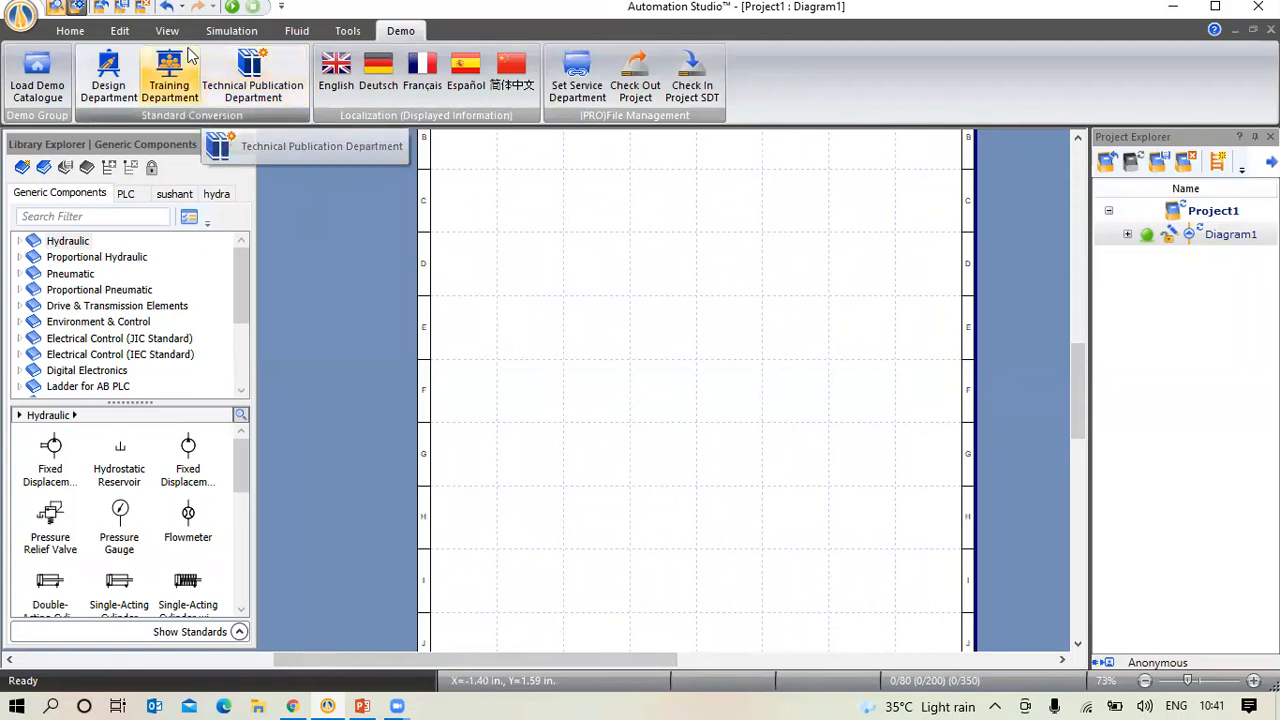
Examine the available command groups for home, editing, viewing, simulation, fluid, tools and demo functions
{"action": "left_click", "coordinate": [70, 33]}
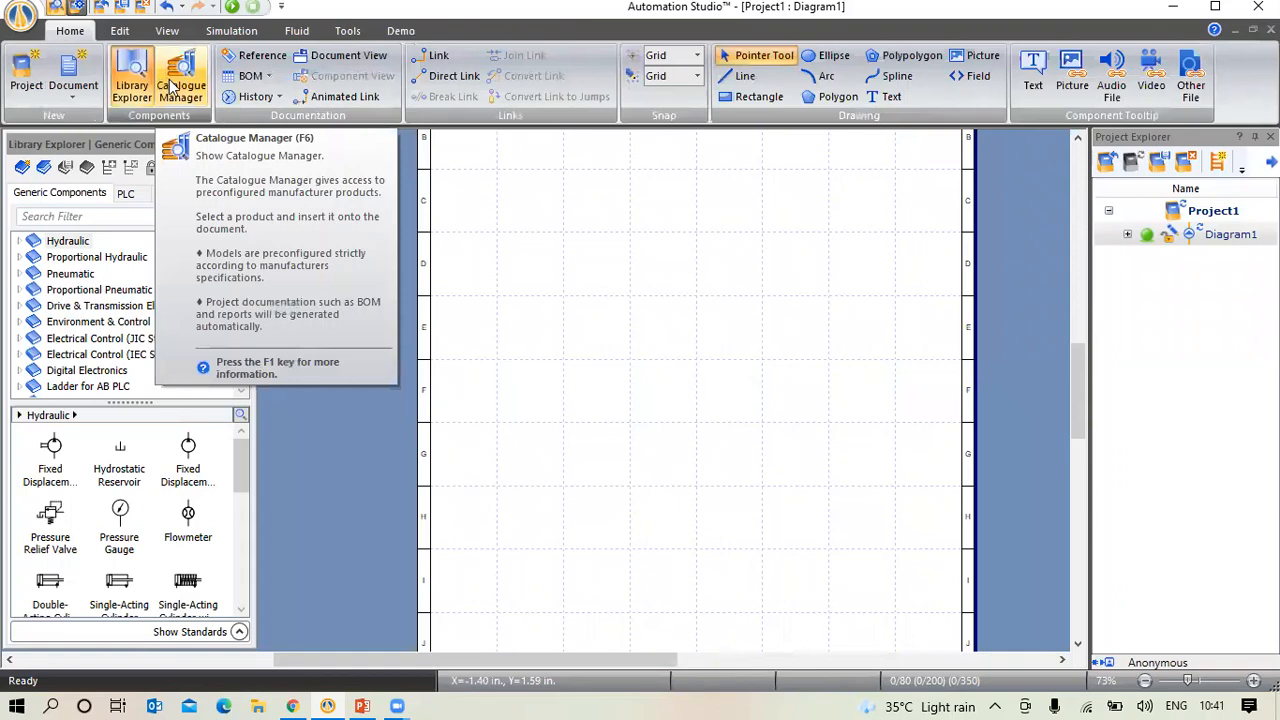
{"action": "left_click", "coordinate": [117, 33]}
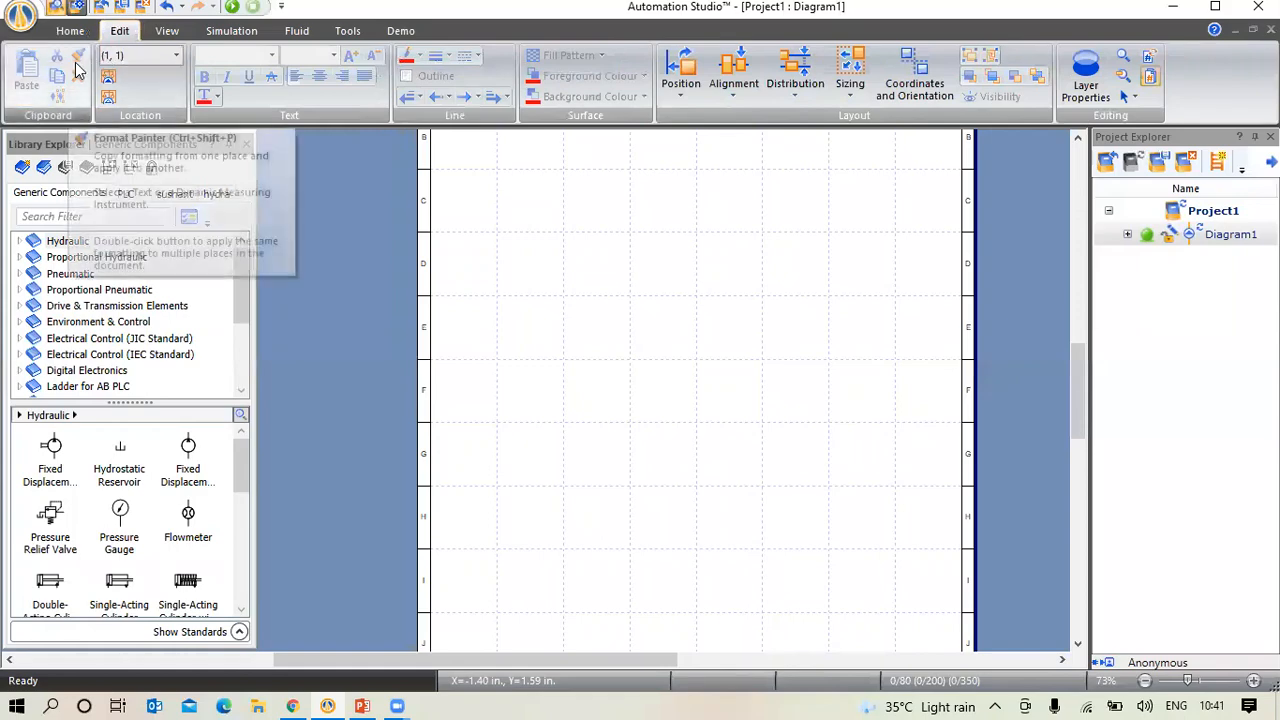
{"action": "left_click", "coordinate": [180, 34]}
{"action": "left_click", "coordinate": [240, 34]}
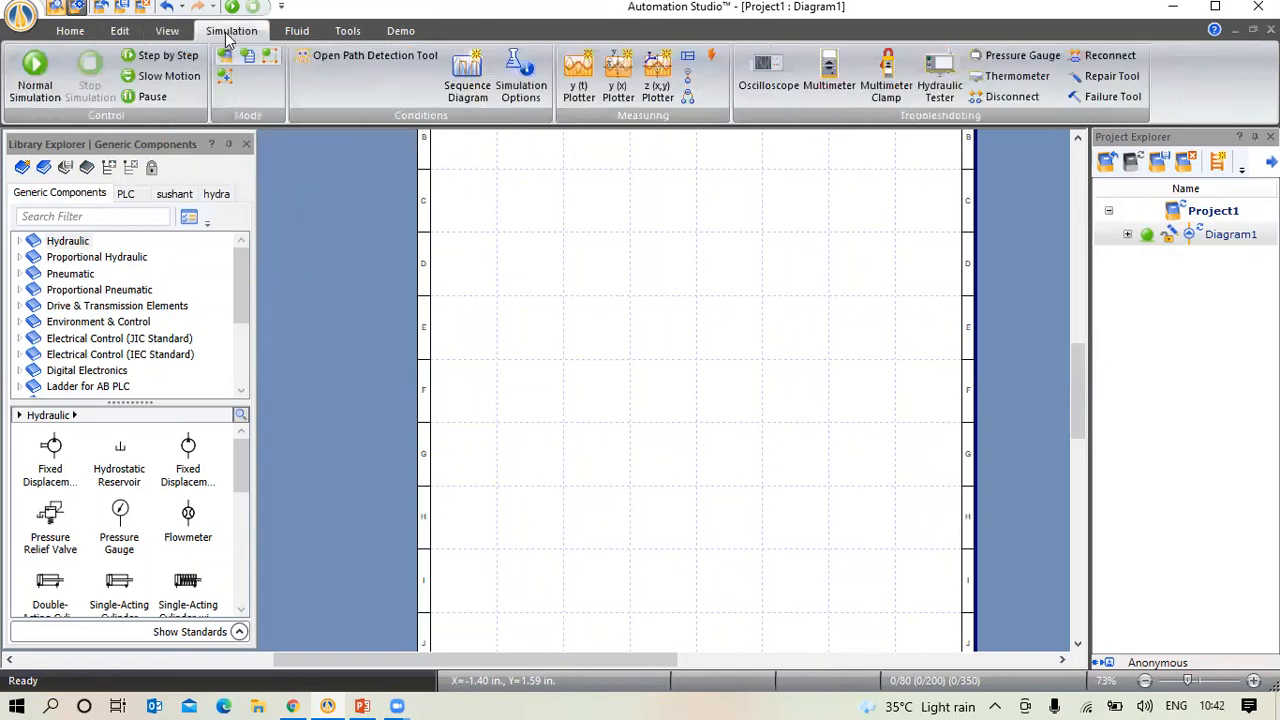
{"action": "left_click", "coordinate": [292, 32]}
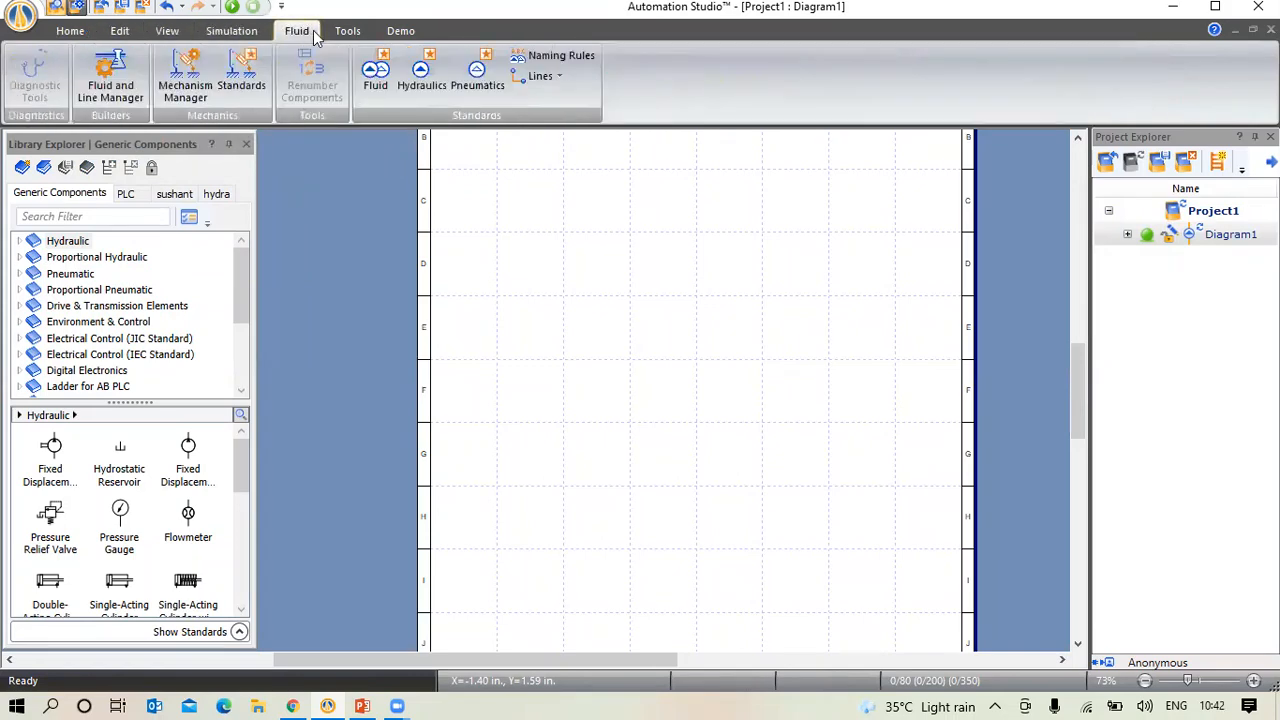
{"action": "left_click", "coordinate": [343, 33]}
{"action": "left_click", "coordinate": [401, 33]}
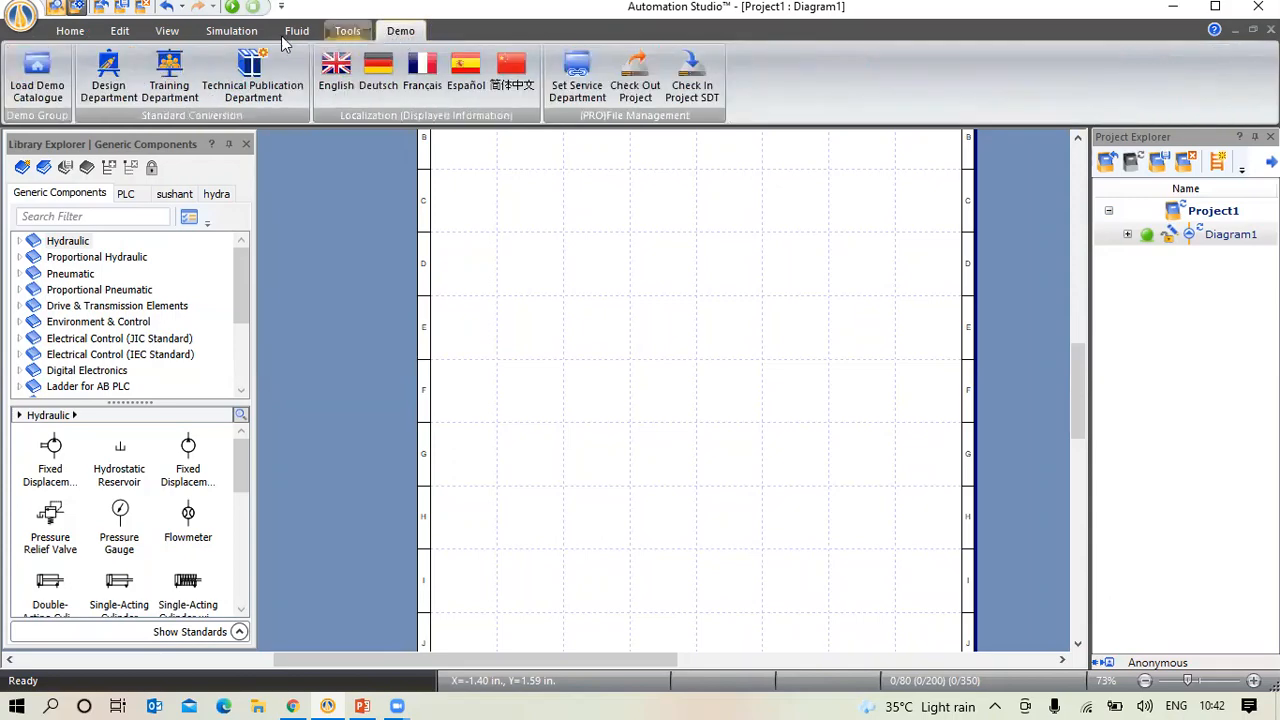
{"action": "left_click", "coordinate": [69, 33]}
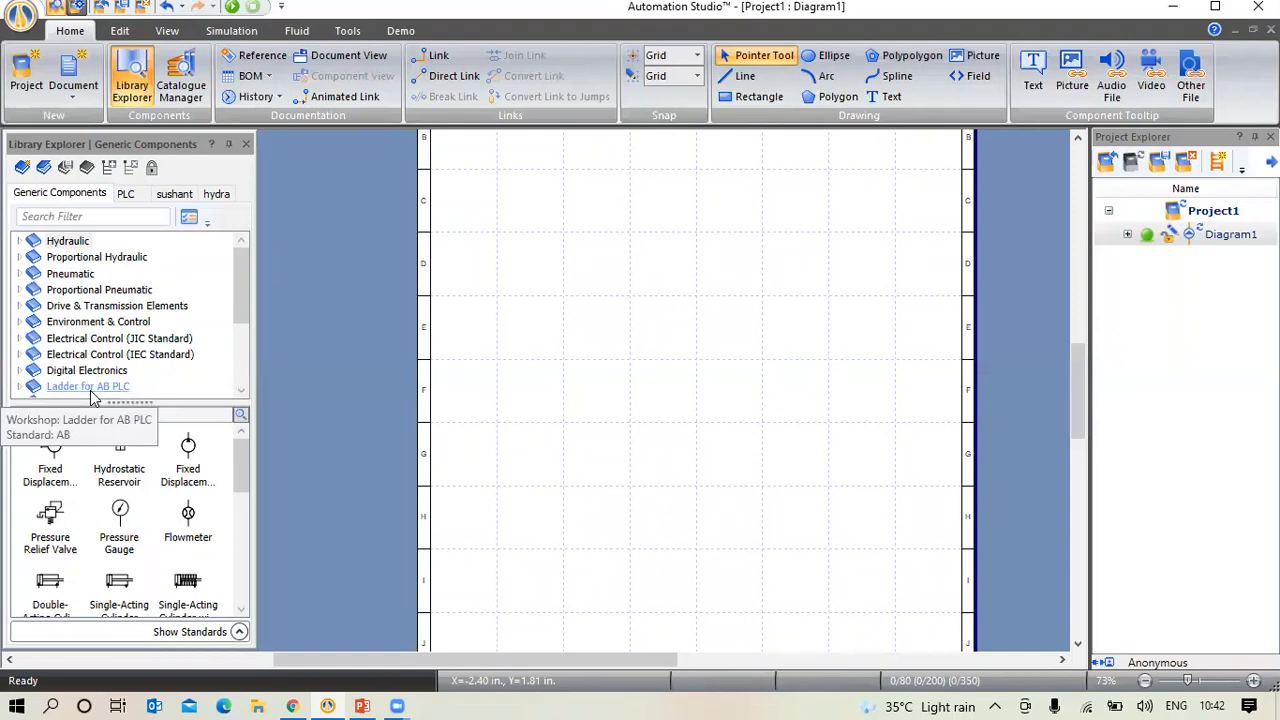
Examine the generic component library's categories and the subcategories of the Hydraulic workshop
{"action": "scroll", "coordinate": [92, 392], "scroll_direction": "down", "scroll_amount": 1}
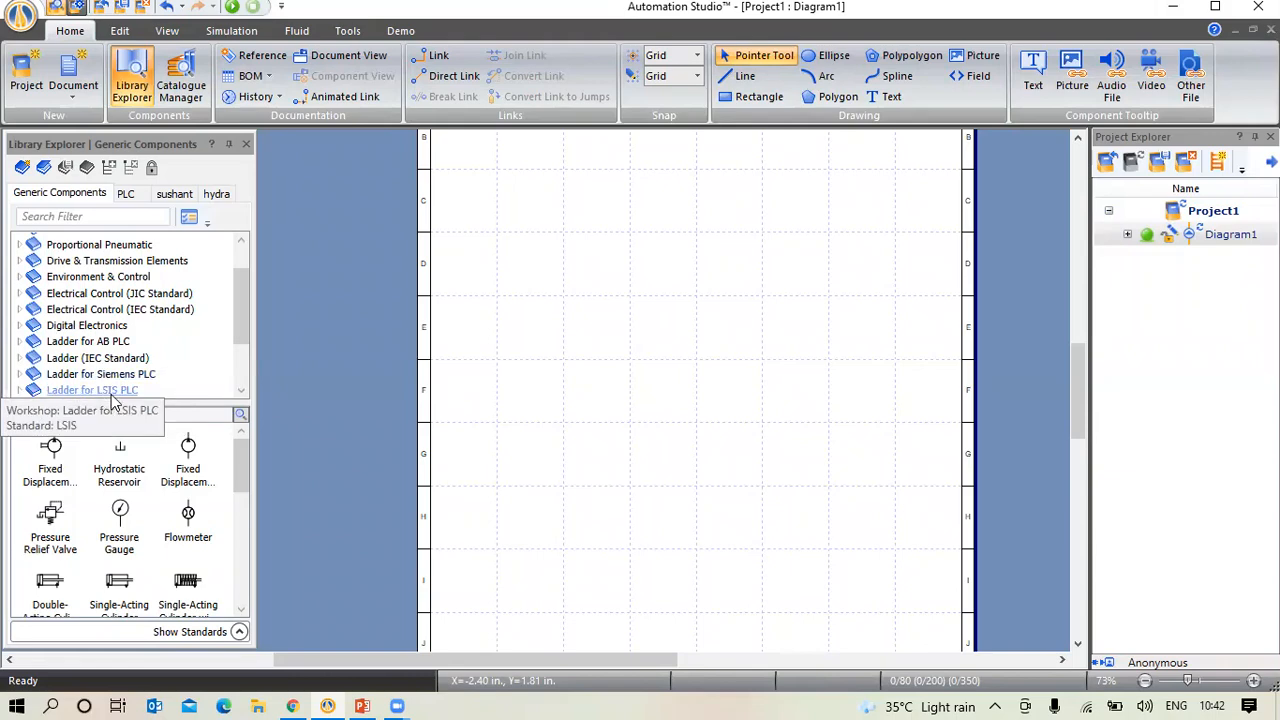
{"action": "scroll", "coordinate": [136, 402], "scroll_direction": "down", "scroll_amount": 1}
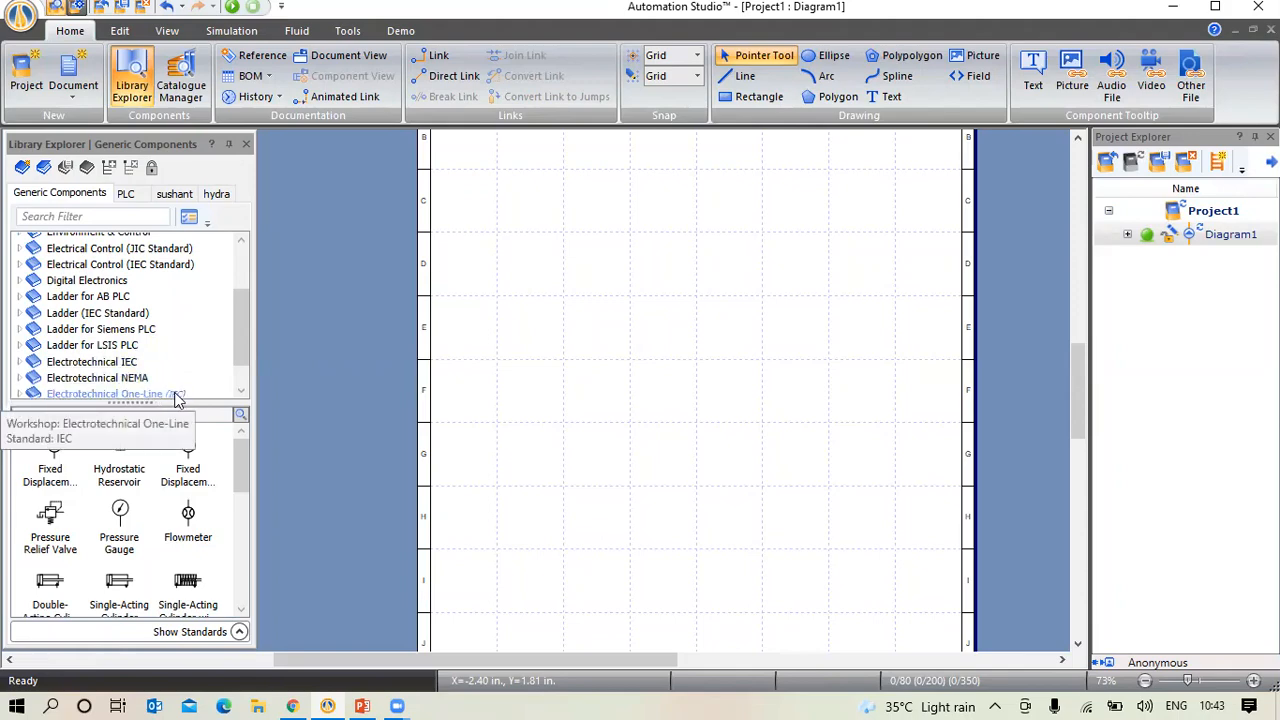
{"action": "scroll", "coordinate": [176, 398], "scroll_direction": "down", "scroll_amount": 1}
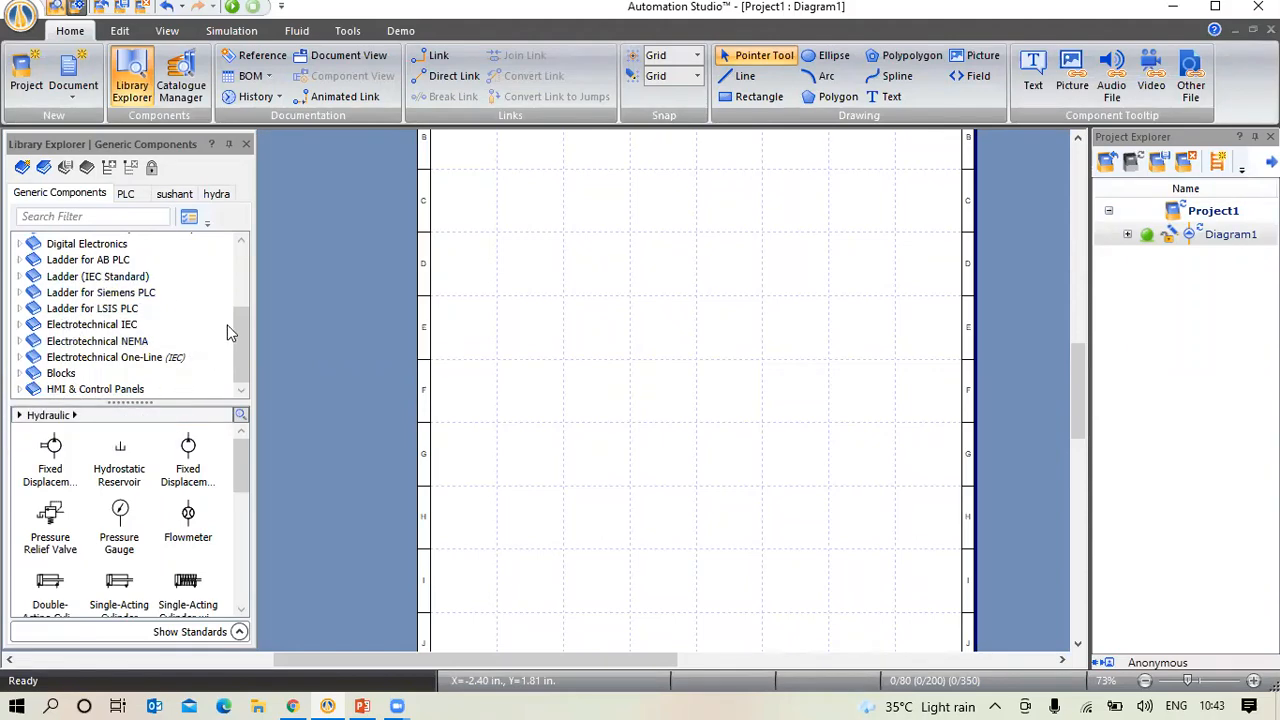
{"action": "left_click_drag", "start_coordinate": [238, 328], "coordinate": [240, 253]}
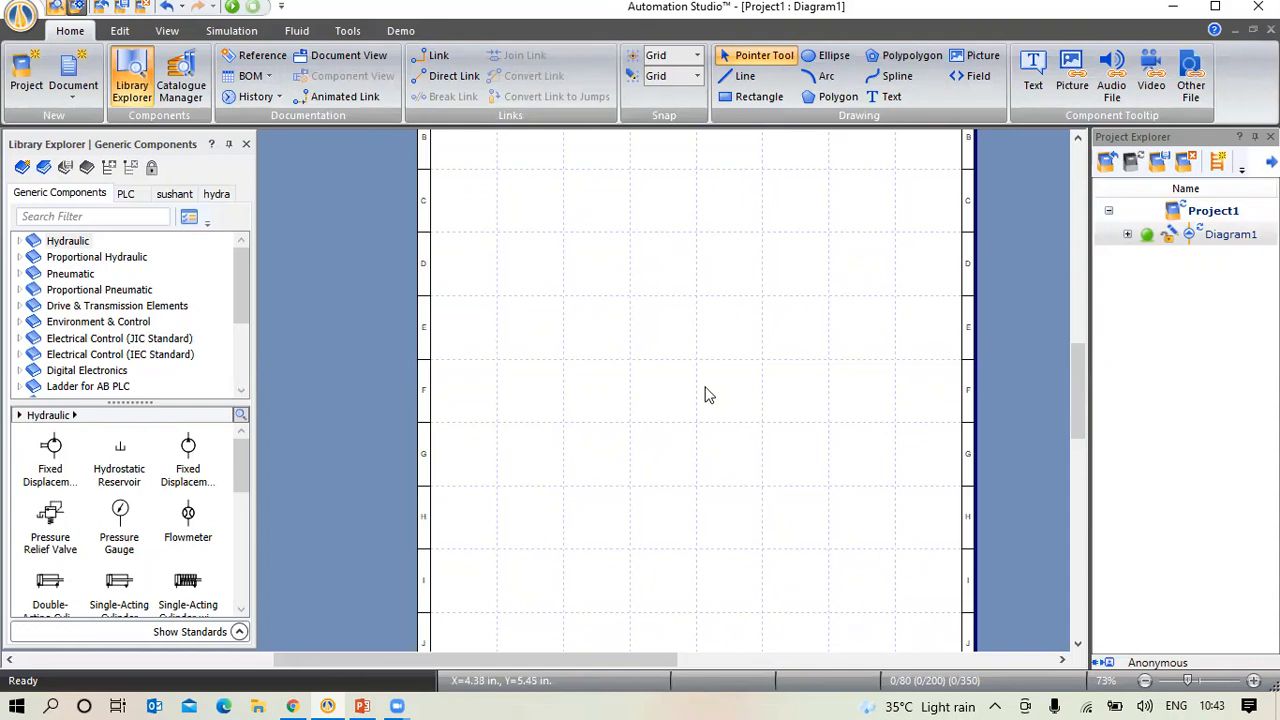
{"action": "scroll", "coordinate": [705, 395], "scroll_direction": "up", "scroll_amount": 3}
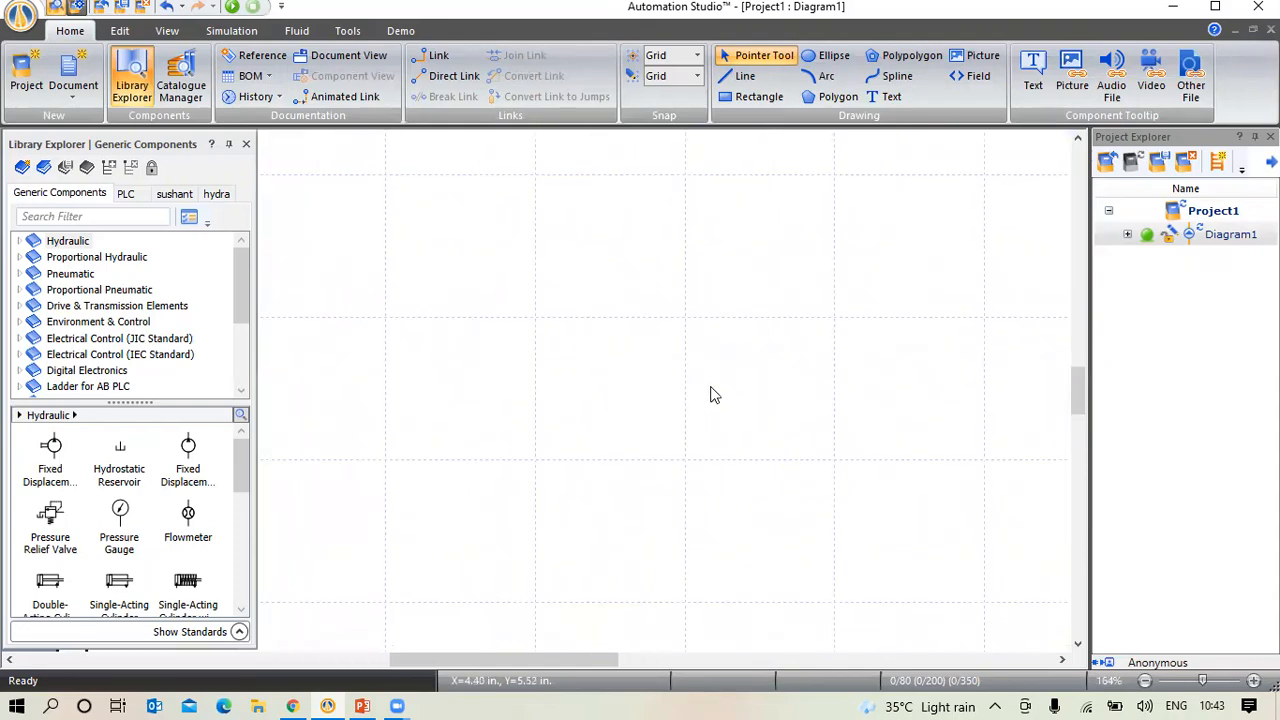
{"action": "scroll", "coordinate": [712, 395], "scroll_direction": "down", "scroll_amount": 3}
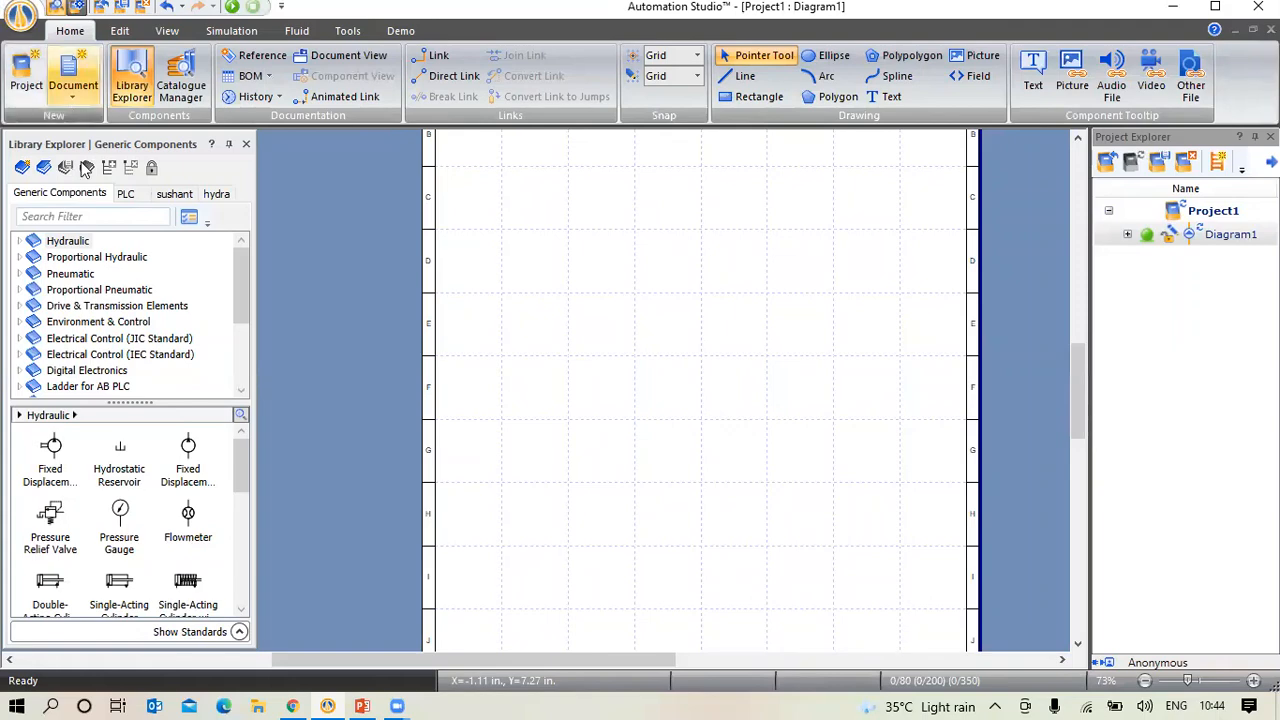
{"action": "left_click", "coordinate": [76, 243]}
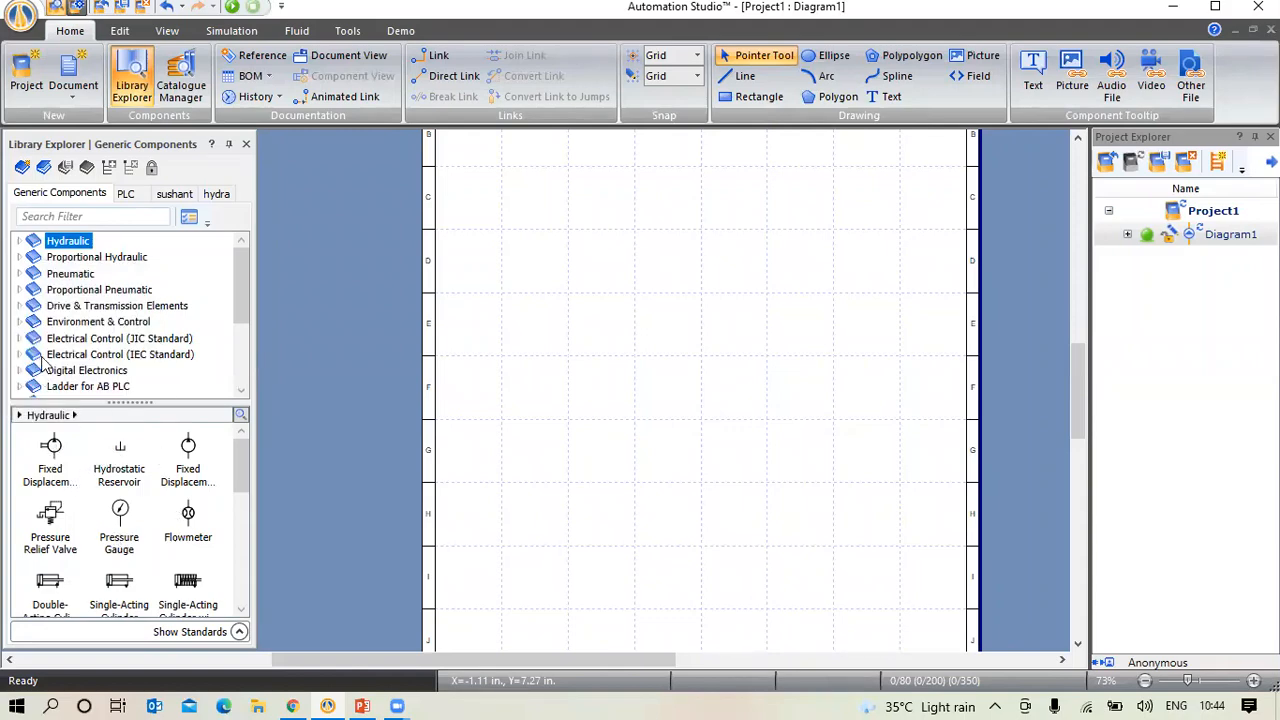
{"action": "left_click", "coordinate": [18, 242]}
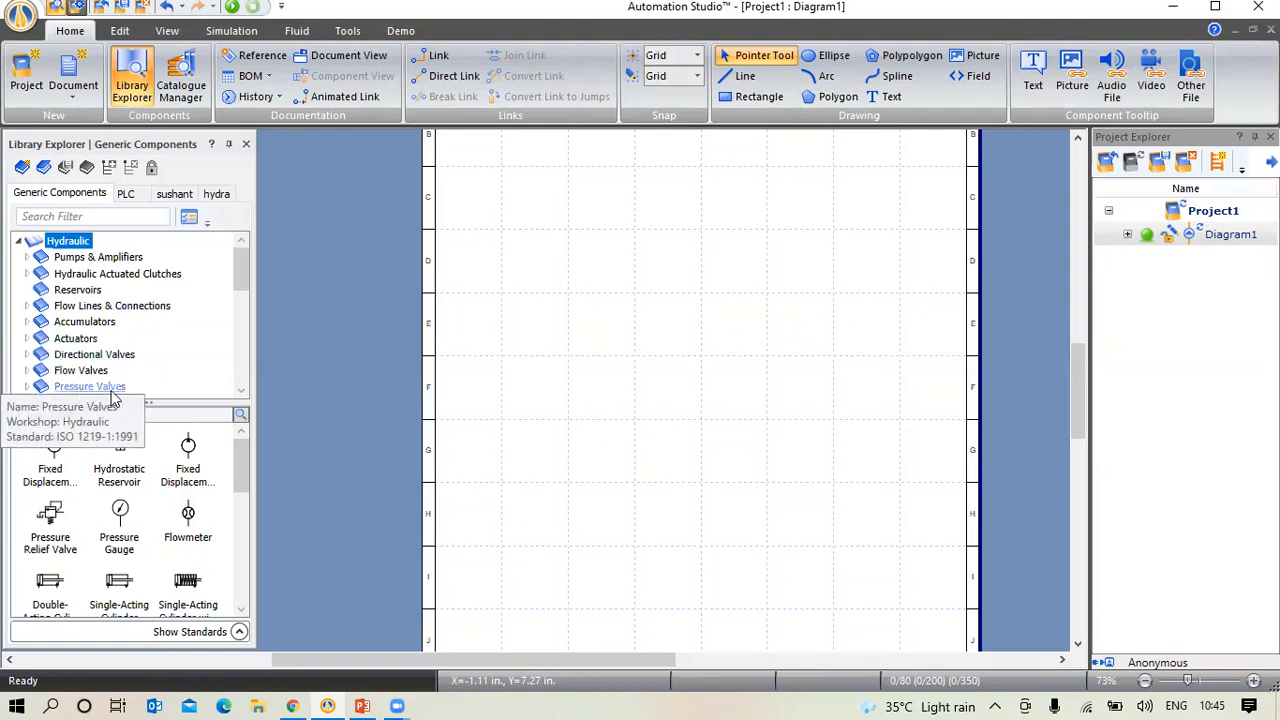
{"action": "scroll", "coordinate": [118, 392], "scroll_direction": "down", "scroll_amount": 1}
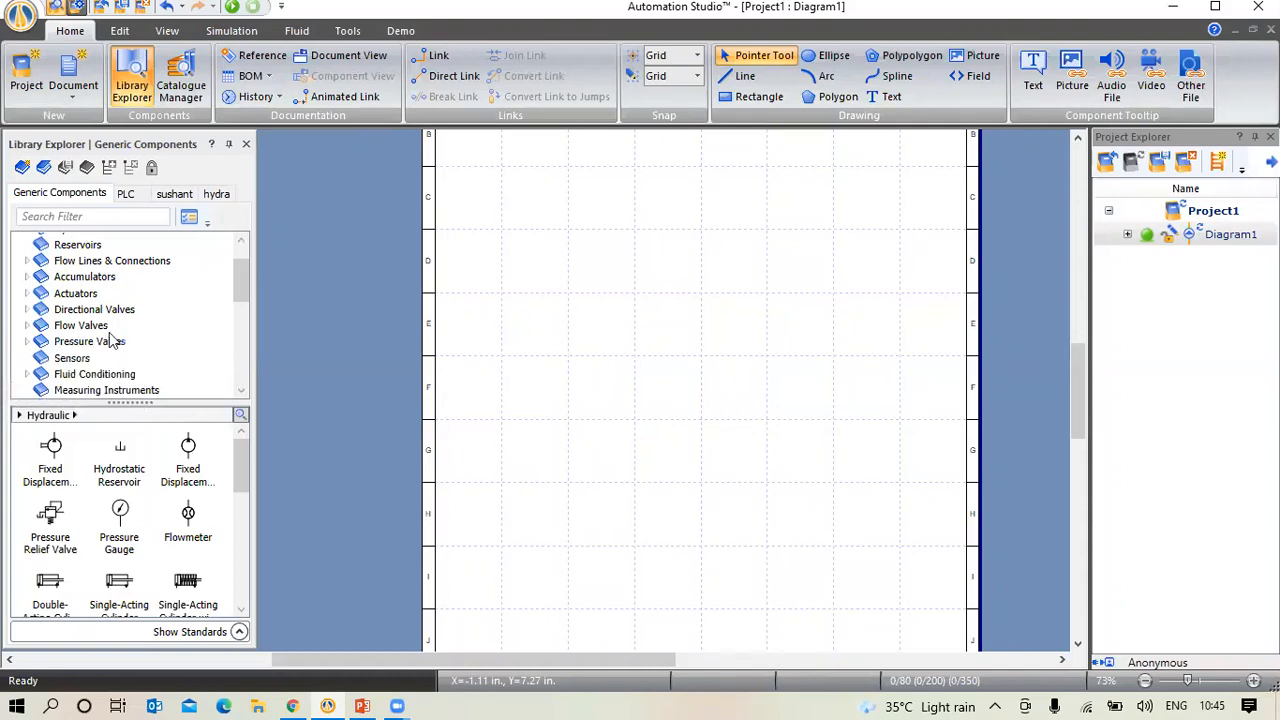
{"action": "scroll", "coordinate": [110, 335], "scroll_direction": "up", "scroll_amount": 1}
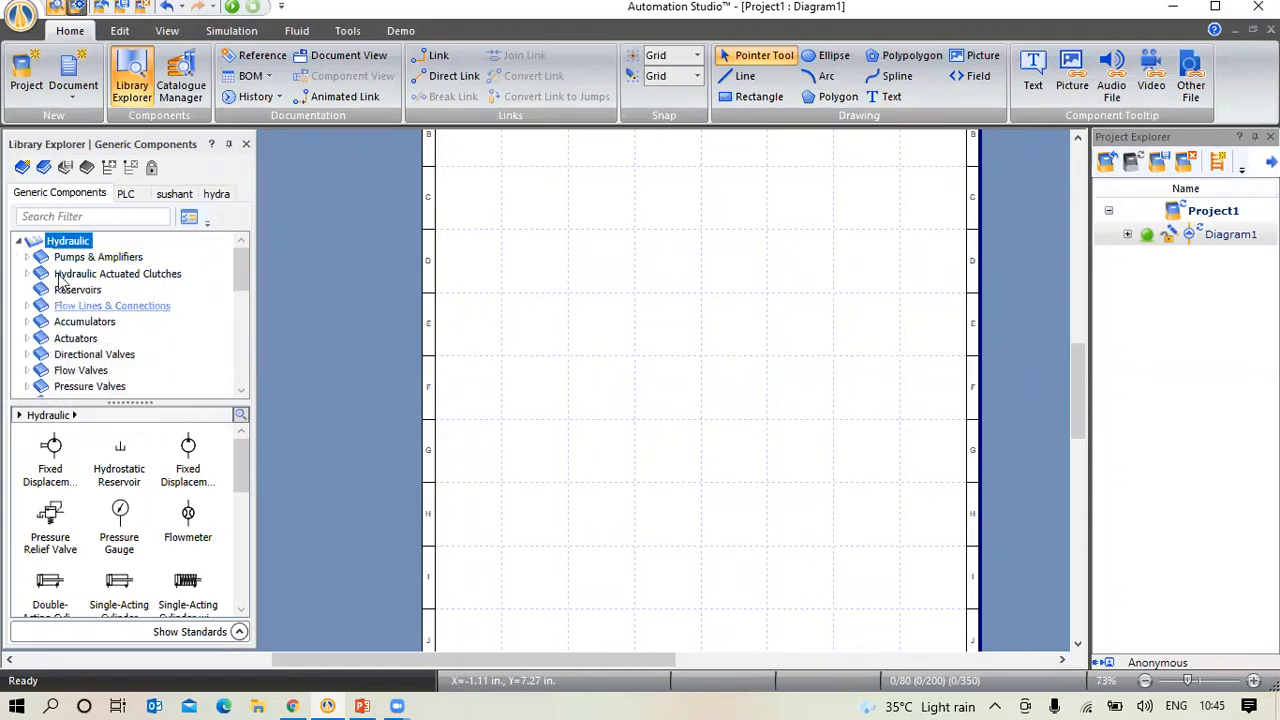
{"action": "left_click", "coordinate": [18, 243]}
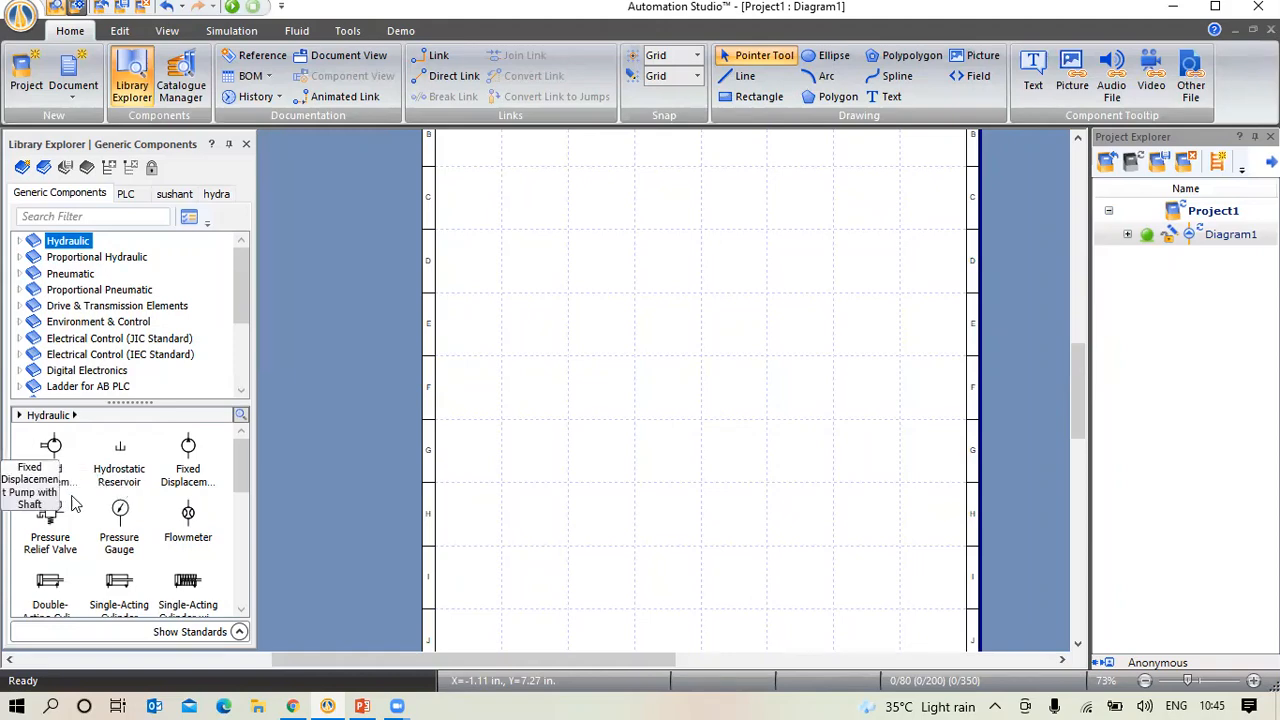
Place a hydraulic Double-Acting Cylinder on the diagram, in row D near the sheet's middle
{"action": "scroll", "coordinate": [90, 505], "scroll_direction": "down", "scroll_amount": 1}
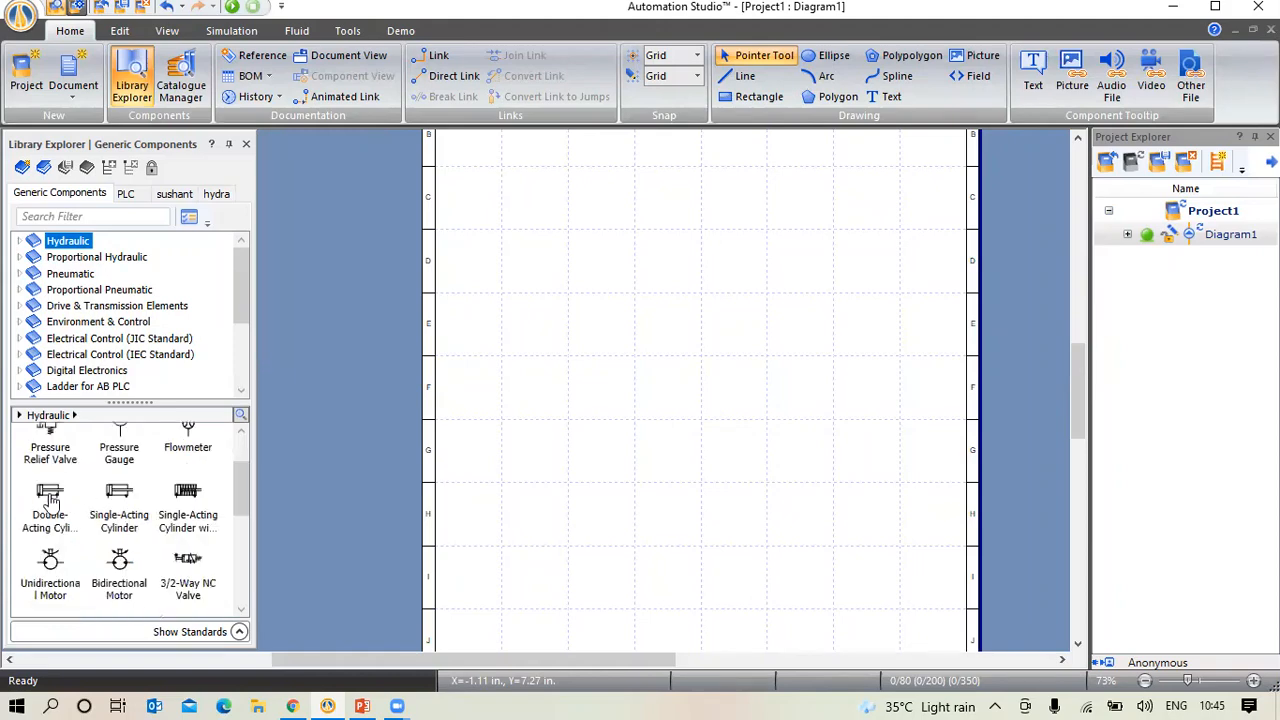
{"action": "left_click", "coordinate": [50, 500]}
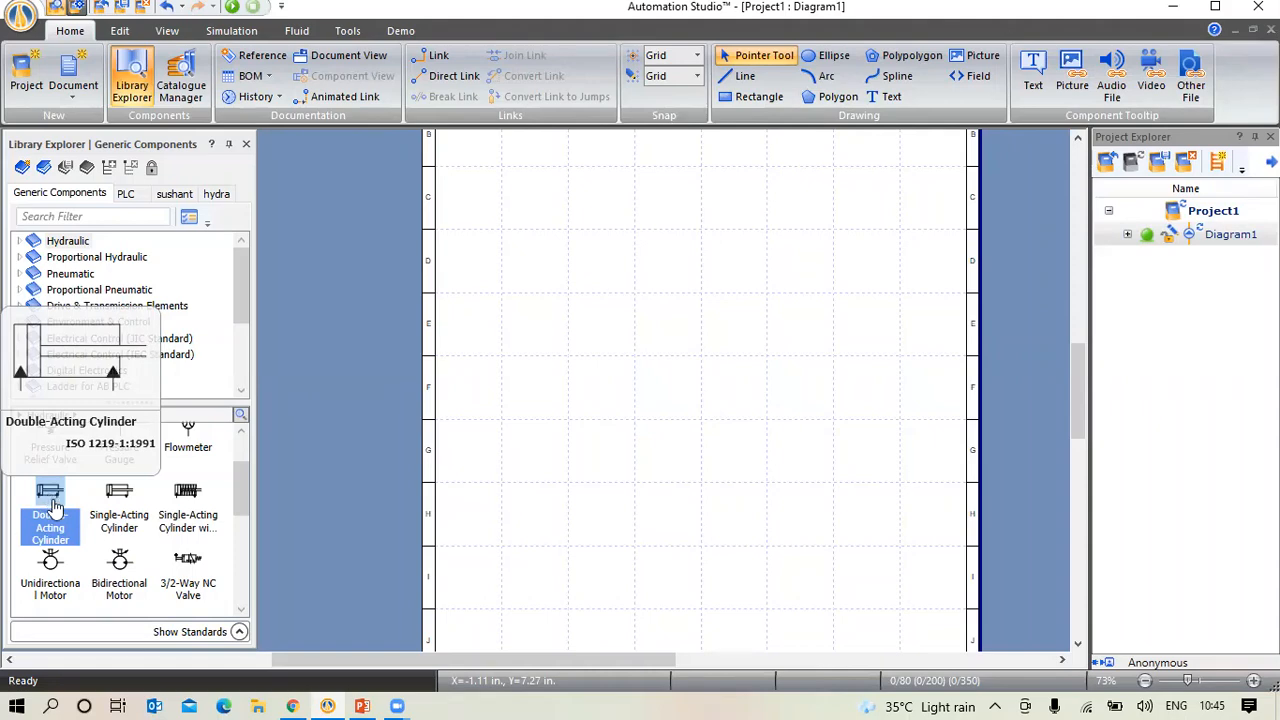
{"action": "left_click_drag", "start_coordinate": [50, 502], "coordinate": [172, 524]}
{"action": "left_click_drag", "start_coordinate": [414, 428], "coordinate": [621, 271]}
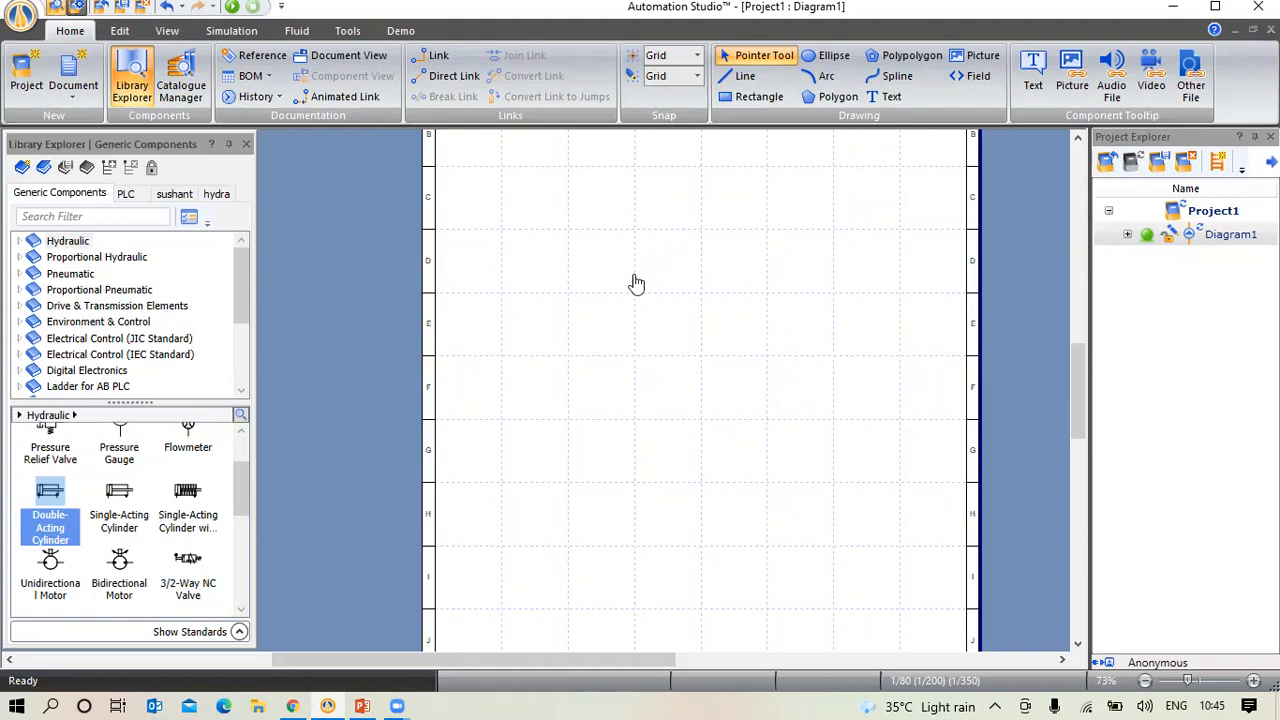
{"action": "left_click", "coordinate": [521, 378]}
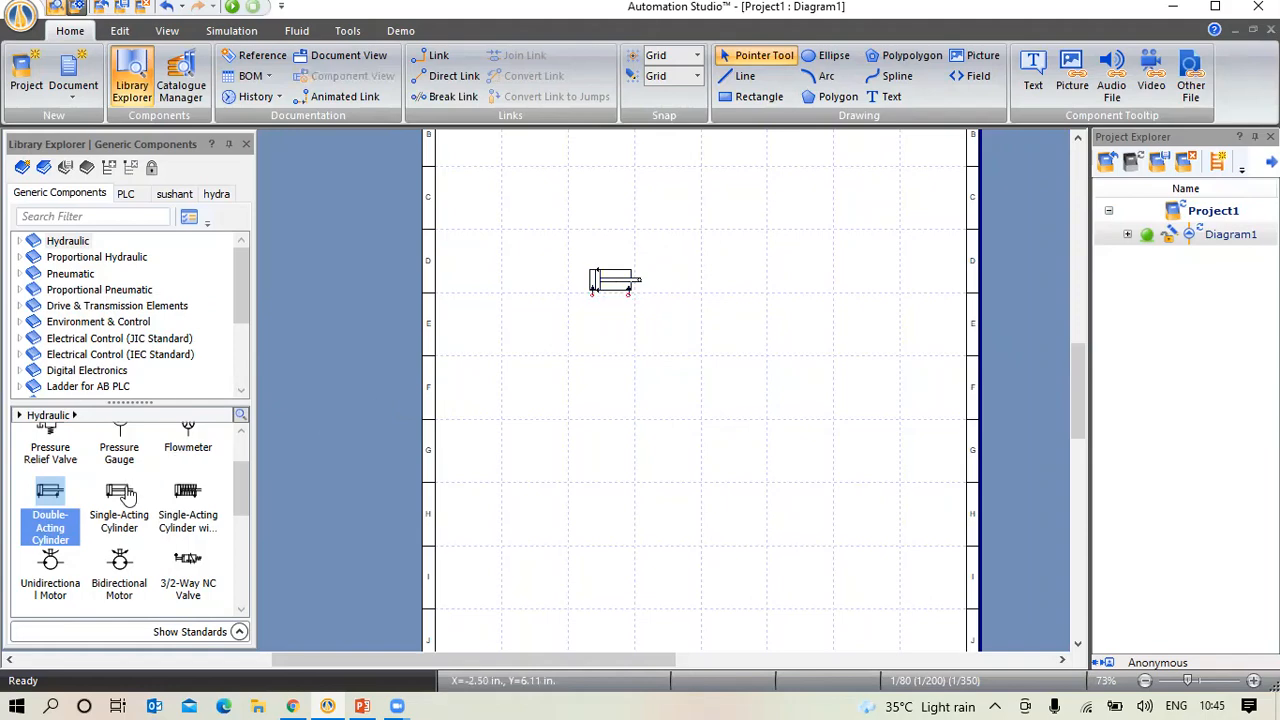
Place a 4/2-Way NO Valve on the diagram directly below the double-acting cylinder
{"action": "scroll", "coordinate": [130, 492], "scroll_direction": "up", "scroll_amount": 2}
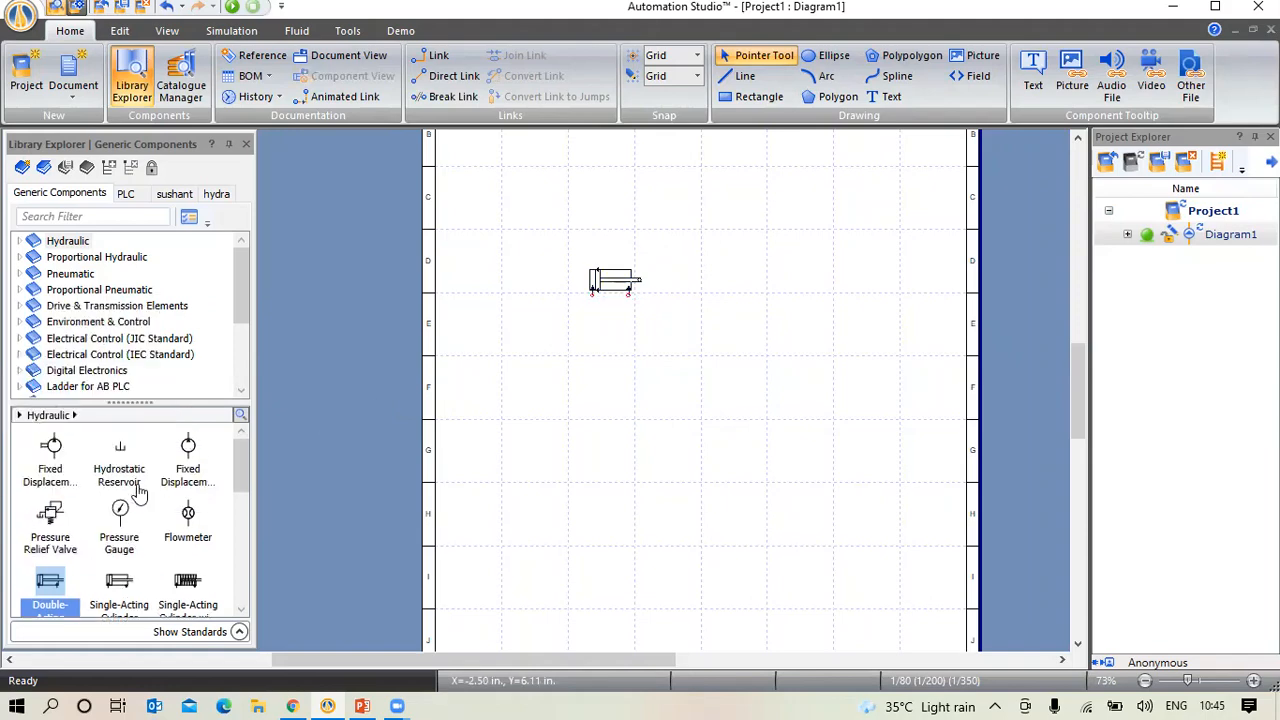
{"action": "scroll", "coordinate": [140, 492], "scroll_direction": "down", "scroll_amount": 4}
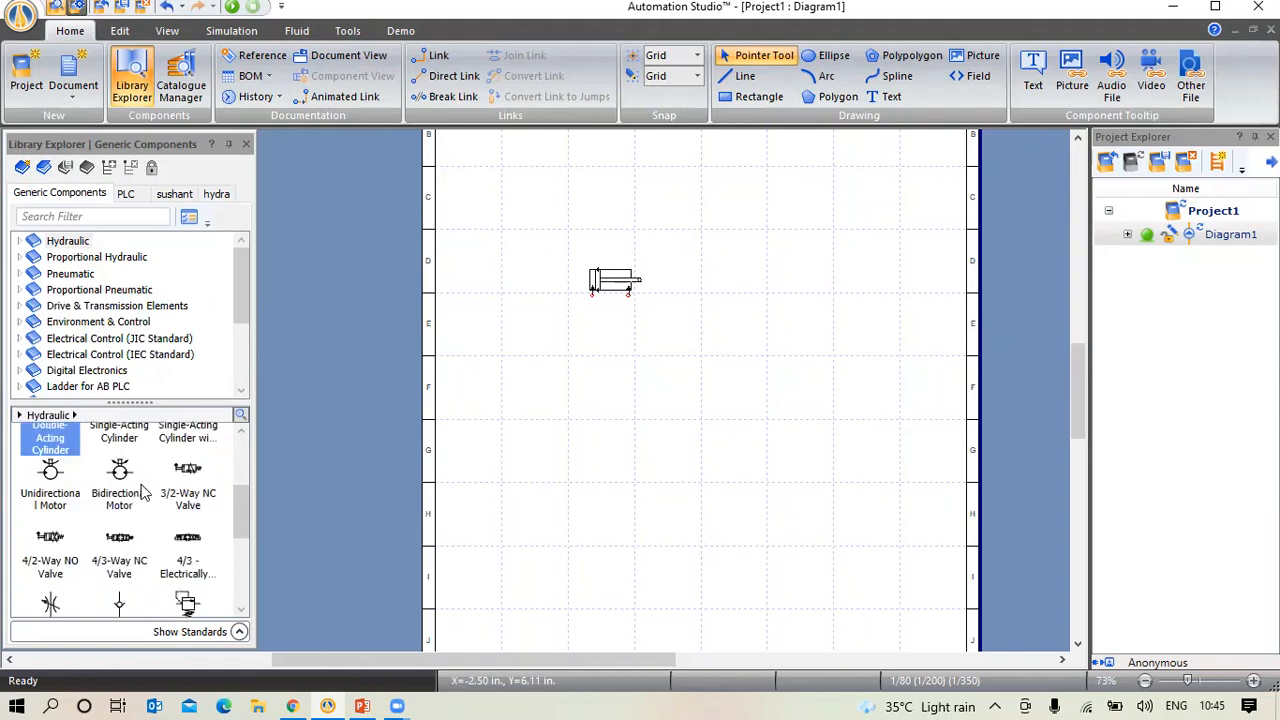
{"action": "left_click", "coordinate": [50, 545]}
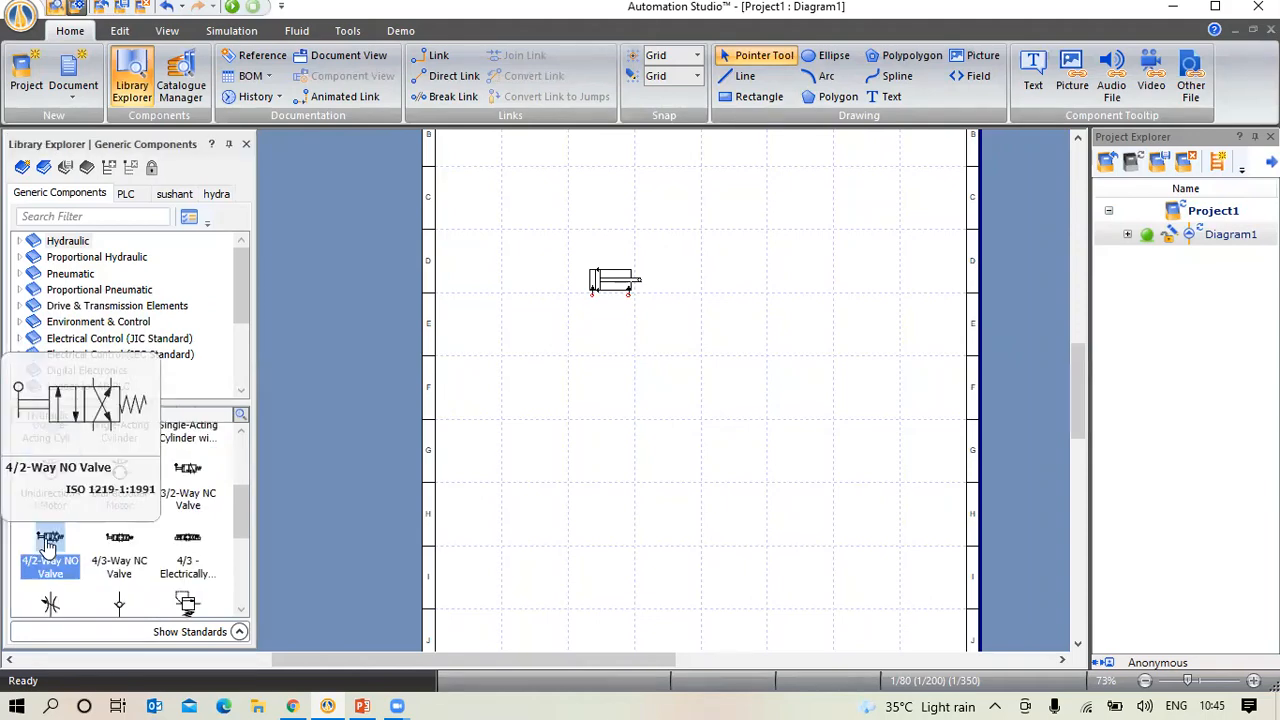
{"action": "left_click_drag", "start_coordinate": [48, 546], "coordinate": [600, 342]}
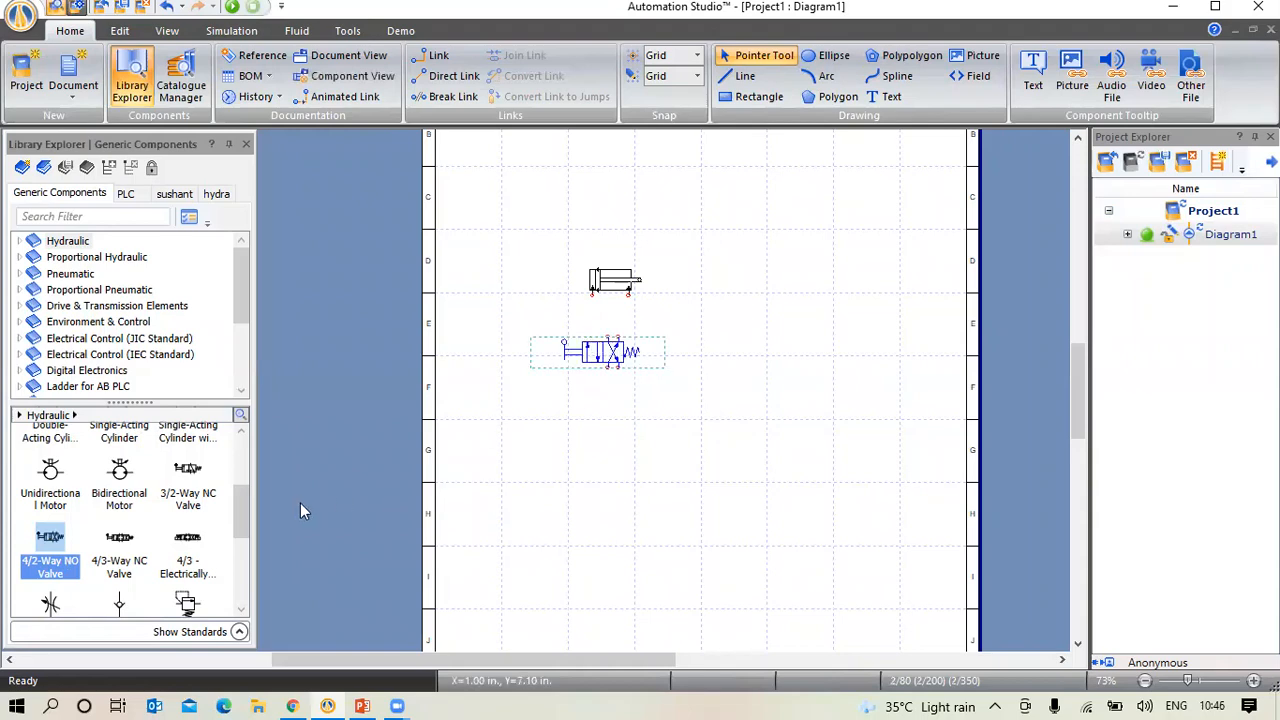
Place a Fixed Displacement Pump with Shaft on the diagram below the 4/2-way valve
{"action": "left_click", "coordinate": [125, 524]}
{"action": "scroll", "coordinate": [122, 522], "scroll_direction": "up", "scroll_amount": 2}
{"action": "scroll", "coordinate": [120, 522], "scroll_direction": "up", "scroll_amount": 1}
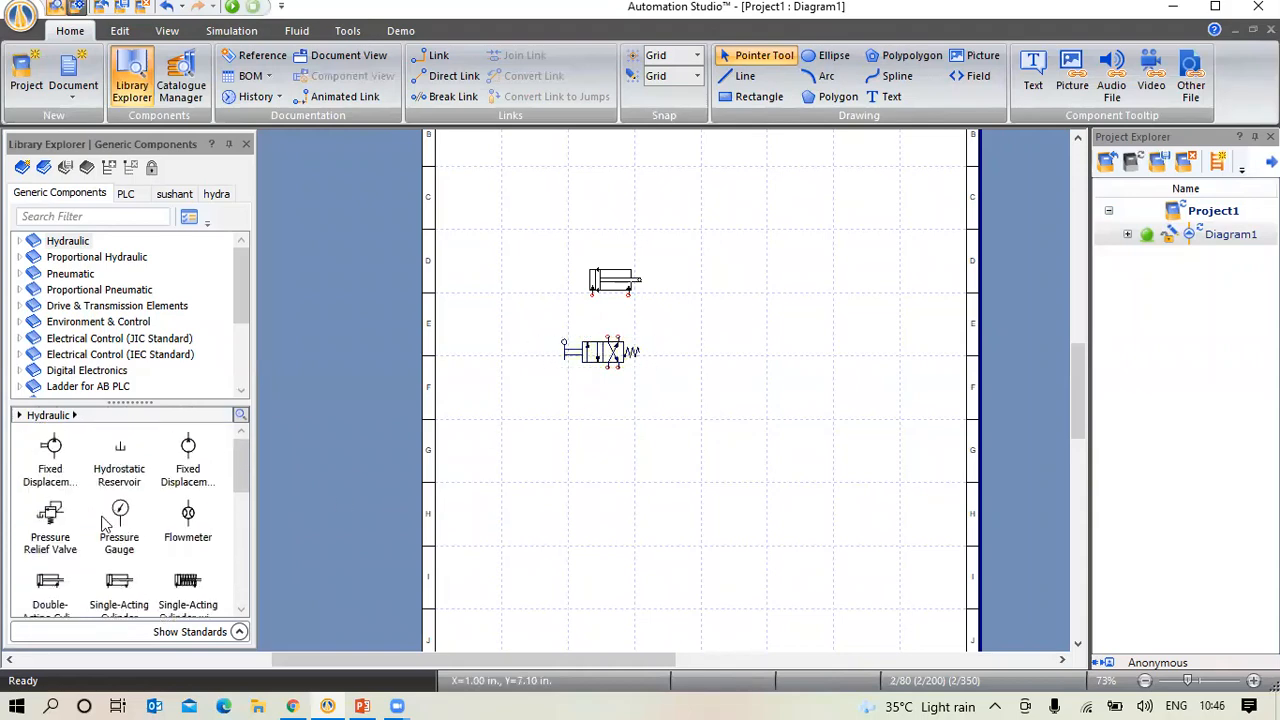
{"action": "left_click", "coordinate": [52, 462]}
{"action": "left_click_drag", "start_coordinate": [52, 462], "coordinate": [600, 430]}
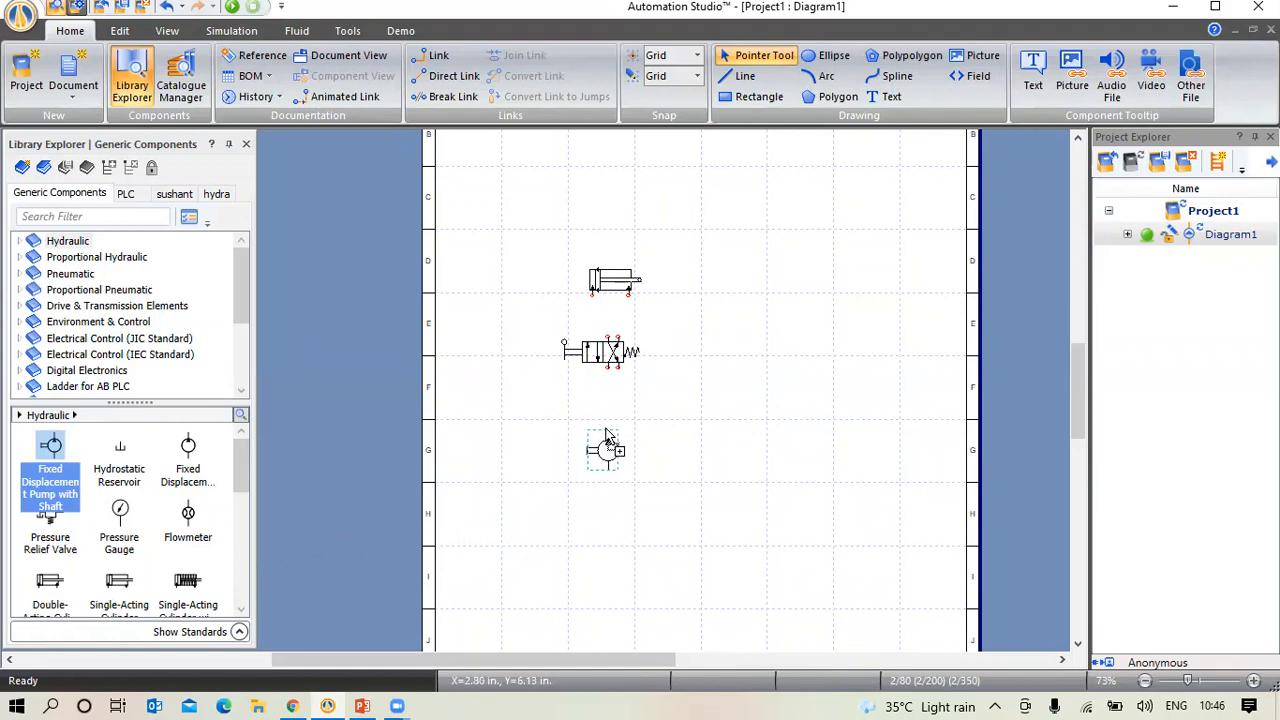
{"action": "key", "text": "Delete"}
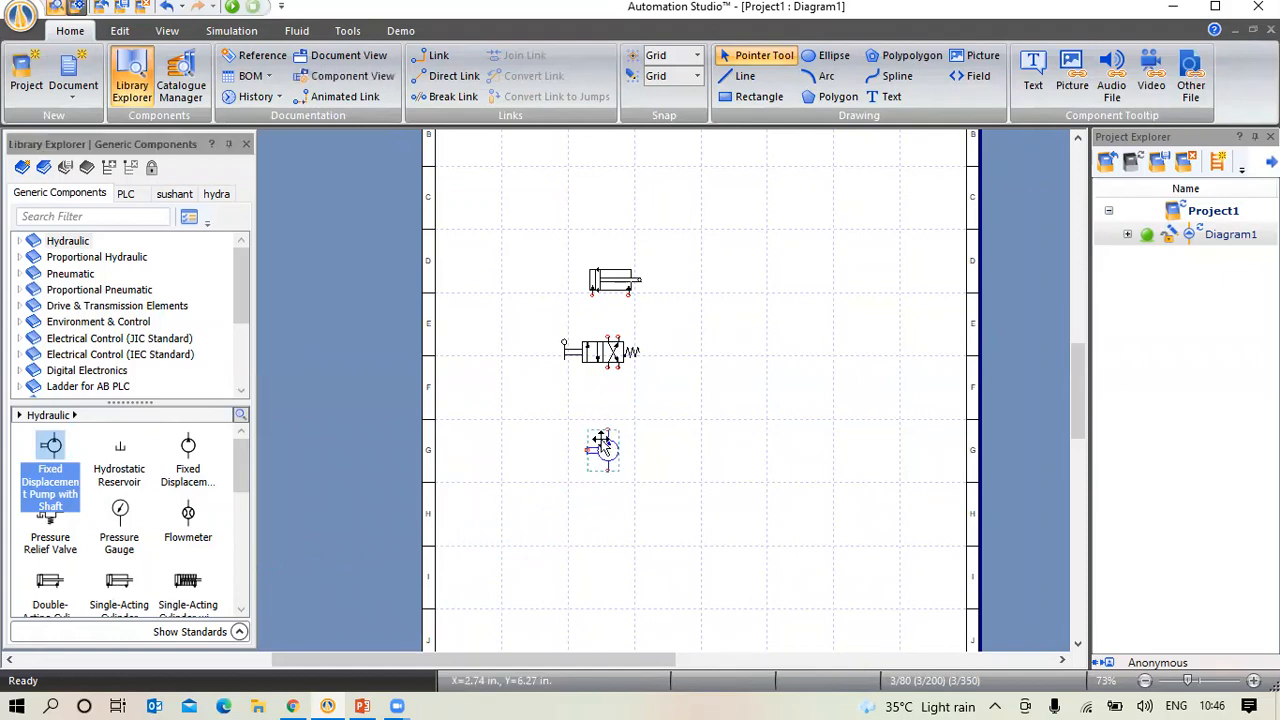
Place a Hydrostatic Reservoir below the pump and a Pressure Relief Valve up and to the left of the pump
{"action": "left_click", "coordinate": [124, 464]}
{"action": "left_click_drag", "start_coordinate": [124, 464], "coordinate": [612, 519]}
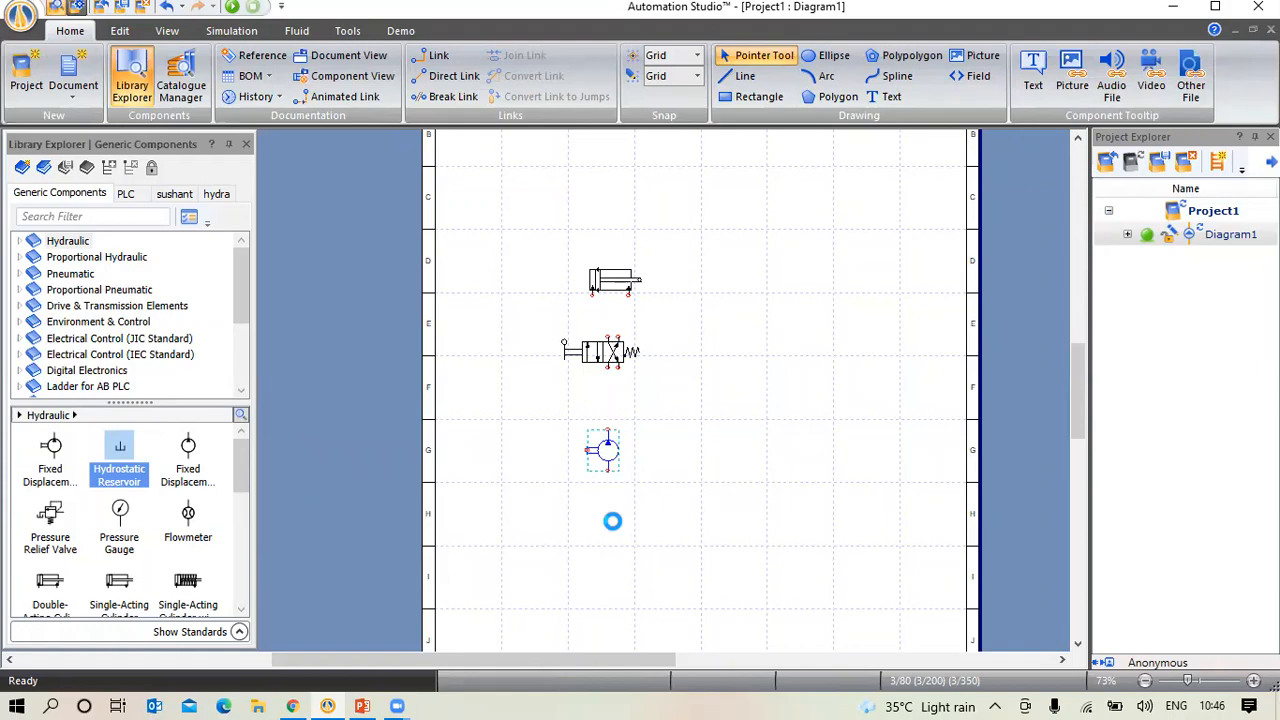
{"action": "left_click", "coordinate": [38, 520]}
{"action": "left_click_drag", "start_coordinate": [38, 520], "coordinate": [508, 368]}
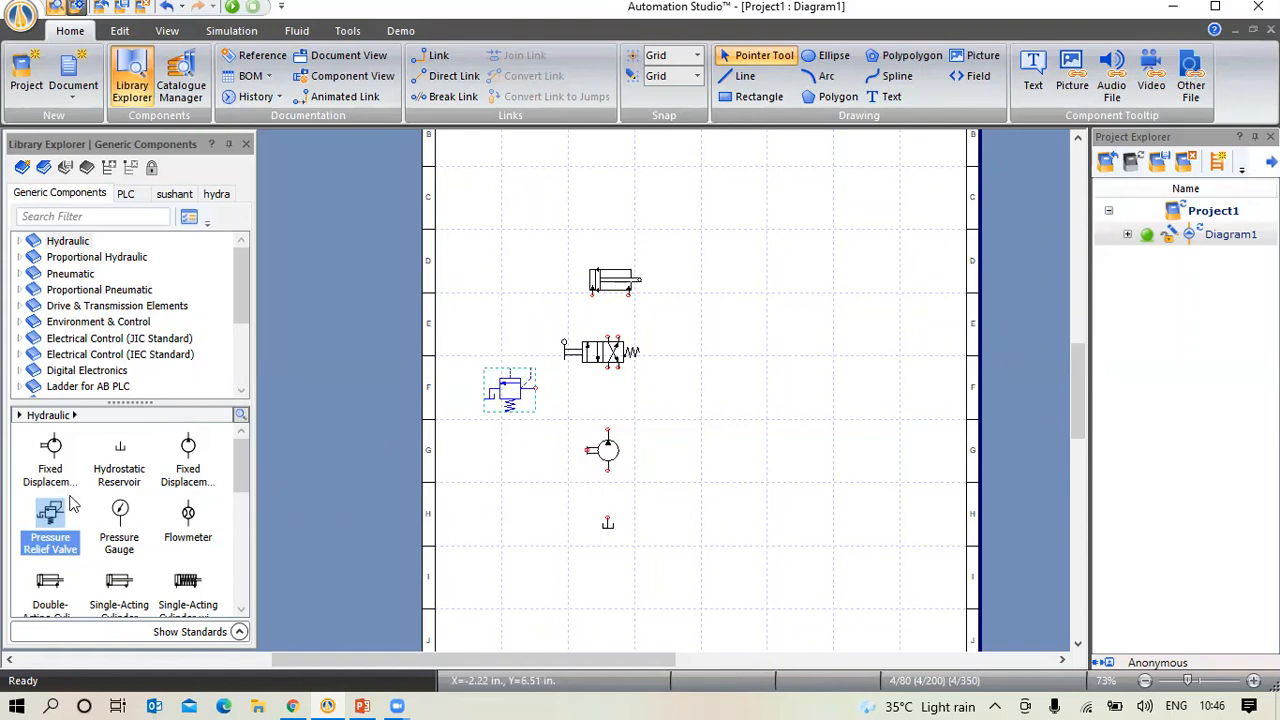
Place an Engine from the Drive & Transmission Elements library to the left of the pump, level with its shaft
{"action": "scroll", "coordinate": [85, 490], "scroll_direction": "down", "scroll_amount": 1}
{"action": "scroll", "coordinate": [85, 492], "scroll_direction": "down", "scroll_amount": 3}
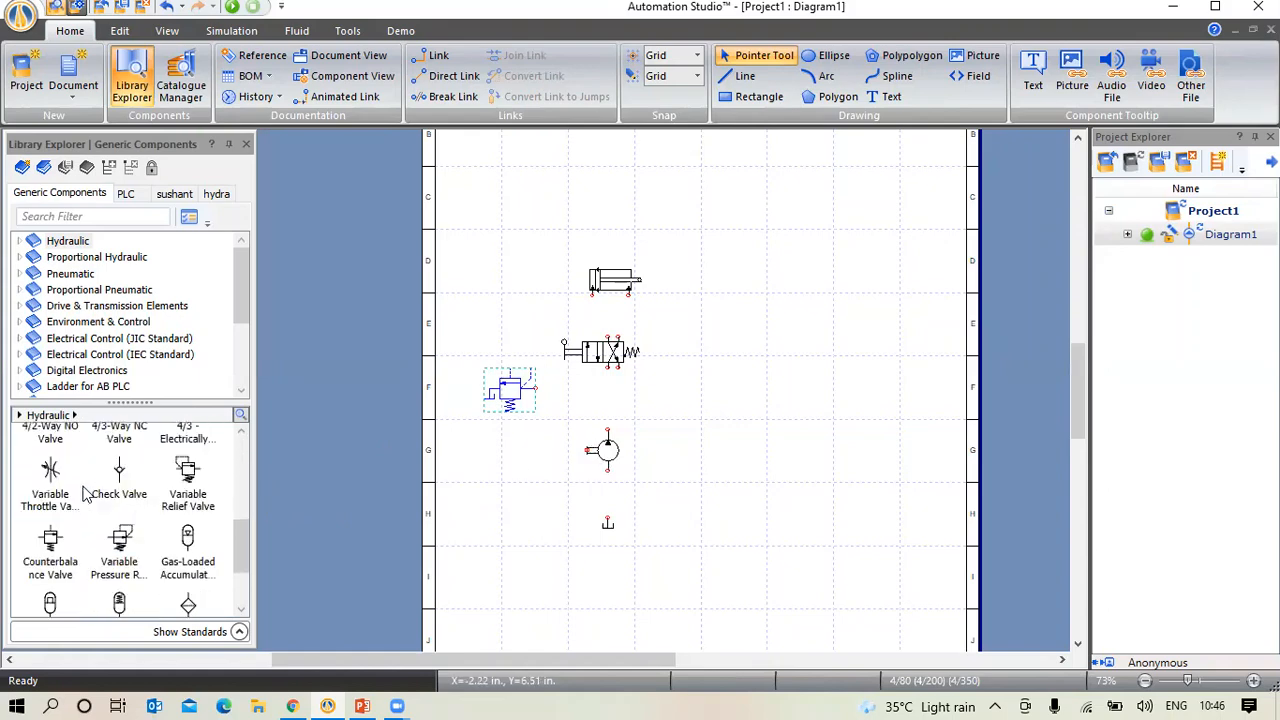
{"action": "scroll", "coordinate": [85, 495], "scroll_direction": "down", "scroll_amount": 2}
{"action": "scroll", "coordinate": [80, 490], "scroll_direction": "up", "scroll_amount": 5}
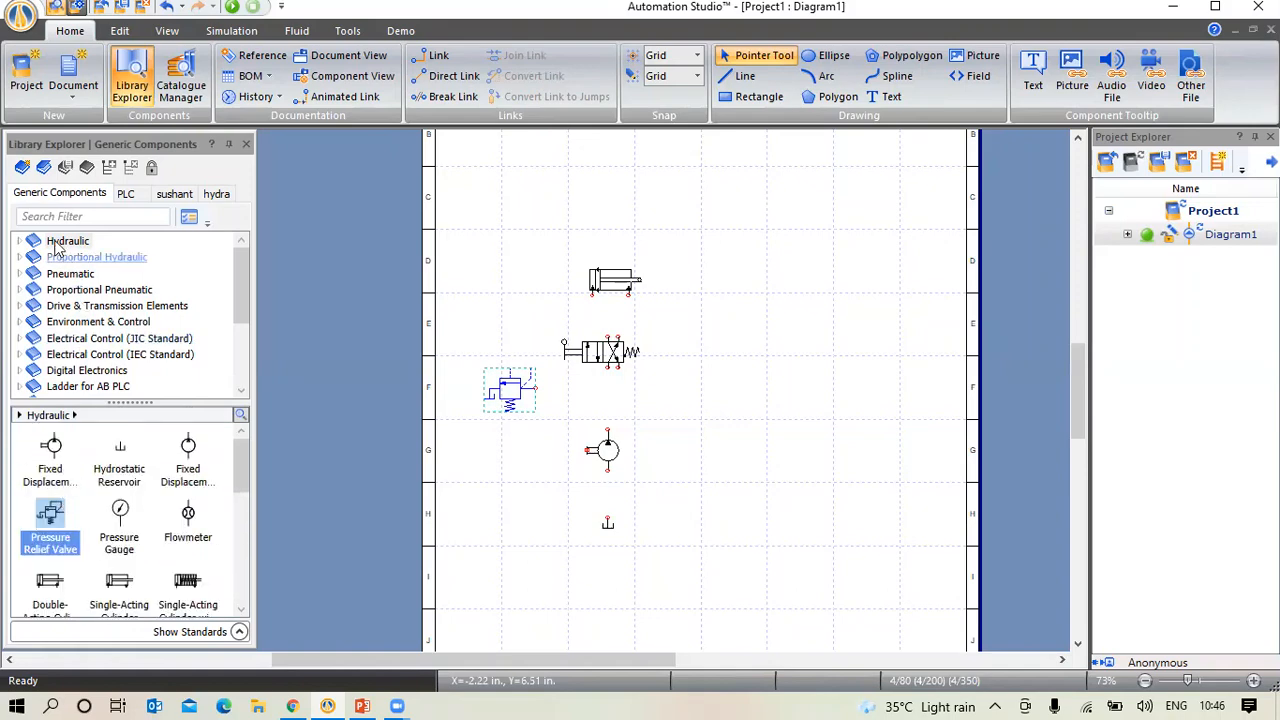
{"action": "left_click", "coordinate": [84, 306]}
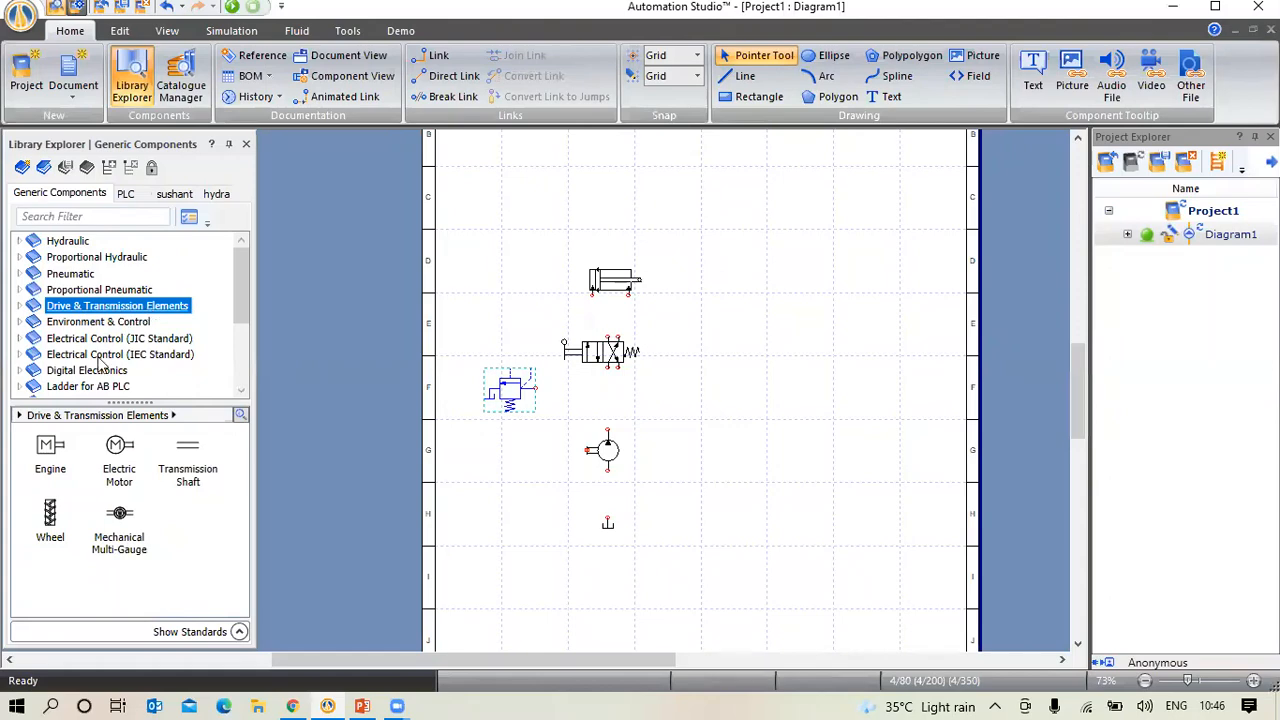
{"action": "left_click", "coordinate": [50, 457]}
{"action": "left_click_drag", "start_coordinate": [50, 457], "coordinate": [543, 440]}
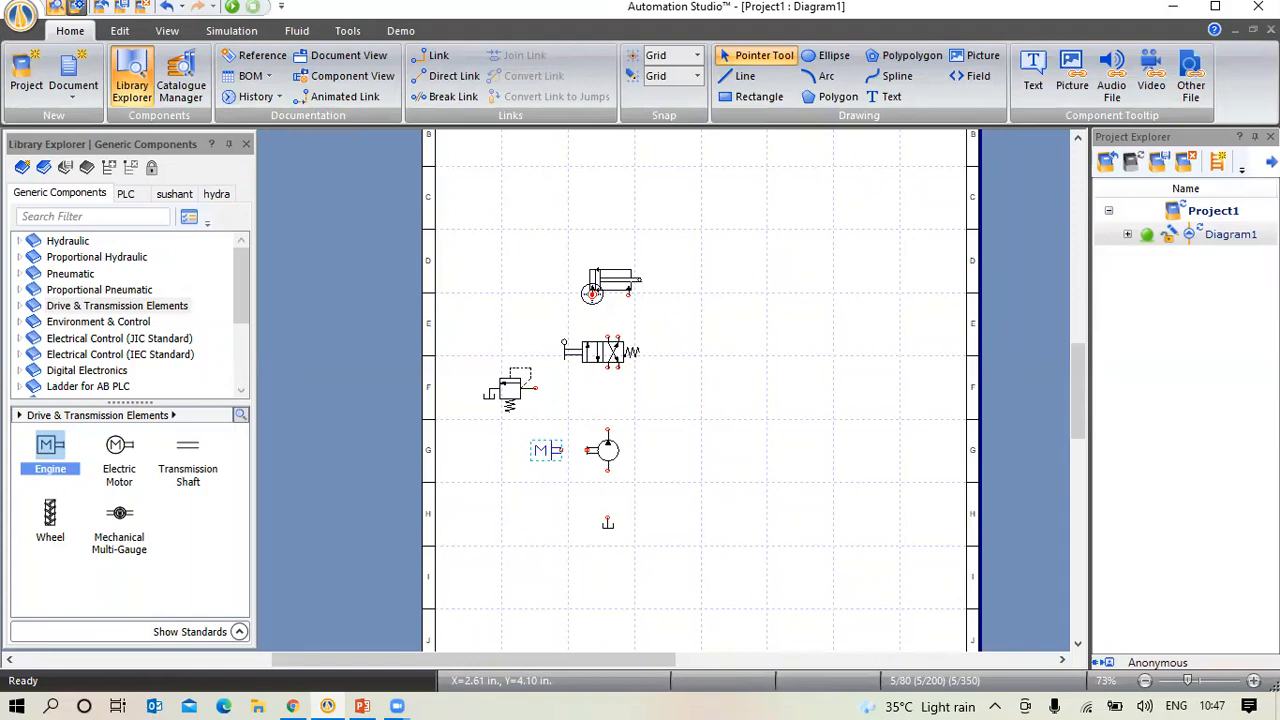
Link both cylinder ports to the 4/2-way valve's upper ports and the valve's pressure port to the pump outlet
{"action": "left_click_drag", "start_coordinate": [592, 291], "coordinate": [607, 333]}
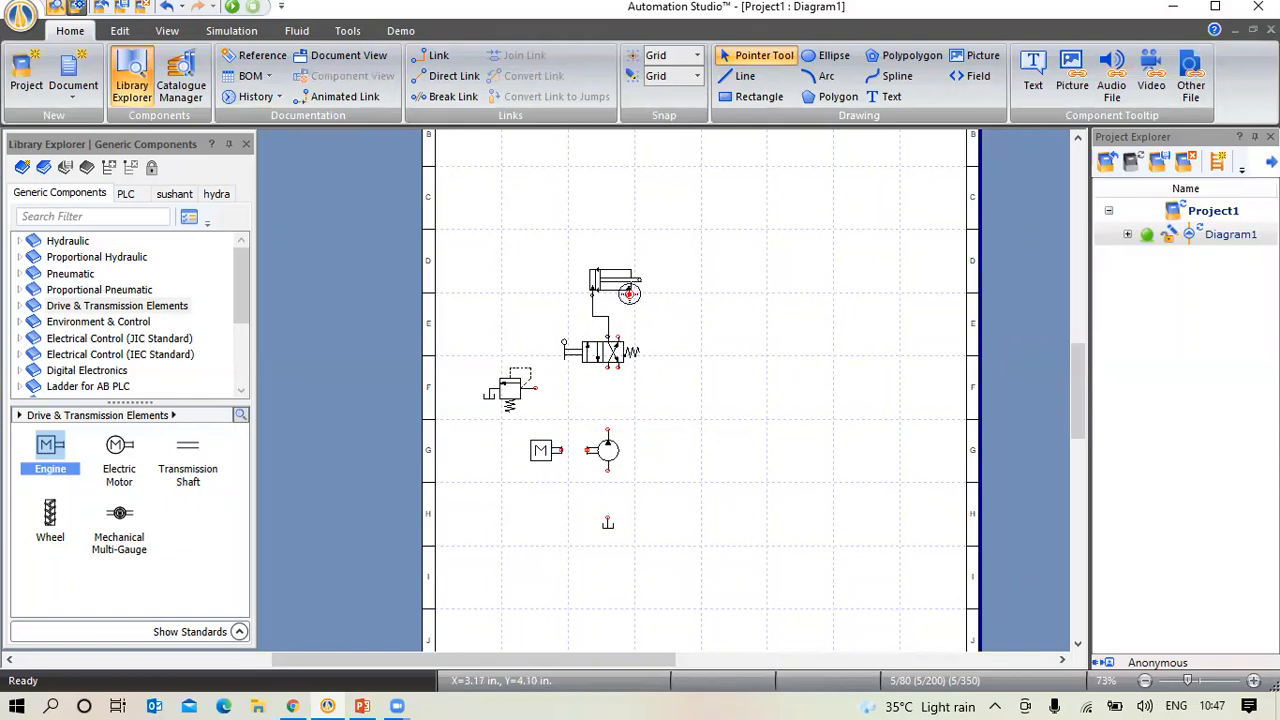
{"action": "left_click_drag", "start_coordinate": [629, 292], "coordinate": [616, 338]}
{"action": "left_click_drag", "start_coordinate": [608, 367], "coordinate": [607, 429]}
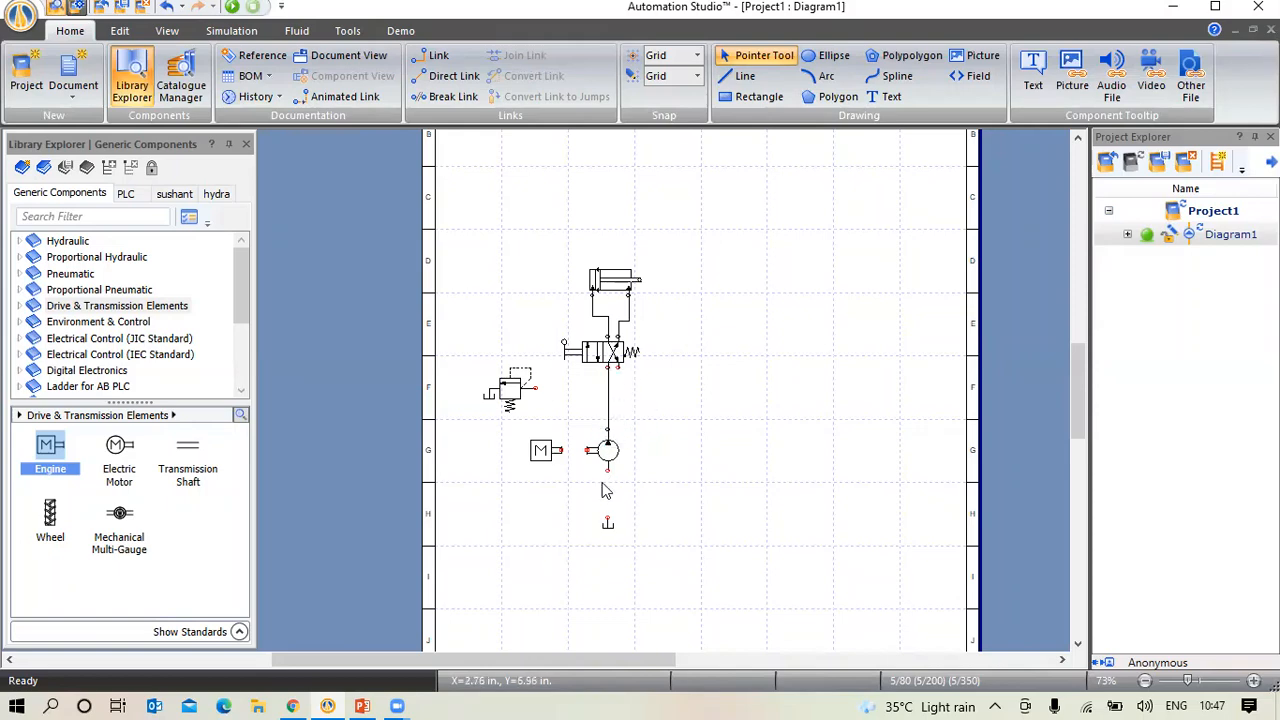
Link the pump inlet to the reservoir and route the valve's return port around the pump to the same reservoir
{"action": "left_click_drag", "start_coordinate": [606, 468], "coordinate": [609, 519]}
{"action": "mouse_move", "coordinate": [617, 408]}
{"action": "left_mouse_down"}
{"action": "mouse_move", "coordinate": [662, 405]}
{"action": "mouse_move", "coordinate": [644, 407]}
{"action": "left_mouse_up"}
{"action": "mouse_move", "coordinate": [646, 404]}
{"action": "left_mouse_down"}
{"action": "mouse_move", "coordinate": [644, 516]}
{"action": "mouse_move", "coordinate": [608, 519]}
{"action": "left_mouse_up"}
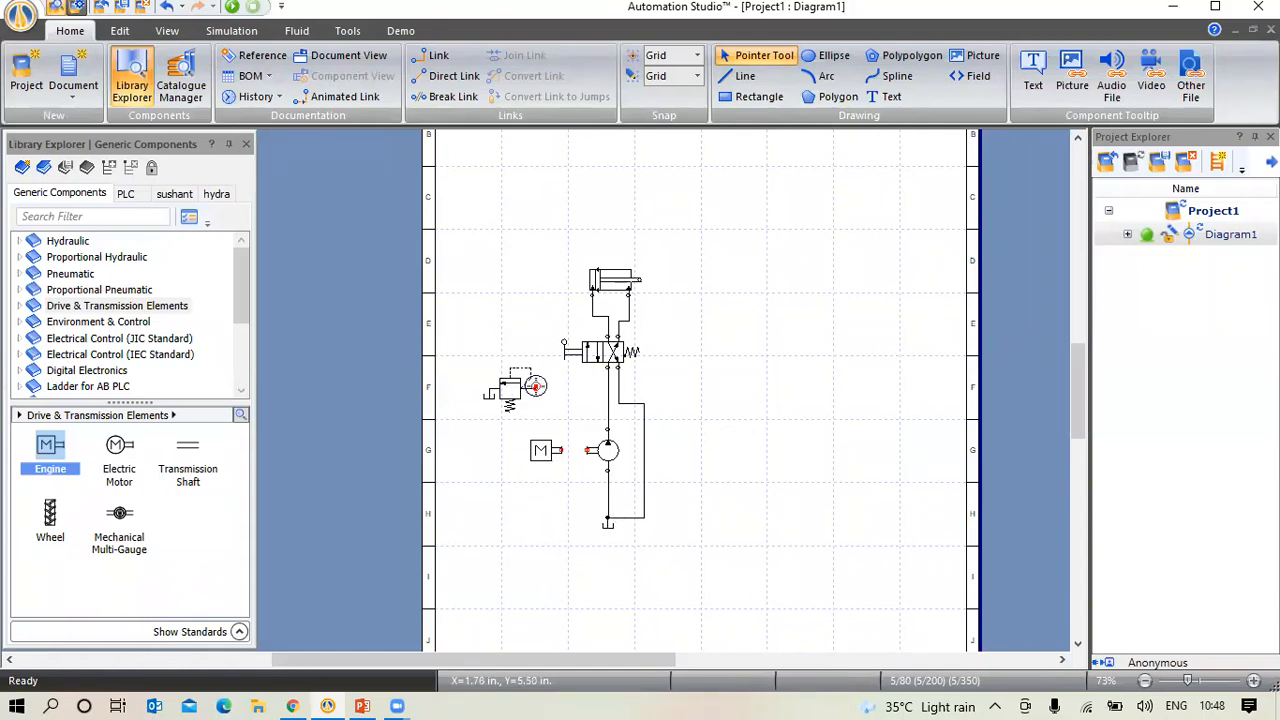
Link the pressure relief valve's inlet to the pump's pressure line and move the engine directly against the pump shaft
{"action": "left_click_drag", "start_coordinate": [536, 385], "coordinate": [607, 388]}
{"action": "left_click", "coordinate": [588, 449]}
{"action": "left_click", "coordinate": [547, 459]}
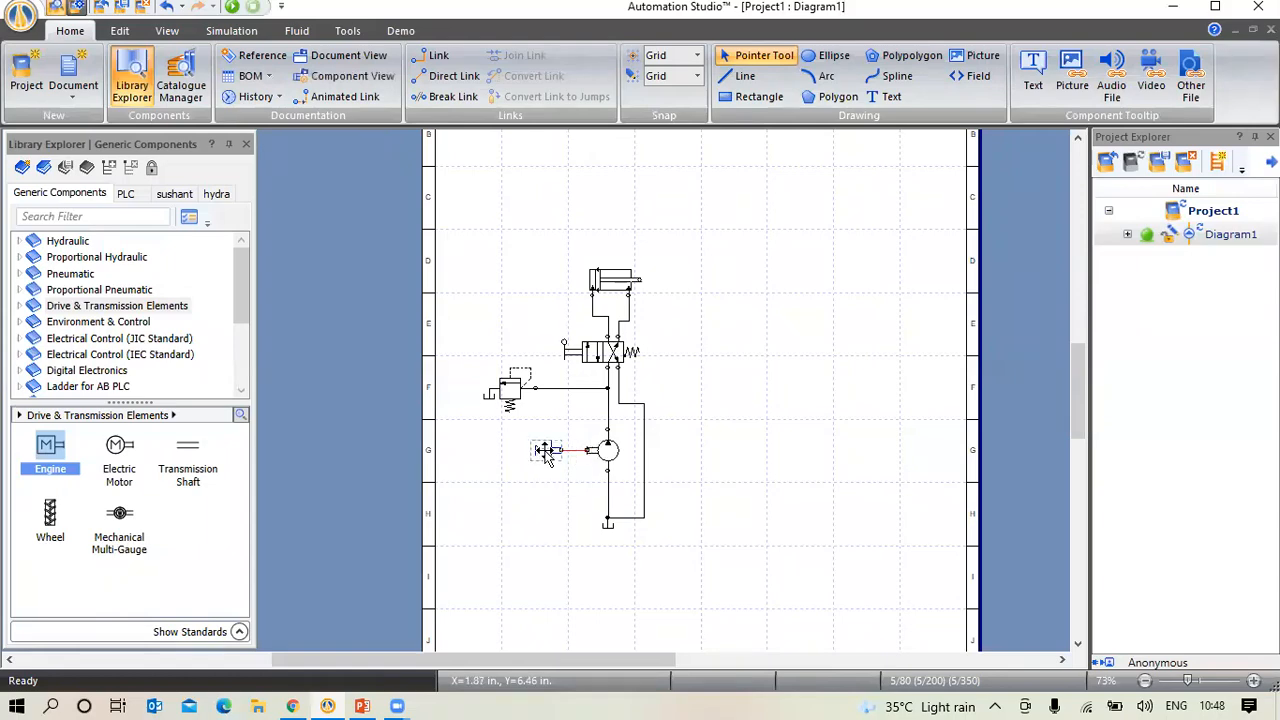
{"action": "mouse_move", "coordinate": [547, 459]}
{"action": "left_mouse_down"}
{"action": "mouse_move", "coordinate": [585, 453]}
{"action": "mouse_move", "coordinate": [564, 460]}
{"action": "left_mouse_up"}
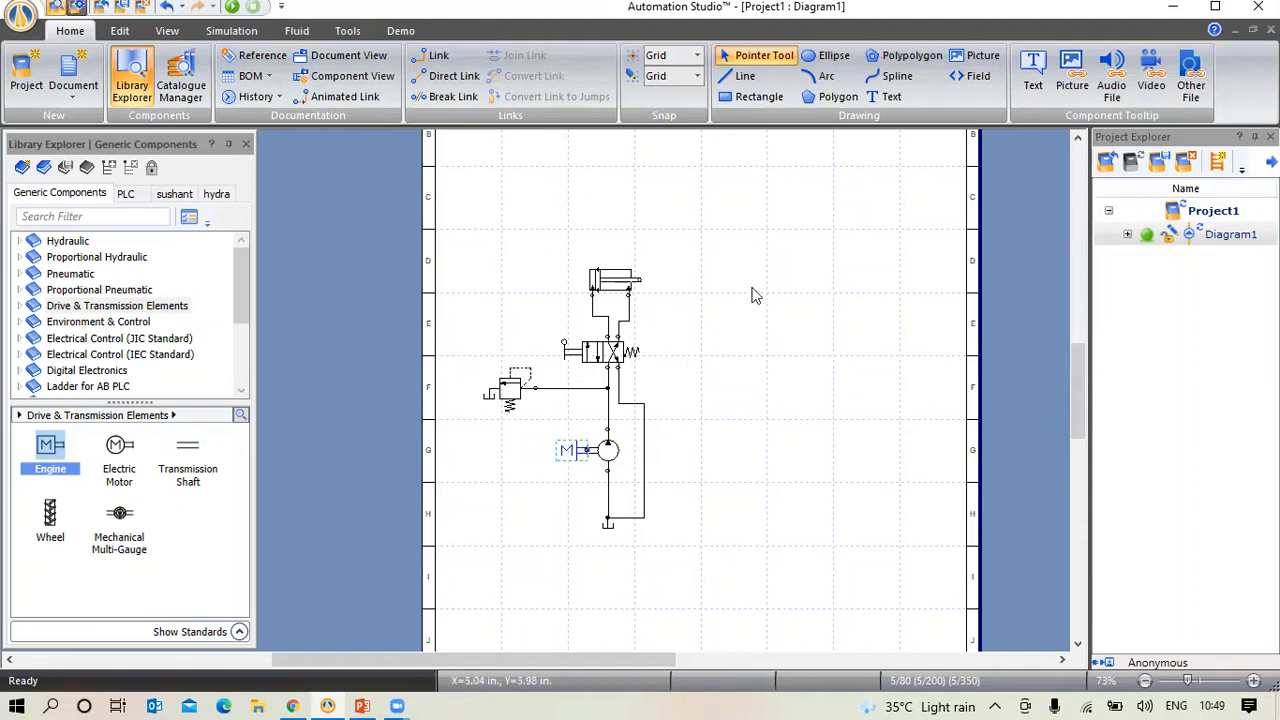
Start a normal simulation of the completed hydraulic circuit
{"action": "right_click", "coordinate": [687, 357]}
{"action": "left_click", "coordinate": [757, 152]}
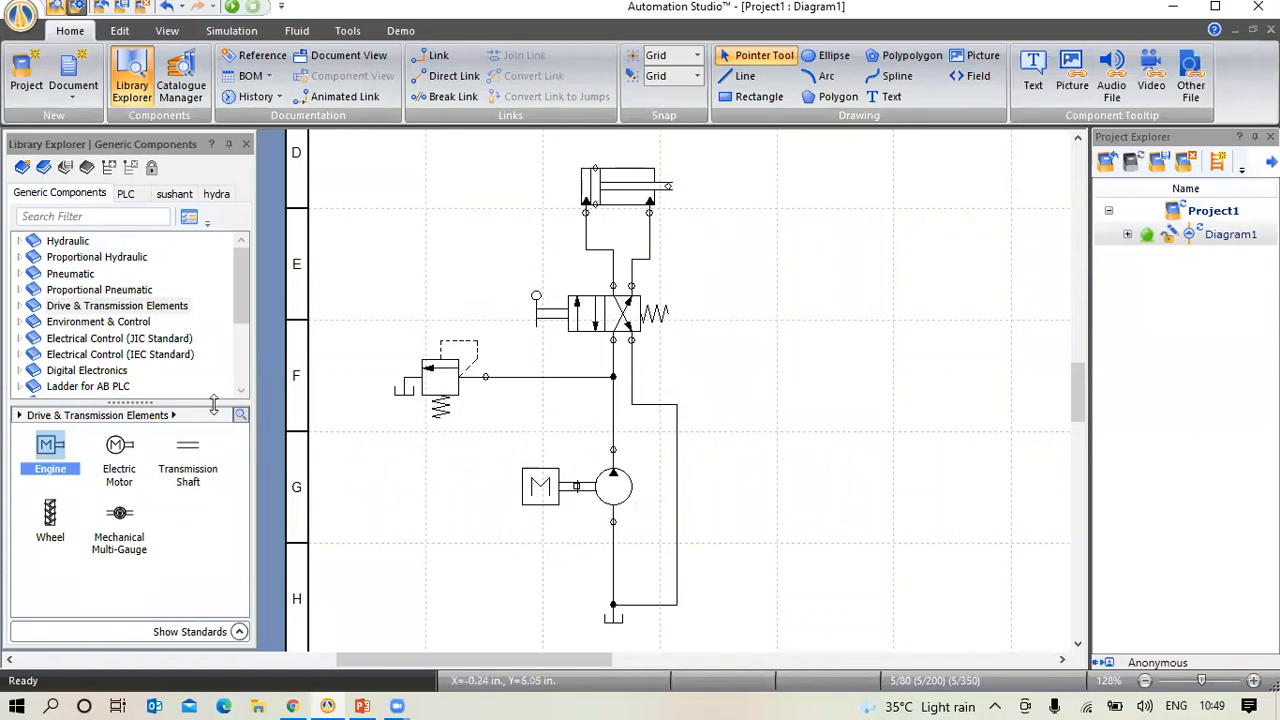
{"action": "left_click", "coordinate": [236, 31]}
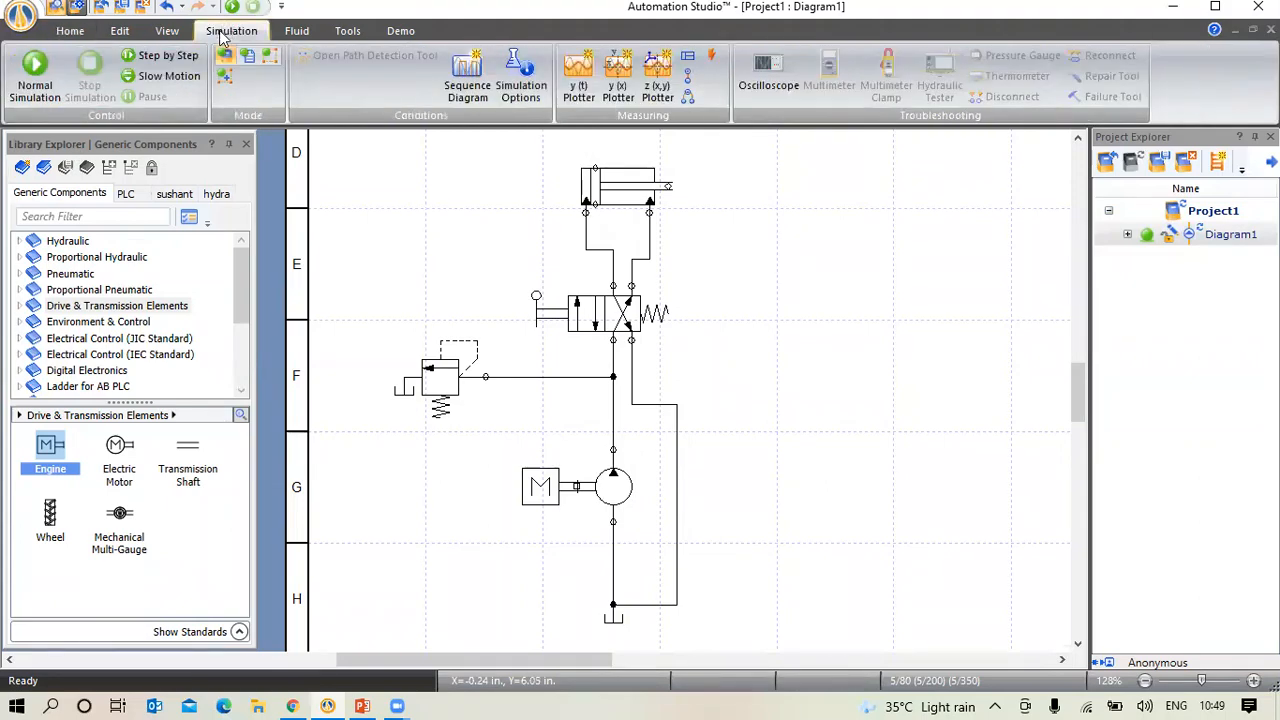
{"action": "left_click", "coordinate": [35, 88]}
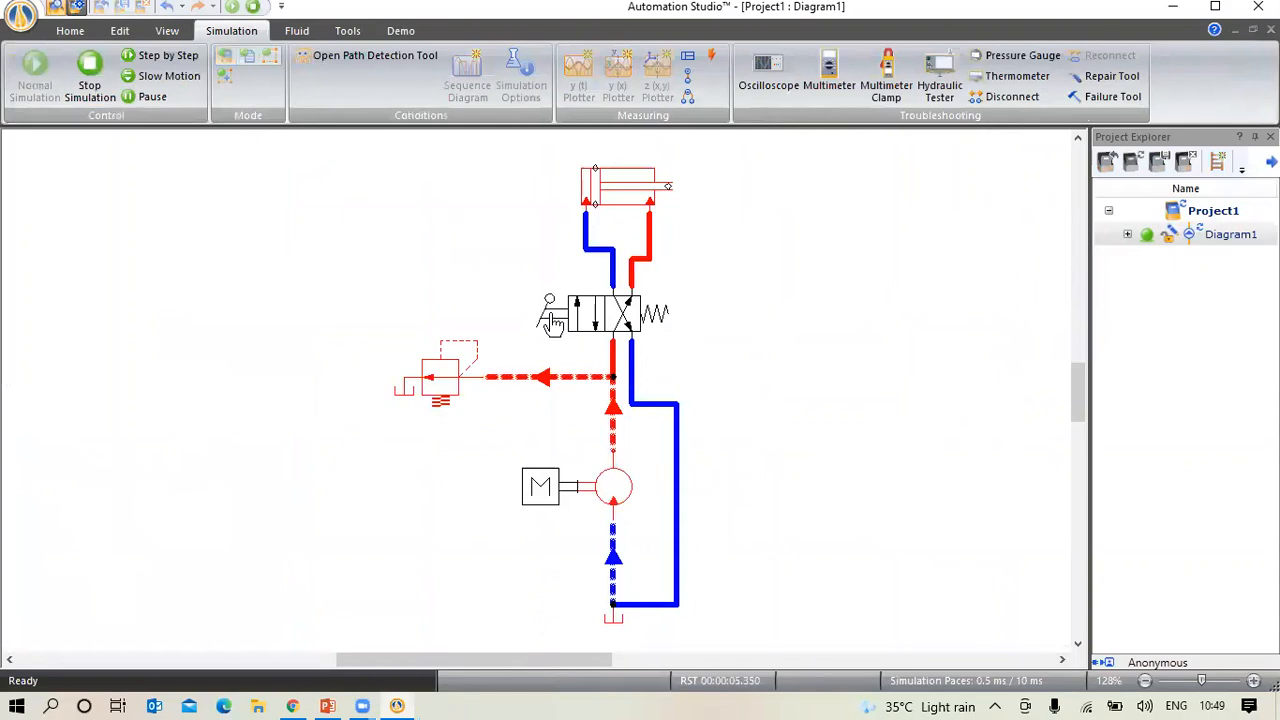
Operate the 4/2-way valve's lever repeatedly in the running simulation to extend and retract the cylinder
{"action": "left_click", "coordinate": [553, 324]}
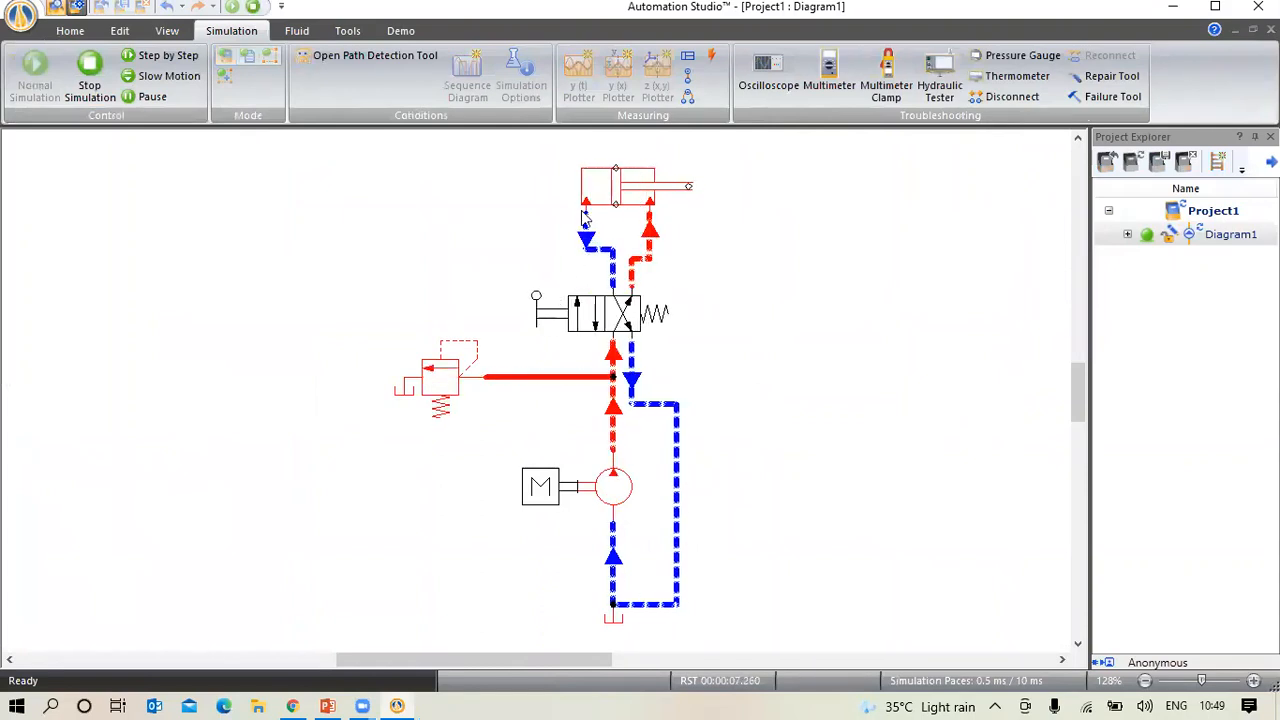
{"action": "left_click", "coordinate": [550, 325]}
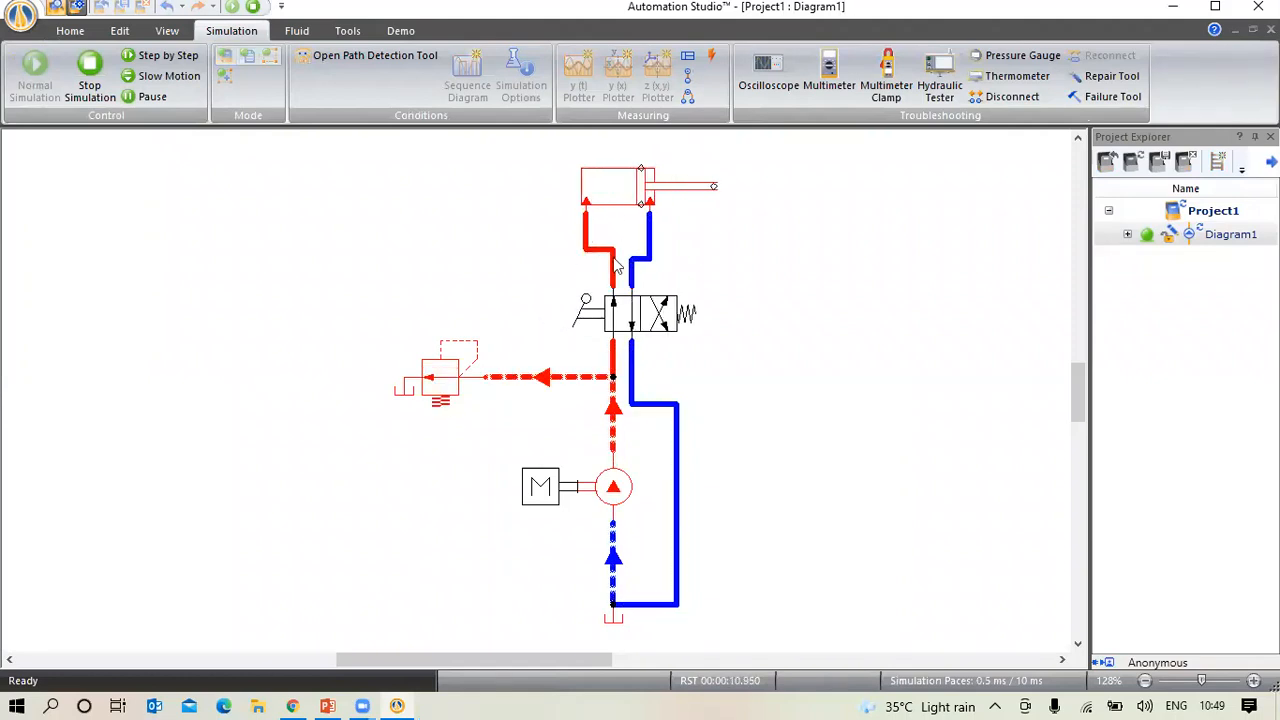
{"action": "left_click", "coordinate": [591, 317]}
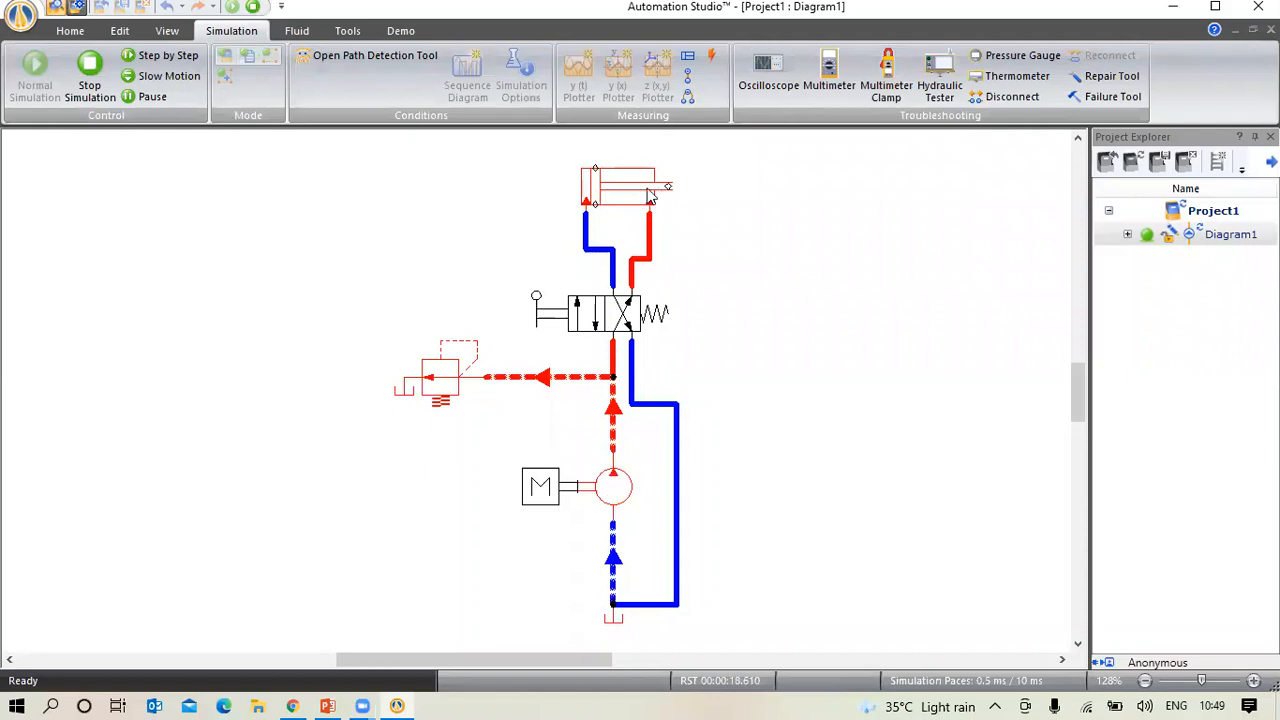
{"action": "left_click", "coordinate": [587, 323]}
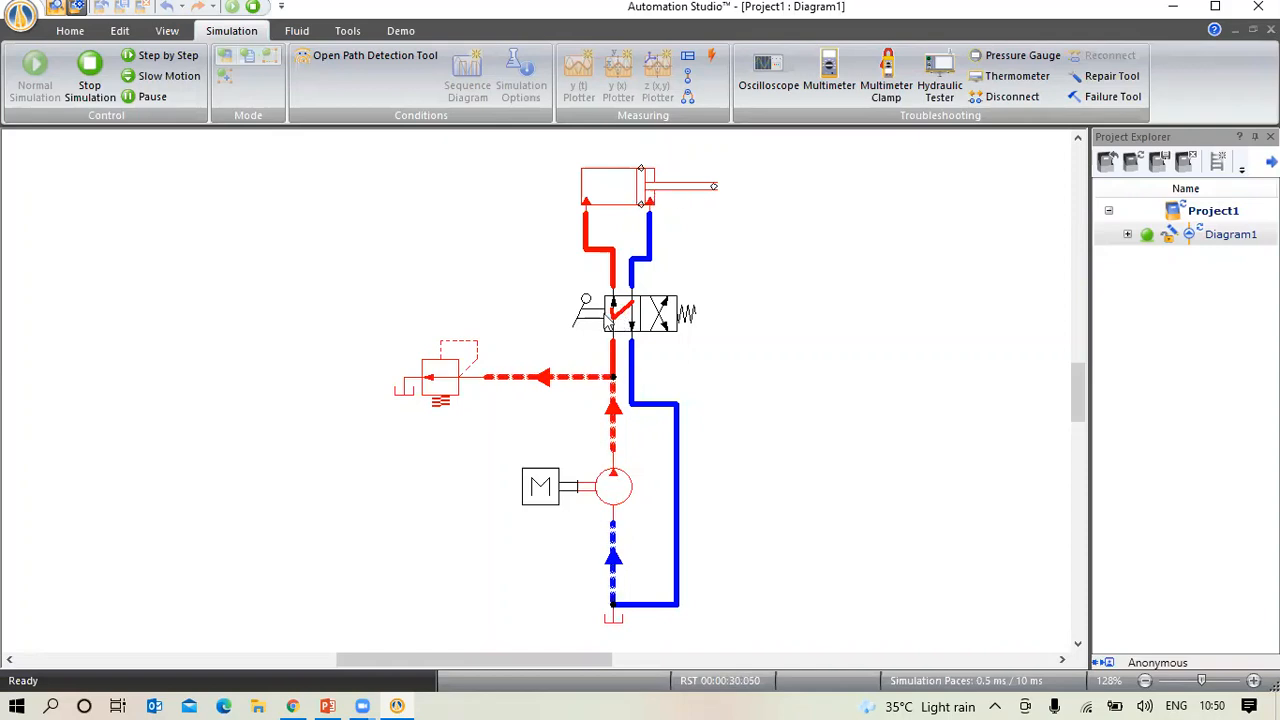
{"action": "left_click", "coordinate": [597, 316]}
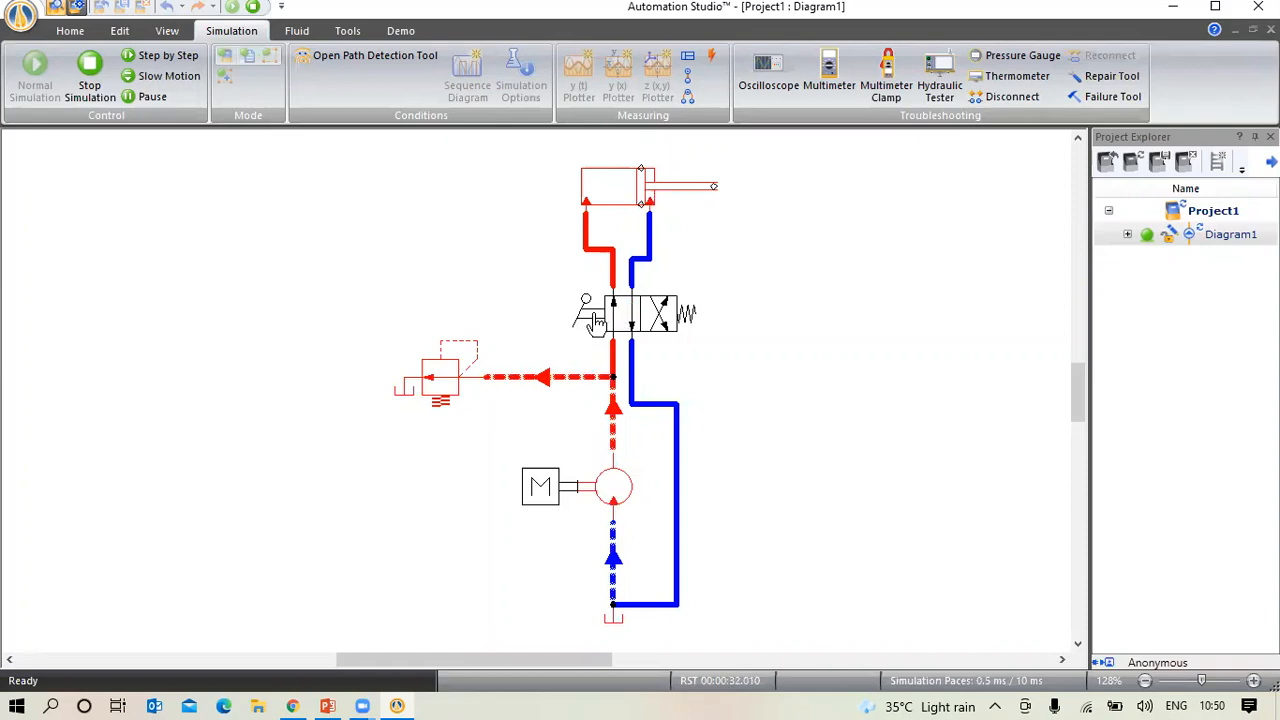
{"action": "left_click", "coordinate": [597, 316]}
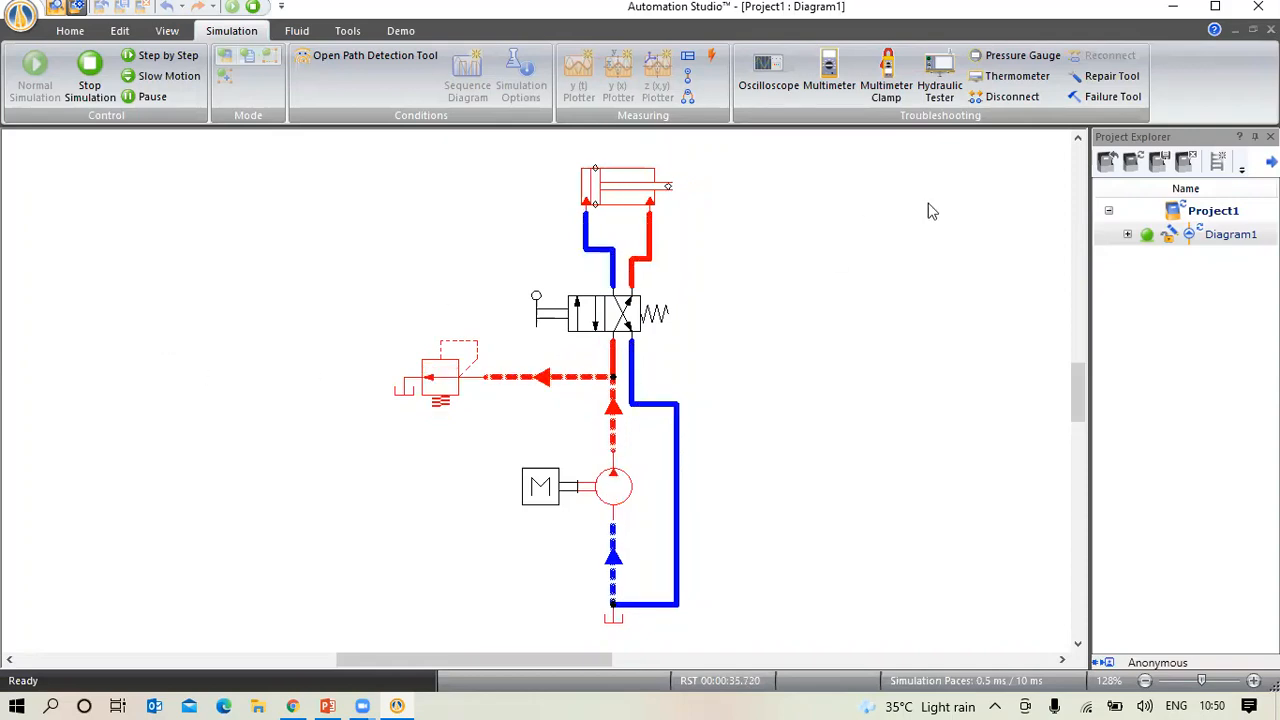
Watch the double-acting cylinder's cutaway animation while operating the valve lever, closing the animation and stopping the simulation when done
{"action": "right_click", "coordinate": [634, 192]}
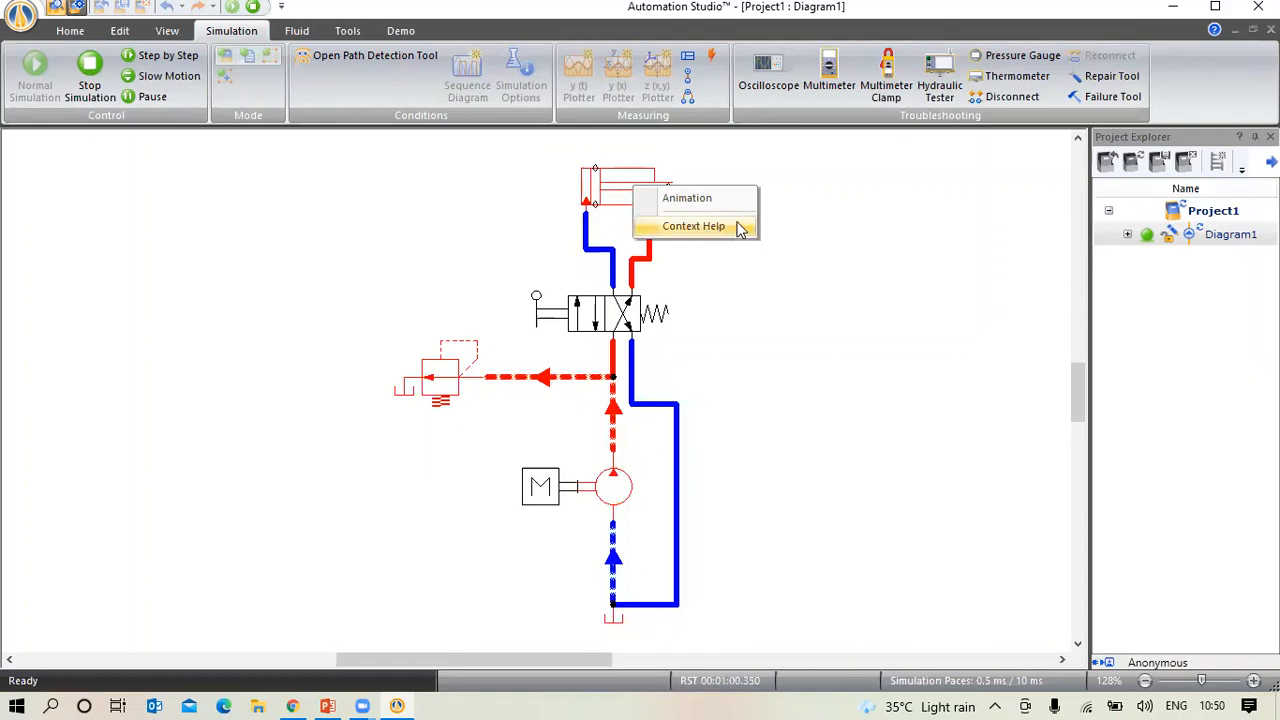
{"action": "left_click", "coordinate": [727, 204]}
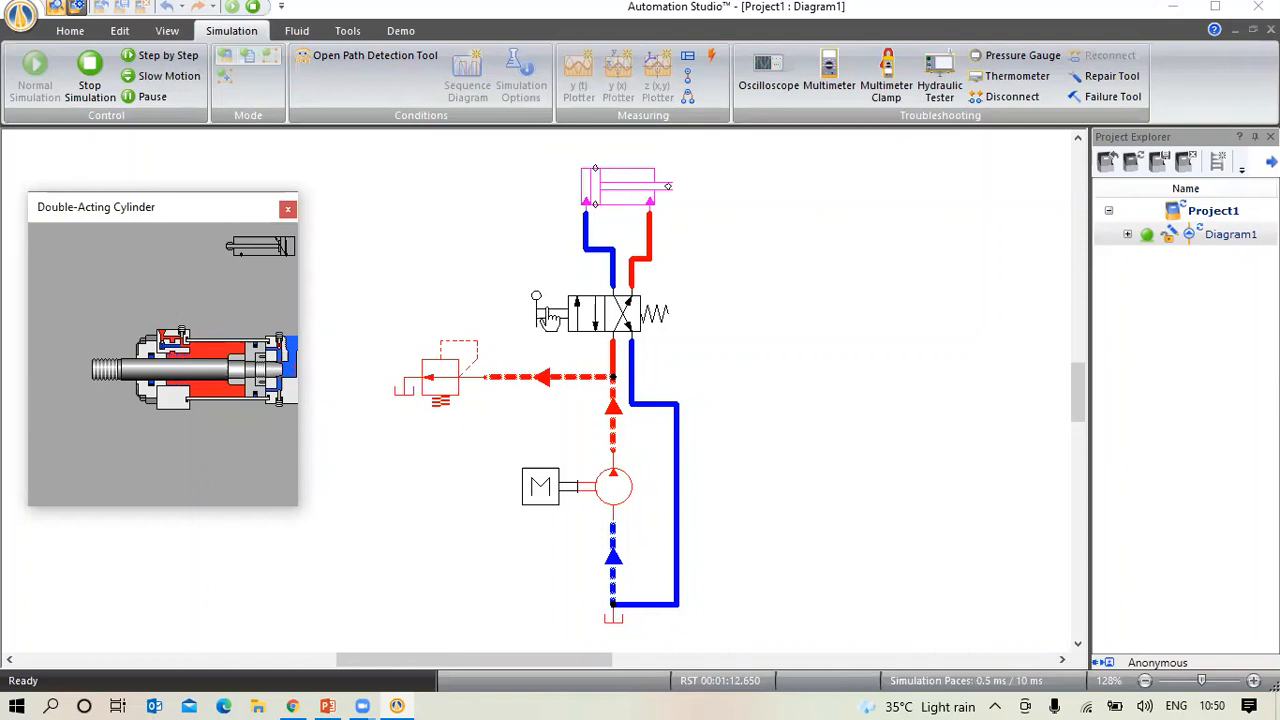
{"action": "left_click", "coordinate": [548, 318]}
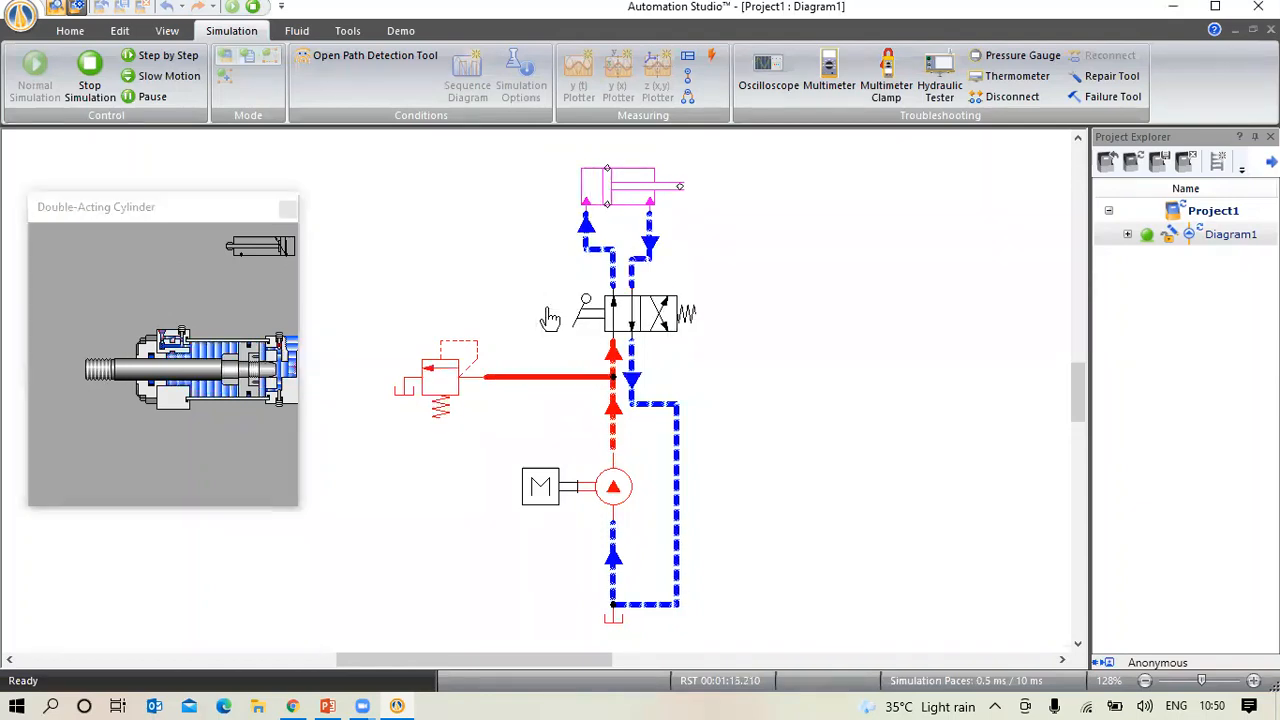
{"action": "left_click", "coordinate": [549, 318]}
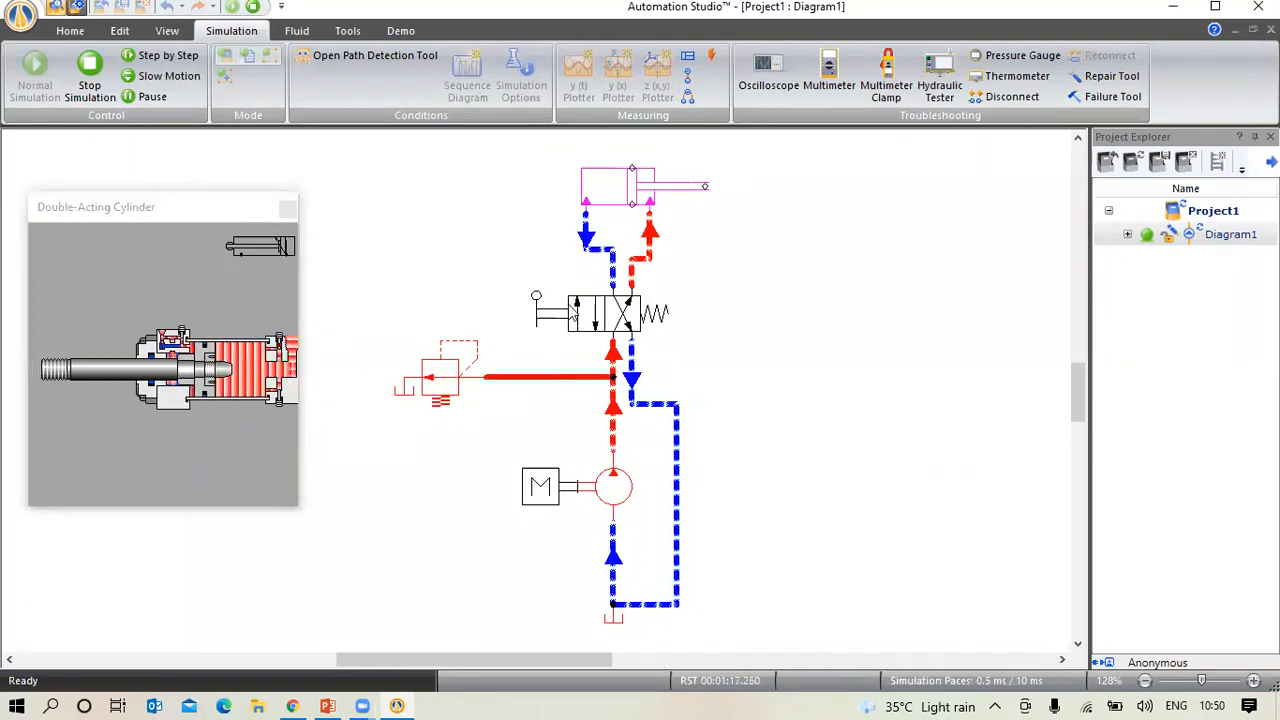
{"action": "left_click", "coordinate": [551, 315]}
{"action": "left_click", "coordinate": [566, 316]}
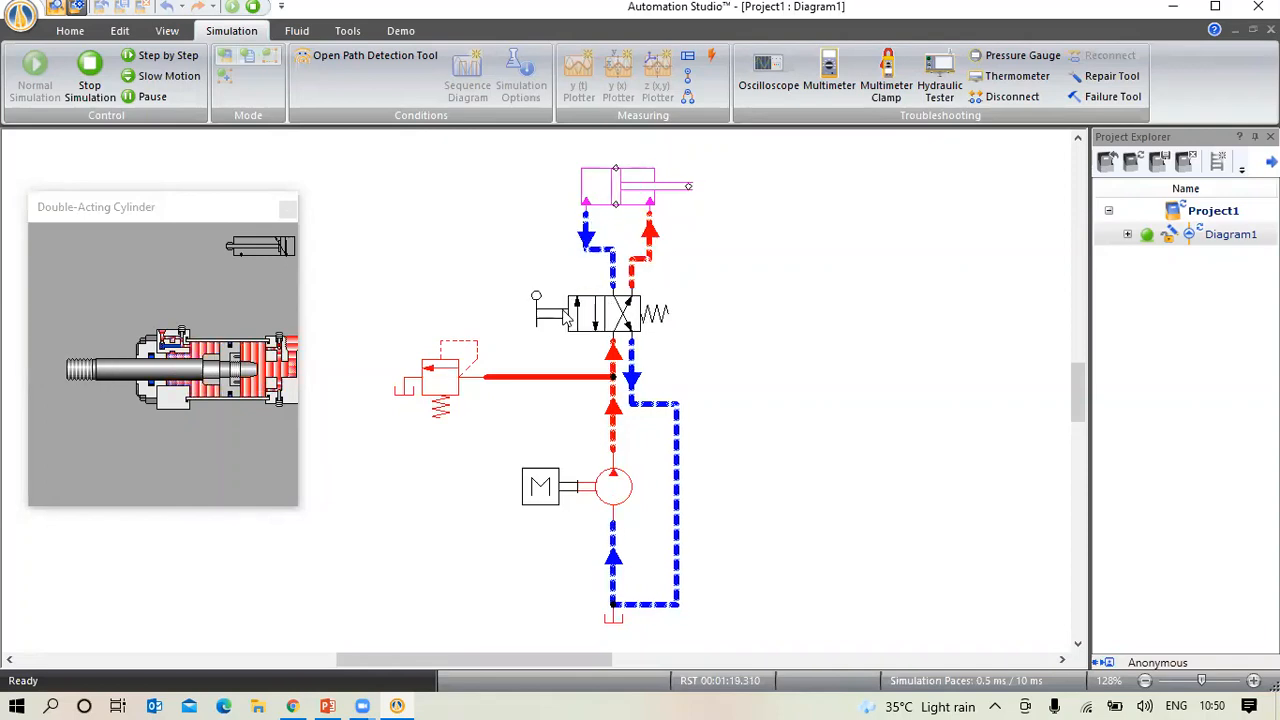
{"action": "left_click", "coordinate": [556, 322]}
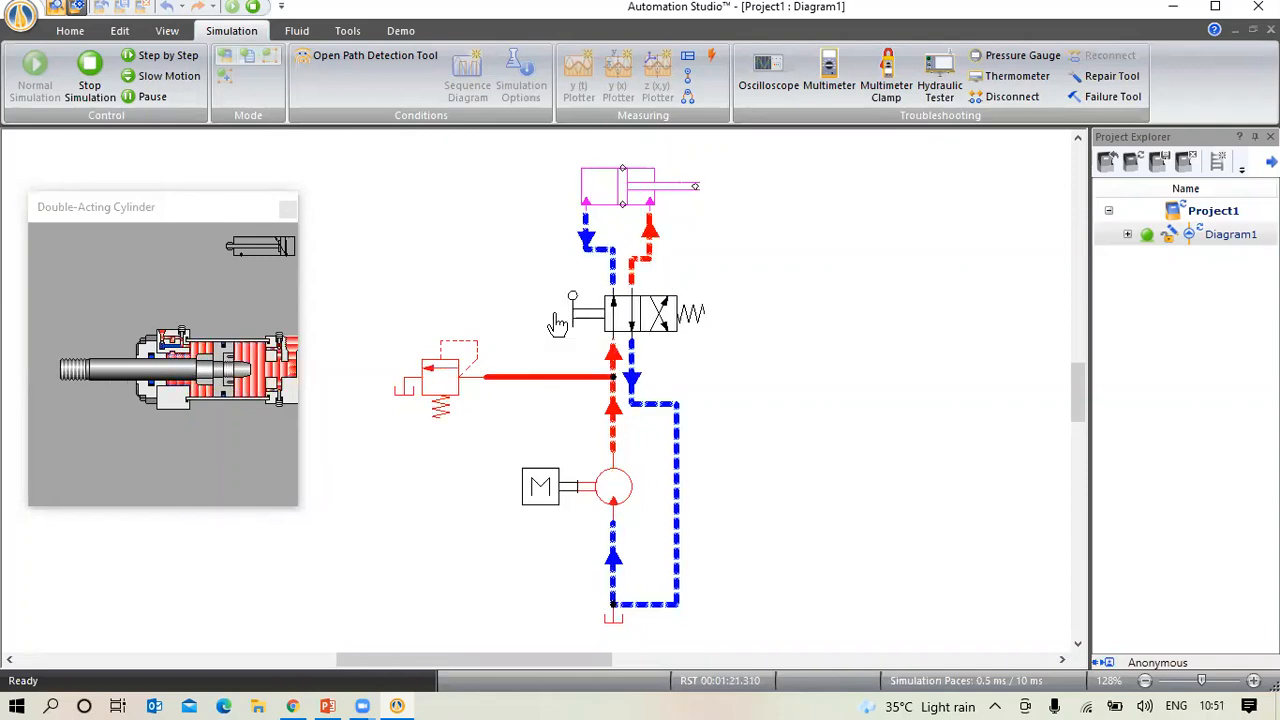
{"action": "left_click", "coordinate": [288, 211]}
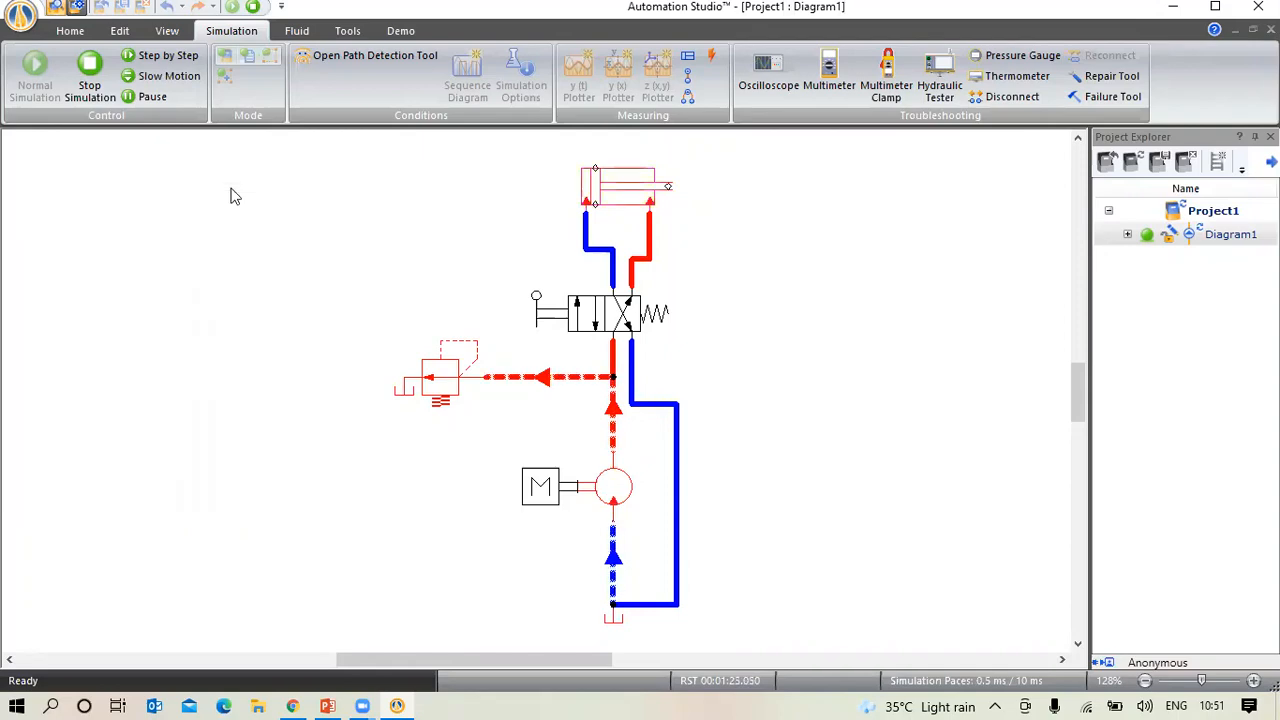
{"action": "left_click", "coordinate": [88, 90]}
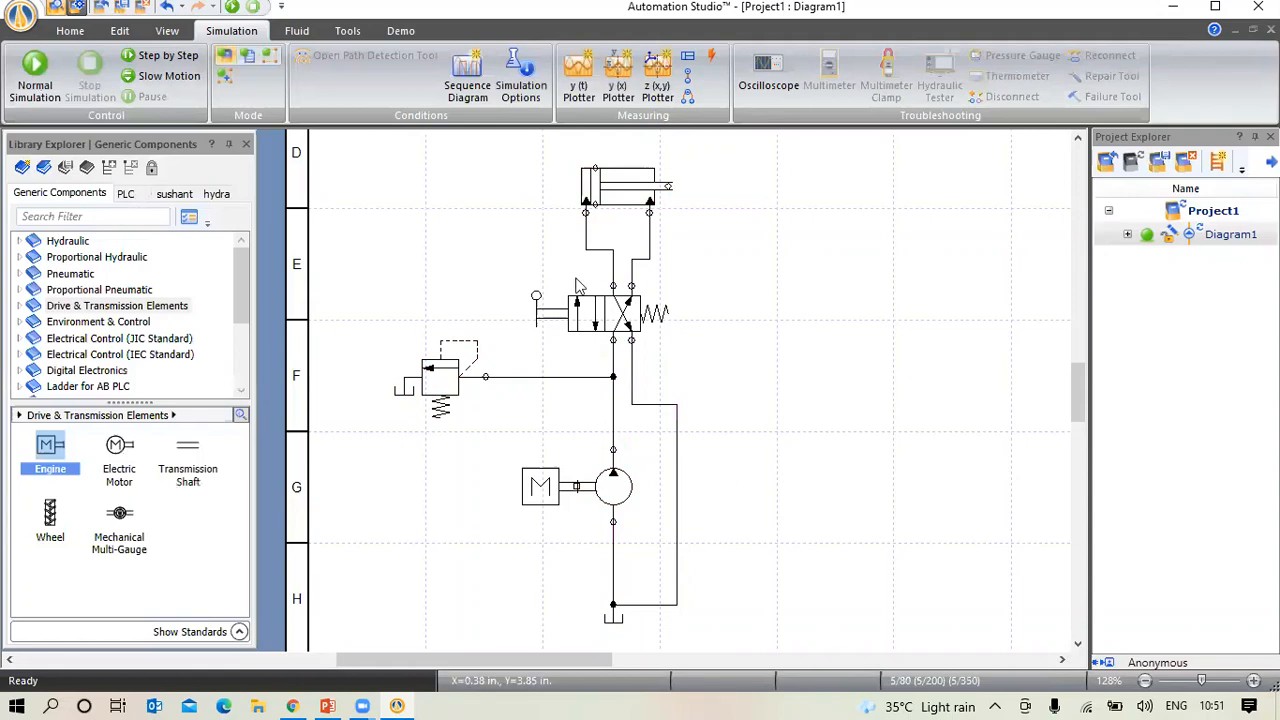
Read the context help for the double-acting cylinder, from its operation through the technical characteristic and external data properties
{"action": "right_click", "coordinate": [640, 193]}
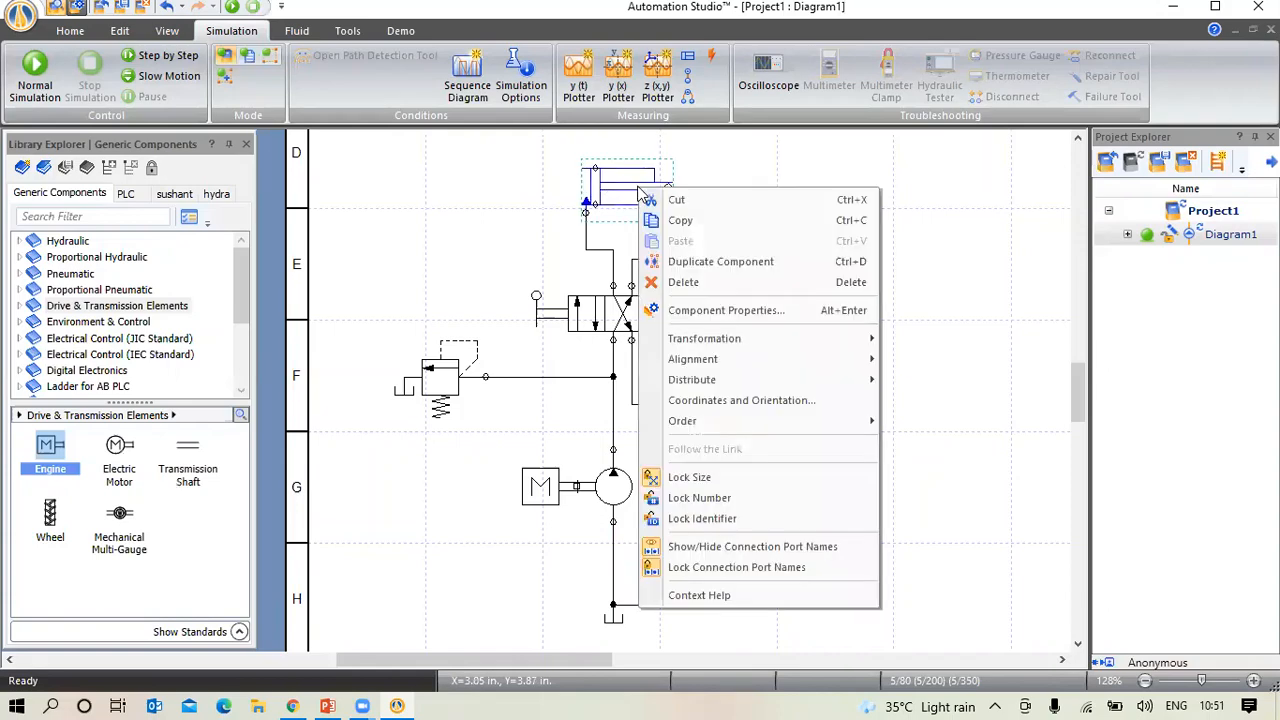
{"action": "left_click", "coordinate": [752, 597]}
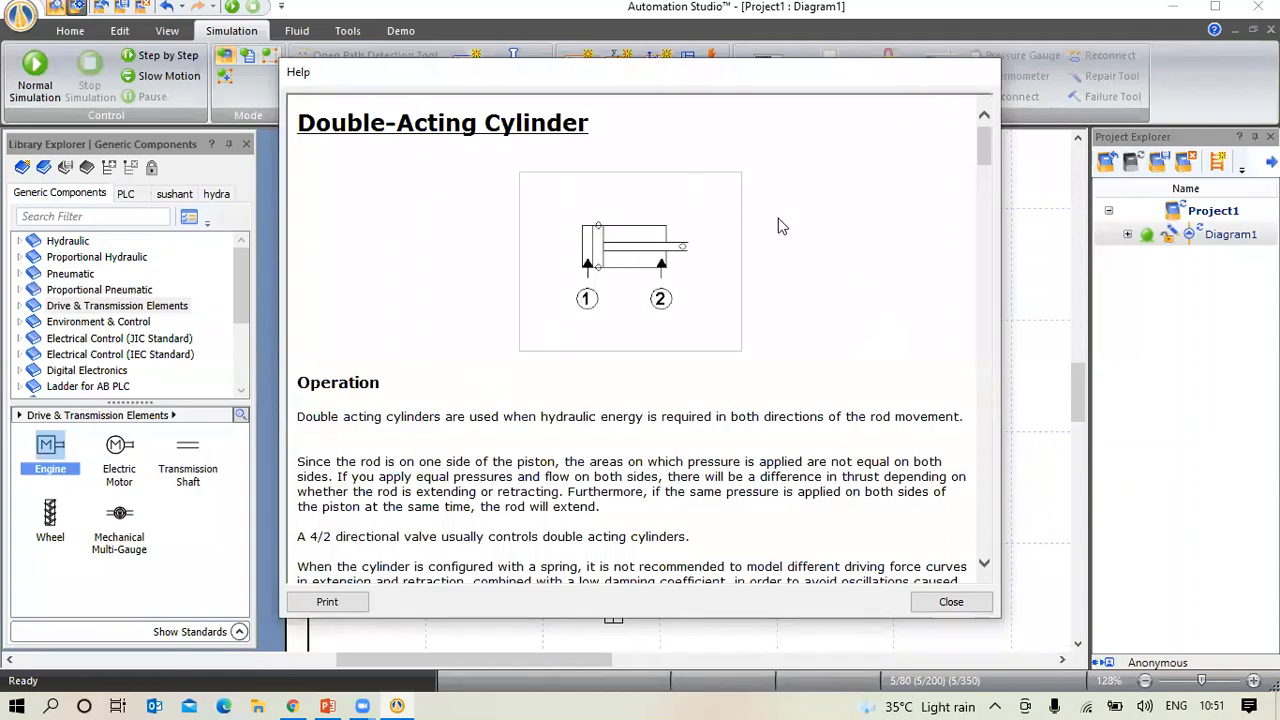
{"action": "scroll", "coordinate": [785, 360], "scroll_direction": "down", "scroll_amount": 10}
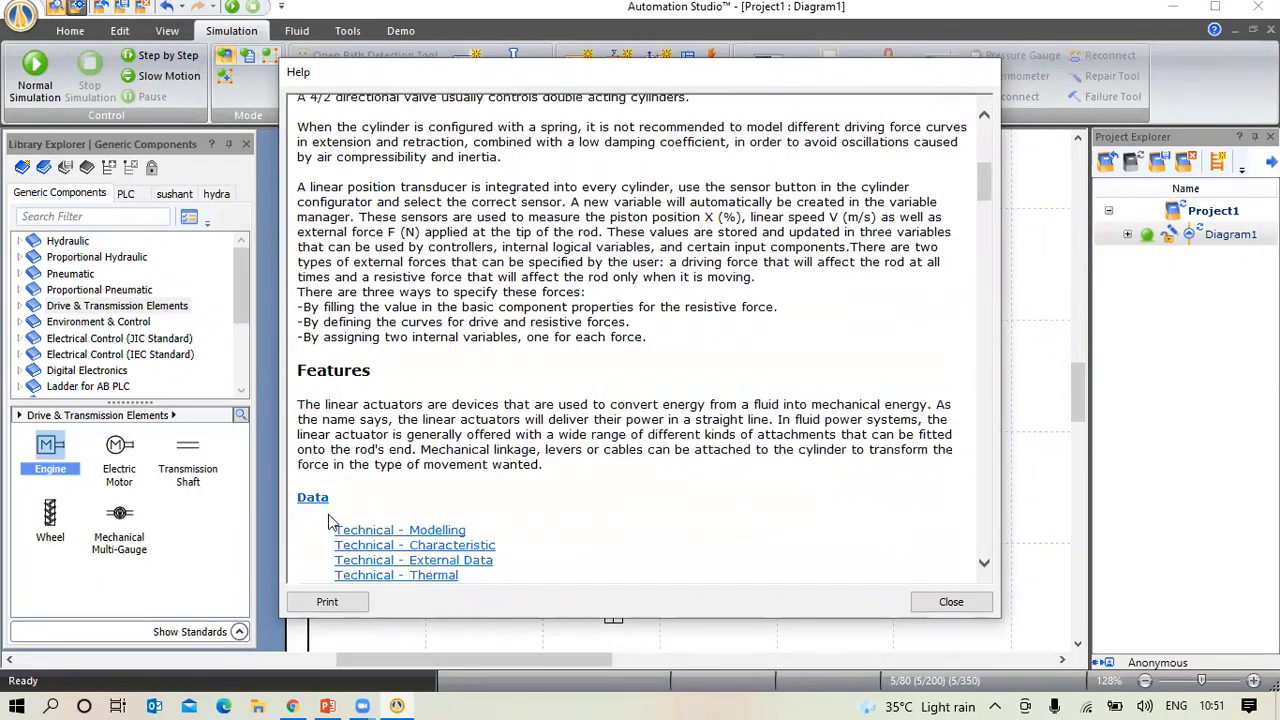
{"action": "scroll", "coordinate": [606, 450], "scroll_direction": "down", "scroll_amount": 6}
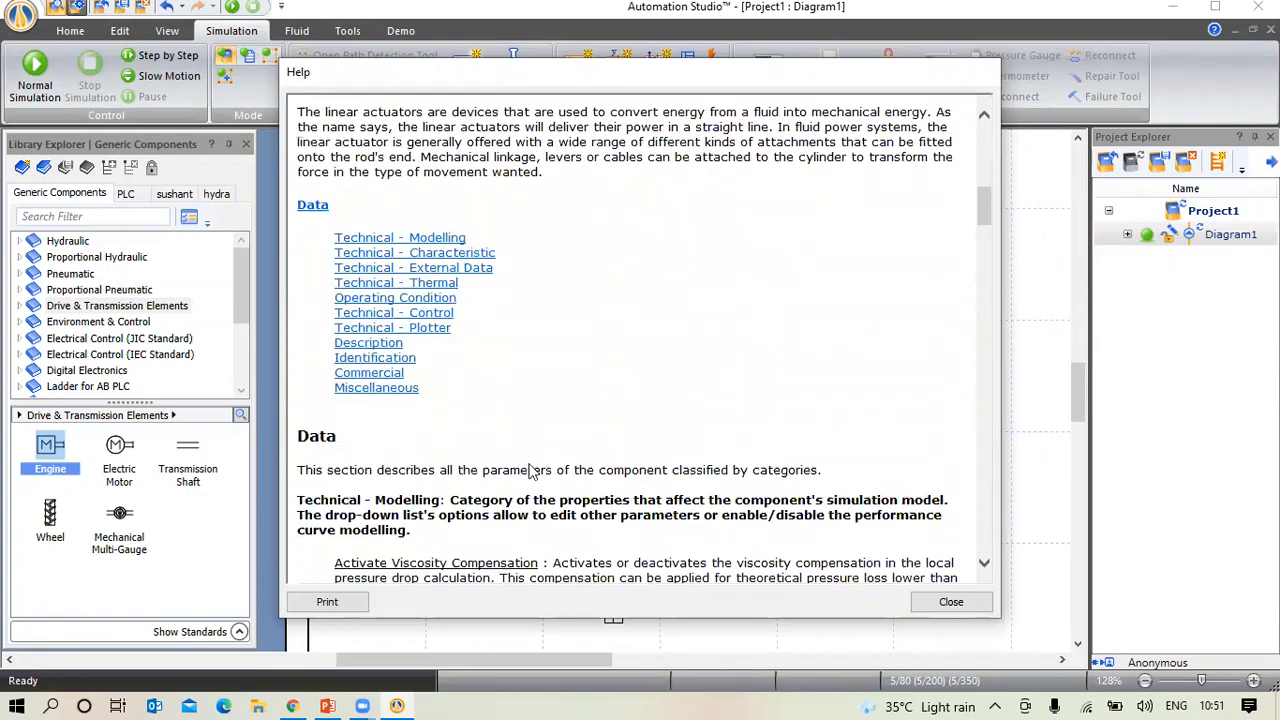
{"action": "scroll", "coordinate": [545, 468], "scroll_direction": "down", "scroll_amount": 4}
{"action": "scroll", "coordinate": [640, 482], "scroll_direction": "down", "scroll_amount": 6}
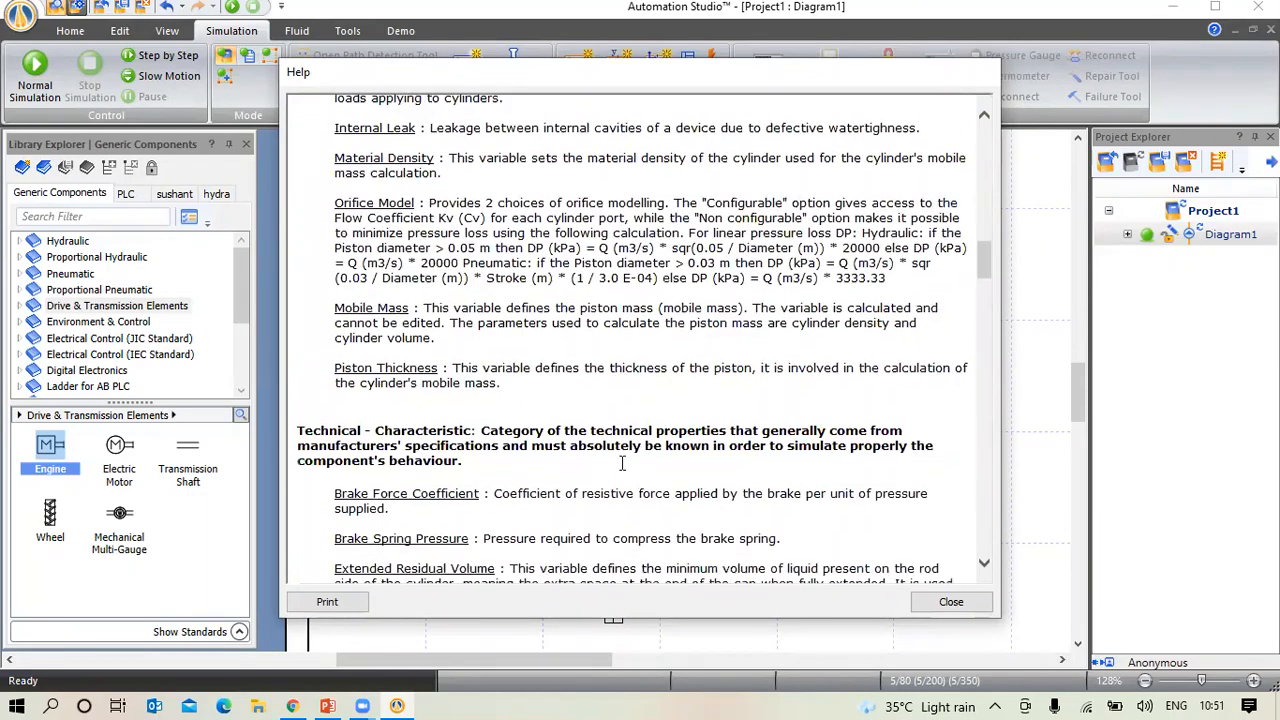
{"action": "scroll", "coordinate": [628, 410], "scroll_direction": "down", "scroll_amount": 11}
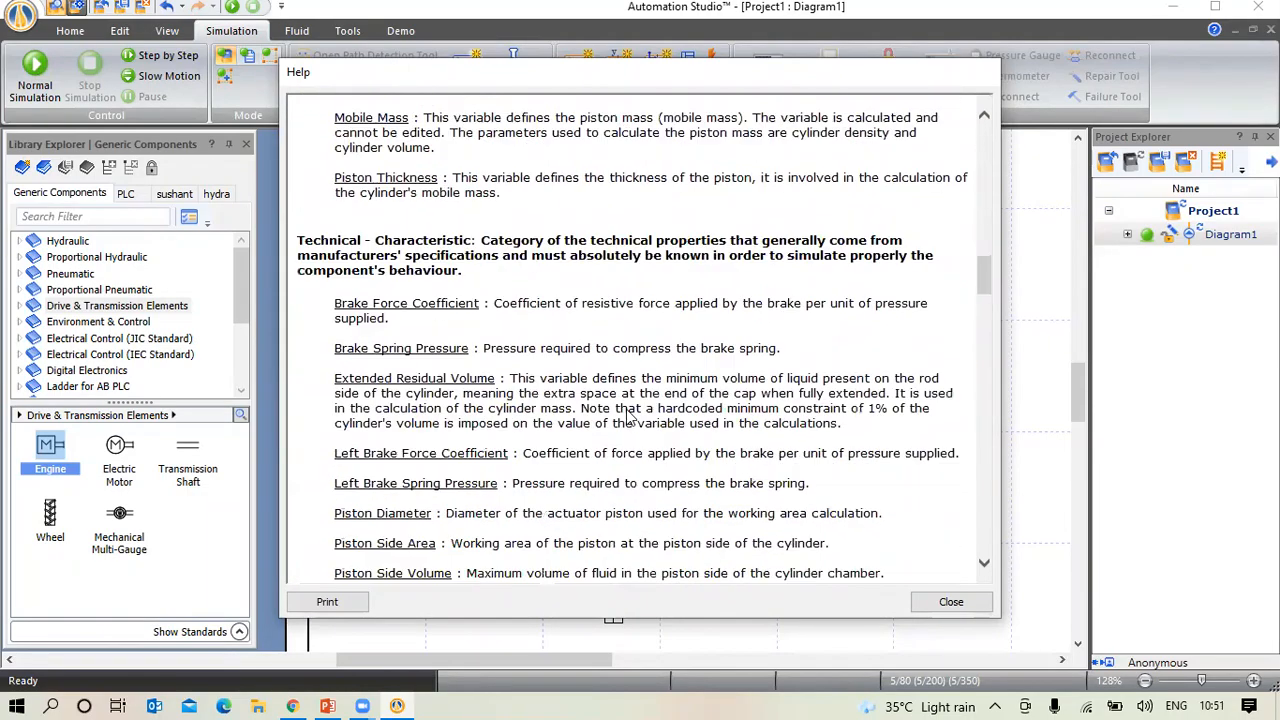
{"action": "scroll", "coordinate": [628, 415], "scroll_direction": "down", "scroll_amount": 2}
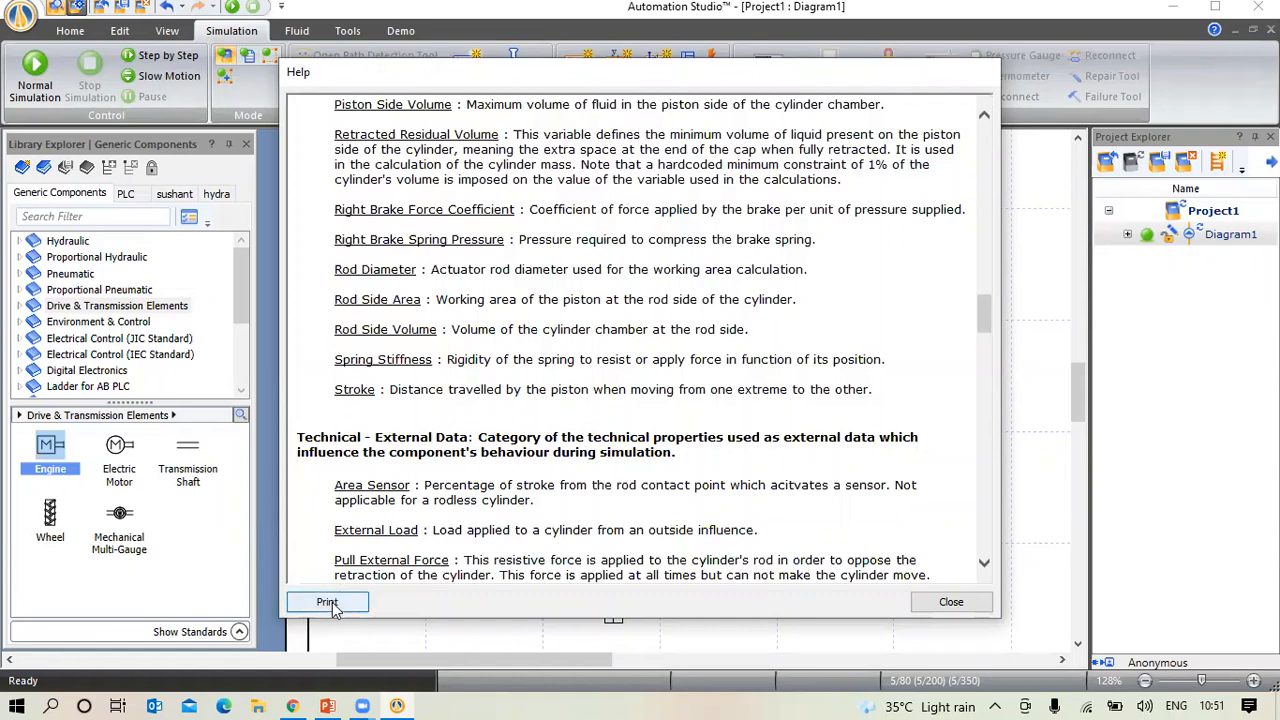
{"action": "left_click", "coordinate": [951, 603]}
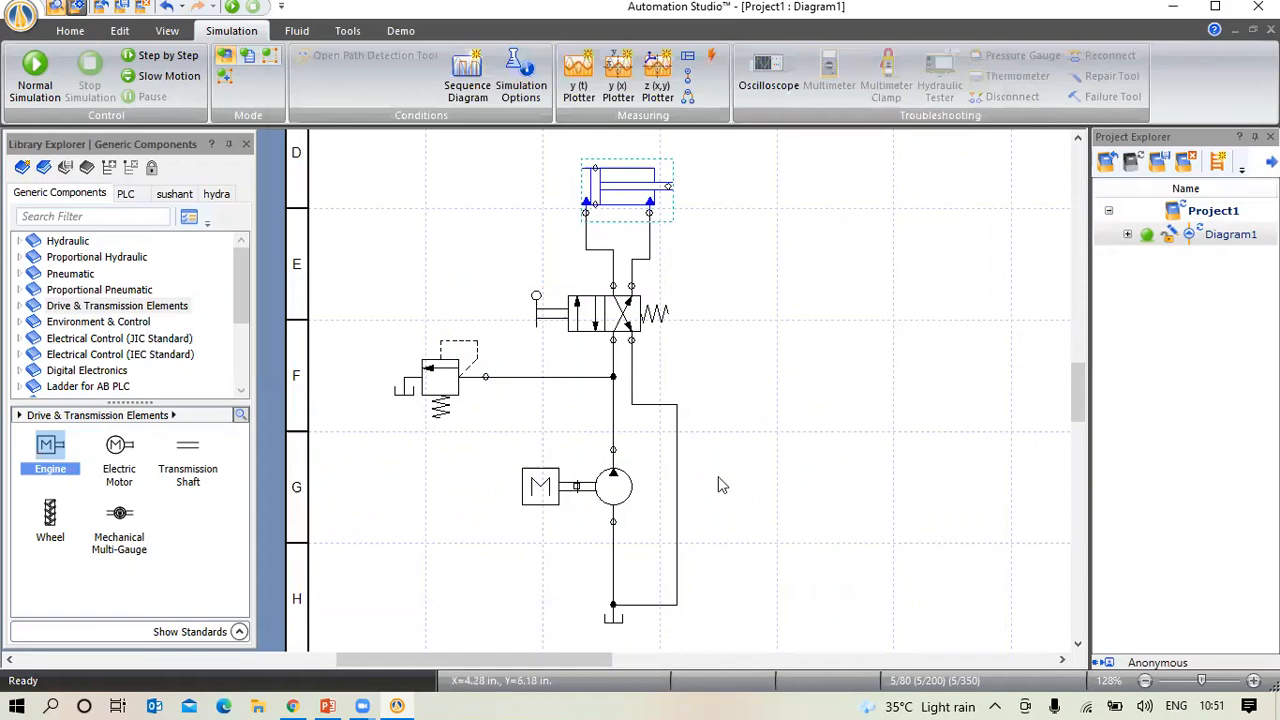
Read the context help for the unidirectional pump, from its operation through the modelling and technical characteristic properties
{"action": "right_click", "coordinate": [614, 492]}
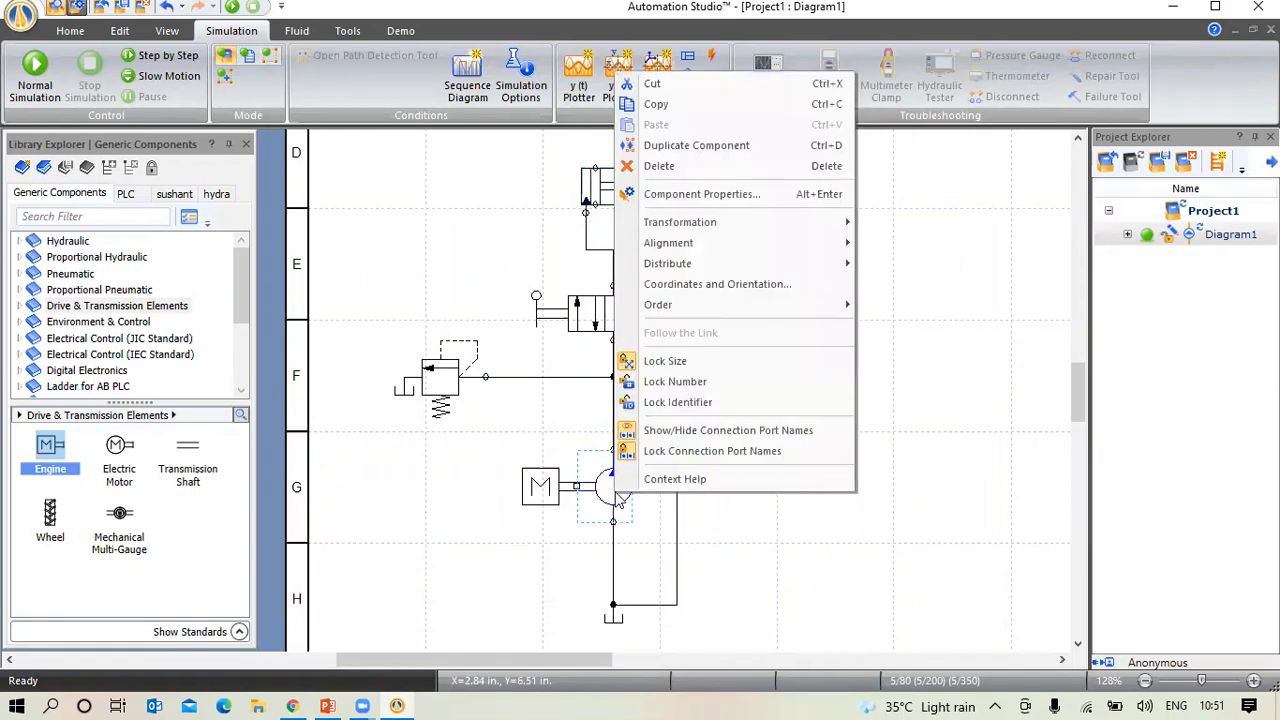
{"action": "left_click", "coordinate": [727, 480]}
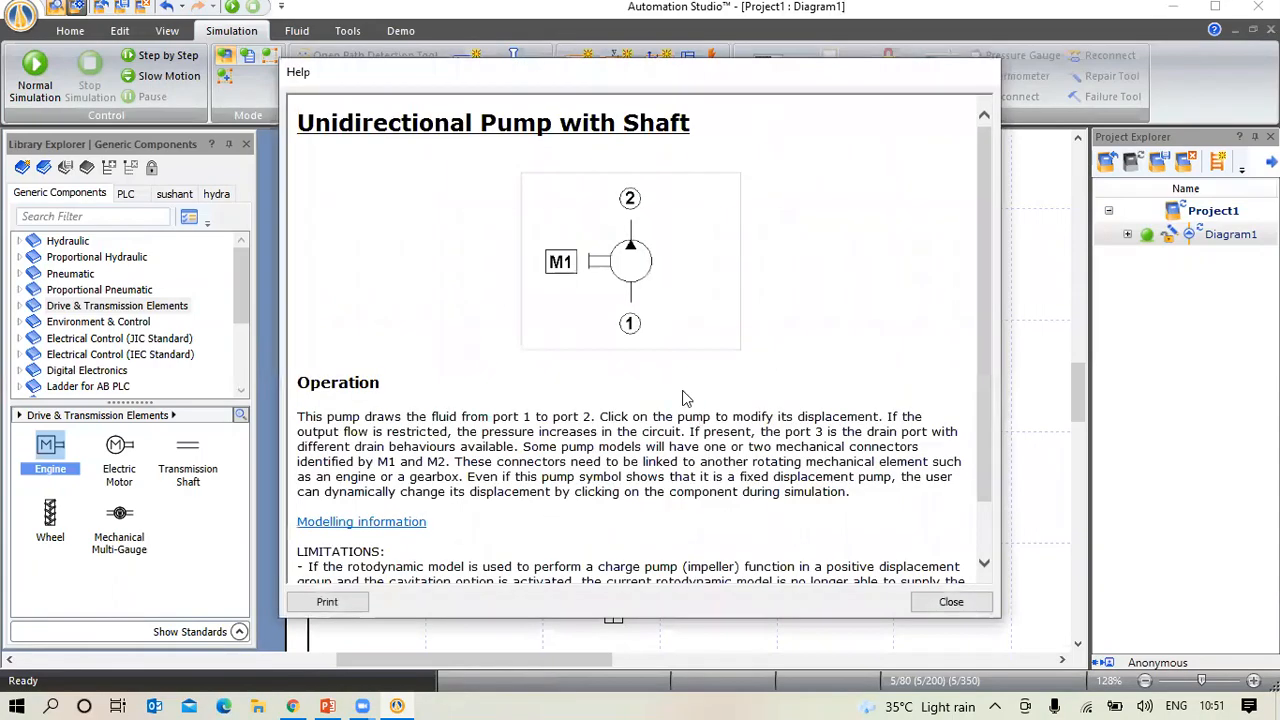
{"action": "scroll", "coordinate": [770, 371], "scroll_direction": "down", "scroll_amount": 6}
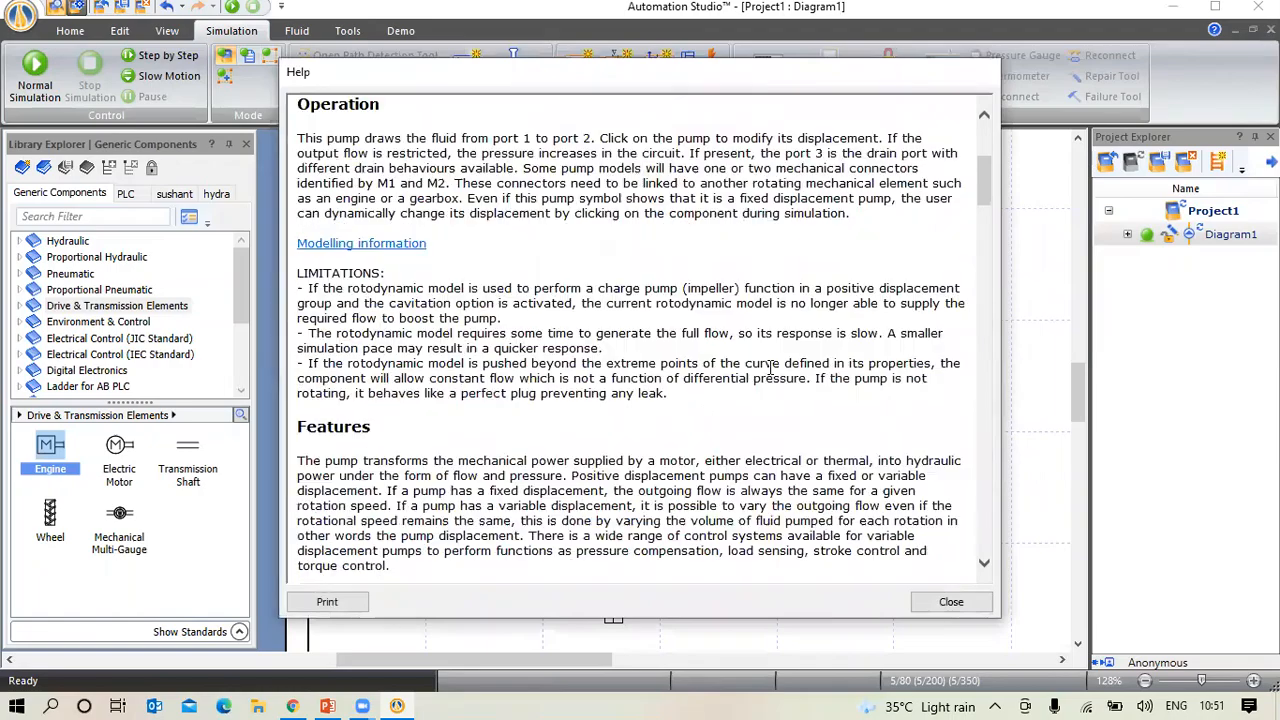
{"action": "scroll", "coordinate": [770, 378], "scroll_direction": "down", "scroll_amount": 3}
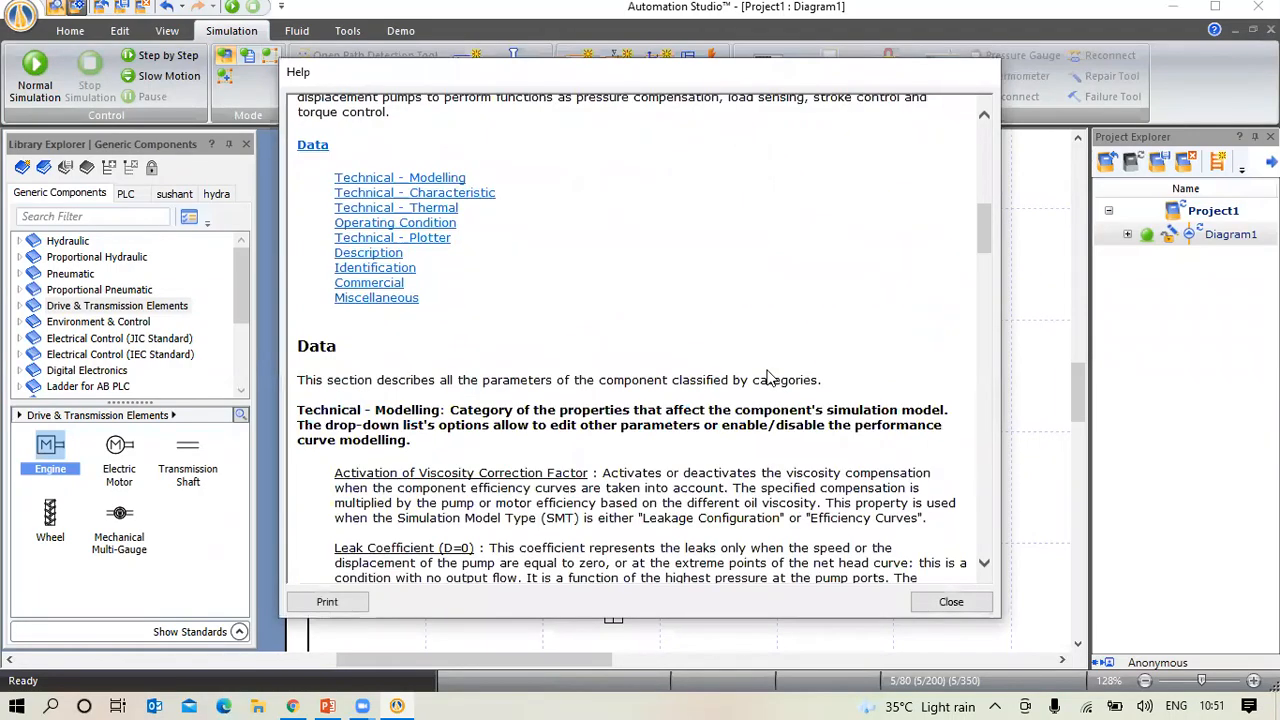
{"action": "scroll", "coordinate": [770, 376], "scroll_direction": "down", "scroll_amount": 7}
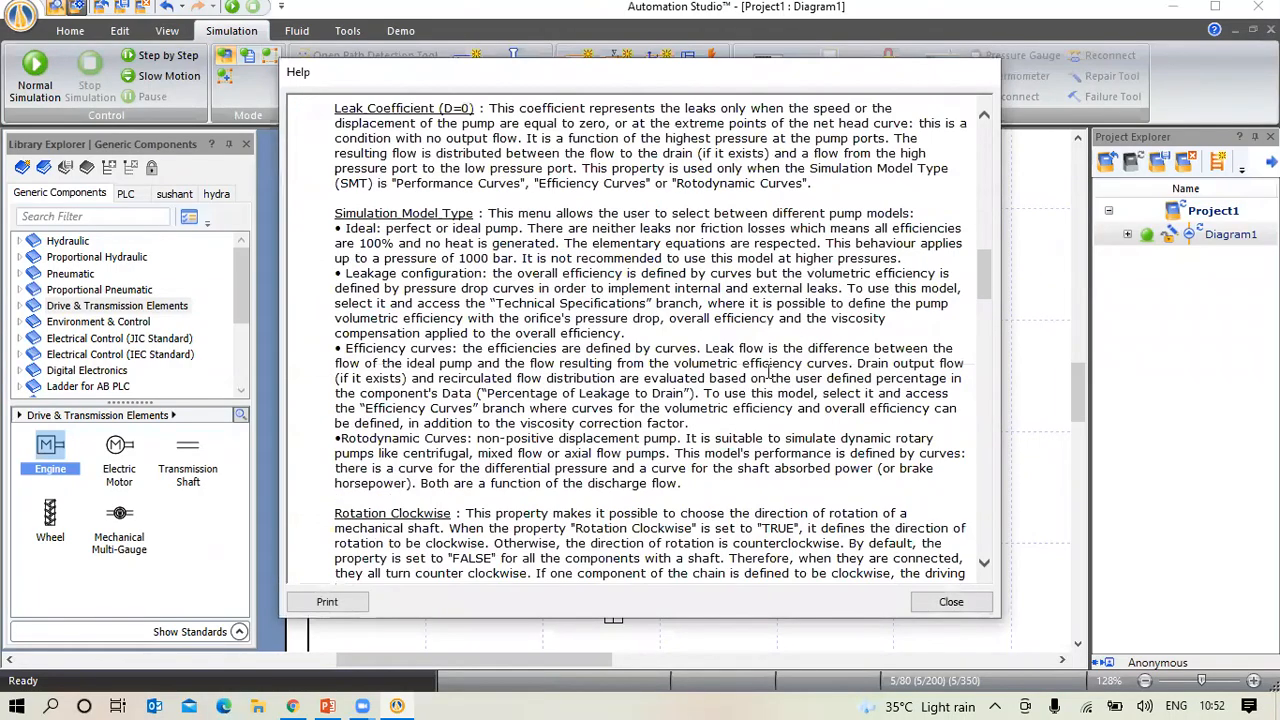
{"action": "scroll", "coordinate": [770, 371], "scroll_direction": "down", "scroll_amount": 3}
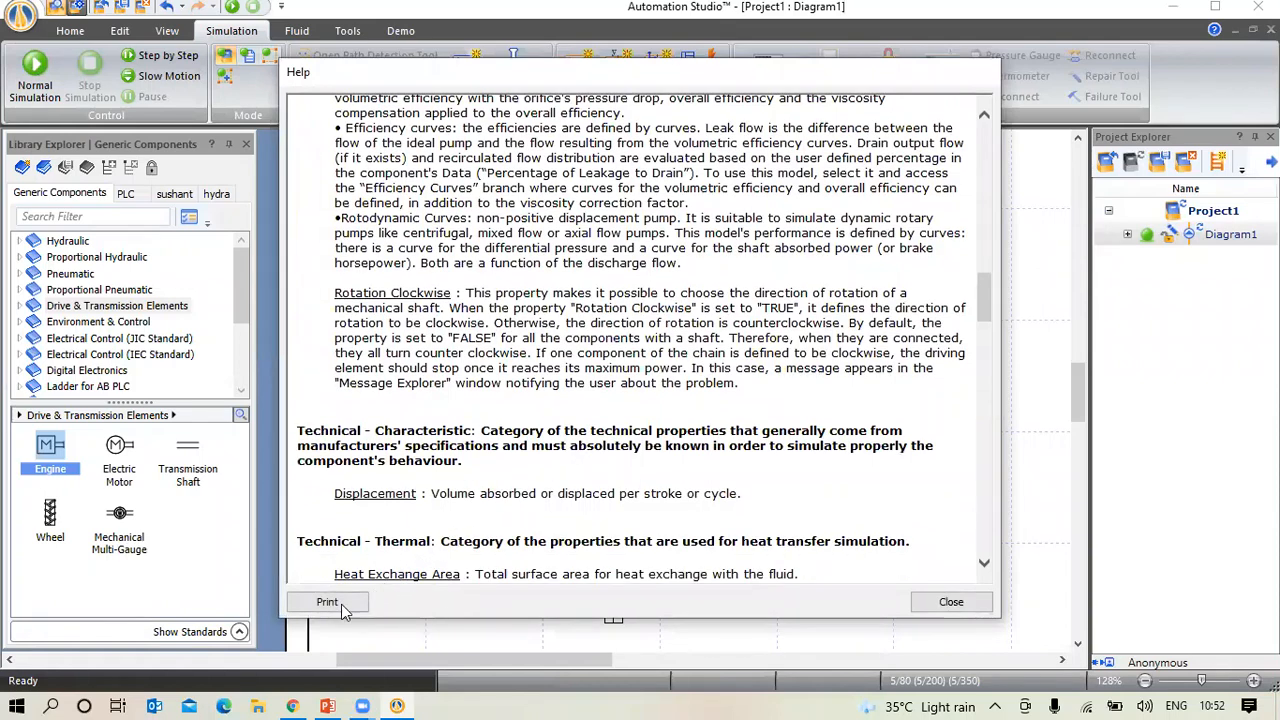
{"action": "left_click", "coordinate": [920, 601]}
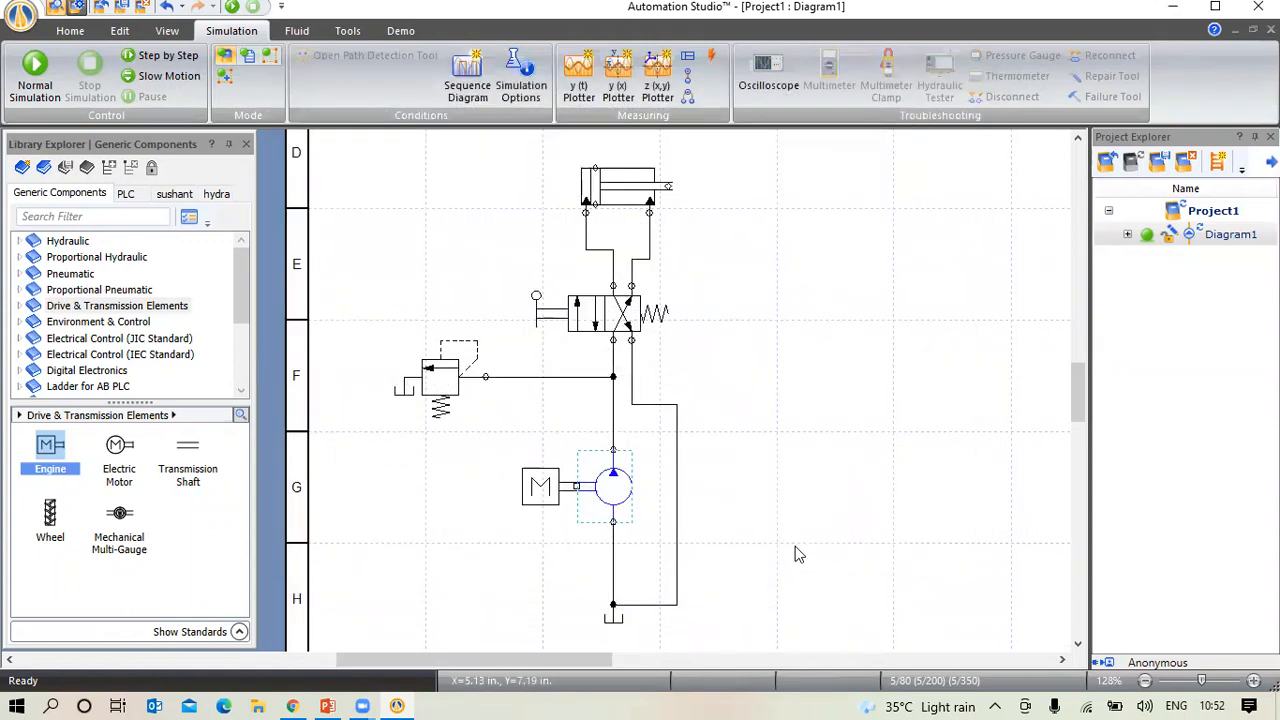
{"action": "left_click", "coordinate": [810, 462]}
Display the Hydraulic library components and place a copy of the double-acting cylinder to the right of the original at the same height
{"action": "left_click", "coordinate": [63, 243]}
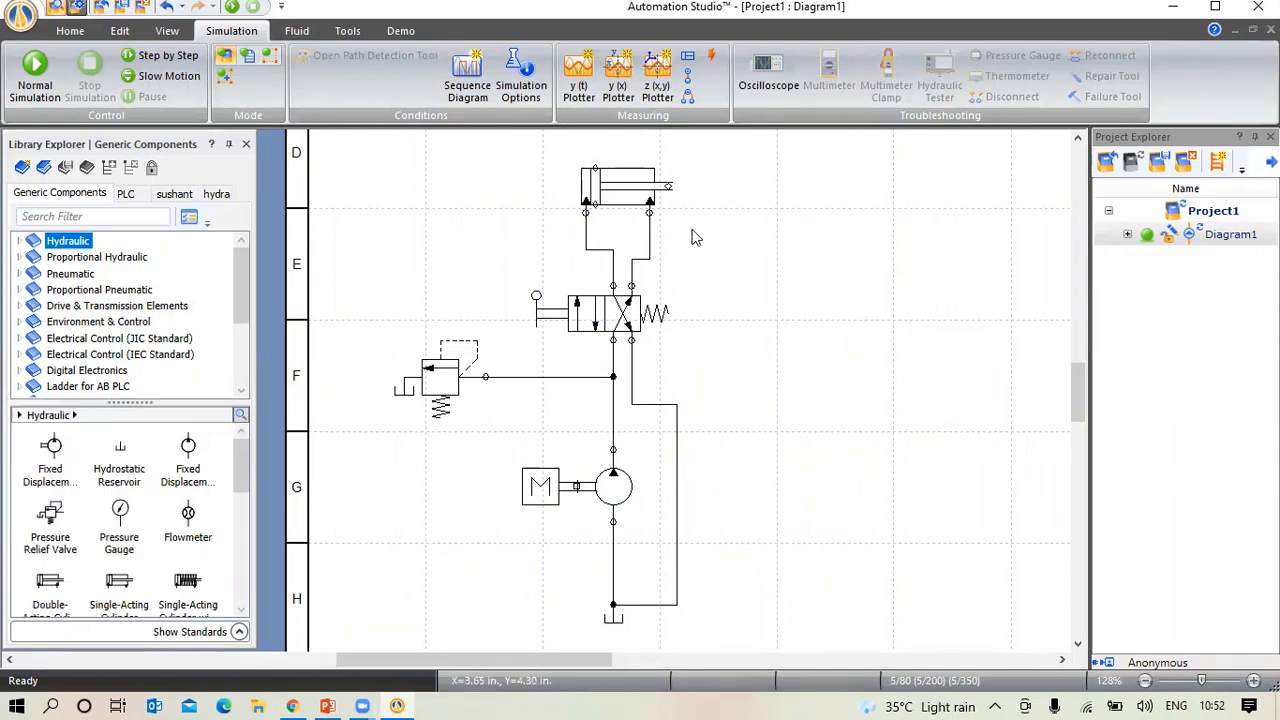
{"action": "left_click", "coordinate": [624, 184]}
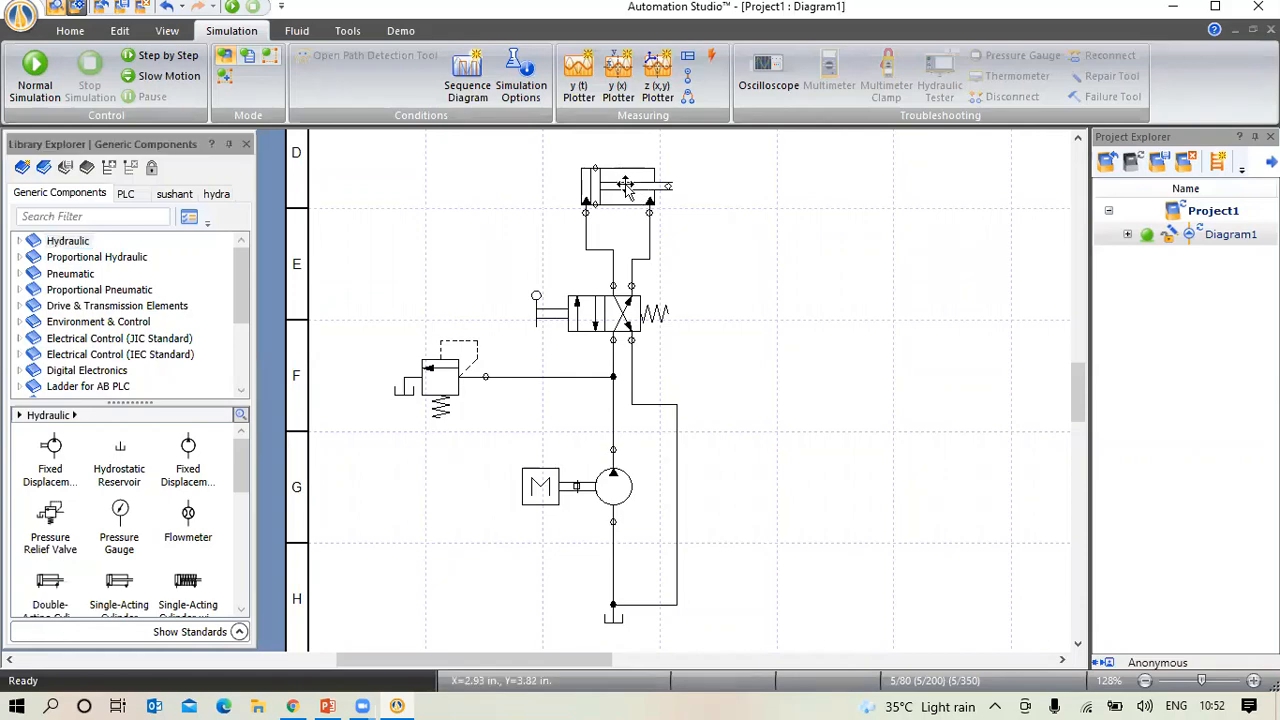
{"action": "left_click", "coordinate": [631, 192]}
{"action": "left_click_drag", "start_coordinate": [629, 188], "coordinate": [756, 191]}
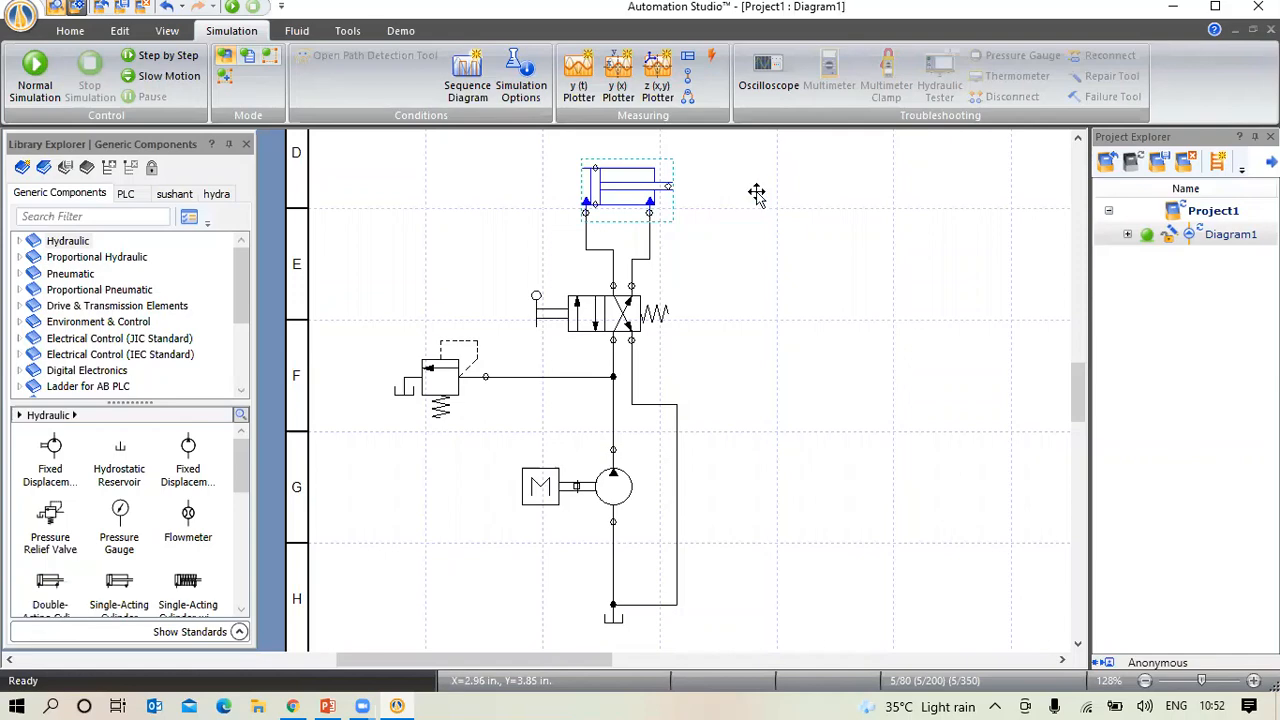
{"action": "left_click", "coordinate": [712, 221]}
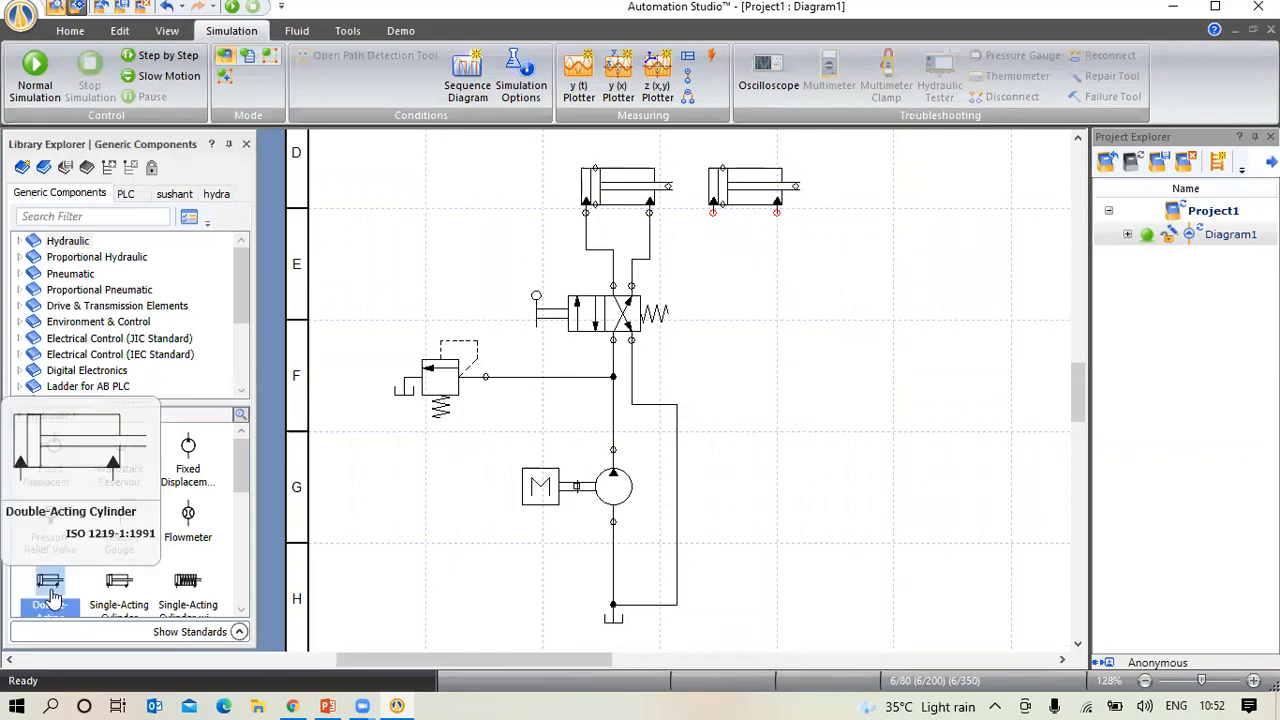
Place another double-acting cylinder from the Hydraulic library below the copied one, and delete it
{"action": "left_click_drag", "start_coordinate": [52, 597], "coordinate": [480, 563]}
{"action": "left_click_drag", "start_coordinate": [605, 452], "coordinate": [786, 262]}
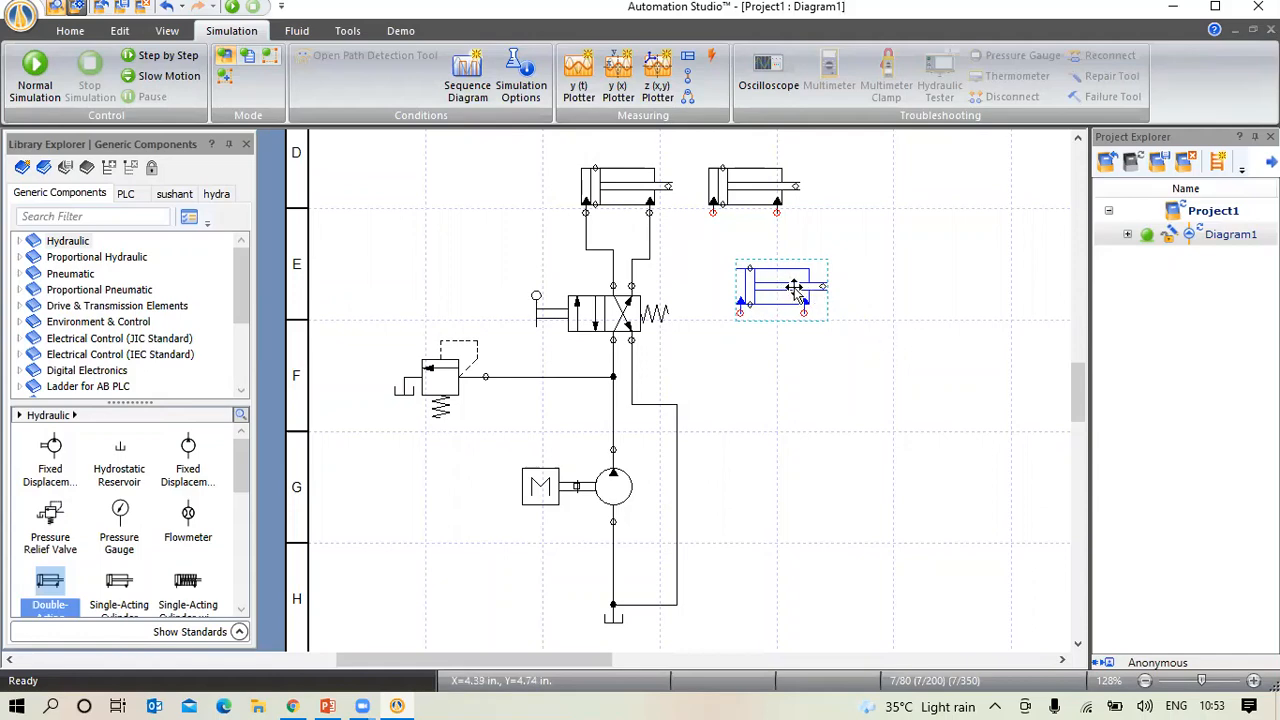
{"action": "key", "text": "Delete"}
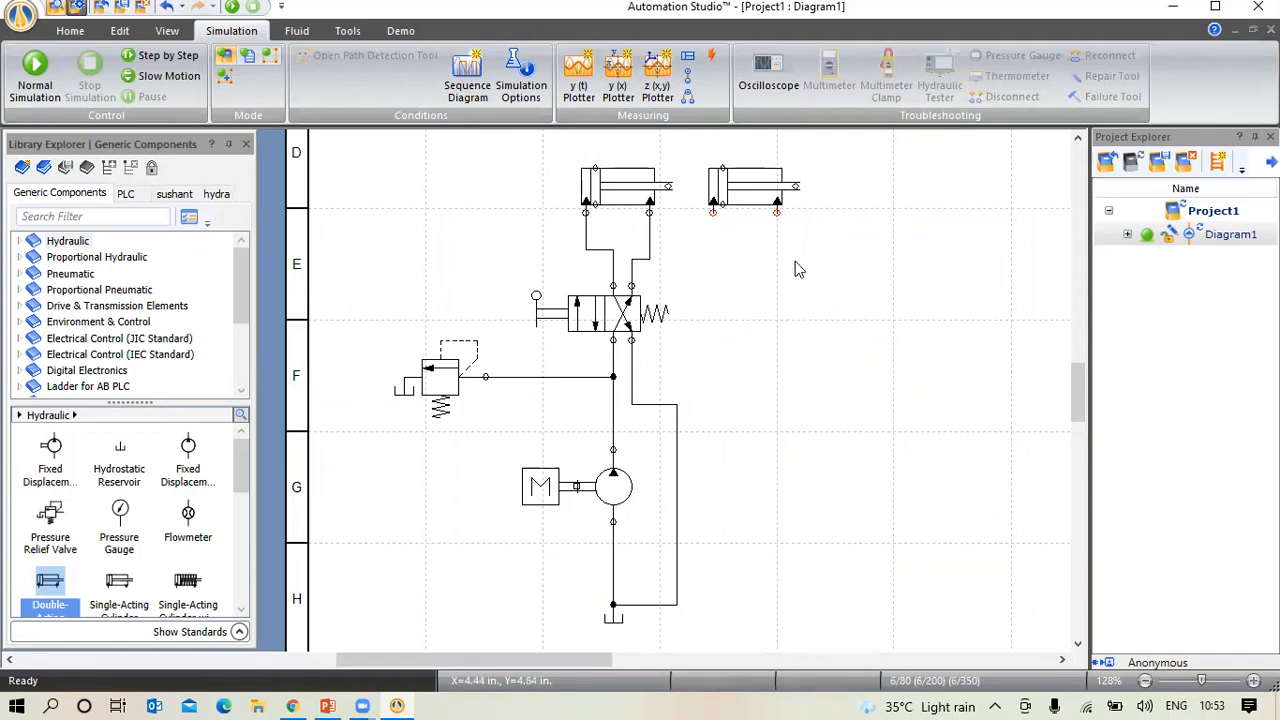
{"action": "right_click", "coordinate": [743, 200]}
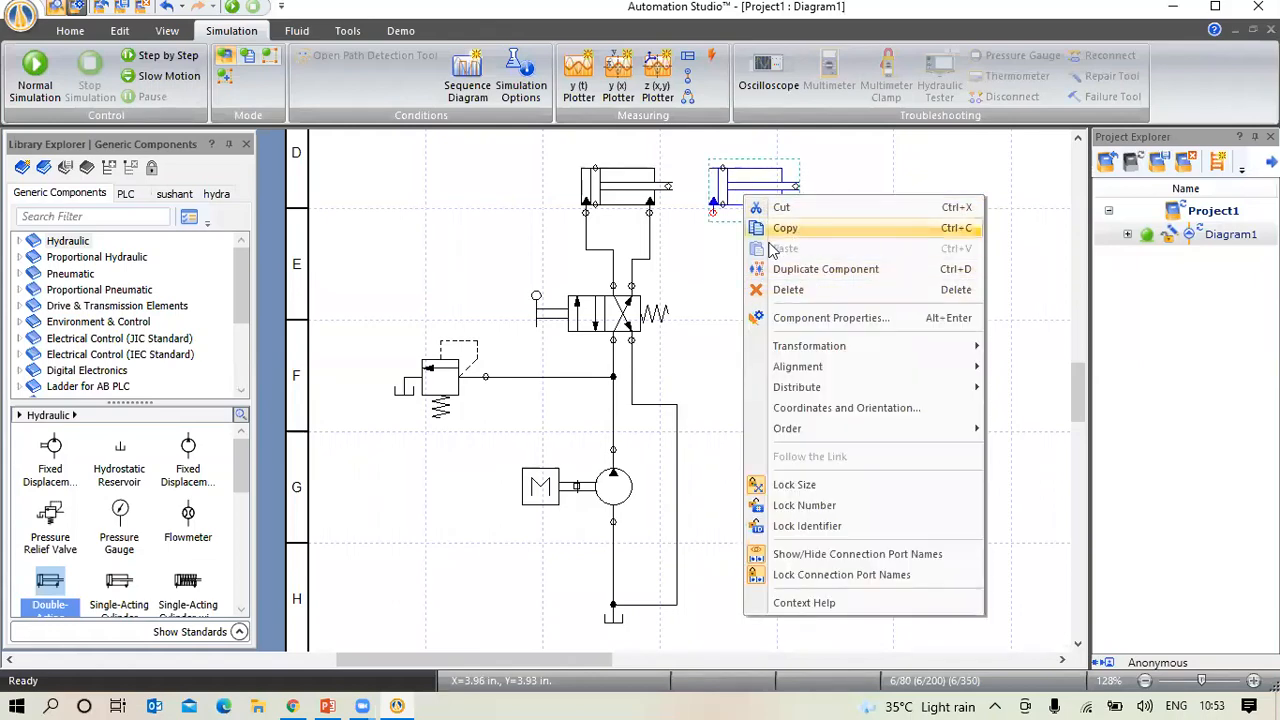
{"action": "left_click", "coordinate": [714, 252]}
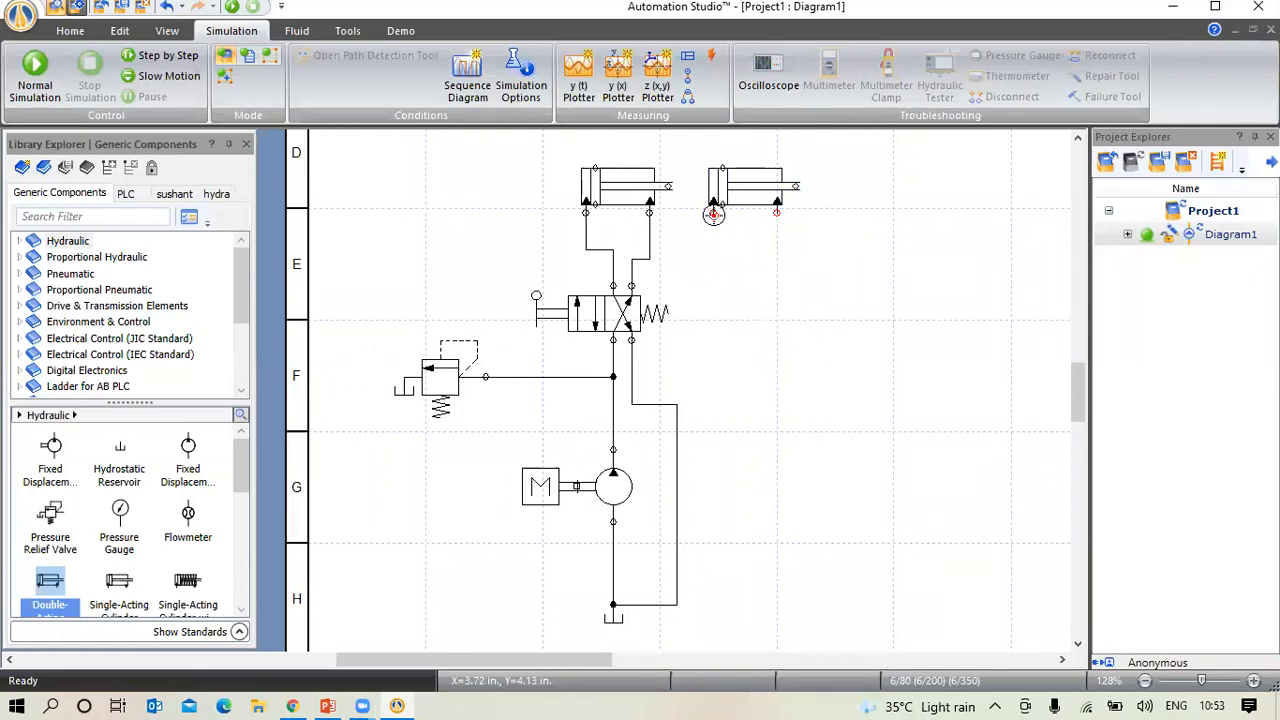
Connect the second cylinder's left port to the first cylinder's left line and its right port to the line above the valve's right outlet
{"action": "left_click", "coordinate": [713, 215]}
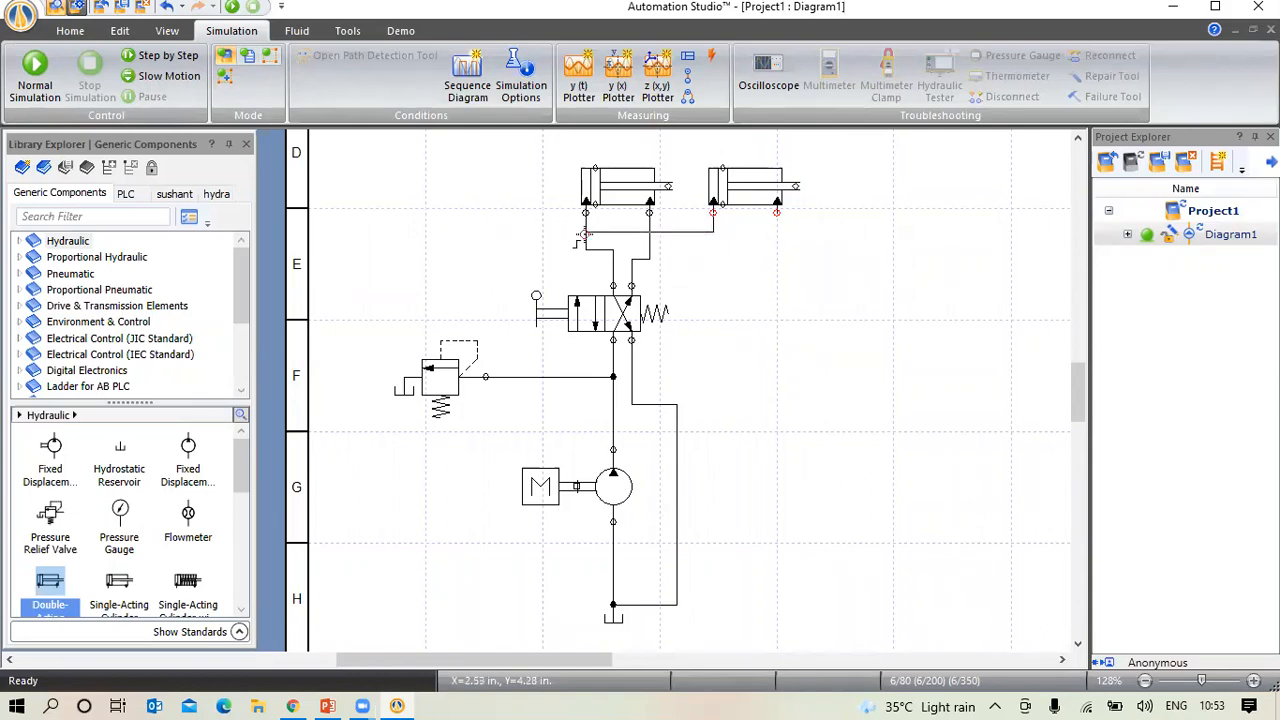
{"action": "left_click", "coordinate": [585, 232]}
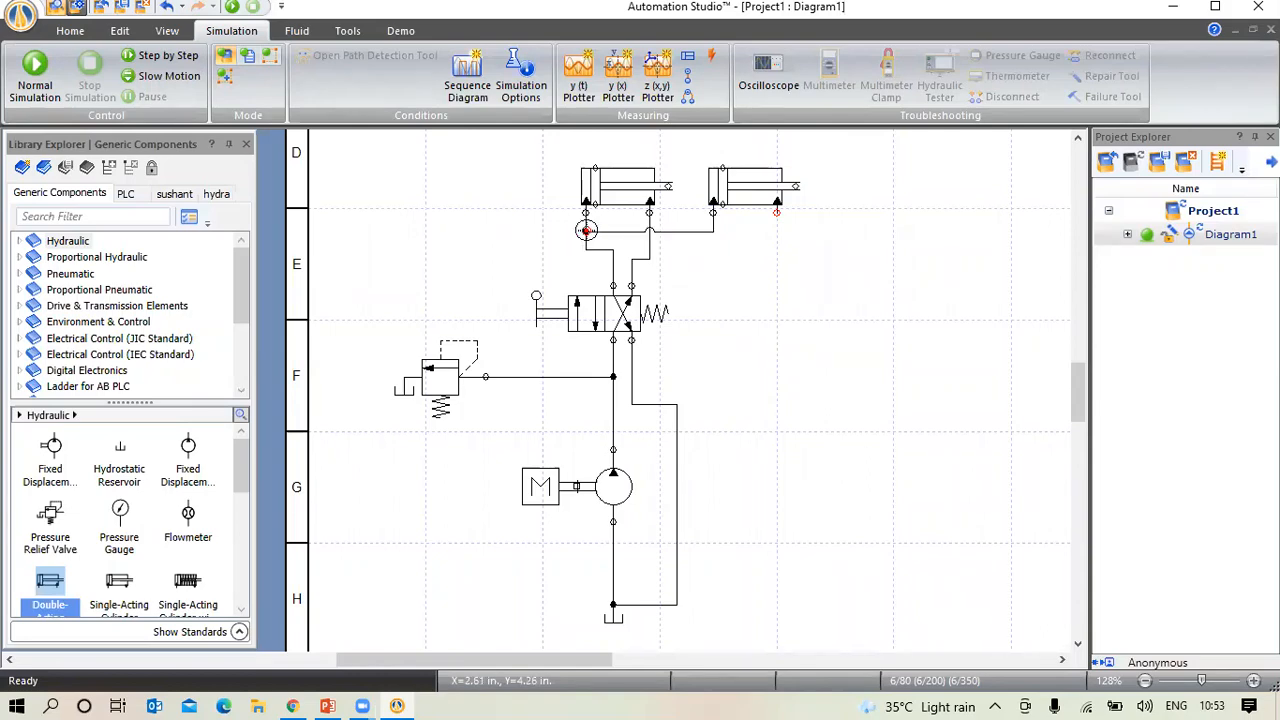
{"action": "left_click", "coordinate": [776, 213]}
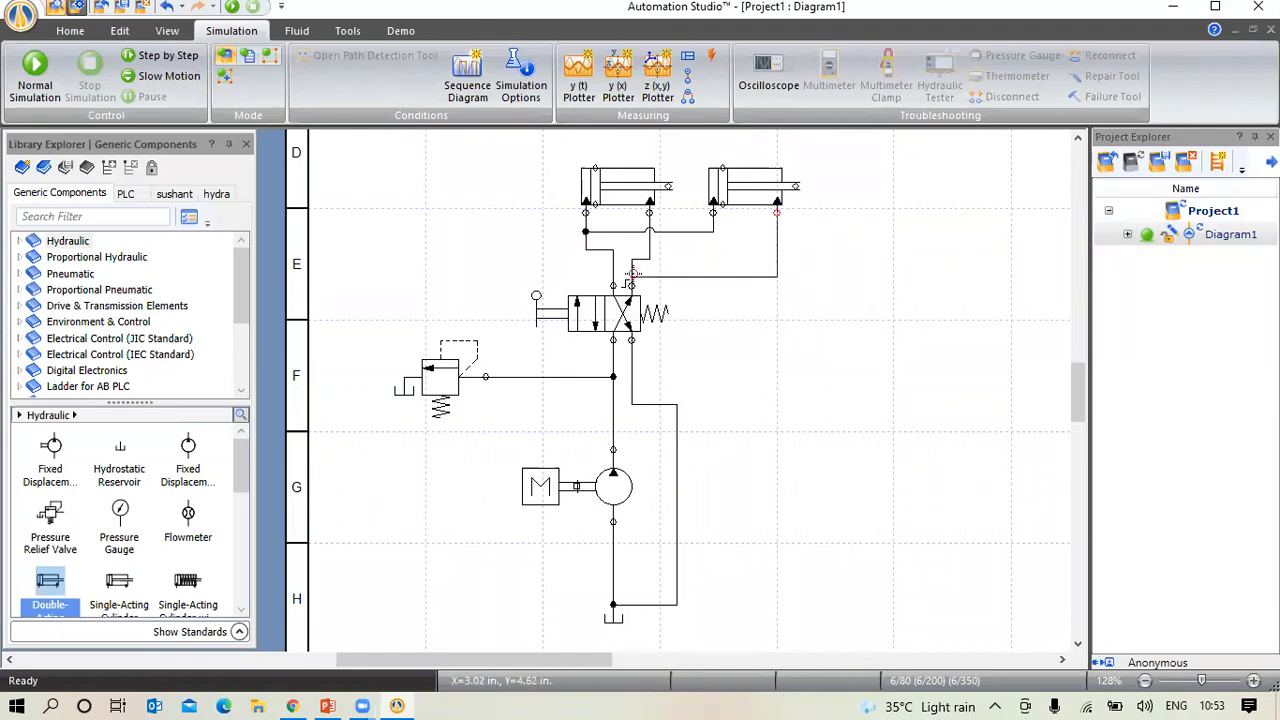
{"action": "left_click", "coordinate": [632, 274]}
Raise the short horizontal segment of the first cylinder's right line slightly to align with the one in the left line
{"action": "left_click", "coordinate": [640, 259]}
{"action": "left_click_drag", "start_coordinate": [640, 257], "coordinate": [640, 249]}
{"action": "left_click", "coordinate": [766, 350]}
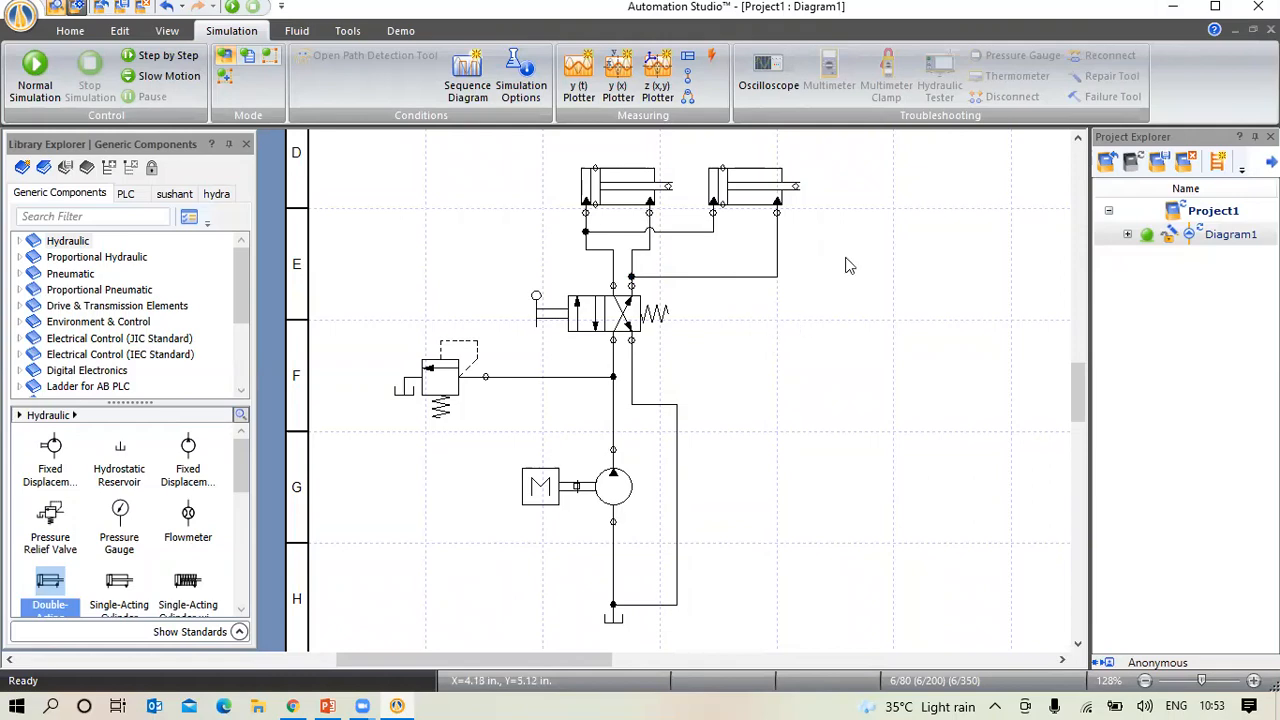
Move the second cylinder further right and slightly up, with its lines still attached
{"action": "left_click", "coordinate": [741, 193]}
{"action": "left_click_drag", "start_coordinate": [750, 190], "coordinate": [805, 187]}
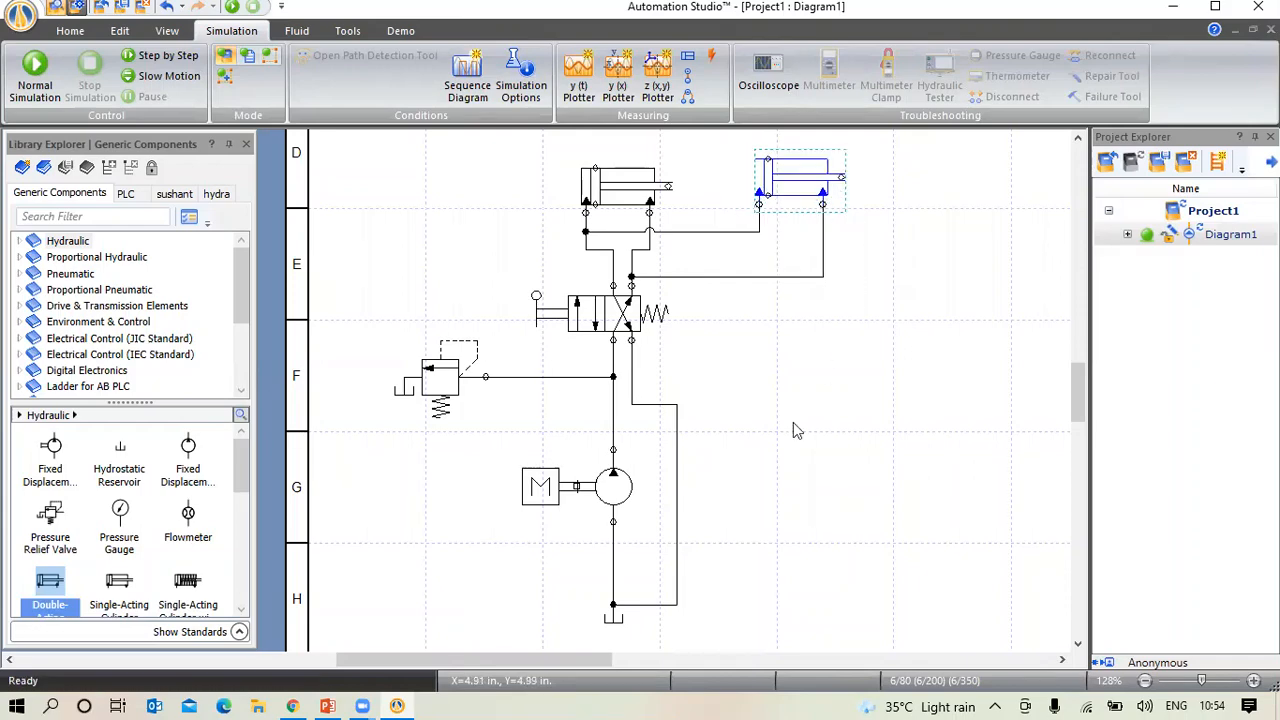
{"action": "left_click", "coordinate": [690, 430]}
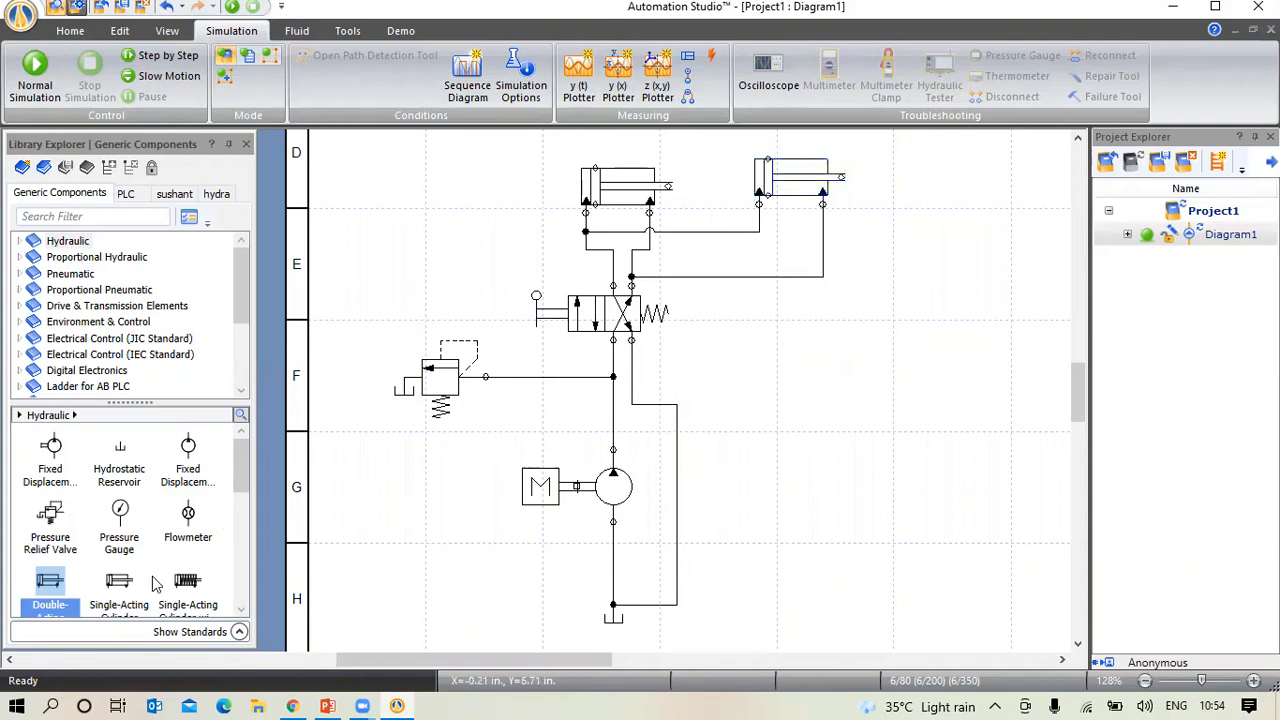
Place a flowmeter from the Hydraulic library and move it onto the pressure line directly above the pump
{"action": "left_click", "coordinate": [188, 518]}
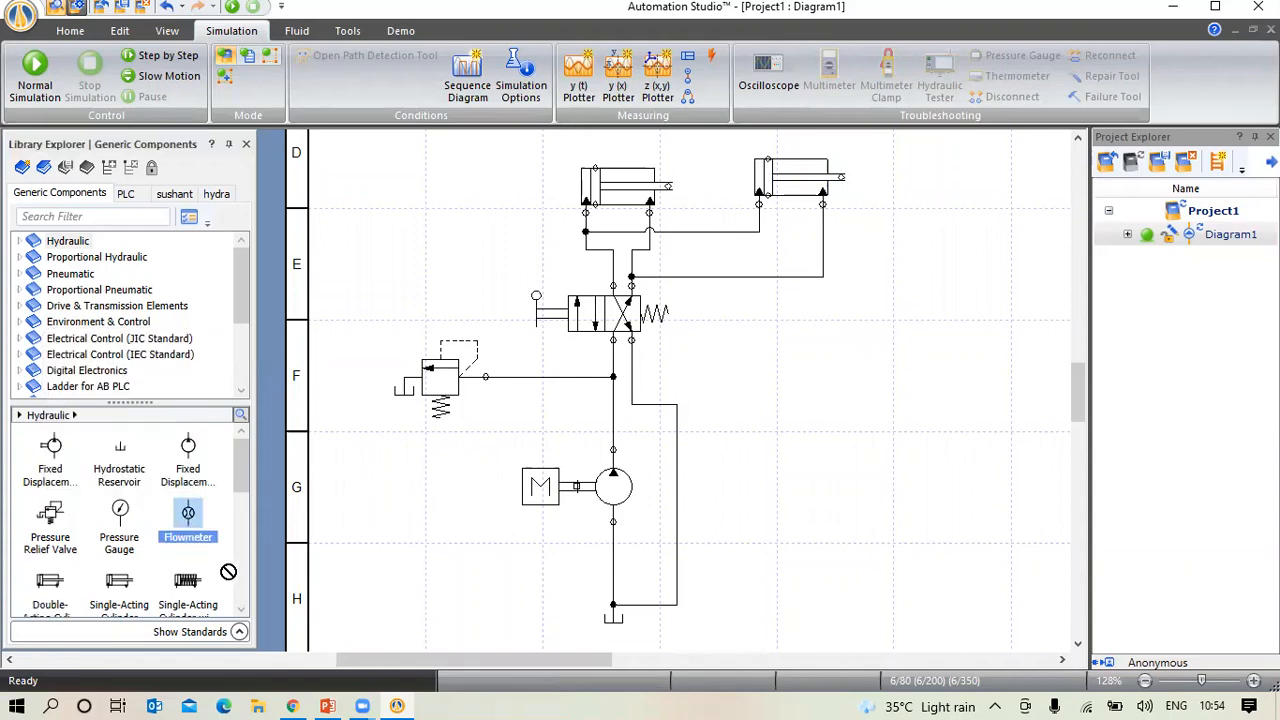
{"action": "left_click_drag", "start_coordinate": [344, 547], "coordinate": [178, 503]}
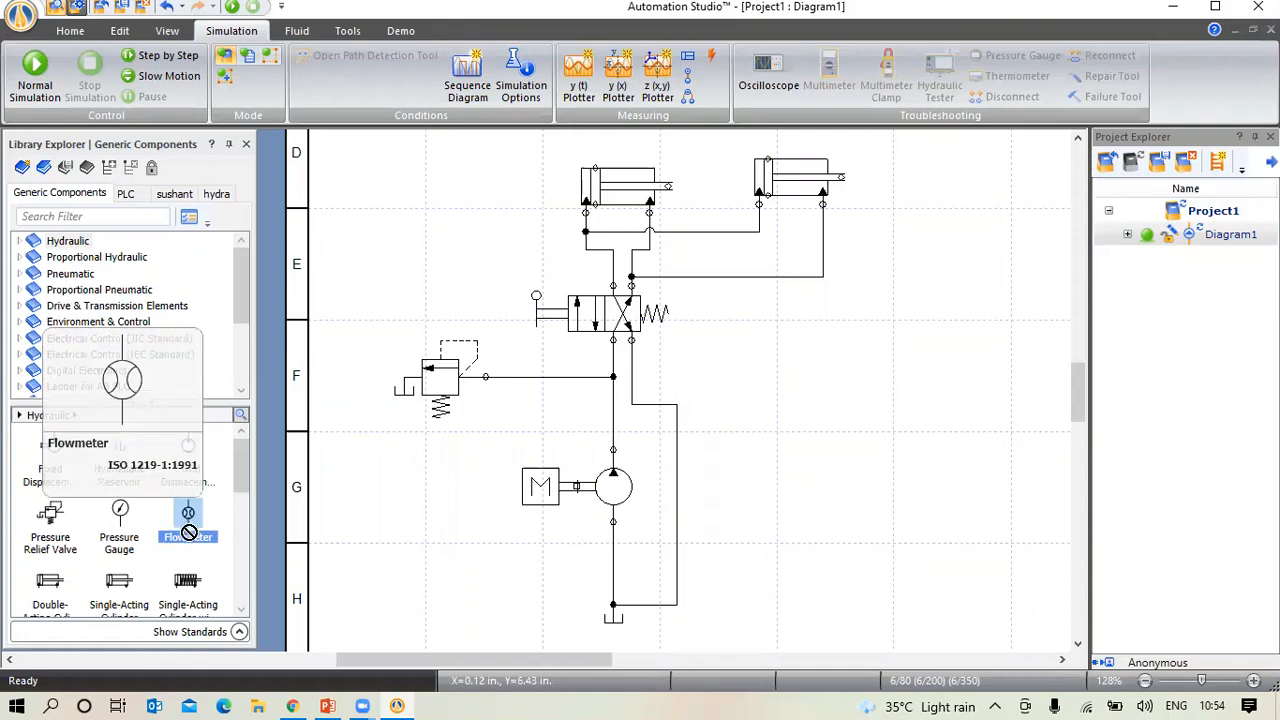
{"action": "left_click_drag", "start_coordinate": [189, 517], "coordinate": [408, 440]}
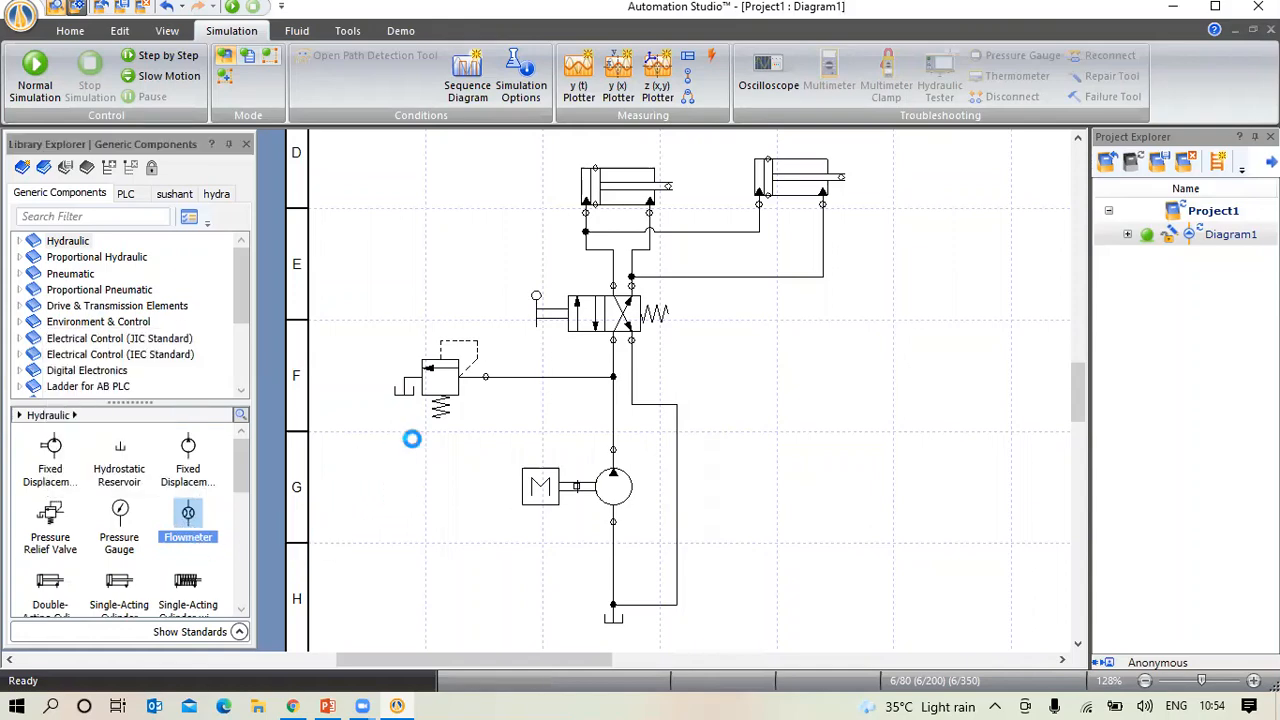
{"action": "left_click", "coordinate": [439, 548]}
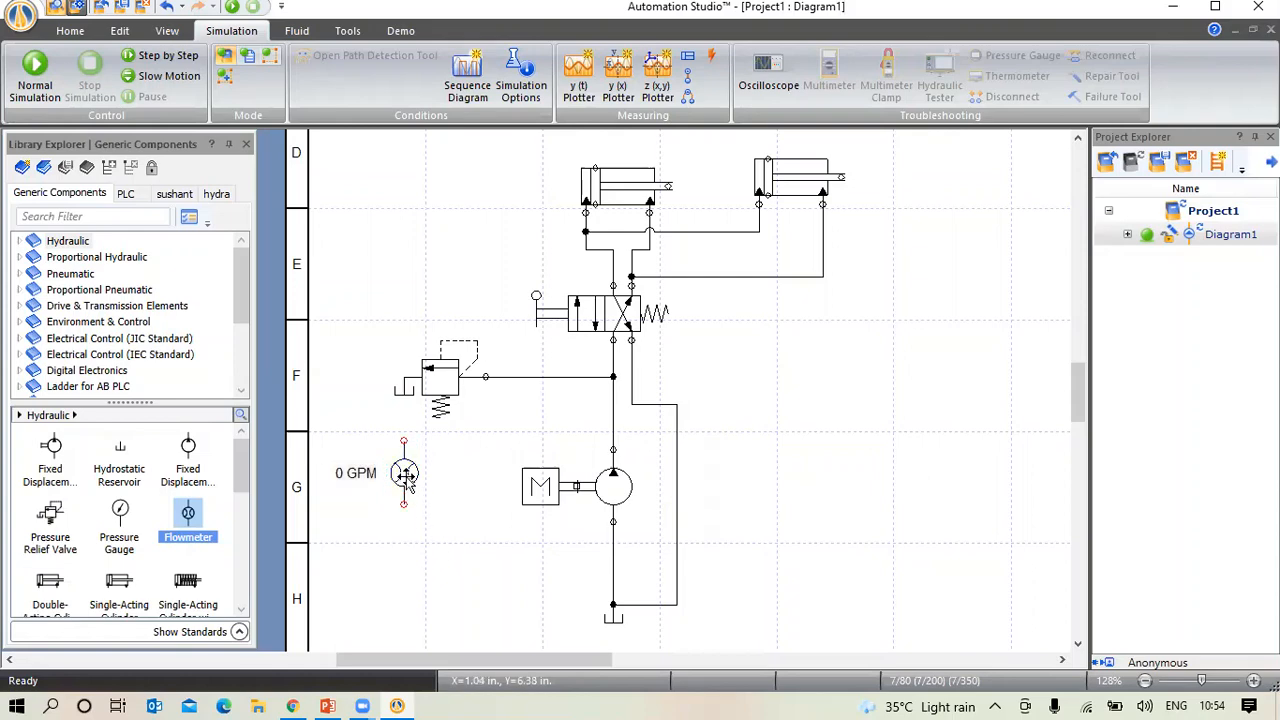
{"action": "left_click_drag", "start_coordinate": [405, 480], "coordinate": [614, 424]}
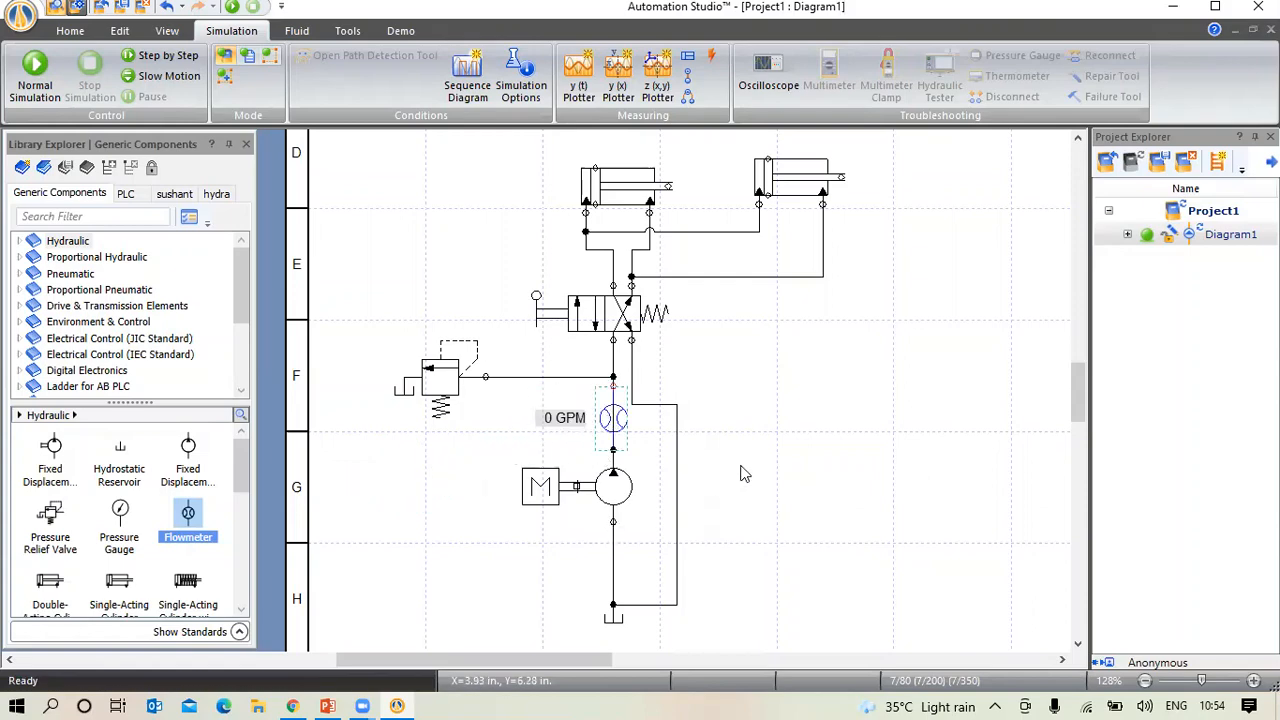
{"action": "left_click", "coordinate": [637, 444]}
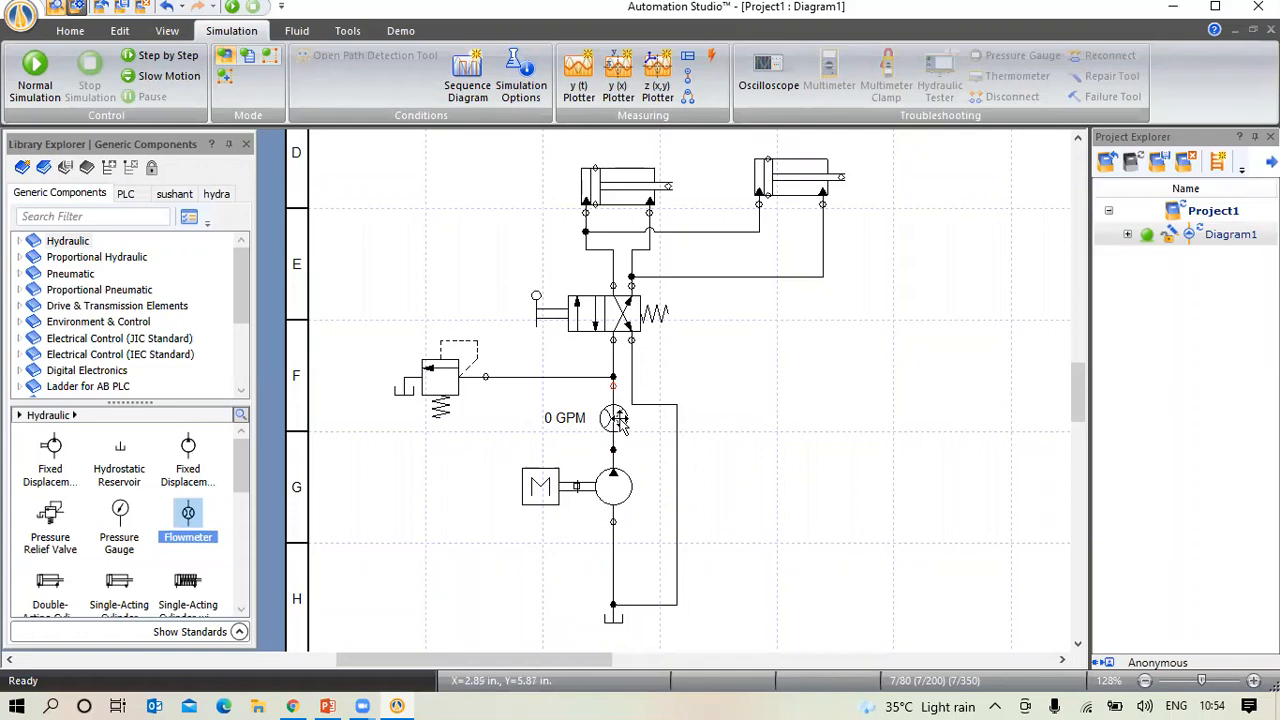
Try to reseat the flowmeter by moving it off the pump line and back, and undo the last move away
{"action": "left_click", "coordinate": [620, 424]}
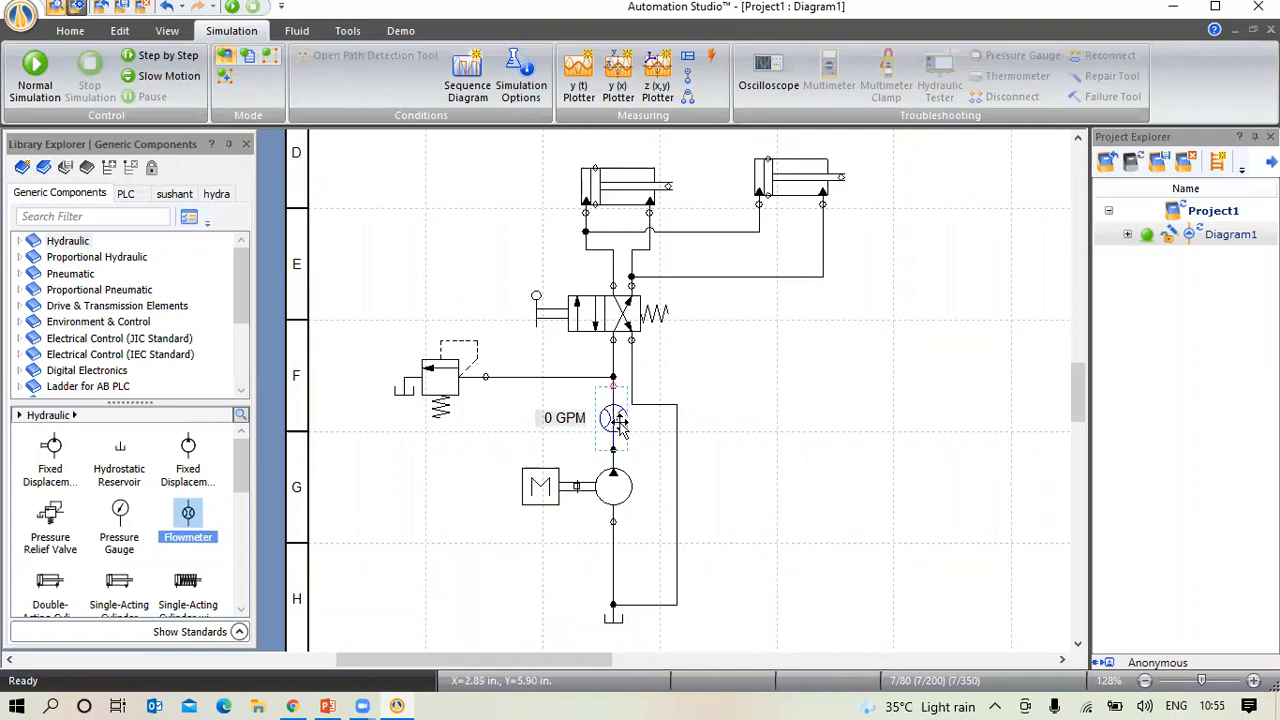
{"action": "left_click_drag", "start_coordinate": [620, 424], "coordinate": [413, 510]}
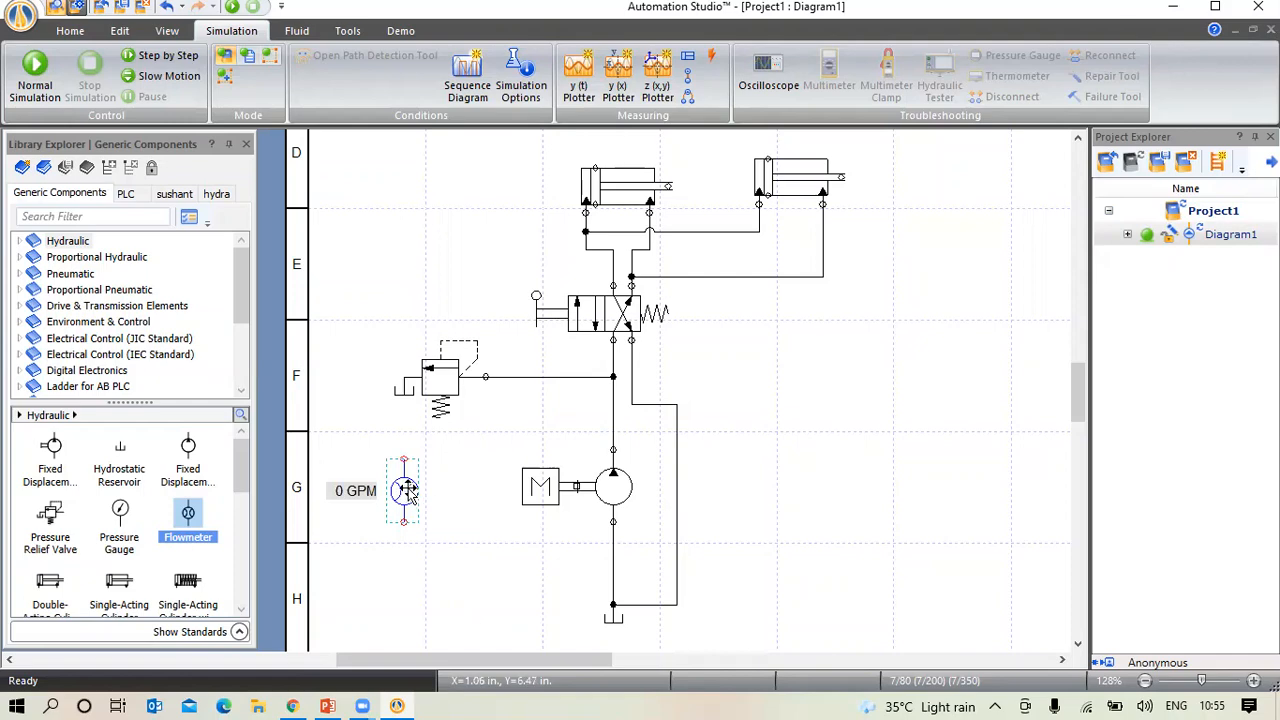
{"action": "left_click_drag", "start_coordinate": [406, 489], "coordinate": [619, 433]}
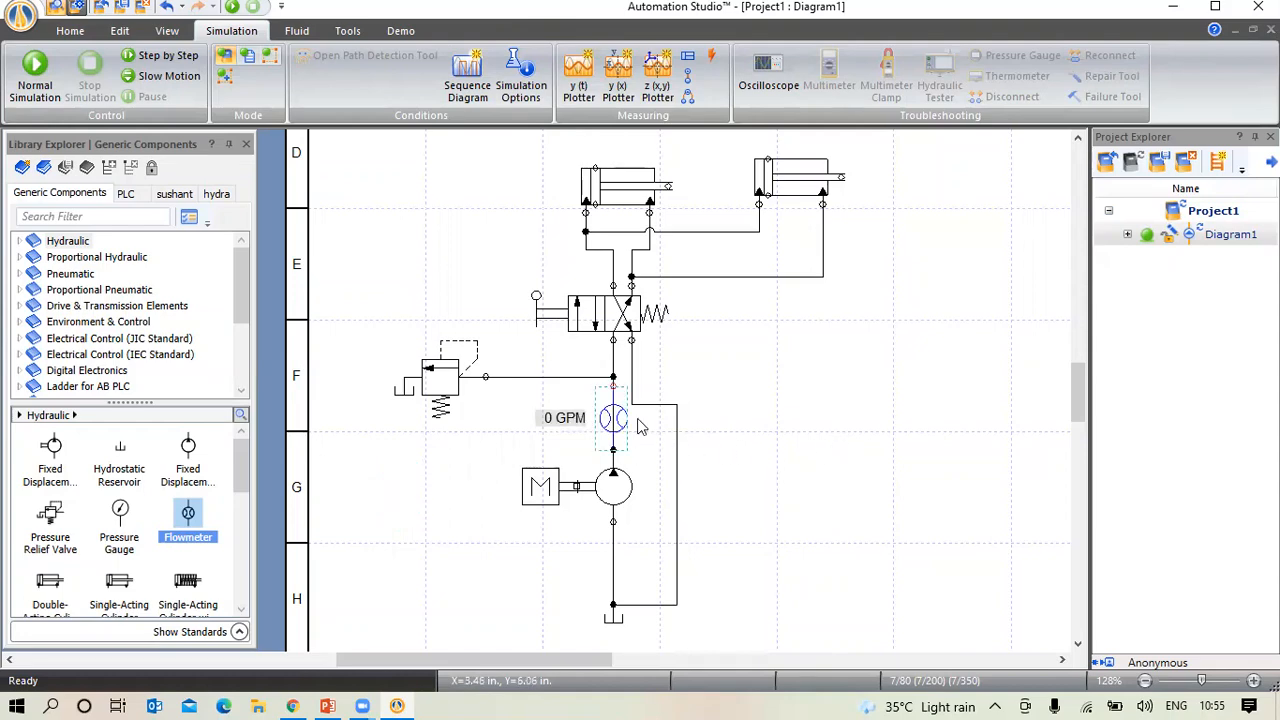
{"action": "left_click_drag", "start_coordinate": [621, 418], "coordinate": [456, 457]}
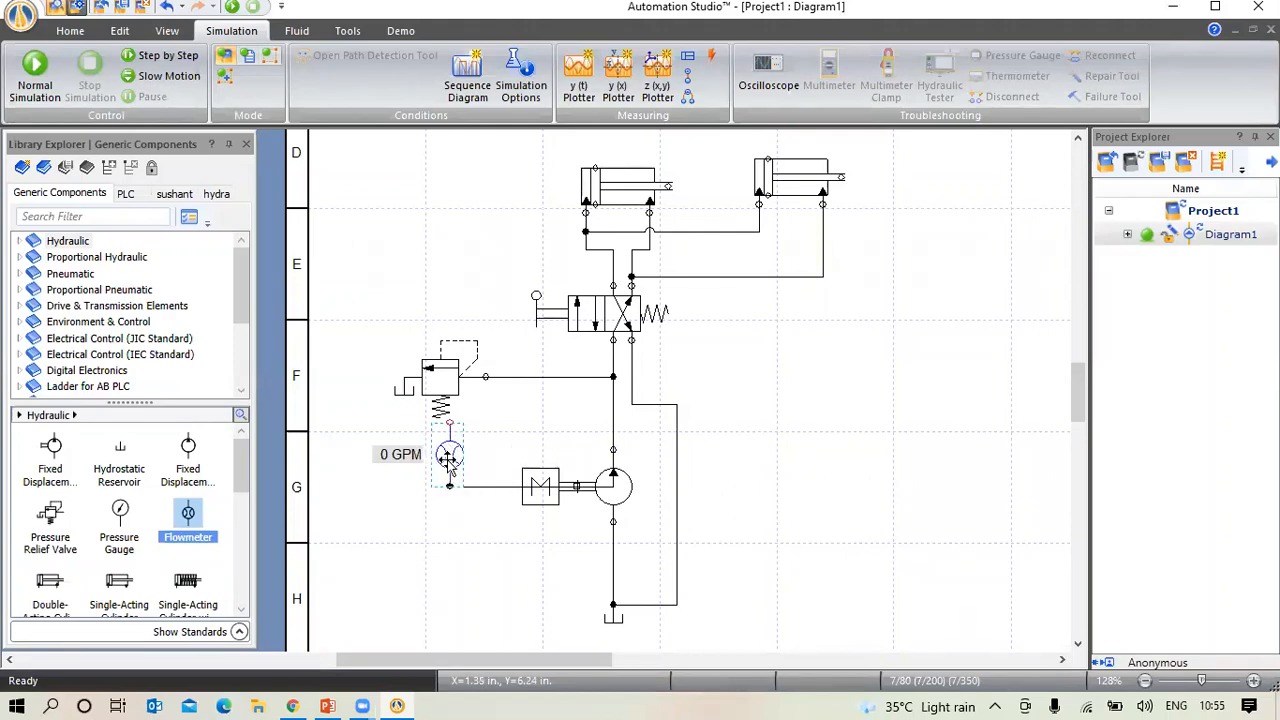
{"action": "left_click", "coordinate": [164, 10]}
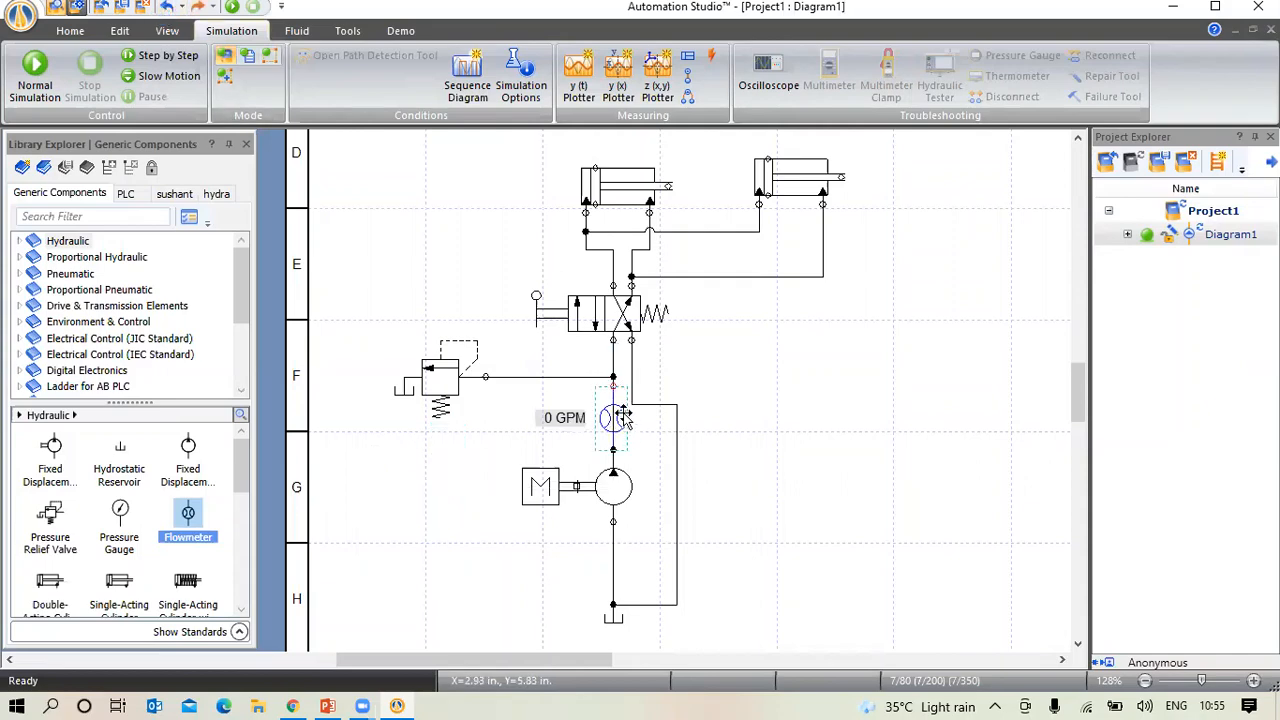
Pull the flowmeter off the line and reinsert it between the pump outlet and the relief valve junction, connecting both ports
{"action": "left_click_drag", "start_coordinate": [628, 423], "coordinate": [405, 500]}
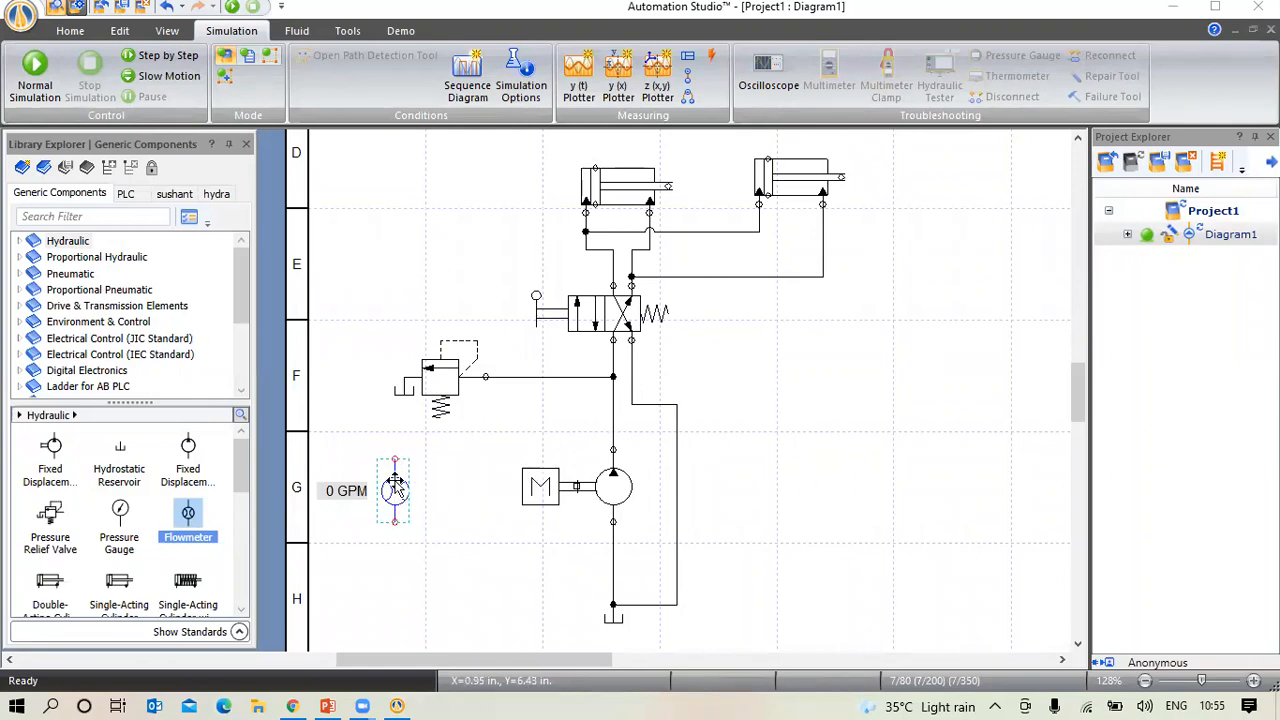
{"action": "left_click_drag", "start_coordinate": [396, 494], "coordinate": [614, 420]}
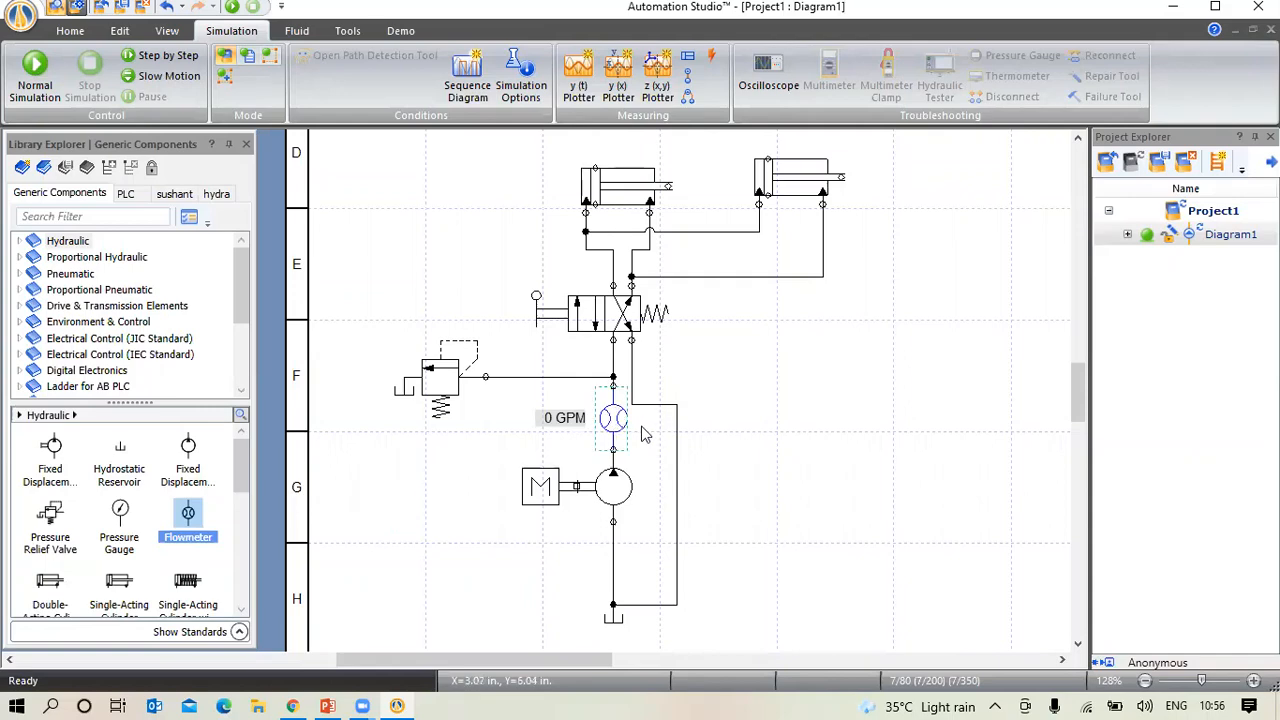
{"action": "left_click", "coordinate": [681, 393]}
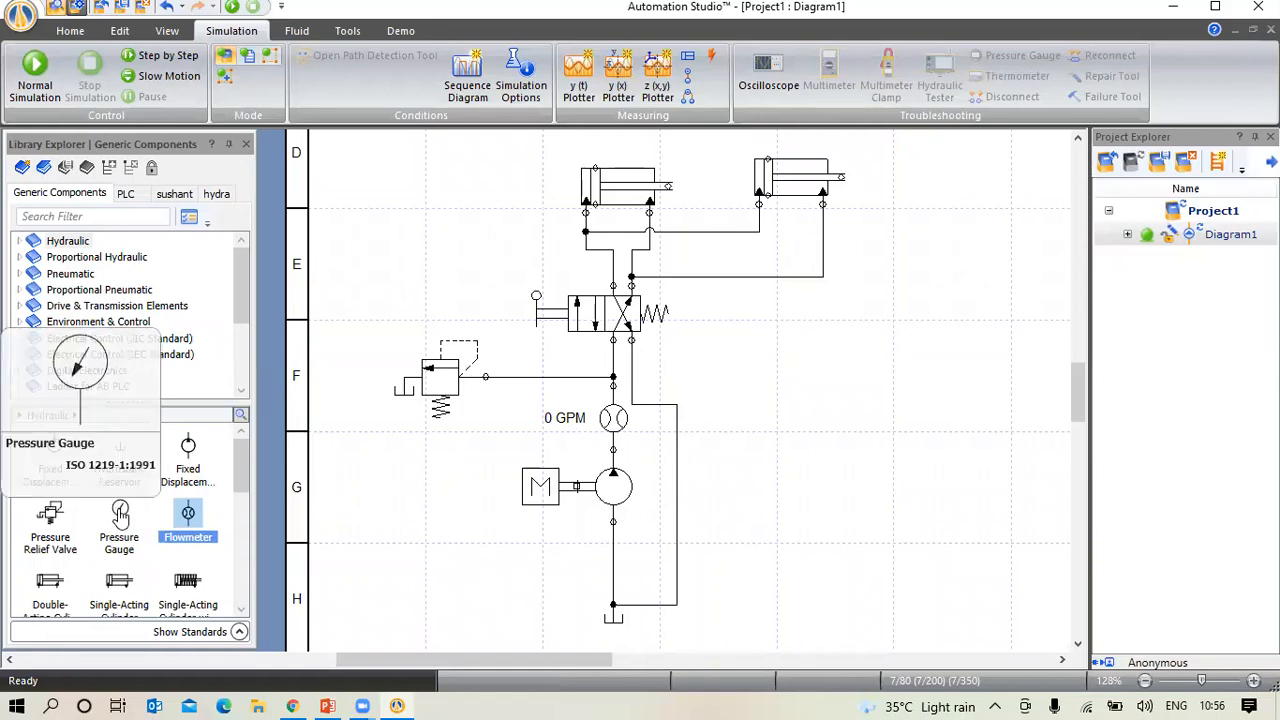
Place a pressure gauge from the Hydraulic library above the relief valve branch and connect its port to that line
{"action": "left_click_drag", "start_coordinate": [119, 513], "coordinate": [395, 330]}
{"action": "left_click_drag", "start_coordinate": [470, 308], "coordinate": [510, 310]}
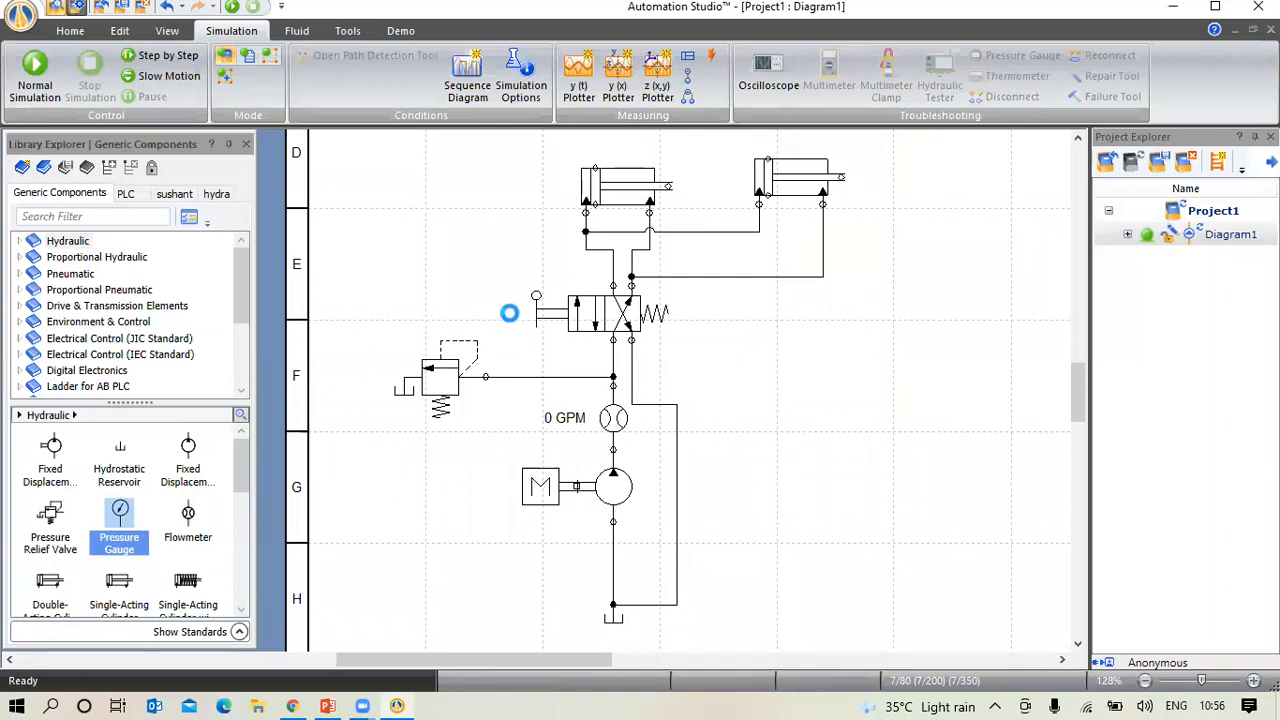
{"action": "left_click", "coordinate": [548, 363]}
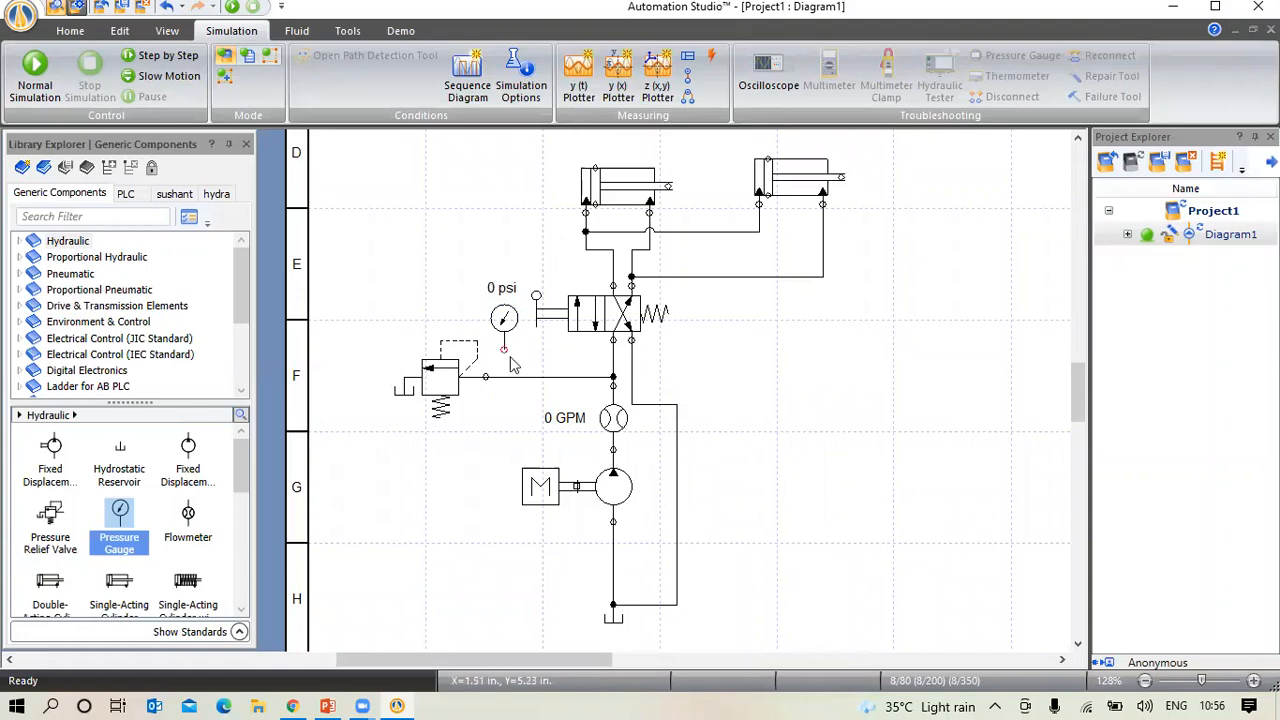
{"action": "left_click_drag", "start_coordinate": [504, 349], "coordinate": [504, 377]}
{"action": "right_click", "coordinate": [494, 419]}
{"action": "left_click", "coordinate": [732, 398]}
Open the second cylinder's component properties, browse the complete property list, and return to the favourite properties only
{"action": "double_click", "coordinate": [792, 180]}
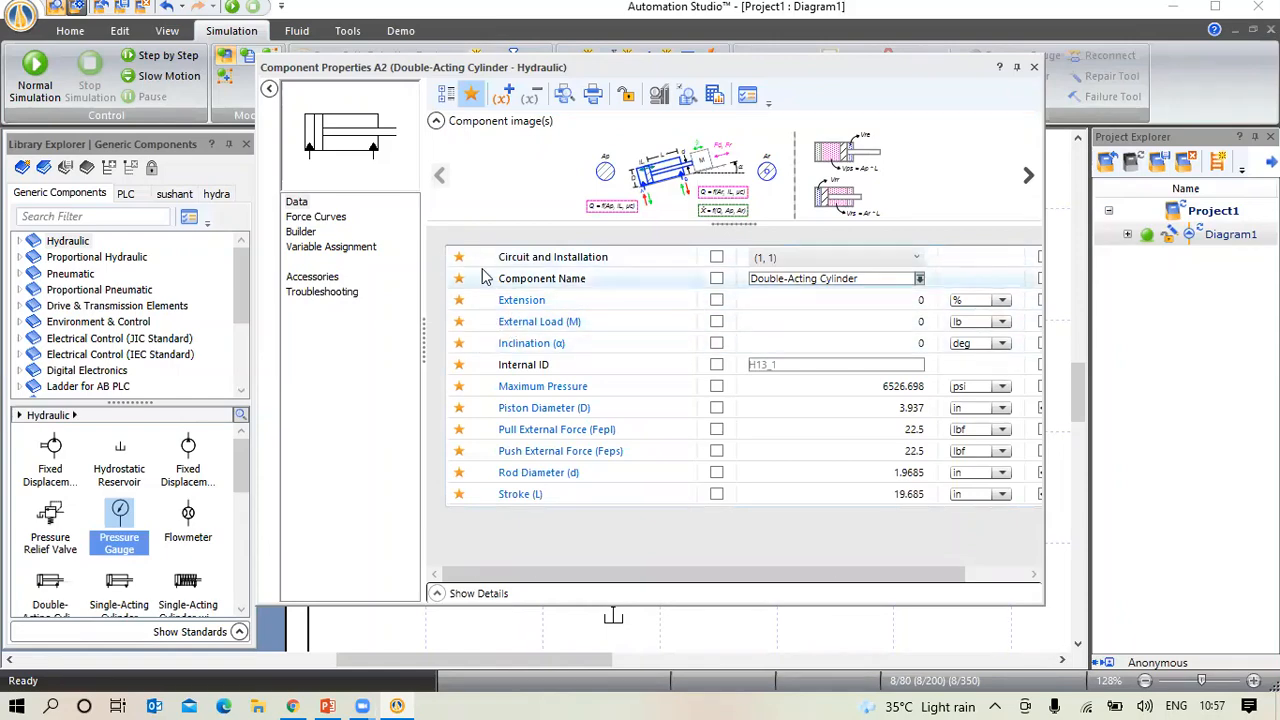
{"action": "left_click", "coordinate": [472, 95]}
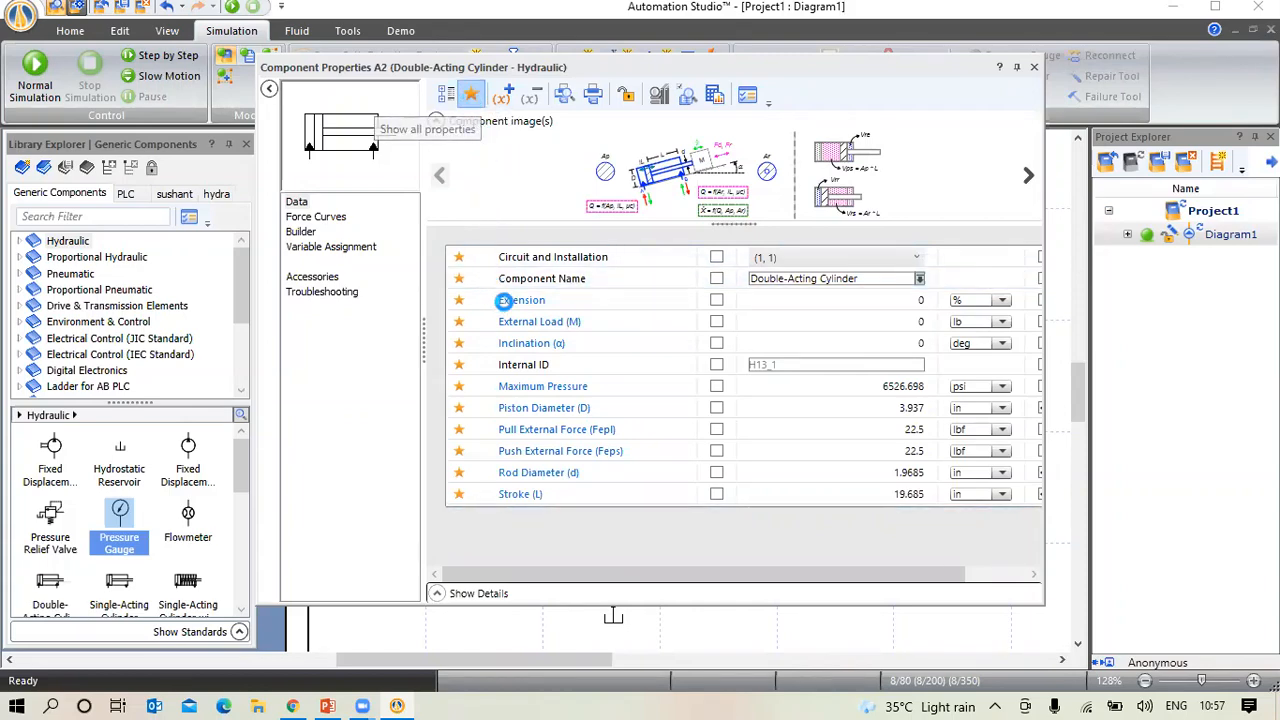
{"action": "left_click", "coordinate": [480, 287]}
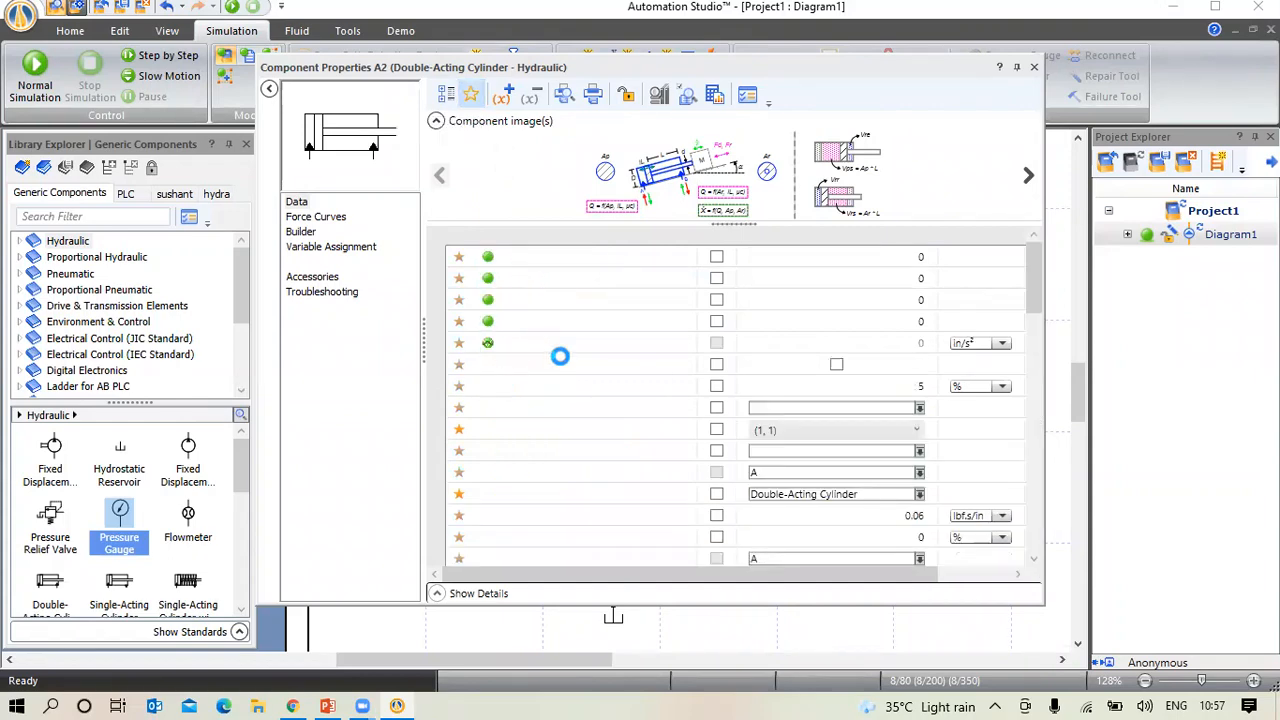
{"action": "scroll", "coordinate": [567, 365], "scroll_direction": "down", "scroll_amount": 3}
{"action": "scroll", "coordinate": [567, 365], "scroll_direction": "up", "scroll_amount": 3}
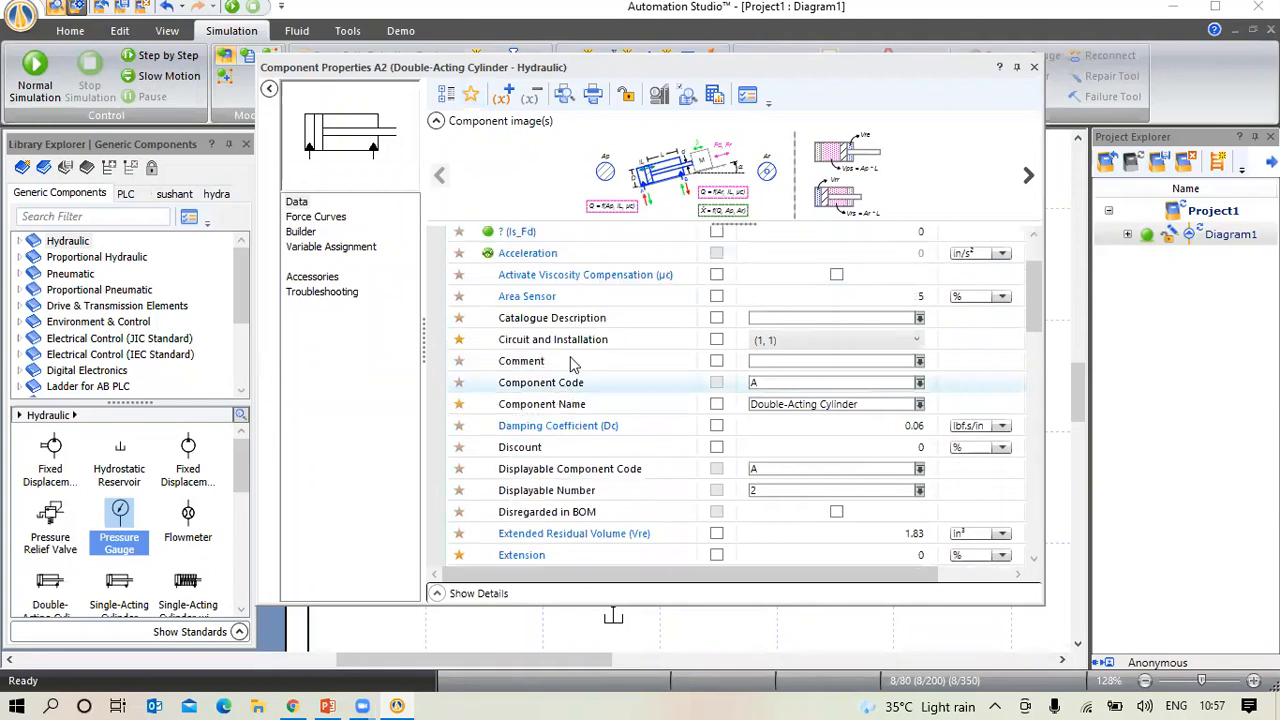
{"action": "left_click", "coordinate": [471, 93]}
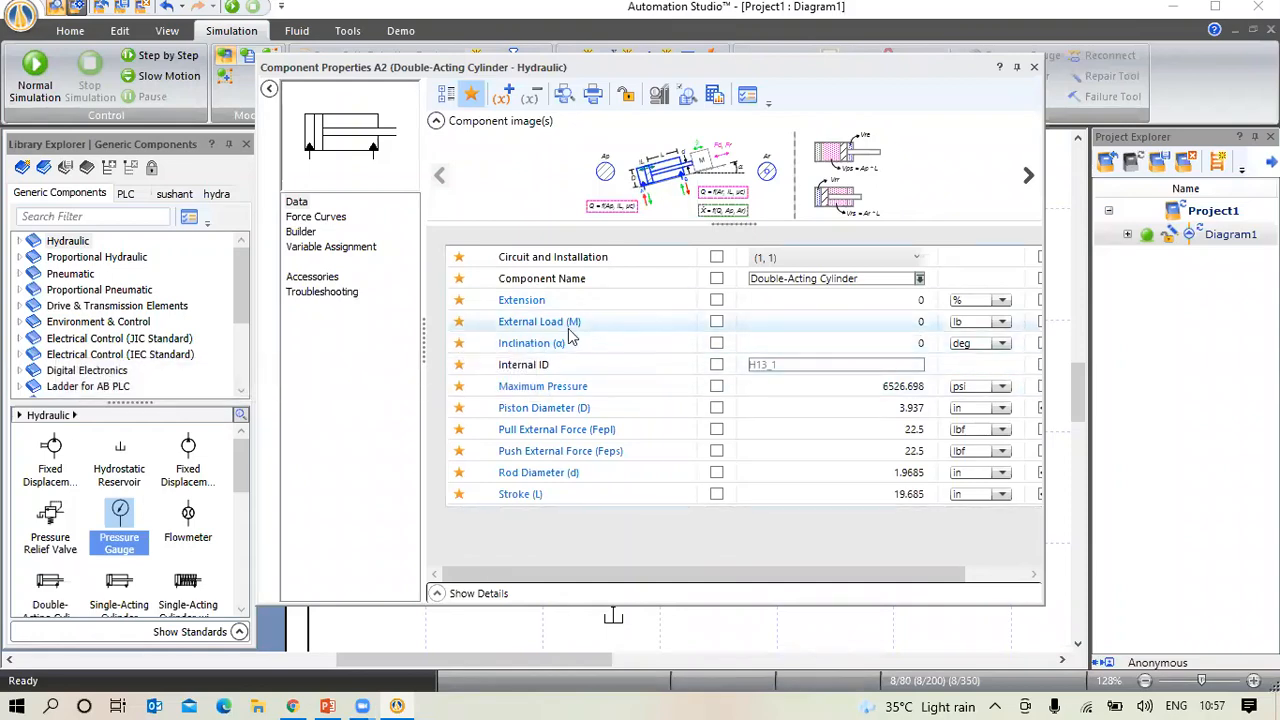
Set the second cylinder's External Load (M) to 50000 kg and display that value on the diagram
{"action": "left_click", "coordinate": [1003, 323]}
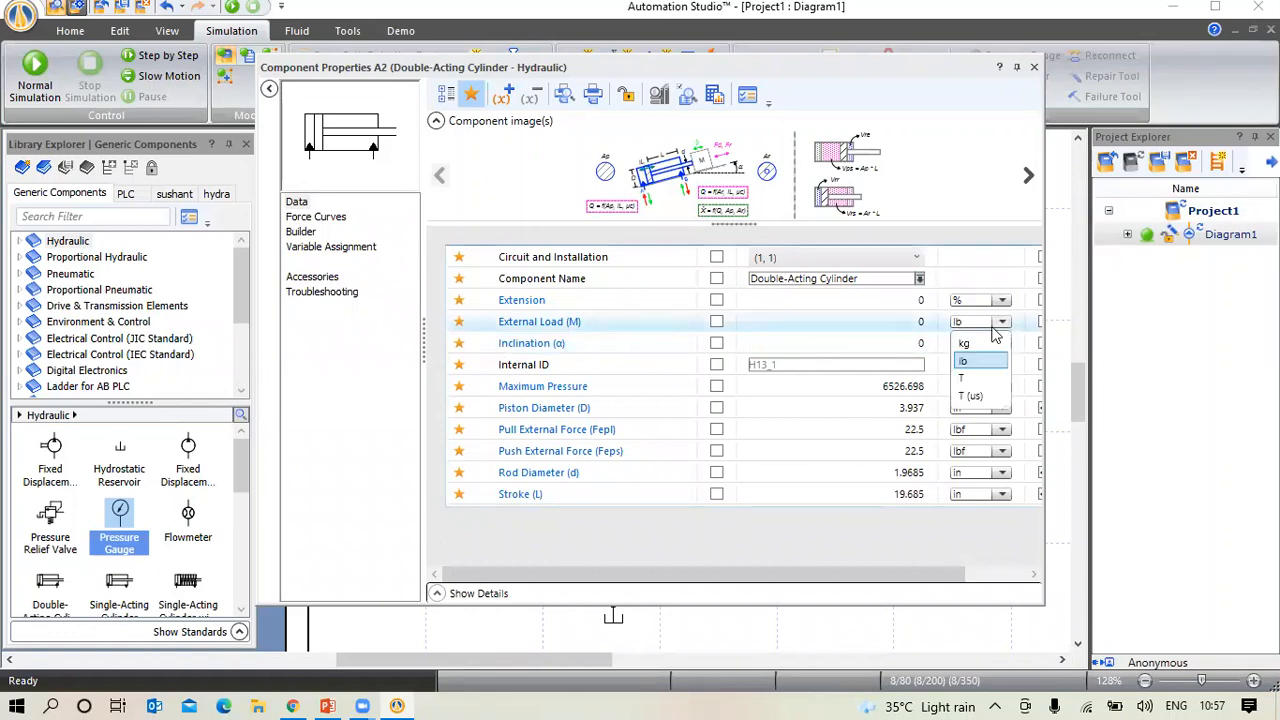
{"action": "left_click", "coordinate": [981, 345]}
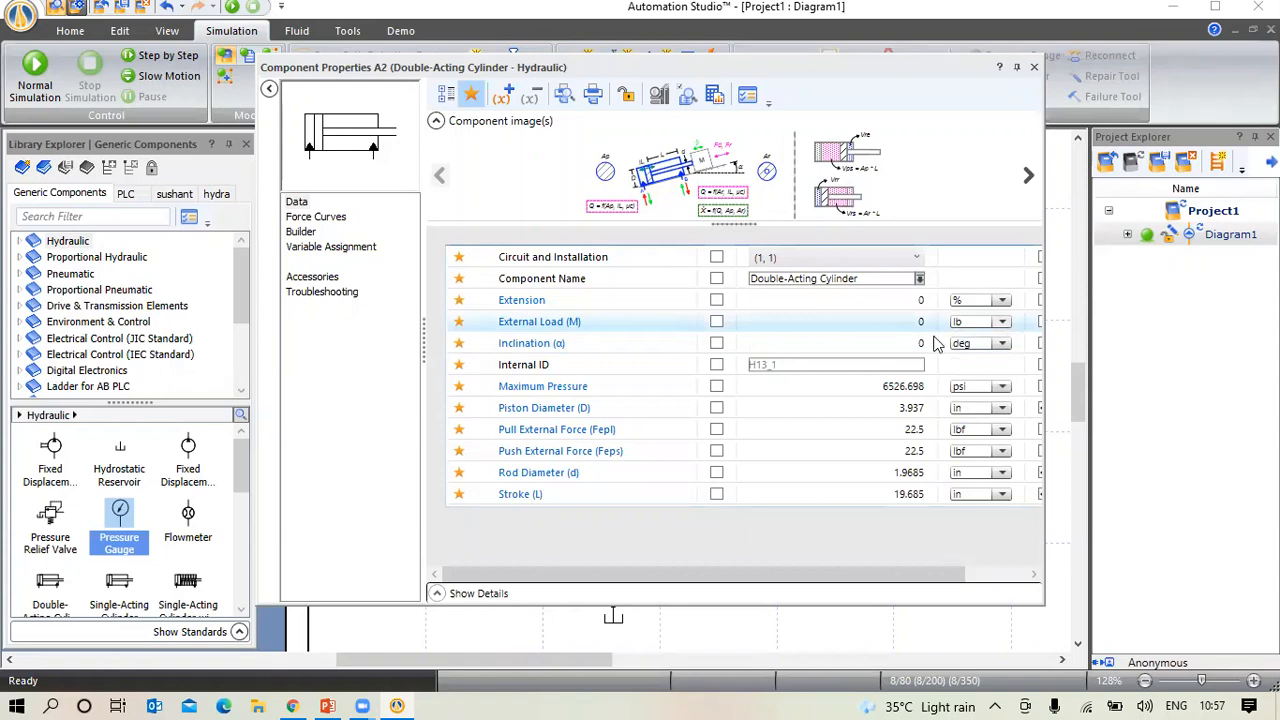
{"action": "left_click", "coordinate": [920, 322]}
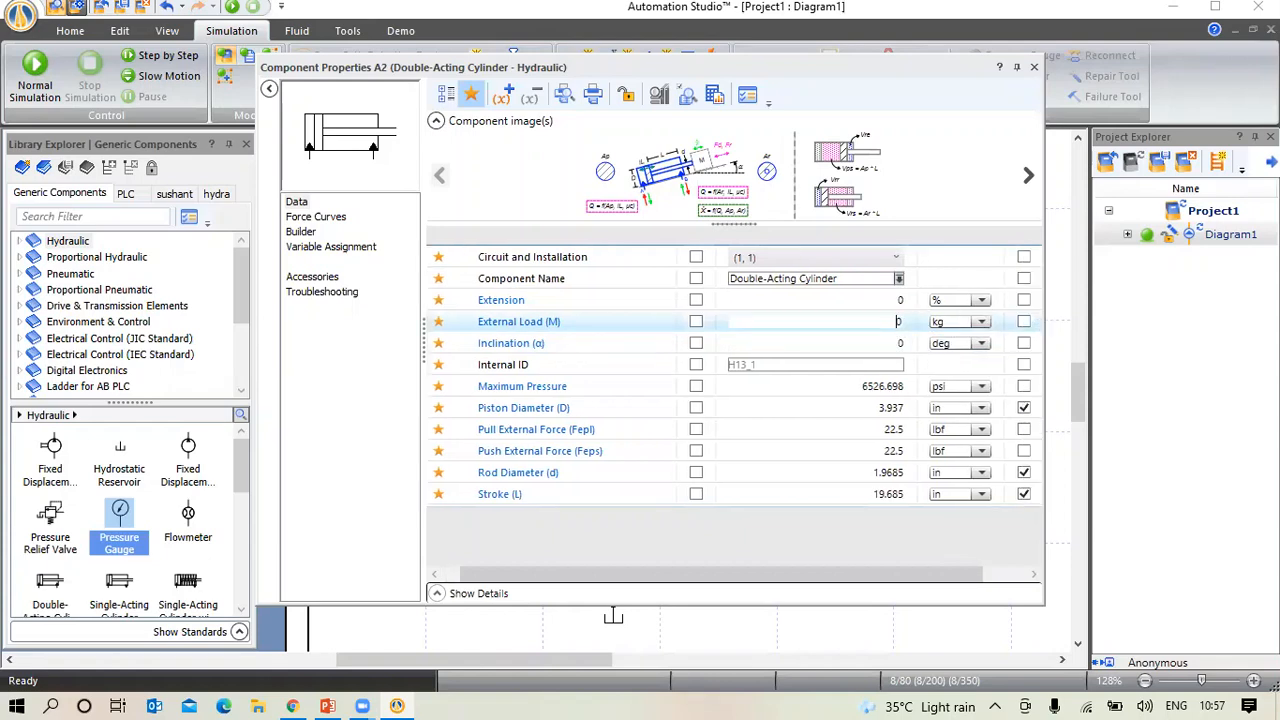
{"action": "type", "text": "1"}
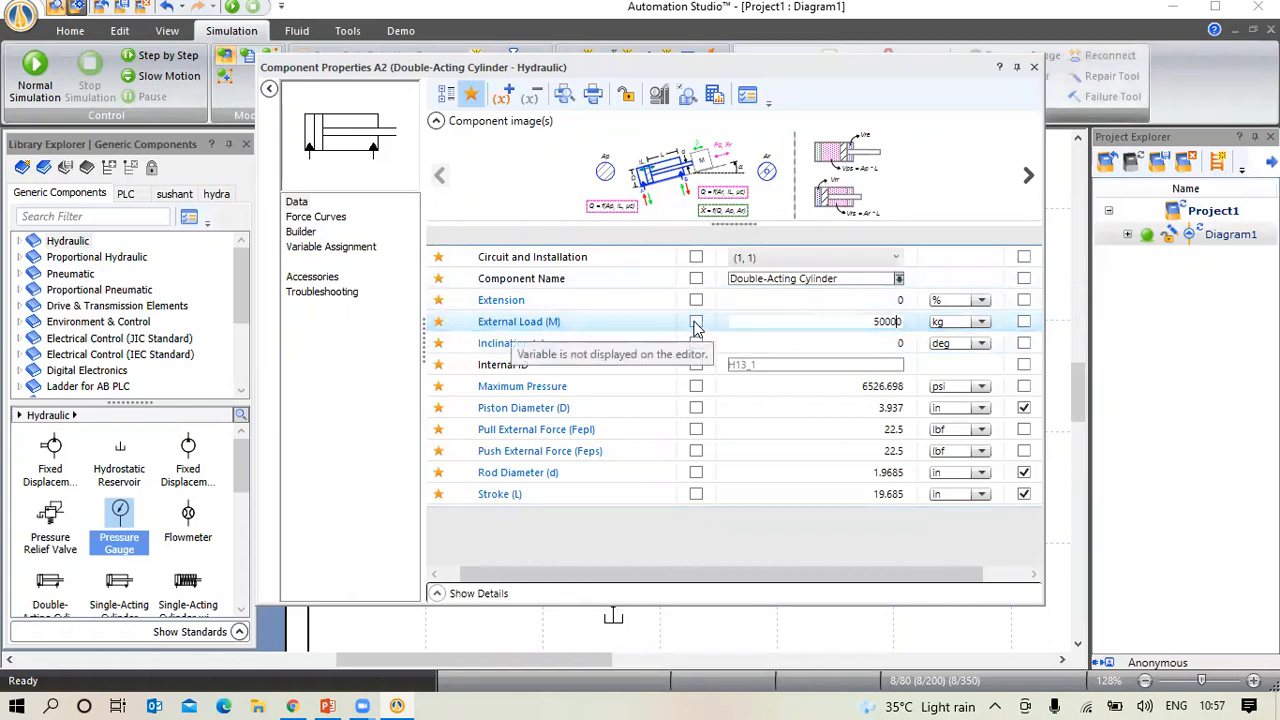
{"action": "key", "text": "Return"}
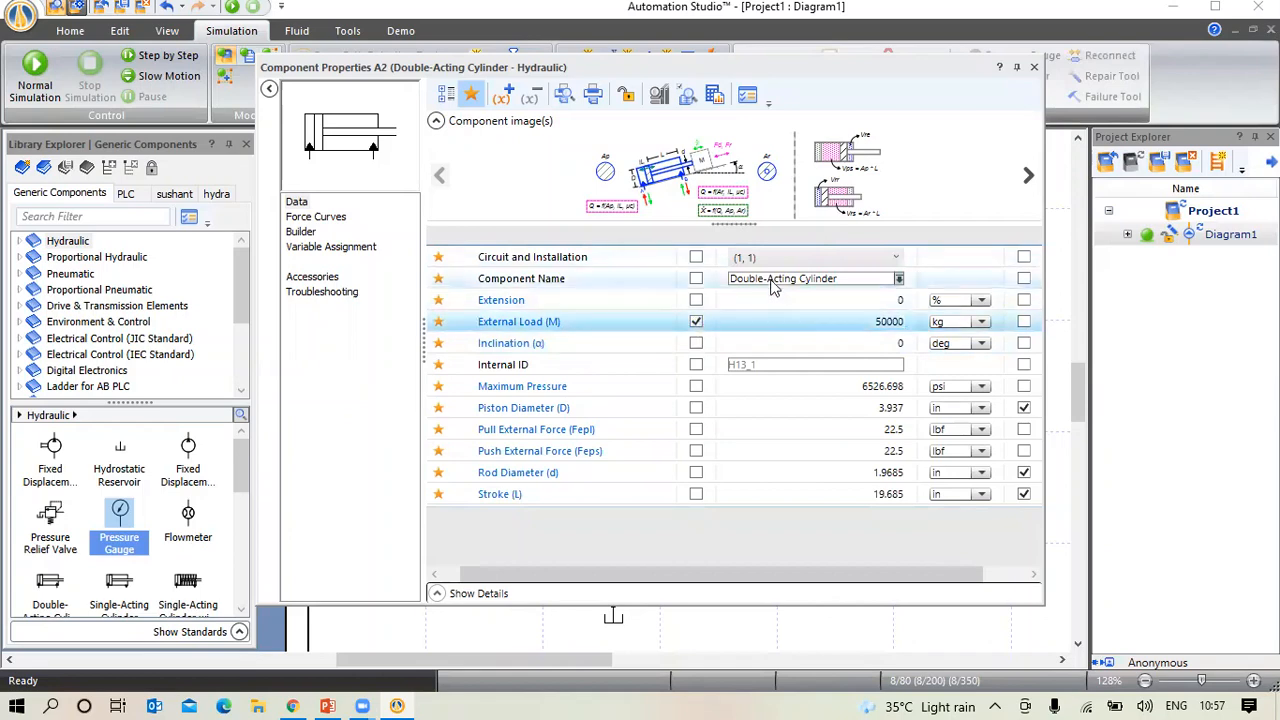
{"action": "key", "text": "Down"}
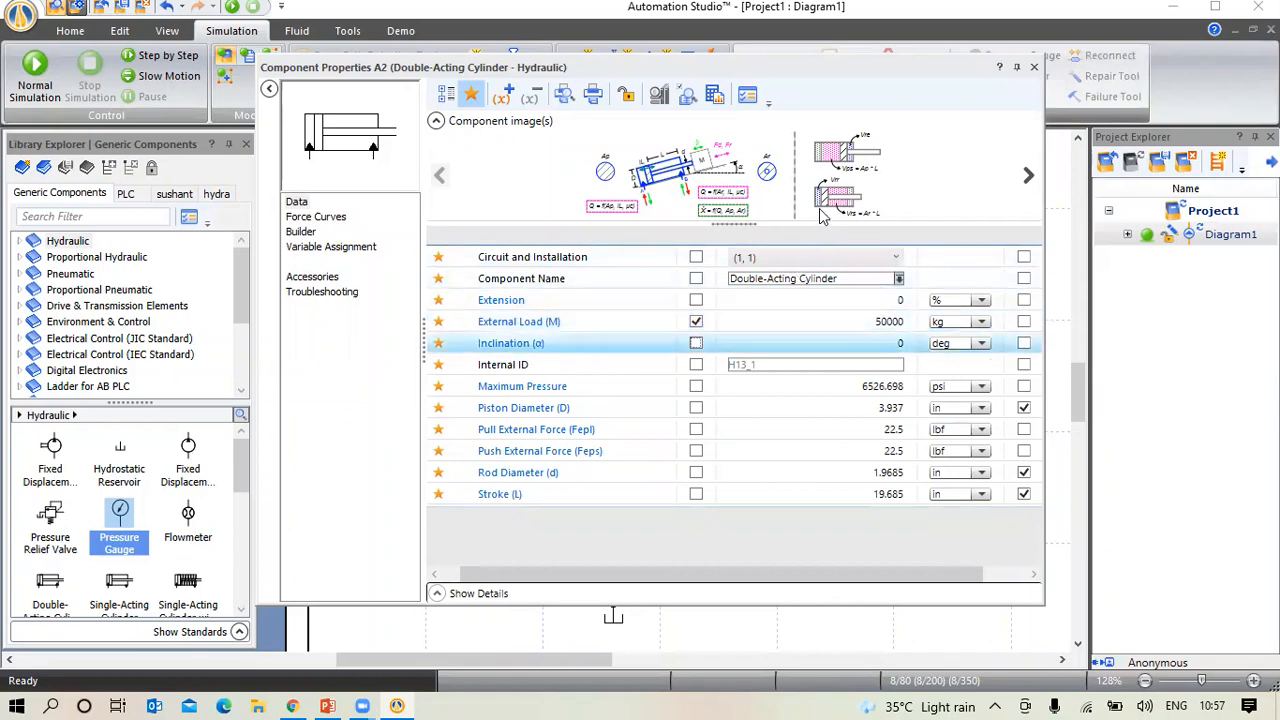
{"action": "left_click", "coordinate": [1035, 68]}
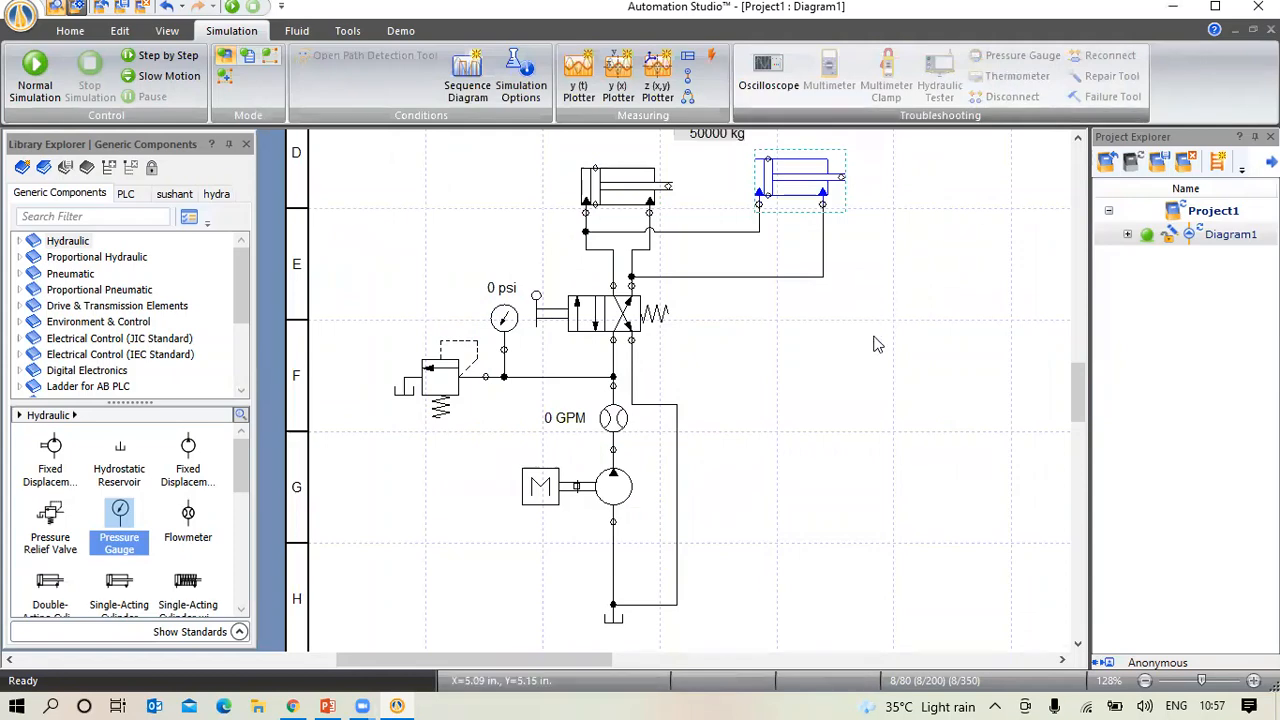
Move the 50000 kg load label directly above the second cylinder and deselect it
{"action": "scroll", "coordinate": [873, 344], "scroll_direction": "up", "scroll_amount": 2}
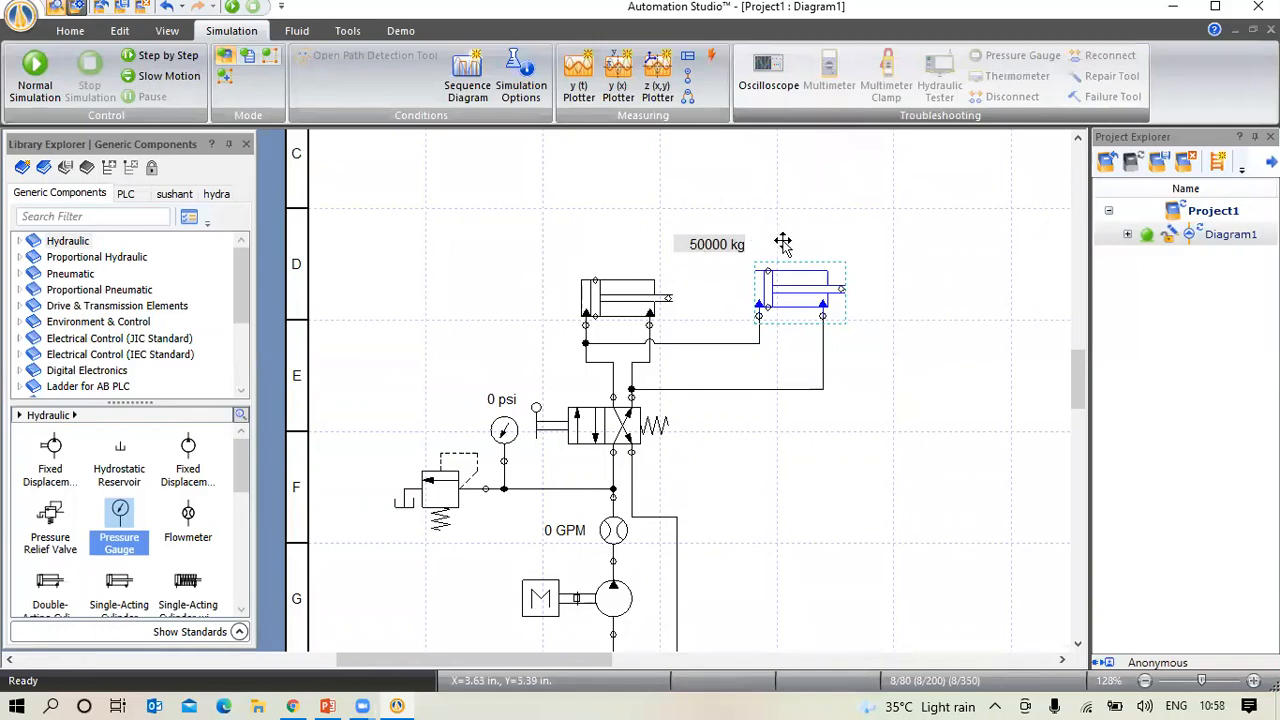
{"action": "left_click_drag", "start_coordinate": [783, 243], "coordinate": [784, 244]}
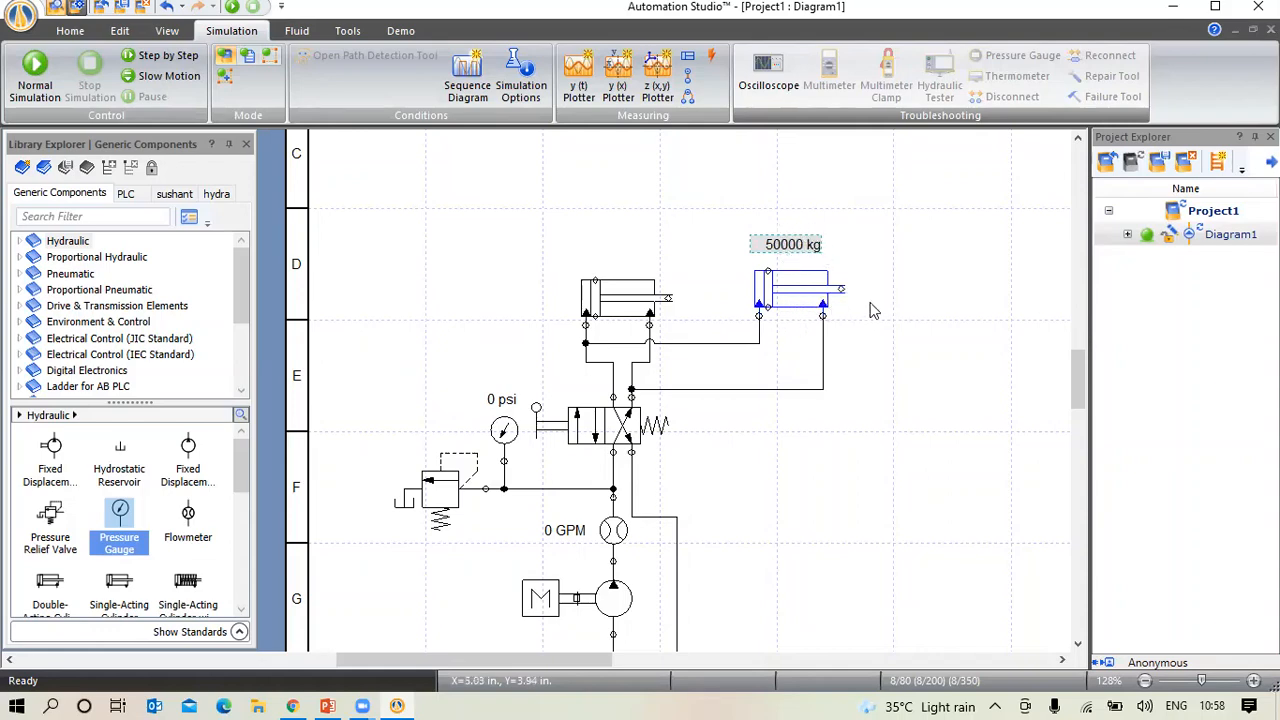
{"action": "left_click", "coordinate": [808, 174]}
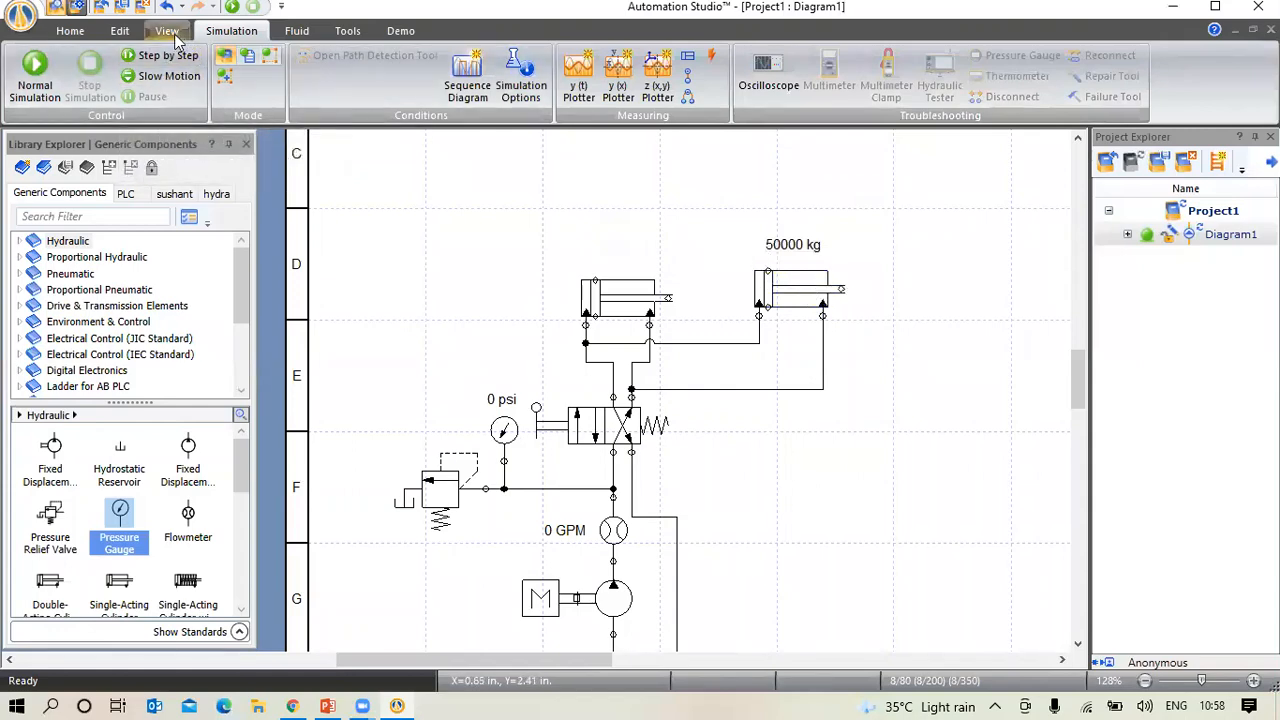
Rotate the second cylinder by setting its angle to 15 deg in Coordinates and Orientation
{"action": "double_click", "coordinate": [790, 280]}
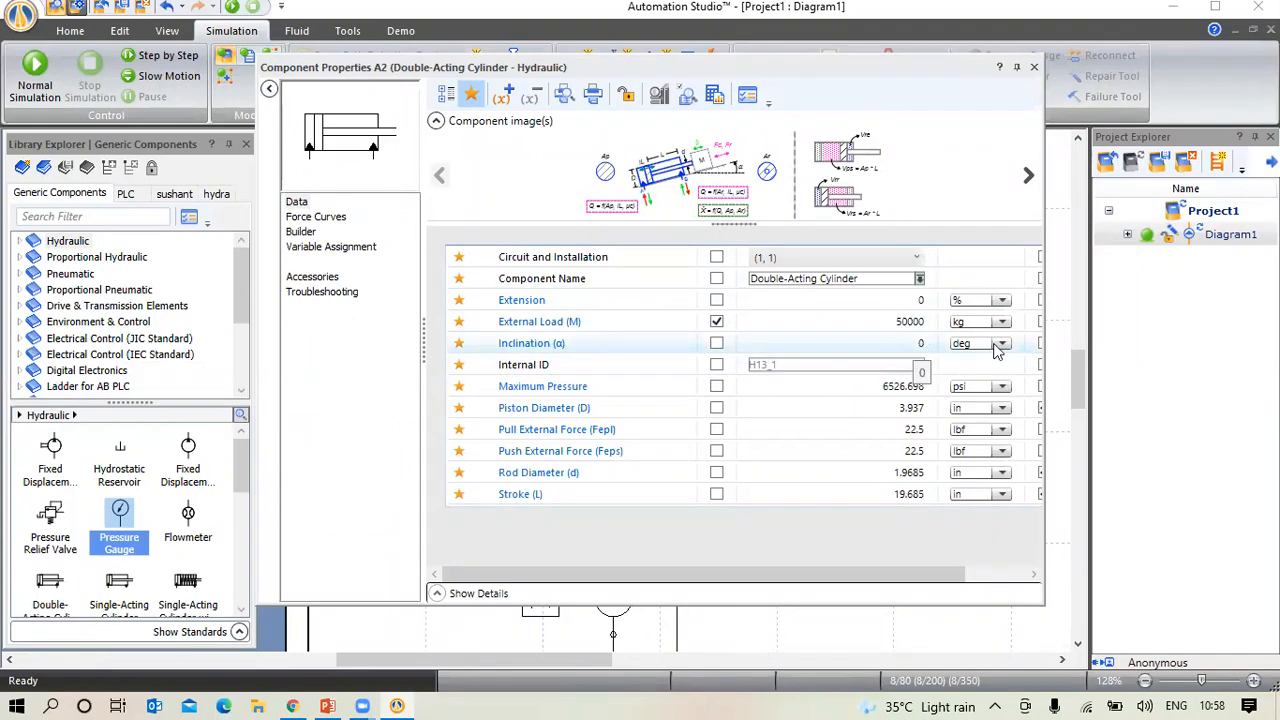
{"action": "left_click", "coordinate": [1035, 68]}
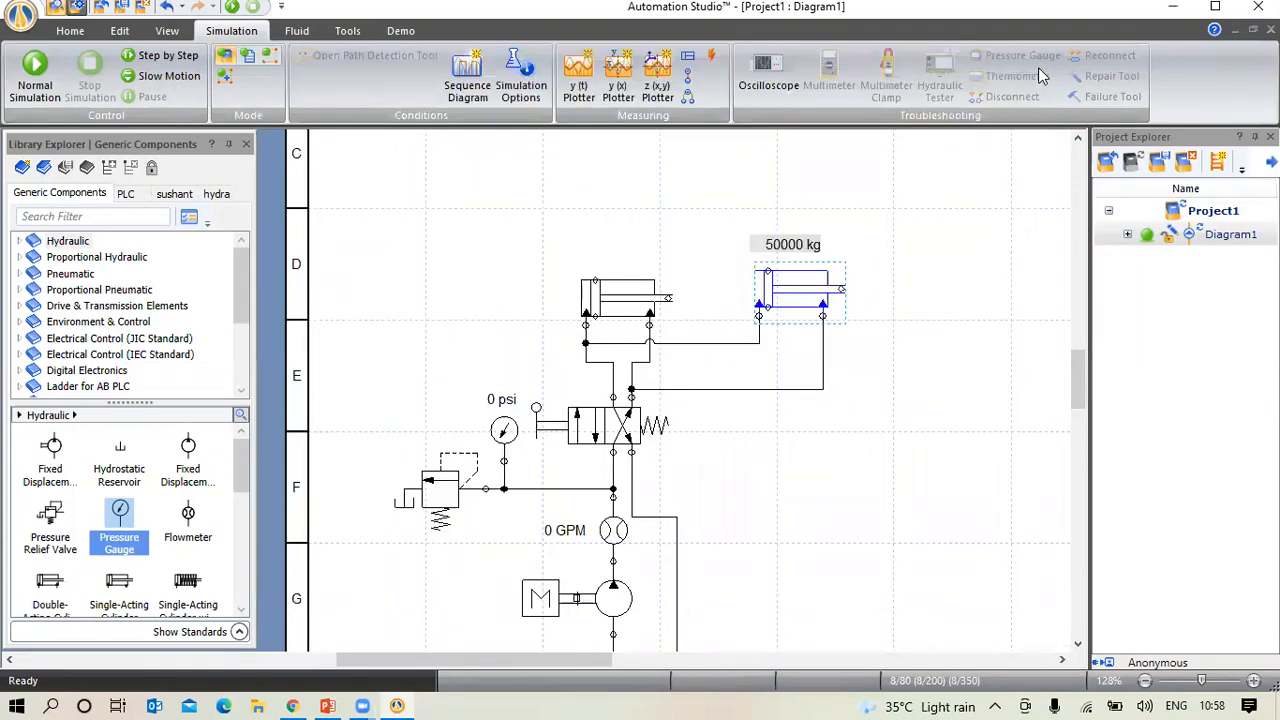
{"action": "left_click", "coordinate": [133, 31]}
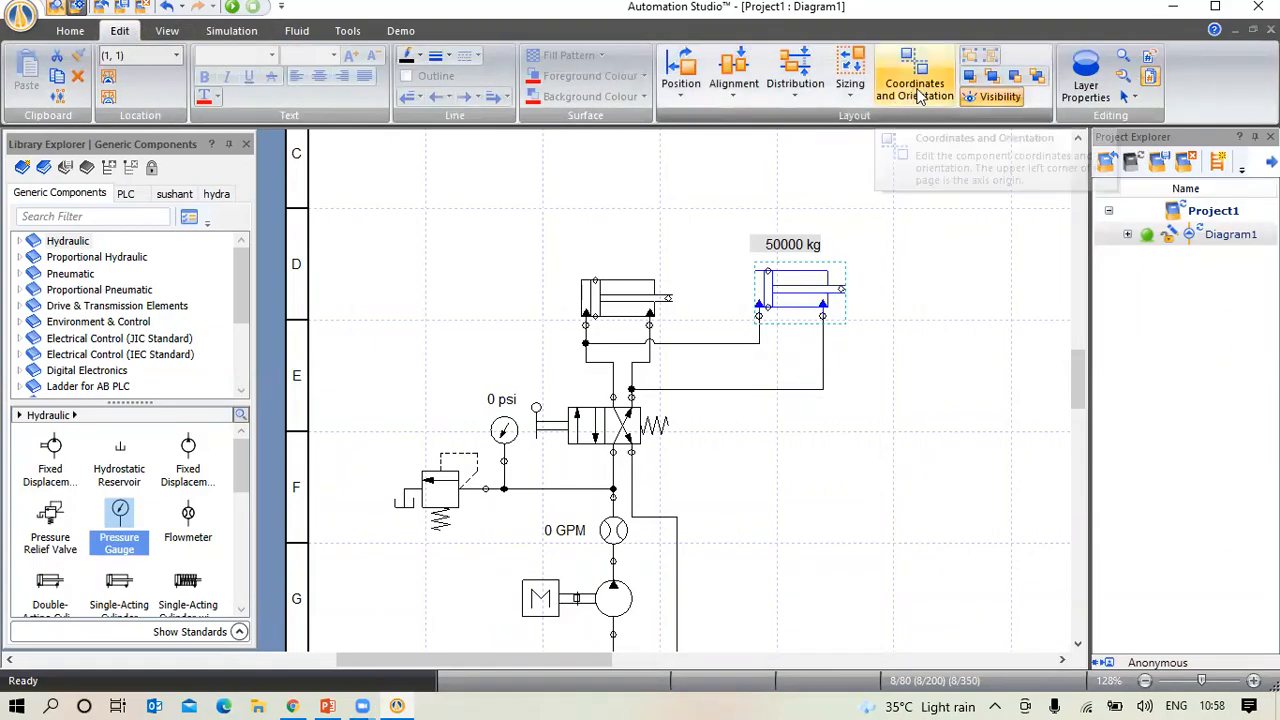
{"action": "left_click", "coordinate": [910, 88]}
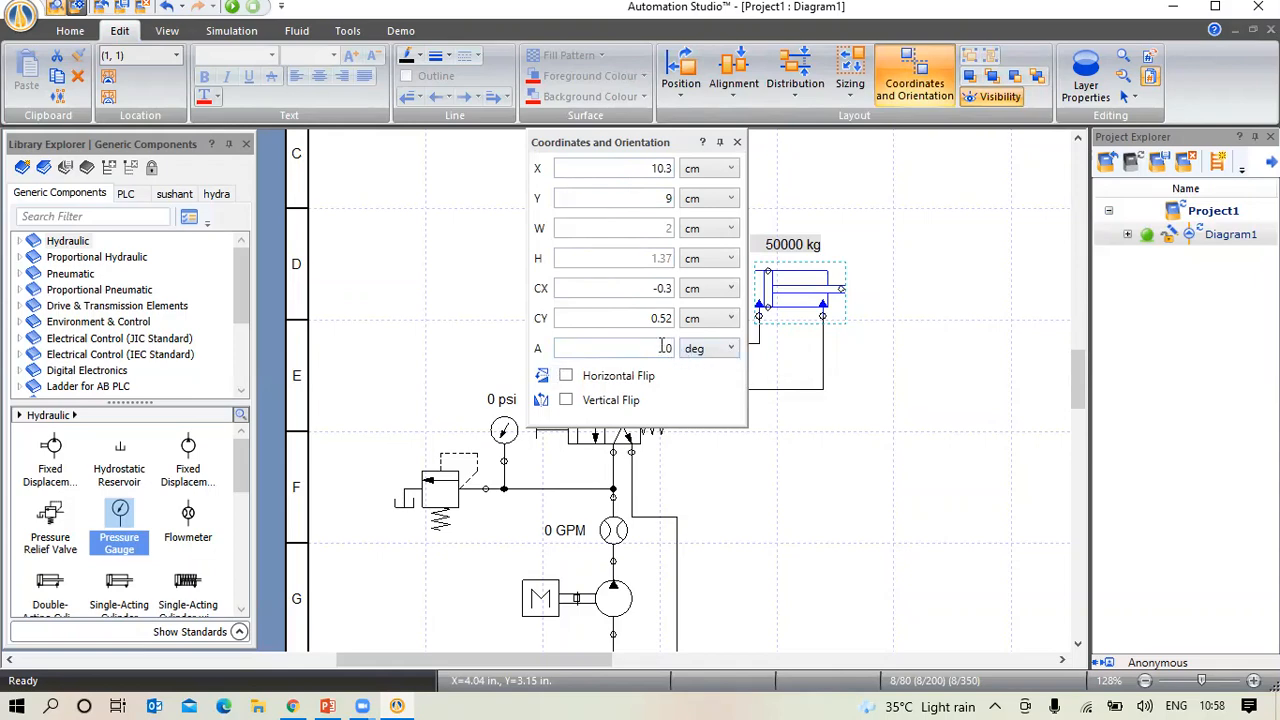
{"action": "left_click_drag", "start_coordinate": [666, 348], "coordinate": [717, 348]}
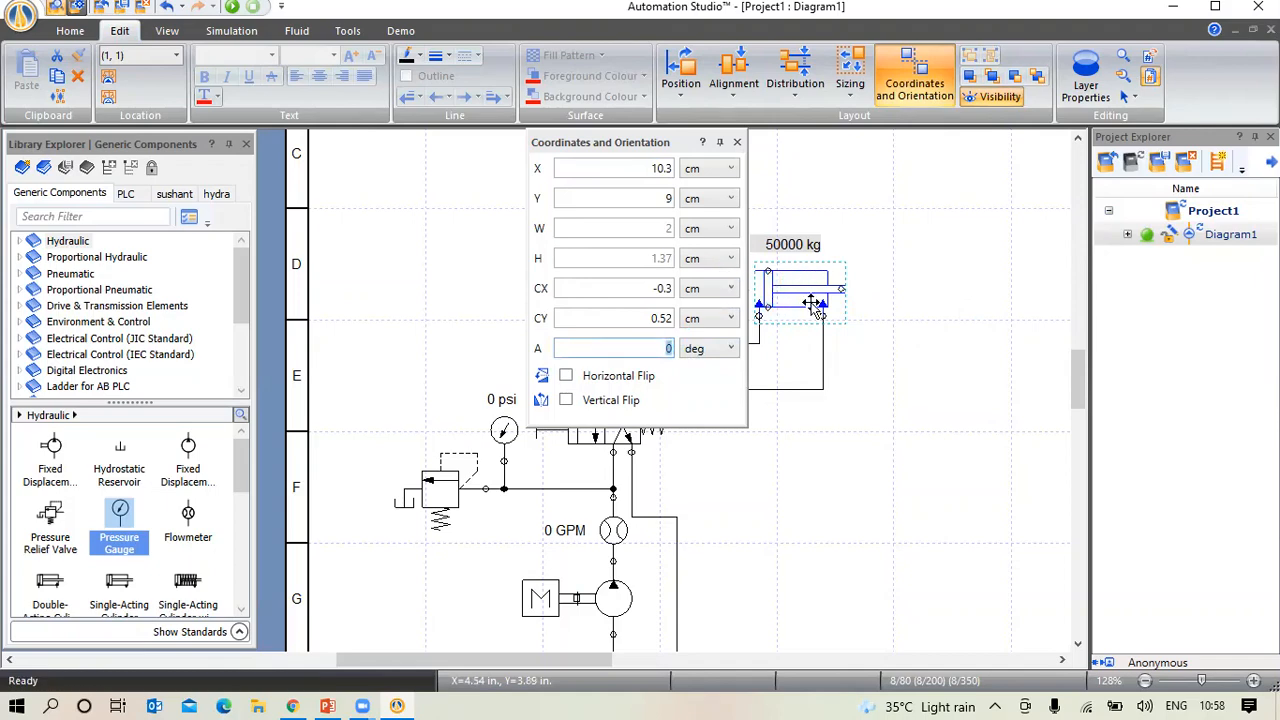
{"action": "type", "text": "15"}
{"action": "key", "text": "Return"}
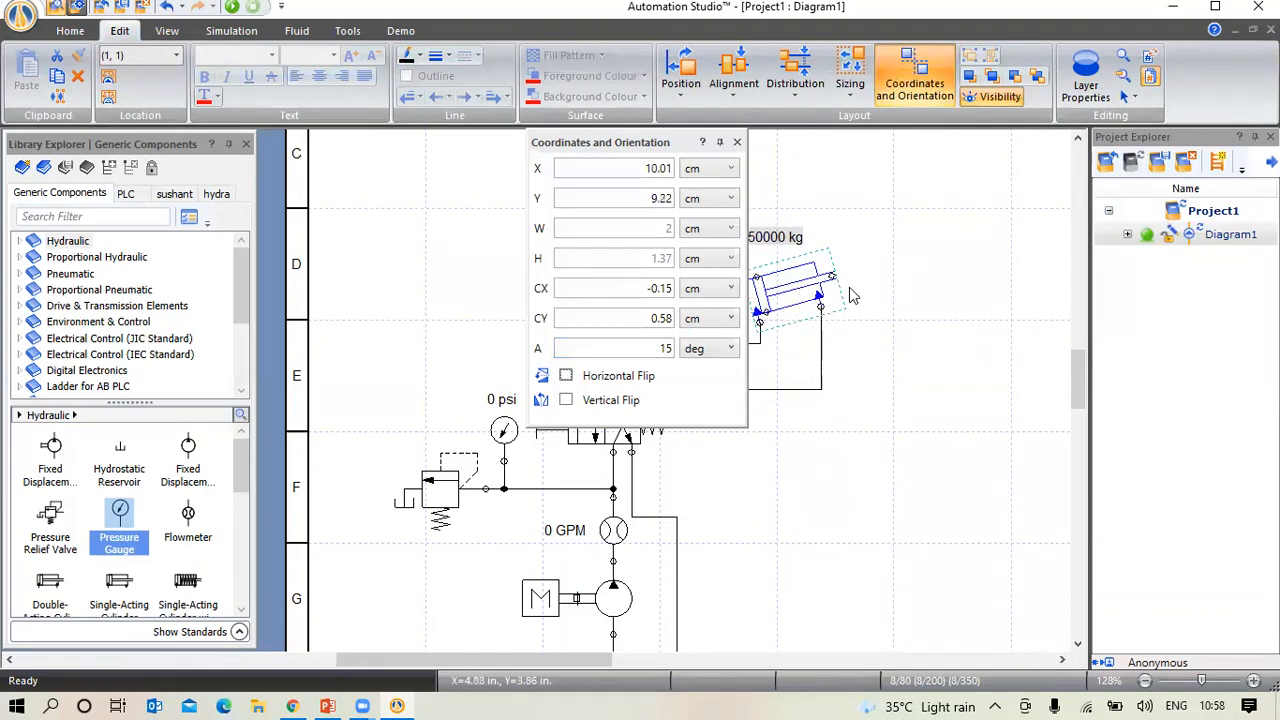
{"action": "left_click", "coordinate": [737, 143]}
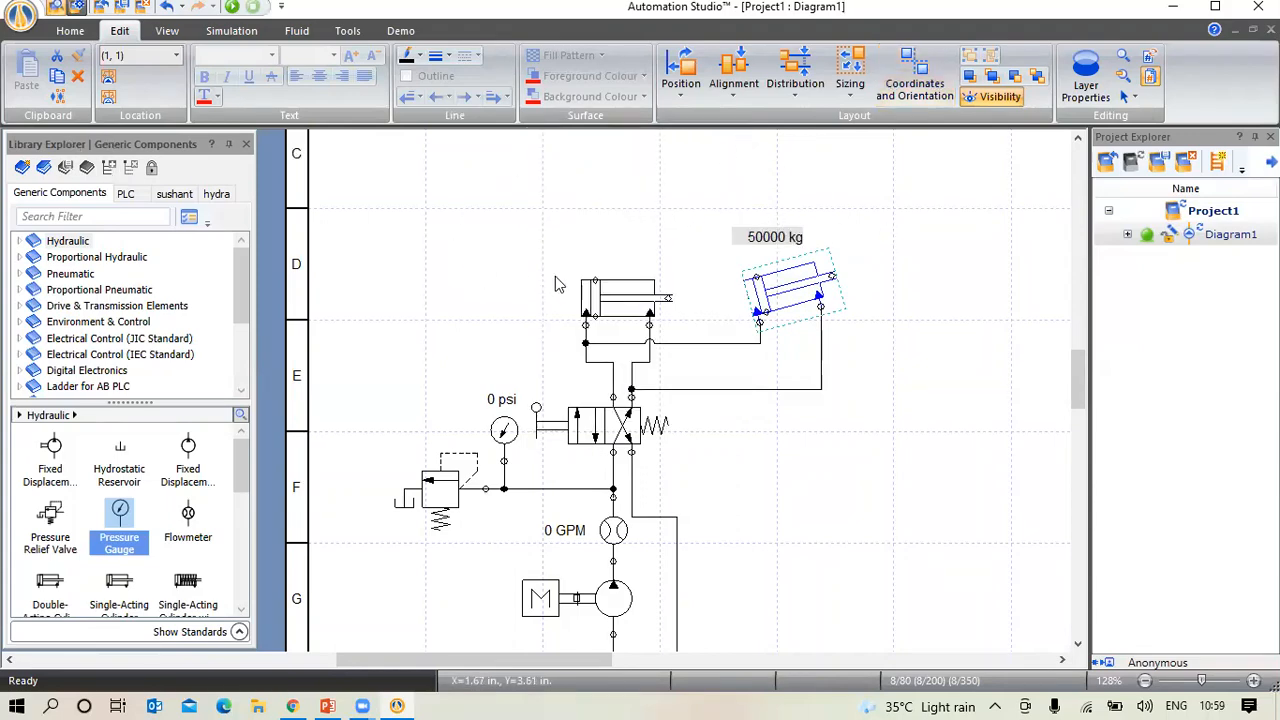
Run a normal simulation of the whole circuit and actuate the directional valve's lever to extend the cylinders and retract them again
{"action": "scroll", "coordinate": [560, 265], "scroll_direction": "down", "scroll_amount": 1}
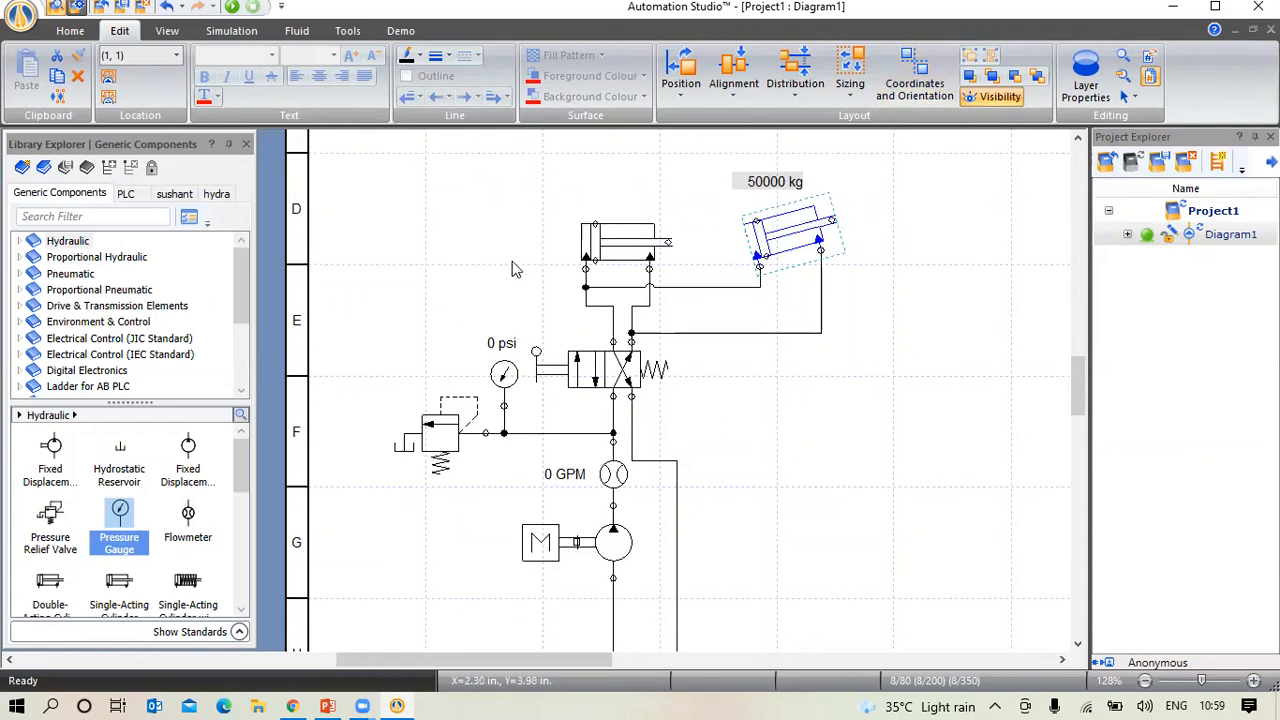
{"action": "right_click", "coordinate": [440, 224]}
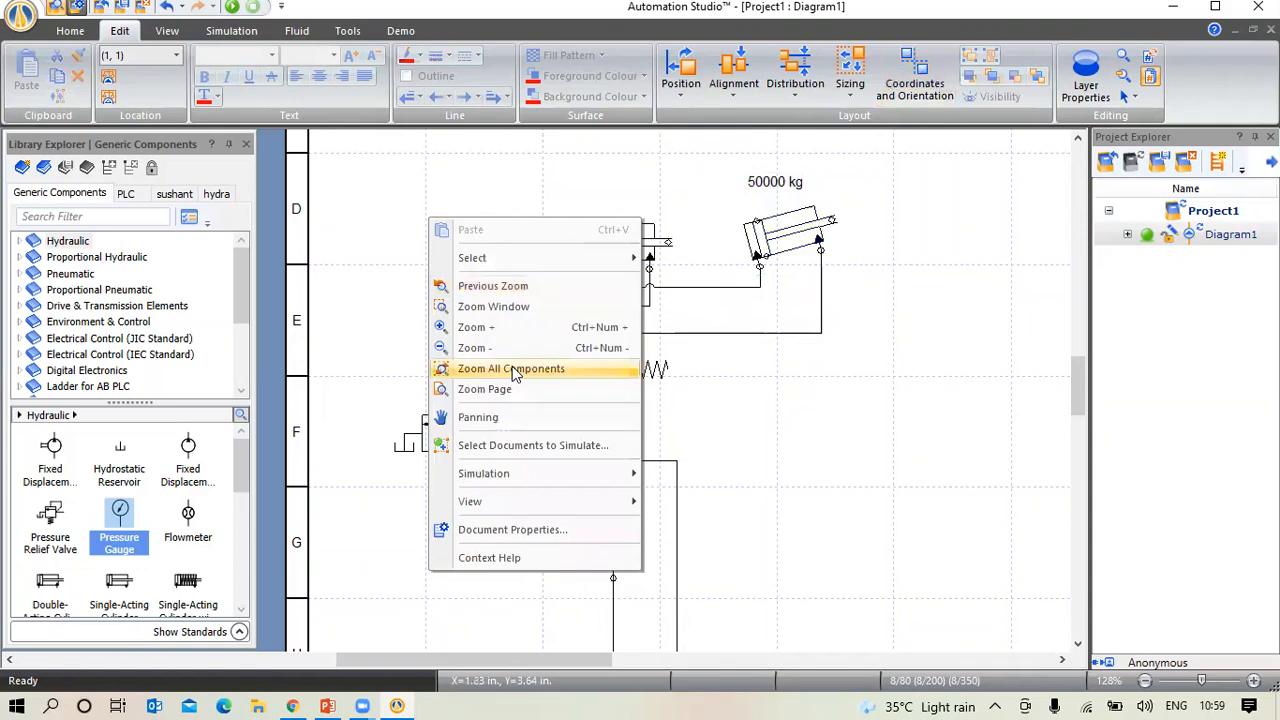
{"action": "left_click", "coordinate": [515, 370]}
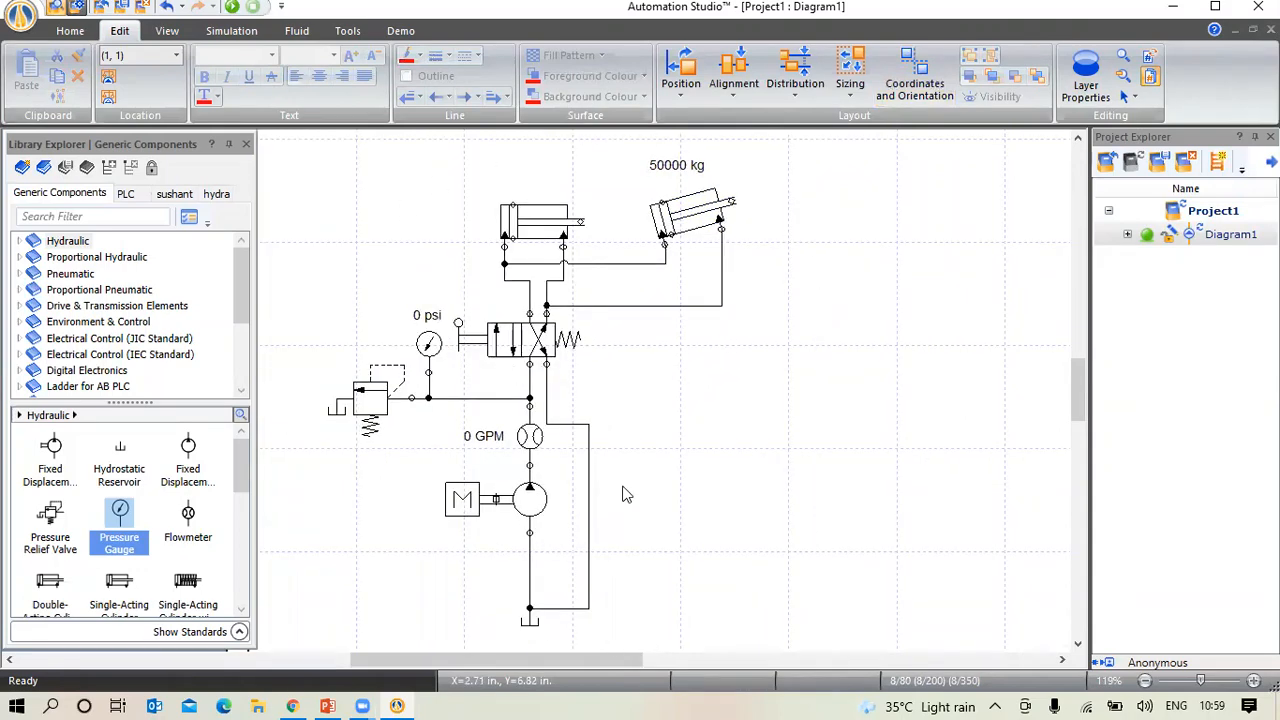
{"action": "left_click", "coordinate": [238, 36]}
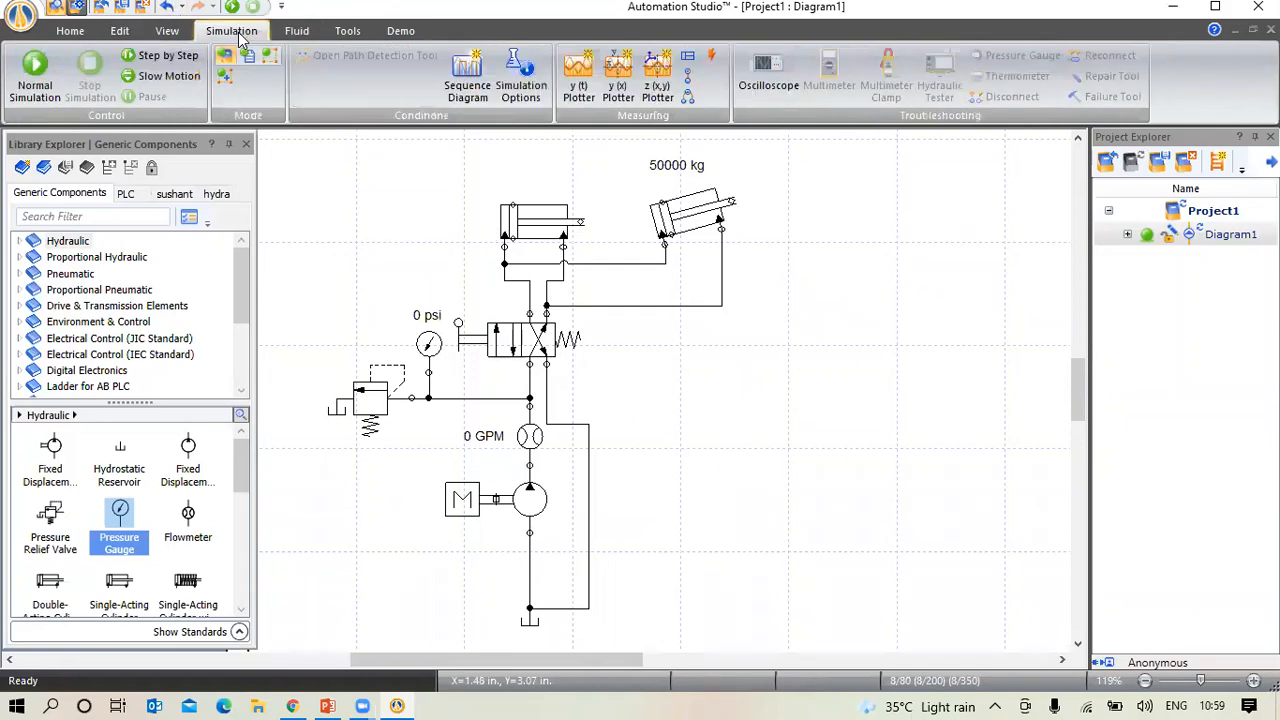
{"action": "left_click", "coordinate": [33, 85]}
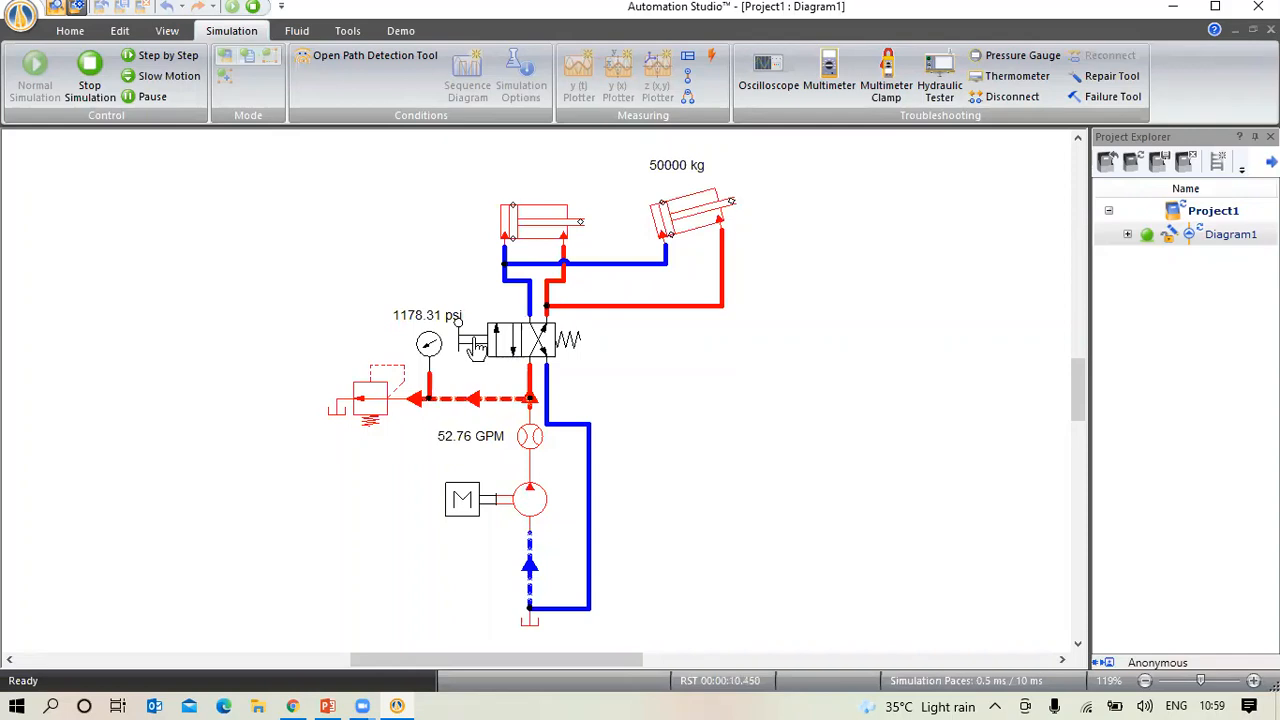
{"action": "left_click", "coordinate": [476, 346]}
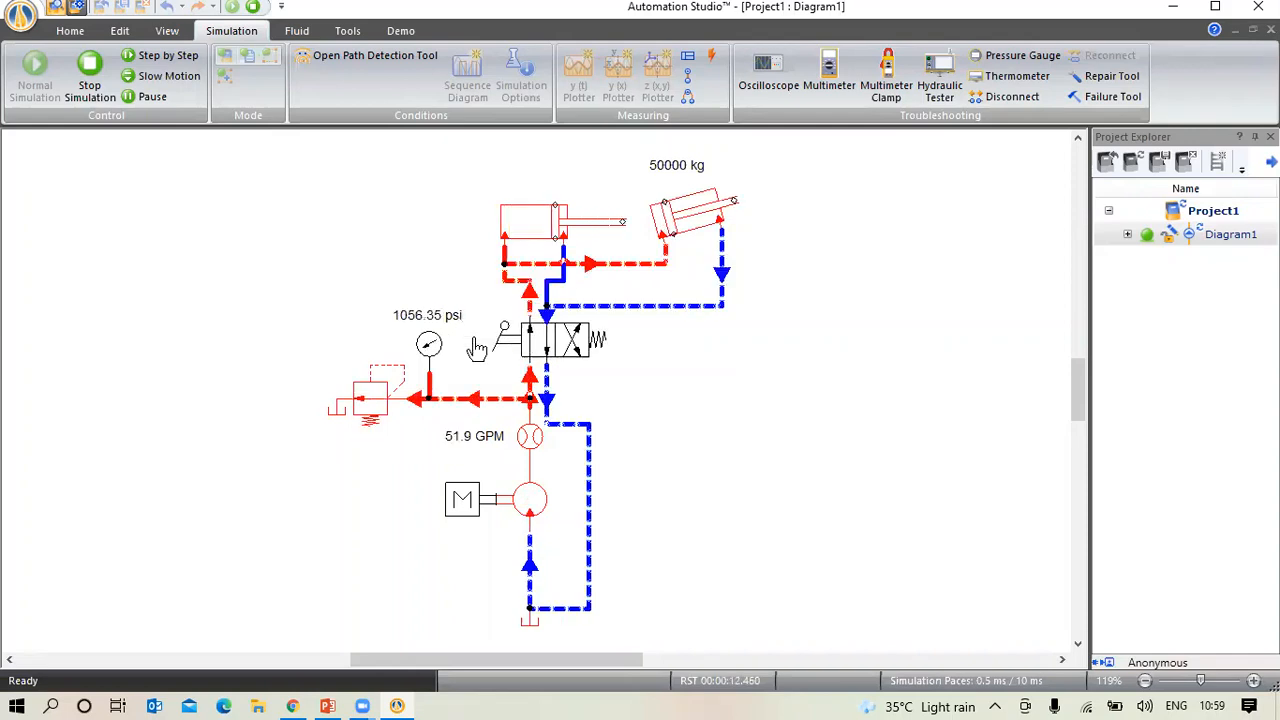
{"action": "left_click", "coordinate": [476, 346]}
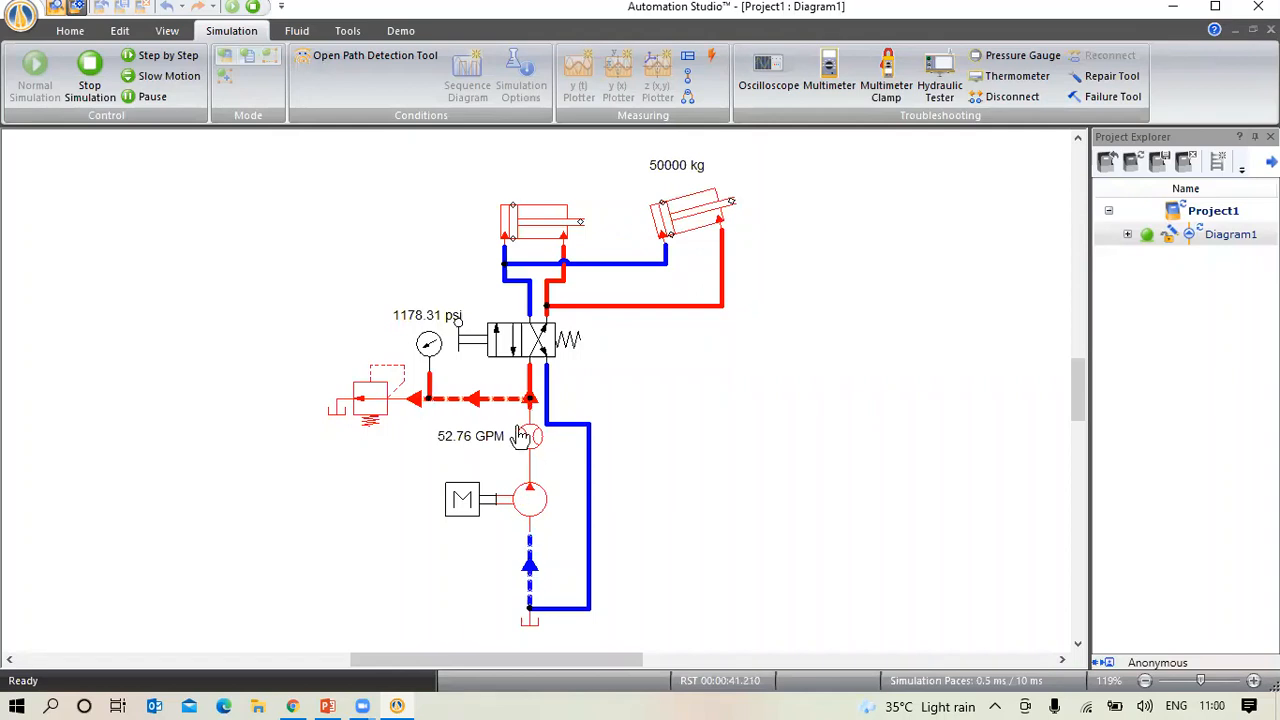
Vary the pump's displacement during simulation, raising it to 11.34 and 14.02 in³/rev and finally lowering it to 9.50 in³/rev
{"action": "left_click", "coordinate": [534, 511]}
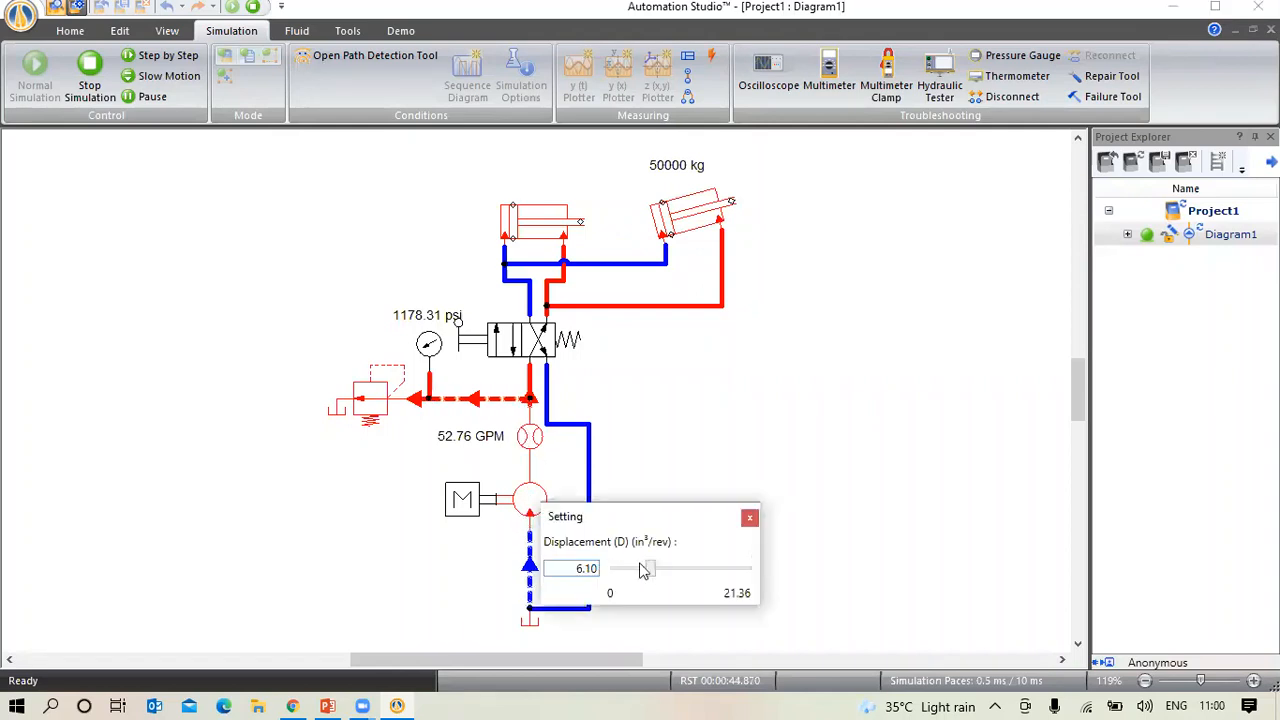
{"action": "double_click", "coordinate": [585, 578]}
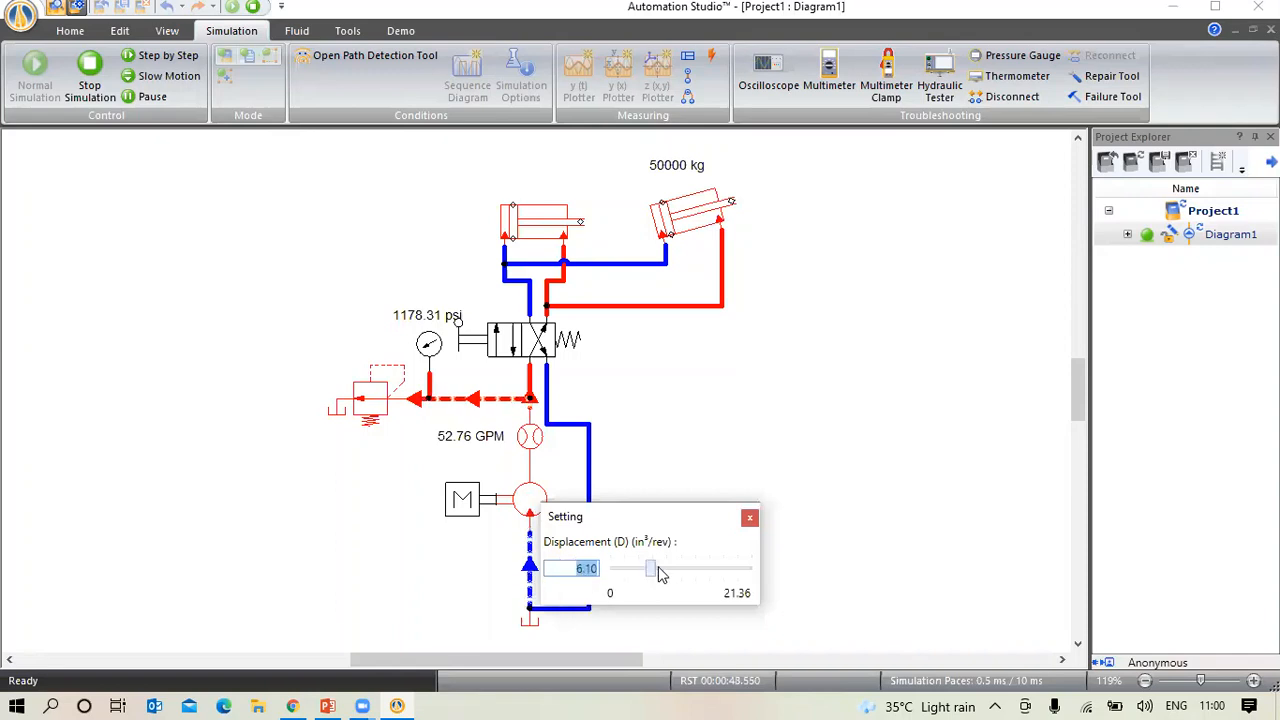
{"action": "left_click_drag", "start_coordinate": [660, 575], "coordinate": [684, 578]}
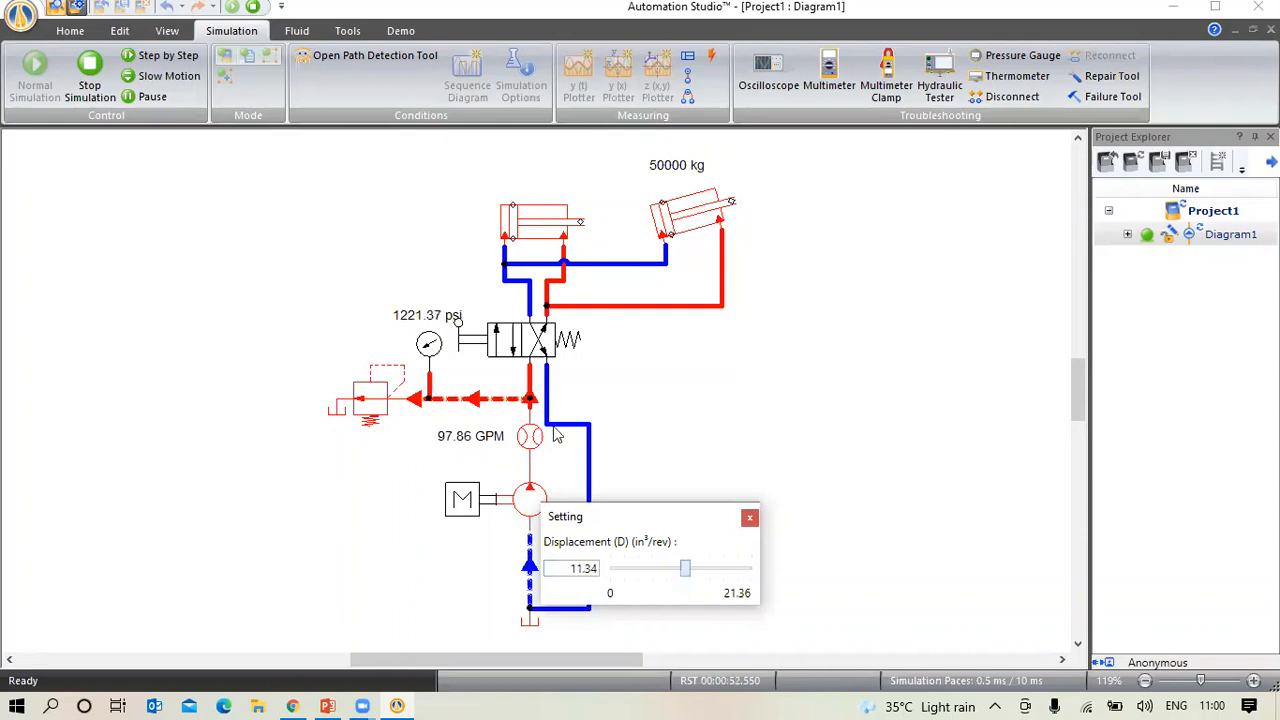
{"action": "left_click", "coordinate": [710, 578]}
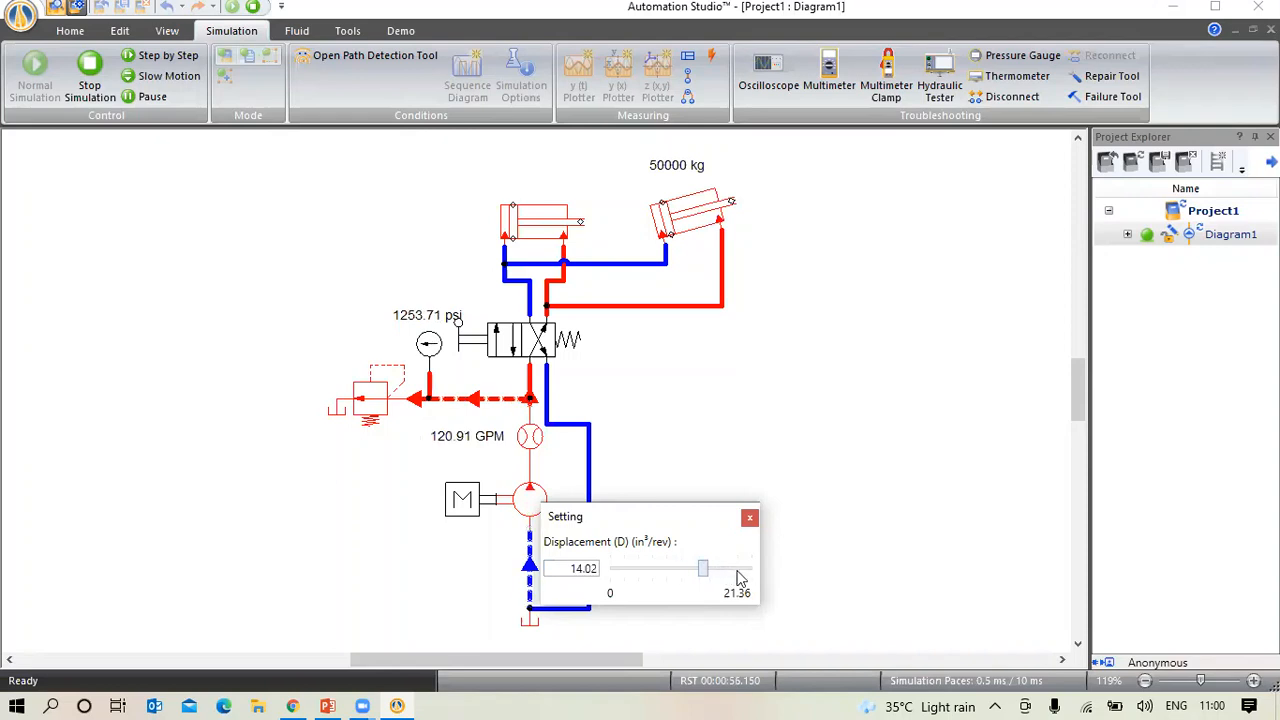
{"action": "left_click", "coordinate": [744, 579]}
{"action": "left_click", "coordinate": [700, 580]}
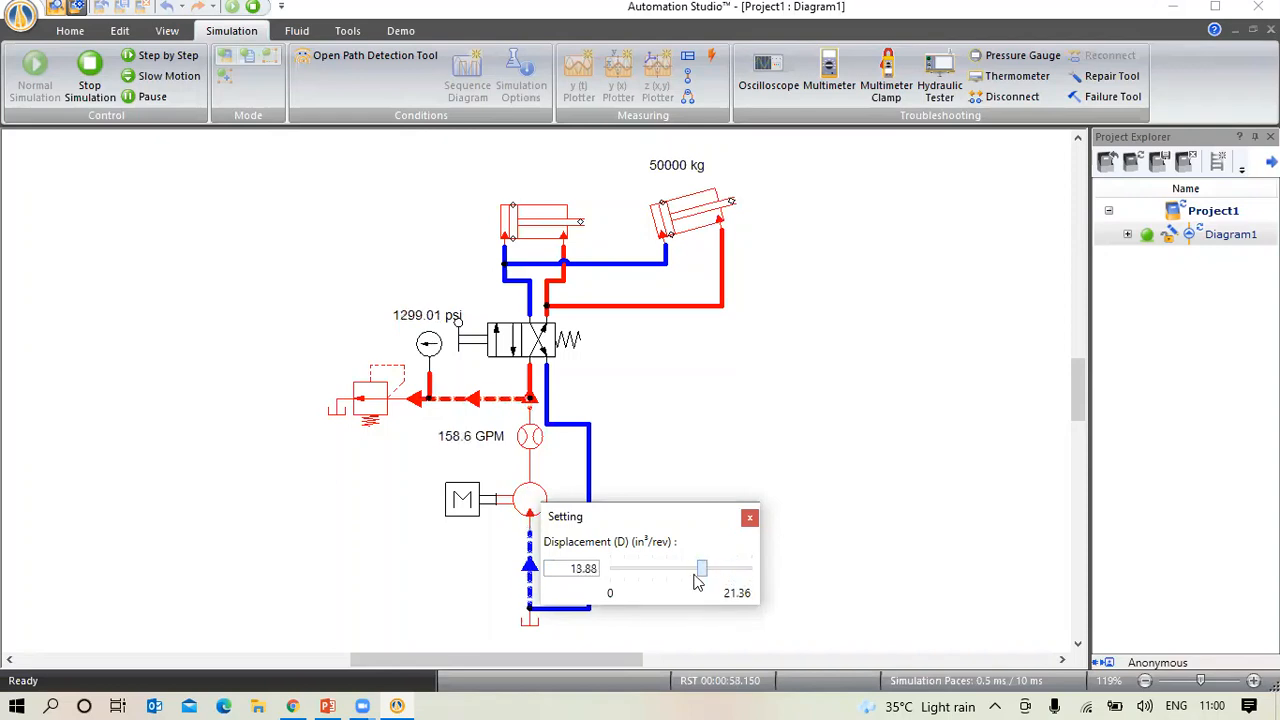
{"action": "left_click_drag", "start_coordinate": [696, 578], "coordinate": [663, 583]}
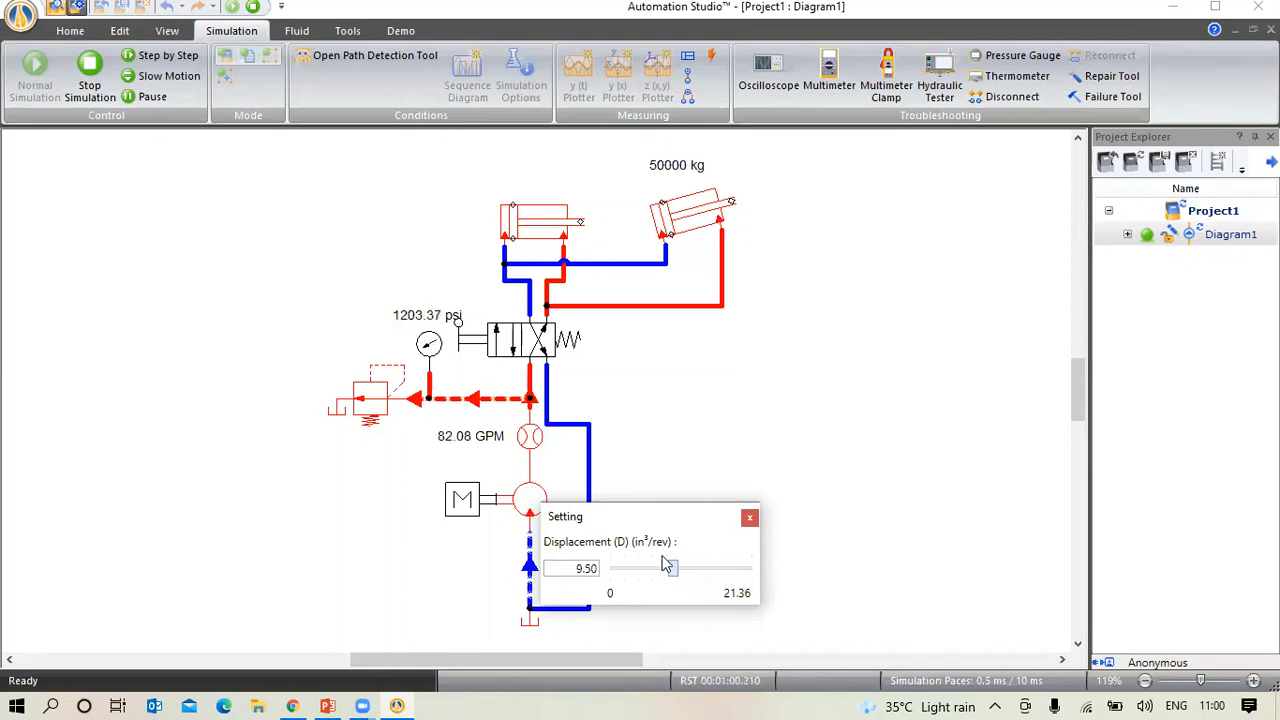
Actuate the directional valve's lever repeatedly to extend and retract both cylinders, and stop the simulation
{"action": "left_click", "coordinate": [469, 344]}
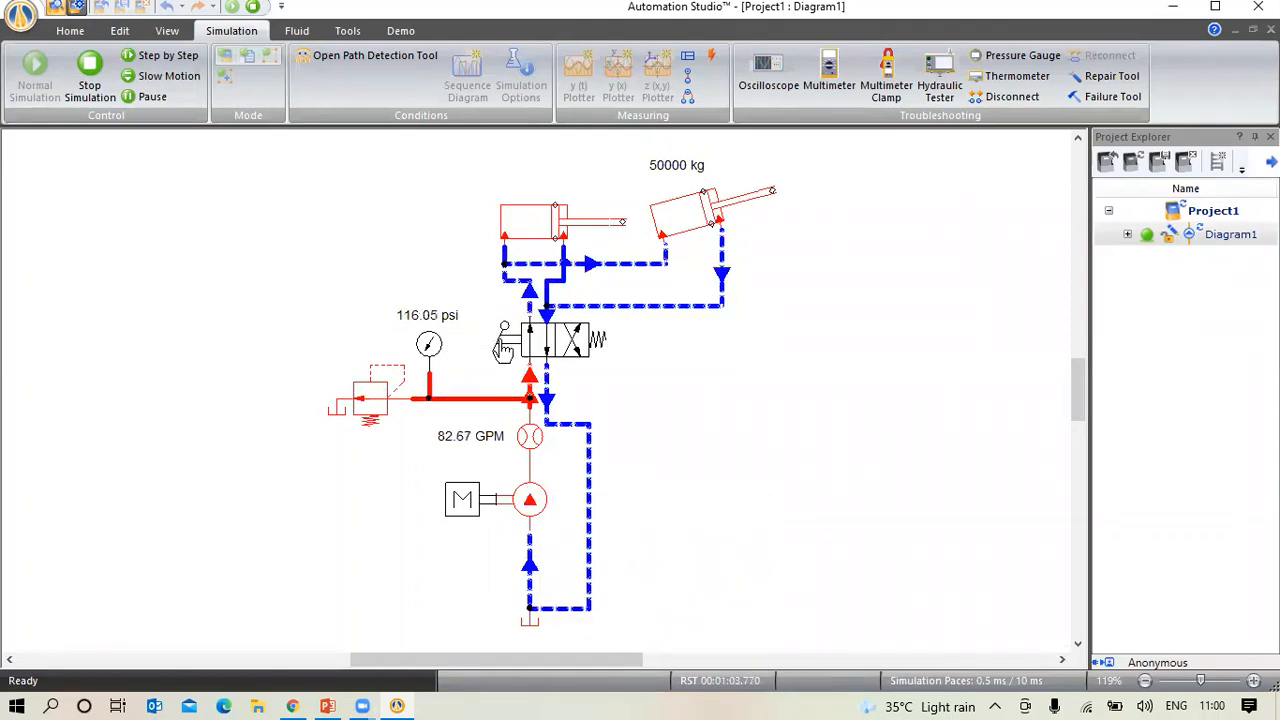
{"action": "left_click", "coordinate": [471, 347]}
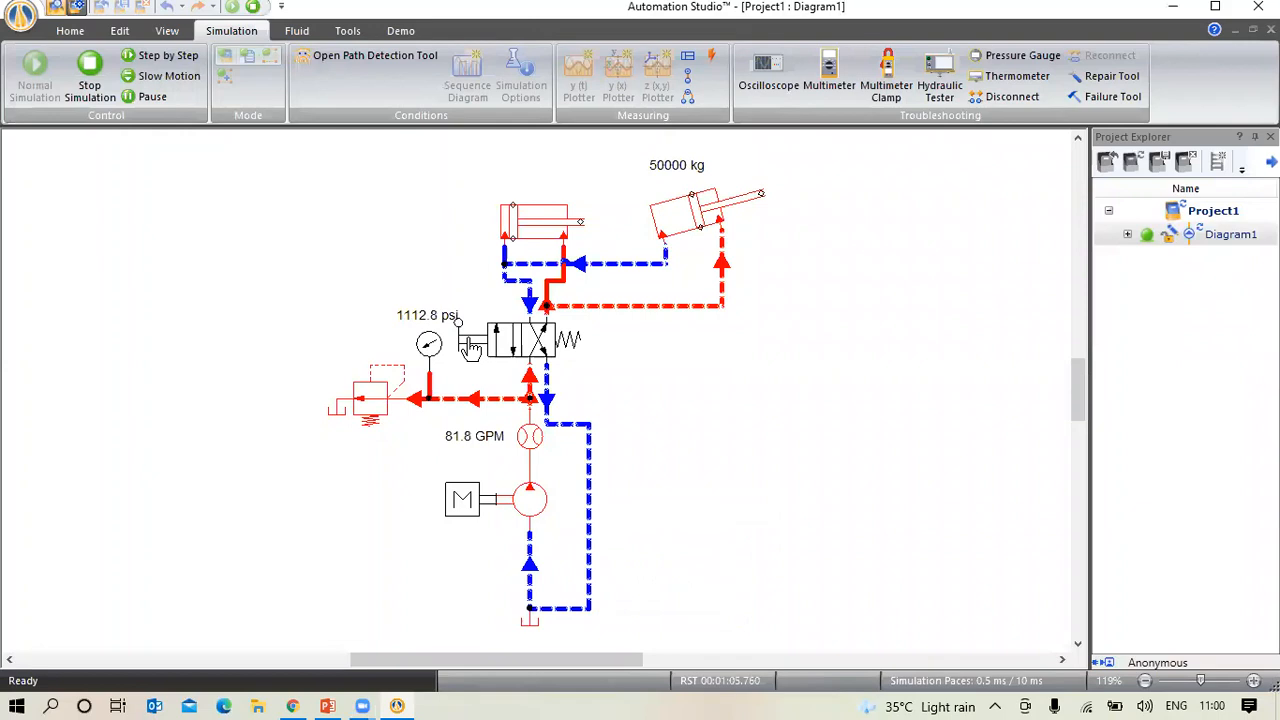
{"action": "left_click", "coordinate": [471, 347]}
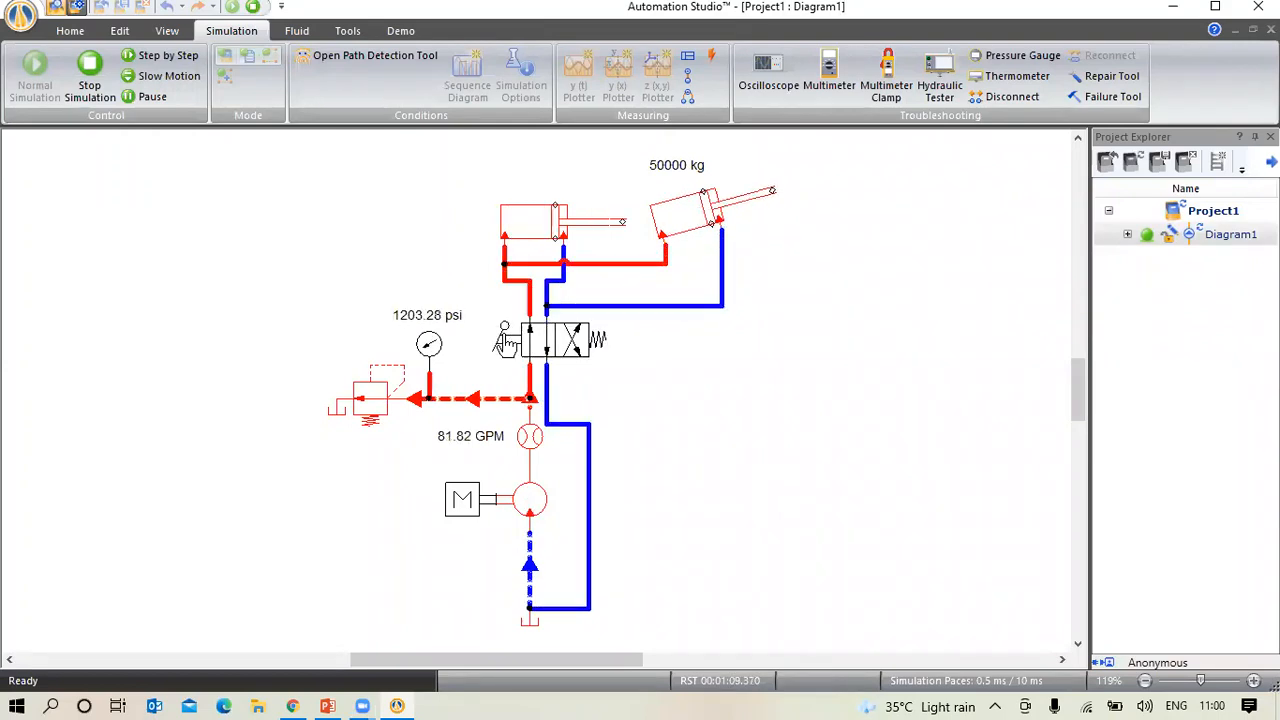
{"action": "left_click", "coordinate": [506, 342]}
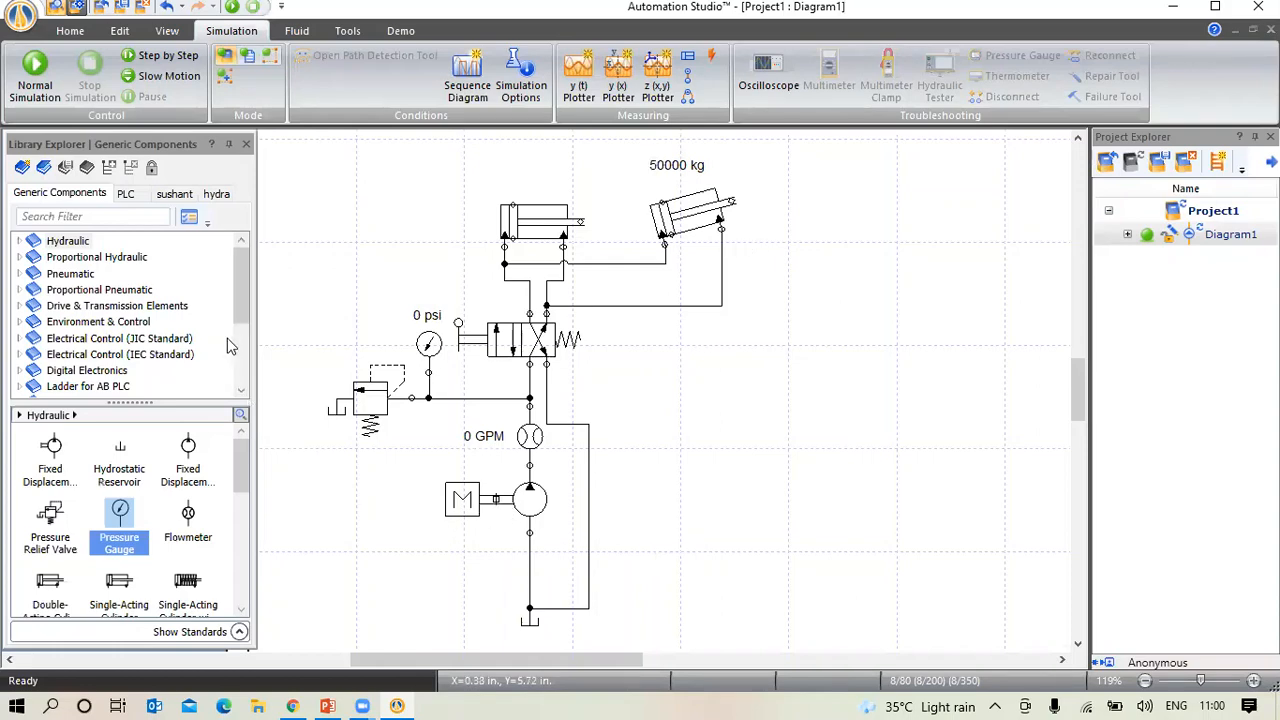
Examine the components offered in the IEC and JIC Electrical Control libraries, including push-buttons, solenoids and coils
{"action": "left_click", "coordinate": [129, 355]}
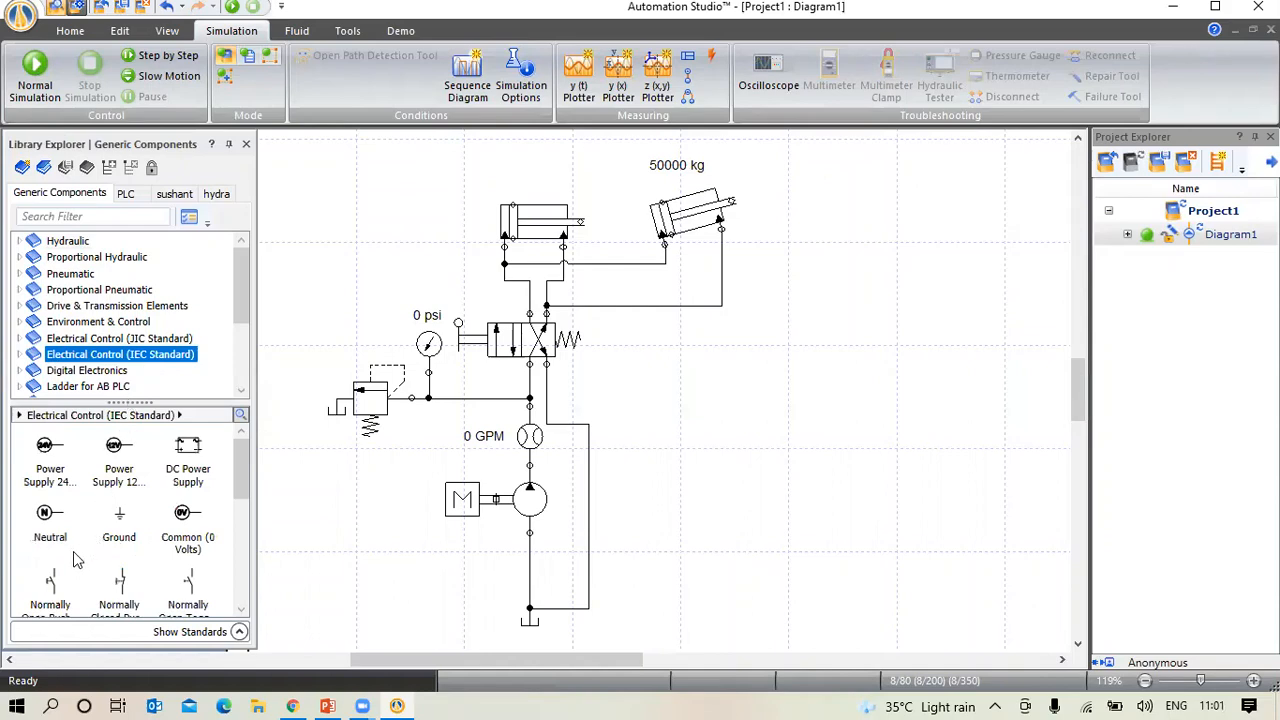
{"action": "scroll", "coordinate": [79, 585], "scroll_direction": "down", "scroll_amount": 1}
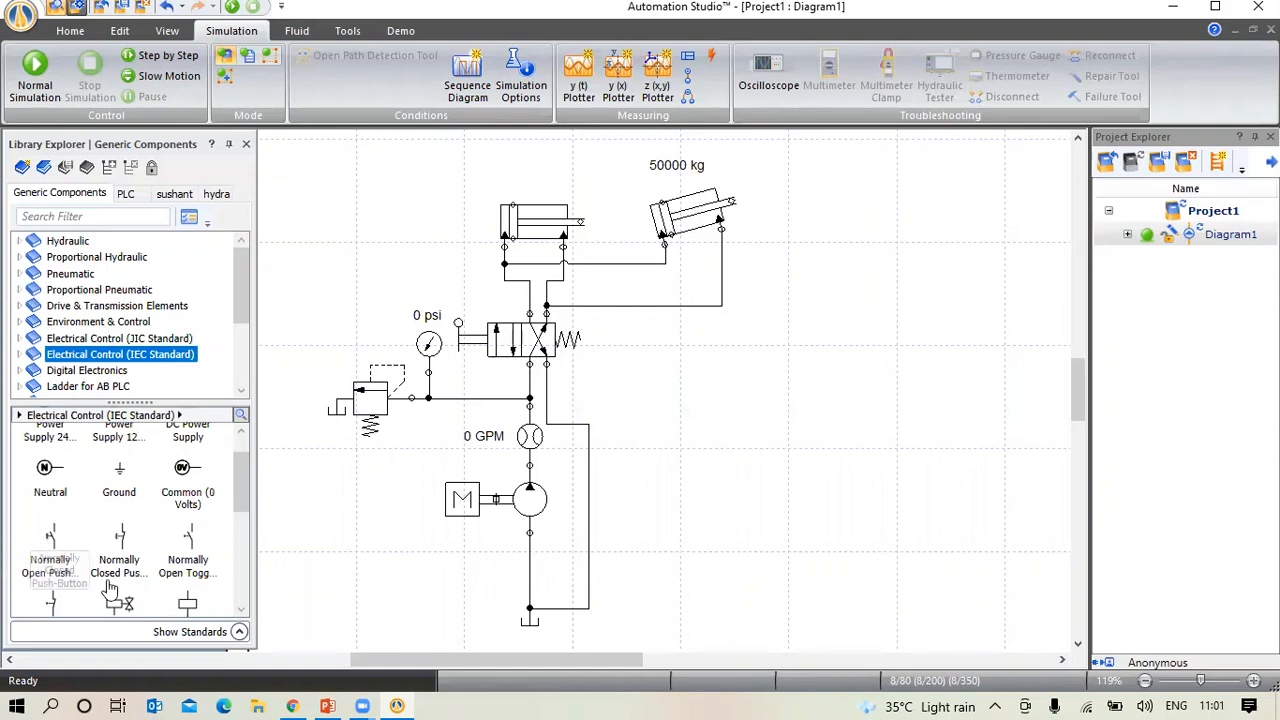
{"action": "scroll", "coordinate": [115, 588], "scroll_direction": "down", "scroll_amount": 1}
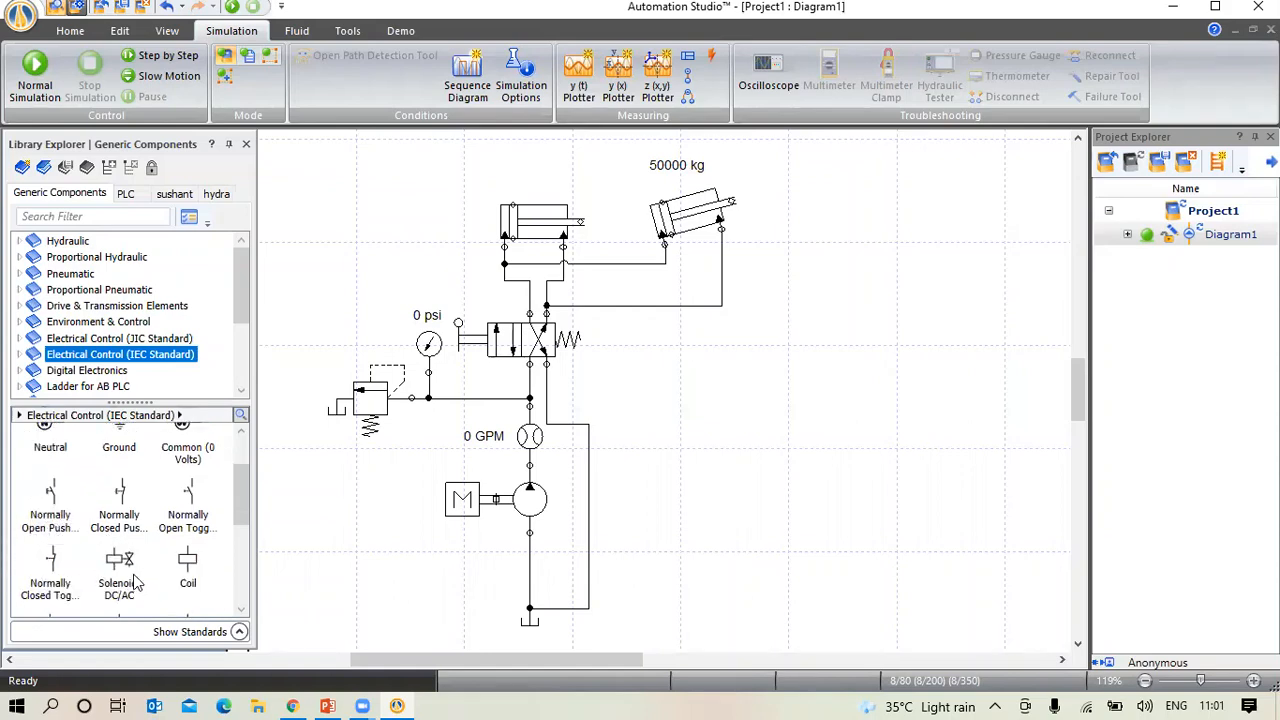
{"action": "scroll", "coordinate": [136, 588], "scroll_direction": "up", "scroll_amount": 2}
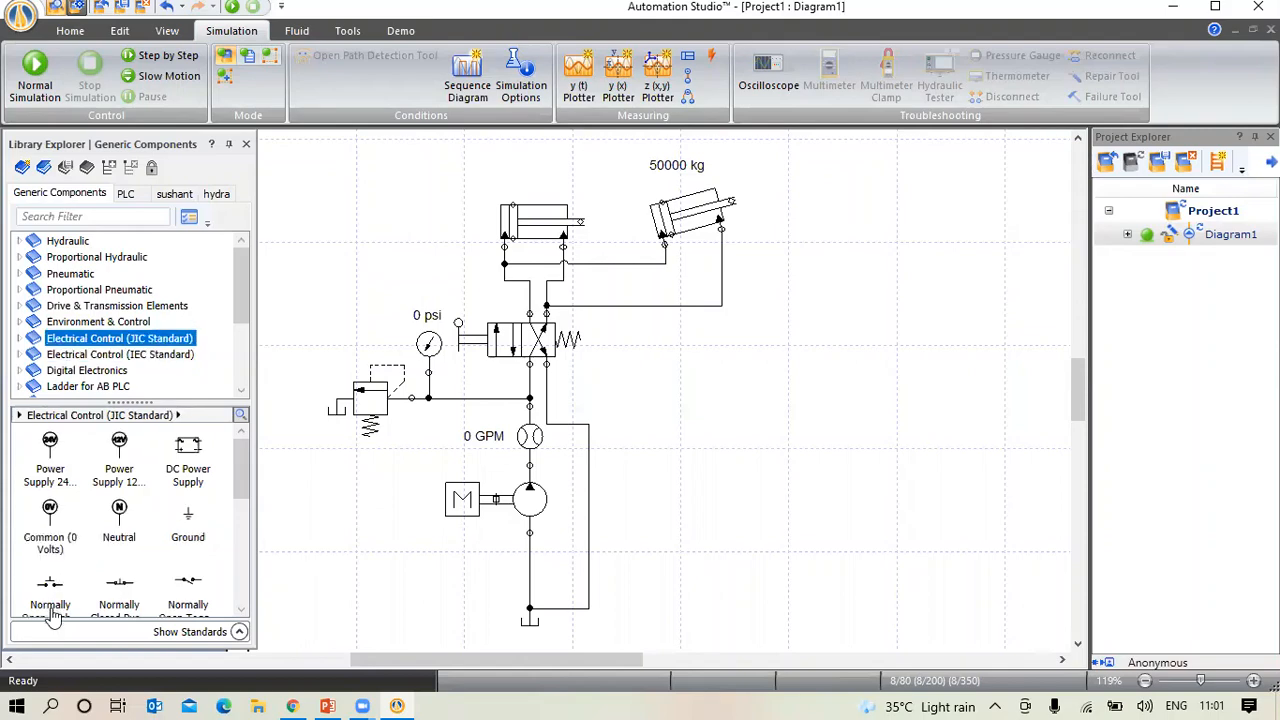
{"action": "scroll", "coordinate": [60, 610], "scroll_direction": "down", "scroll_amount": 1}
{"action": "scroll", "coordinate": [97, 553], "scroll_direction": "down", "scroll_amount": 2}
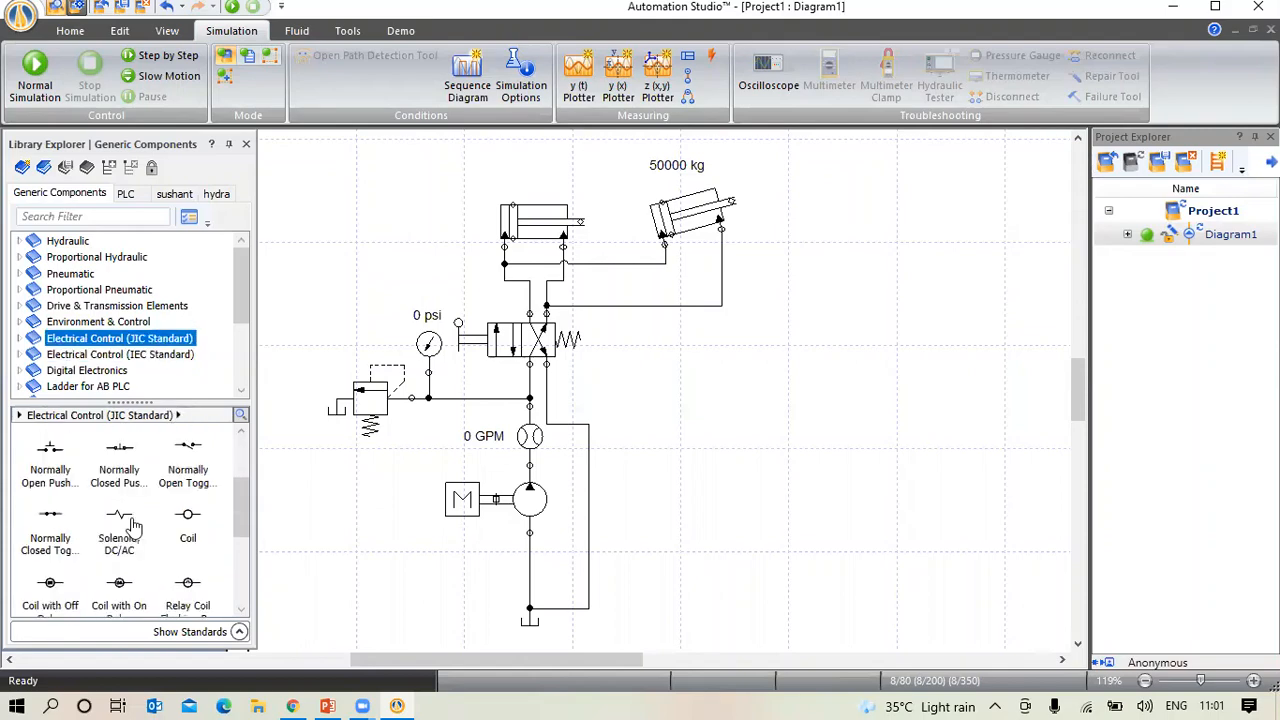
{"action": "scroll", "coordinate": [120, 545], "scroll_direction": "up", "scroll_amount": 2}
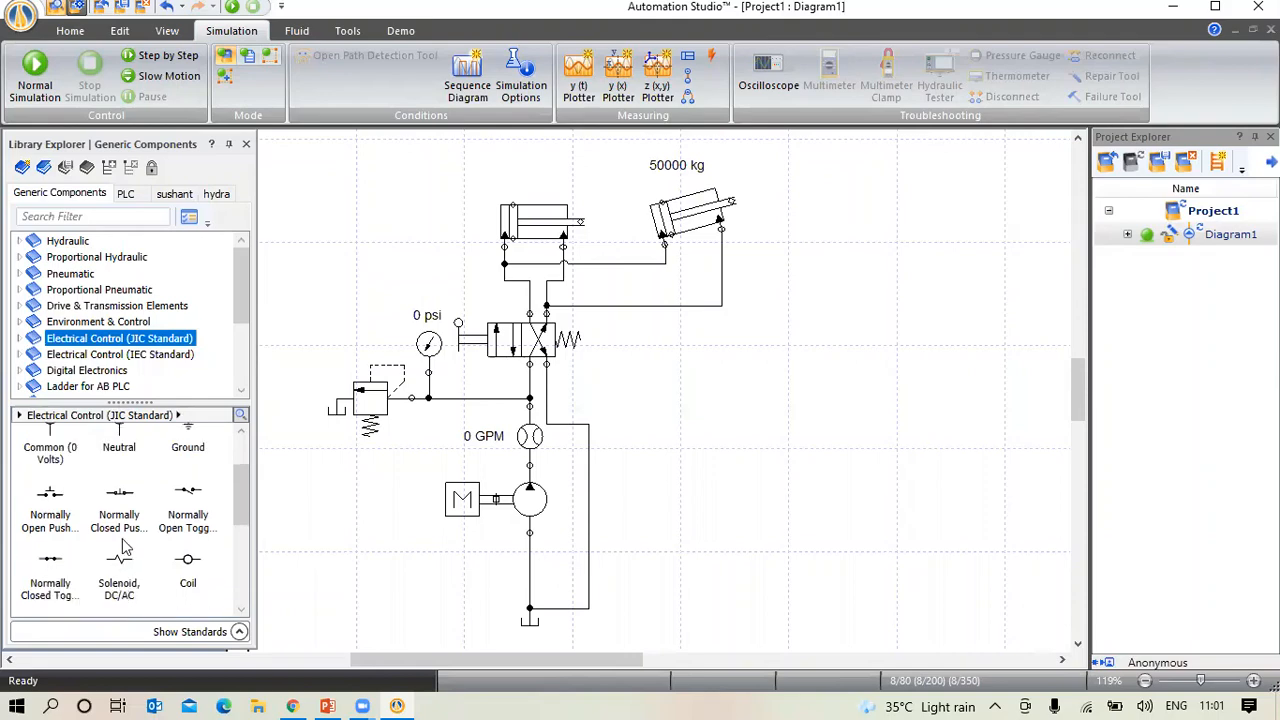
{"action": "scroll", "coordinate": [130, 480], "scroll_direction": "up", "scroll_amount": 1}
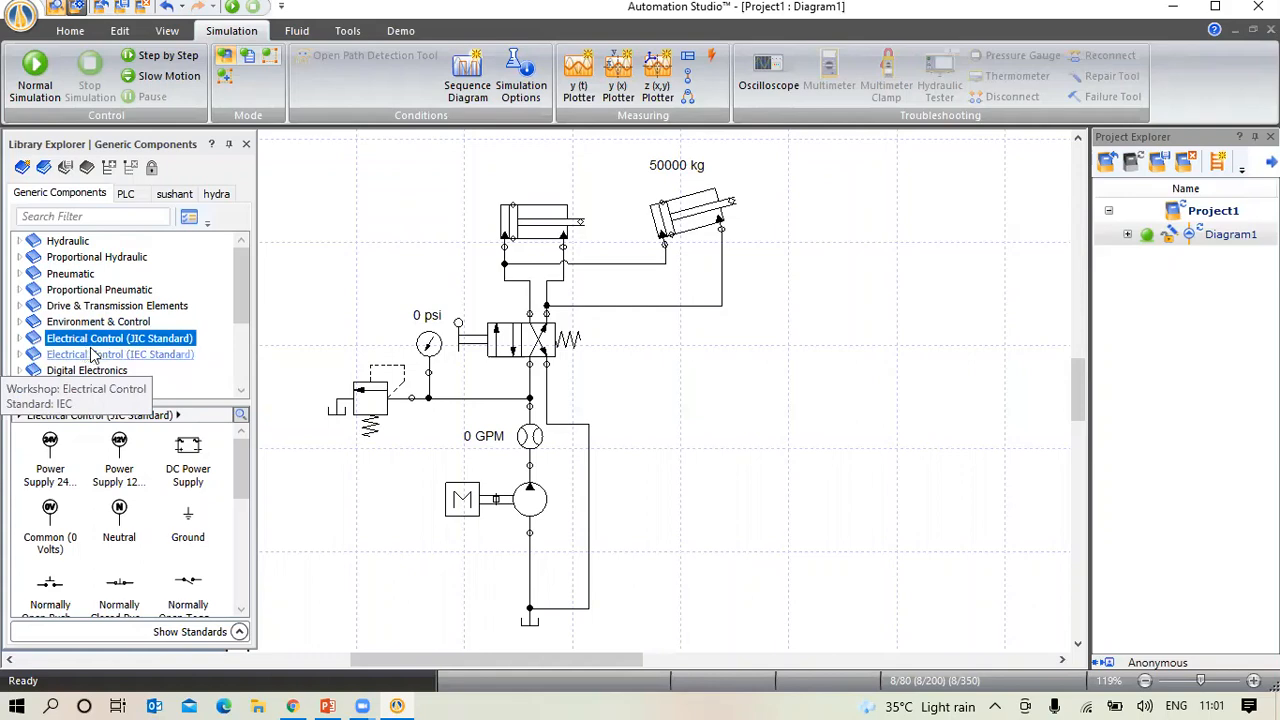
Place a JIC 24-volt power supply in the free area beside the hydraulic circuit and a 0-volt common level with it, farther out
{"action": "left_click", "coordinate": [46, 456]}
{"action": "left_click_drag", "start_coordinate": [46, 456], "coordinate": [695, 392]}
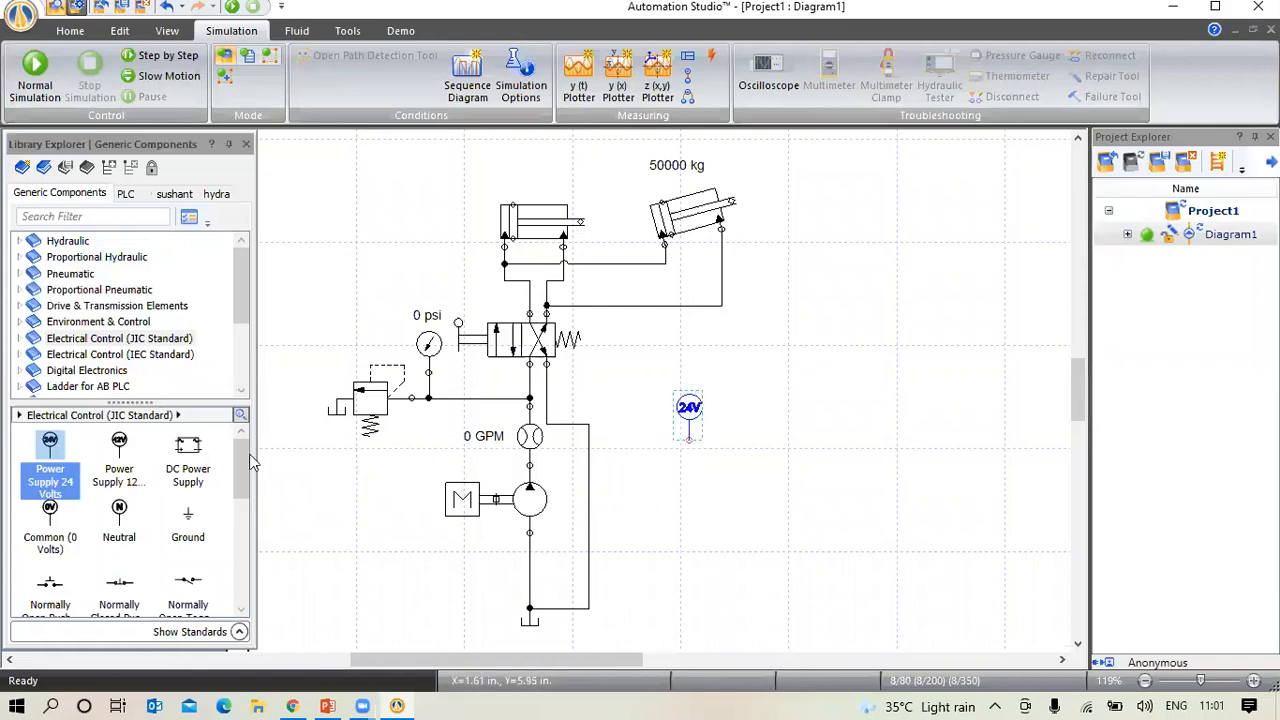
{"action": "left_click_drag", "start_coordinate": [50, 518], "coordinate": [1002, 401]}
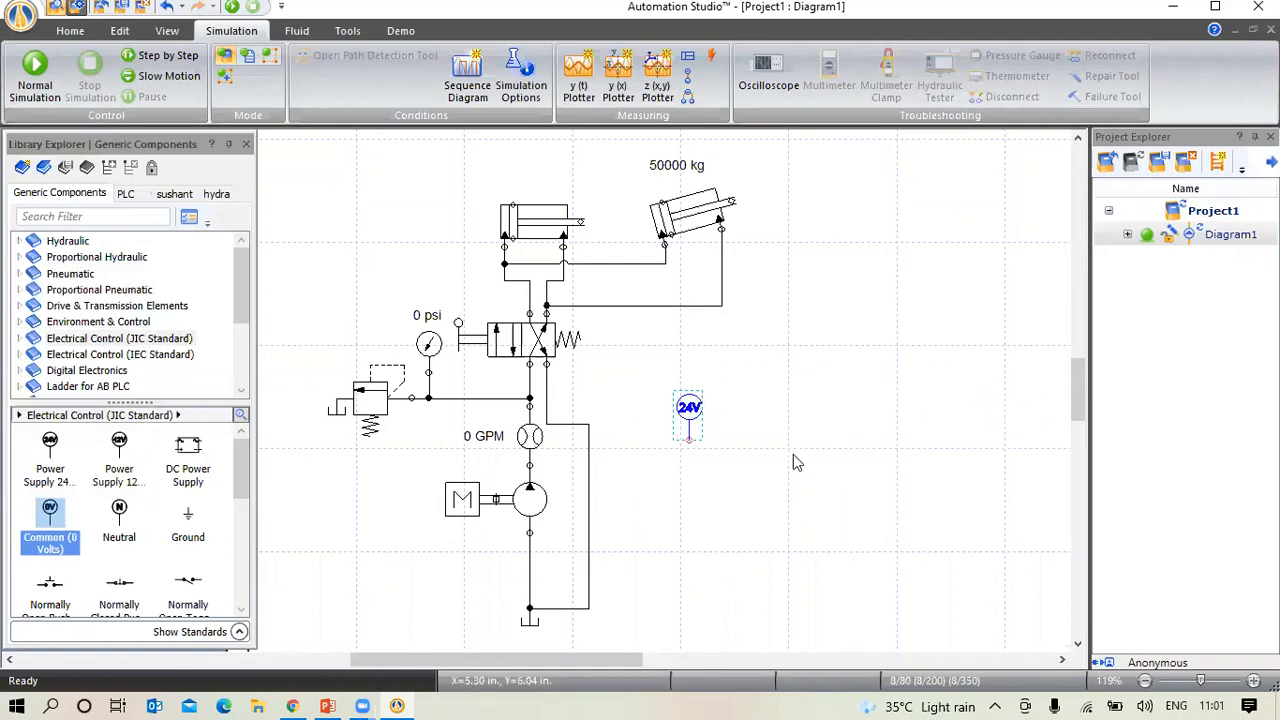
Add a normally open push-button beside the 24-volt supply and give it the alias Start/stop
{"action": "left_click", "coordinate": [48, 601]}
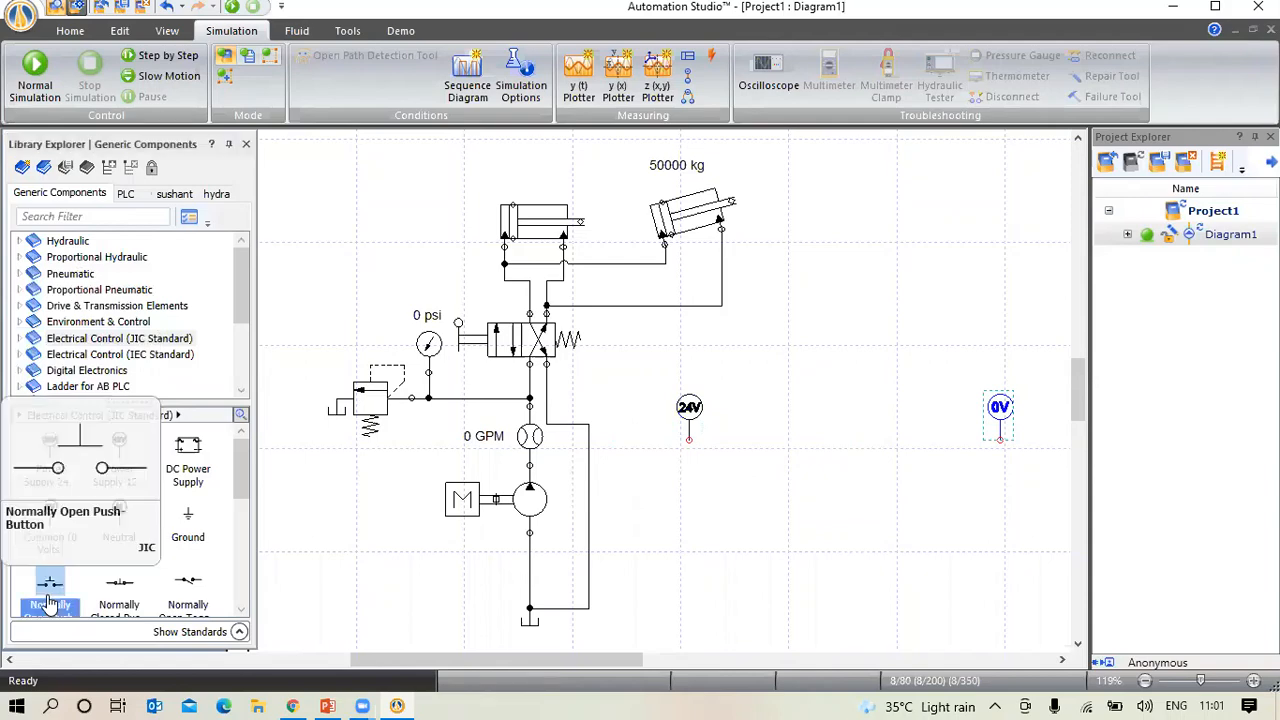
{"action": "left_click_drag", "start_coordinate": [48, 601], "coordinate": [753, 424]}
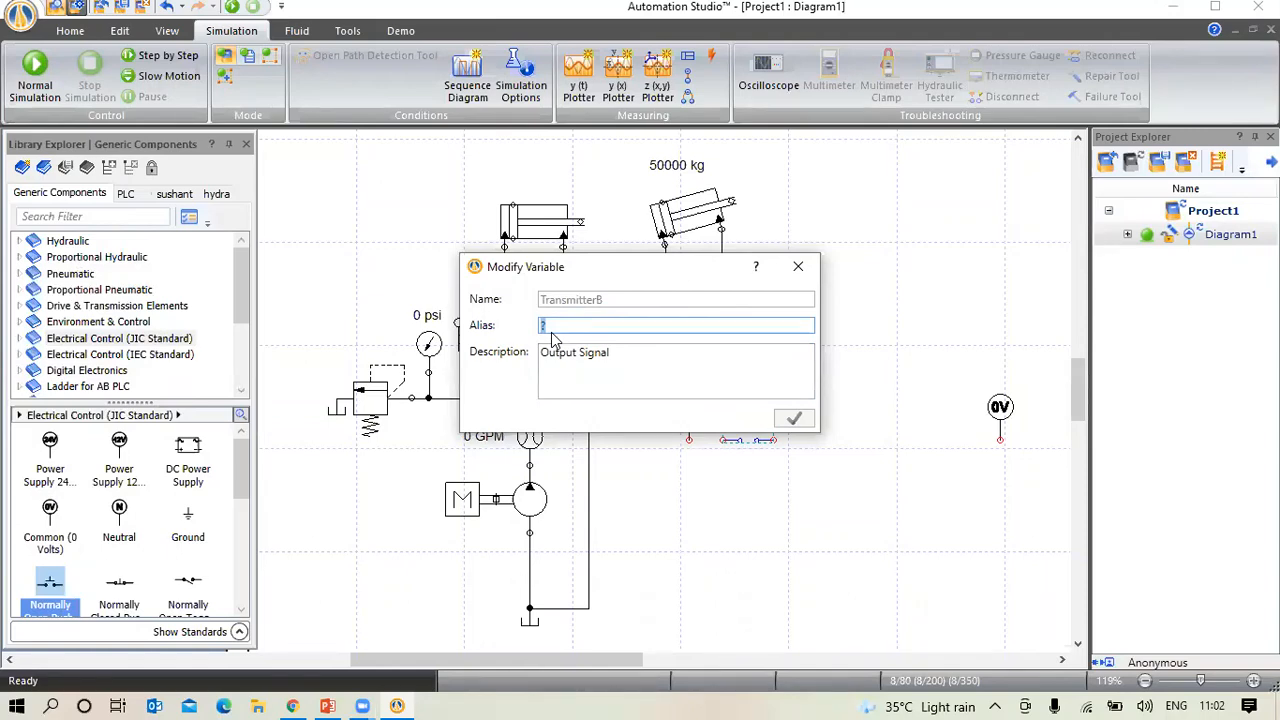
{"action": "type", "text": "Start/stop"}
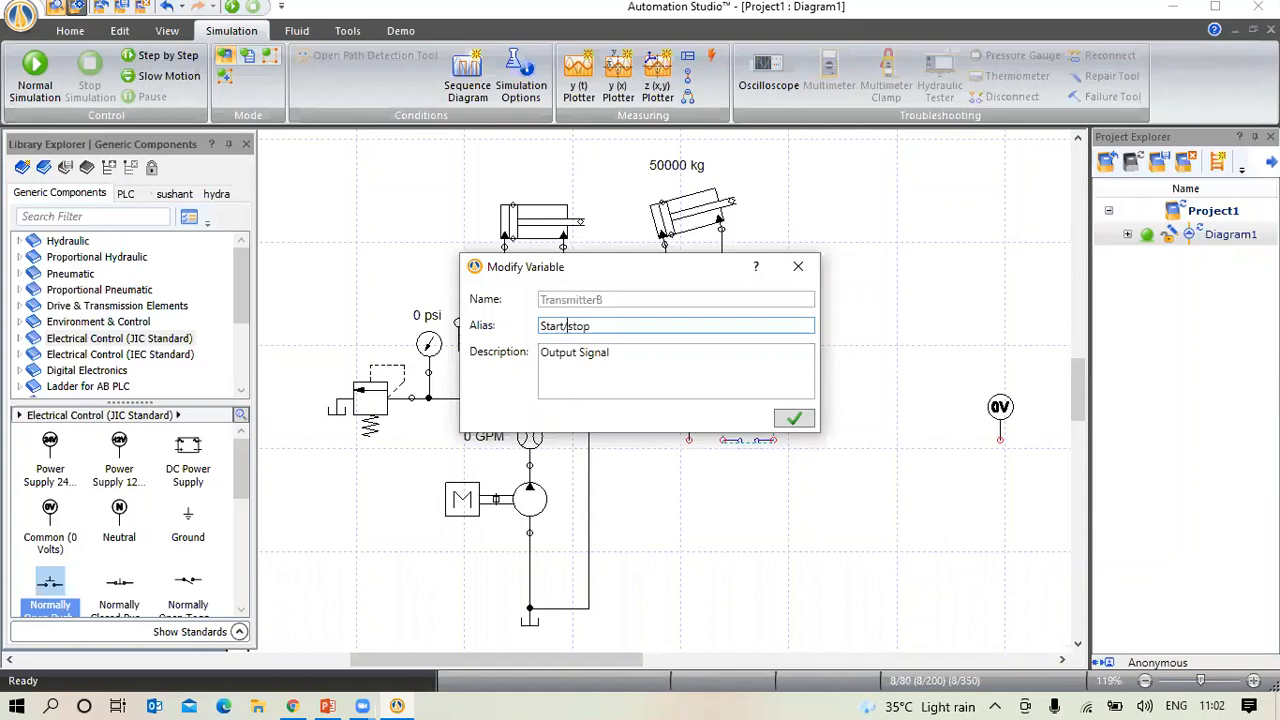
{"action": "key", "text": "Return"}
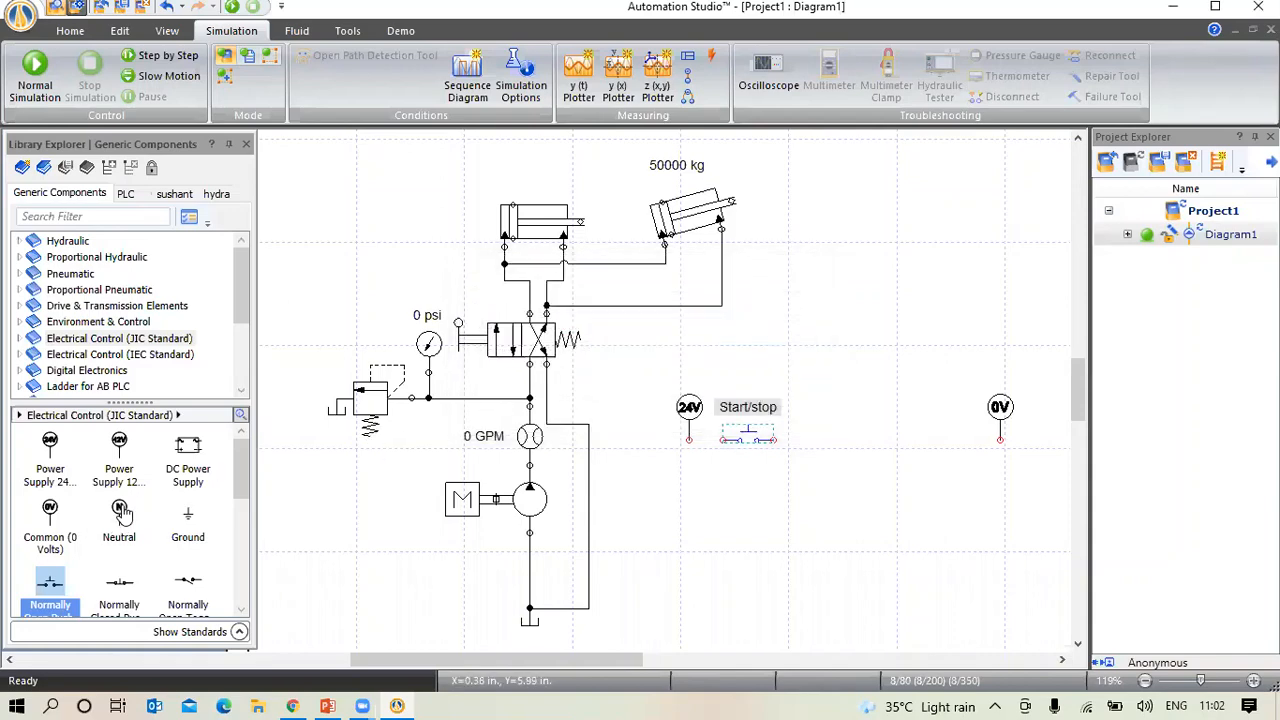
Add a coil between the Start/stop push-button and the 0-volt common, and give it the alias c1
{"action": "scroll", "coordinate": [134, 545], "scroll_direction": "down", "scroll_amount": 1}
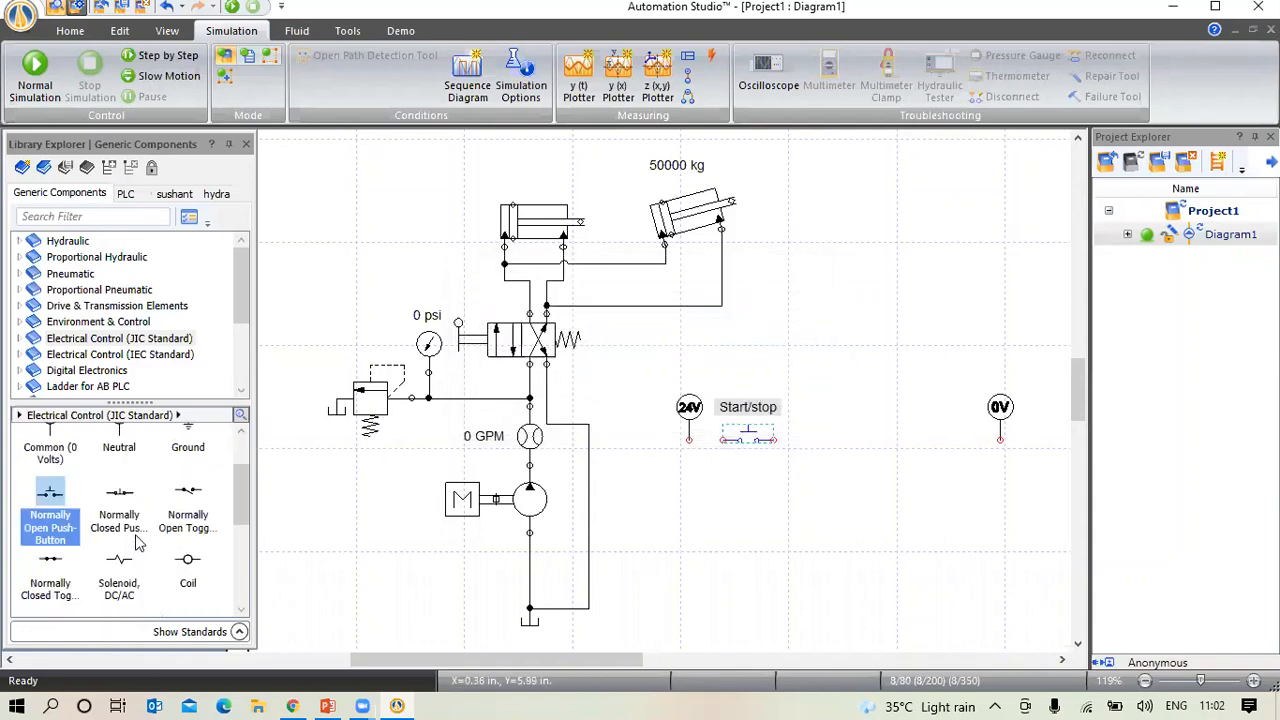
{"action": "left_click", "coordinate": [190, 570]}
{"action": "left_click_drag", "start_coordinate": [190, 572], "coordinate": [908, 436]}
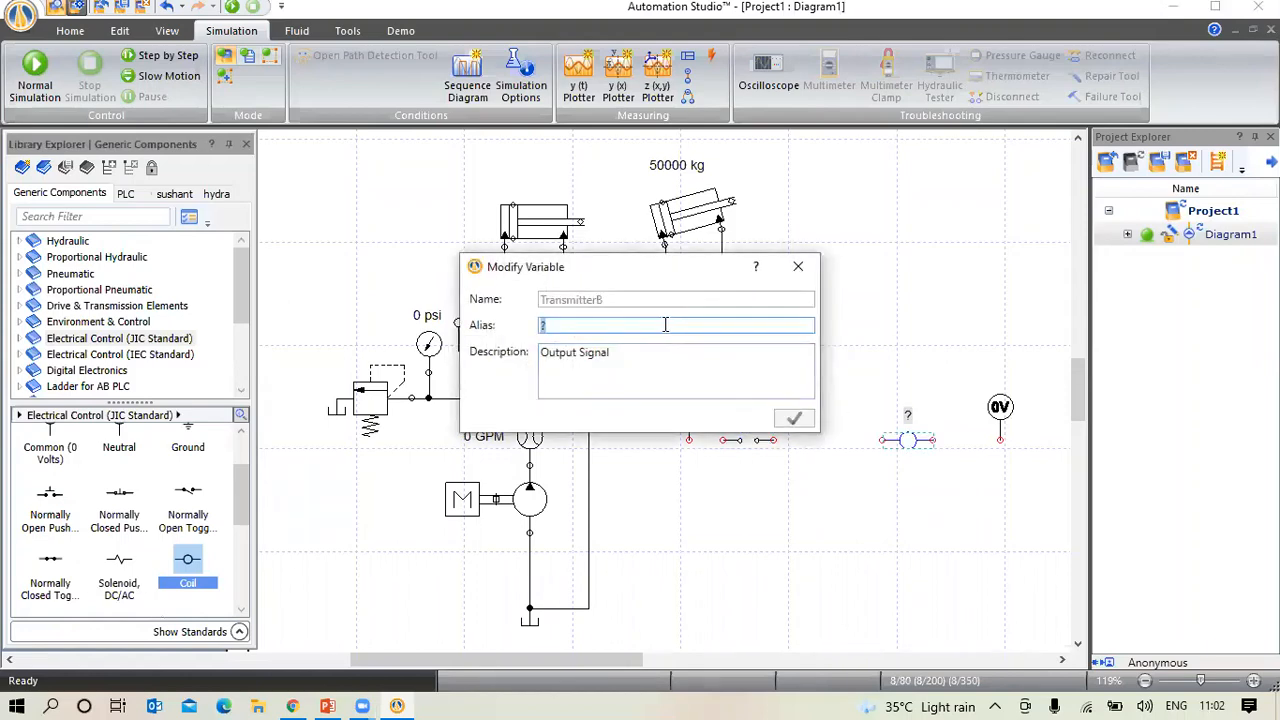
{"action": "type", "text": "c1"}
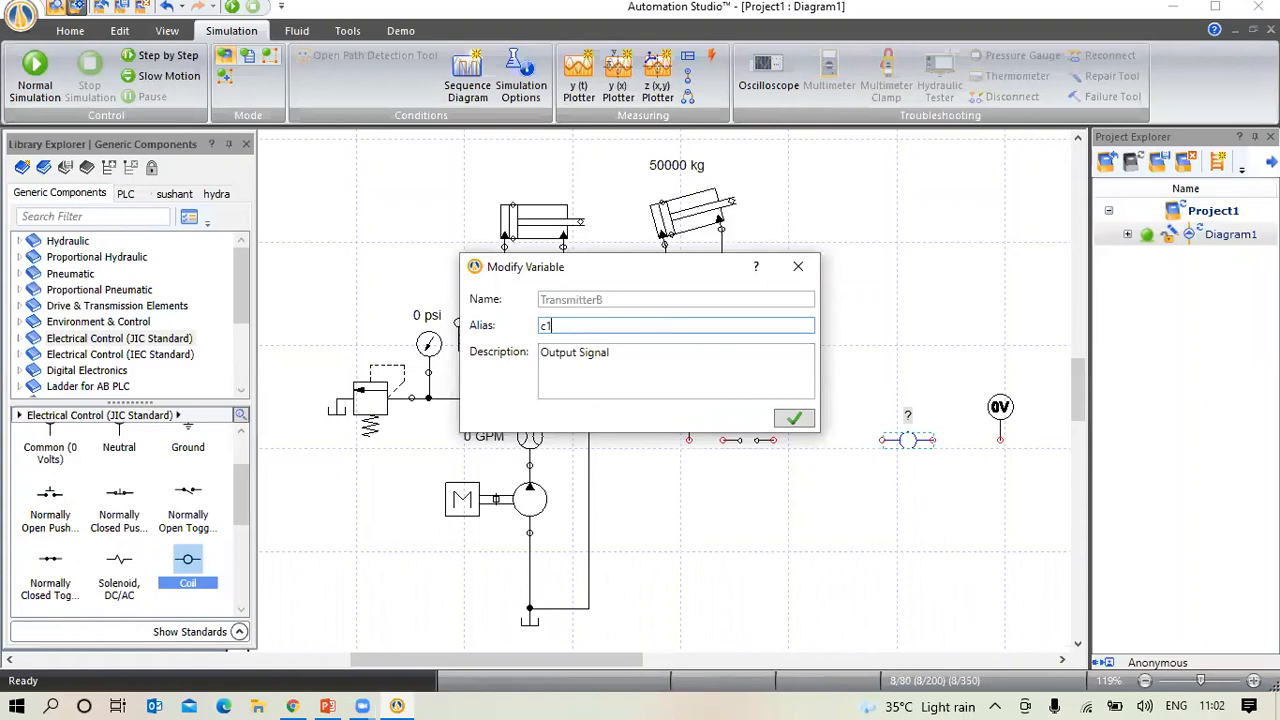
{"action": "key", "text": "Return"}
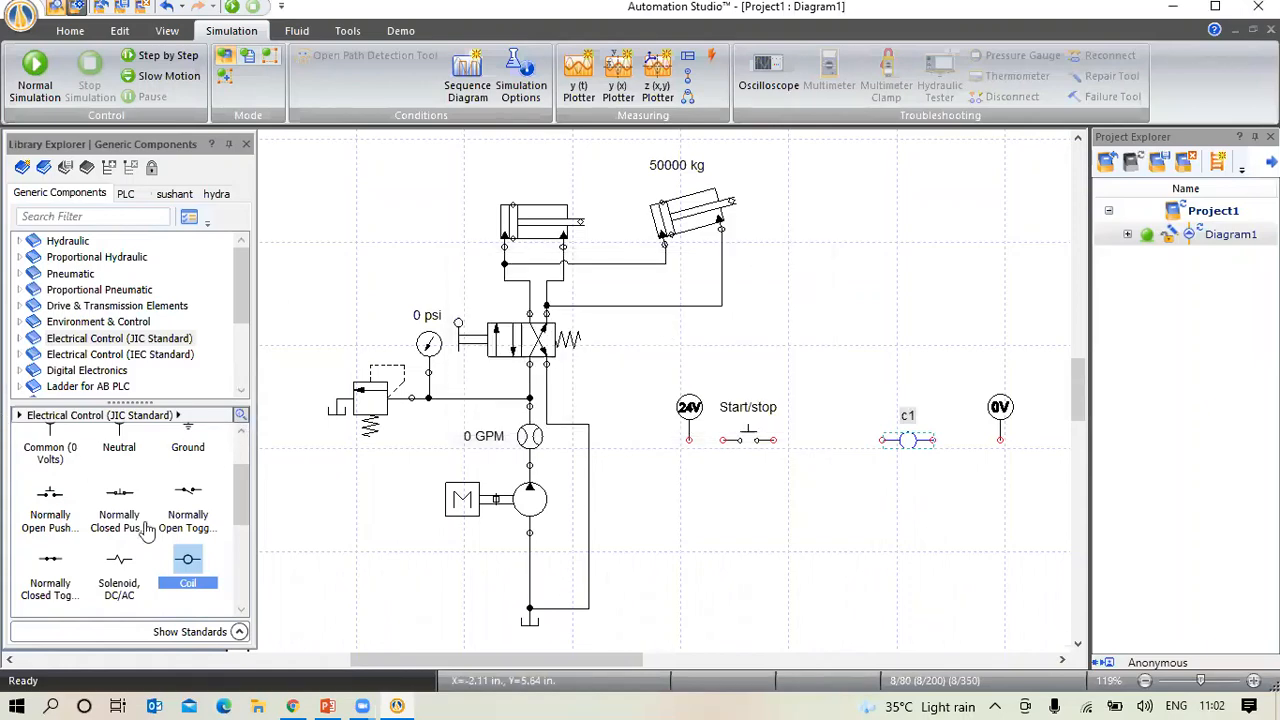
Place a normally open contact directly below the Start/stop push-button
{"action": "scroll", "coordinate": [145, 530], "scroll_direction": "down", "scroll_amount": 3}
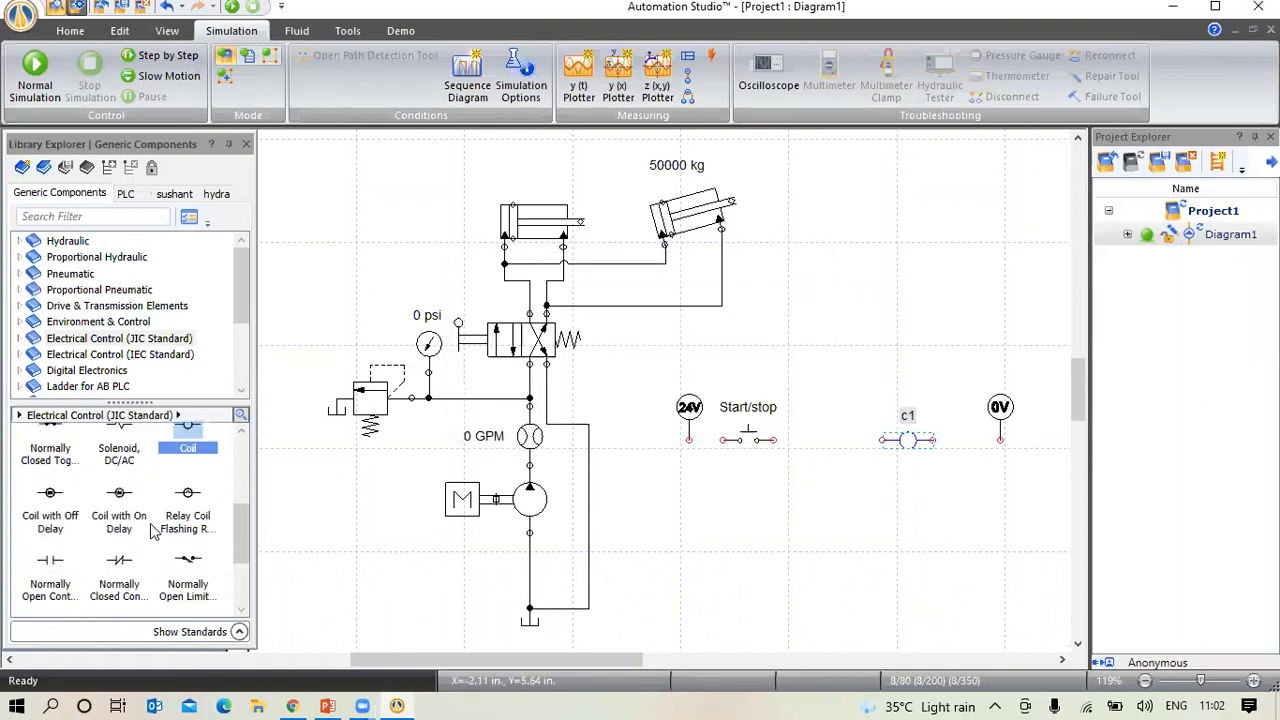
{"action": "left_click", "coordinate": [45, 573]}
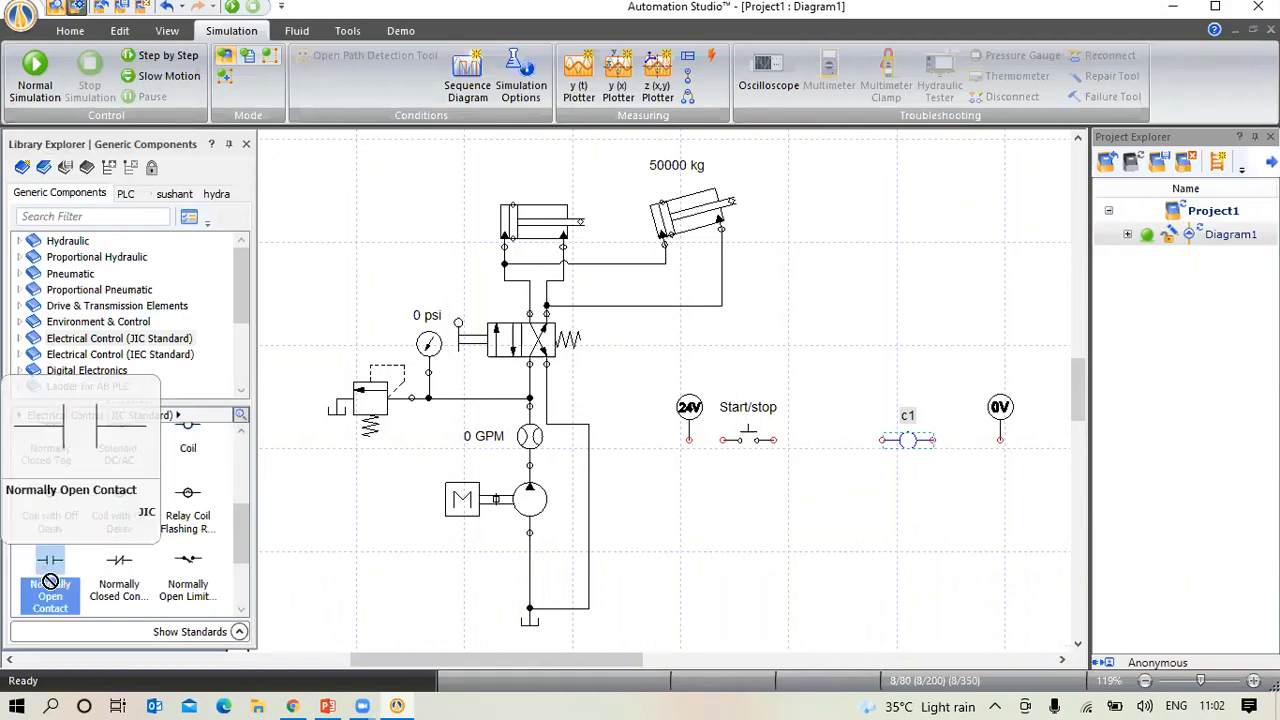
{"action": "left_click_drag", "start_coordinate": [406, 555], "coordinate": [753, 495]}
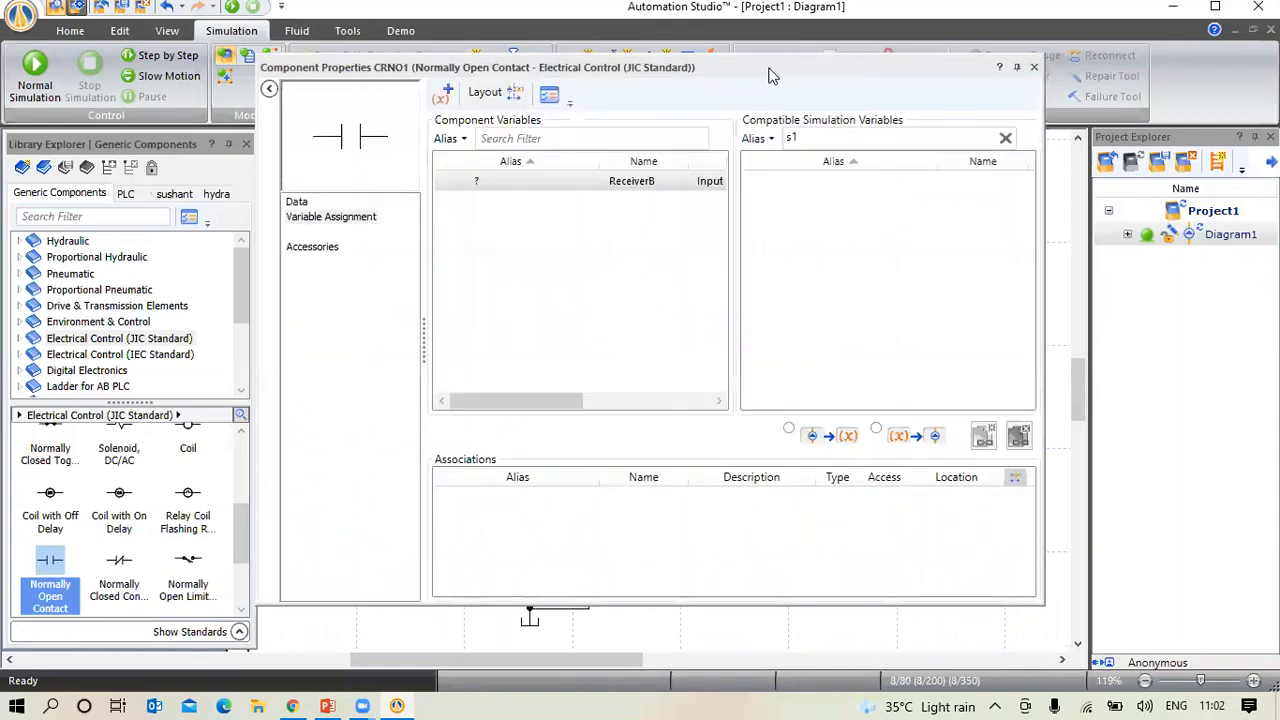
Filter the compatible simulation variables by c1 and assign the coil's variable c1 to the normally open contact
{"action": "left_click_drag", "start_coordinate": [757, 69], "coordinate": [584, 84]}
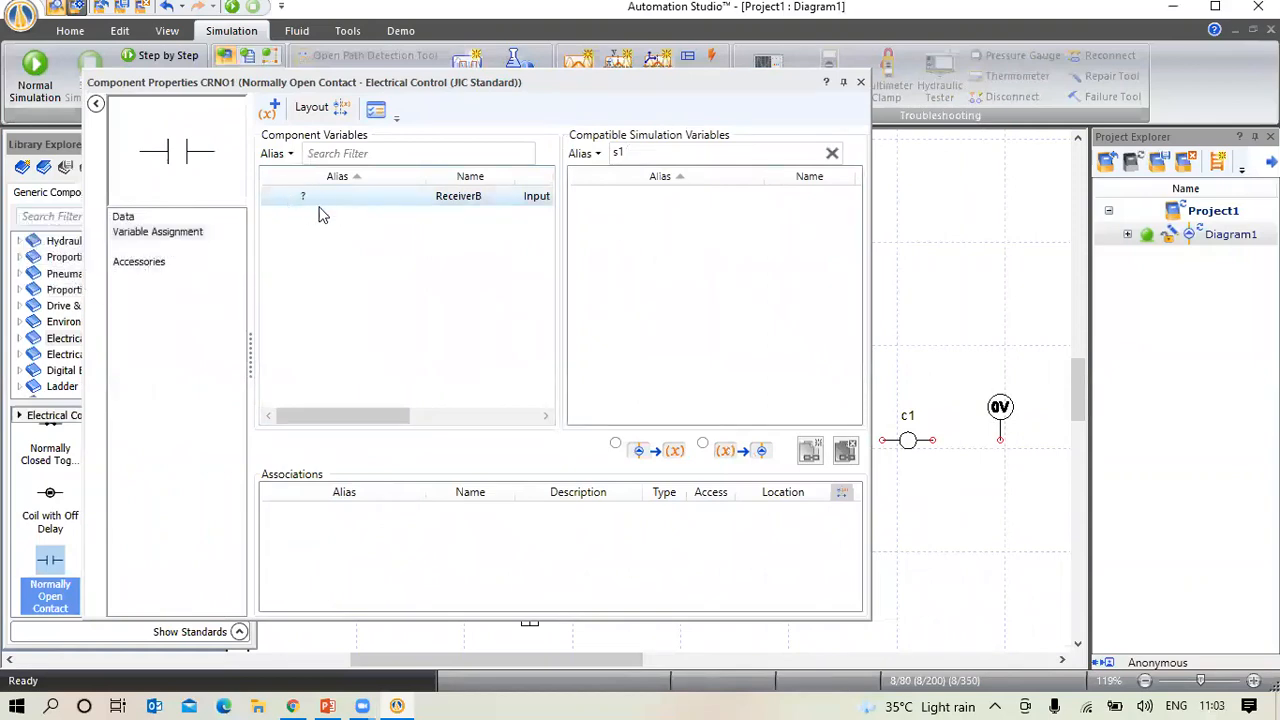
{"action": "left_click_drag", "start_coordinate": [617, 91], "coordinate": [447, 82]}
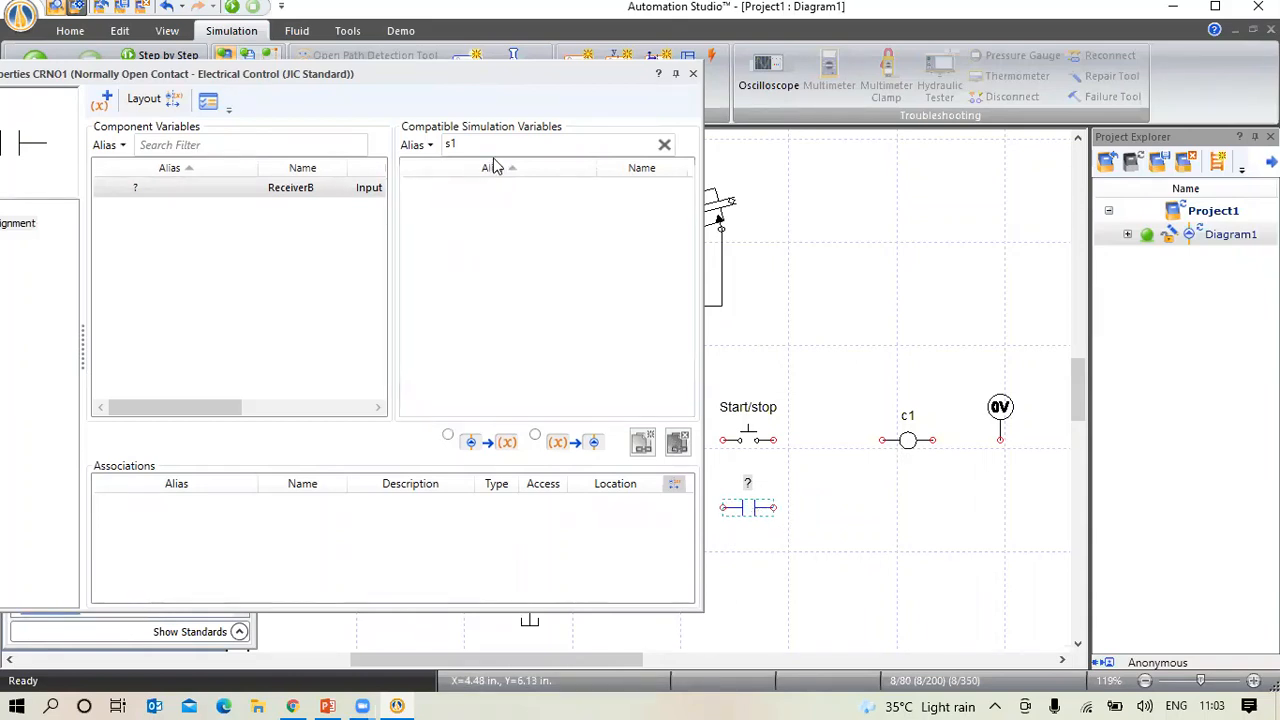
{"action": "left_click", "coordinate": [663, 147]}
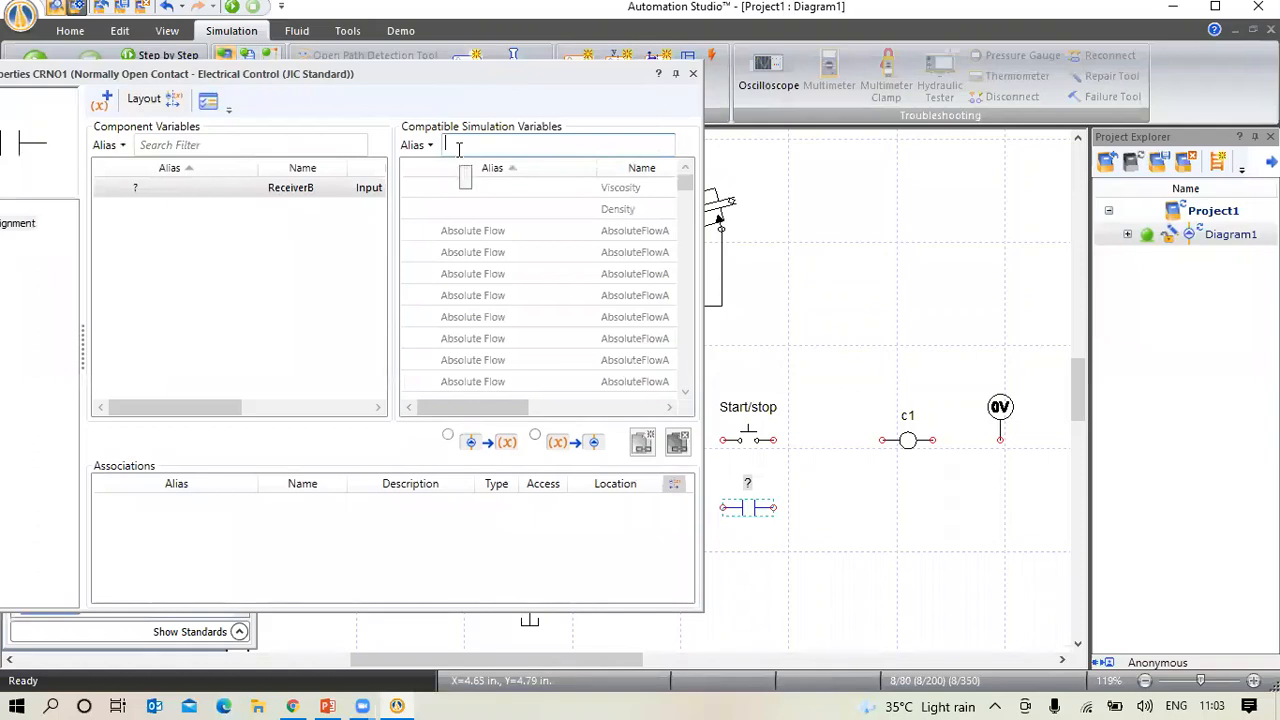
{"action": "type", "text": "c1"}
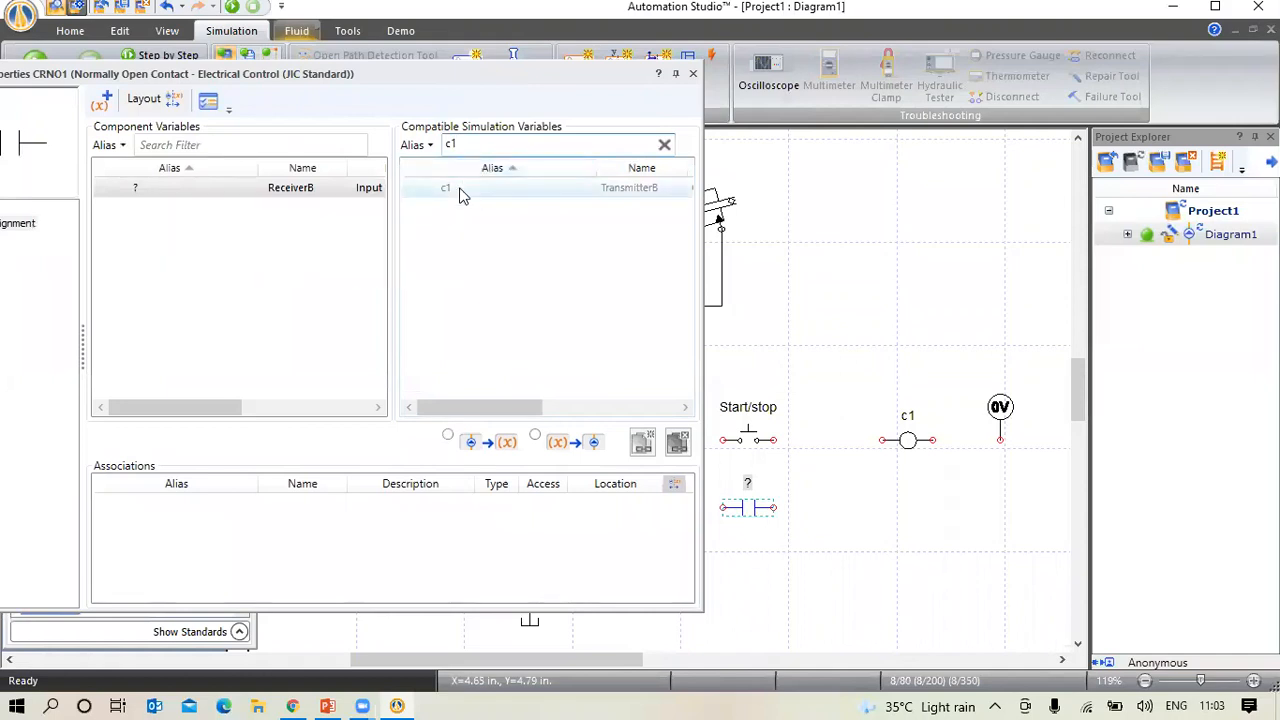
{"action": "mouse_move", "coordinate": [452, 190]}
{"action": "double_click", "coordinate": [443, 192]}
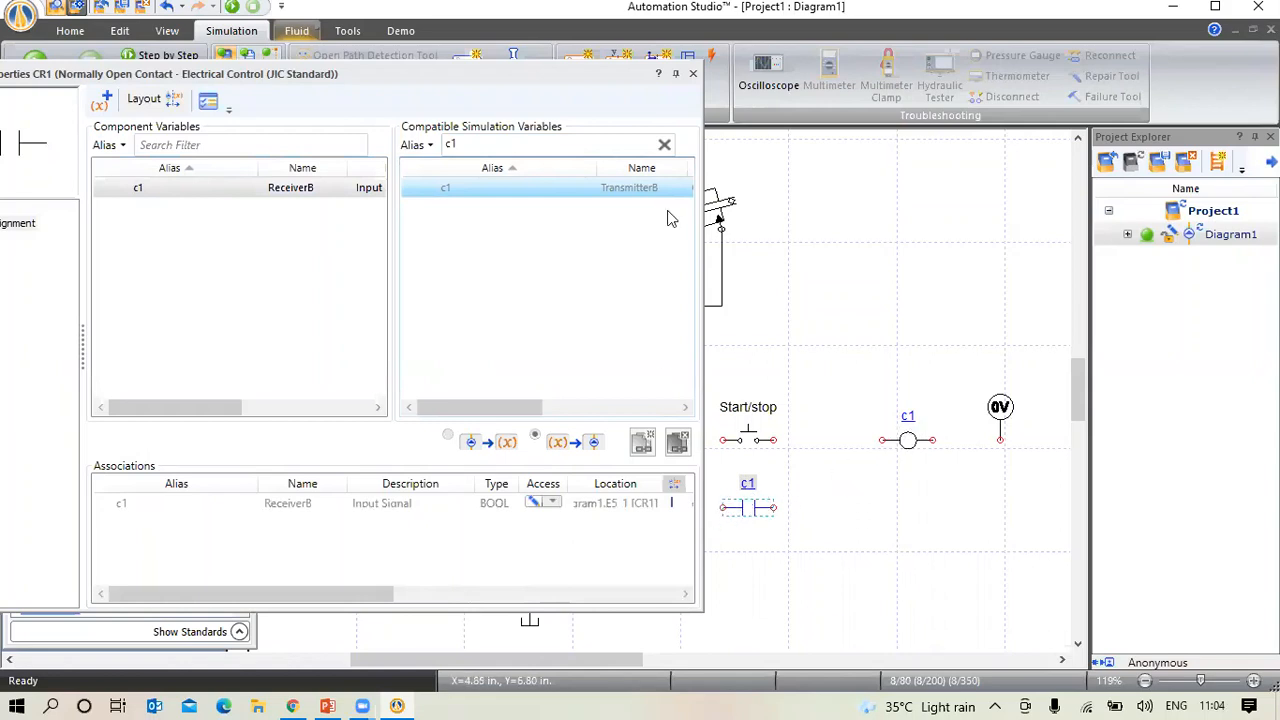
Place a DC/AC solenoid directly below coil c1 and give it the alias S1
{"action": "left_click", "coordinate": [694, 75]}
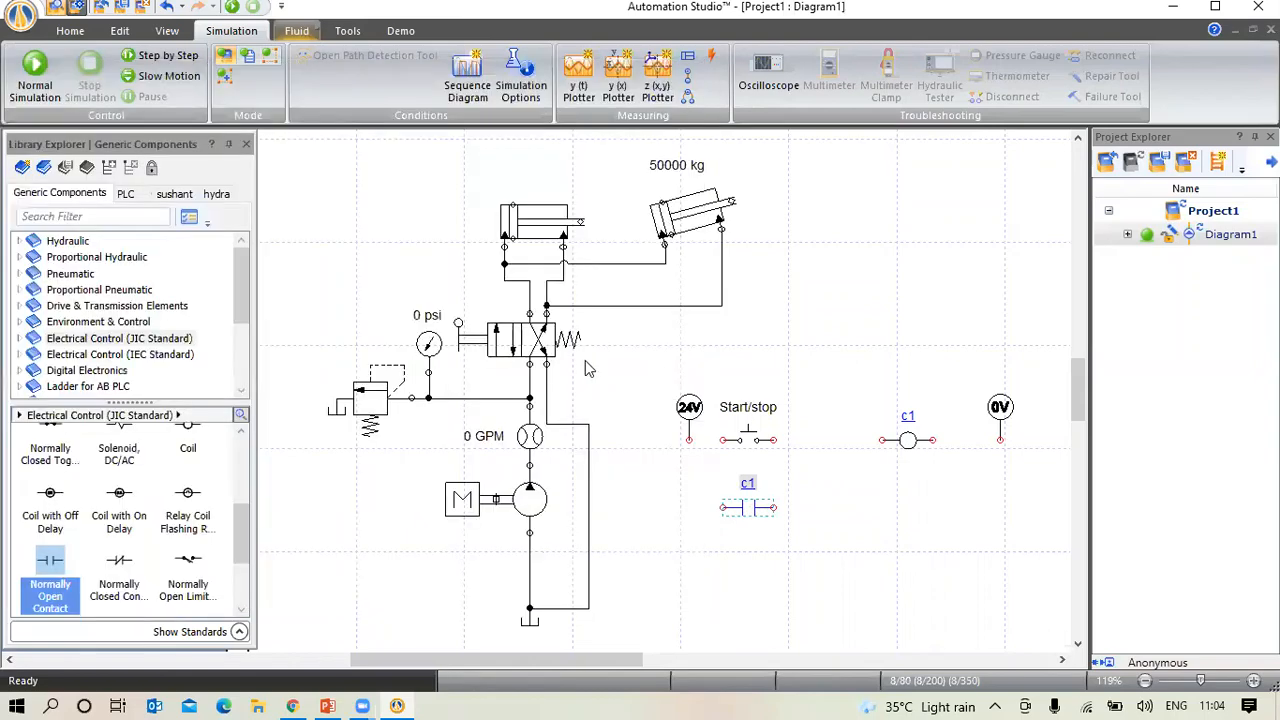
{"action": "scroll", "coordinate": [143, 492], "scroll_direction": "up", "scroll_amount": 1}
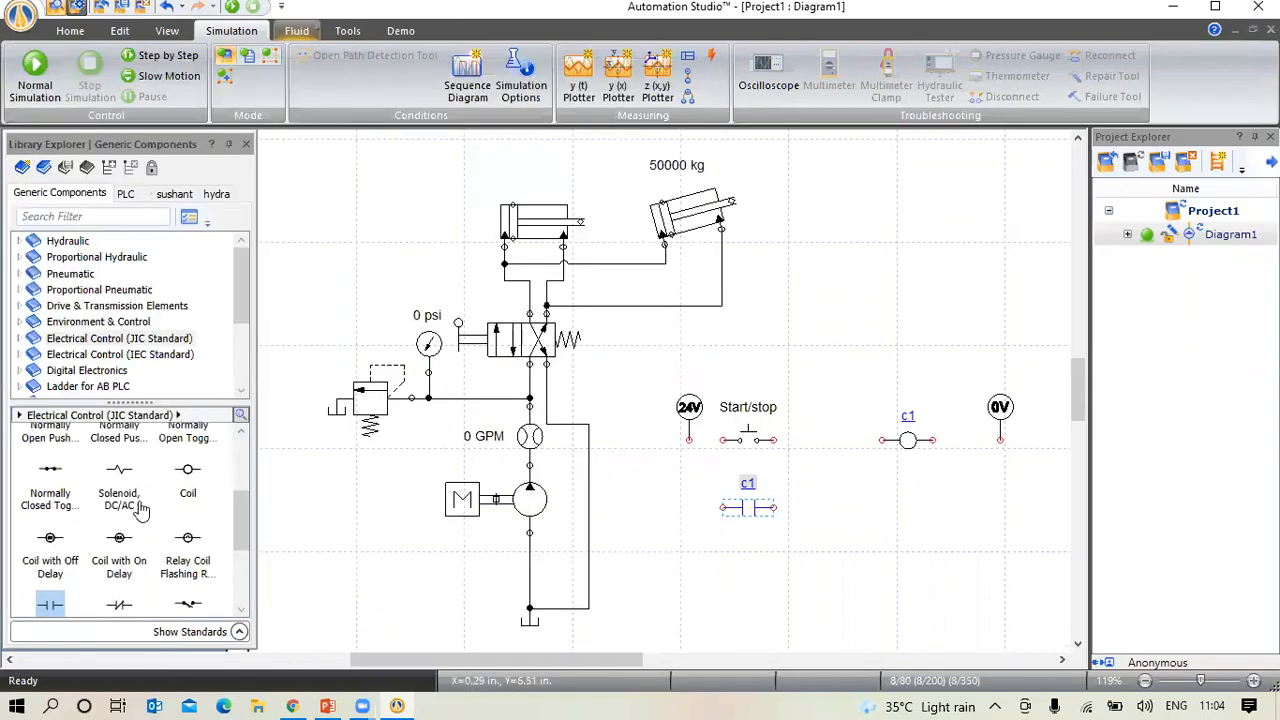
{"action": "left_click", "coordinate": [120, 485]}
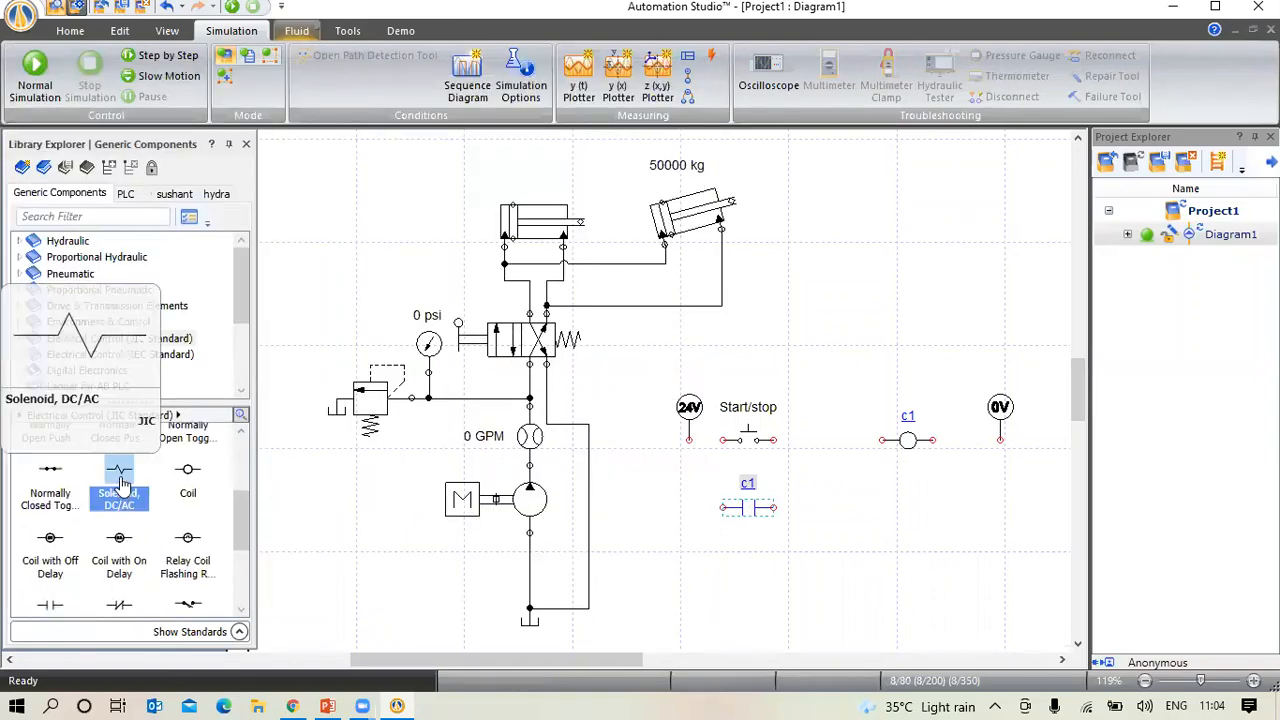
{"action": "left_click_drag", "start_coordinate": [122, 486], "coordinate": [908, 508]}
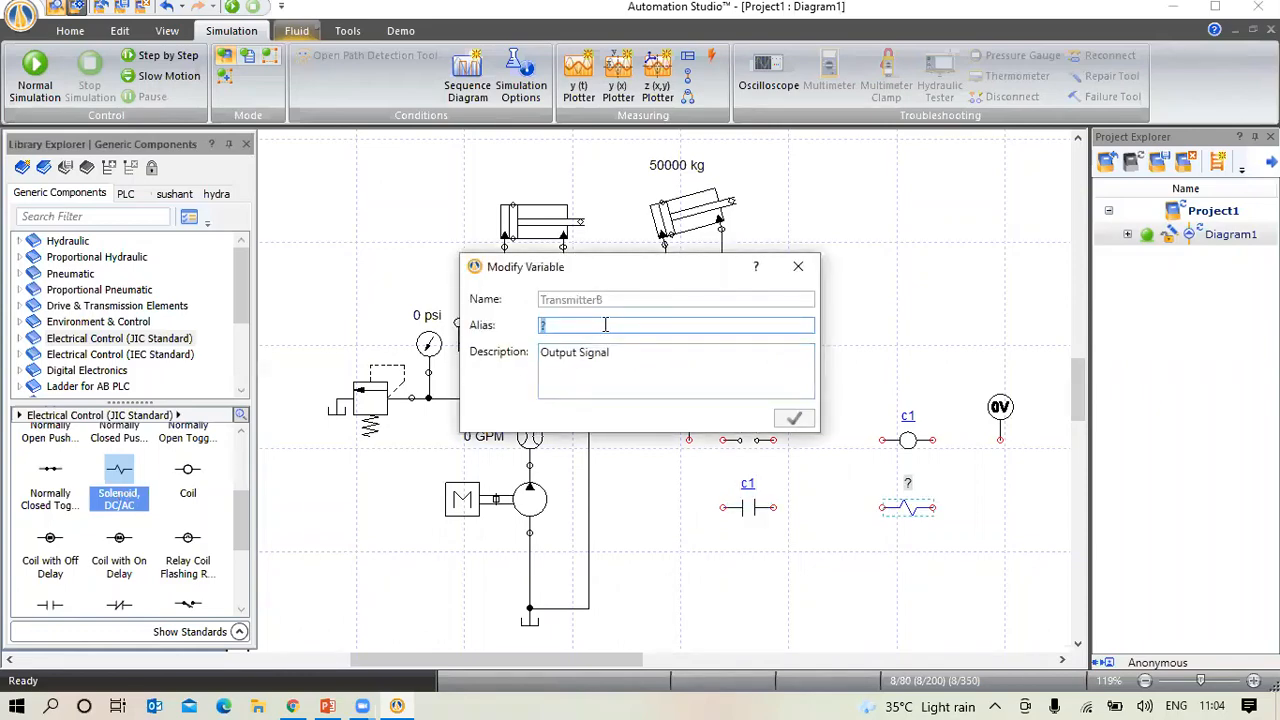
{"action": "type", "text": "S1"}
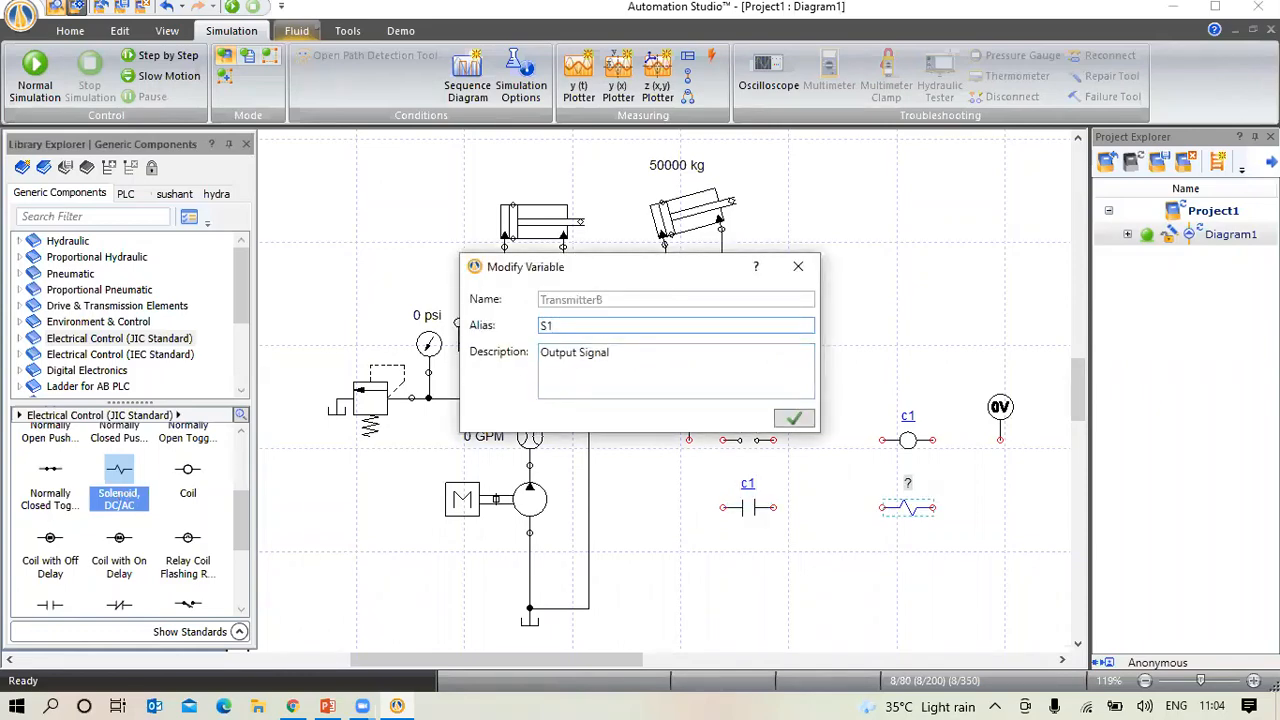
{"action": "key", "text": "Return"}
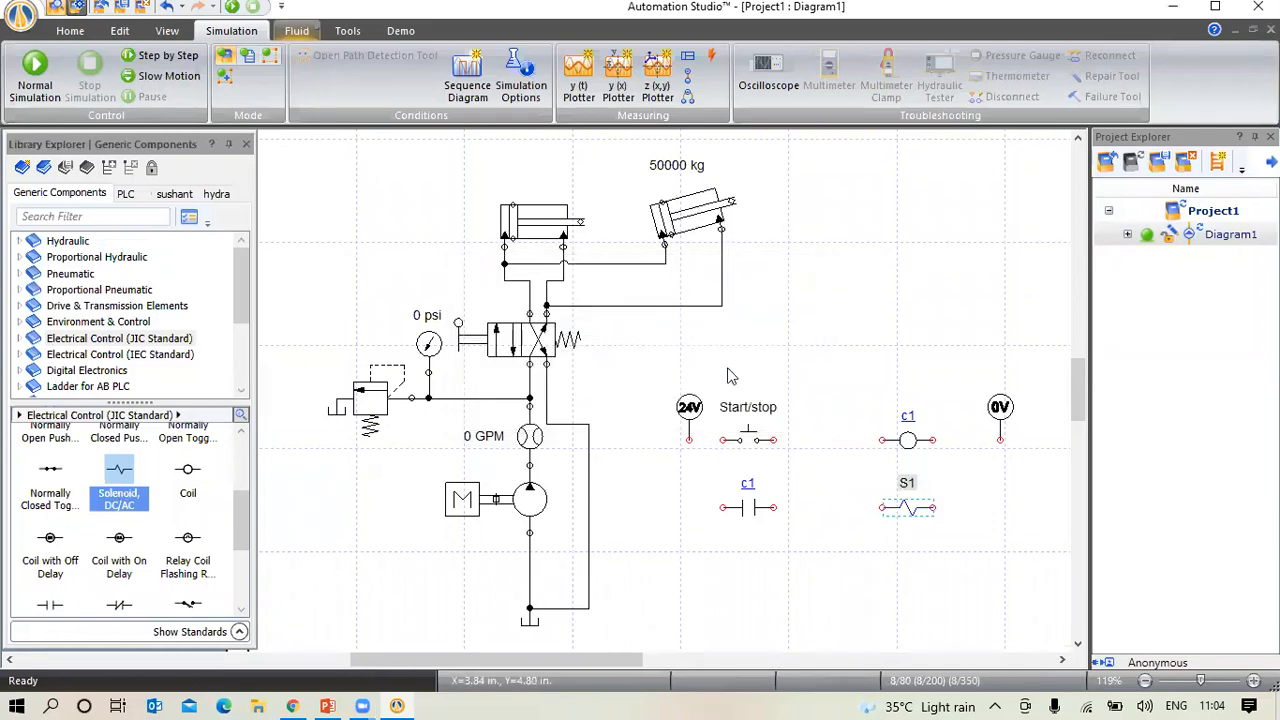
Wire the first rung from the 24-volt supply through the Start/stop push-button and coil c1 to the 0-volt common
{"action": "left_click", "coordinate": [822, 500]}
{"action": "left_click", "coordinate": [689, 440]}
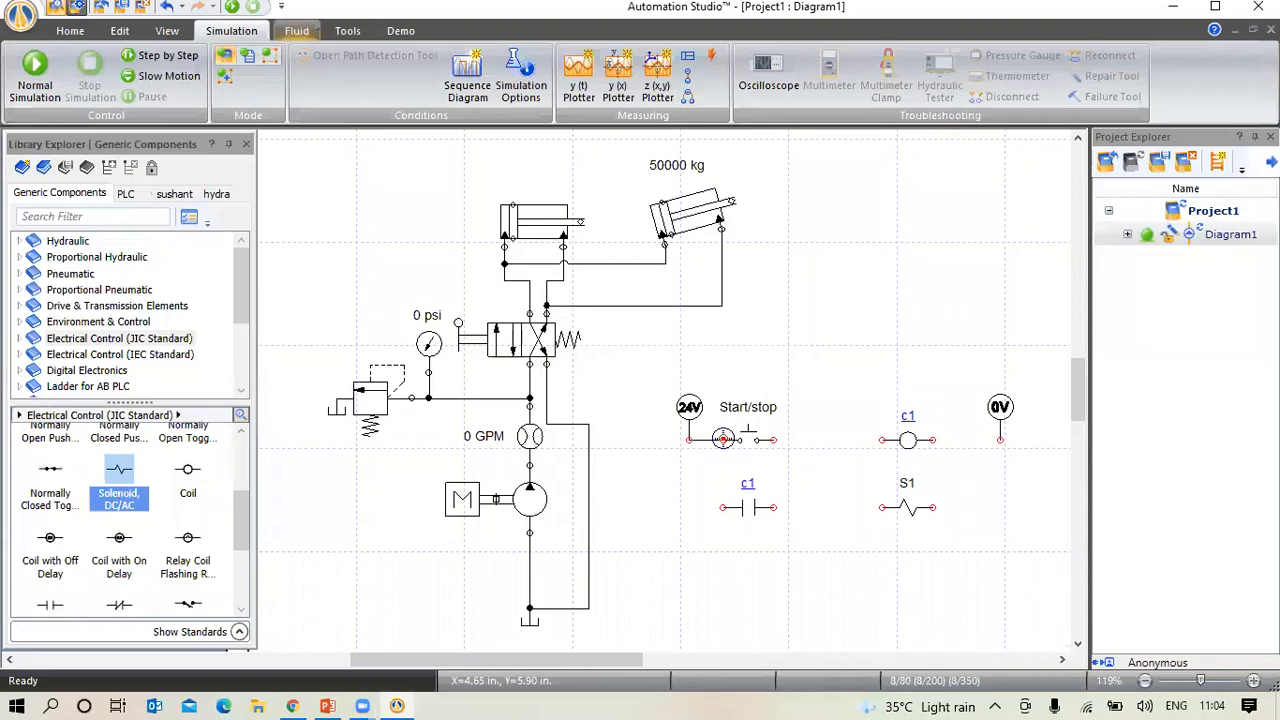
{"action": "left_click", "coordinate": [723, 438]}
{"action": "left_click", "coordinate": [773, 440]}
{"action": "left_click", "coordinate": [882, 440]}
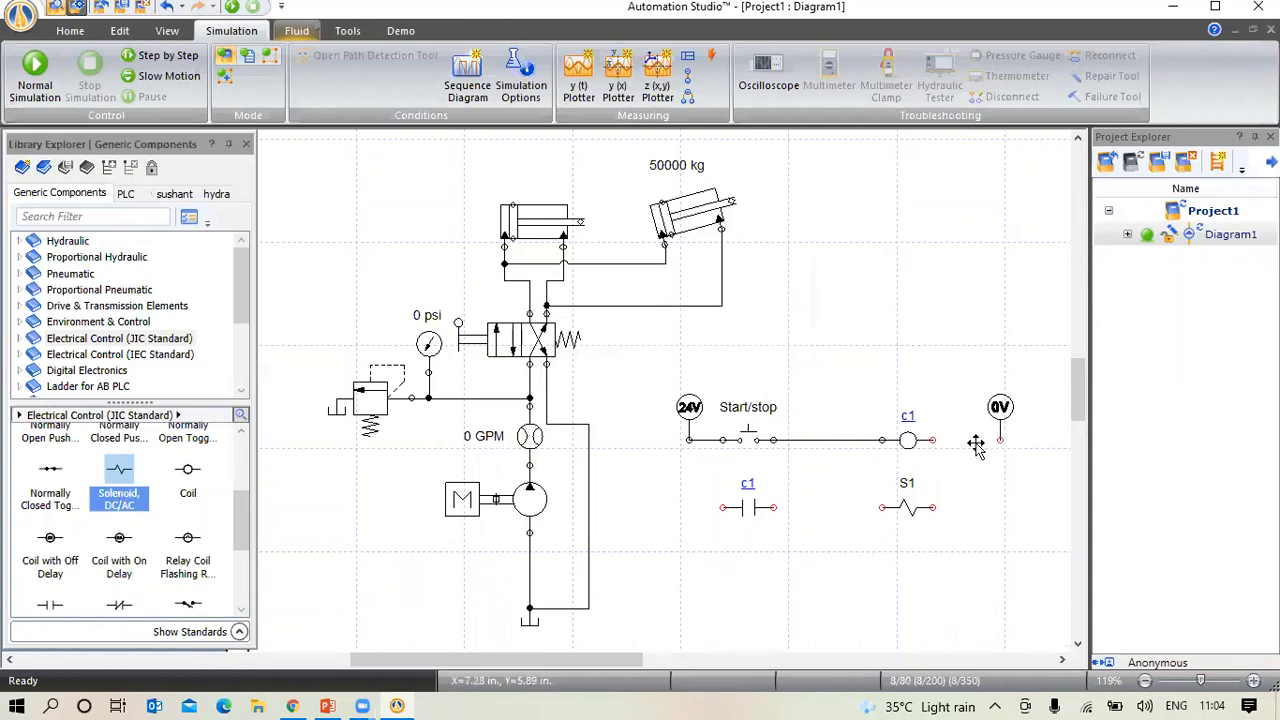
{"action": "left_click", "coordinate": [932, 440]}
{"action": "left_click", "coordinate": [997, 438]}
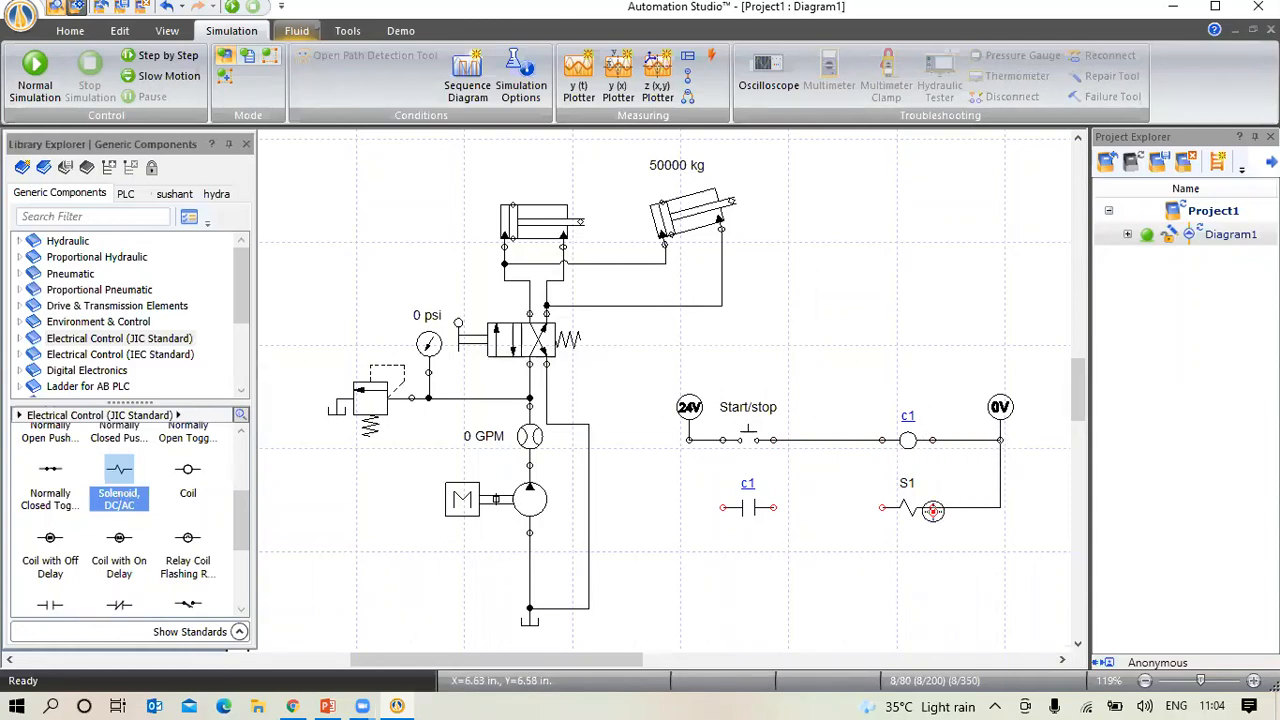
Wire the second rung from the 0-volt common through solenoid S1 and contact c1 back to the 24-volt supply
{"action": "left_click", "coordinate": [932, 510]}
{"action": "left_click", "coordinate": [881, 507]}
{"action": "left_click", "coordinate": [773, 507]}
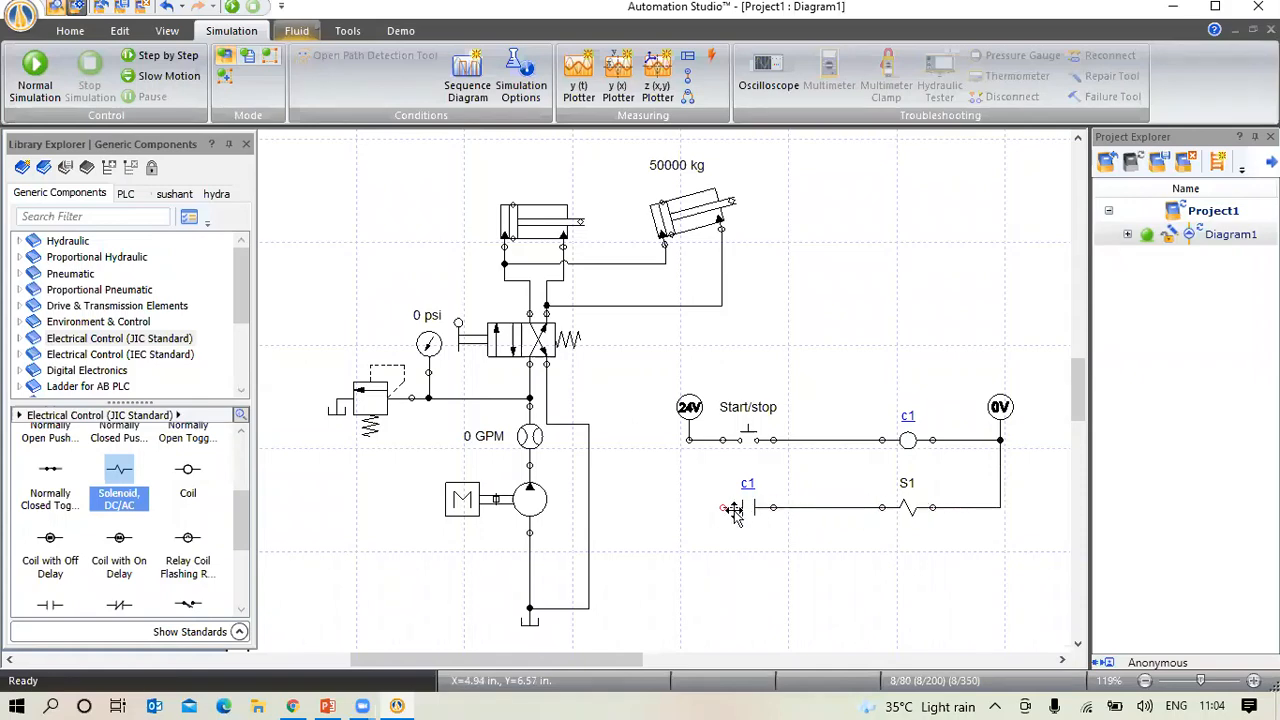
{"action": "left_click", "coordinate": [723, 506]}
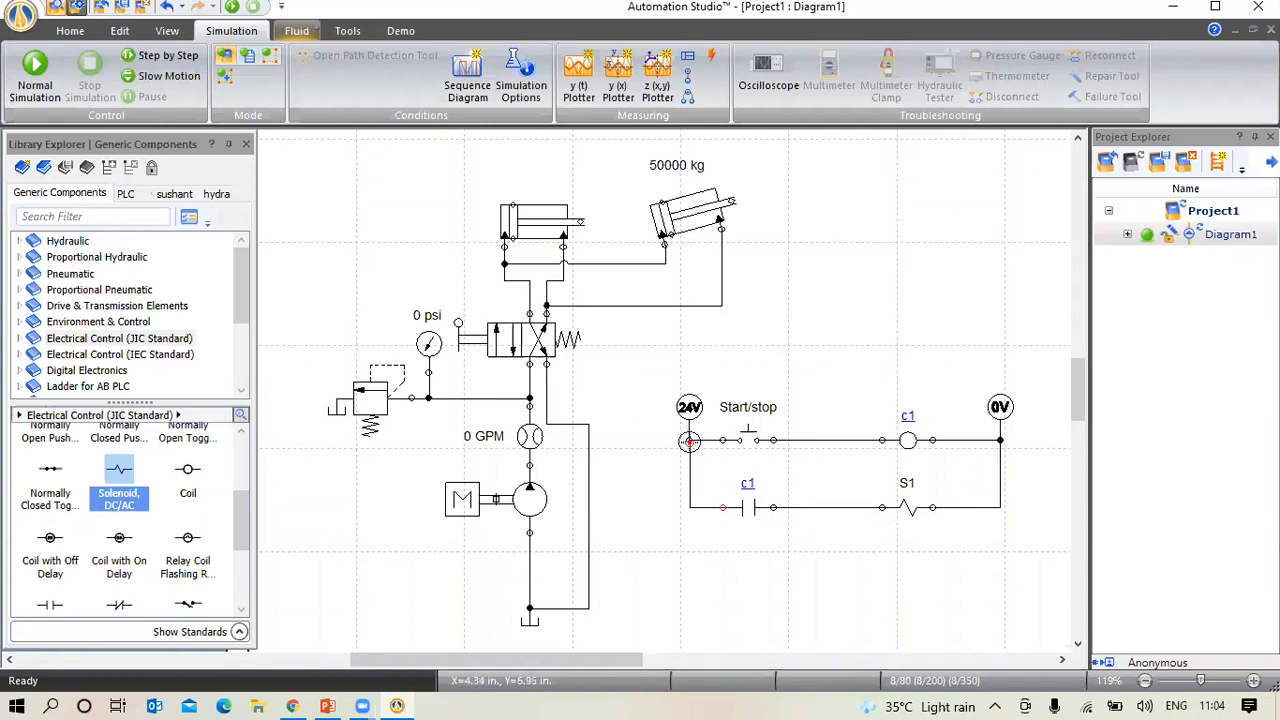
{"action": "left_click", "coordinate": [689, 440]}
{"action": "left_click", "coordinate": [689, 440]}
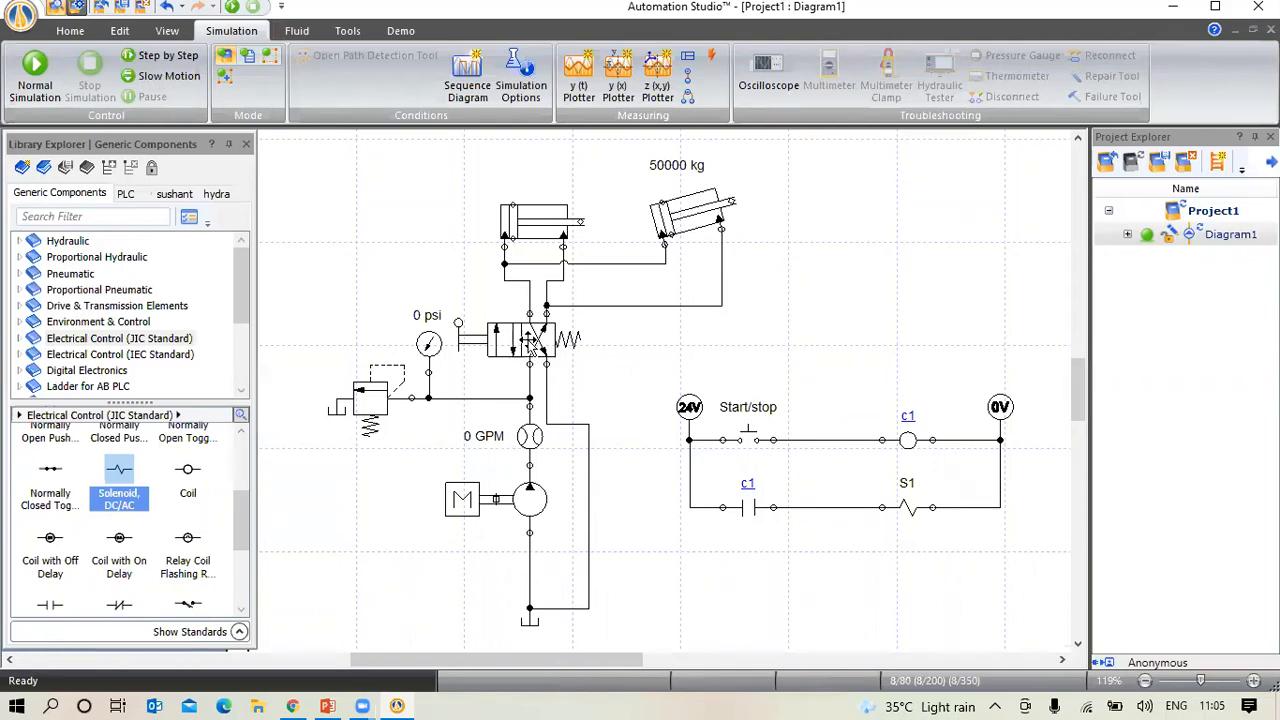
Replace the directional valve's lever command with a DC/AC solenoid aligned to the valve body's lower edge, and apply the change
{"action": "double_click", "coordinate": [530, 342]}
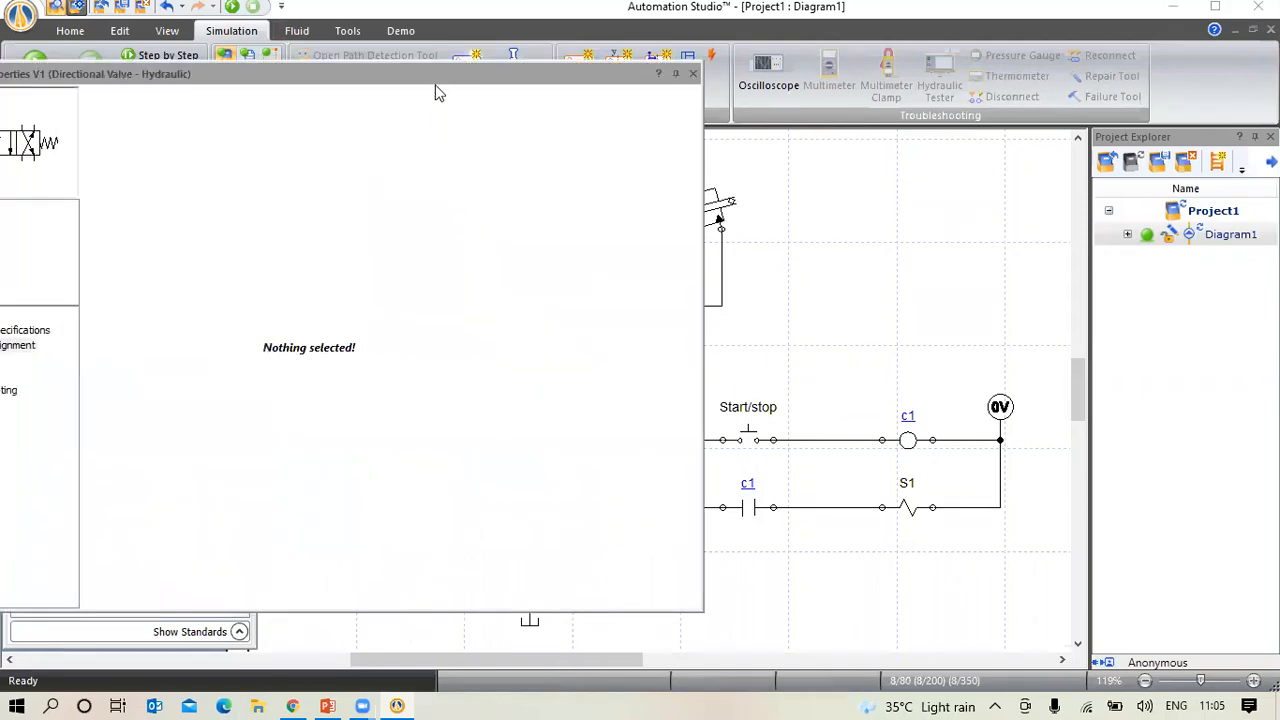
{"action": "left_click_drag", "start_coordinate": [435, 83], "coordinate": [156, 256]}
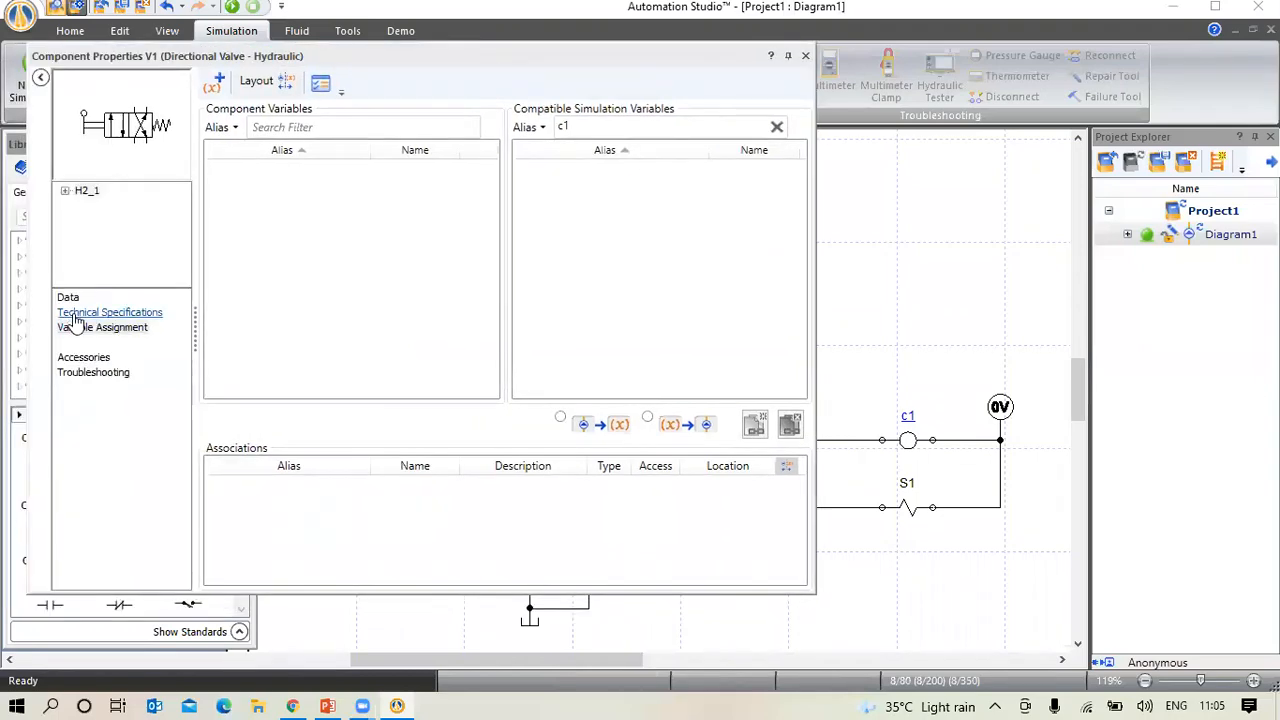
{"action": "left_click", "coordinate": [76, 318]}
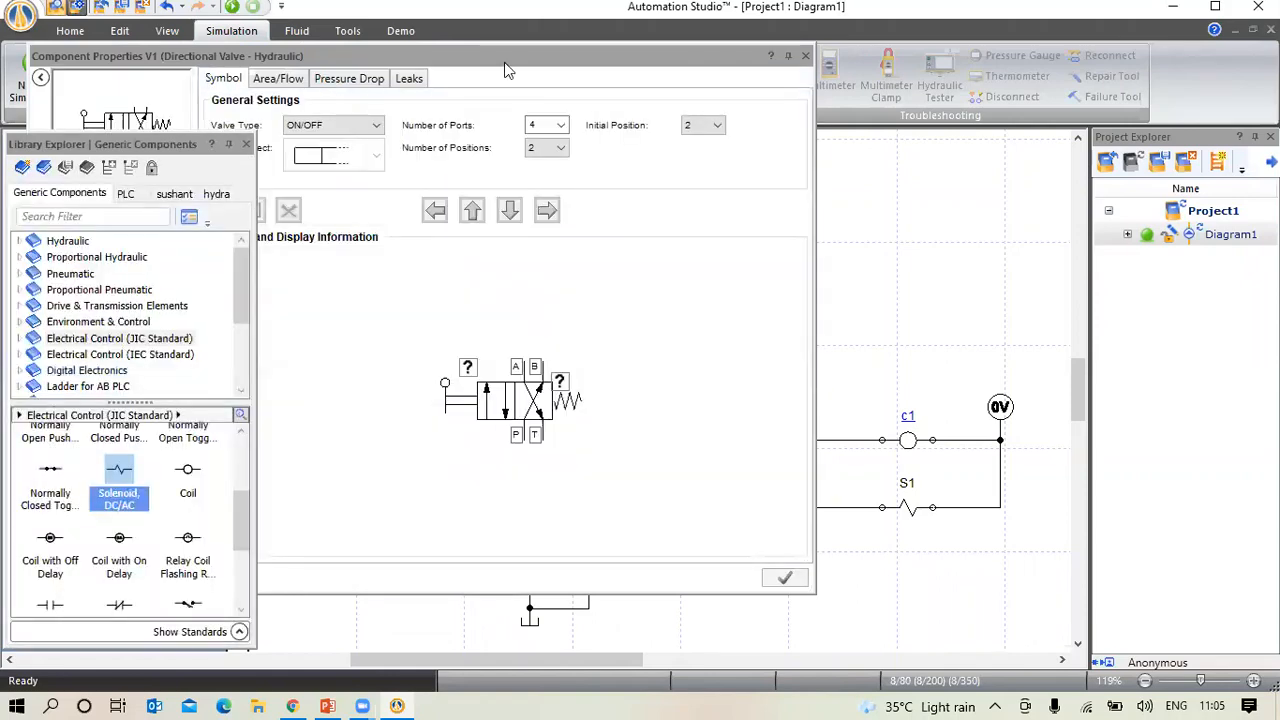
{"action": "left_click", "coordinate": [504, 58]}
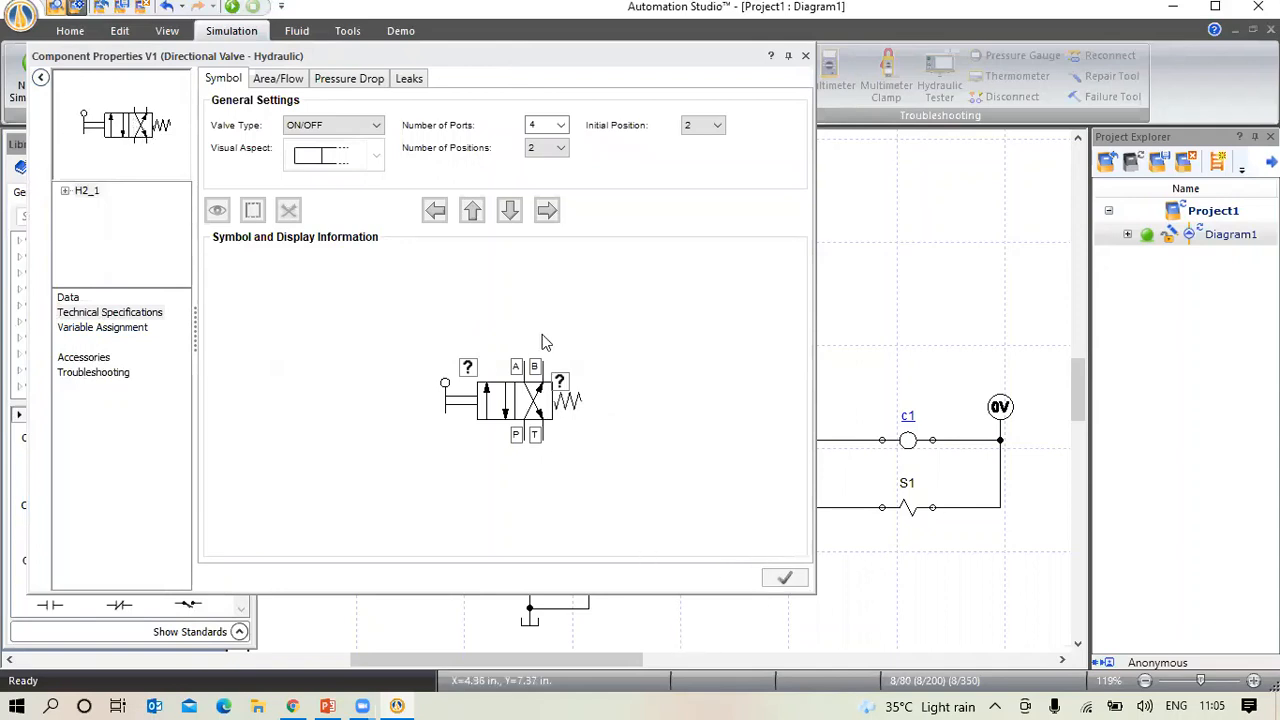
{"action": "double_click", "coordinate": [452, 400]}
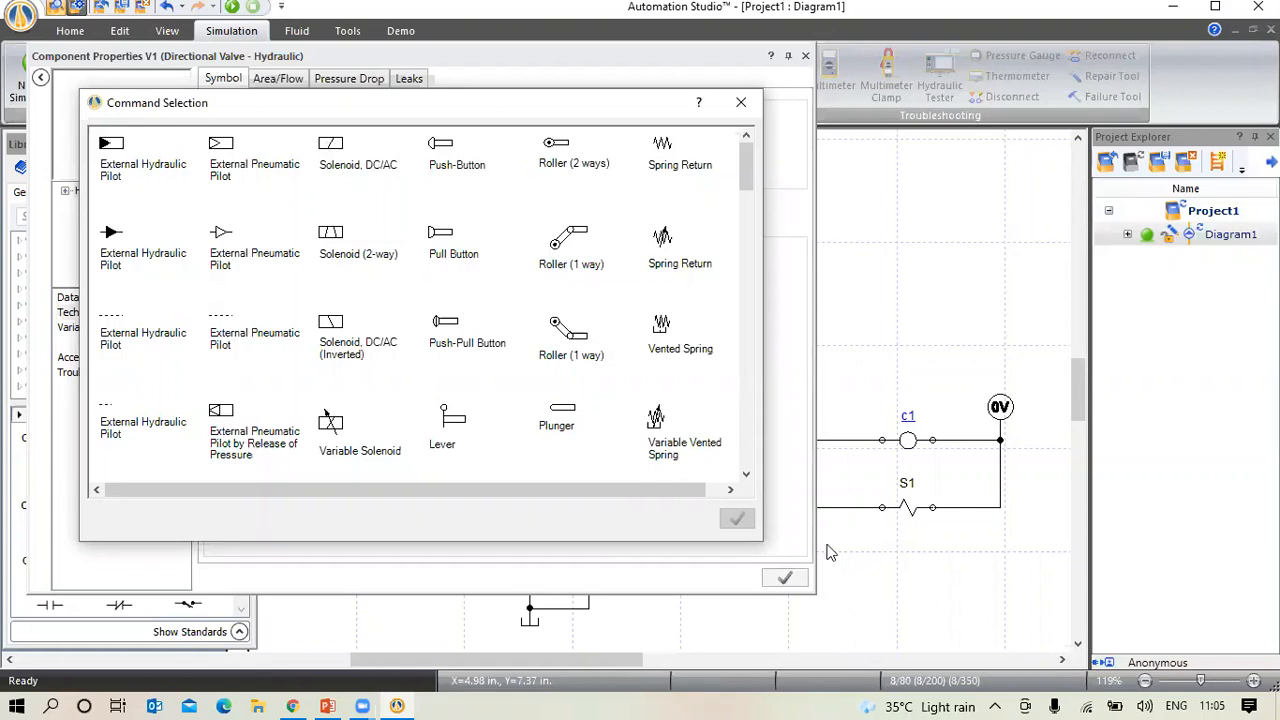
{"action": "left_click", "coordinate": [340, 147]}
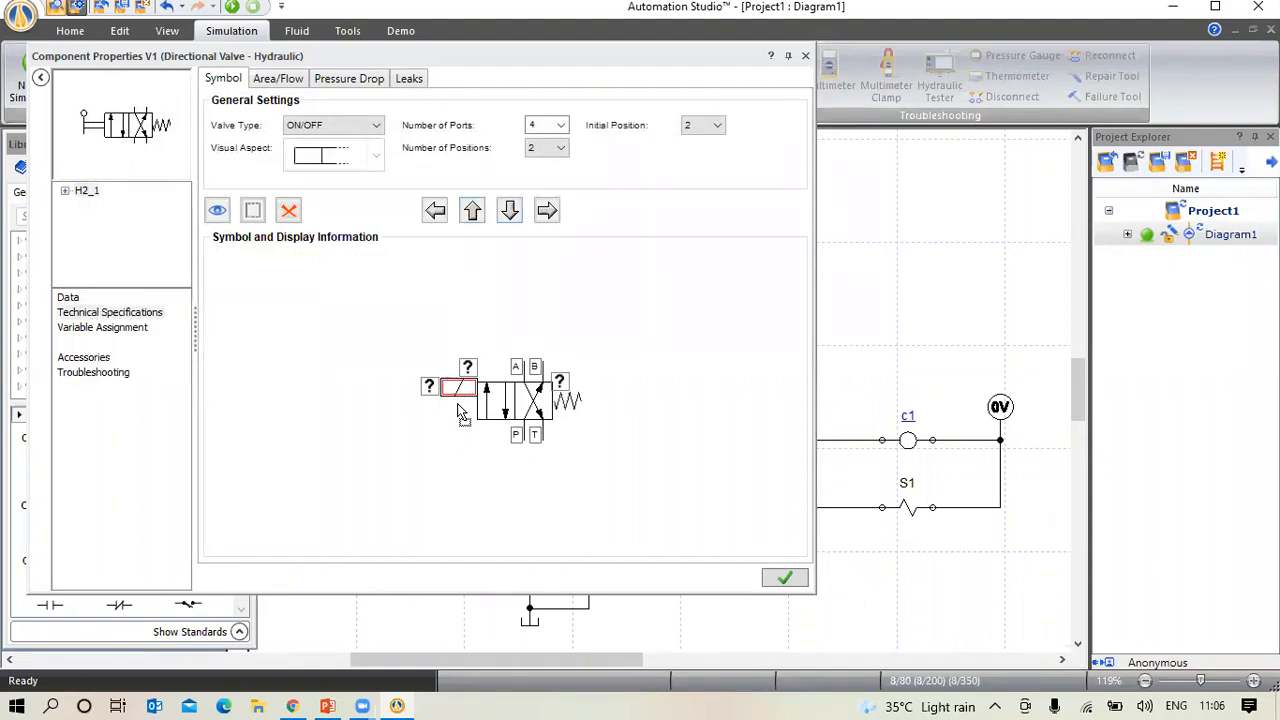
{"action": "left_click_drag", "start_coordinate": [456, 408], "coordinate": [457, 412]}
{"action": "left_click", "coordinate": [783, 582]}
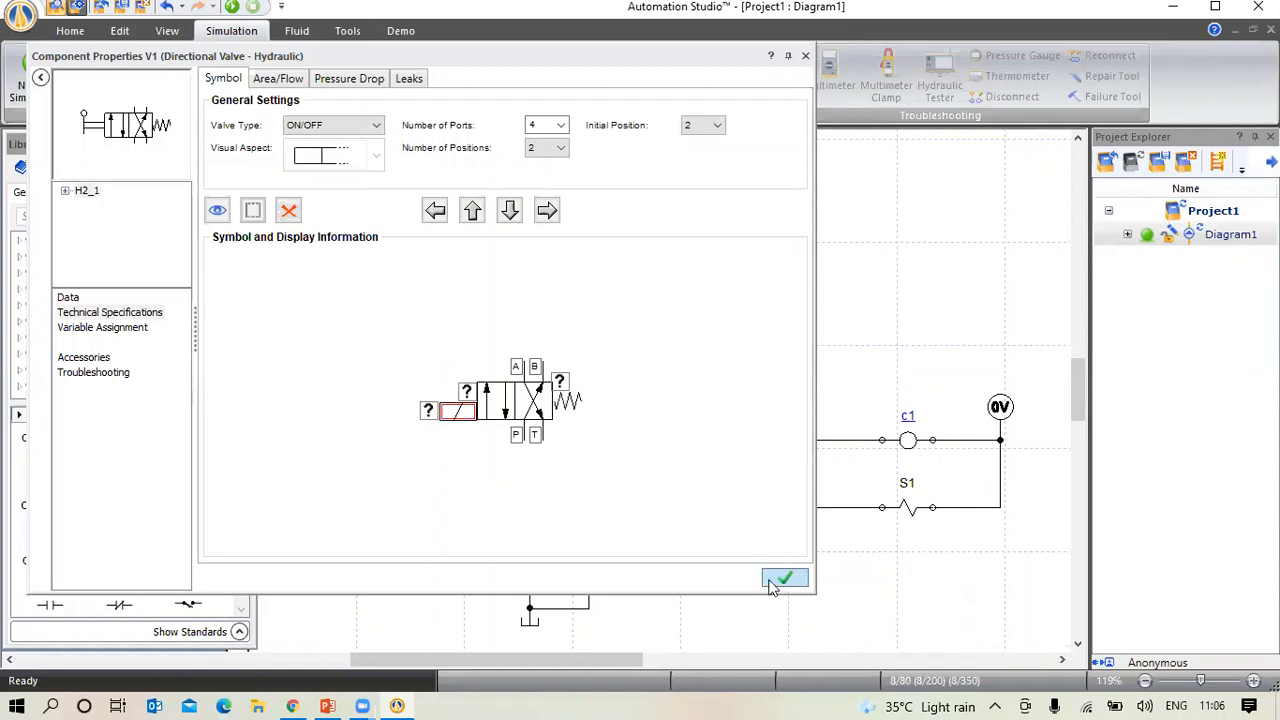
{"action": "left_click", "coordinate": [779, 580]}
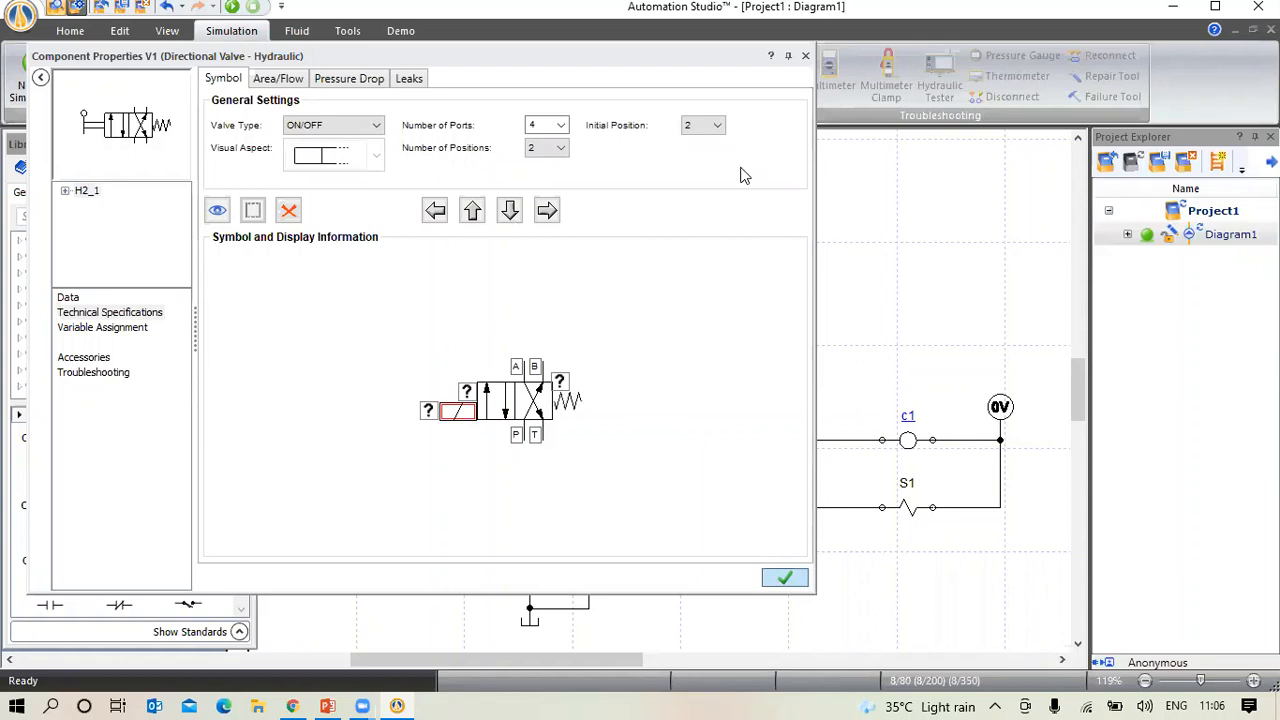
{"action": "left_click", "coordinate": [804, 58]}
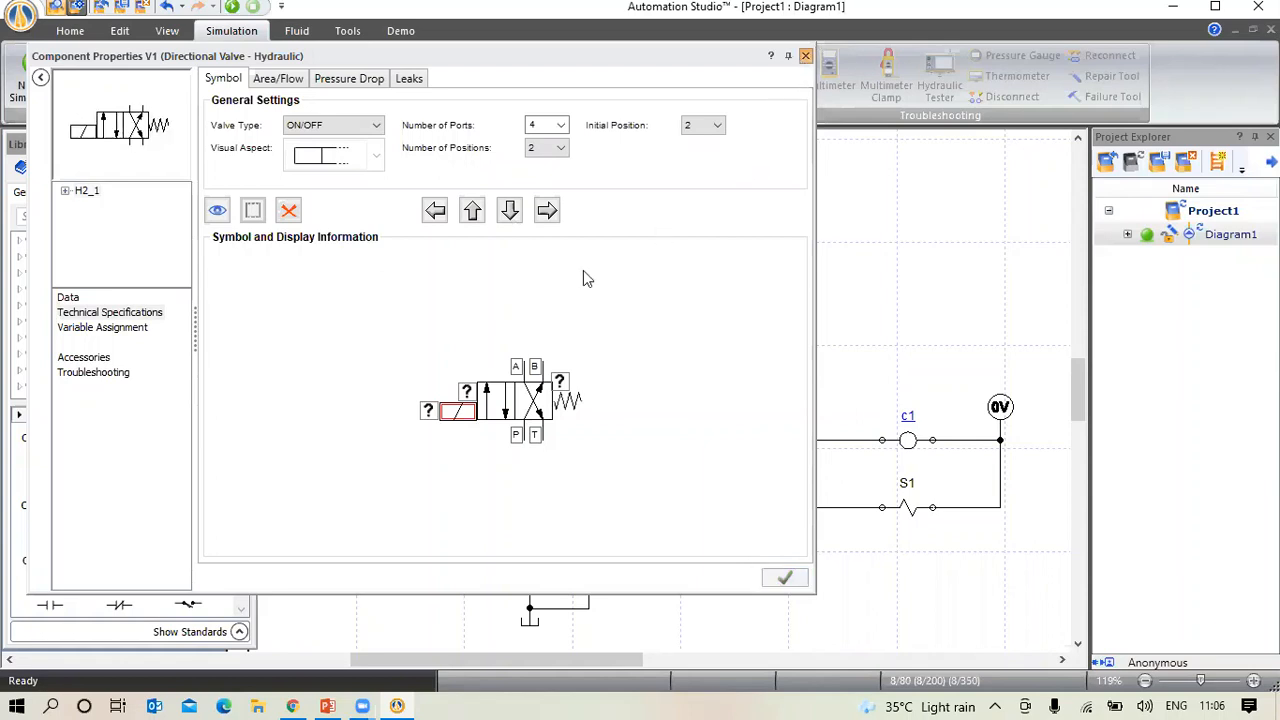
{"action": "left_click", "coordinate": [449, 372]}
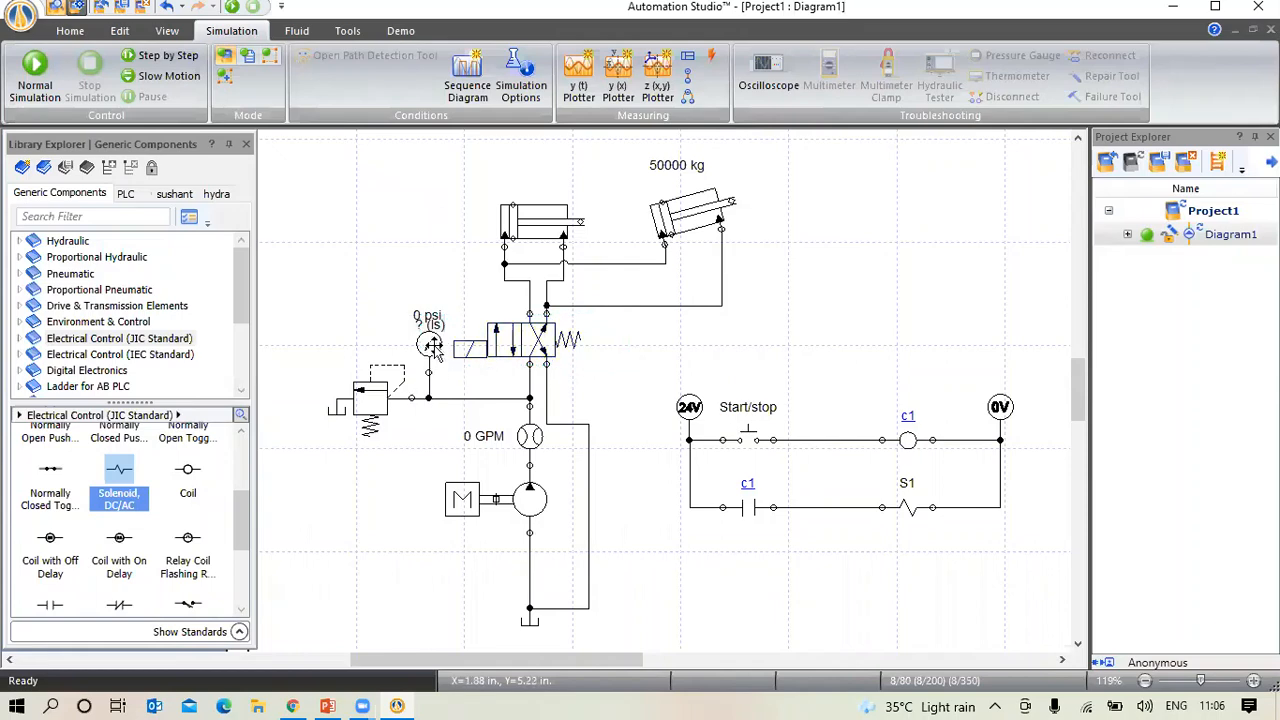
Move the relief valve and the pressure gauge further from the directional valve to clear space around its solenoid label
{"action": "left_click", "coordinate": [368, 403]}
{"action": "left_click_drag", "start_coordinate": [368, 403], "coordinate": [305, 418]}
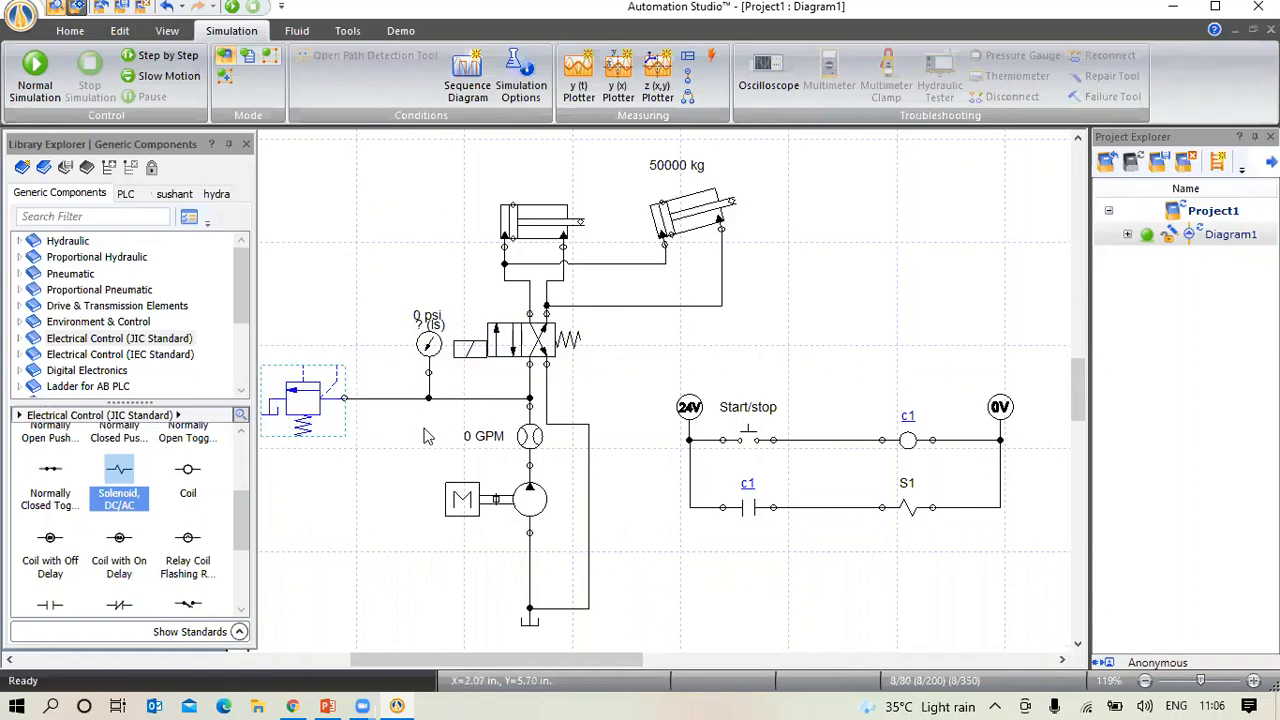
{"action": "left_click", "coordinate": [427, 345]}
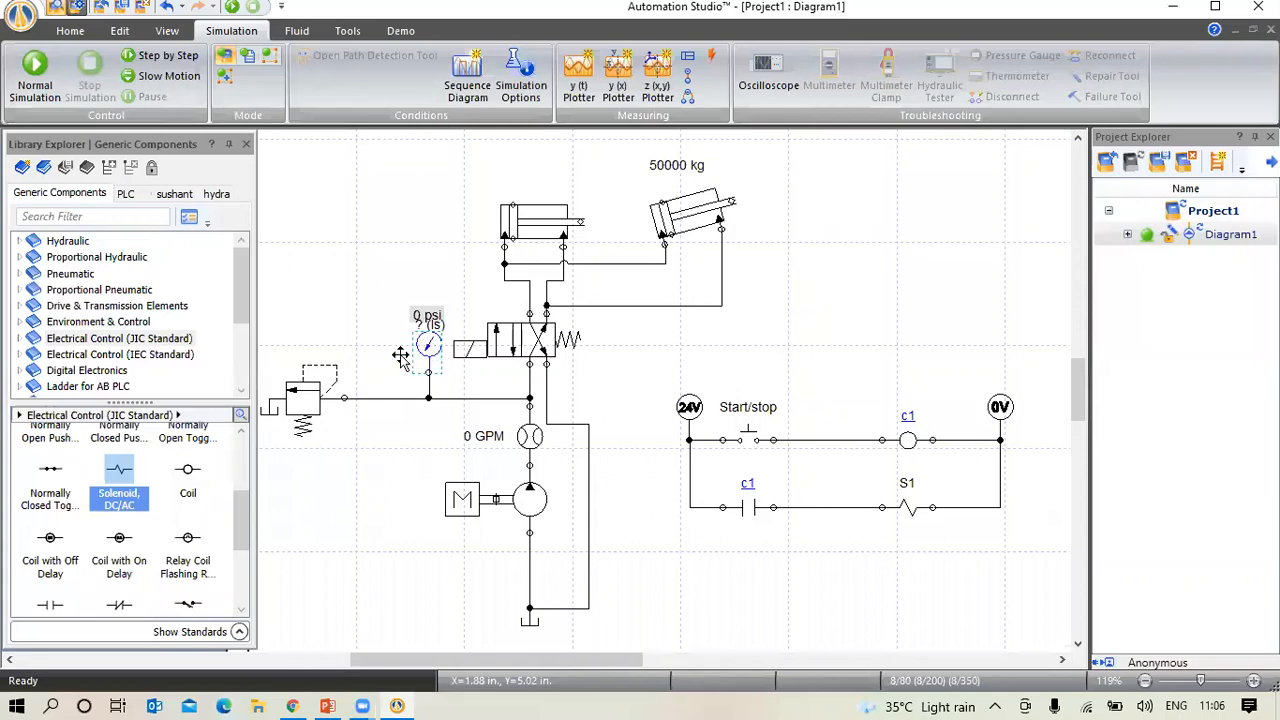
{"action": "left_click_drag", "start_coordinate": [400, 358], "coordinate": [386, 370]}
{"action": "left_click_drag", "start_coordinate": [386, 370], "coordinate": [366, 370]}
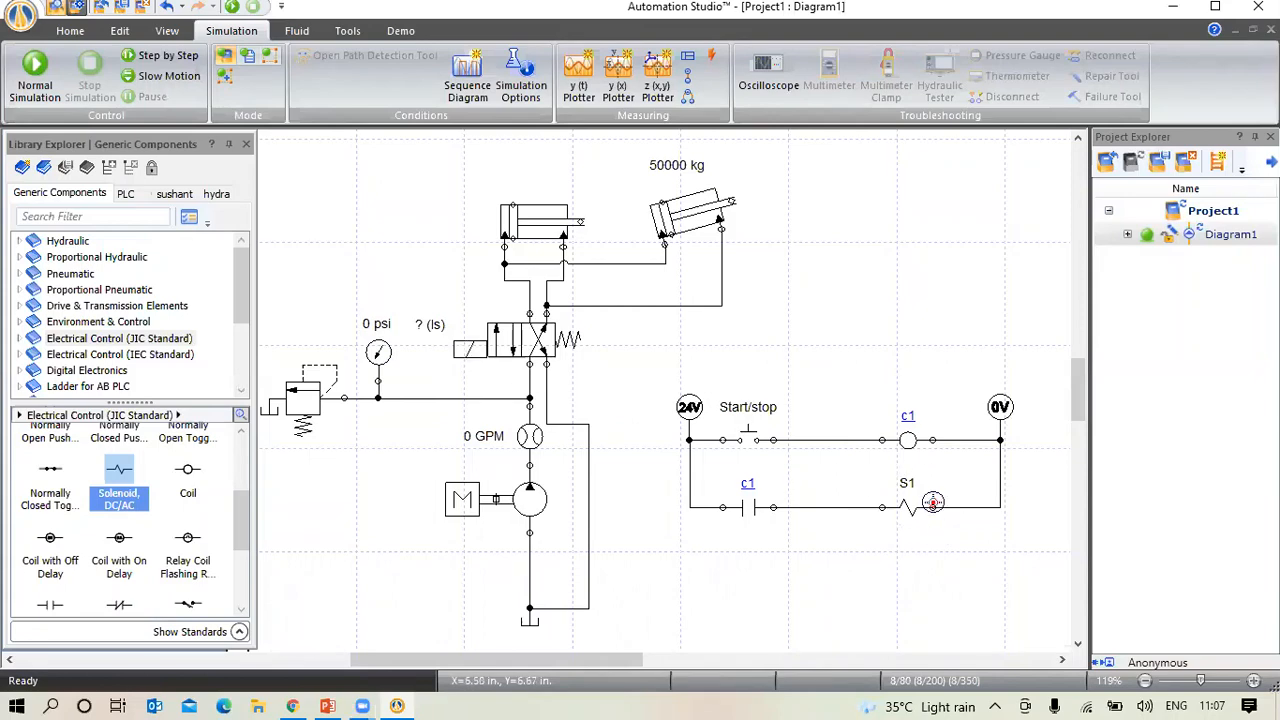
Filter the compatible simulation variables by s and assign the solenoid's variable S1 to the directional valve's input signal
{"action": "double_click", "coordinate": [516, 343]}
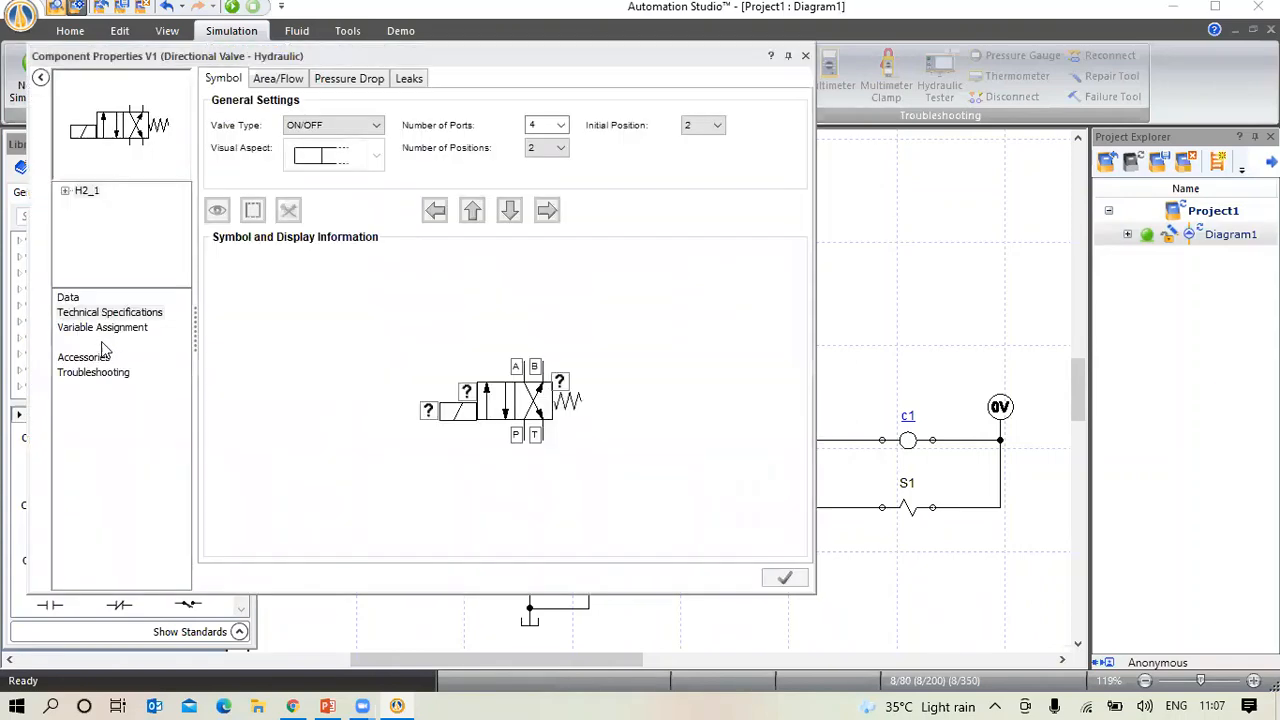
{"action": "left_click", "coordinate": [110, 338]}
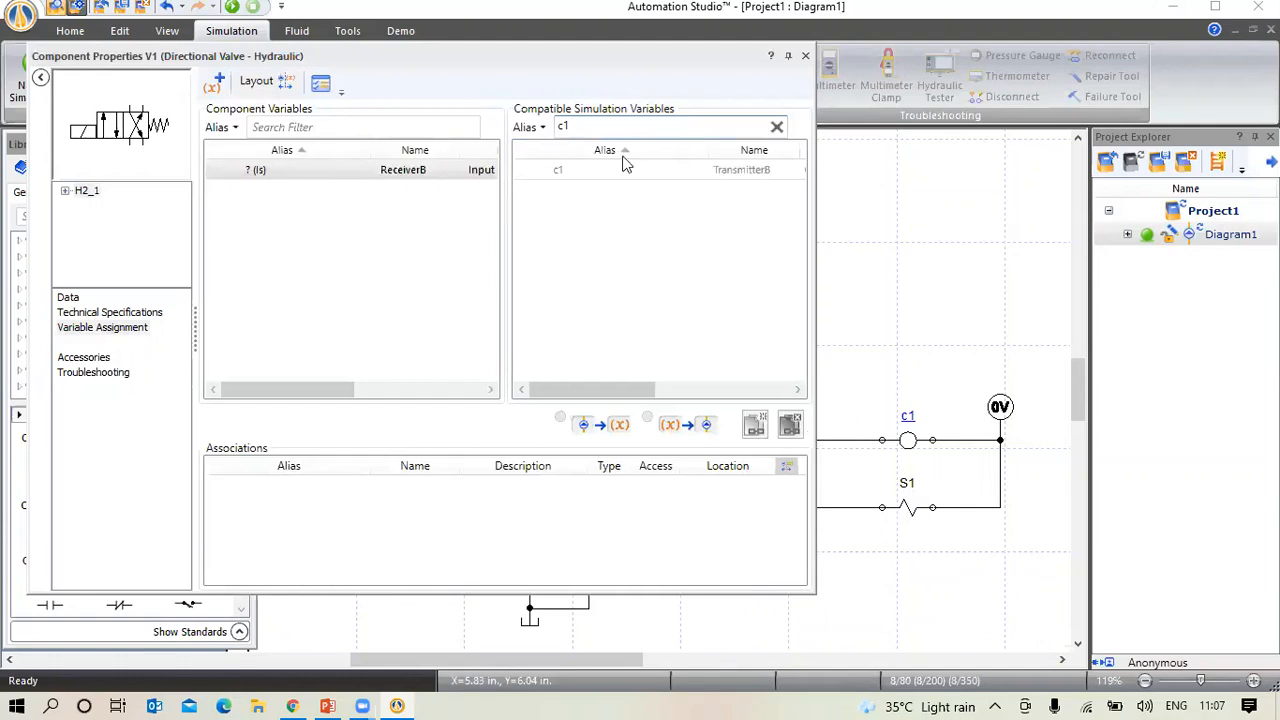
{"action": "key", "text": "BackSpace"}
{"action": "key", "text": "BackSpace"}
{"action": "type", "text": "s"}
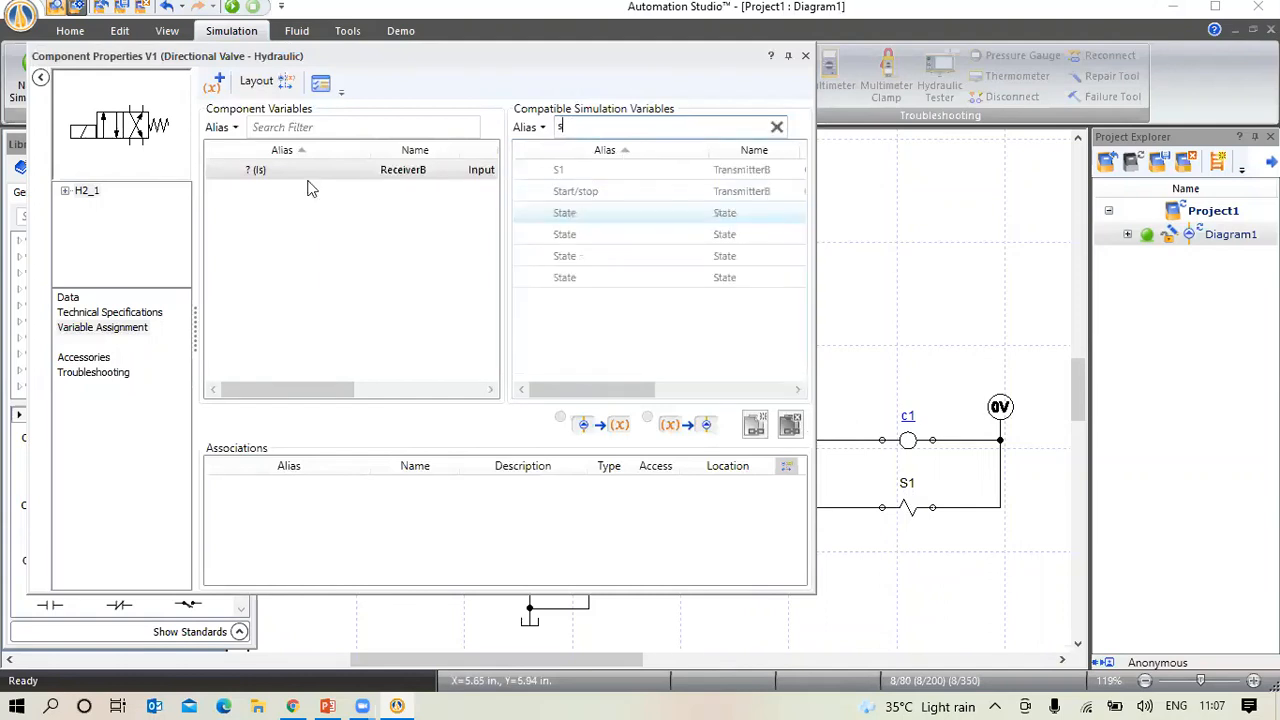
{"action": "double_click", "coordinate": [590, 170]}
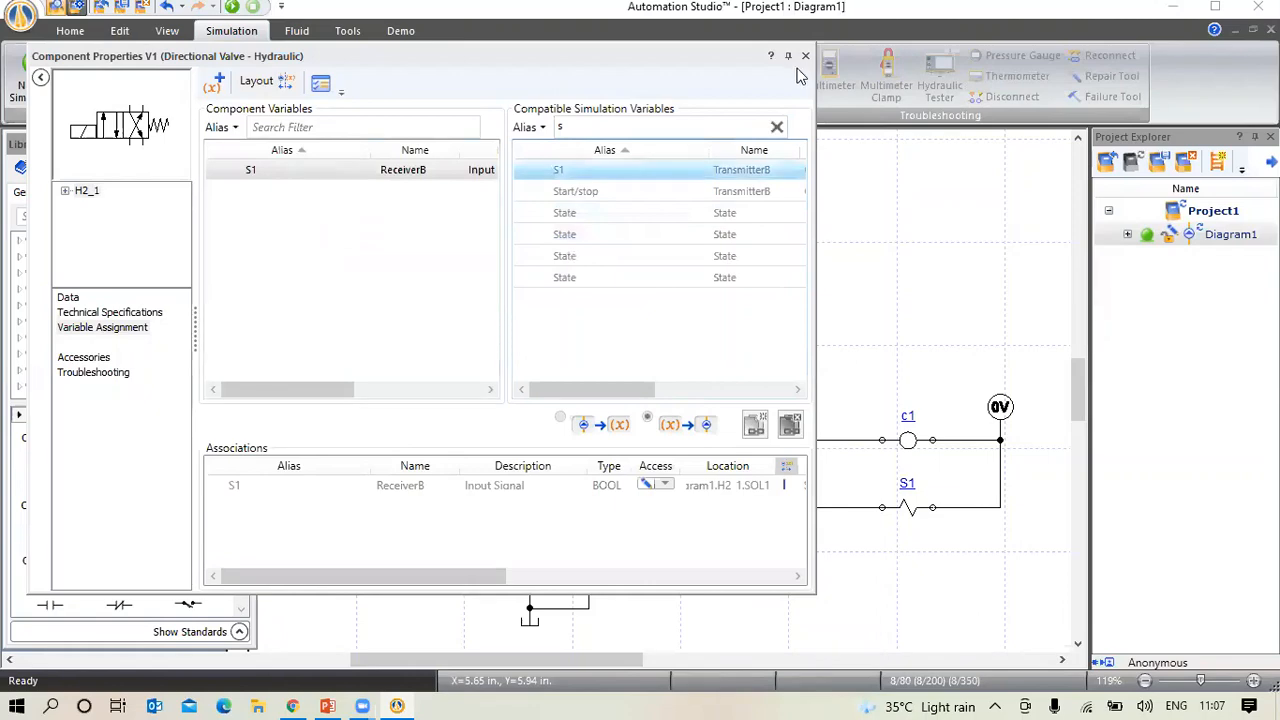
{"action": "left_click", "coordinate": [918, 495]}
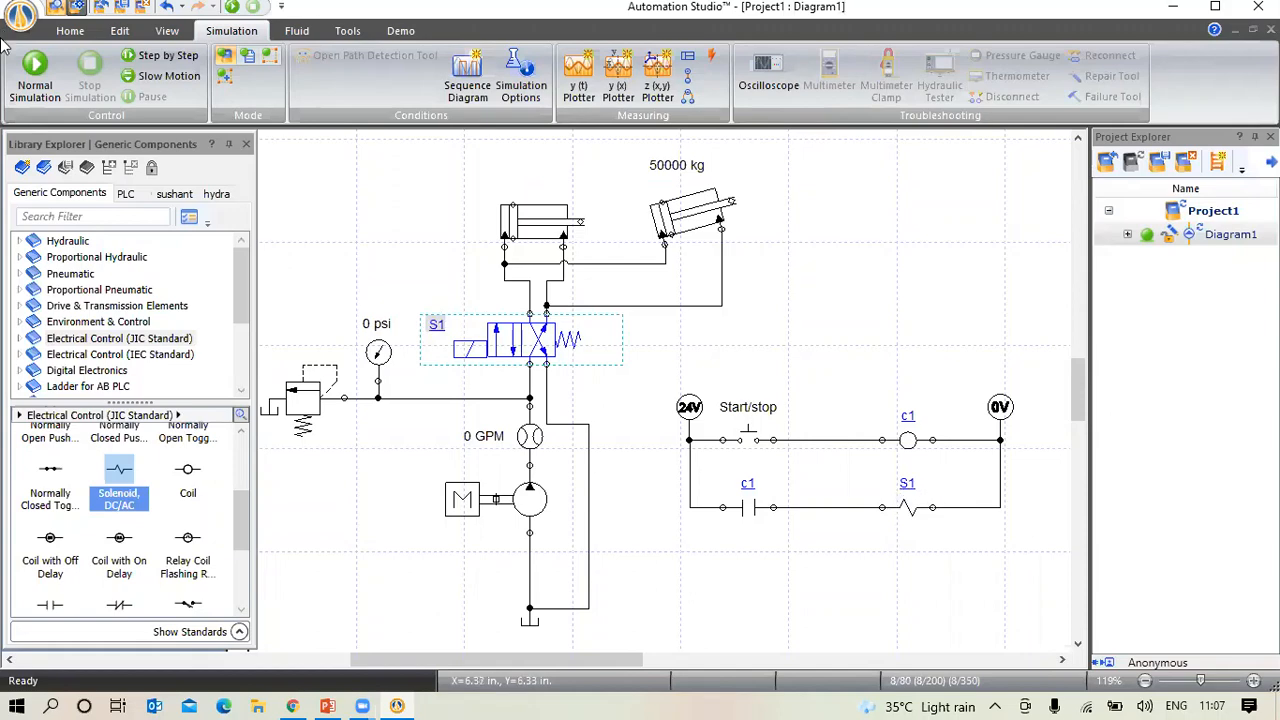
Start the normal simulation and attach a dynamic measuring instrument to the horizontal cylinder, measuring Linear Position in mm
{"action": "left_click", "coordinate": [45, 80]}
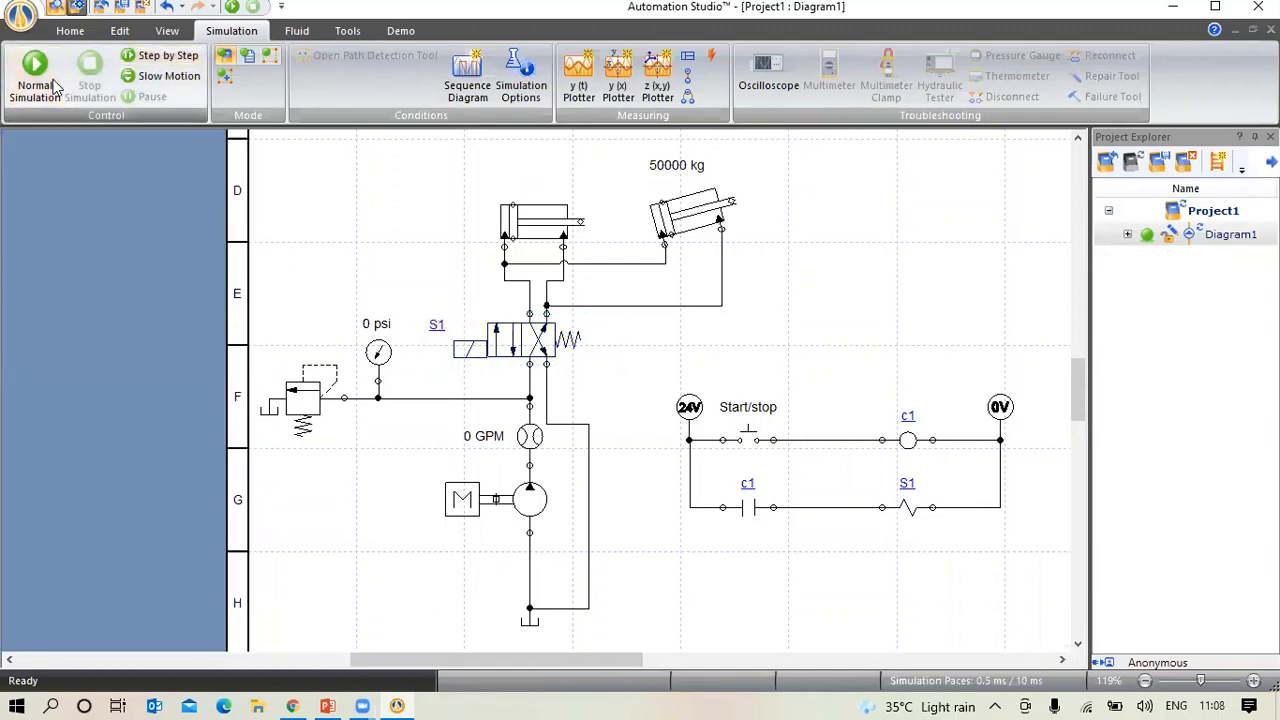
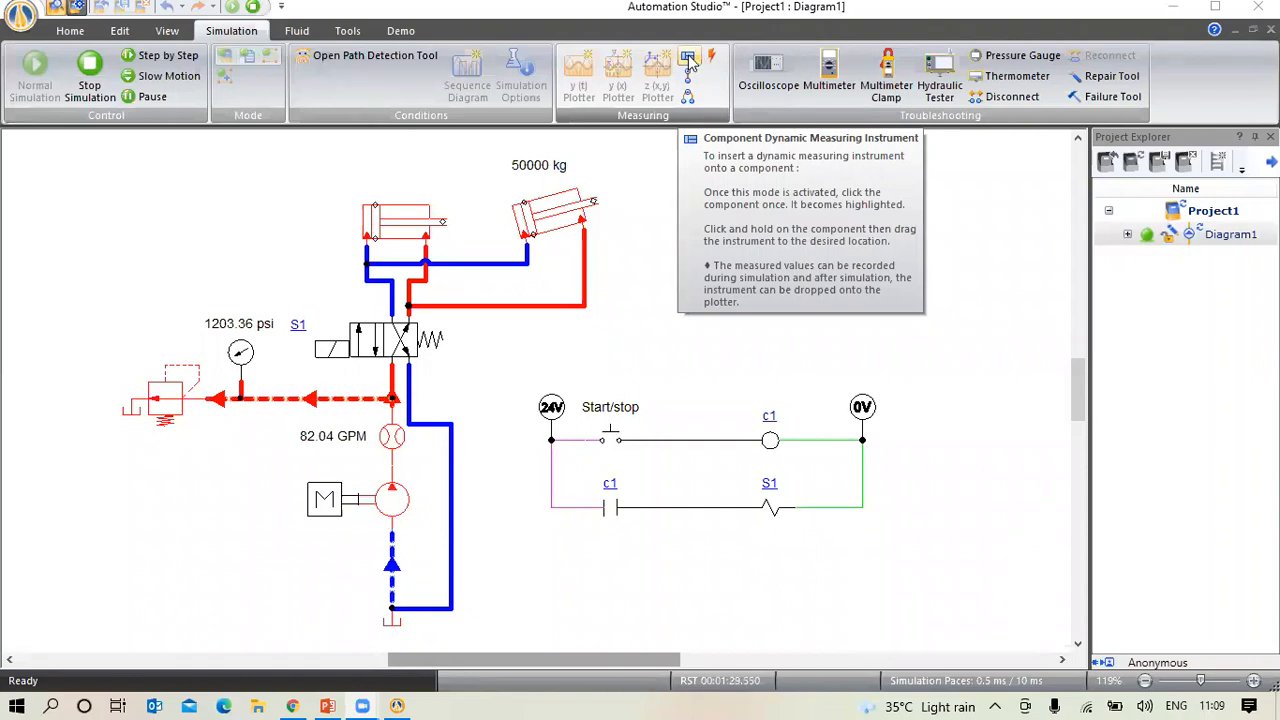
{"action": "left_click", "coordinate": [688, 58]}
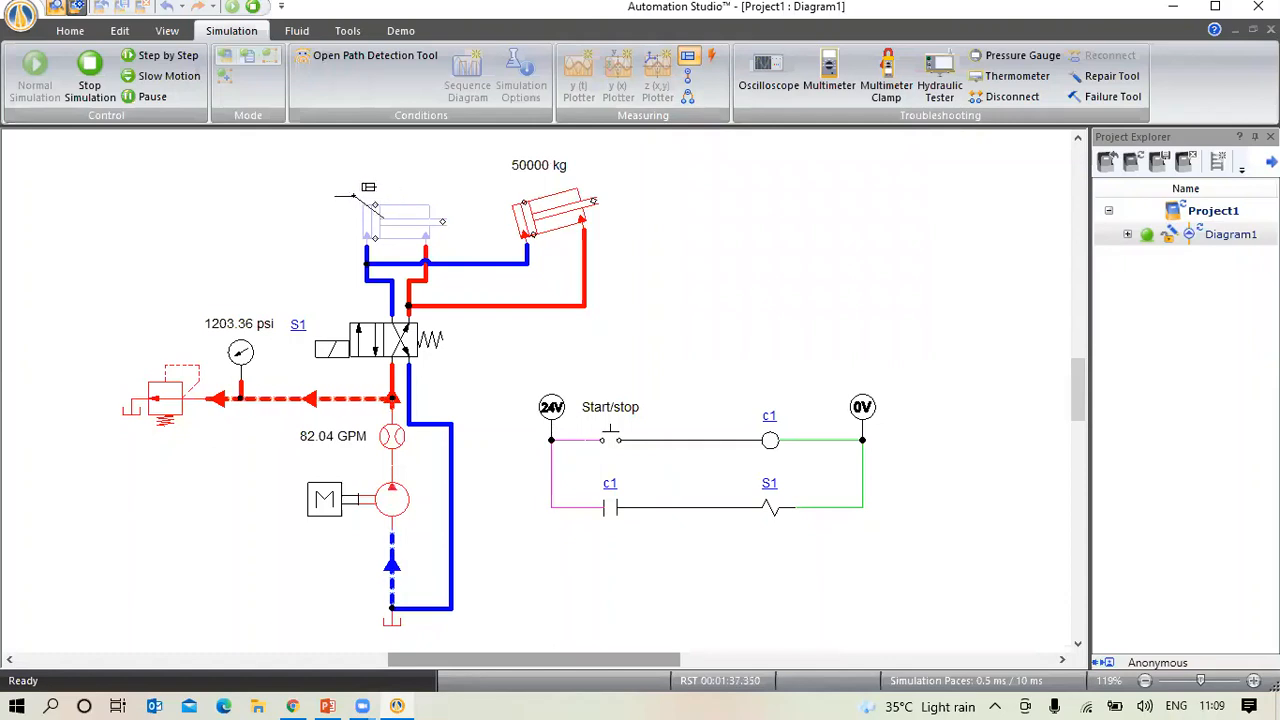
{"action": "left_click", "coordinate": [356, 196]}
{"action": "left_click", "coordinate": [272, 197]}
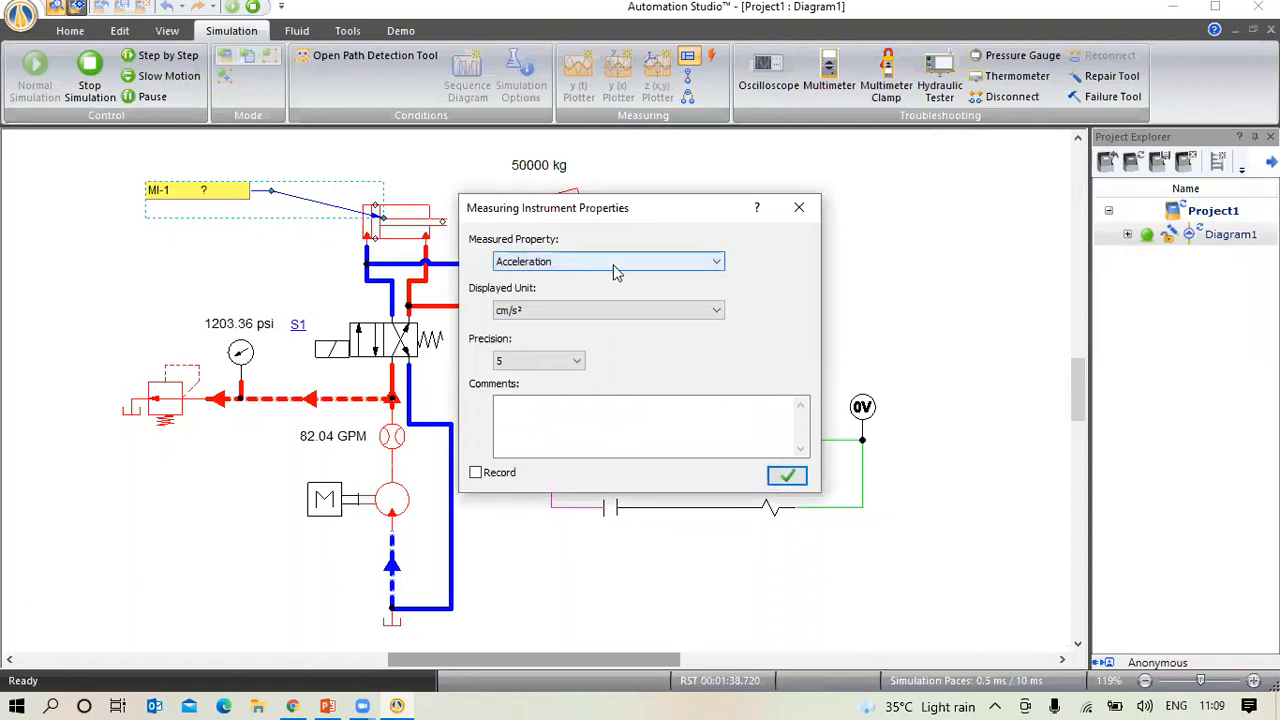
{"action": "left_click", "coordinate": [703, 268]}
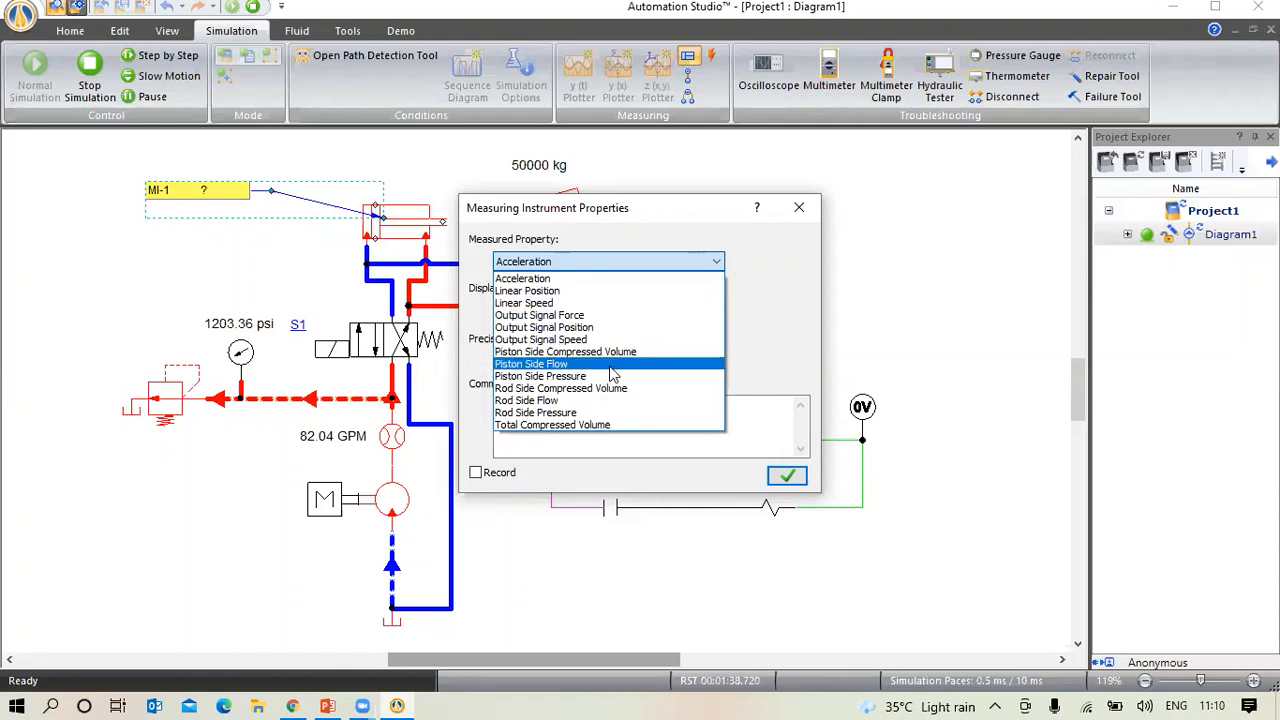
{"action": "left_click", "coordinate": [553, 291]}
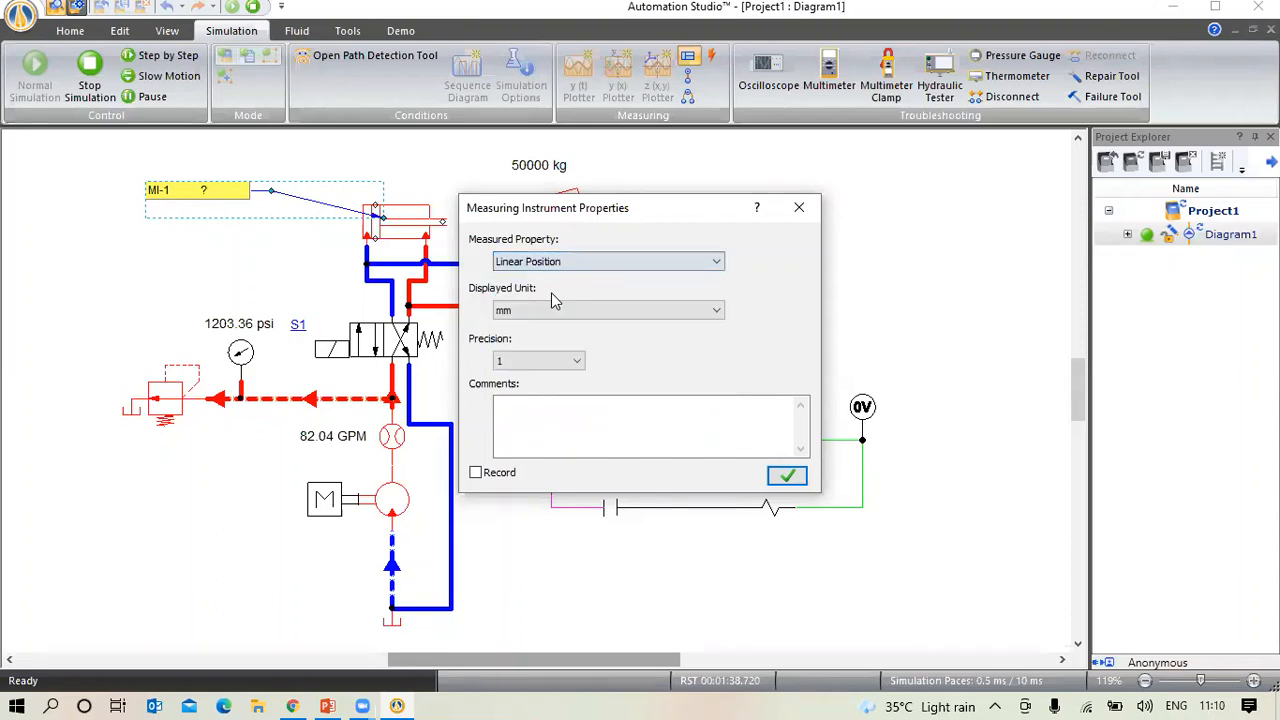
{"action": "left_click", "coordinate": [787, 477]}
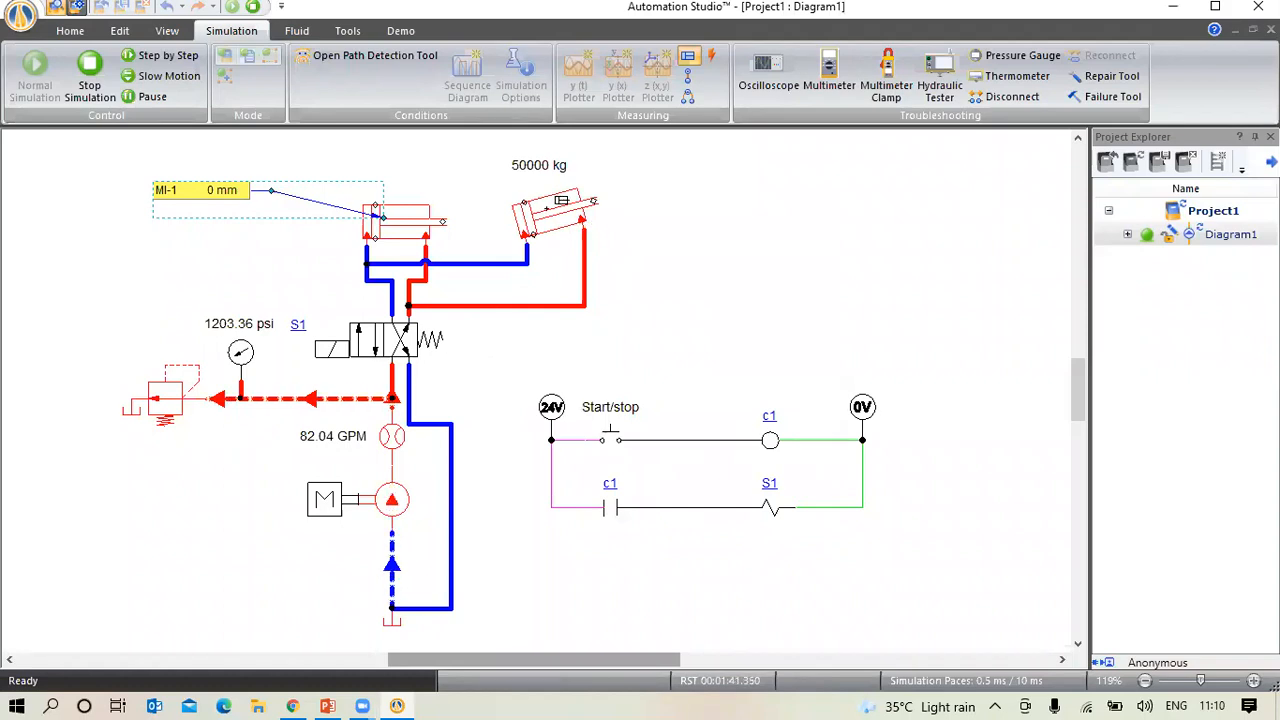
Attach a dynamic measuring instrument to the inclined 50000 kg cylinder, measuring Linear Position in mm
{"action": "left_click", "coordinate": [547, 208]}
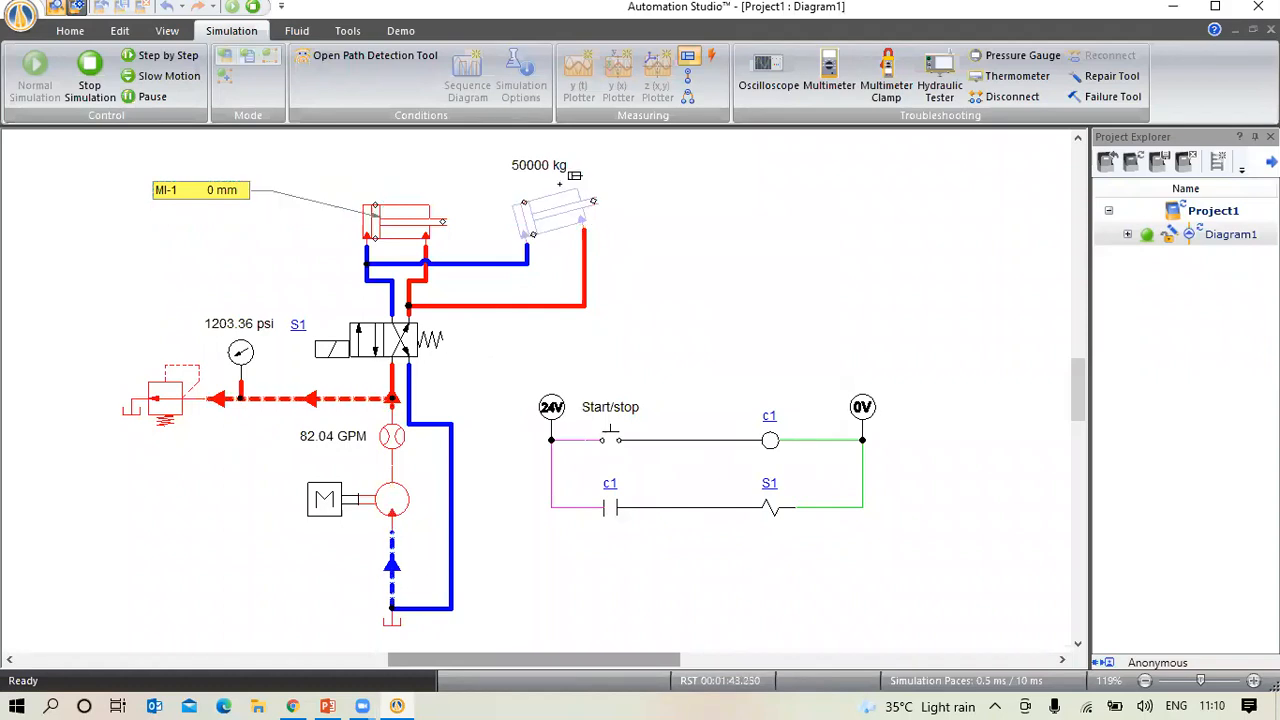
{"action": "left_click_drag", "start_coordinate": [640, 186], "coordinate": [678, 322]}
{"action": "left_click", "coordinate": [678, 322]}
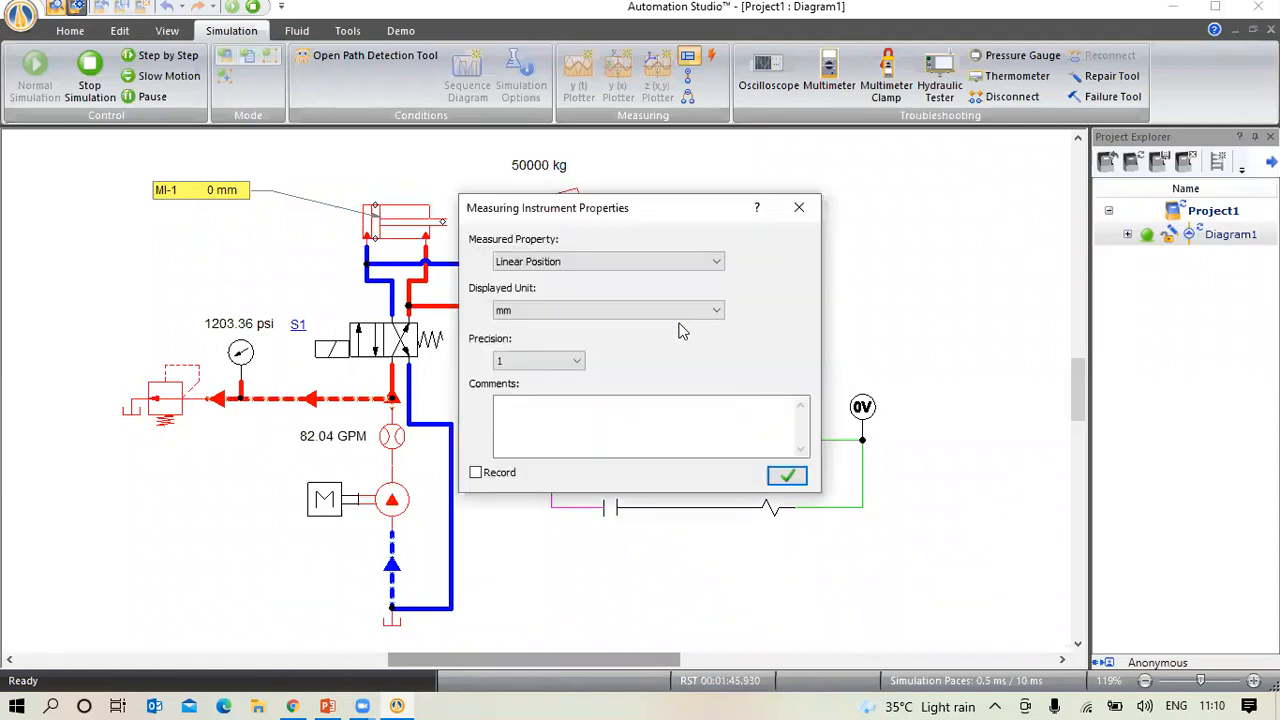
{"action": "left_click", "coordinate": [688, 261]}
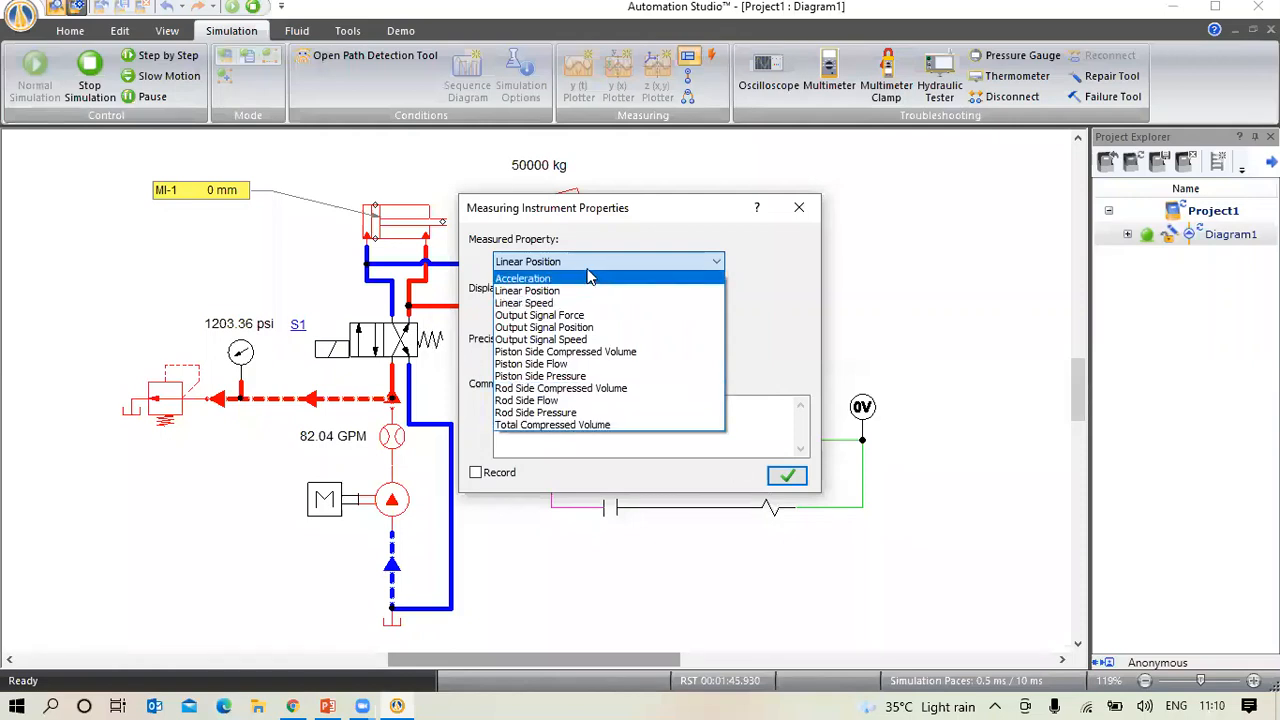
{"action": "left_click", "coordinate": [768, 300]}
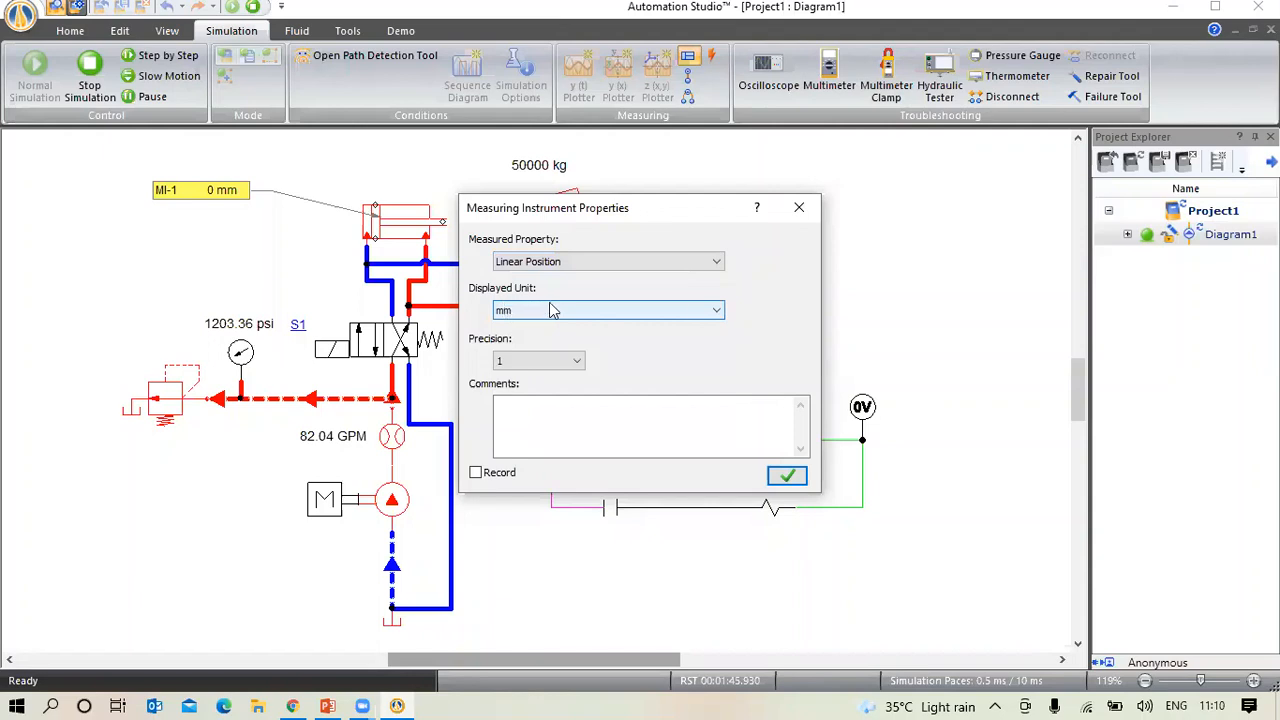
{"action": "left_click", "coordinate": [718, 311]}
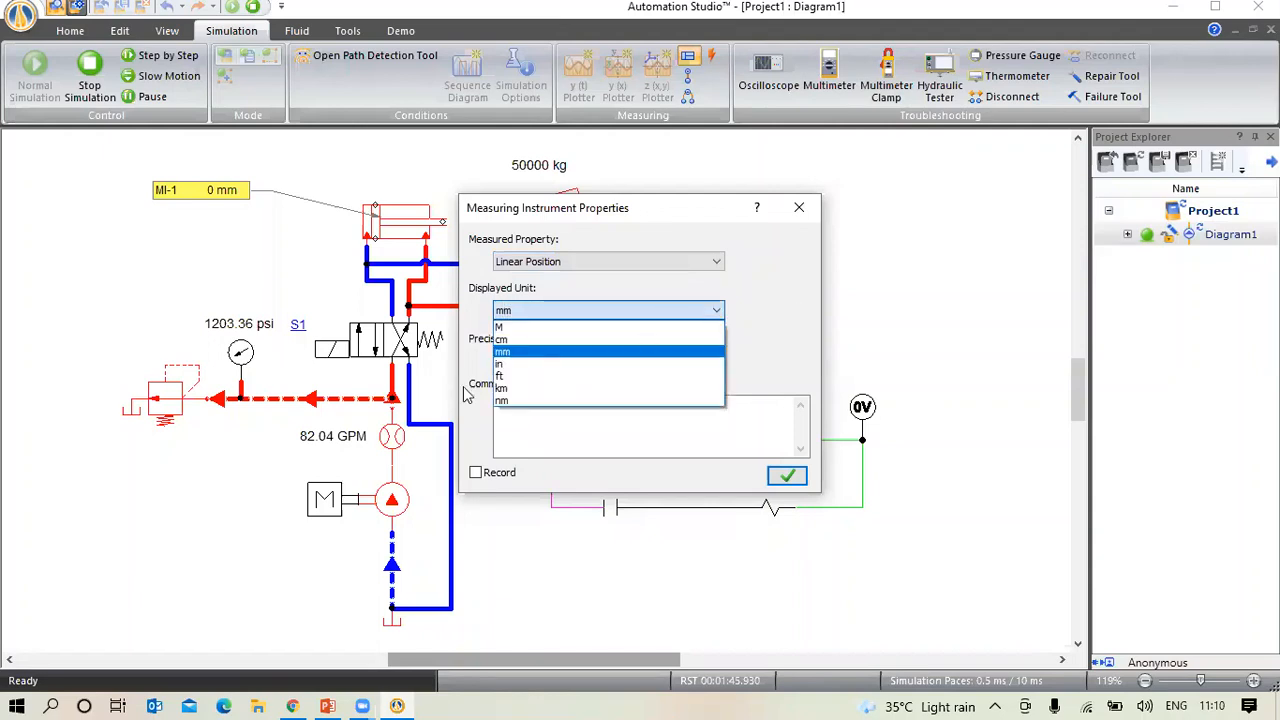
{"action": "left_click", "coordinate": [509, 352]}
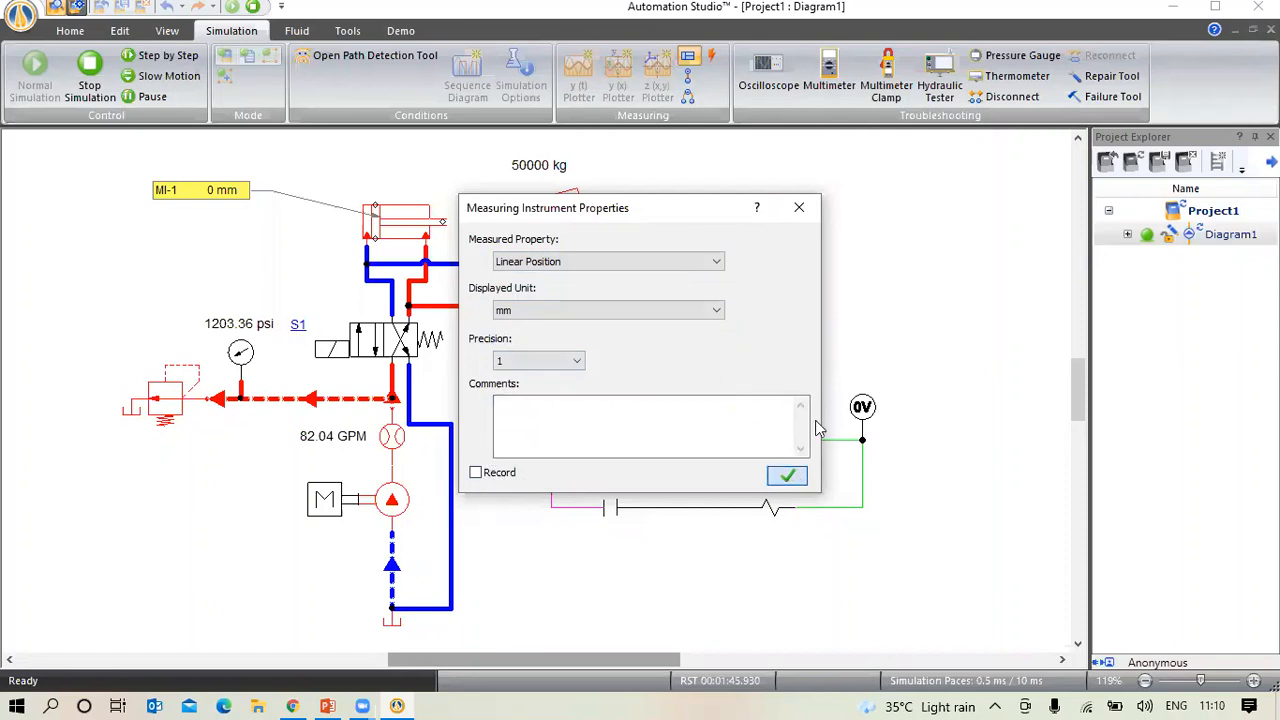
{"action": "key", "text": "Return"}
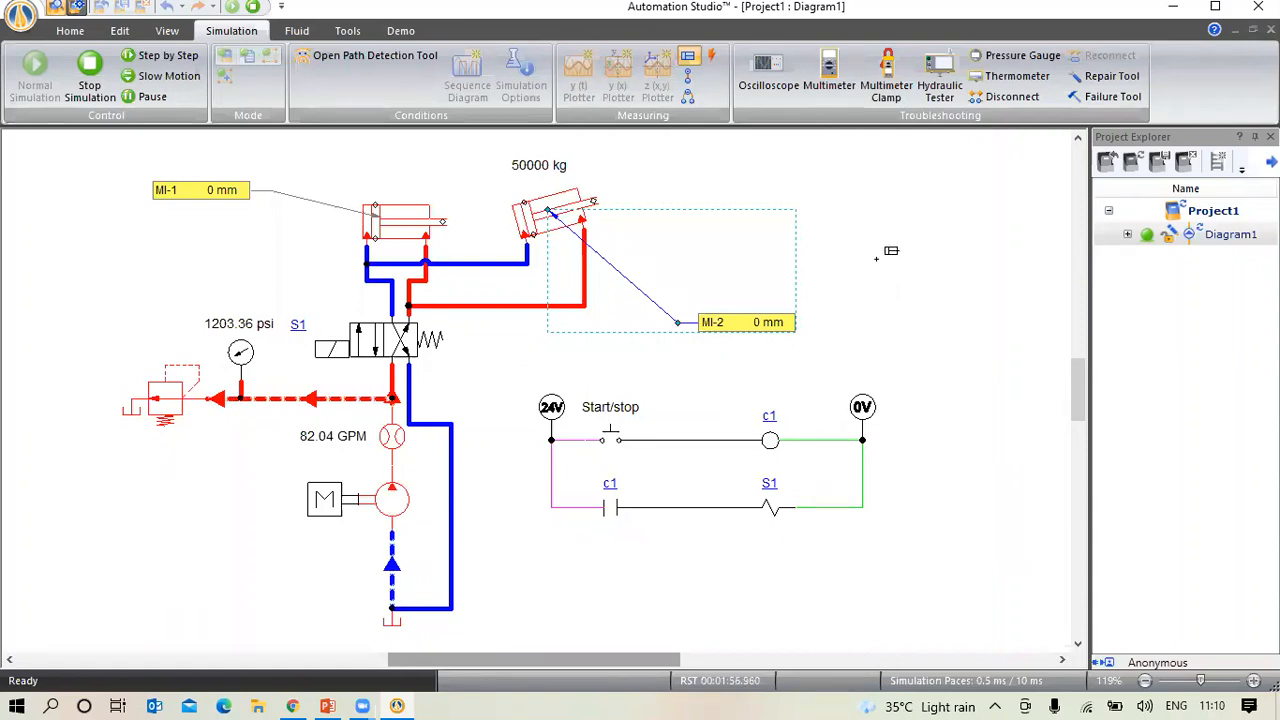
{"action": "key", "text": "Escape"}
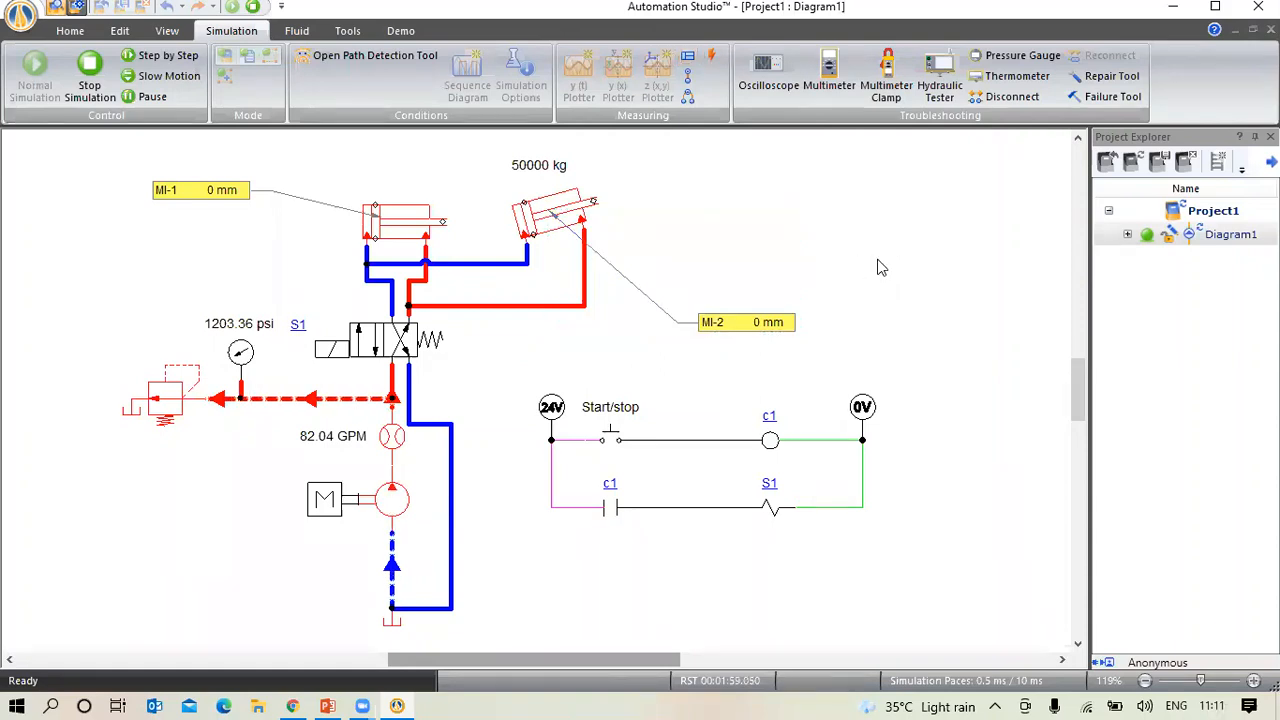
Attach a single-point measuring instrument to the pressure line junction above the flow meter, measuring Pressure in bar
{"action": "left_click", "coordinate": [690, 77]}
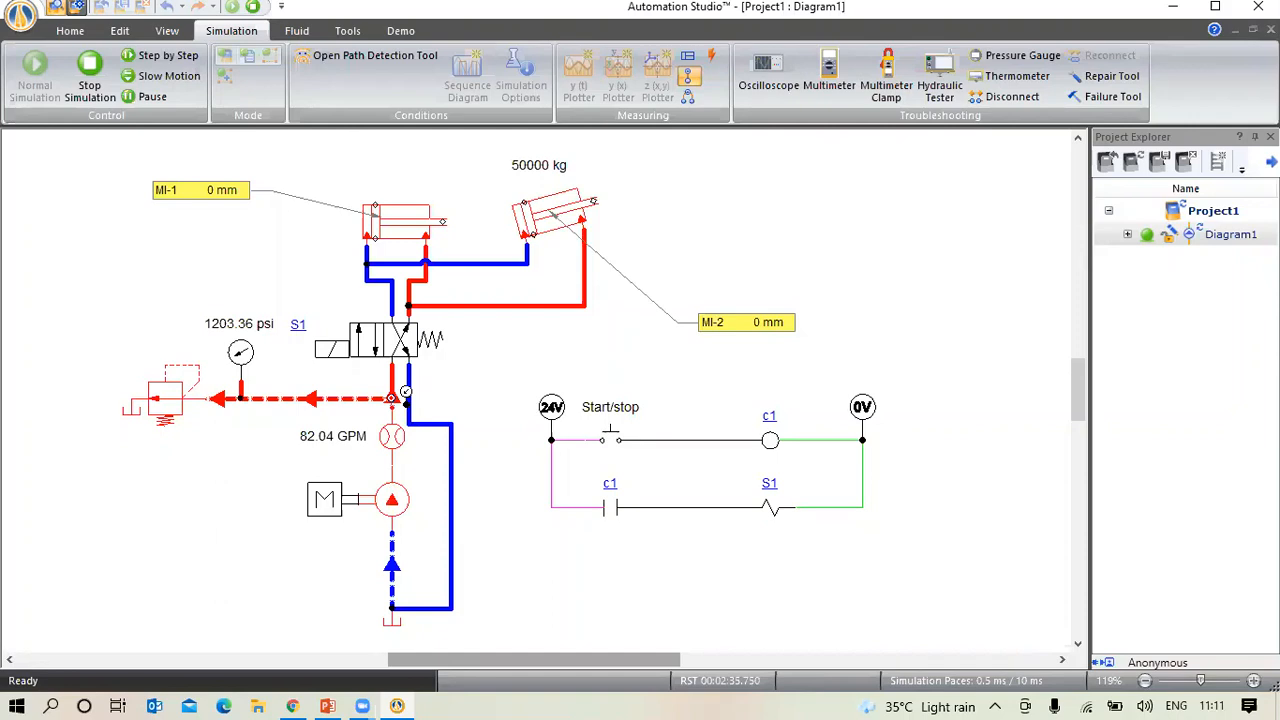
{"action": "left_click", "coordinate": [203, 503]}
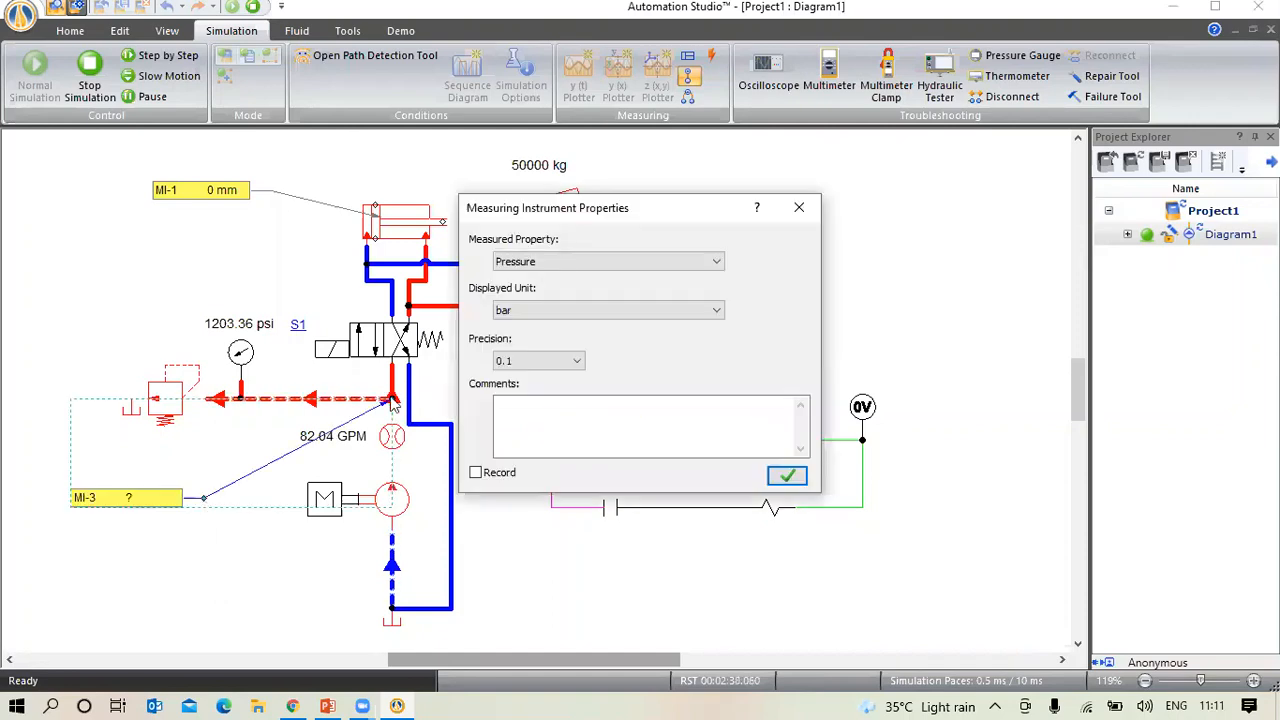
{"action": "left_click", "coordinate": [713, 264]}
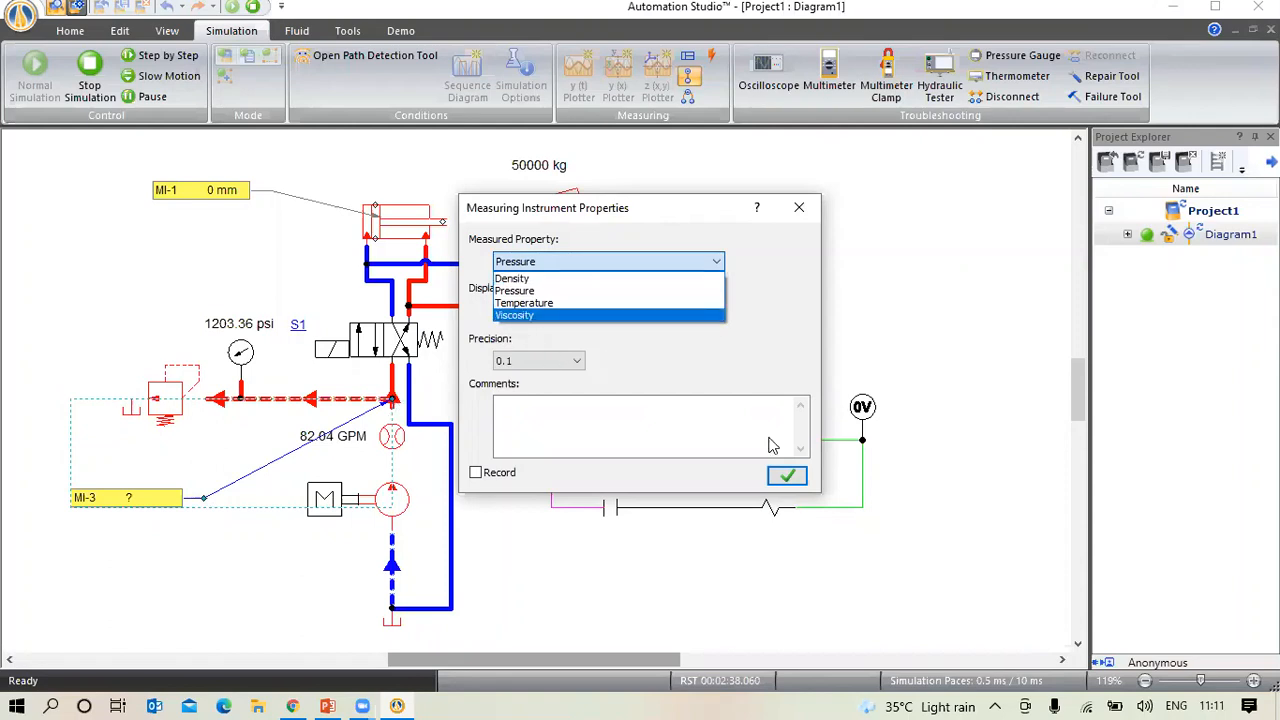
{"action": "left_click", "coordinate": [768, 277]}
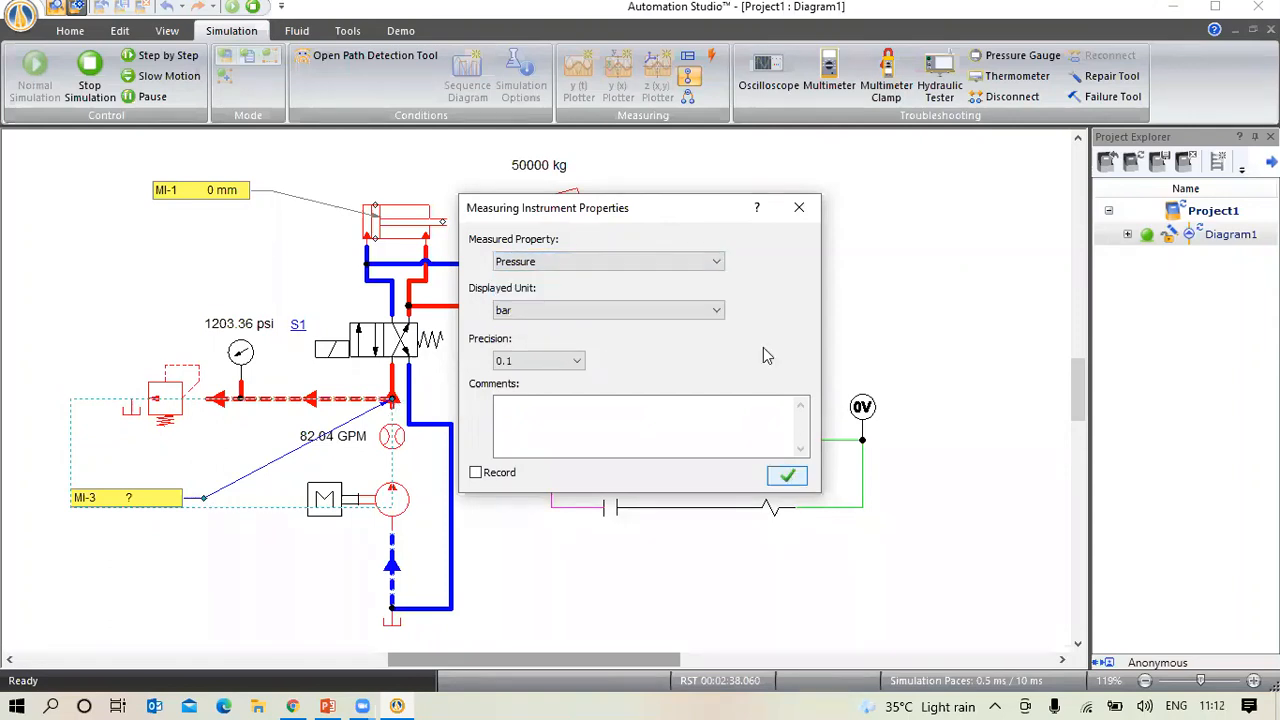
{"action": "left_click", "coordinate": [786, 478]}
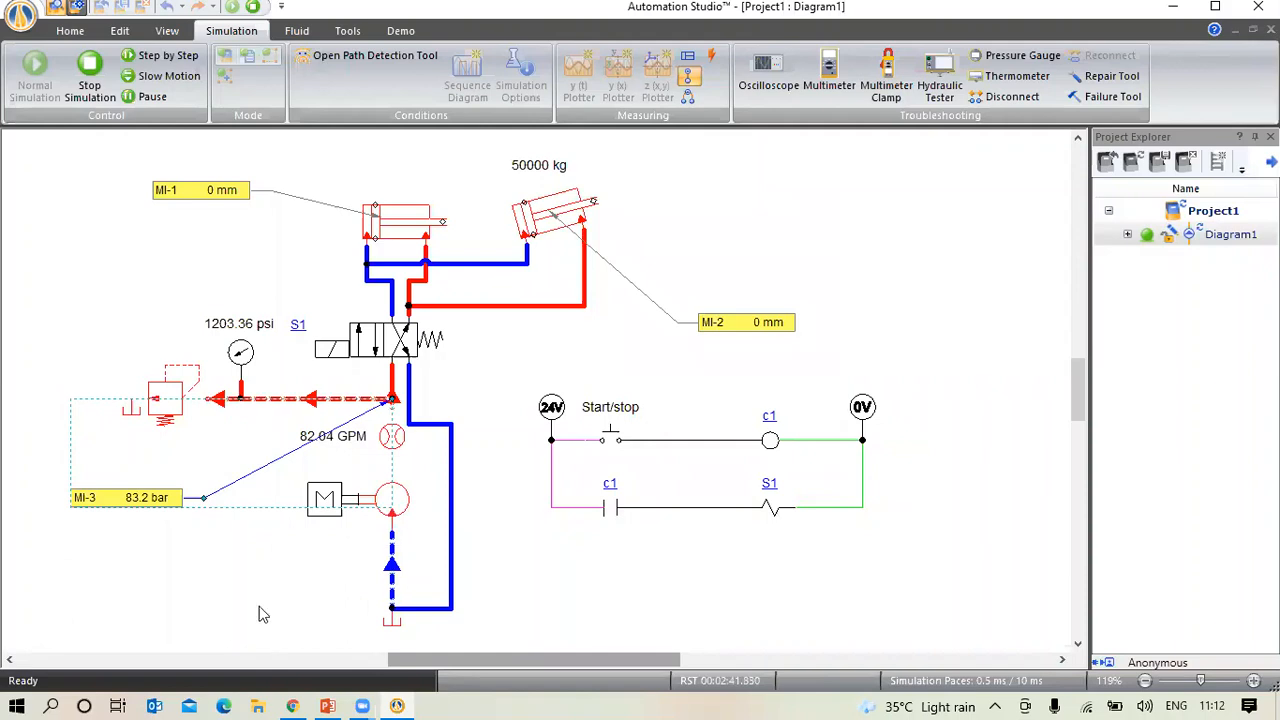
Attach another single-point measuring instrument to the junction at the tank, measuring Viscosity in cSt
{"action": "left_click", "coordinate": [281, 631]}
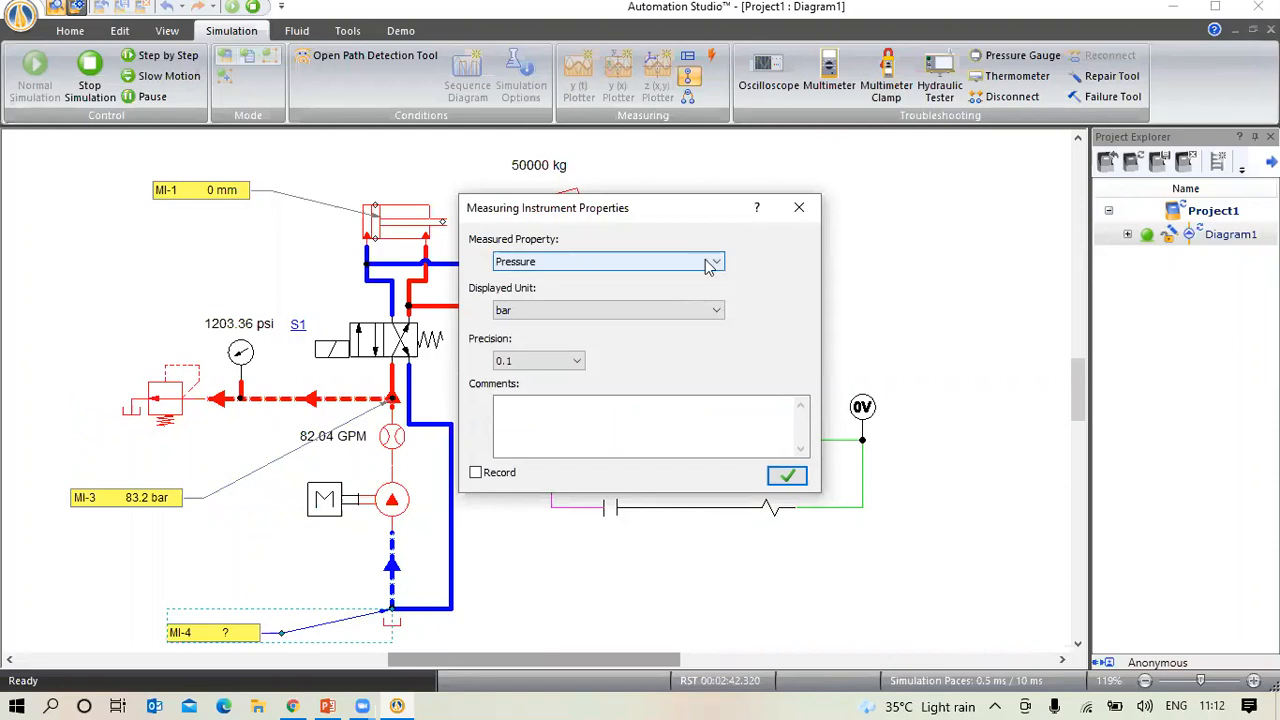
{"action": "left_click", "coordinate": [709, 264]}
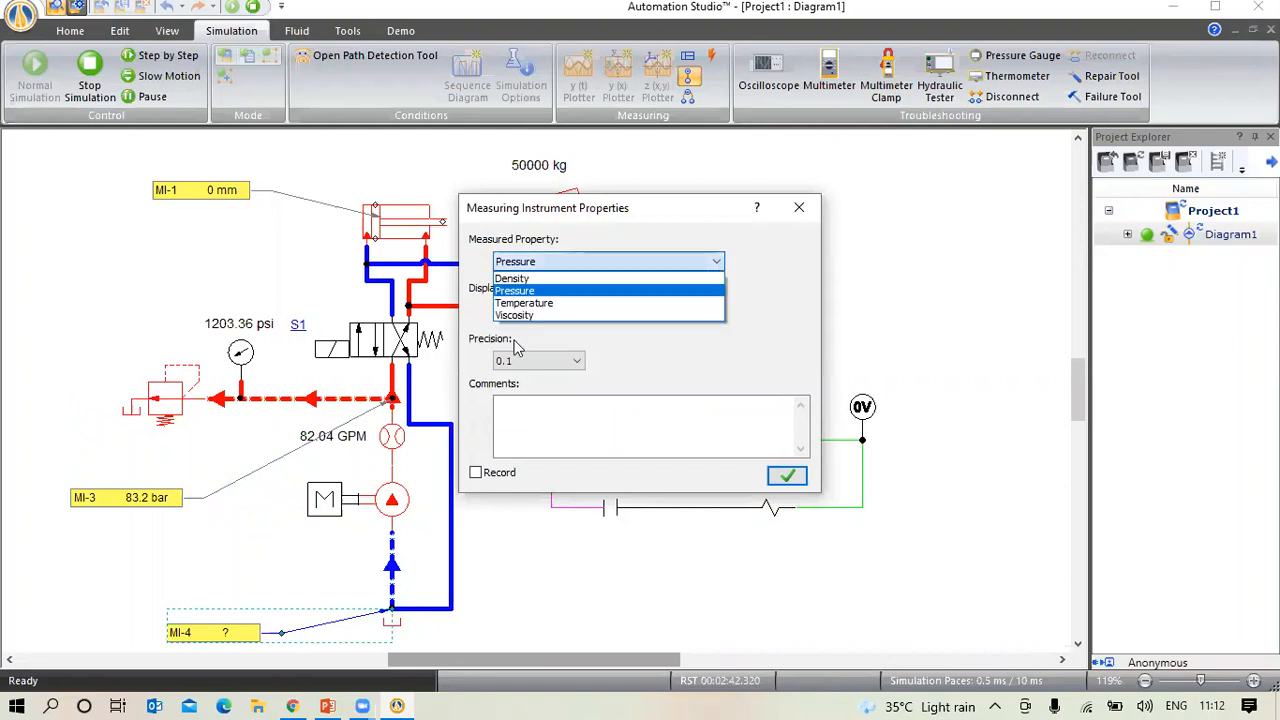
{"action": "left_click", "coordinate": [565, 302]}
{"action": "left_click", "coordinate": [641, 262]}
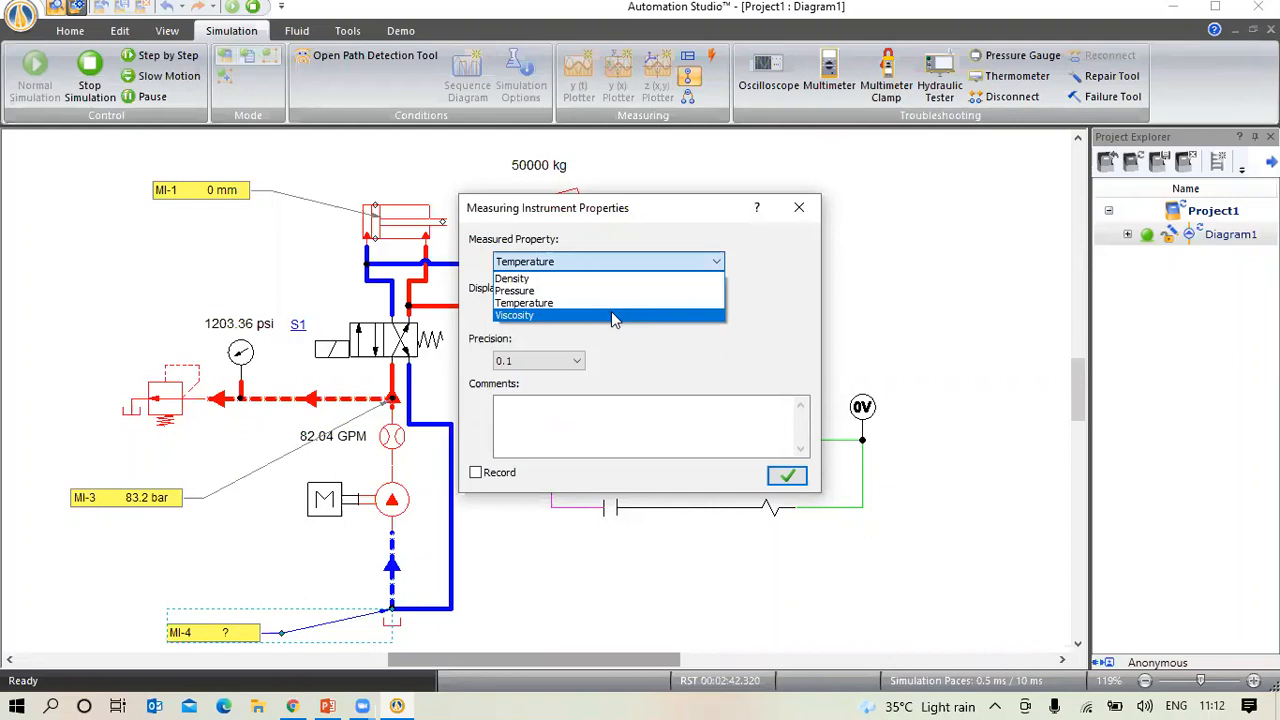
{"action": "left_click", "coordinate": [613, 316]}
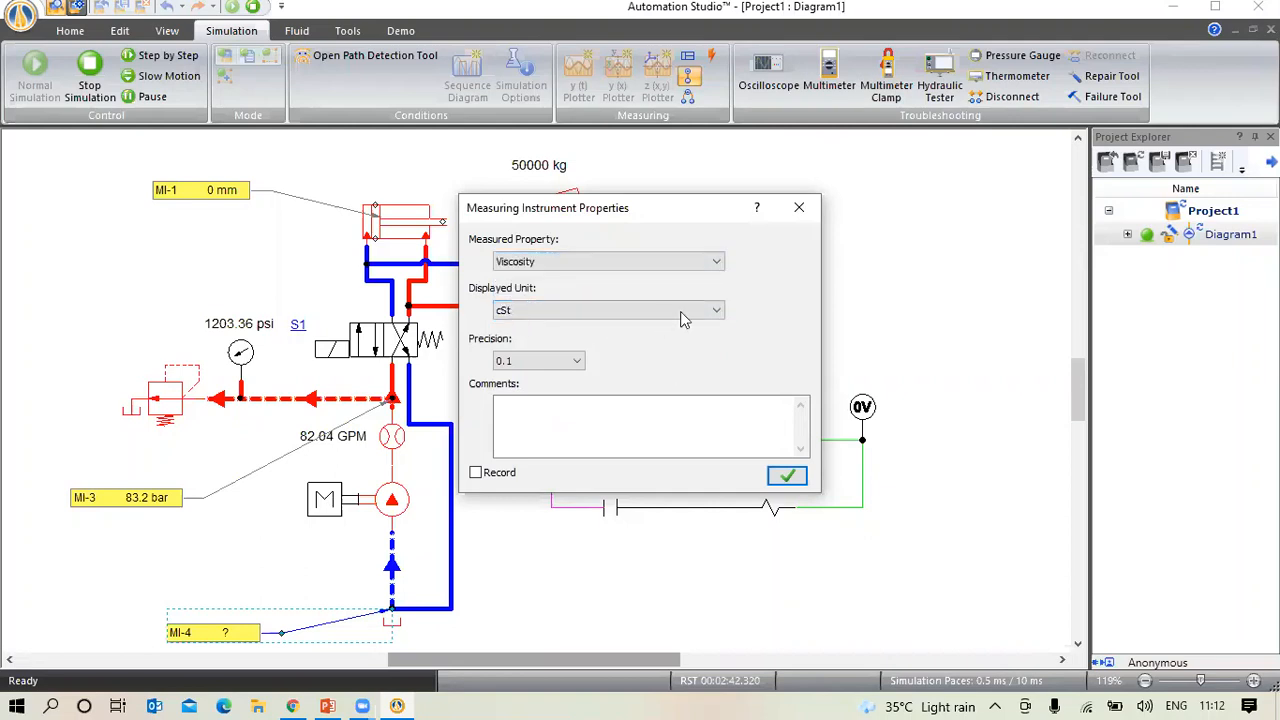
{"action": "left_click", "coordinate": [575, 316]}
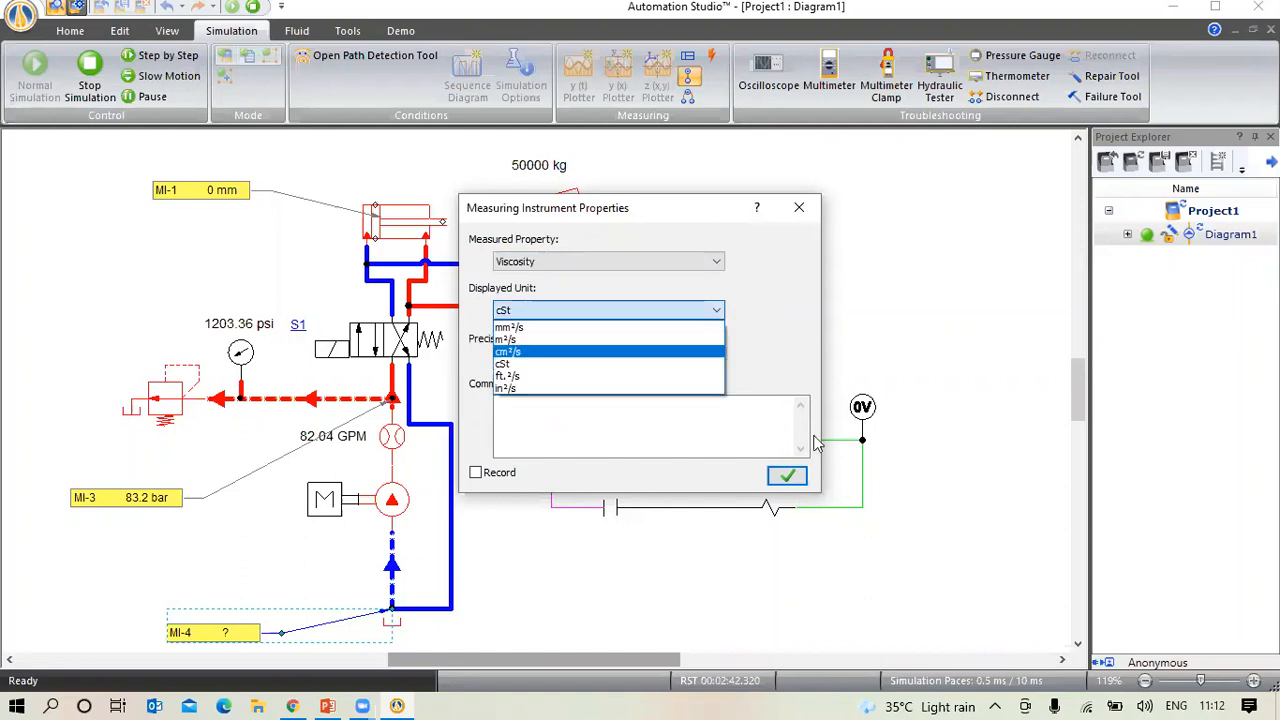
{"action": "left_click", "coordinate": [791, 473]}
{"action": "left_click", "coordinate": [789, 476]}
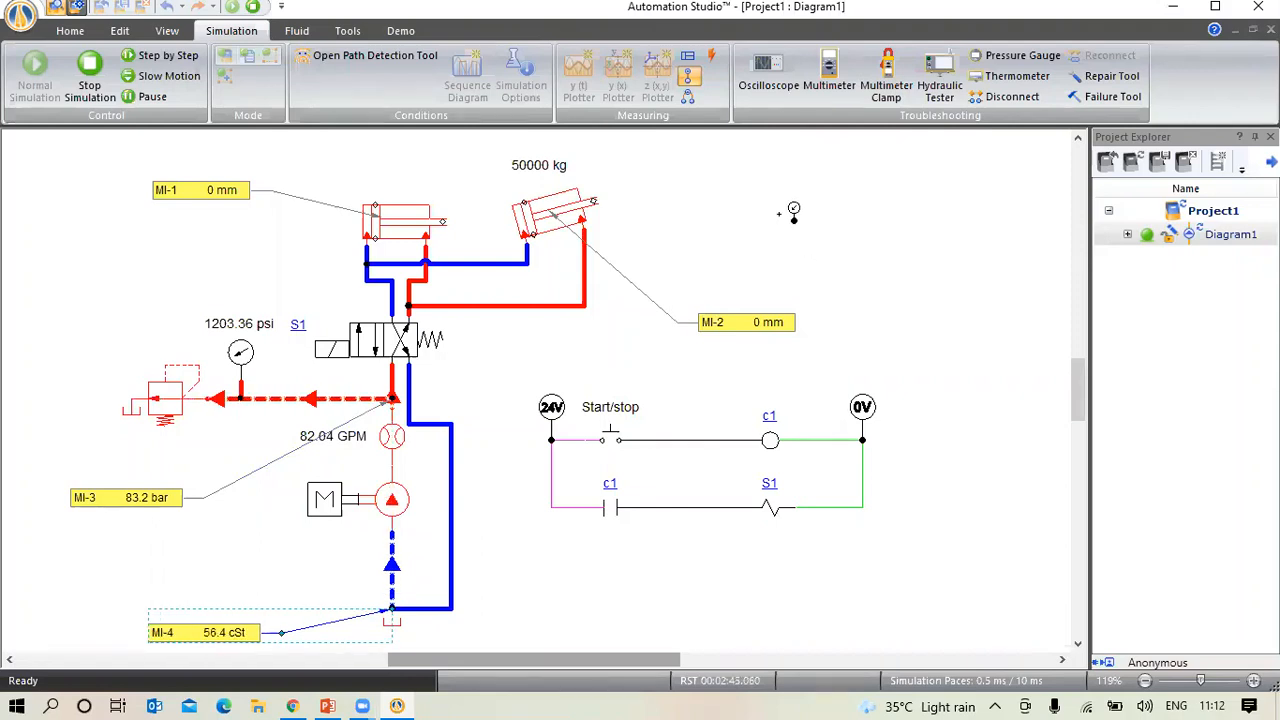
{"action": "key", "text": "Escape"}
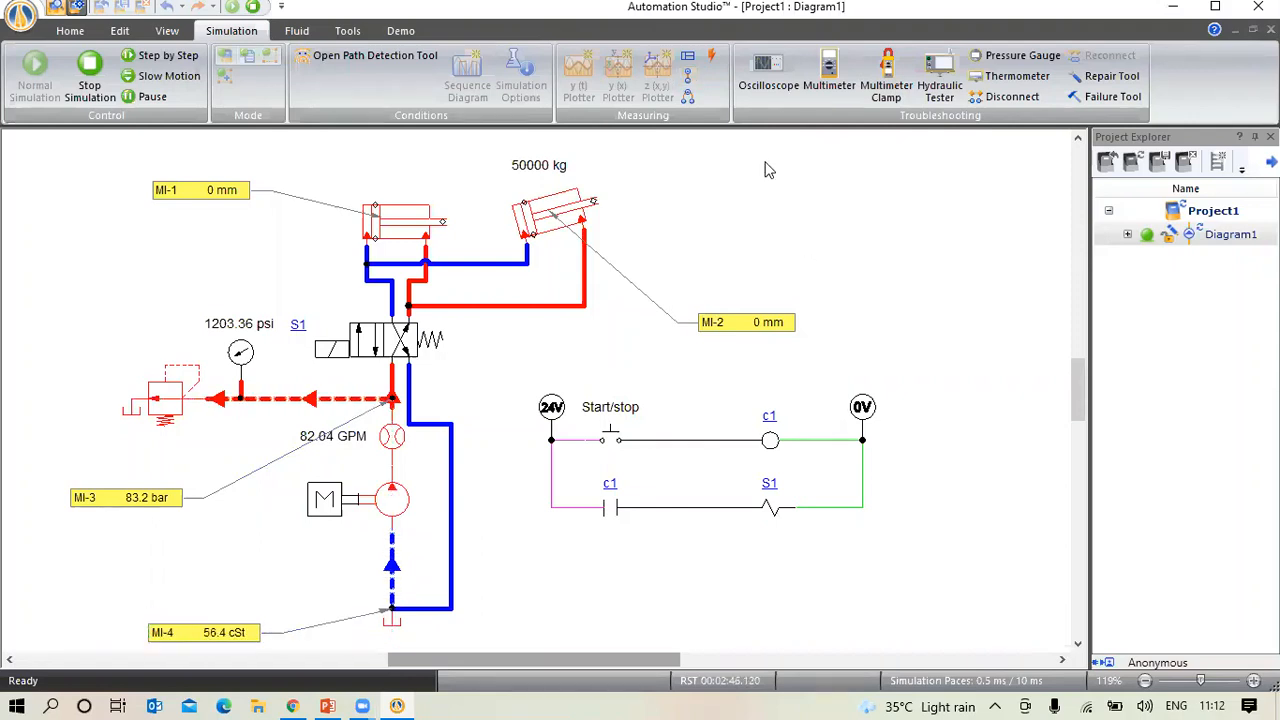
Add a Differential Pressure instrument in bar between the junction above the flow meter and the junction above the directional valve
{"action": "left_click", "coordinate": [688, 100]}
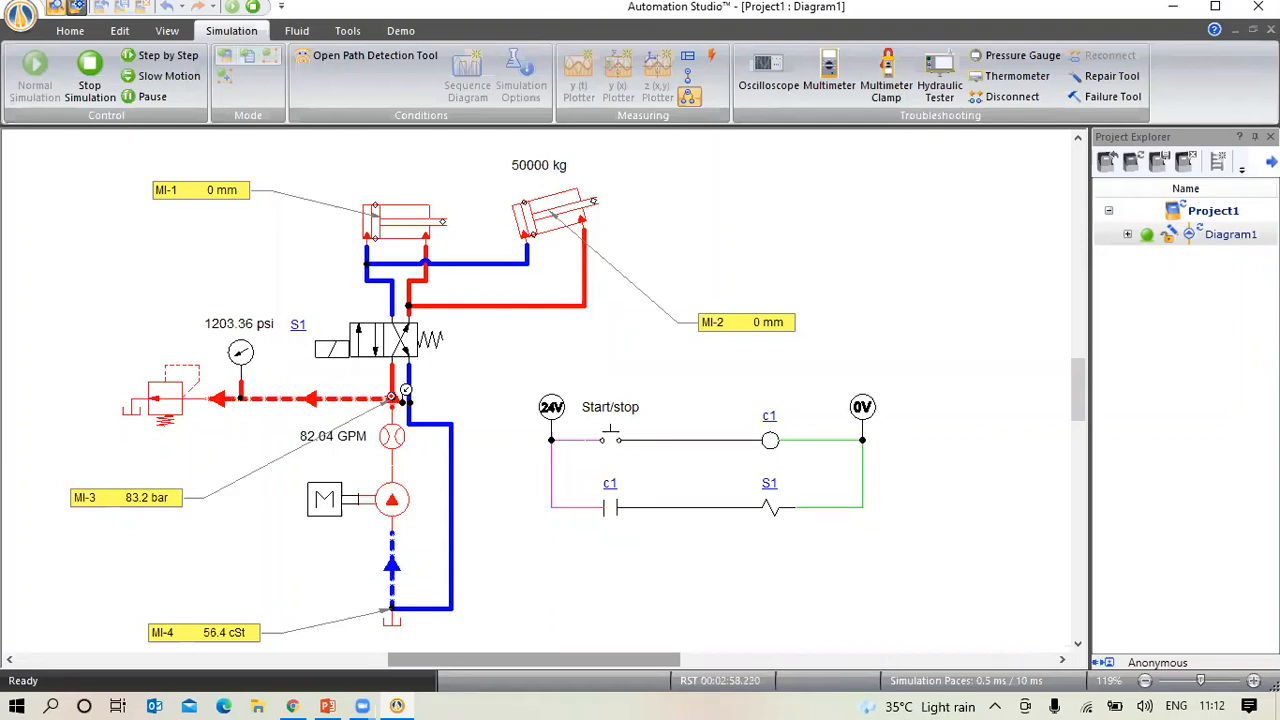
{"action": "left_click", "coordinate": [552, 602]}
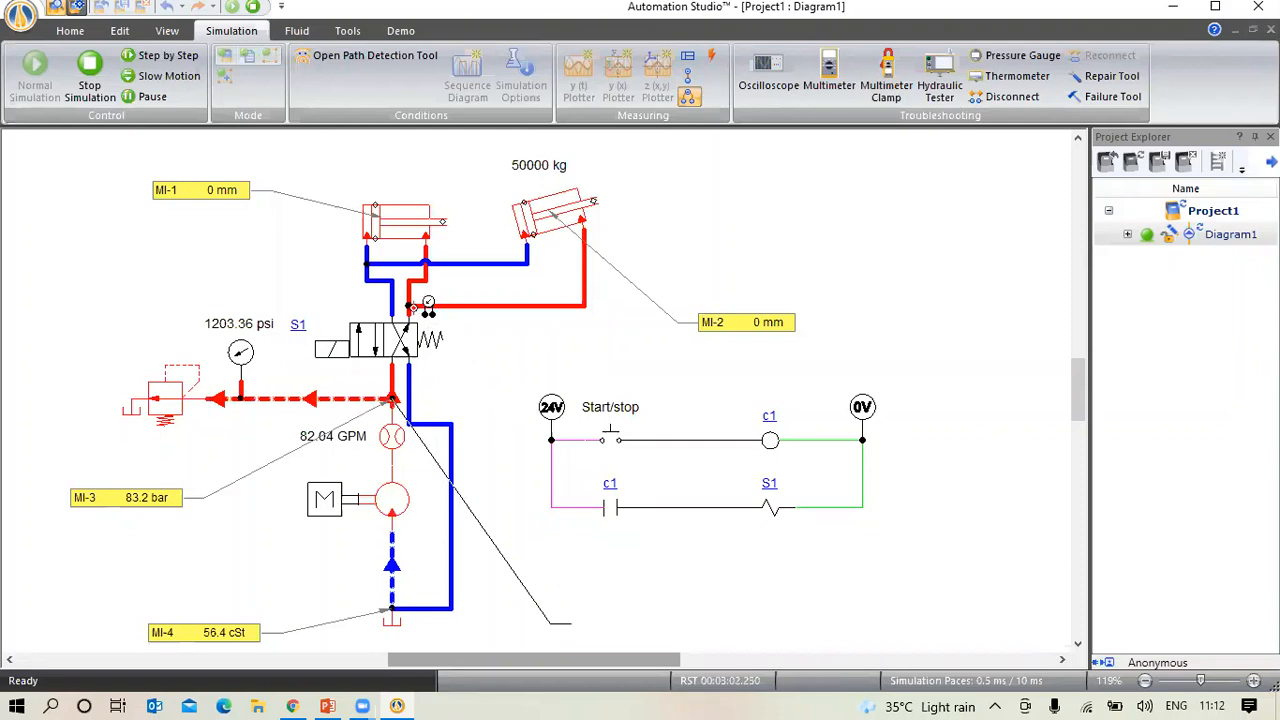
{"action": "left_click", "coordinate": [408, 306]}
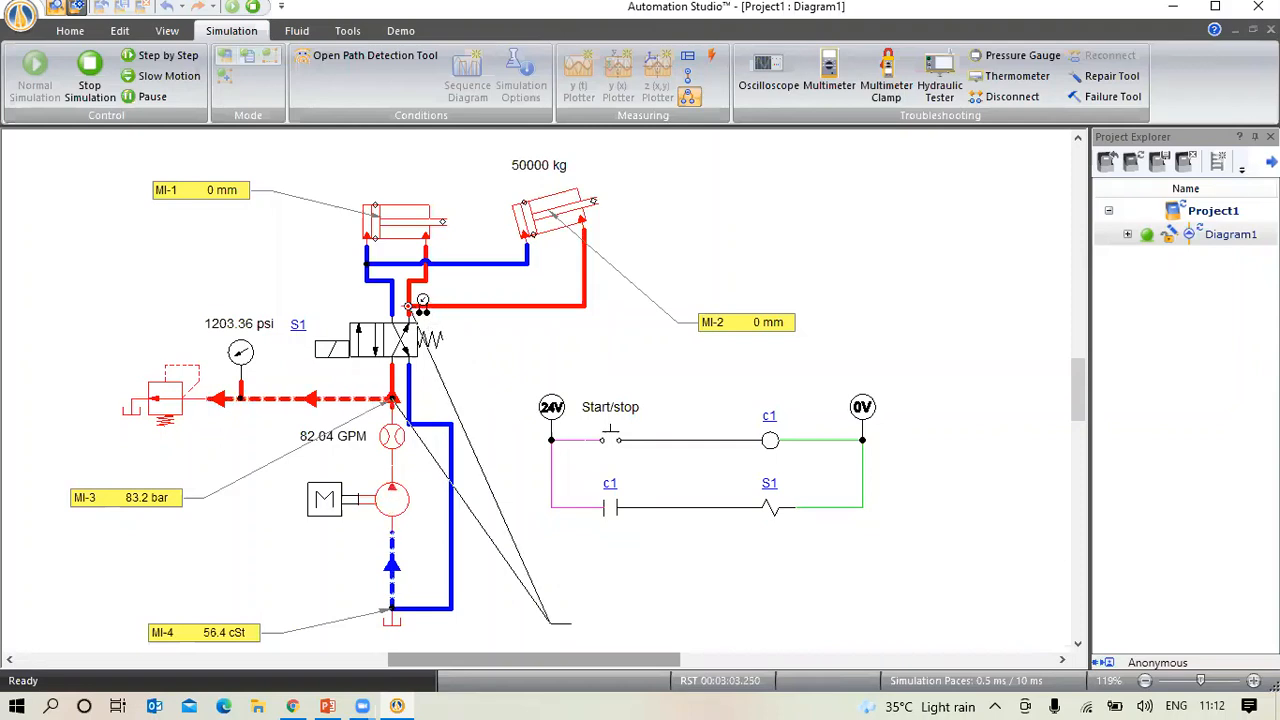
{"action": "left_click", "coordinate": [410, 305]}
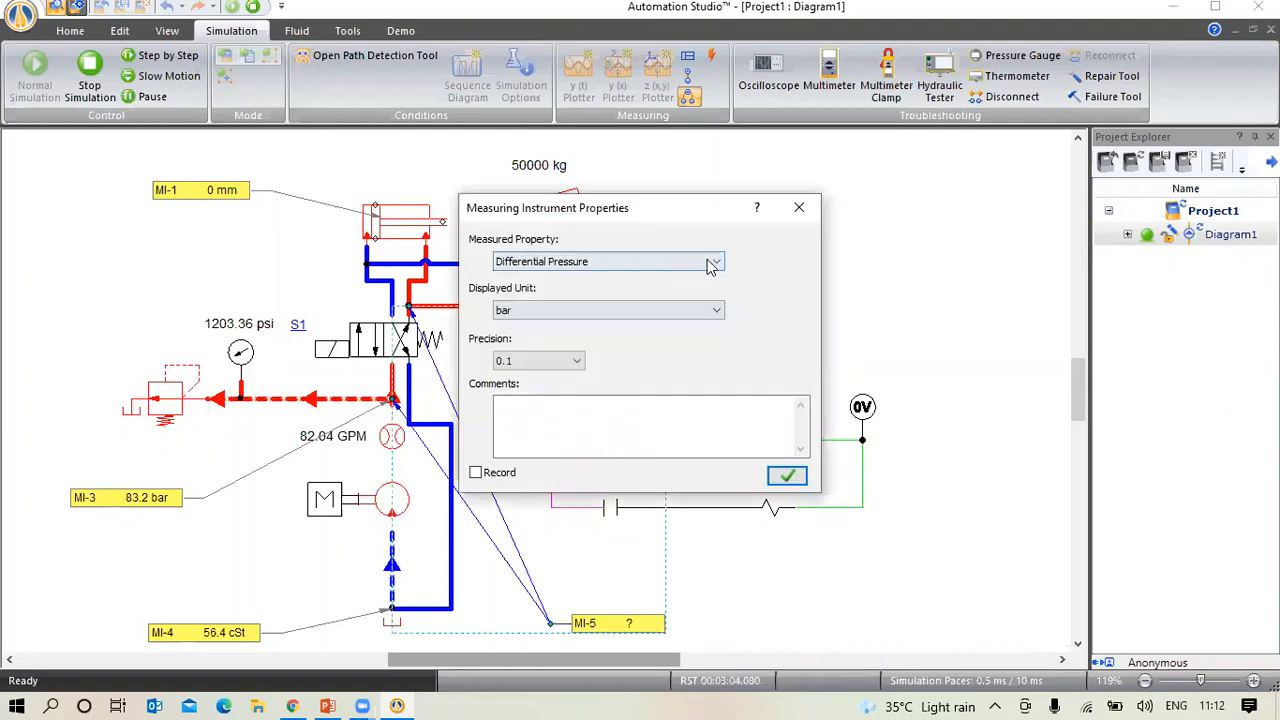
{"action": "left_click", "coordinate": [710, 262]}
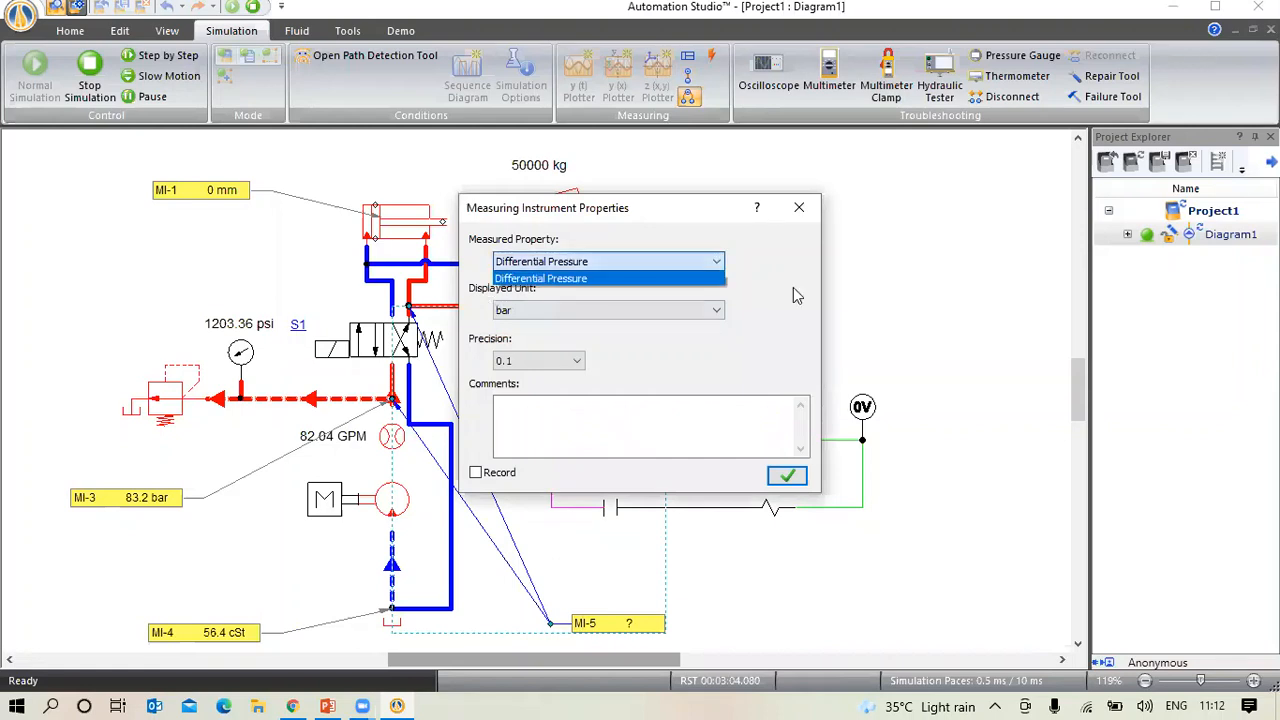
{"action": "left_click", "coordinate": [804, 473]}
{"action": "left_click", "coordinate": [802, 470]}
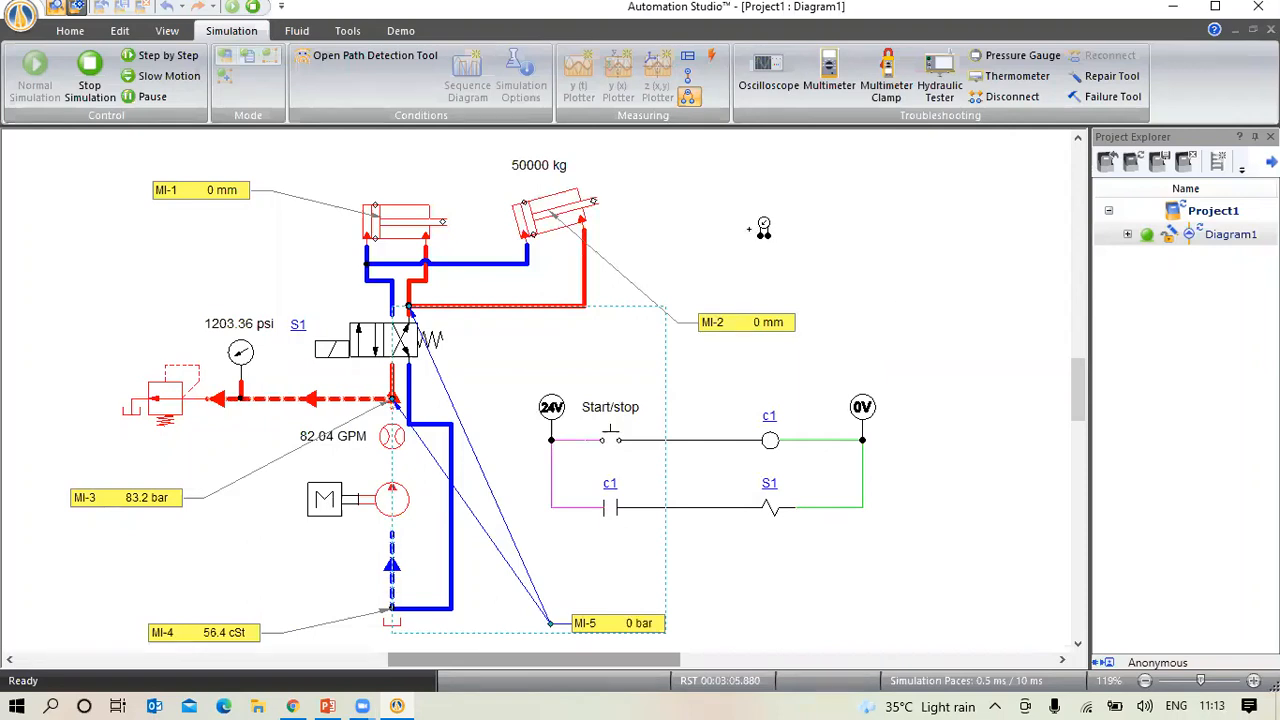
{"action": "key", "text": "Escape"}
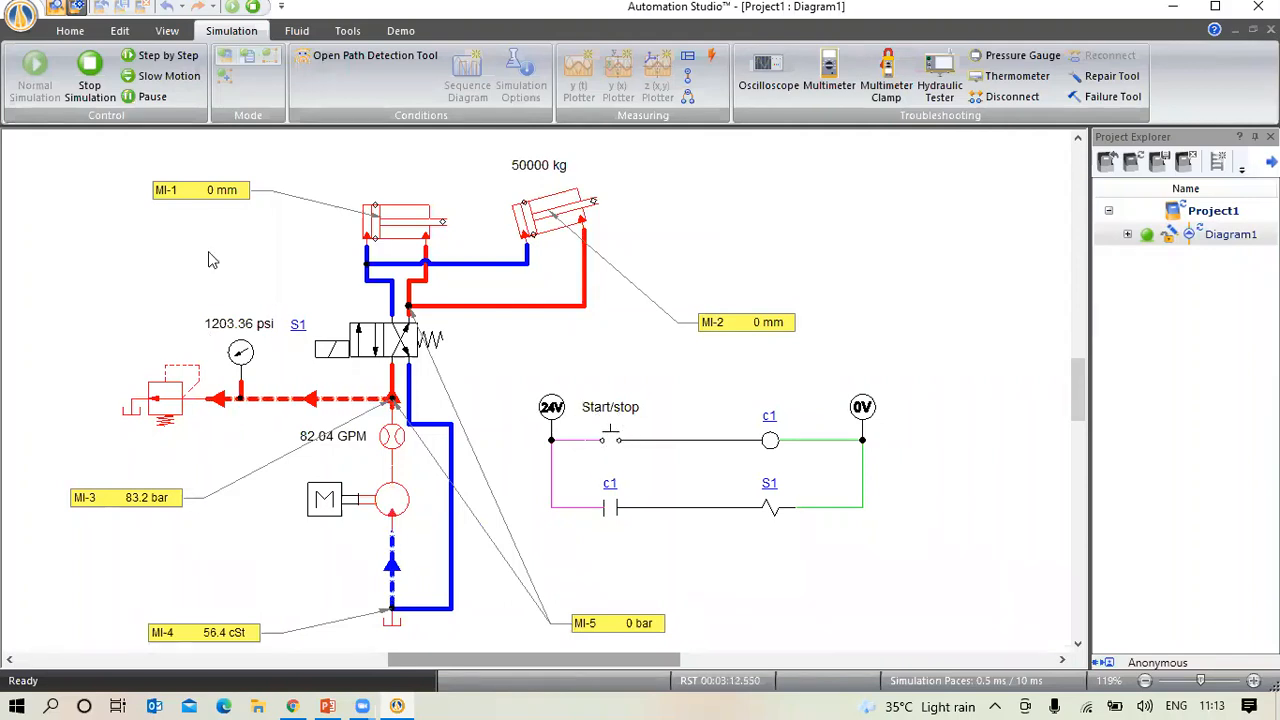
Actuate the Start/stop push button in the running simulation
{"action": "left_click", "coordinate": [610, 443]}
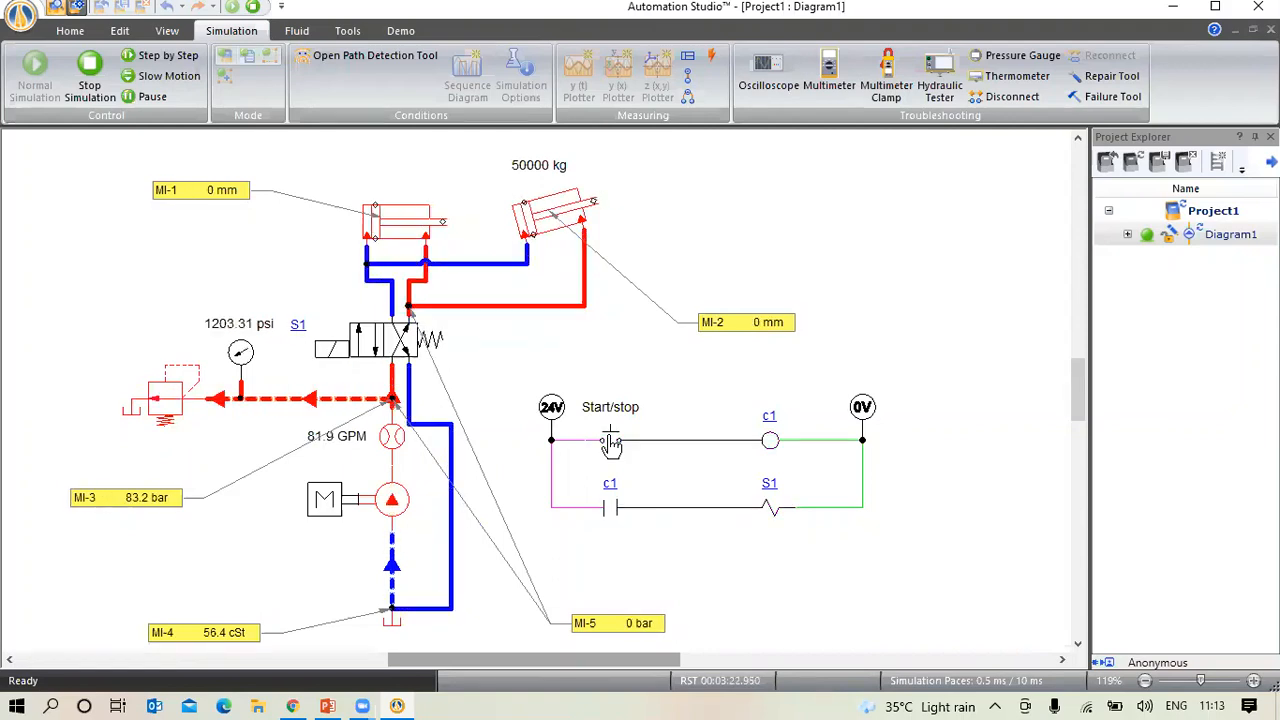
Actuate and release the Start/stop push button repeatedly to cycle both cylinders, and stop the simulation
{"action": "left_click", "coordinate": [611, 443]}
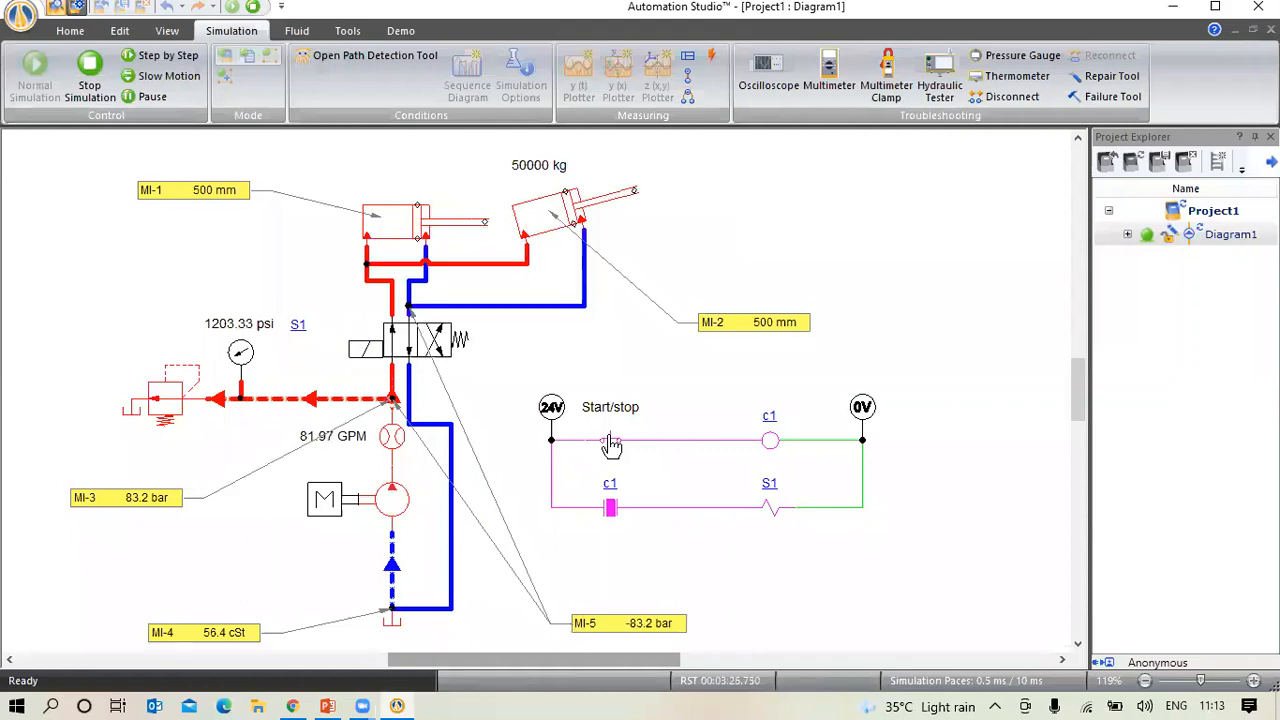
{"action": "left_click", "coordinate": [611, 446]}
{"action": "left_click", "coordinate": [611, 446]}
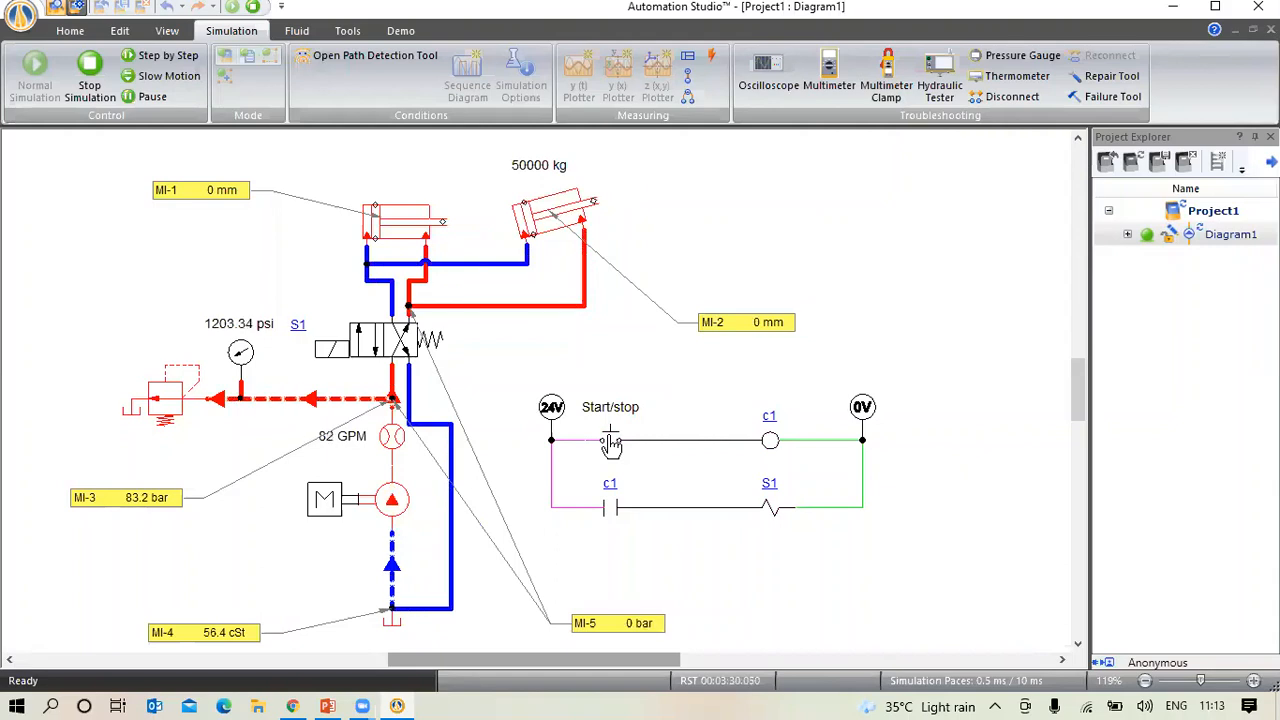
{"action": "left_click", "coordinate": [611, 444]}
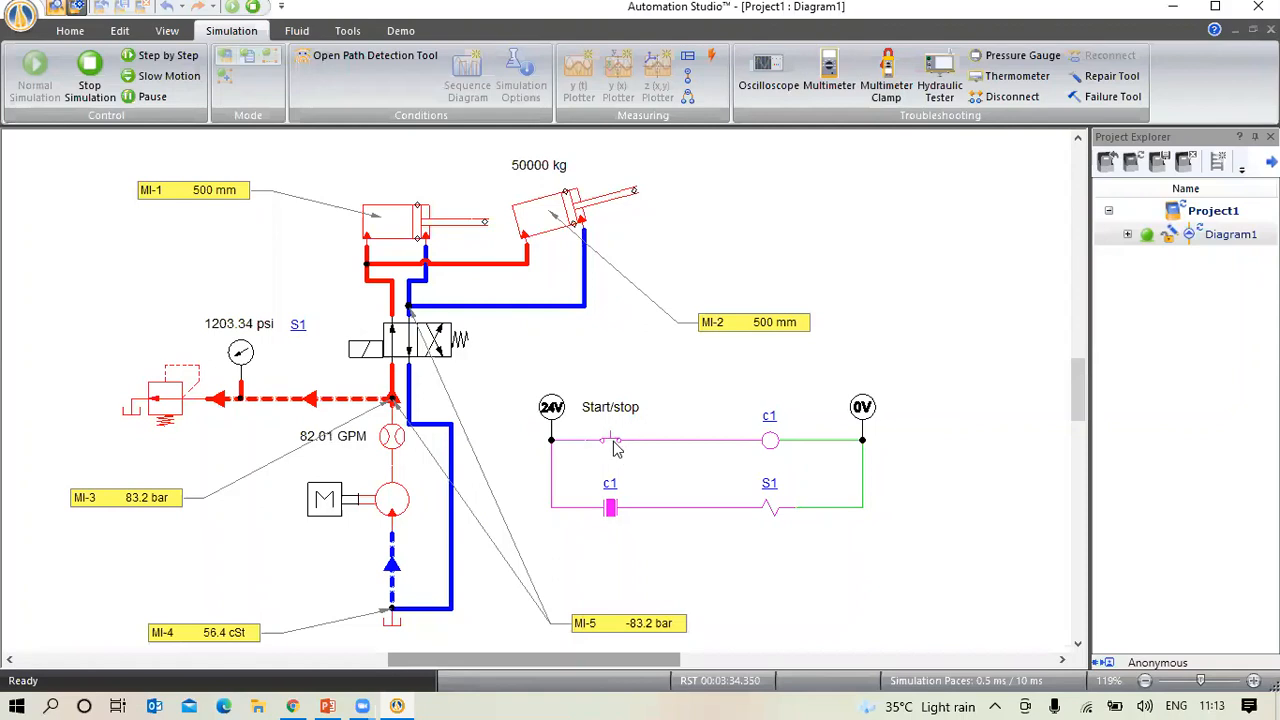
{"action": "left_click", "coordinate": [614, 446]}
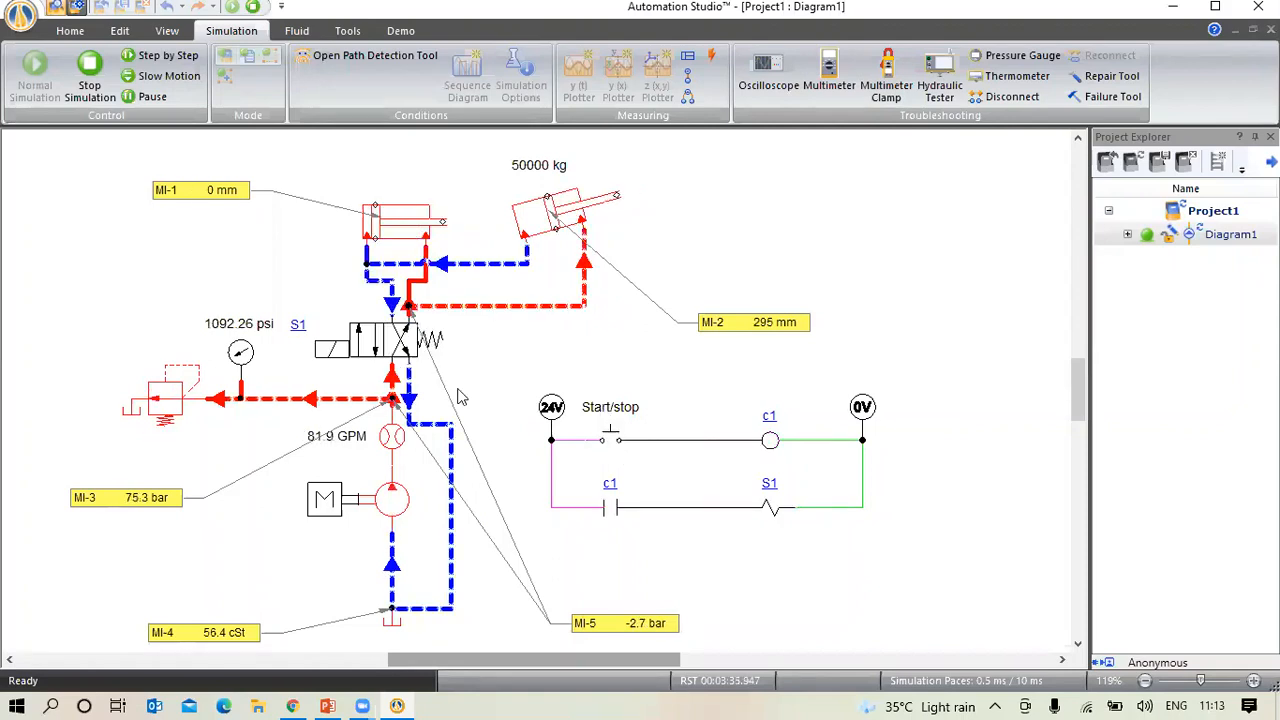
{"action": "left_click", "coordinate": [98, 88]}
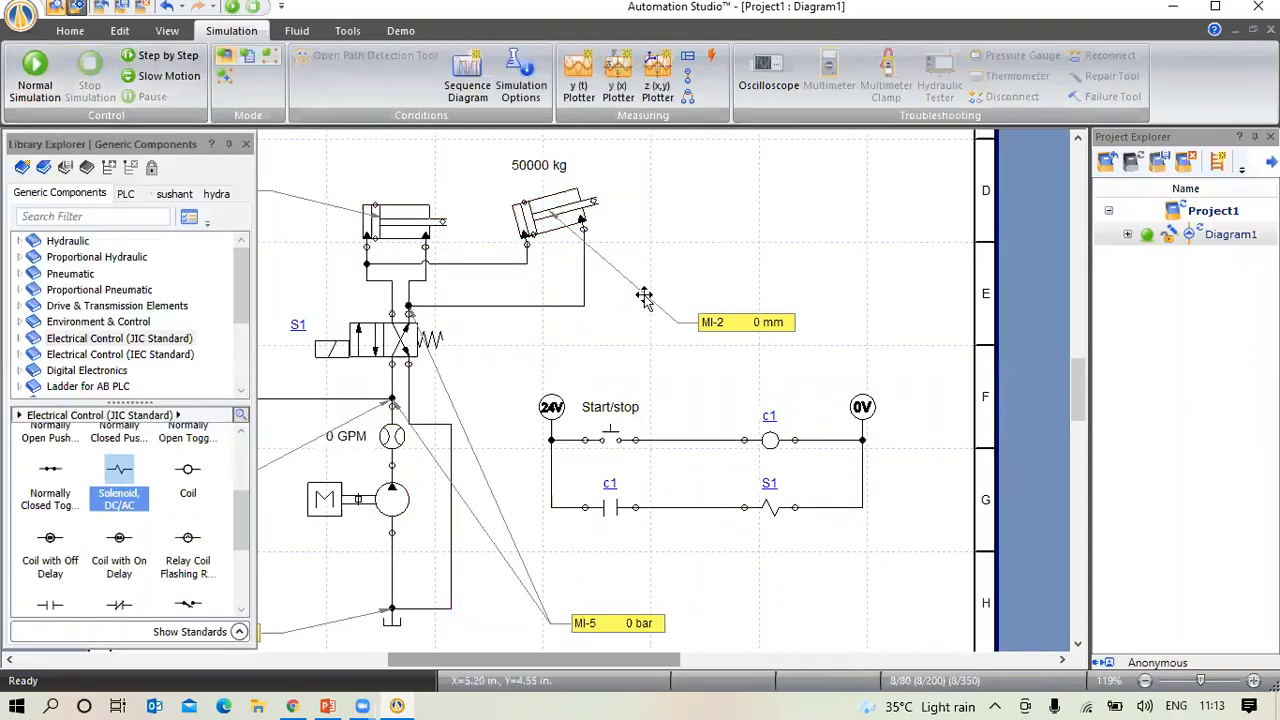
Delete all five measuring instruments, MI-1 to MI-5, from the hydraulic circuit
{"action": "left_click", "coordinate": [644, 297]}
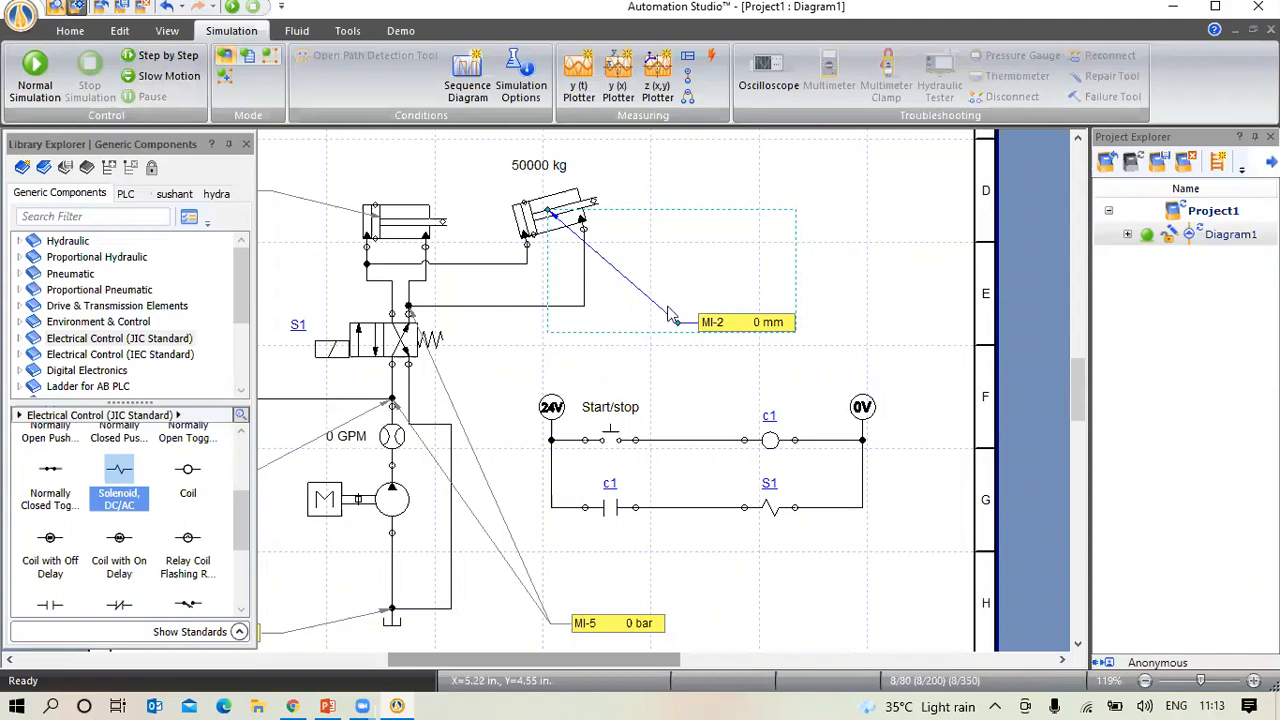
{"action": "left_click", "coordinate": [305, 202]}
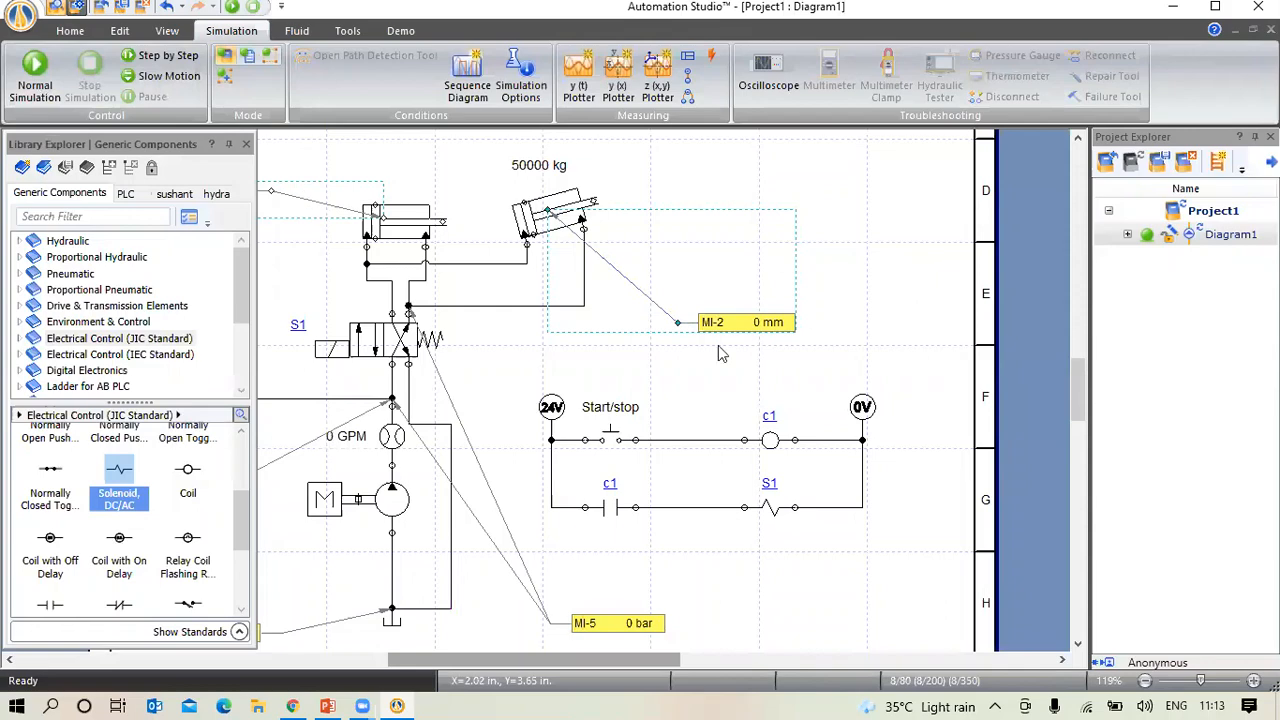
{"action": "left_click", "coordinate": [497, 507]}
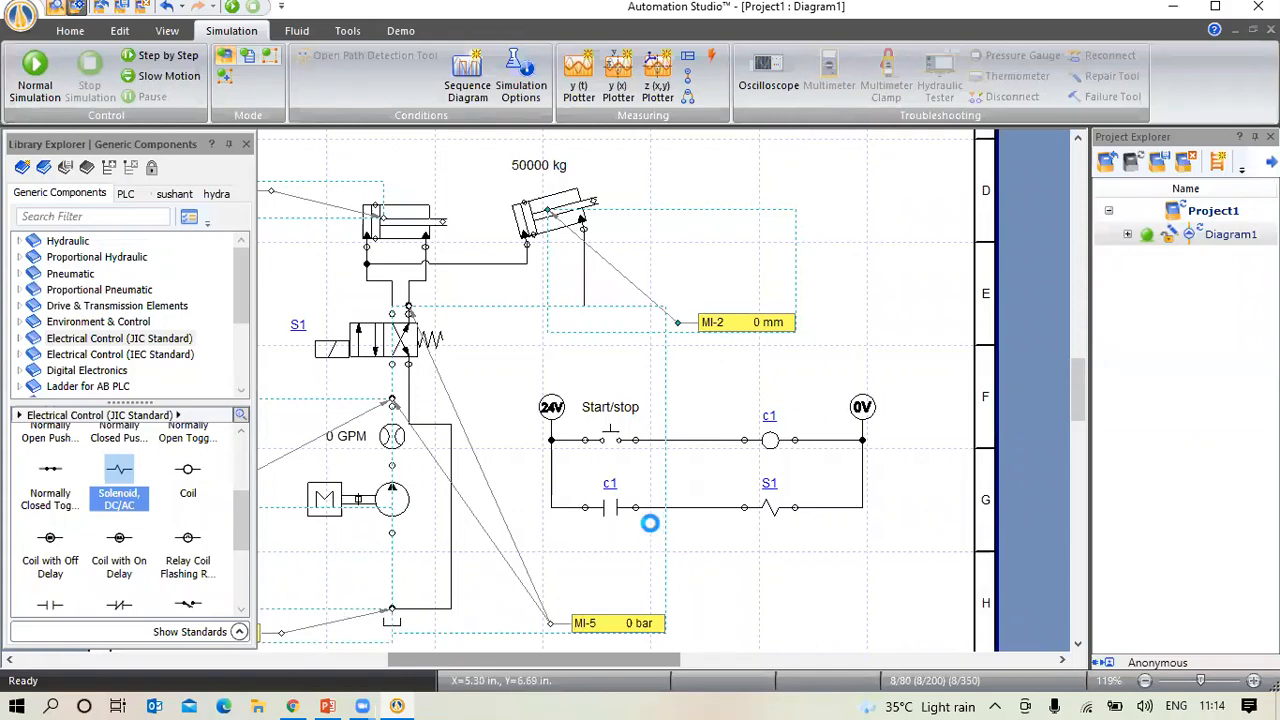
{"action": "key", "text": "Delete"}
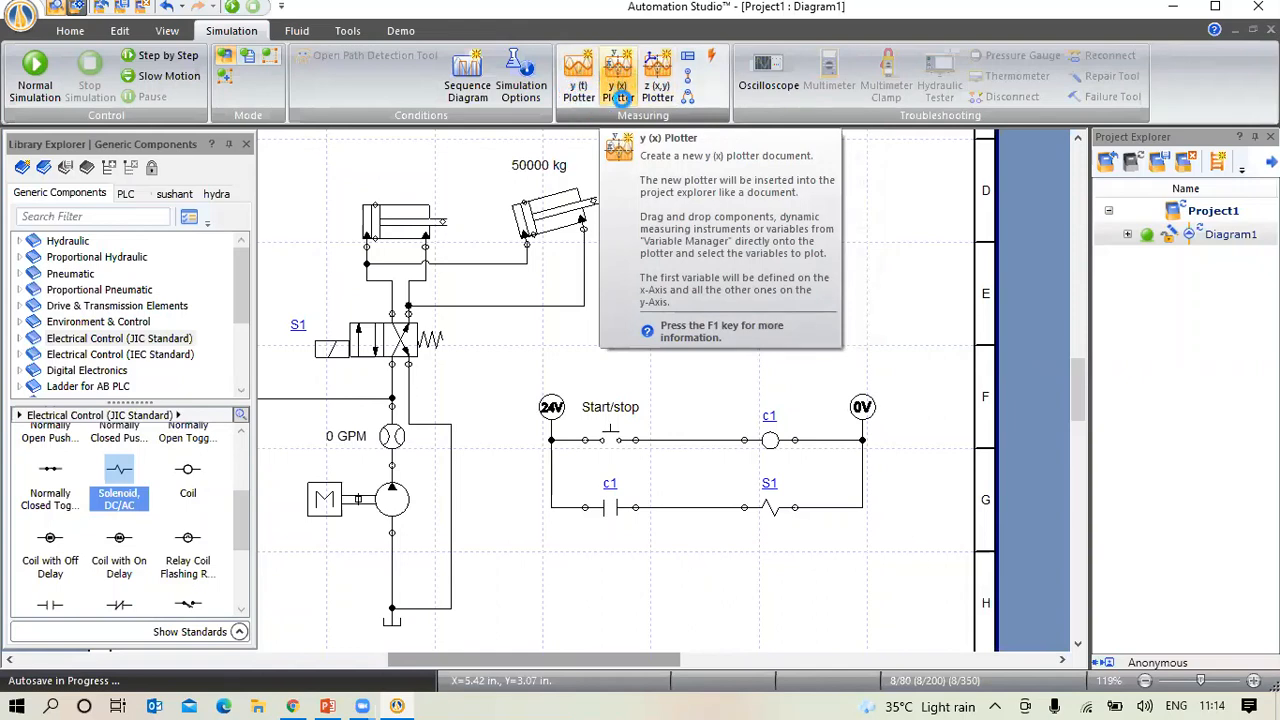
Create a y(t) plotter and place its window beside the hydraulic circuit so both cylinders are accessible
{"action": "left_click", "coordinate": [620, 98]}
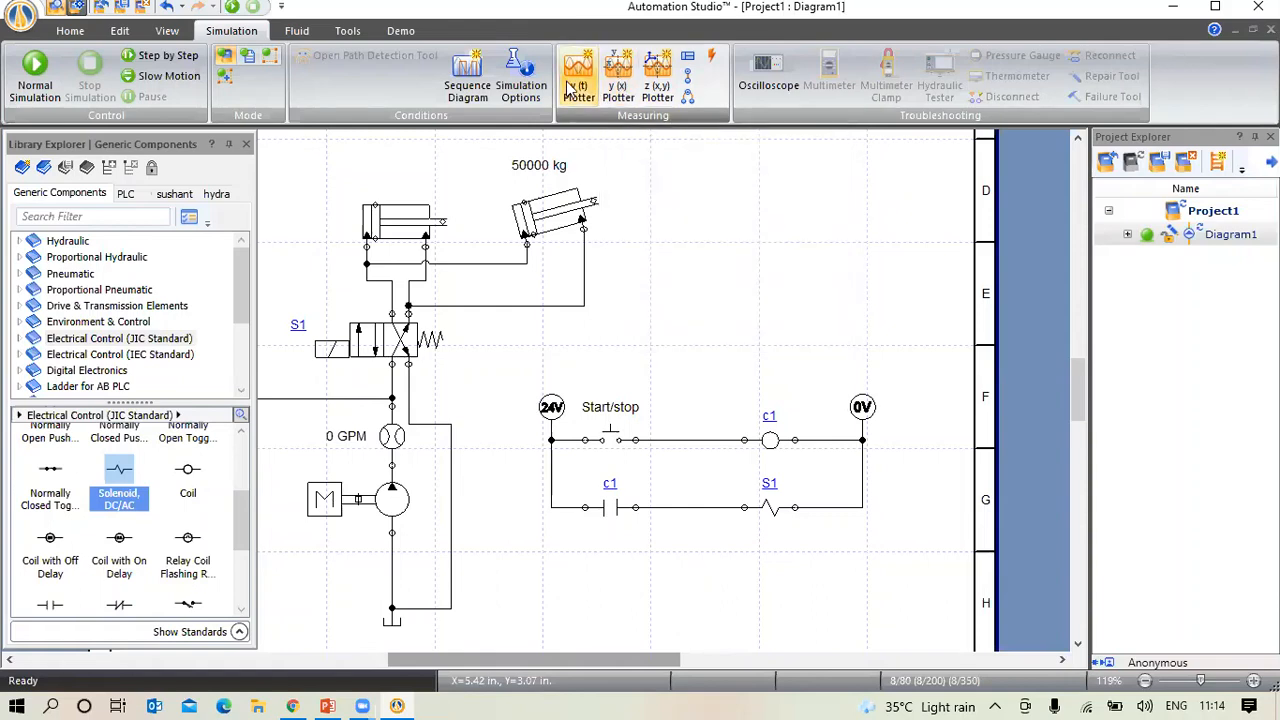
{"action": "left_click", "coordinate": [580, 75]}
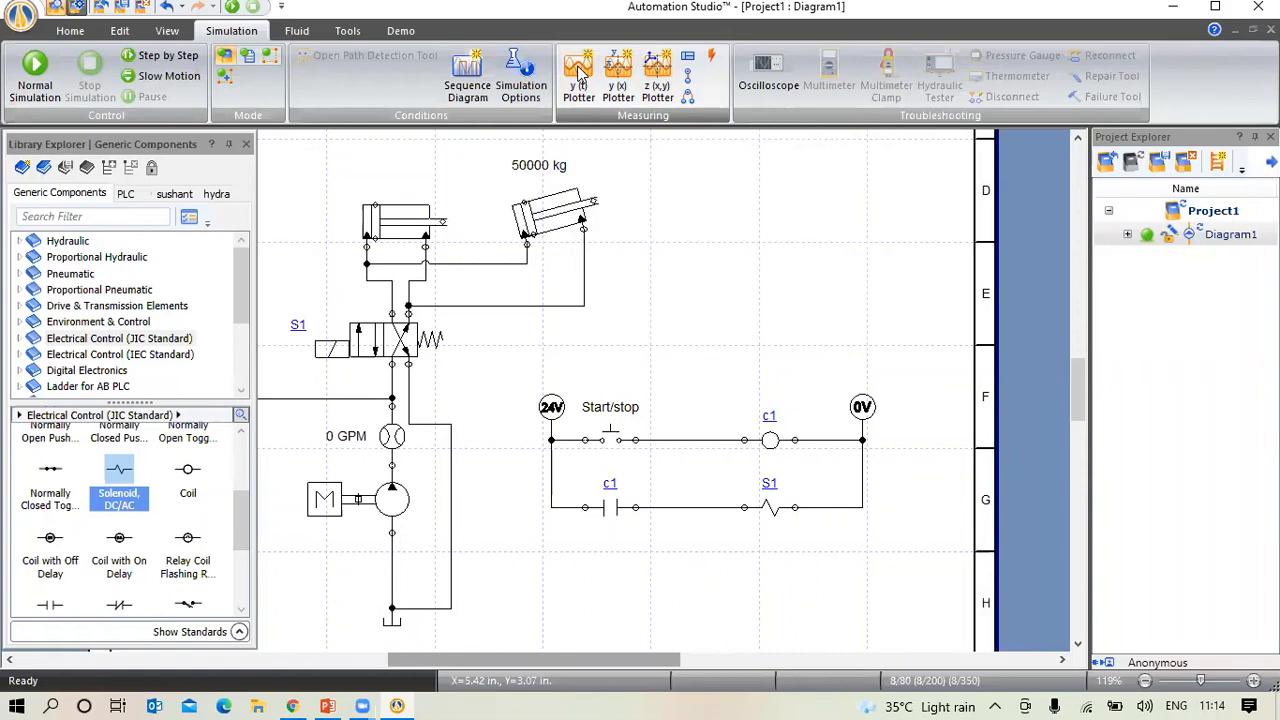
{"action": "left_click", "coordinate": [579, 72]}
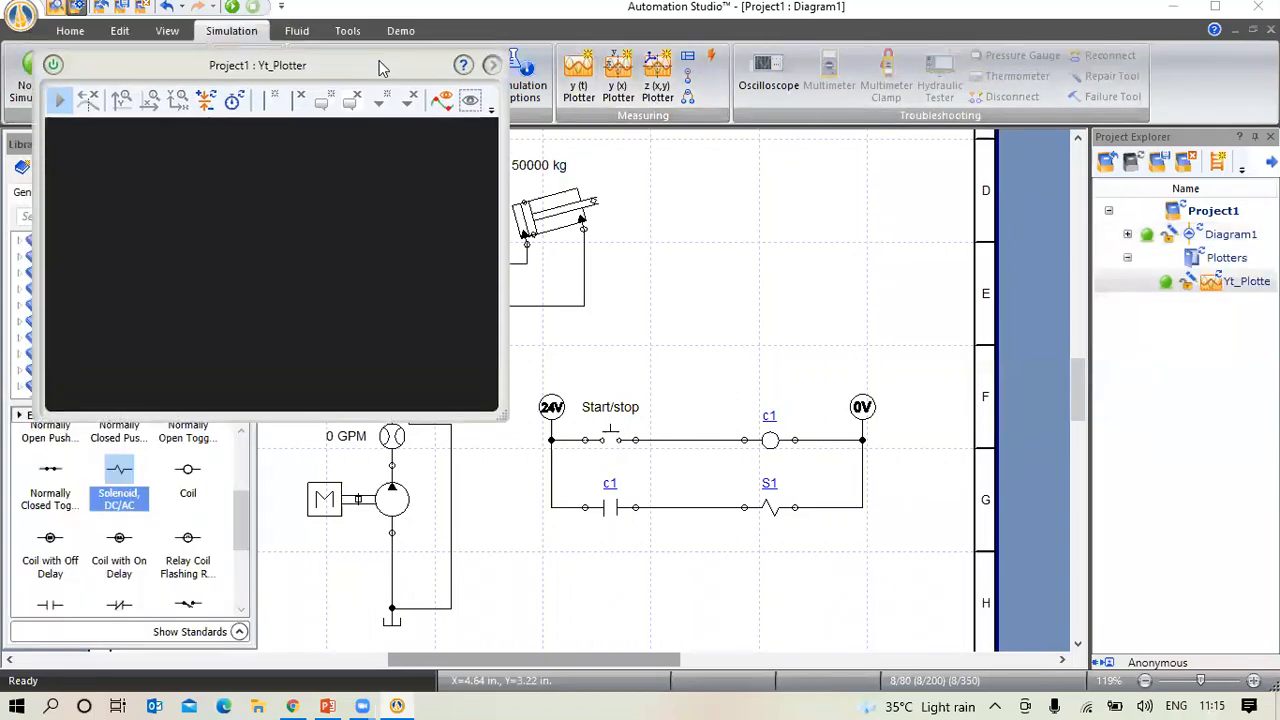
{"action": "left_click_drag", "start_coordinate": [379, 62], "coordinate": [916, 178]}
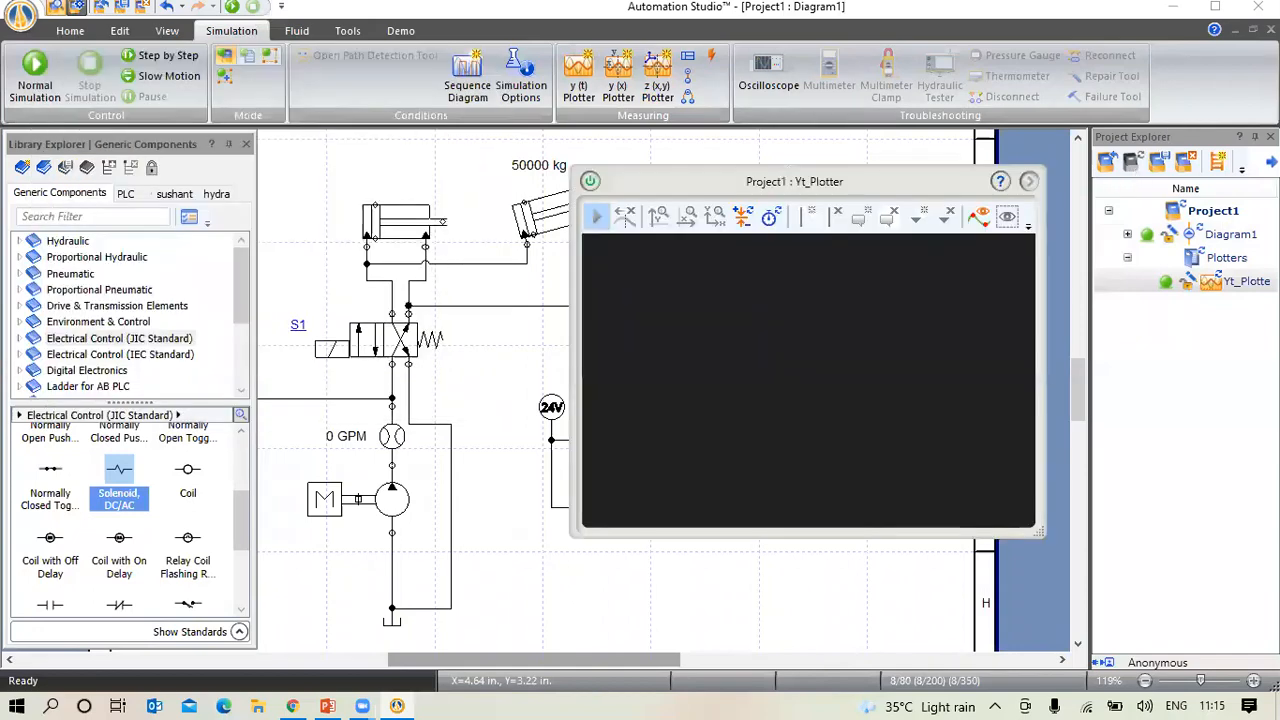
{"action": "left_click_drag", "start_coordinate": [811, 181], "coordinate": [821, 278]}
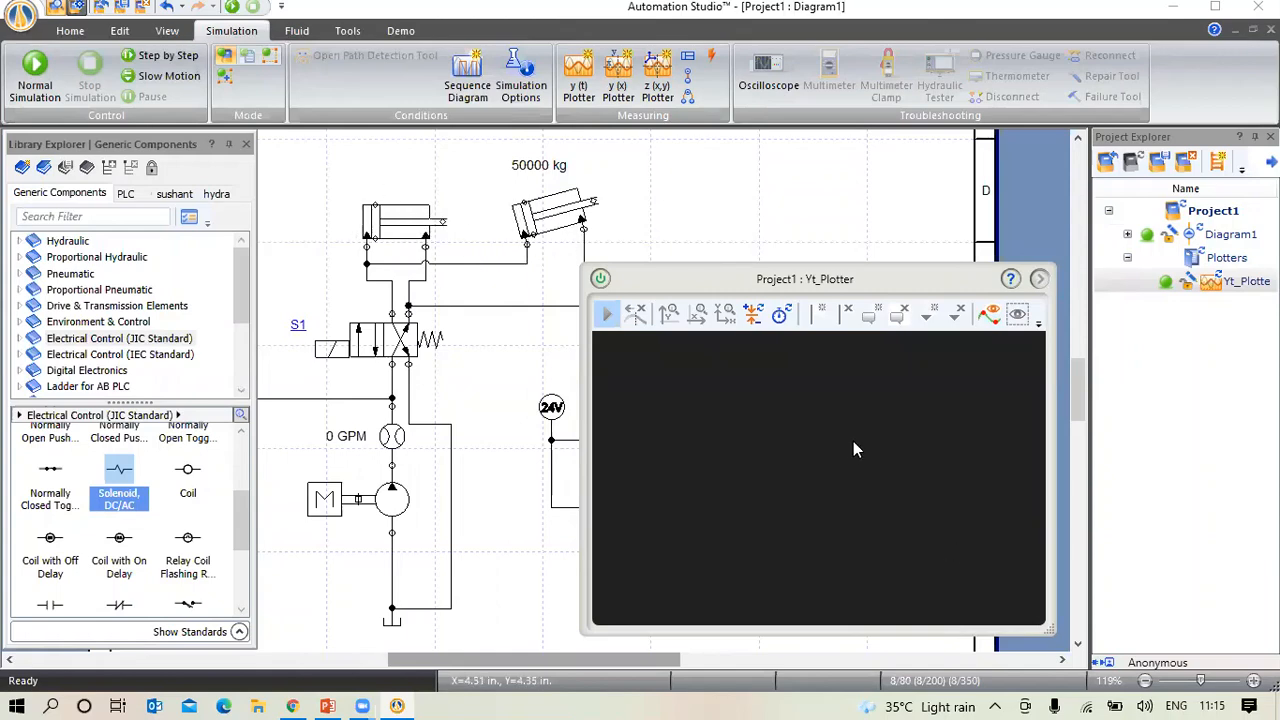
Add the horizontal cylinder to the y(t) plotter, plotting its Acceleration and Linear Speed
{"action": "left_click", "coordinate": [386, 229]}
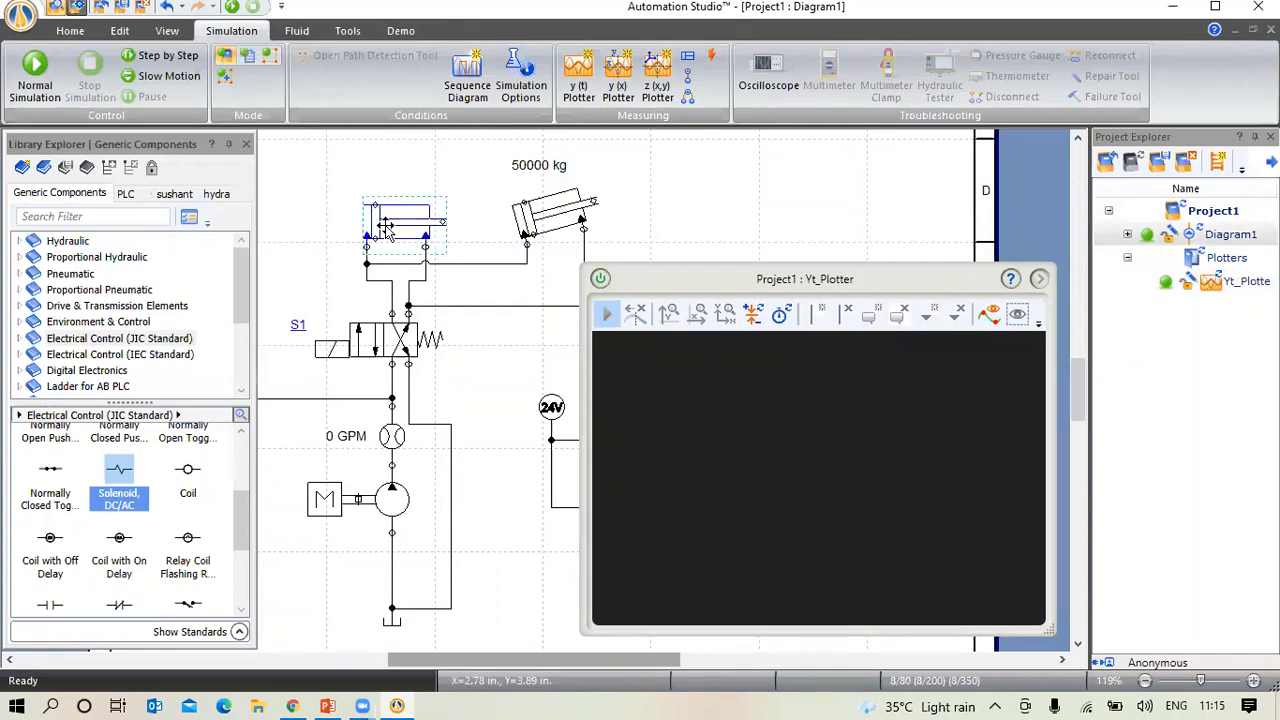
{"action": "left_click_drag", "start_coordinate": [386, 229], "coordinate": [717, 318]}
{"action": "left_click_drag", "start_coordinate": [762, 441], "coordinate": [766, 441]}
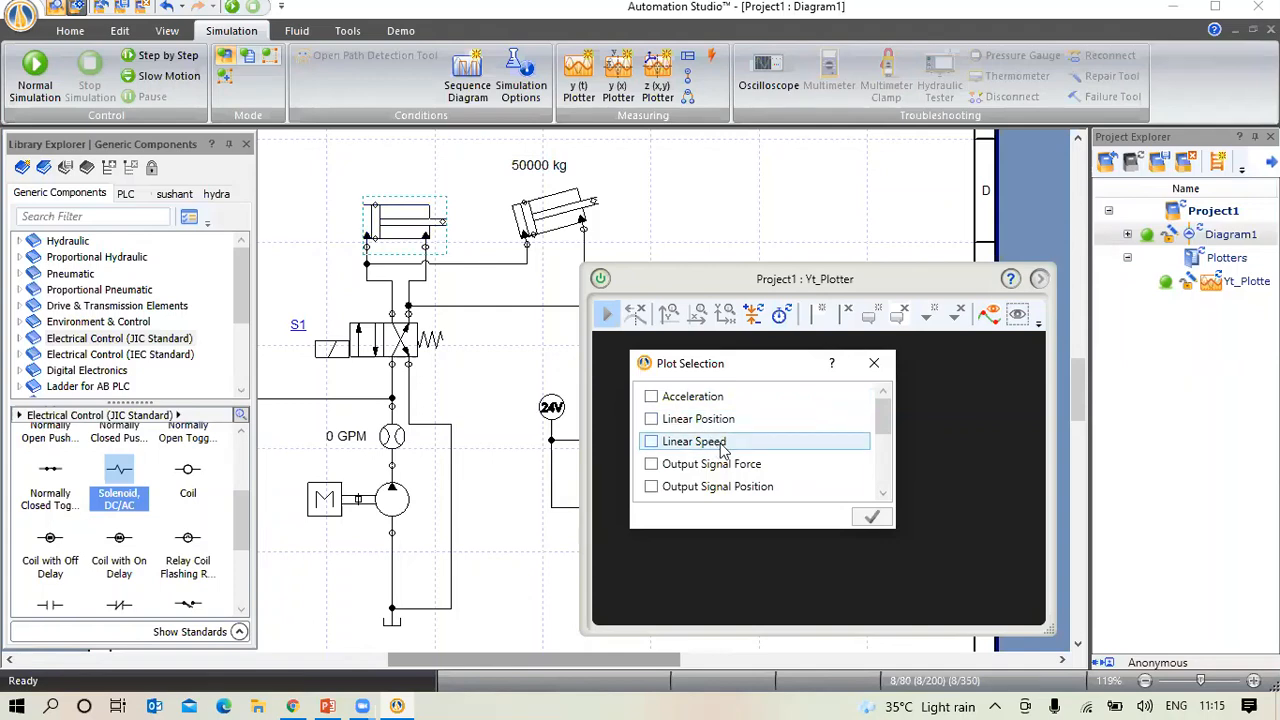
{"action": "scroll", "coordinate": [776, 467], "scroll_direction": "down", "scroll_amount": 2}
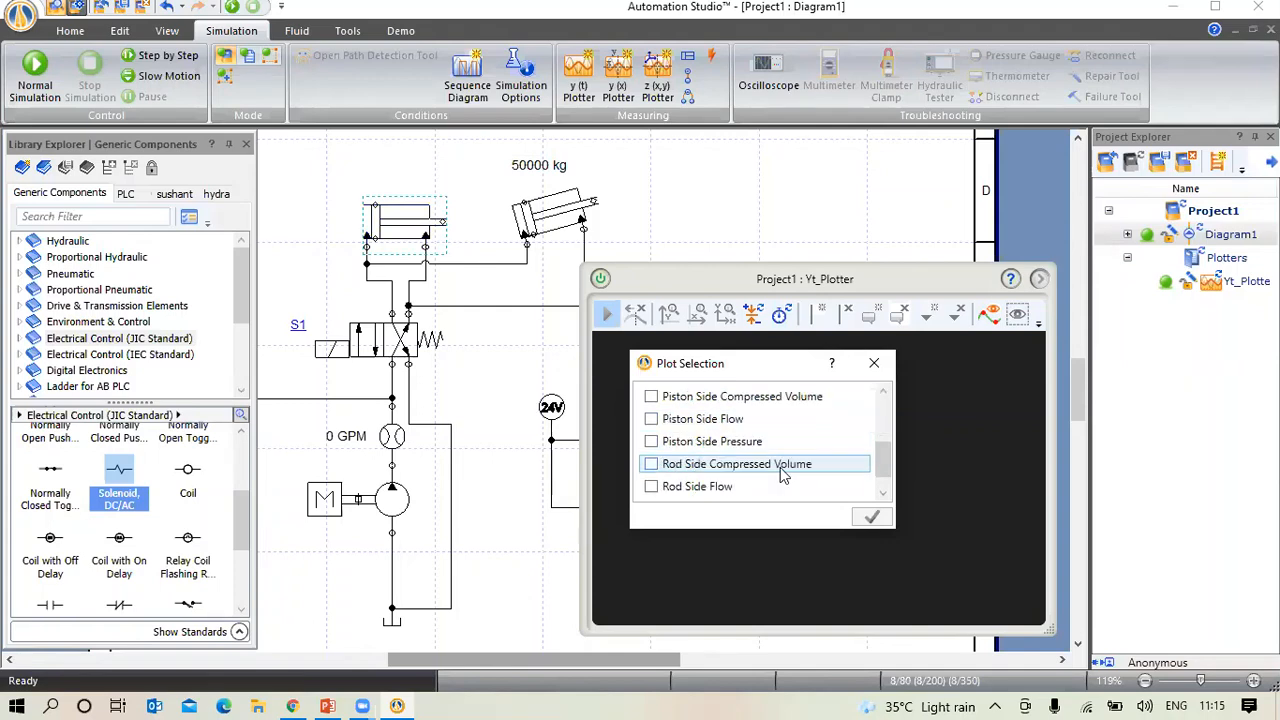
{"action": "scroll", "coordinate": [785, 475], "scroll_direction": "down", "scroll_amount": 1}
{"action": "scroll", "coordinate": [788, 475], "scroll_direction": "up", "scroll_amount": 4}
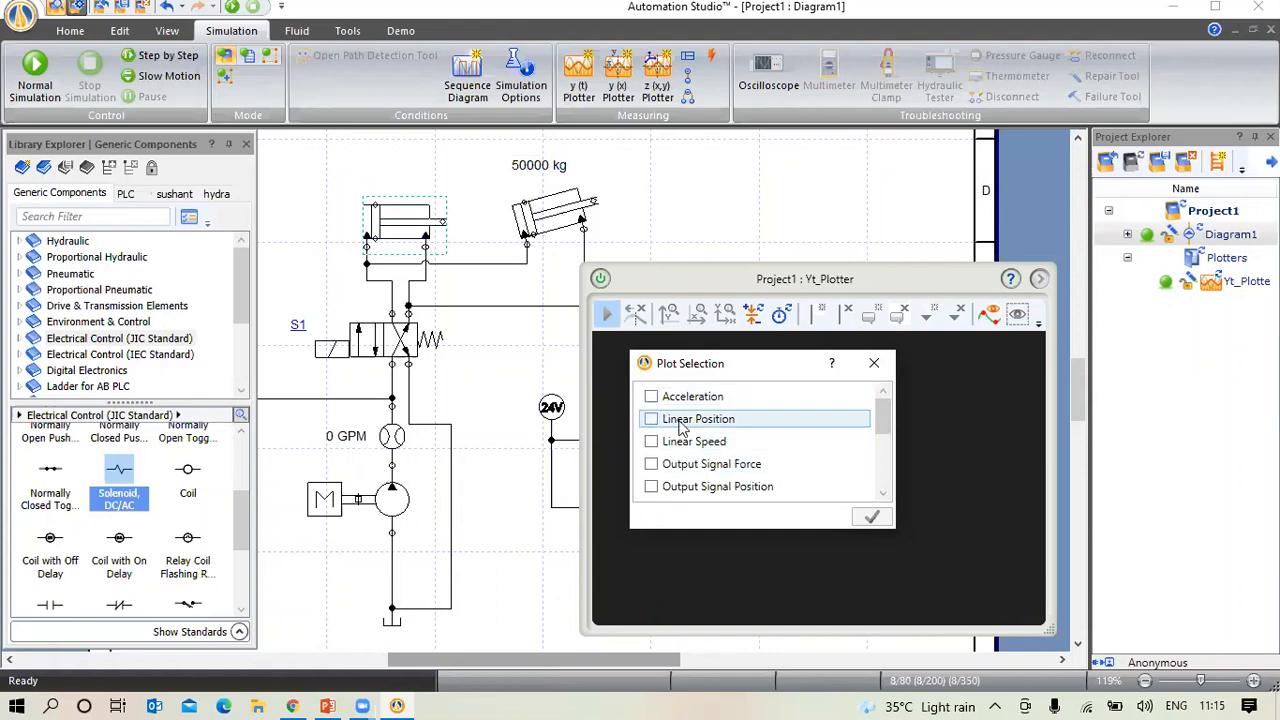
{"action": "left_click", "coordinate": [656, 398]}
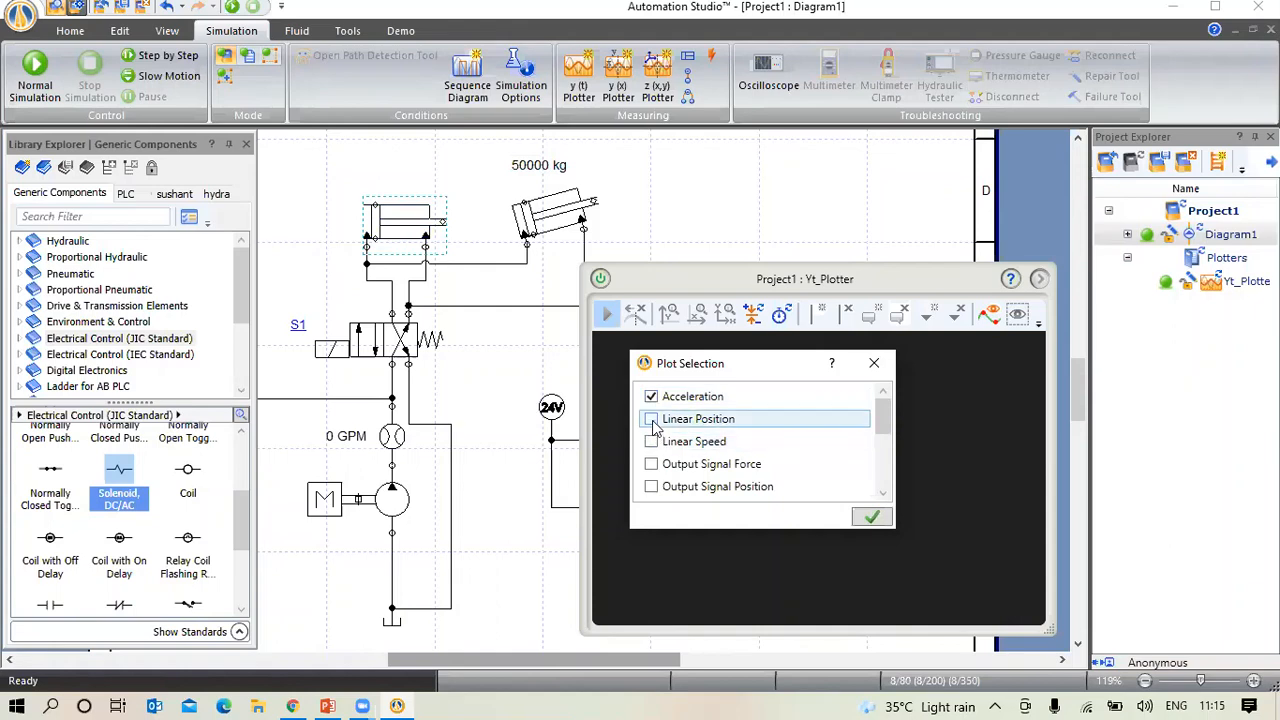
{"action": "left_click", "coordinate": [653, 420]}
{"action": "left_click", "coordinate": [652, 442]}
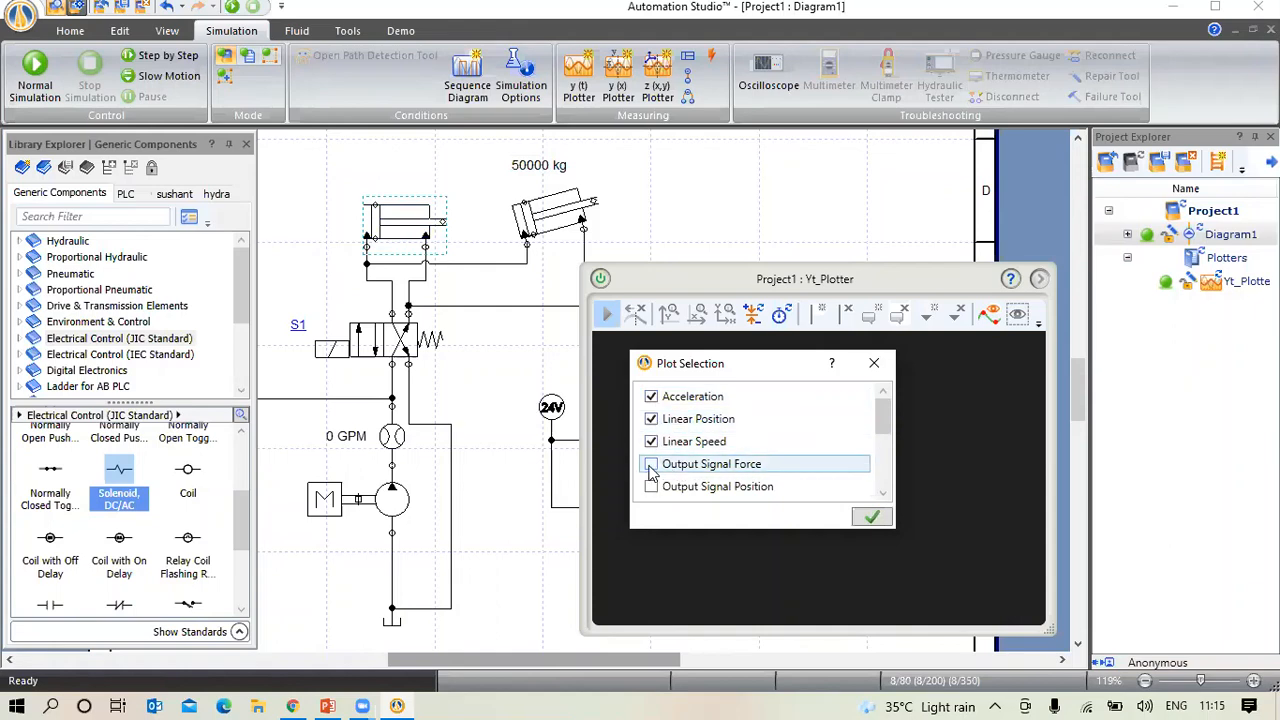
{"action": "left_click", "coordinate": [651, 464]}
{"action": "left_click", "coordinate": [651, 464]}
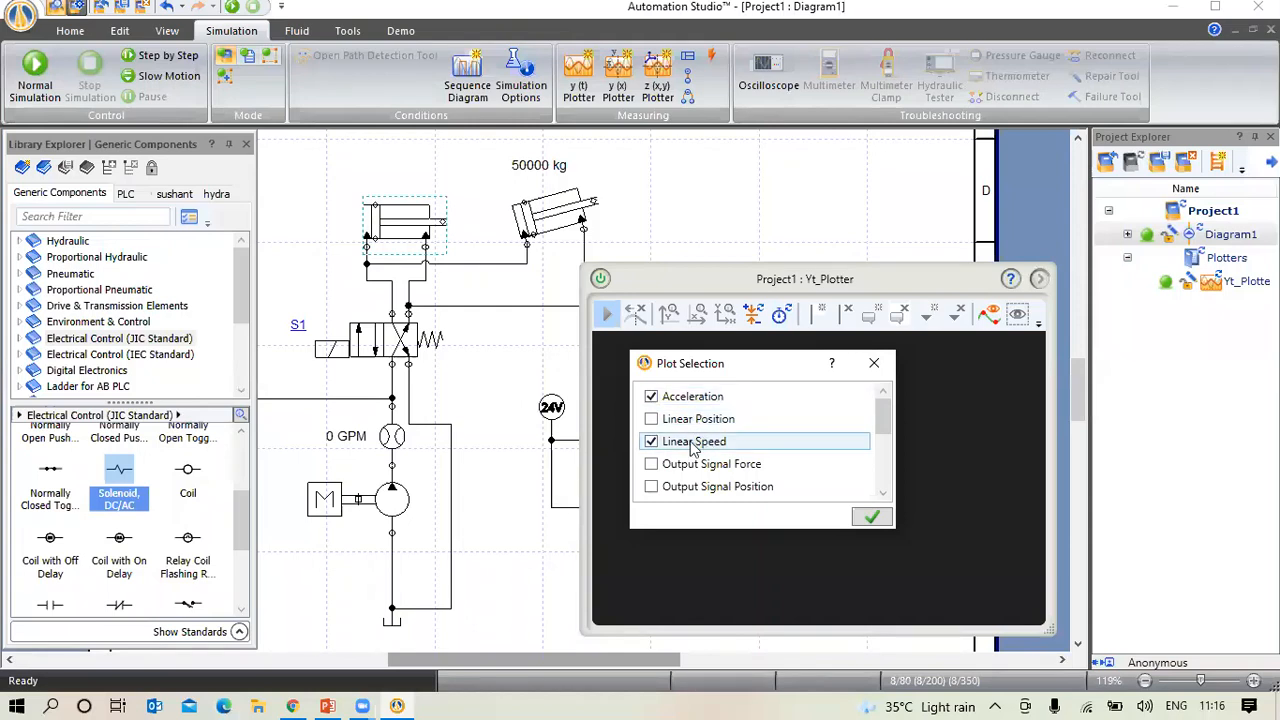
{"action": "left_click", "coordinate": [872, 517]}
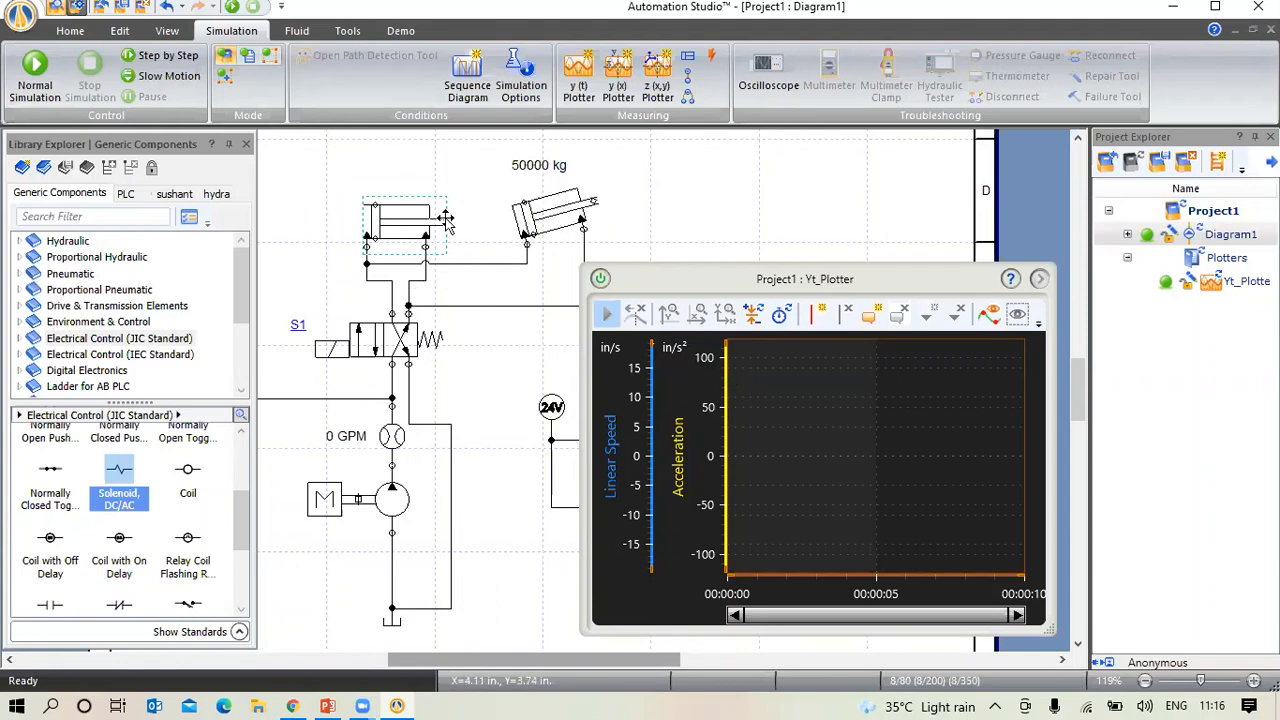
Add the inclined 50000 kg cylinder to the y(t) plotter with Acceleration and Linear Speed as its plotted variables
{"action": "left_click", "coordinate": [547, 215]}
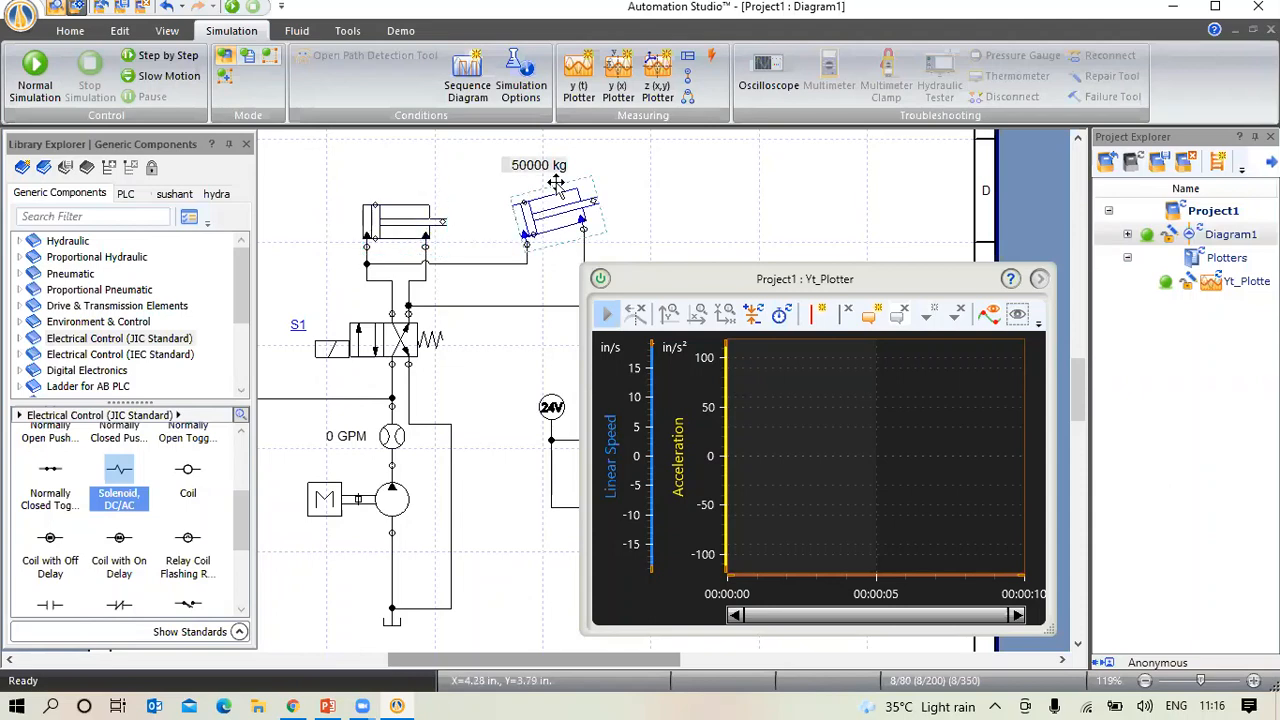
{"action": "left_click_drag", "start_coordinate": [798, 418], "coordinate": [760, 409]}
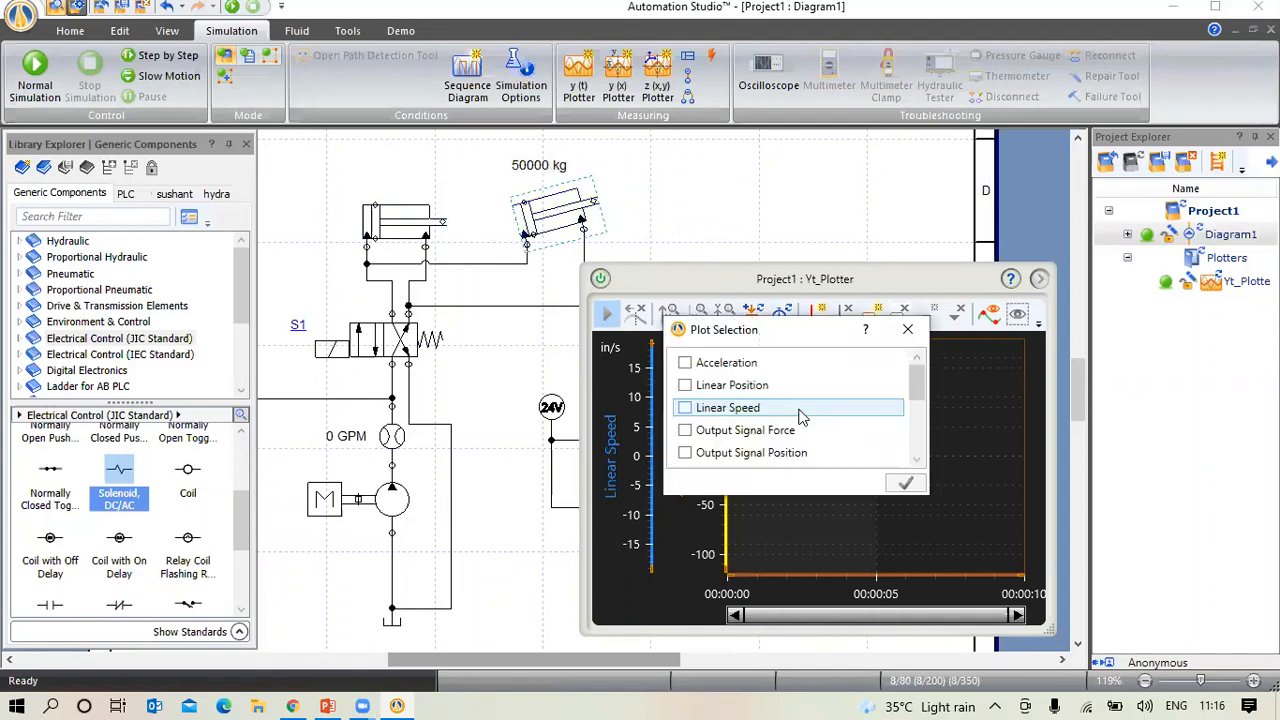
{"action": "left_click", "coordinate": [709, 366]}
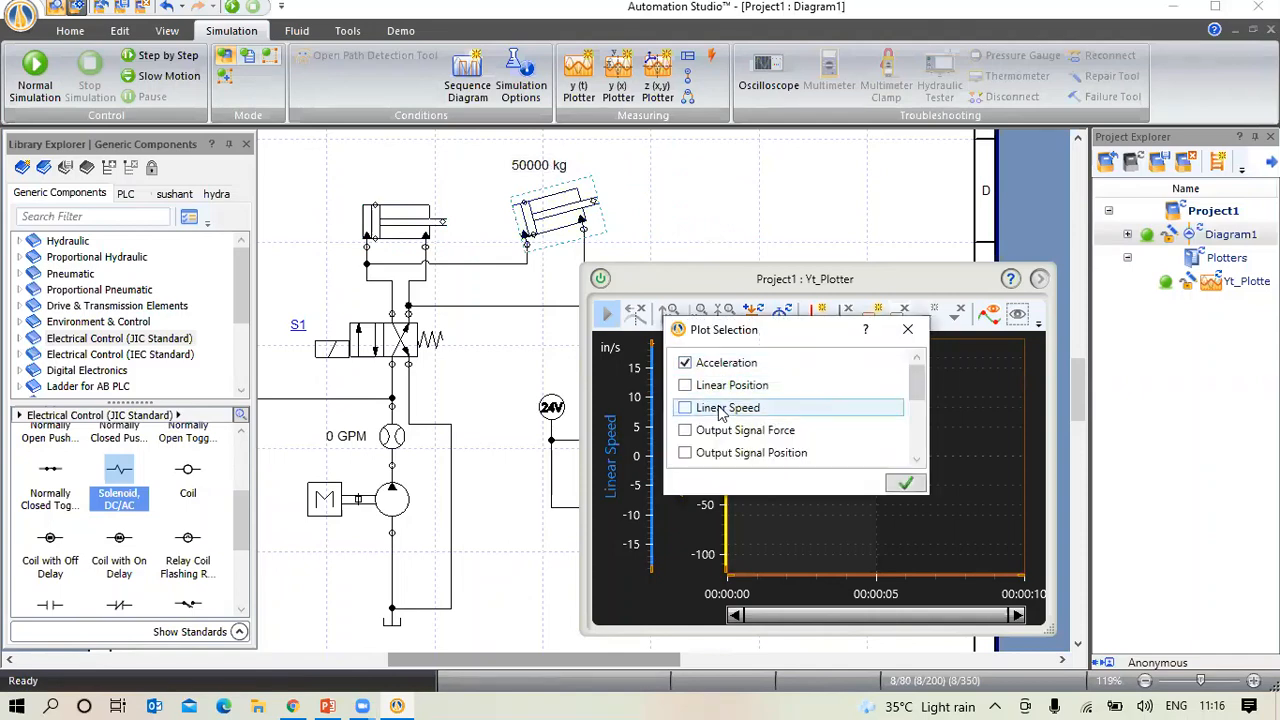
{"action": "left_click", "coordinate": [719, 410]}
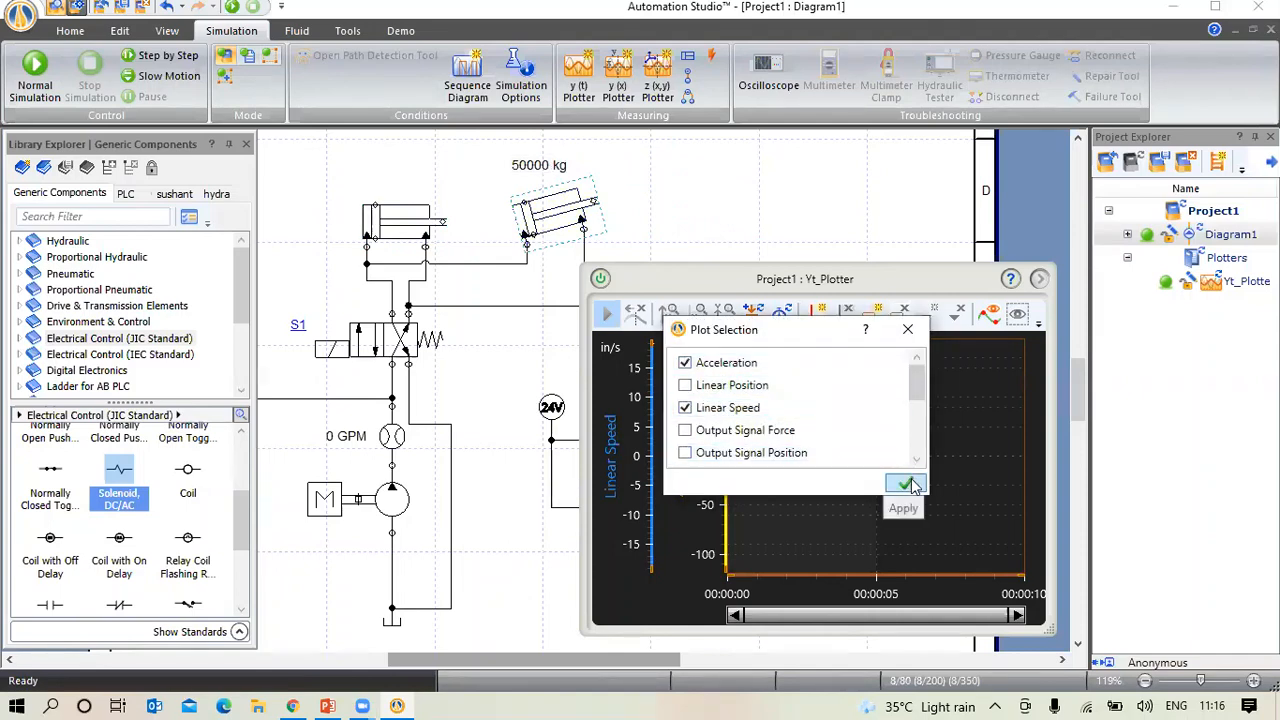
{"action": "left_click", "coordinate": [906, 483]}
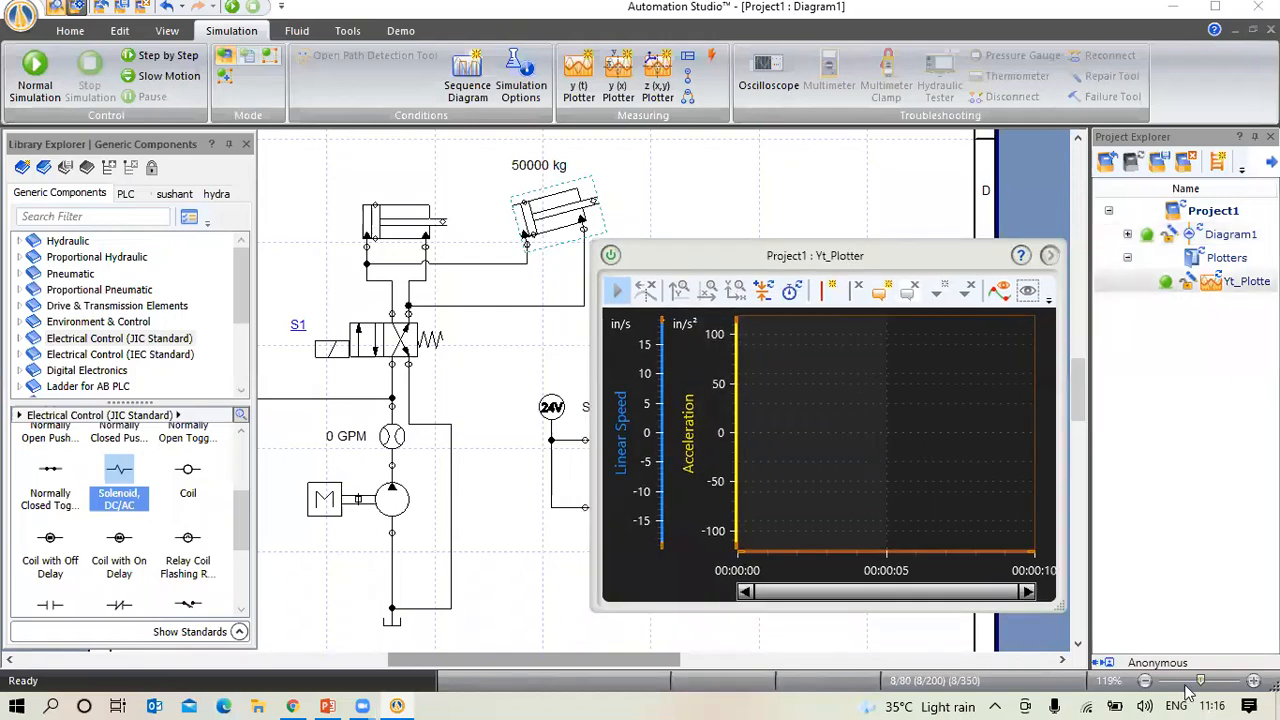
Move the plotter clear of the electrical circuit and record the curves in a normal simulation run by actuating the Start/stop push button
{"action": "left_click", "coordinate": [1146, 681]}
{"action": "left_click", "coordinate": [1146, 681]}
{"action": "left_click", "coordinate": [1146, 681]}
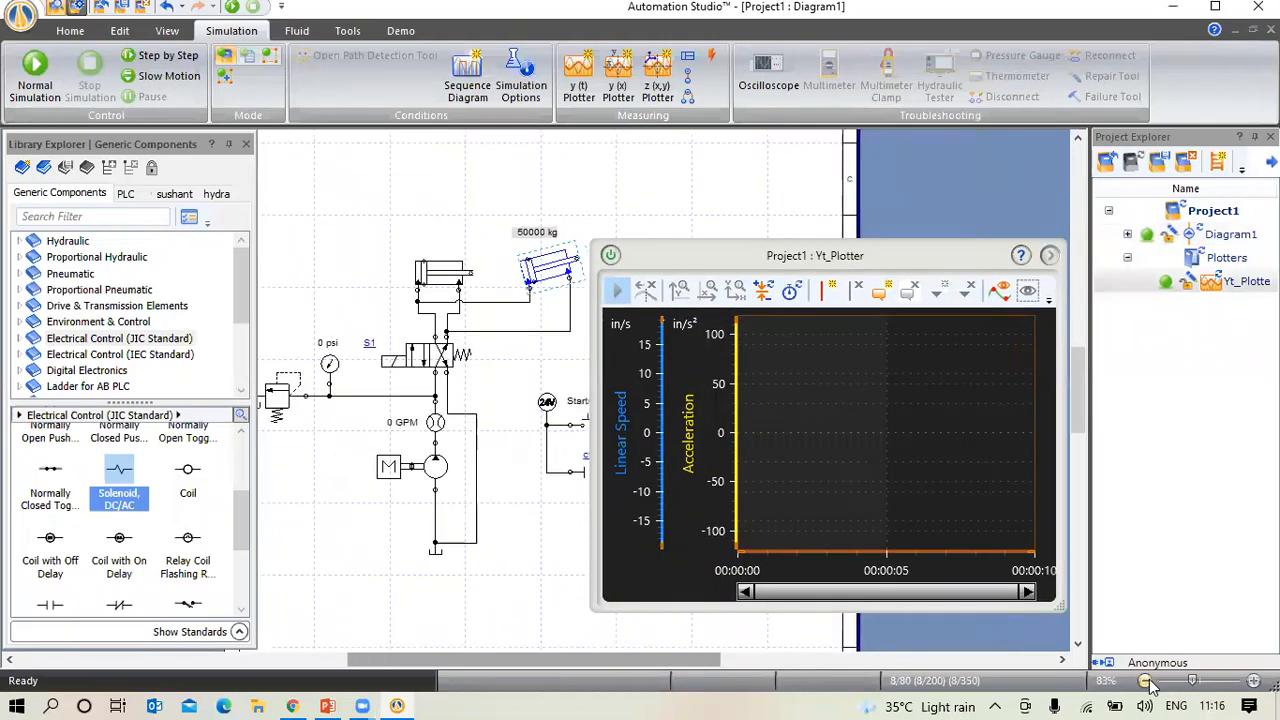
{"action": "left_click", "coordinate": [1146, 681]}
{"action": "left_click", "coordinate": [1146, 681]}
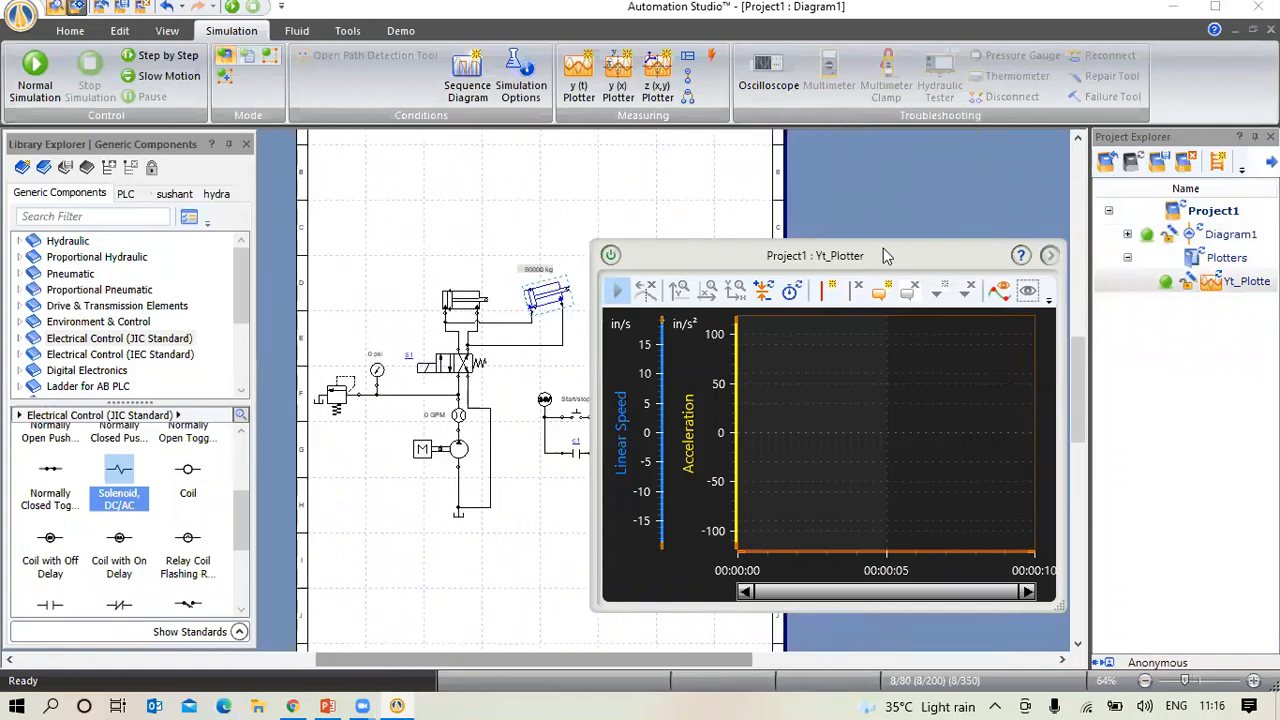
{"action": "left_click_drag", "start_coordinate": [885, 256], "coordinate": [300, 167]}
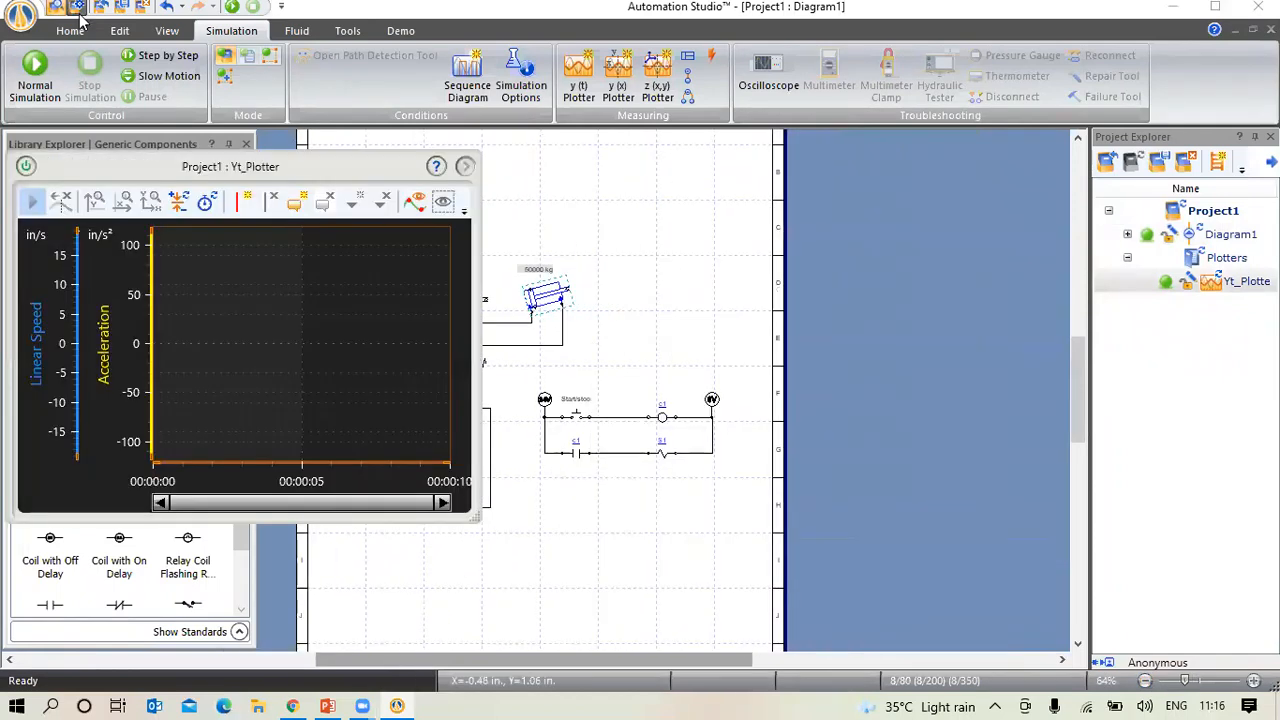
{"action": "left_click", "coordinate": [37, 87]}
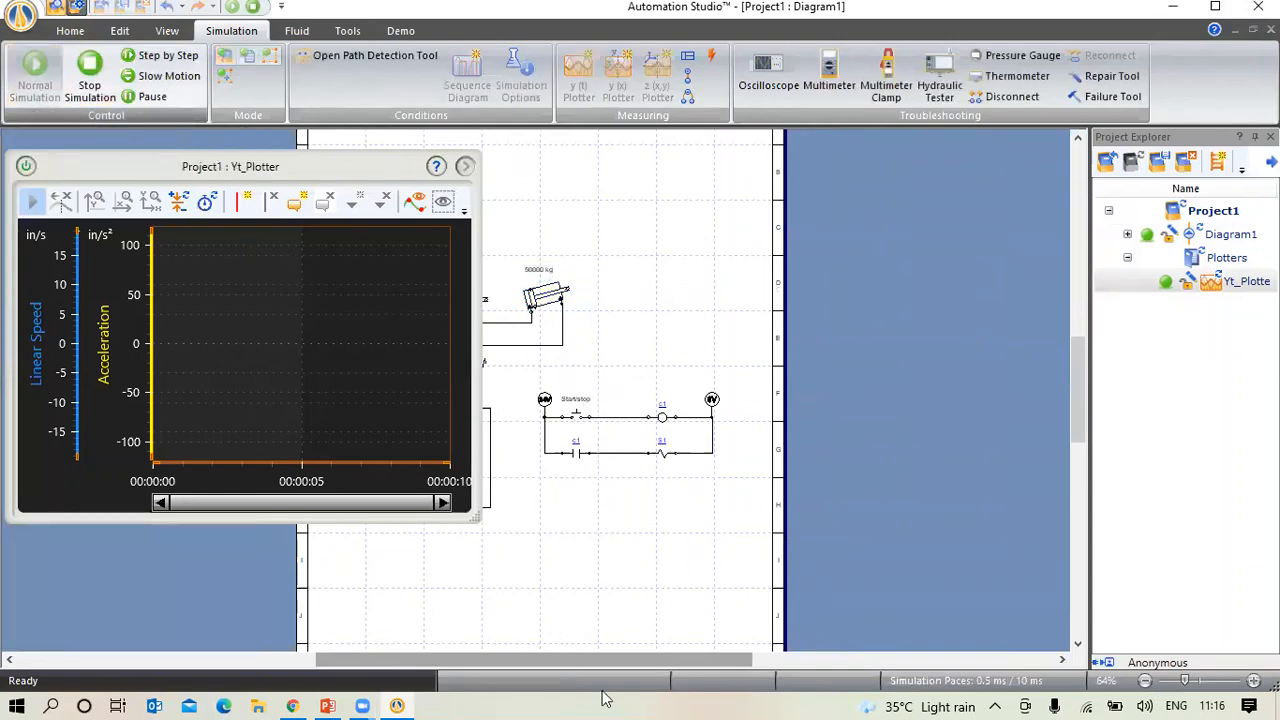
{"action": "left_click", "coordinate": [576, 418]}
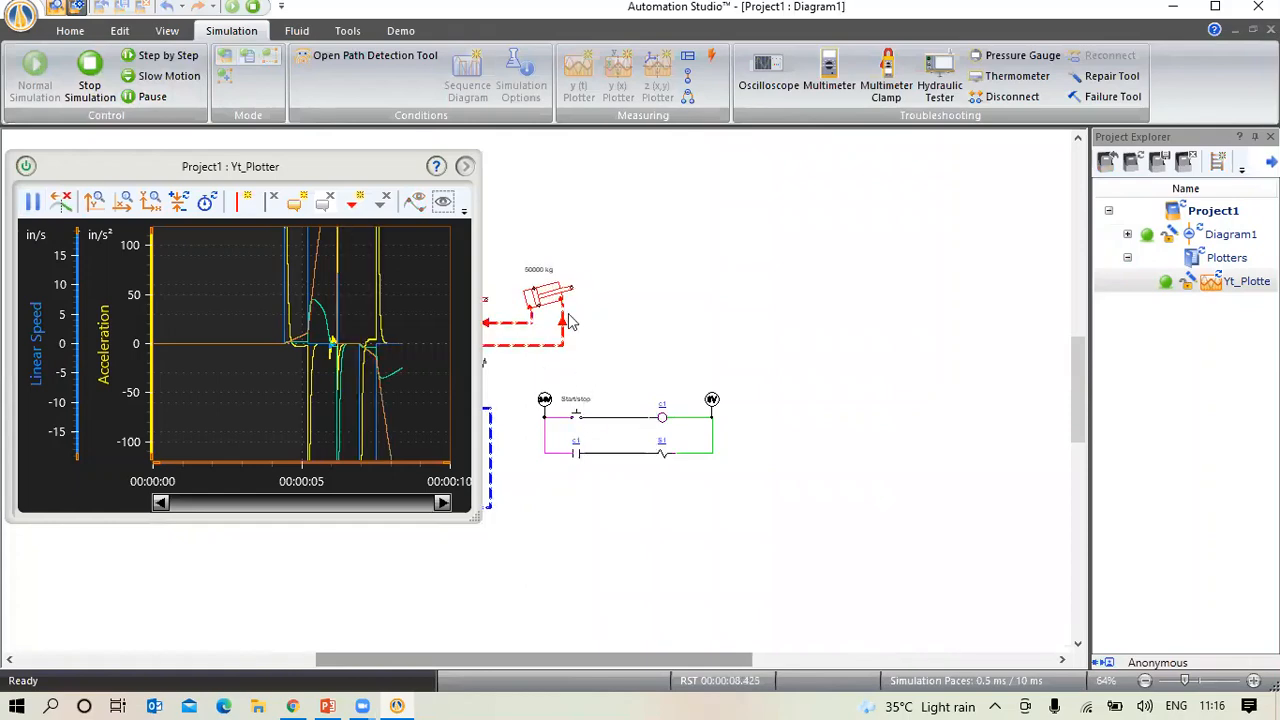
{"action": "left_click", "coordinate": [90, 78]}
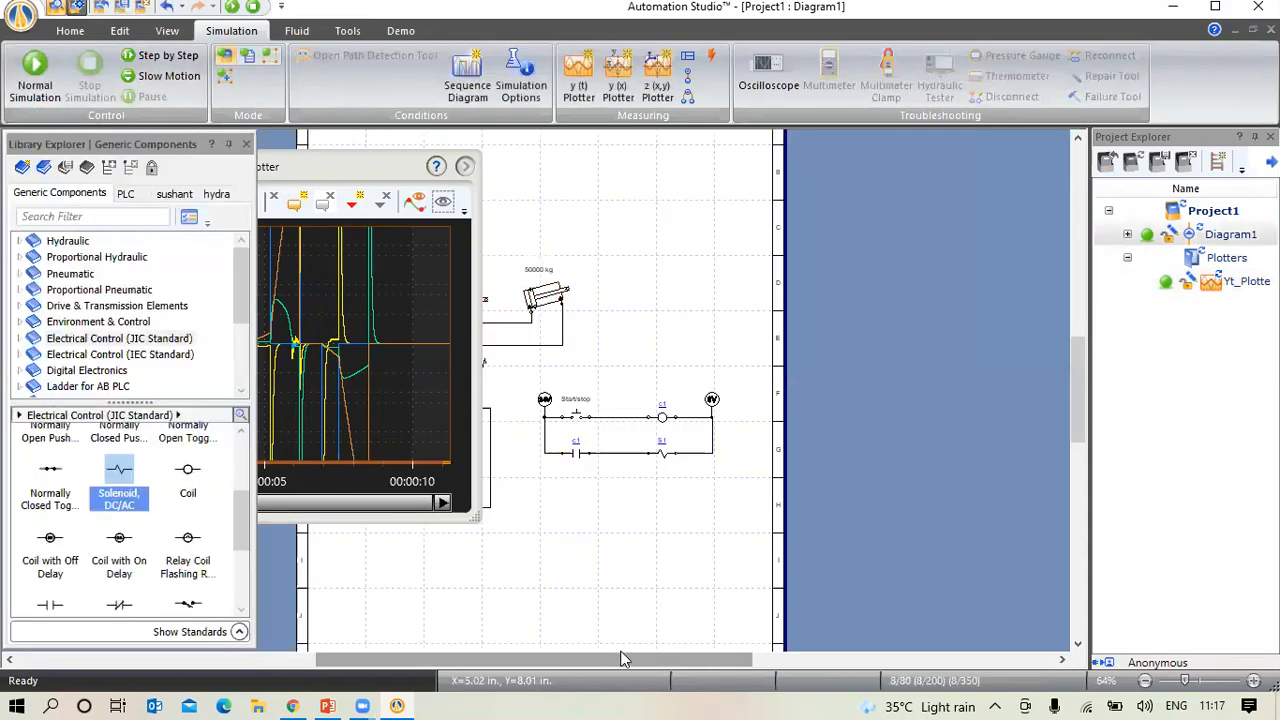
Bring the whole circuit into view beside the plotter and enlarge the plotter window to examine the recorded curves
{"action": "left_click_drag", "start_coordinate": [594, 663], "coordinate": [516, 662]}
{"action": "left_click", "coordinate": [340, 165]}
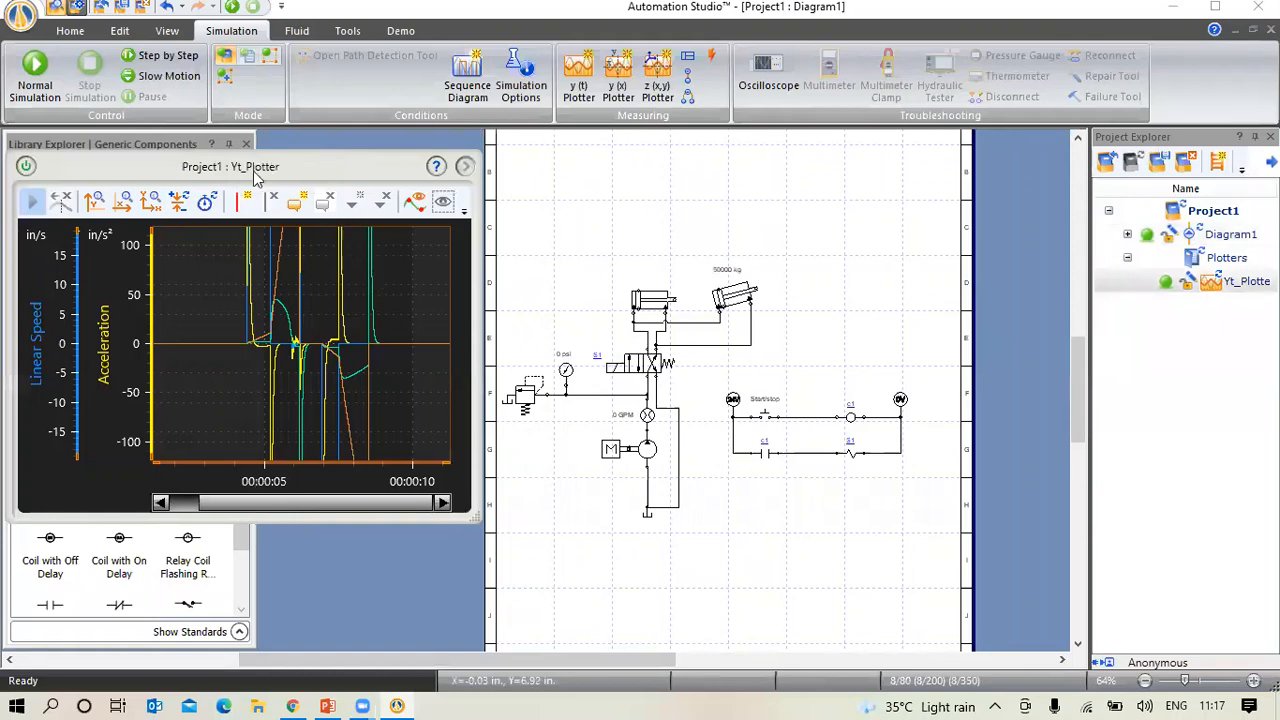
{"action": "left_click_drag", "start_coordinate": [472, 515], "coordinate": [803, 657]}
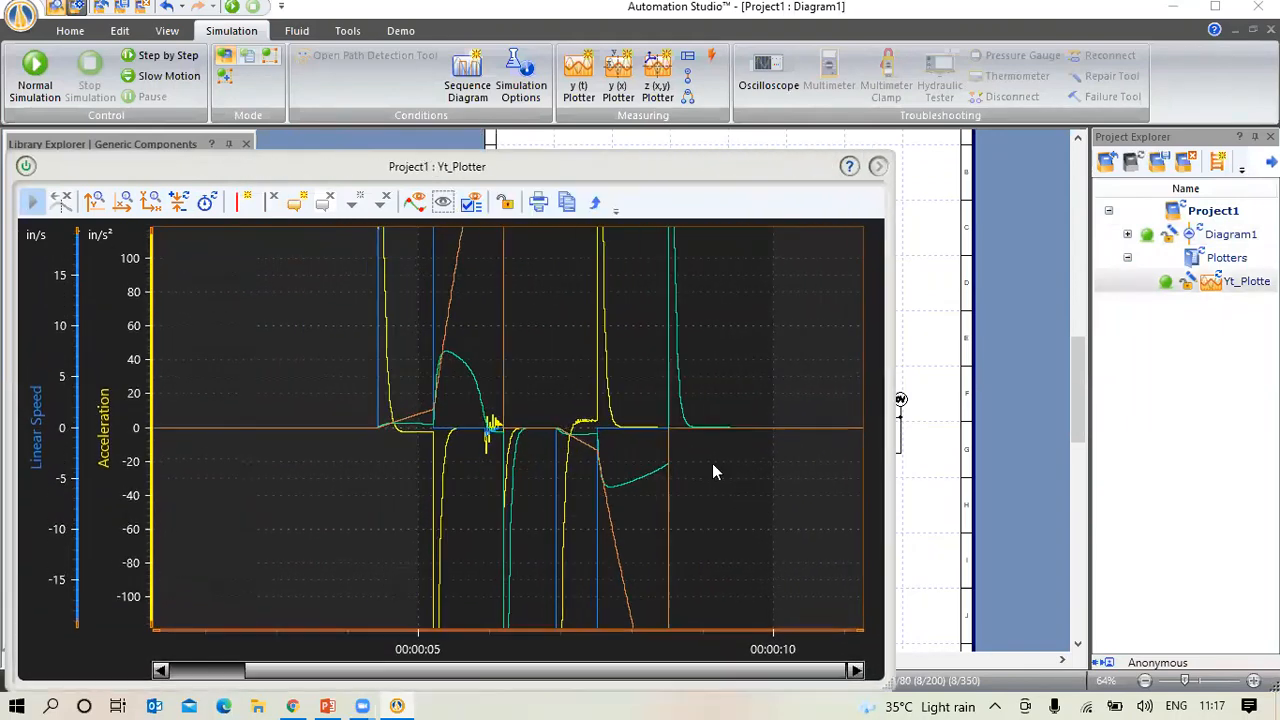
Display the plotter's curve legend and place two vertical time cursors, one at 4.987 s and the other about 0.22 s earlier
{"action": "left_click_drag", "start_coordinate": [391, 157], "coordinate": [404, 74]}
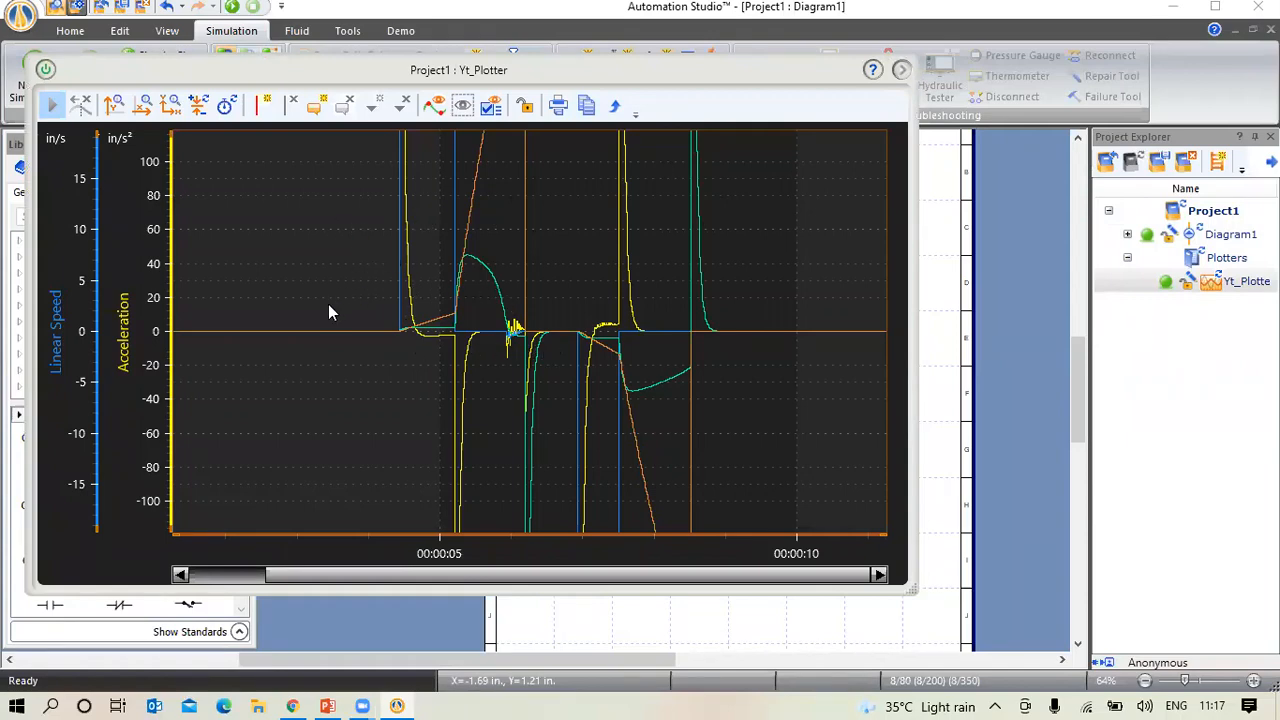
{"action": "left_click", "coordinate": [492, 107]}
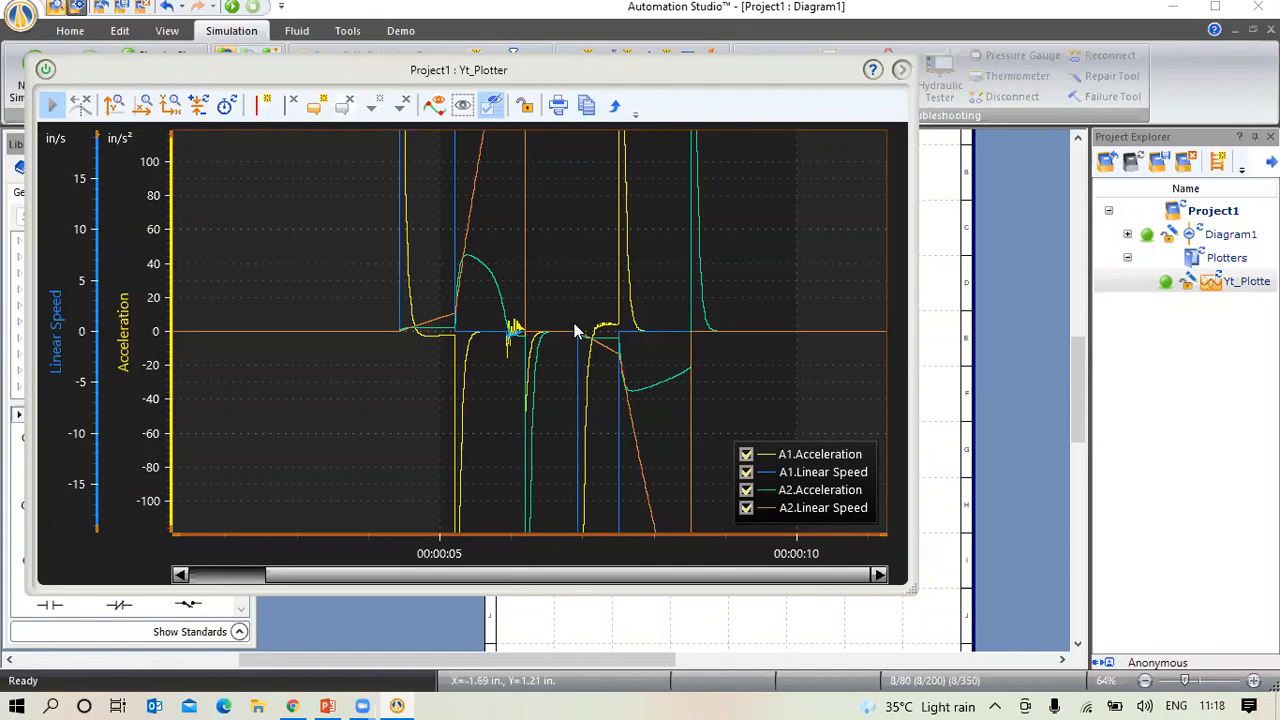
{"action": "left_click", "coordinate": [266, 110]}
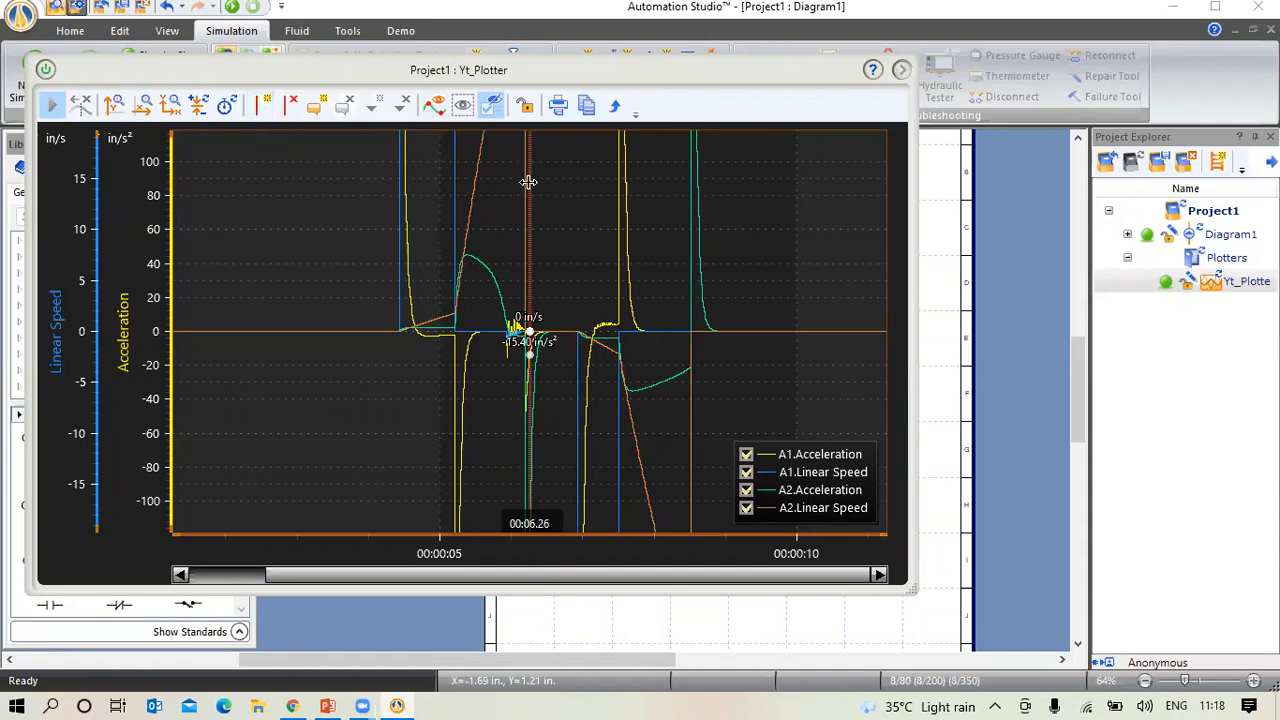
{"action": "left_click_drag", "start_coordinate": [528, 181], "coordinate": [393, 207]}
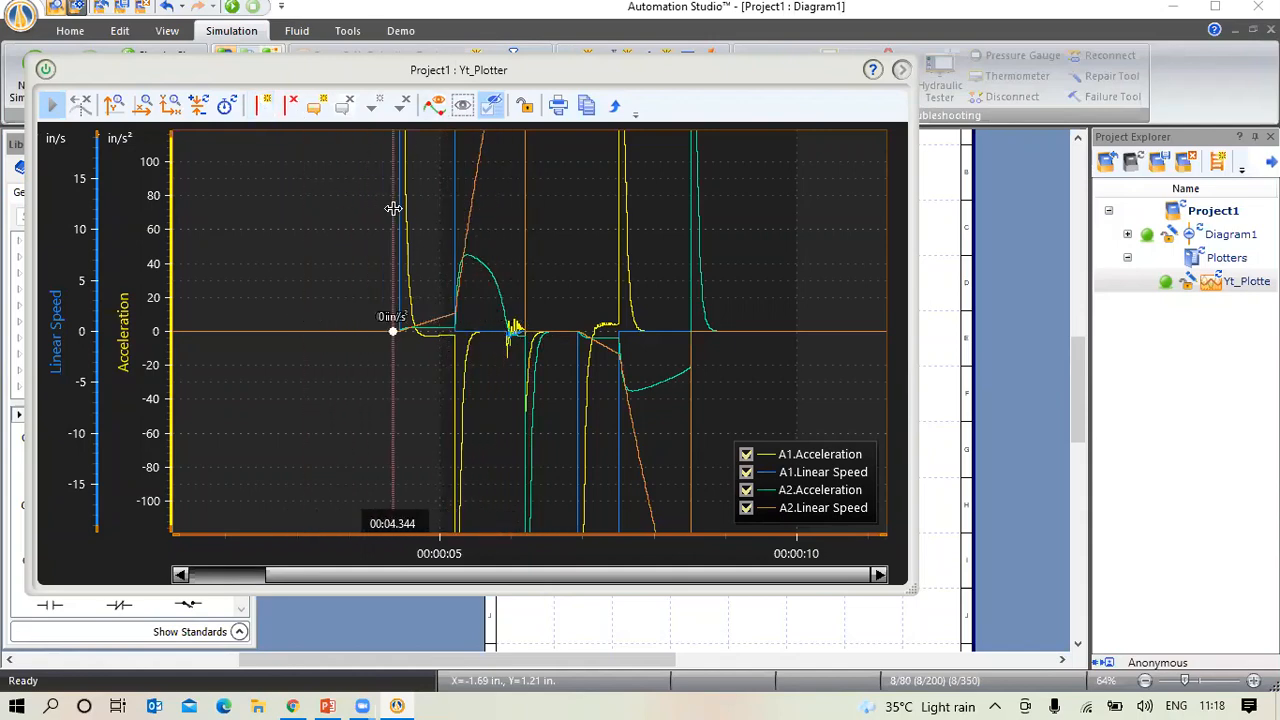
{"action": "left_click", "coordinate": [263, 106]}
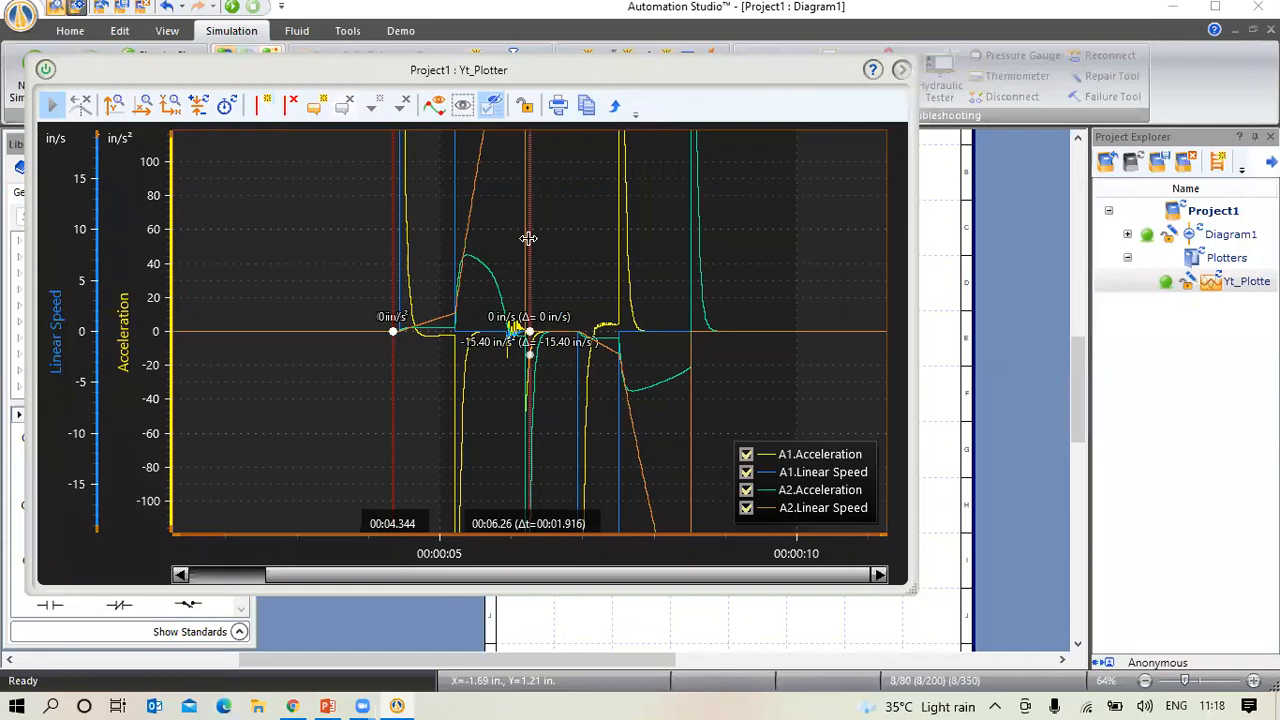
{"action": "left_click_drag", "start_coordinate": [528, 237], "coordinate": [438, 260]}
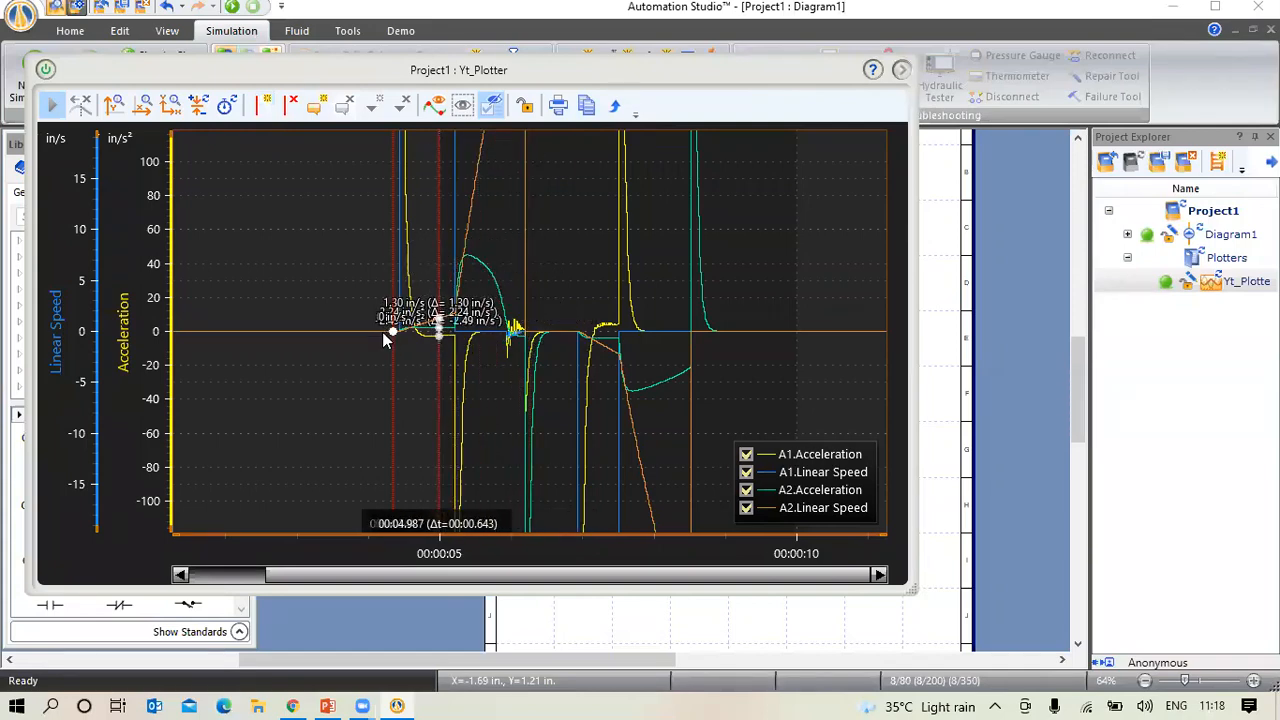
{"action": "left_click_drag", "start_coordinate": [391, 335], "coordinate": [422, 362]}
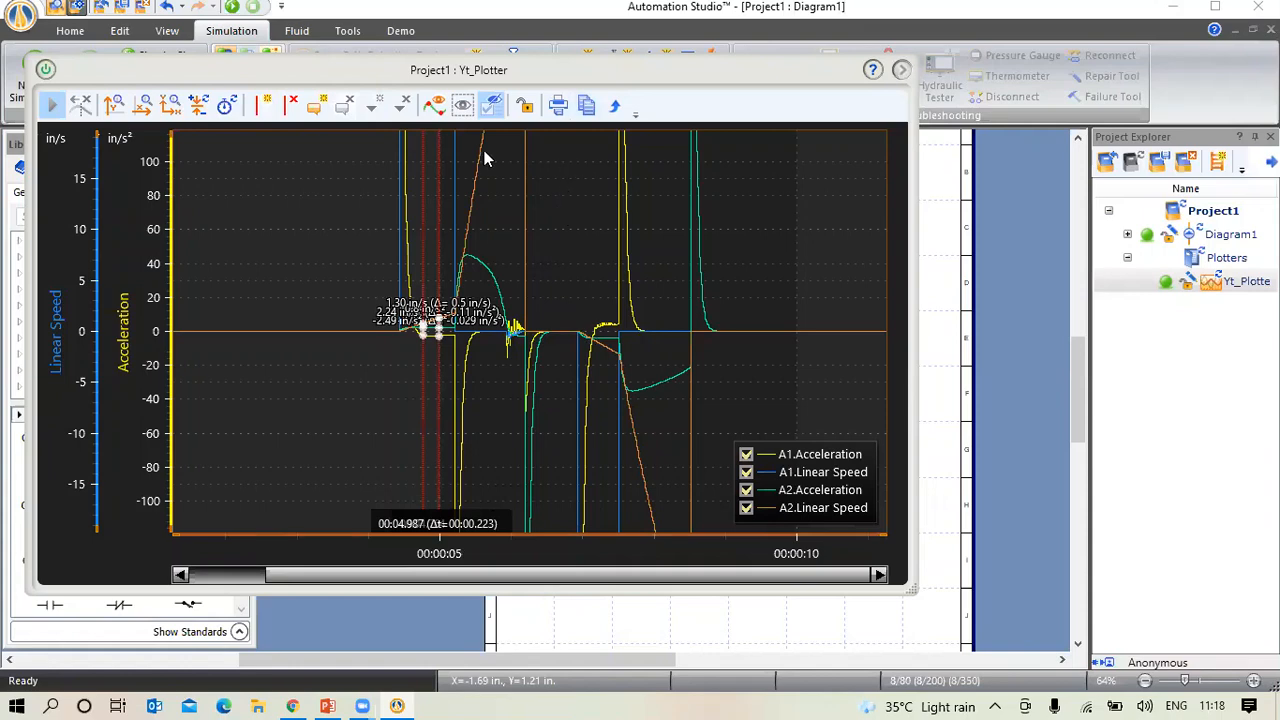
Copy the plot, paste it into a new blank Word document, and return to Automation Studio
{"action": "left_click", "coordinate": [587, 108]}
{"action": "left_click", "coordinate": [17, 705]}
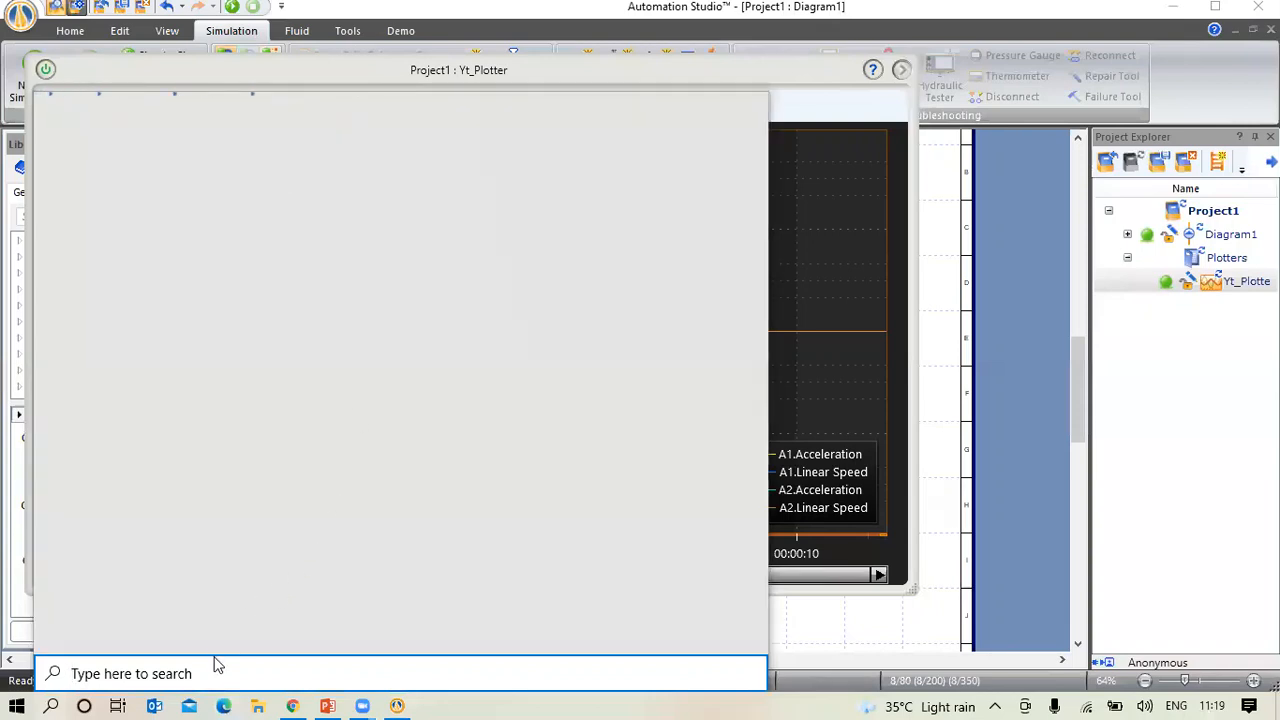
{"action": "type", "text": "wo"}
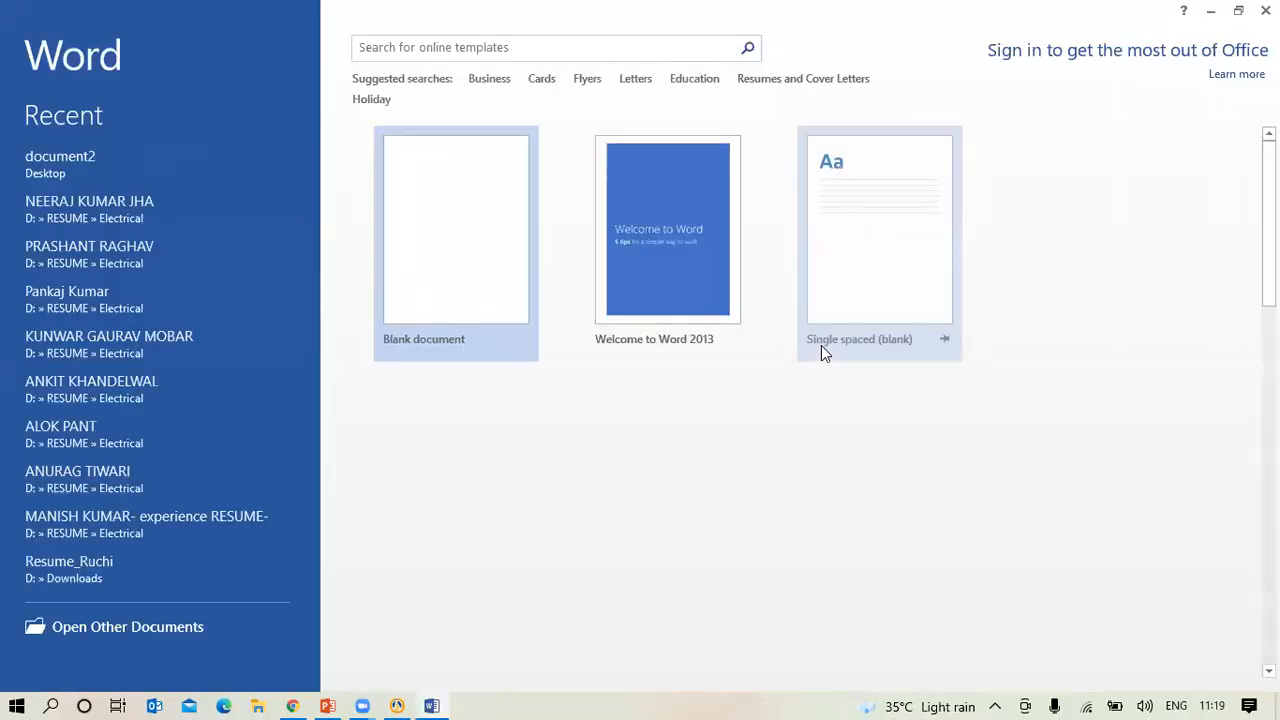
{"action": "left_click", "coordinate": [420, 238]}
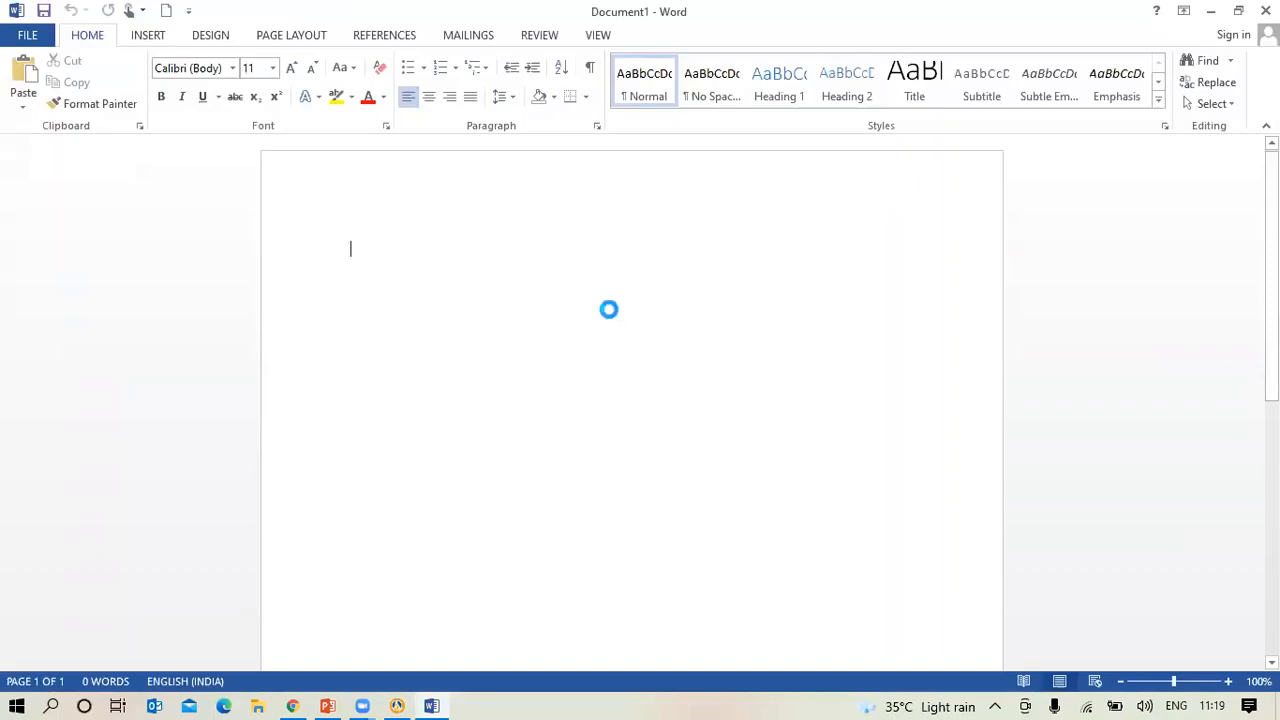
{"action": "key", "text": "ctrl+v"}
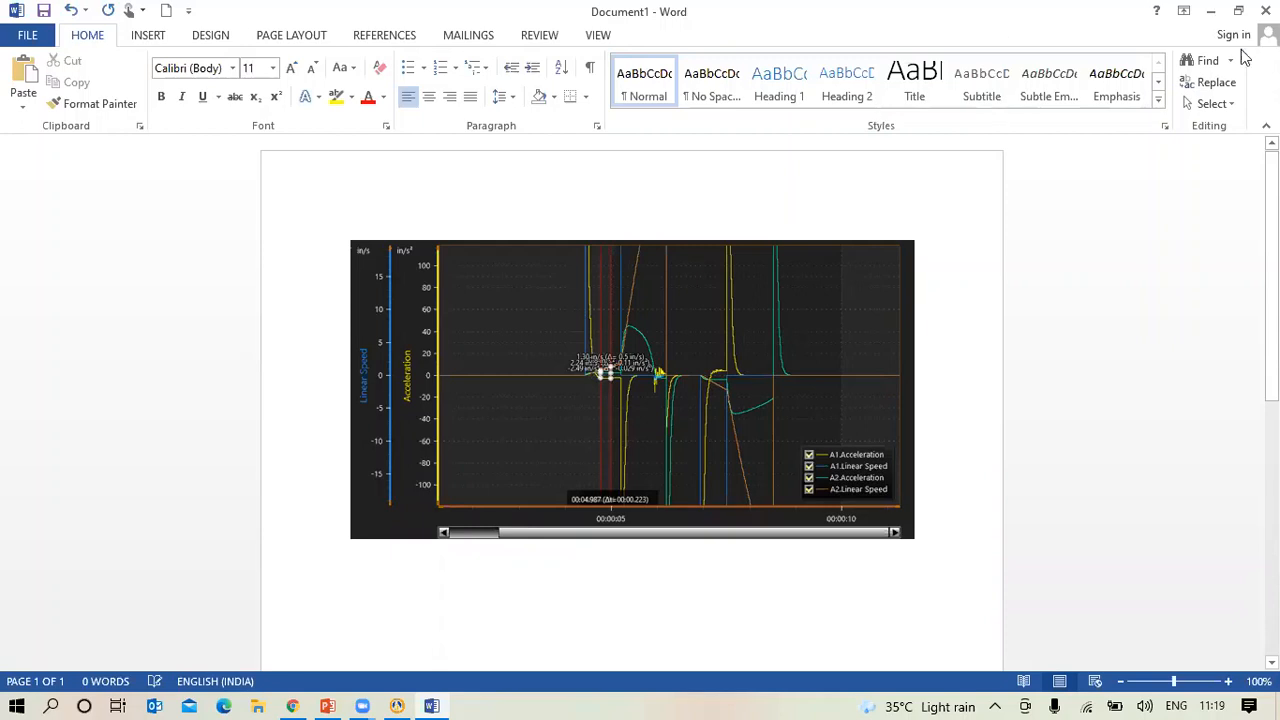
{"action": "left_click", "coordinate": [1211, 12]}
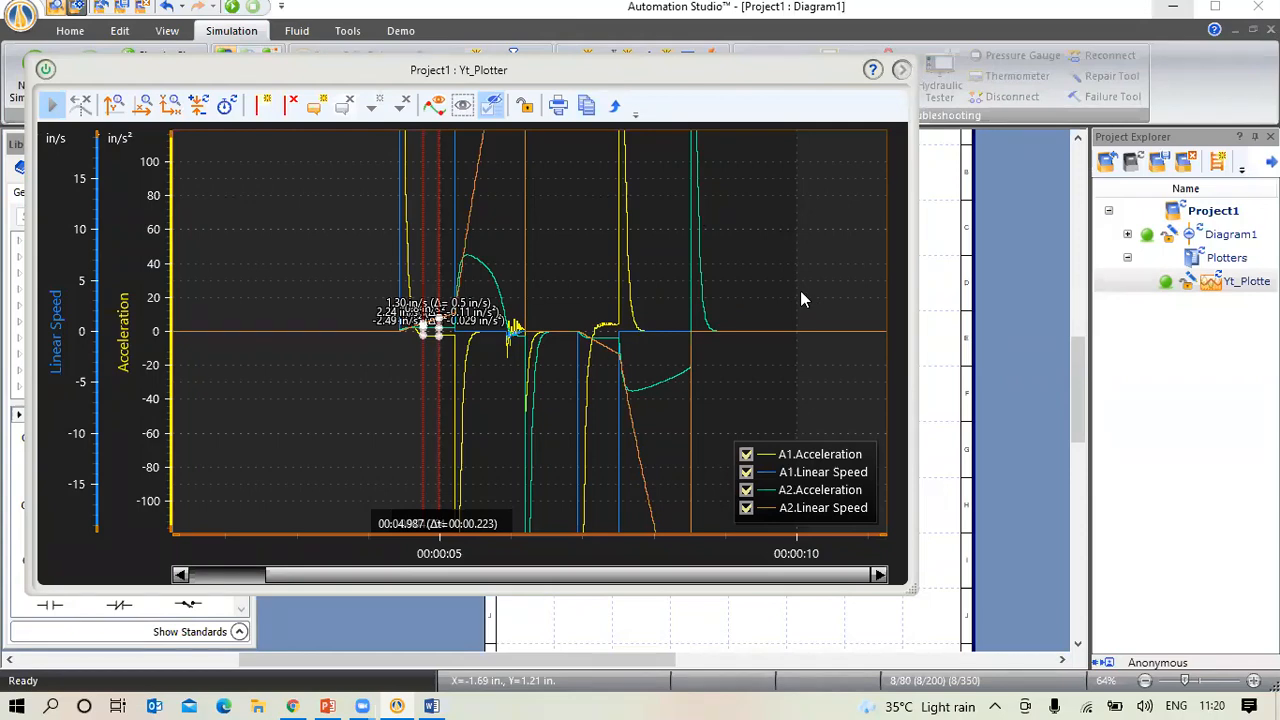
Close the y(t) plotter and start a normal simulation with the whole circuit in view
{"action": "left_click", "coordinate": [45, 72]}
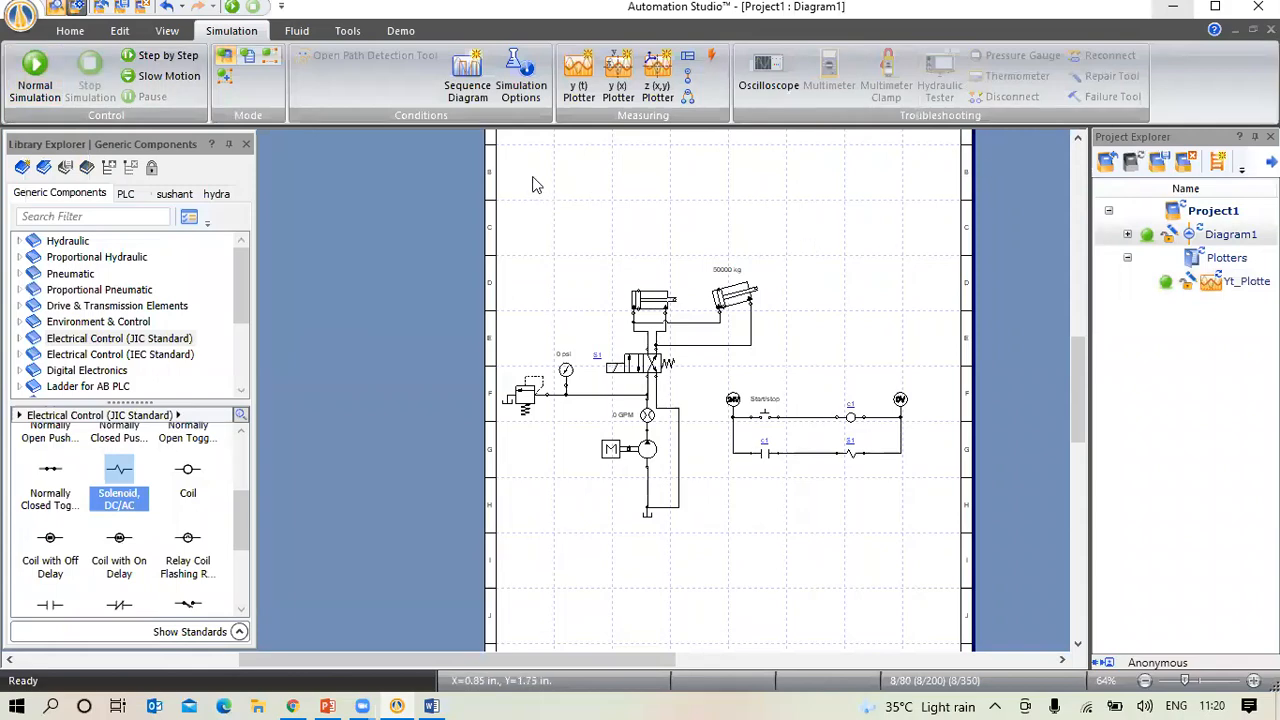
{"action": "left_click", "coordinate": [34, 88]}
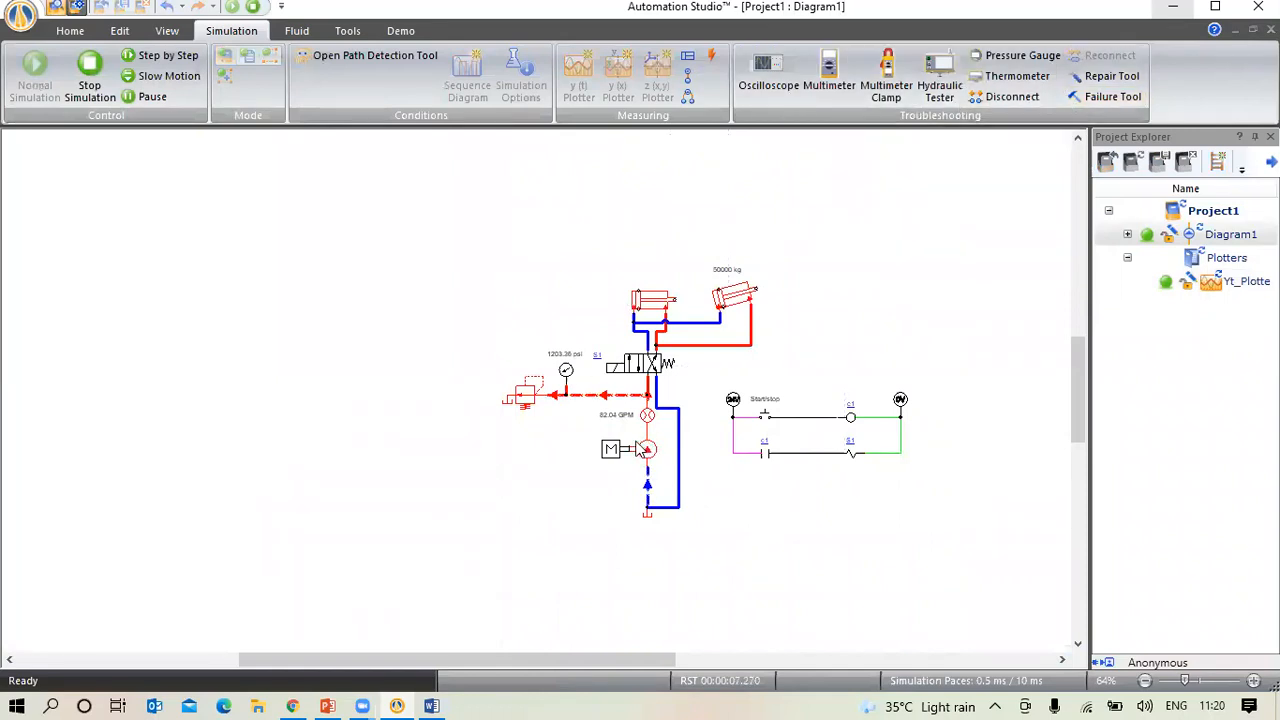
{"action": "scroll", "coordinate": [640, 450], "scroll_direction": "up", "scroll_amount": 1}
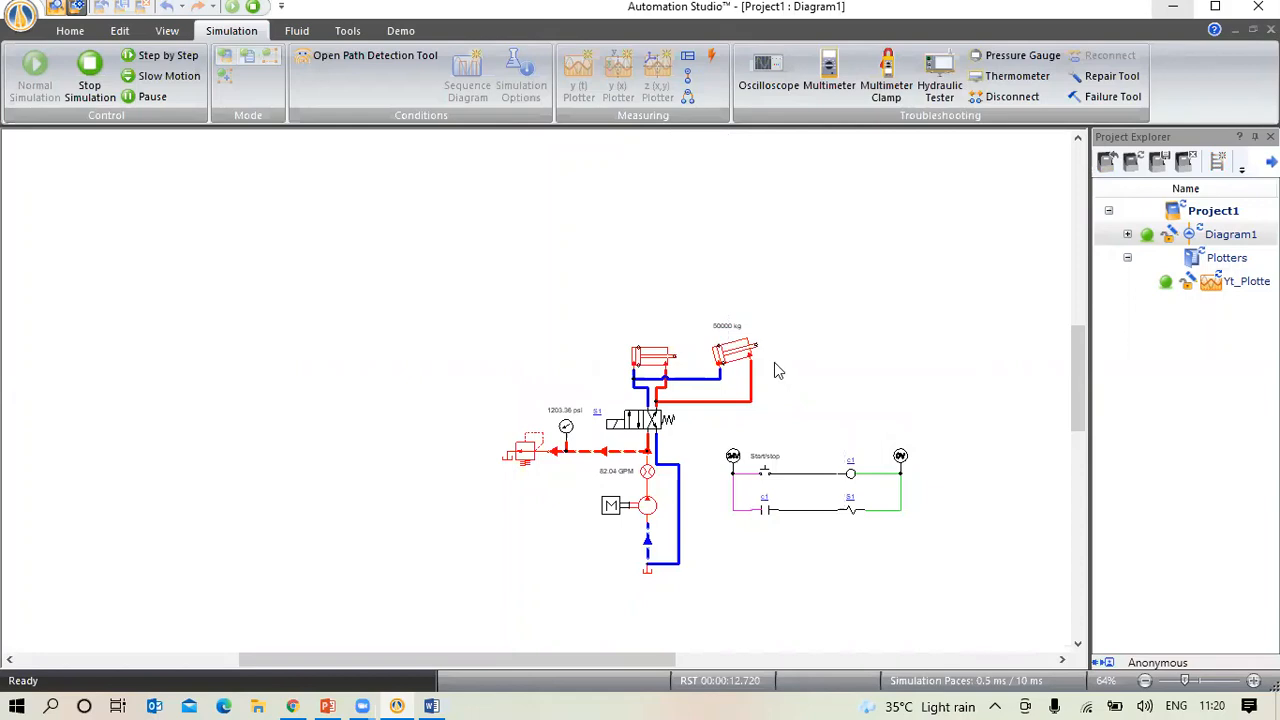
{"action": "scroll", "coordinate": [775, 365], "scroll_direction": "up", "scroll_amount": 2}
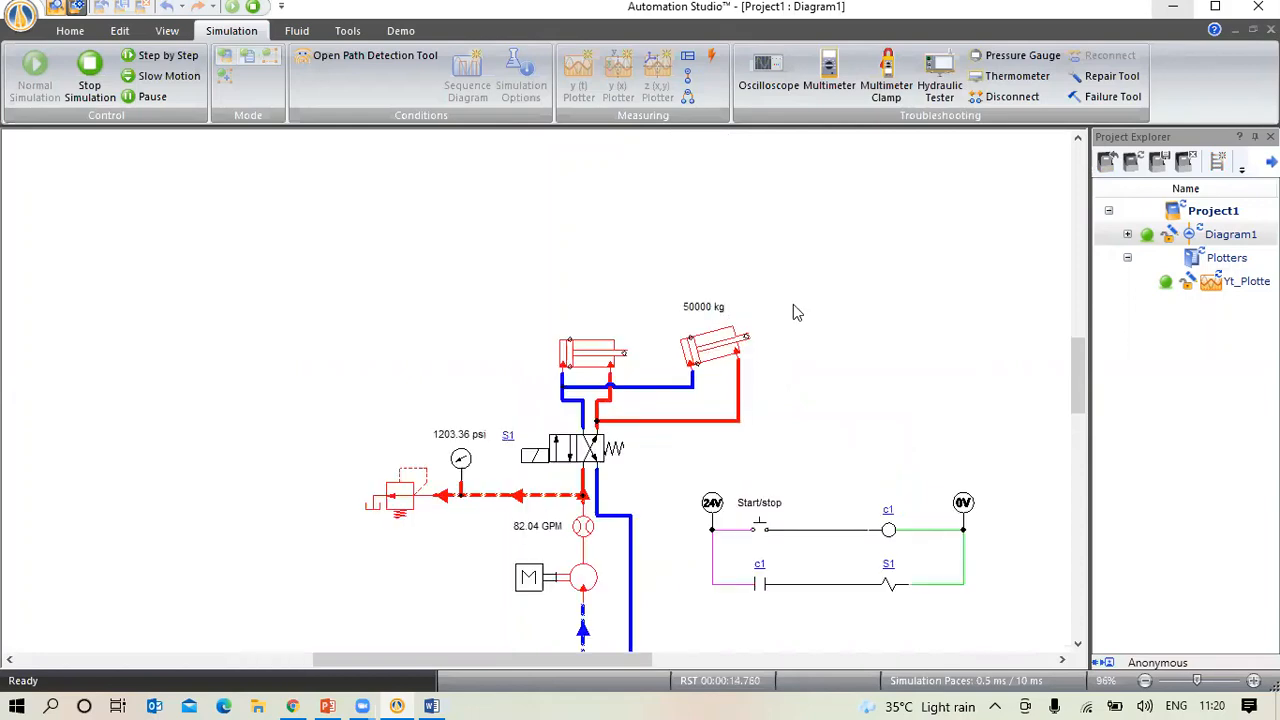
{"action": "scroll", "coordinate": [793, 313], "scroll_direction": "down", "scroll_amount": 1}
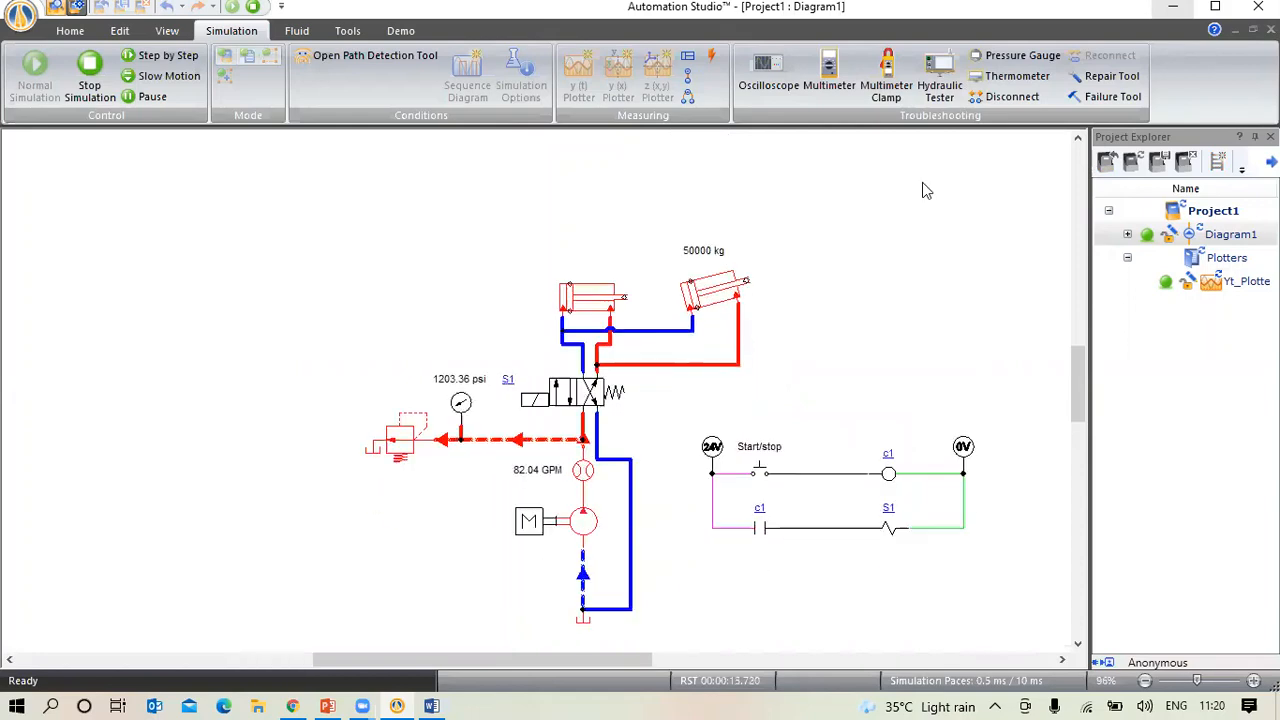
Measure the pressure in the supply line at the relief valve's inlet with the Pressure Gauge instrument
{"action": "left_click", "coordinate": [997, 60]}
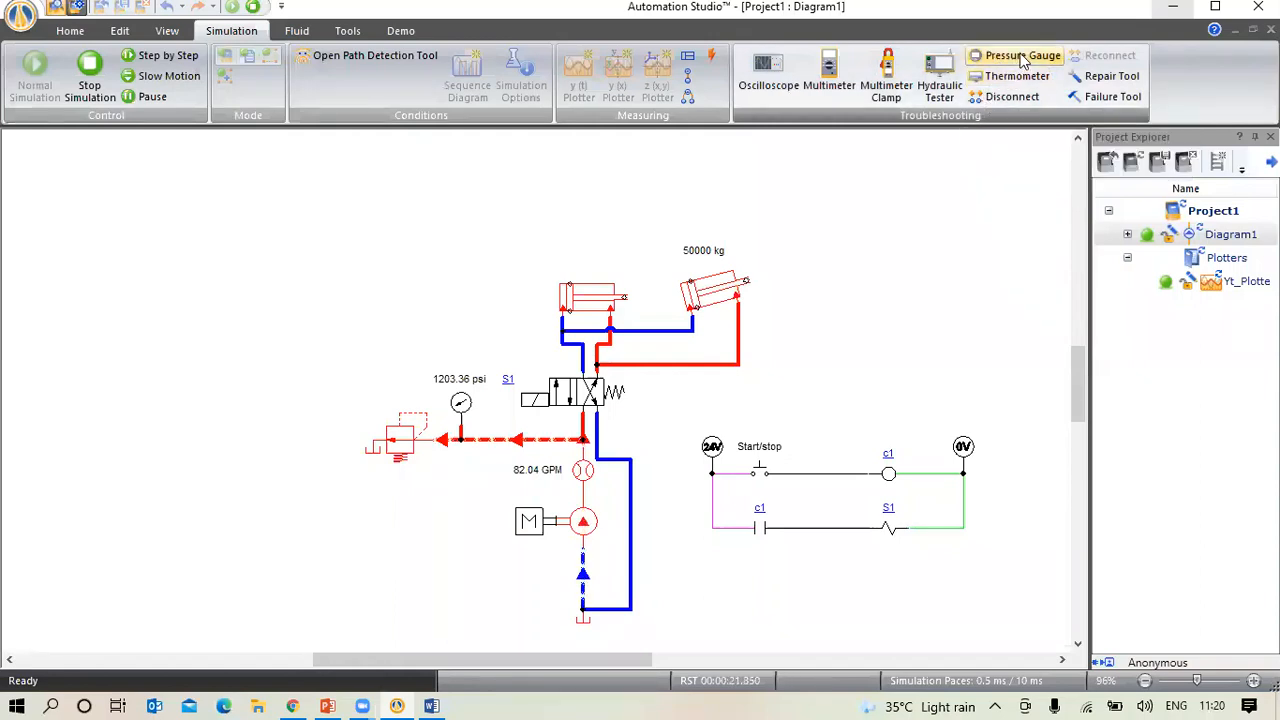
{"action": "left_click", "coordinate": [1022, 60]}
{"action": "left_click", "coordinate": [460, 242]}
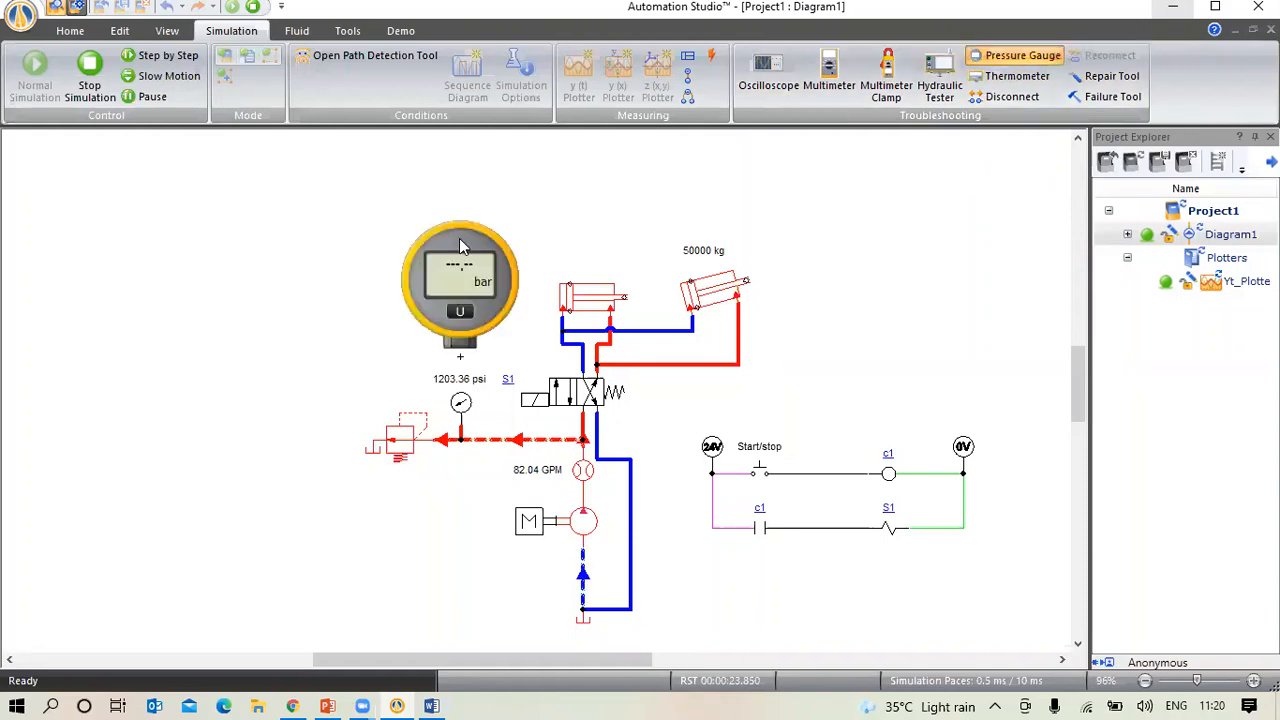
{"action": "left_click_drag", "start_coordinate": [458, 292], "coordinate": [434, 326]}
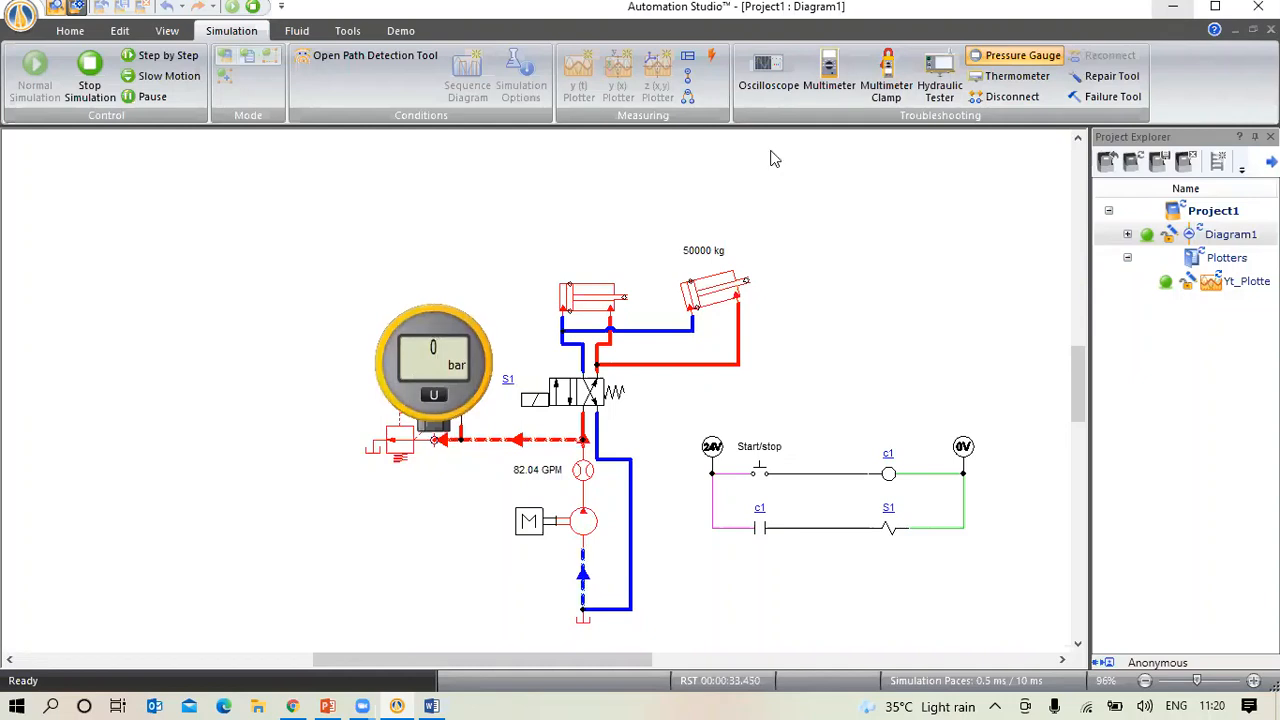
Measure the oil temperature at the tank port below the pump with the Thermometer, and remove both instruments from the circuit
{"action": "left_click", "coordinate": [1015, 77]}
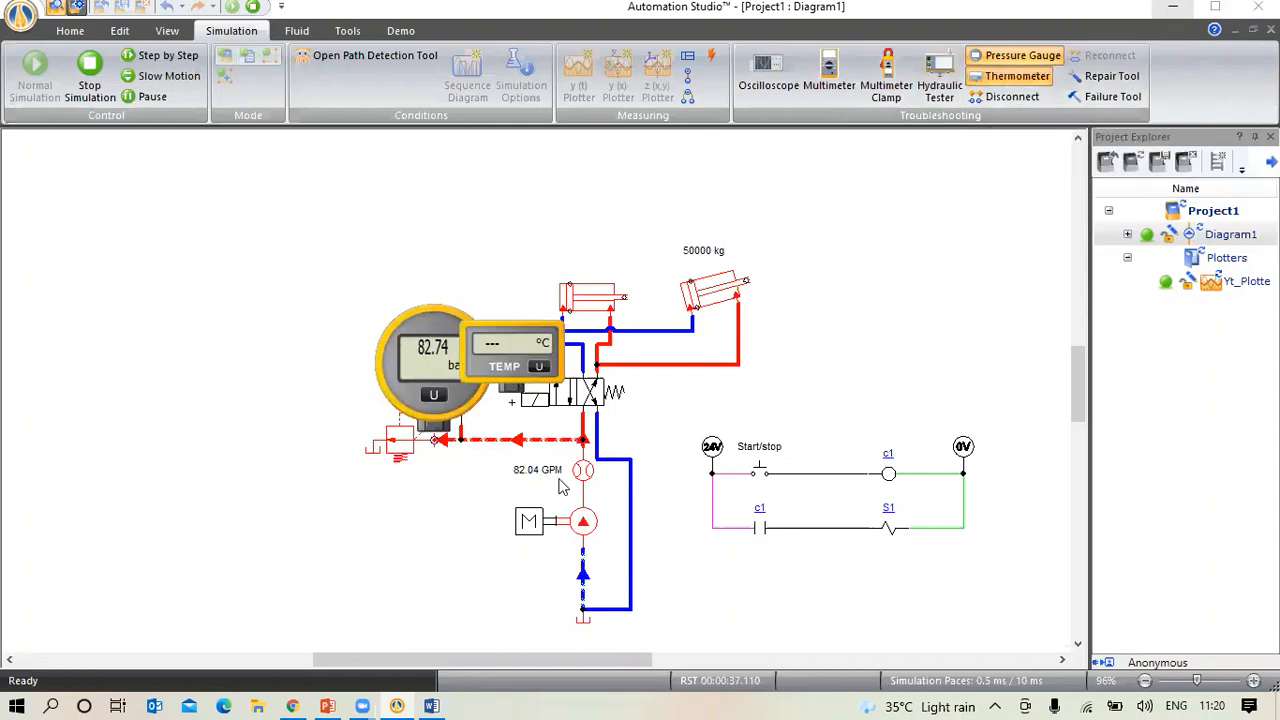
{"action": "left_click", "coordinate": [586, 547]}
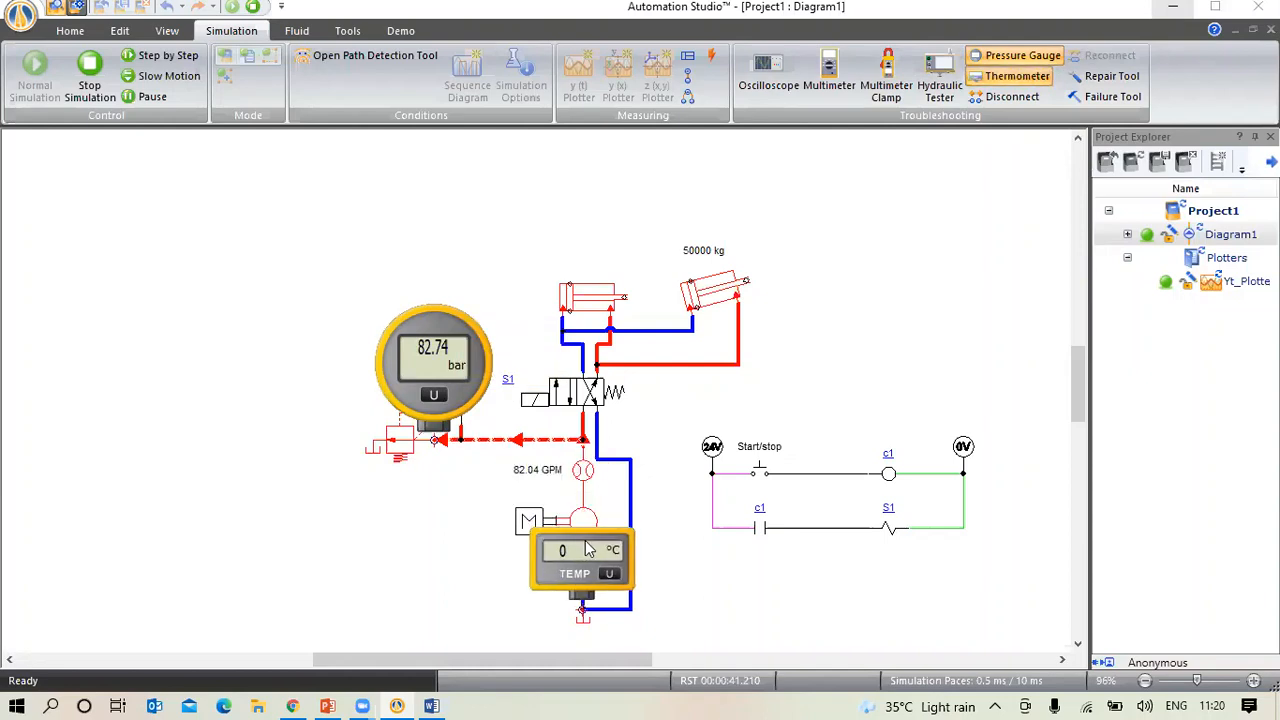
{"action": "left_click", "coordinate": [1004, 63]}
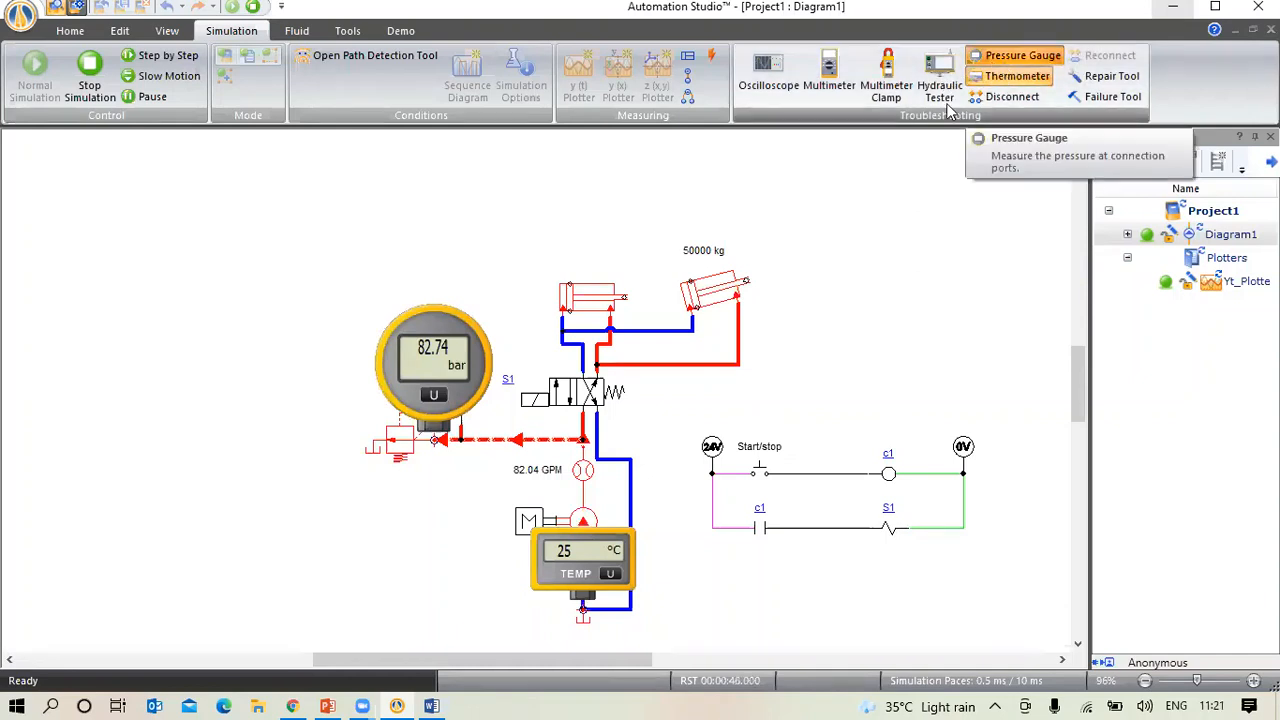
{"action": "left_click", "coordinate": [1000, 75]}
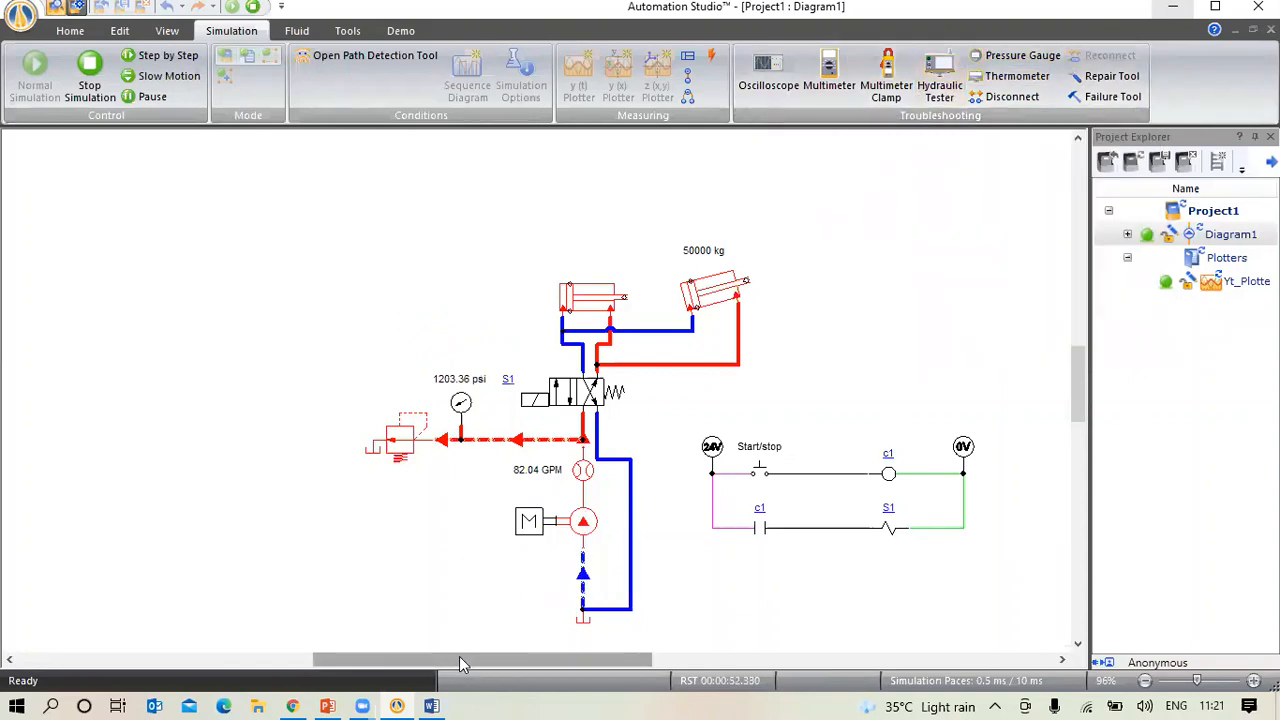
Declare a Jammed Spool failure on the directional valve with the Failure Tool and test it by actuating the Start/stop push button
{"action": "left_click_drag", "start_coordinate": [459, 656], "coordinate": [468, 656]}
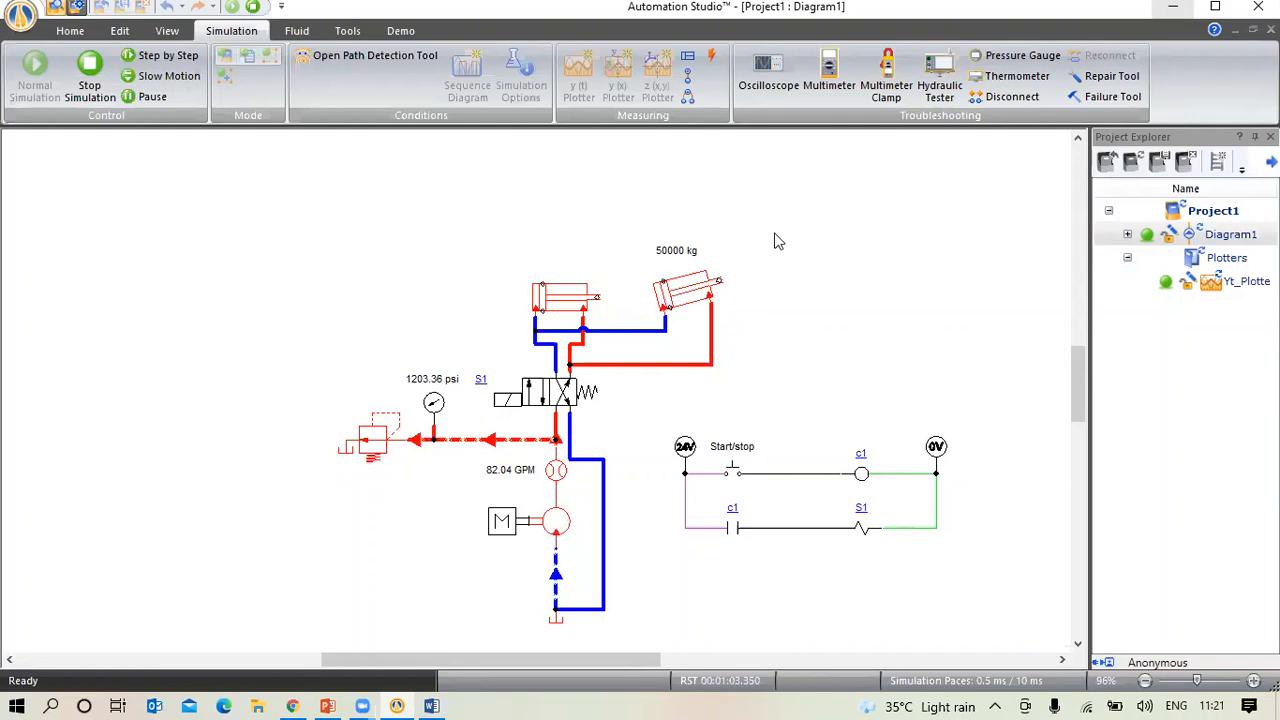
{"action": "left_click", "coordinate": [1108, 100]}
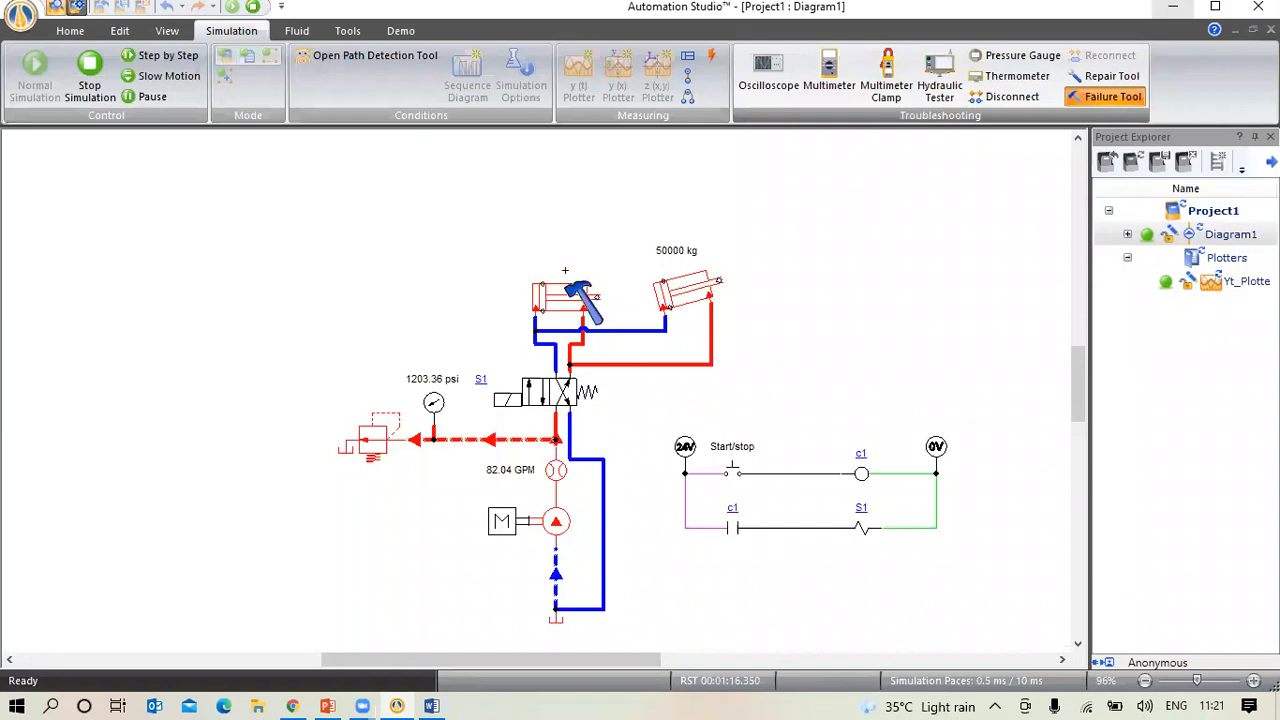
{"action": "left_click", "coordinate": [555, 392]}
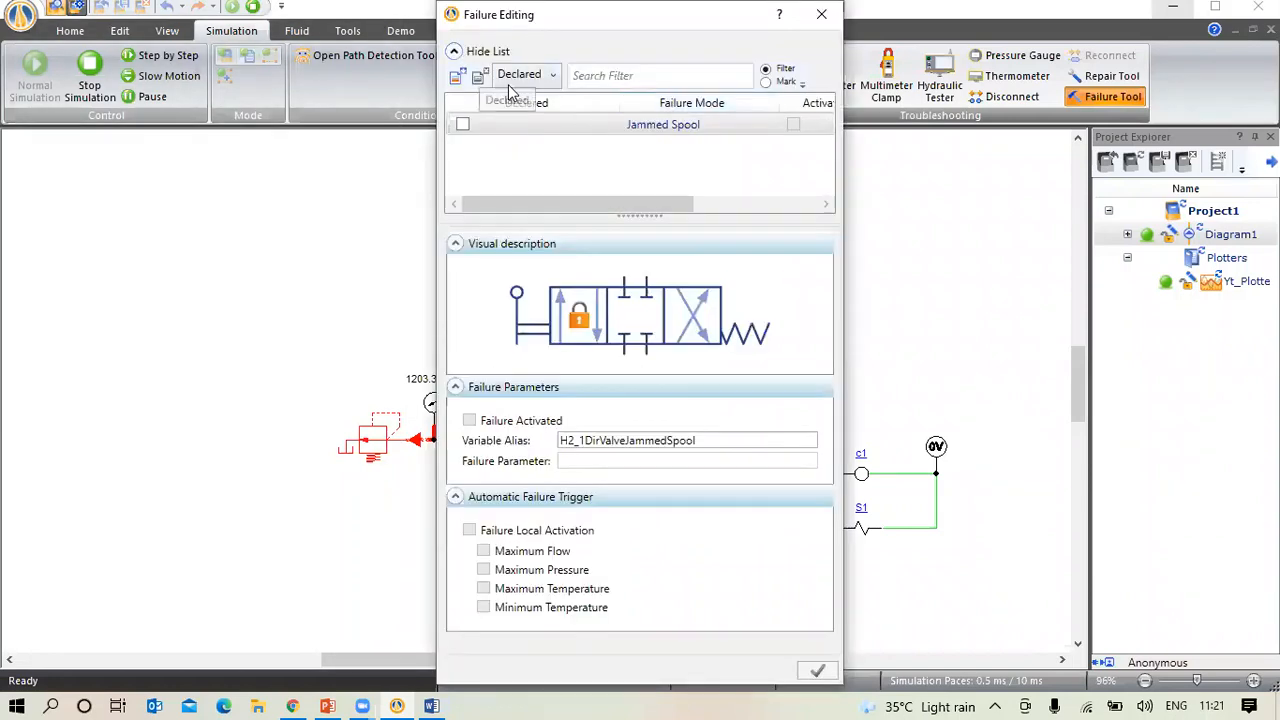
{"action": "left_click", "coordinate": [462, 127]}
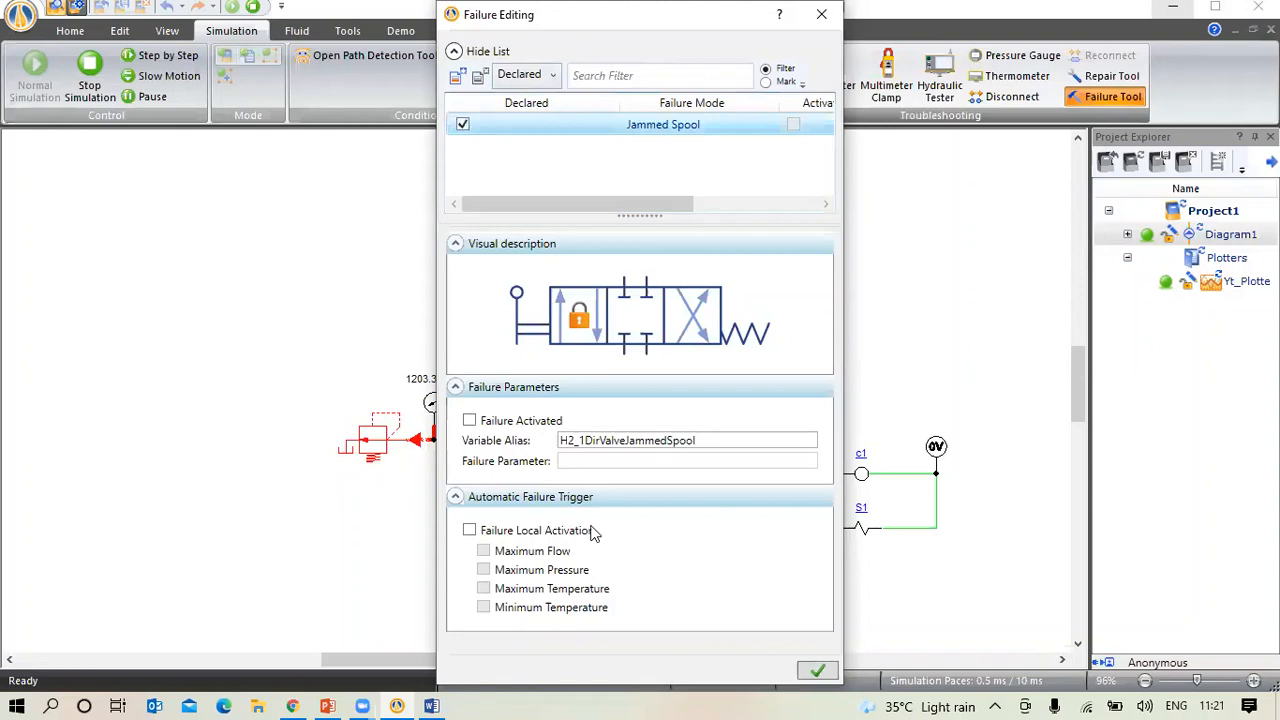
{"action": "left_click", "coordinate": [818, 669]}
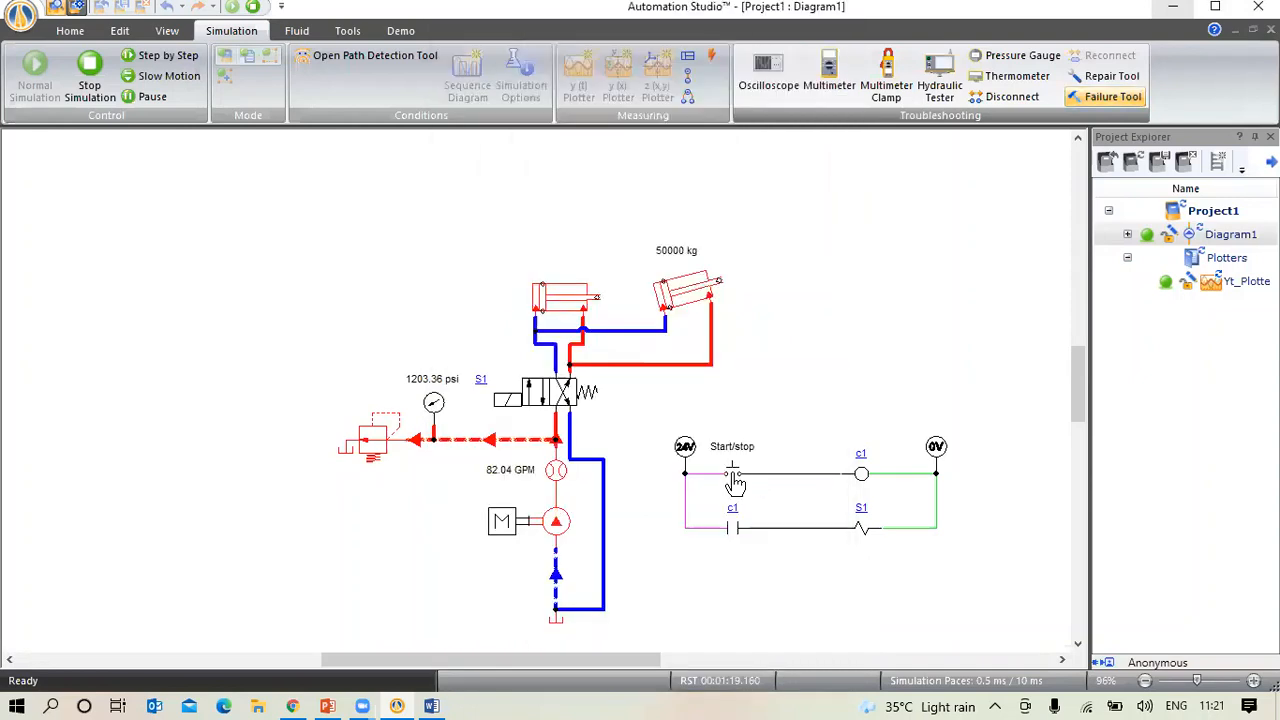
{"action": "left_click", "coordinate": [735, 484]}
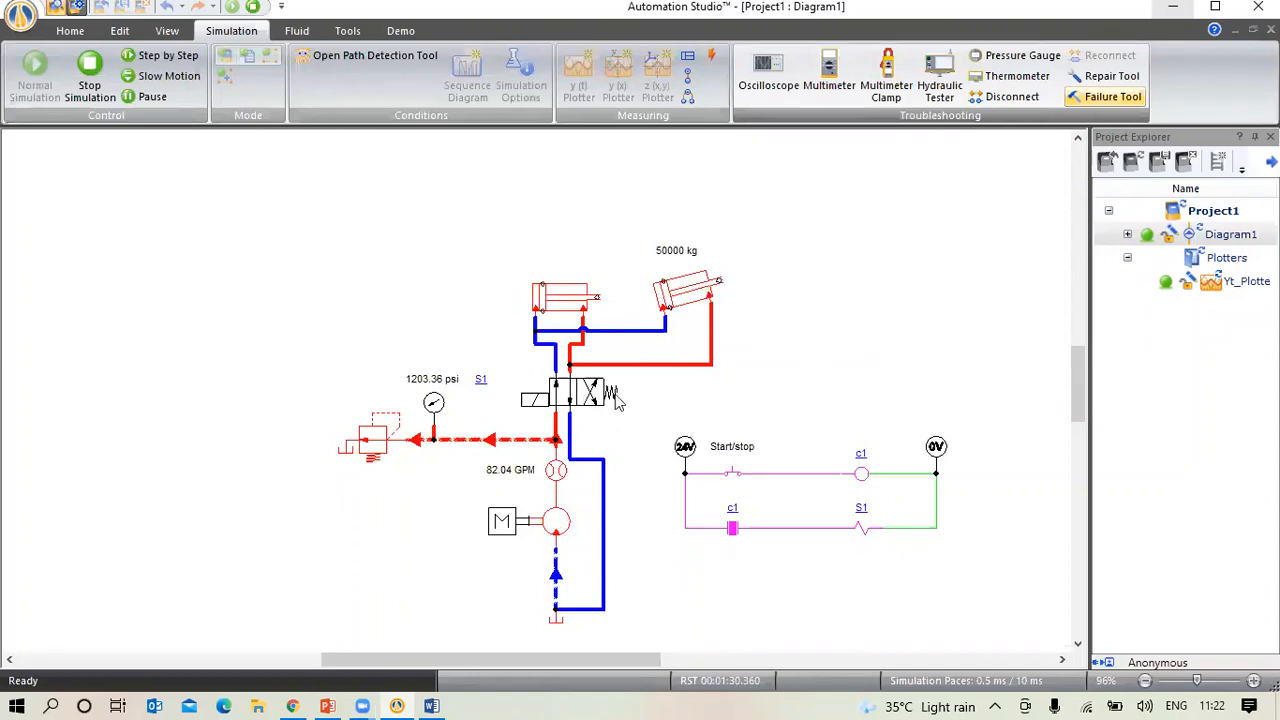
Repair all failures on the directional valve with the Repair Tool and test both cylinders by operating the Start/stop push button
{"action": "left_click", "coordinate": [1110, 76]}
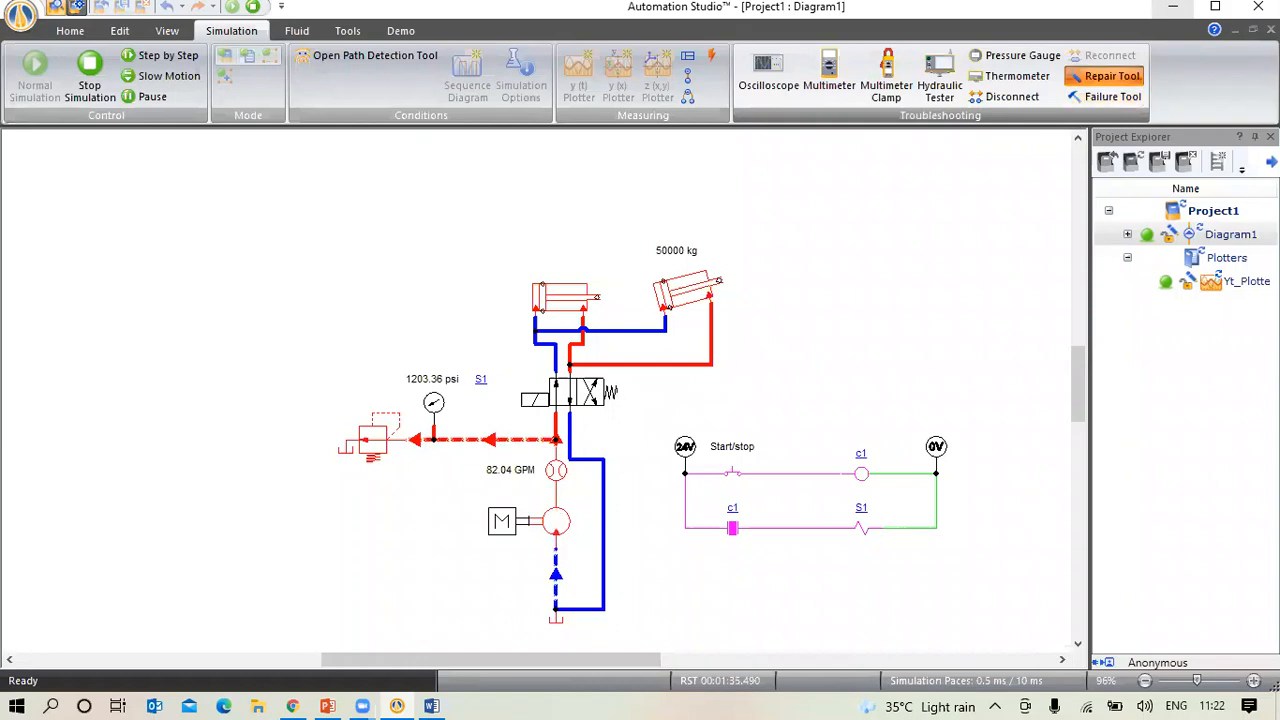
{"action": "left_click", "coordinate": [572, 382]}
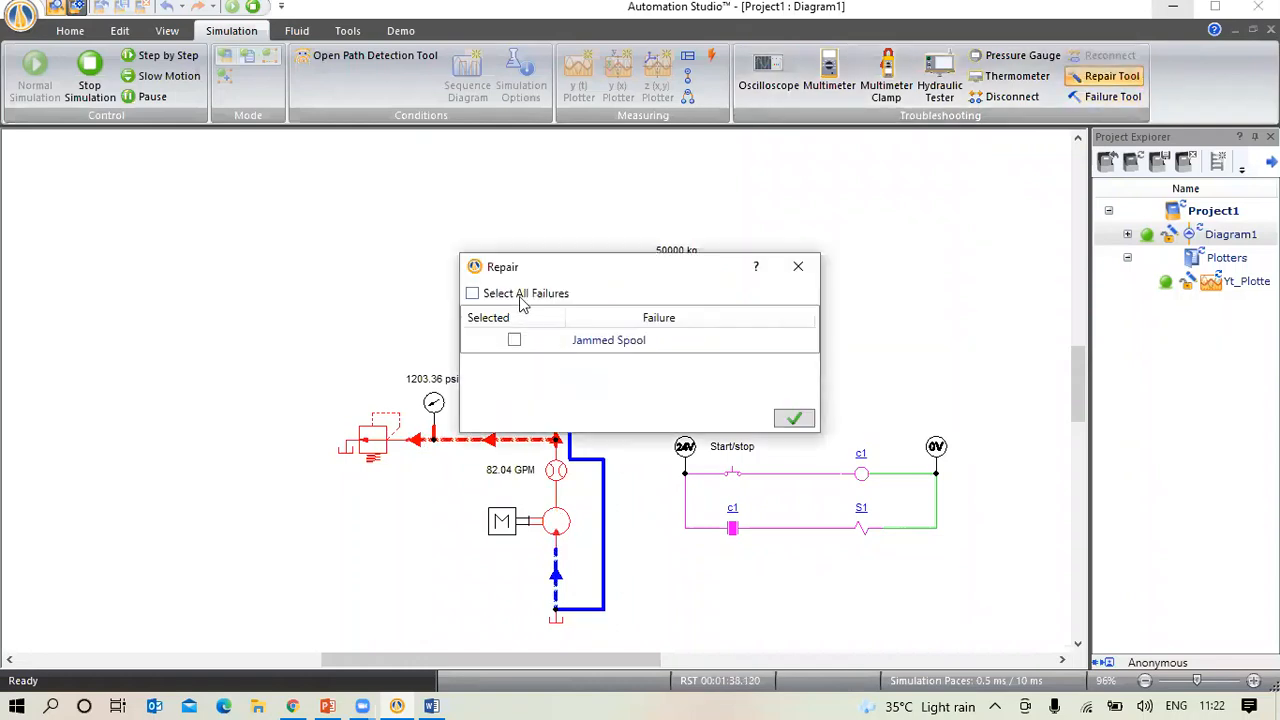
{"action": "left_click", "coordinate": [519, 296]}
{"action": "left_click", "coordinate": [795, 419]}
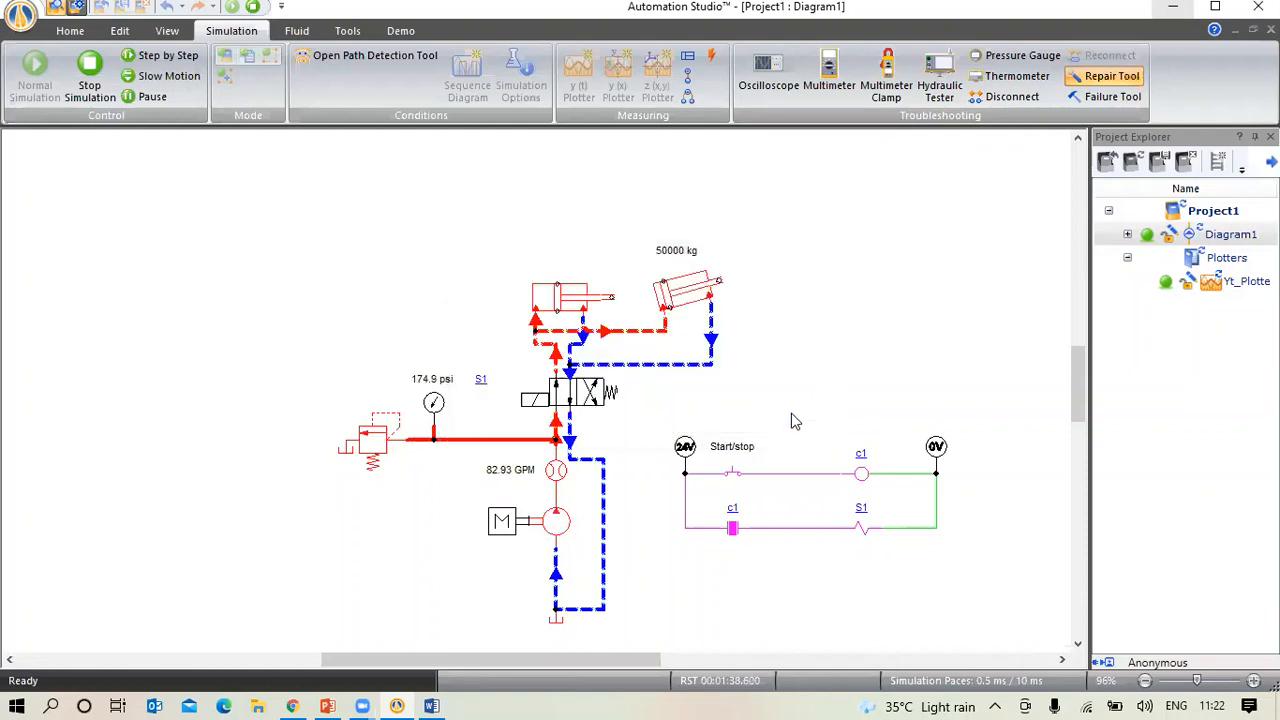
{"action": "left_click", "coordinate": [735, 477]}
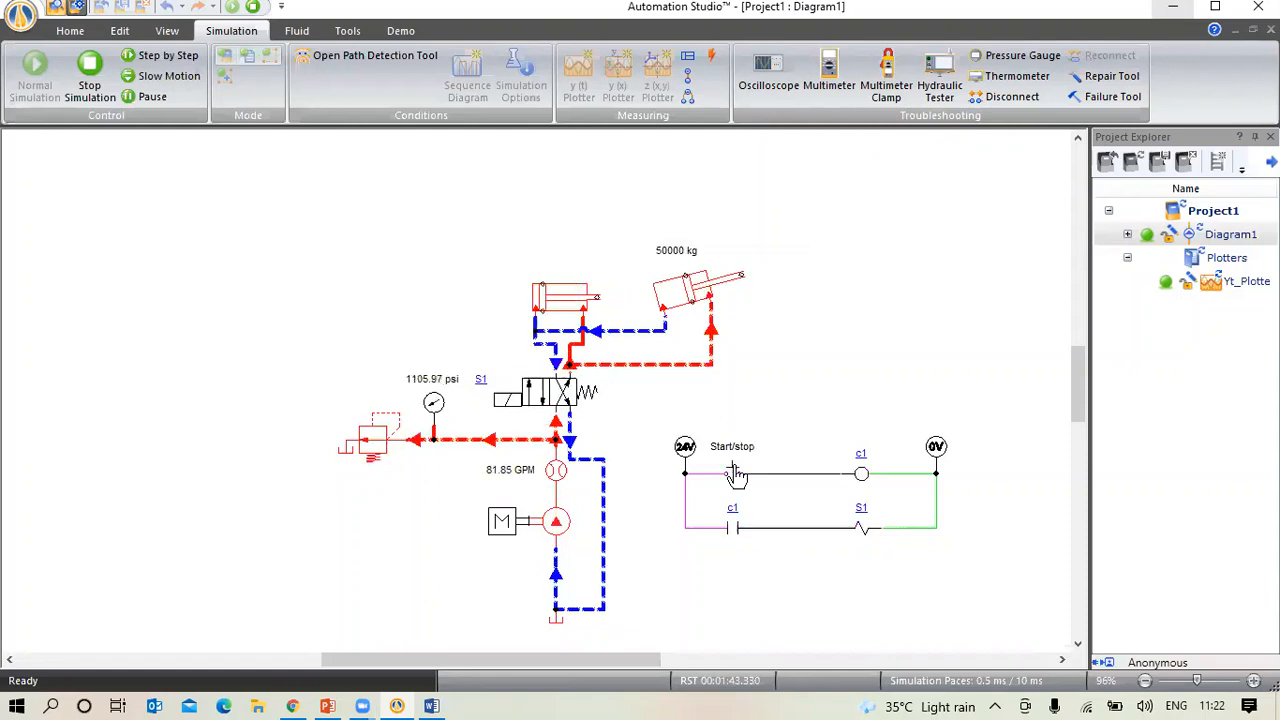
{"action": "left_click", "coordinate": [735, 477]}
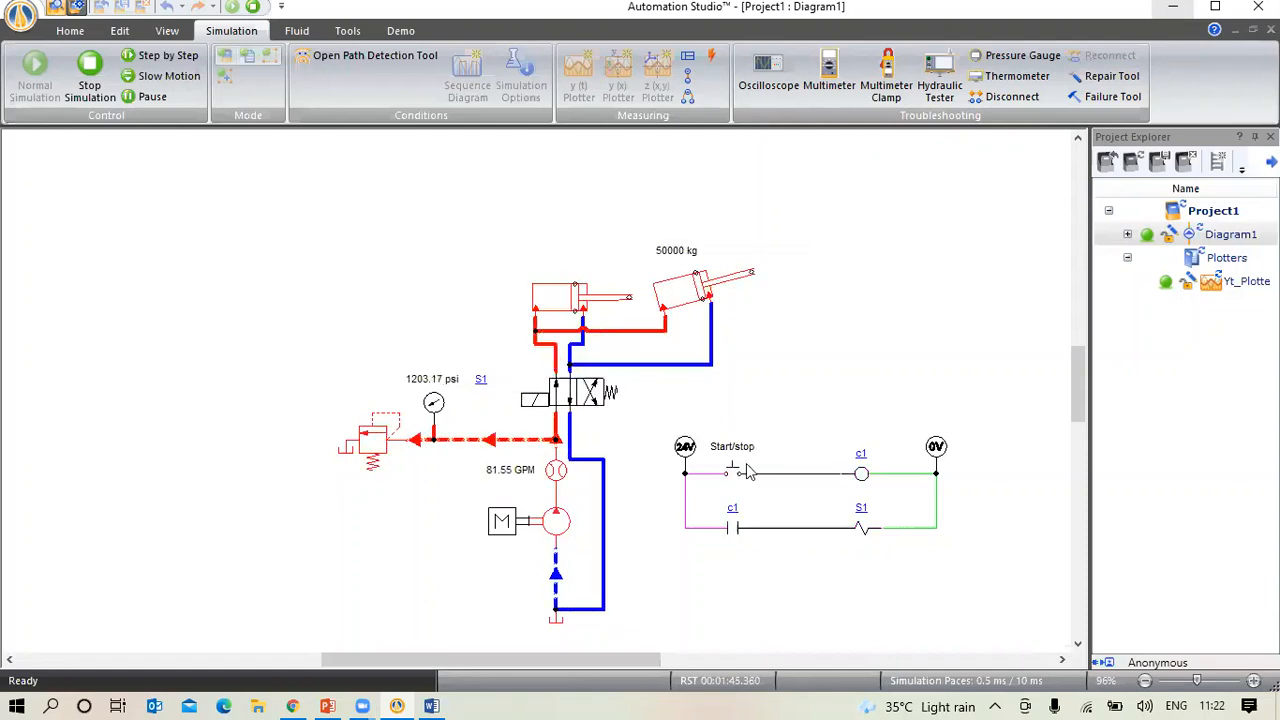
Stop the simulation and review the Jammed Spool failure settings in the directional valve's Troubleshooting properties
{"action": "left_click", "coordinate": [108, 97]}
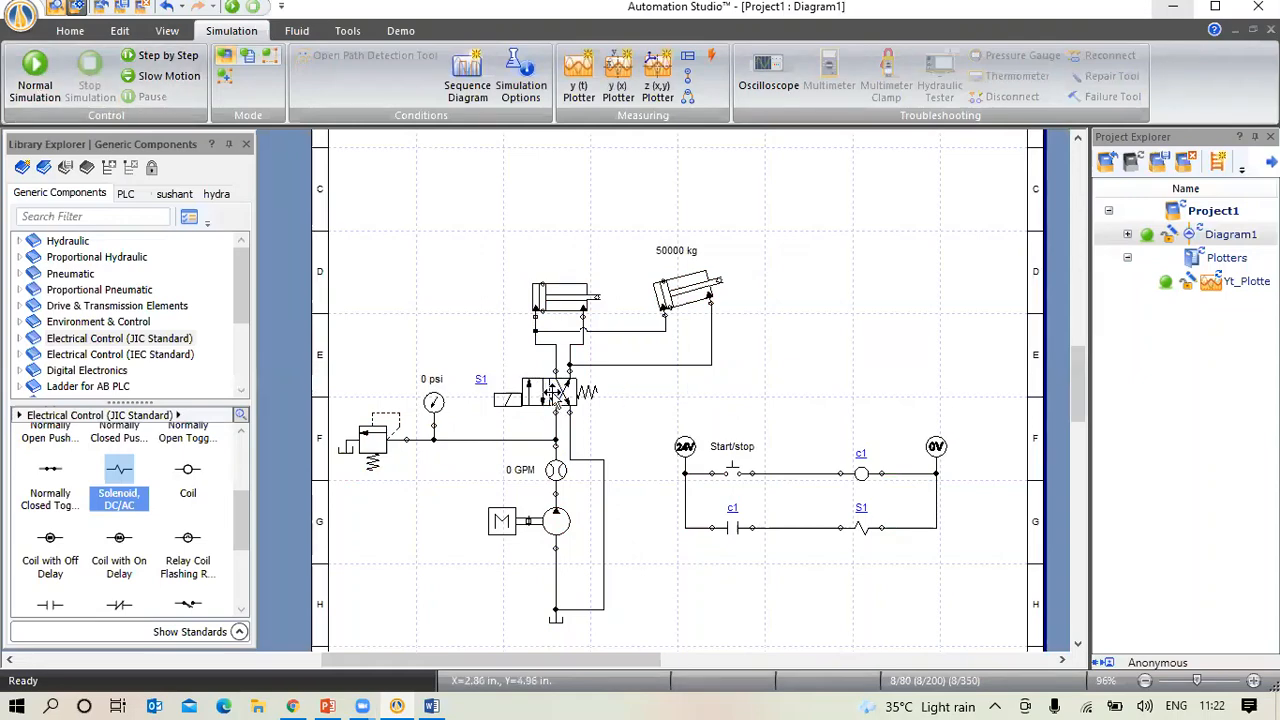
{"action": "double_click", "coordinate": [556, 394]}
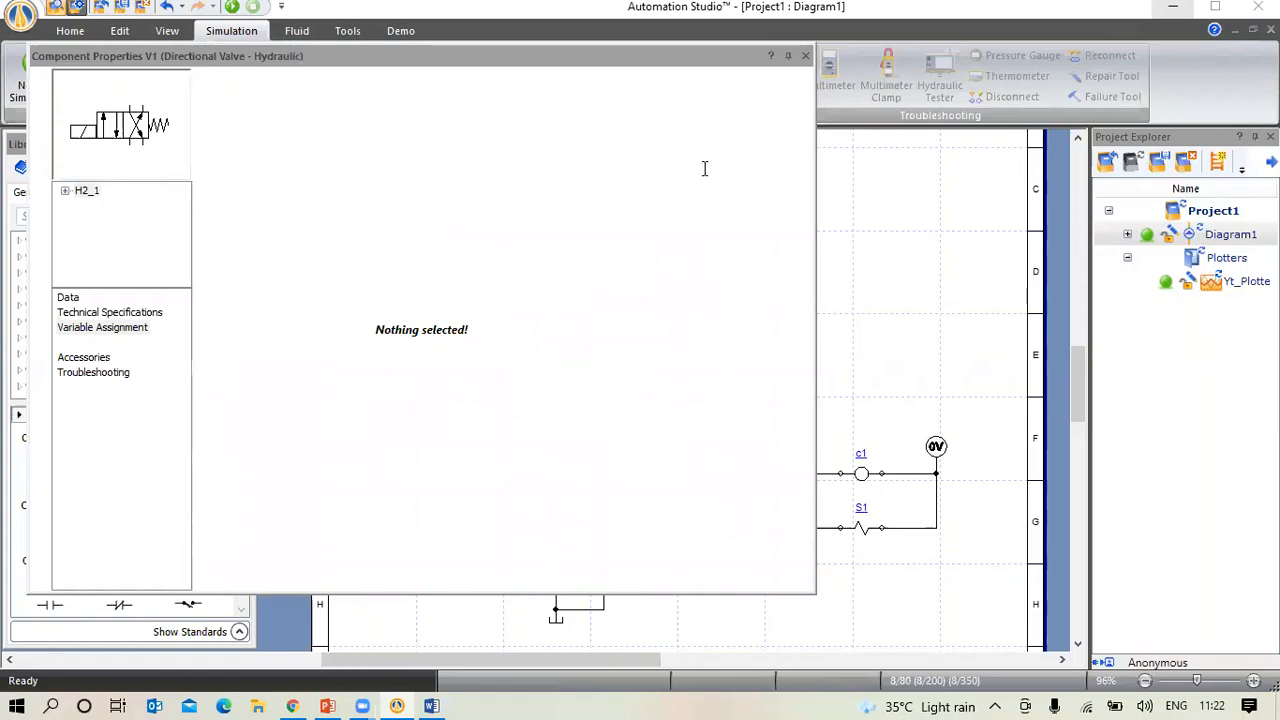
{"action": "left_click", "coordinate": [98, 373]}
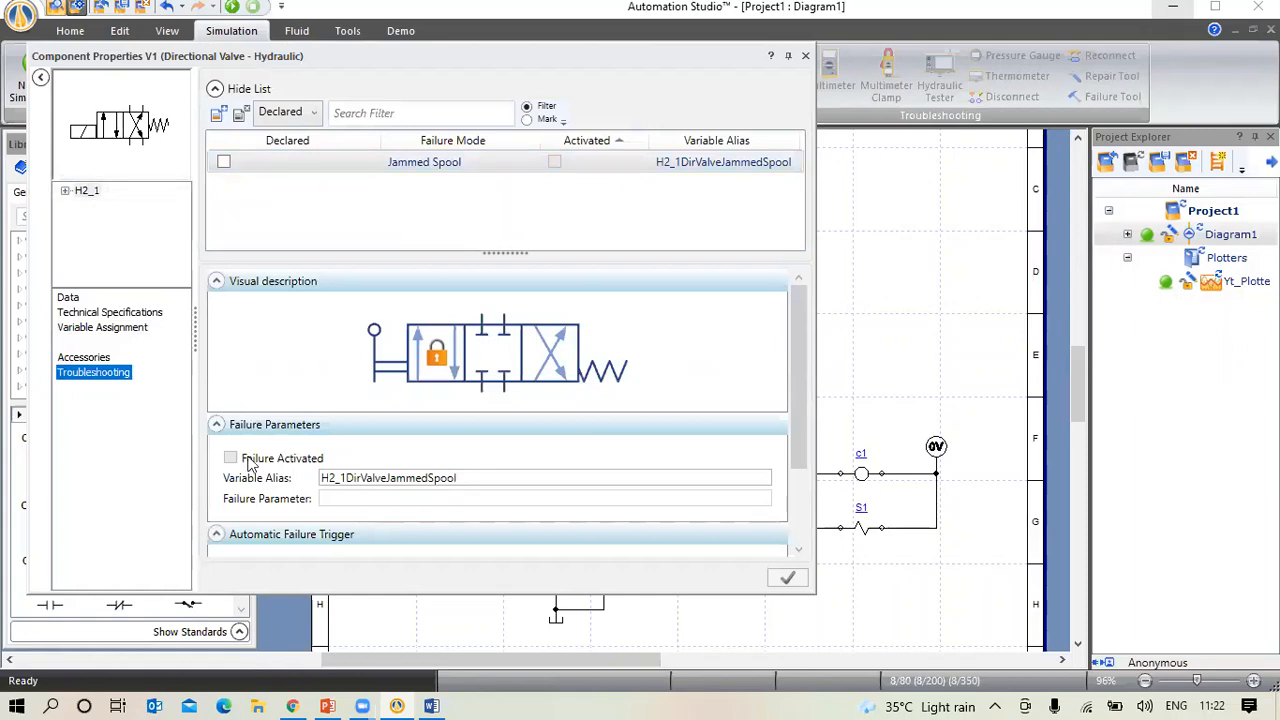
{"action": "left_click", "coordinate": [806, 57]}
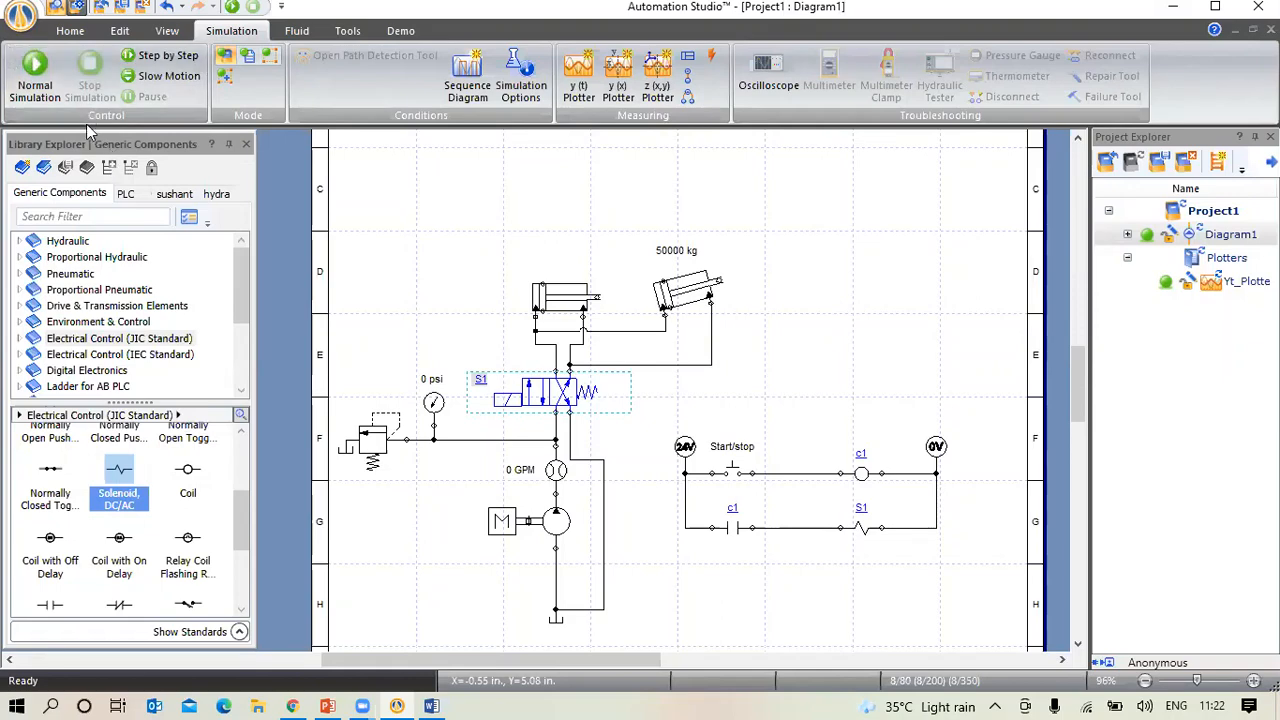
Enable Monitor Faulty Components in the simulation settings of the project properties
{"action": "left_click", "coordinate": [18, 24]}
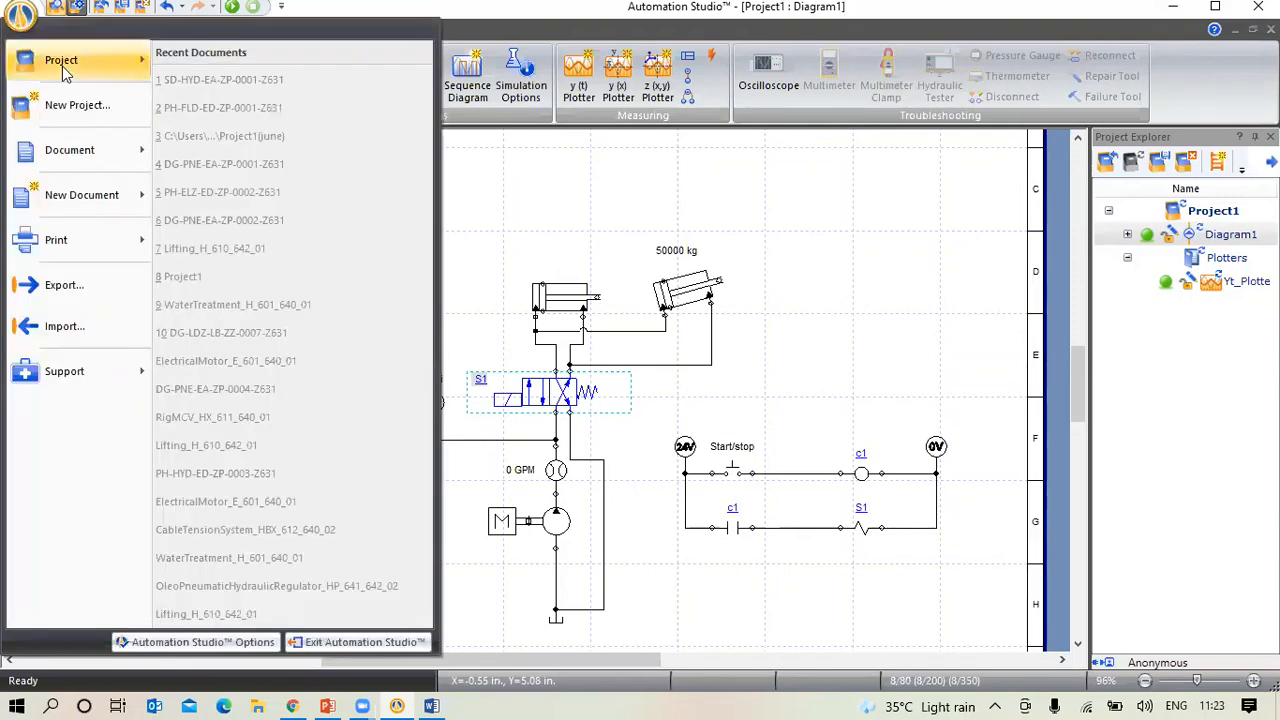
{"action": "mouse_move", "coordinate": [69, 70]}
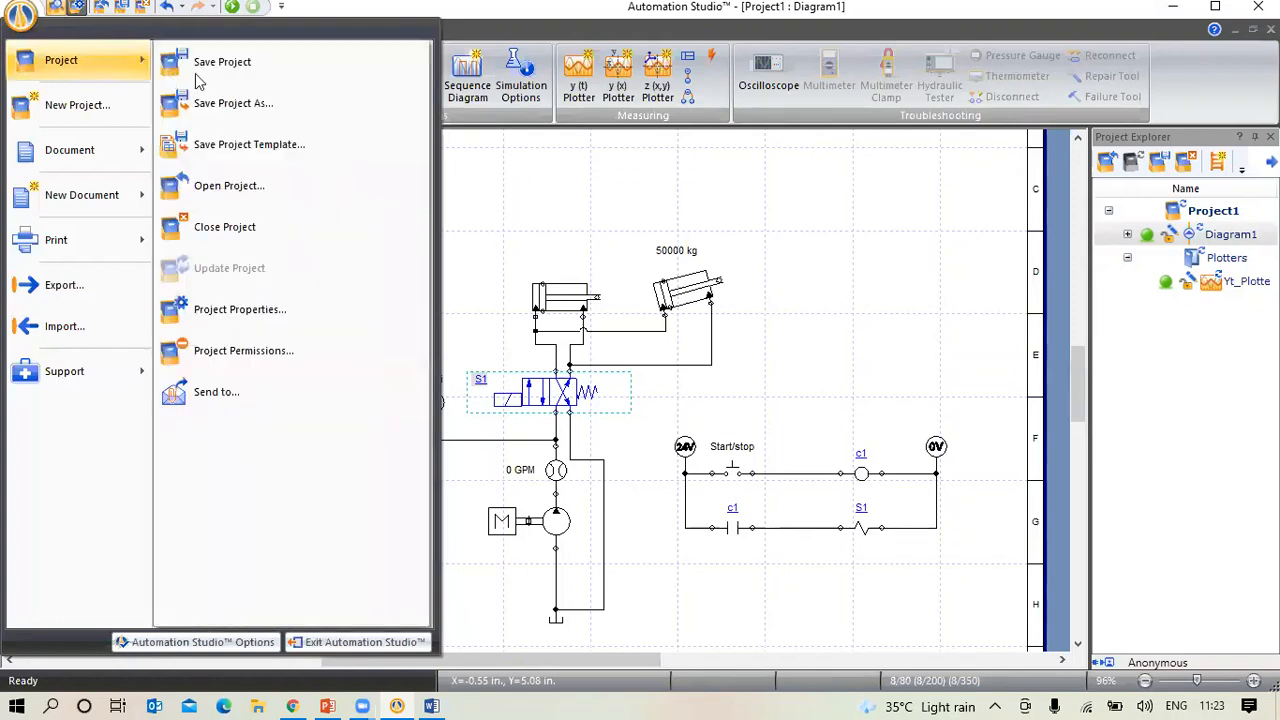
{"action": "left_click", "coordinate": [212, 313]}
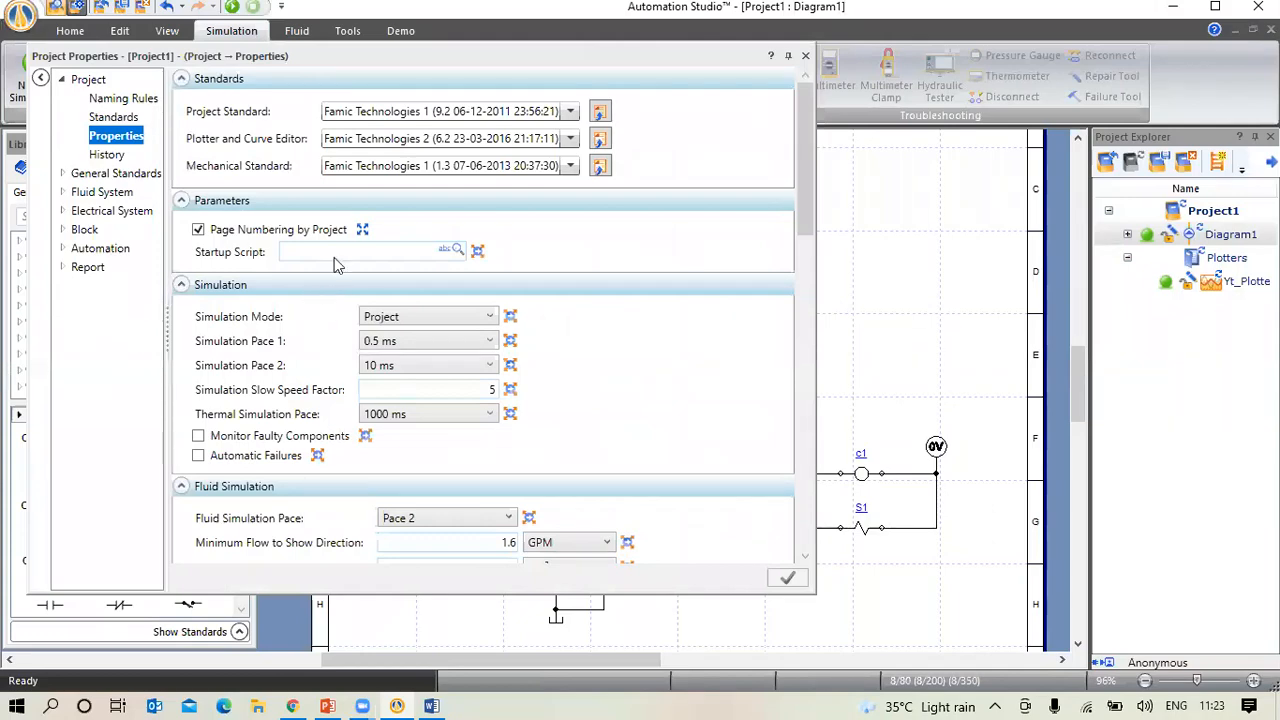
{"action": "left_click", "coordinate": [199, 437]}
{"action": "left_click", "coordinate": [807, 58]}
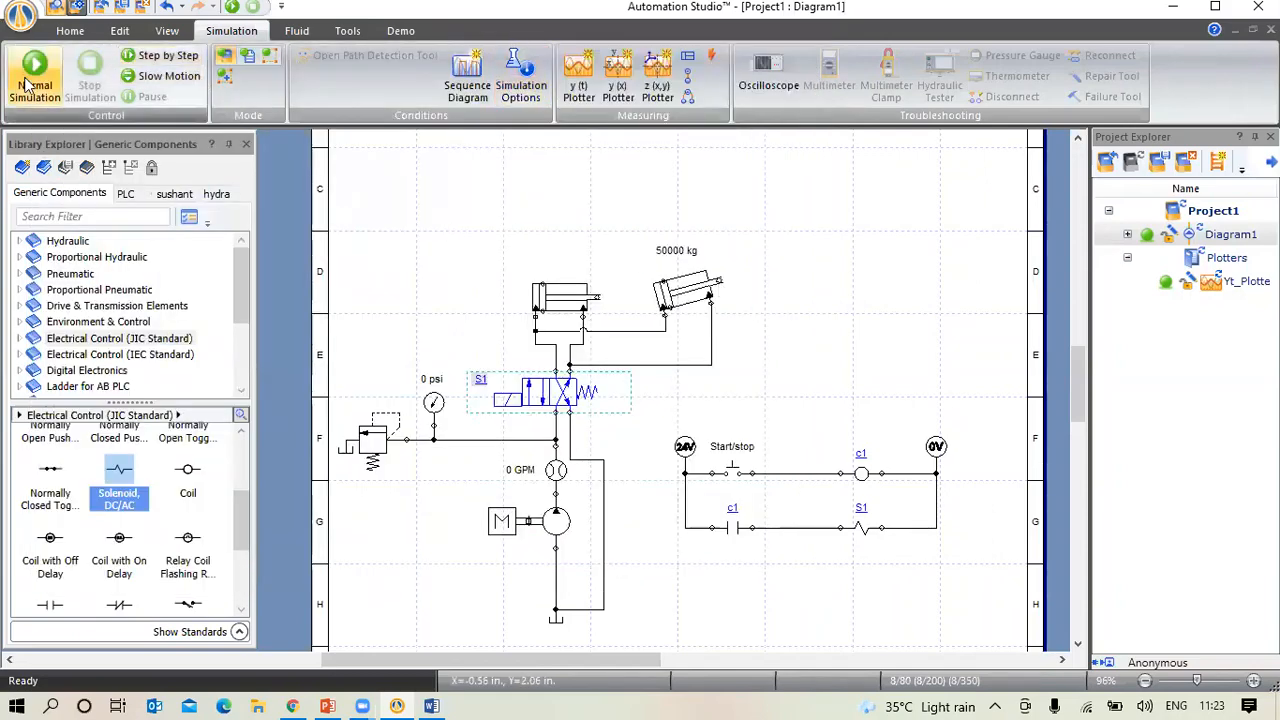
Run the normal simulation and extend and retract both cylinders repeatedly with the Start/stop push button
{"action": "left_click", "coordinate": [30, 80]}
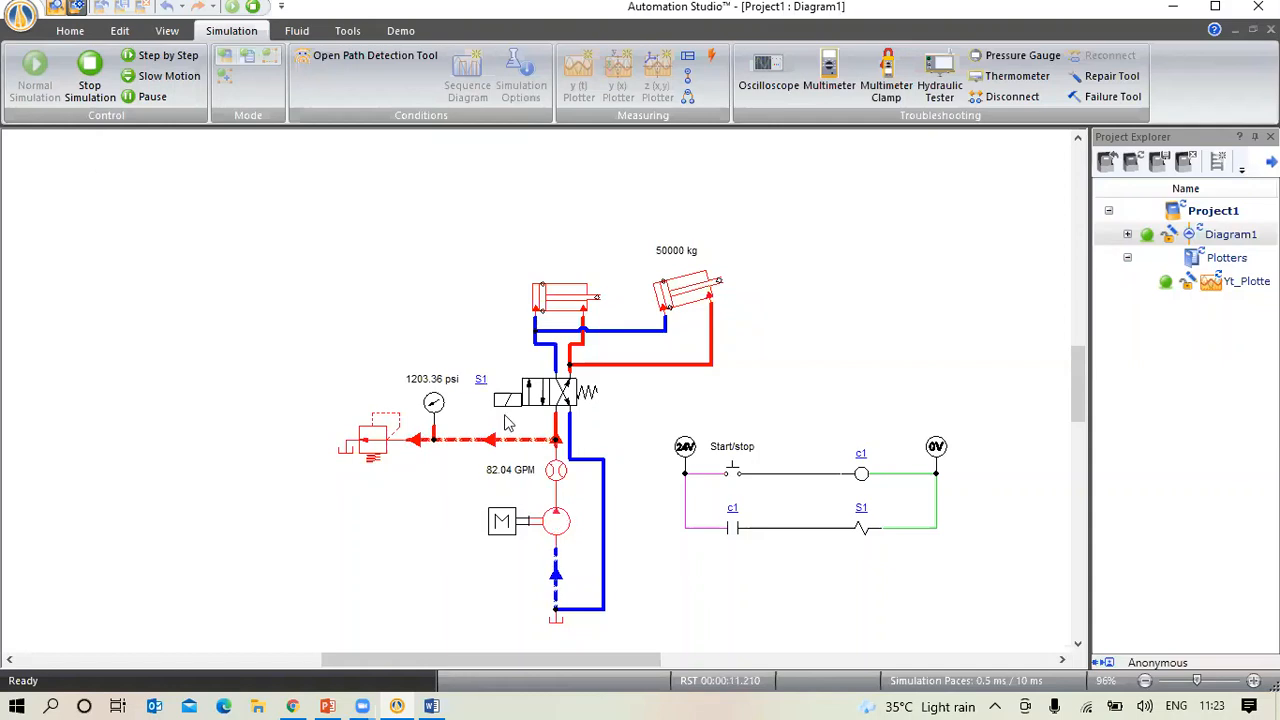
{"action": "left_click", "coordinate": [735, 477]}
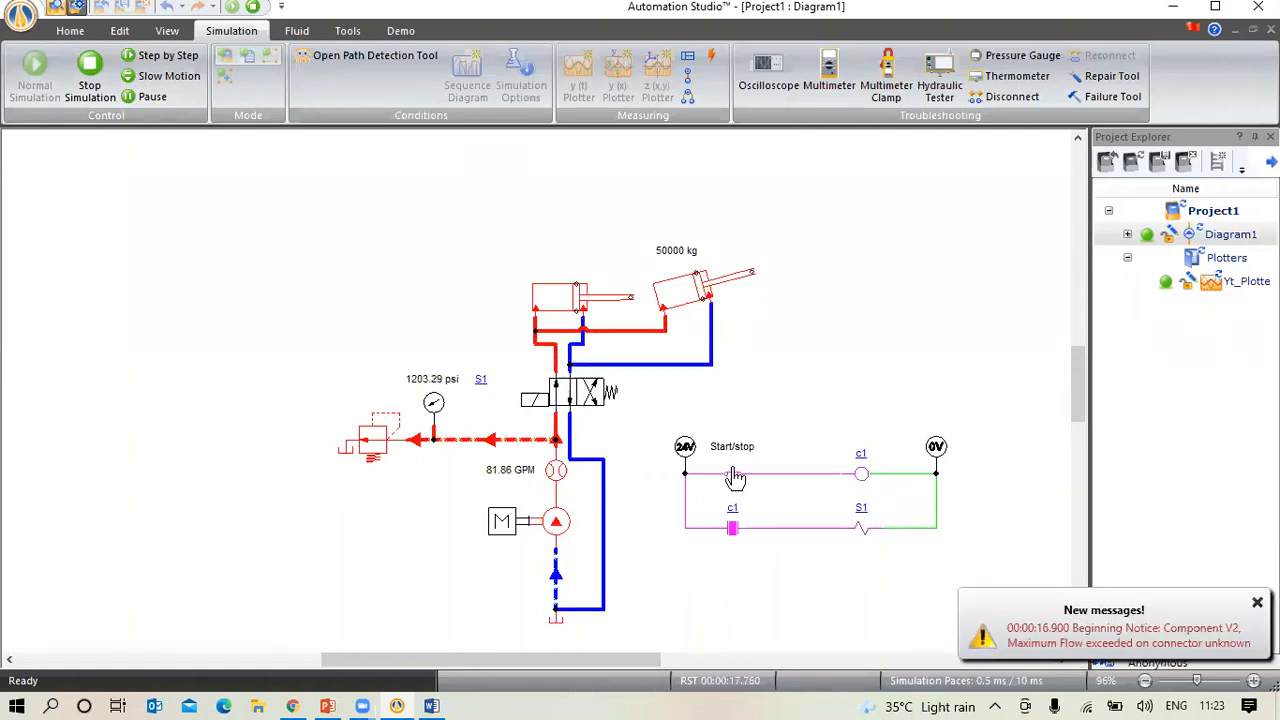
{"action": "left_click", "coordinate": [735, 478]}
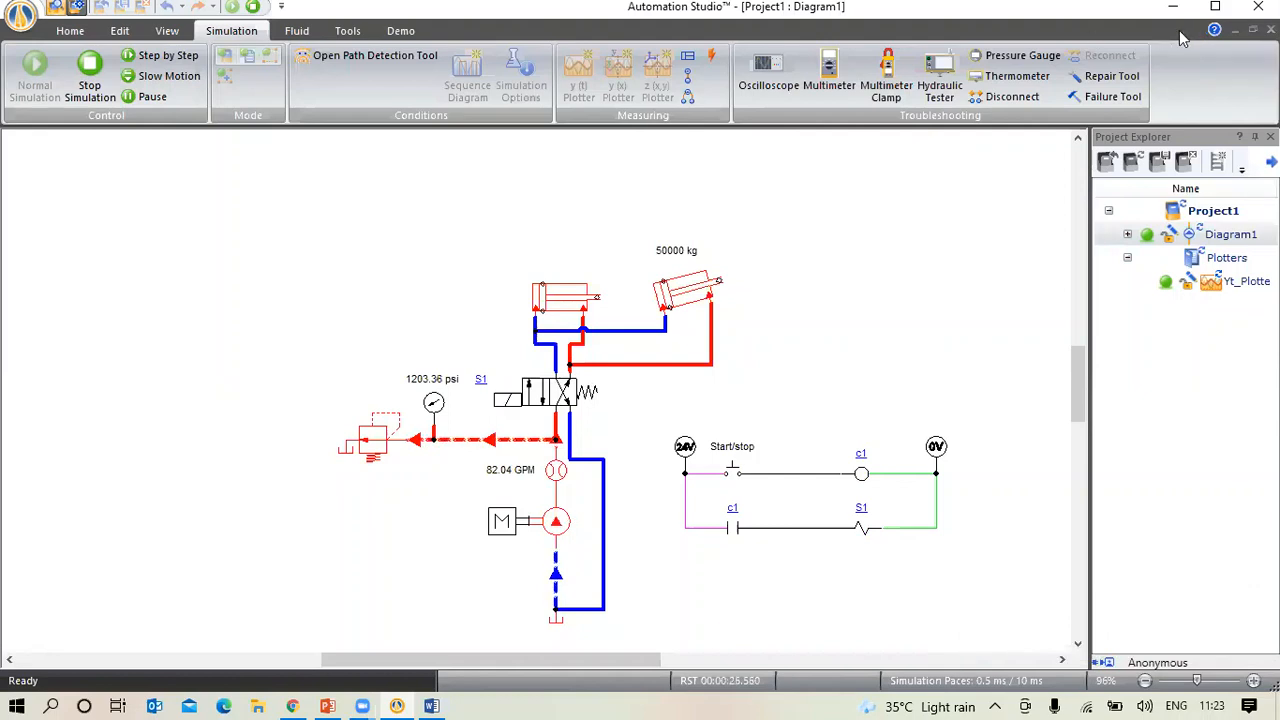
{"action": "left_click", "coordinate": [732, 480]}
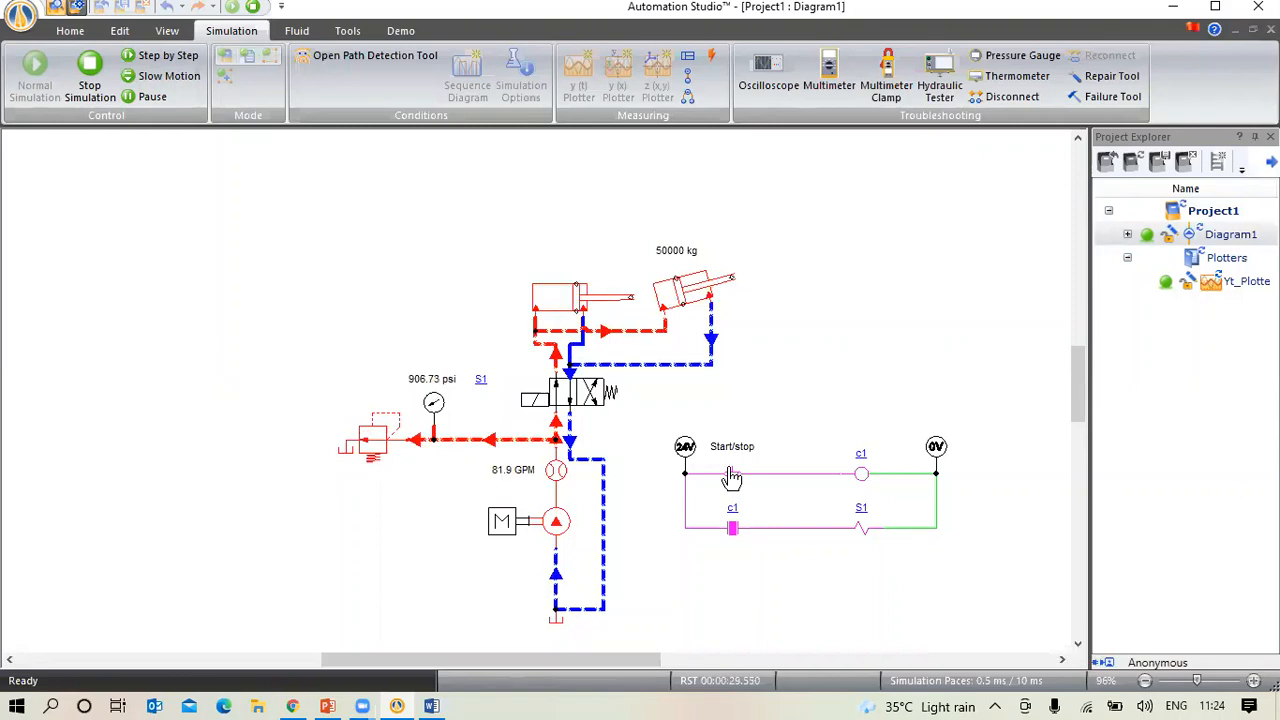
{"action": "left_click", "coordinate": [732, 478]}
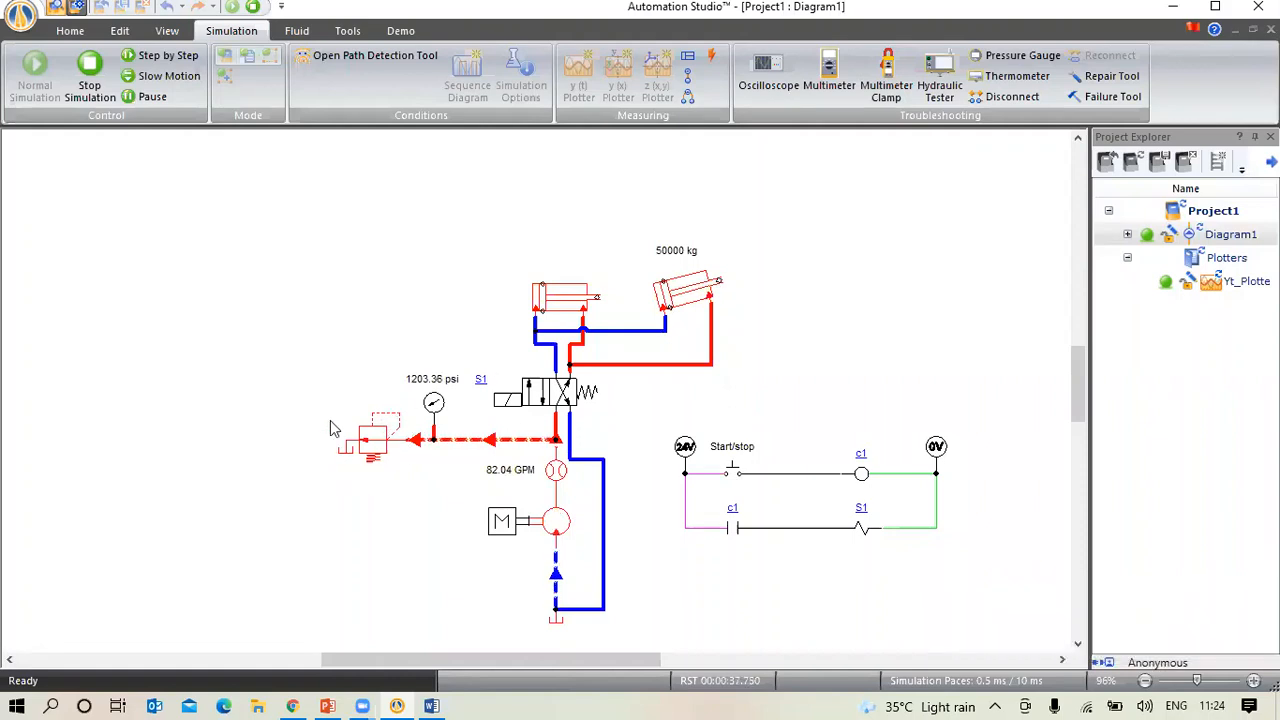
{"action": "left_click", "coordinate": [731, 478]}
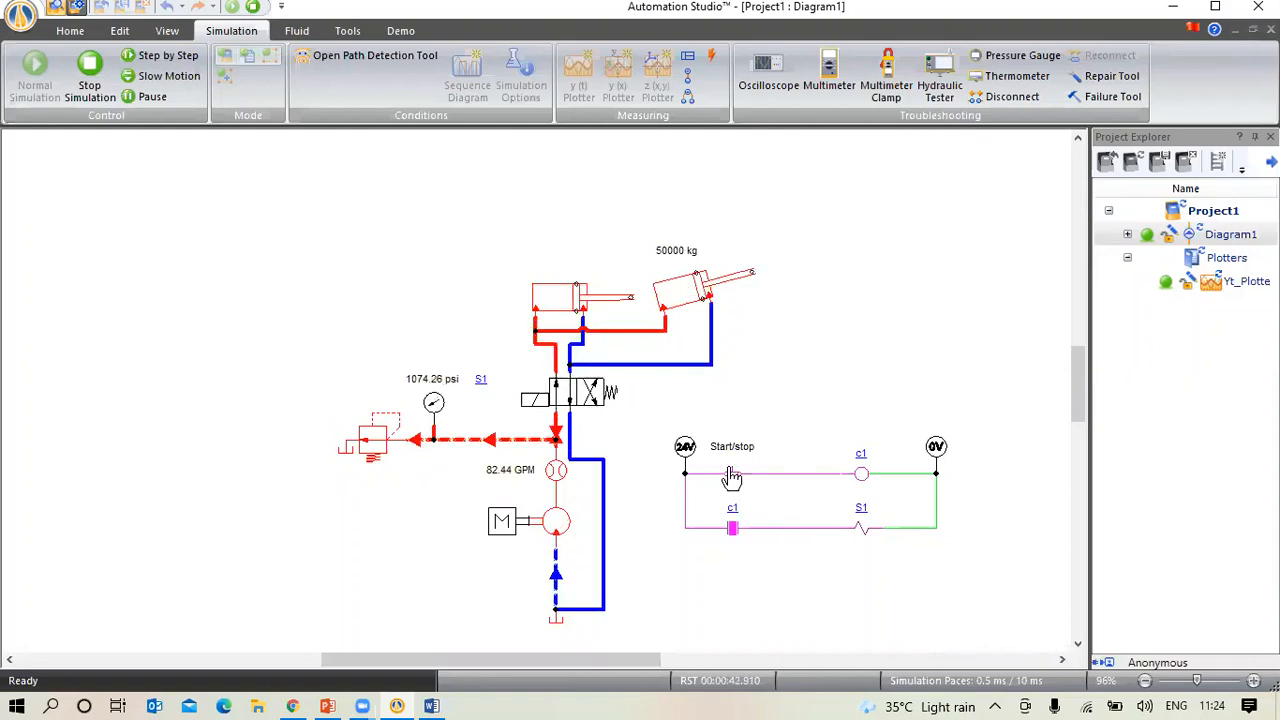
{"action": "left_click", "coordinate": [734, 478]}
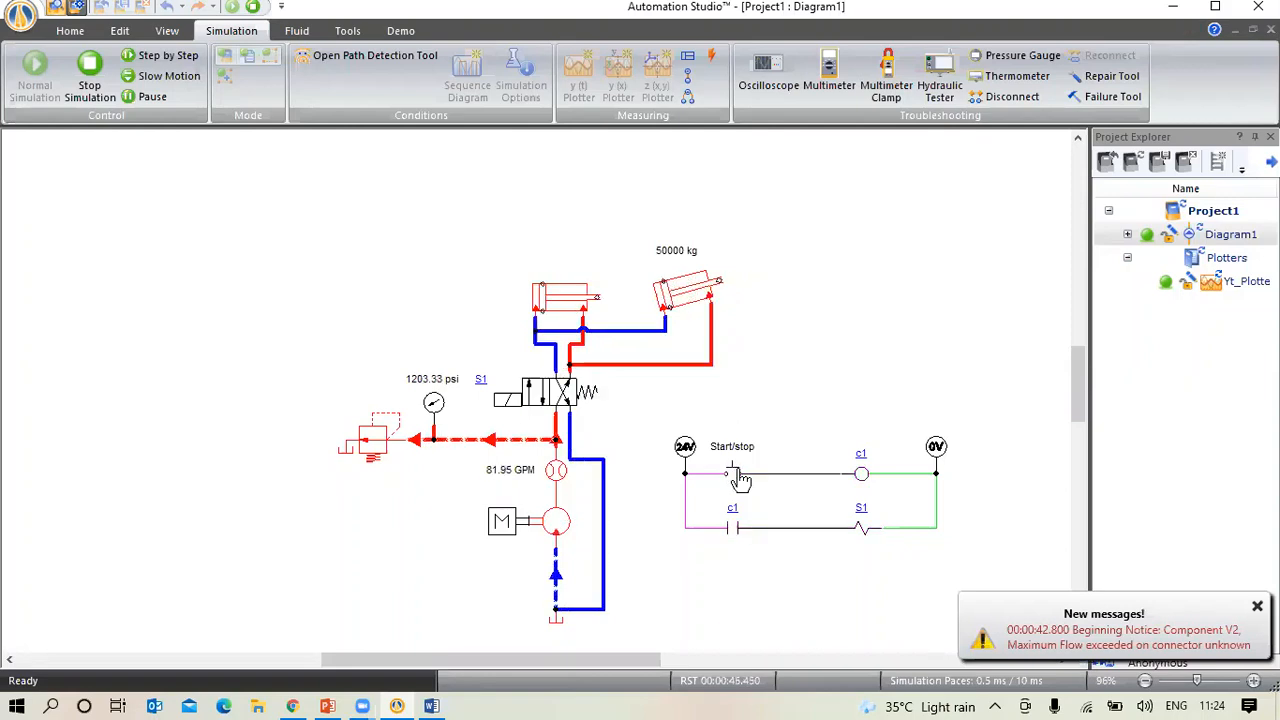
{"action": "left_click", "coordinate": [740, 479]}
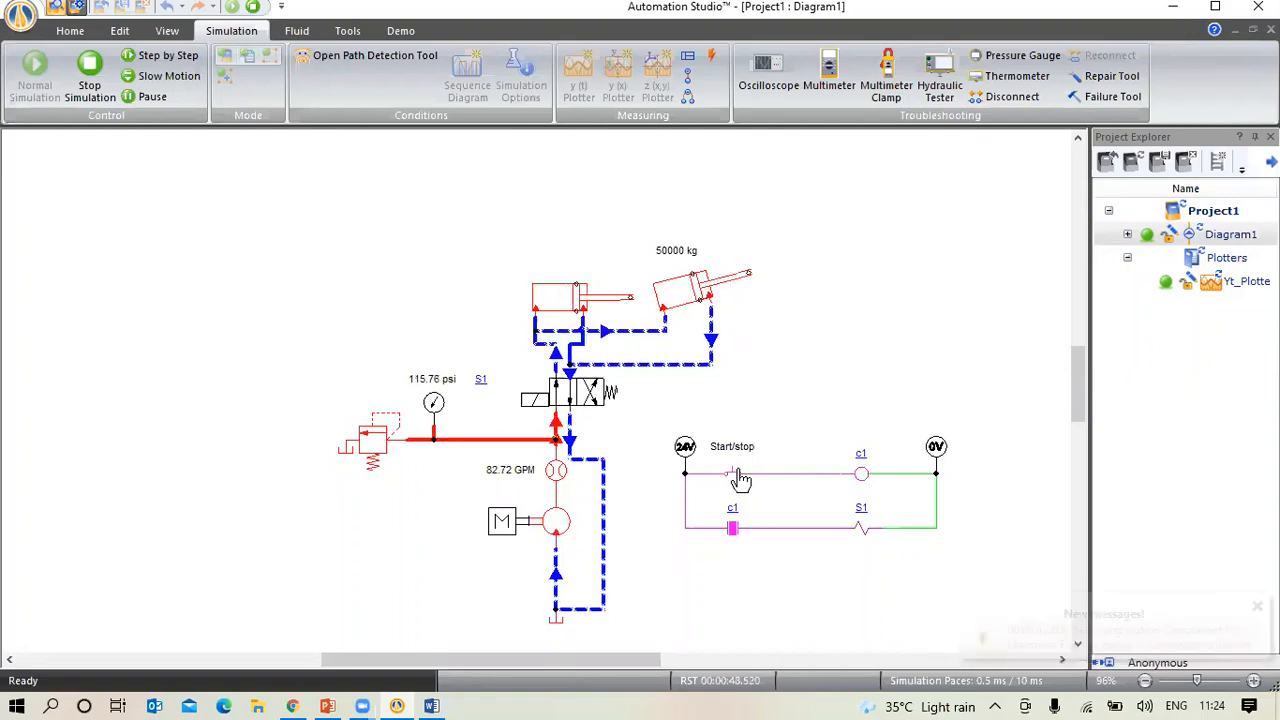
{"action": "left_click", "coordinate": [740, 479]}
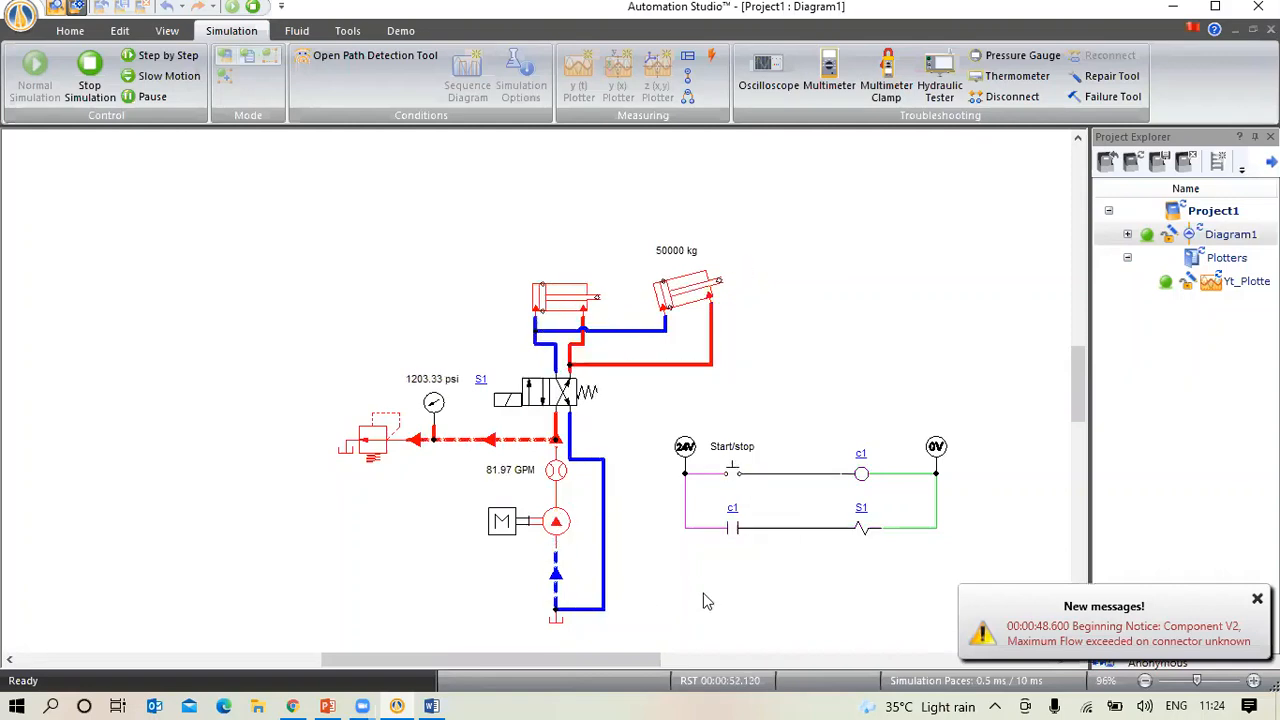
Raise the pump's displacement to 13.88 in³/rev and examine the relief valve's warning in the Message Explorer
{"action": "left_click_drag", "start_coordinate": [701, 593], "coordinate": [736, 597]}
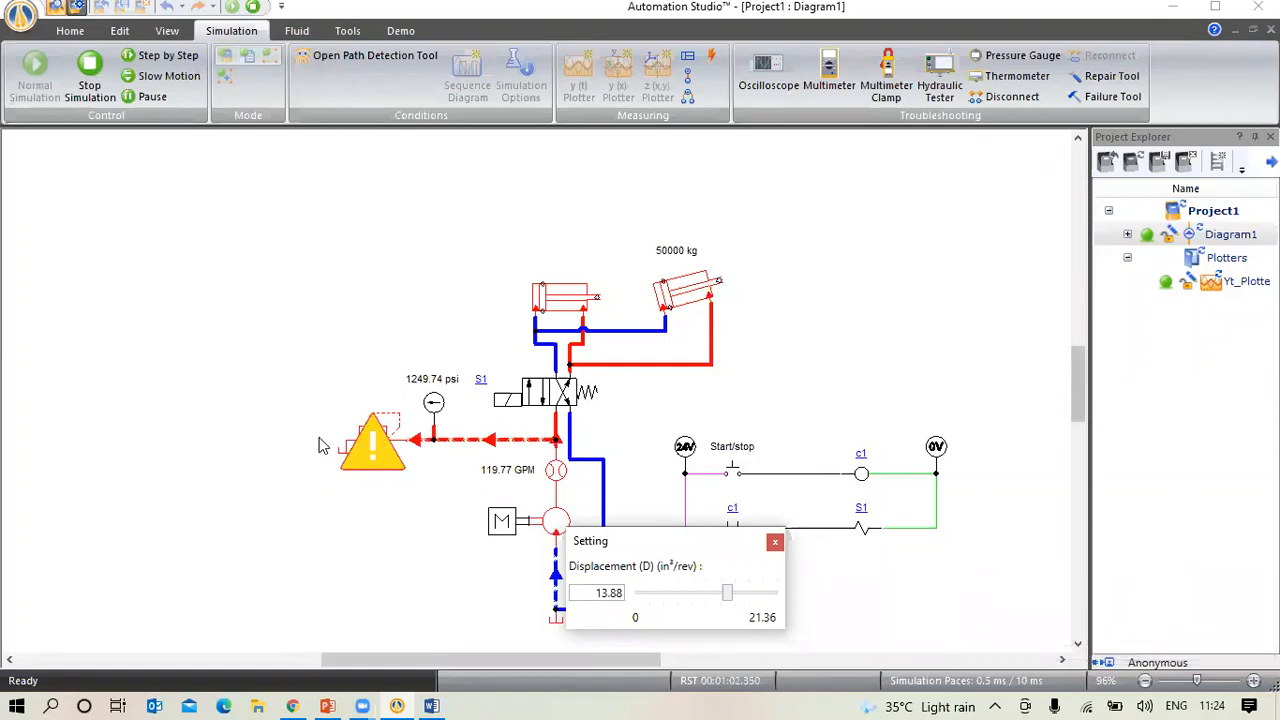
{"action": "left_click", "coordinate": [375, 452]}
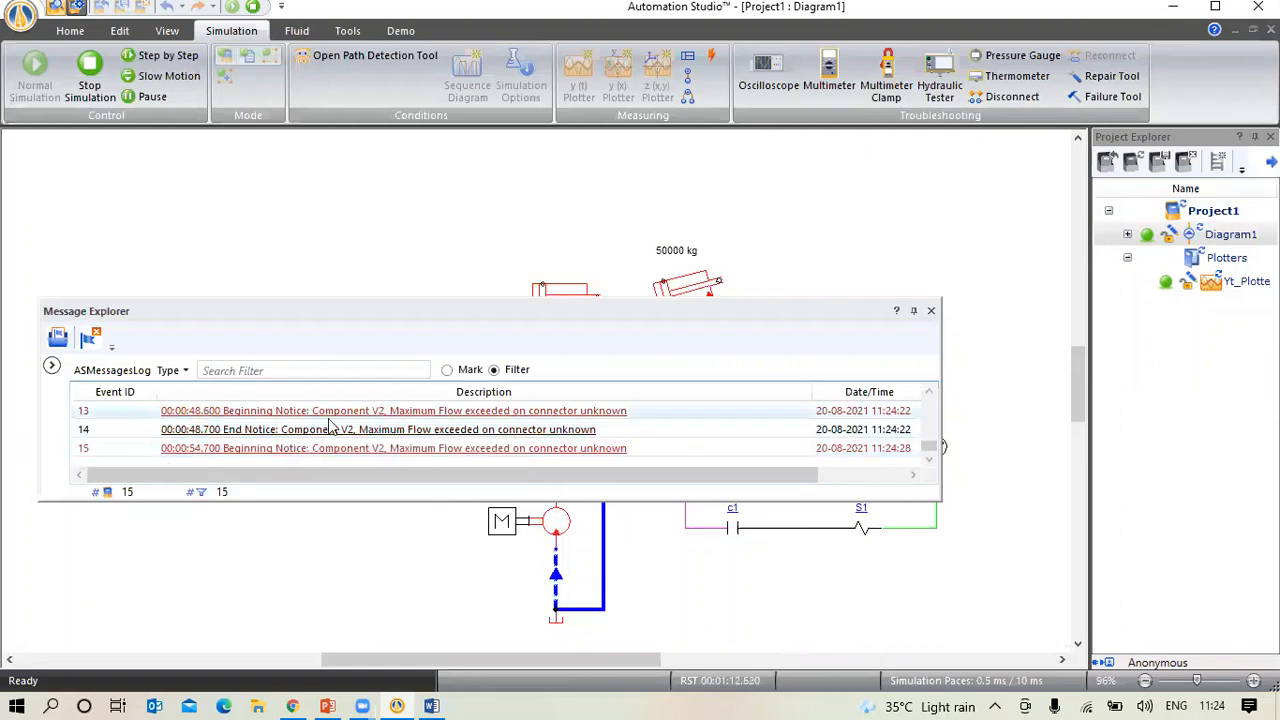
{"action": "left_click", "coordinate": [931, 311]}
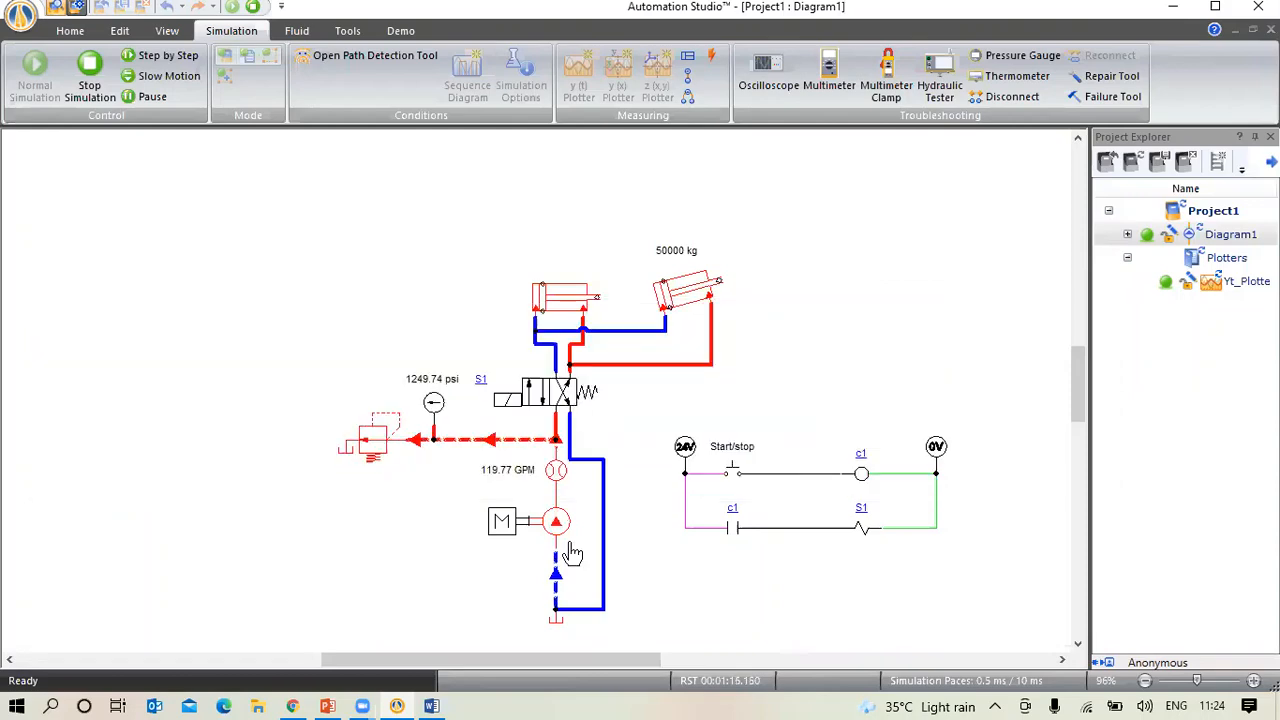
Lower the pump's displacement to 5.25 in³/rev and cycle both cylinders once with the Start/stop push button
{"action": "left_click", "coordinate": [563, 540]}
{"action": "left_click_drag", "start_coordinate": [730, 600], "coordinate": [672, 597]}
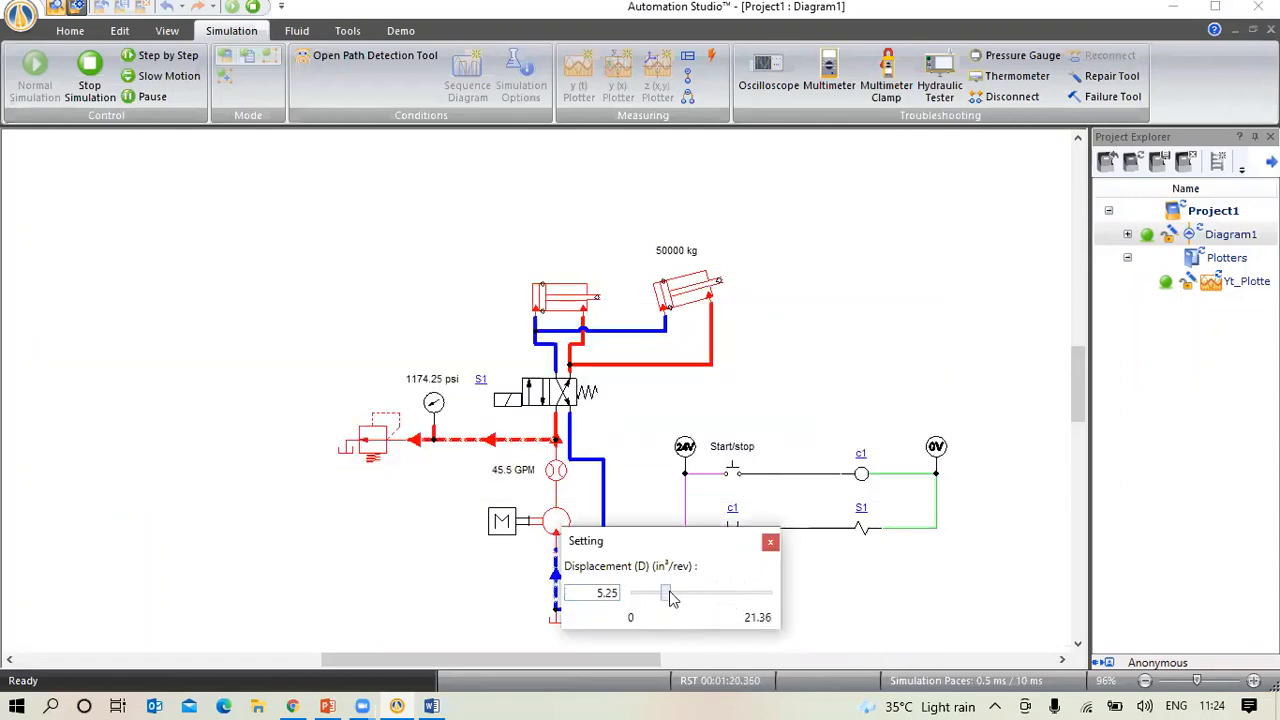
{"action": "left_click", "coordinate": [742, 419]}
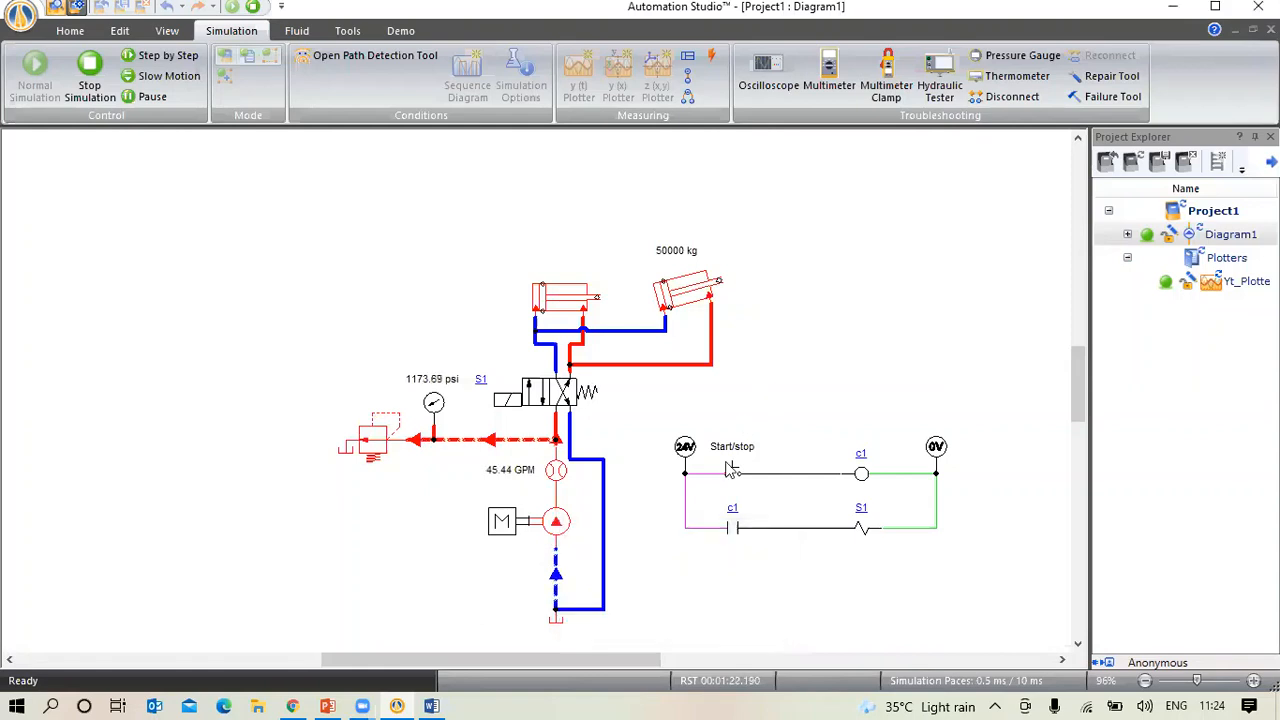
{"action": "left_click", "coordinate": [733, 476]}
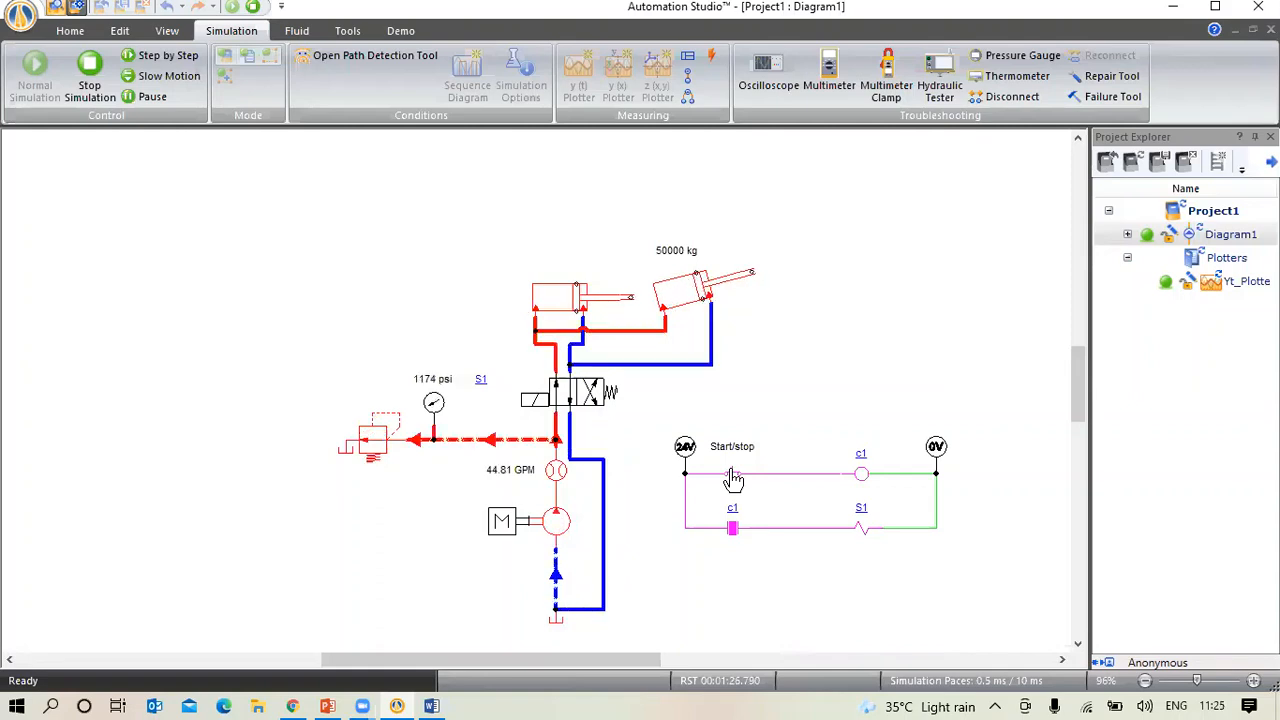
{"action": "left_click", "coordinate": [733, 477]}
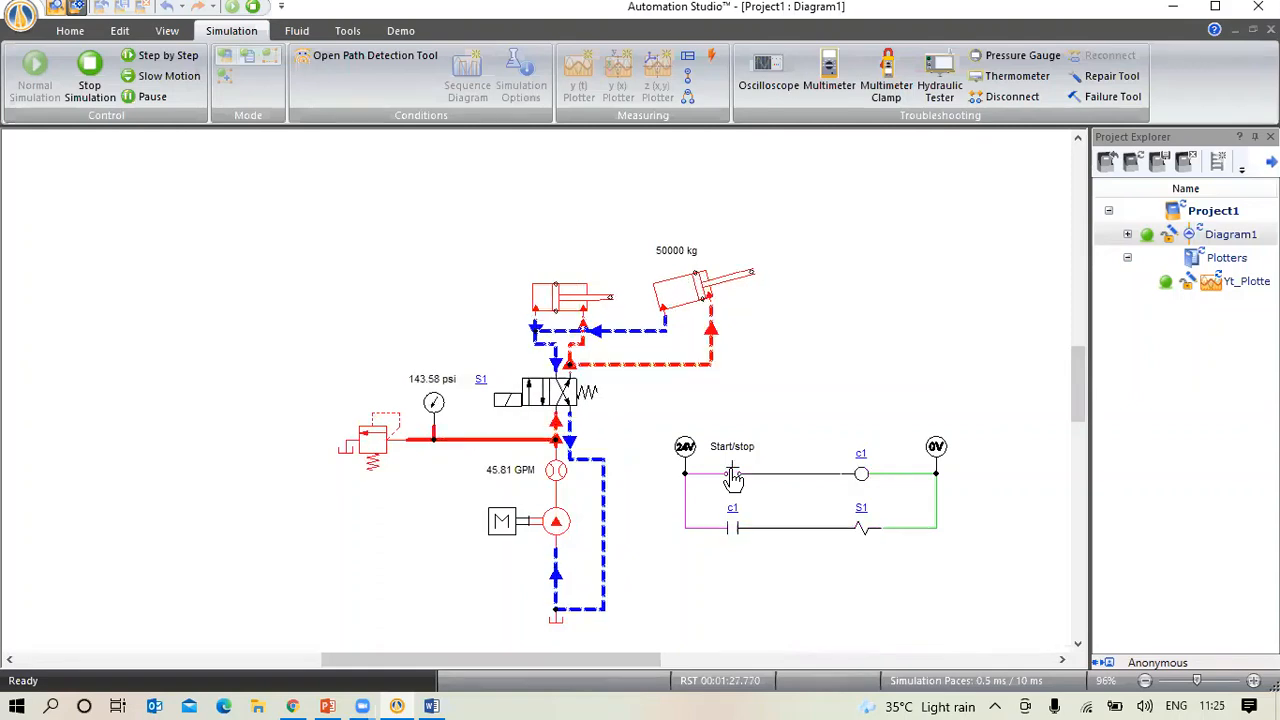
Open the pump's displacement setting and stop the running simulation
{"action": "left_click", "coordinate": [563, 530]}
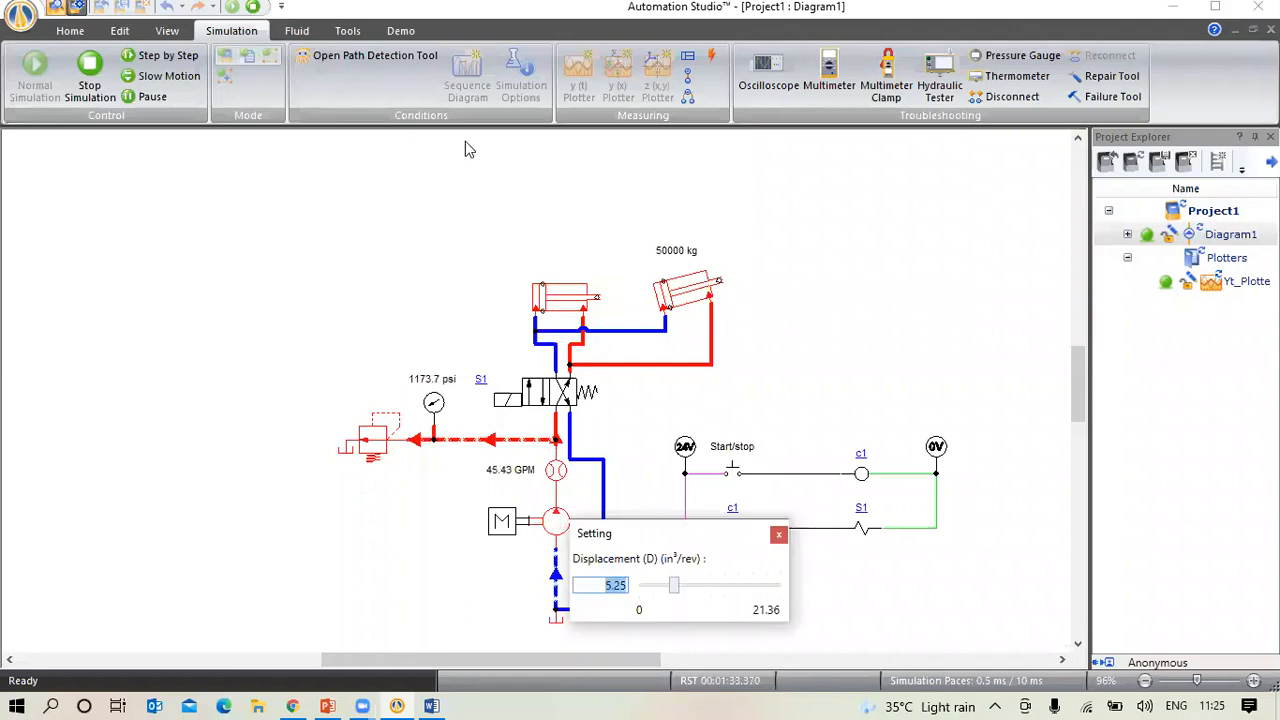
{"action": "left_click", "coordinate": [89, 75]}
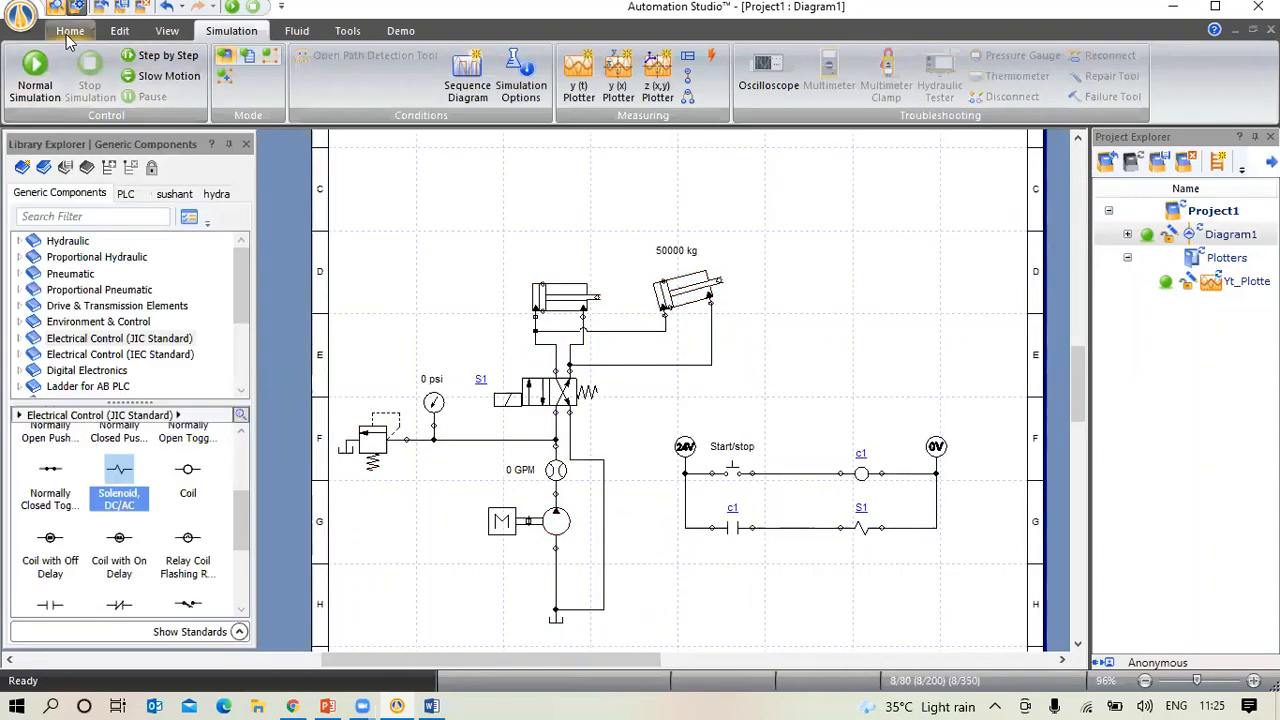
Add numbered reference balloons with leaders to the horizontal cylinder, the inclined 50000 kg cylinder and the motor
{"action": "left_click", "coordinate": [69, 31]}
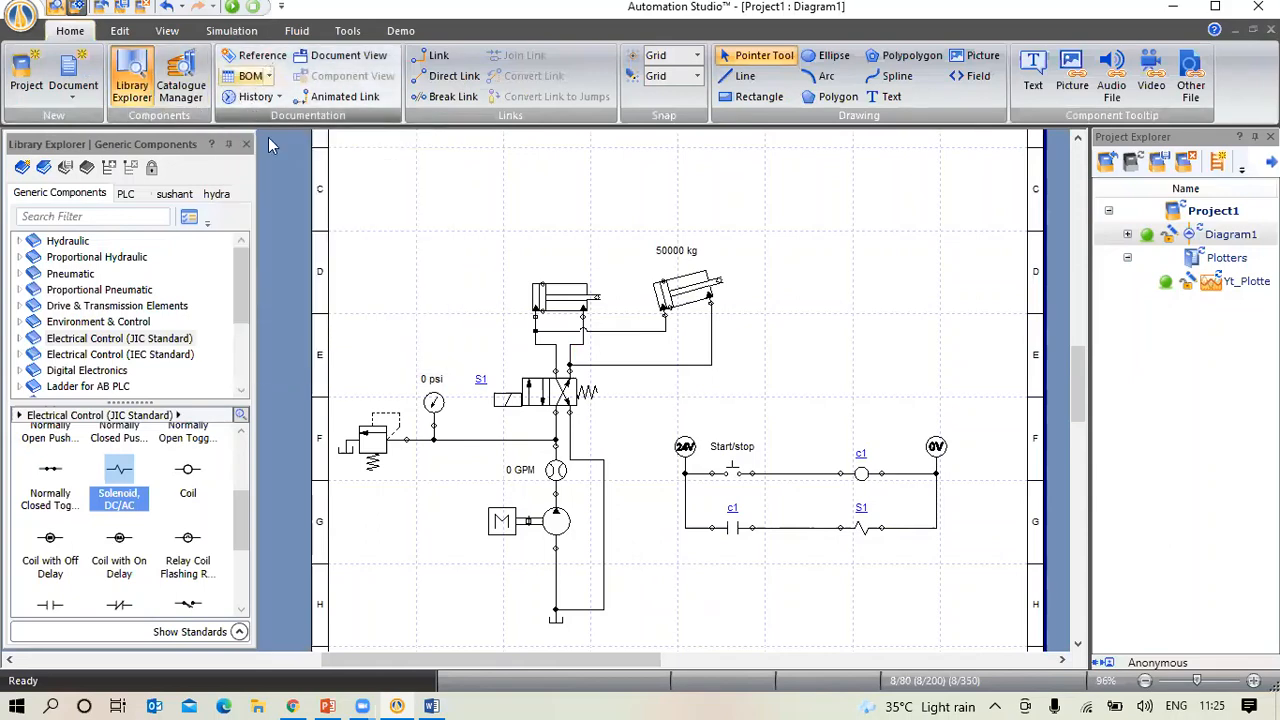
{"action": "left_click", "coordinate": [256, 58]}
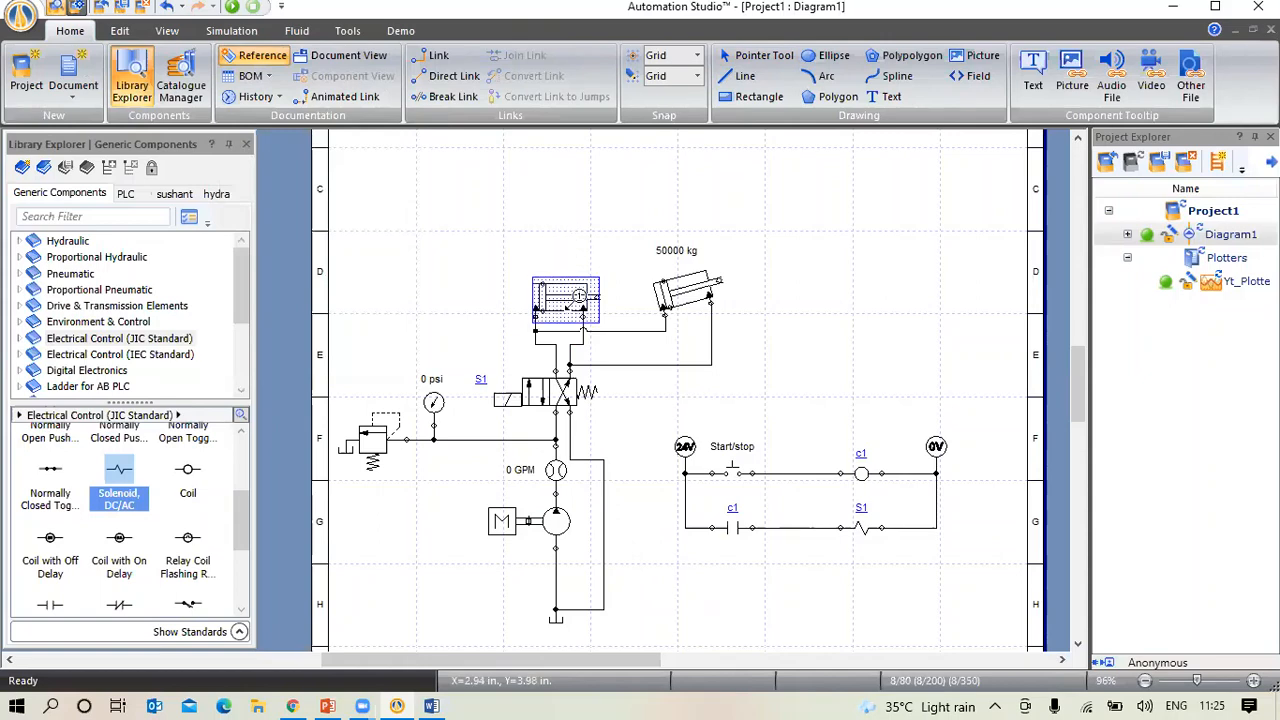
{"action": "left_click", "coordinate": [580, 284]}
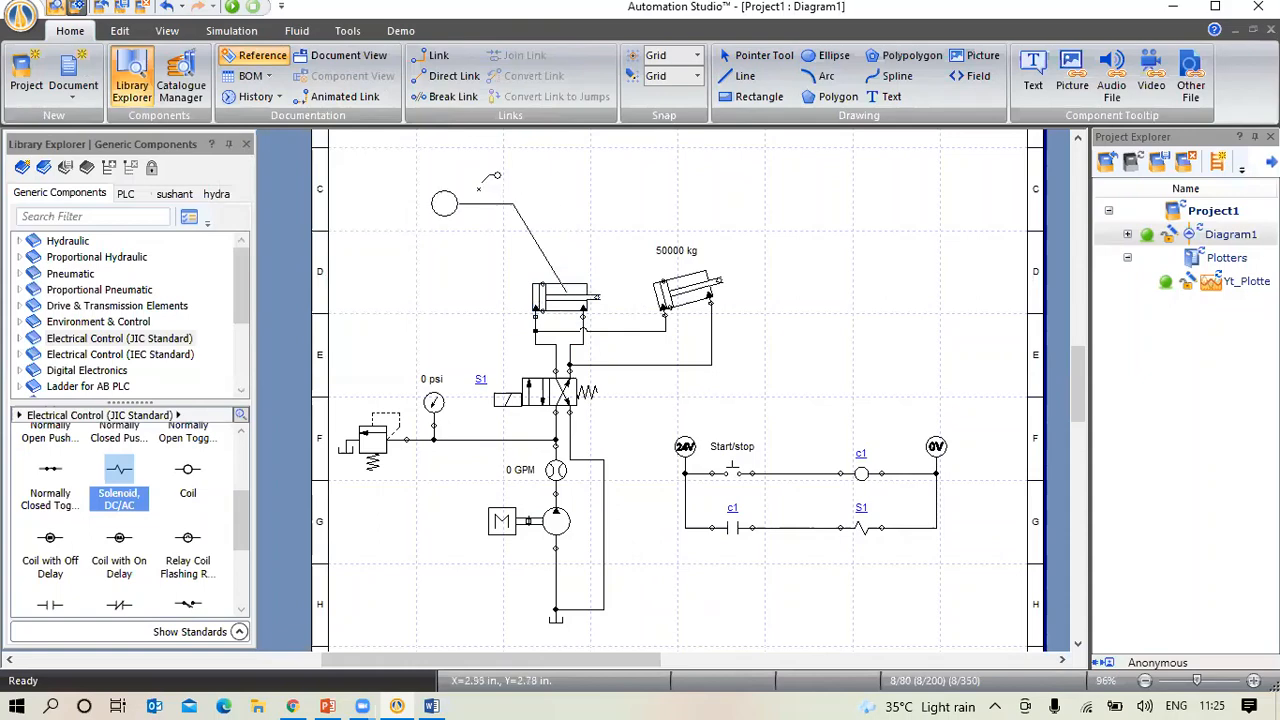
{"action": "left_click", "coordinate": [446, 210]}
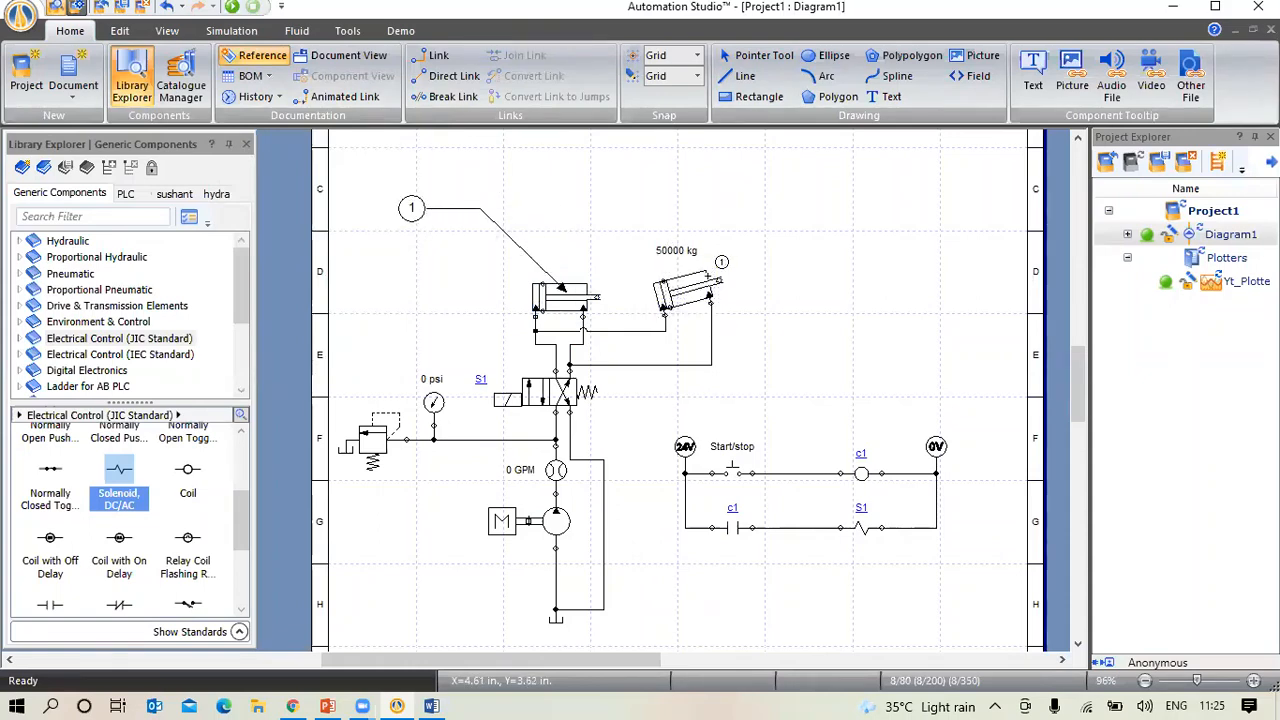
{"action": "left_click", "coordinate": [712, 282]}
{"action": "left_click", "coordinate": [812, 243]}
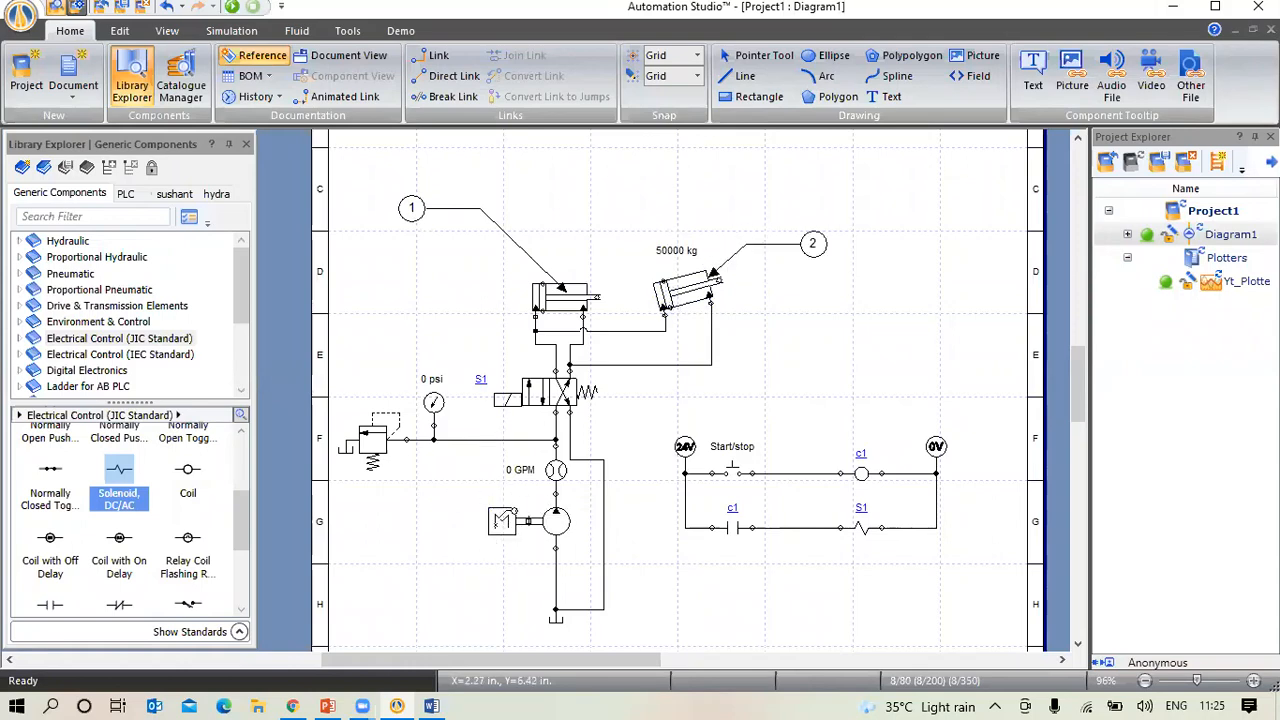
{"action": "left_click", "coordinate": [501, 520]}
{"action": "left_click", "coordinate": [406, 547]}
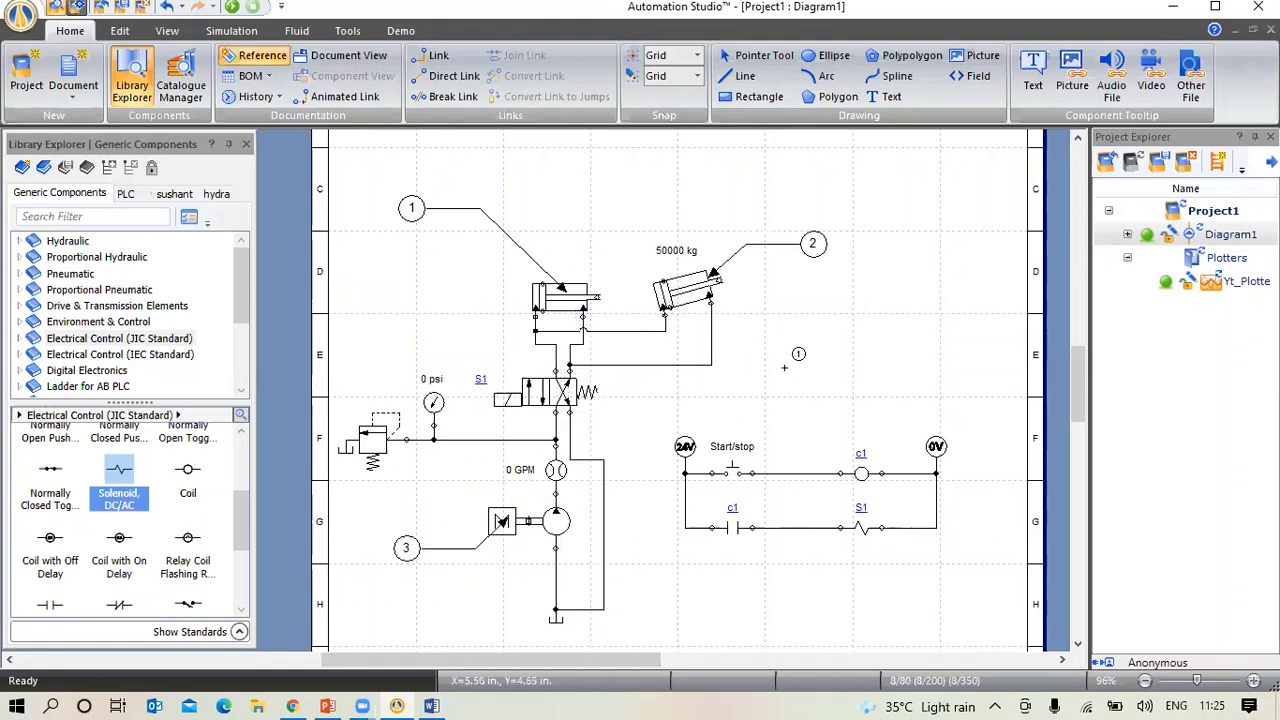
{"action": "key", "text": "Escape"}
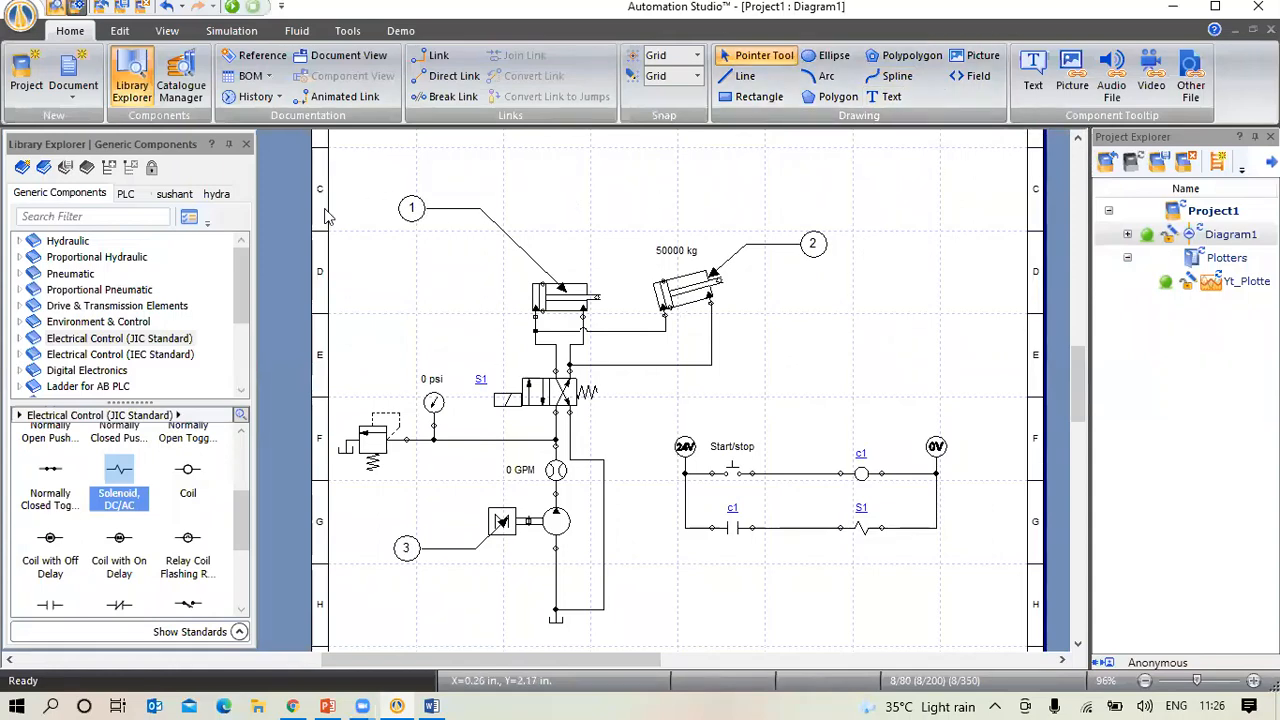
Try to copy the whole circuit with its balloons and paste it into the Word document after the plot picture
{"action": "mouse_move", "coordinate": [329, 151]}
{"action": "left_mouse_down"}
{"action": "mouse_move", "coordinate": [327, 190]}
{"action": "mouse_move", "coordinate": [855, 650]}
{"action": "mouse_move", "coordinate": [986, 637]}
{"action": "left_mouse_up"}
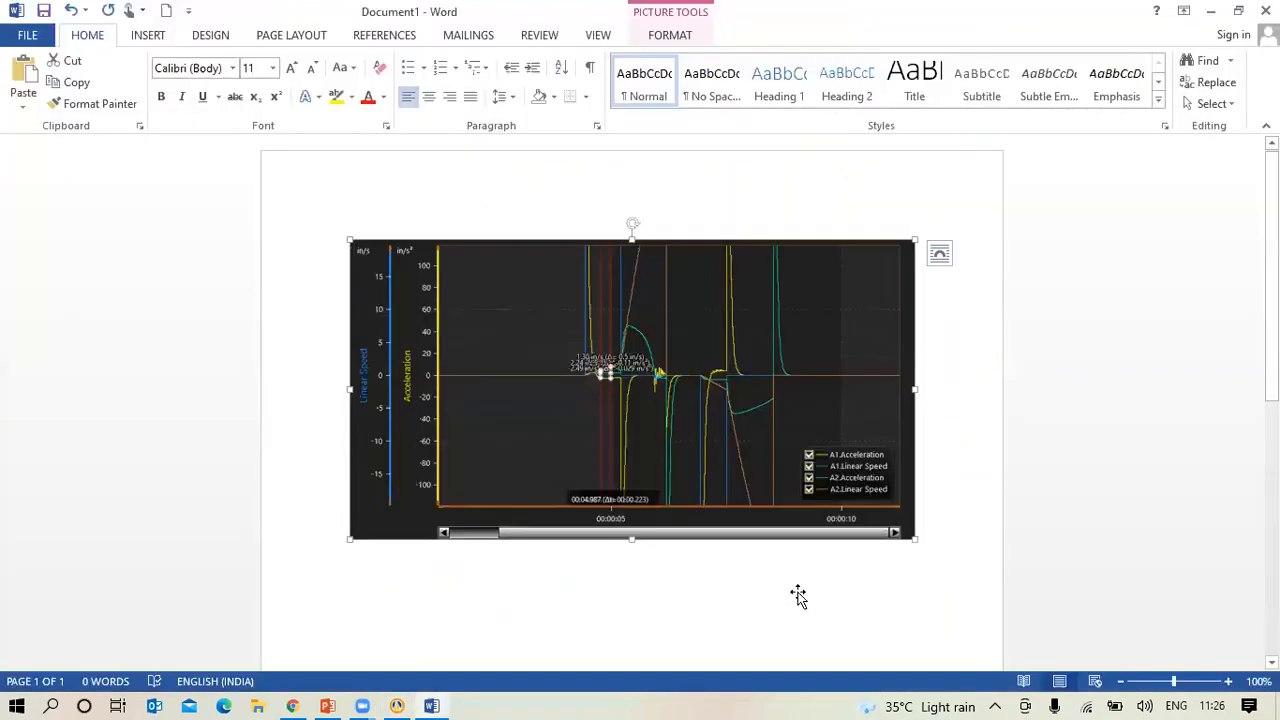
{"action": "key", "text": "ctrl+v"}
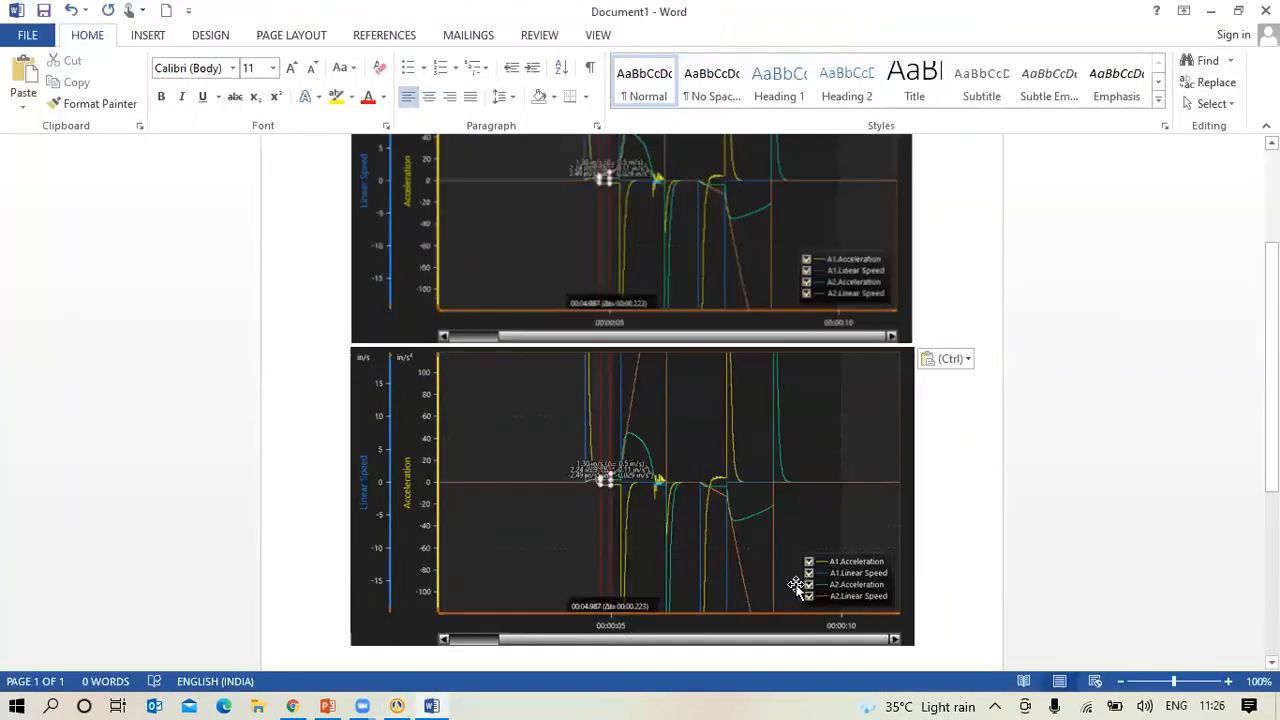
{"action": "scroll", "coordinate": [797, 586], "scroll_direction": "up", "scroll_amount": 3}
{"action": "scroll", "coordinate": [1206, 12], "scroll_direction": "down", "scroll_amount": 4}
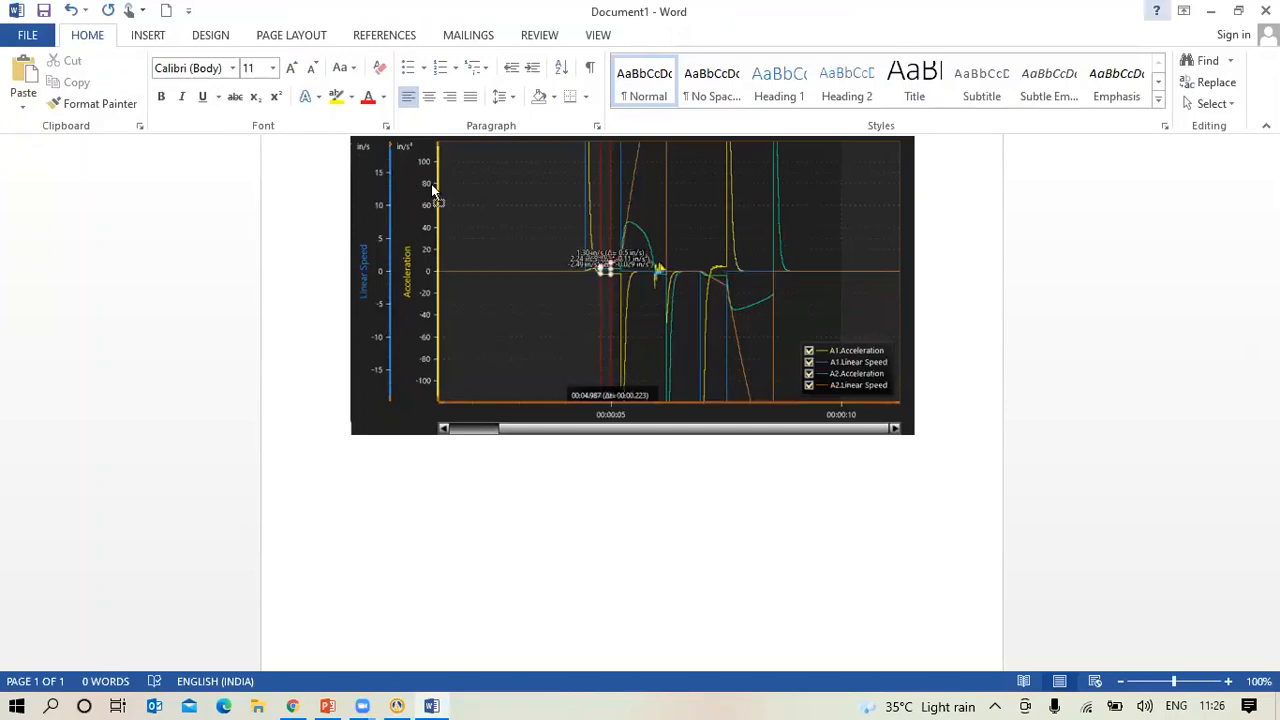
Switch back to Automation Studio and delete the stray plot picture from the lower edge of the diagram
{"action": "key", "text": "alt+Tab"}
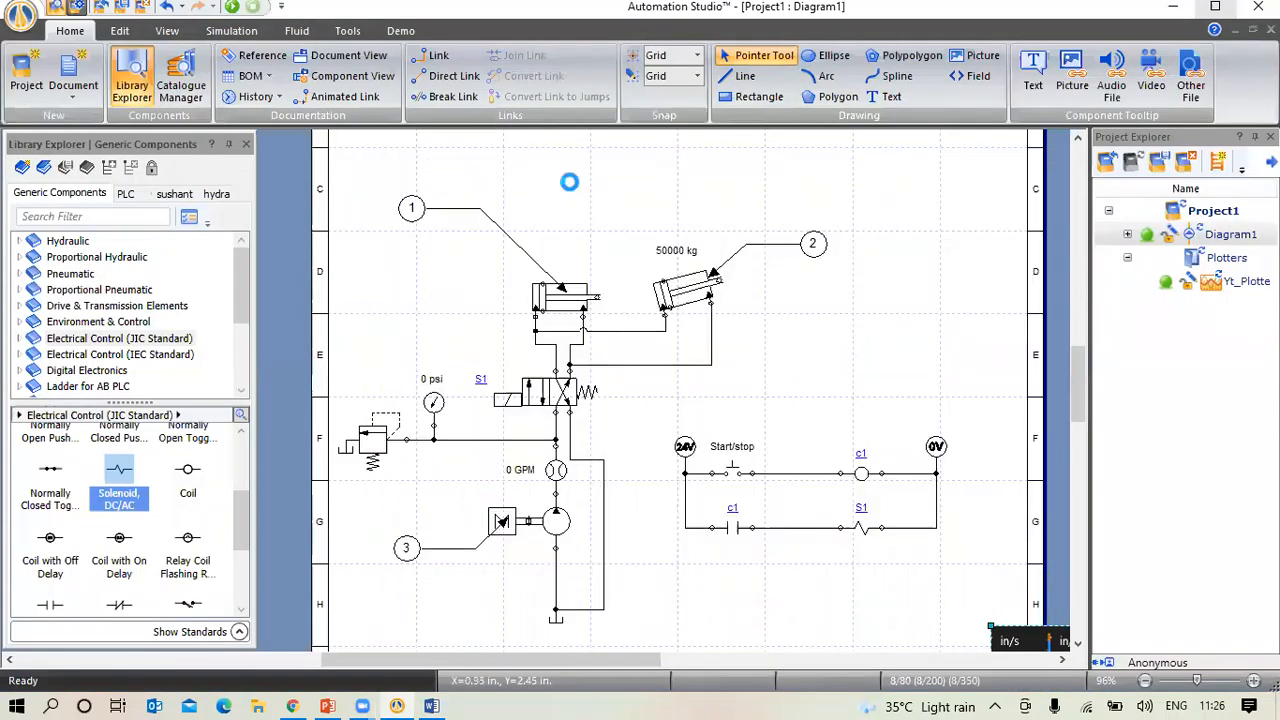
{"action": "key", "text": "Delete"}
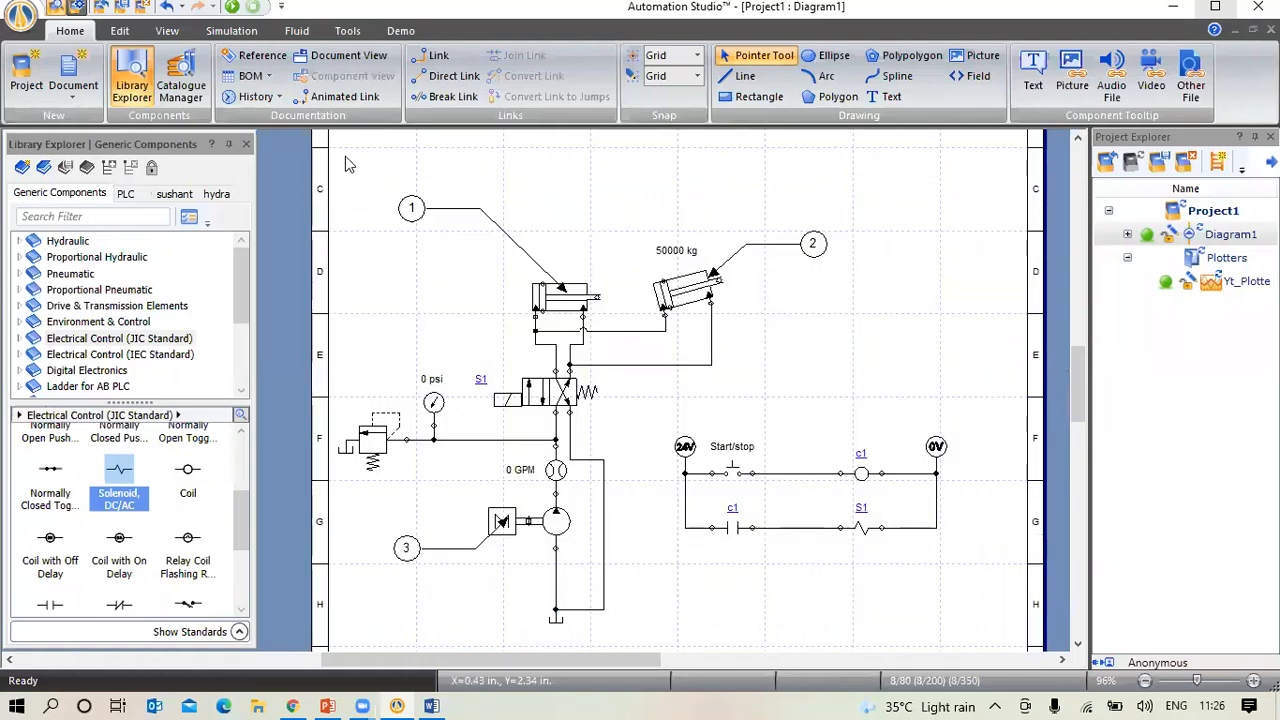
Copy the entire hydraulic and electrical circuit with its balloons and paste it into the Word document after the plot pictures
{"action": "left_click_drag", "start_coordinate": [343, 155], "coordinate": [982, 650]}
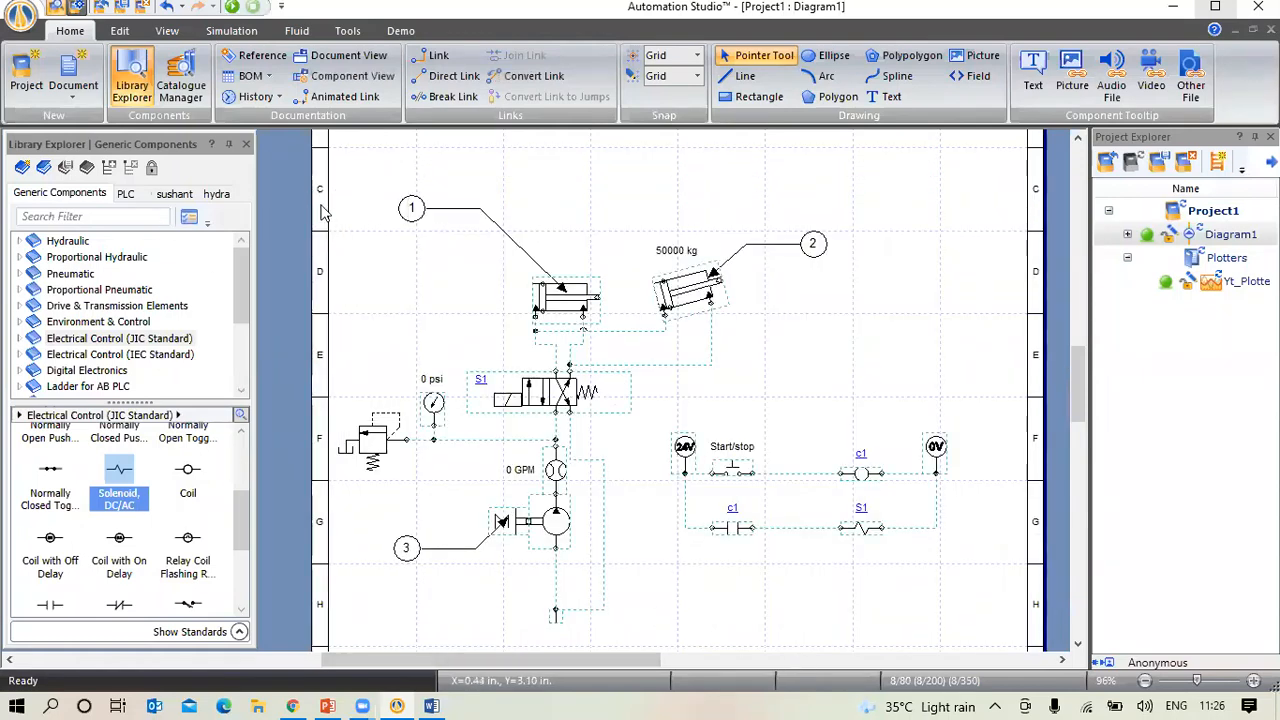
{"action": "left_click", "coordinate": [728, 538]}
{"action": "key", "text": "ctrl+a"}
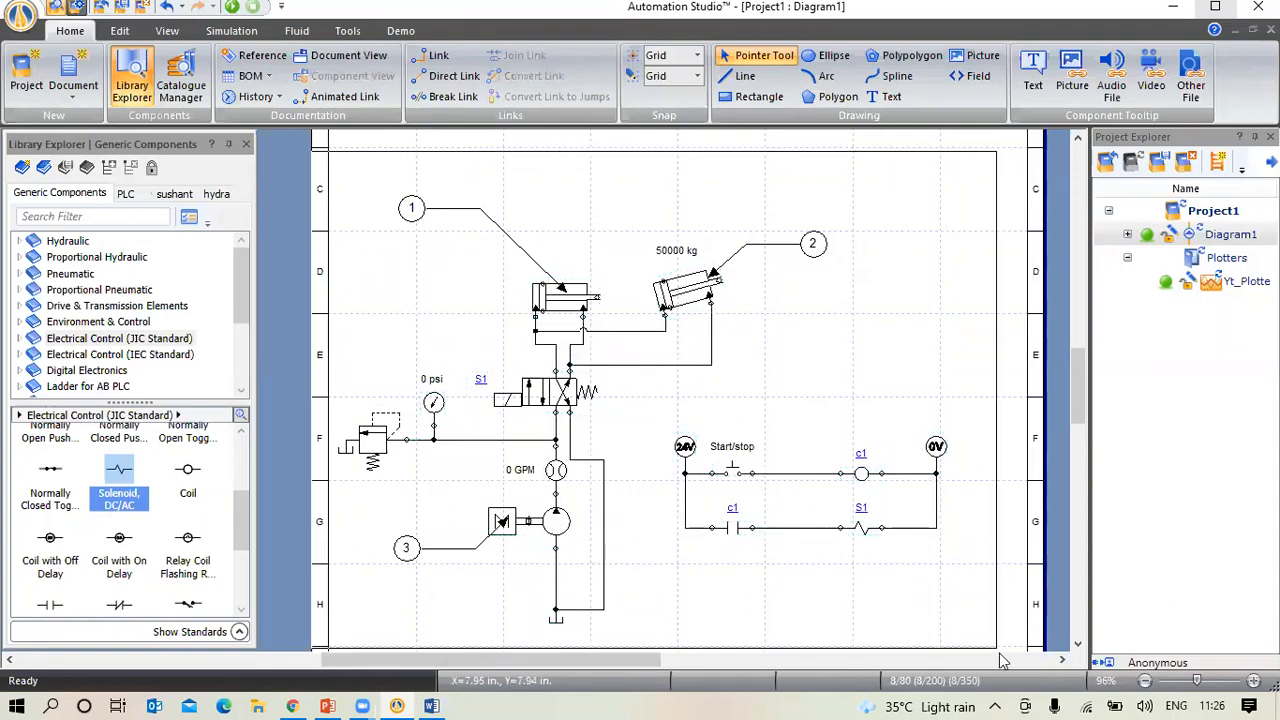
{"action": "scroll", "coordinate": [640, 420], "scroll_direction": "down", "scroll_amount": 1}
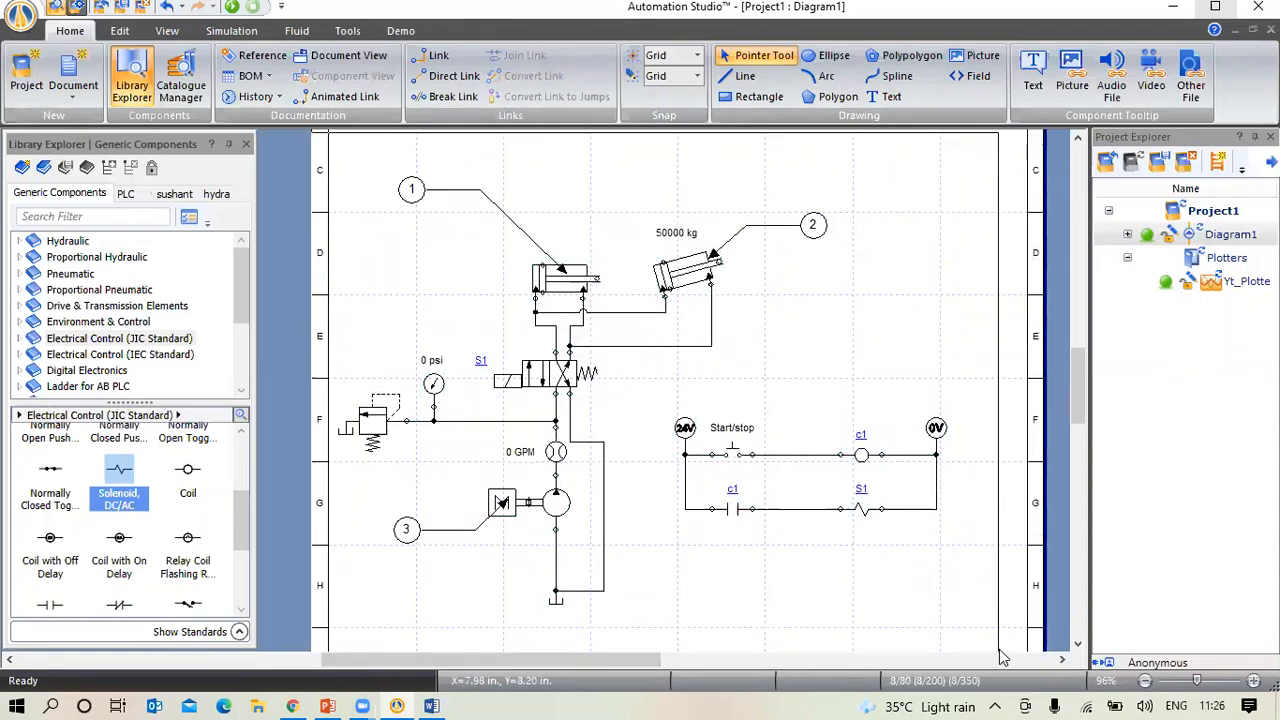
{"action": "right_click", "coordinate": [542, 378]}
{"action": "left_click", "coordinate": [585, 34]}
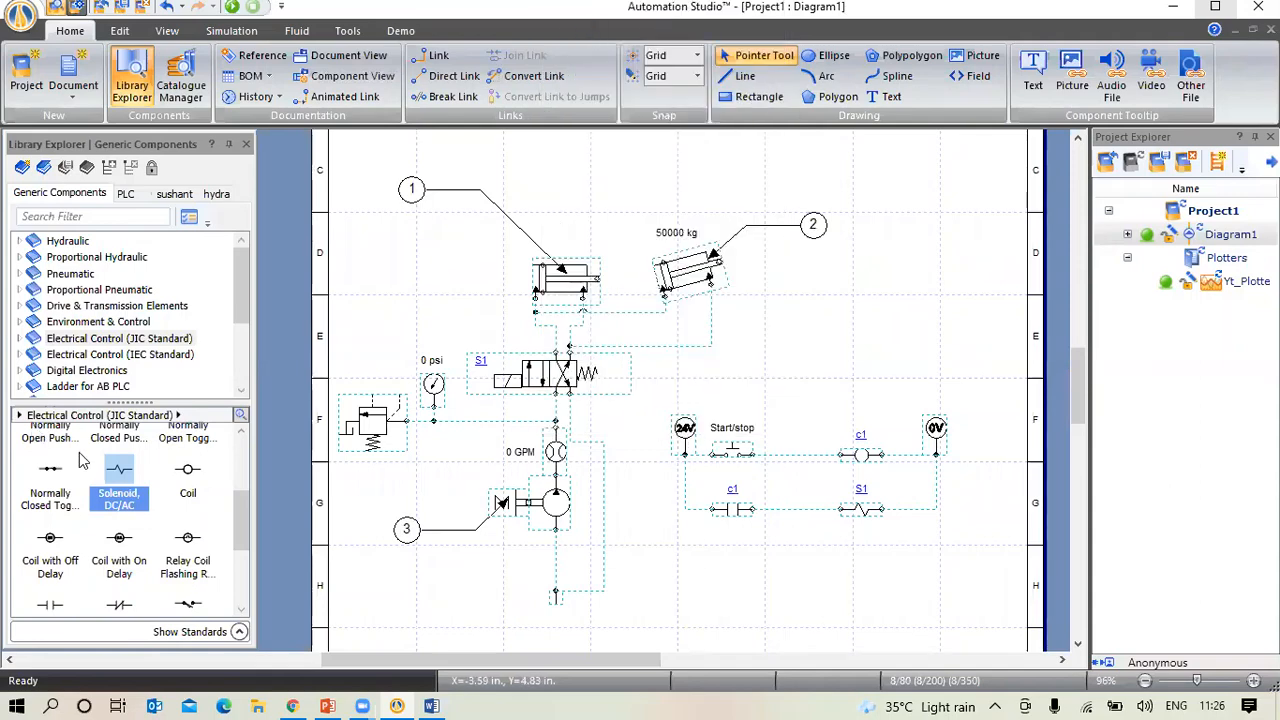
{"action": "left_click", "coordinate": [434, 705]}
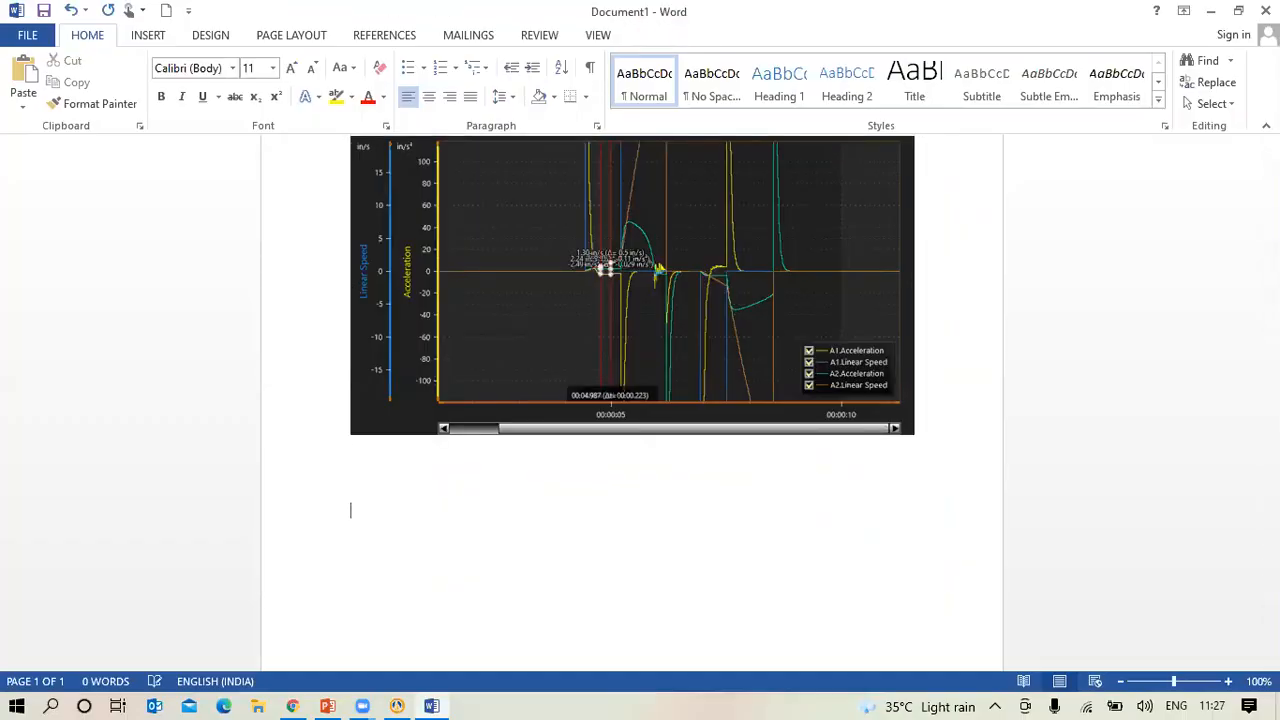
{"action": "key", "text": "ctrl+v"}
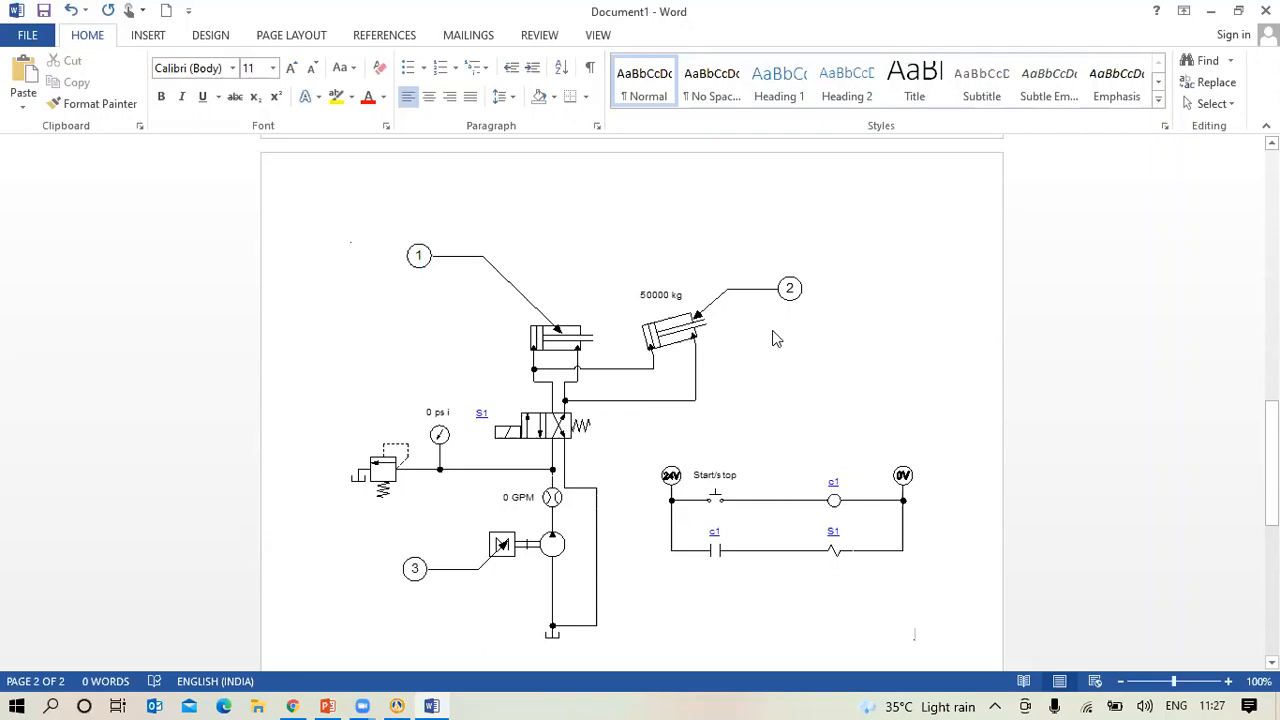
Switch back to Automation Studio and delete the reference balloons from both cylinders and the motor
{"action": "key", "text": "alt+Tab"}
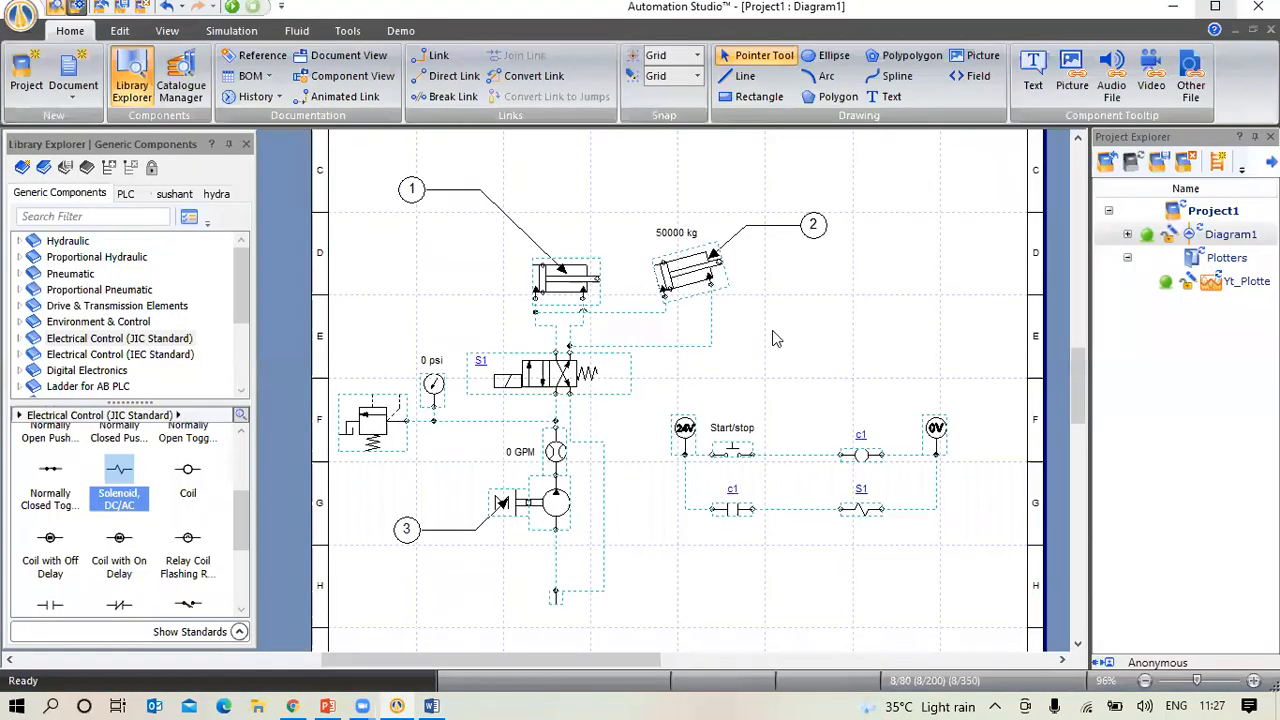
{"action": "left_click", "coordinate": [773, 339]}
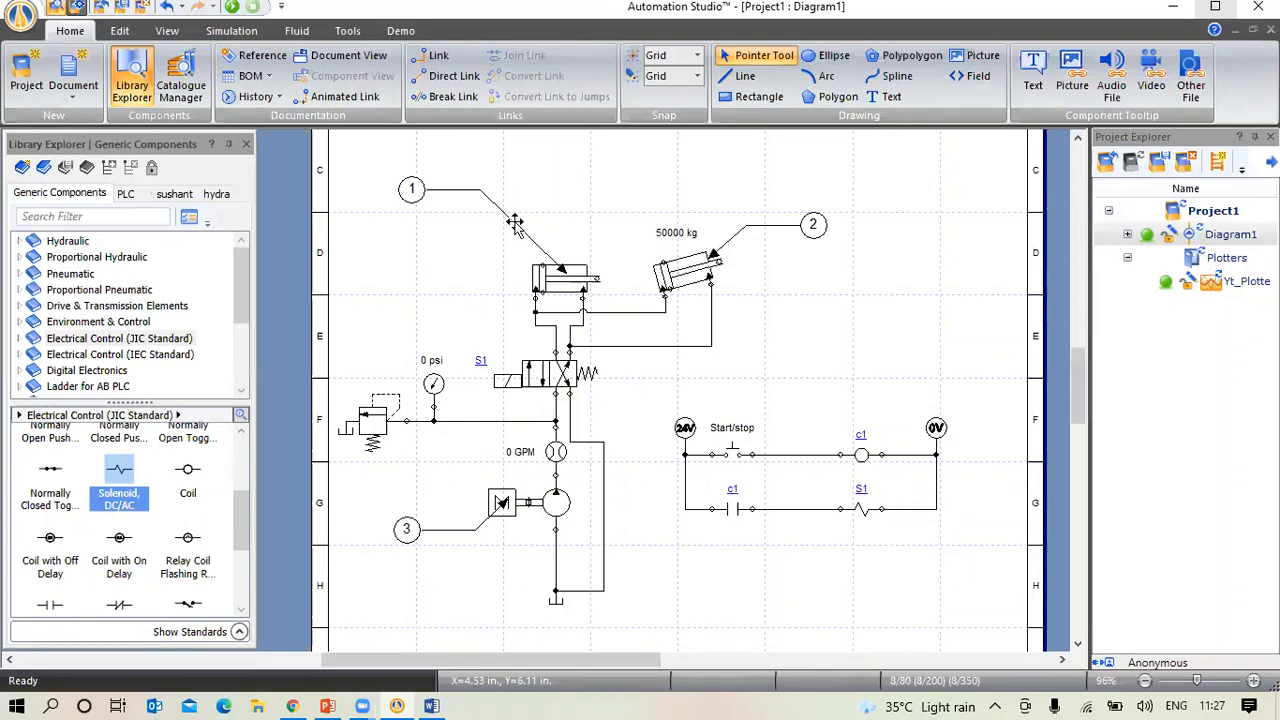
{"action": "key", "text": "Delete"}
{"action": "left_click", "coordinate": [762, 226]}
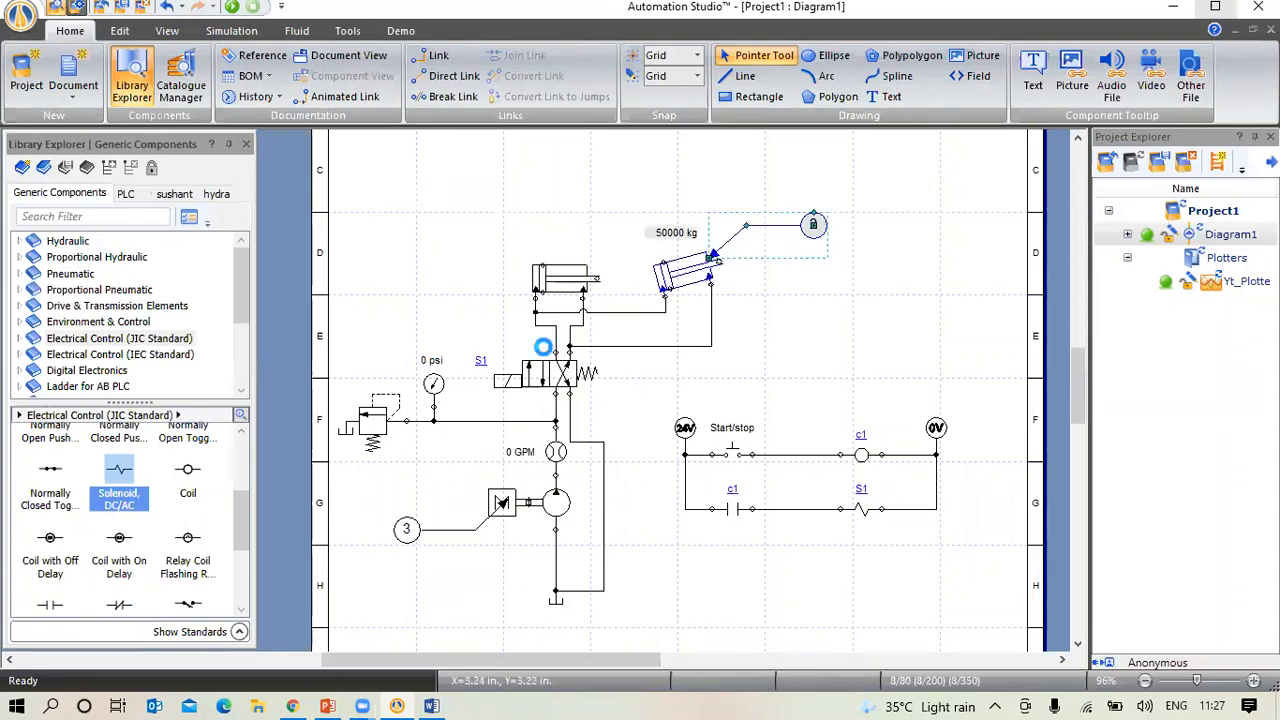
{"action": "key", "text": "Delete"}
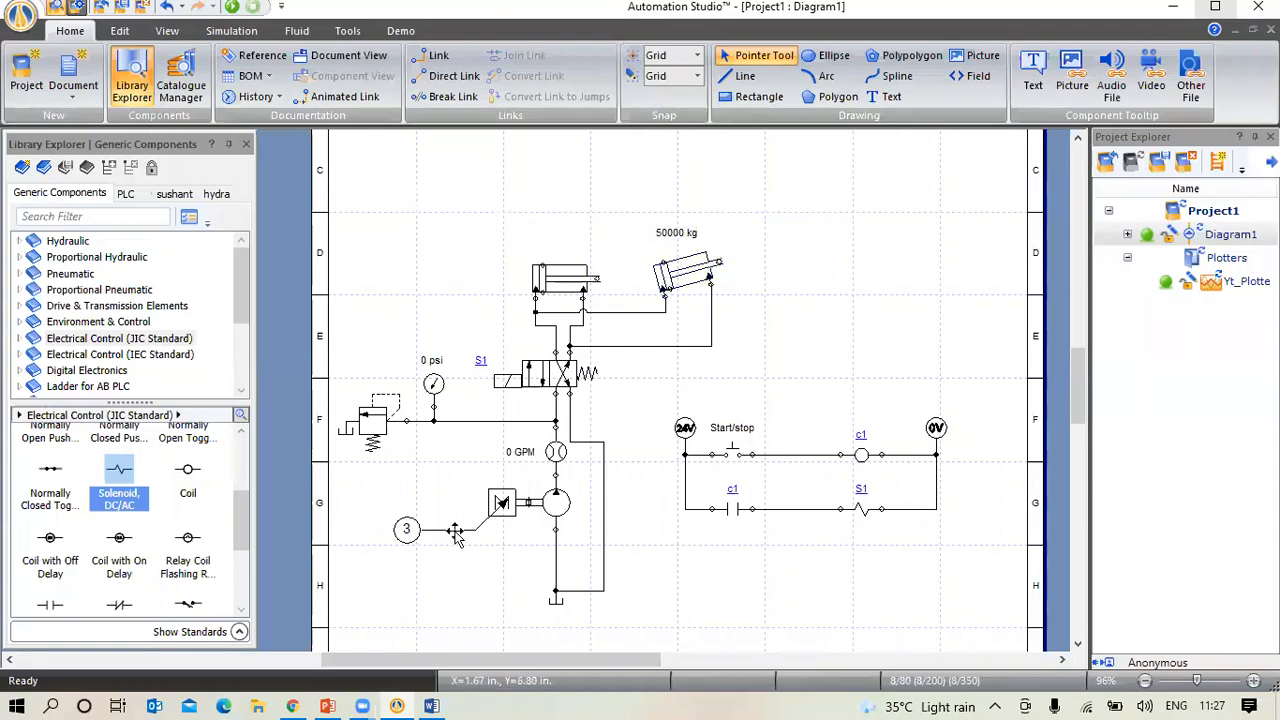
{"action": "left_click", "coordinate": [455, 530]}
{"action": "key", "text": "Delete"}
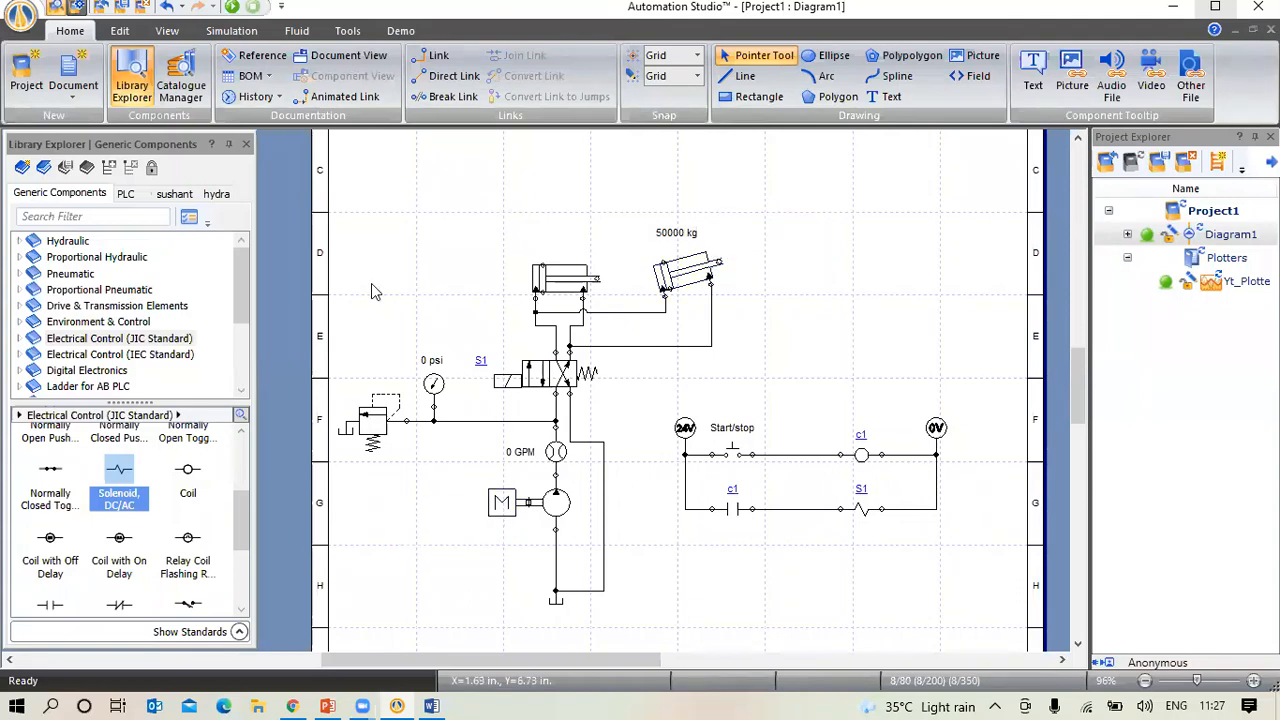
Insert a bill of materials beside the inclined cylinder on the diagram
{"action": "left_click", "coordinate": [247, 80]}
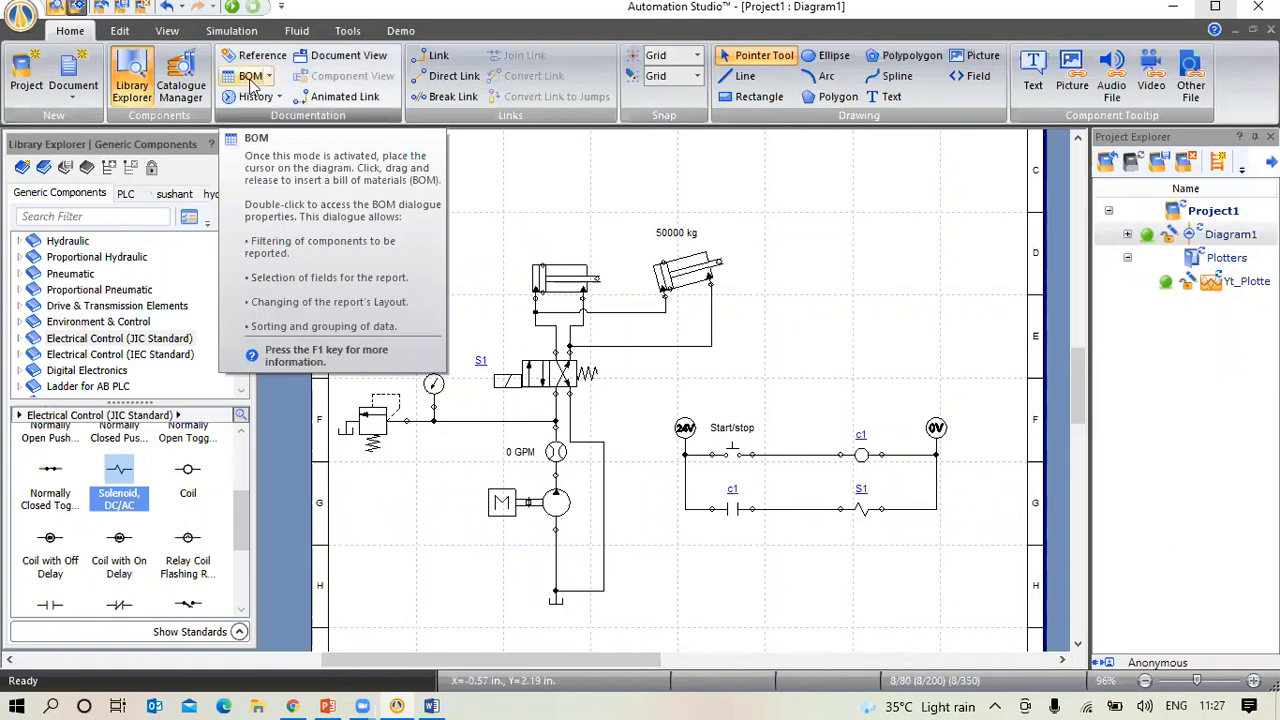
{"action": "left_click", "coordinate": [848, 224]}
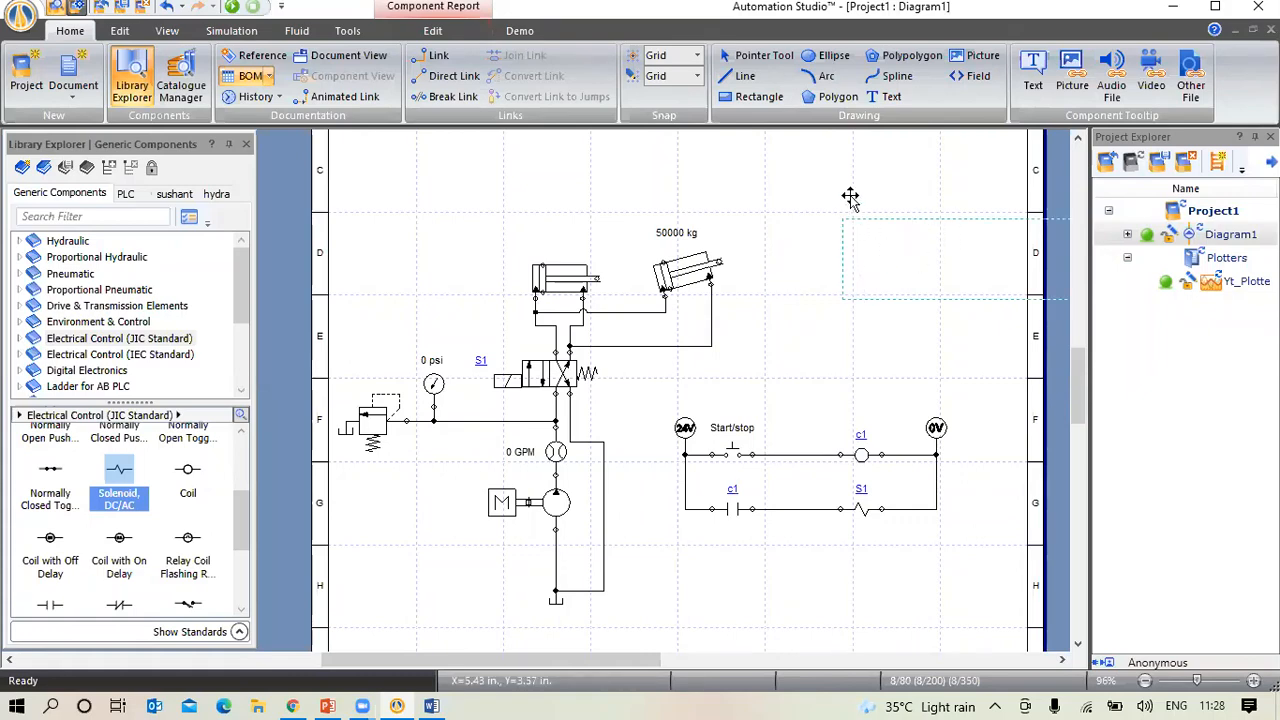
{"action": "left_click", "coordinate": [920, 238]}
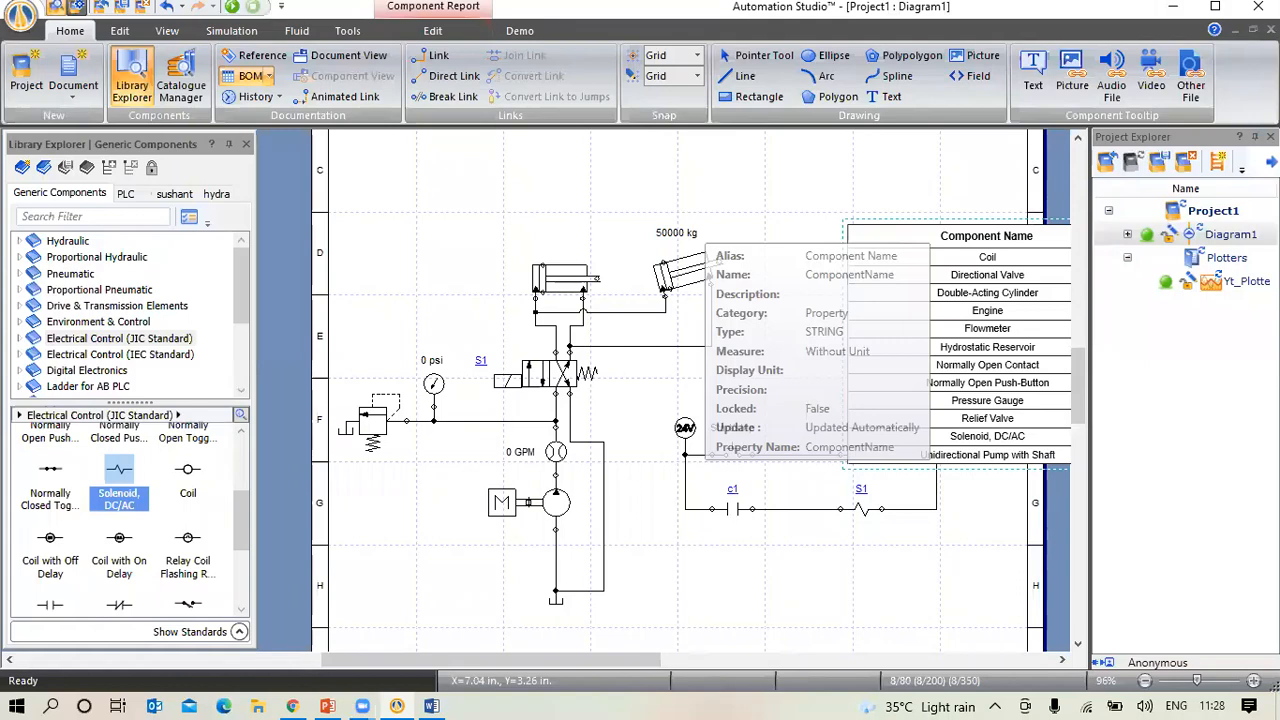
Collapse the Project Explorer and move the bill of materials to just above the electrical control circuit
{"action": "left_click", "coordinate": [1255, 137]}
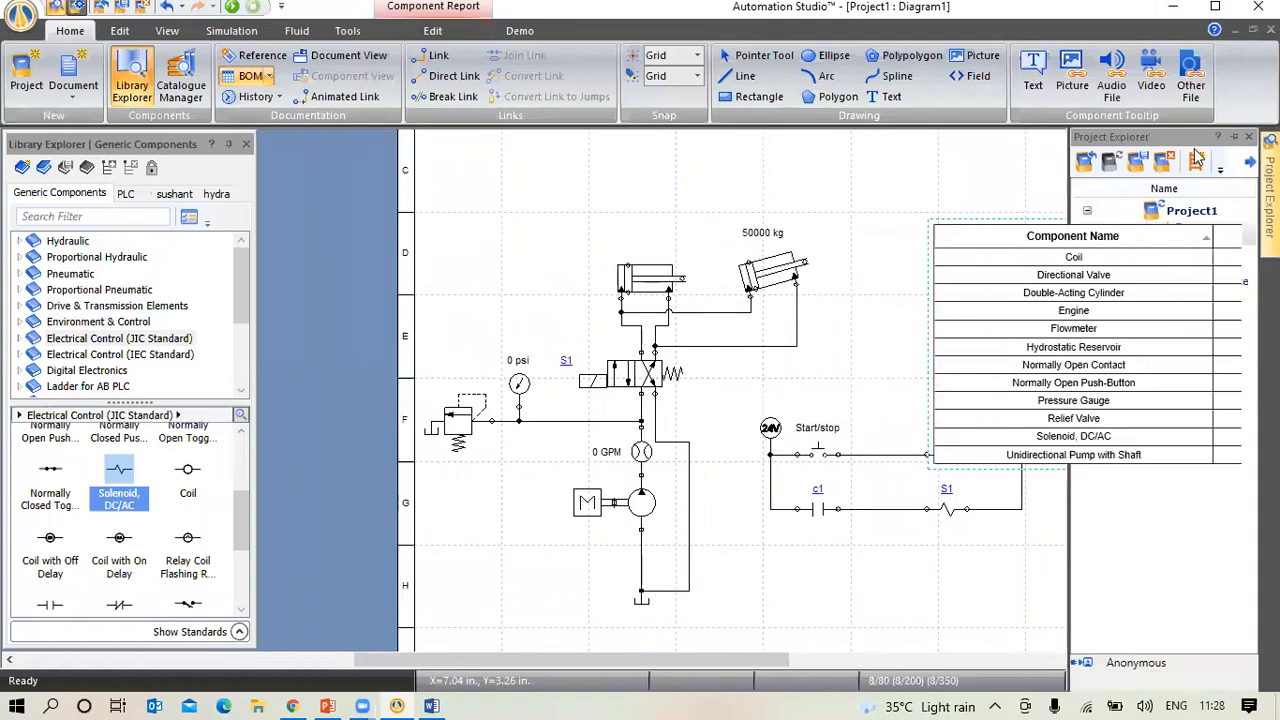
{"action": "left_click", "coordinate": [834, 285]}
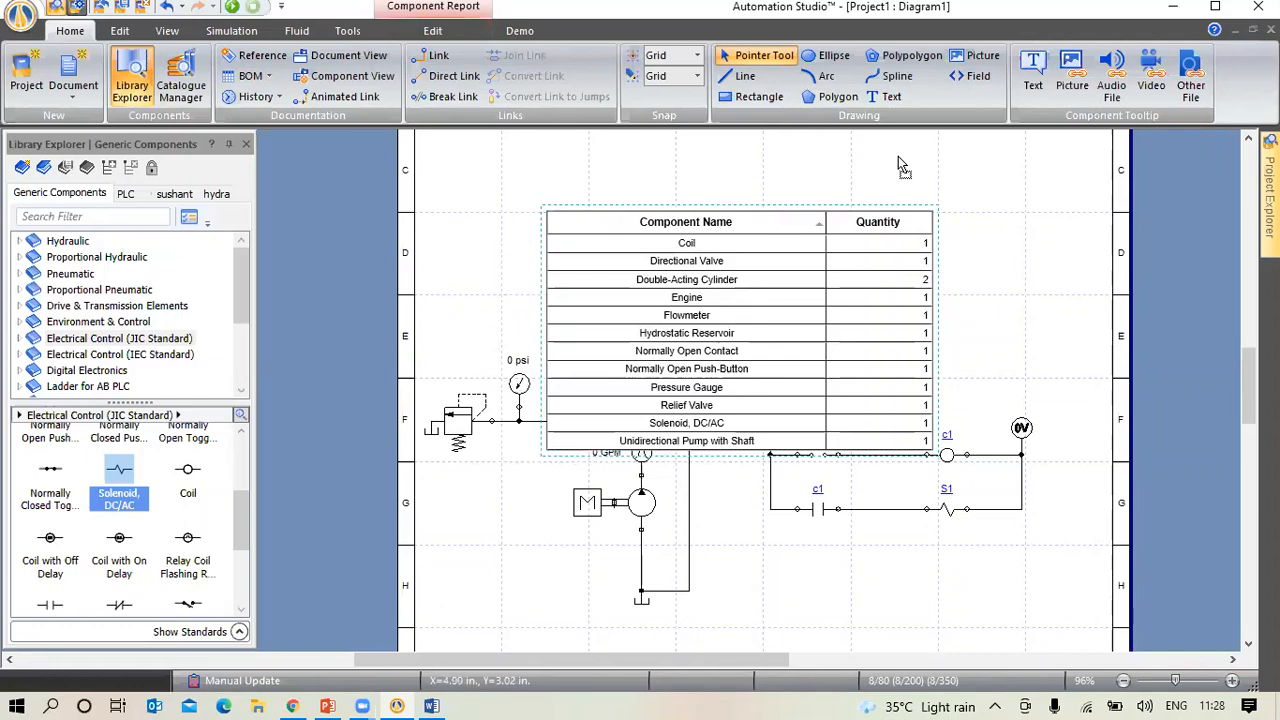
{"action": "left_click_drag", "start_coordinate": [746, 213], "coordinate": [906, 163]}
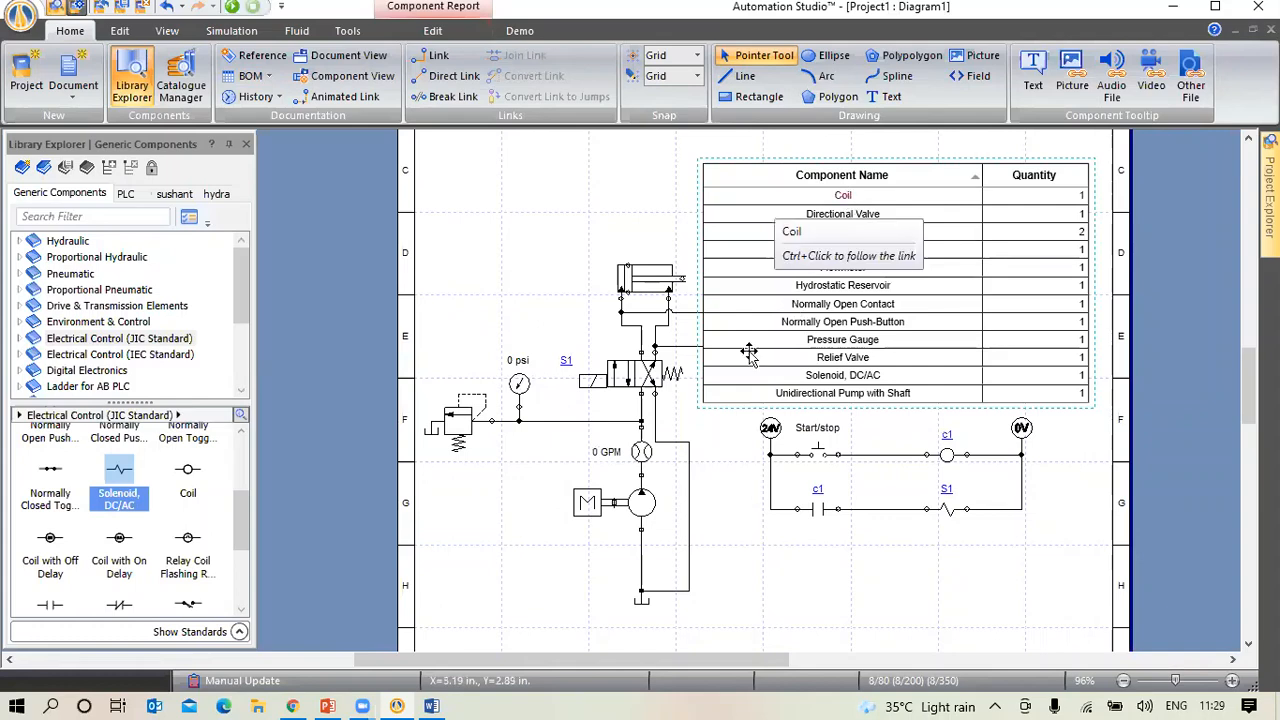
Follow the Coil entry's link in the bill of materials and examine the highlighted coil in the electrical circuit
{"action": "scroll", "coordinate": [695, 402], "scroll_direction": "up", "scroll_amount": 3}
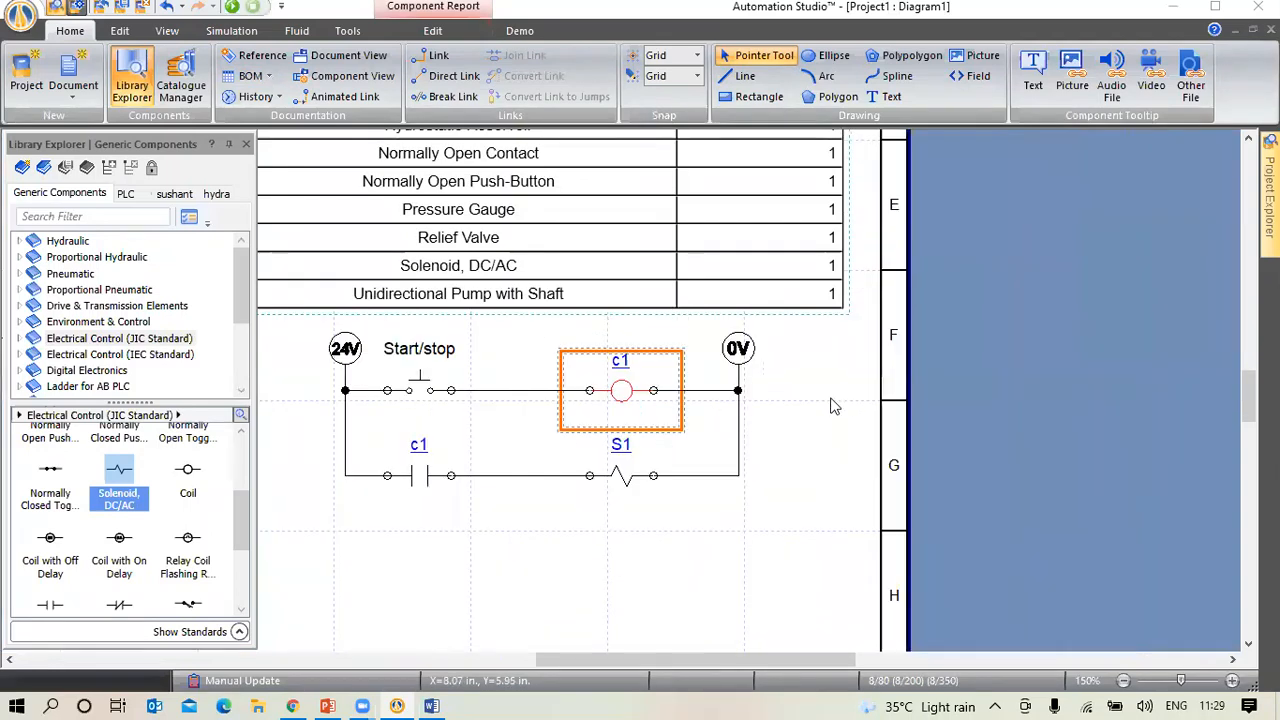
{"action": "scroll", "coordinate": [810, 408], "scroll_direction": "down", "scroll_amount": 2}
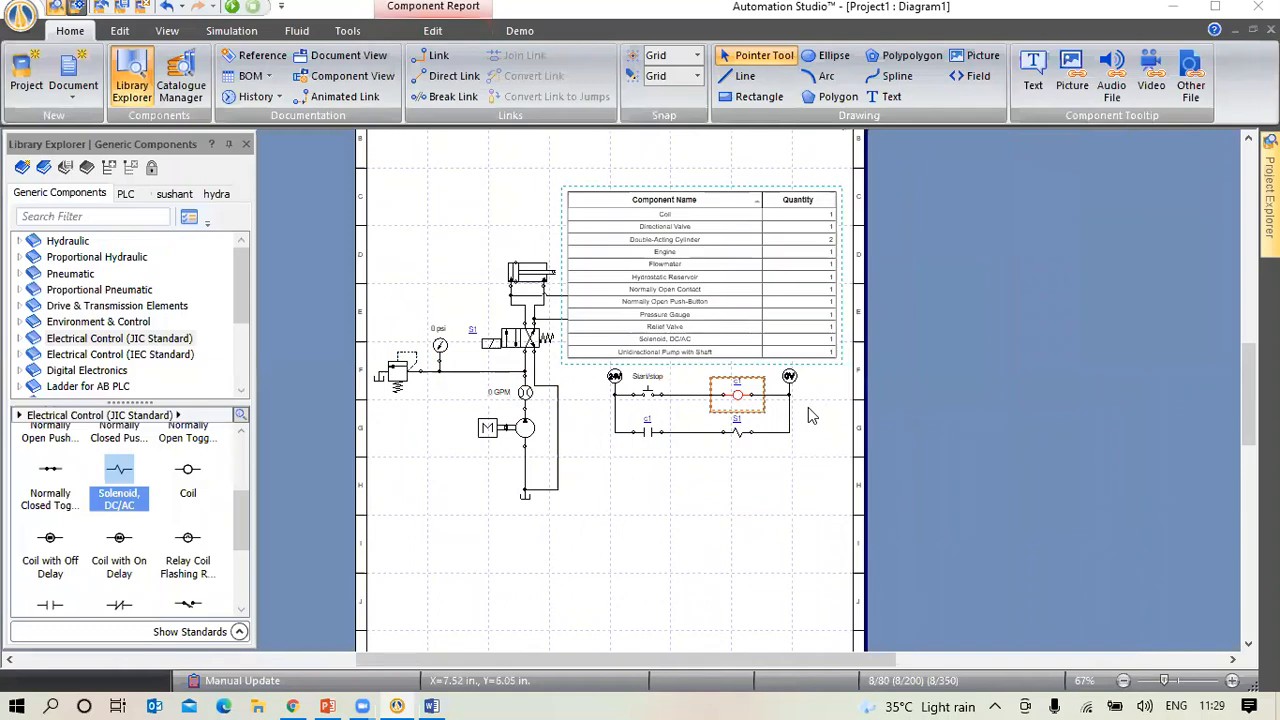
{"action": "scroll", "coordinate": [810, 415], "scroll_direction": "up", "scroll_amount": 2}
{"action": "scroll", "coordinate": [800, 632], "scroll_direction": "down", "scroll_amount": 2}
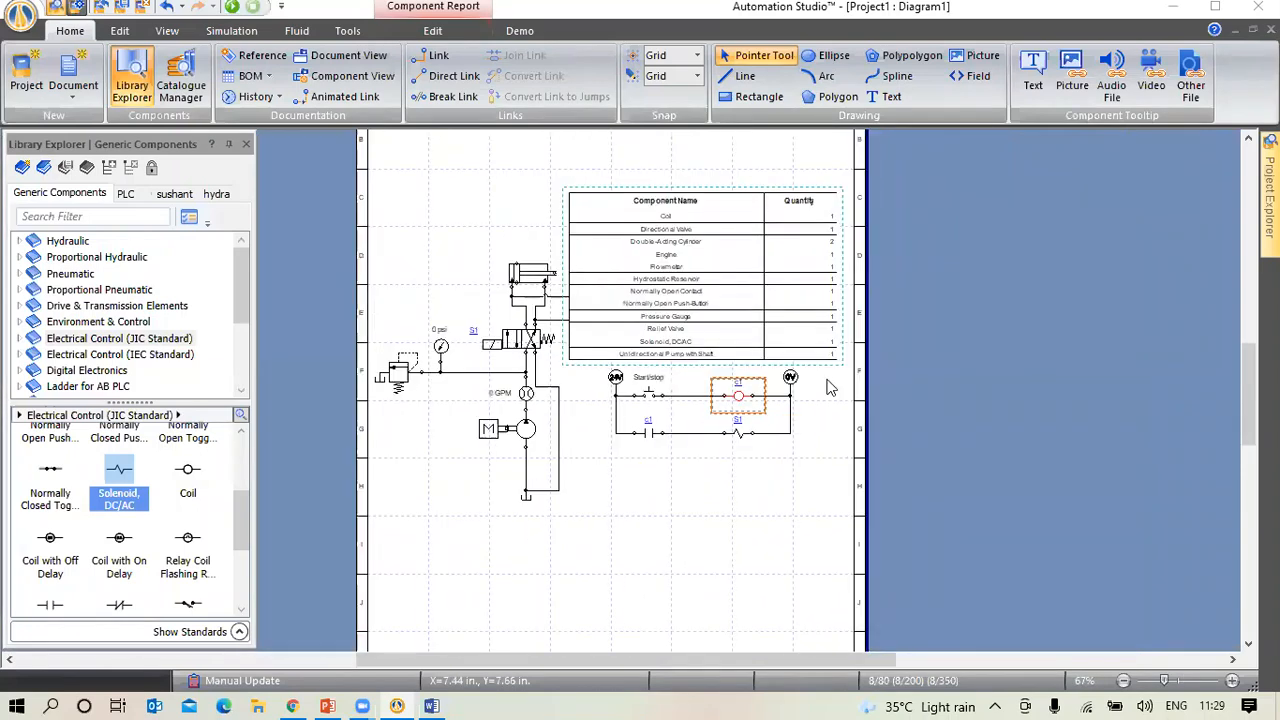
{"action": "scroll", "coordinate": [812, 445], "scroll_direction": "left", "scroll_amount": 1}
{"action": "scroll", "coordinate": [803, 400], "scroll_direction": "left", "scroll_amount": 1}
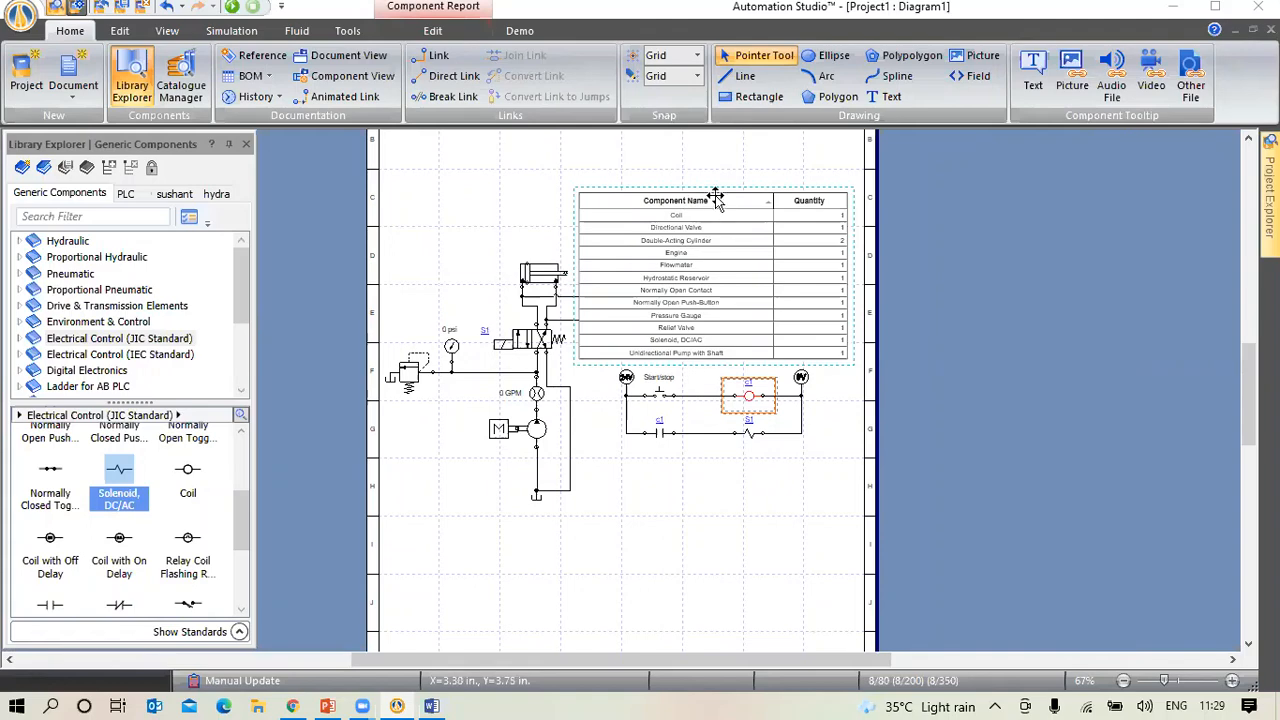
{"action": "left_click_drag", "start_coordinate": [728, 207], "coordinate": [736, 148]}
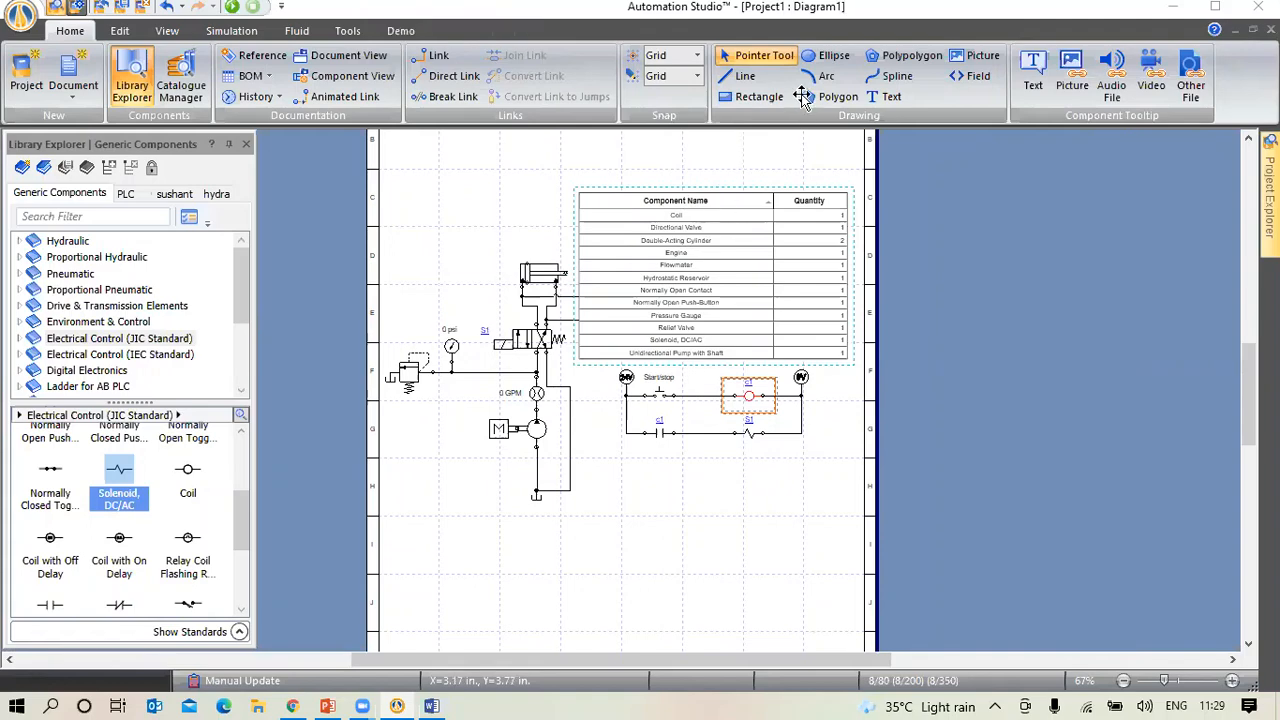
{"action": "left_click", "coordinate": [804, 57]}
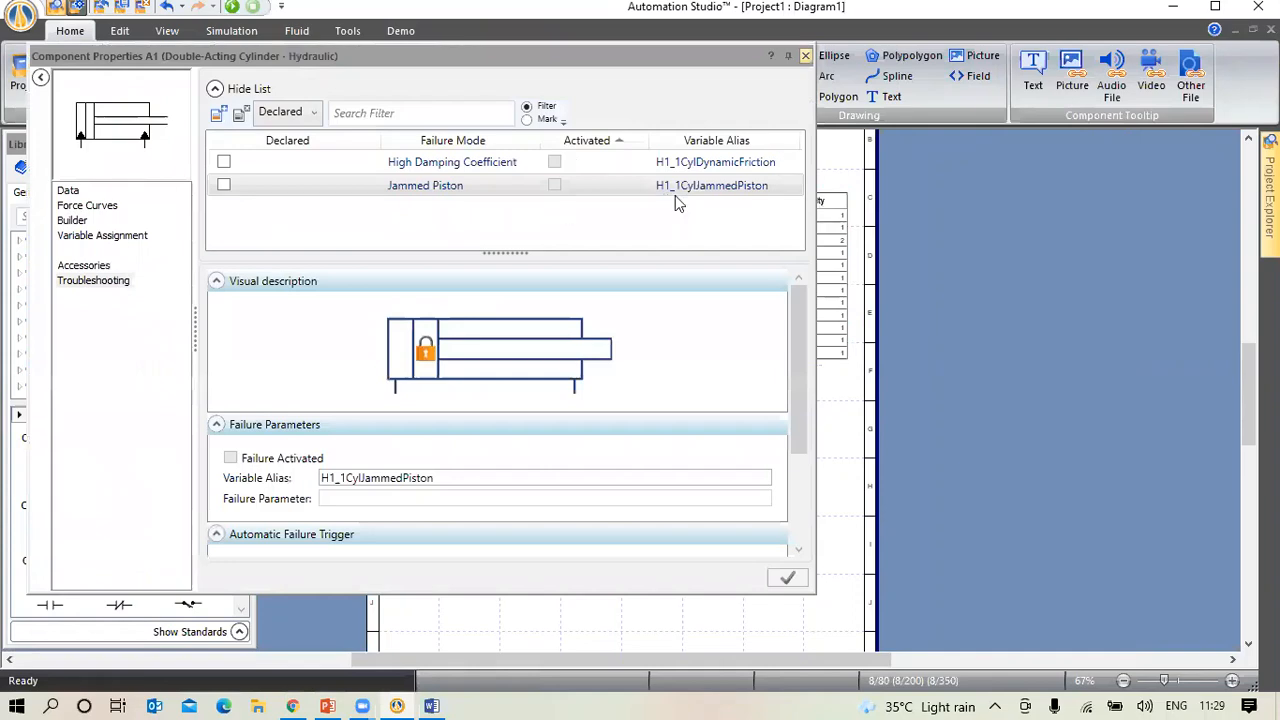
{"action": "key", "text": "Escape"}
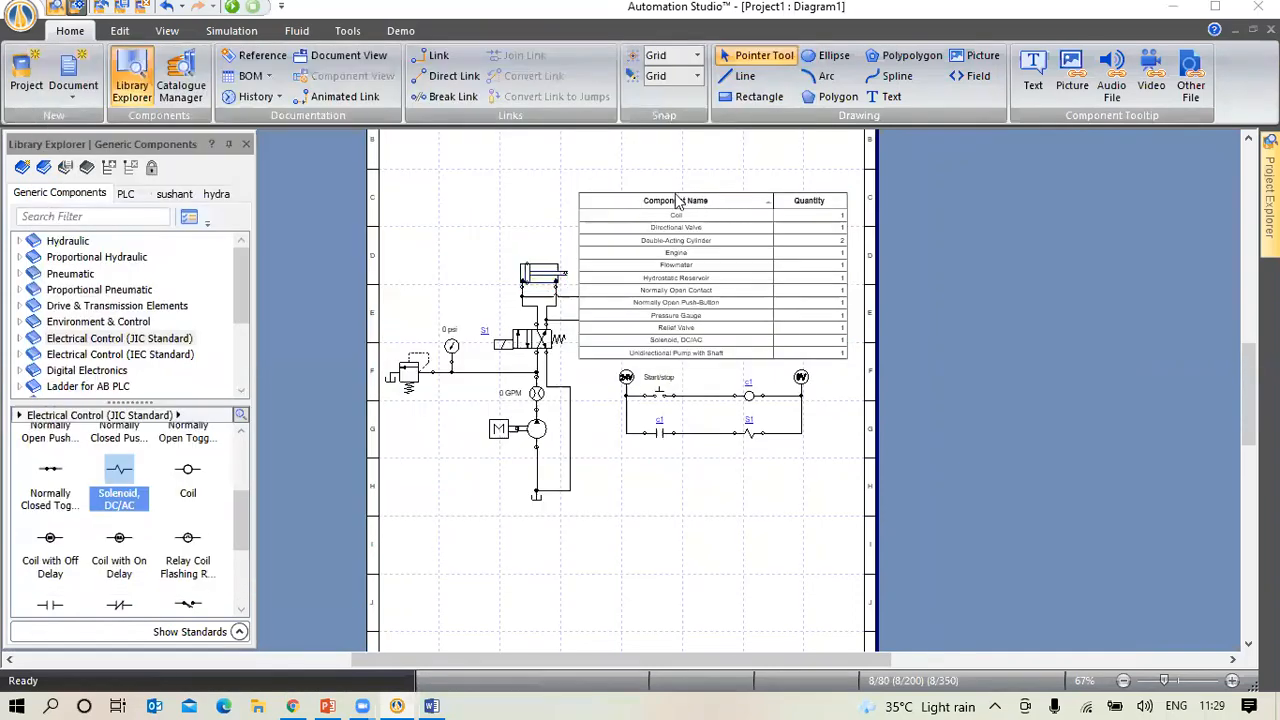
Delete the bill of materials from the diagram
{"action": "left_click", "coordinate": [686, 201]}
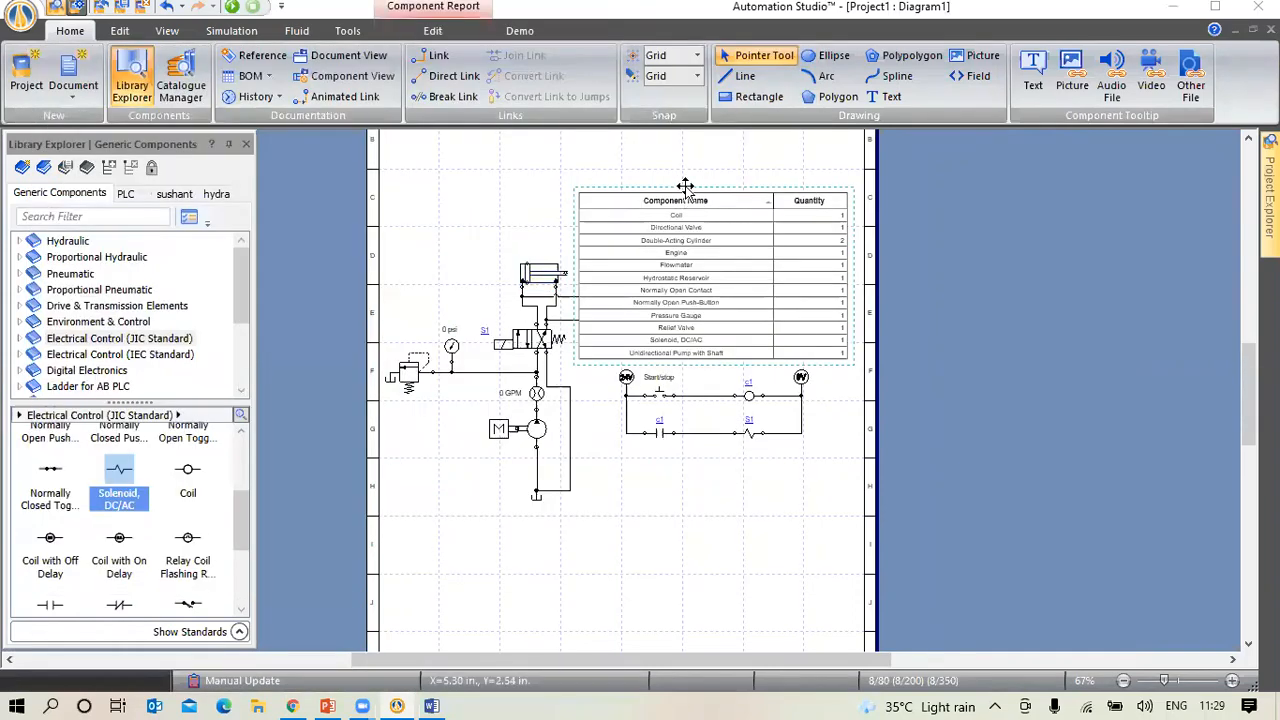
{"action": "right_click", "coordinate": [735, 217]}
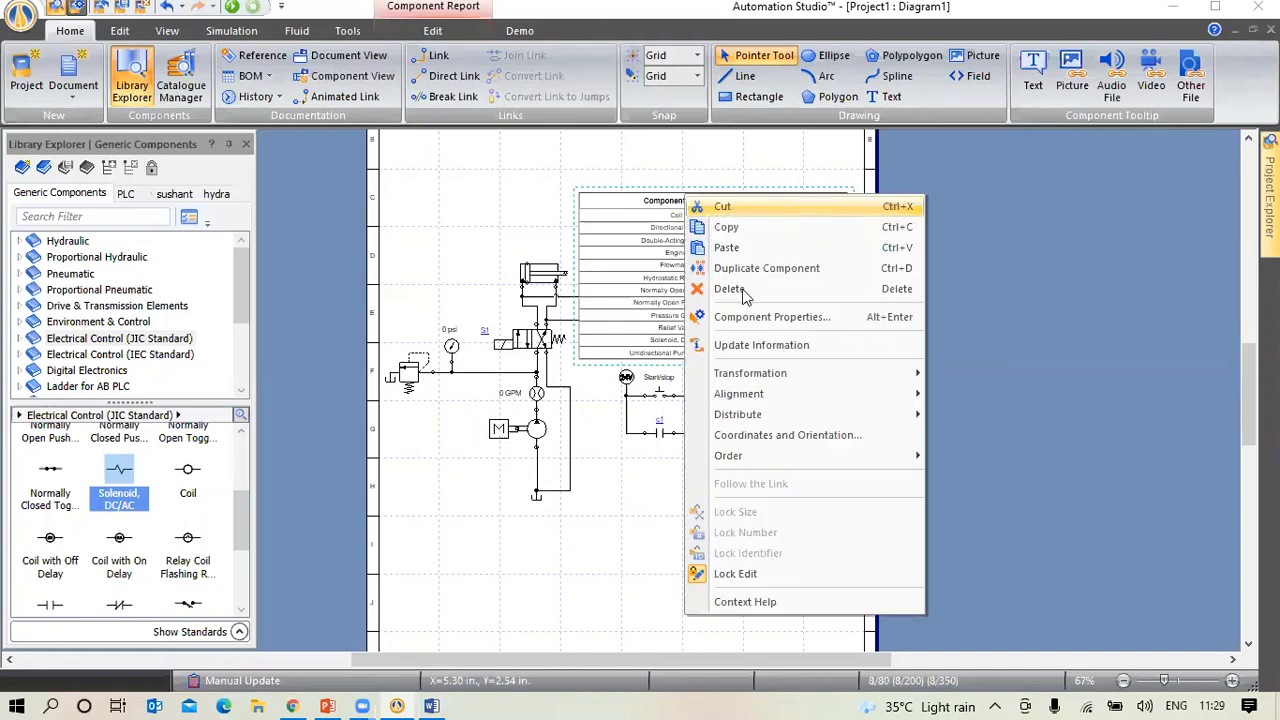
{"action": "left_click", "coordinate": [742, 289]}
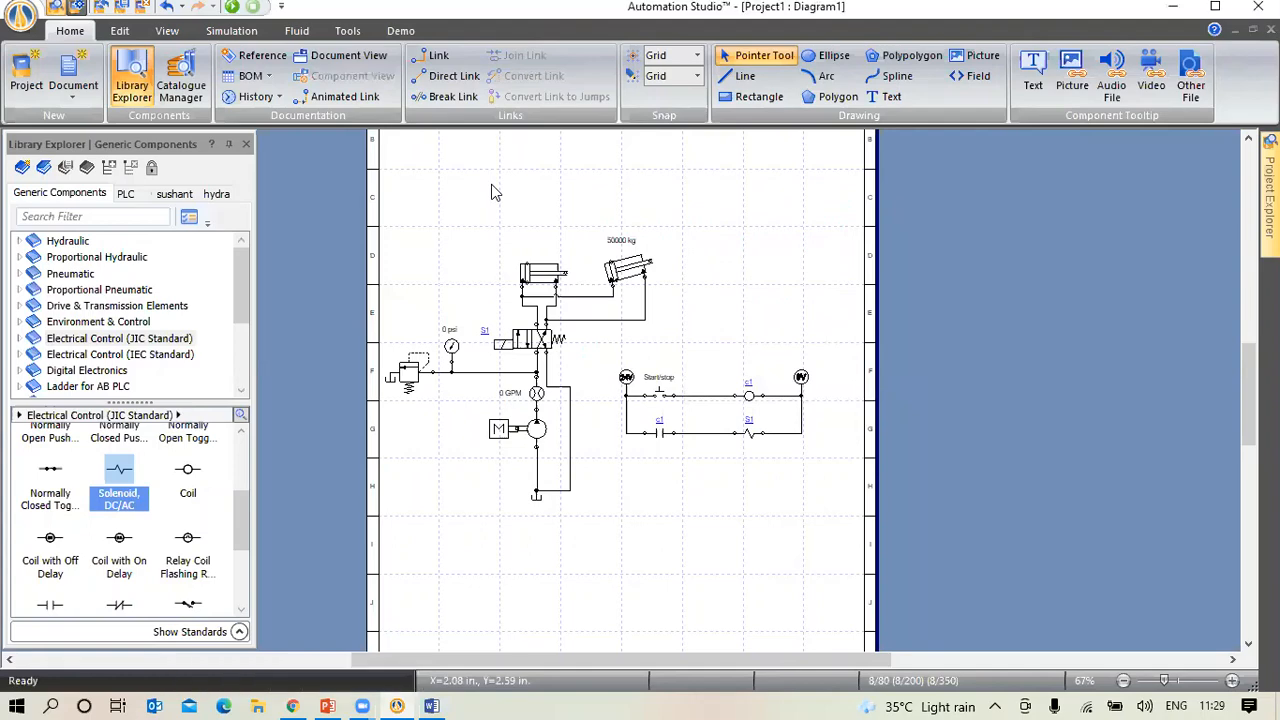
Create a spreadsheet report from the standard Purchase List template, review it and close it to return to the diagram
{"action": "left_click", "coordinate": [88, 93]}
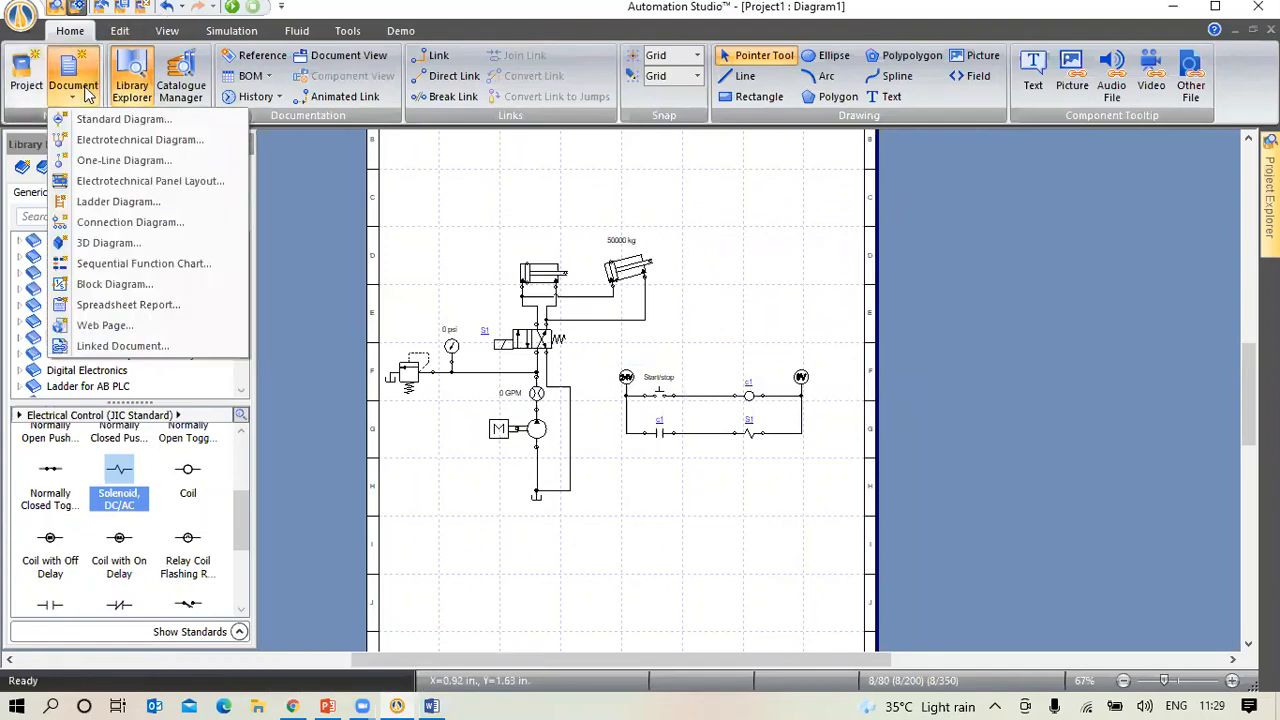
{"action": "left_click", "coordinate": [121, 306]}
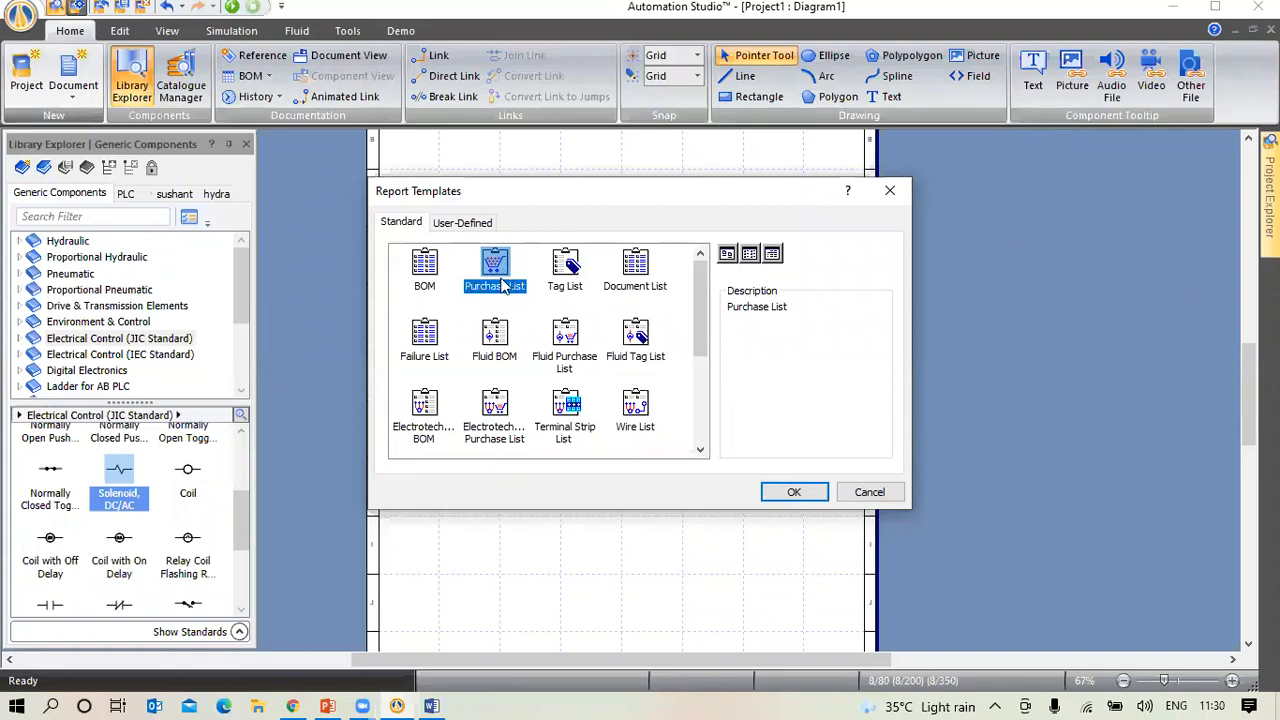
{"action": "left_click", "coordinate": [794, 491]}
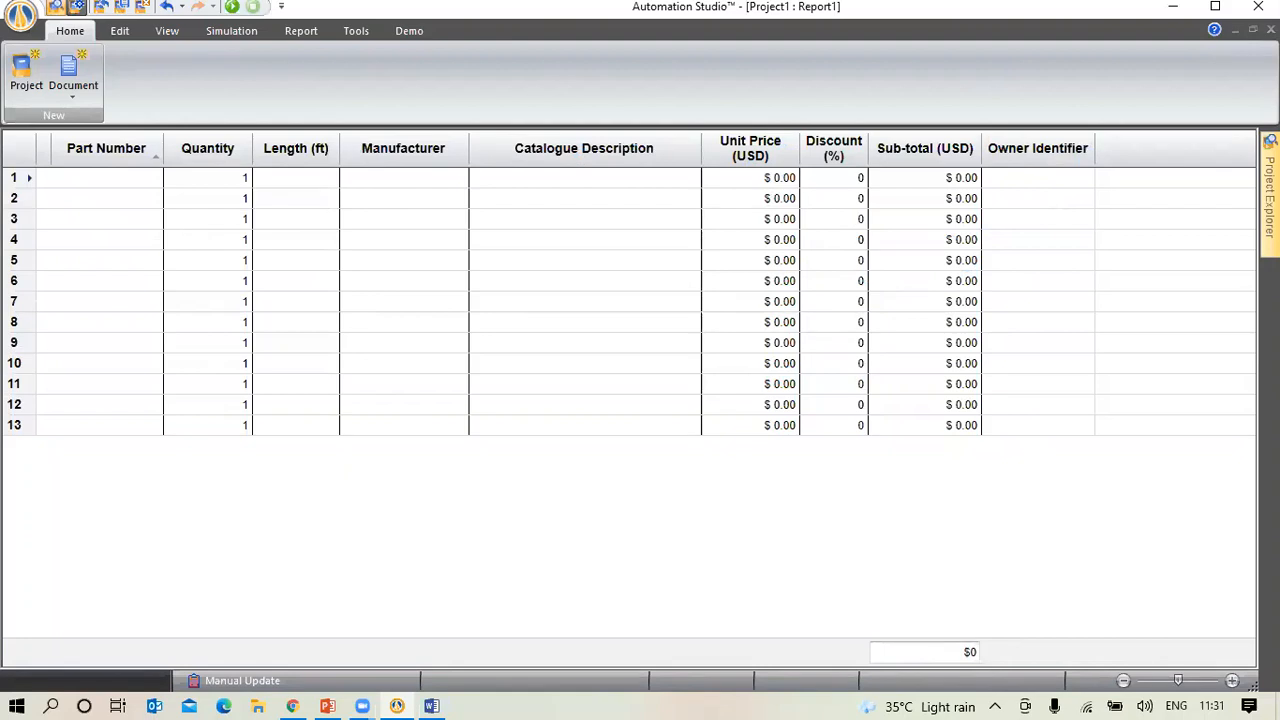
{"action": "left_click", "coordinate": [1270, 30]}
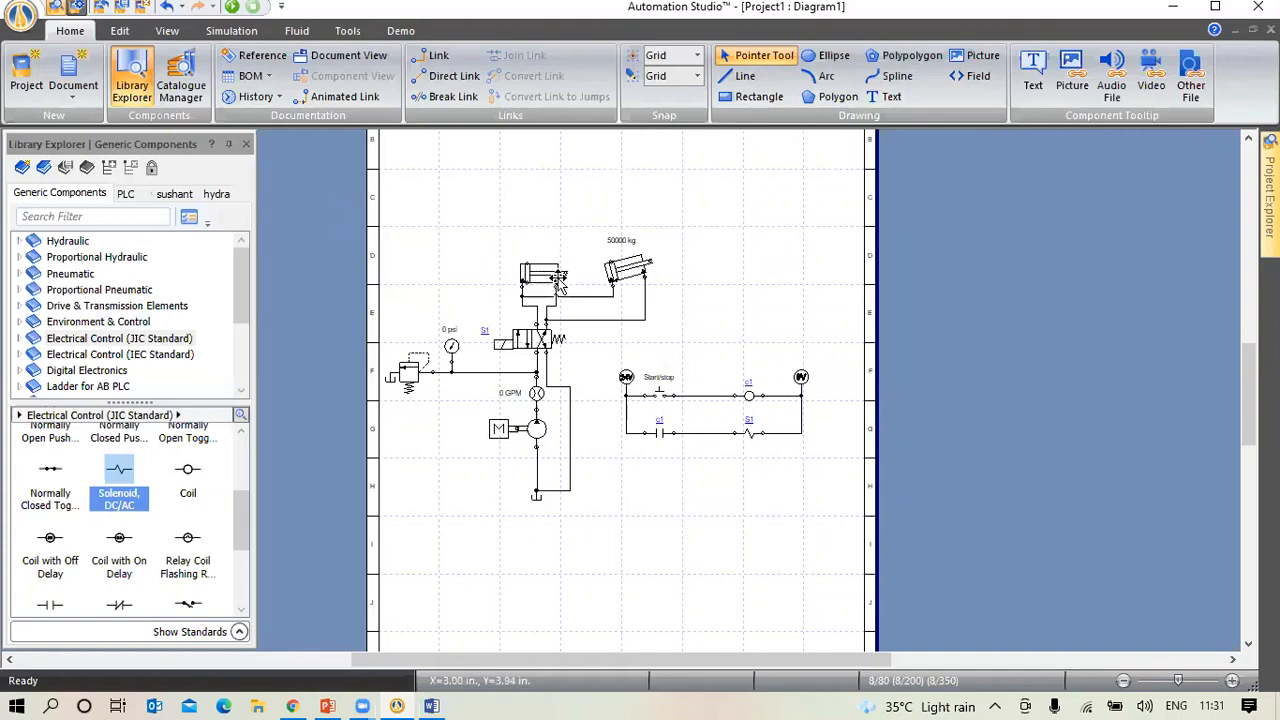
Insert the picture double-acting-cylinders-500x500 from the Saved Pictures folder in the area above the horizontal cylinder
{"action": "left_click", "coordinate": [984, 62]}
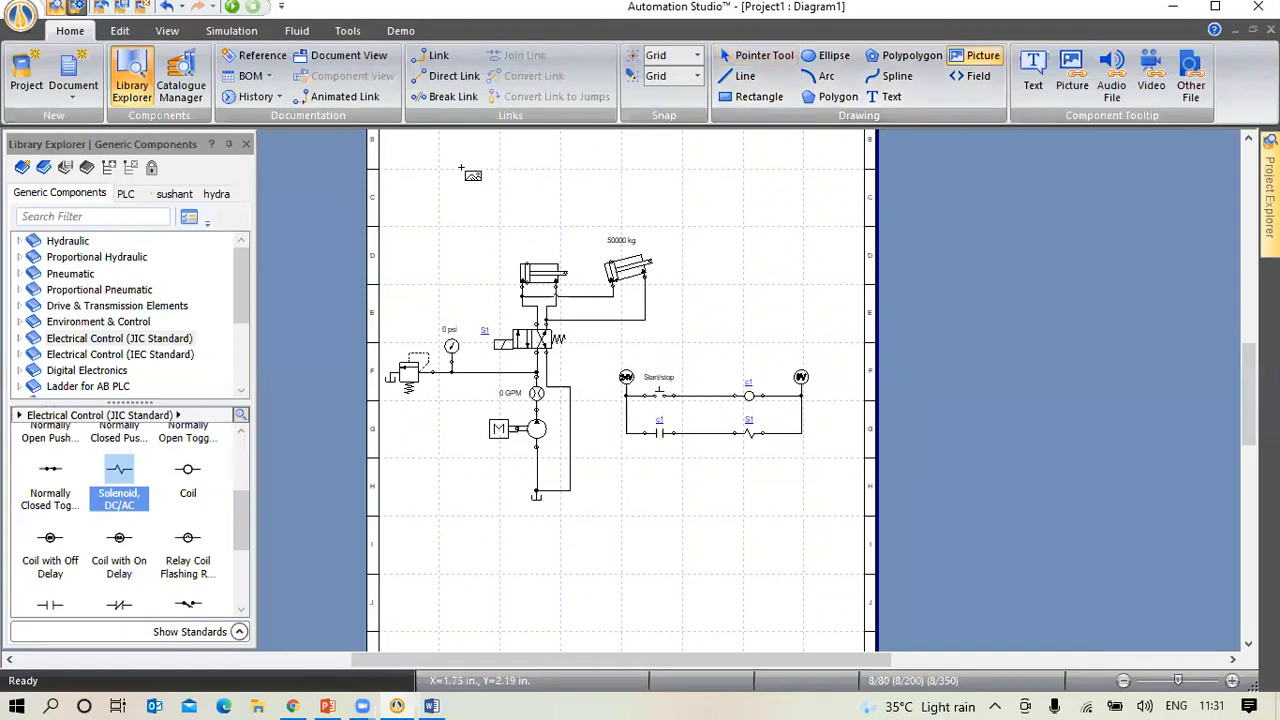
{"action": "left_click", "coordinate": [496, 222]}
{"action": "left_click", "coordinate": [598, 240]}
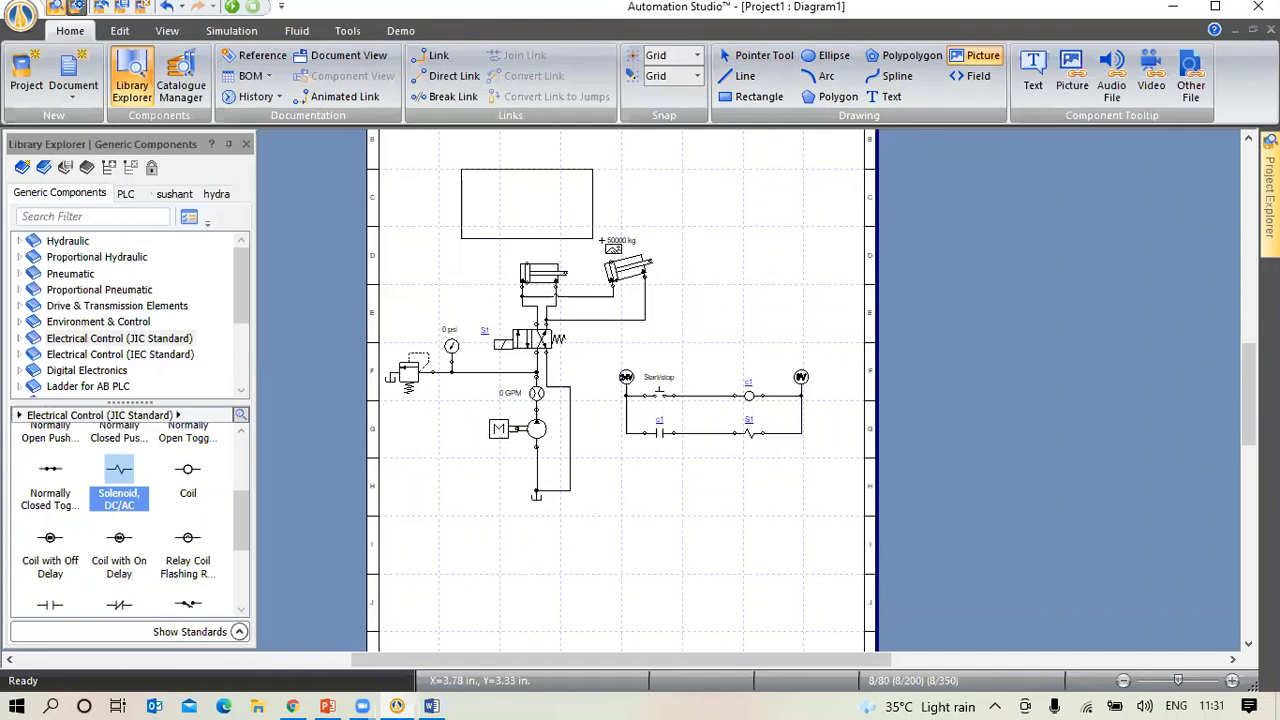
{"action": "left_click", "coordinate": [602, 240]}
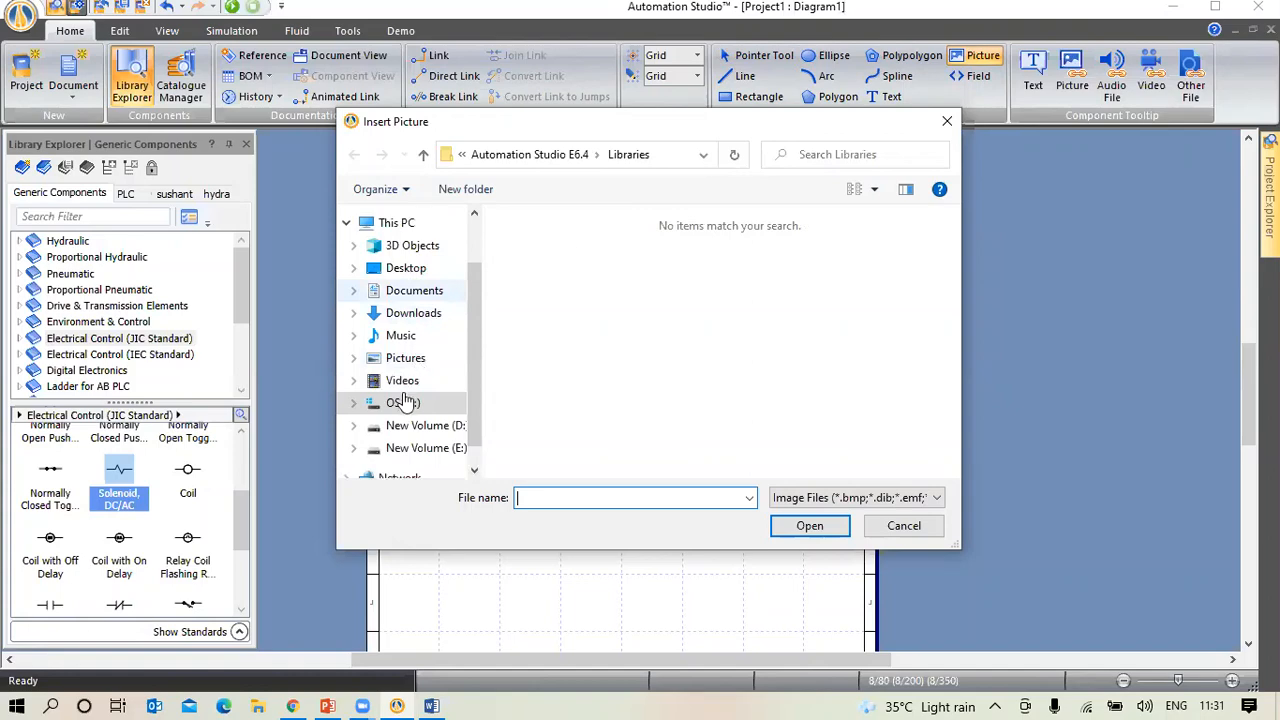
{"action": "left_click", "coordinate": [406, 357]}
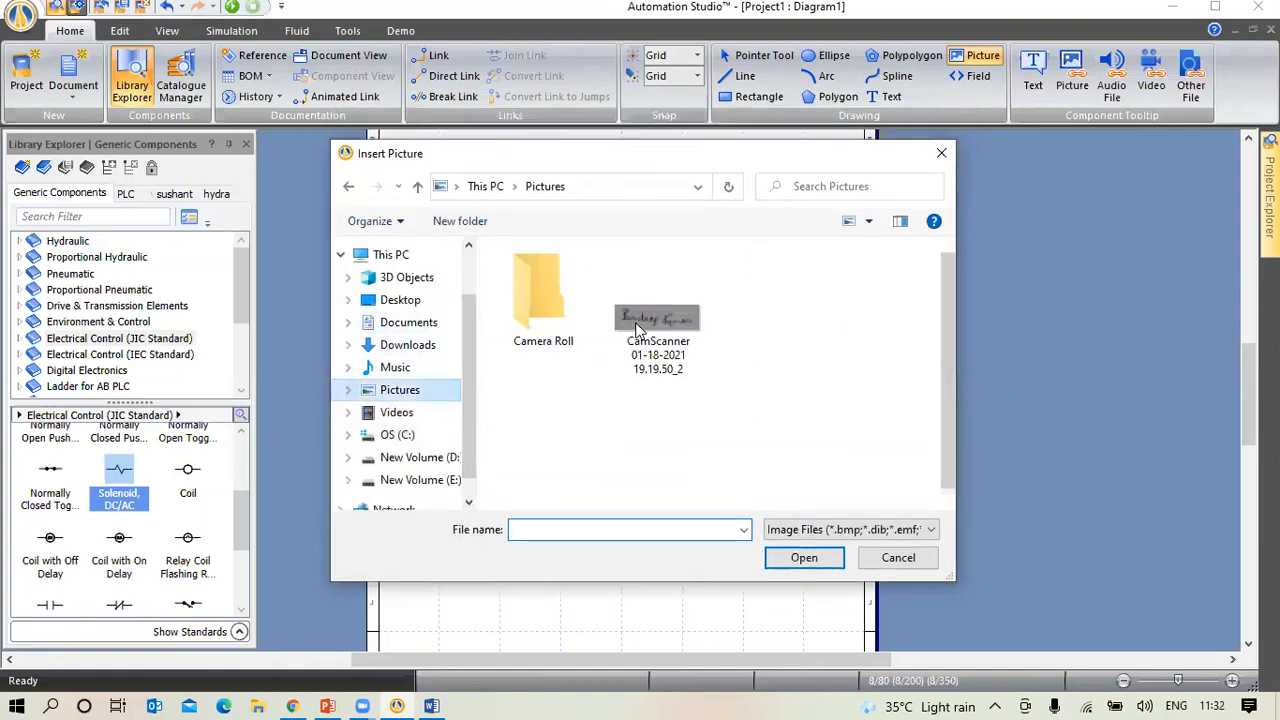
{"action": "double_click", "coordinate": [638, 330]}
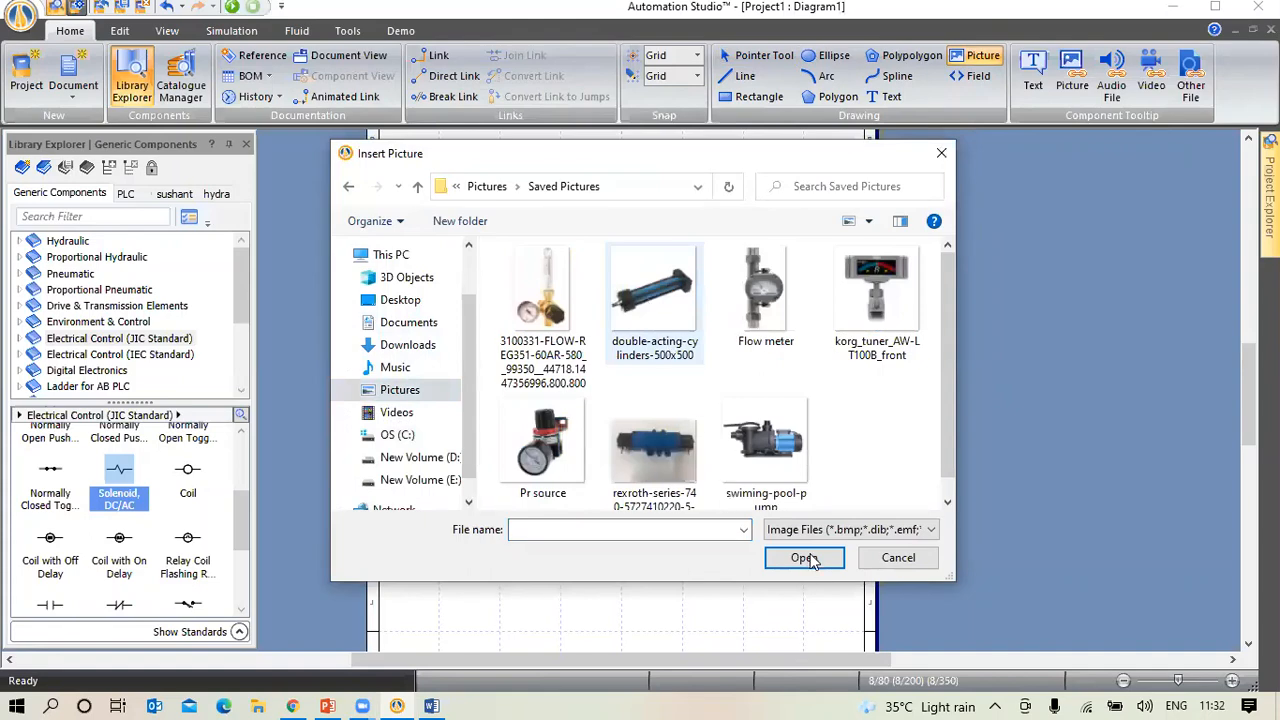
{"action": "double_click", "coordinate": [686, 304]}
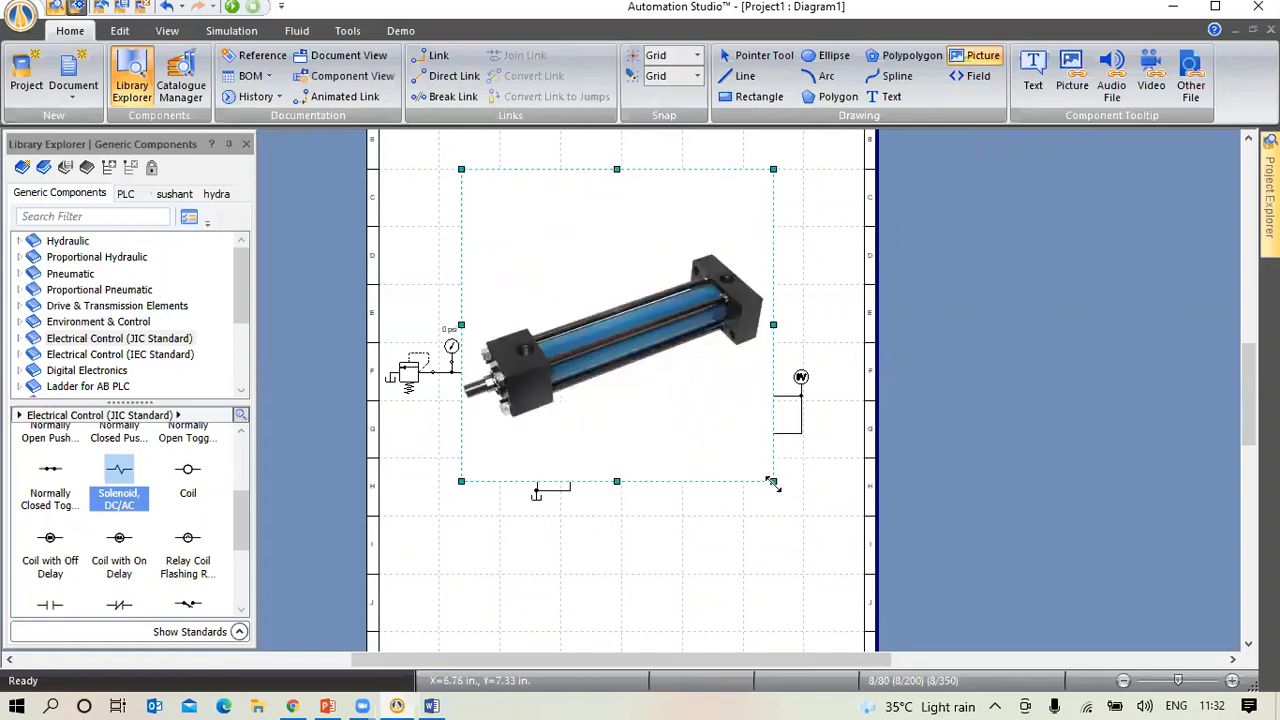
Shrink and flatten the cylinder picture to roughly symbol scale and place it just above the horizontal cylinder symbol
{"action": "left_click_drag", "start_coordinate": [763, 463], "coordinate": [528, 166]}
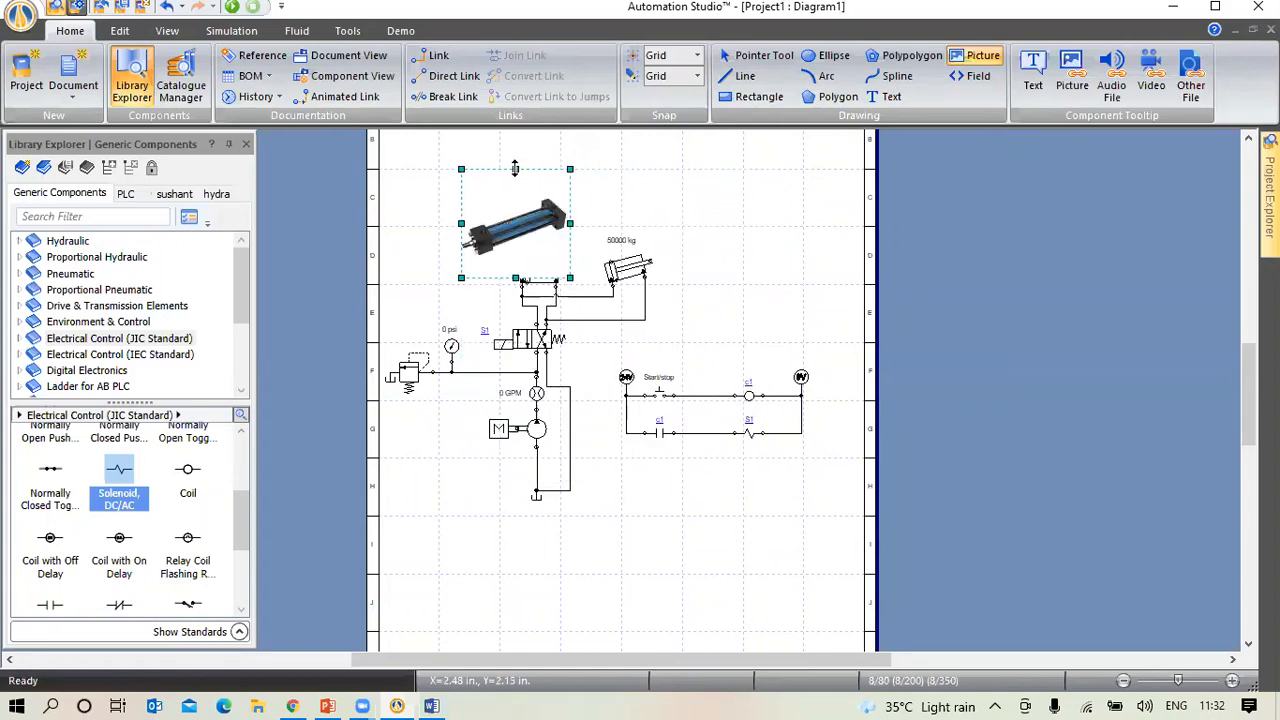
{"action": "left_click_drag", "start_coordinate": [515, 168], "coordinate": [507, 211]}
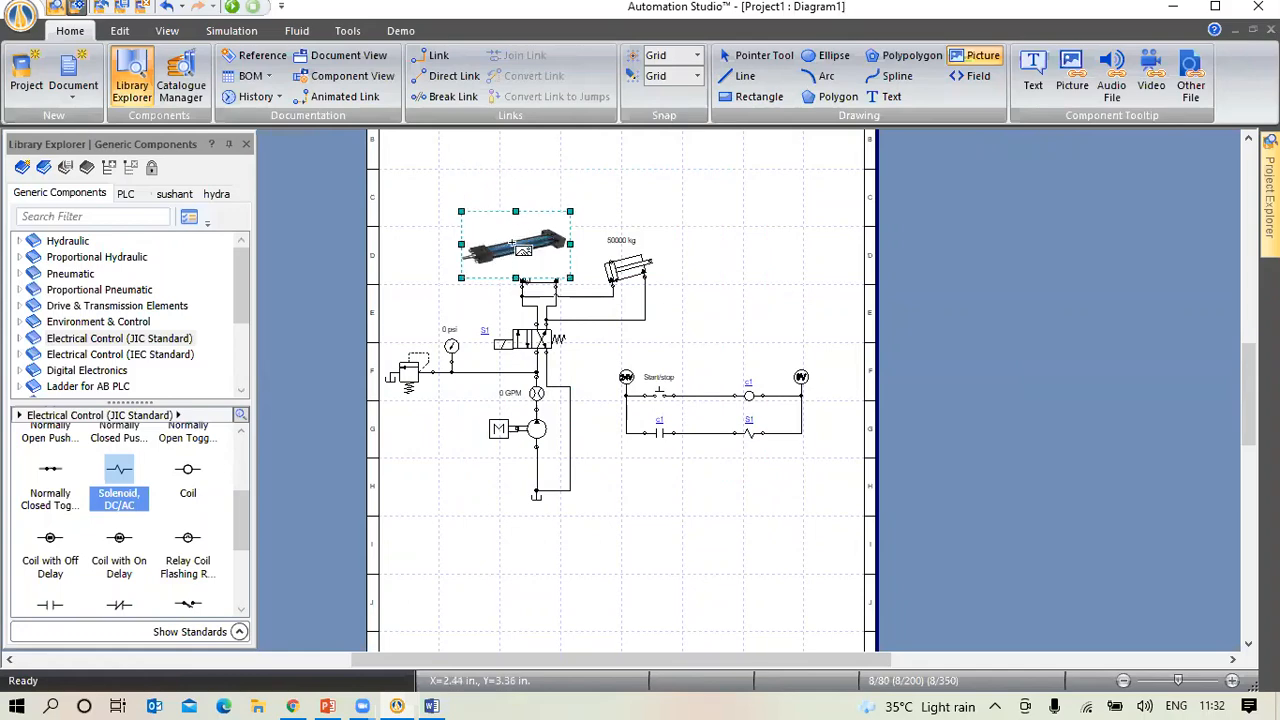
{"action": "left_click", "coordinate": [710, 242]}
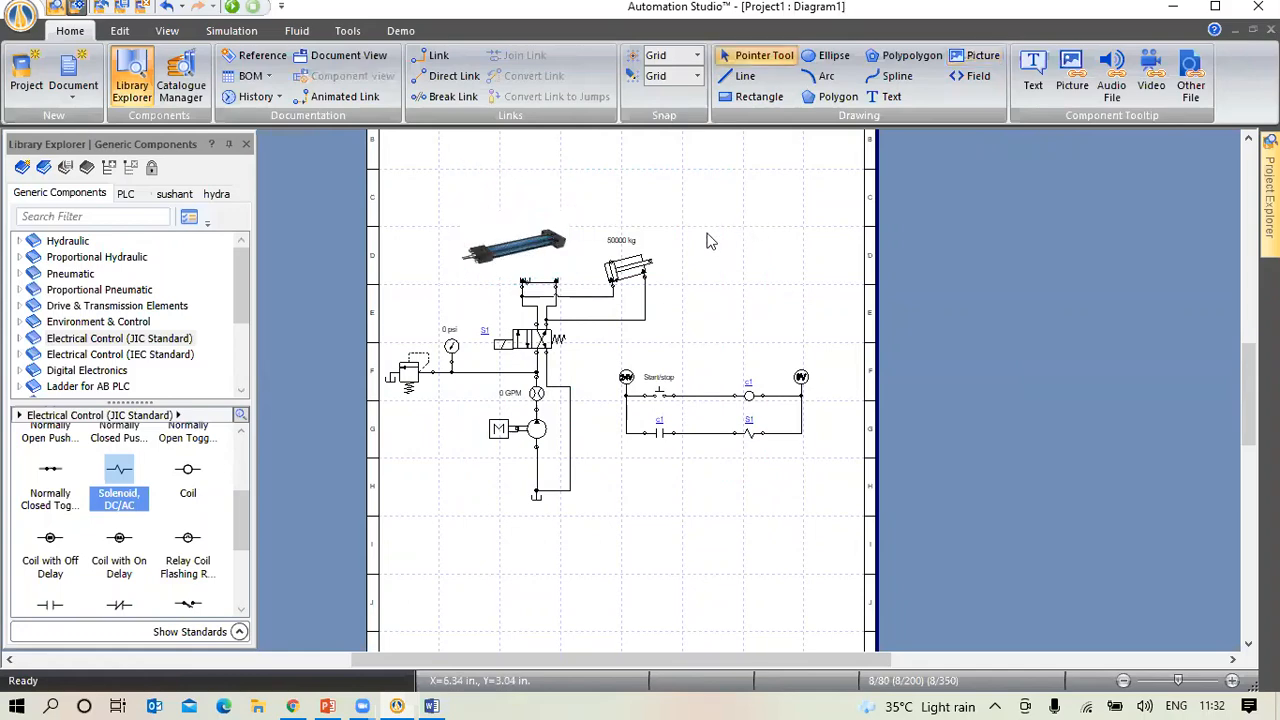
{"action": "left_click_drag", "start_coordinate": [497, 248], "coordinate": [545, 205]}
{"action": "key", "text": "Escape"}
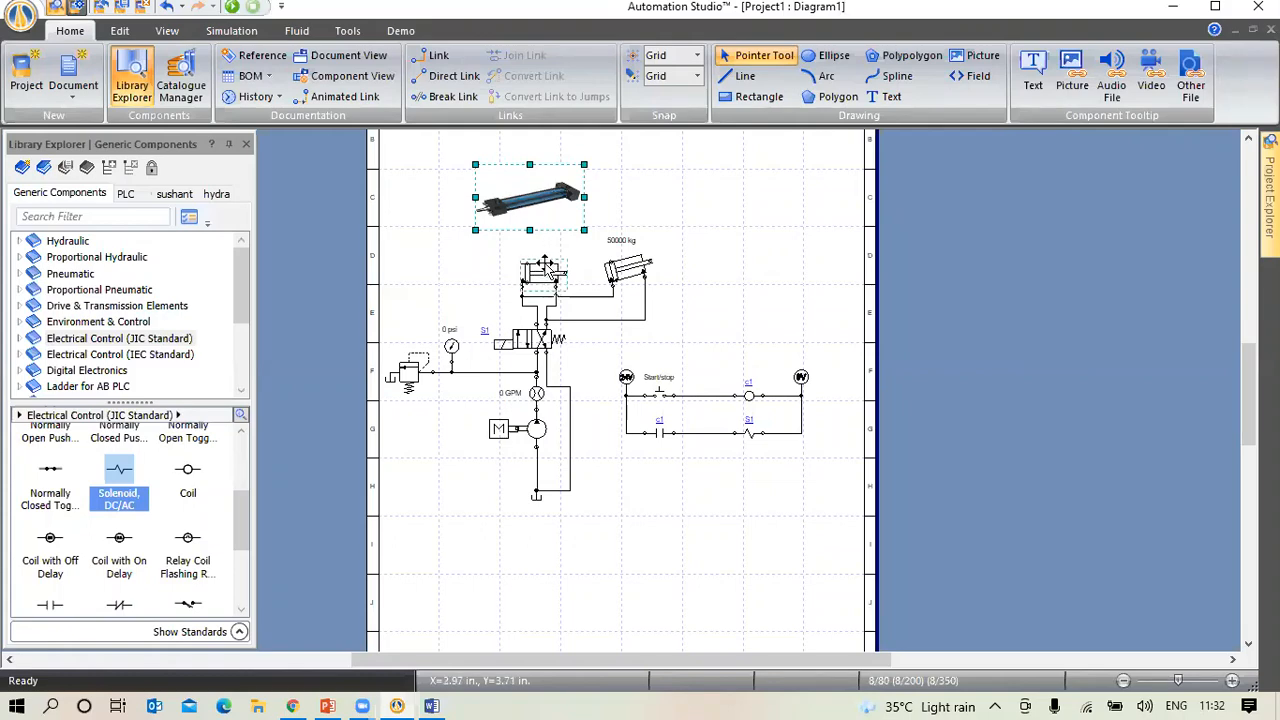
Group the cylinder picture with the horizontal cylinder symbol below it
{"action": "right_click", "coordinate": [545, 268]}
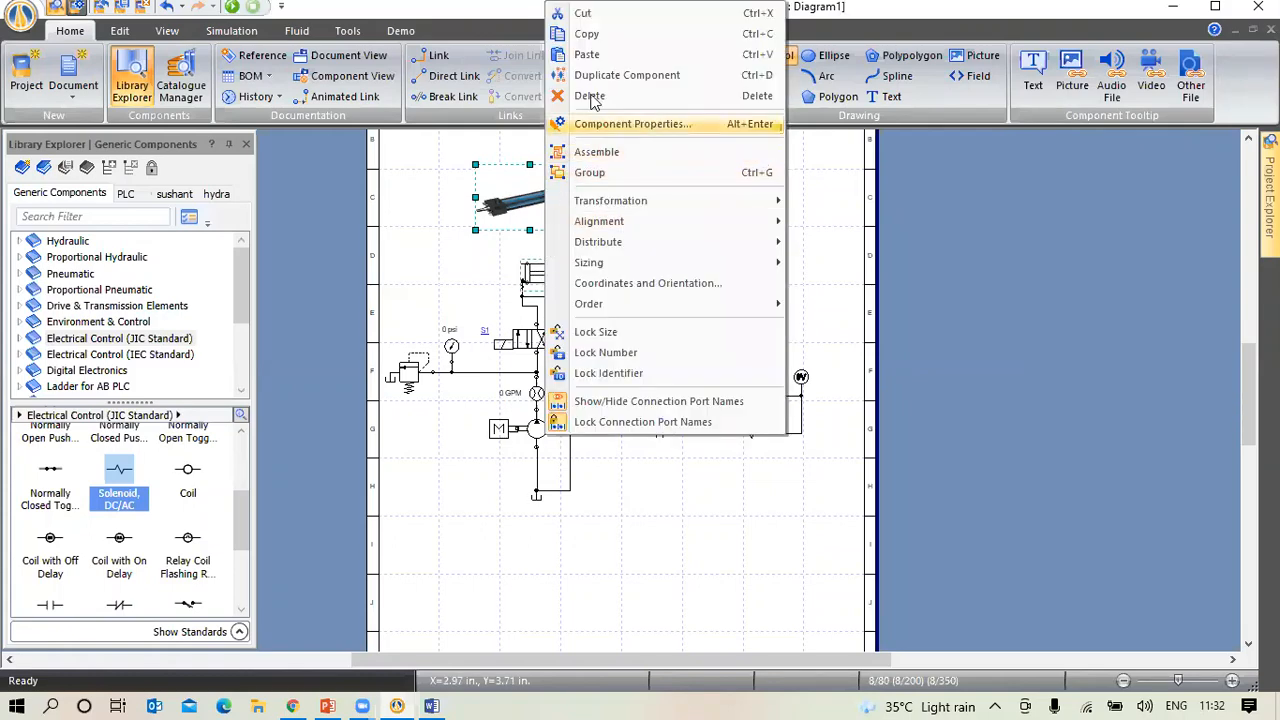
{"action": "left_click", "coordinate": [603, 176]}
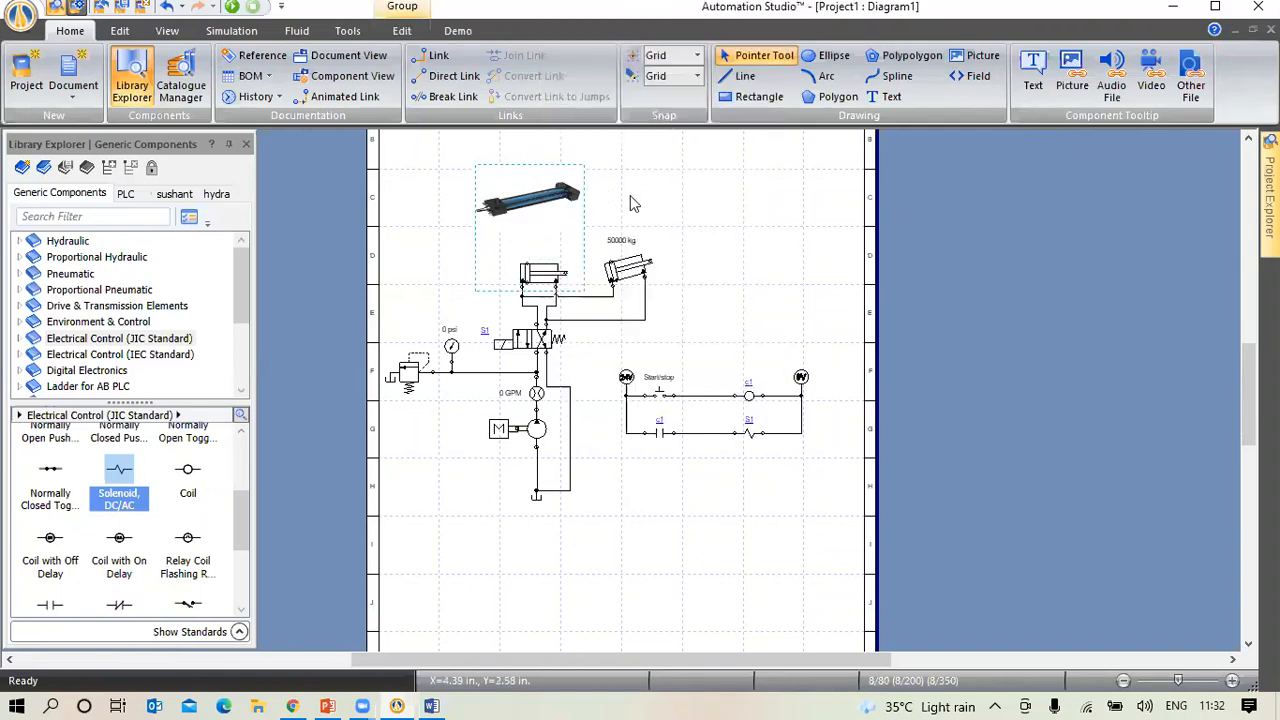
{"action": "left_click", "coordinate": [597, 217]}
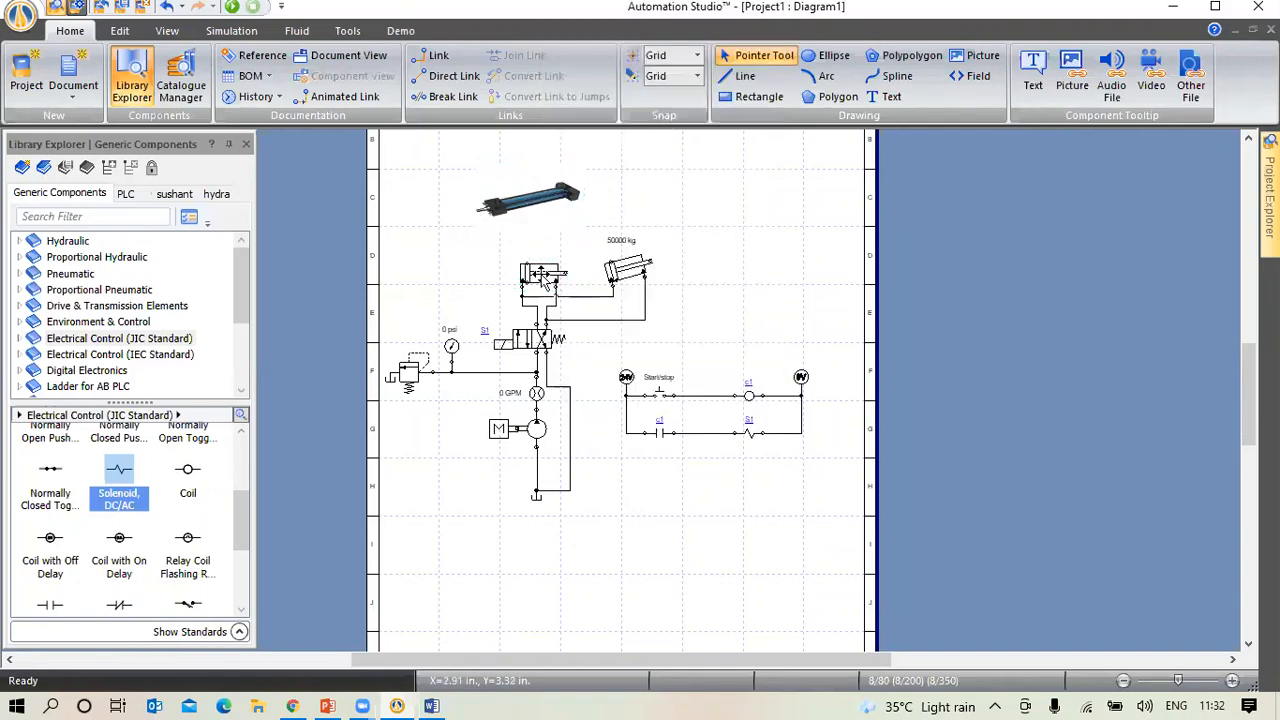
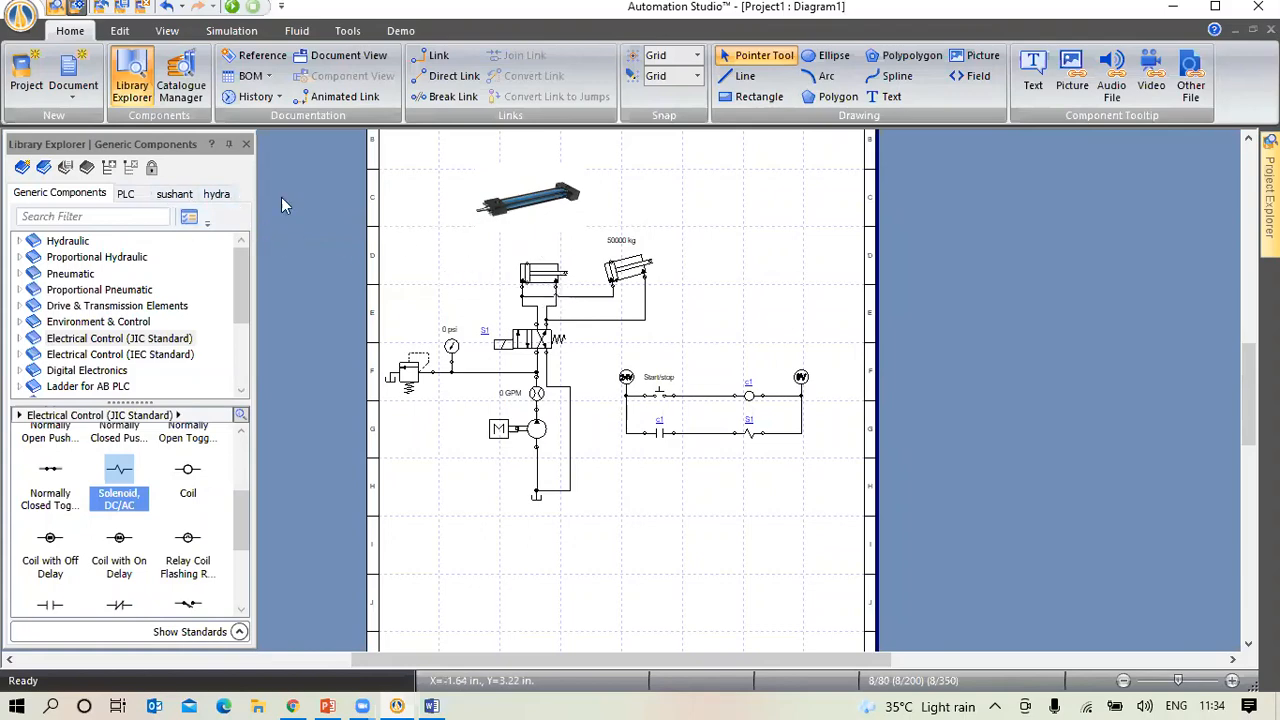
Create a new component library named hssh and add a category to it
{"action": "left_click", "coordinate": [22, 168]}
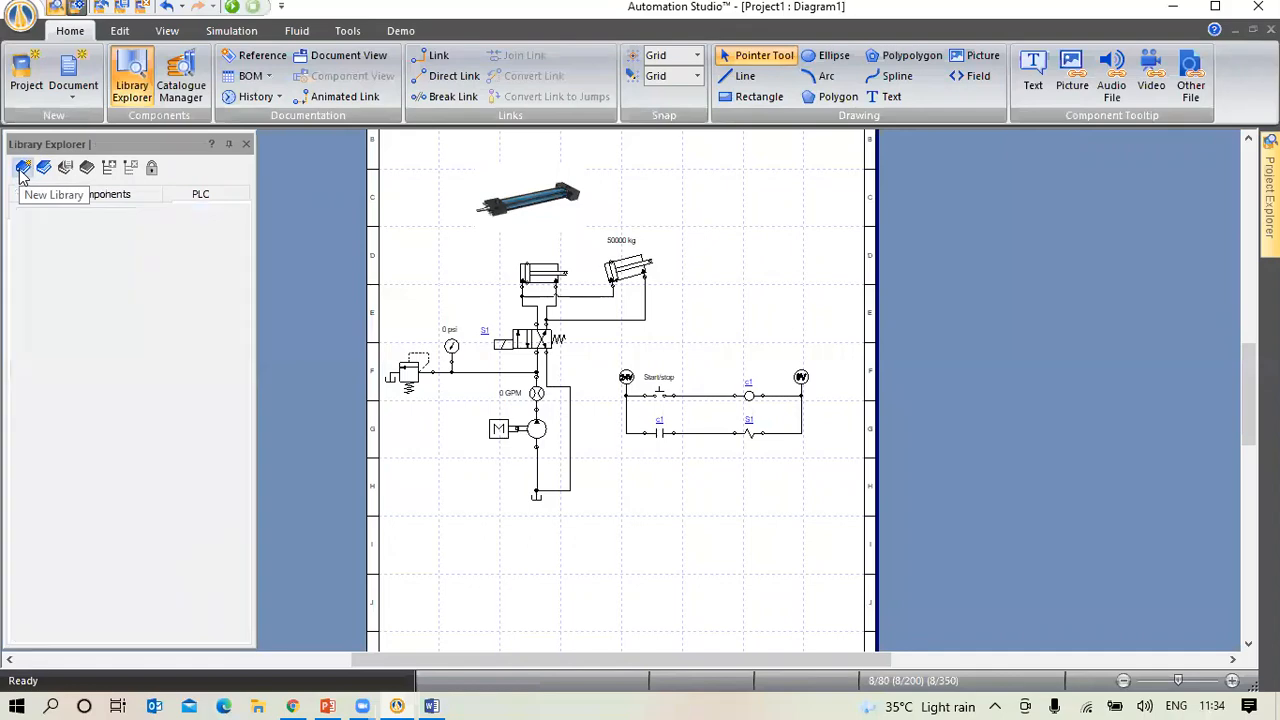
{"action": "left_click", "coordinate": [22, 170]}
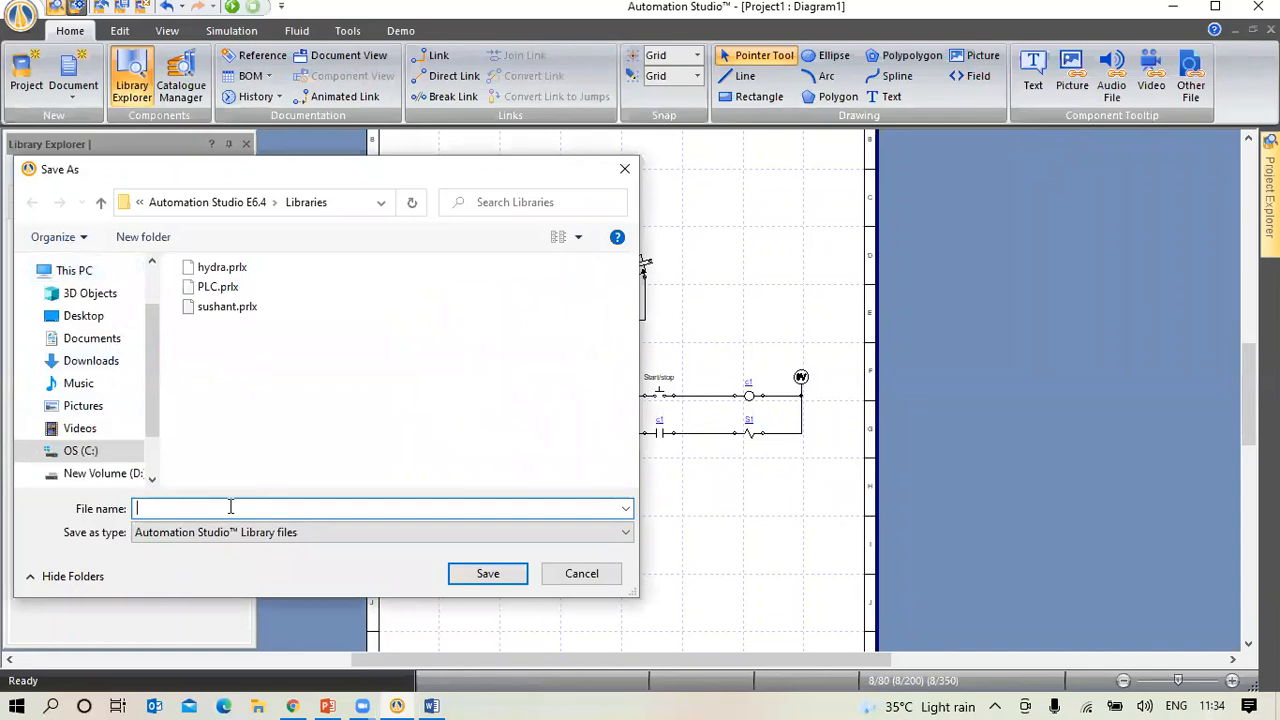
{"action": "type", "text": "hssh"}
{"action": "key", "text": "Return"}
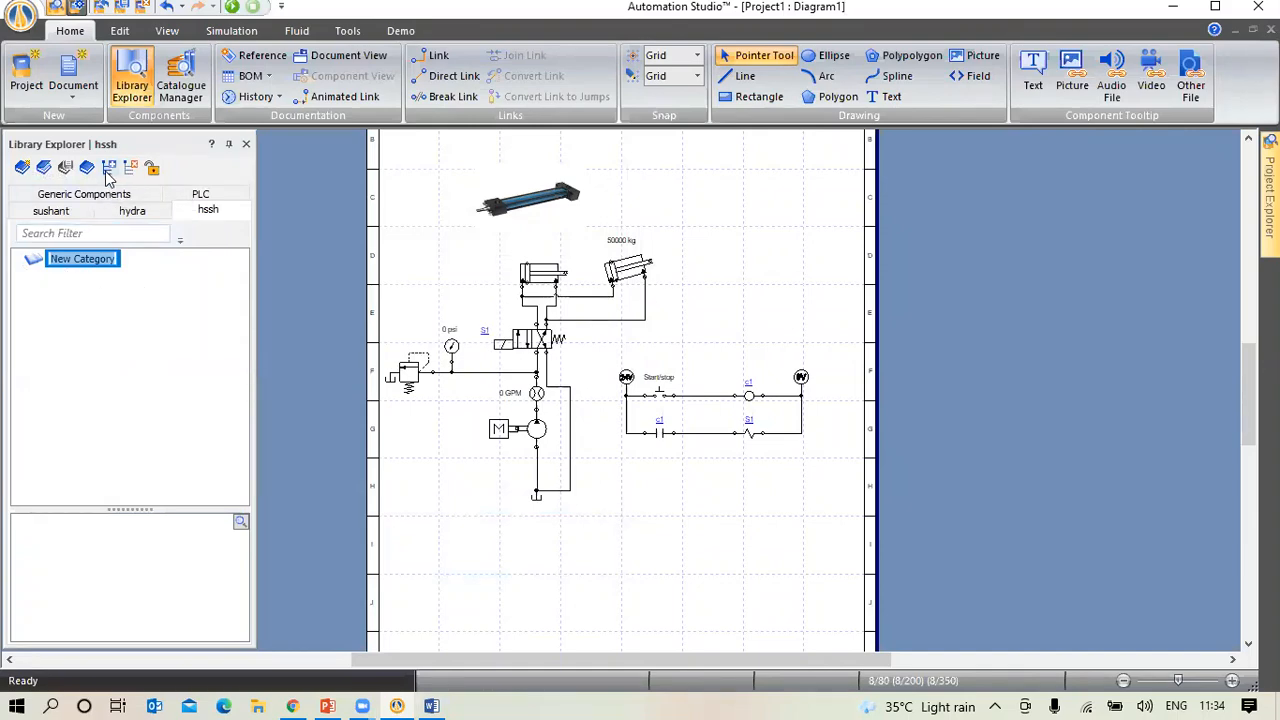
Keep the default category name, add a subcategory beneath it and a second top-level category, and collapse the first category
{"action": "key", "text": "Return"}
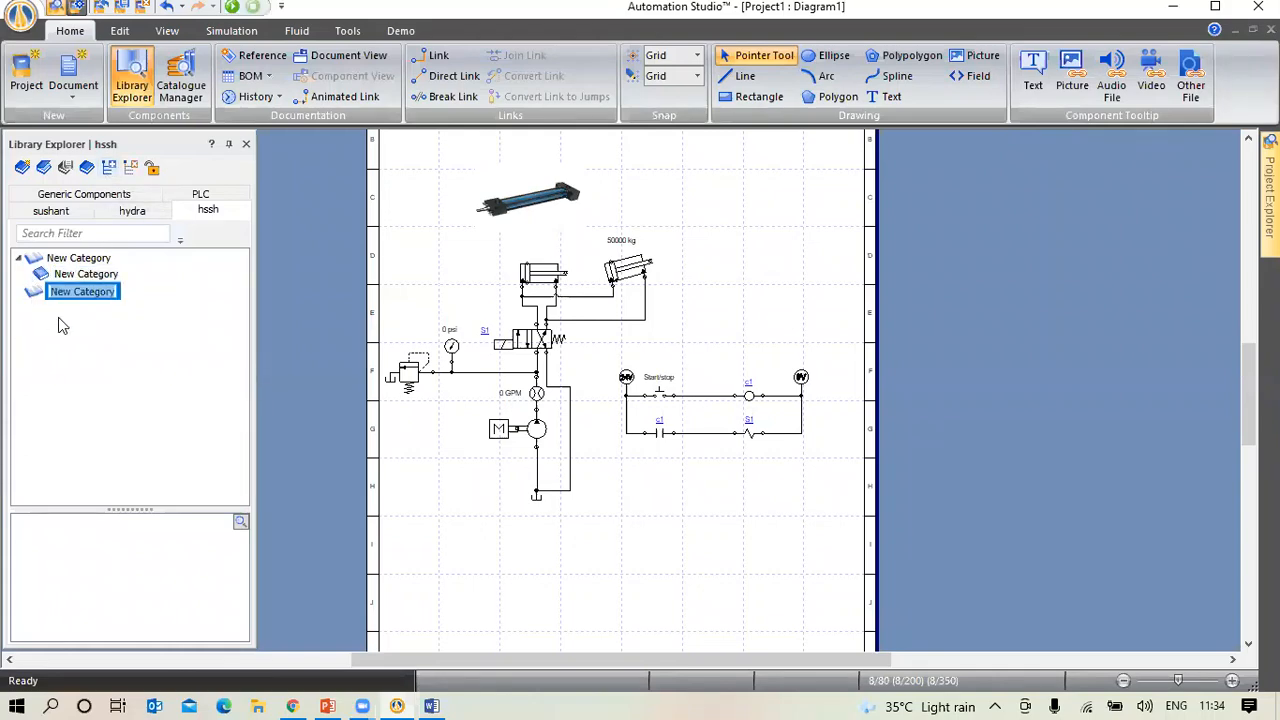
{"action": "left_click", "coordinate": [185, 316]}
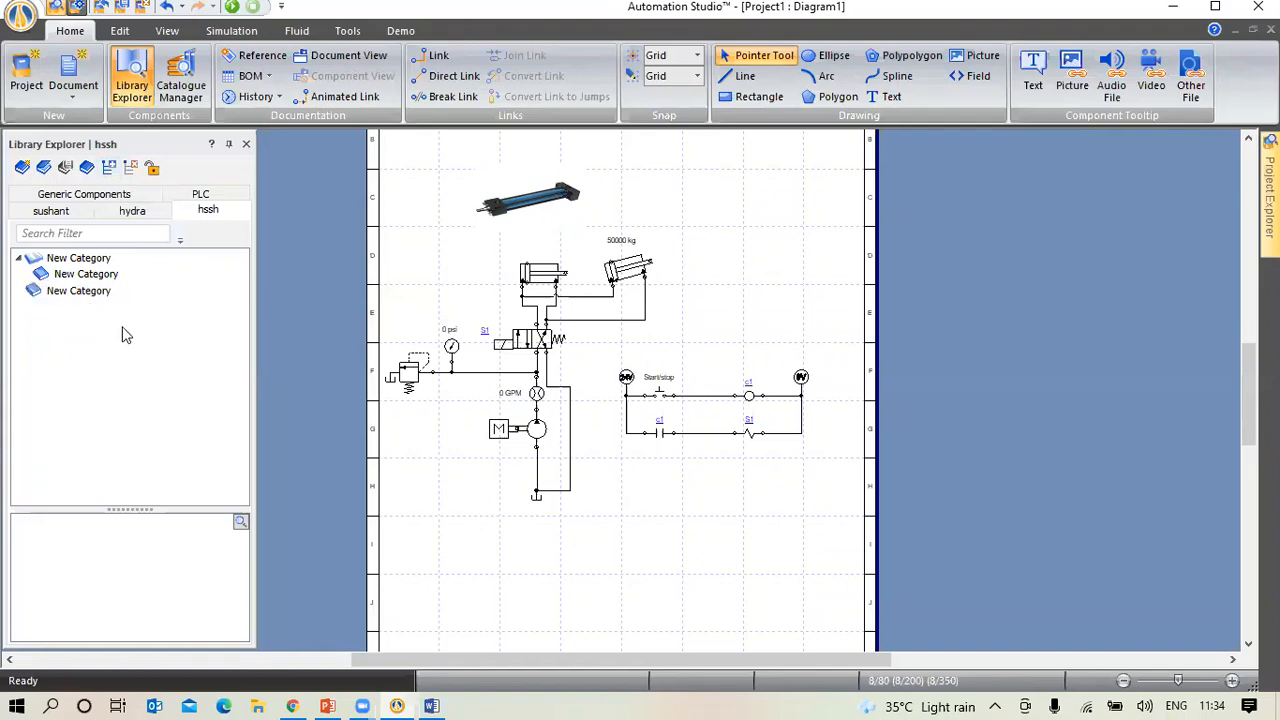
{"action": "left_click", "coordinate": [18, 258]}
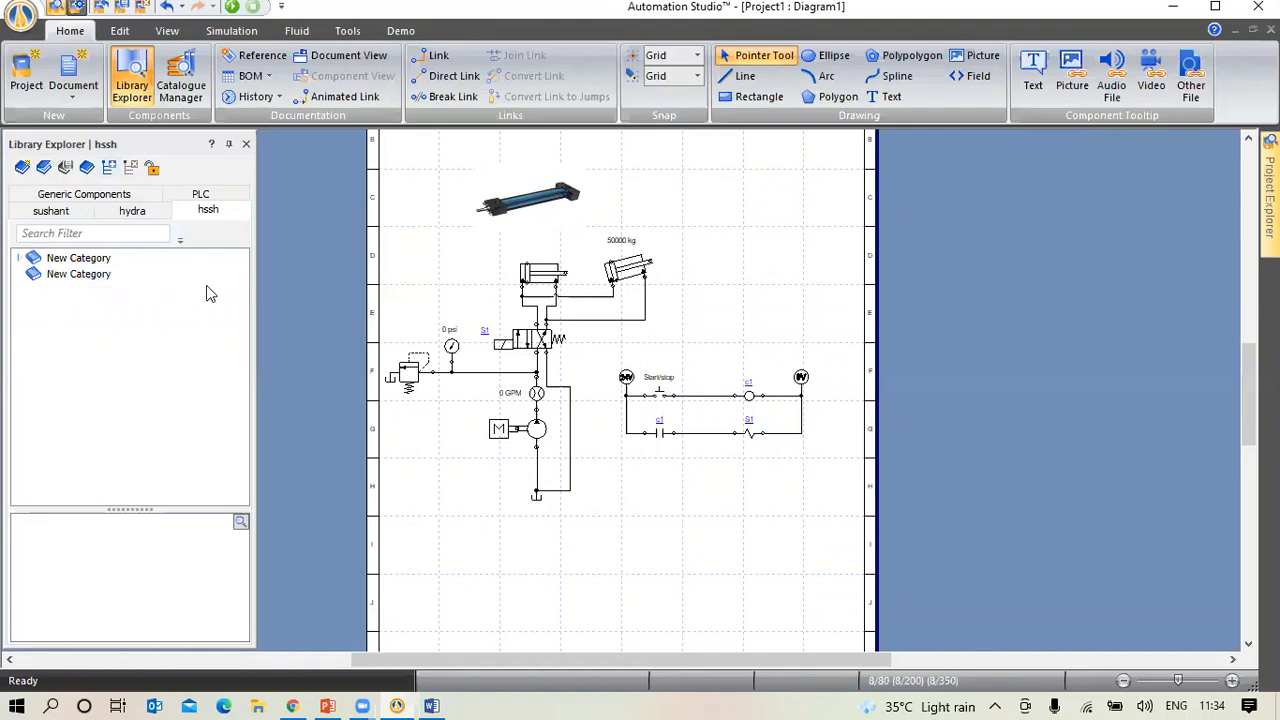
Delete the second top-level category from the hssh library
{"action": "left_click", "coordinate": [78, 275]}
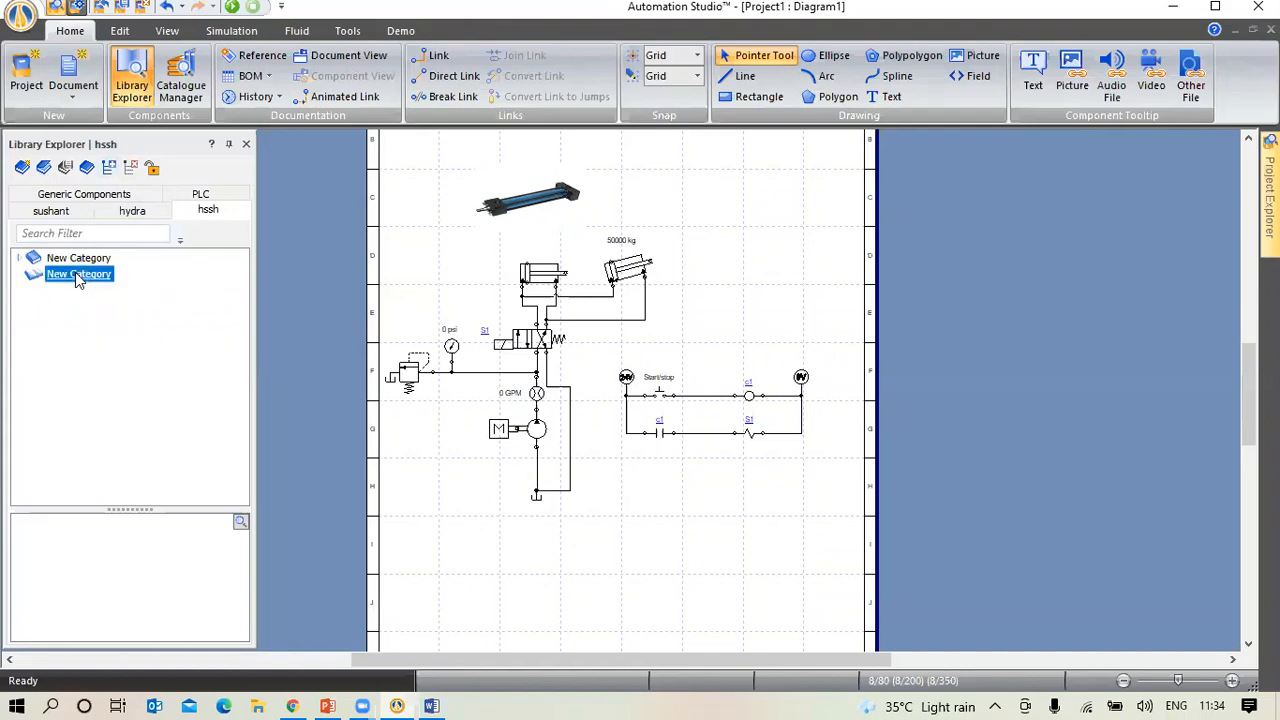
{"action": "right_click", "coordinate": [78, 278]}
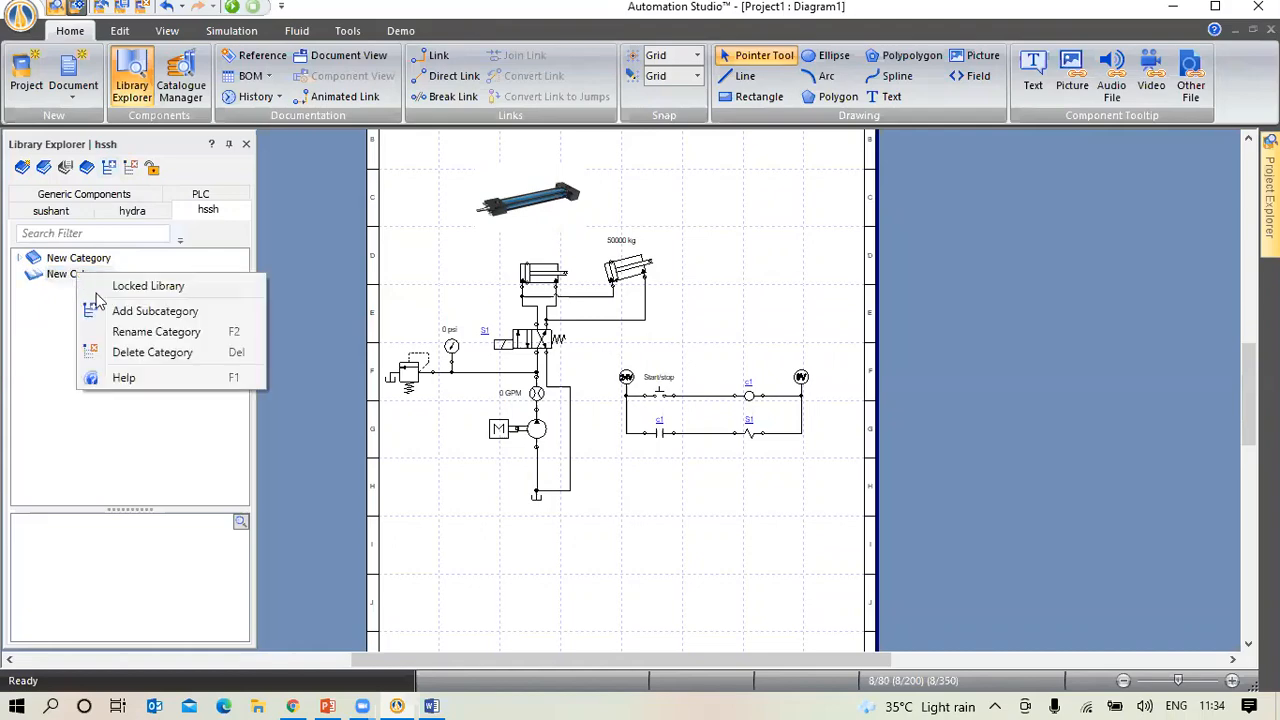
{"action": "left_click", "coordinate": [140, 358]}
{"action": "left_click", "coordinate": [231, 434]}
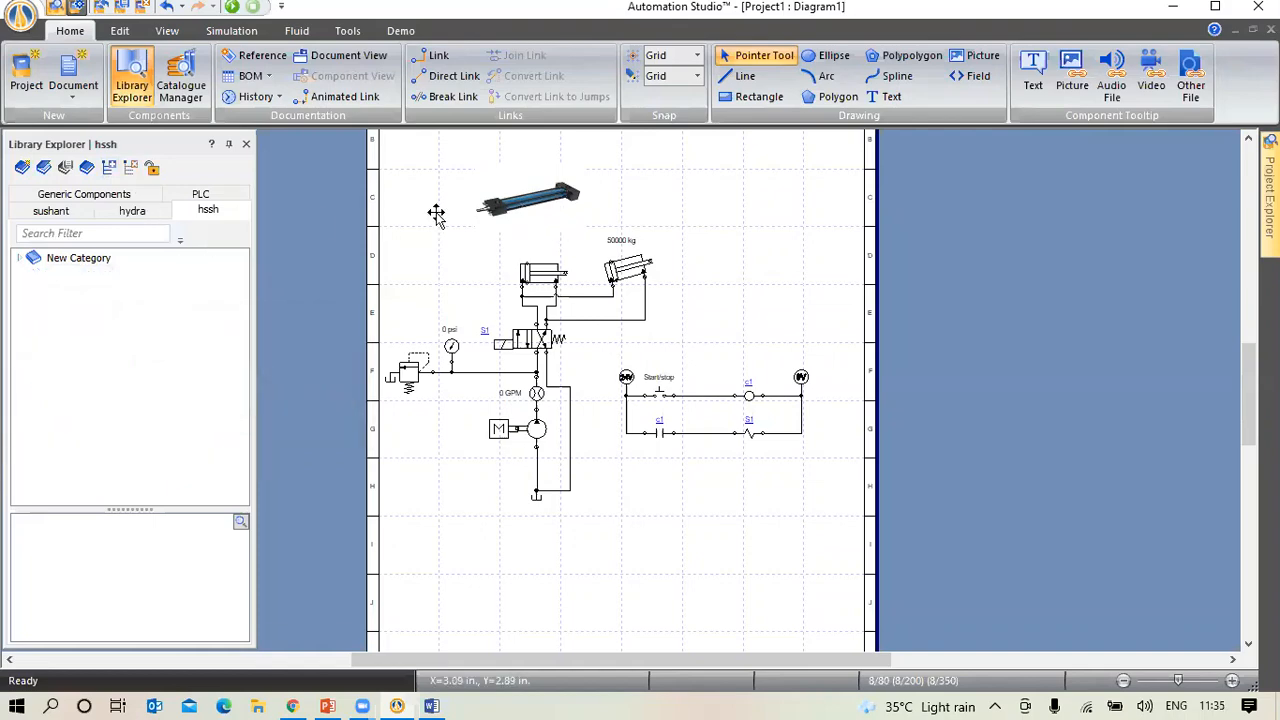
Add the grouped cylinder picture and symbol to the top-level category of the hssh library
{"action": "left_click", "coordinate": [57, 259]}
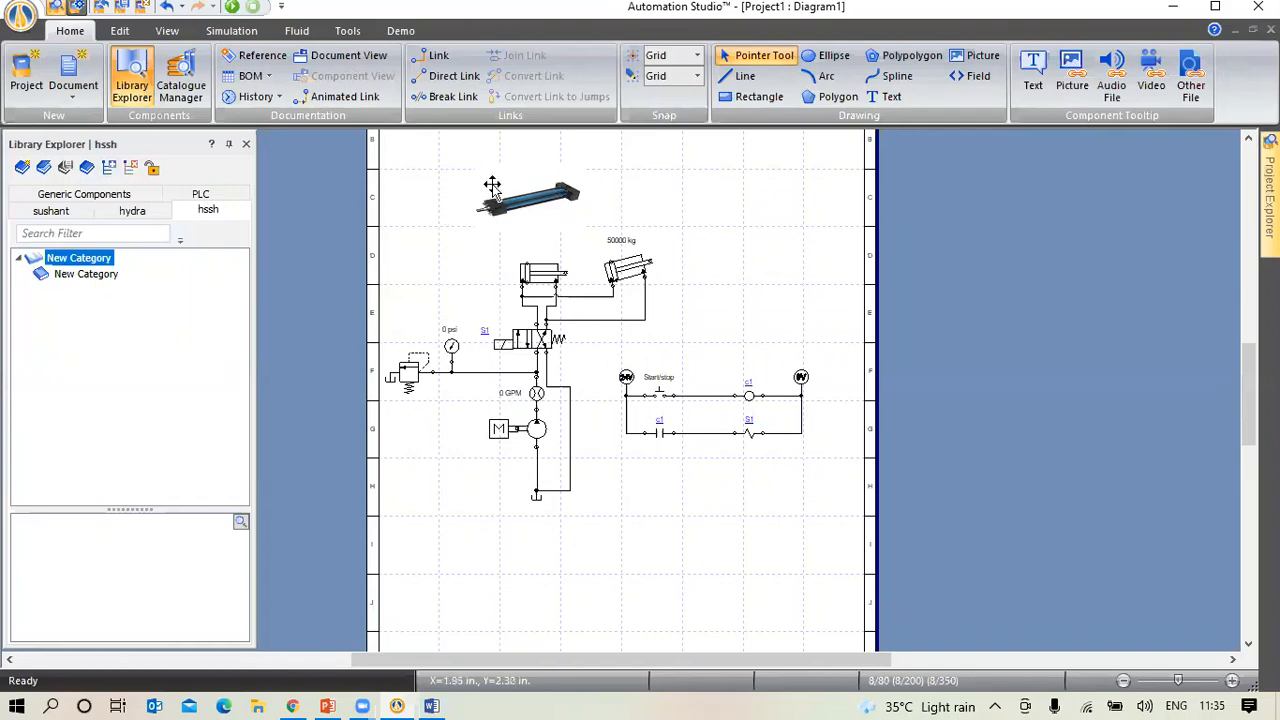
{"action": "left_click", "coordinate": [533, 208]}
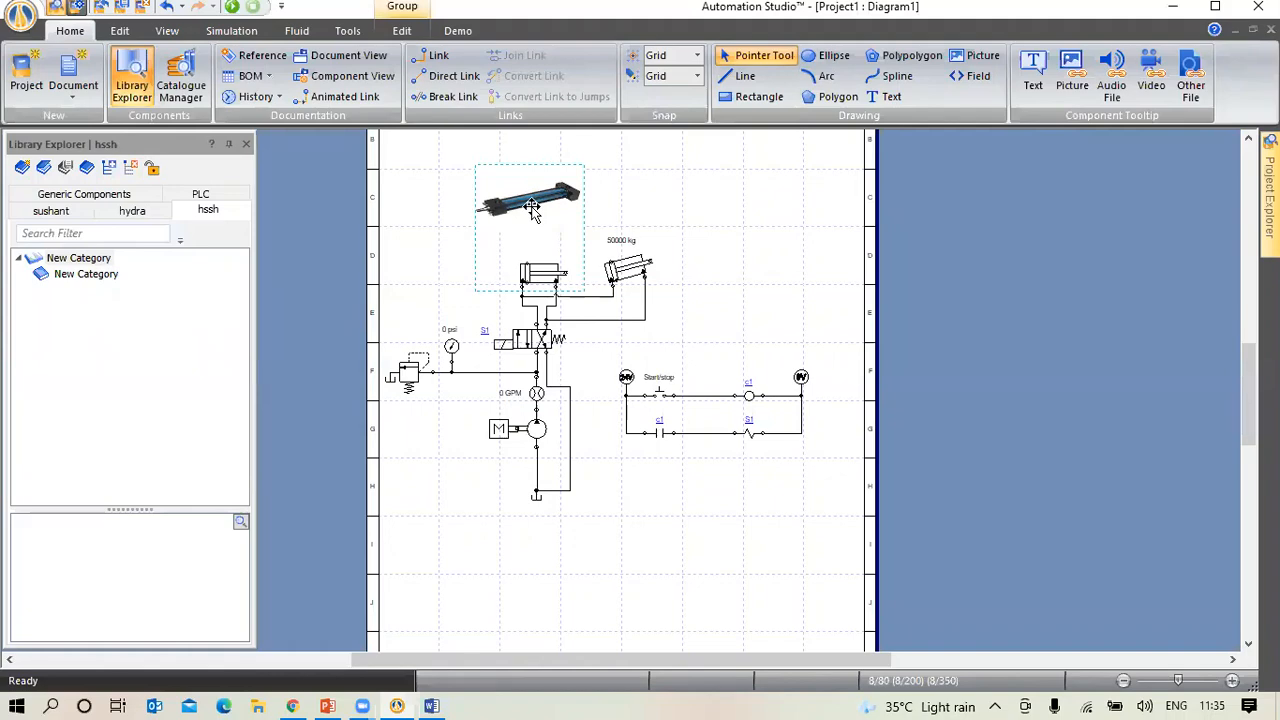
{"action": "left_click_drag", "start_coordinate": [533, 208], "coordinate": [52, 566]}
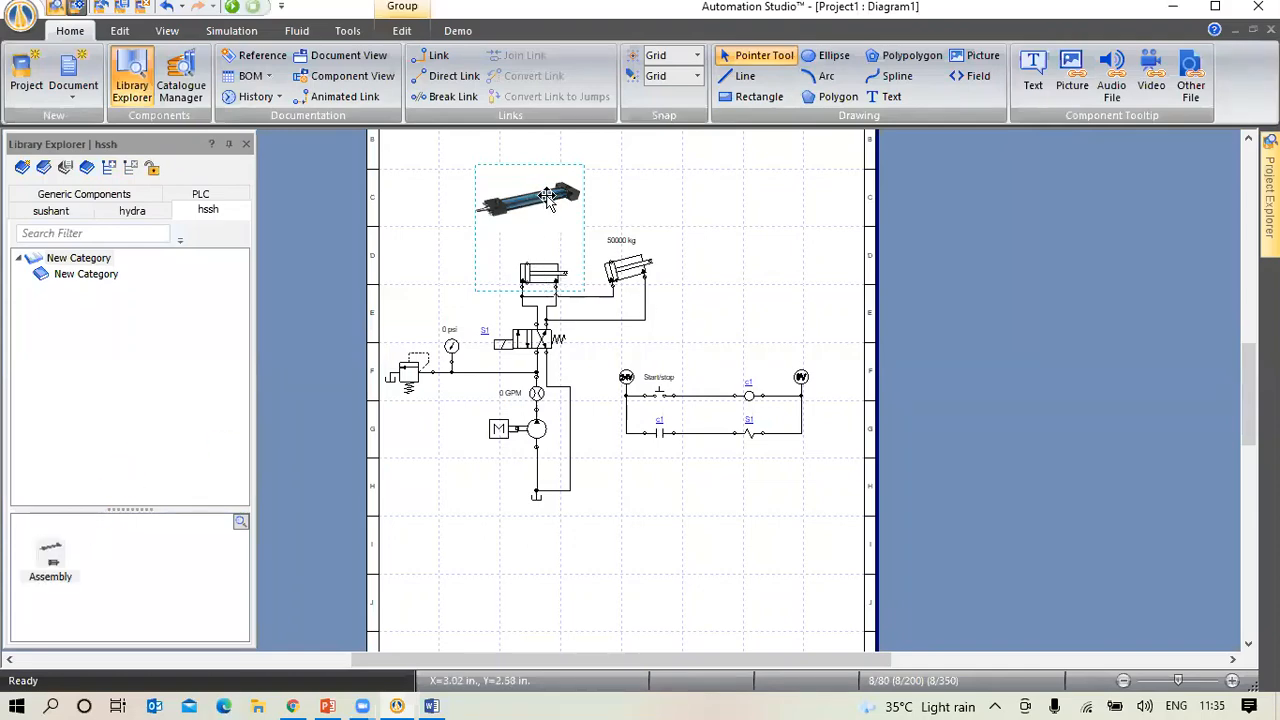
Place a test copy of the saved cylinder assembly outside the page border and delete it
{"action": "left_click", "coordinate": [50, 558]}
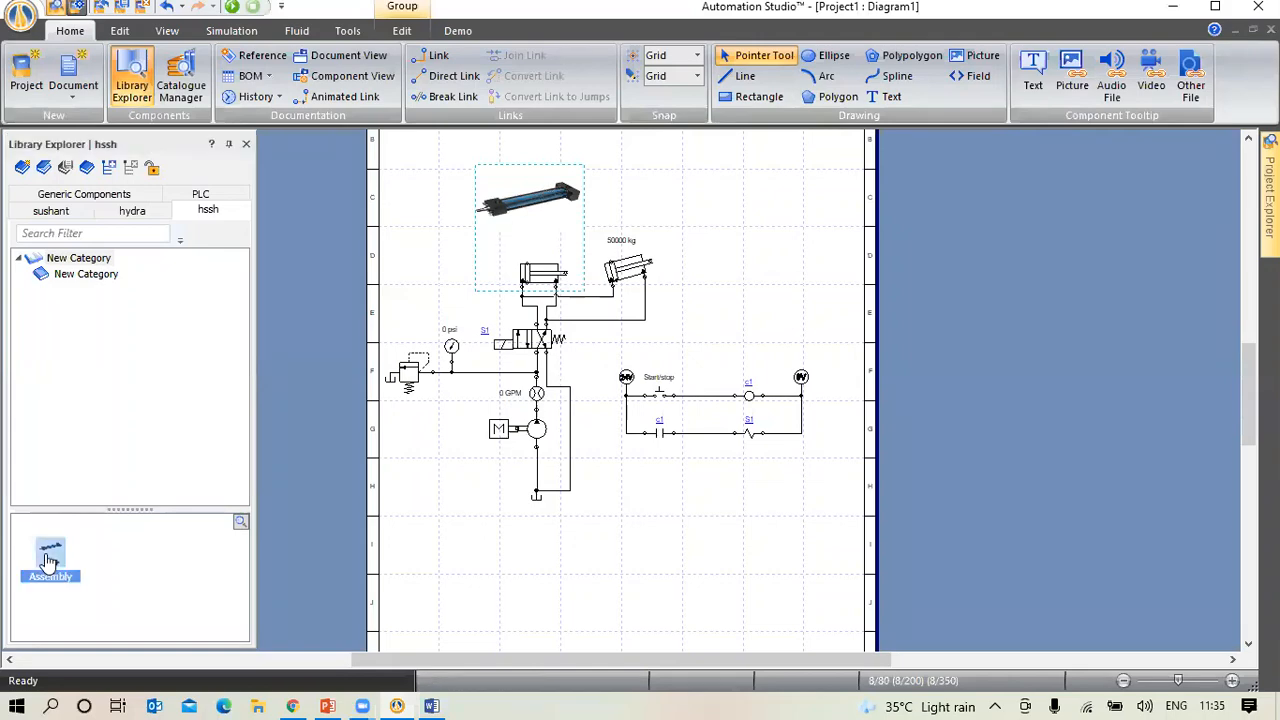
{"action": "left_click_drag", "start_coordinate": [50, 560], "coordinate": [978, 248]}
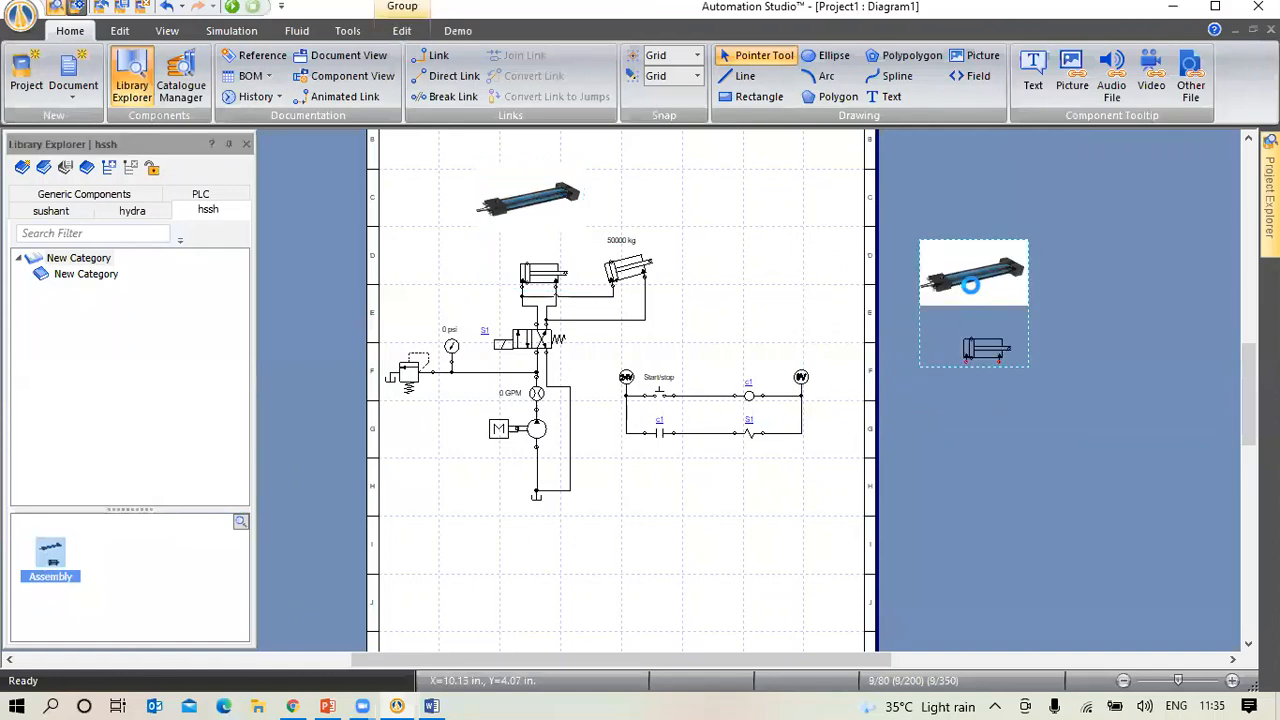
{"action": "key", "text": "Delete"}
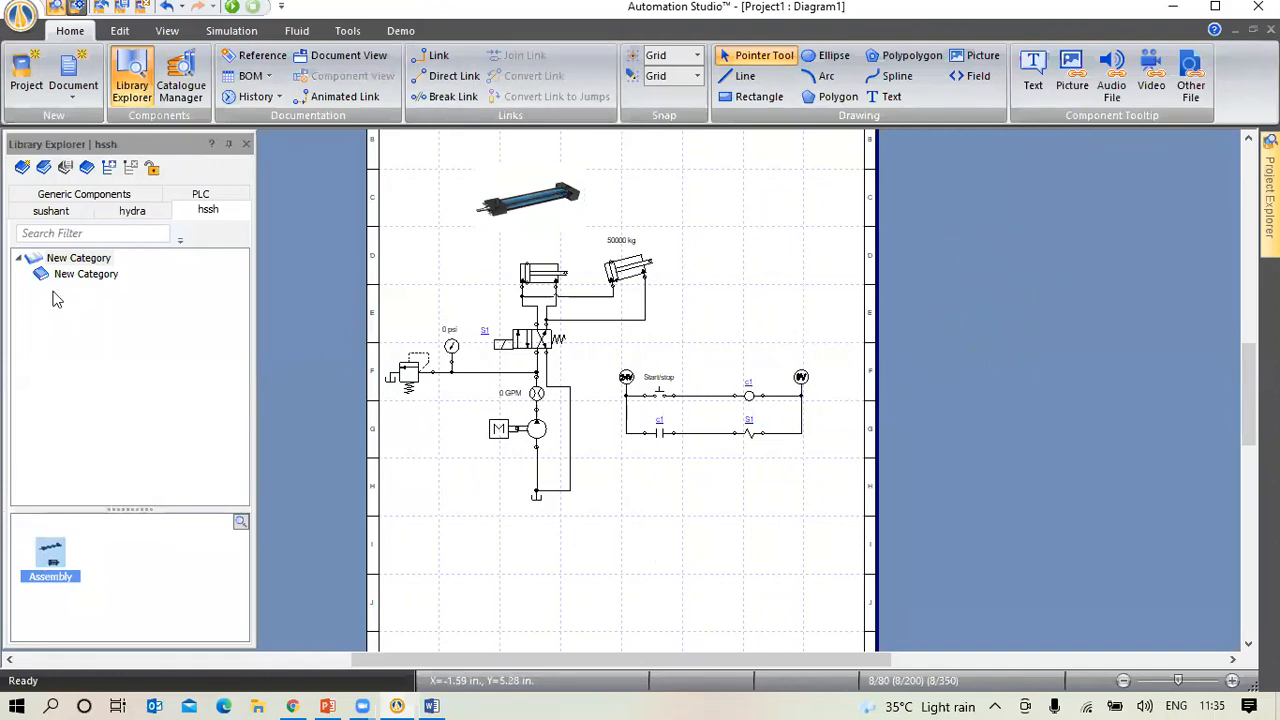
Group the entire circuit together with the cylinder picture and add it to the subcategory of the hssh library
{"action": "left_click", "coordinate": [86, 275]}
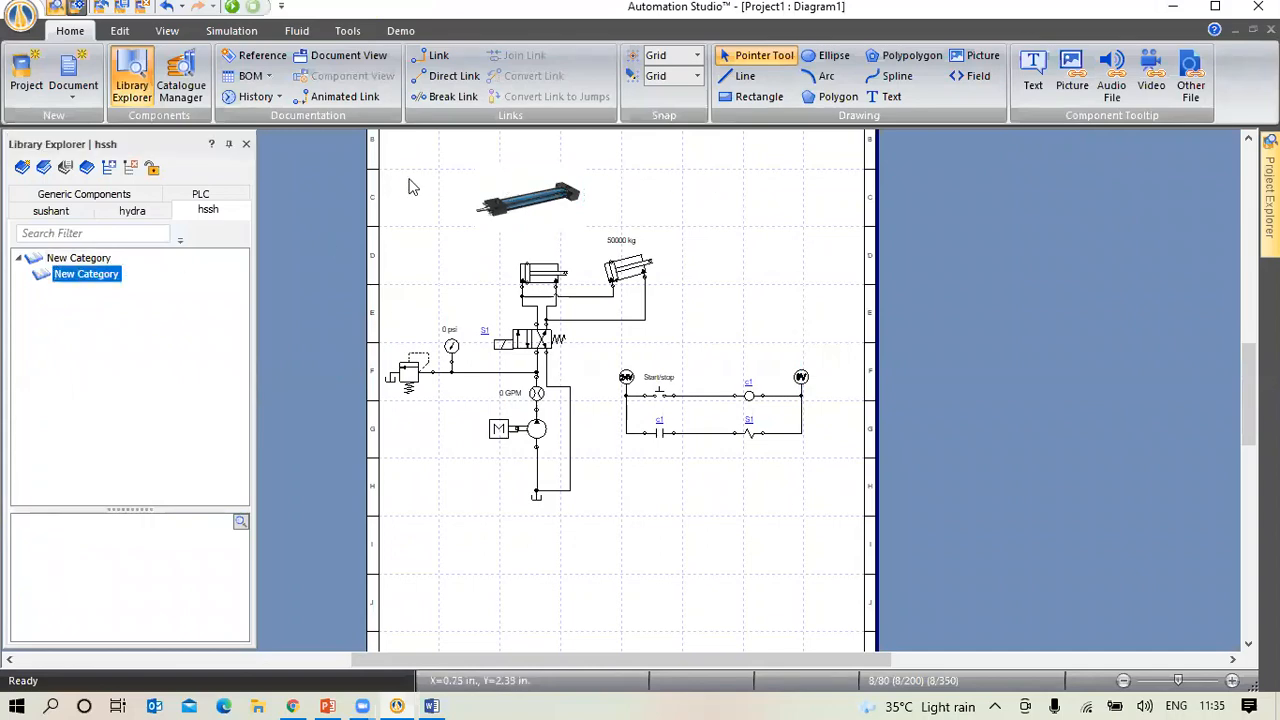
{"action": "left_click_drag", "start_coordinate": [383, 168], "coordinate": [843, 543]}
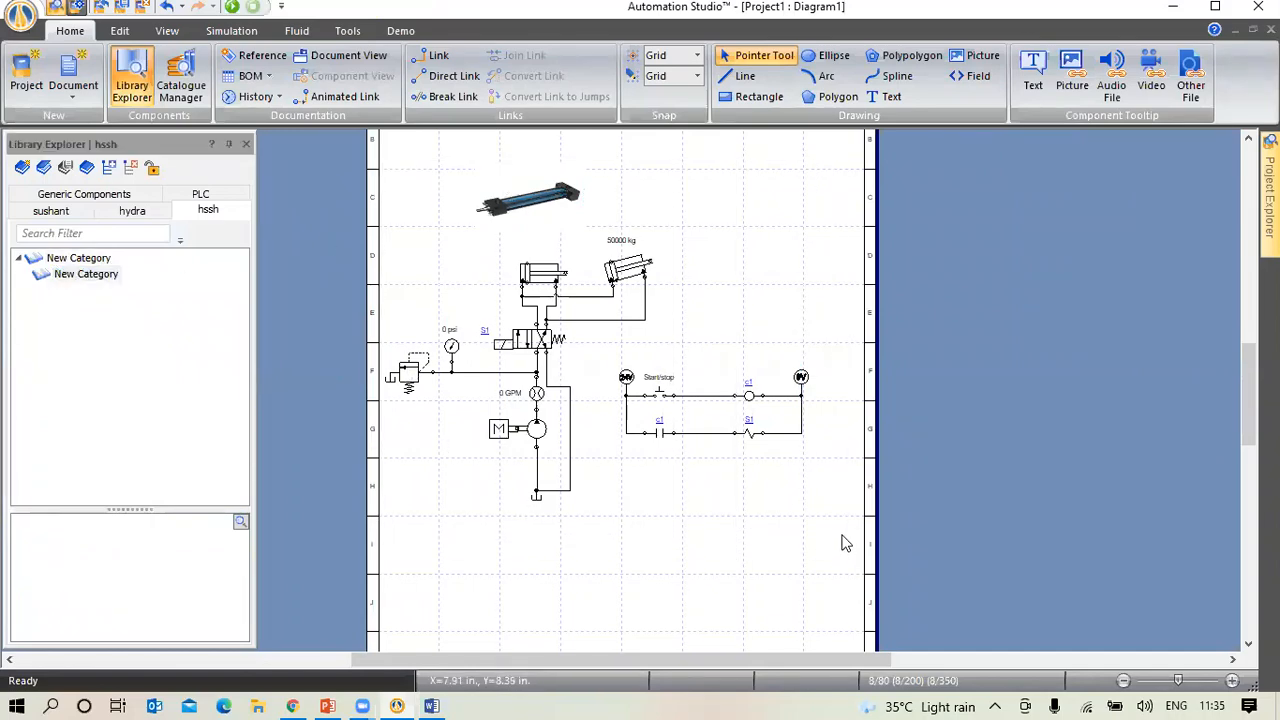
{"action": "right_click", "coordinate": [556, 308]}
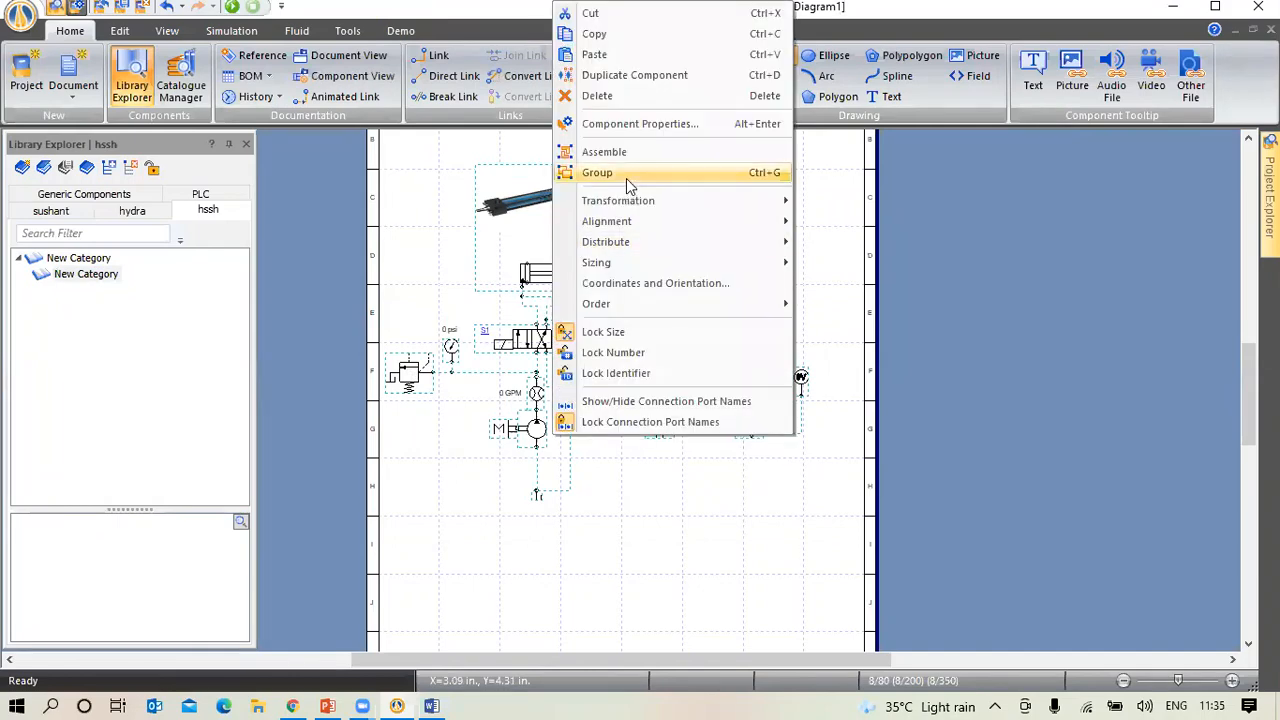
{"action": "left_click", "coordinate": [626, 178]}
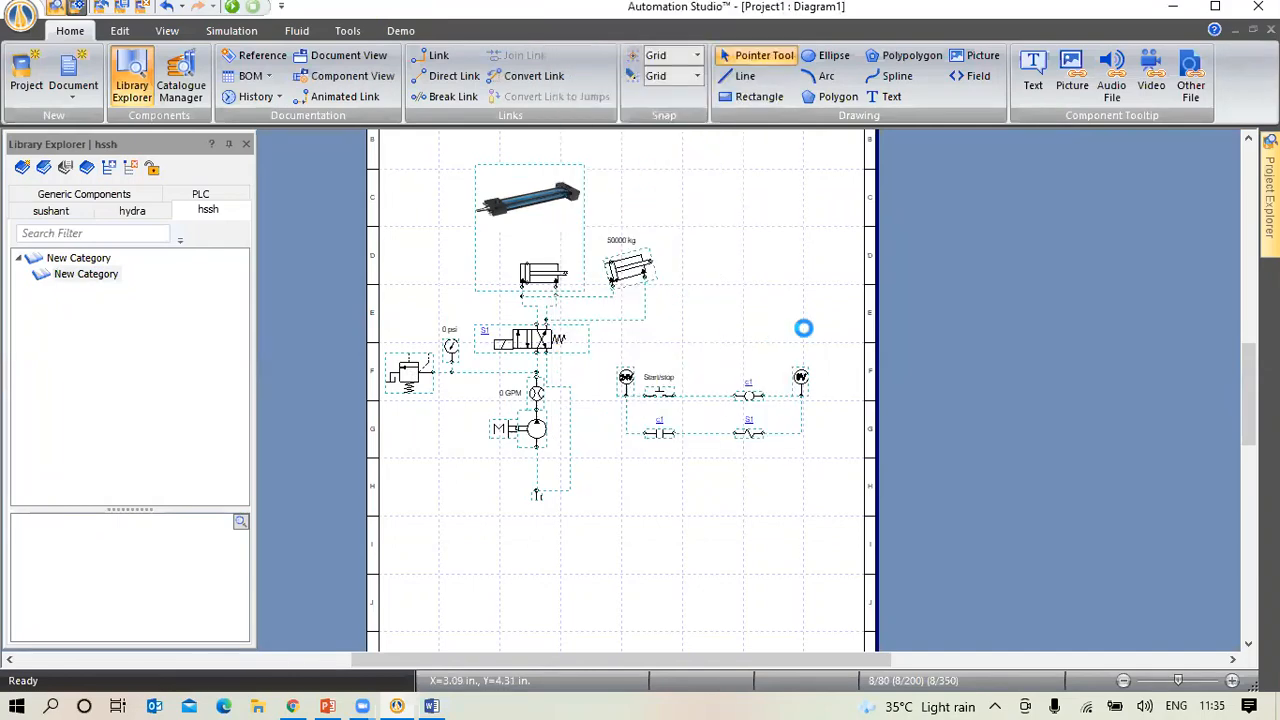
{"action": "left_click_drag", "start_coordinate": [538, 334], "coordinate": [85, 565]}
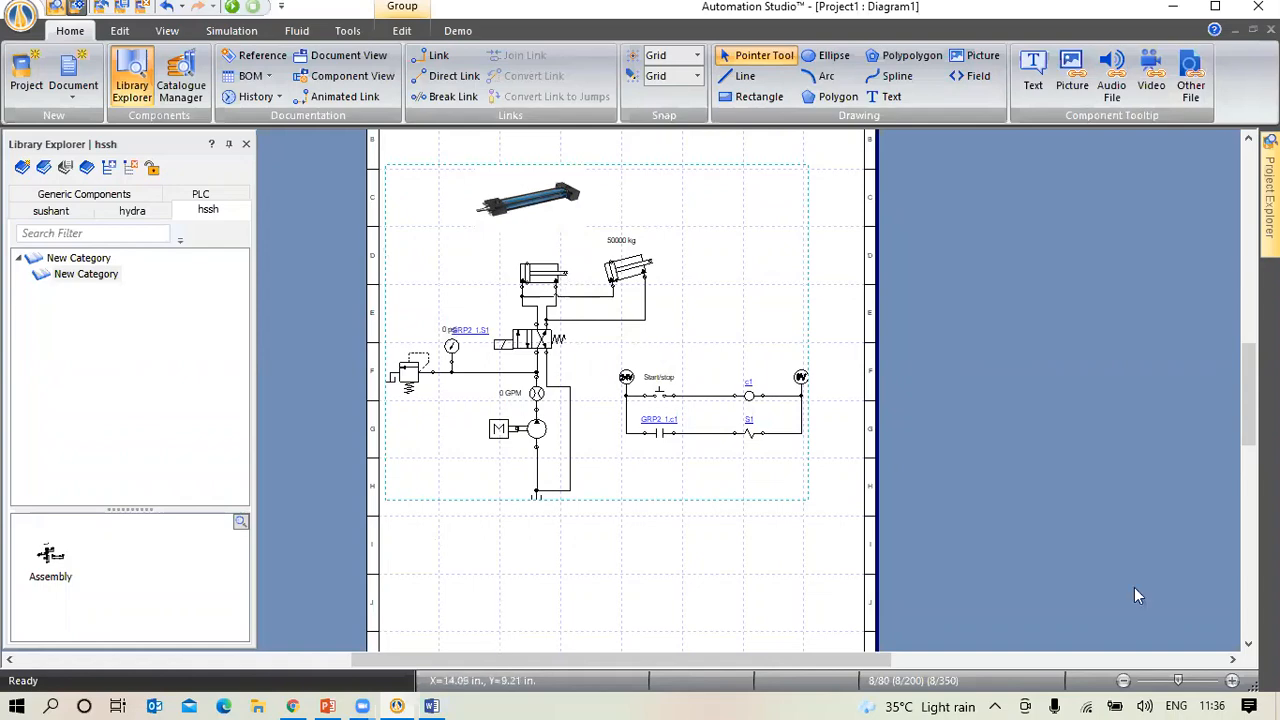
Switch to the Generic Components library and delete the grouped circuit from the diagram
{"action": "left_click", "coordinate": [54, 197]}
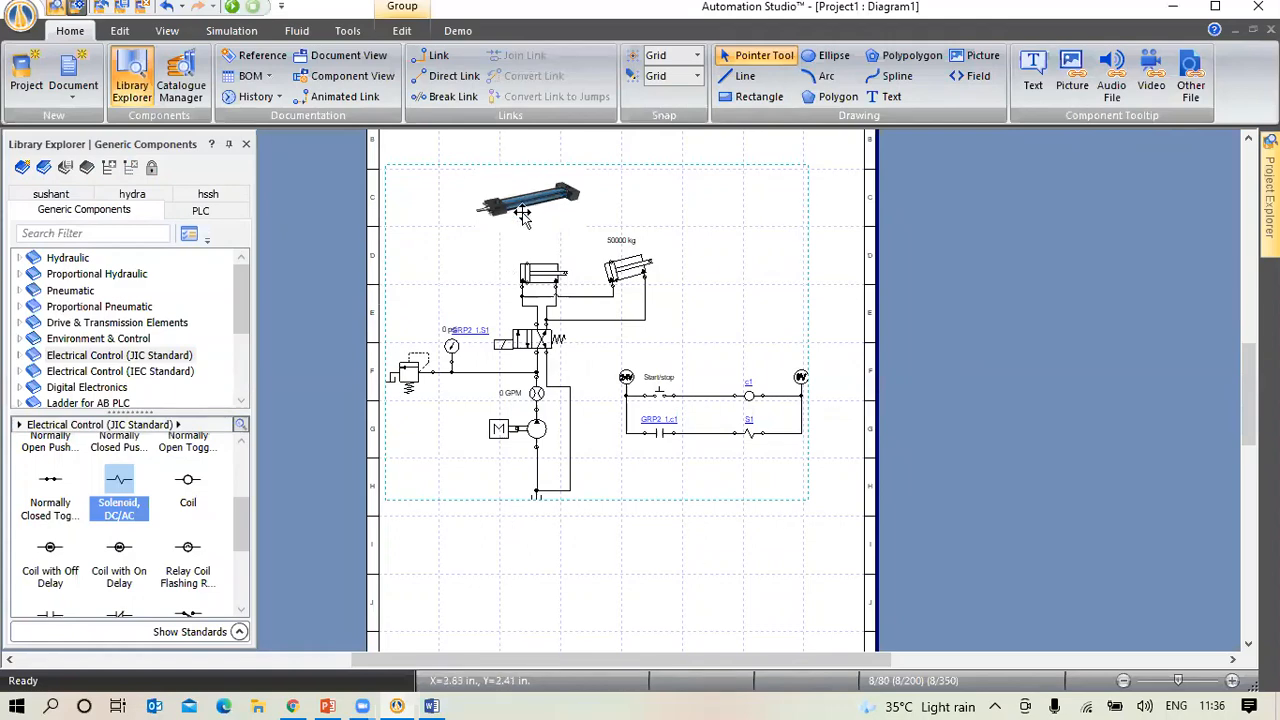
{"action": "right_click", "coordinate": [516, 170]}
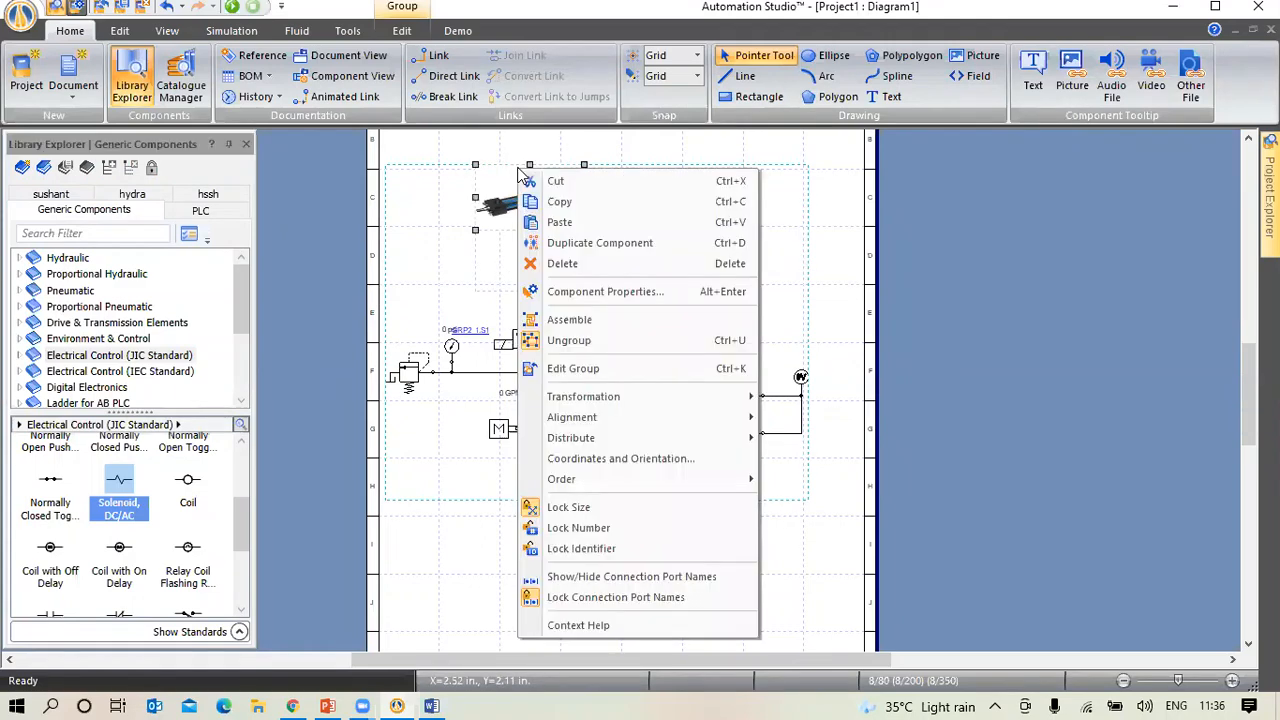
{"action": "left_click", "coordinate": [578, 263]}
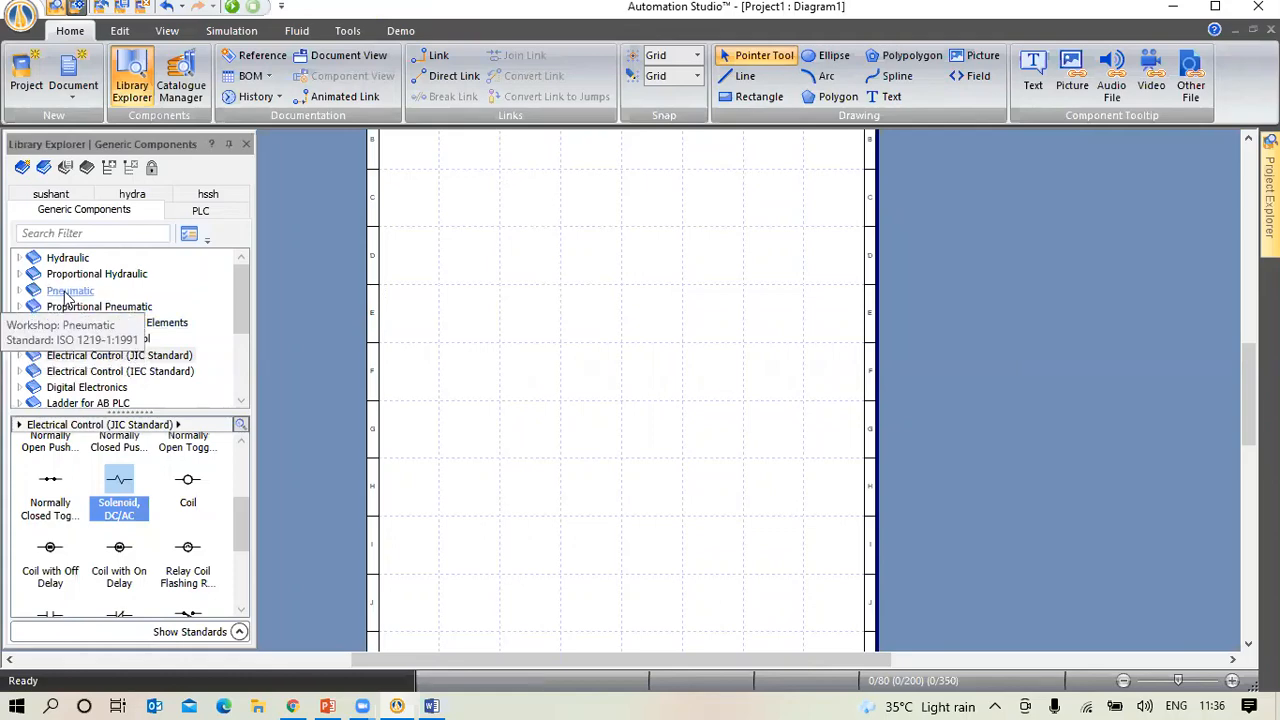
Place a pneumatic Double-Acting Cylinder in the upper part of the empty diagram
{"action": "left_click", "coordinate": [66, 296]}
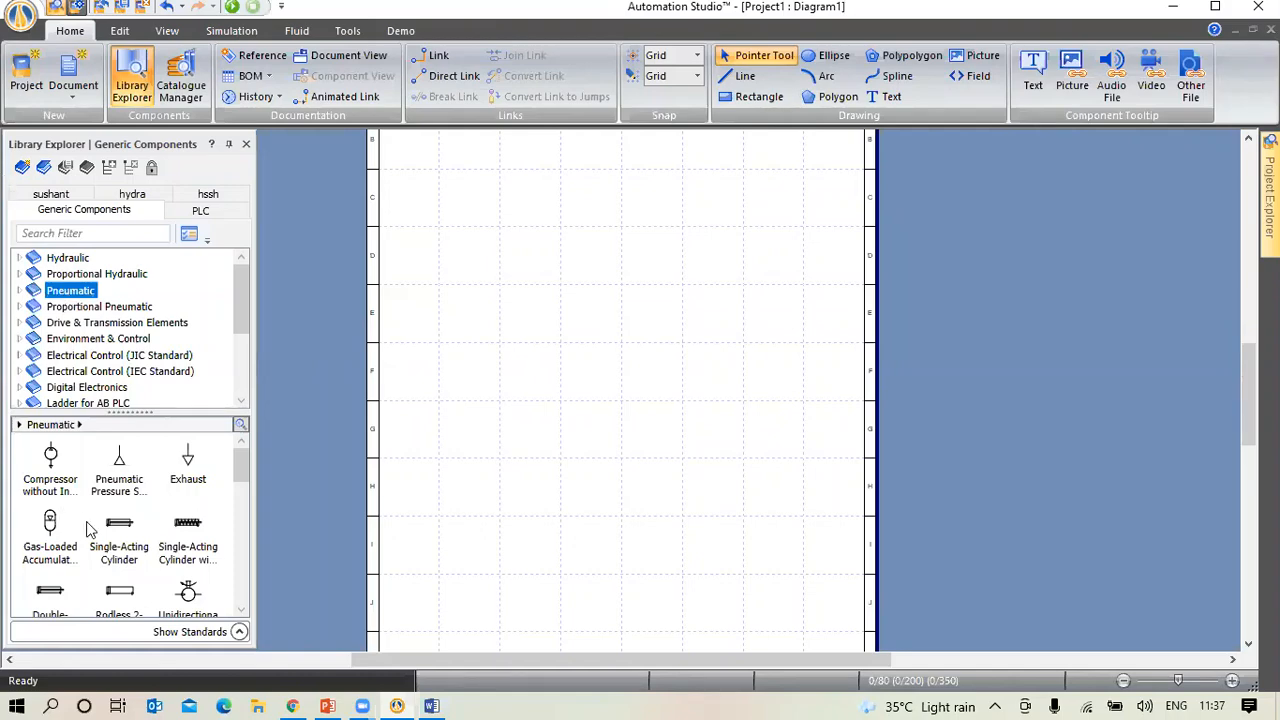
{"action": "scroll", "coordinate": [88, 530], "scroll_direction": "down", "scroll_amount": 1}
{"action": "left_click", "coordinate": [55, 565]}
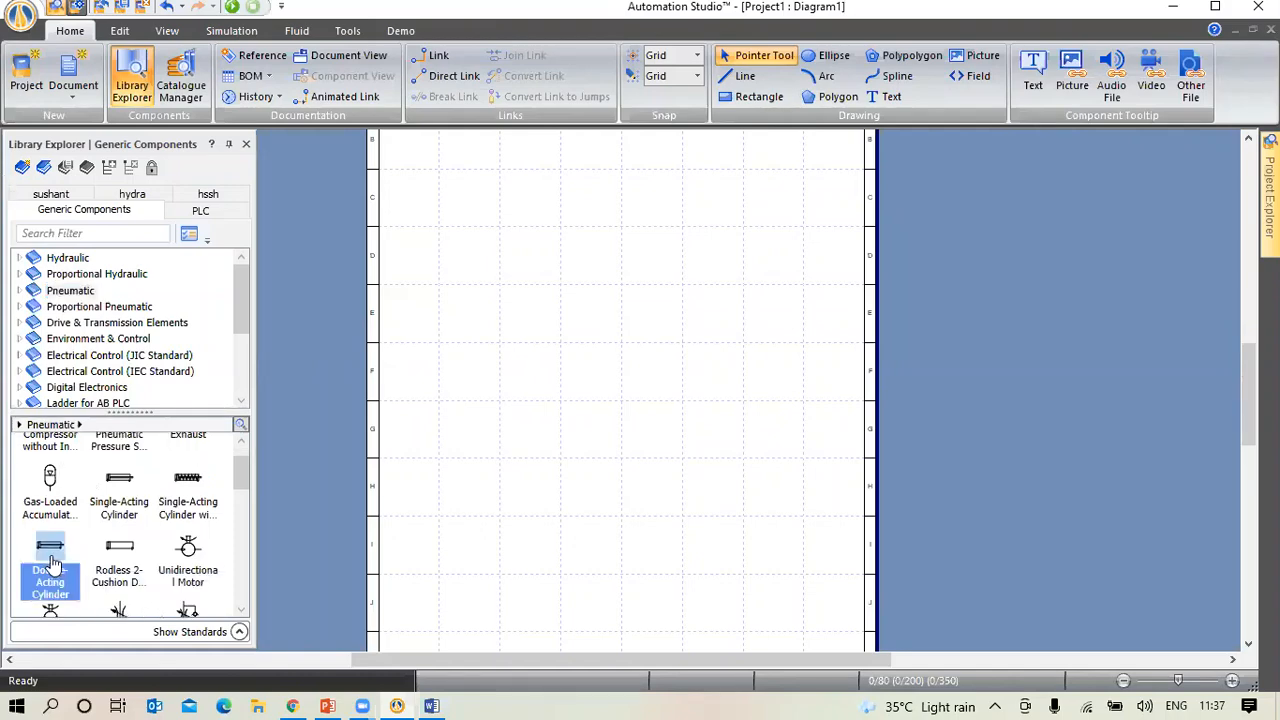
{"action": "left_click_drag", "start_coordinate": [55, 565], "coordinate": [551, 220]}
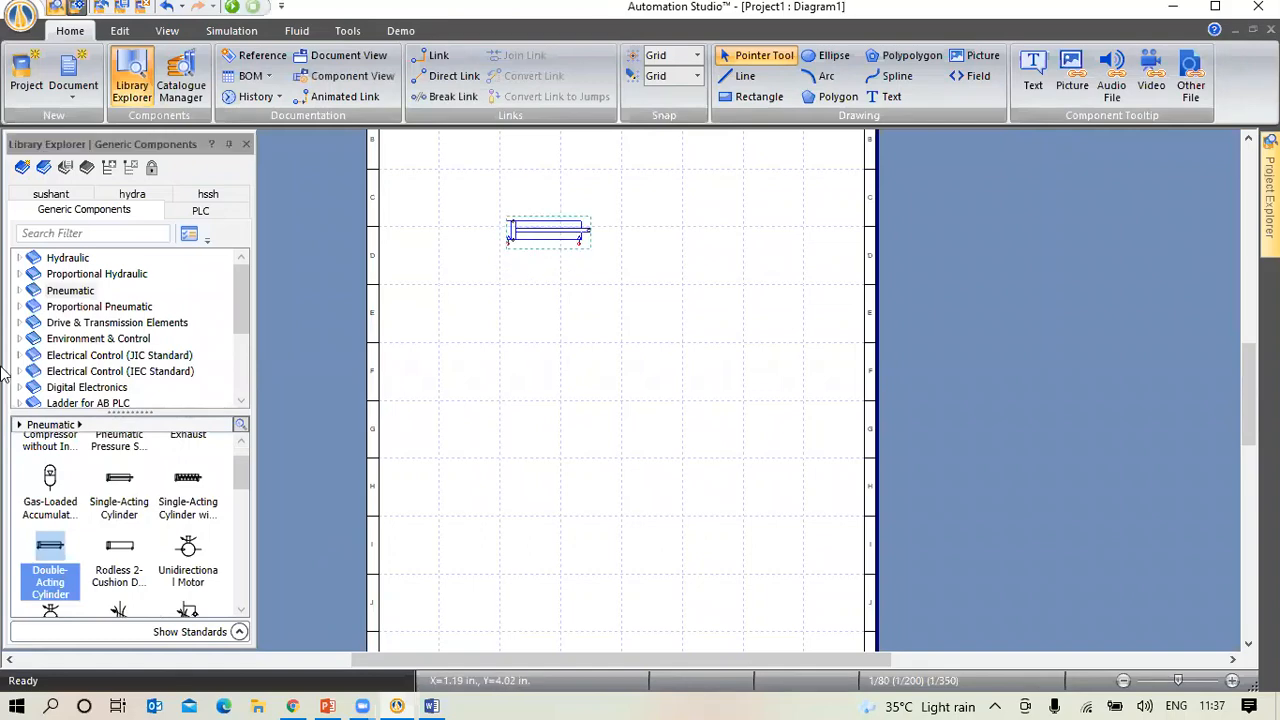
Place a solenoid-operated, spring-return pneumatic 5/2-Way Valve below the cylinder
{"action": "scroll", "coordinate": [125, 500], "scroll_direction": "down", "scroll_amount": 4}
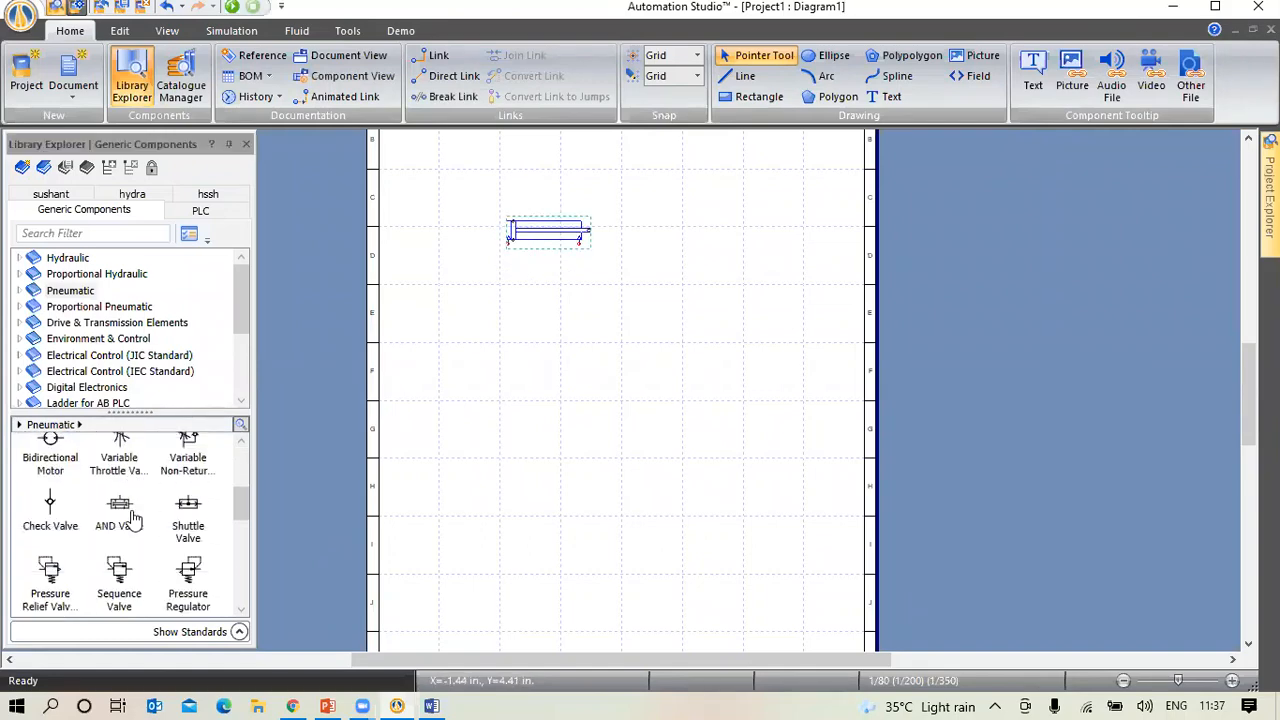
{"action": "scroll", "coordinate": [133, 517], "scroll_direction": "down", "scroll_amount": 2}
{"action": "scroll", "coordinate": [155, 545], "scroll_direction": "down", "scroll_amount": 1}
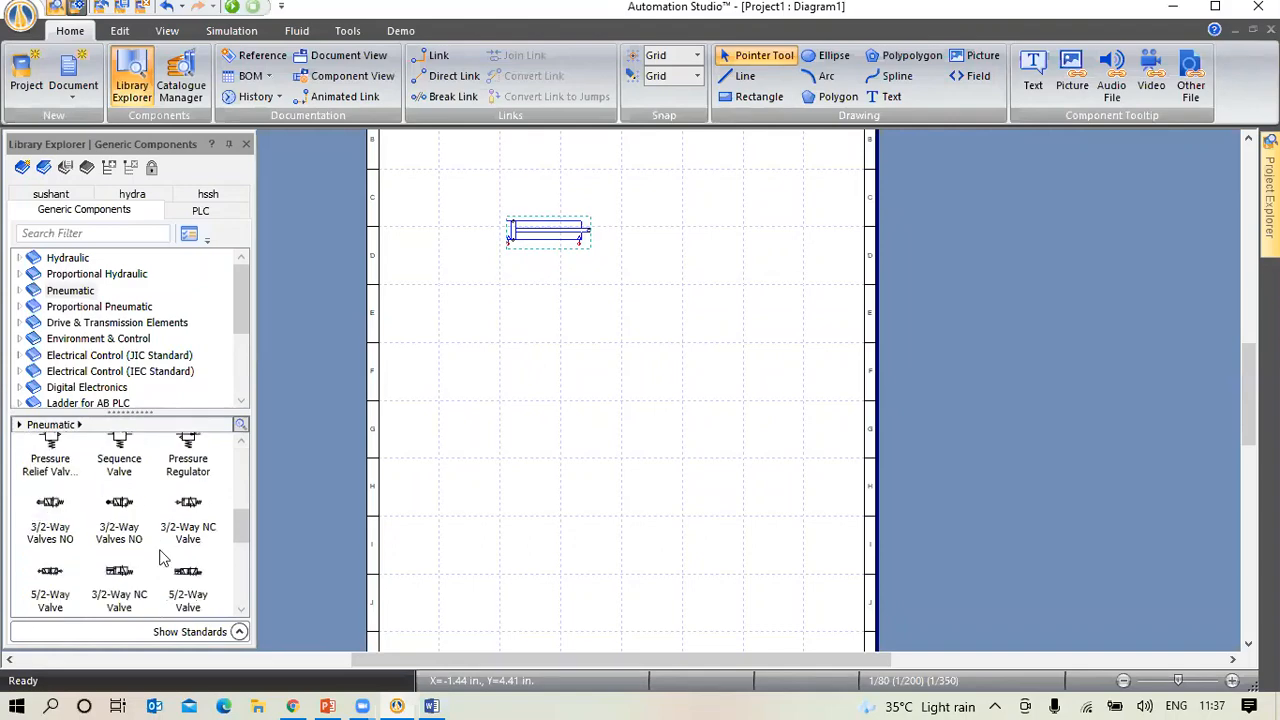
{"action": "left_click_drag", "start_coordinate": [177, 591], "coordinate": [531, 284]}
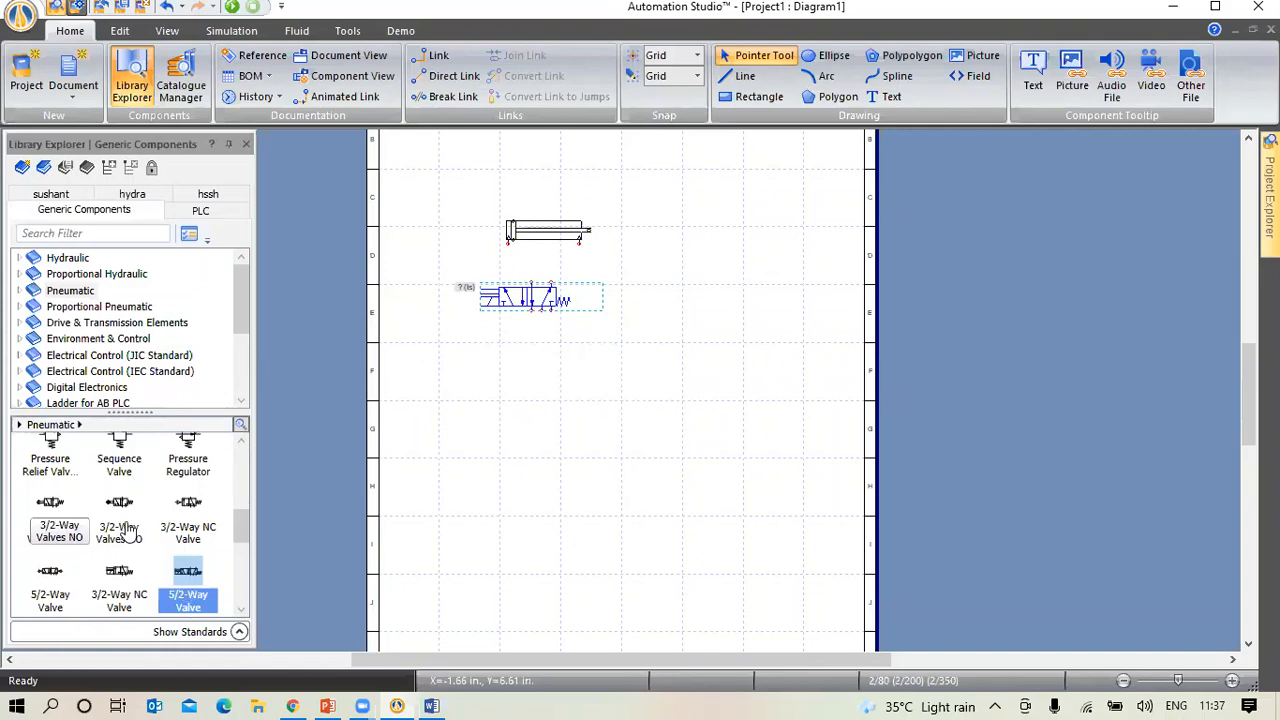
Place a push-button 3/2-Way Valves NO component below the 5/2-way valve
{"action": "scroll", "coordinate": [128, 535], "scroll_direction": "down", "scroll_amount": 1}
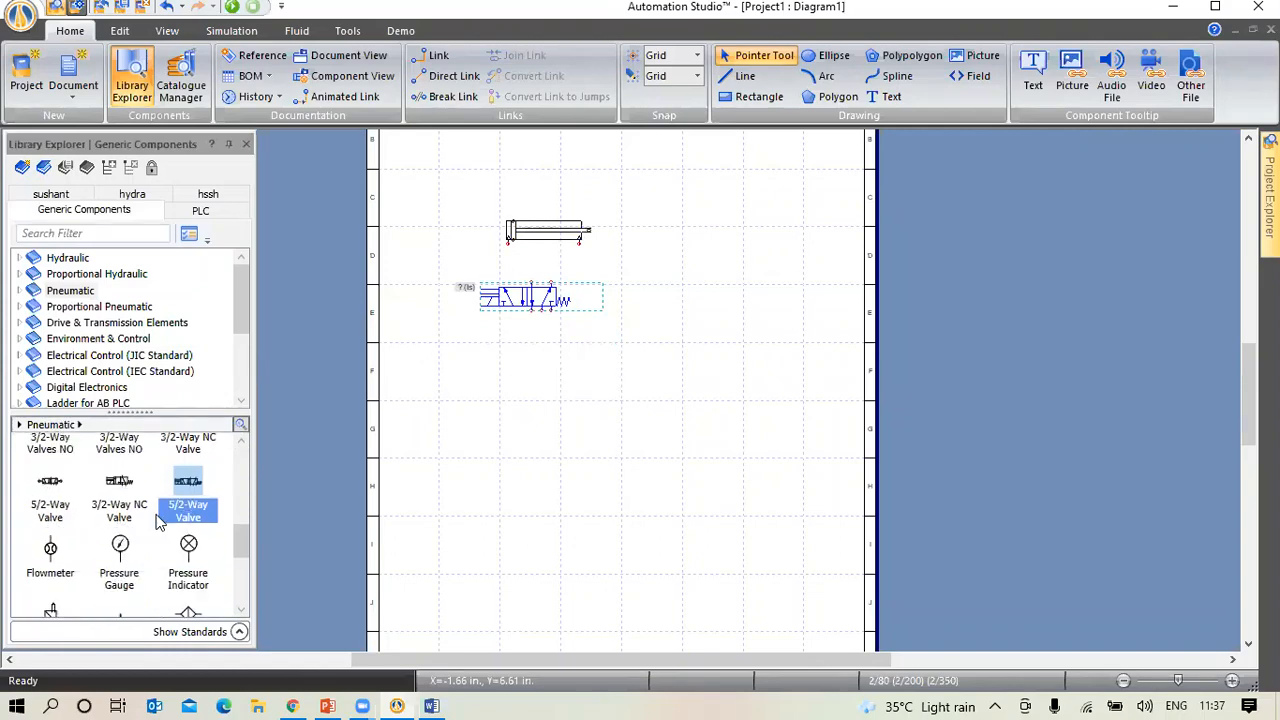
{"action": "scroll", "coordinate": [160, 523], "scroll_direction": "up", "scroll_amount": 1}
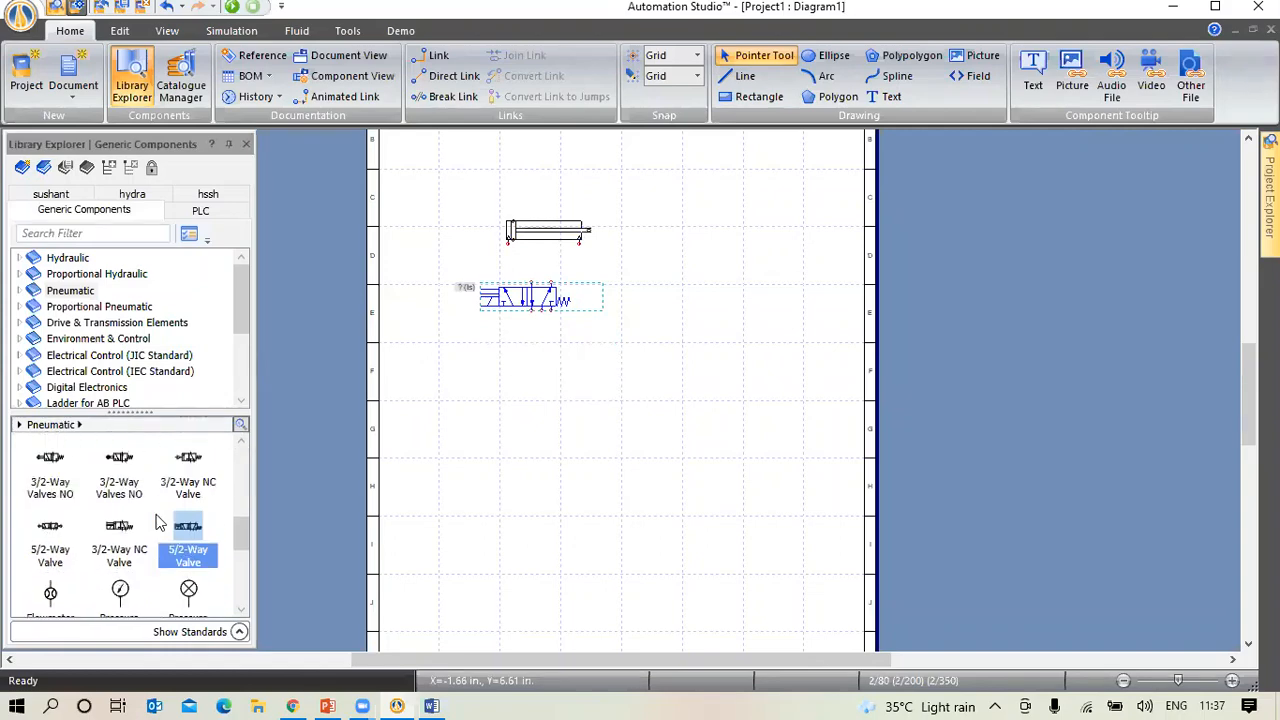
{"action": "left_click", "coordinate": [49, 476]}
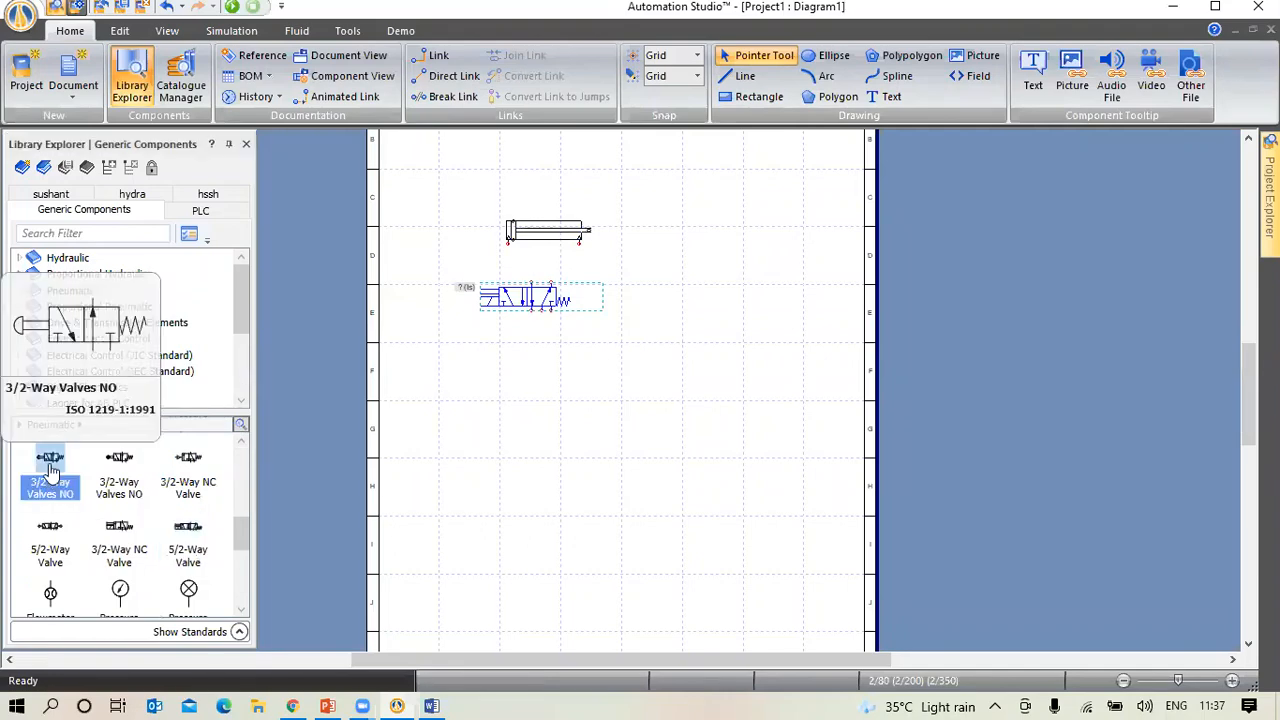
{"action": "left_click_drag", "start_coordinate": [50, 470], "coordinate": [535, 358]}
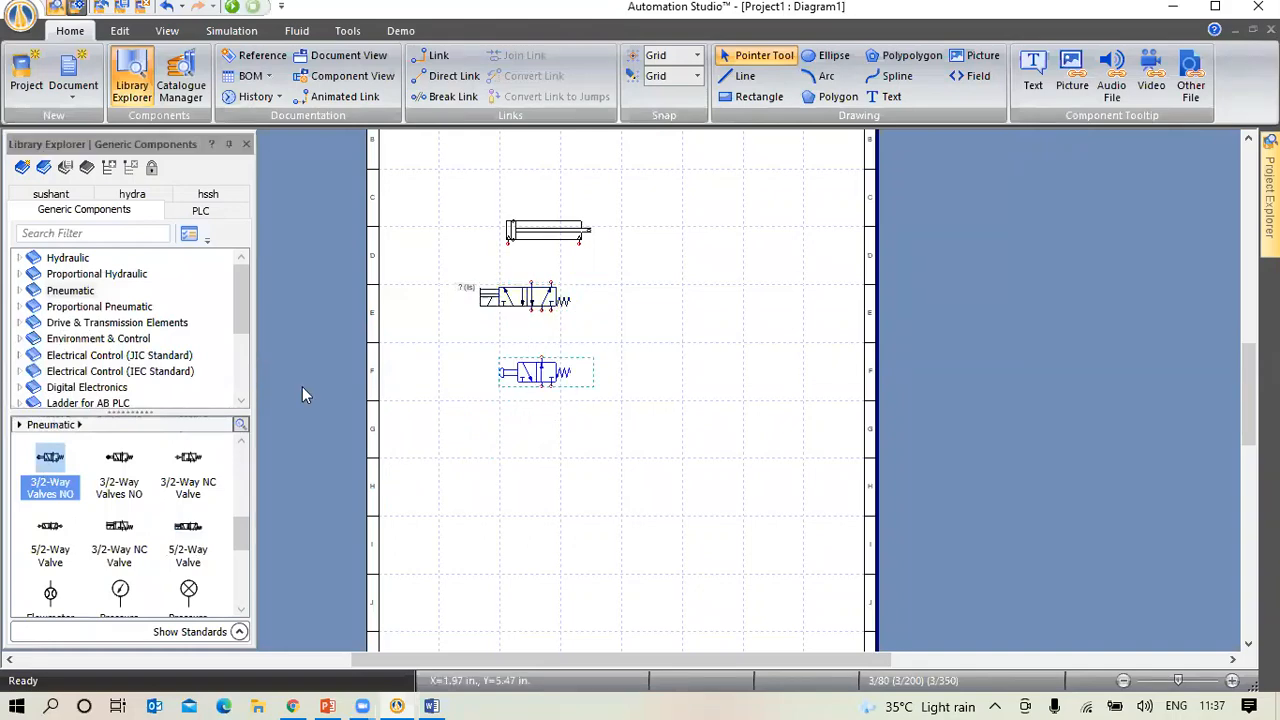
Attach exhausts to both exhaust ports of the 5/2-way valve, and an exhaust and a Pneumatic Pressure Source to the 3/2-way valve
{"action": "scroll", "coordinate": [120, 590], "scroll_direction": "up", "scroll_amount": 6}
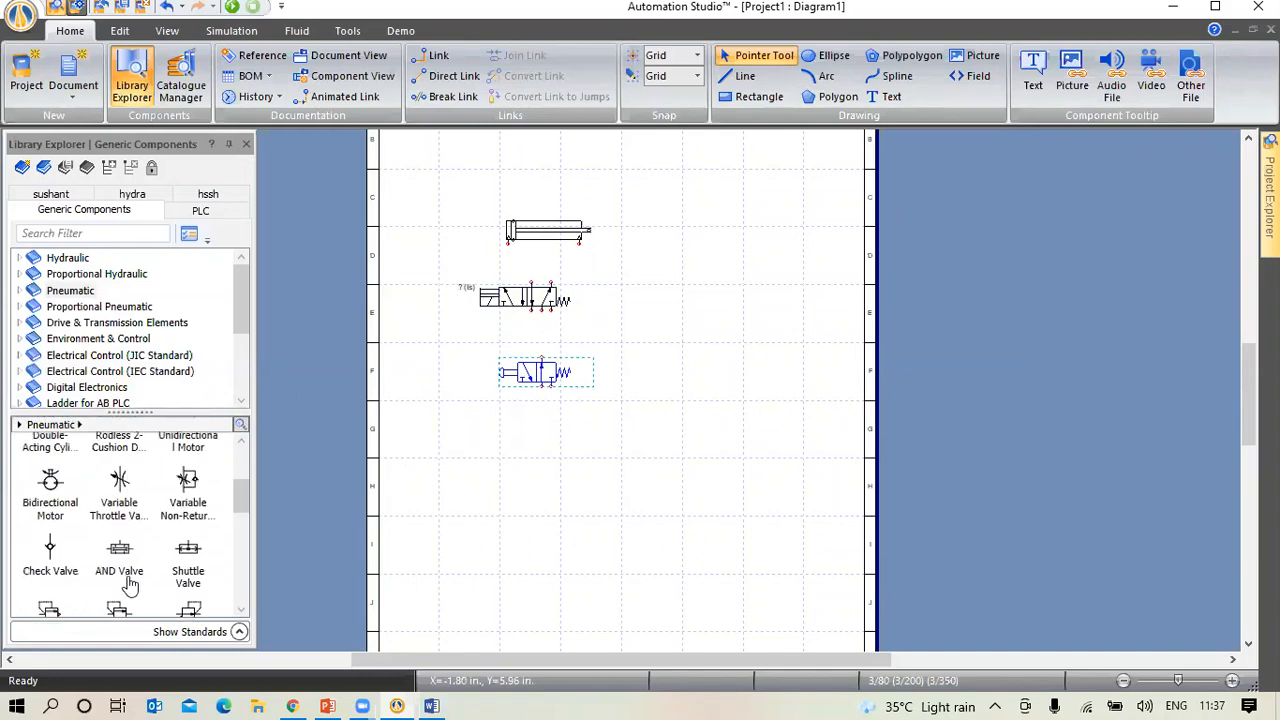
{"action": "scroll", "coordinate": [82, 502], "scroll_direction": "up", "scroll_amount": 3}
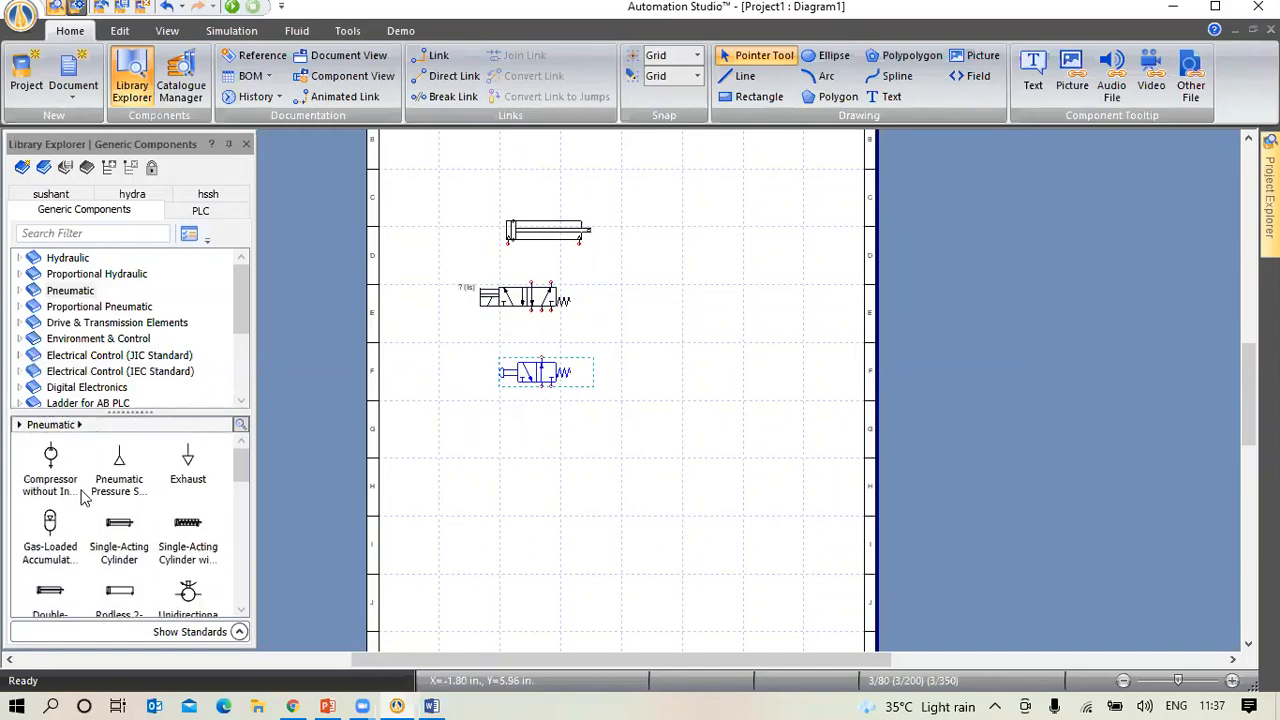
{"action": "left_click_drag", "start_coordinate": [195, 482], "coordinate": [531, 312]}
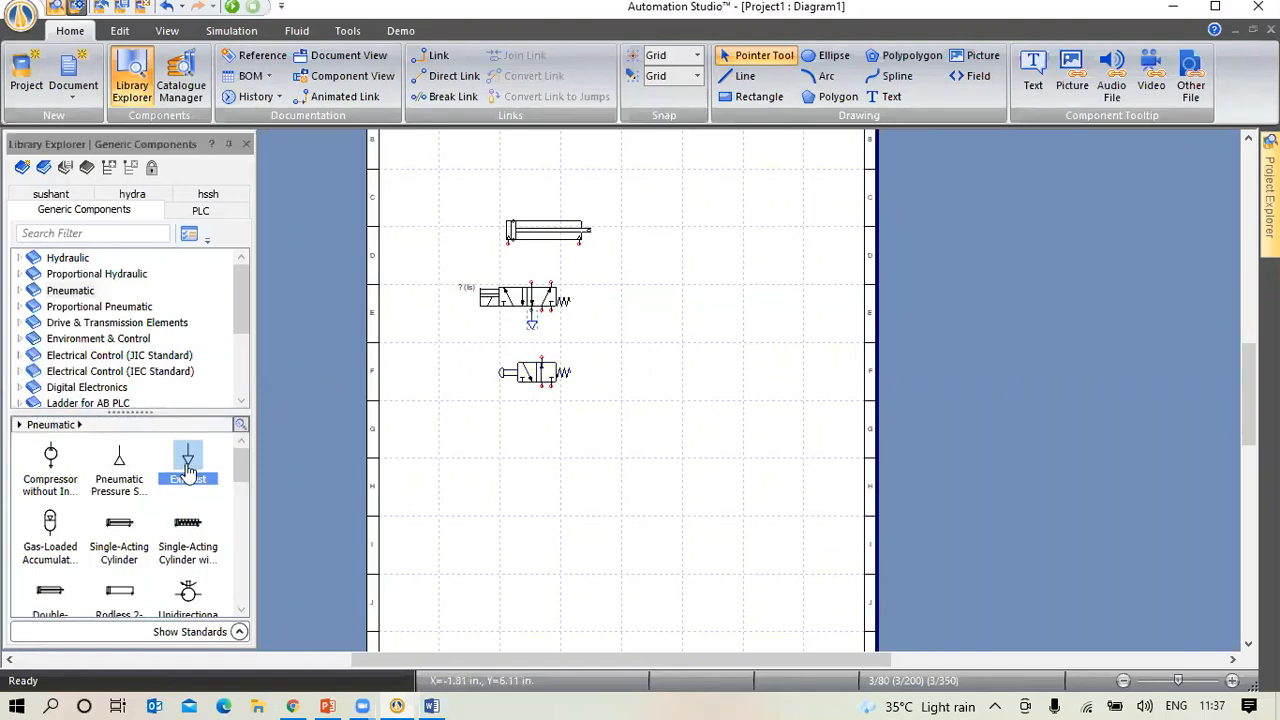
{"action": "left_click_drag", "start_coordinate": [188, 468], "coordinate": [553, 323]}
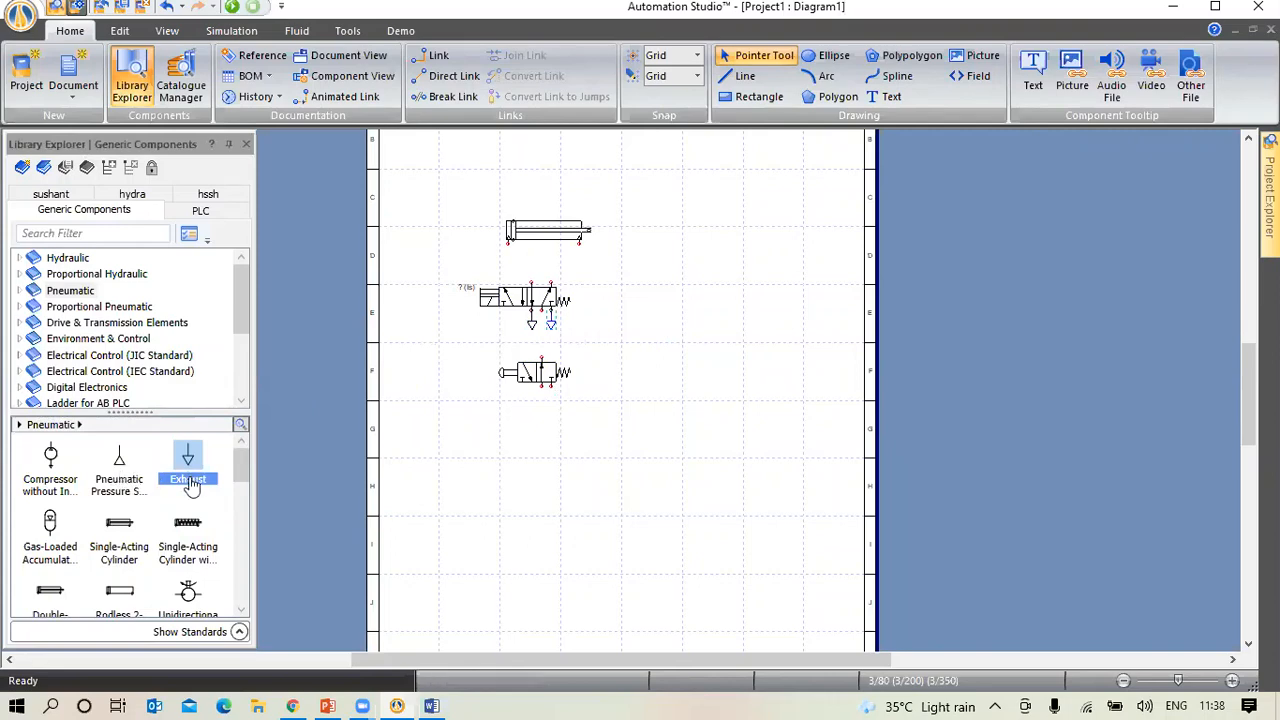
{"action": "left_click_drag", "start_coordinate": [189, 470], "coordinate": [550, 392]}
{"action": "left_click_drag", "start_coordinate": [128, 484], "coordinate": [546, 400]}
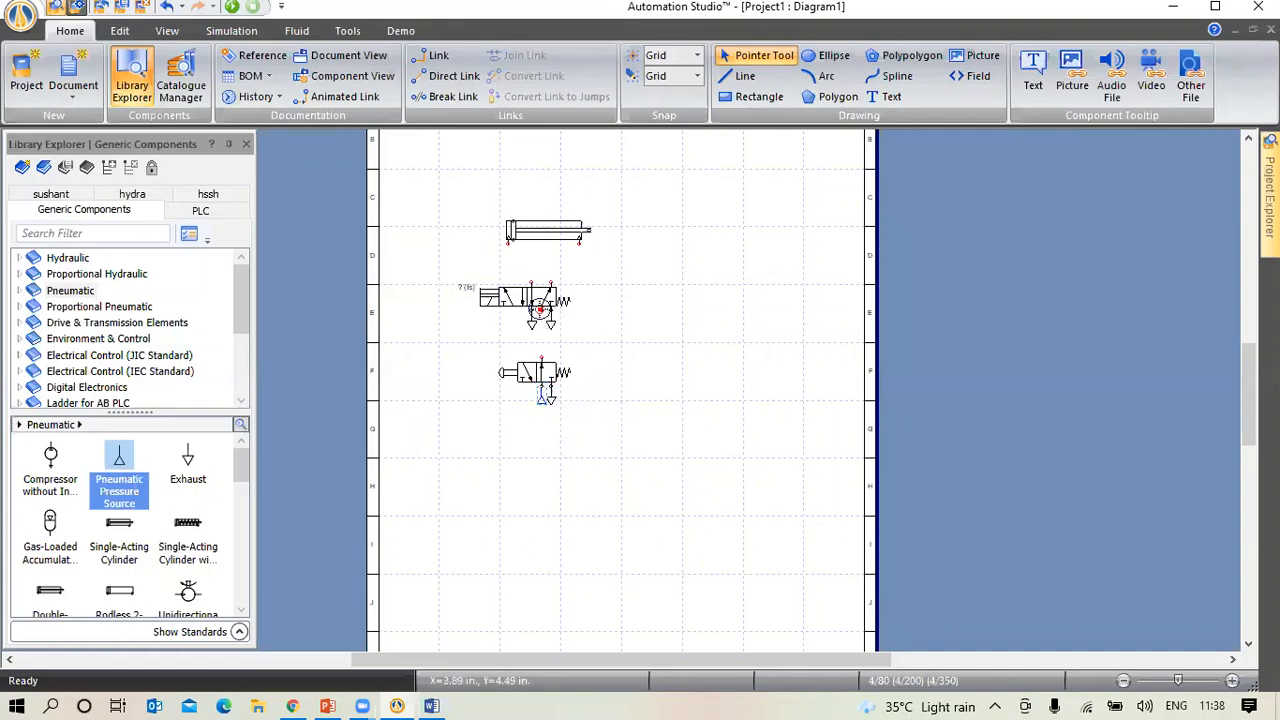
Connect the 3/2-way valve's outlet to the 5/2-way valve's supply port, and both cylinder ports to the 5/2-way valve's outlets
{"action": "left_click", "coordinate": [541, 310]}
{"action": "left_click", "coordinate": [542, 355]}
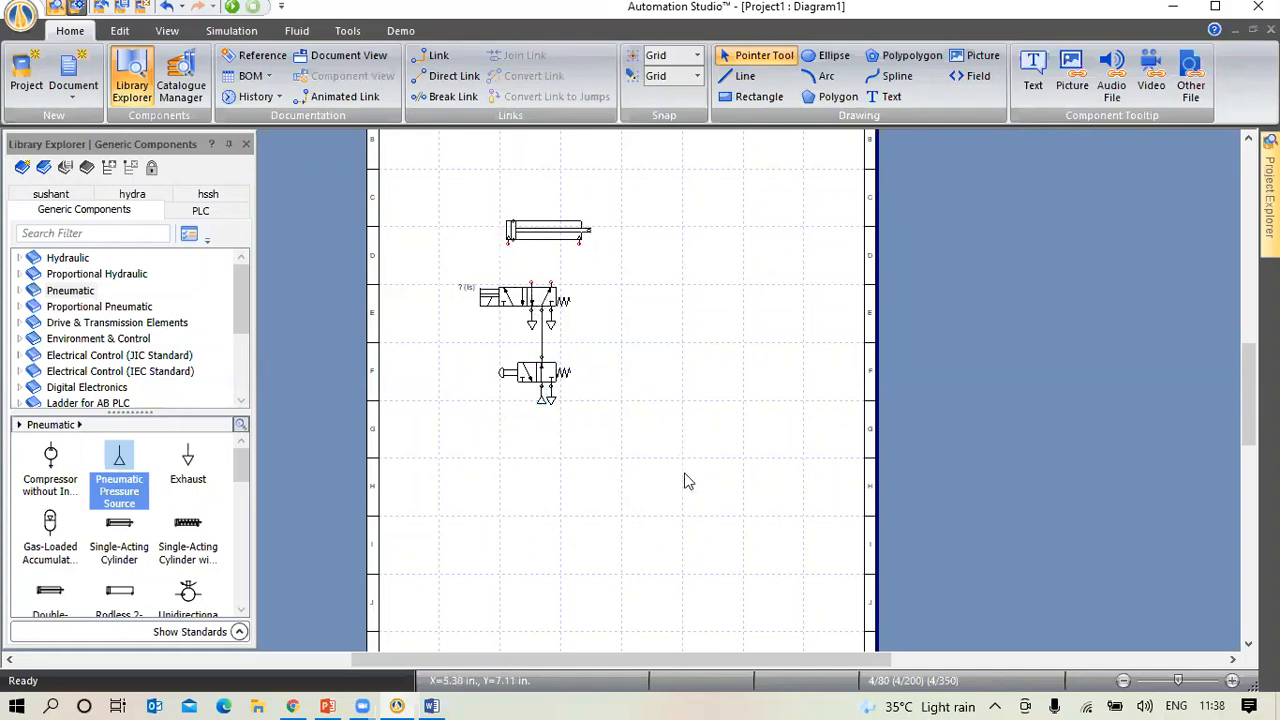
{"action": "right_click", "coordinate": [647, 294]}
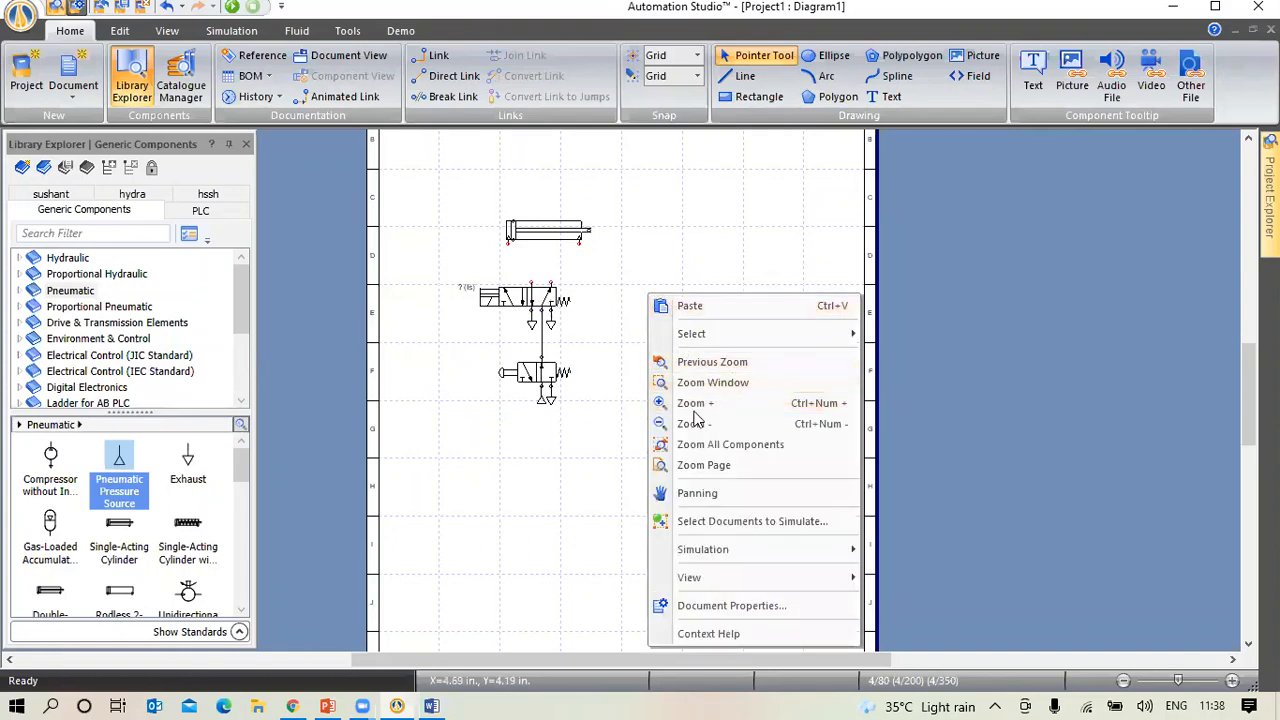
{"action": "left_click", "coordinate": [726, 450]}
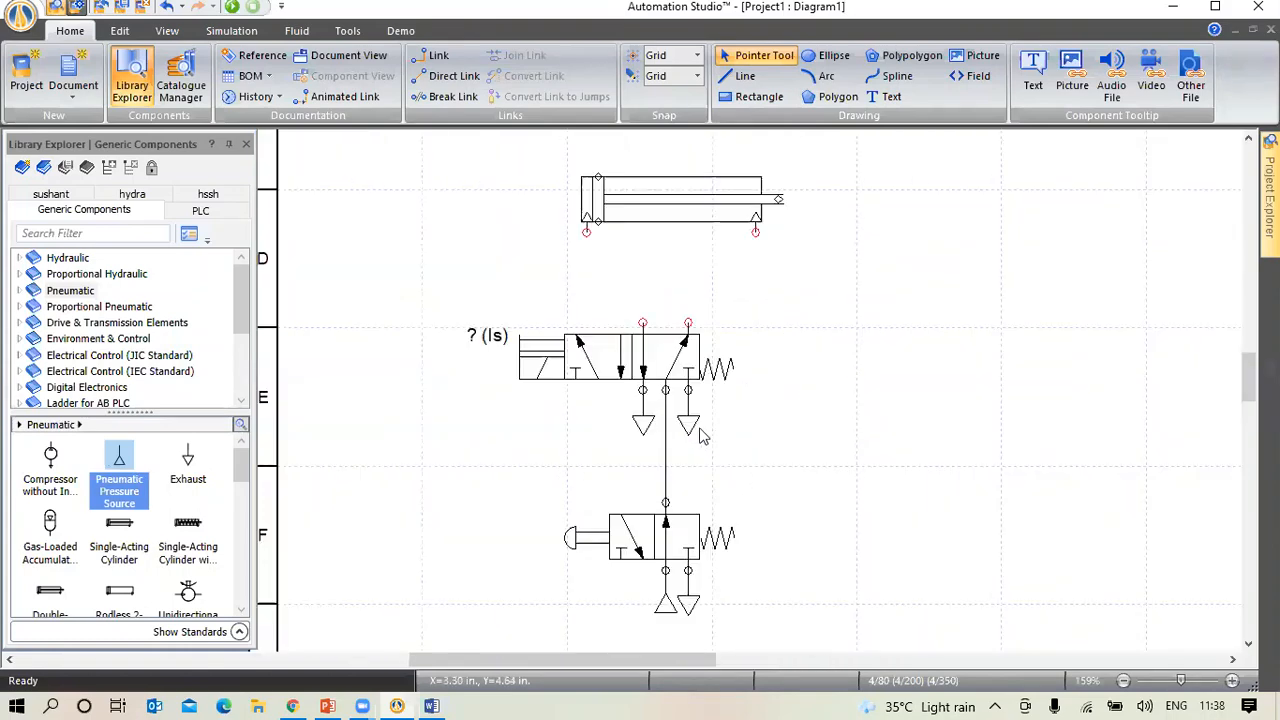
{"action": "mouse_move", "coordinate": [587, 236]}
{"action": "left_mouse_down"}
{"action": "mouse_move", "coordinate": [645, 280]}
{"action": "mouse_move", "coordinate": [644, 322]}
{"action": "left_mouse_up"}
{"action": "mouse_move", "coordinate": [754, 233]}
{"action": "left_mouse_down"}
{"action": "mouse_move", "coordinate": [749, 271]}
{"action": "mouse_move", "coordinate": [678, 272]}
{"action": "mouse_move", "coordinate": [688, 322]}
{"action": "left_mouse_up"}
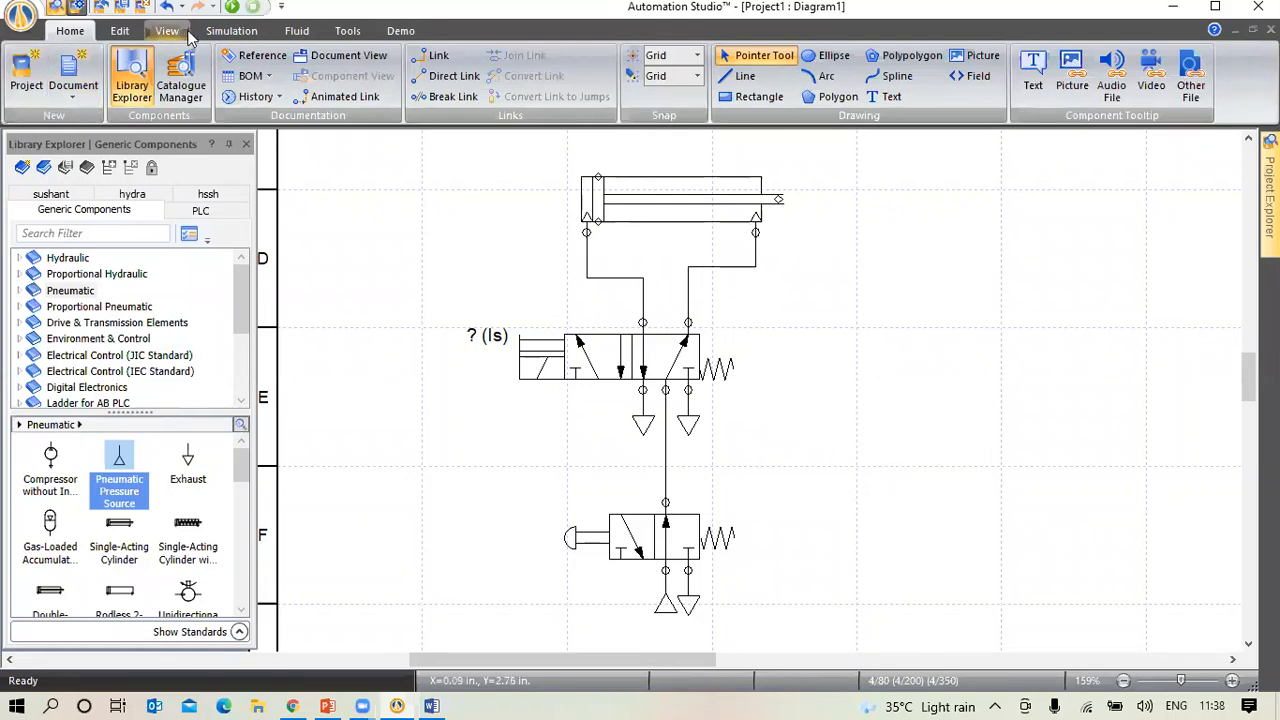
Start a normal simulation of the pneumatic circuit and try to actuate the 5/2-way valve's solenoid
{"action": "left_click", "coordinate": [220, 35]}
{"action": "left_click", "coordinate": [35, 75]}
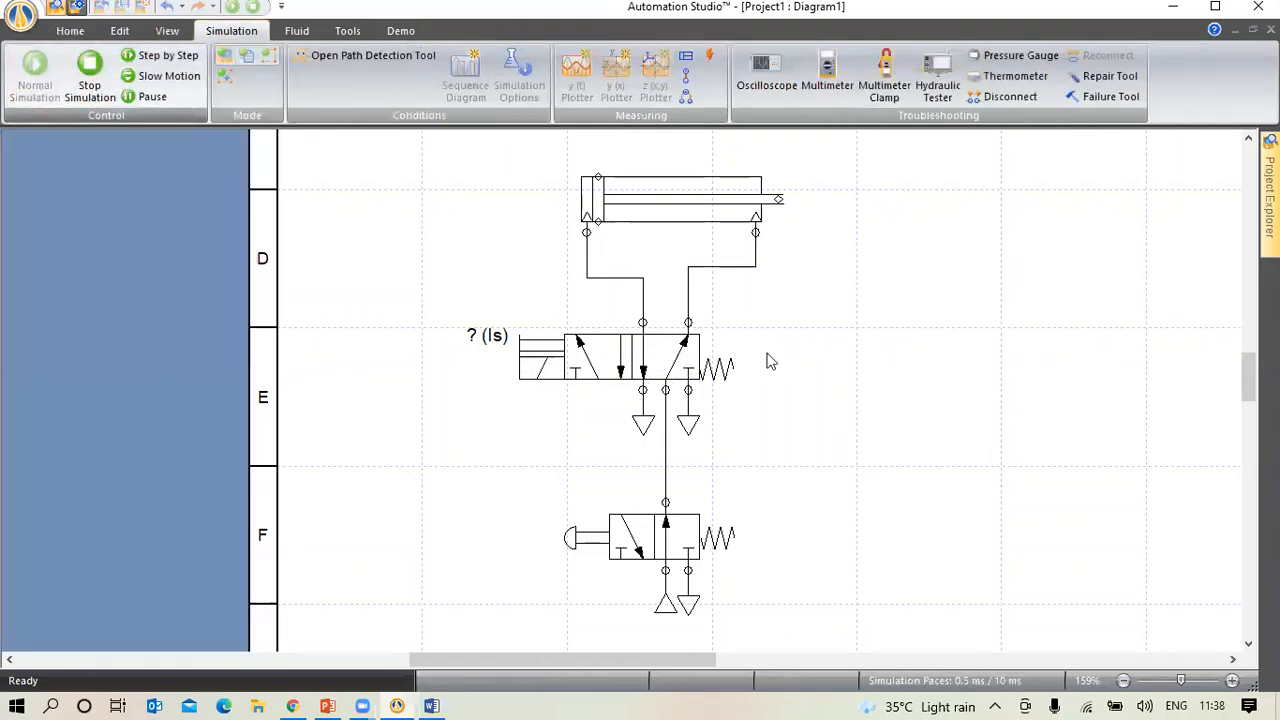
{"action": "left_click", "coordinate": [530, 358]}
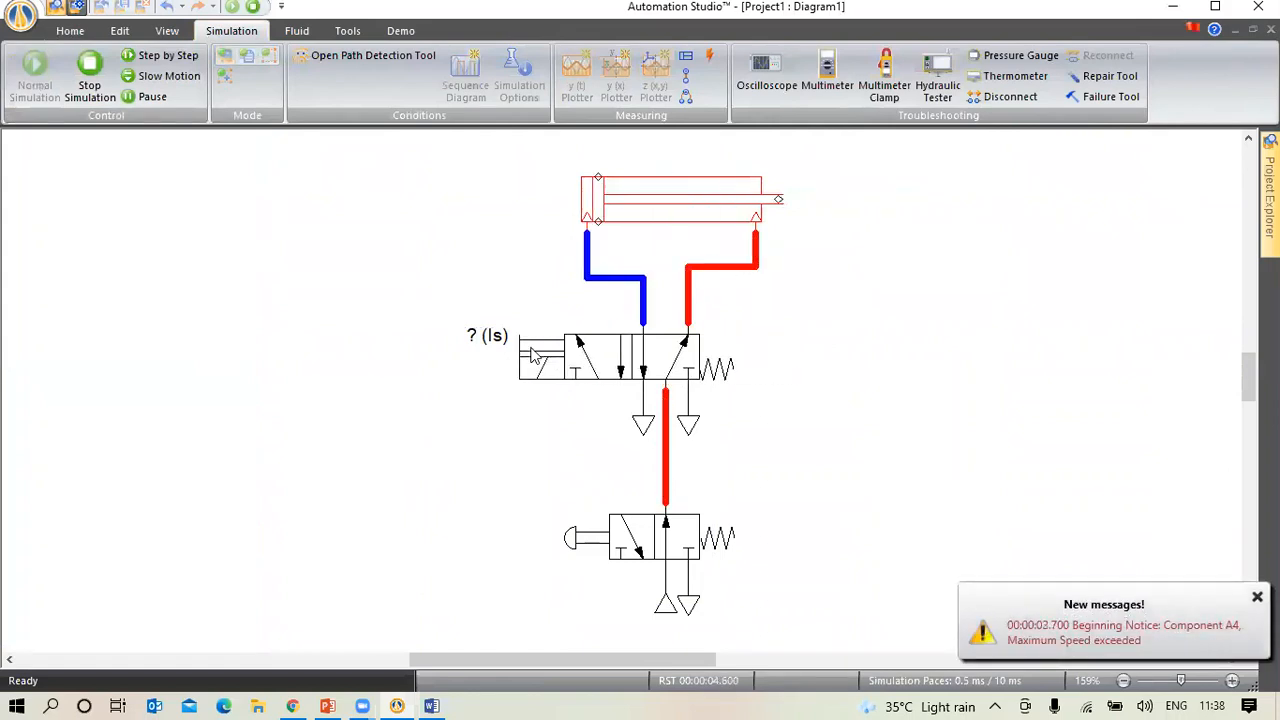
Actuate the 5/2-way valve's solenoid, review the logged simulation messages, and stop the simulation
{"action": "left_click", "coordinate": [535, 353]}
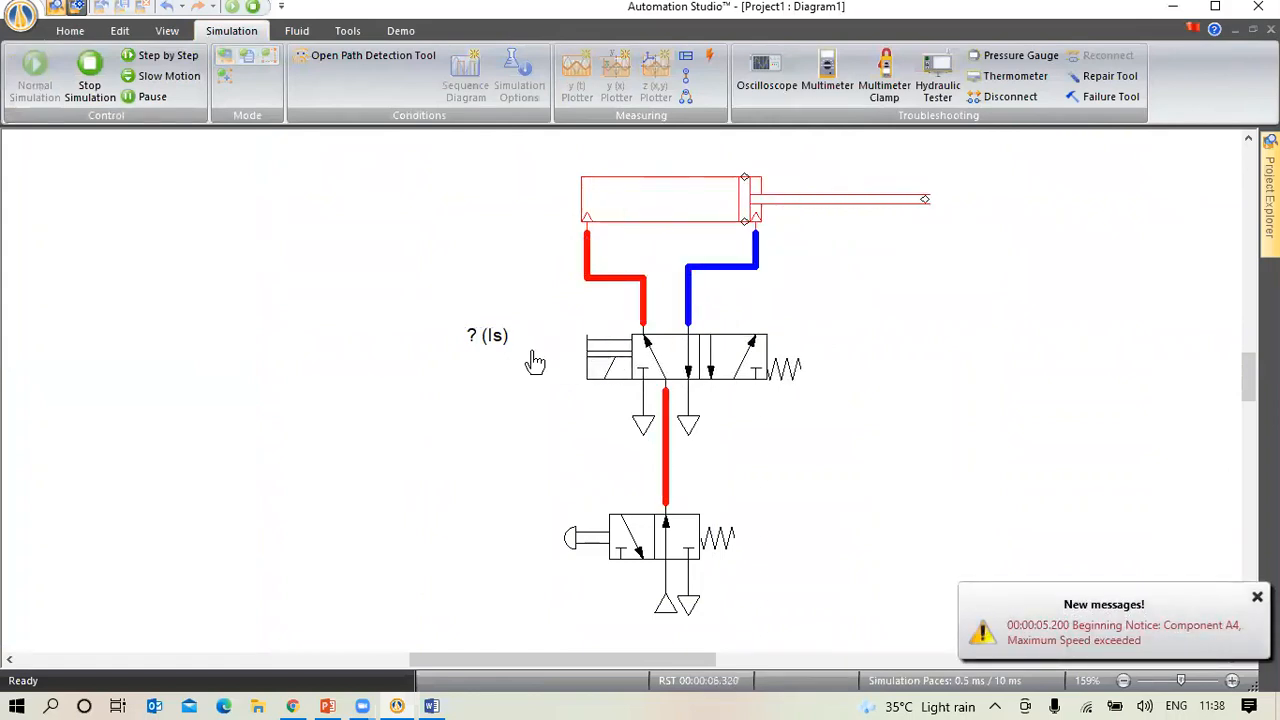
{"action": "left_click", "coordinate": [550, 358]}
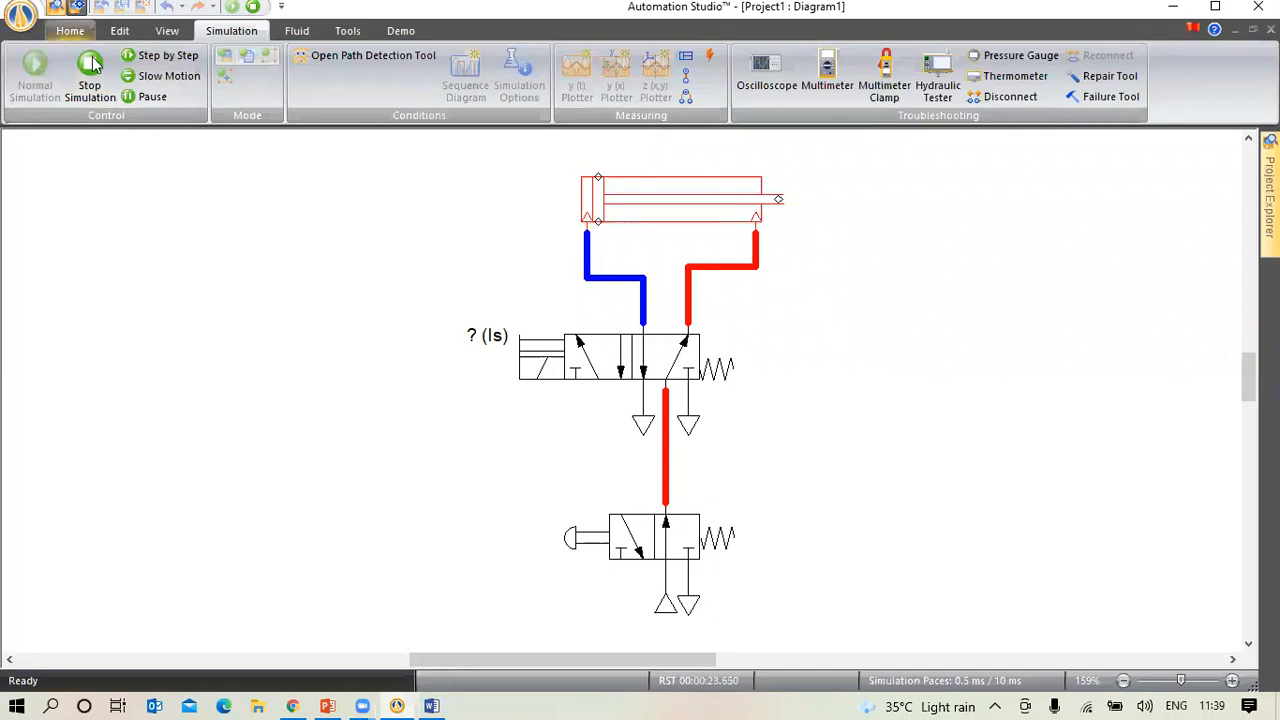
{"action": "left_click", "coordinate": [1193, 28]}
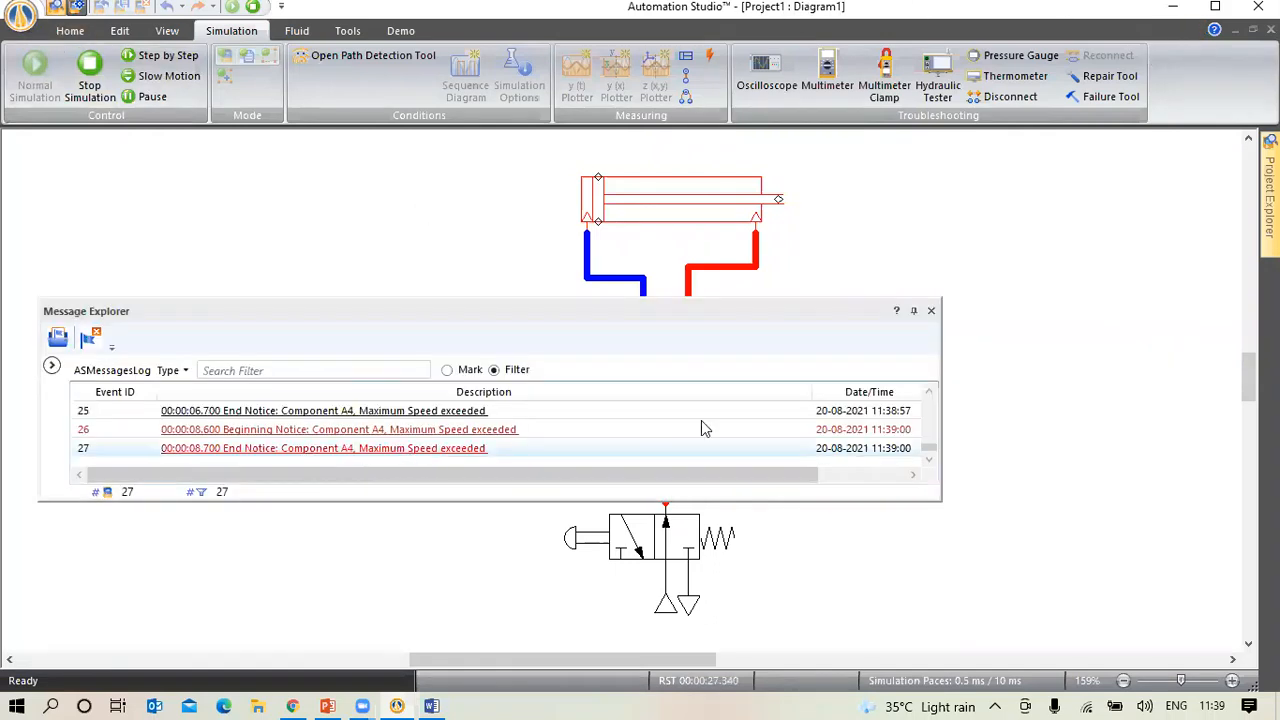
{"action": "left_click", "coordinate": [931, 312]}
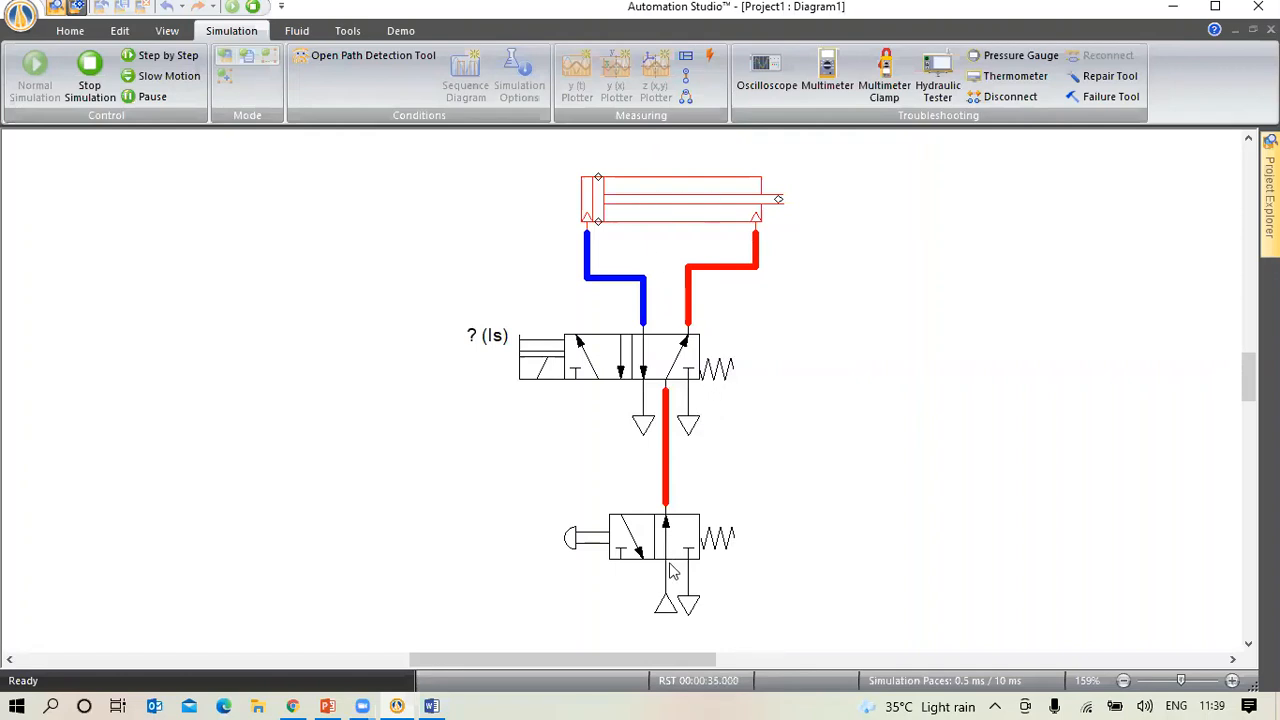
{"action": "left_click", "coordinate": [89, 75]}
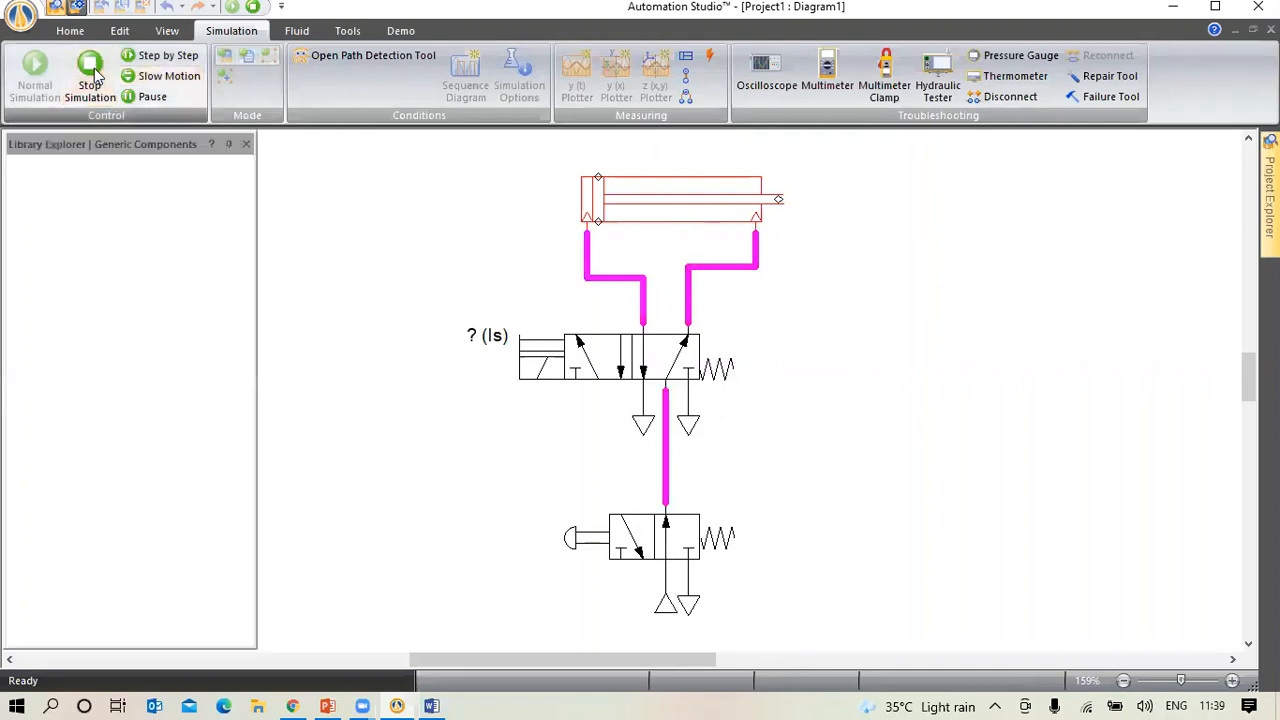
Set the Pneumatic Pressure Source's orifice diameter to 0.1362 in
{"action": "double_click", "coordinate": [666, 606]}
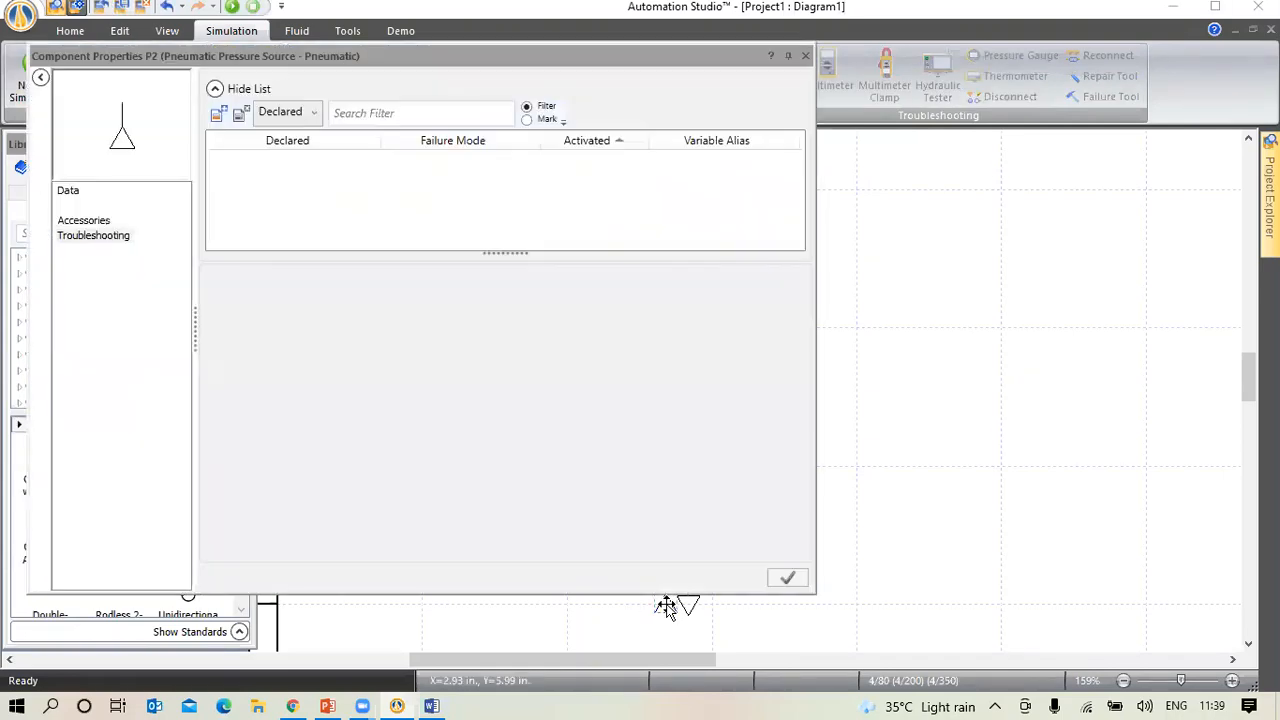
{"action": "left_click", "coordinate": [66, 198]}
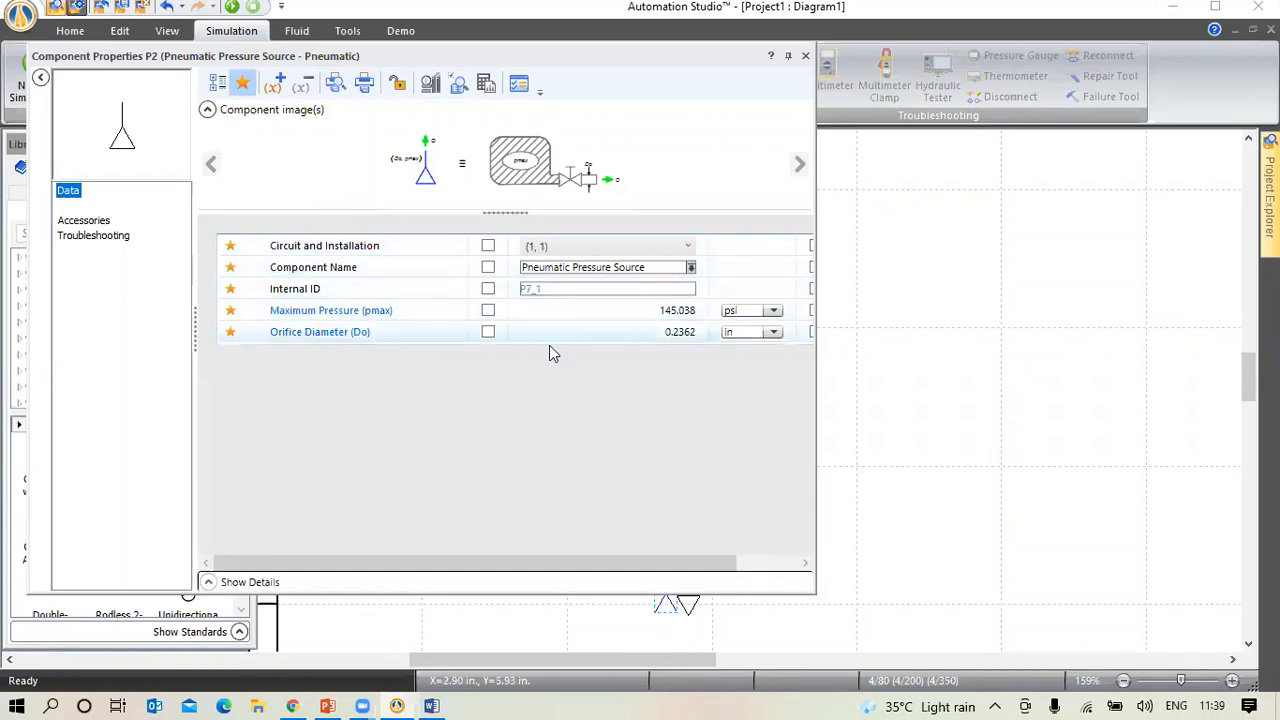
{"action": "left_click", "coordinate": [690, 336]}
{"action": "left_click", "coordinate": [679, 335]}
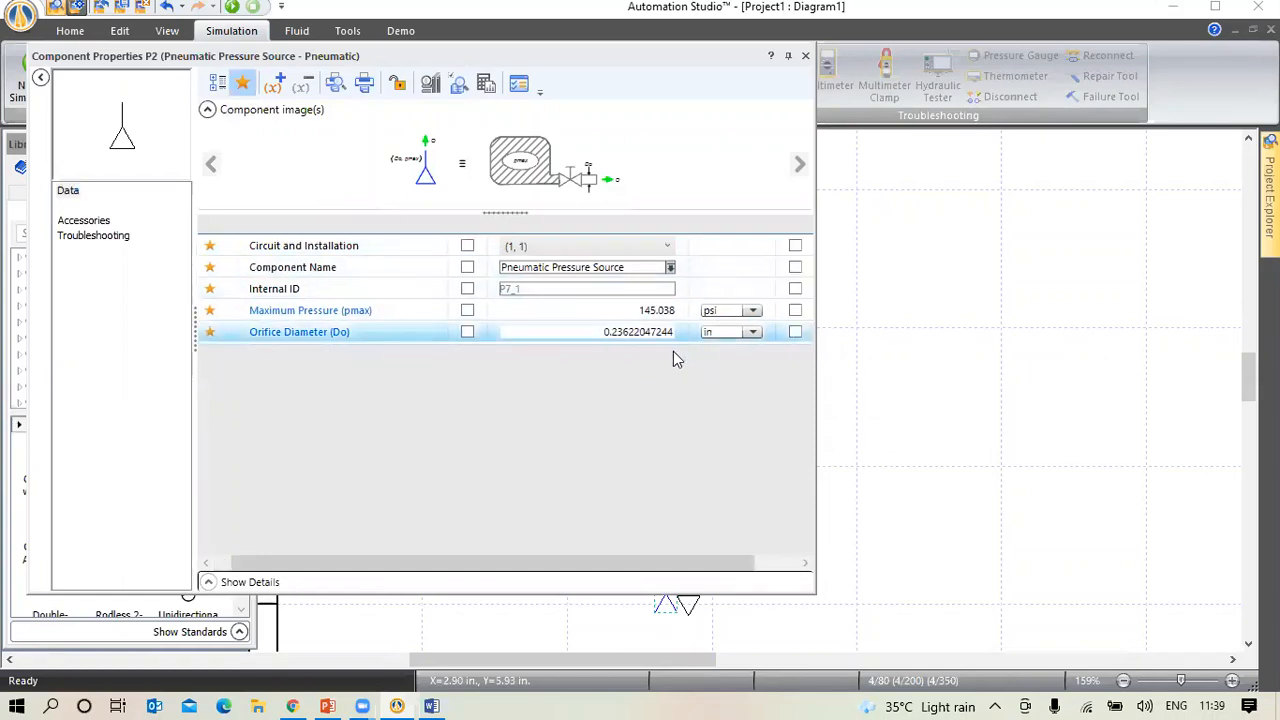
{"action": "key", "text": "Right"}
{"action": "key", "text": "Right"}
{"action": "key", "text": "Right"}
{"action": "key", "text": "BackSpace"}
{"action": "key", "text": "BackSpace"}
{"action": "type", "text": ".1"}
{"action": "key", "text": "Return"}
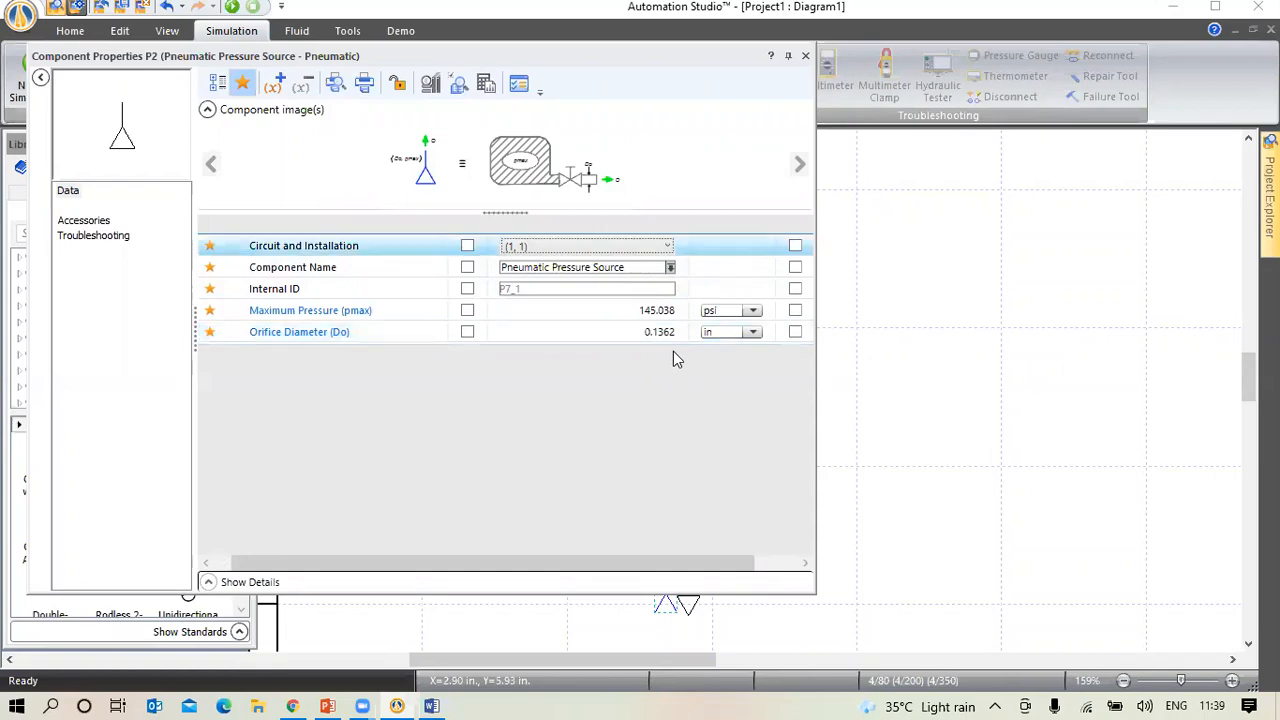
{"action": "left_click", "coordinate": [806, 57]}
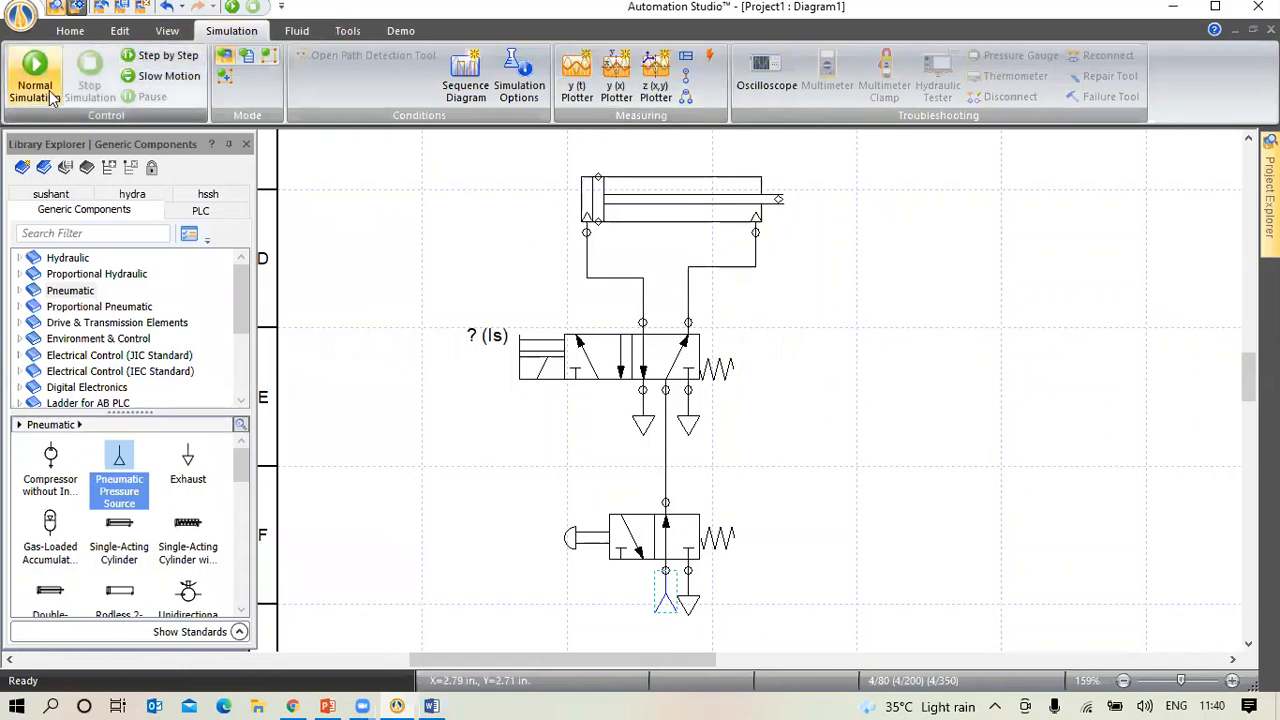
Run a normal simulation, cycle the cylinder by actuating the 5/2-way valve's solenoid several times, and stop it
{"action": "left_click", "coordinate": [50, 97]}
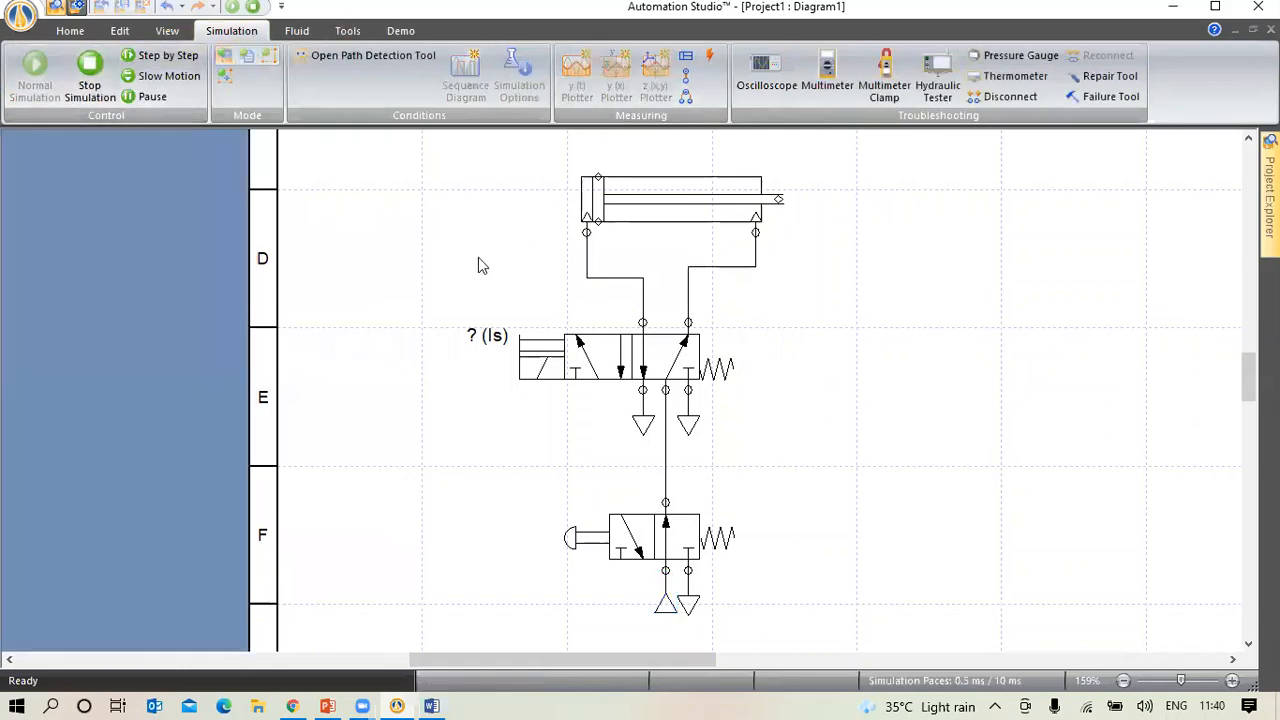
{"action": "left_click", "coordinate": [530, 352]}
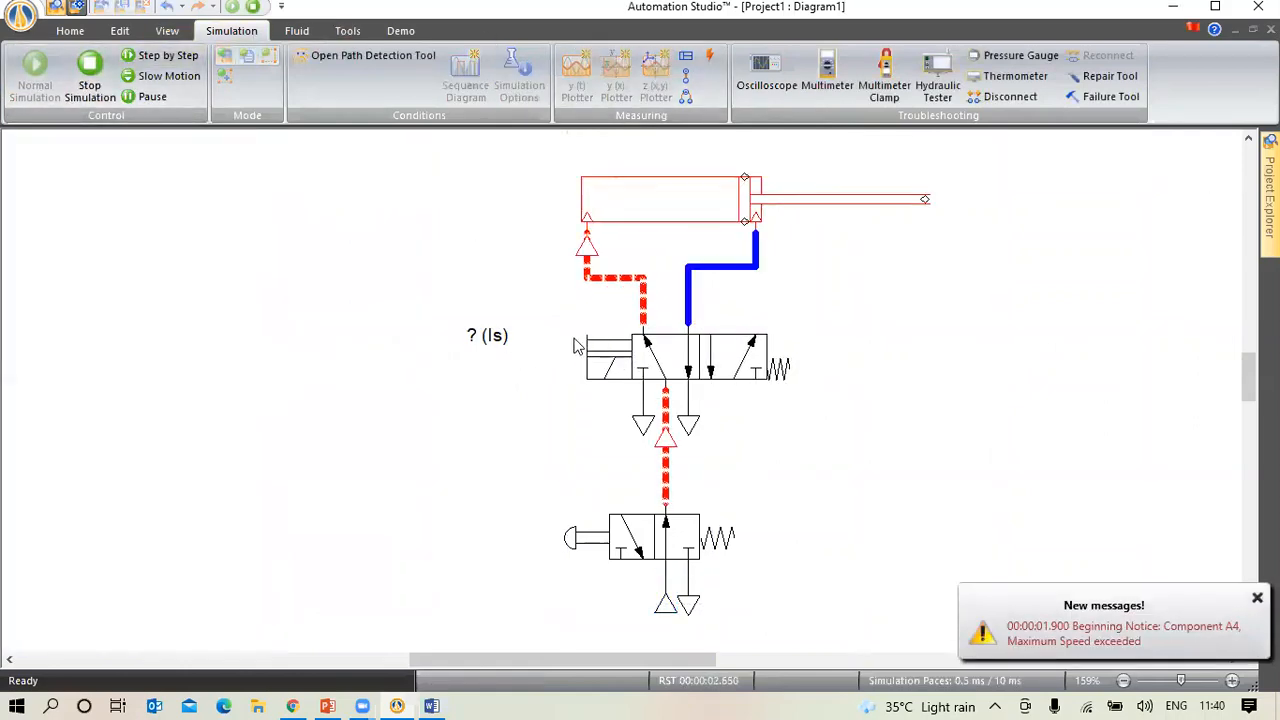
{"action": "left_click", "coordinate": [575, 347]}
{"action": "left_click", "coordinate": [537, 354]}
{"action": "left_click", "coordinate": [543, 349]}
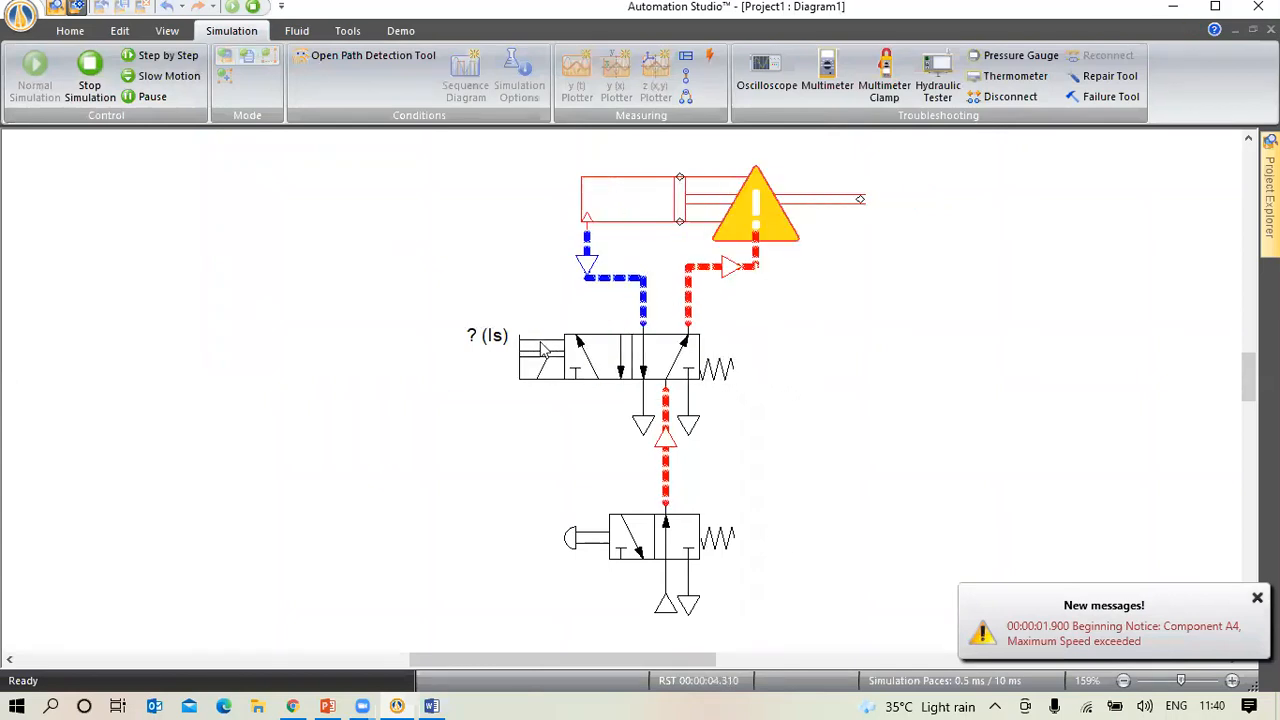
{"action": "left_click", "coordinate": [537, 356]}
{"action": "left_click", "coordinate": [571, 338]}
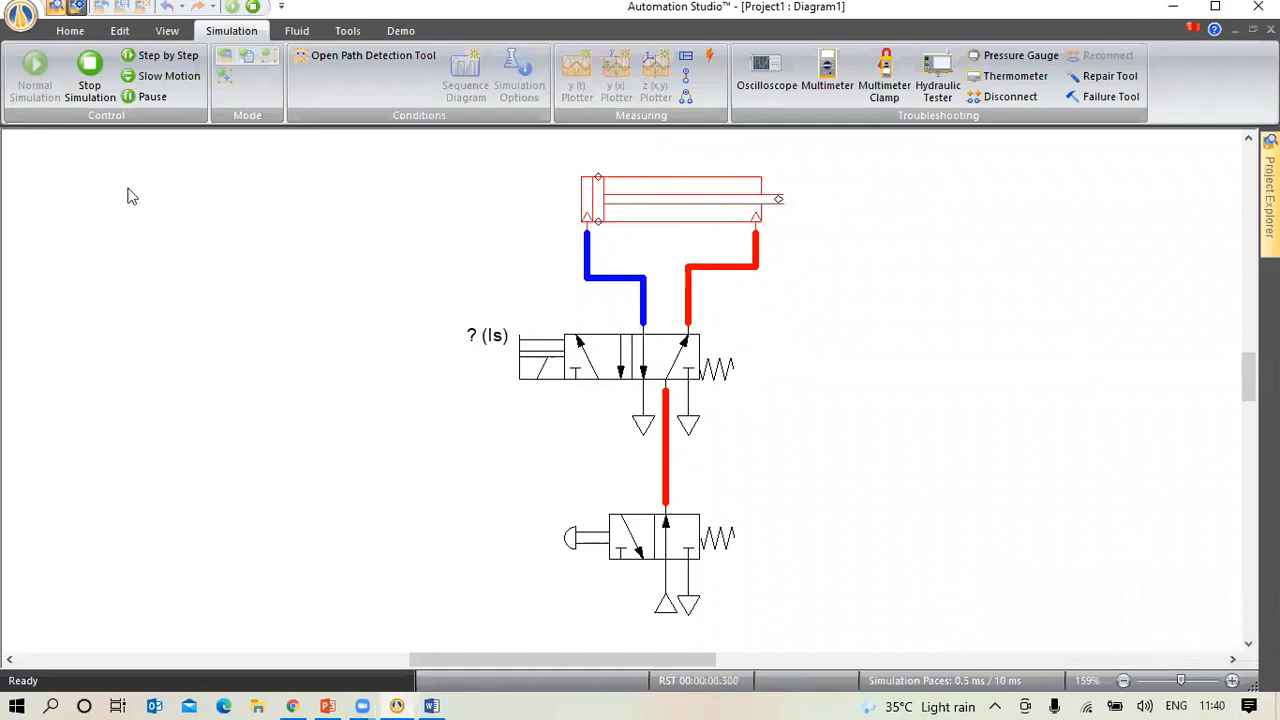
{"action": "left_click", "coordinate": [89, 76]}
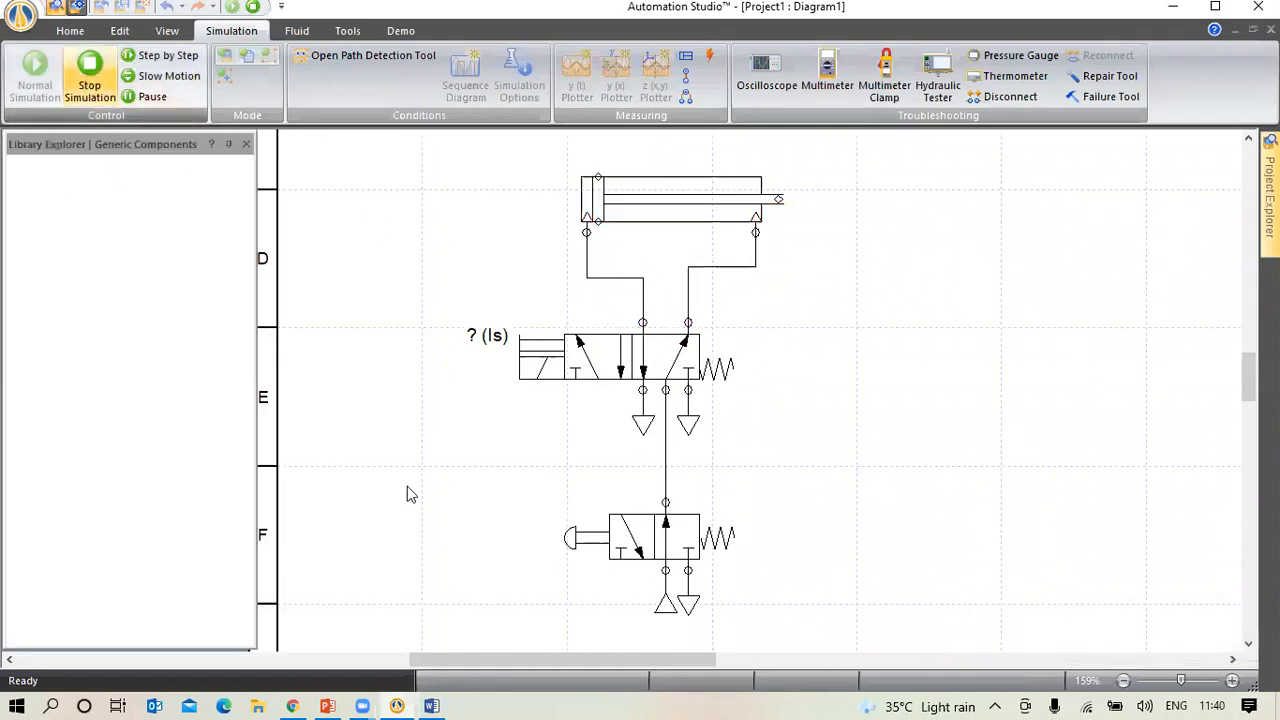
Set the Pneumatic Pressure Source's orifice diameter to 0.0136 in and rerun the normal simulation, actuating the 5/2-way valve's solenoid
{"action": "double_click", "coordinate": [665, 605]}
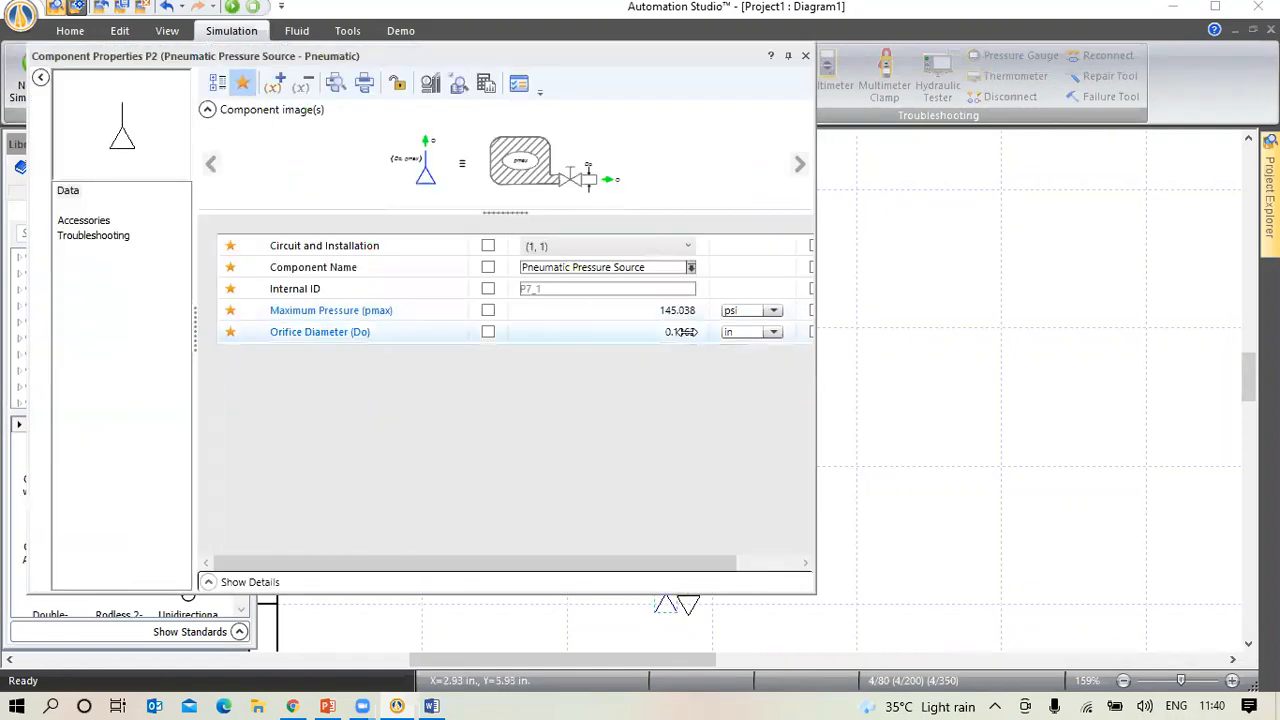
{"action": "left_click", "coordinate": [683, 332]}
{"action": "key", "text": "Right"}
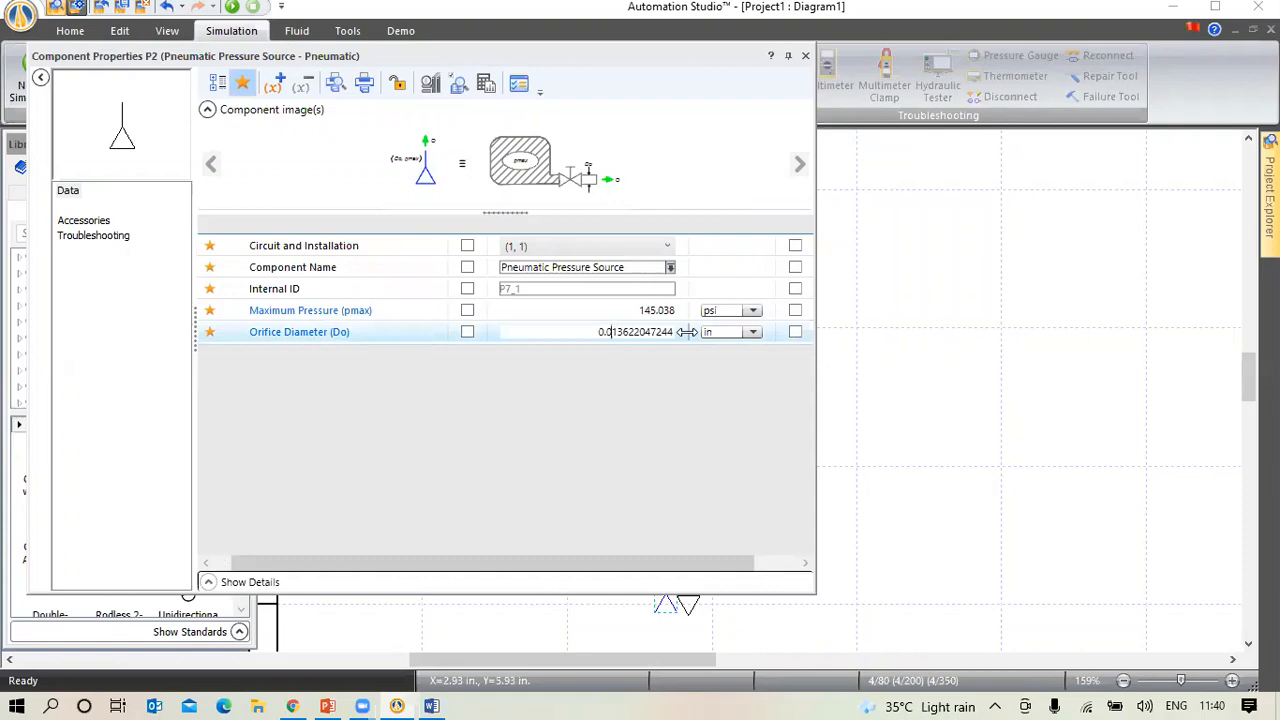
{"action": "key", "text": "Return"}
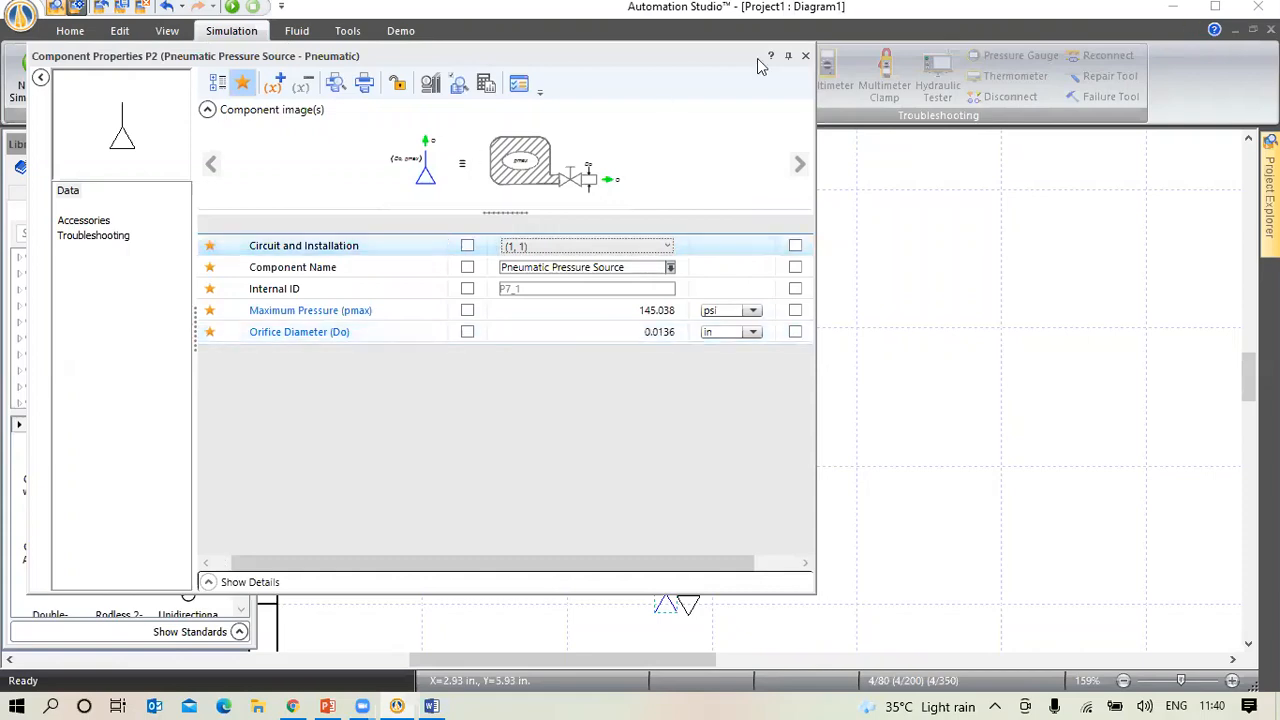
{"action": "left_click", "coordinate": [806, 57]}
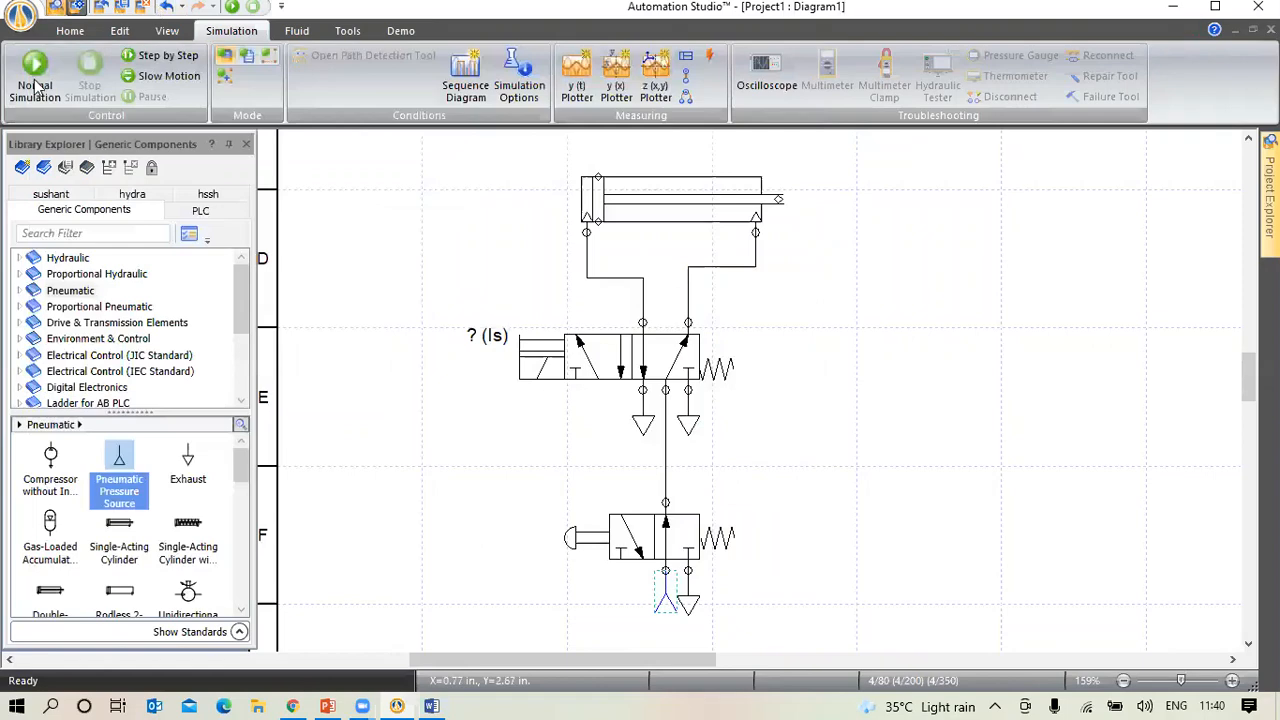
{"action": "left_click", "coordinate": [35, 80]}
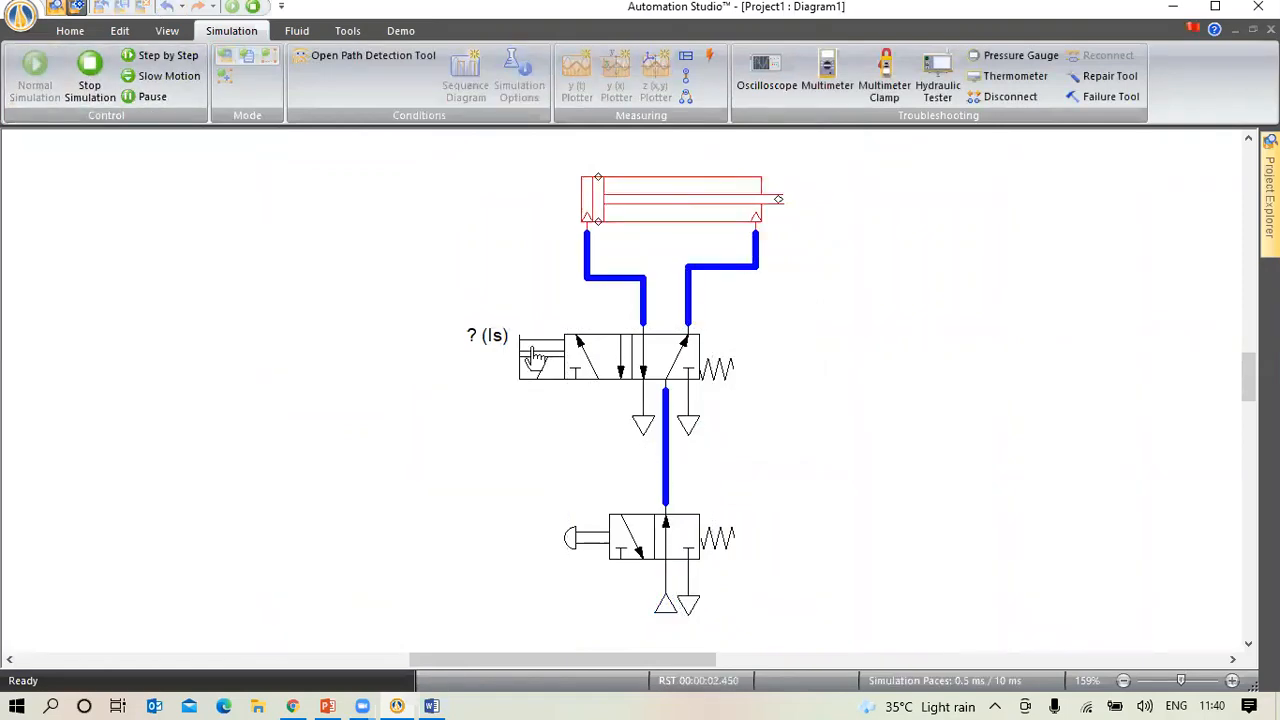
{"action": "left_click", "coordinate": [535, 358]}
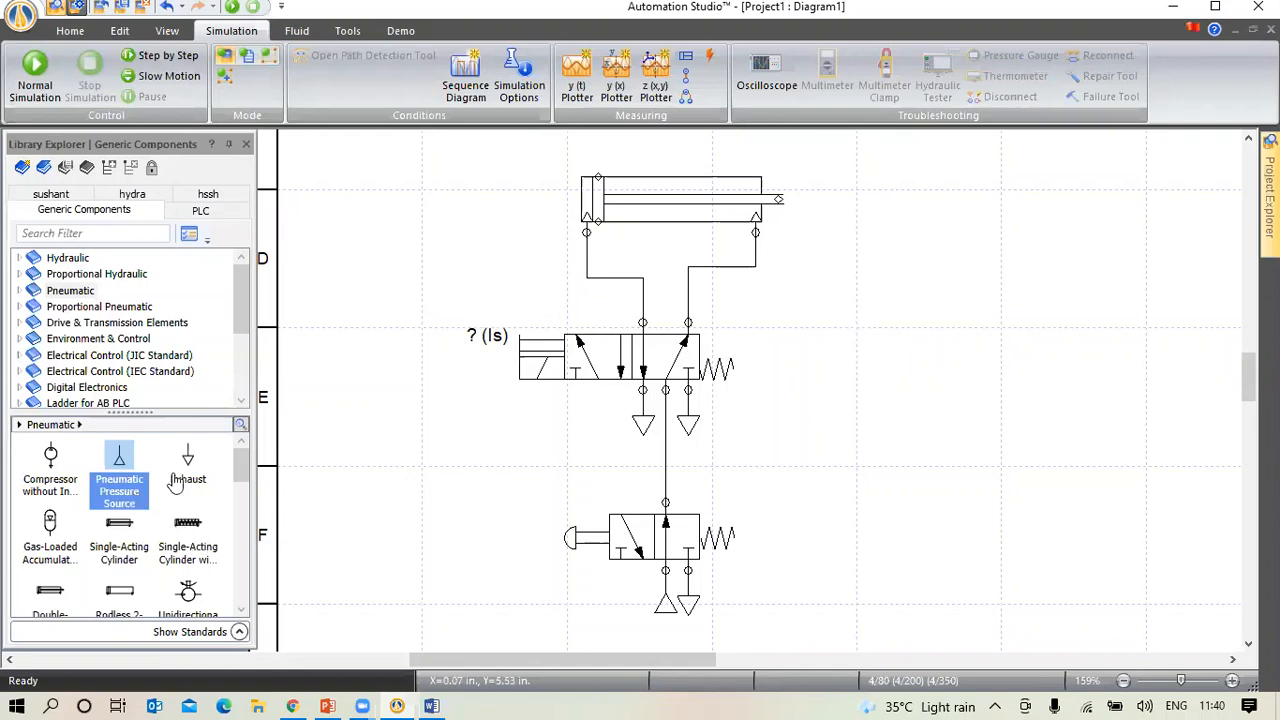
Place two roller-operated 3/2-way pneumatic valves, one to the right of the 5/2-way valve and one to the left of the cylinder
{"action": "scroll", "coordinate": [172, 485], "scroll_direction": "down", "scroll_amount": 5}
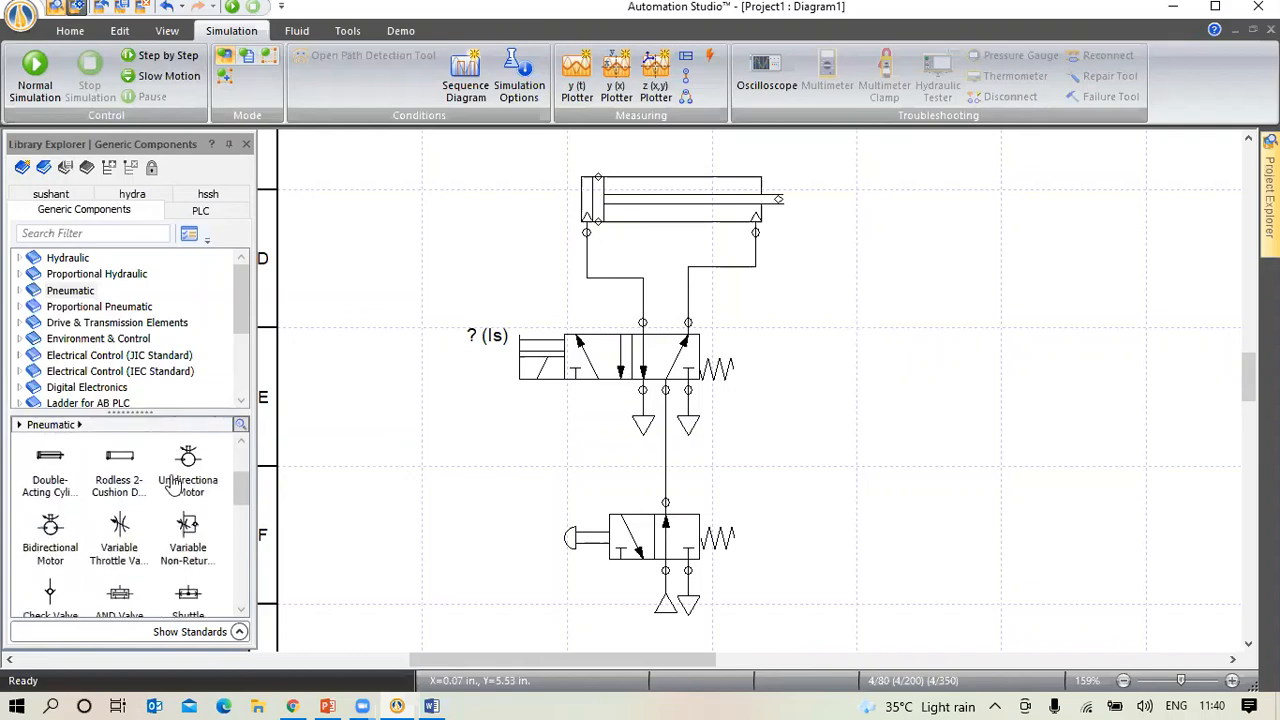
{"action": "scroll", "coordinate": [90, 515], "scroll_direction": "down", "scroll_amount": 1}
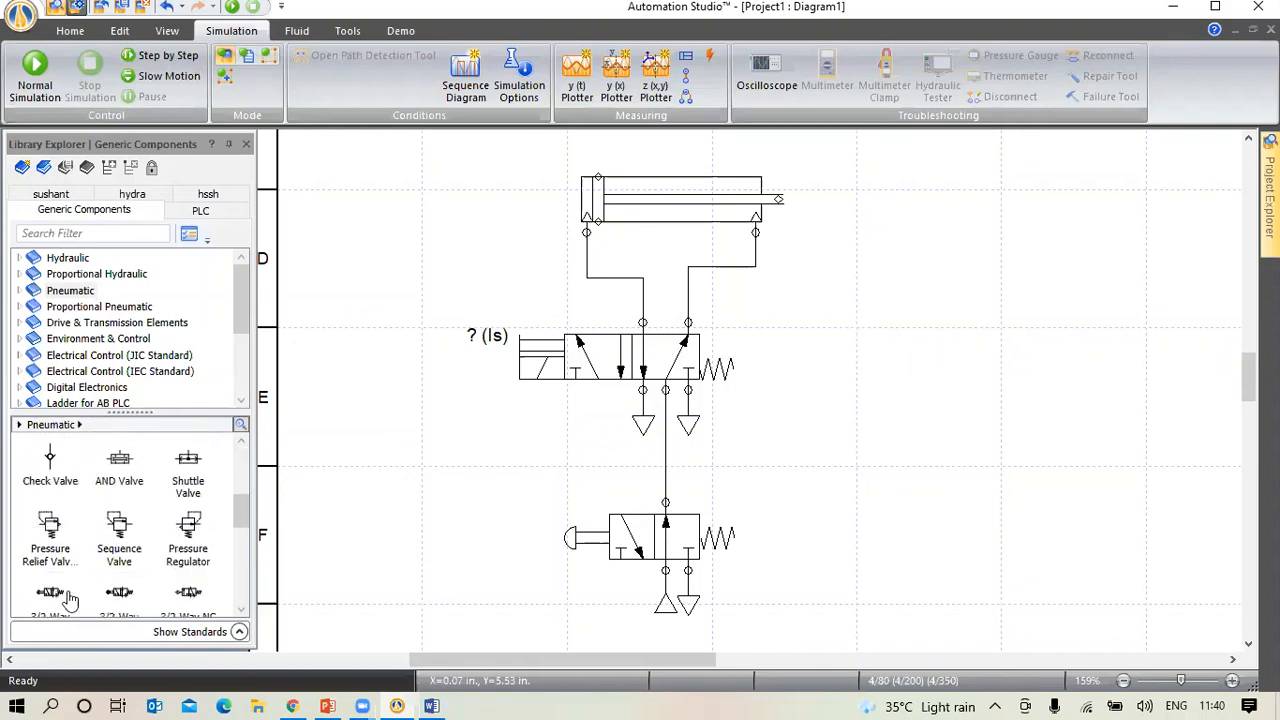
{"action": "left_click", "coordinate": [120, 597]}
{"action": "left_click_drag", "start_coordinate": [120, 597], "coordinate": [938, 309]}
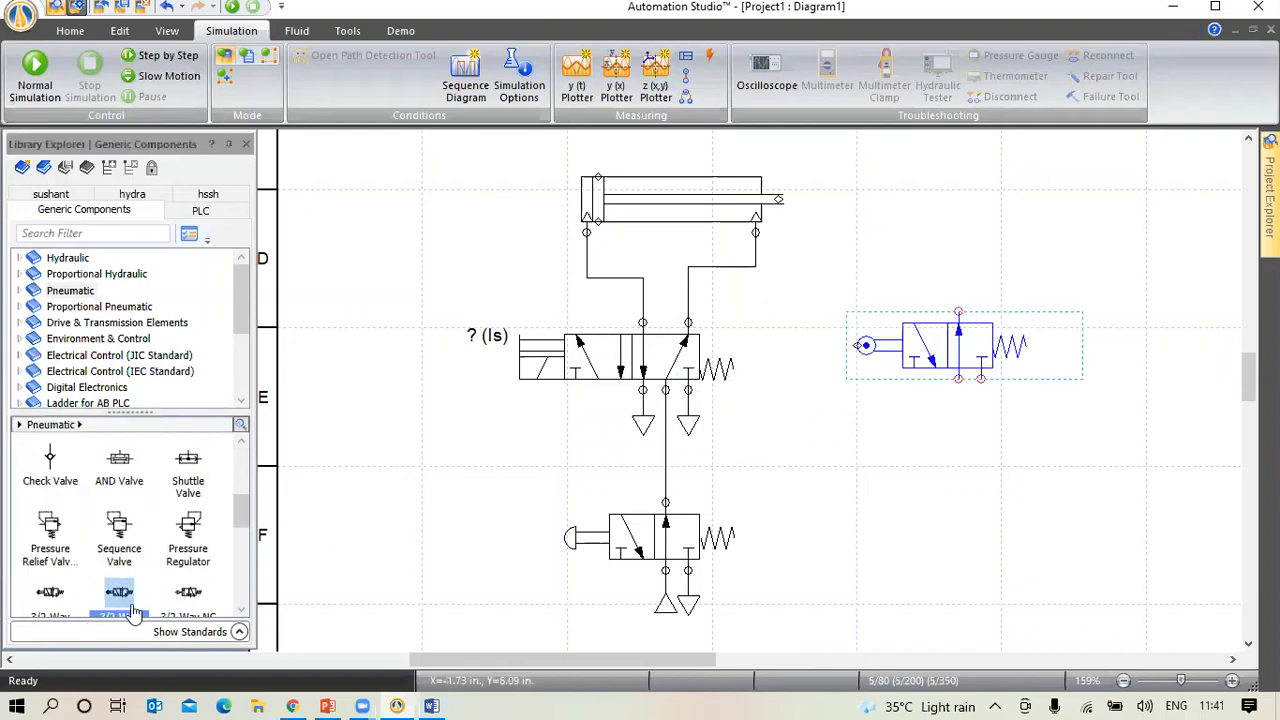
{"action": "left_click_drag", "start_coordinate": [121, 598], "coordinate": [446, 176]}
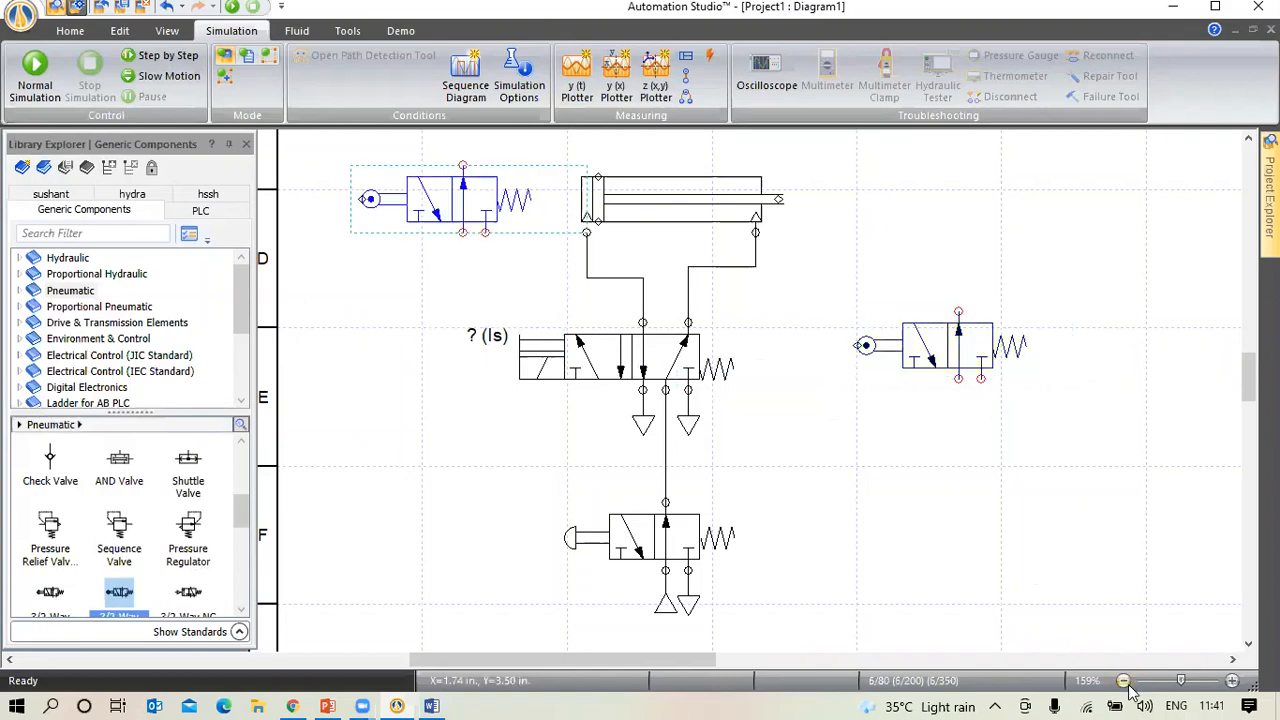
Rotate the roller valve beside the cylinder's cap end 90° left and flip it vertically
{"action": "left_click", "coordinate": [1123, 680]}
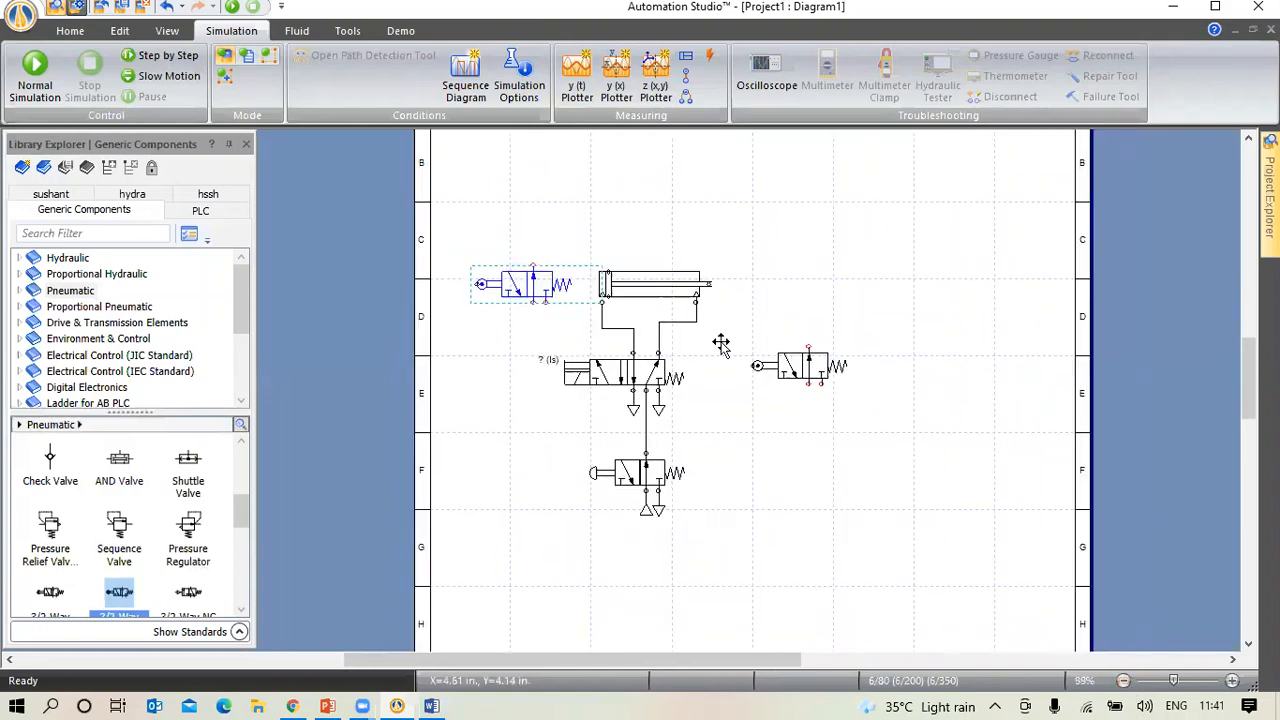
{"action": "left_click", "coordinate": [119, 30]}
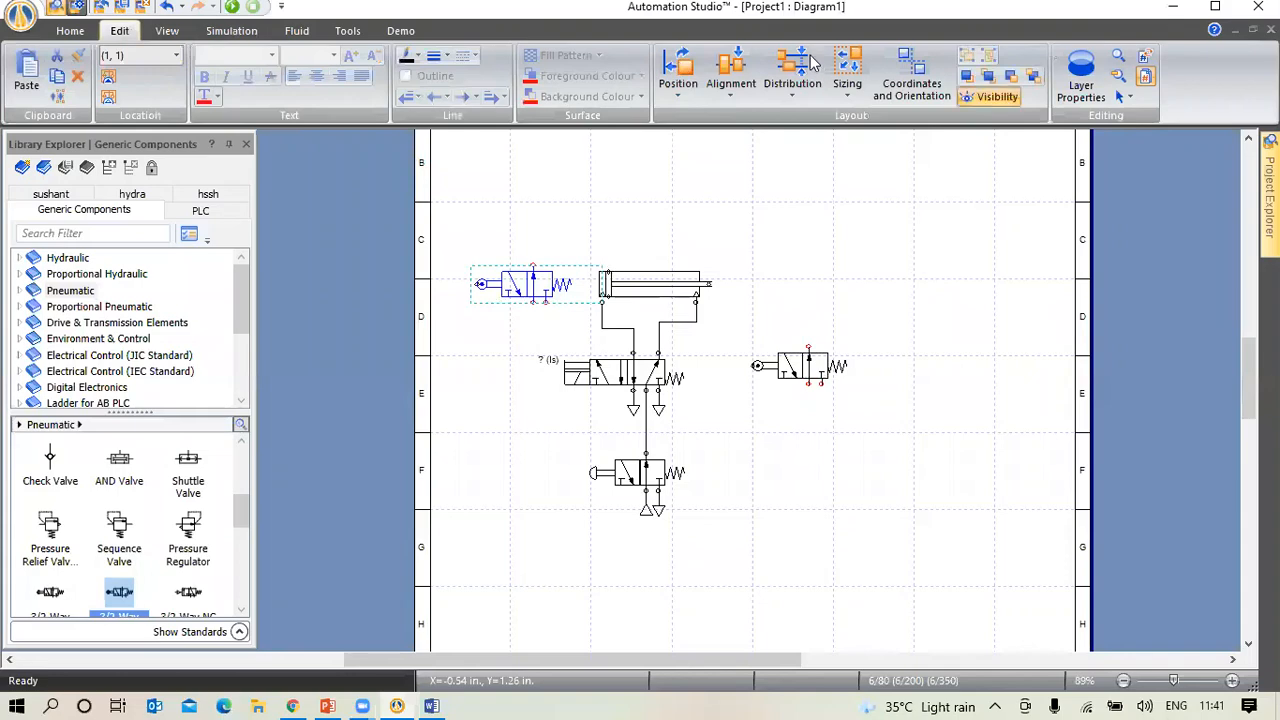
{"action": "left_click", "coordinate": [679, 84]}
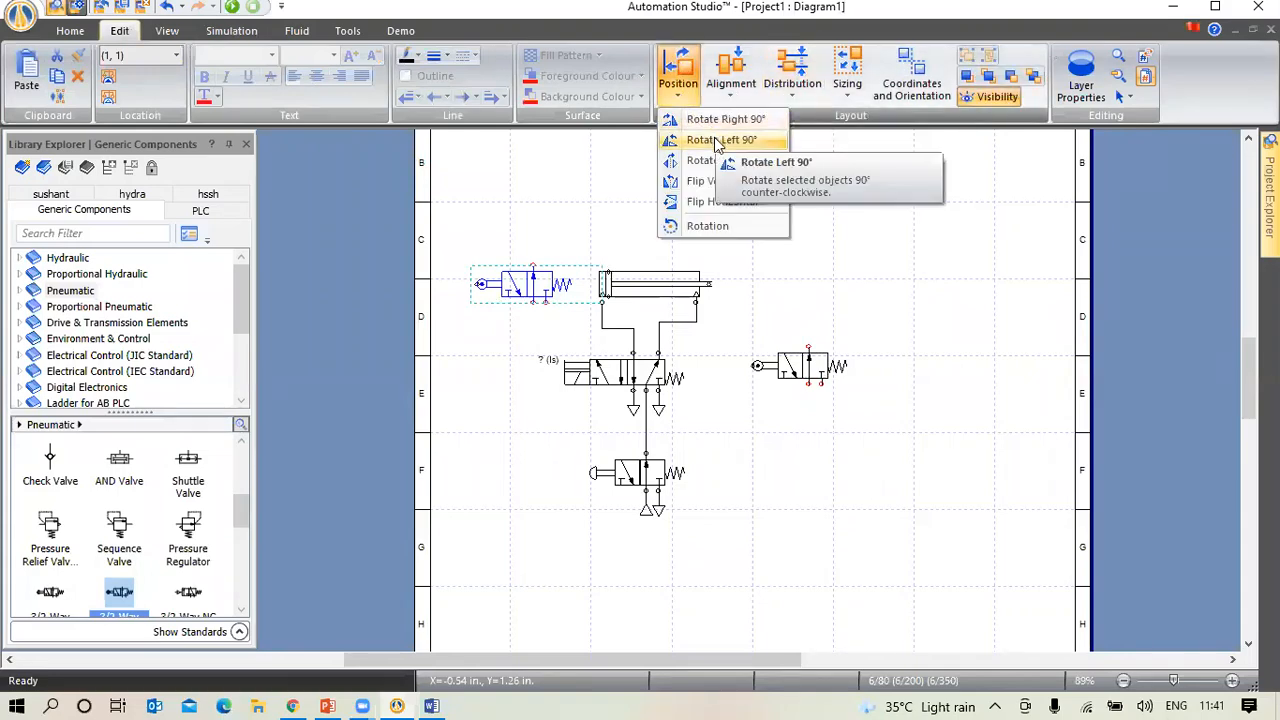
{"action": "left_click", "coordinate": [716, 142]}
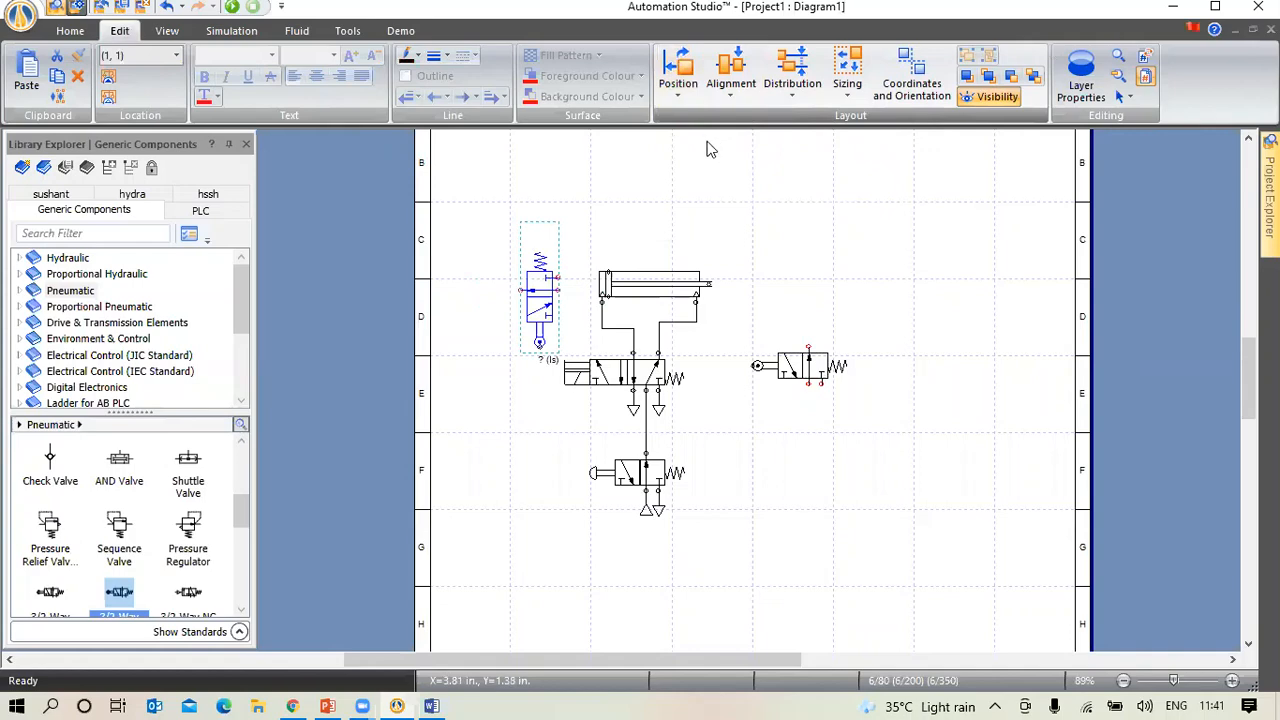
{"action": "left_click", "coordinate": [671, 98]}
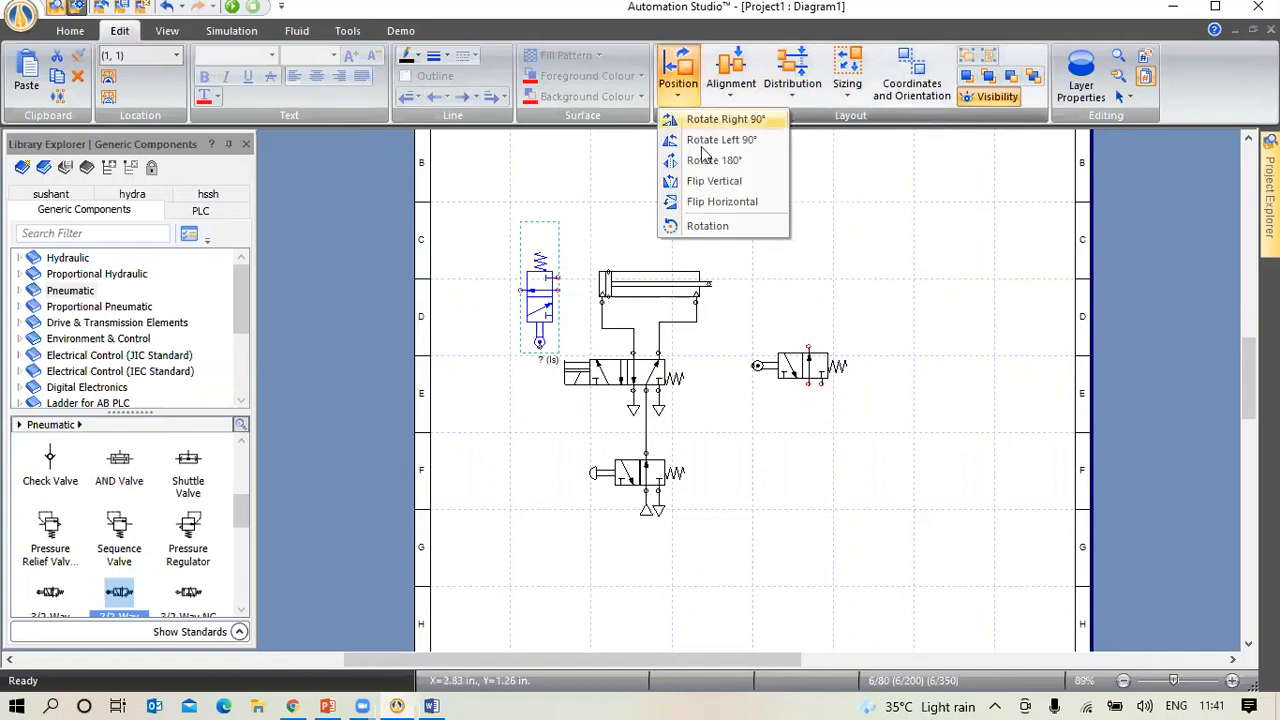
{"action": "left_click", "coordinate": [716, 182]}
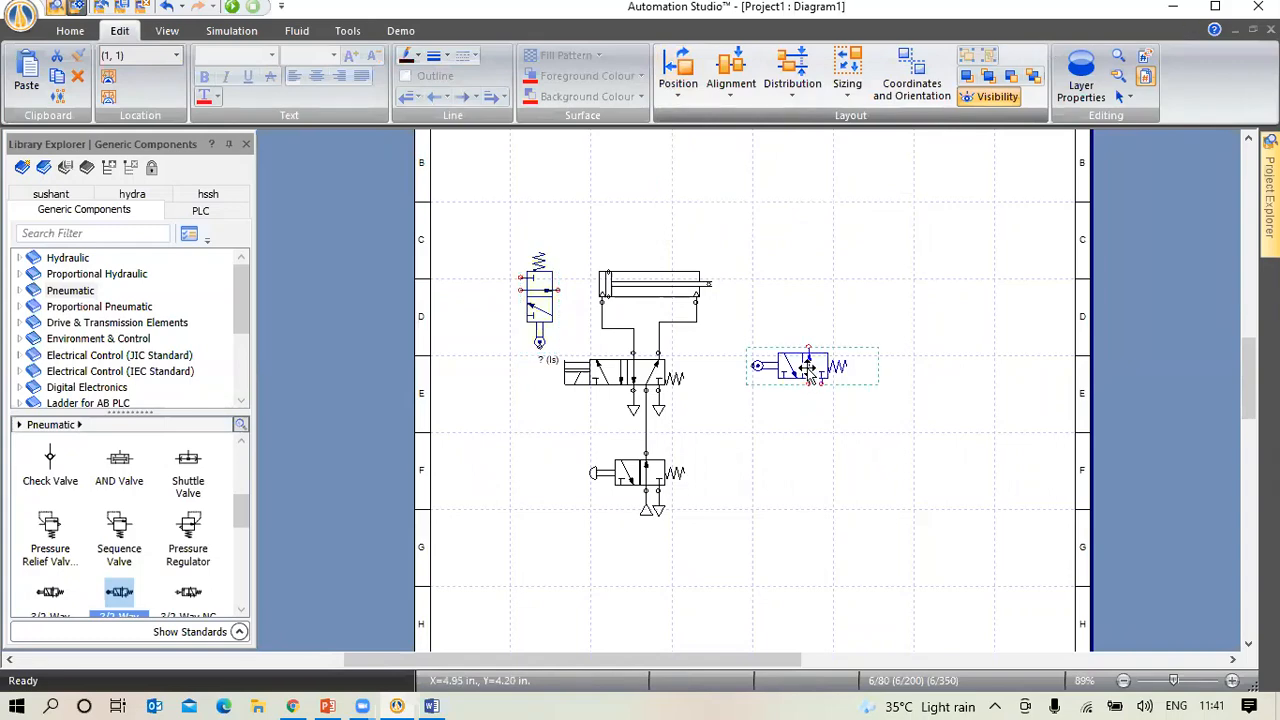
Rotate the roller valve beside the 5/2-way valve 90° right and flip it vertically
{"action": "left_click", "coordinate": [680, 78]}
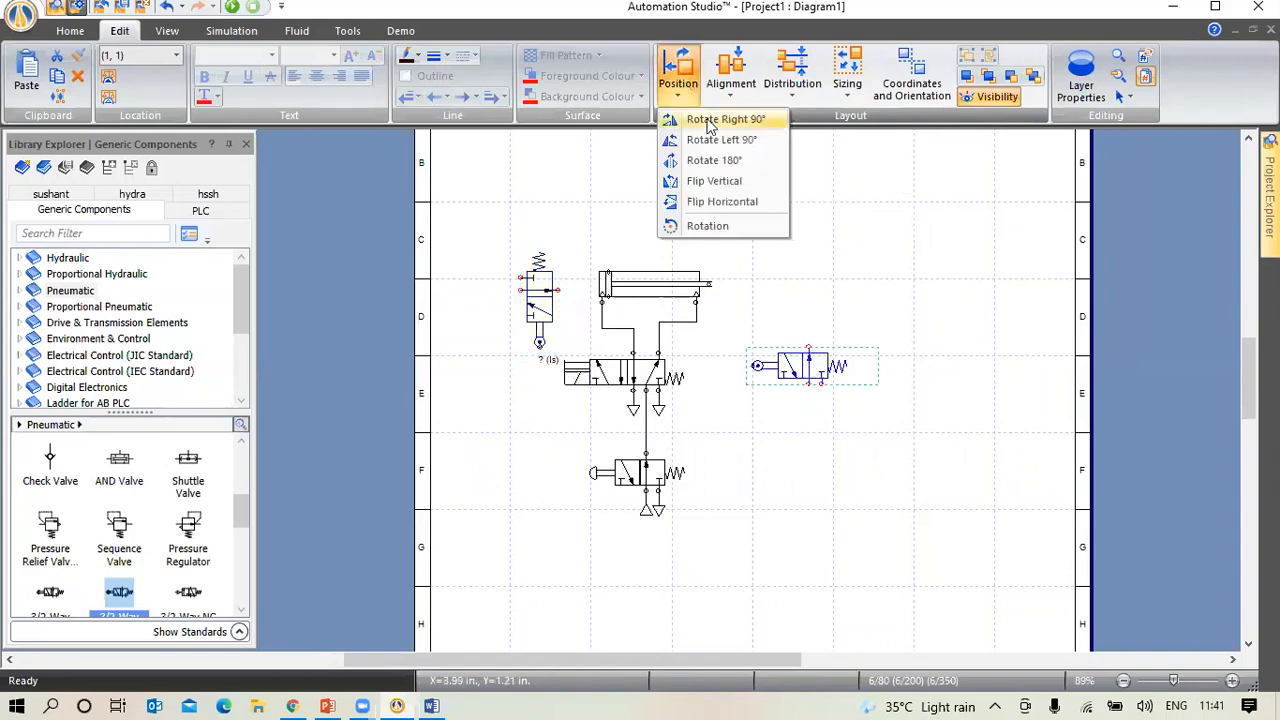
{"action": "left_click", "coordinate": [709, 120]}
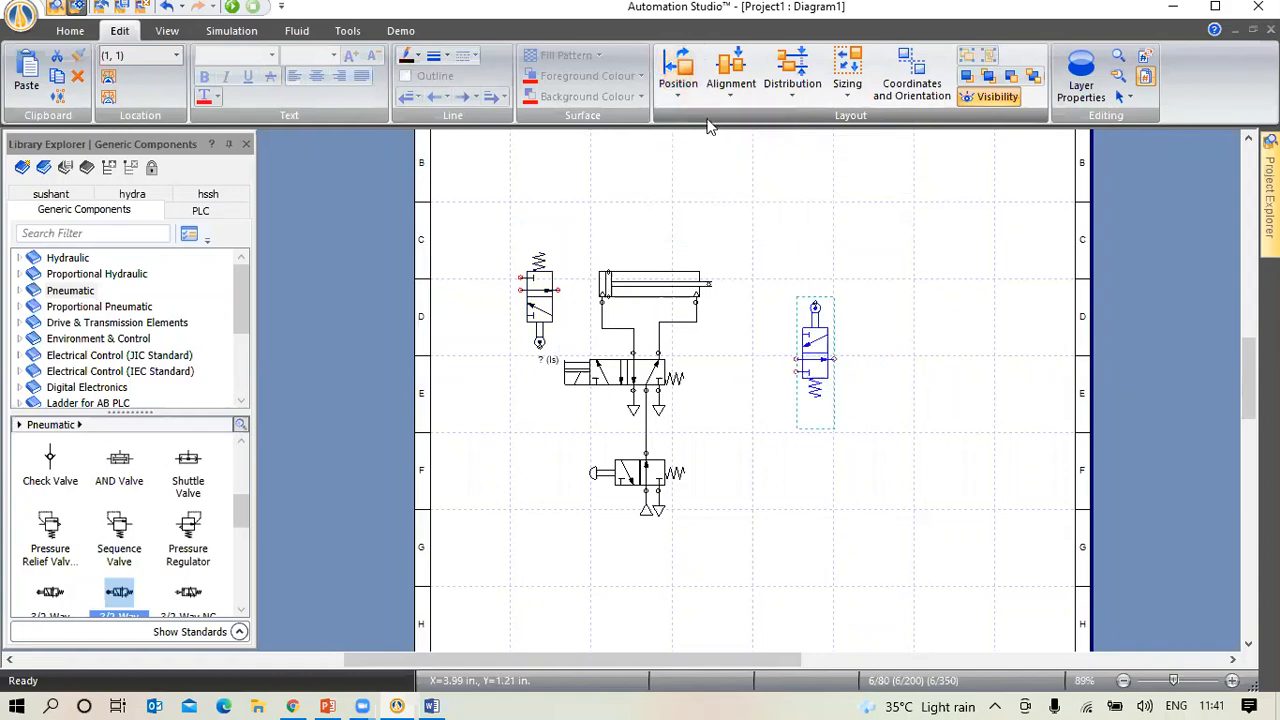
{"action": "right_click", "coordinate": [816, 344]}
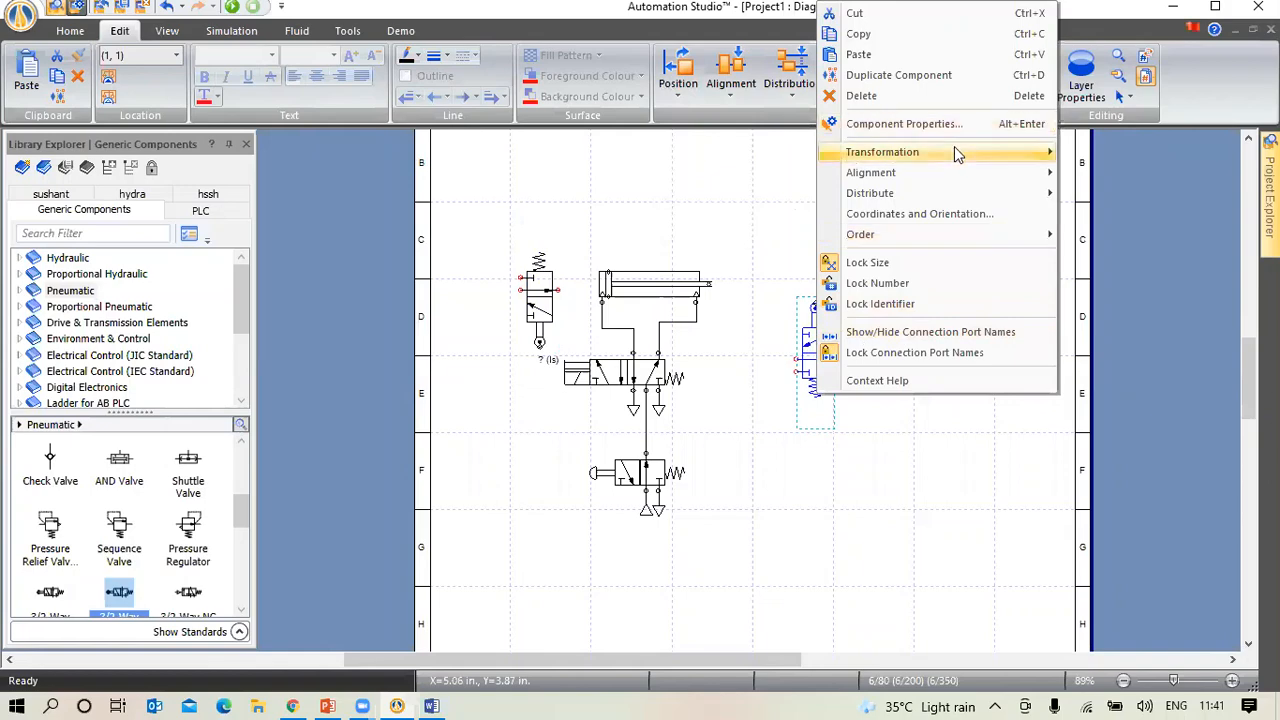
{"action": "mouse_move", "coordinate": [952, 151]}
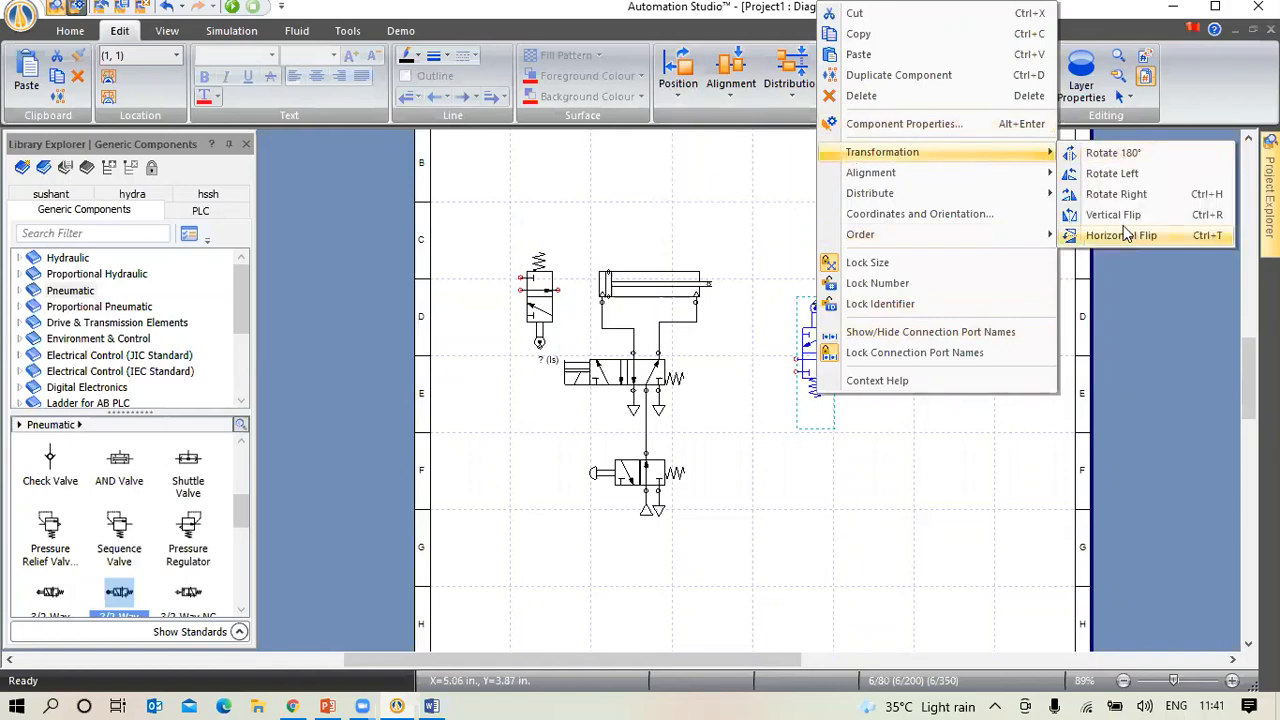
{"action": "left_click", "coordinate": [780, 229]}
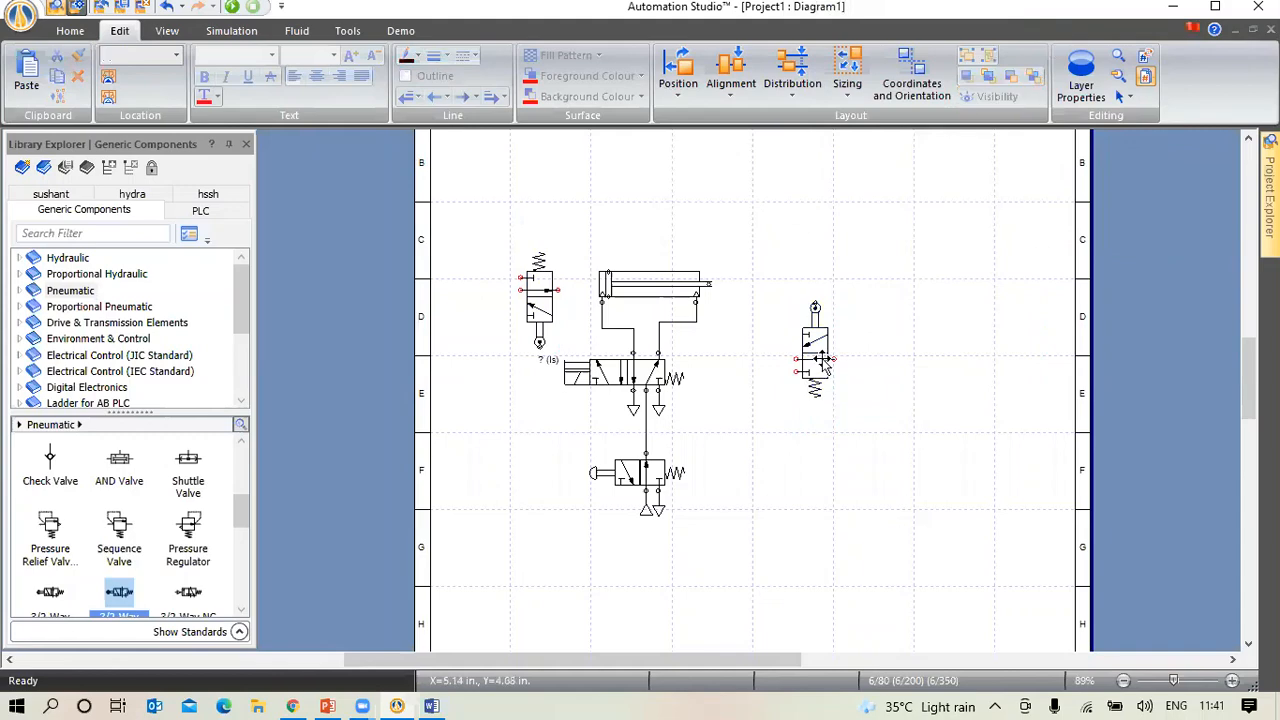
{"action": "left_click", "coordinate": [822, 367]}
{"action": "left_click", "coordinate": [690, 94]}
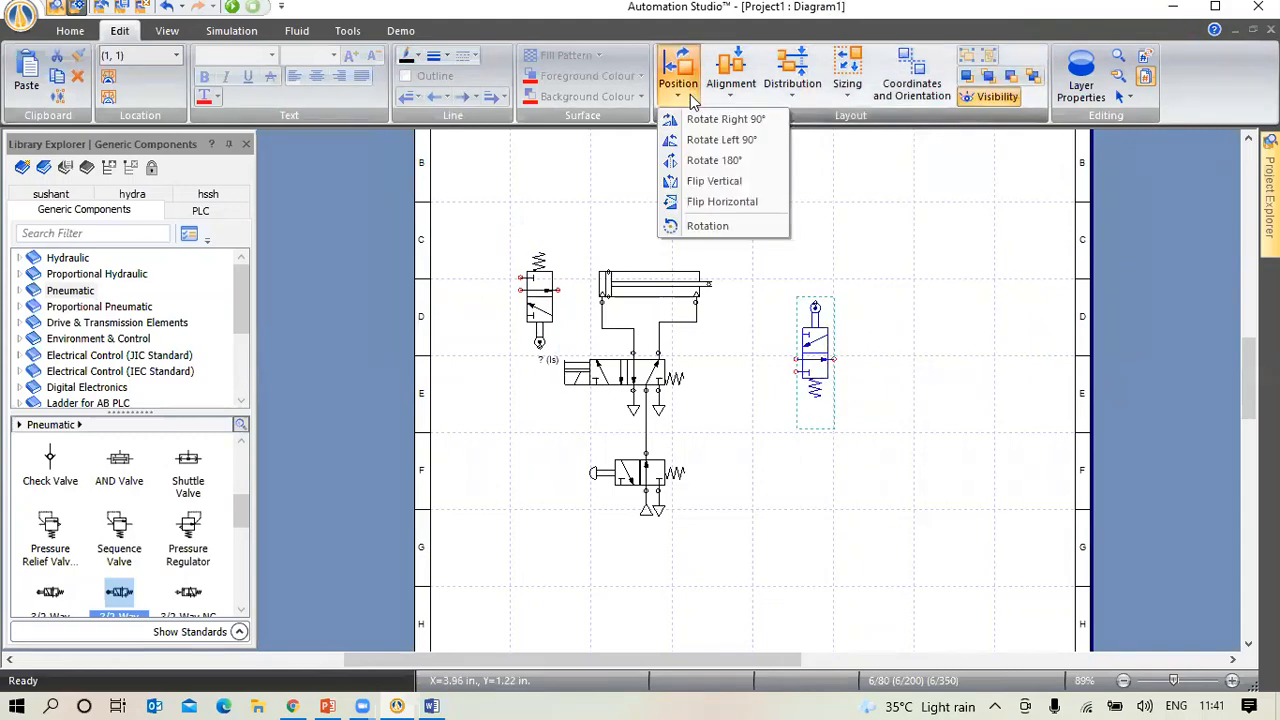
{"action": "left_click", "coordinate": [716, 180]}
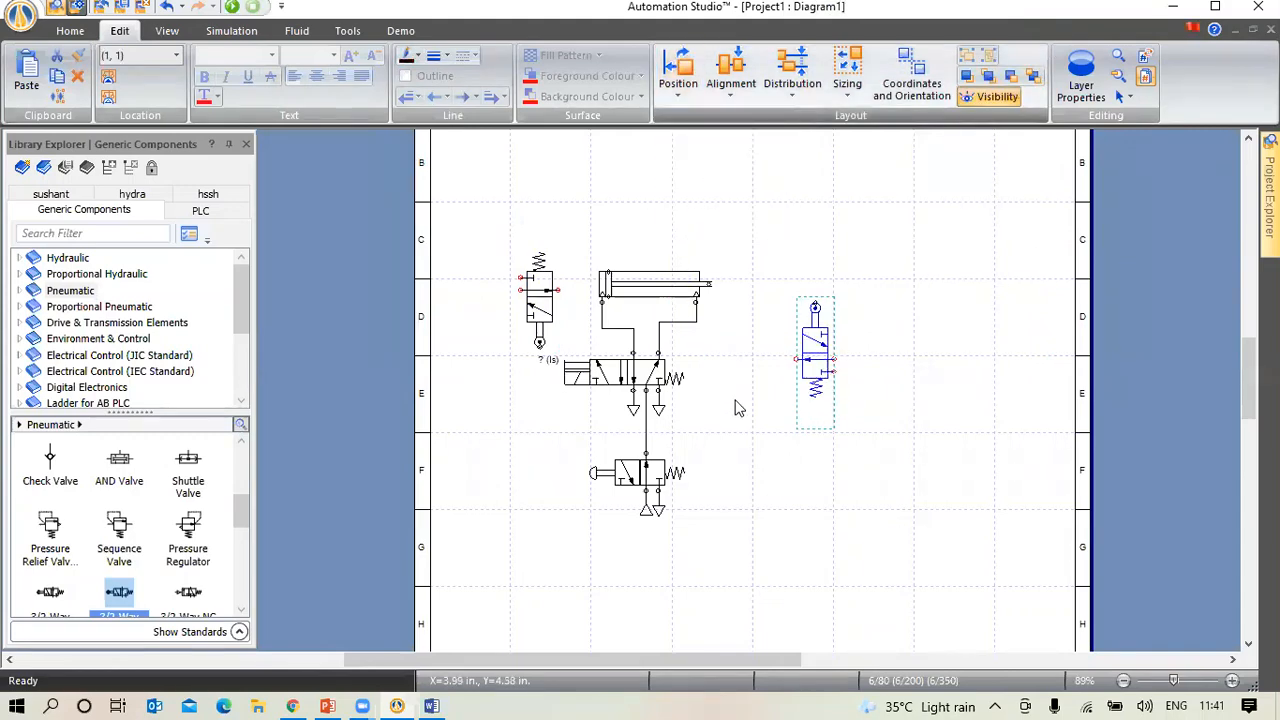
Move the other roller valve above the cylinder so its roller rests on the retracted piston's position at the cap end
{"action": "left_click", "coordinate": [538, 312]}
{"action": "left_click_drag", "start_coordinate": [542, 308], "coordinate": [612, 235]}
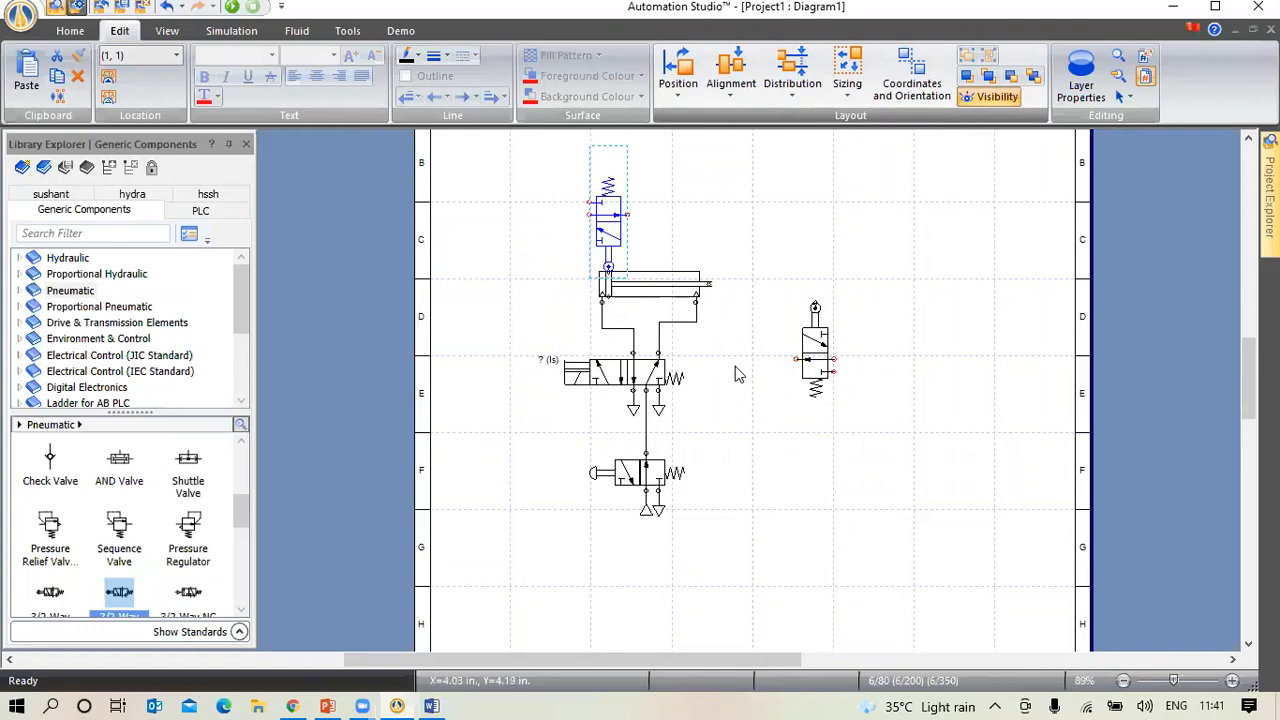
Set the double-acting cylinder's extension to 100% and move the unaligned roller valve so its roller meets the extended rod's tip
{"action": "scroll", "coordinate": [735, 368], "scroll_direction": "up", "scroll_amount": 2, "text": "ctrl"}
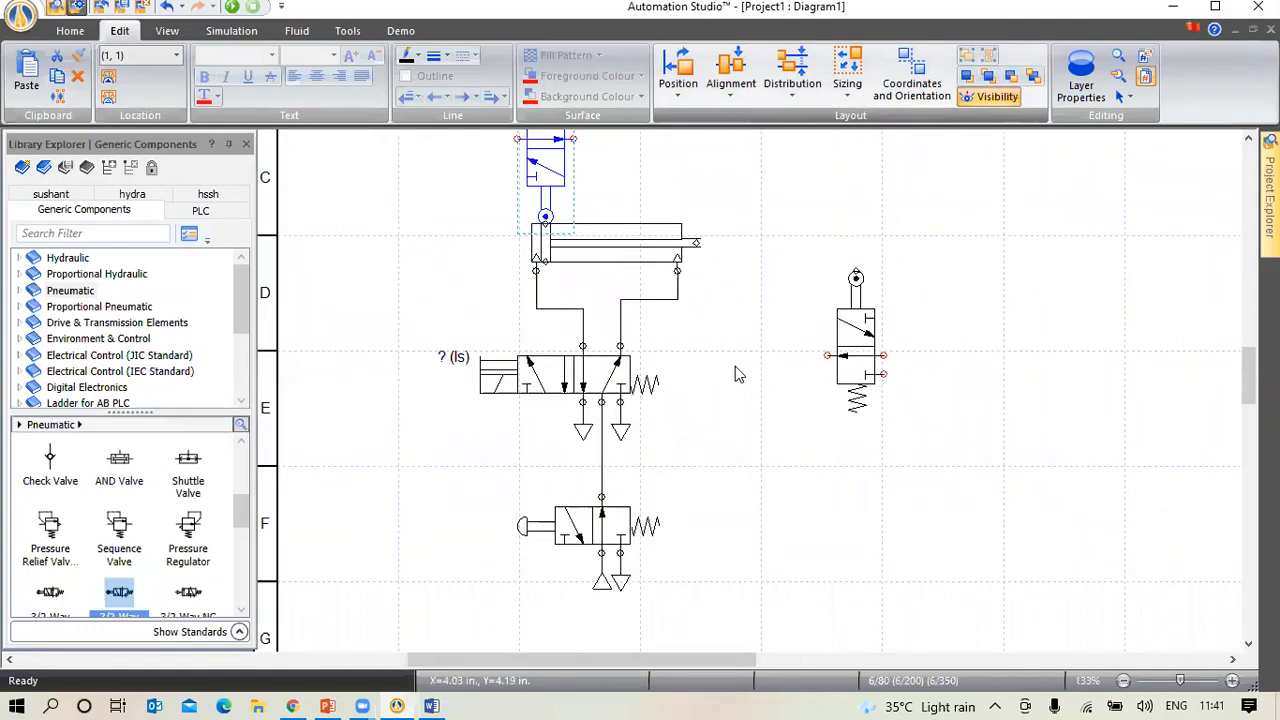
{"action": "scroll", "coordinate": [735, 366], "scroll_direction": "up", "scroll_amount": 3}
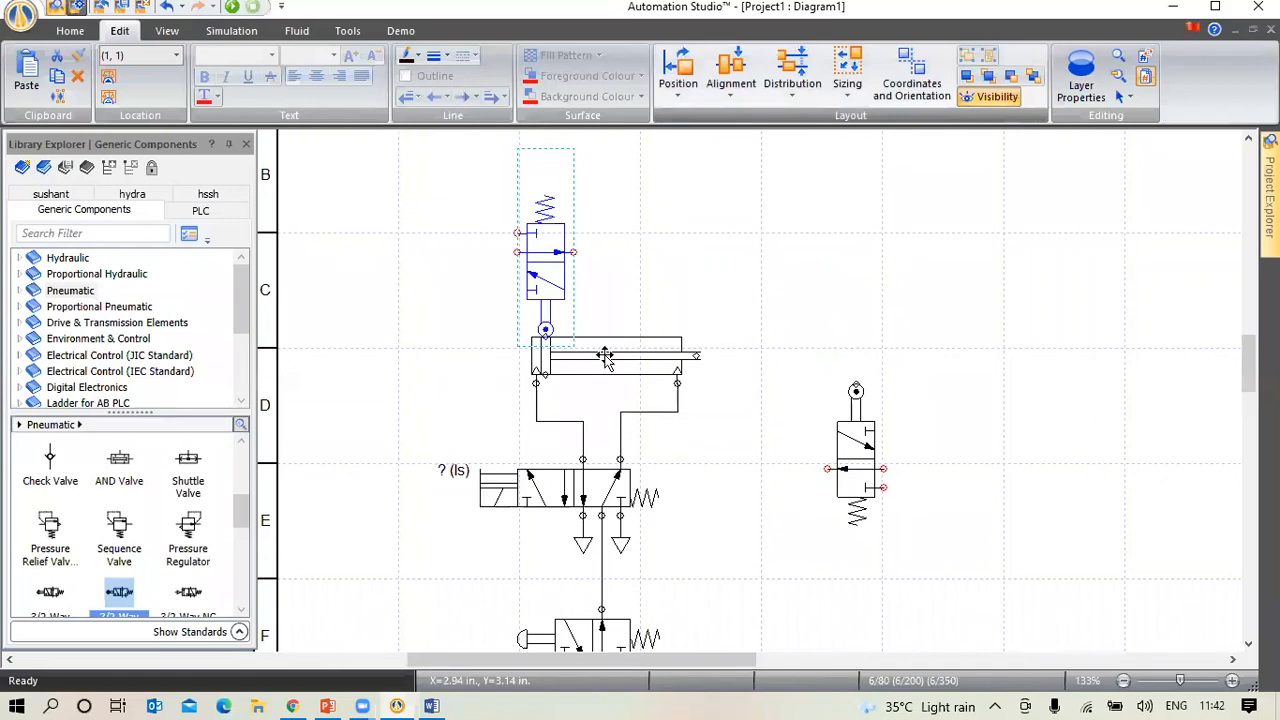
{"action": "double_click", "coordinate": [605, 360]}
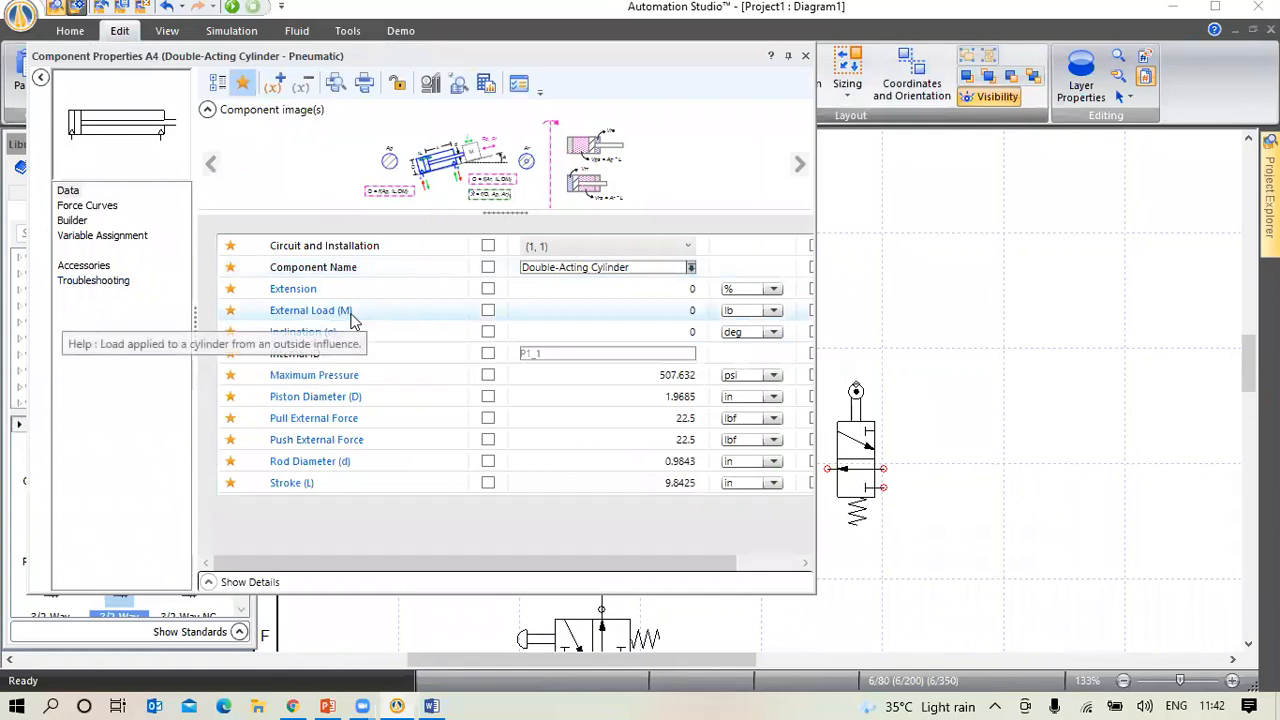
{"action": "left_click", "coordinate": [684, 289]}
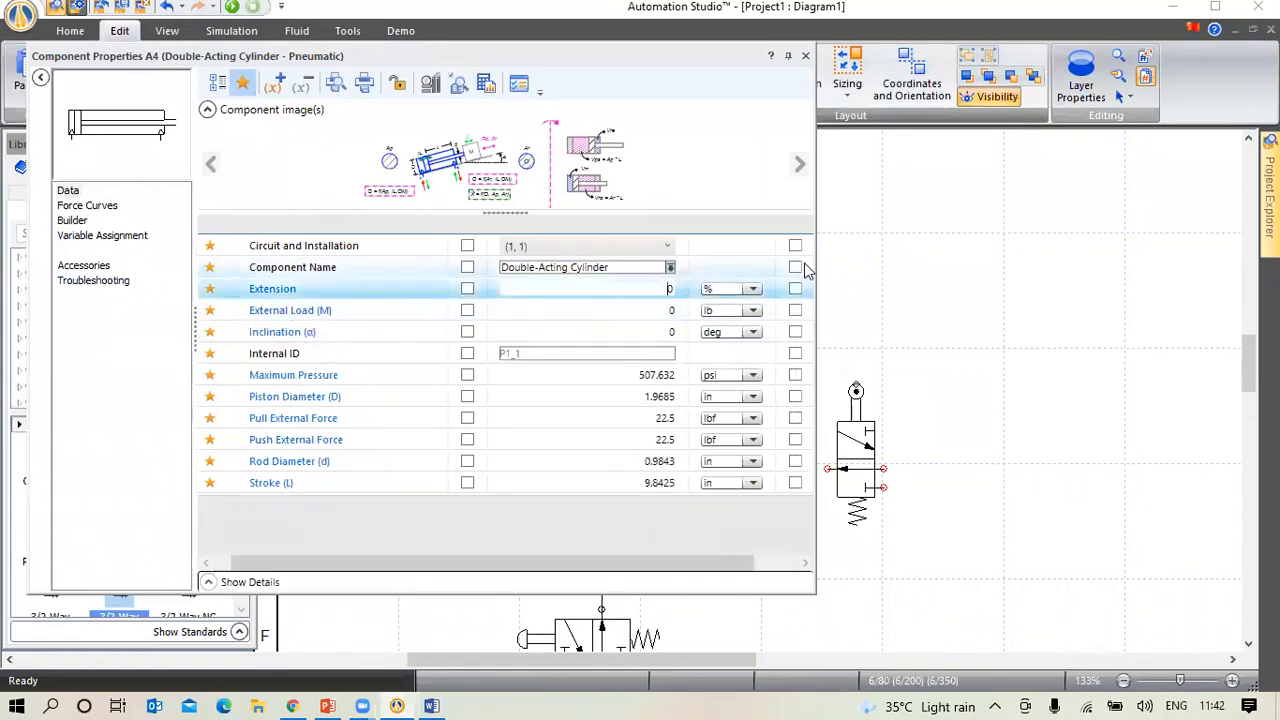
{"action": "type", "text": "100"}
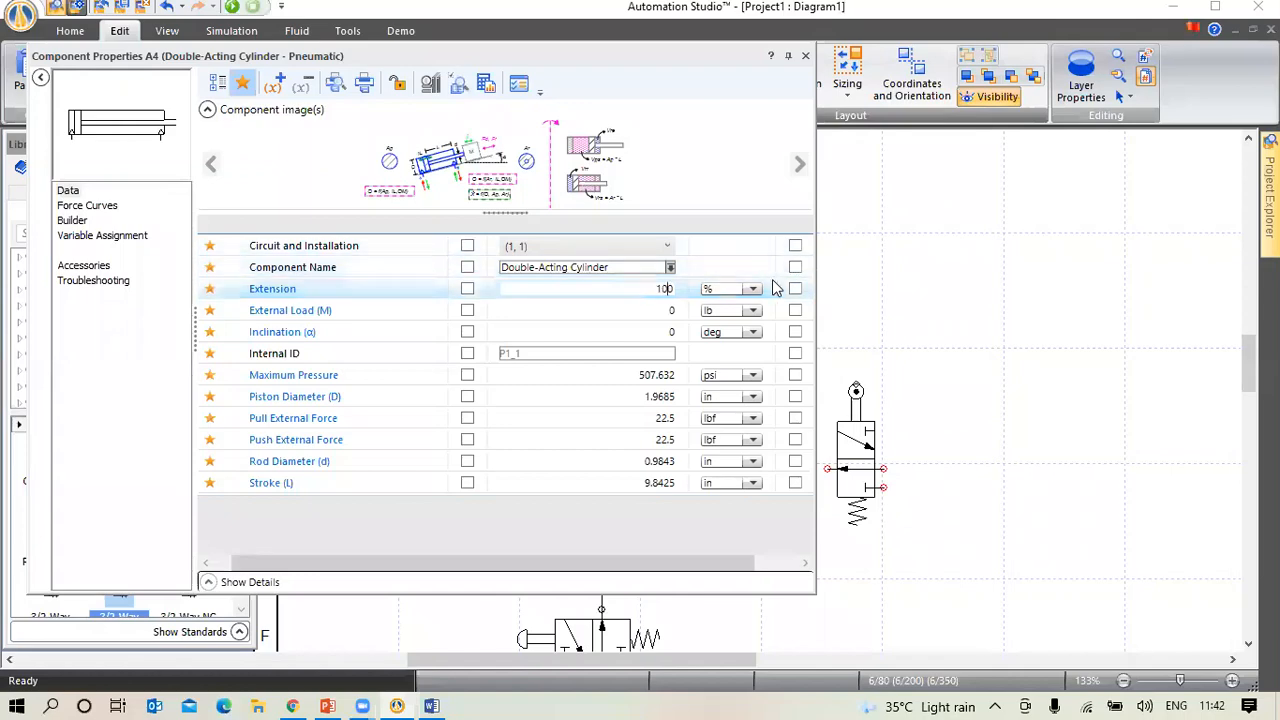
{"action": "key", "text": "Return"}
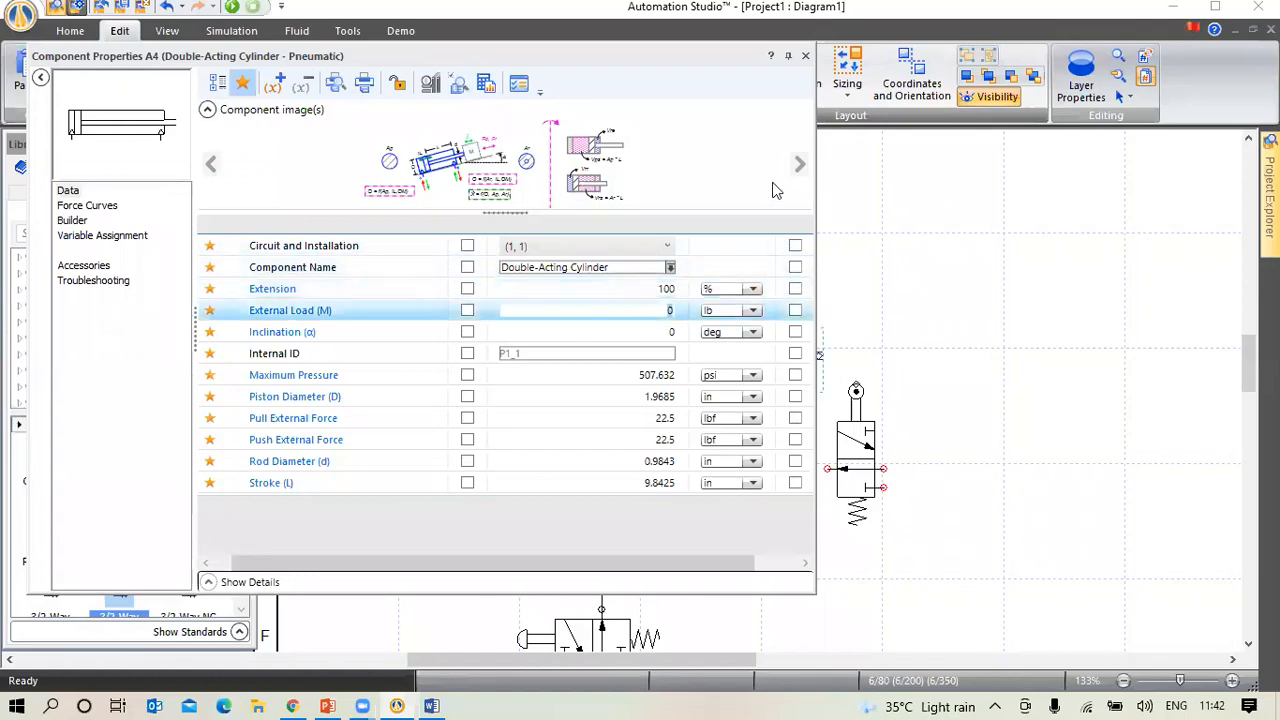
{"action": "left_click", "coordinate": [806, 58]}
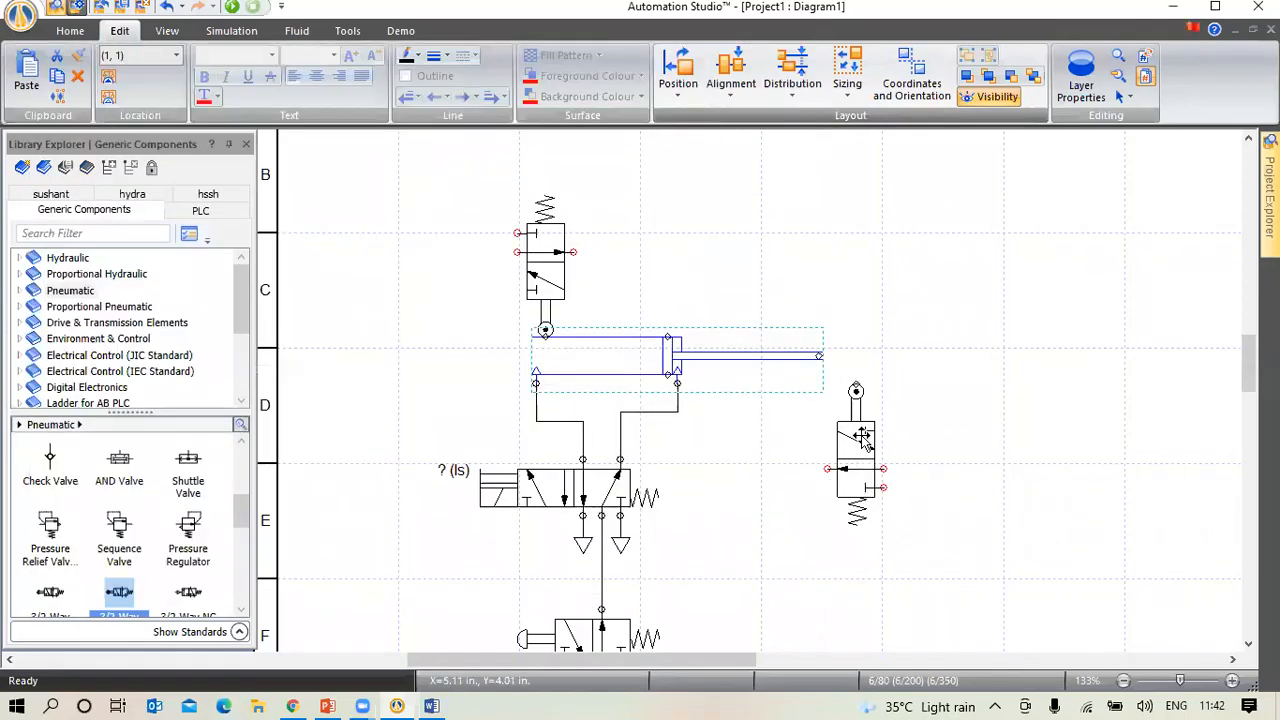
{"action": "left_click_drag", "start_coordinate": [868, 456], "coordinate": [801, 396]}
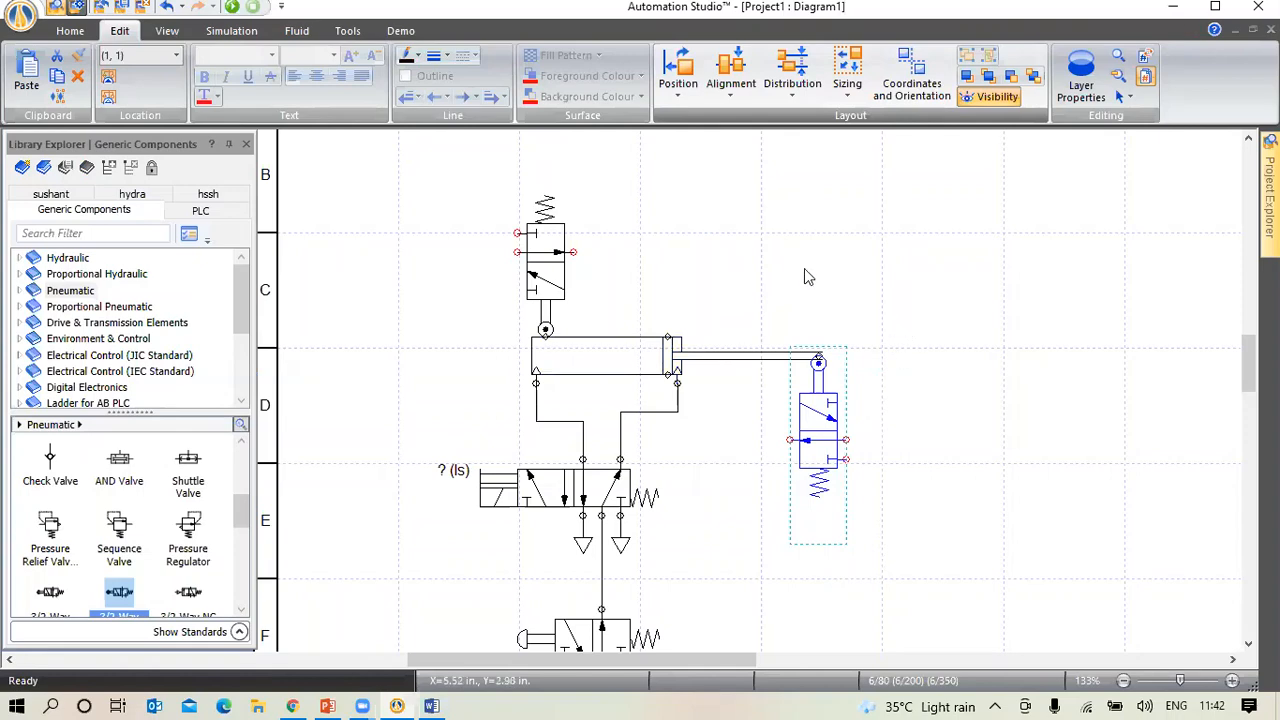
{"action": "key", "text": "Escape"}
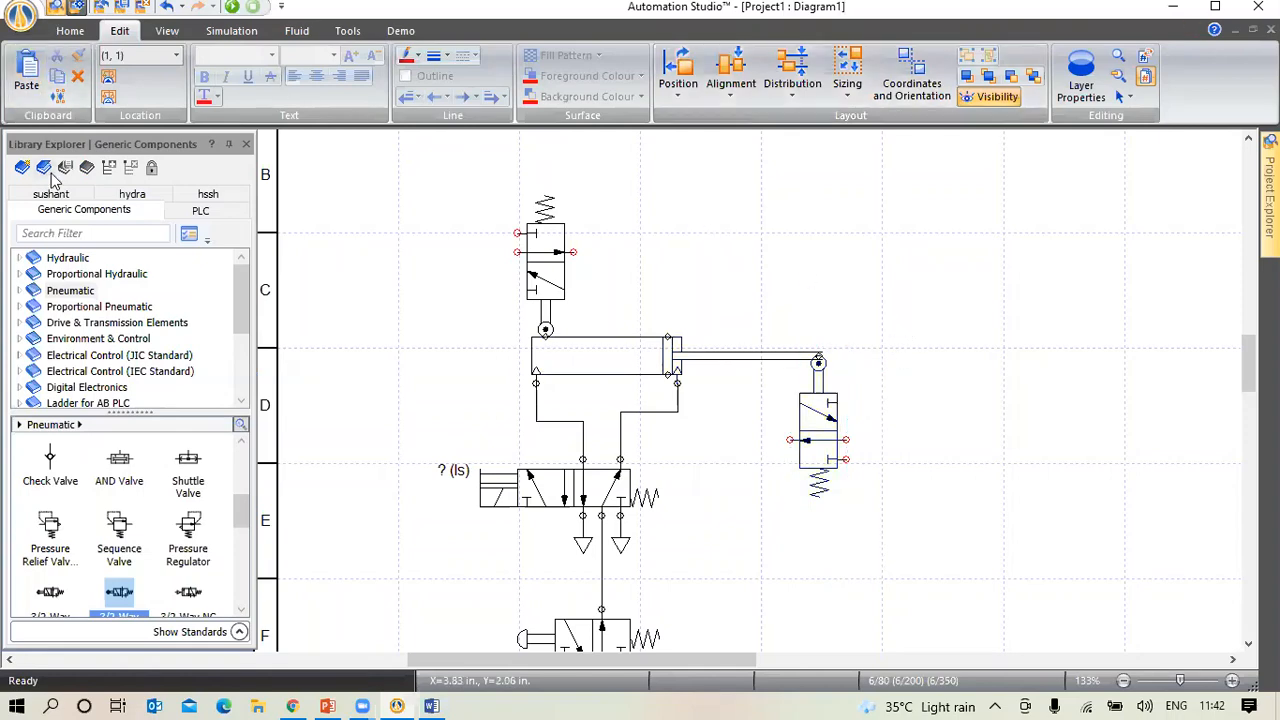
Set the double-acting cylinder's extension to 0%
{"action": "double_click", "coordinate": [584, 354]}
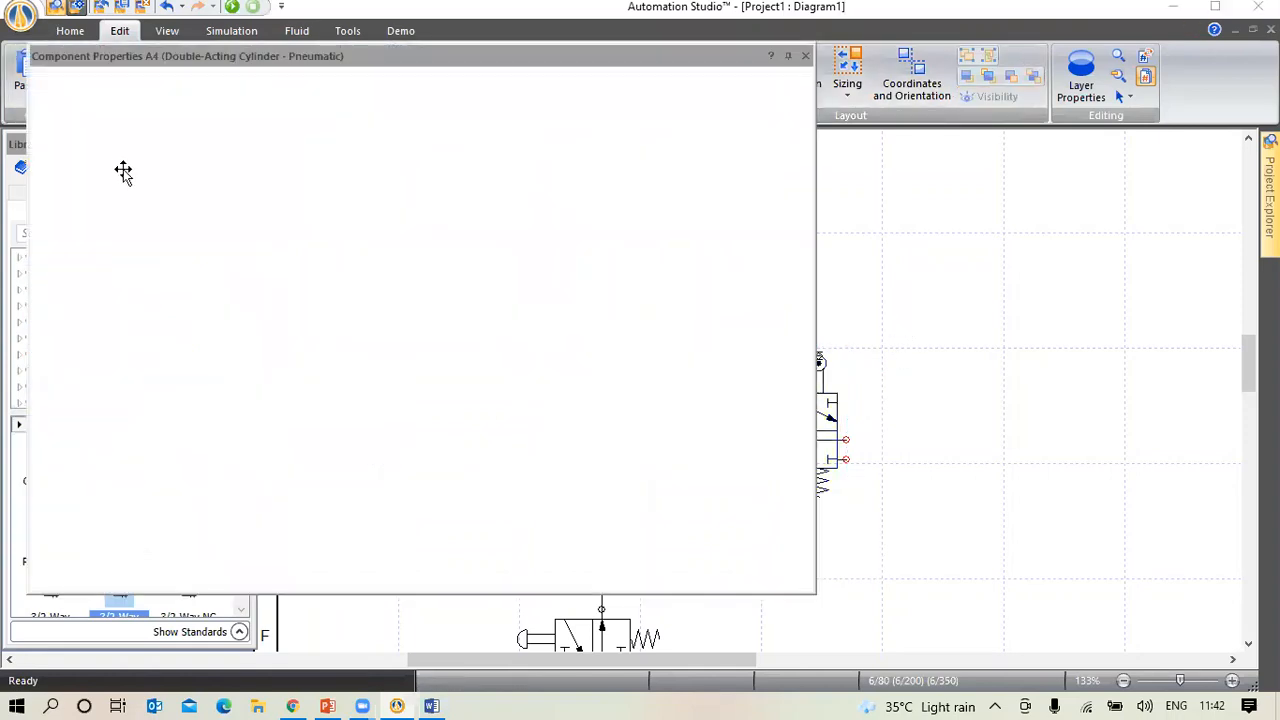
{"action": "left_click", "coordinate": [50, 185]}
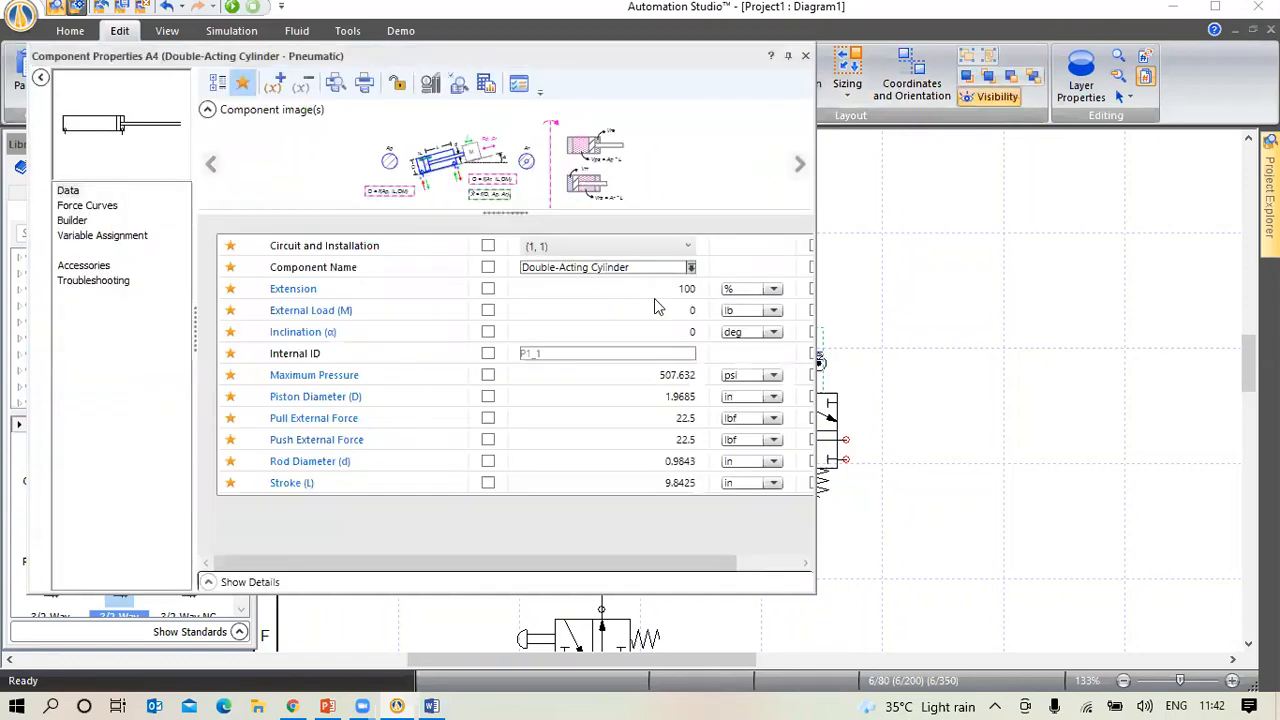
{"action": "left_click", "coordinate": [688, 294]}
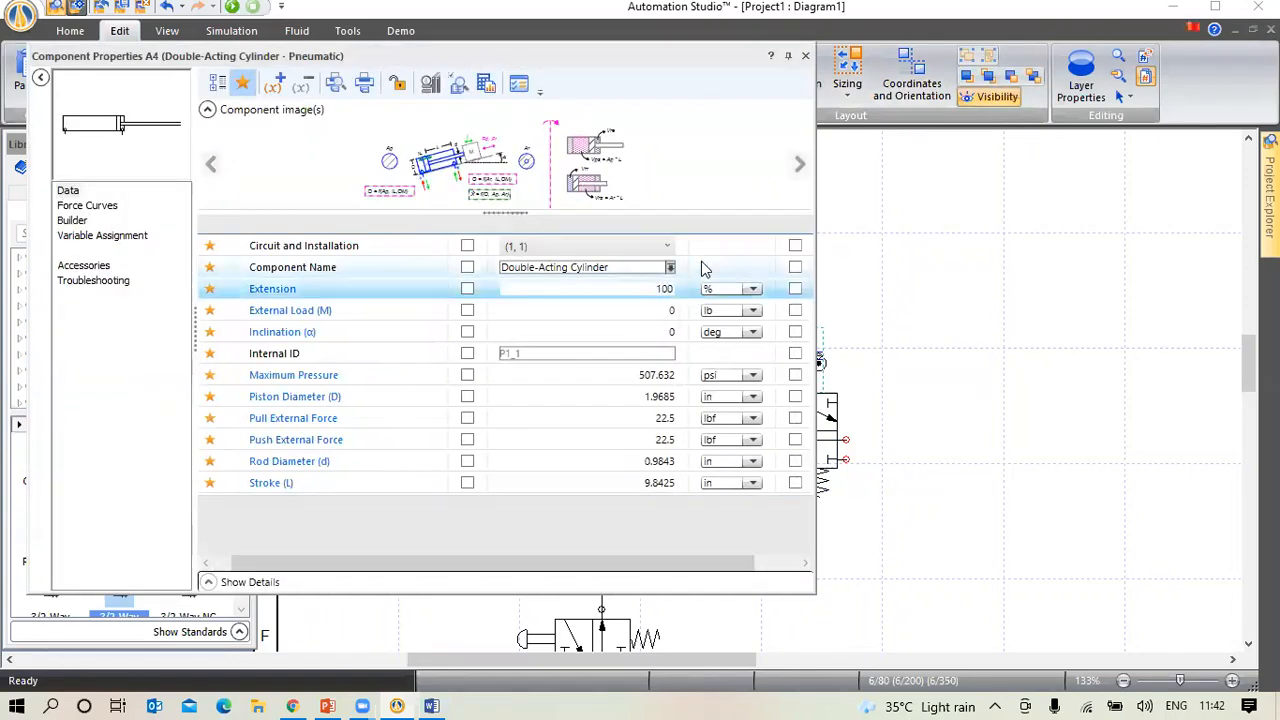
{"action": "key", "text": "BackSpace"}
{"action": "key", "text": "Return"}
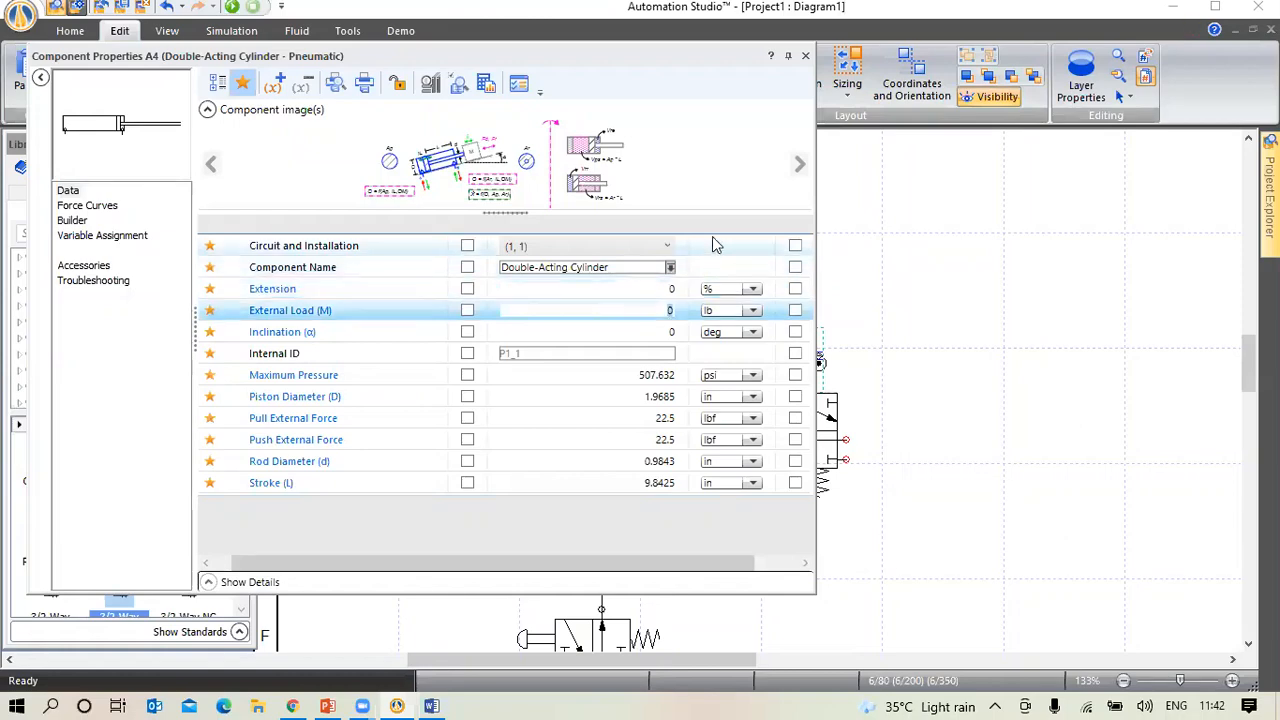
{"action": "left_click", "coordinate": [805, 57]}
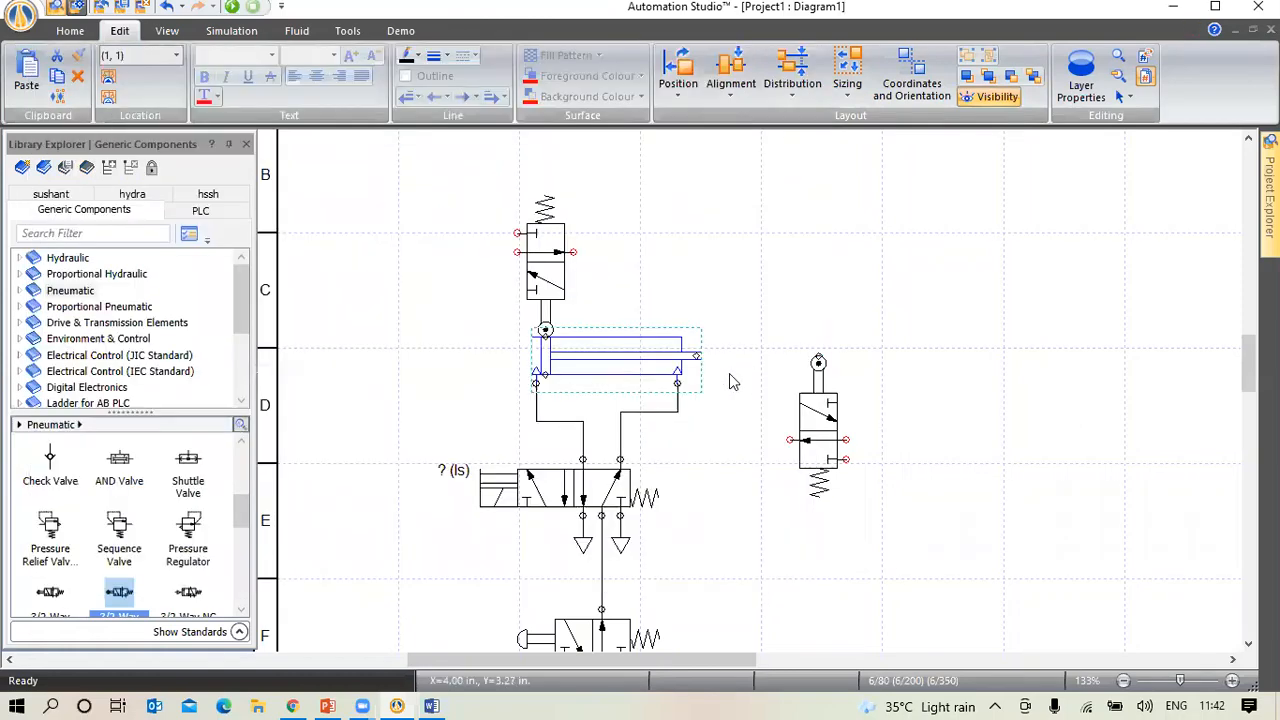
{"action": "left_click", "coordinate": [605, 318]}
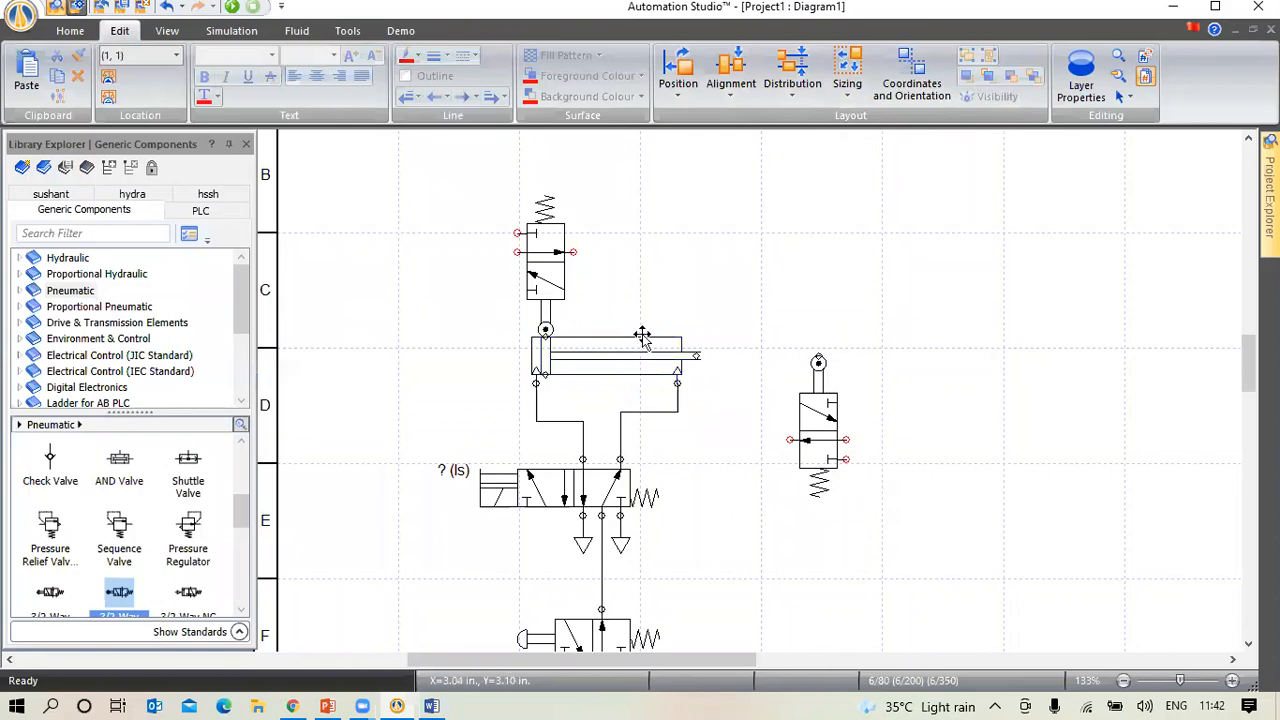
Open the 5/2-way valve's builder and delete the command element stacked above its solenoid
{"action": "scroll", "coordinate": [656, 370], "scroll_direction": "down", "scroll_amount": 1}
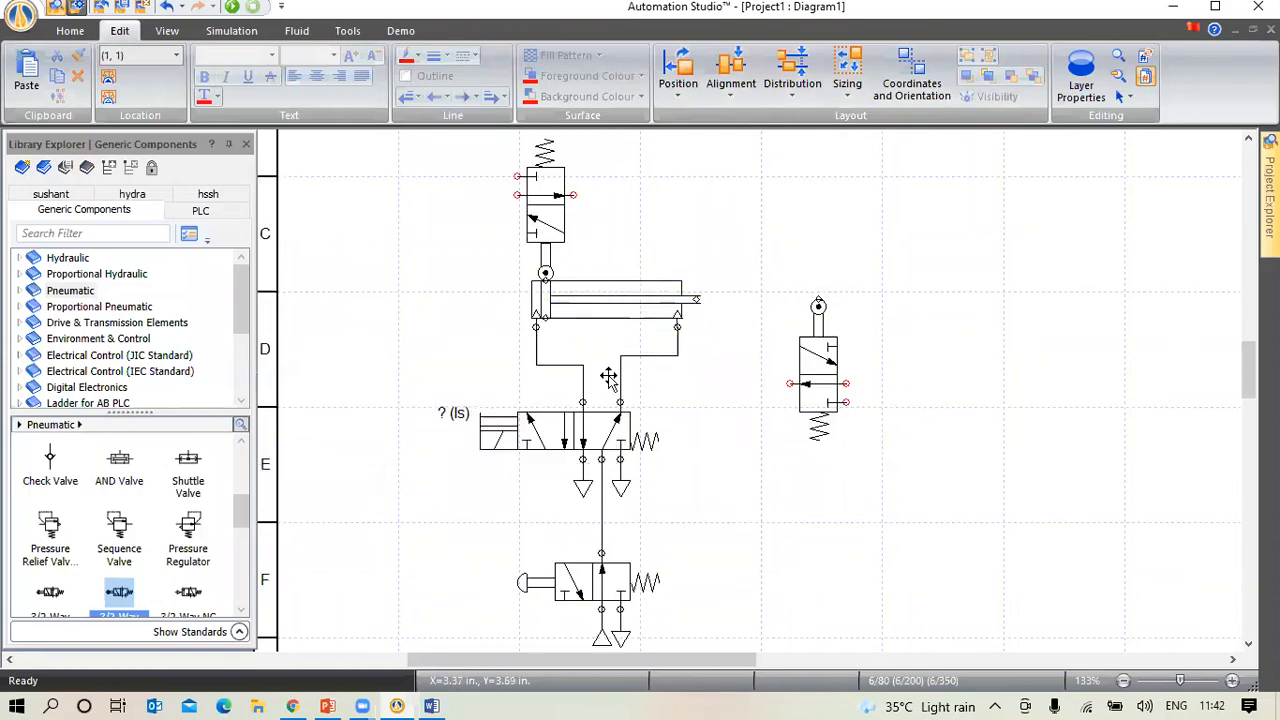
{"action": "double_click", "coordinate": [554, 433]}
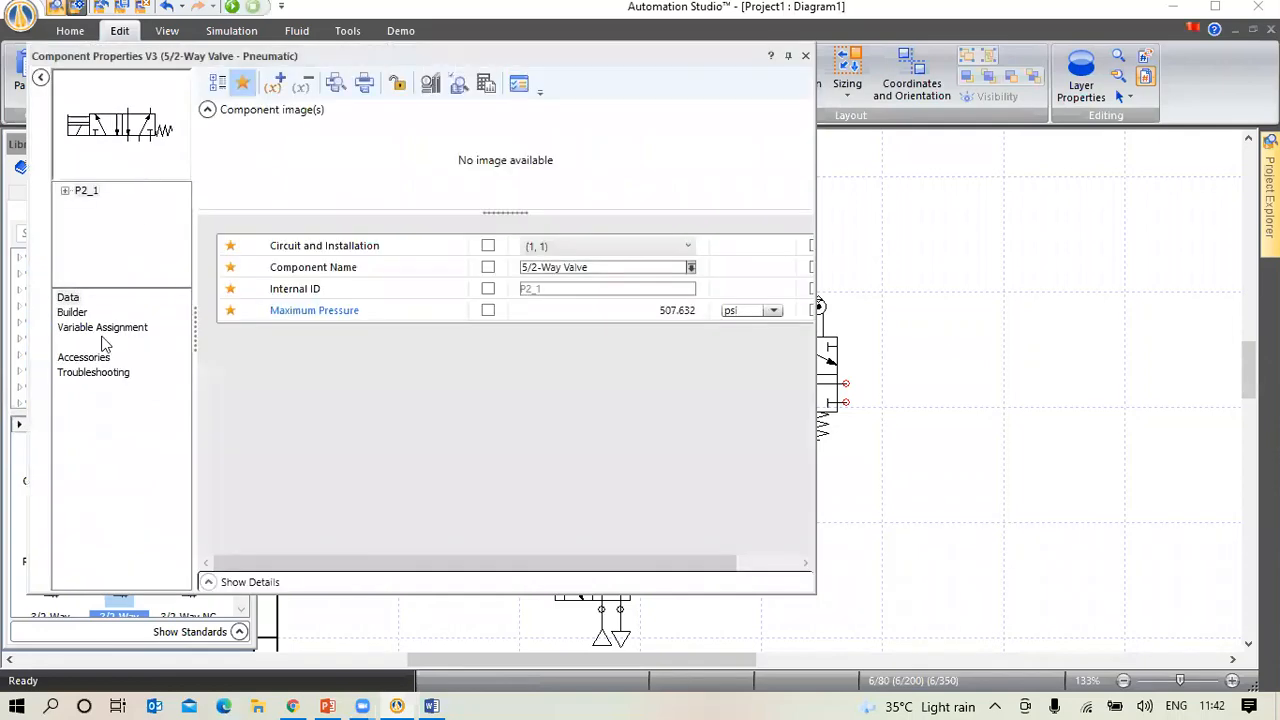
{"action": "left_click", "coordinate": [76, 313]}
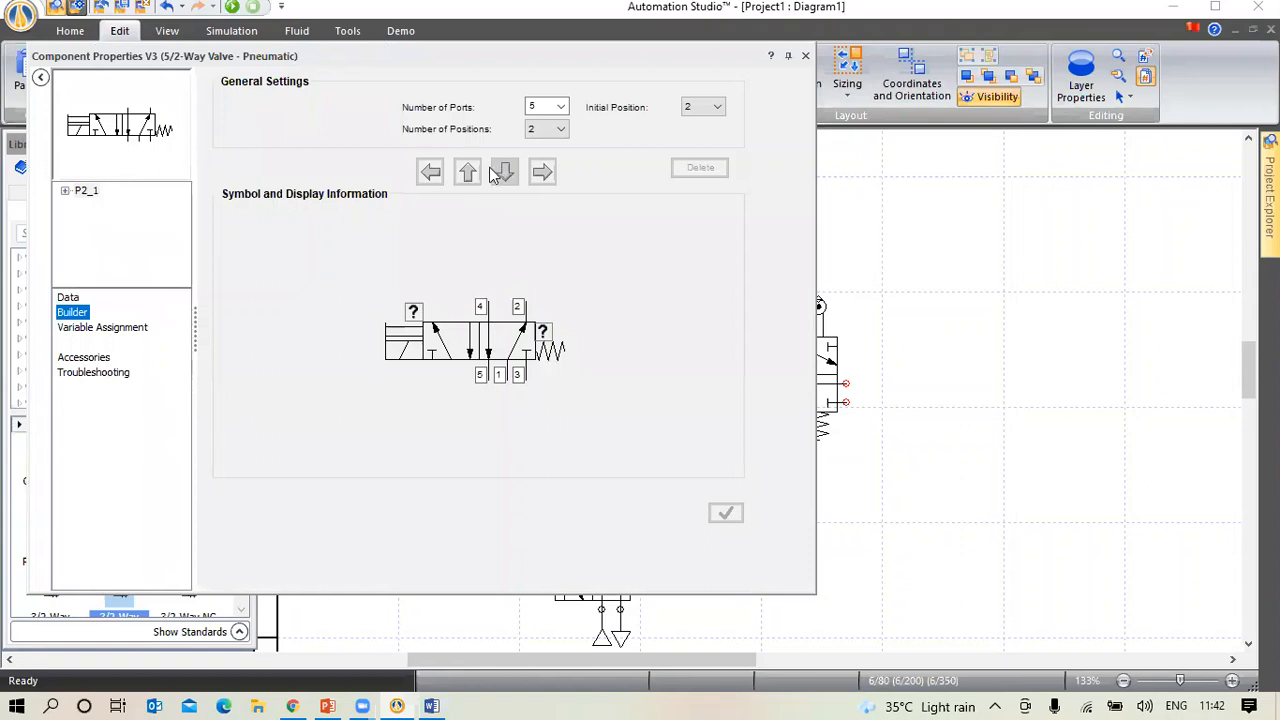
{"action": "left_click", "coordinate": [404, 342]}
{"action": "left_click", "coordinate": [716, 170]}
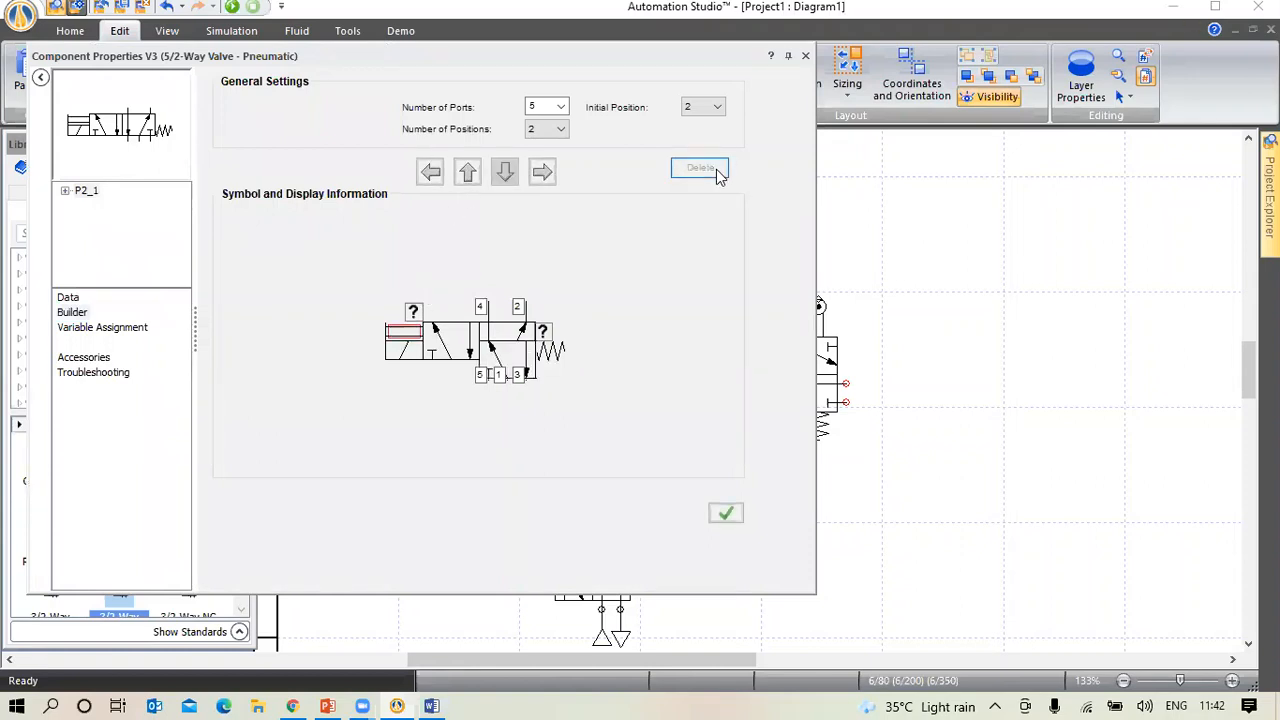
{"action": "left_click", "coordinate": [714, 170]}
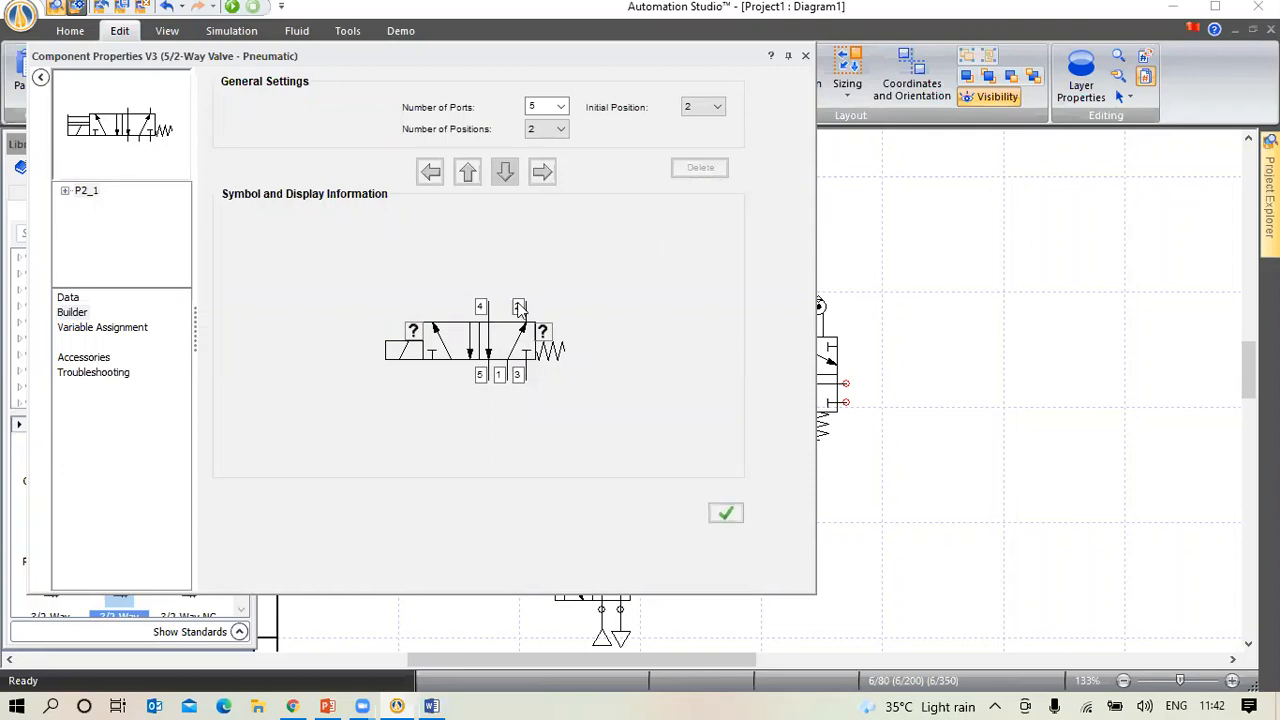
Replace the 5/2-way valve's solenoid with the triangle-symbol External Pneumatic Pilot
{"action": "left_click", "coordinate": [400, 351]}
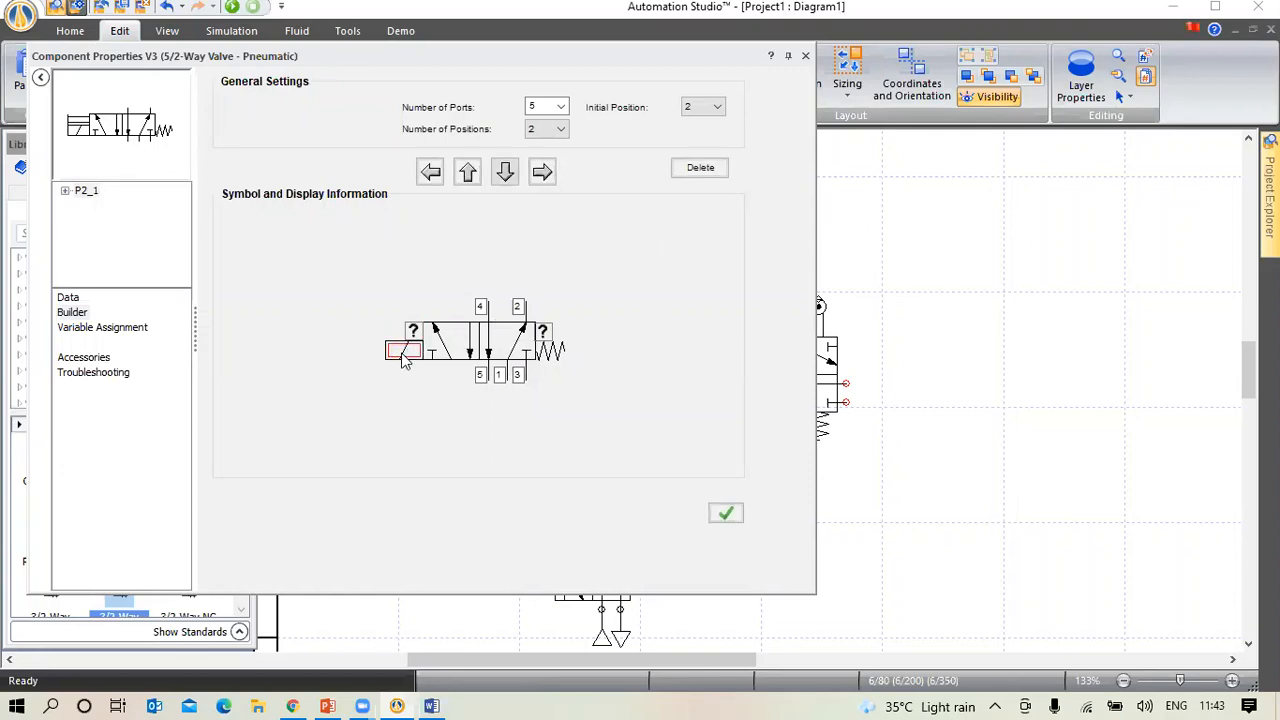
{"action": "double_click", "coordinate": [404, 360]}
{"action": "scroll", "coordinate": [259, 372], "scroll_direction": "down", "scroll_amount": 3}
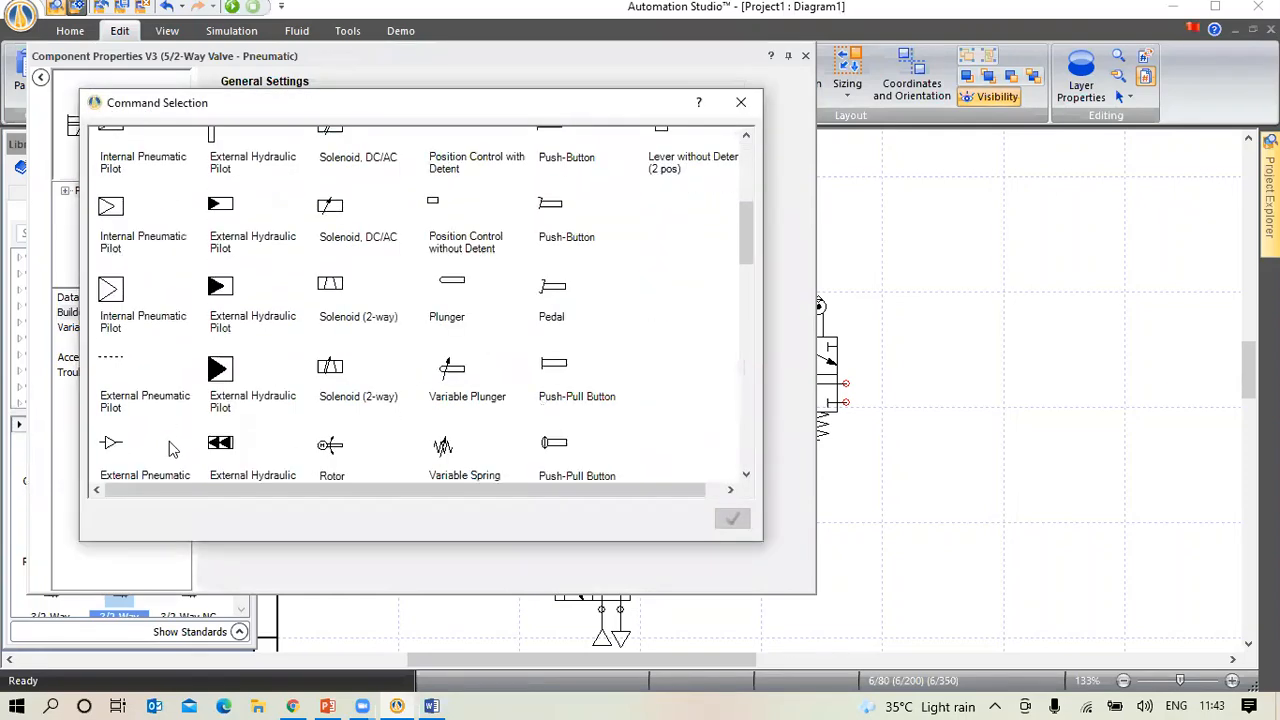
{"action": "left_click", "coordinate": [108, 446]}
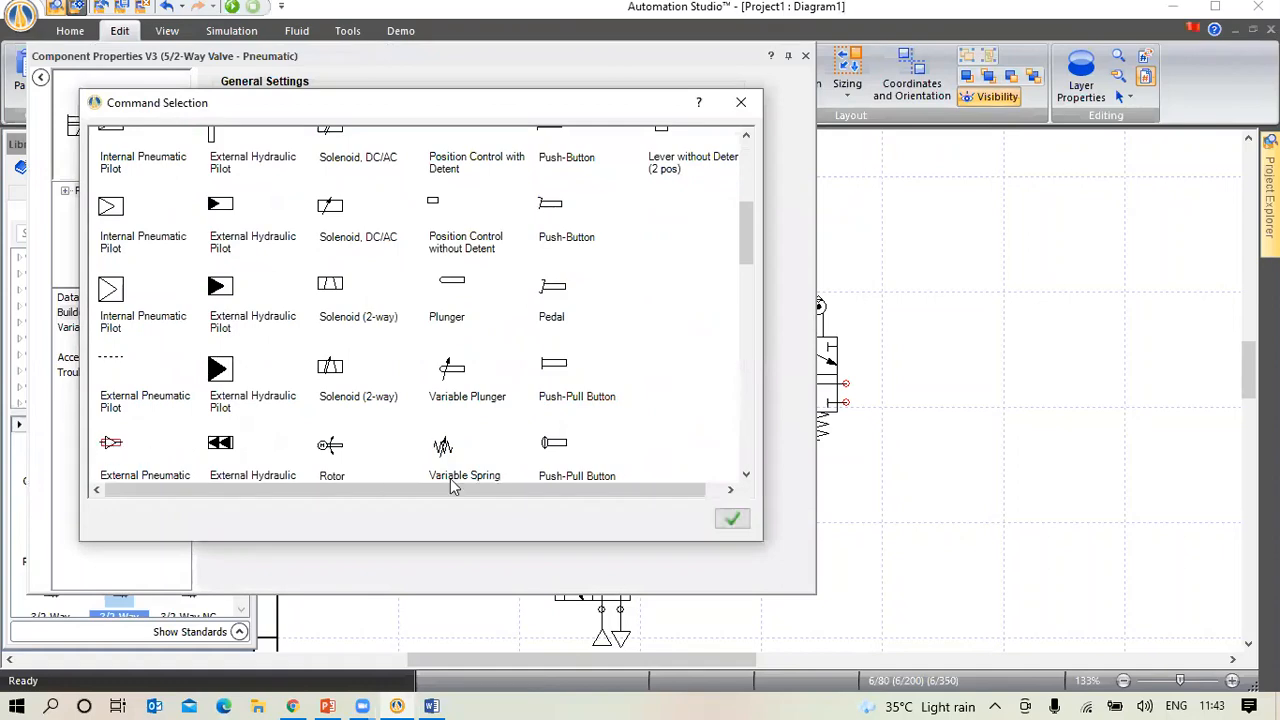
{"action": "left_click", "coordinate": [730, 520]}
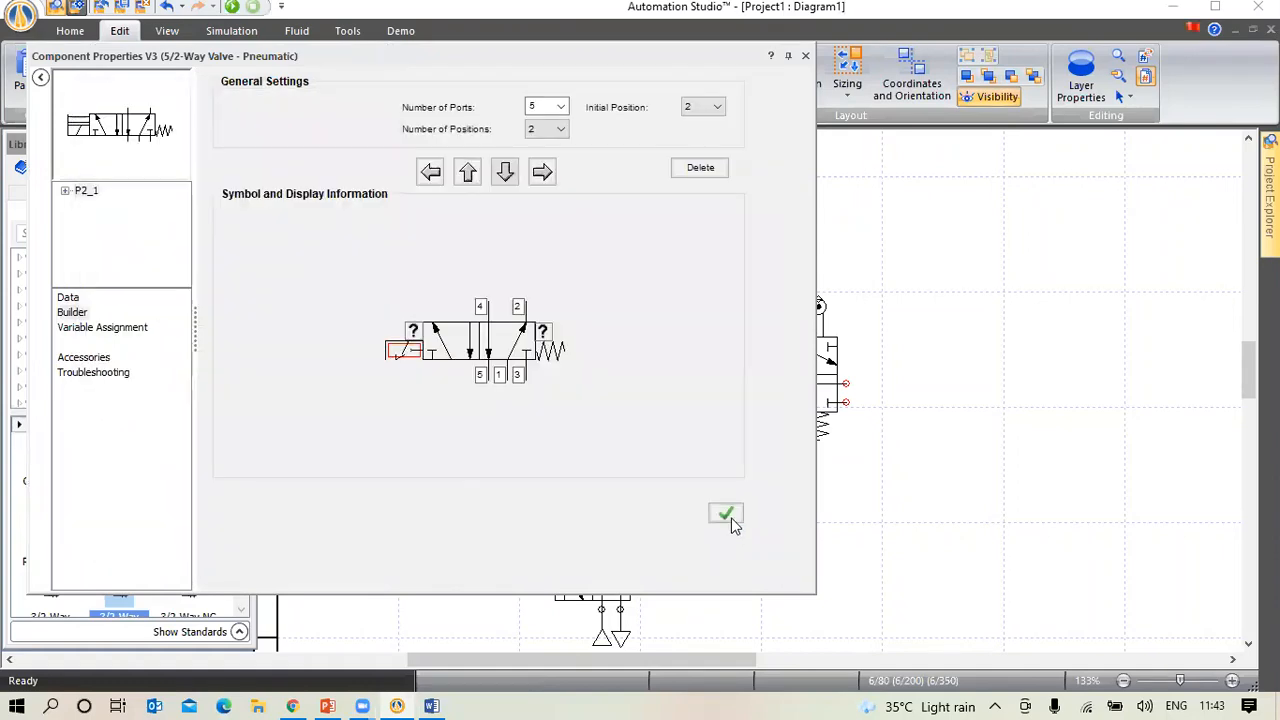
Replace the 5/2-way valve's return spring with the matching triangle-symbol External Pneumatic Pilot and apply the new valve configuration
{"action": "left_click", "coordinate": [552, 352]}
{"action": "double_click", "coordinate": [551, 351]}
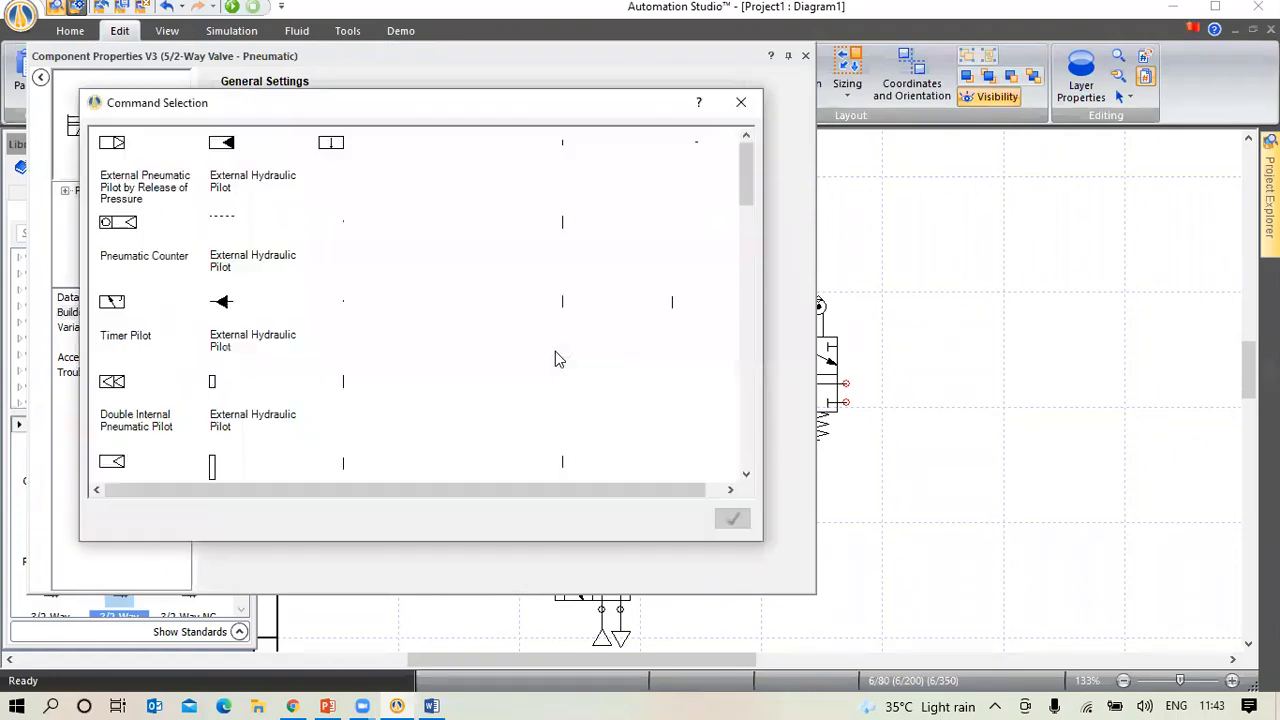
{"action": "scroll", "coordinate": [278, 370], "scroll_direction": "down", "scroll_amount": 5}
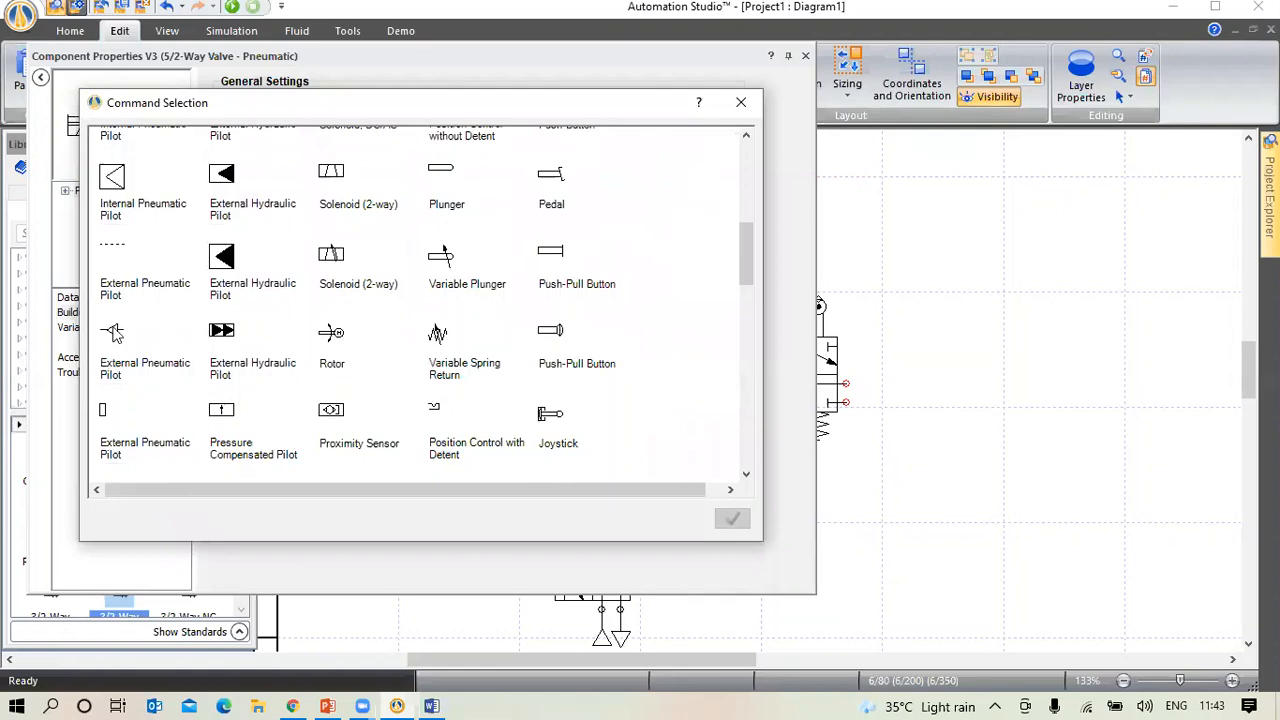
{"action": "left_click", "coordinate": [112, 333]}
{"action": "left_click", "coordinate": [730, 517]}
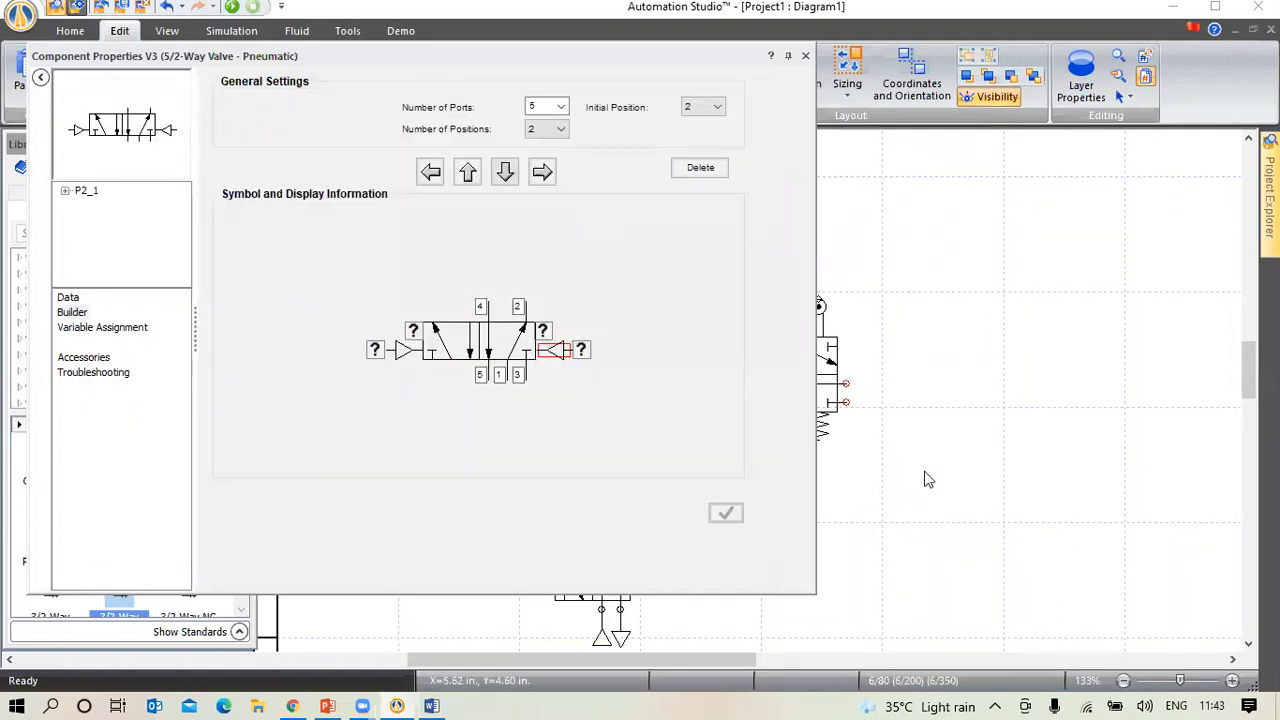
Connect the outlets of the upper and right roller-operated 3/2-way valves to the 5/2-way valve's left and right pilot ports, respectively
{"action": "left_click", "coordinate": [806, 62]}
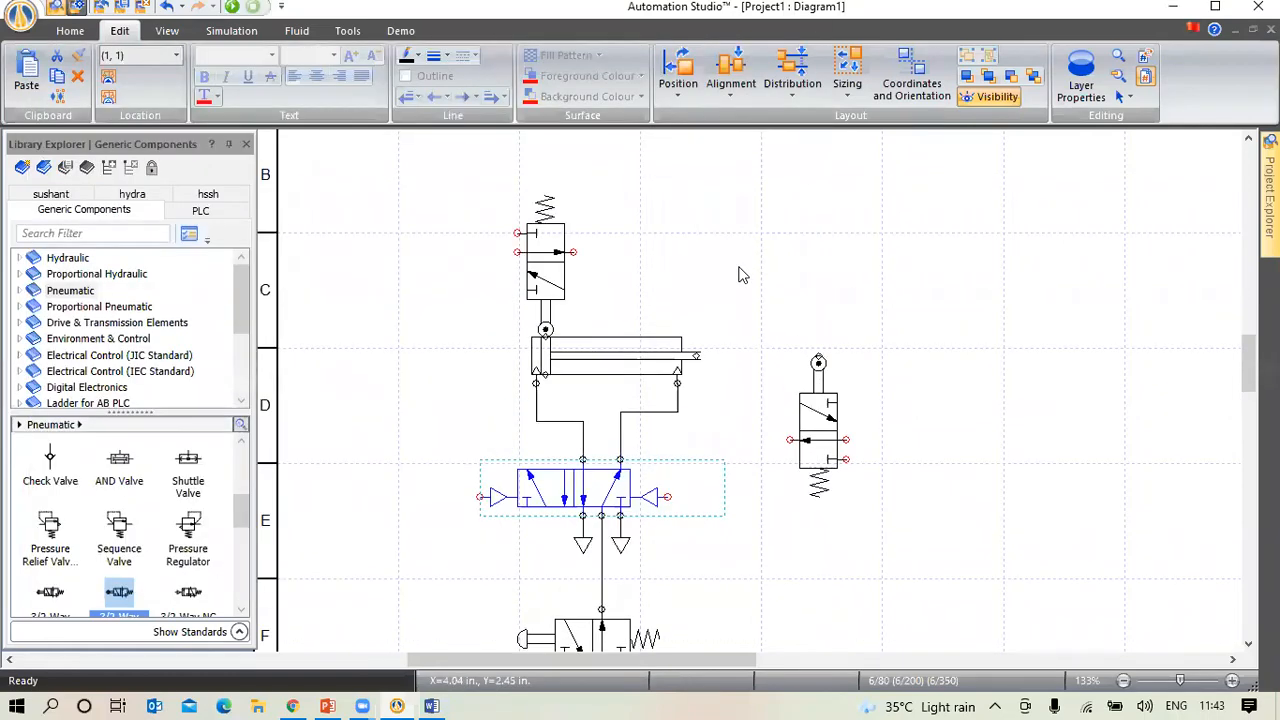
{"action": "scroll", "coordinate": [741, 274], "scroll_direction": "down", "scroll_amount": 3}
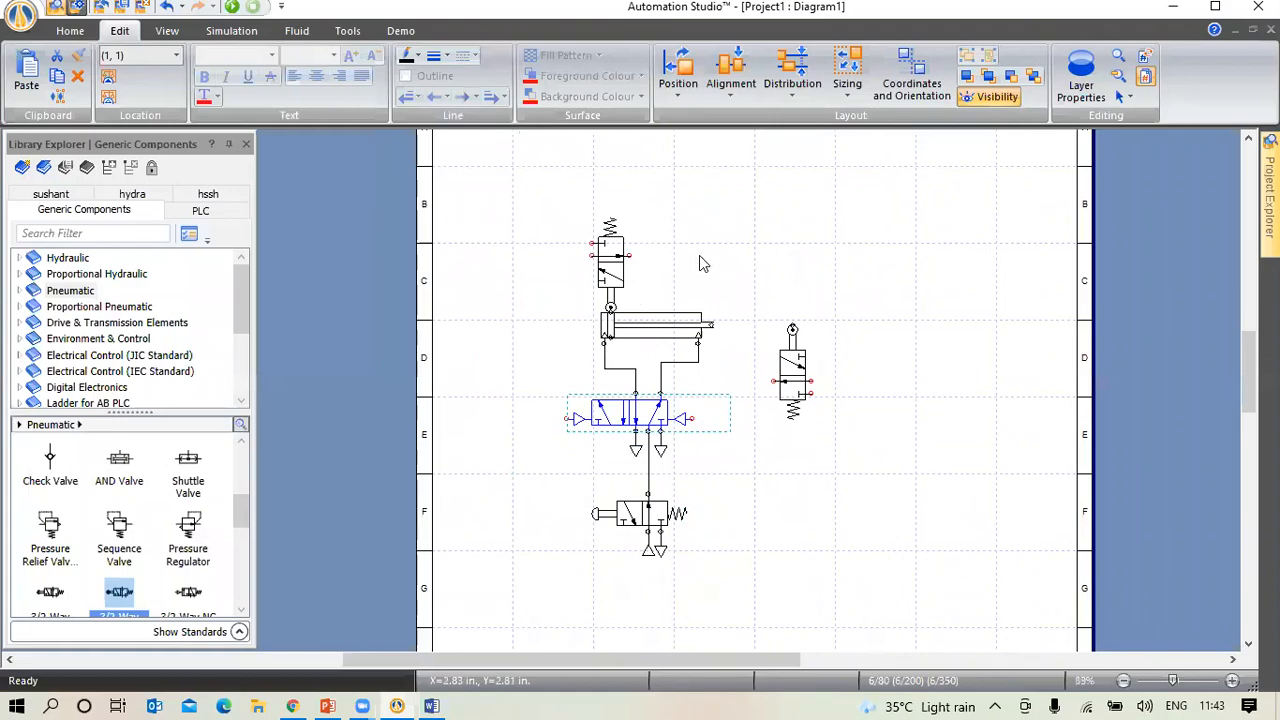
{"action": "left_click", "coordinate": [629, 256]}
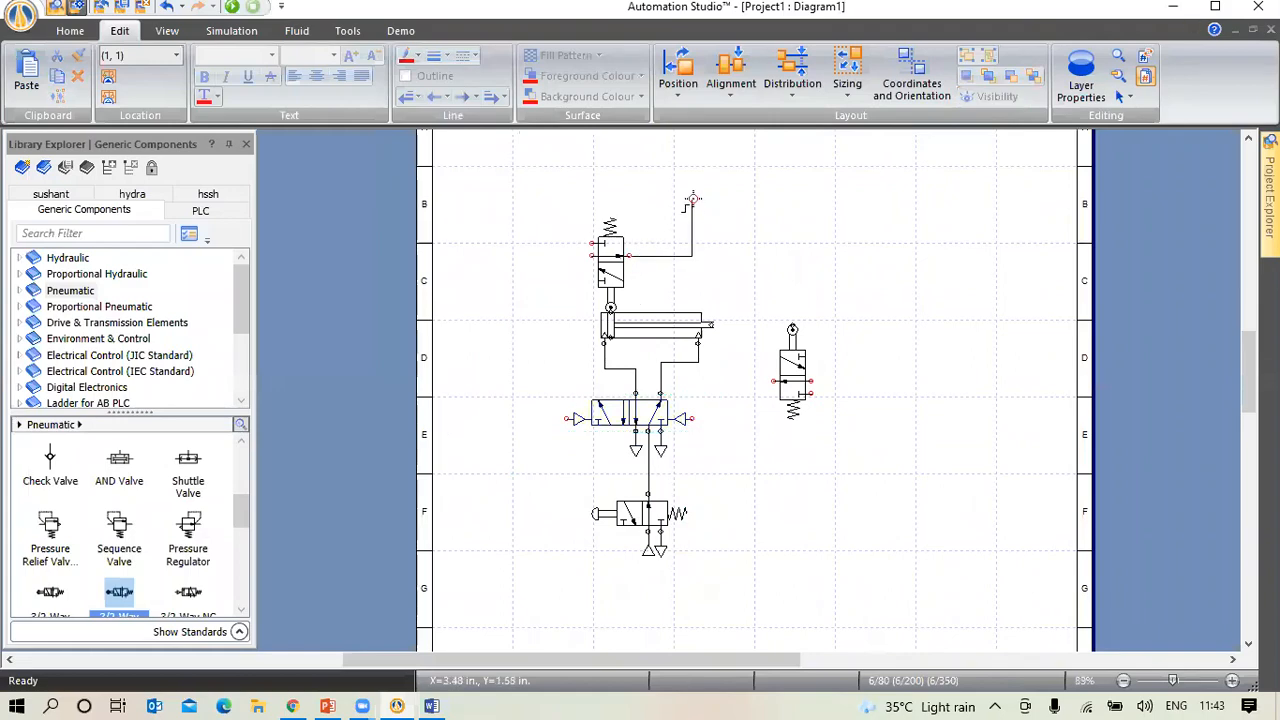
{"action": "left_click", "coordinate": [692, 162]}
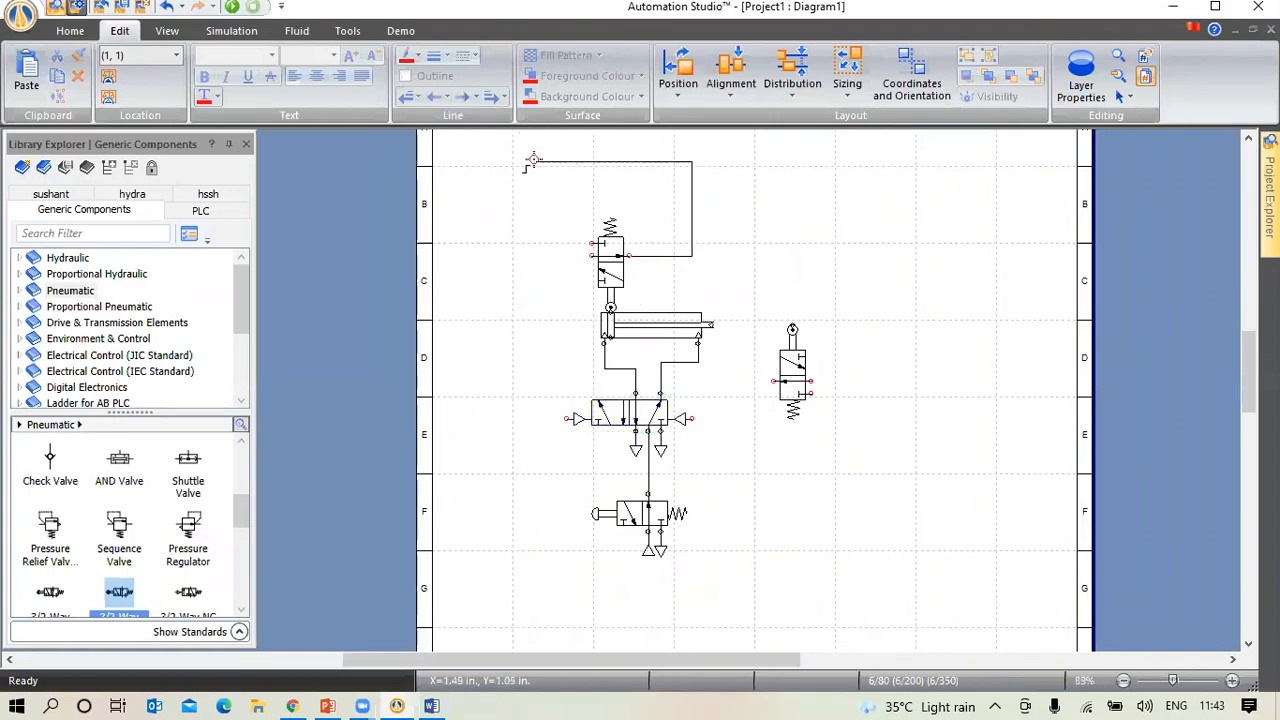
{"action": "key", "text": "Escape"}
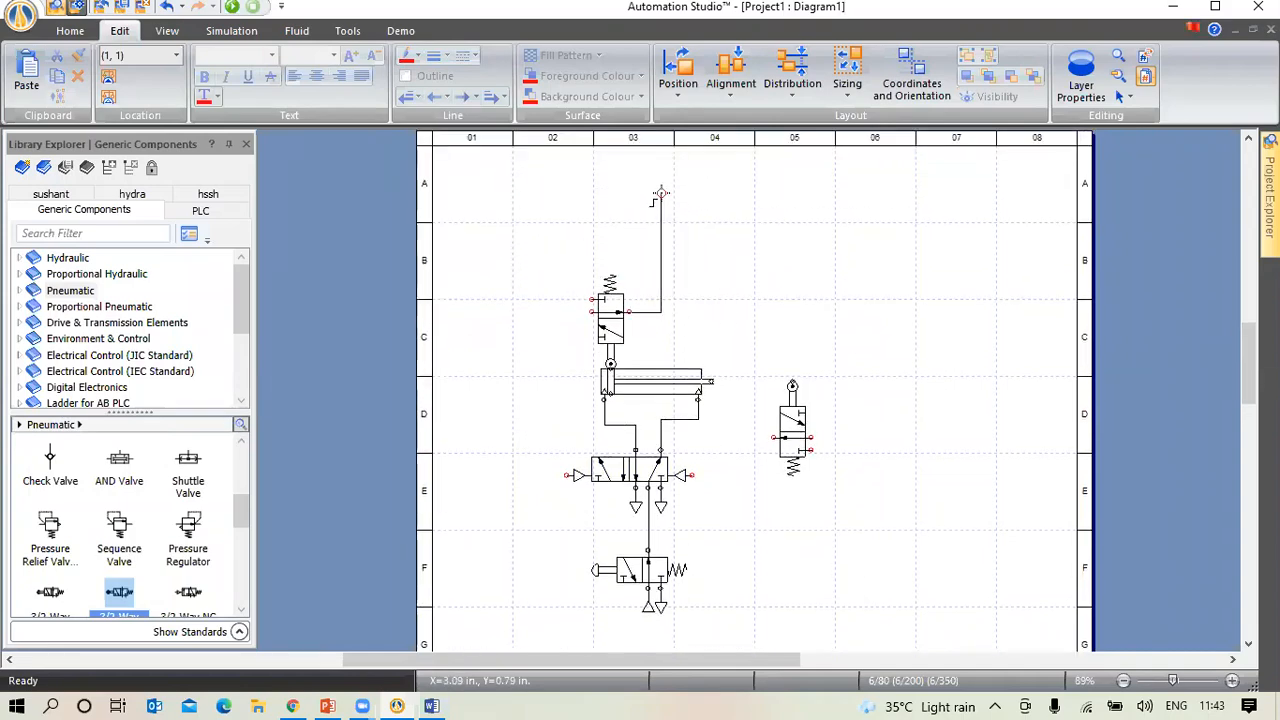
{"action": "left_click", "coordinate": [538, 219]}
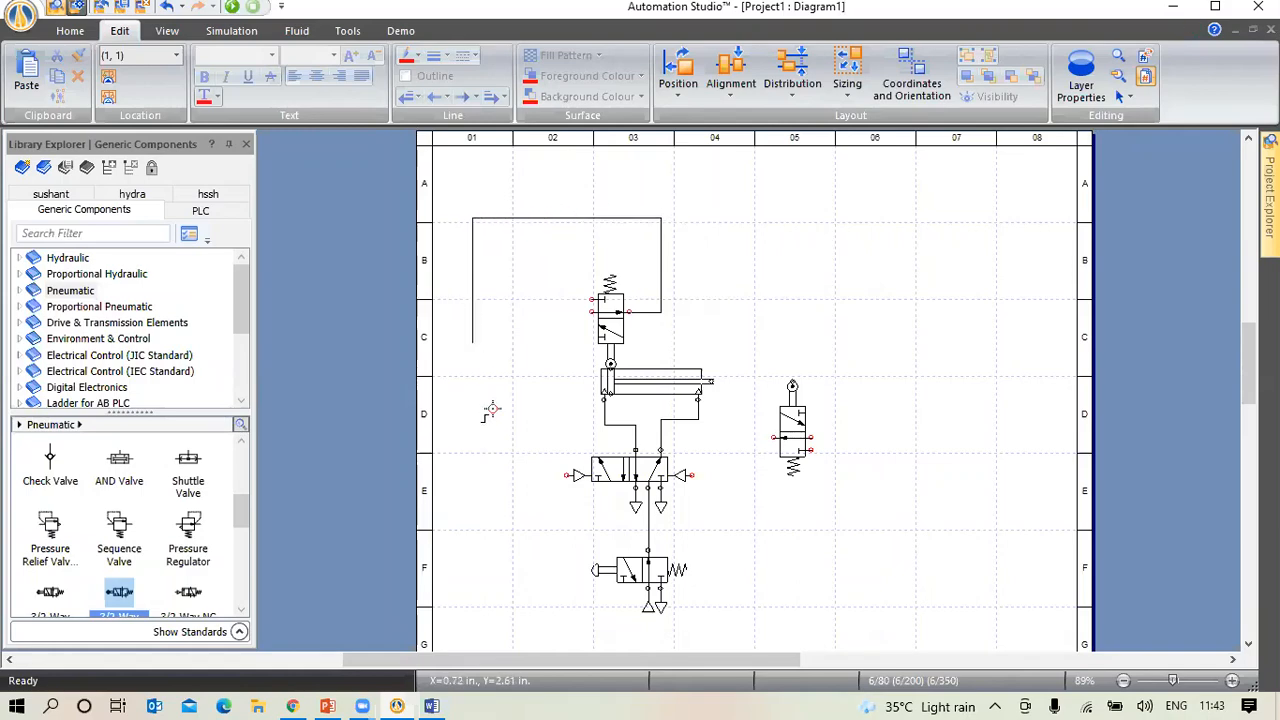
{"action": "left_click", "coordinate": [566, 475]}
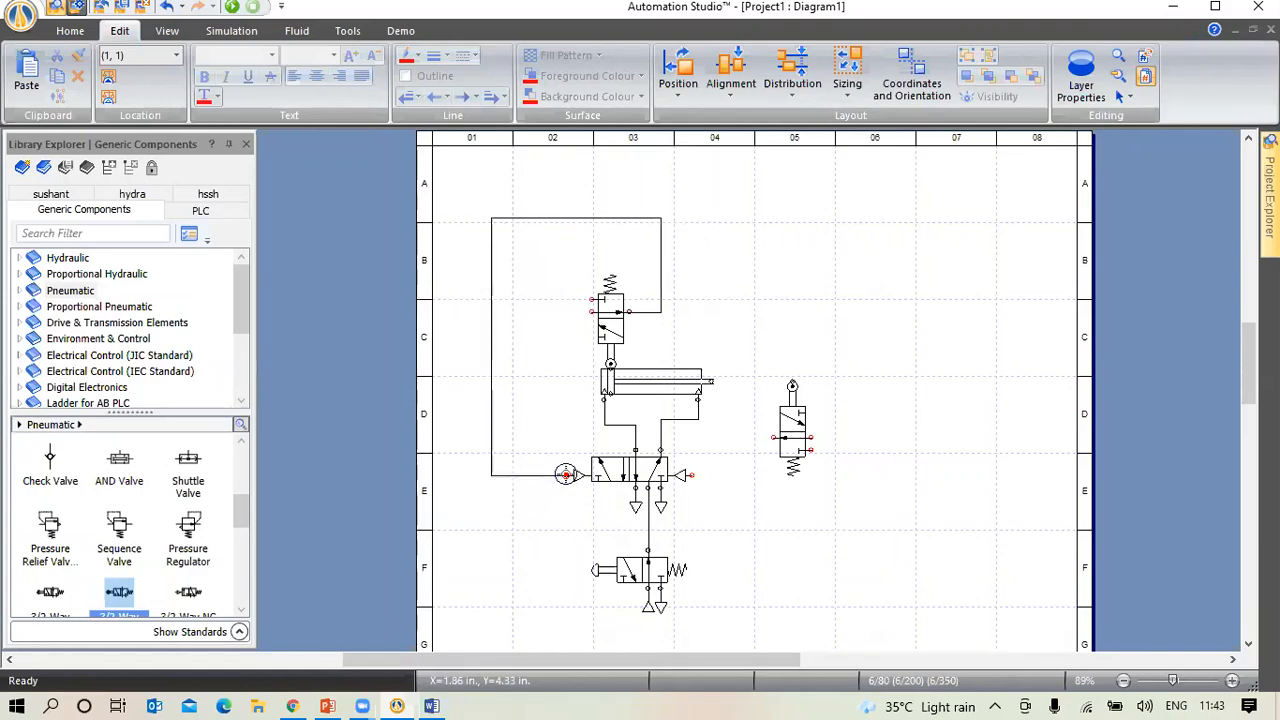
{"action": "left_click", "coordinate": [774, 437]}
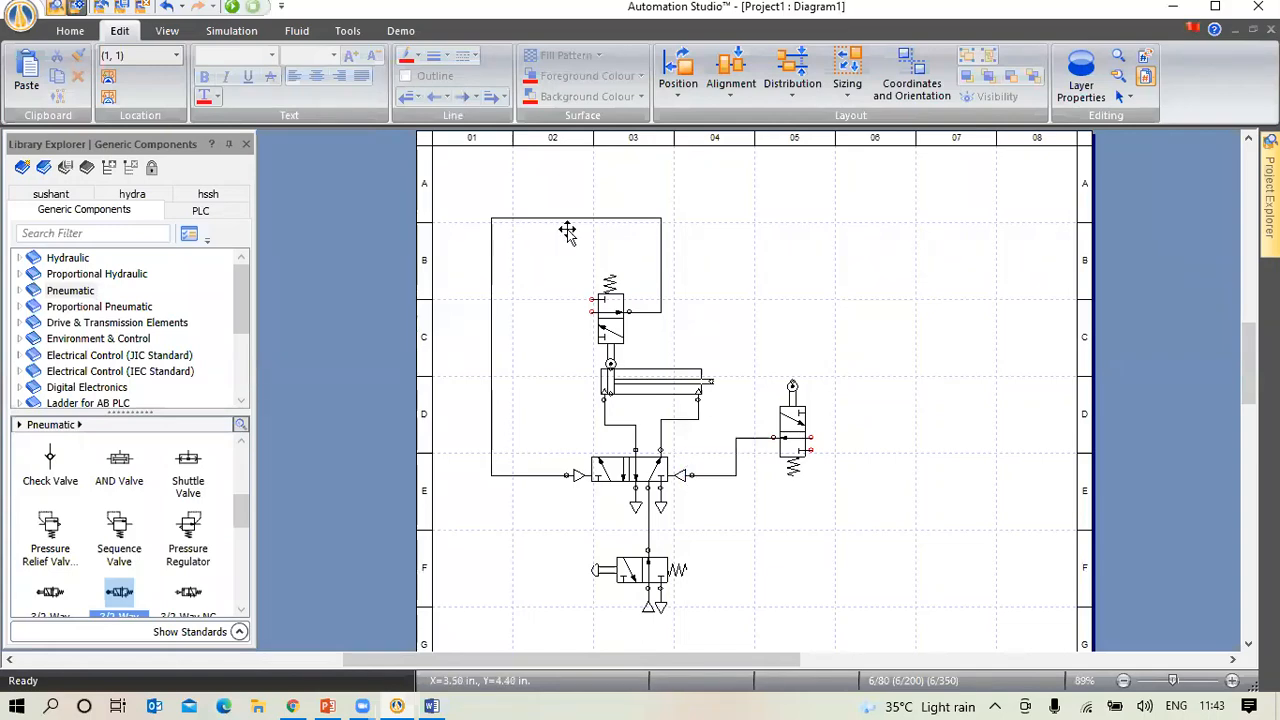
Set the line function of both connections between the roller valves and the 5/2-way valve's pilots to Pilot
{"action": "left_click", "coordinate": [528, 218]}
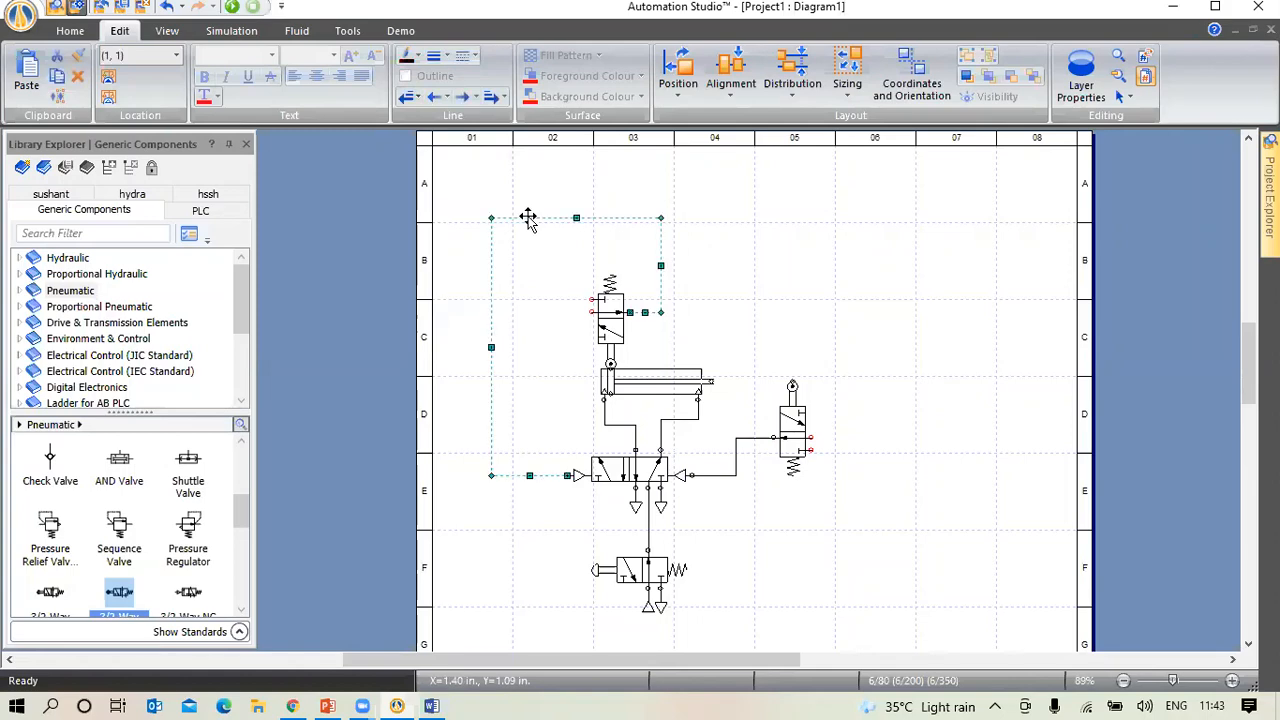
{"action": "right_click", "coordinate": [529, 217]}
{"action": "mouse_move", "coordinate": [765, 232]}
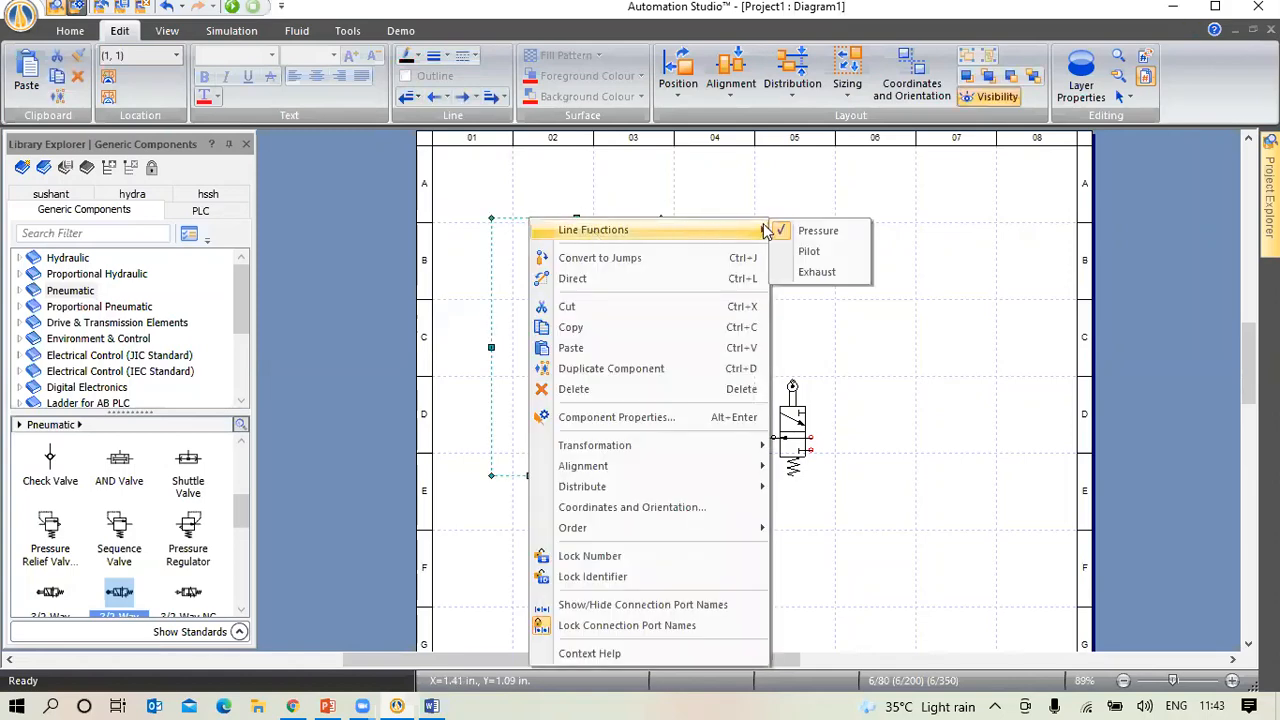
{"action": "left_click", "coordinate": [812, 251]}
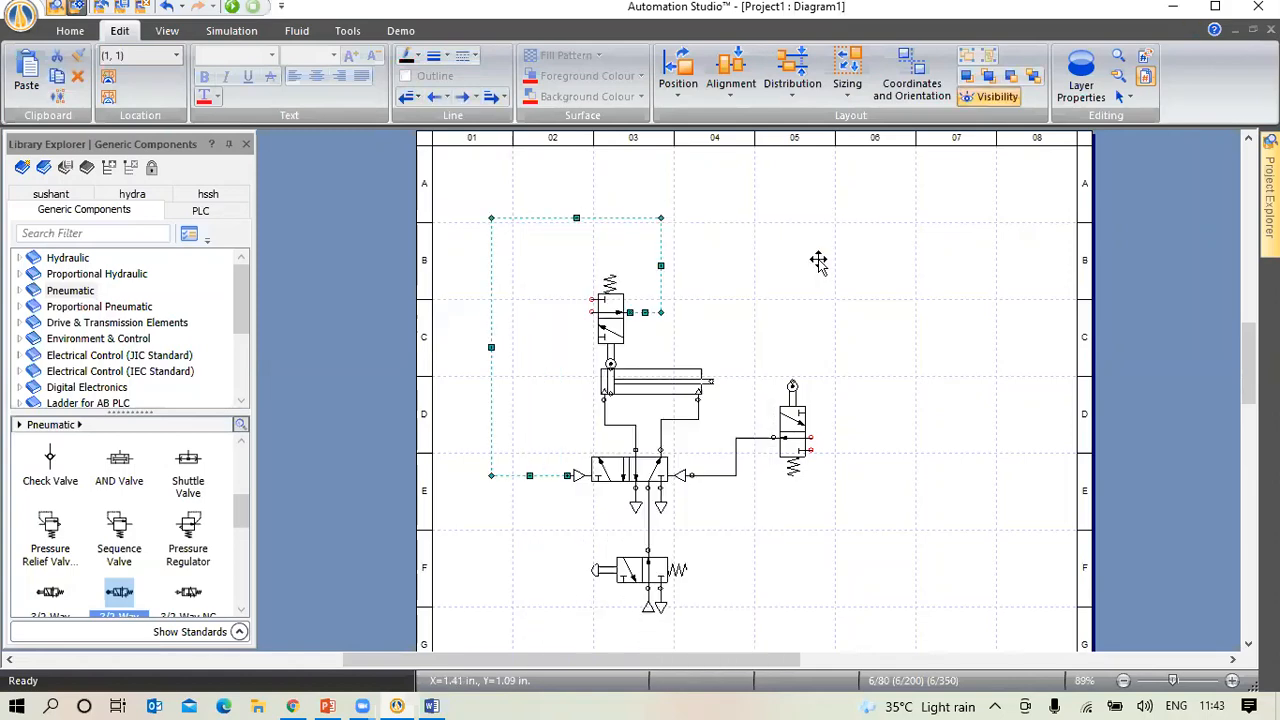
{"action": "left_click", "coordinate": [740, 444]}
{"action": "right_click", "coordinate": [745, 447]}
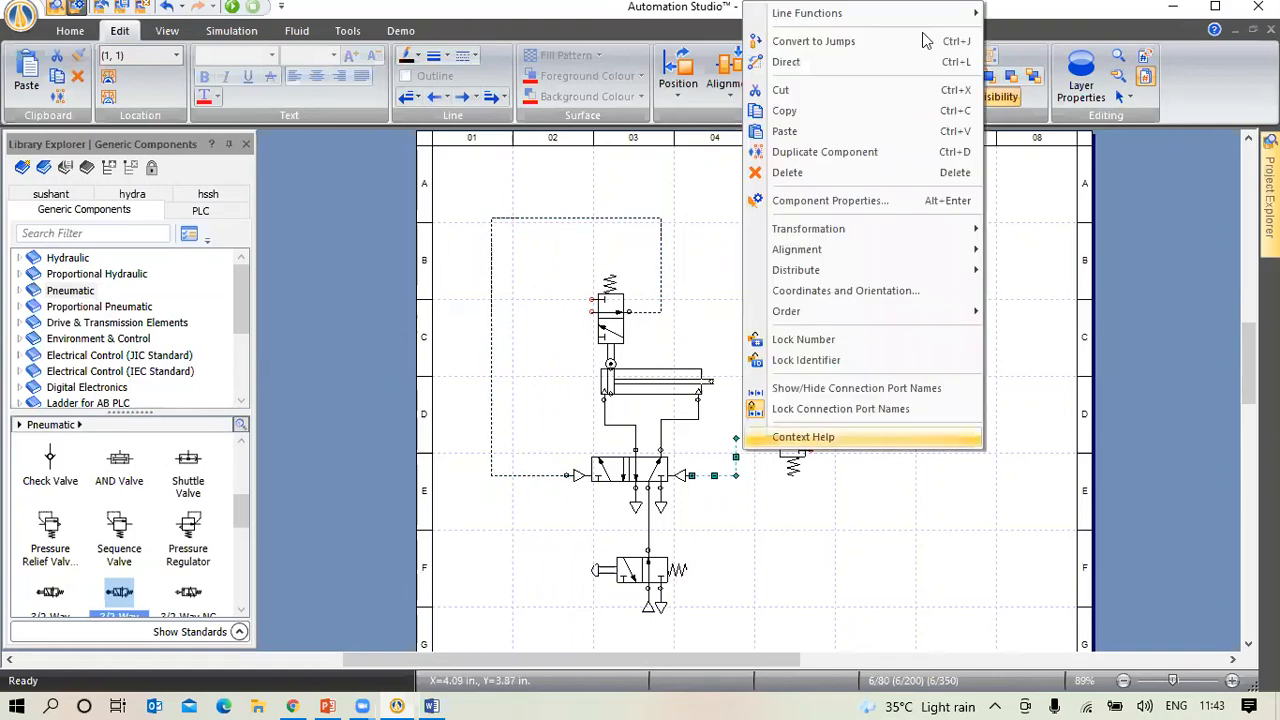
{"action": "mouse_move", "coordinate": [950, 13]}
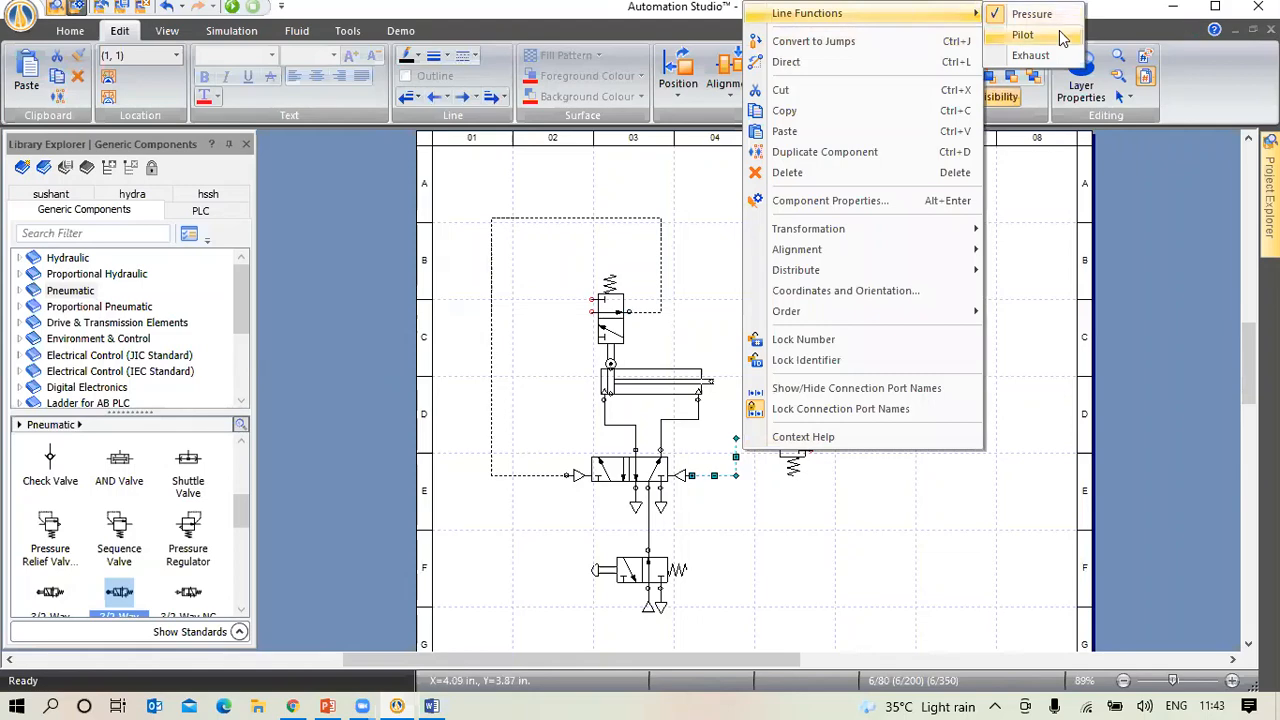
{"action": "left_click", "coordinate": [1060, 35]}
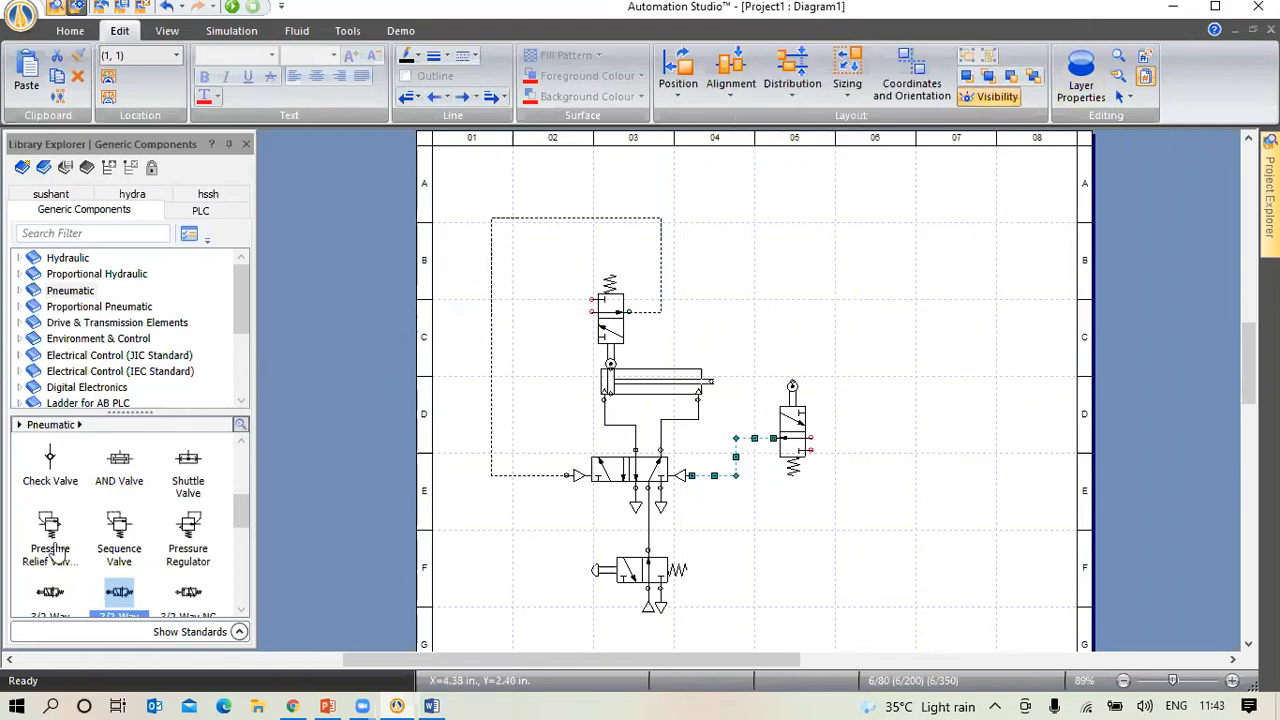
Place an Exhaust and a Pneumatic Pressure Source beside each roller-operated valve, attaching the second source to the right valve's lower port
{"action": "scroll", "coordinate": [119, 556], "scroll_direction": "up", "scroll_amount": 5}
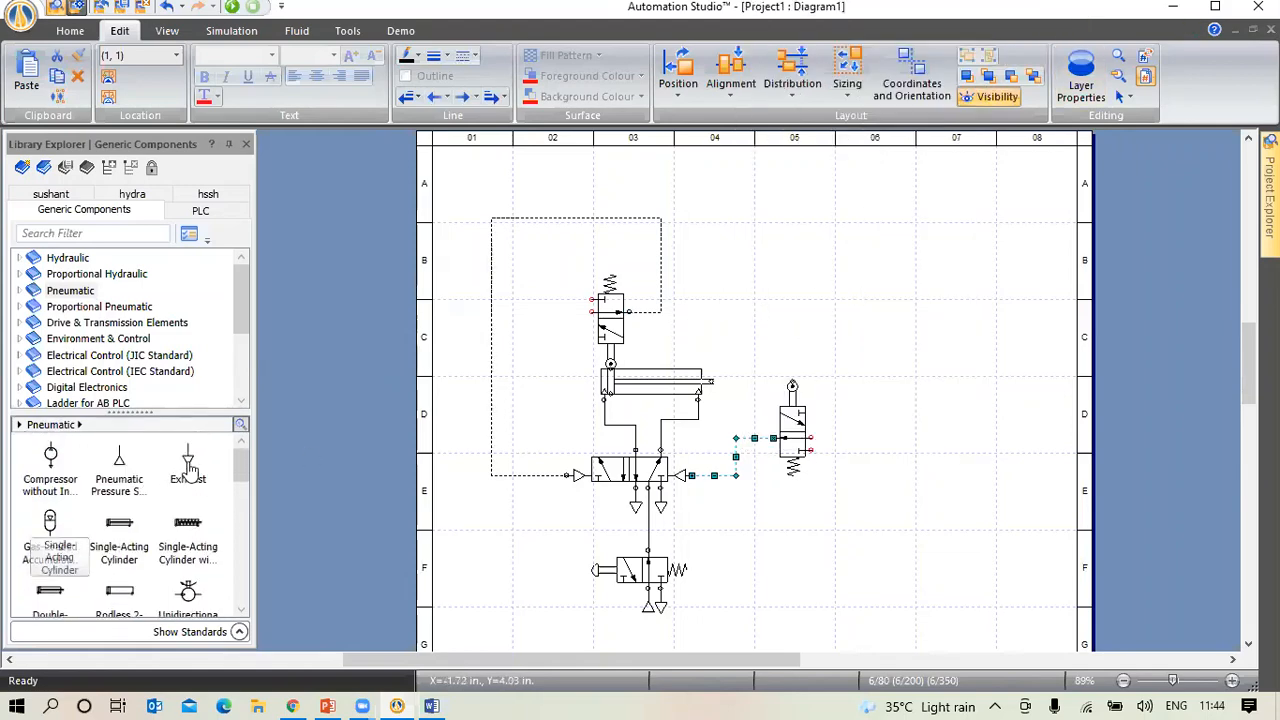
{"action": "left_click_drag", "start_coordinate": [189, 467], "coordinate": [551, 342]}
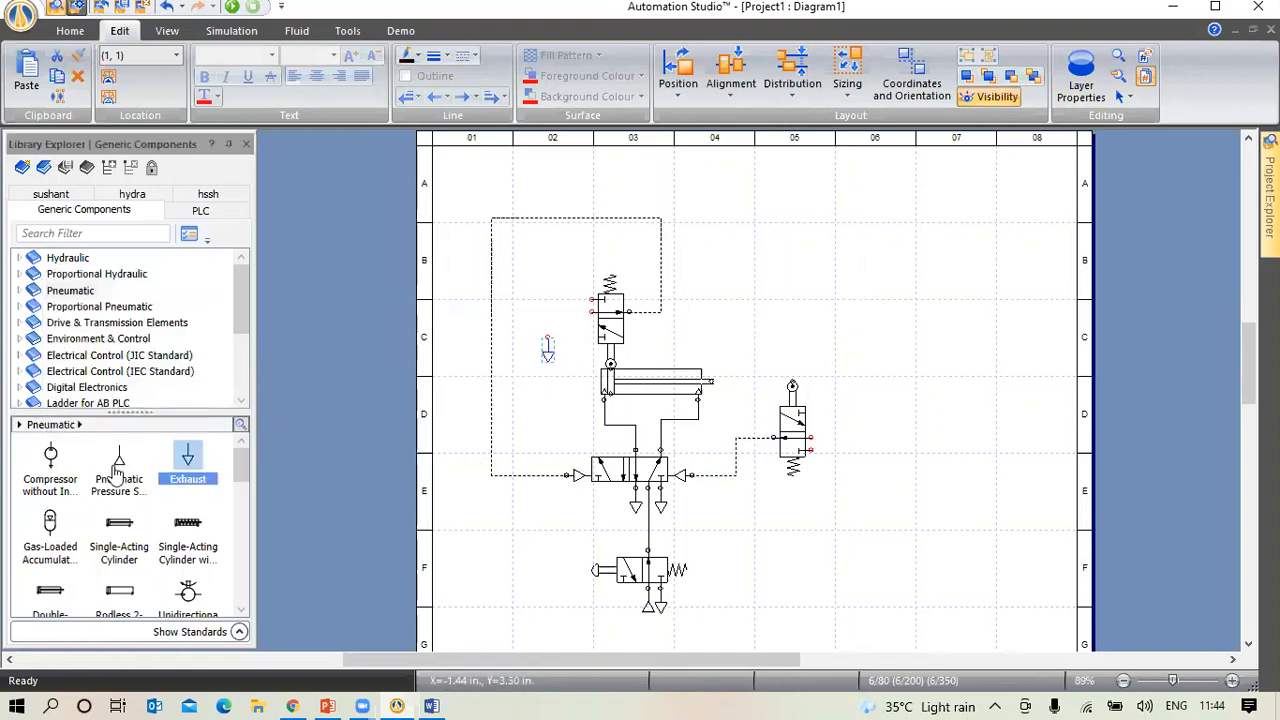
{"action": "left_click_drag", "start_coordinate": [119, 462], "coordinate": [565, 309]}
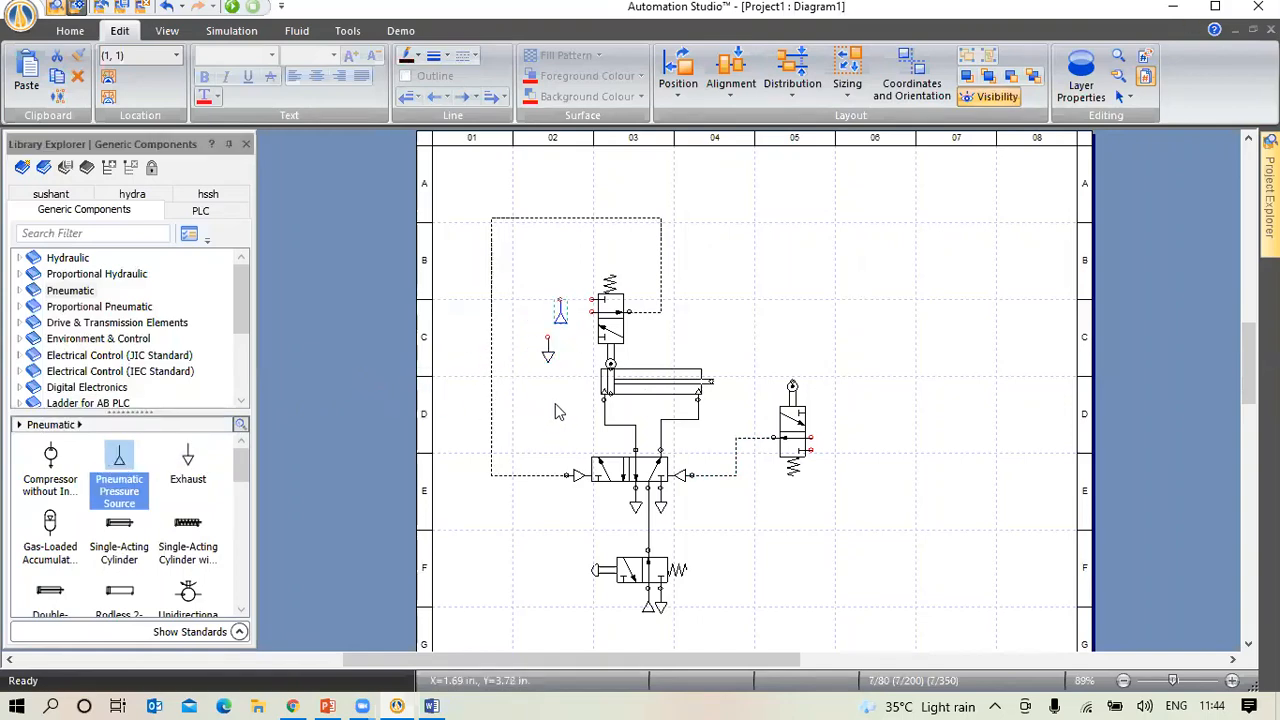
{"action": "left_click", "coordinate": [184, 464]}
{"action": "left_click_drag", "start_coordinate": [184, 466], "coordinate": [843, 434]}
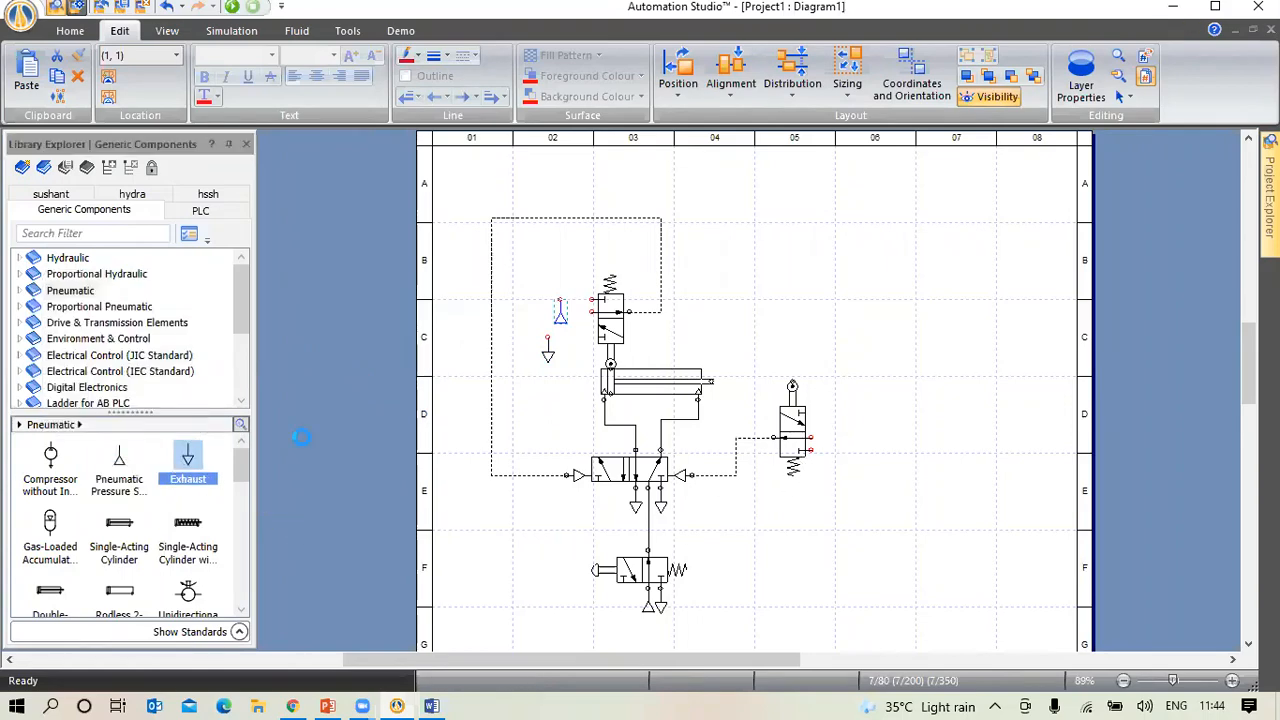
{"action": "left_click", "coordinate": [127, 478]}
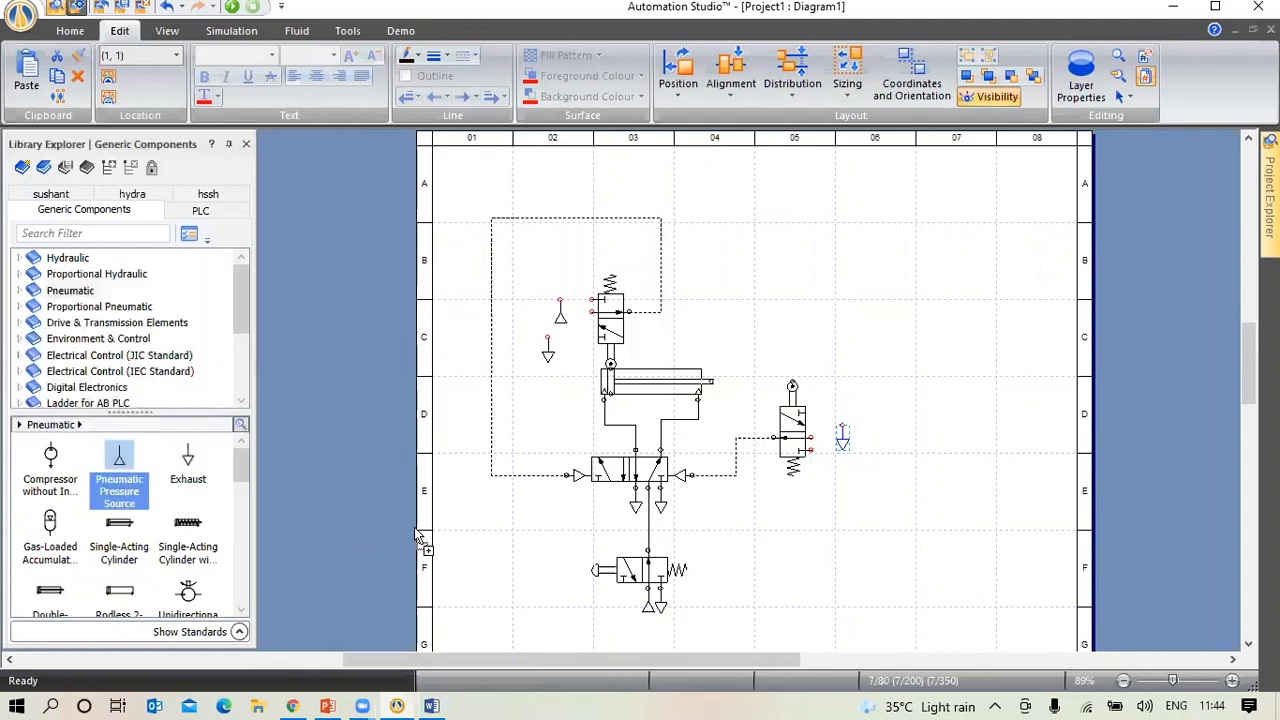
{"action": "left_click_drag", "start_coordinate": [125, 476], "coordinate": [818, 456]}
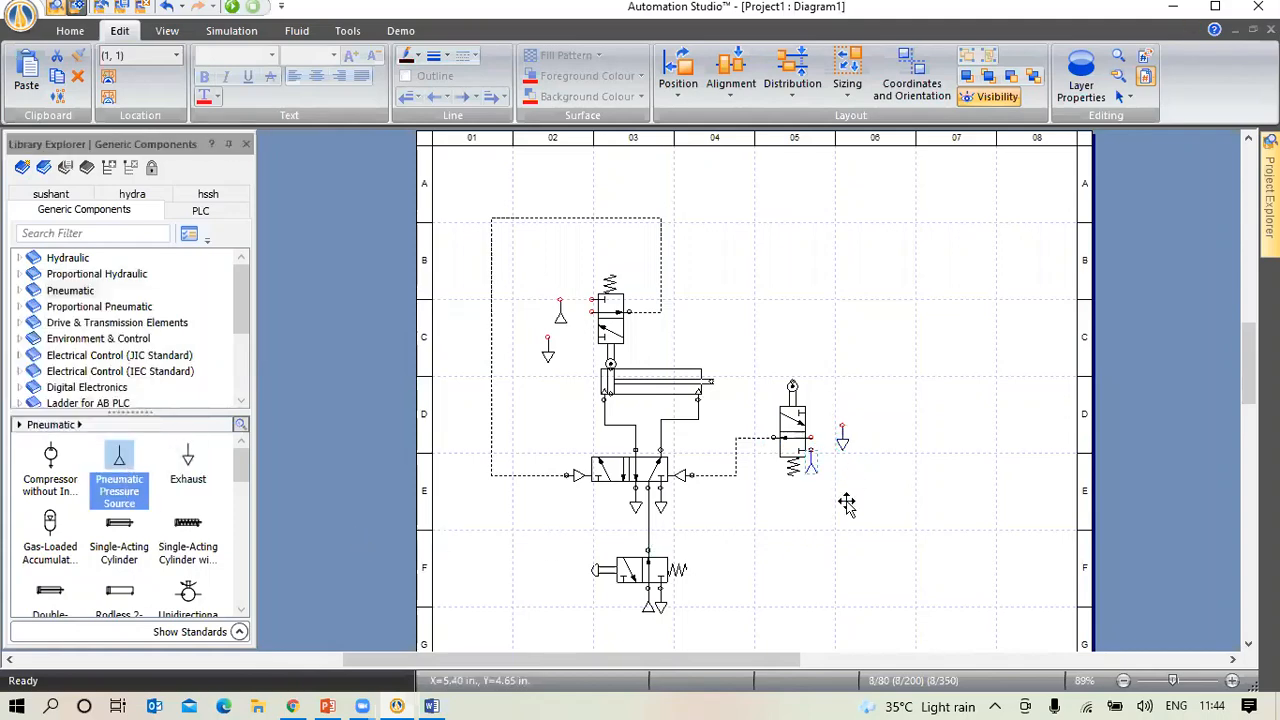
Rotate the pressure source on the right roller valve 90° right and another 180° so it points away from the valve
{"action": "left_click", "coordinate": [690, 100]}
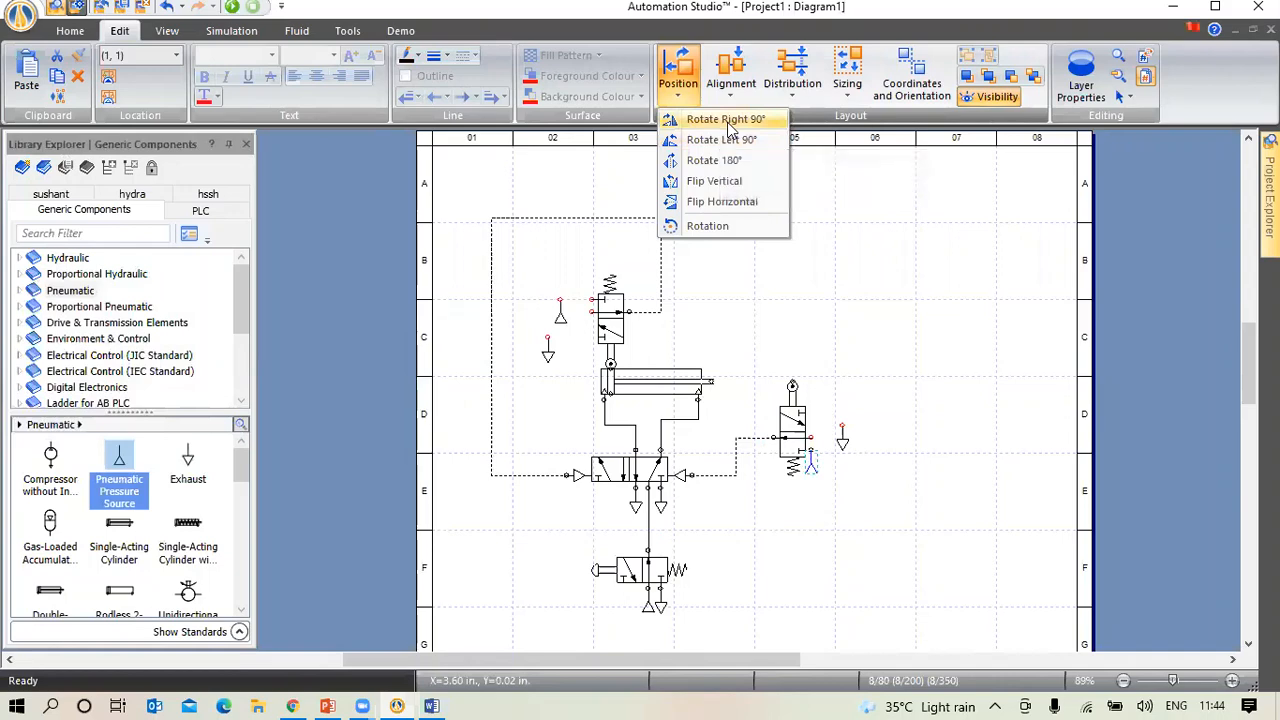
{"action": "left_click", "coordinate": [728, 120]}
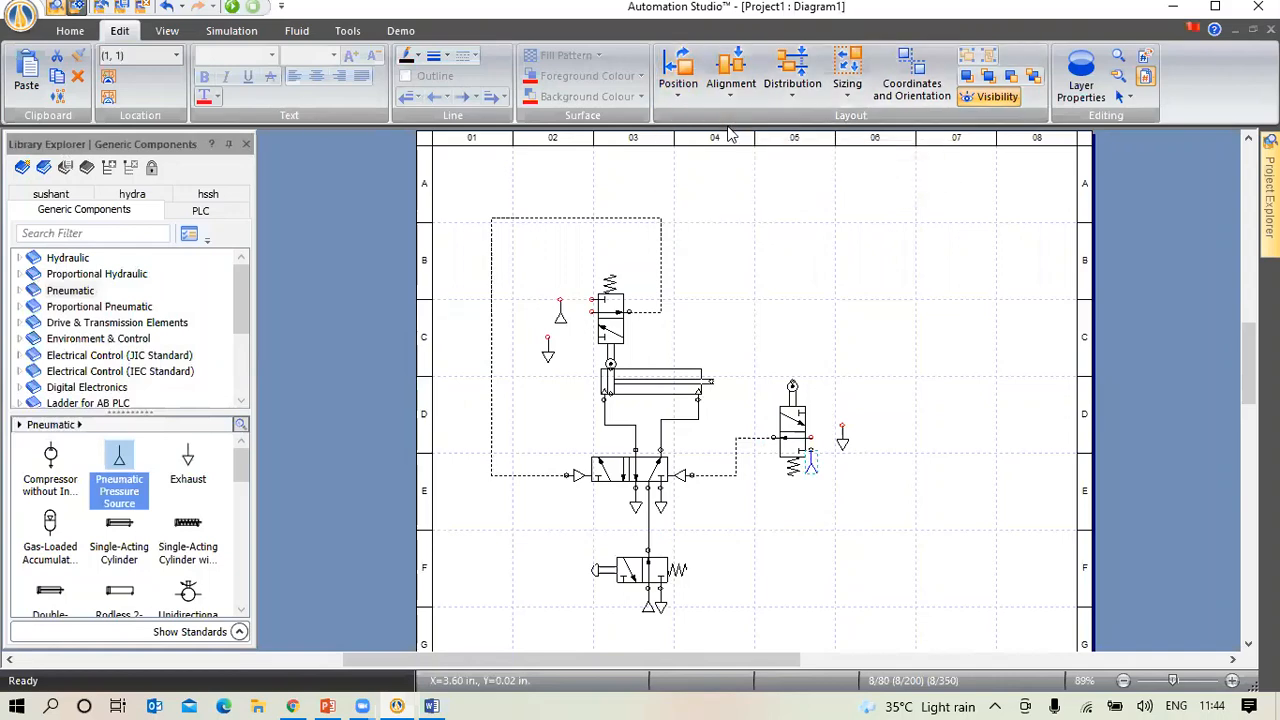
{"action": "left_click", "coordinate": [678, 80]}
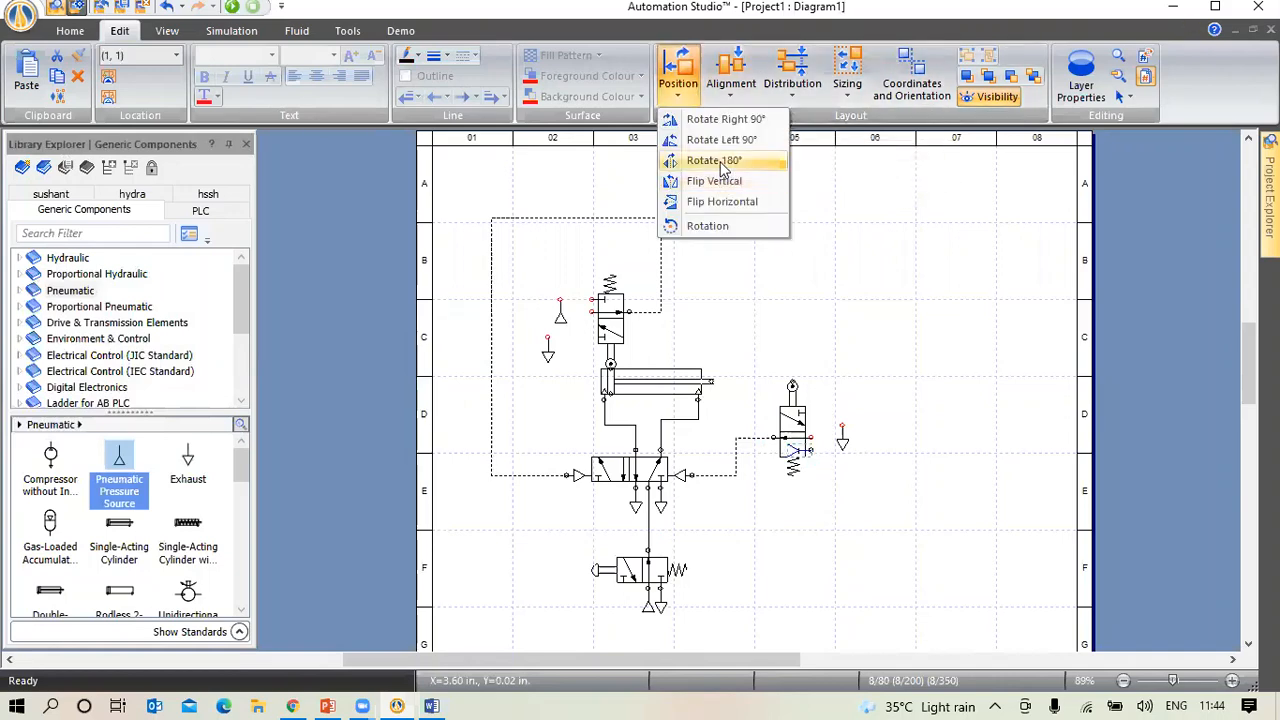
{"action": "left_click", "coordinate": [719, 161]}
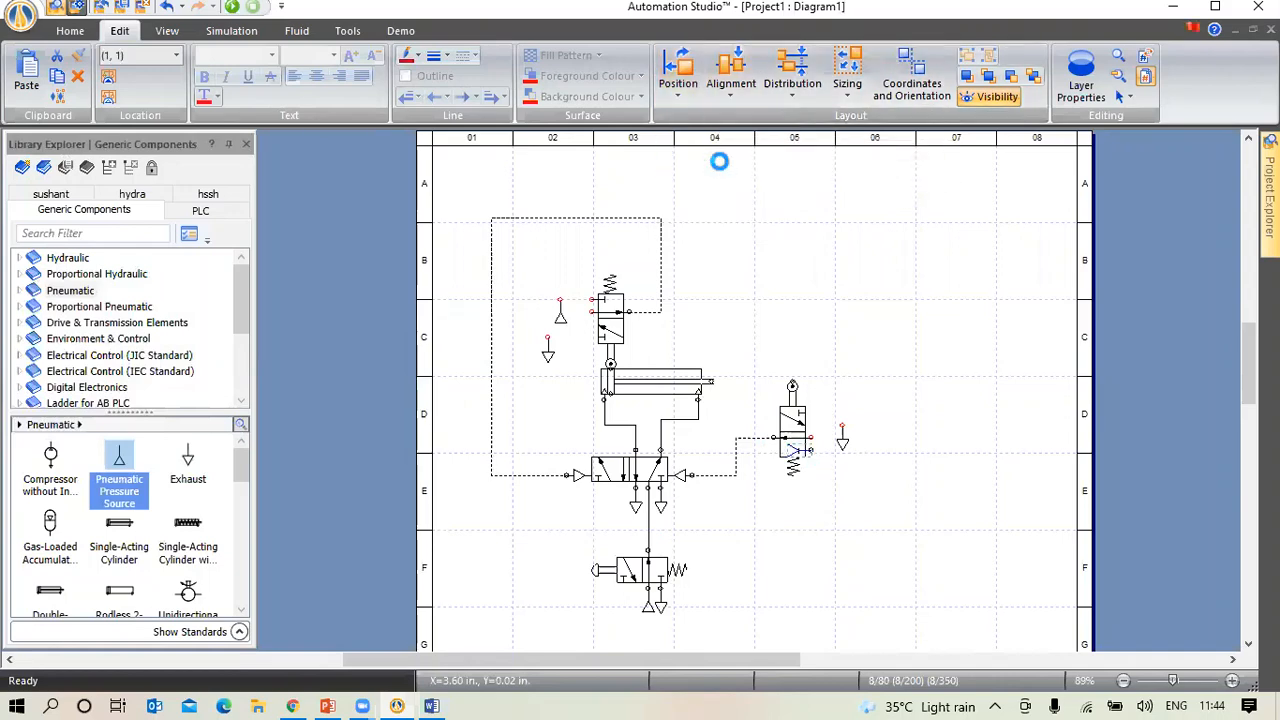
Attach the nearby exhaust to the right roller valve's free upper port and rotate it 90° left
{"action": "left_click", "coordinate": [841, 441]}
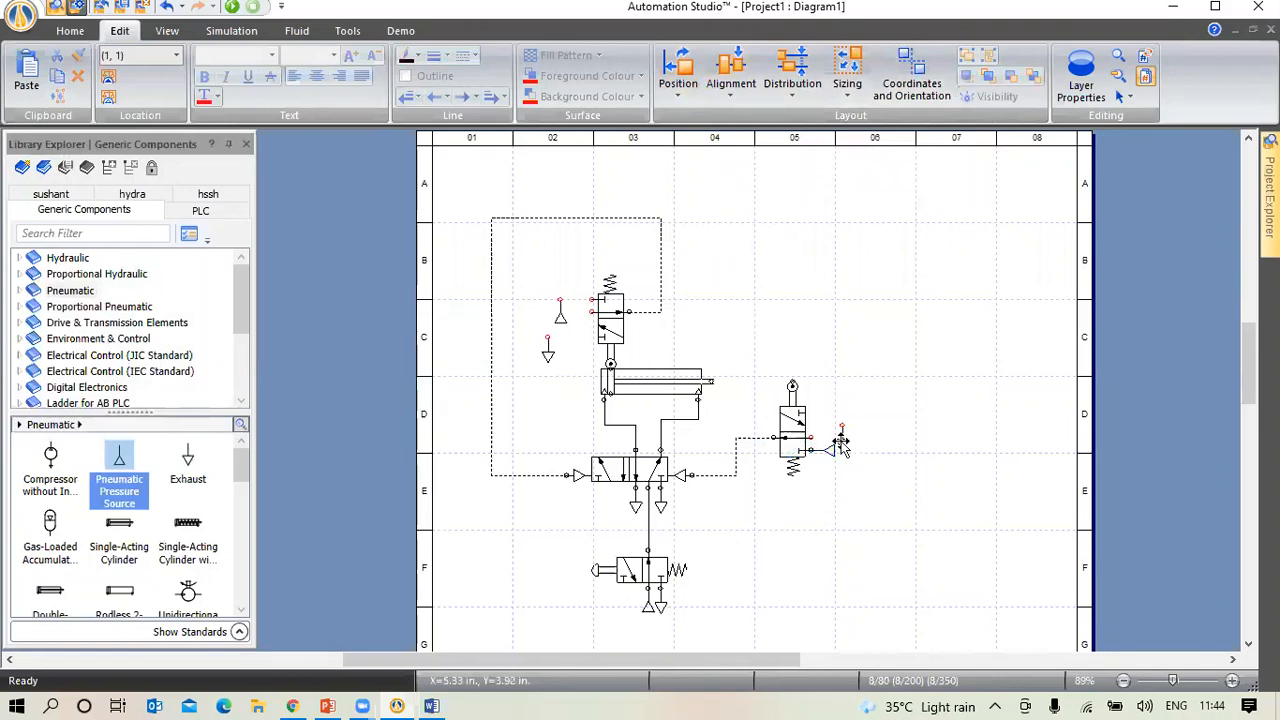
{"action": "left_click", "coordinate": [842, 442]}
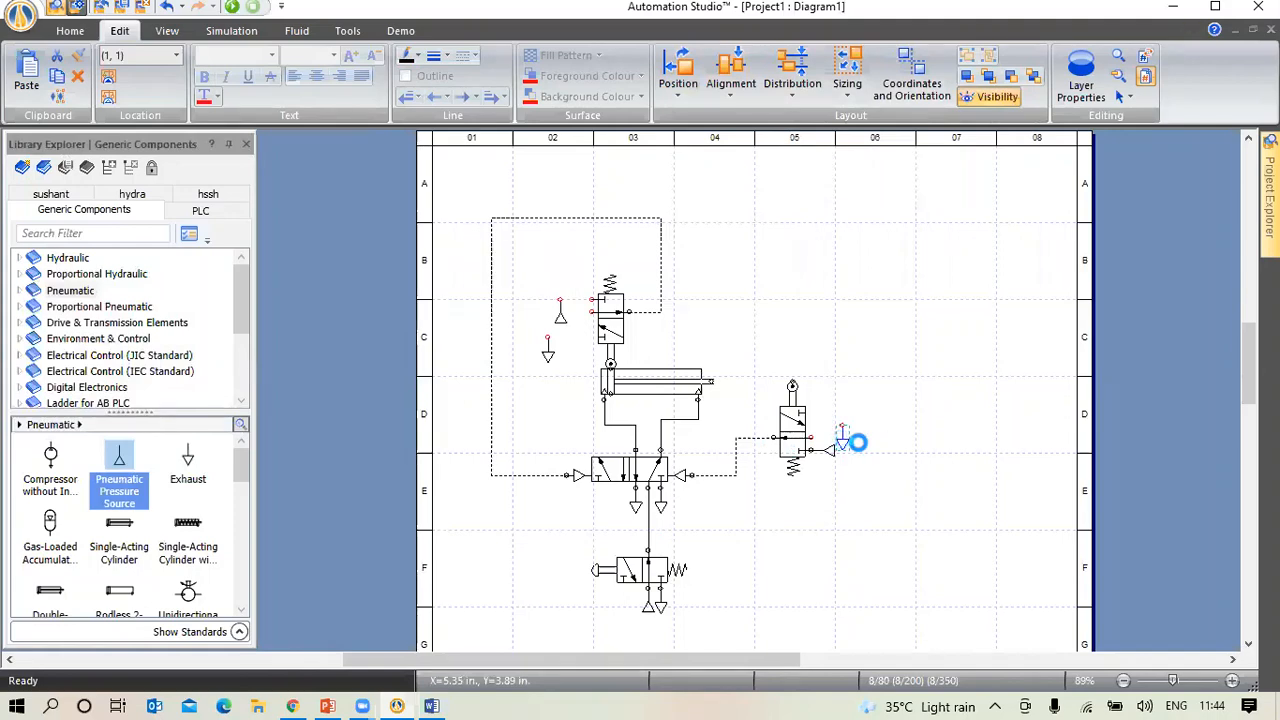
{"action": "mouse_move", "coordinate": [843, 440]}
{"action": "left_mouse_down"}
{"action": "mouse_move", "coordinate": [818, 460]}
{"action": "mouse_move", "coordinate": [839, 452]}
{"action": "left_mouse_up"}
{"action": "left_click", "coordinate": [678, 70]}
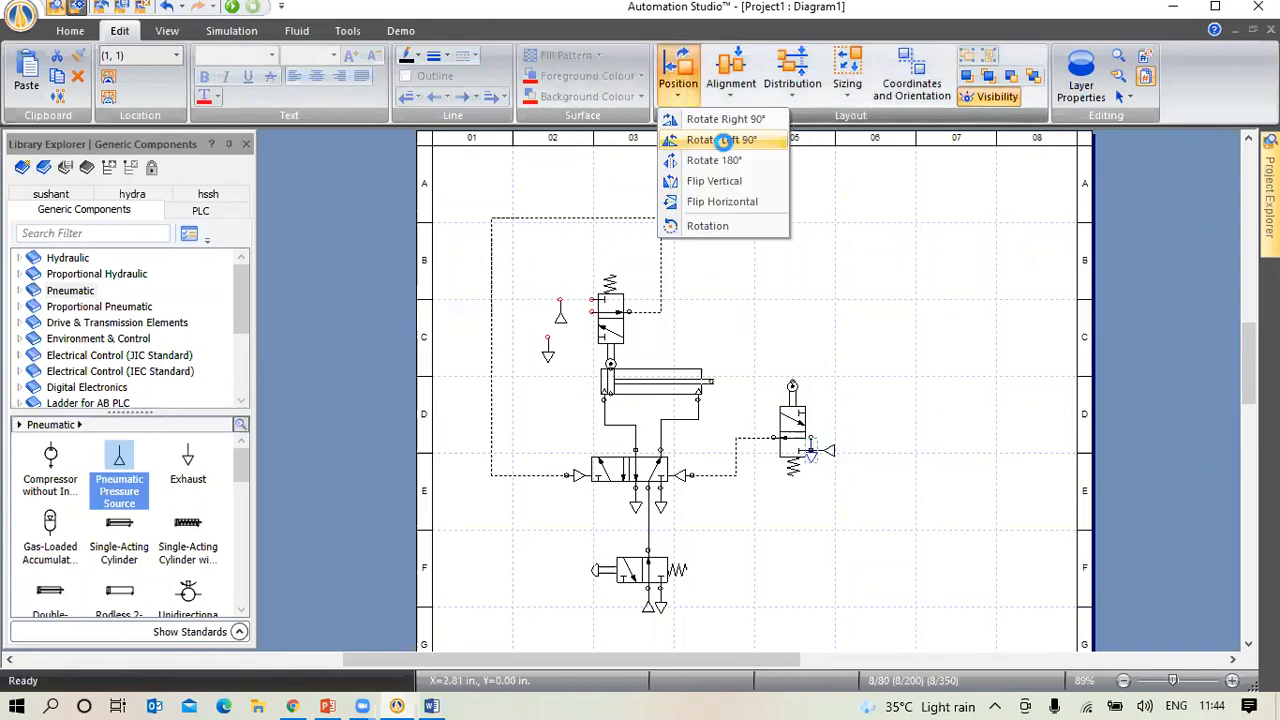
{"action": "left_click", "coordinate": [722, 140]}
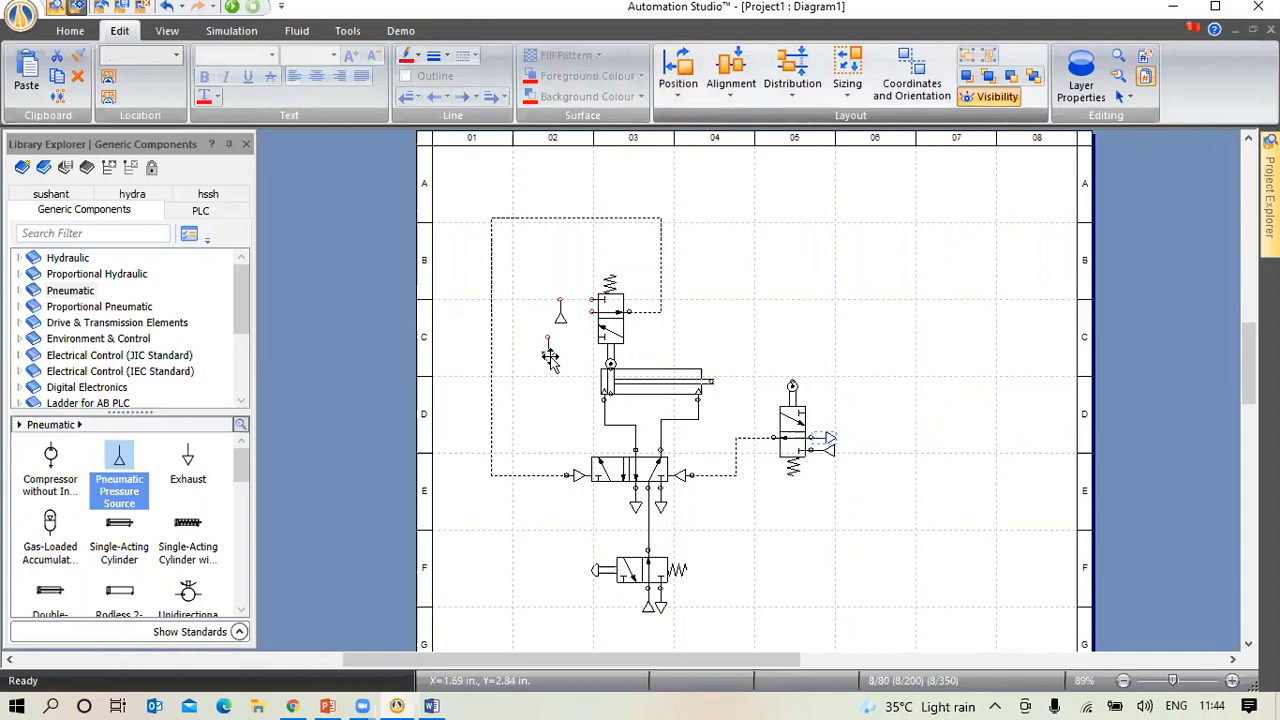
Attach the other exhaust to the upper roller valve's lower left port and rotate it 90° left, then 180°
{"action": "left_click_drag", "start_coordinate": [607, 350], "coordinate": [592, 332]}
{"action": "left_click", "coordinate": [678, 85]}
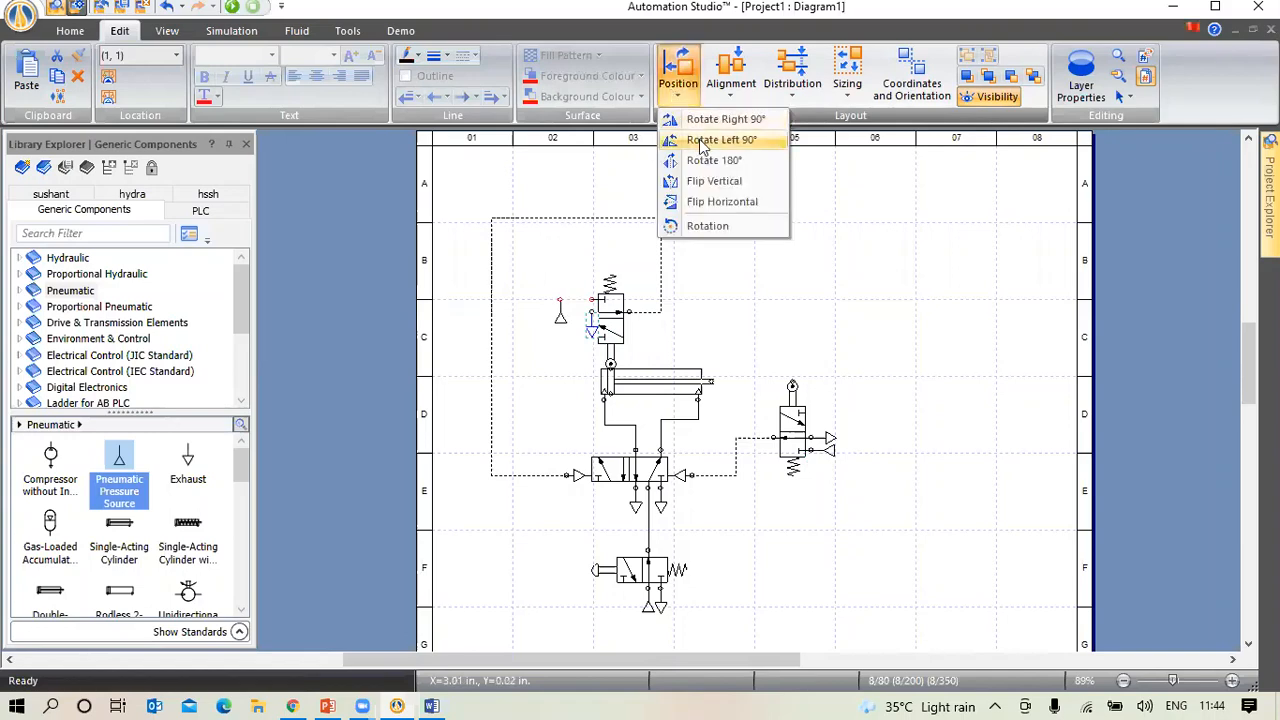
{"action": "left_click", "coordinate": [703, 145]}
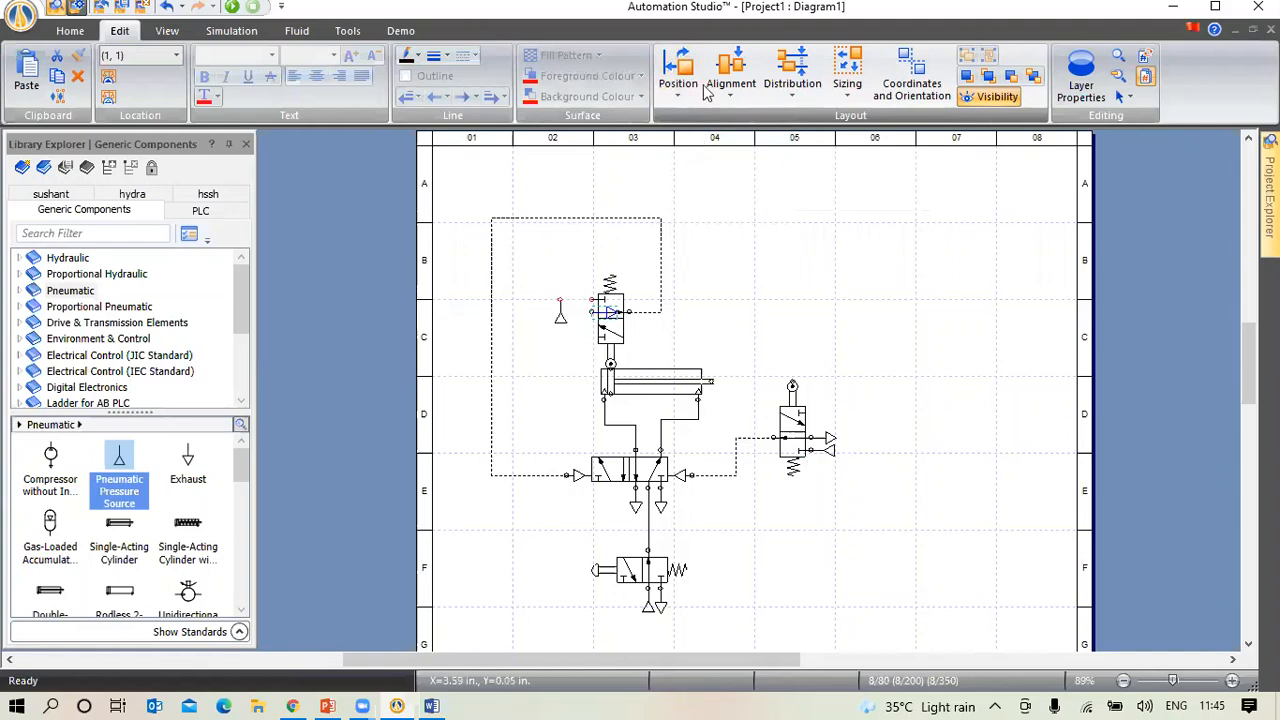
{"action": "left_click", "coordinate": [682, 100]}
{"action": "left_click", "coordinate": [700, 160]}
Attach the remaining pressure source to the upper roller valve's free left port and rotate it 90° right
{"action": "left_click", "coordinate": [559, 319]}
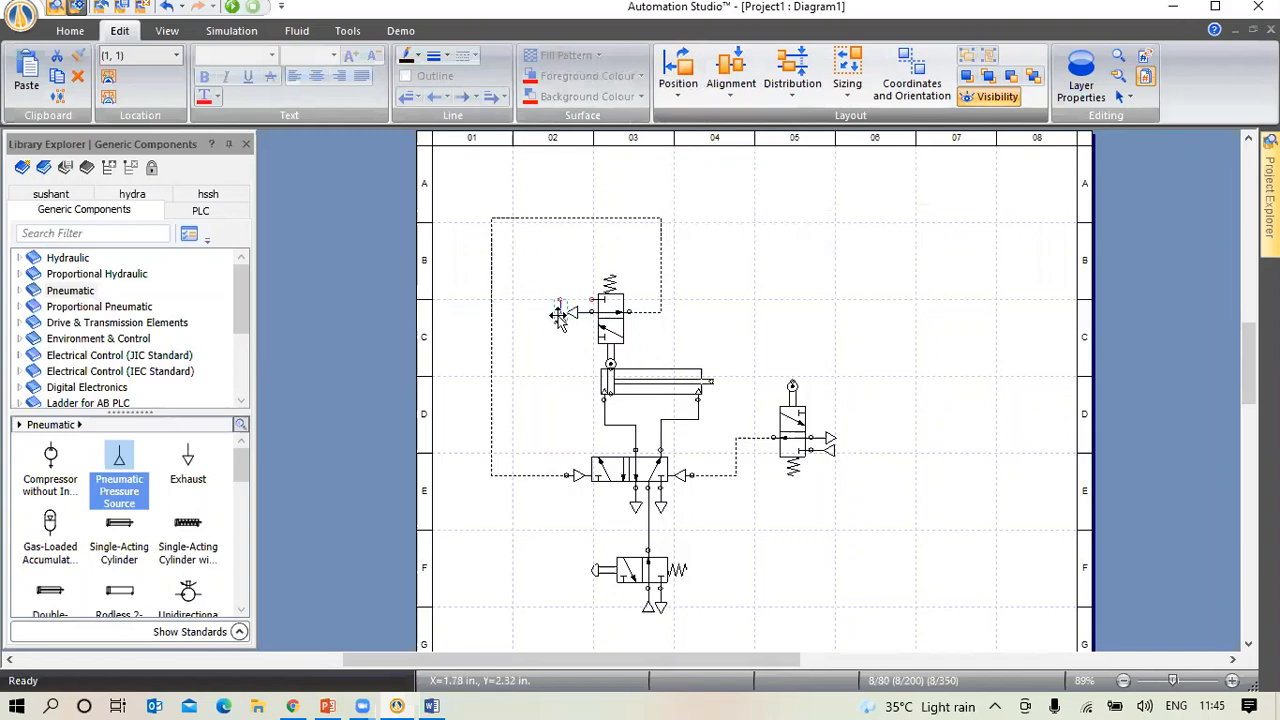
{"action": "left_click_drag", "start_coordinate": [559, 316], "coordinate": [592, 316]}
{"action": "left_click", "coordinate": [680, 98]}
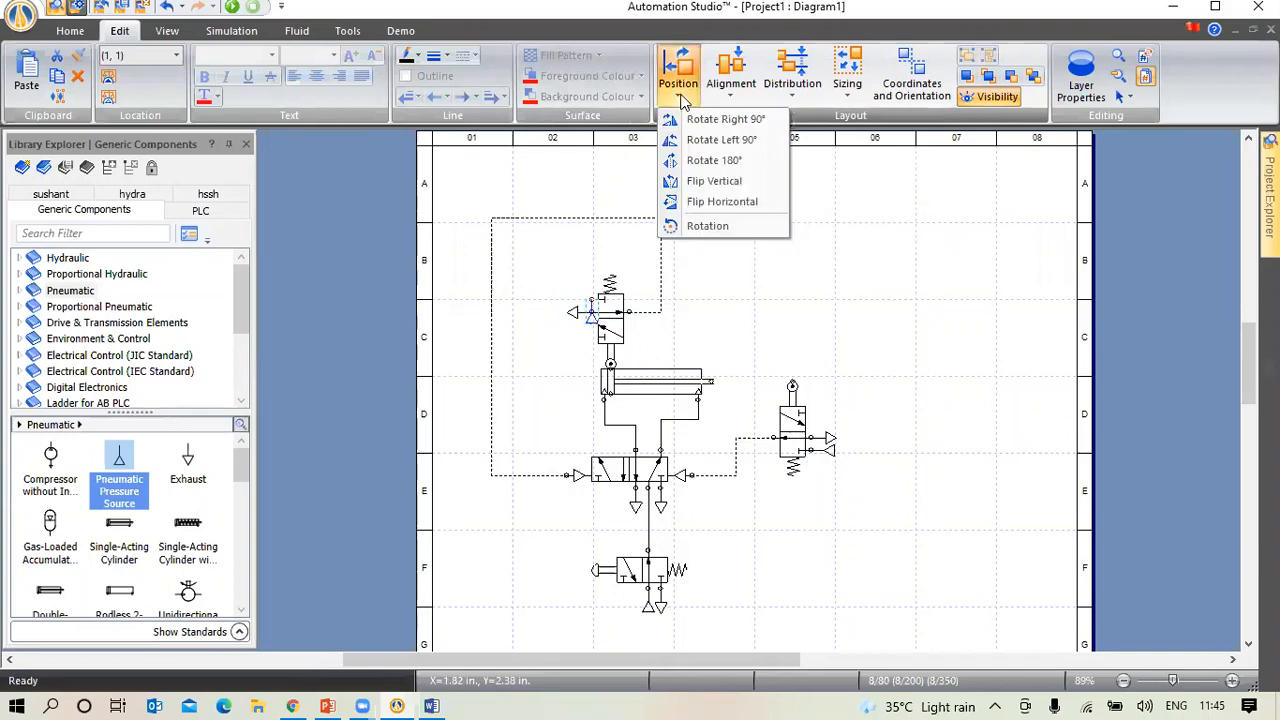
{"action": "left_click", "coordinate": [724, 119]}
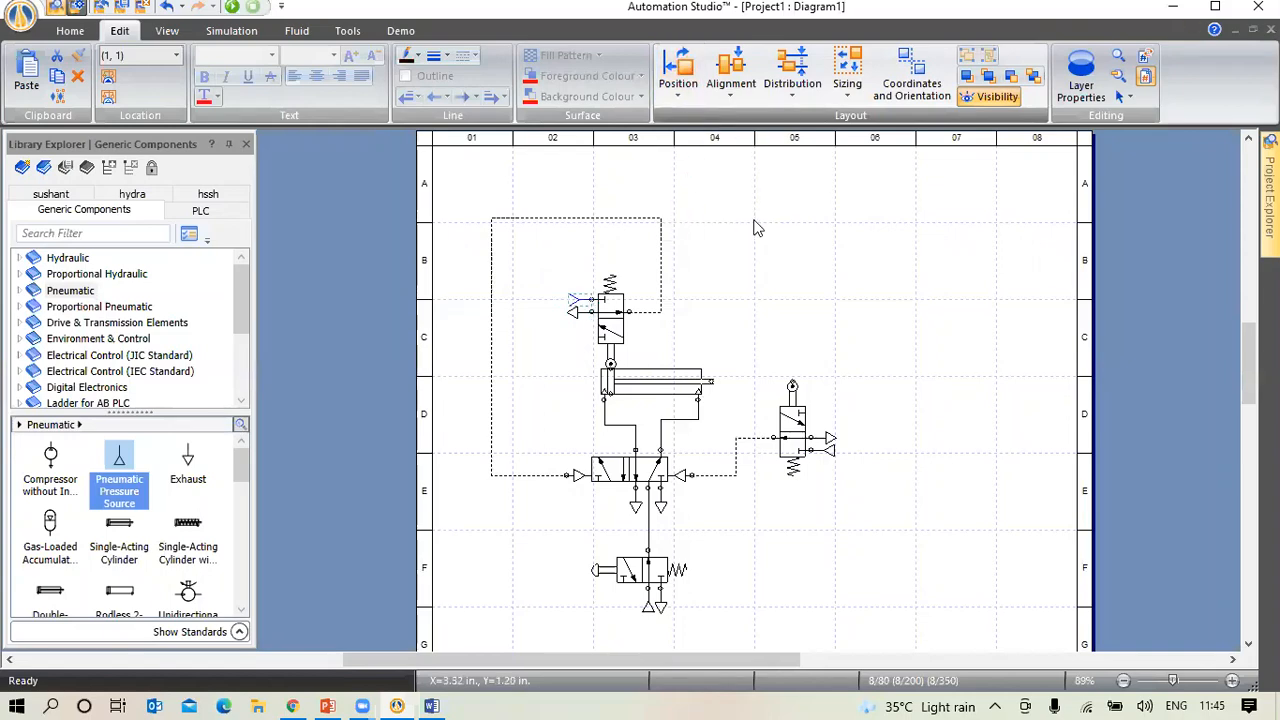
Run the completed pneumatic circuit in Normal Simulation
{"action": "left_click", "coordinate": [231, 30]}
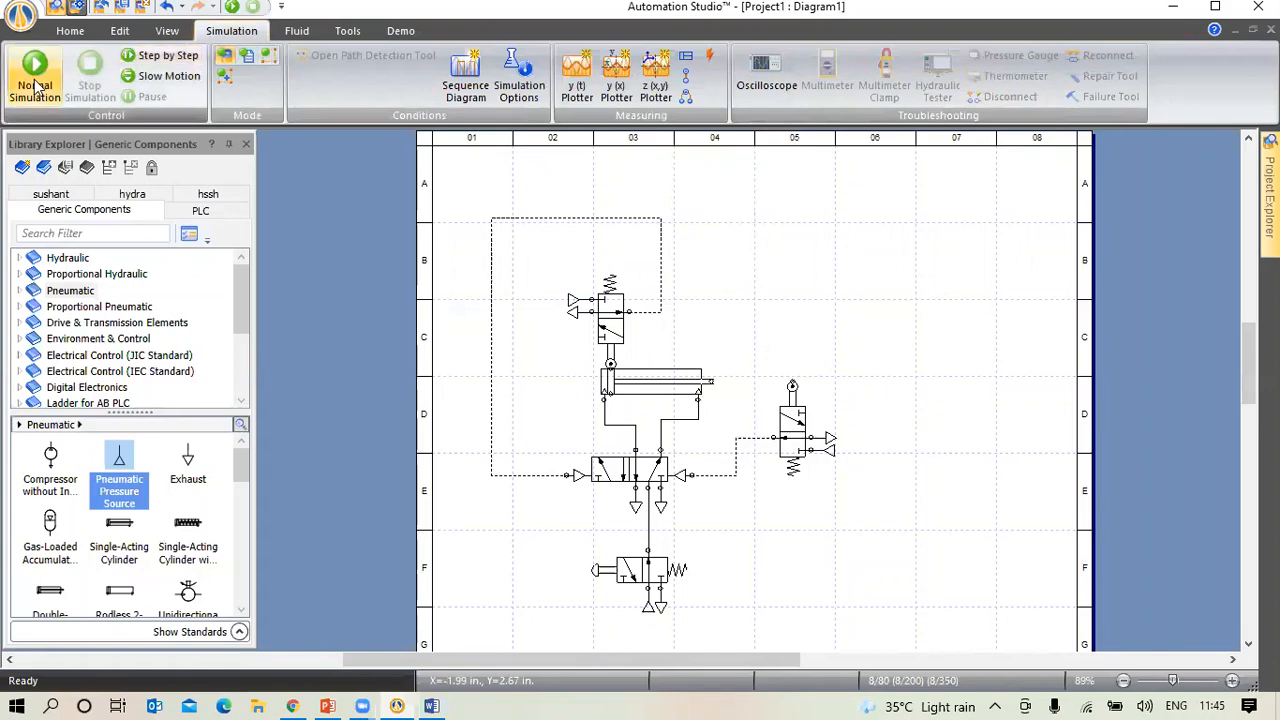
{"action": "left_click", "coordinate": [35, 70]}
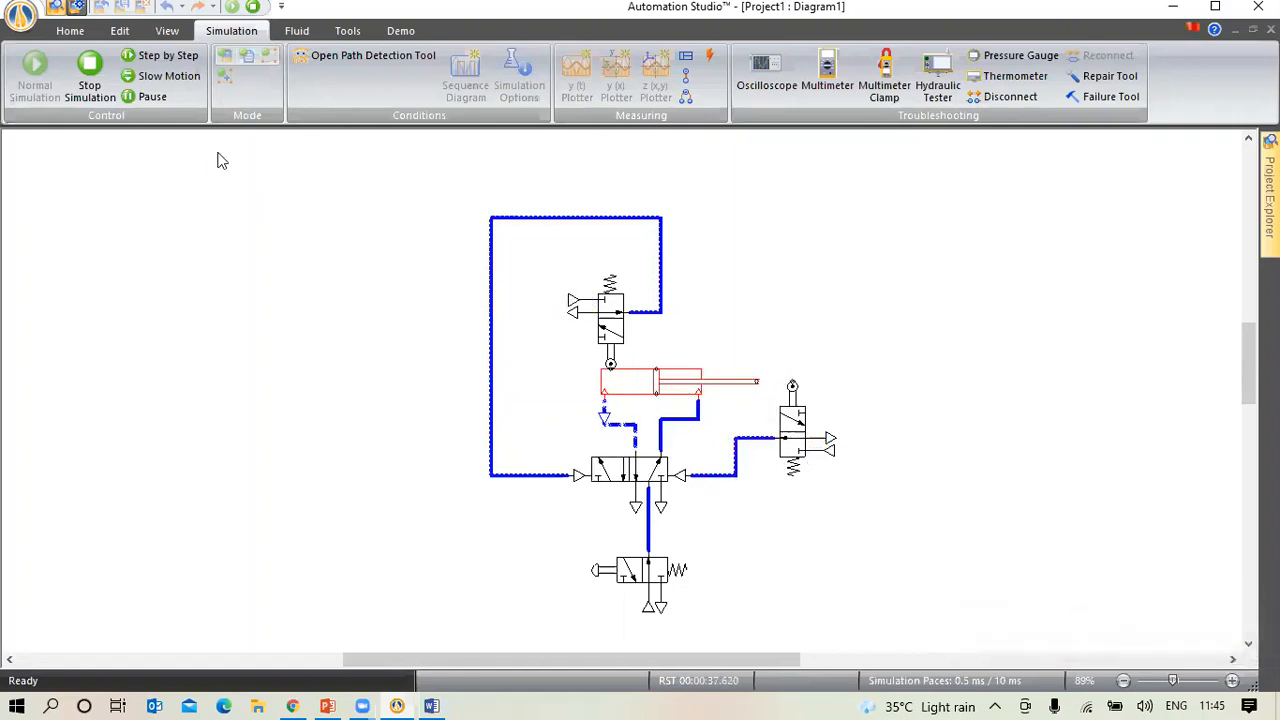
Stop the simulation, open the properties of the pressure source beneath the push-button valve, and close them again
{"action": "left_click", "coordinate": [90, 88]}
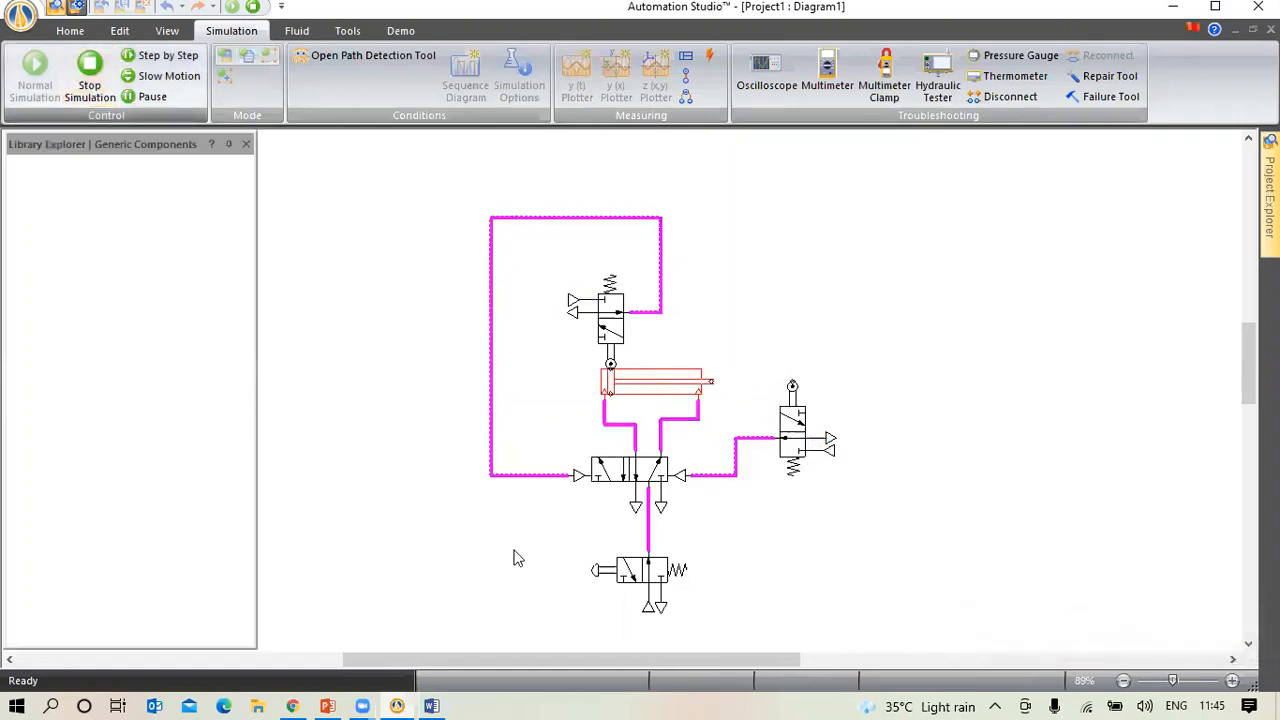
{"action": "double_click", "coordinate": [648, 610]}
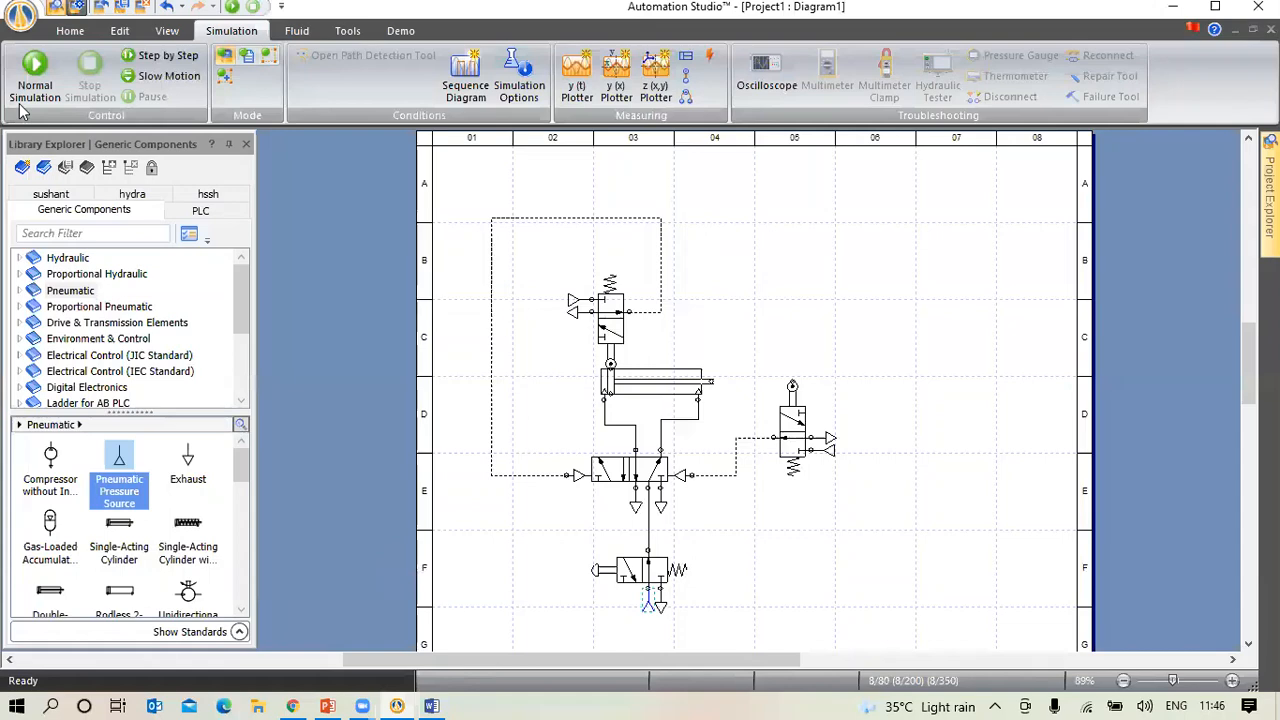
{"action": "left_click", "coordinate": [806, 58]}
Turn off Monitor Faulty Components in the project properties, save the change and run Normal Simulation
{"action": "left_click", "coordinate": [20, 16]}
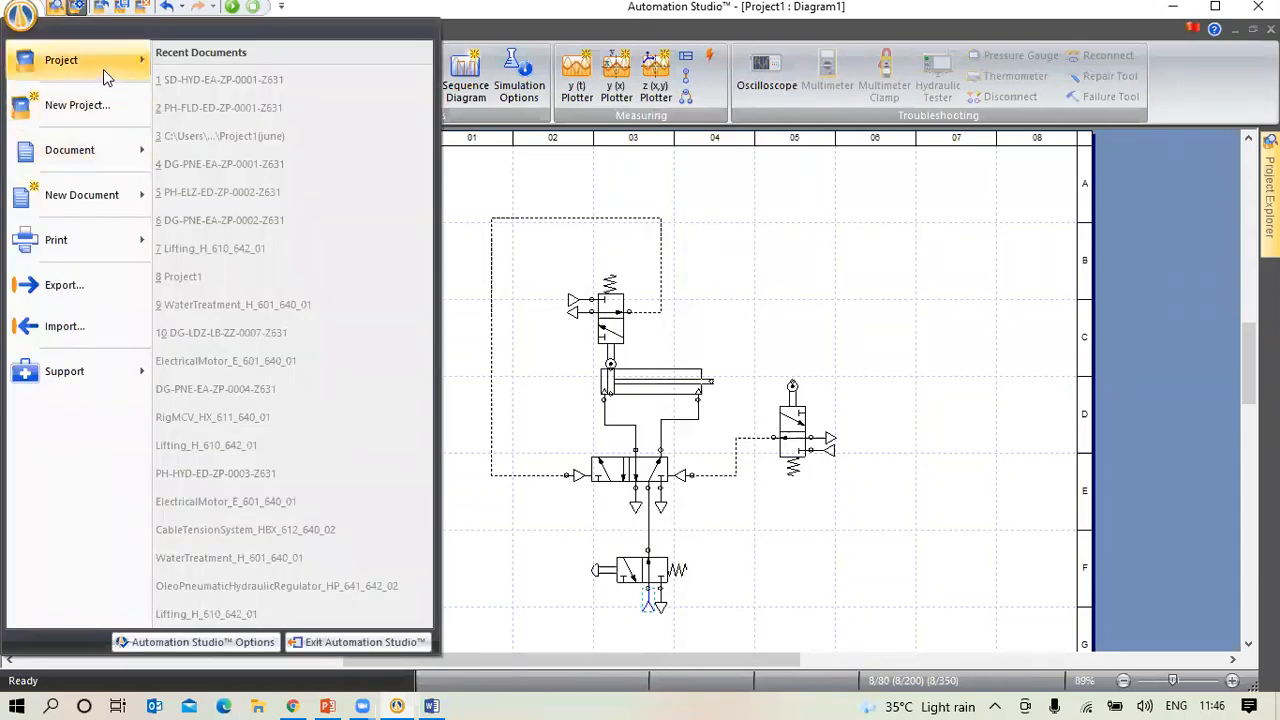
{"action": "mouse_move", "coordinate": [103, 69]}
{"action": "left_click", "coordinate": [230, 316]}
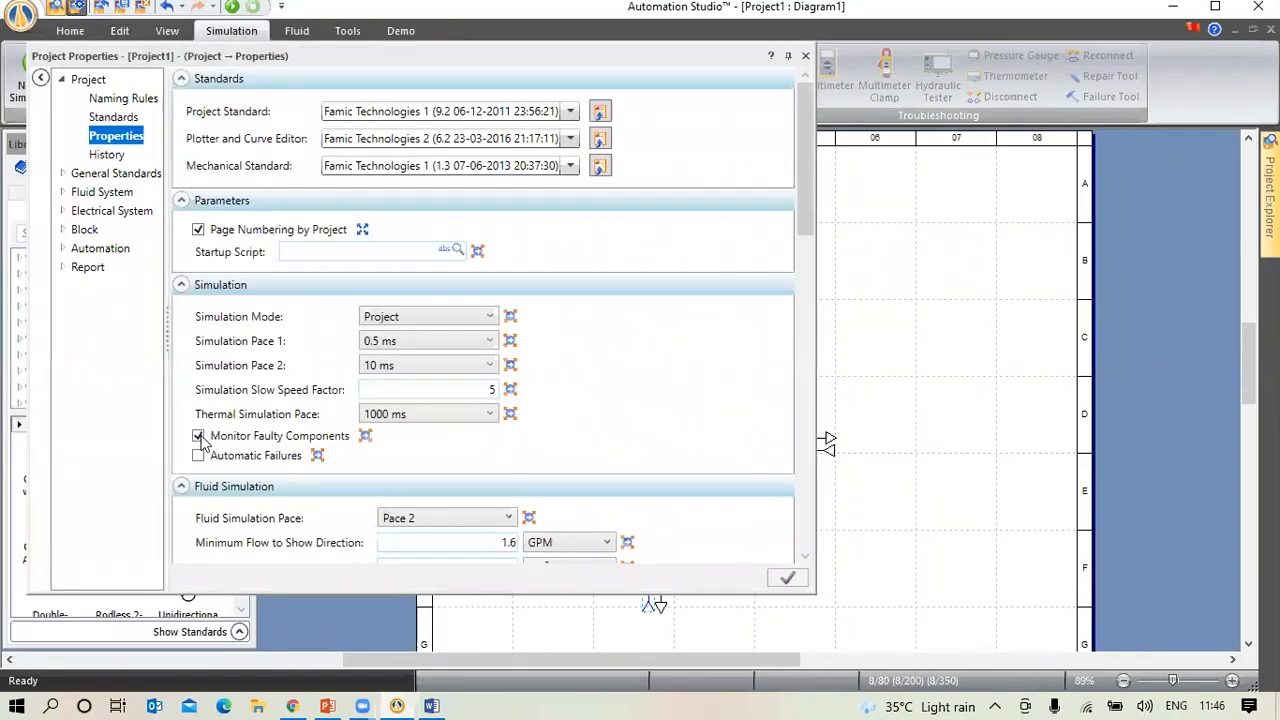
{"action": "left_click", "coordinate": [199, 437]}
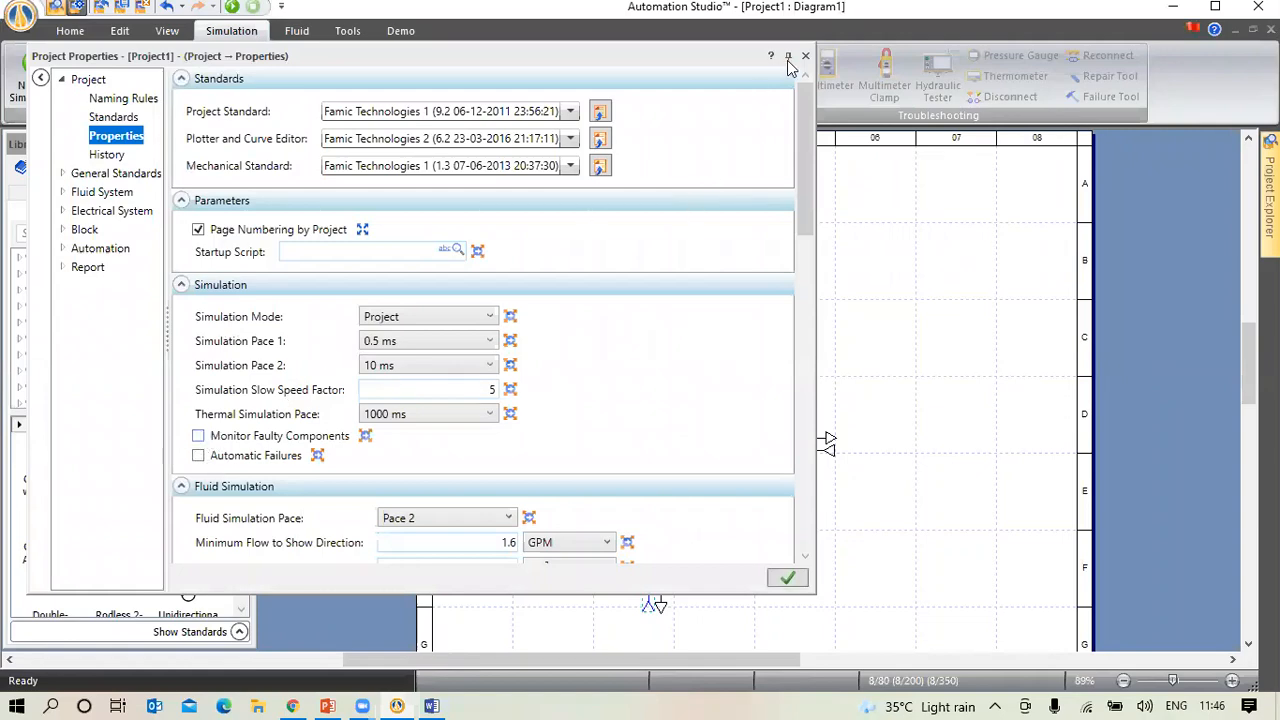
{"action": "left_click", "coordinate": [805, 57]}
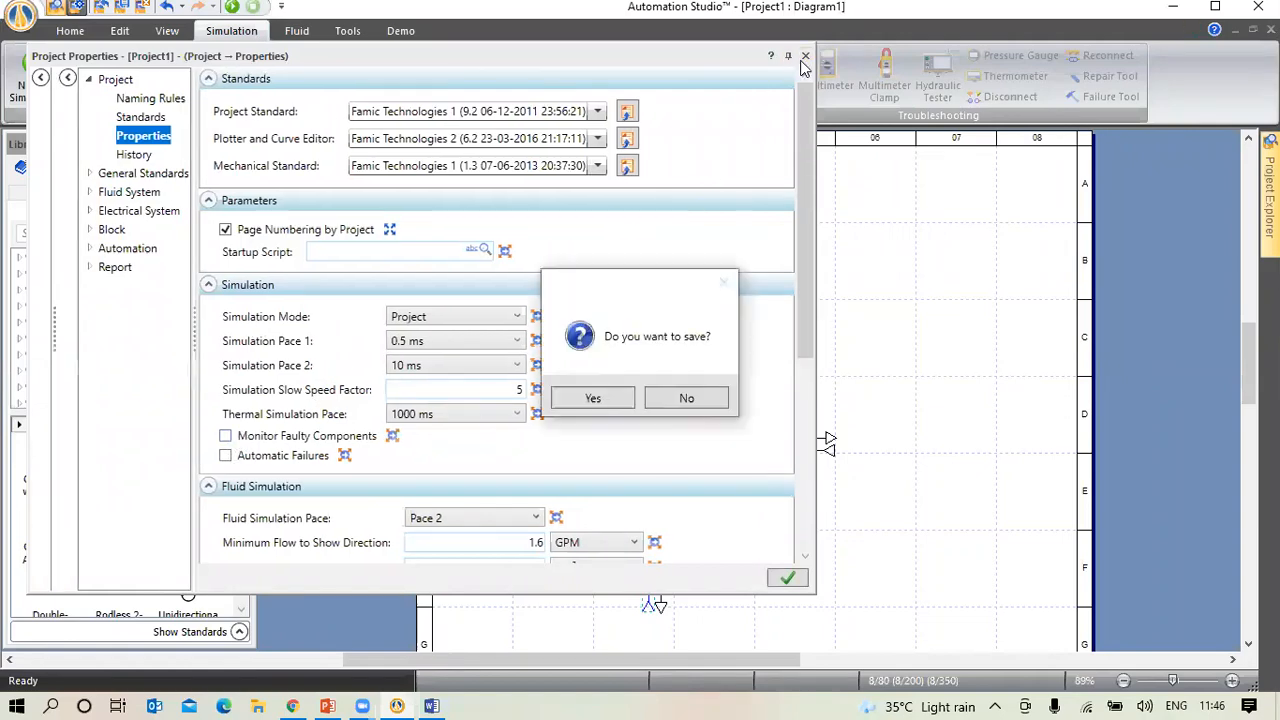
{"action": "left_click", "coordinate": [594, 398]}
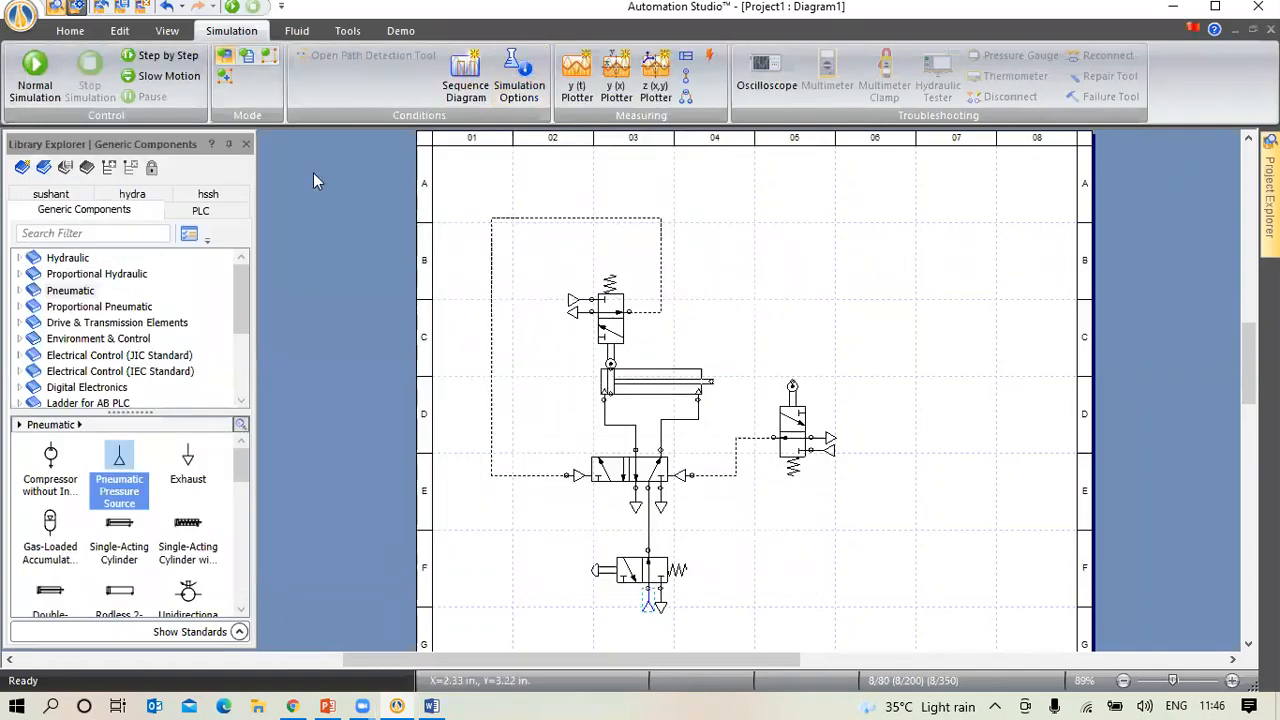
{"action": "left_click", "coordinate": [52, 84]}
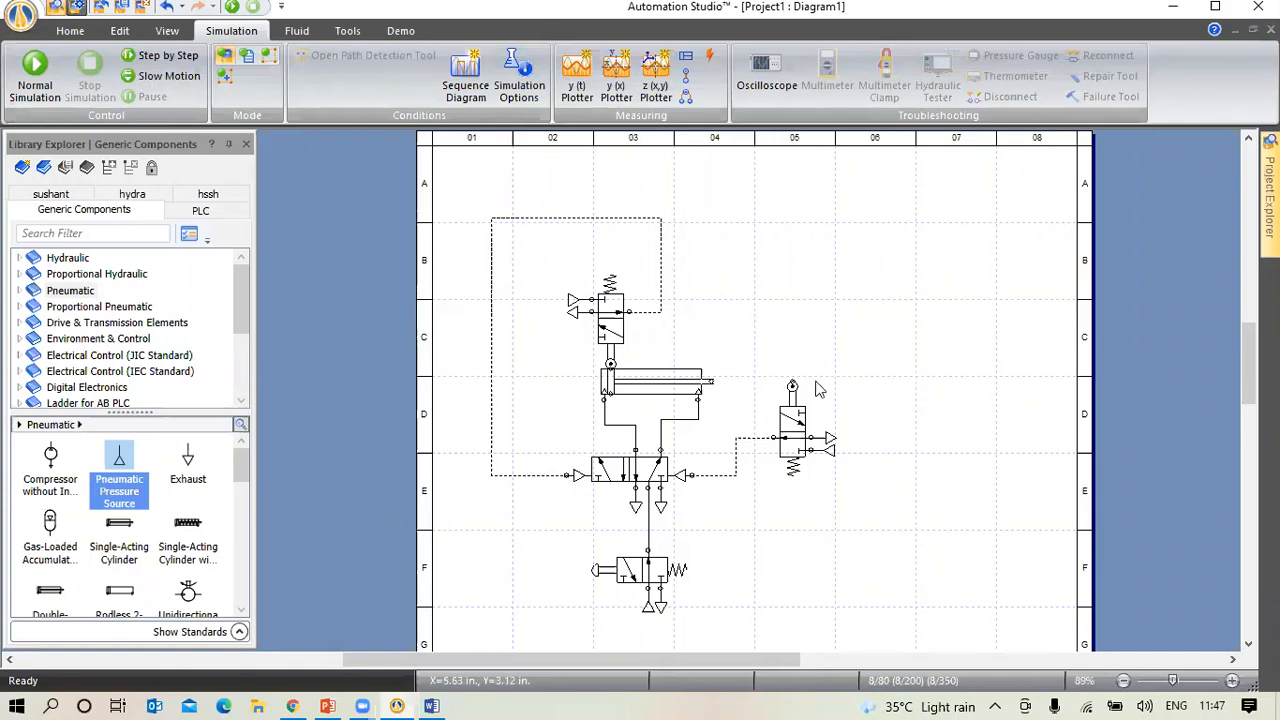
Delete the right roller valve with its pressure source and exhaust, plus its pilot line to the 5/2-way valve
{"action": "left_click", "coordinate": [785, 436]}
{"action": "left_click", "coordinate": [750, 442]}
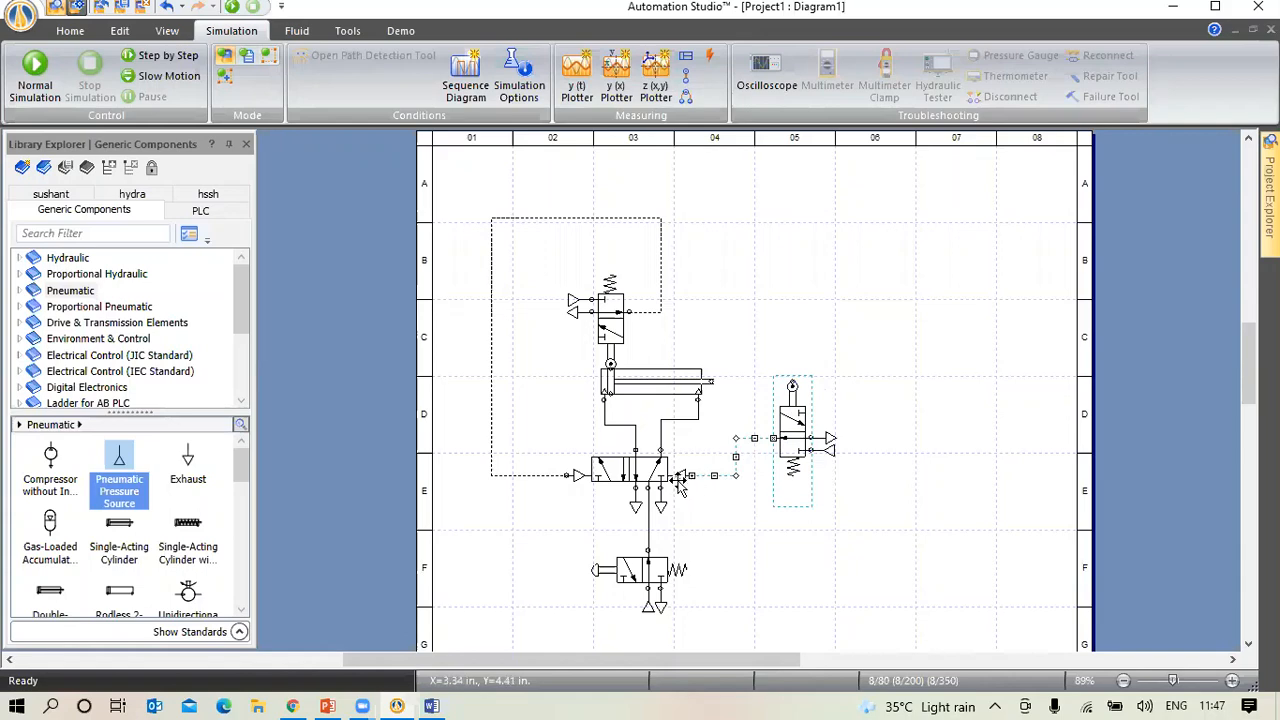
{"action": "left_click", "coordinate": [828, 447]}
{"action": "left_click_drag", "start_coordinate": [832, 322], "coordinate": [757, 540]}
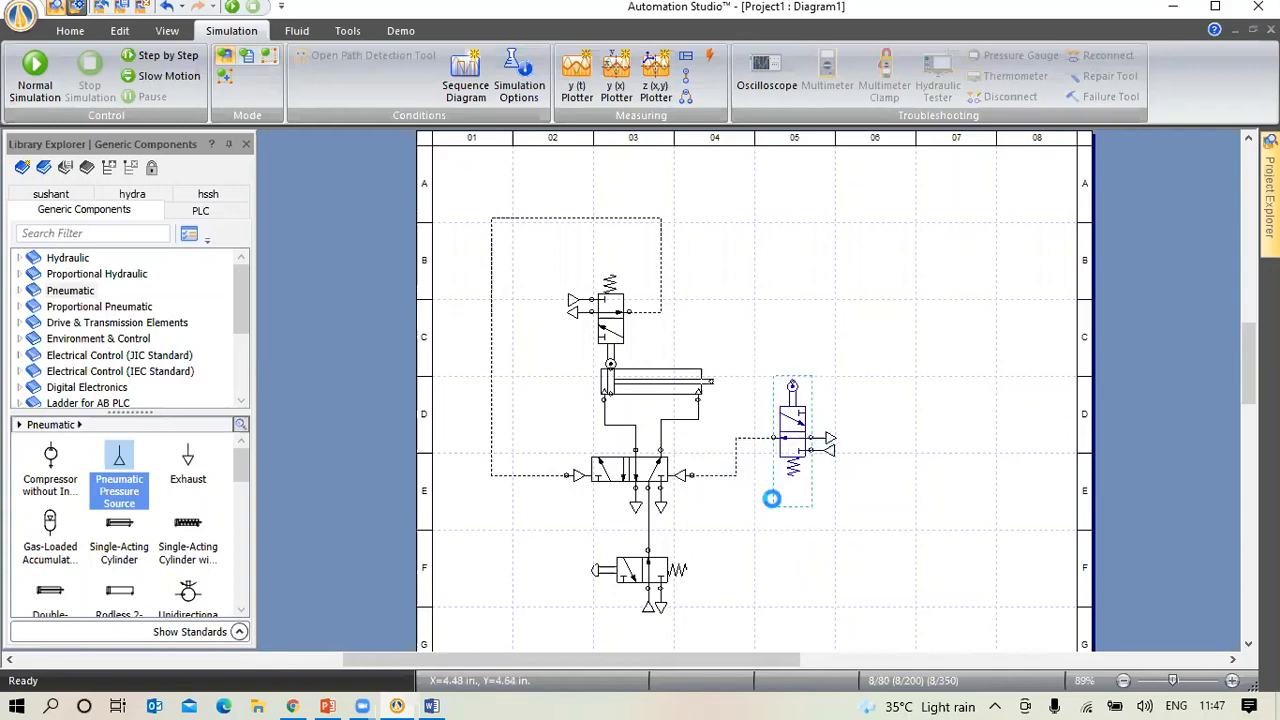
{"action": "key", "text": "Delete"}
{"action": "left_click_drag", "start_coordinate": [808, 392], "coordinate": [903, 553]}
{"action": "key", "text": "Delete"}
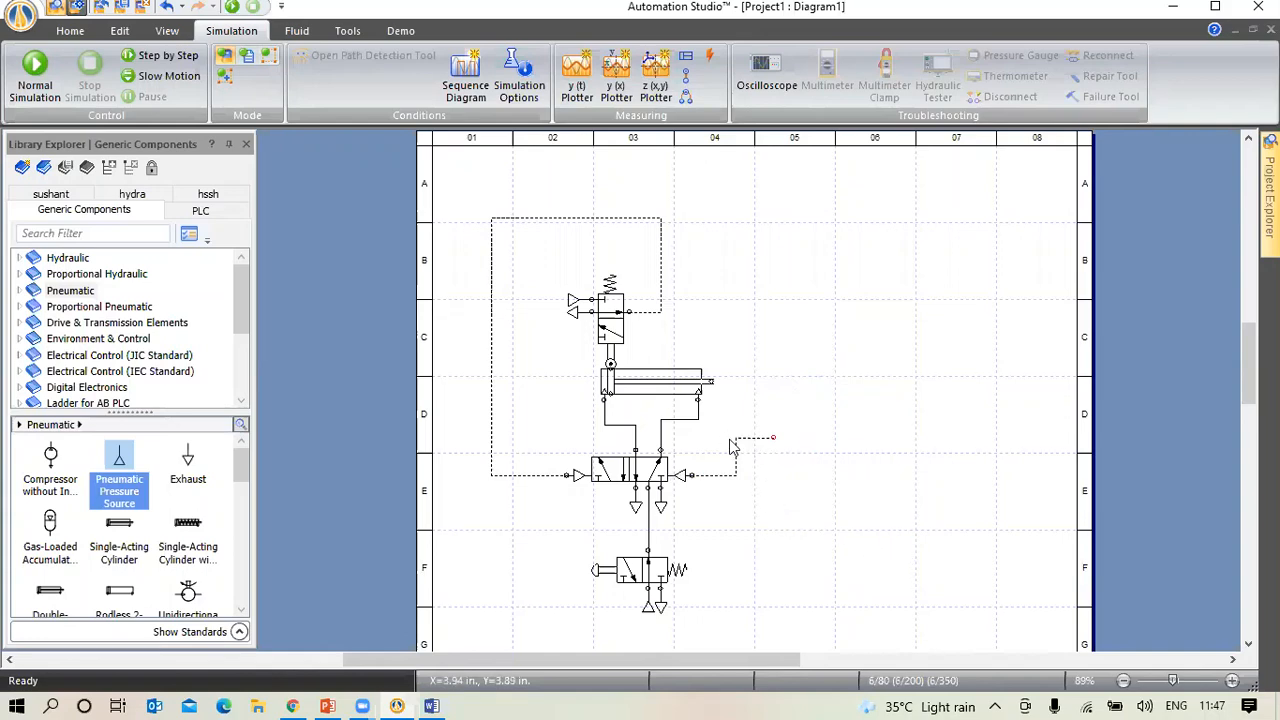
{"action": "left_click", "coordinate": [736, 445]}
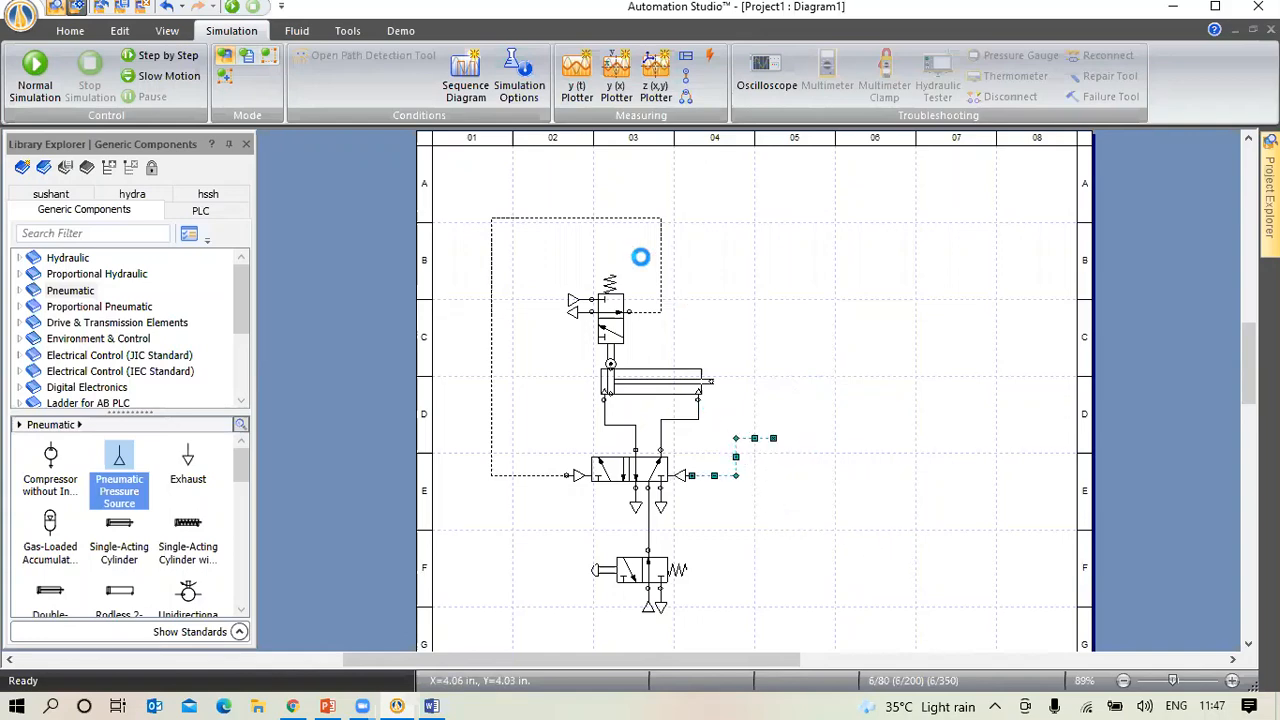
{"action": "key", "text": "Delete"}
Delete the upper roller valve's pilot line, the valve itself, and its pressure source and exhaust
{"action": "left_click_drag", "start_coordinate": [466, 180], "coordinate": [766, 461]}
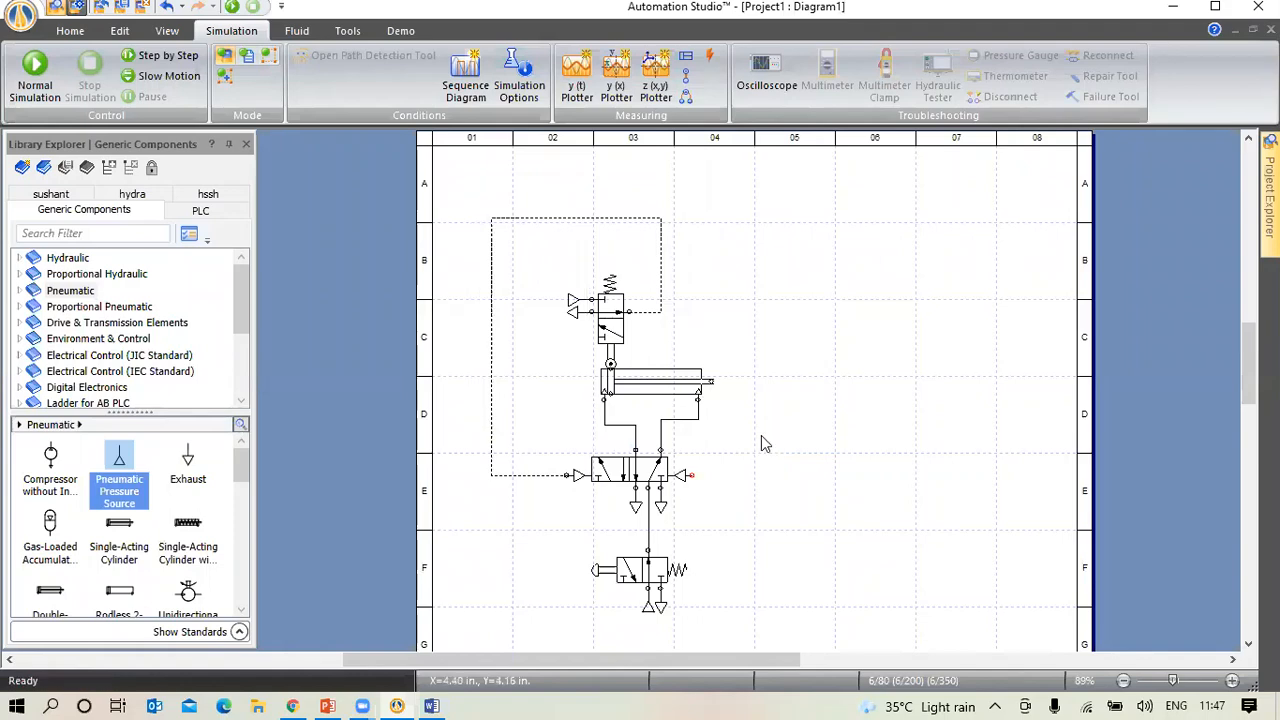
{"action": "left_click_drag", "start_coordinate": [549, 204], "coordinate": [550, 213]}
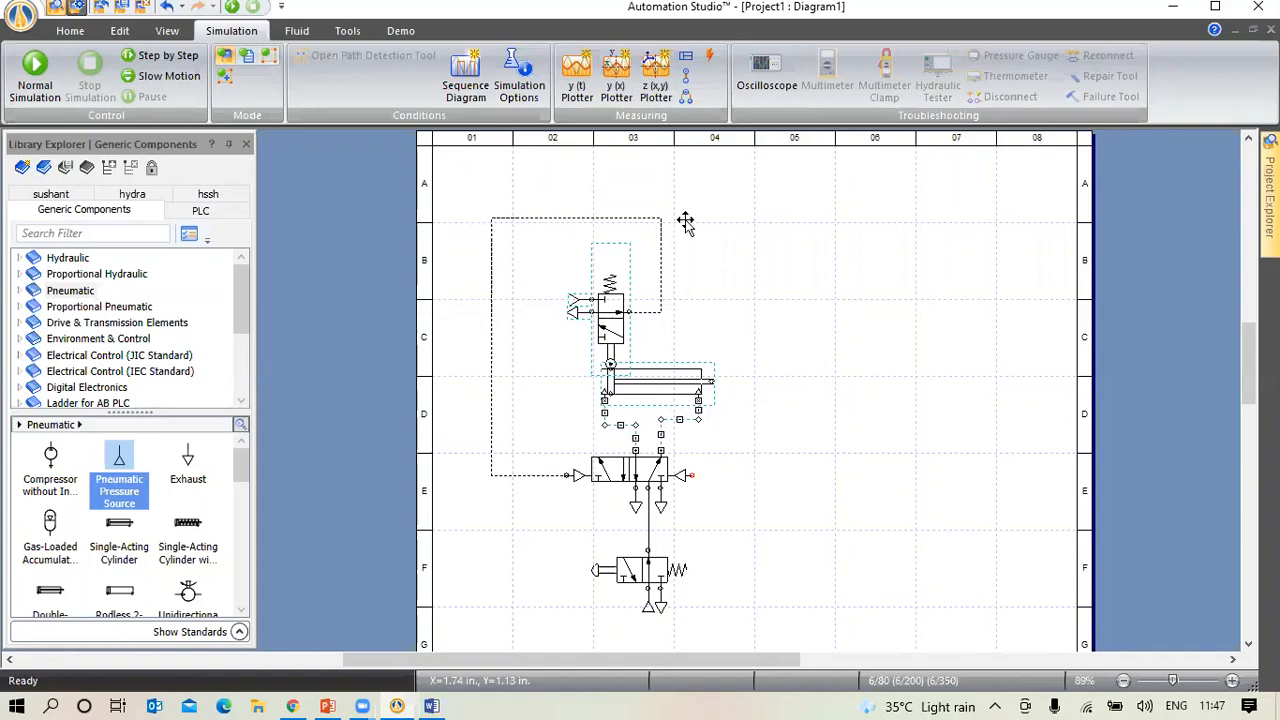
{"action": "left_click", "coordinate": [745, 233]}
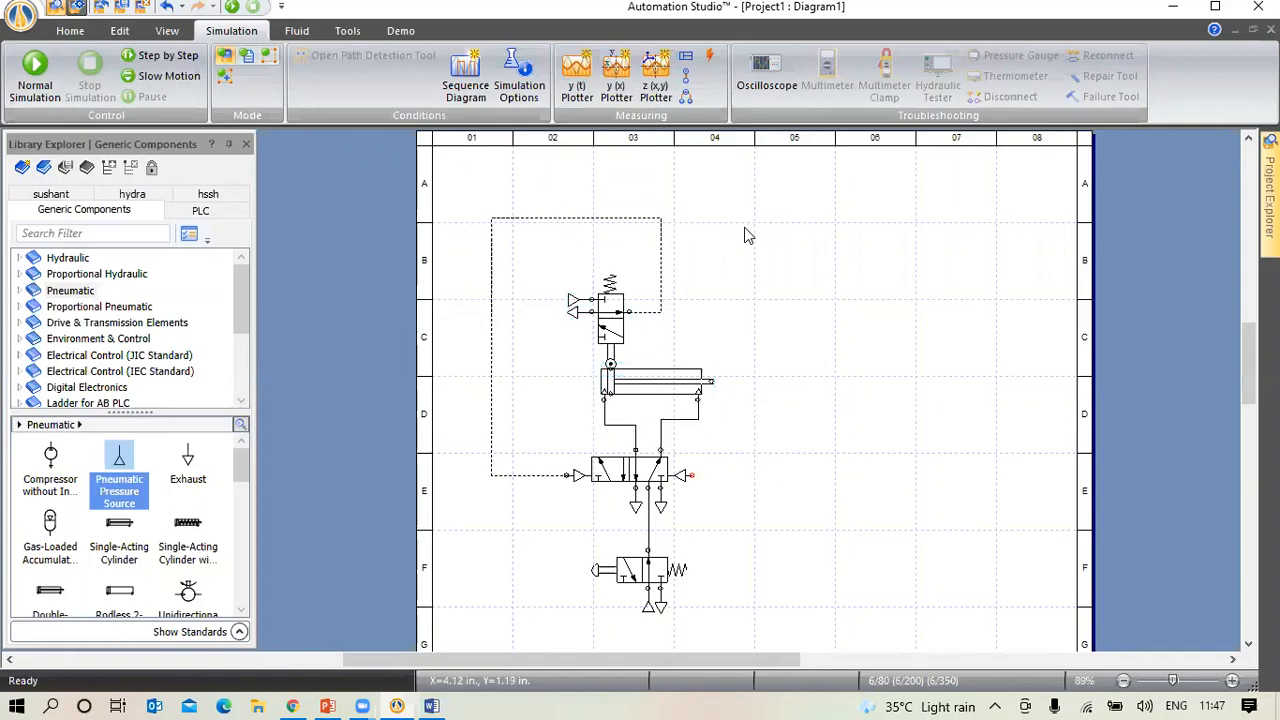
{"action": "left_click", "coordinate": [548, 219]}
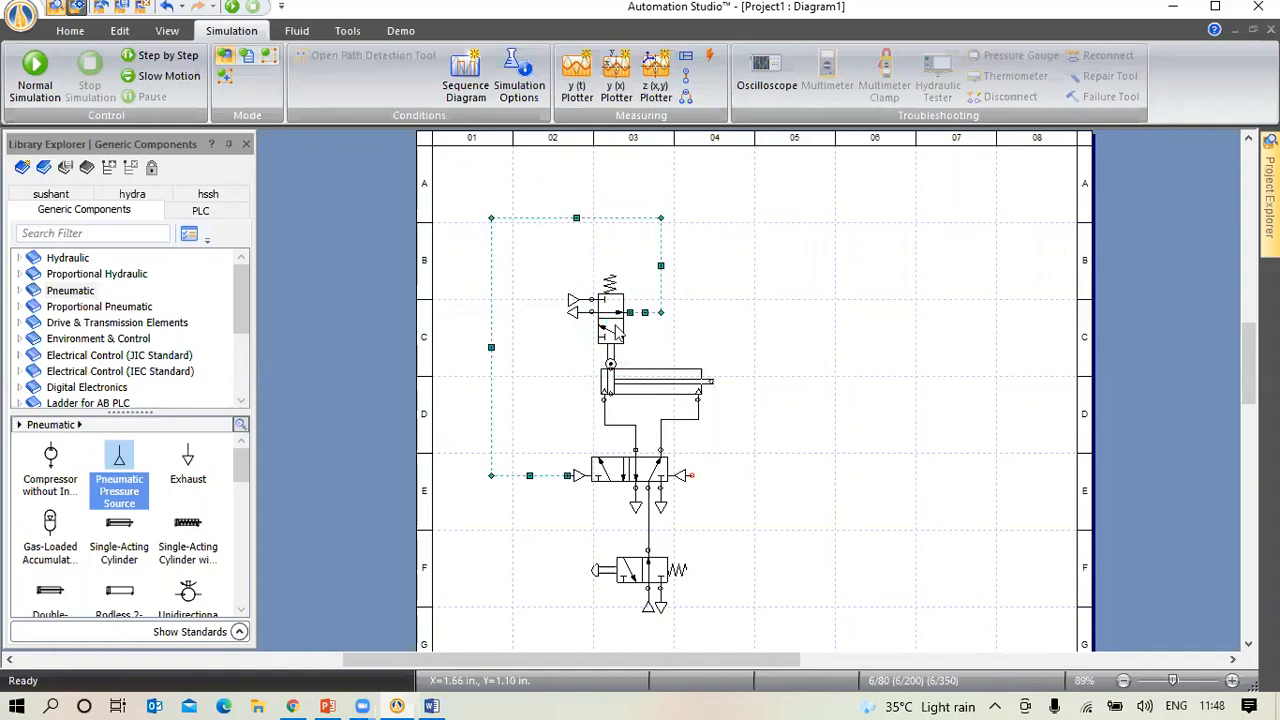
{"action": "key", "text": "Delete"}
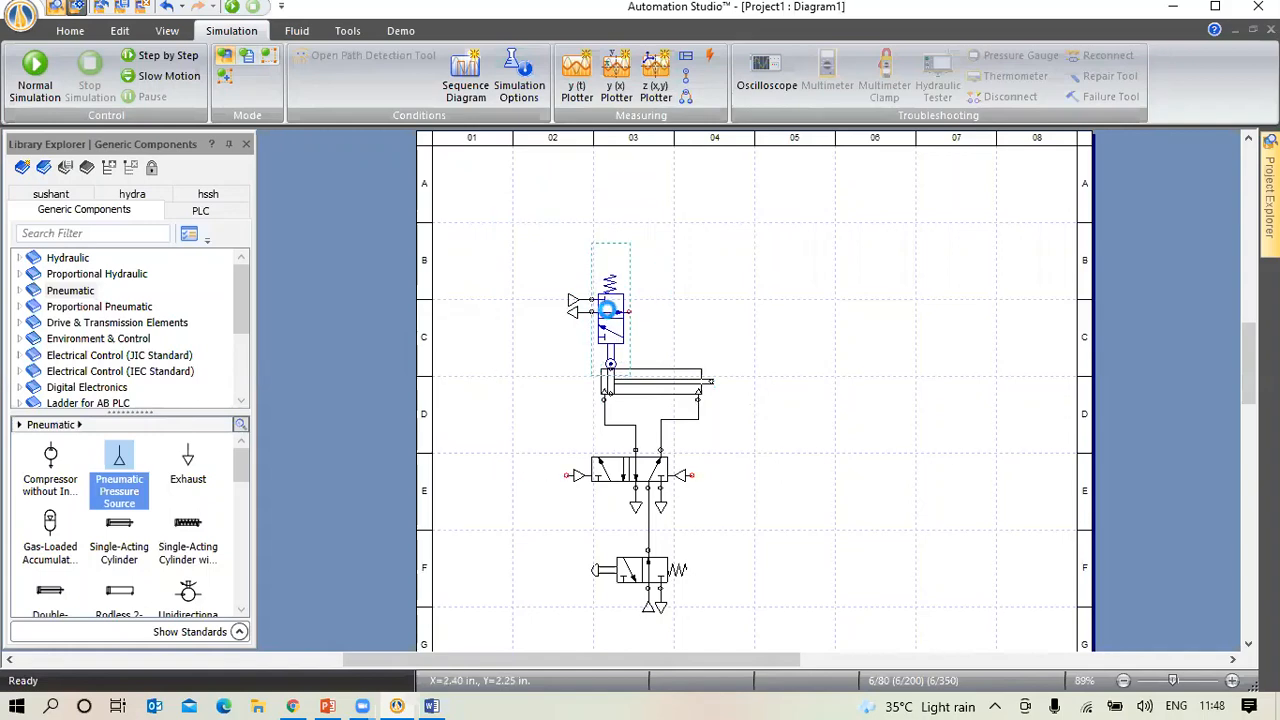
{"action": "key", "text": "Delete"}
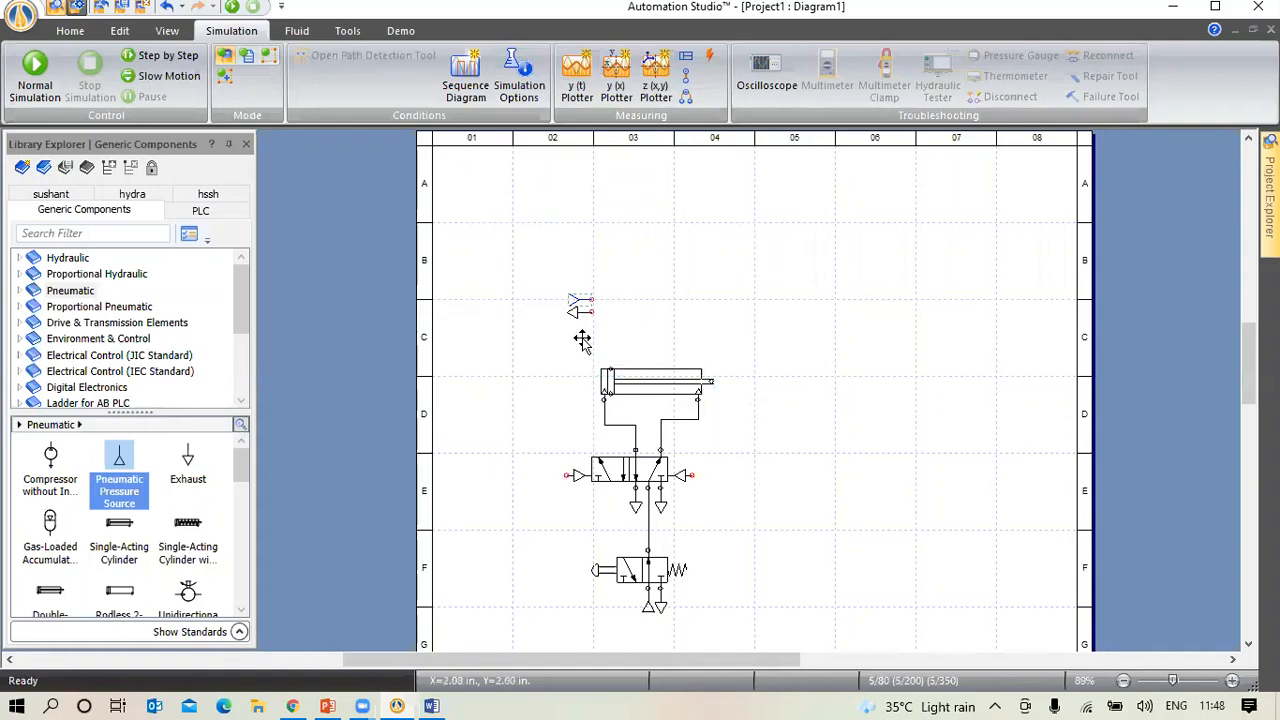
{"action": "key", "text": "Delete"}
{"action": "key", "text": "Delete"}
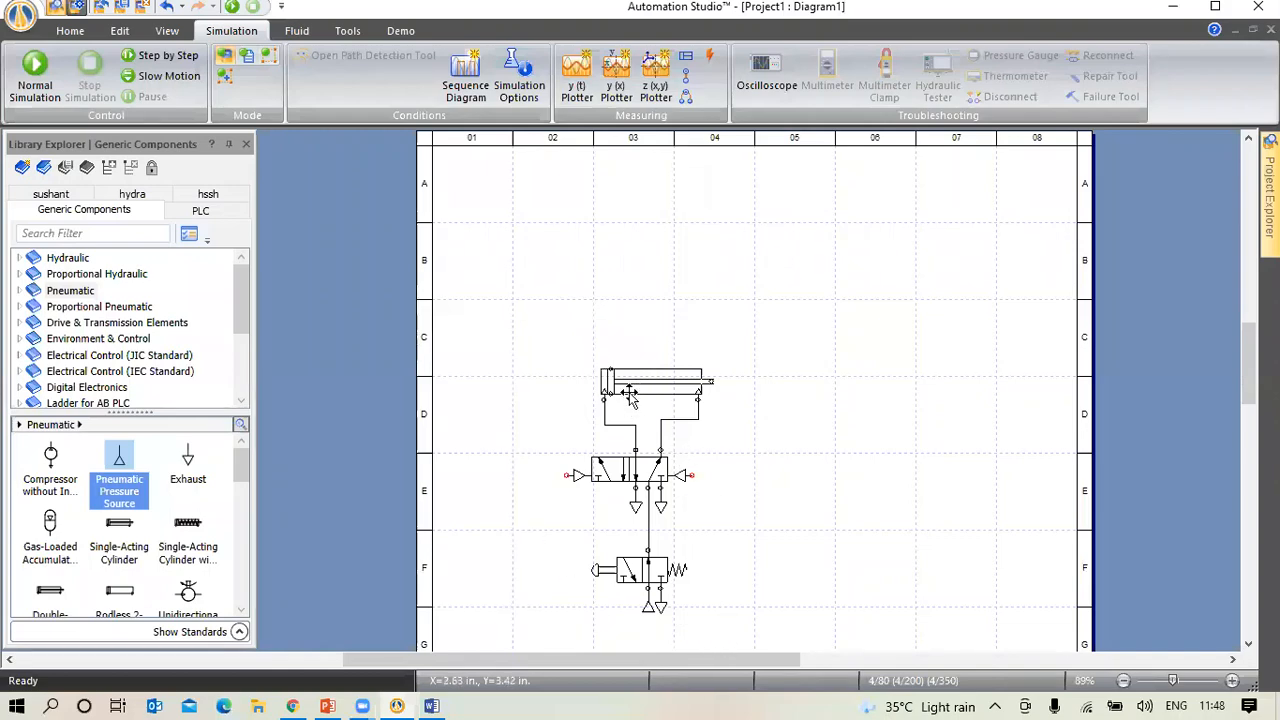
Try to move the remaining circuit toward the sheet's upper left corner and undo the move
{"action": "key", "text": "ctrl+a"}
{"action": "left_click_drag", "start_coordinate": [627, 374], "coordinate": [562, 256]}
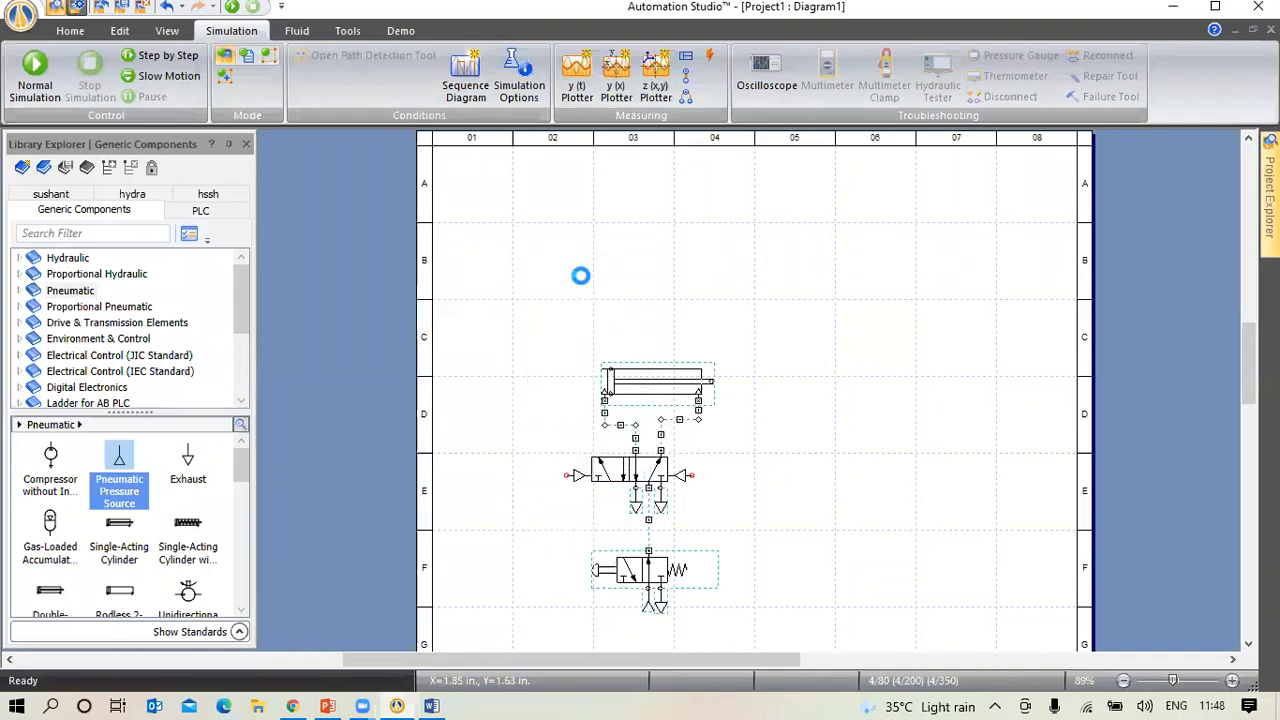
{"action": "left_click", "coordinate": [796, 318]}
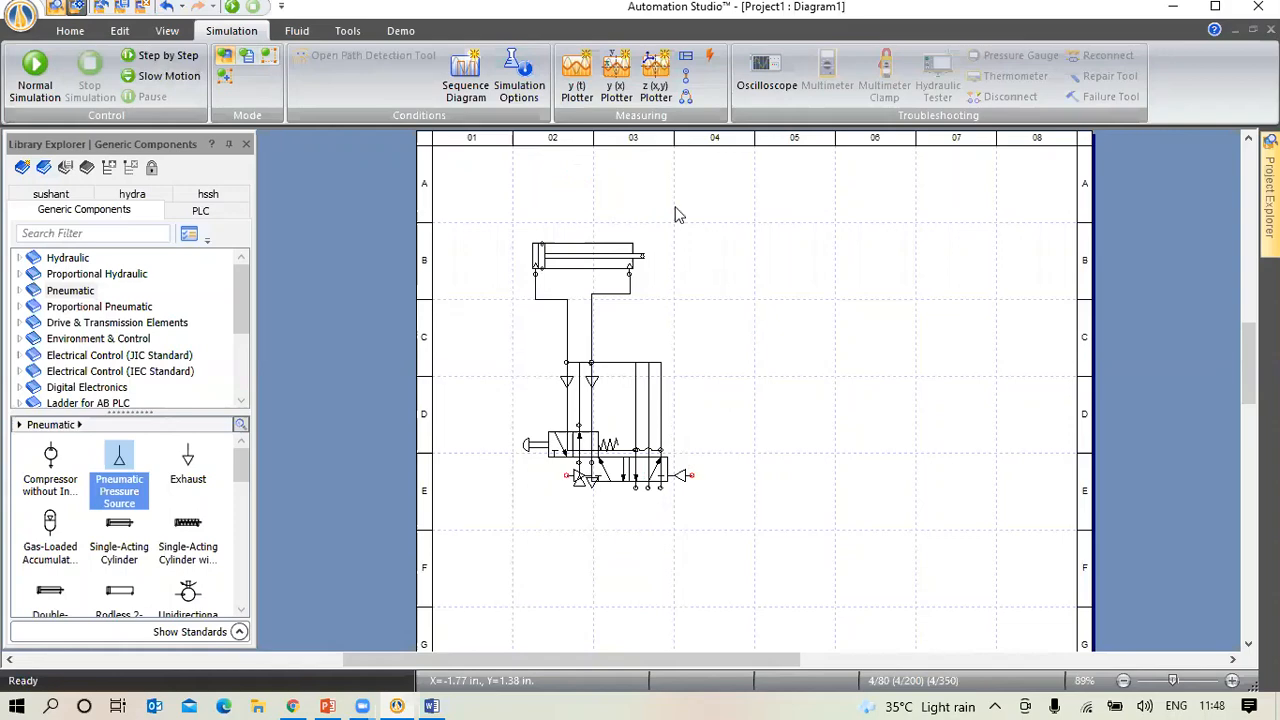
{"action": "key", "text": "ctrl+z"}
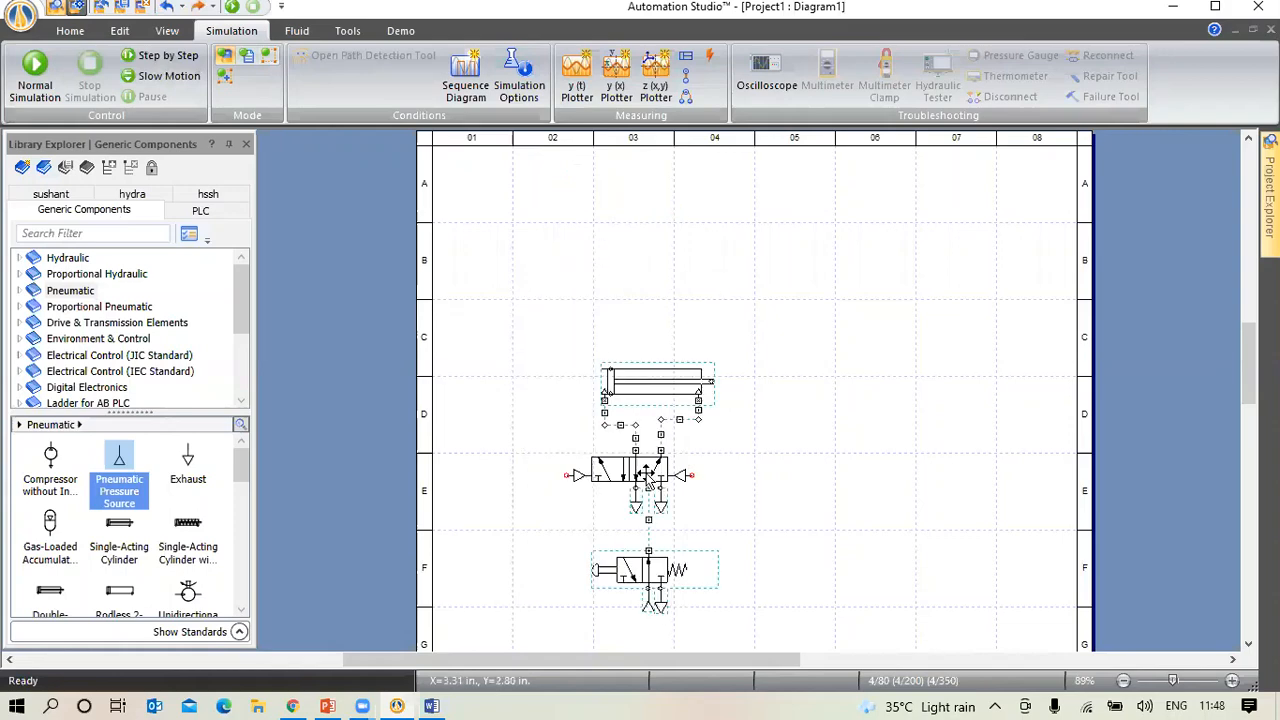
{"action": "key", "text": "ctrl+y"}
Move the complete remaining circuit, including the 5/2-way valve, to sheet columns 01–02 with the cylinder at rows A–B
{"action": "left_click_drag", "start_coordinate": [482, 280], "coordinate": [809, 655]}
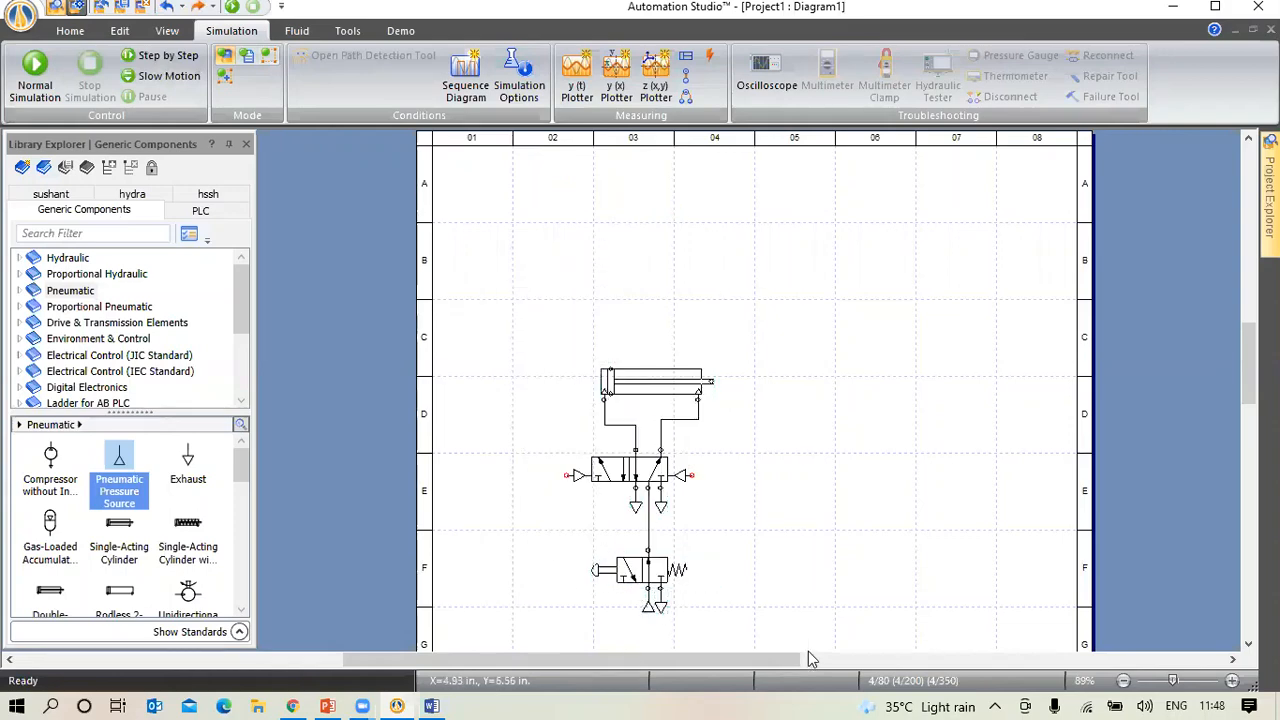
{"action": "left_click_drag", "start_coordinate": [596, 487], "coordinate": [560, 318]}
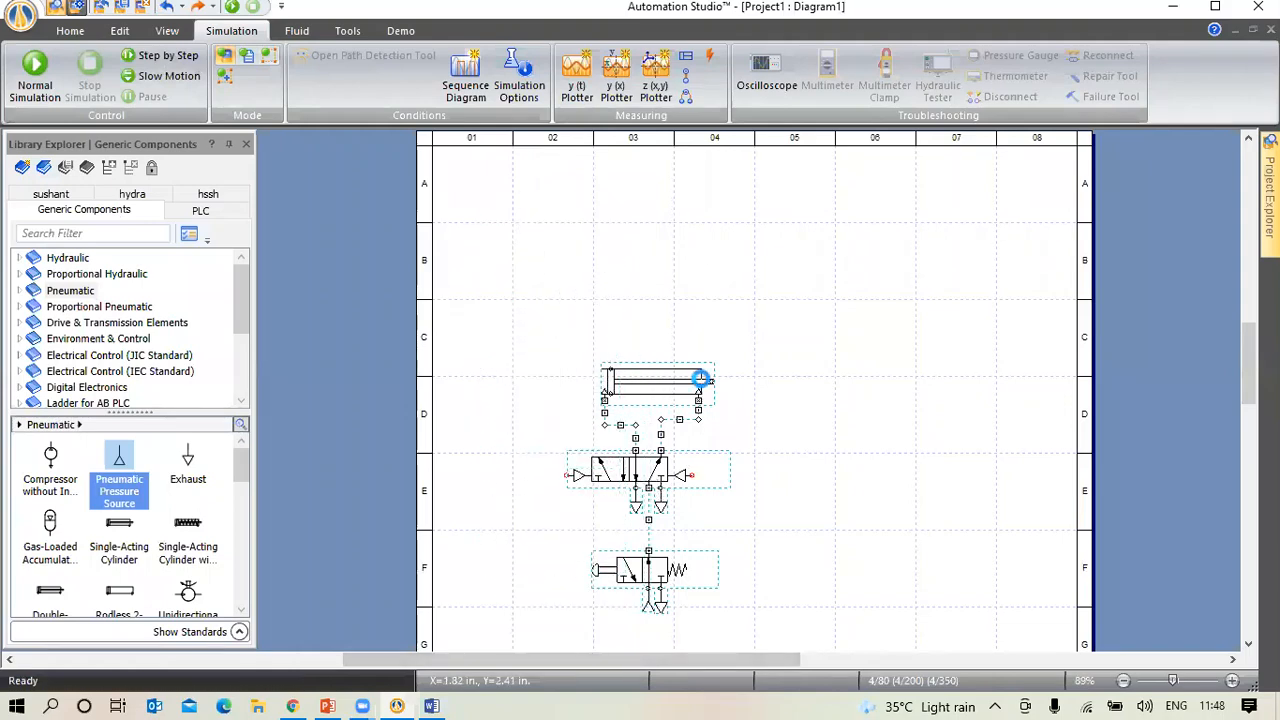
{"action": "left_click", "coordinate": [516, 430]}
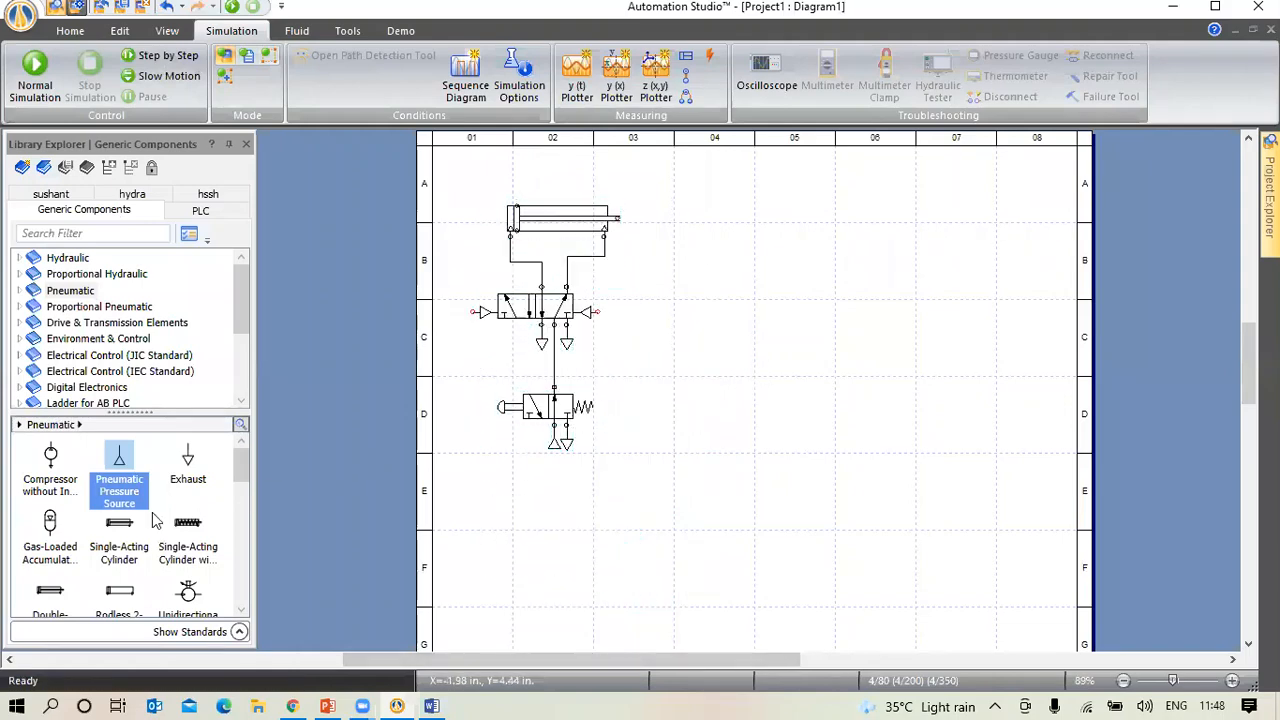
Place a JIC Standard Power Supply 24 Volts in sheet zone C04 and a Common (0 Volts) in zone C08
{"action": "left_click", "coordinate": [122, 357]}
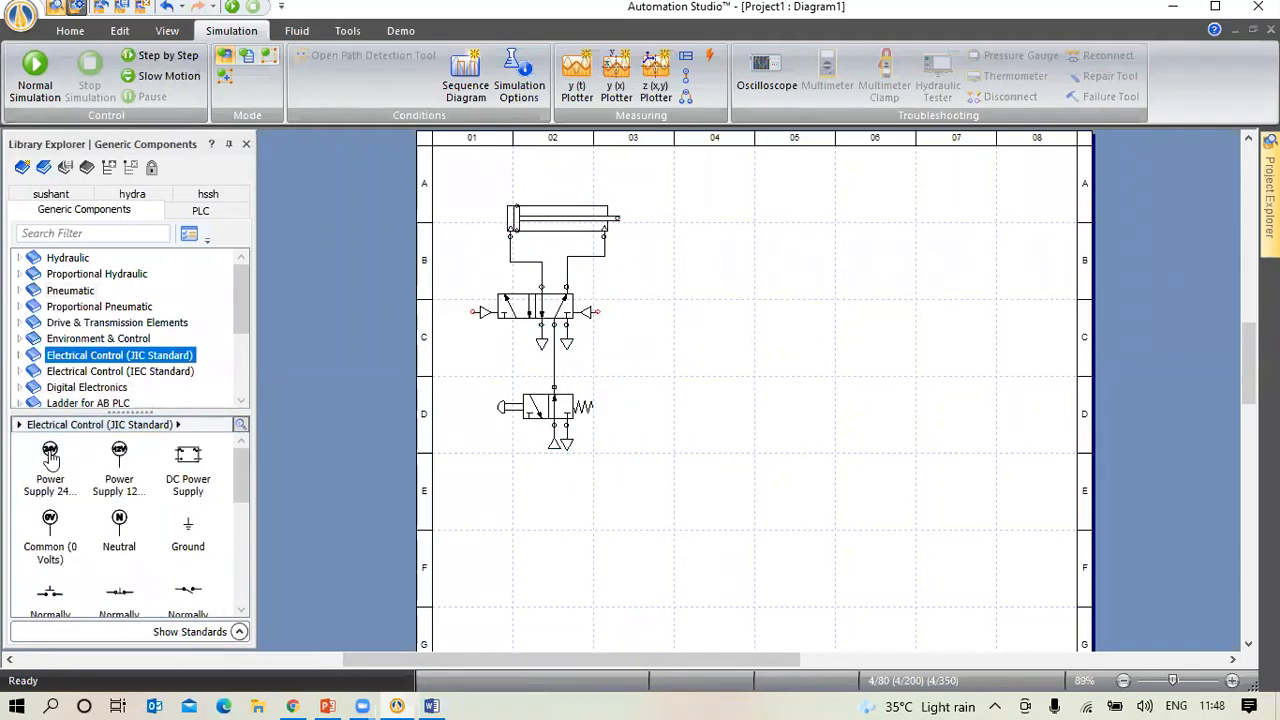
{"action": "left_click_drag", "start_coordinate": [50, 455], "coordinate": [743, 331]}
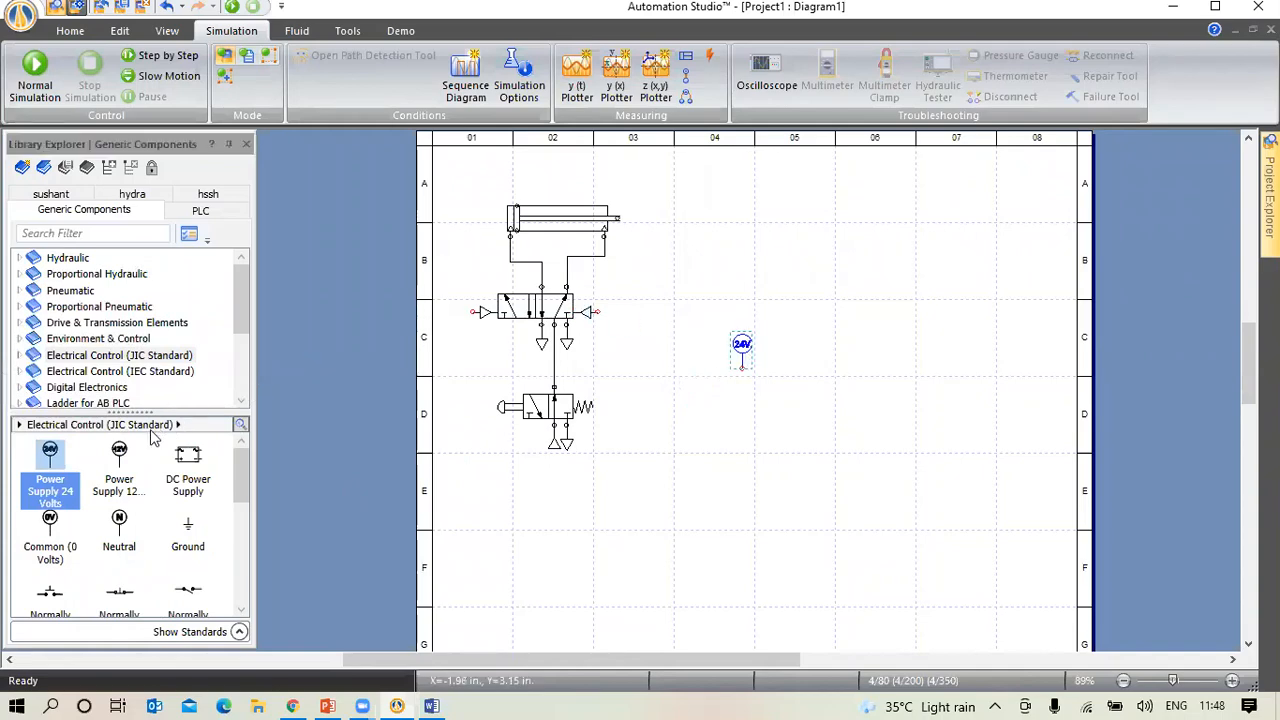
{"action": "left_click", "coordinate": [60, 546]}
{"action": "left_click_drag", "start_coordinate": [60, 546], "coordinate": [1018, 344]}
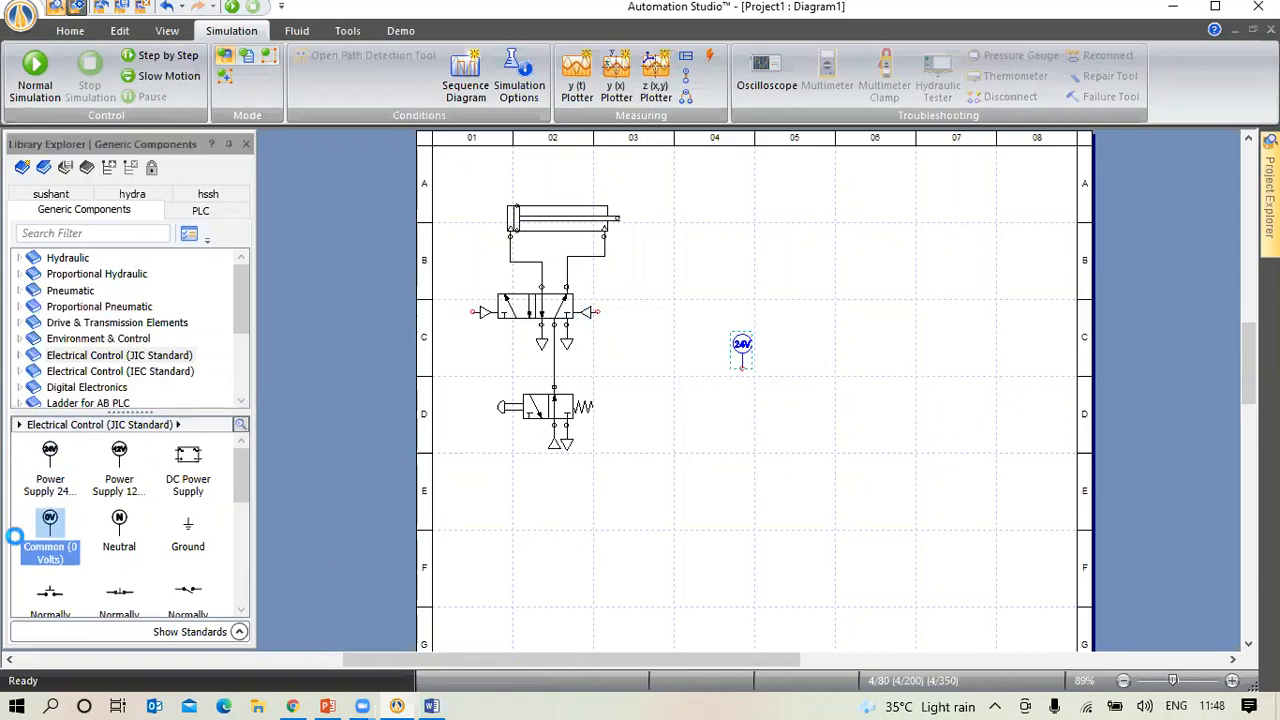
Place a Normally Open Push-Button beside the 24 V supply in zone C05 and give it the alias p1
{"action": "left_click", "coordinate": [52, 597]}
{"action": "left_click_drag", "start_coordinate": [52, 597], "coordinate": [812, 366]}
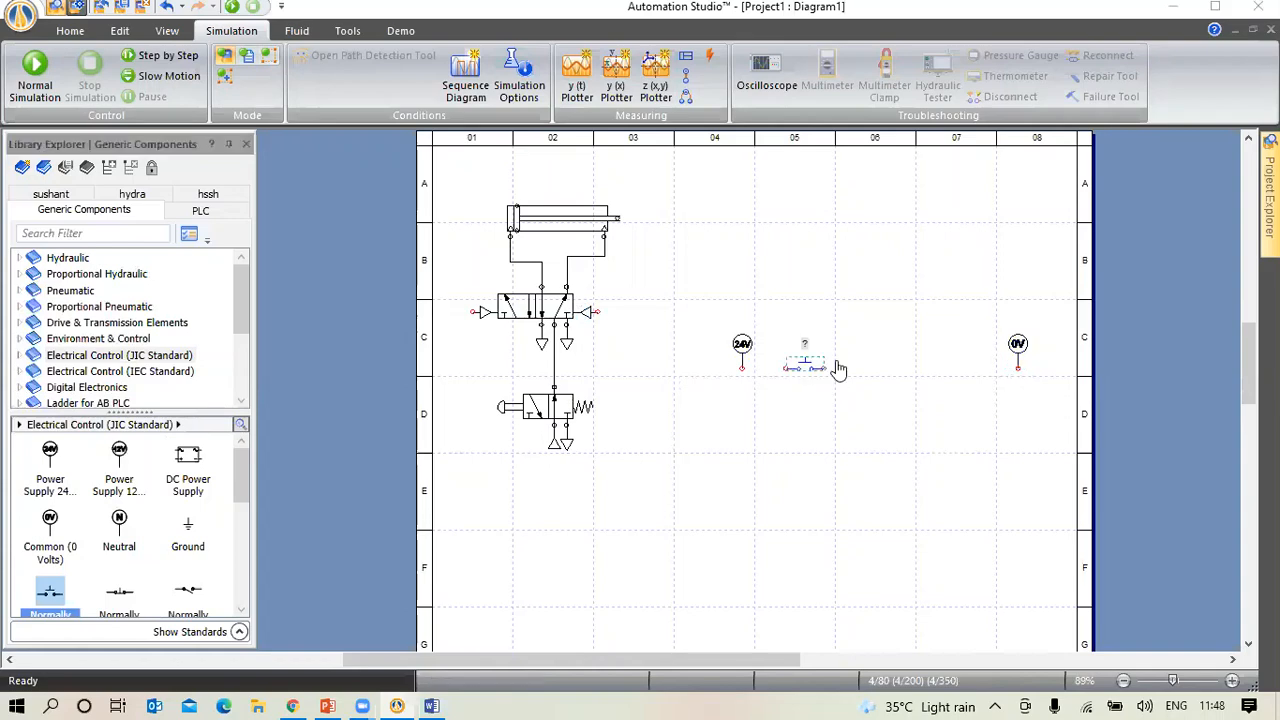
{"action": "type", "text": "p1"}
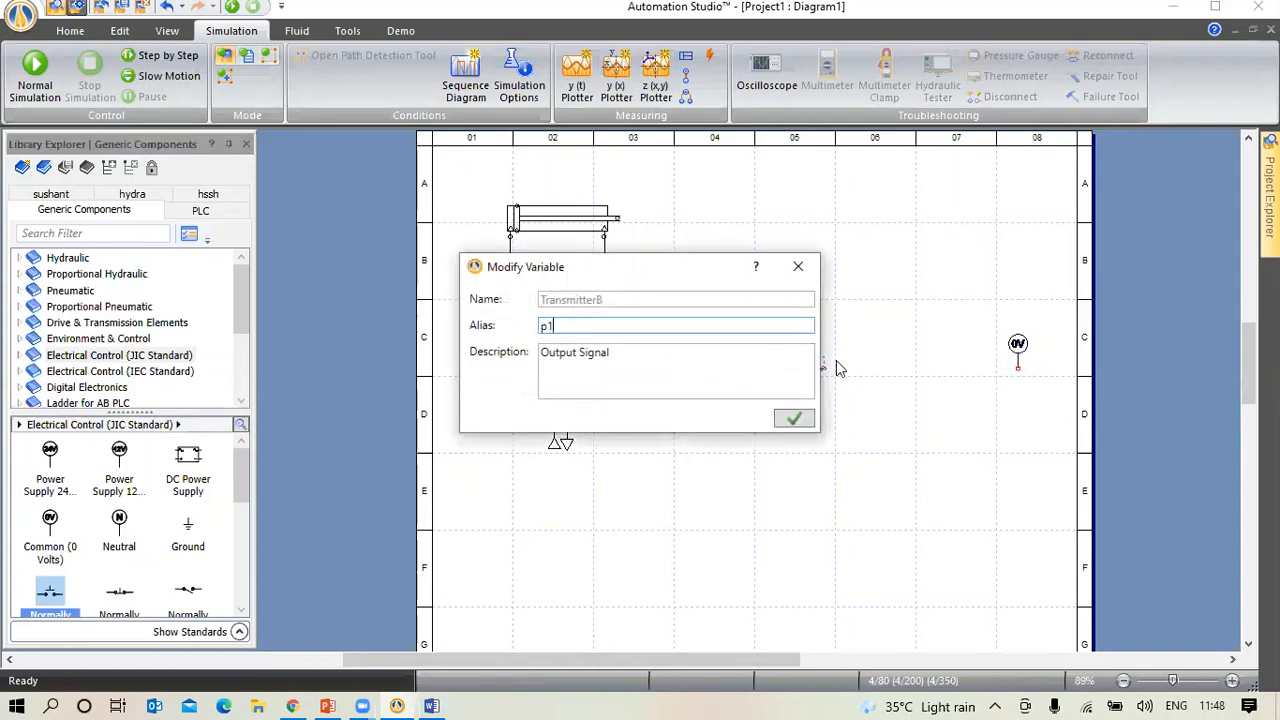
{"action": "key", "text": "Return"}
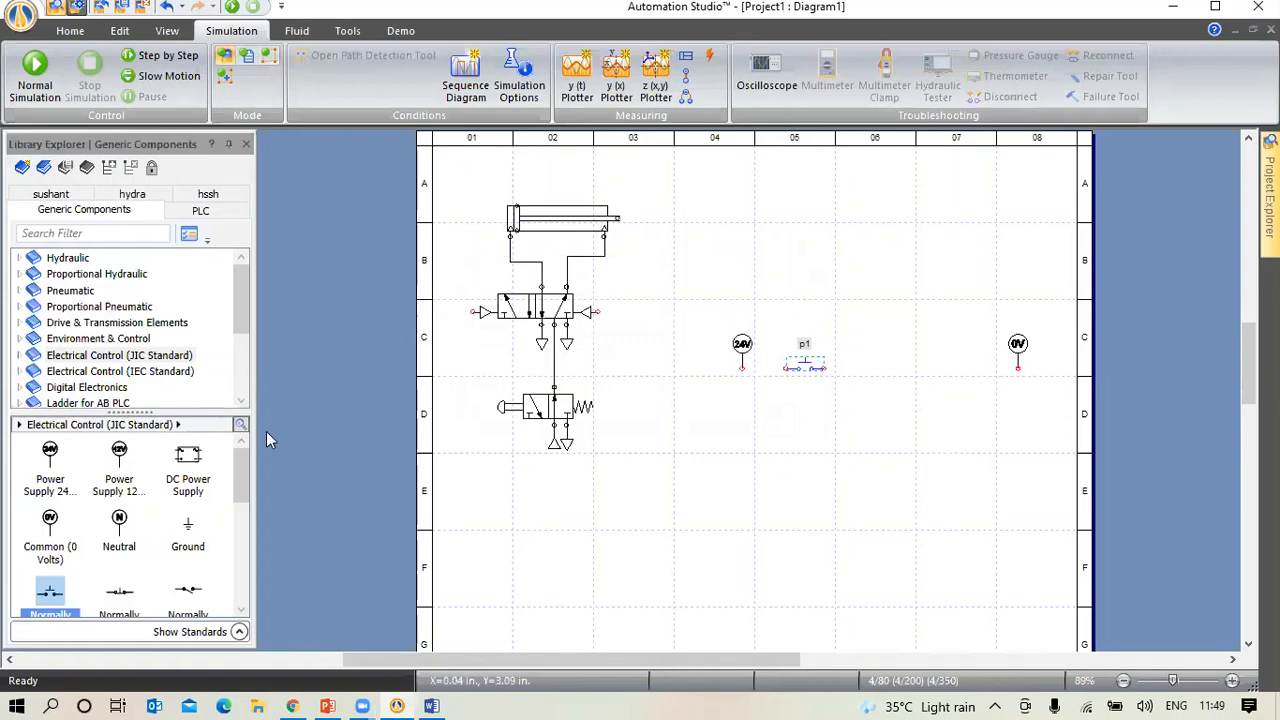
Place a Normally Open Proximity Switch in zone C06, in line with push-button p1
{"action": "scroll", "coordinate": [137, 565], "scroll_direction": "down", "scroll_amount": 4}
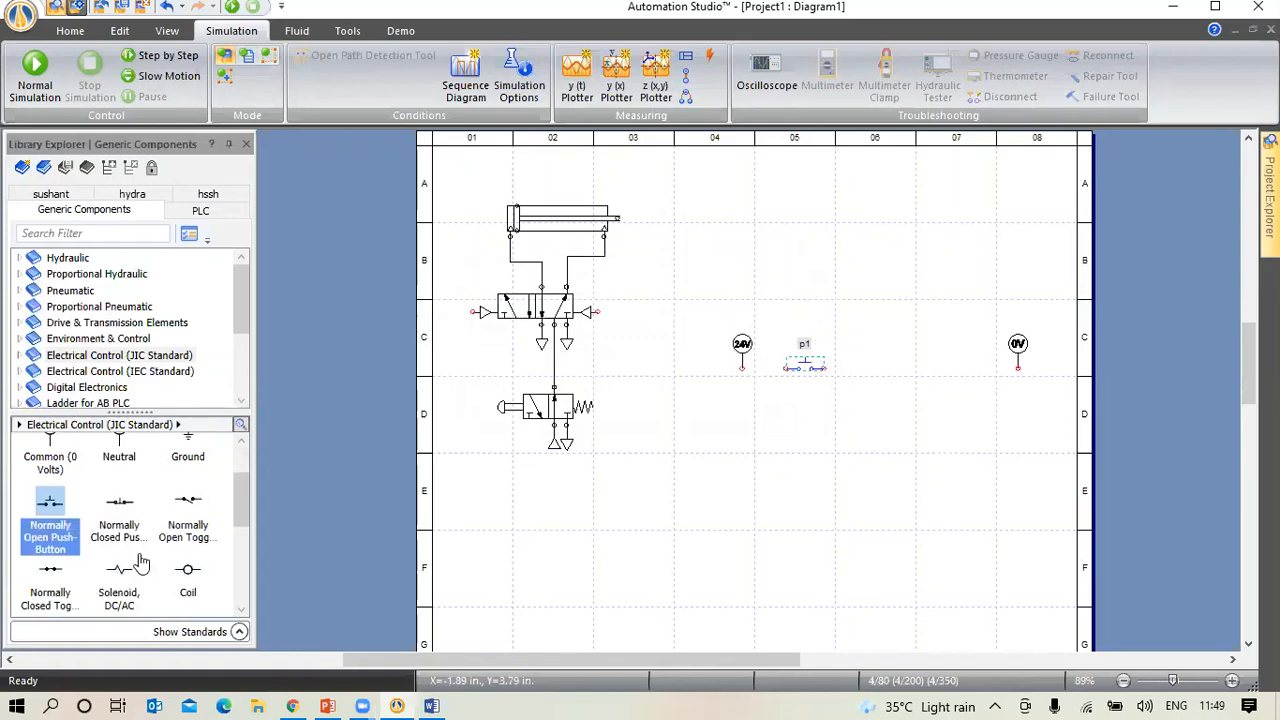
{"action": "scroll", "coordinate": [140, 565], "scroll_direction": "down", "scroll_amount": 2}
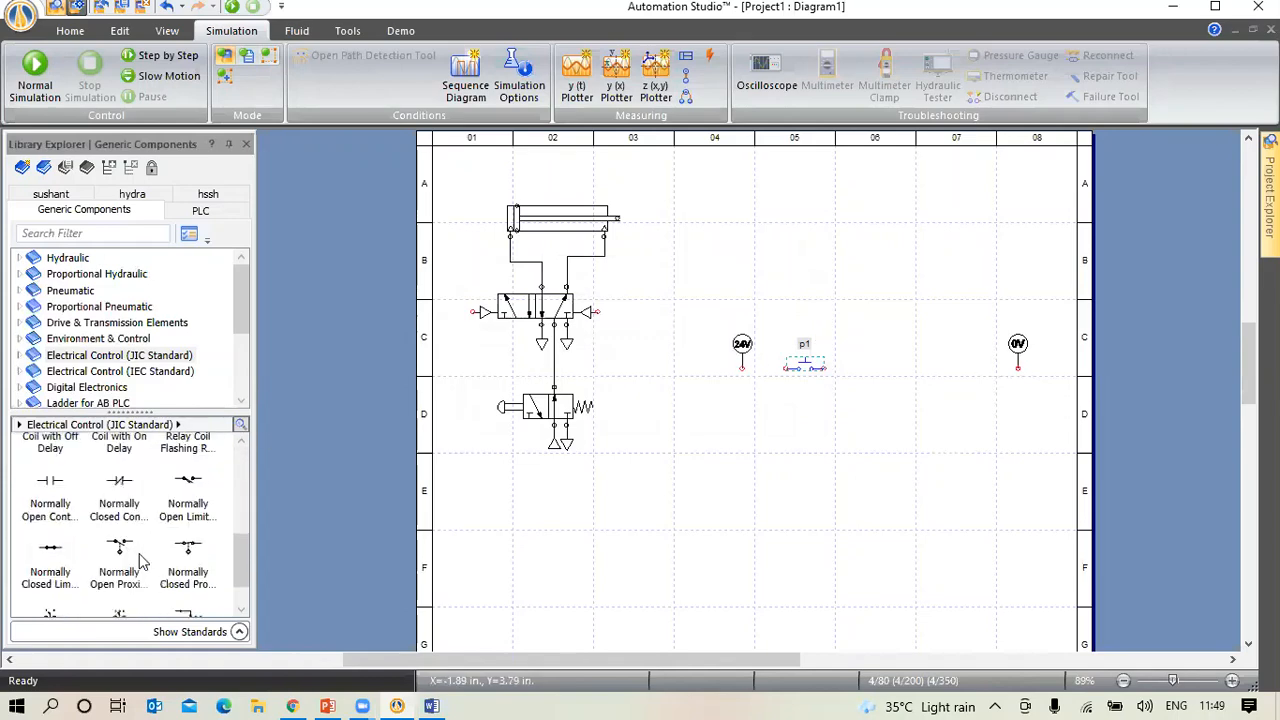
{"action": "scroll", "coordinate": [140, 563], "scroll_direction": "down", "scroll_amount": 1}
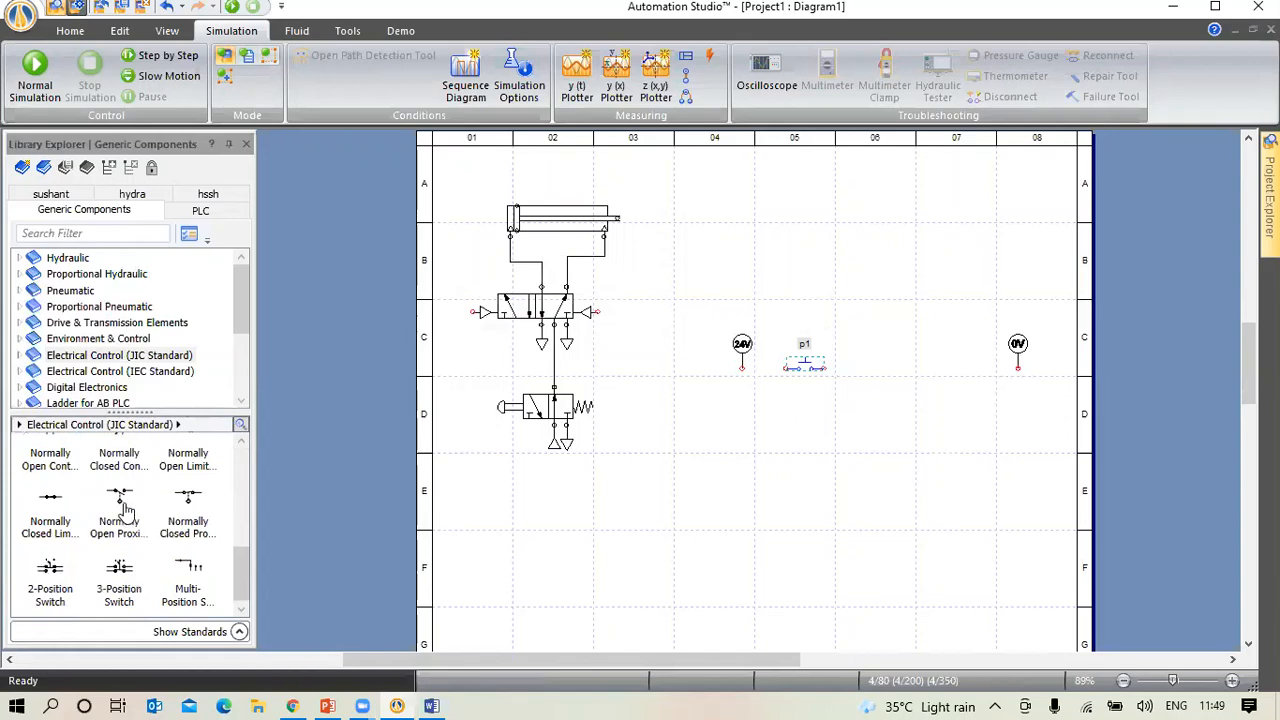
{"action": "left_click_drag", "start_coordinate": [124, 520], "coordinate": [884, 362]}
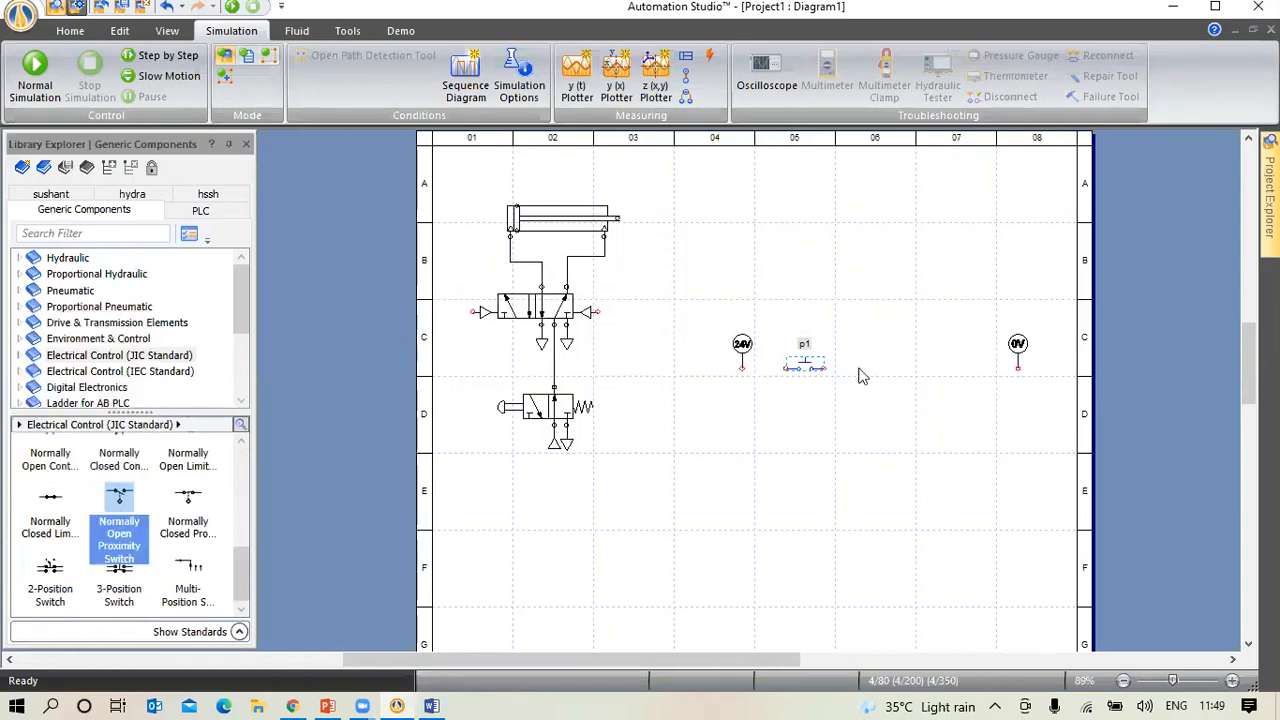
Place a Coil in zone C07 between the proximity switch and the 0 V common, and give it the alias c1
{"action": "scroll", "coordinate": [172, 545], "scroll_direction": "up", "scroll_amount": 4}
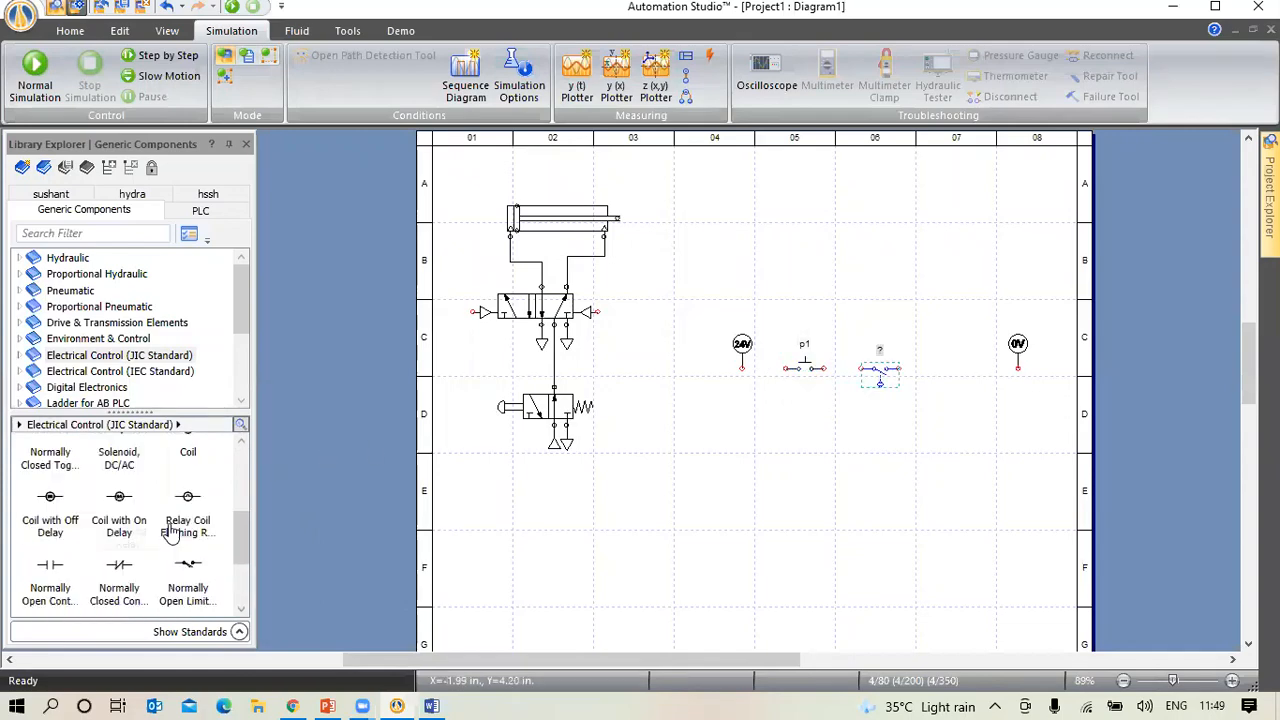
{"action": "left_click_drag", "start_coordinate": [190, 572], "coordinate": [971, 371]}
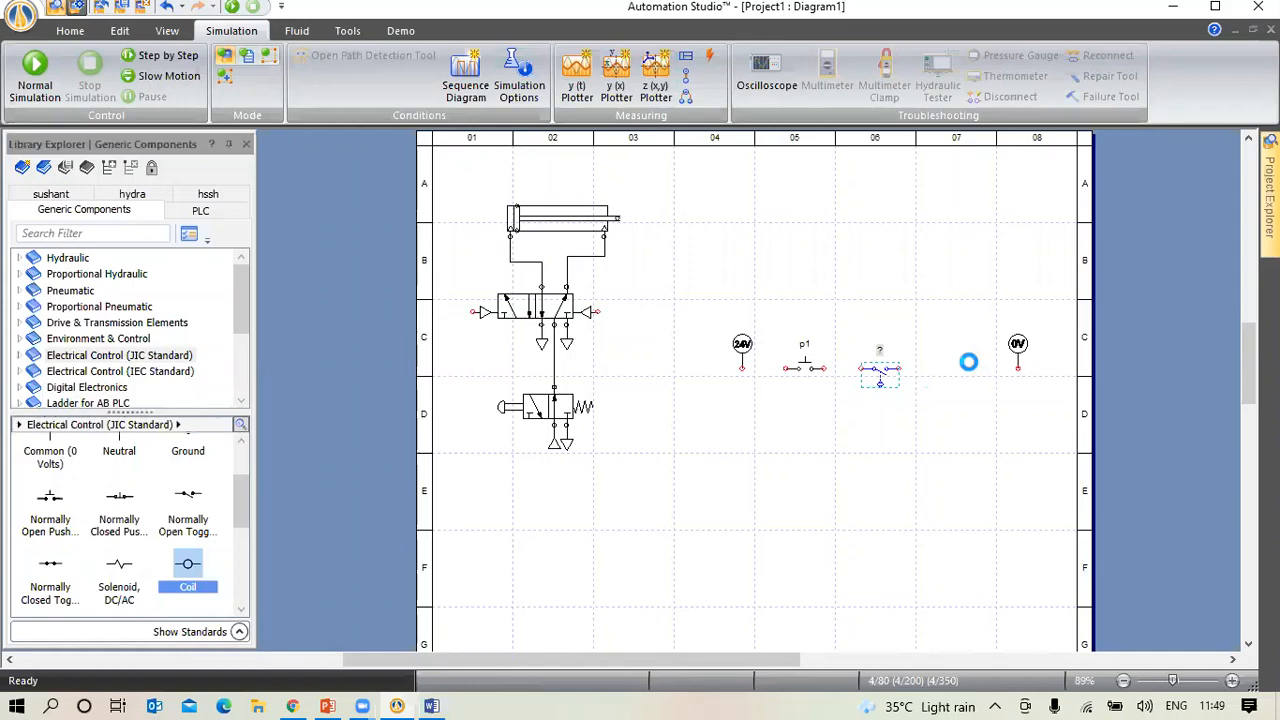
{"action": "type", "text": "c1"}
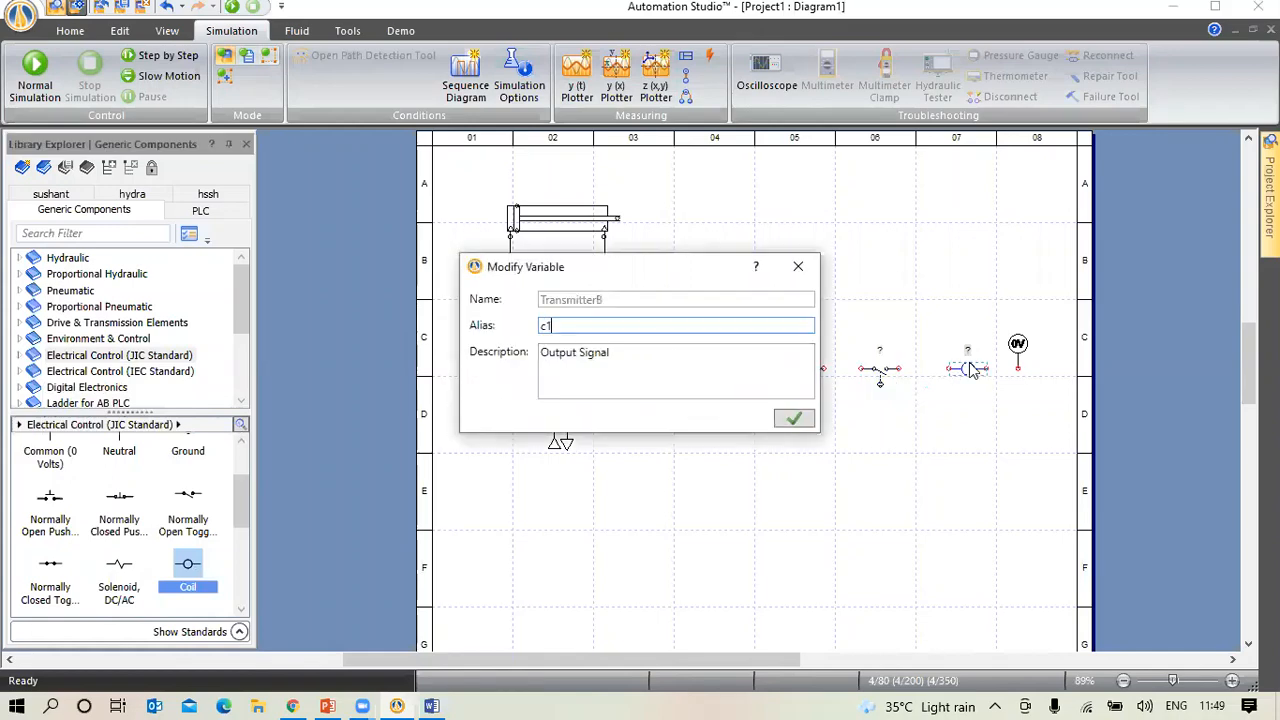
{"action": "key", "text": "Return"}
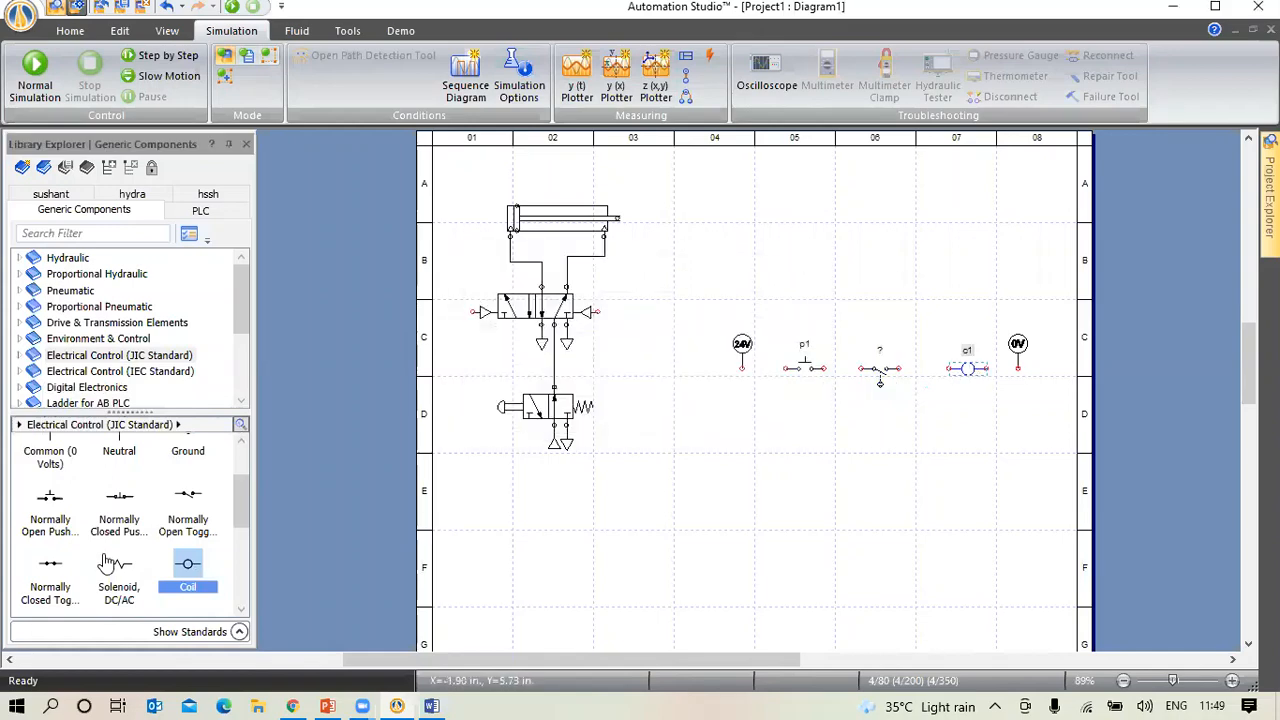
Place a Normally Open Contact below push-button p1 in zone D05 and associate it with coil variable c1
{"action": "scroll", "coordinate": [35, 520], "scroll_direction": "down", "scroll_amount": 1}
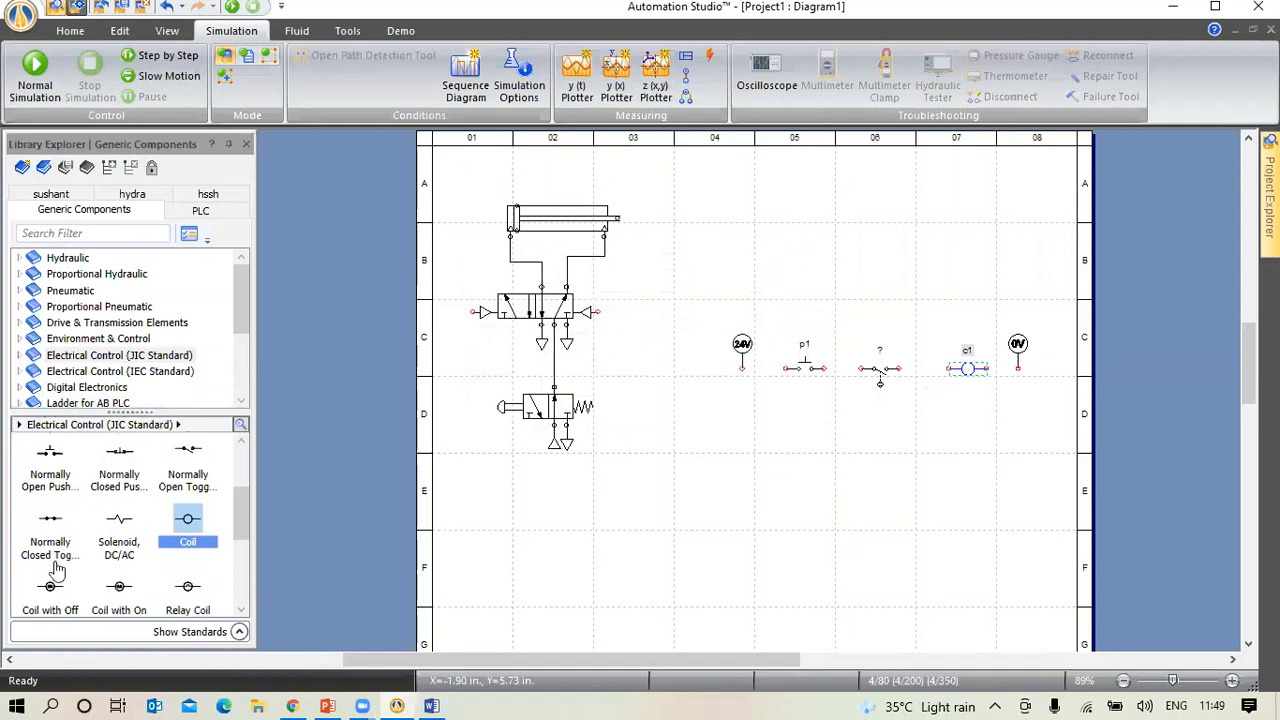
{"action": "scroll", "coordinate": [57, 568], "scroll_direction": "down", "scroll_amount": 3}
{"action": "left_click_drag", "start_coordinate": [45, 545], "coordinate": [805, 430]}
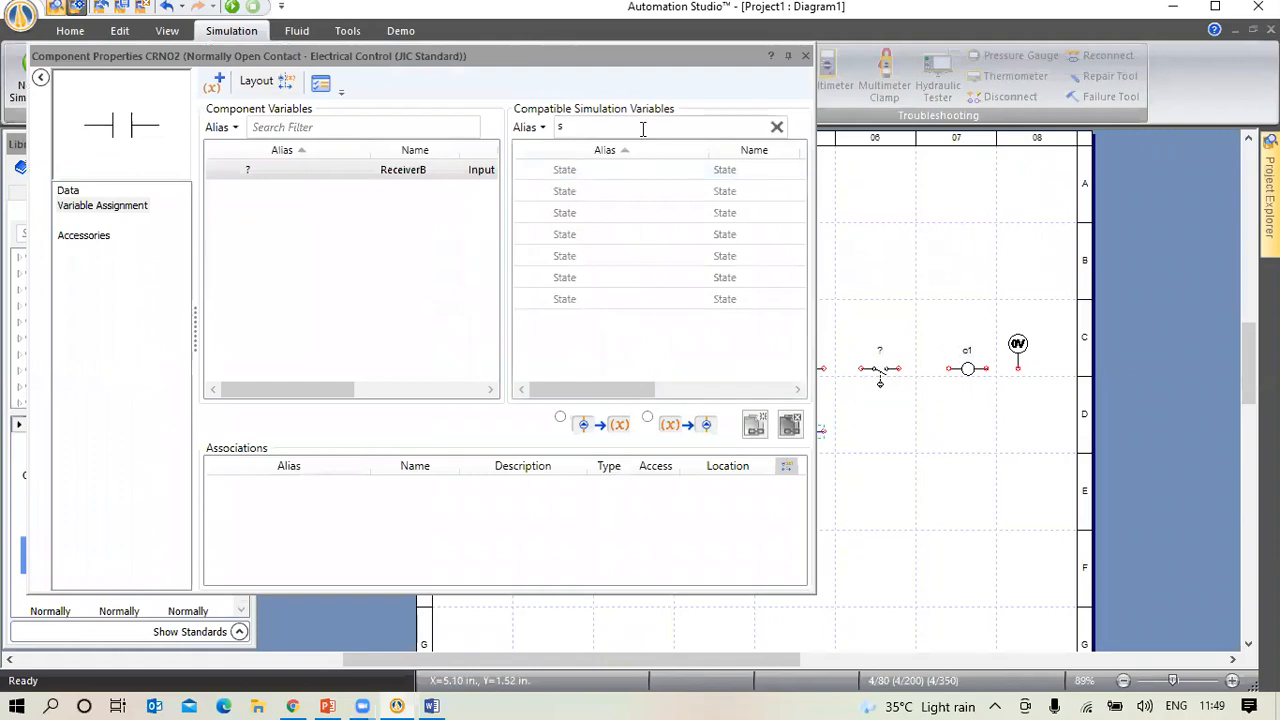
{"action": "left_click", "coordinate": [643, 128]}
{"action": "type", "text": "s"}
{"action": "key", "text": "BackSpace"}
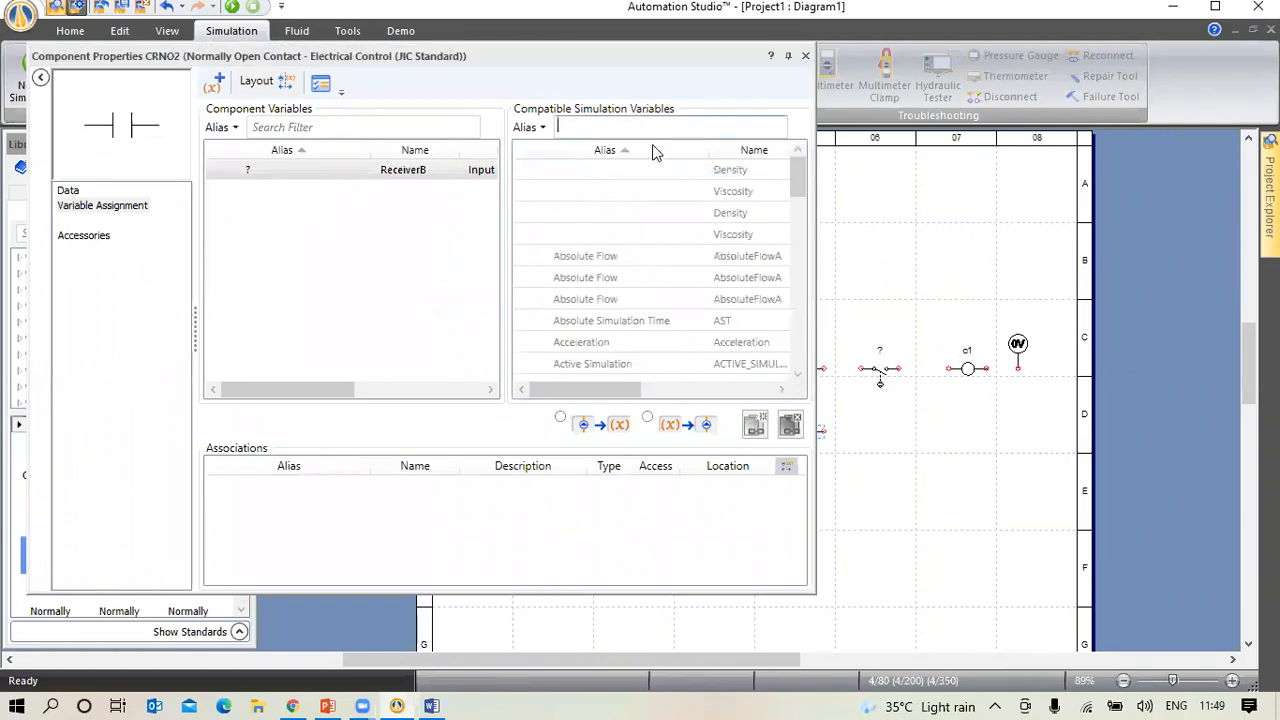
{"action": "type", "text": "c"}
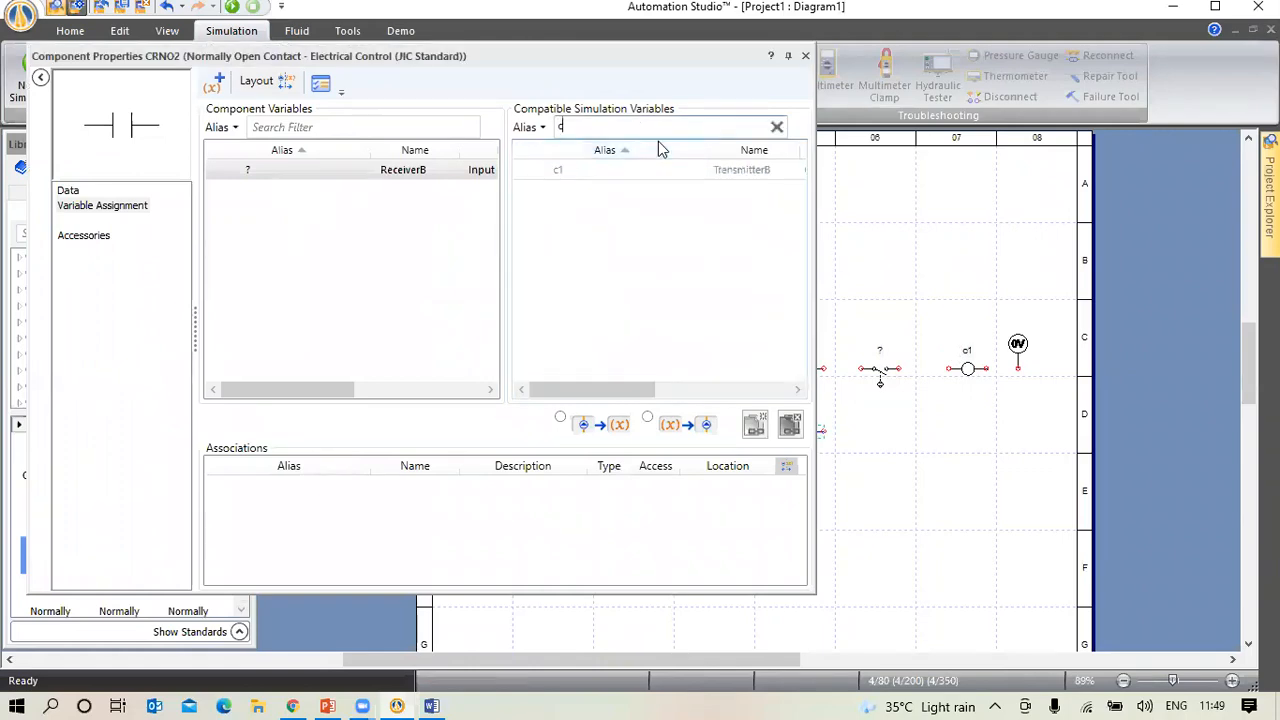
{"action": "double_click", "coordinate": [557, 171]}
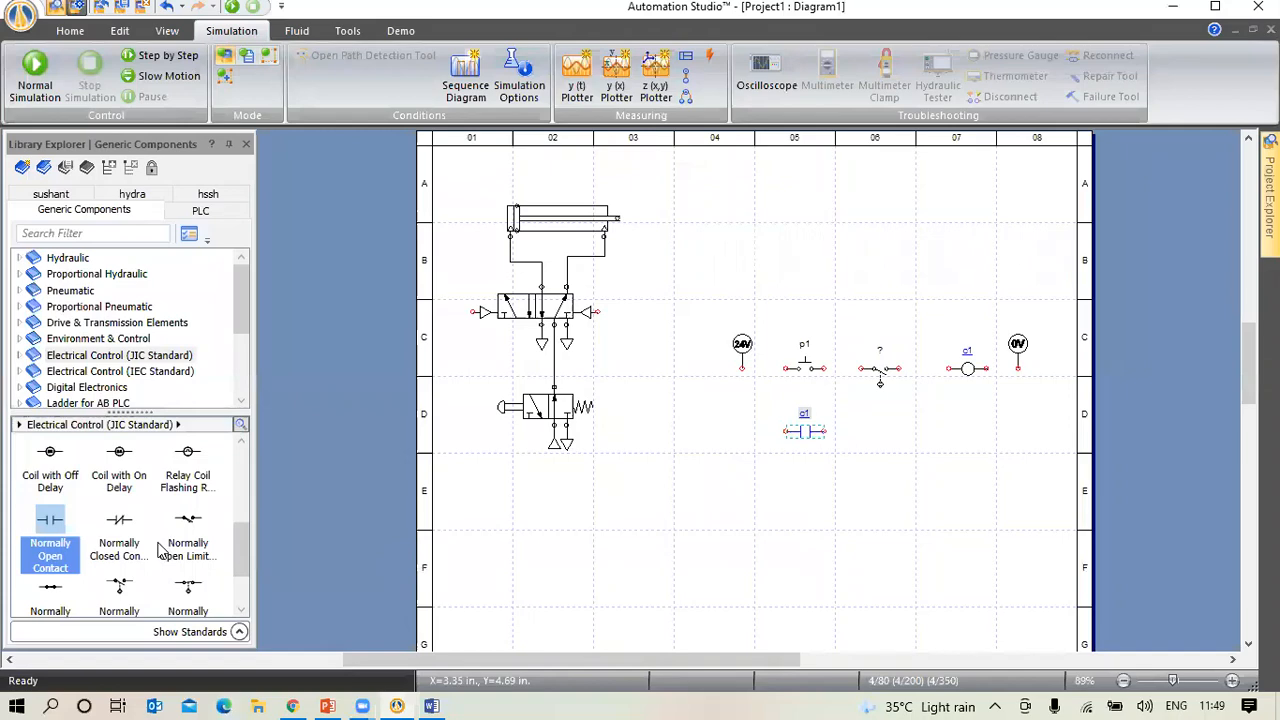
{"action": "left_click", "coordinate": [158, 545]}
Place two DC/AC solenoids below coil c1, one in zone D07 with alias s1 and one in zone E07 with alias 2
{"action": "scroll", "coordinate": [158, 553], "scroll_direction": "up", "scroll_amount": 2}
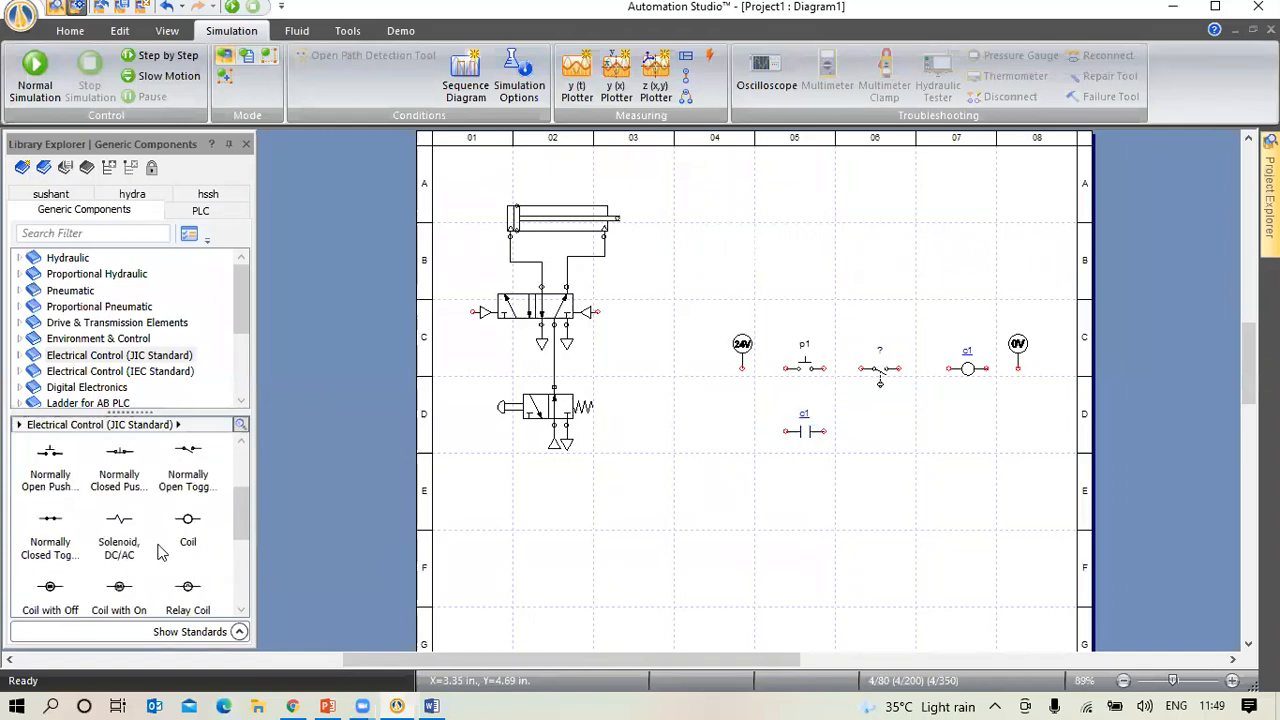
{"action": "left_click_drag", "start_coordinate": [119, 530], "coordinate": [975, 442]}
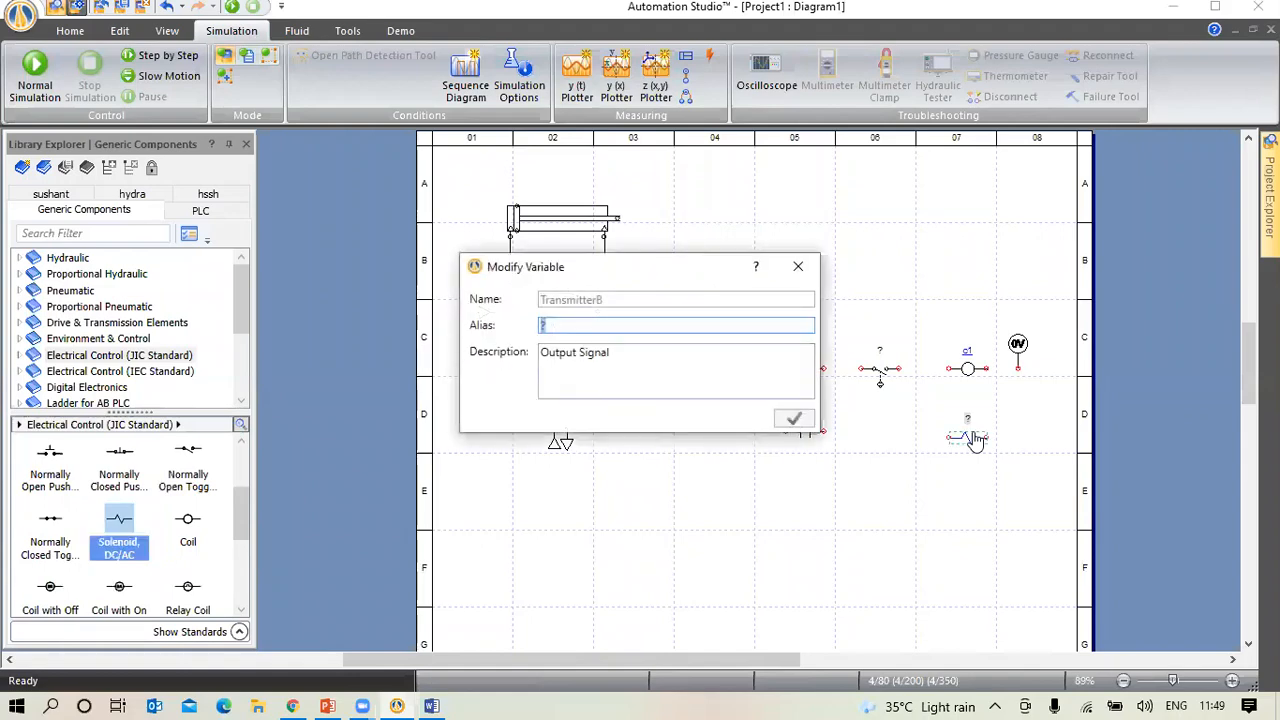
{"action": "type", "text": "s1"}
{"action": "key", "text": "Return"}
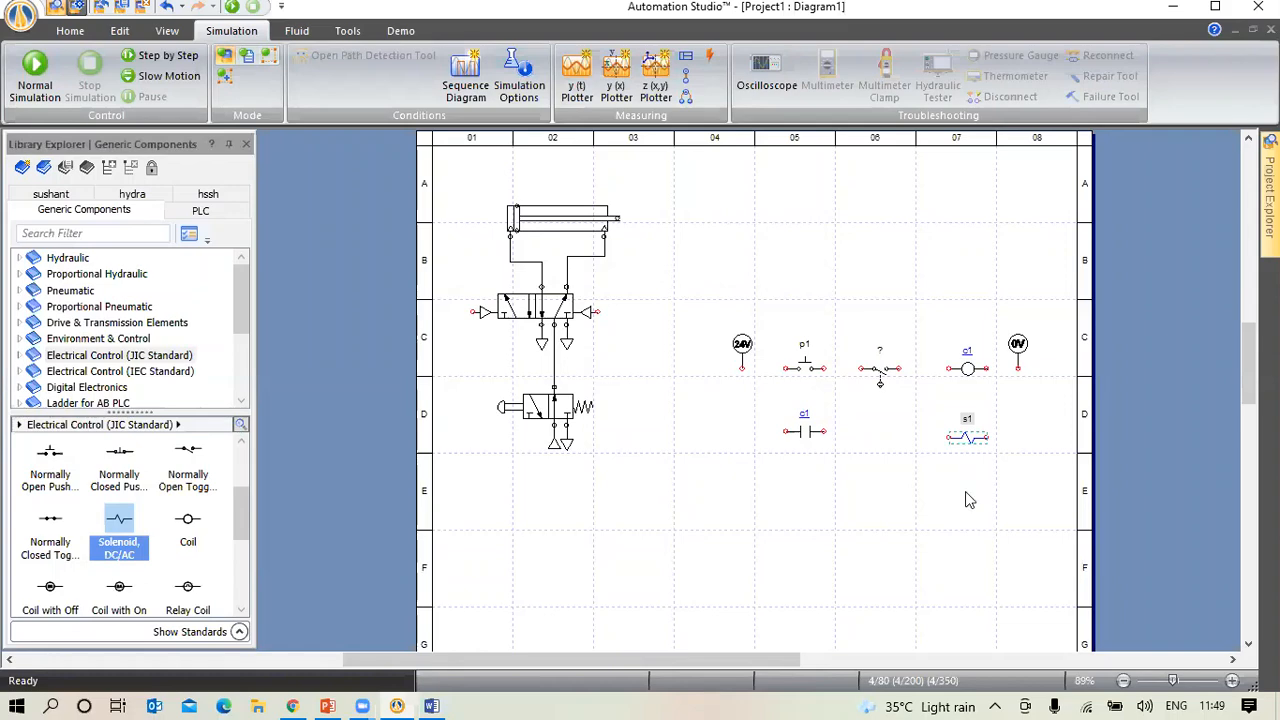
{"action": "left_click", "coordinate": [968, 498]}
{"action": "type", "text": "2"}
{"action": "key", "text": "Return"}
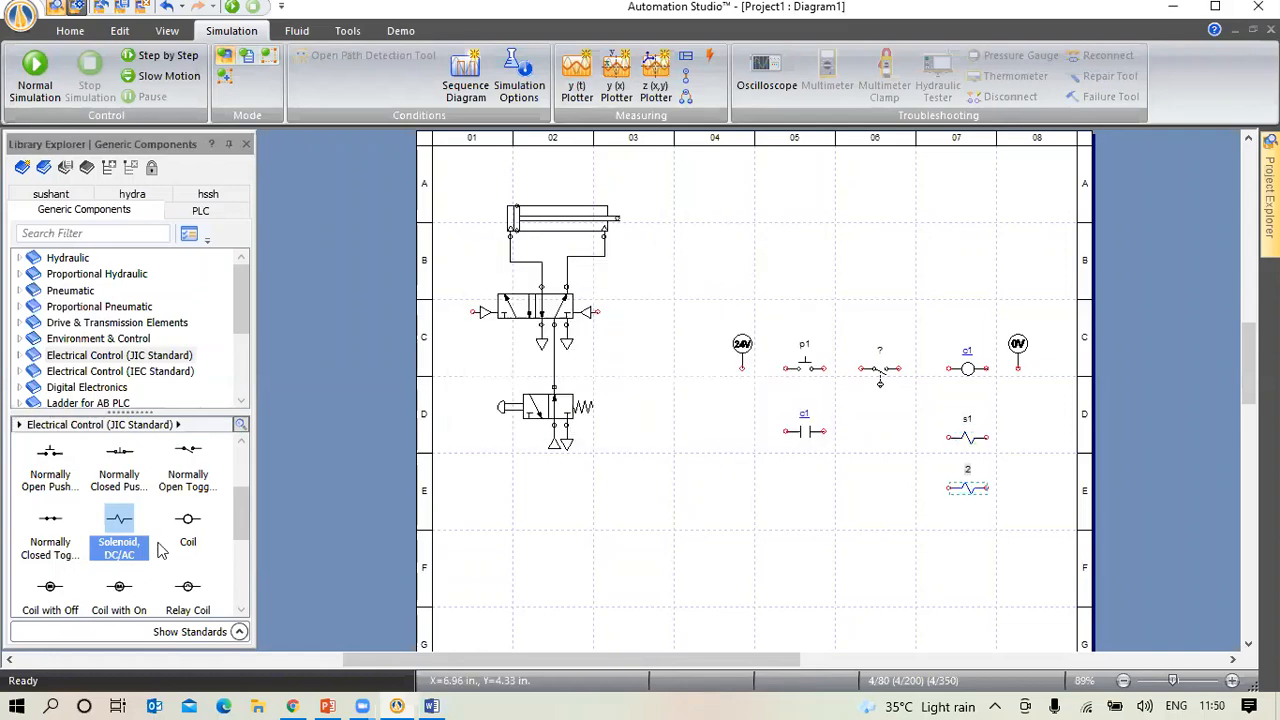
Place a second Normally Open Proximity Switch in zone E05, in line with solenoid 2
{"action": "scroll", "coordinate": [135, 550], "scroll_direction": "down", "scroll_amount": 5}
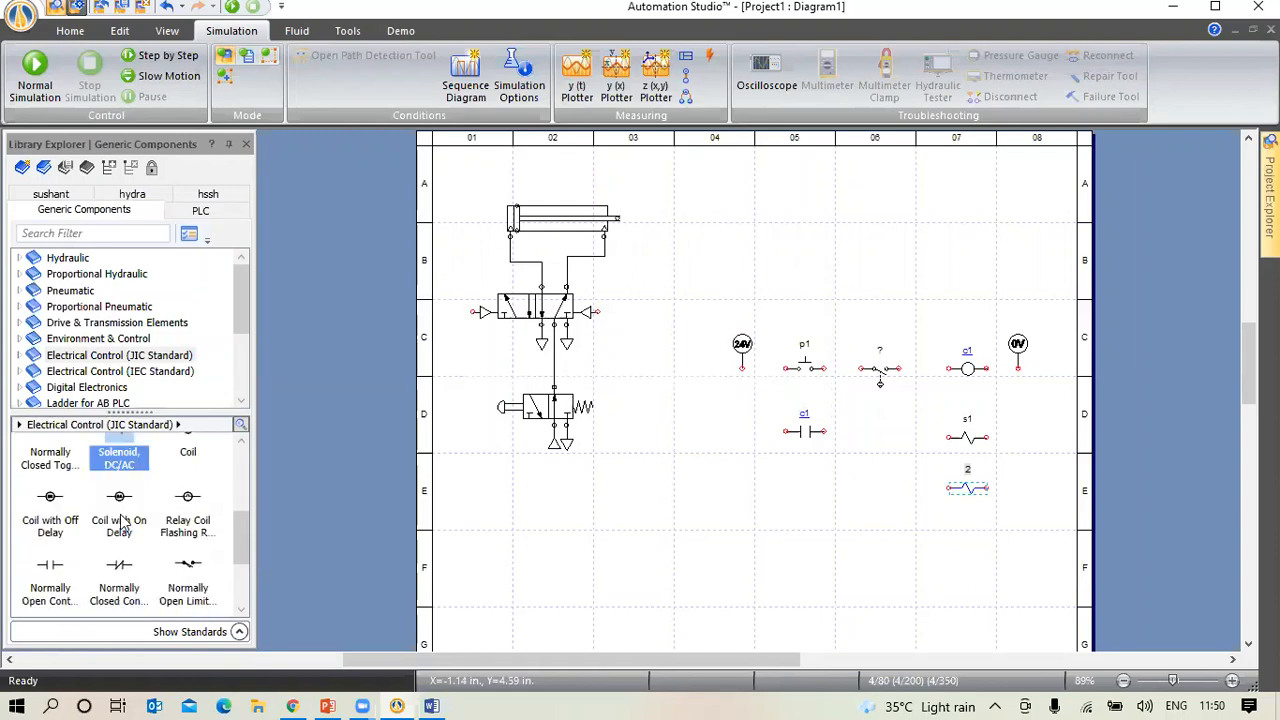
{"action": "left_click_drag", "start_coordinate": [119, 516], "coordinate": [540, 574]}
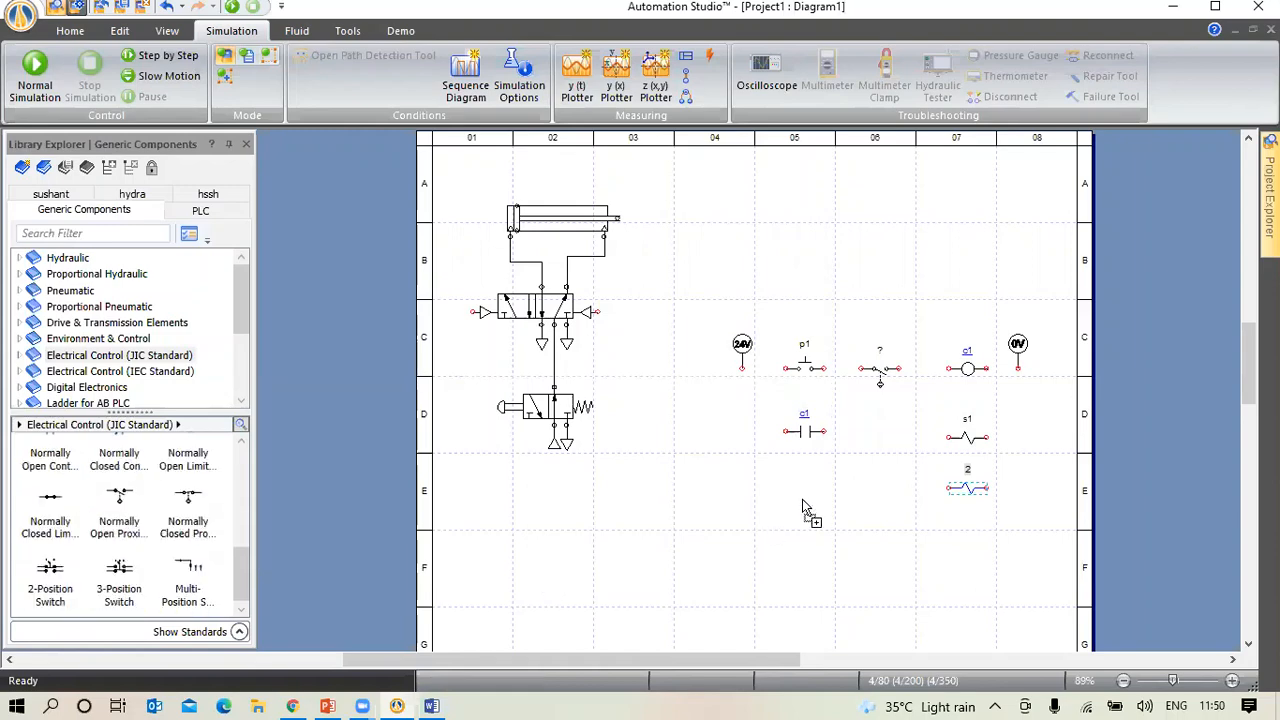
{"action": "left_click_drag", "start_coordinate": [802, 499], "coordinate": [806, 484]}
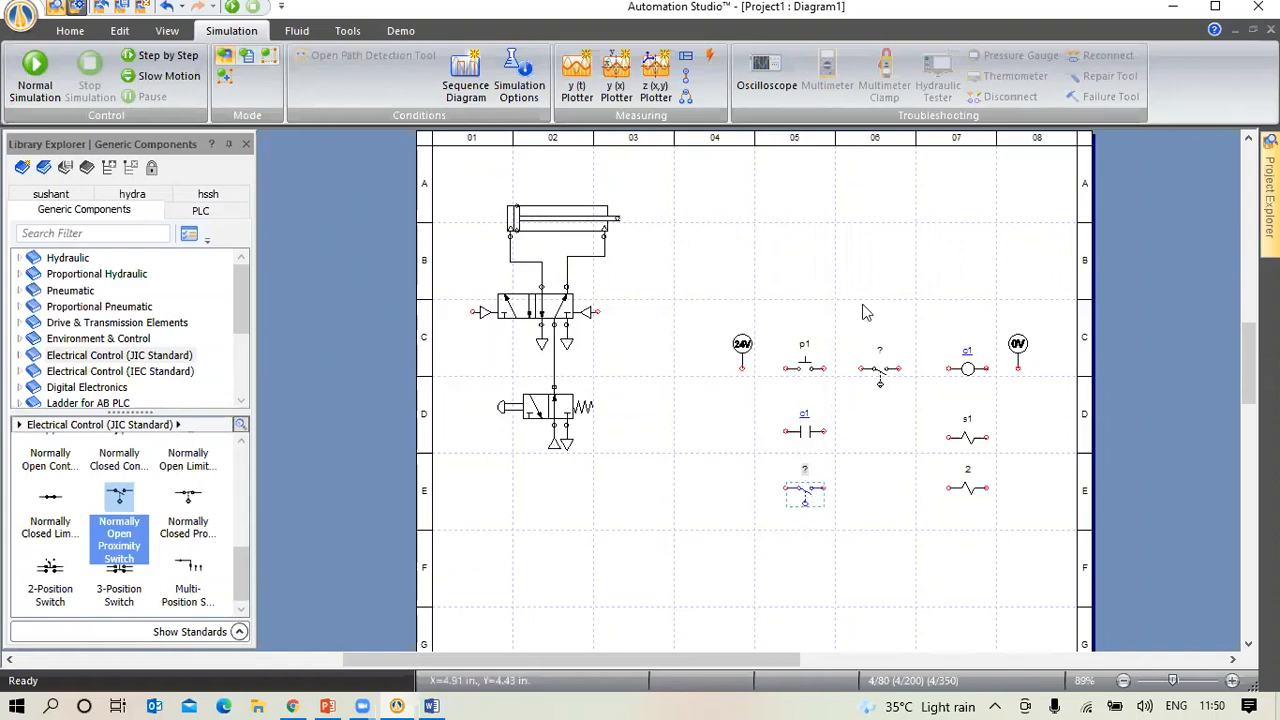
{"action": "left_click", "coordinate": [793, 401]}
Wire p1, the upper proximity switch and coil c1 between 24 V and 0 V, and the lower proximity switch and solenoid 2 in parallel
{"action": "mouse_move", "coordinate": [742, 368]}
{"action": "left_mouse_down"}
{"action": "mouse_move", "coordinate": [772, 382]}
{"action": "mouse_move", "coordinate": [782, 368]}
{"action": "mouse_move", "coordinate": [1017, 367]}
{"action": "left_mouse_up"}
{"action": "left_click_drag", "start_coordinate": [1018, 368], "coordinate": [820, 488]}
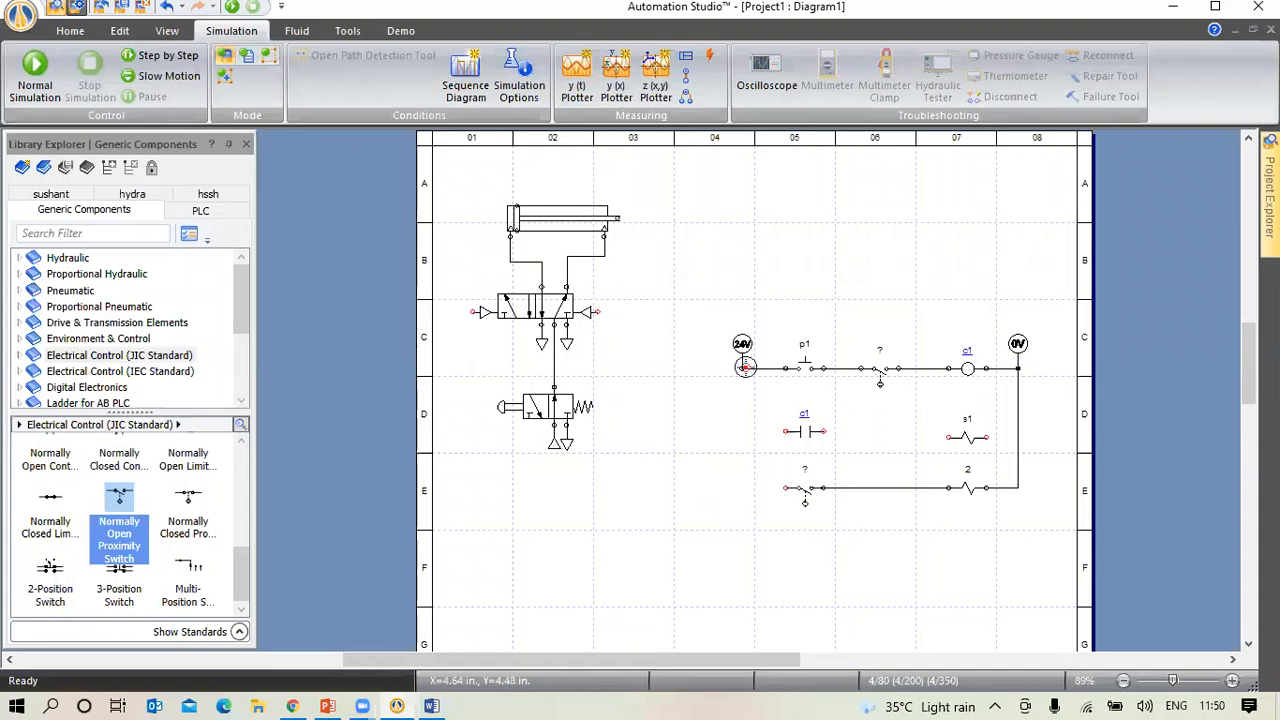
{"action": "left_click", "coordinate": [742, 372]}
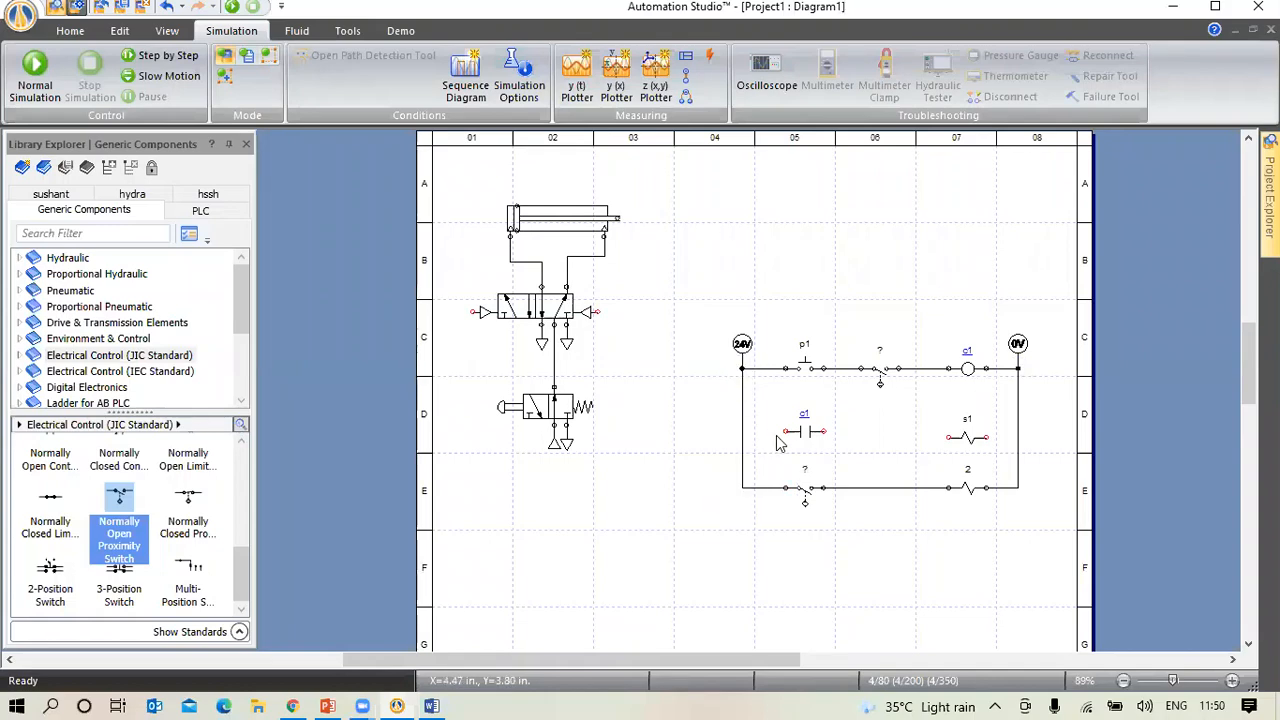
Wire contact c1 and solenoid s1 in series between the 24 V and 0 V lines and straighten the rung
{"action": "left_click_drag", "start_coordinate": [786, 433], "coordinate": [752, 431]}
{"action": "left_click_drag", "start_coordinate": [824, 431], "coordinate": [958, 441]}
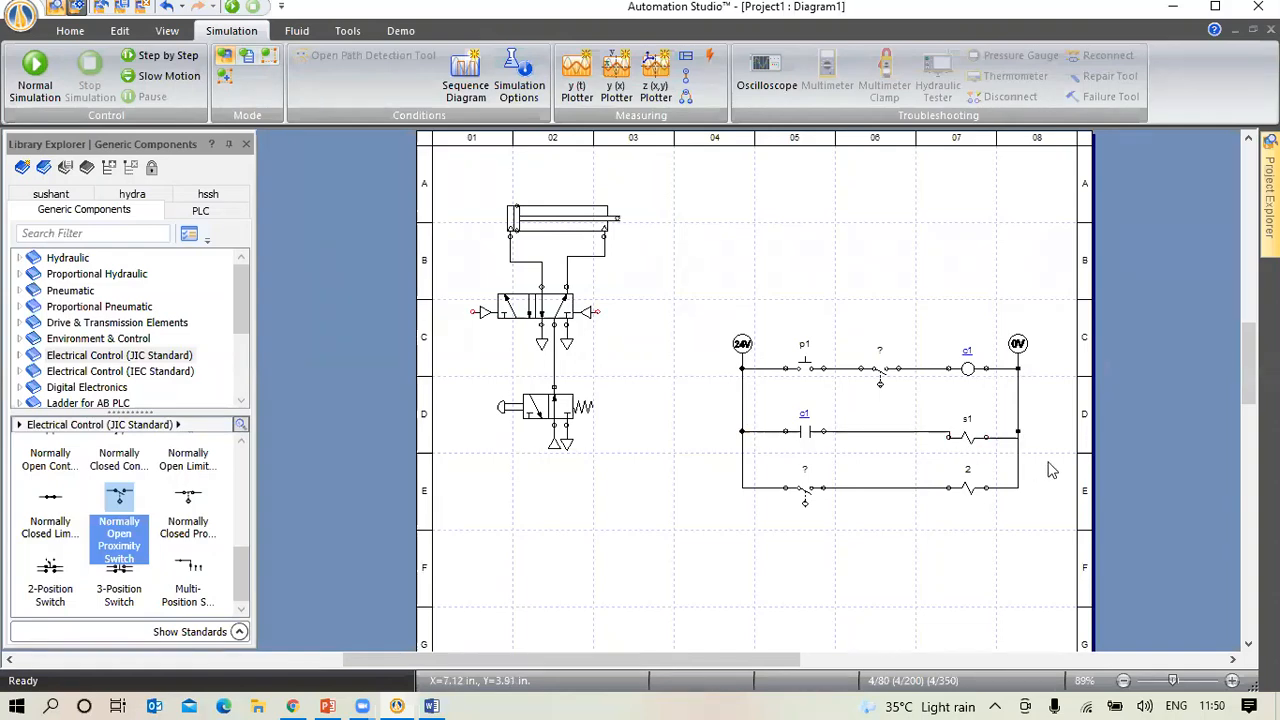
{"action": "key", "text": "Up"}
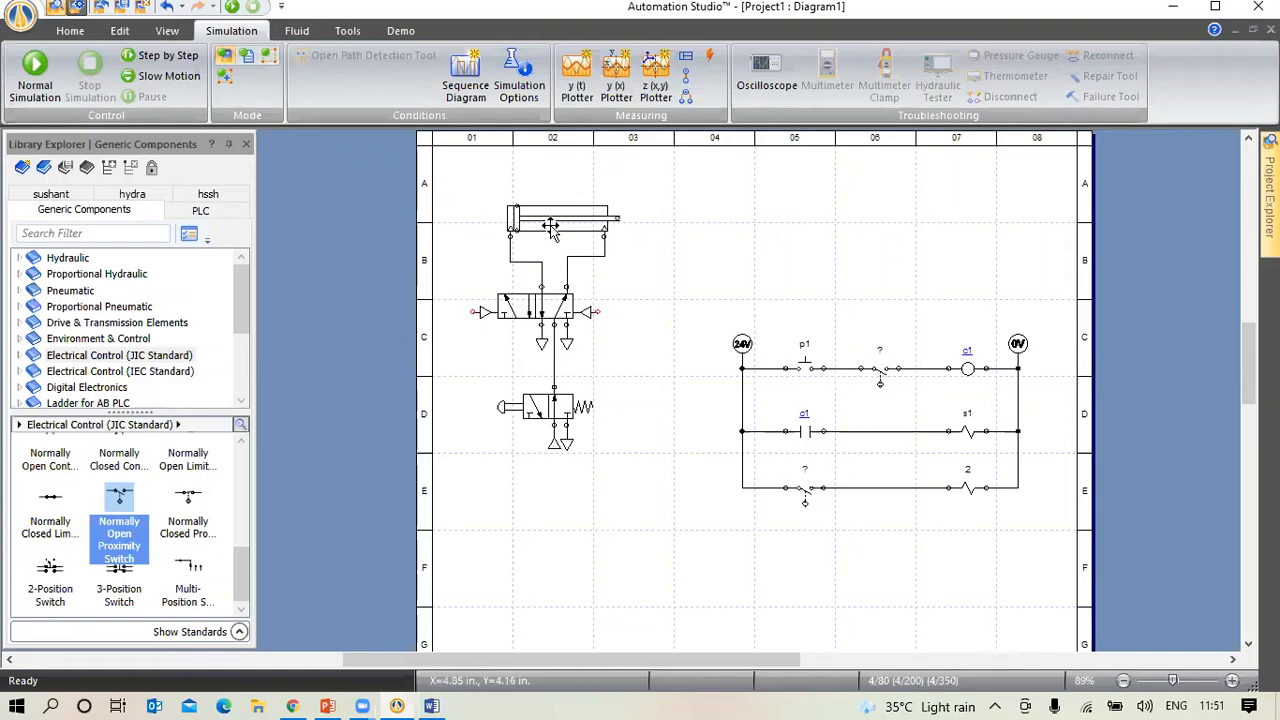
Place a pneumatic Proximity Sensor above the retracted piston end of the cylinder and give it the alias a1
{"action": "scroll", "coordinate": [99, 527], "scroll_direction": "up", "scroll_amount": 2}
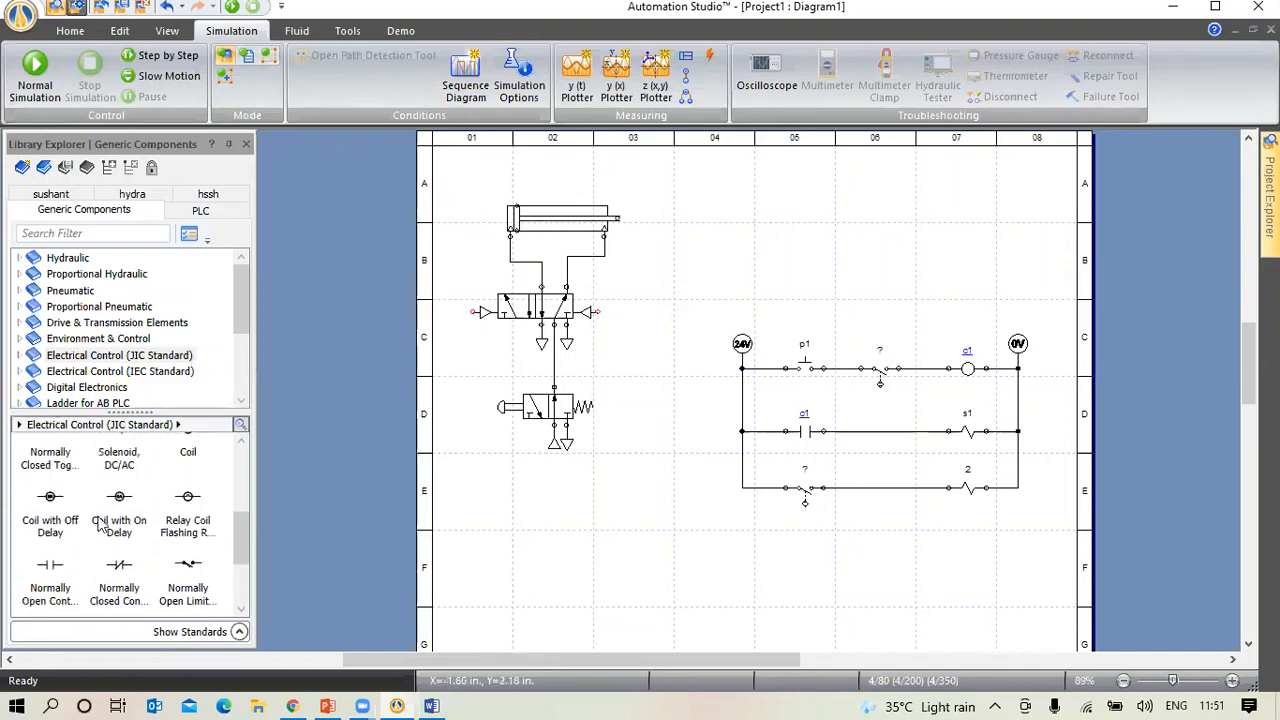
{"action": "scroll", "coordinate": [99, 527], "scroll_direction": "up", "scroll_amount": 3}
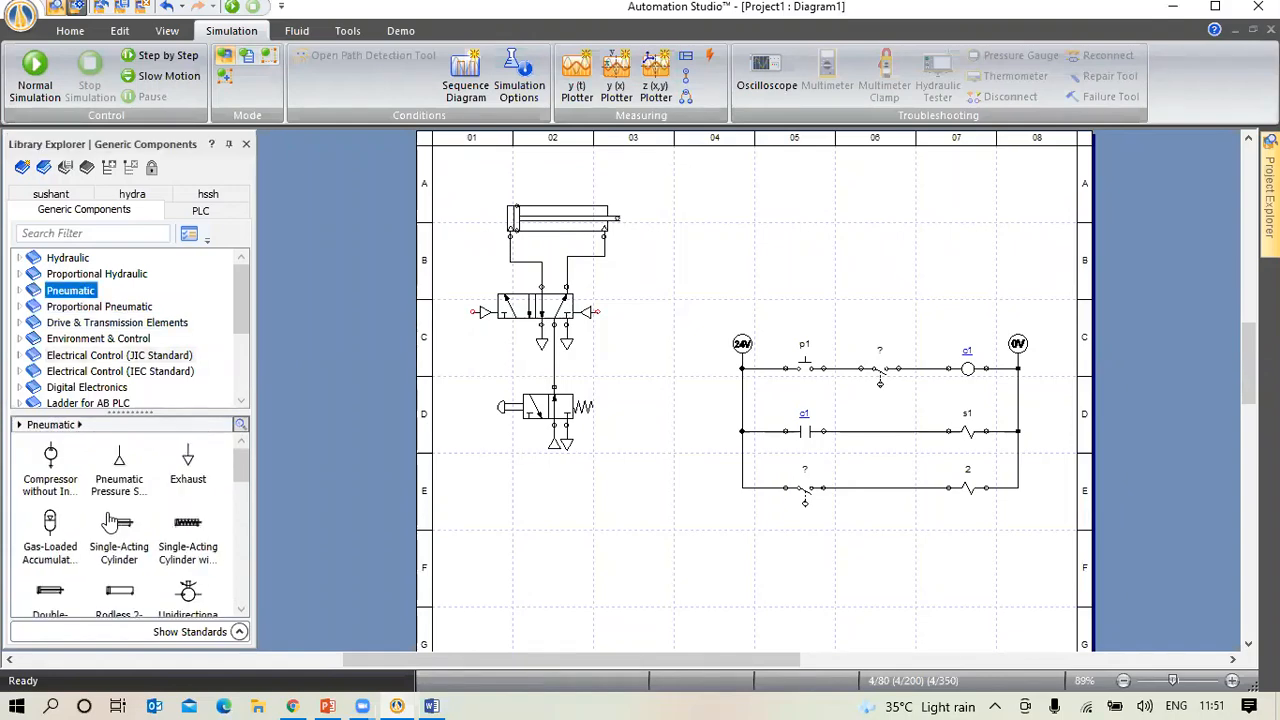
{"action": "scroll", "coordinate": [109, 517], "scroll_direction": "down", "scroll_amount": 5}
{"action": "scroll", "coordinate": [115, 518], "scroll_direction": "down", "scroll_amount": 3}
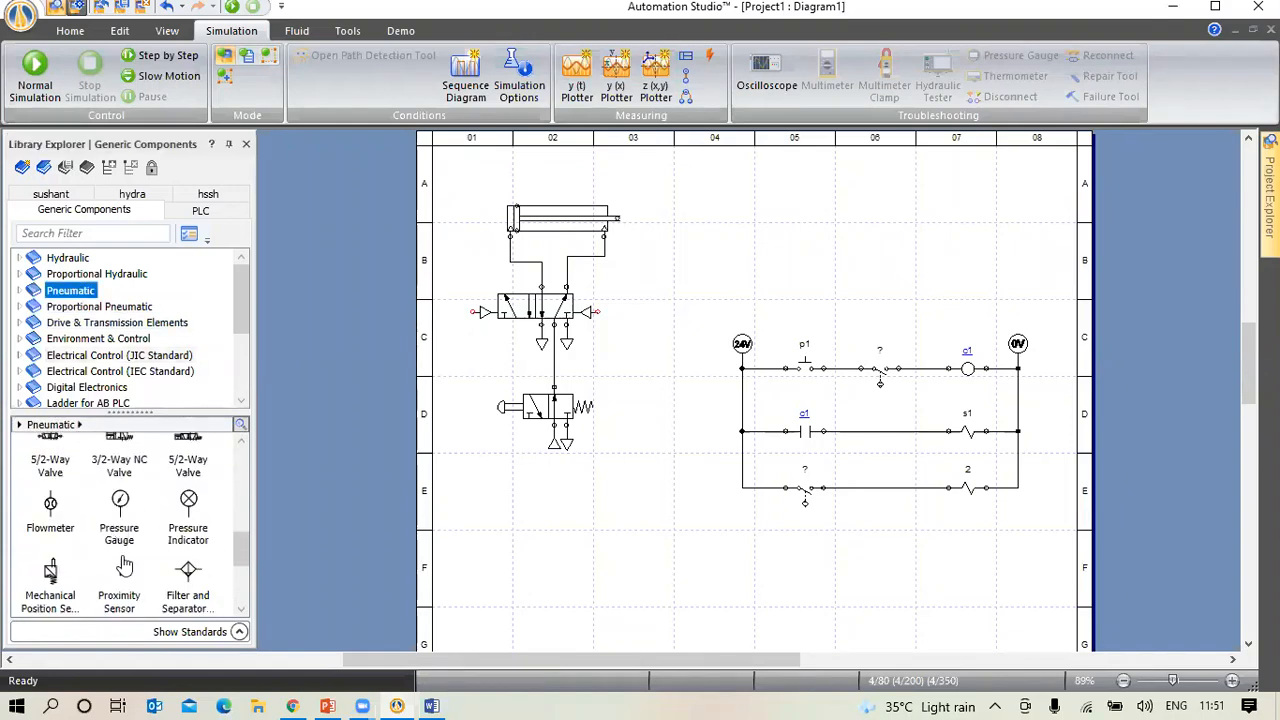
{"action": "left_click", "coordinate": [119, 553]}
{"action": "left_click_drag", "start_coordinate": [118, 551], "coordinate": [159, 552]}
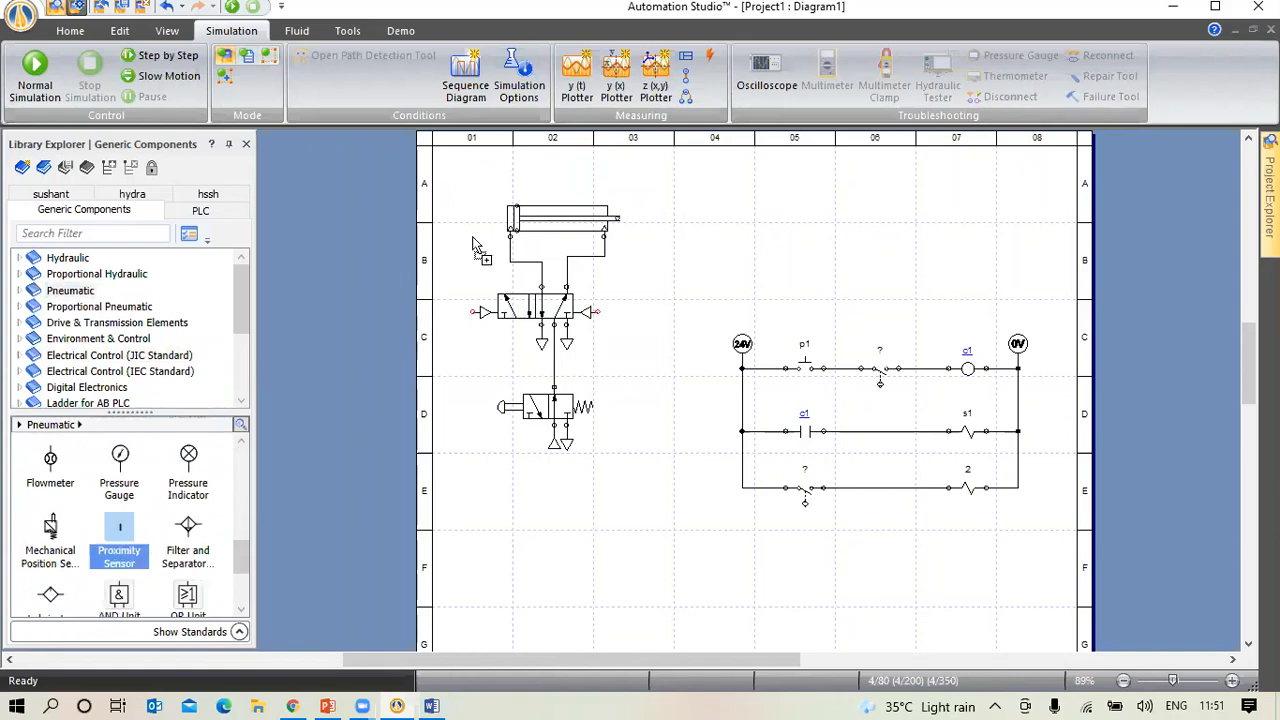
{"action": "left_click_drag", "start_coordinate": [476, 246], "coordinate": [521, 188]}
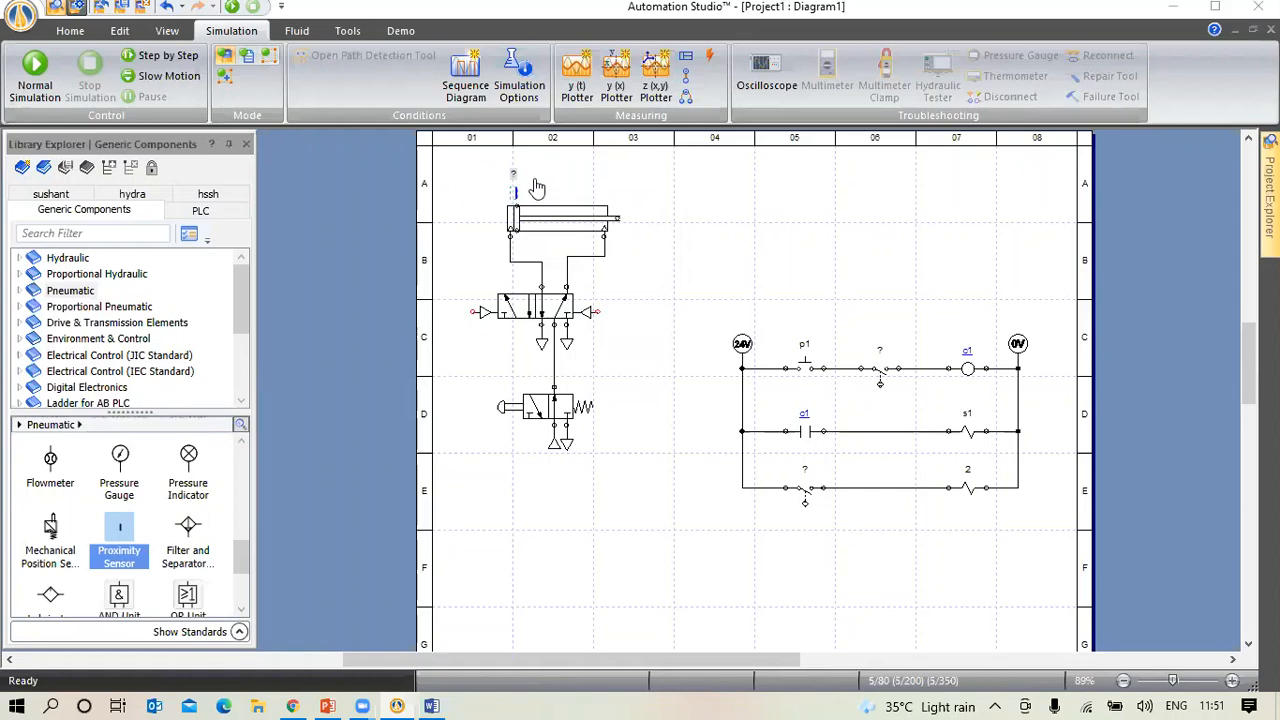
{"action": "type", "text": "a1"}
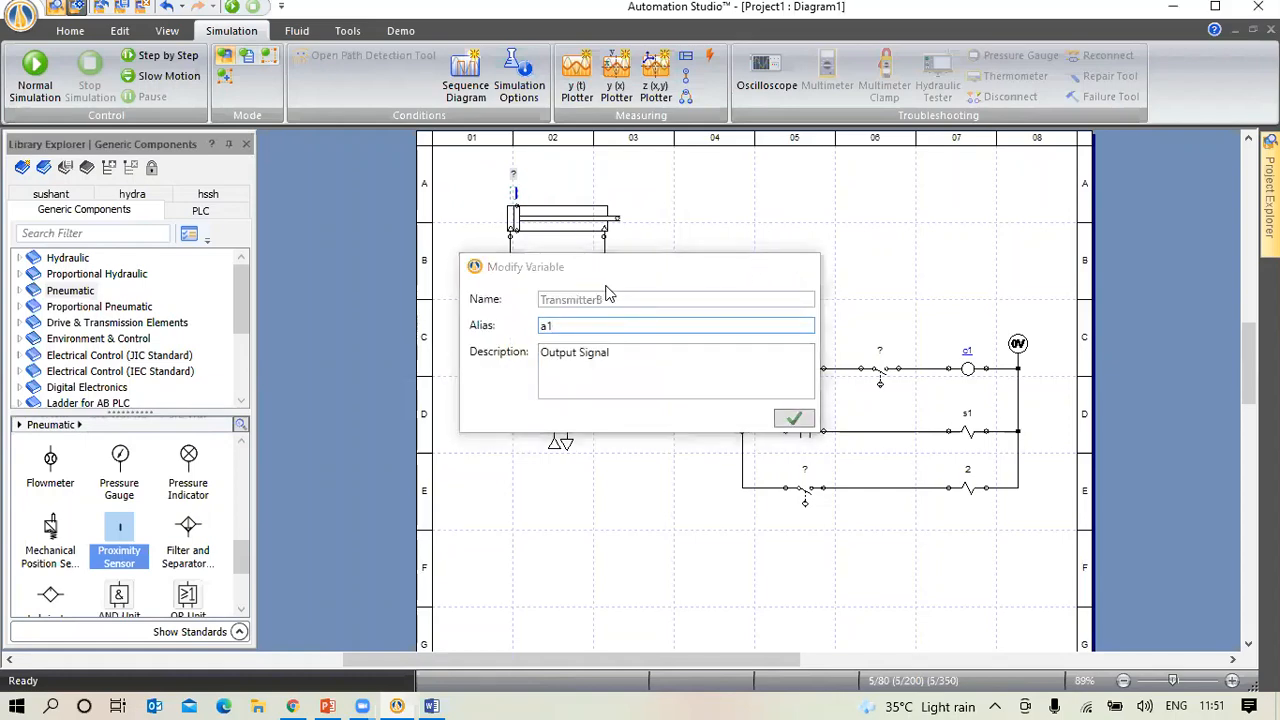
{"action": "key", "text": "Return"}
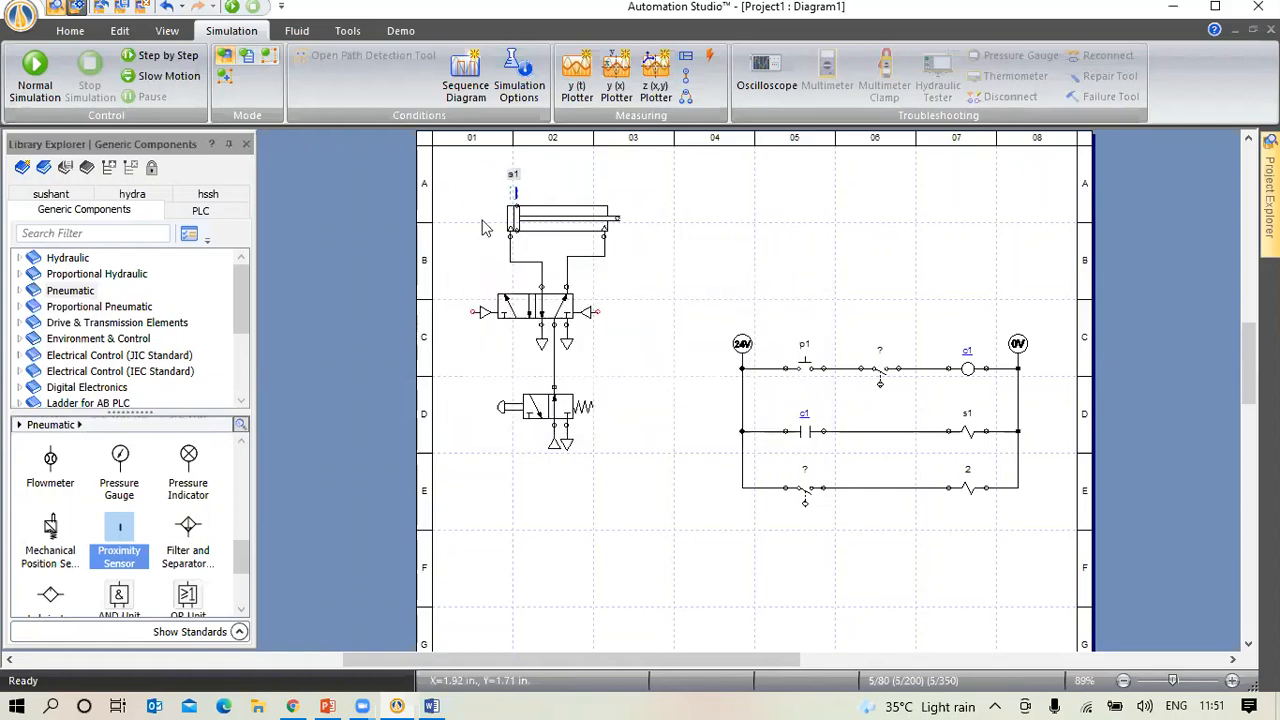
Set the double-acting cylinder's extension to 100 %
{"action": "double_click", "coordinate": [583, 219]}
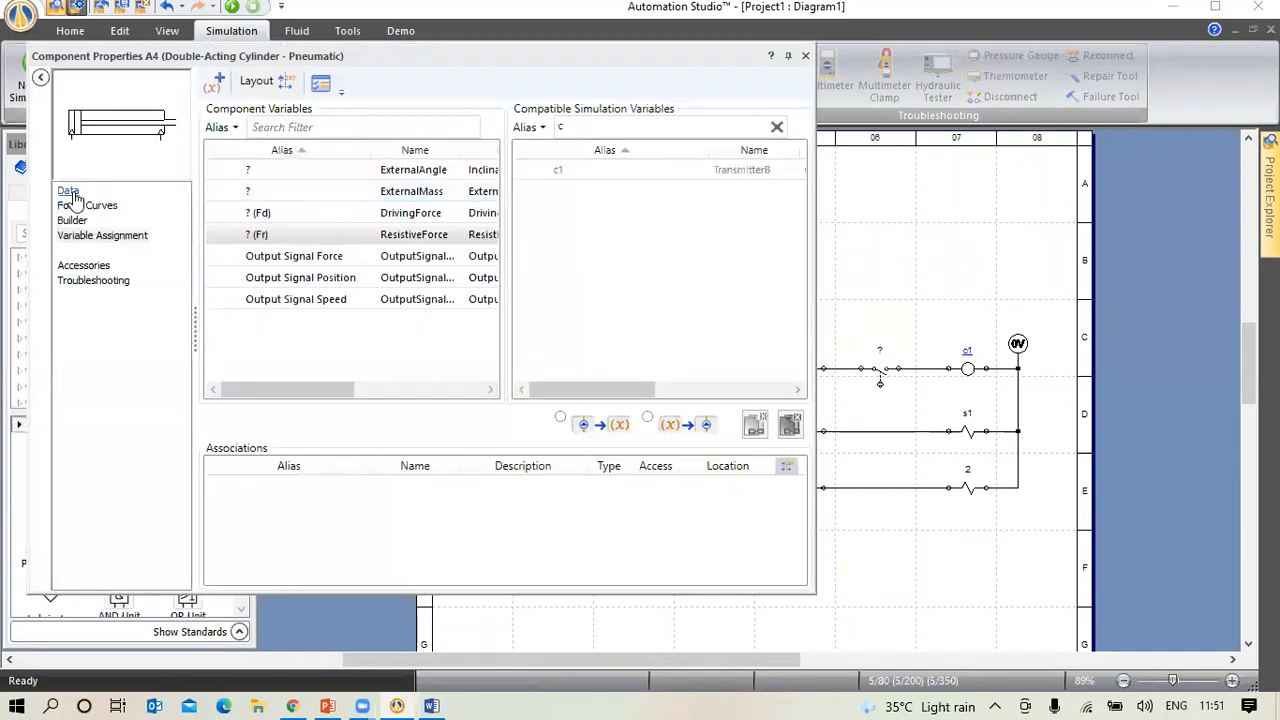
{"action": "left_click", "coordinate": [75, 197]}
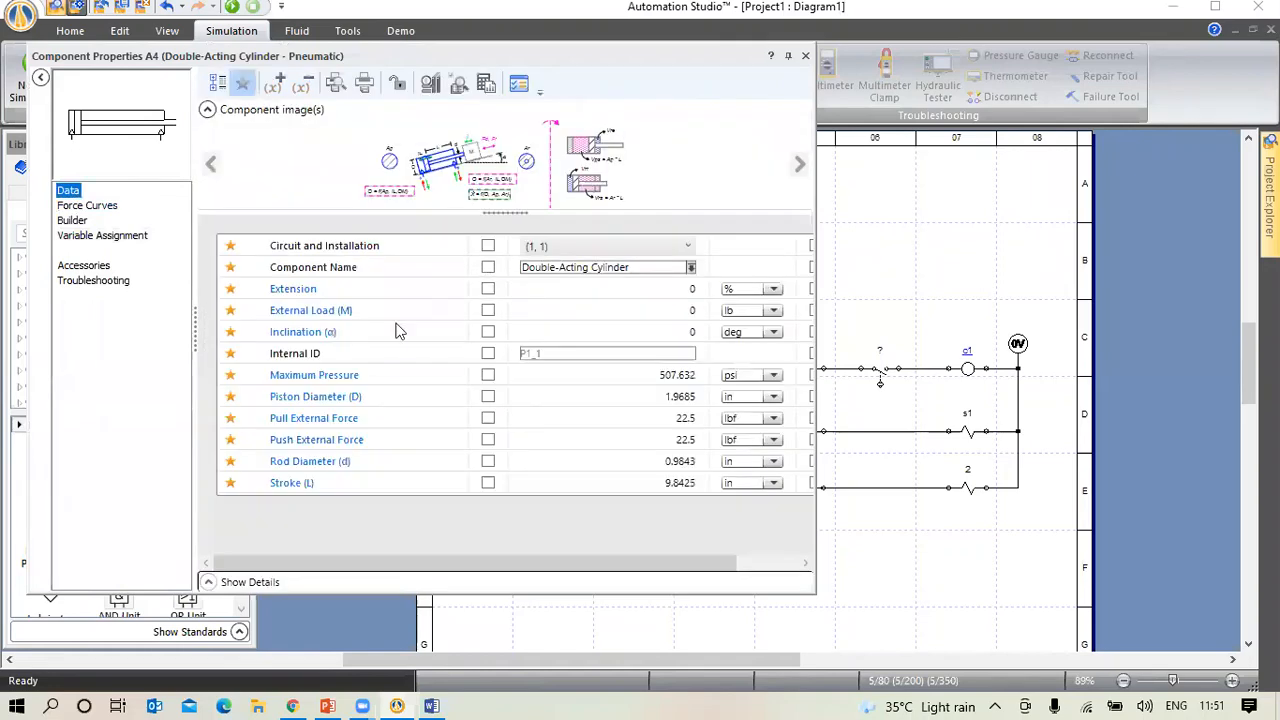
{"action": "left_click", "coordinate": [690, 289]}
{"action": "type", "text": "1"}
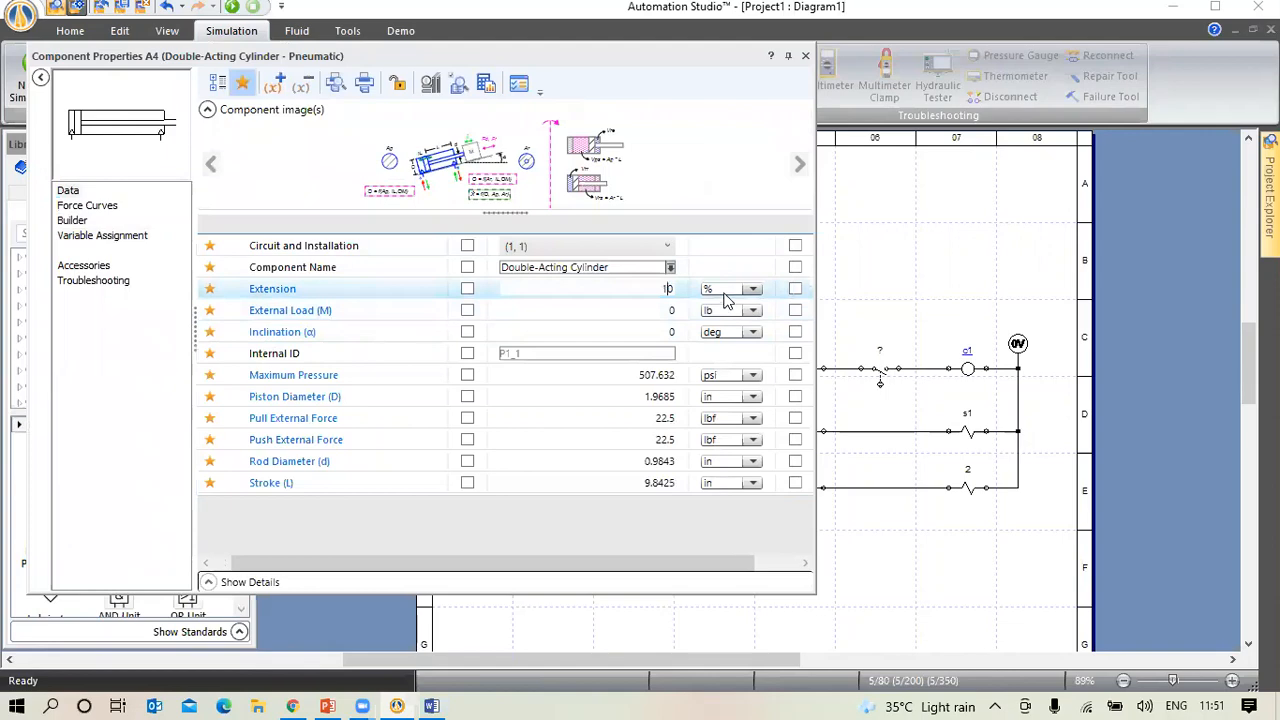
{"action": "type", "text": "0"}
{"action": "left_click", "coordinate": [665, 310]}
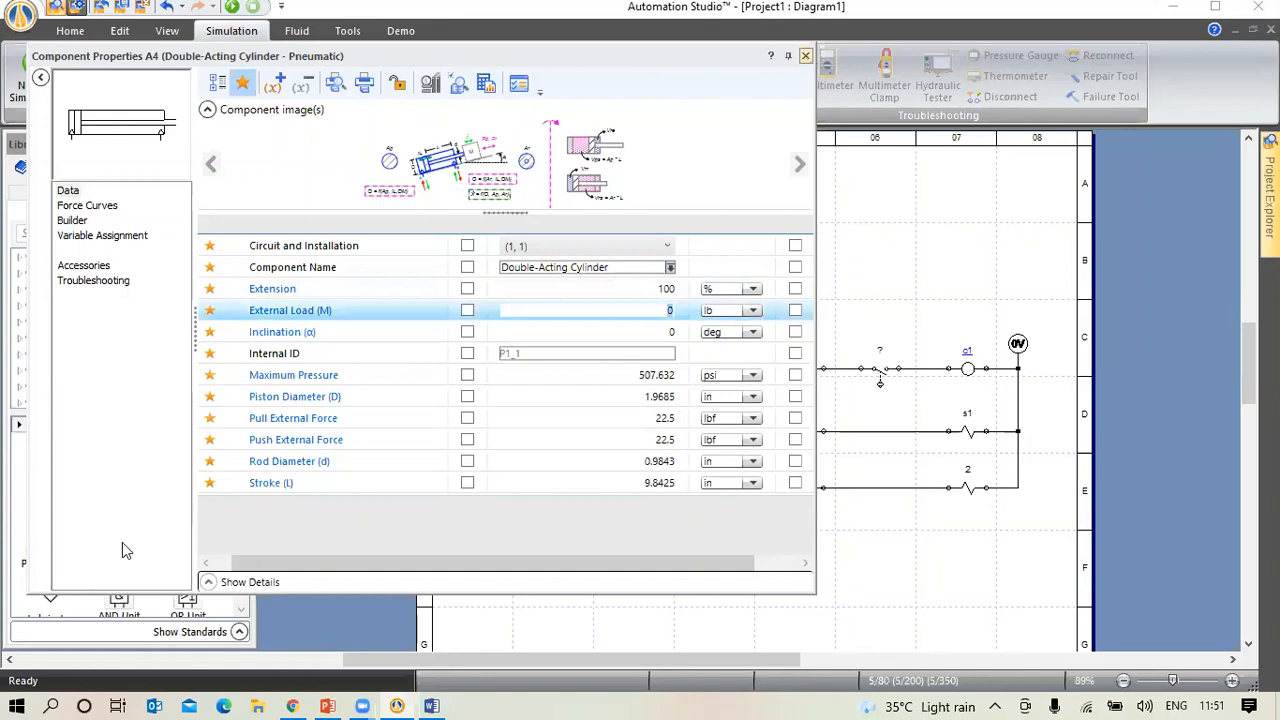
Place a pneumatic Proximity Sensor above the cylinder's extended piston end and give it the alias a2
{"action": "left_click_drag", "start_coordinate": [126, 548], "coordinate": [600, 185]}
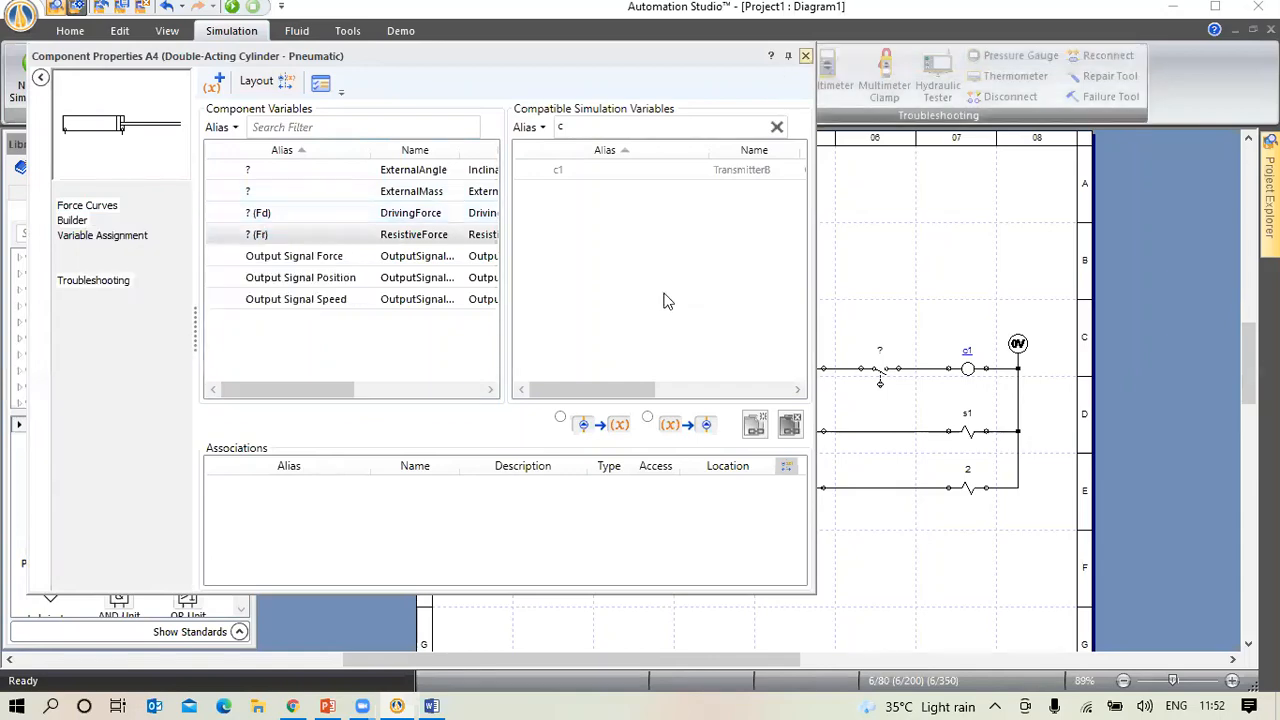
{"action": "key", "text": "Escape"}
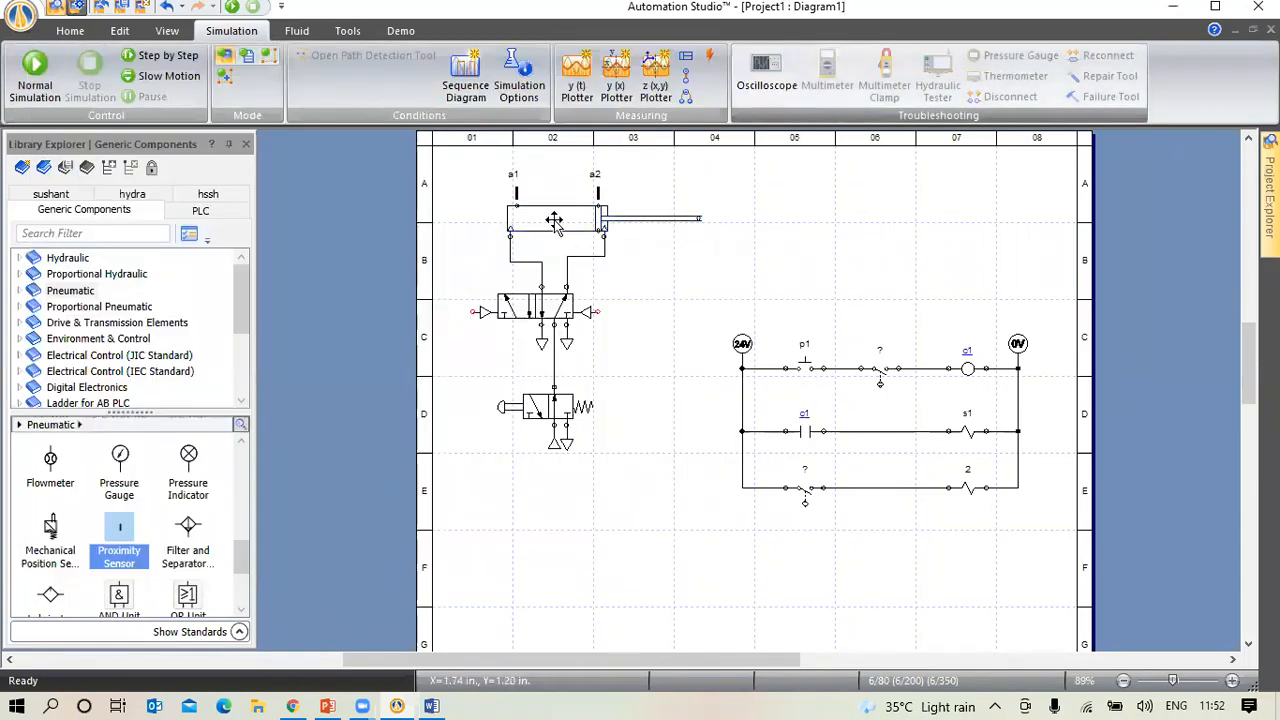
Return the double-acting cylinder to its fully retracted position by resetting its extension
{"action": "double_click", "coordinate": [554, 220]}
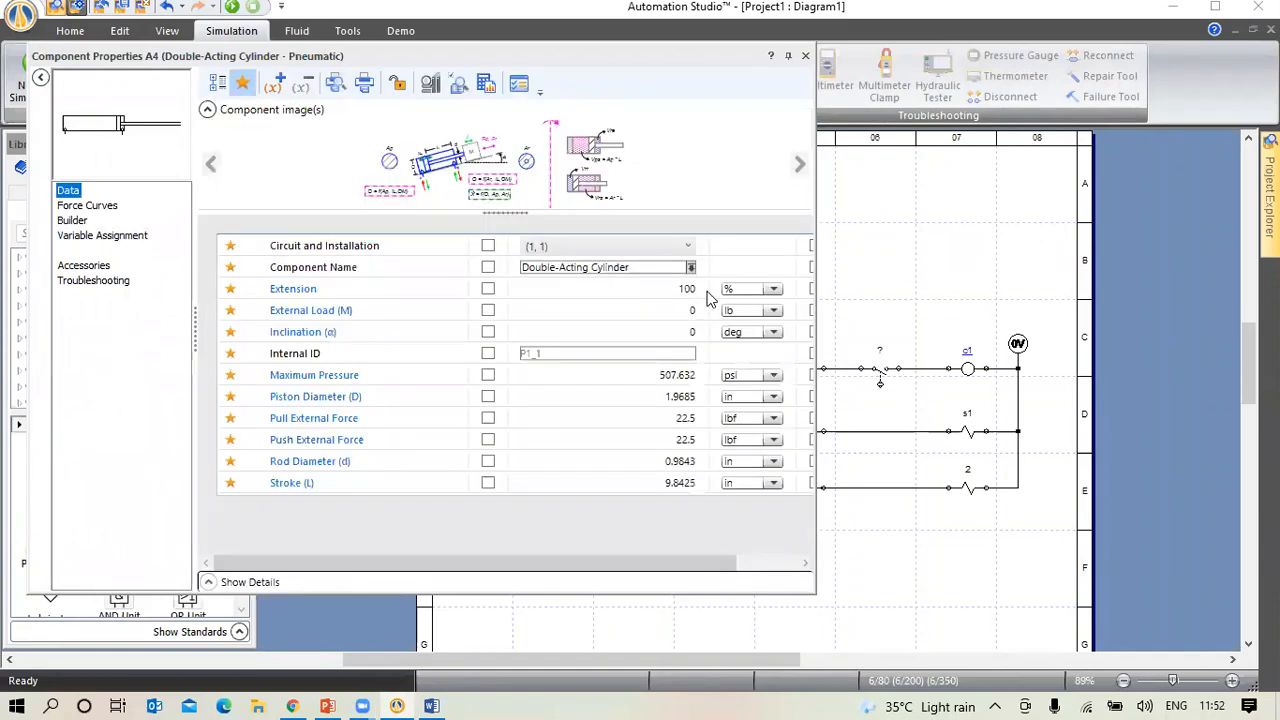
{"action": "left_click", "coordinate": [705, 295]}
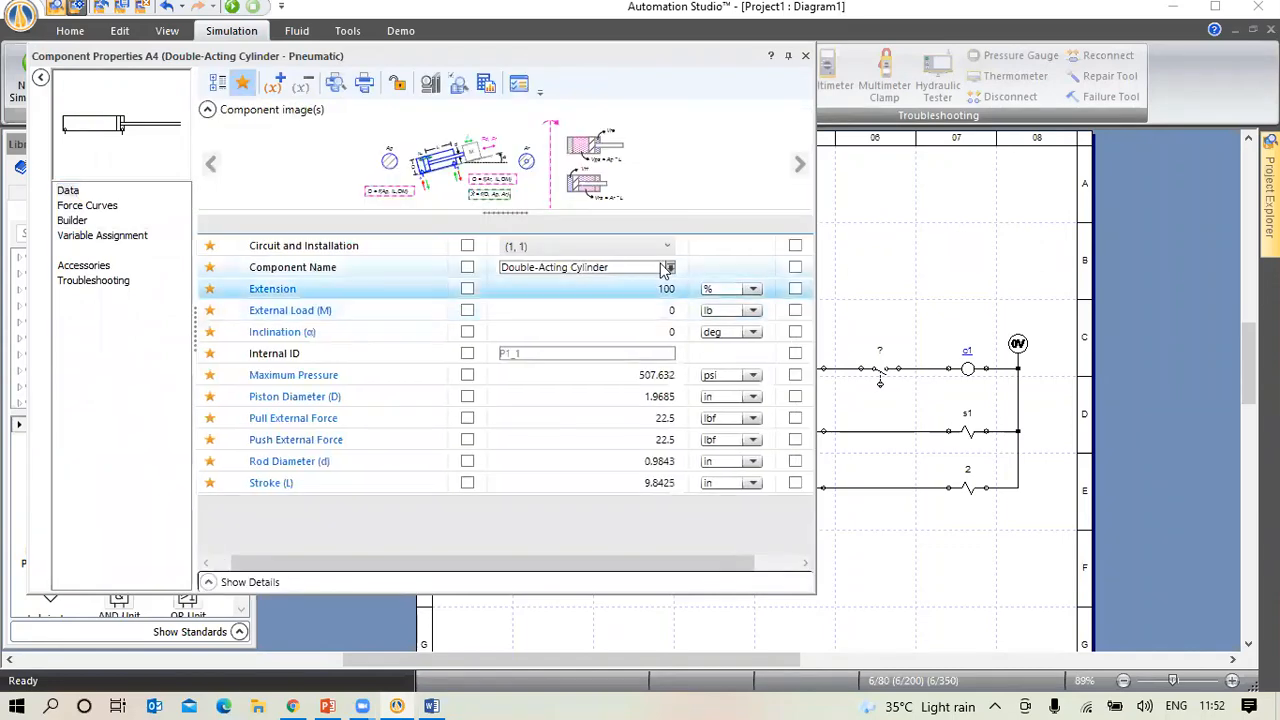
{"action": "left_click", "coordinate": [700, 310]}
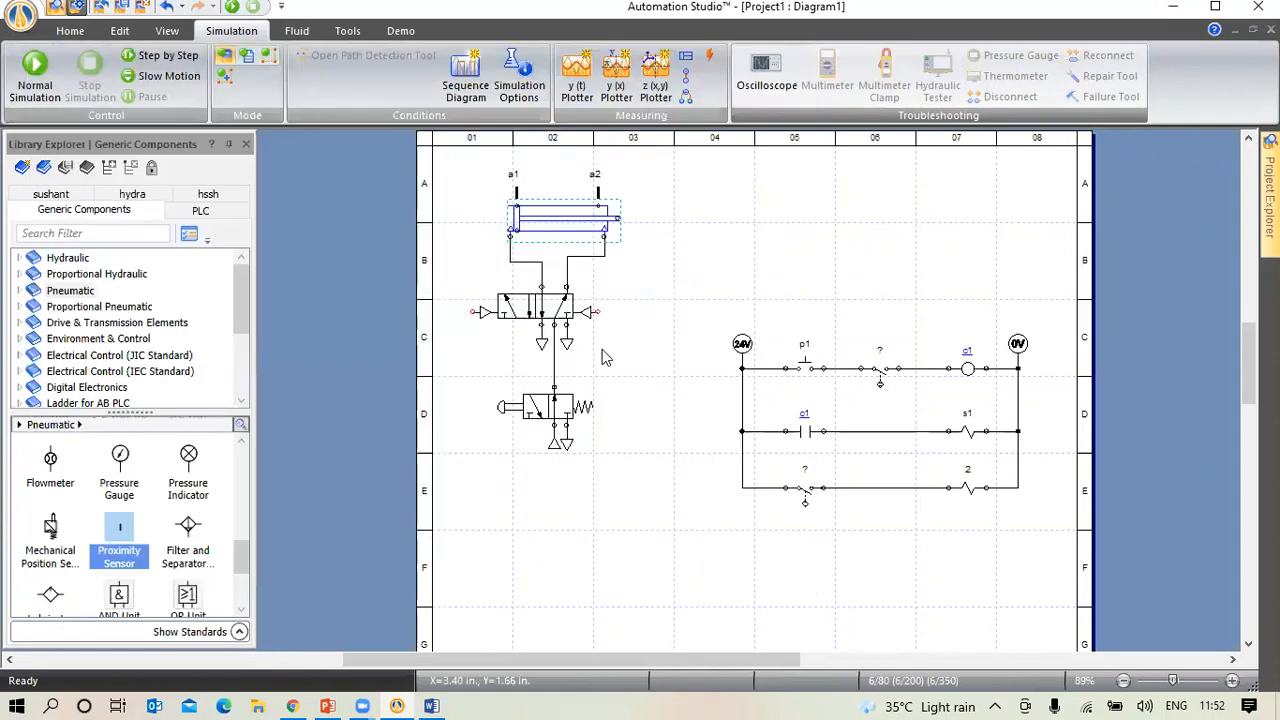
Replace the left pneumatic pilot of the 5/2-way valve with a Solenoid, DC/AC command
{"action": "left_click", "coordinate": [555, 314]}
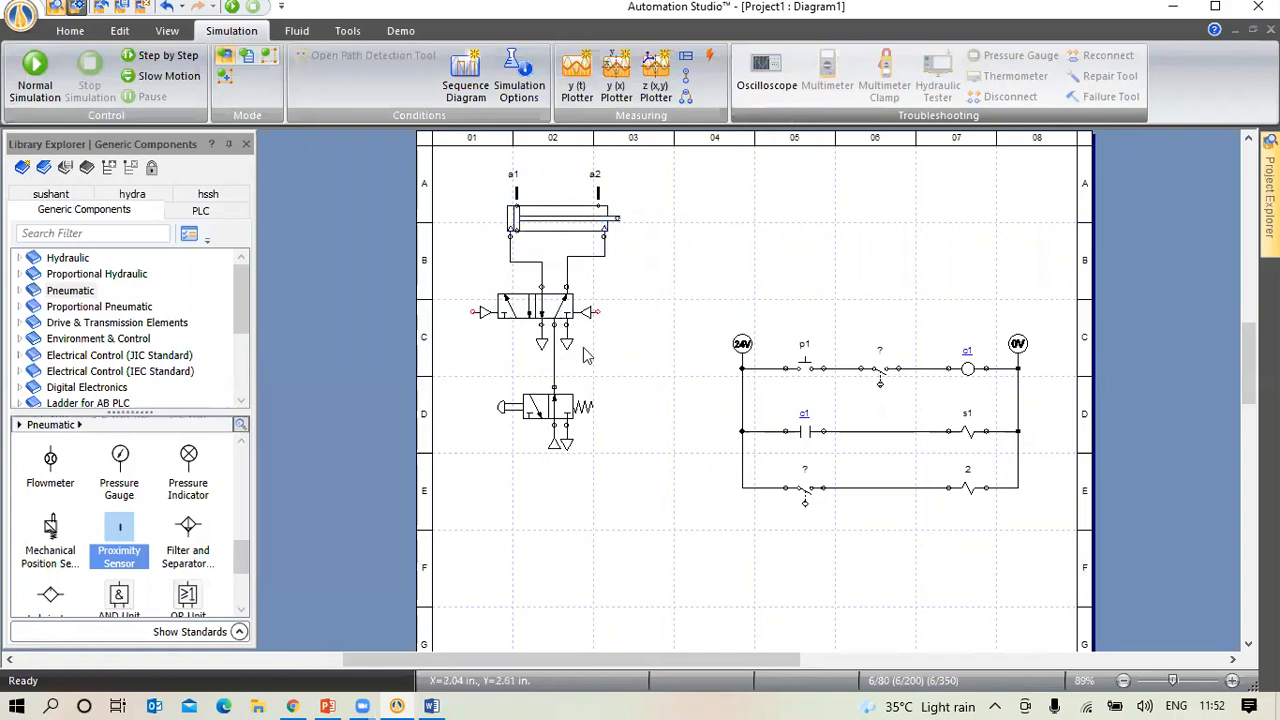
{"action": "double_click", "coordinate": [538, 306]}
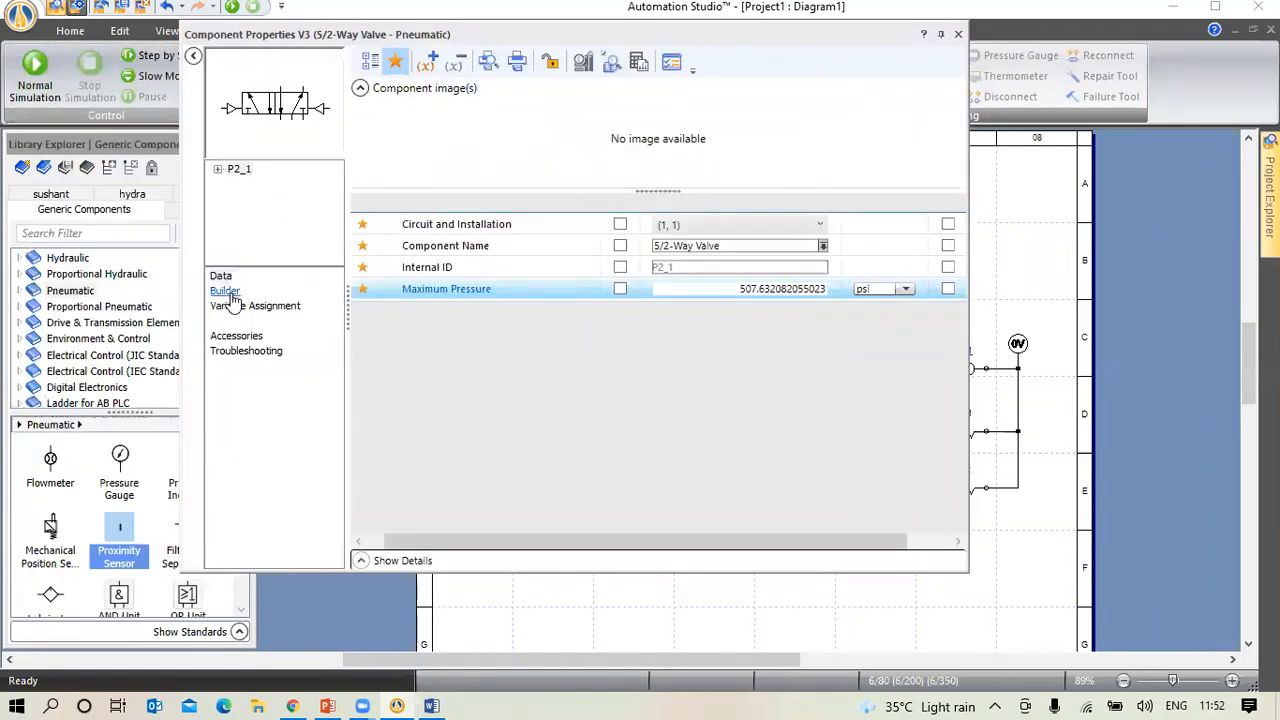
{"action": "left_click", "coordinate": [231, 294]}
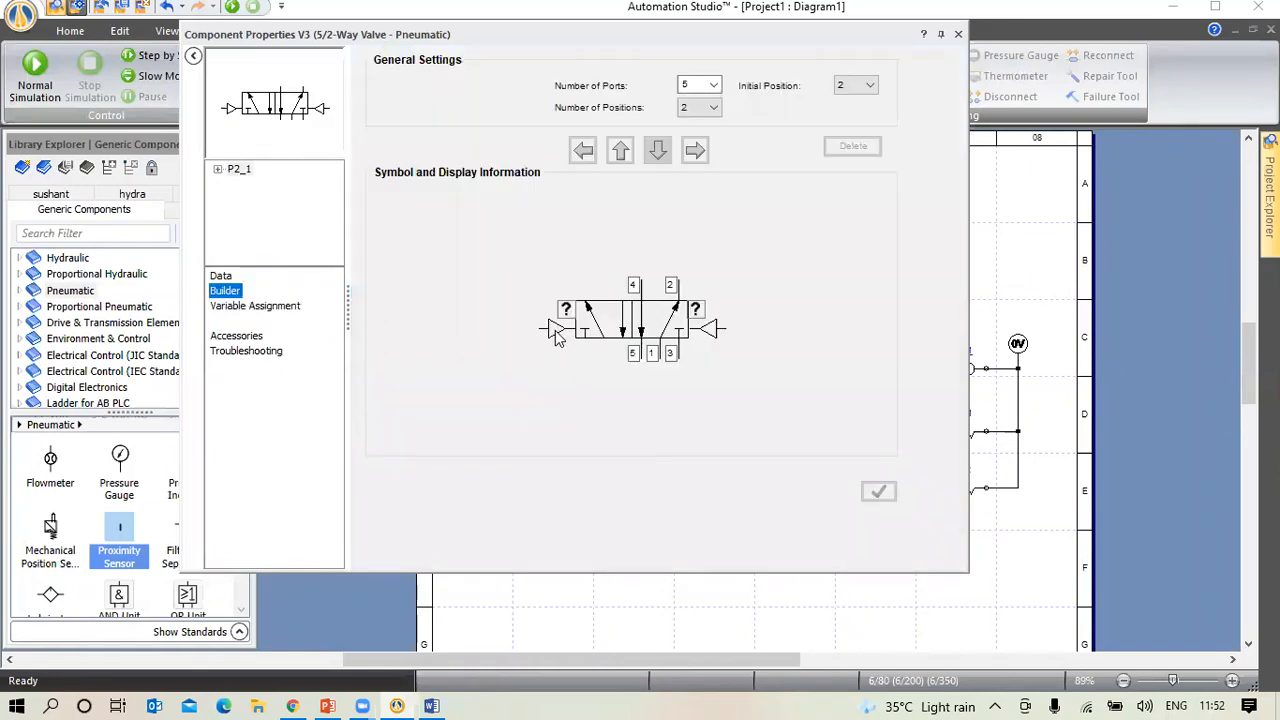
{"action": "left_click", "coordinate": [553, 331]}
{"action": "double_click", "coordinate": [555, 332]}
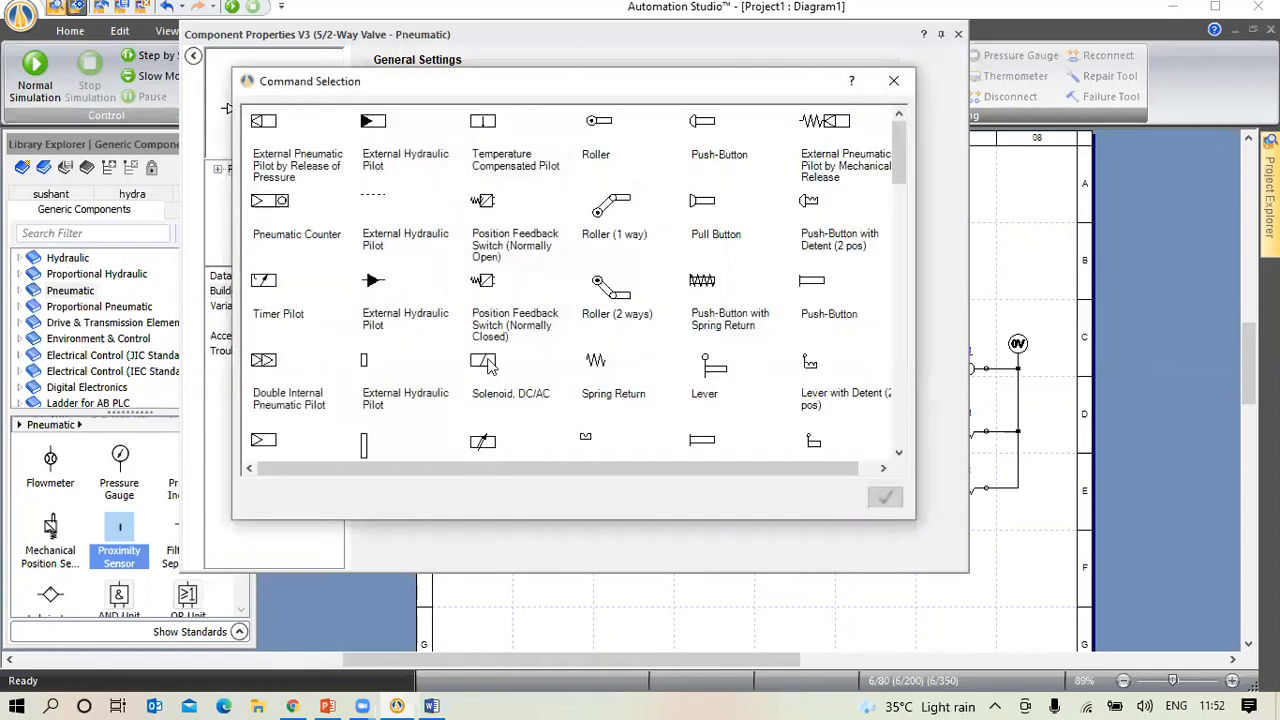
{"action": "left_click", "coordinate": [490, 367]}
{"action": "left_click", "coordinate": [884, 497]}
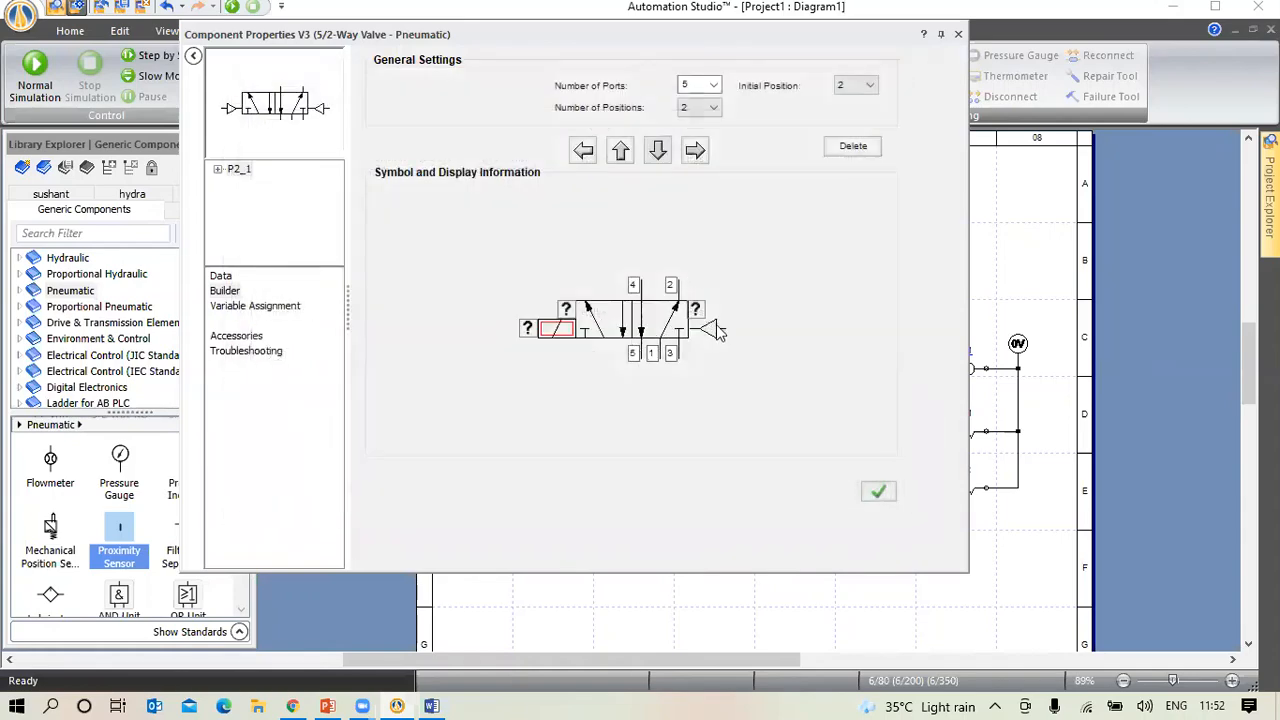
Replace the 5/2-way valve's right pilot with a Solenoid, DC/AC command and apply the new valve configuration
{"action": "double_click", "coordinate": [714, 329]}
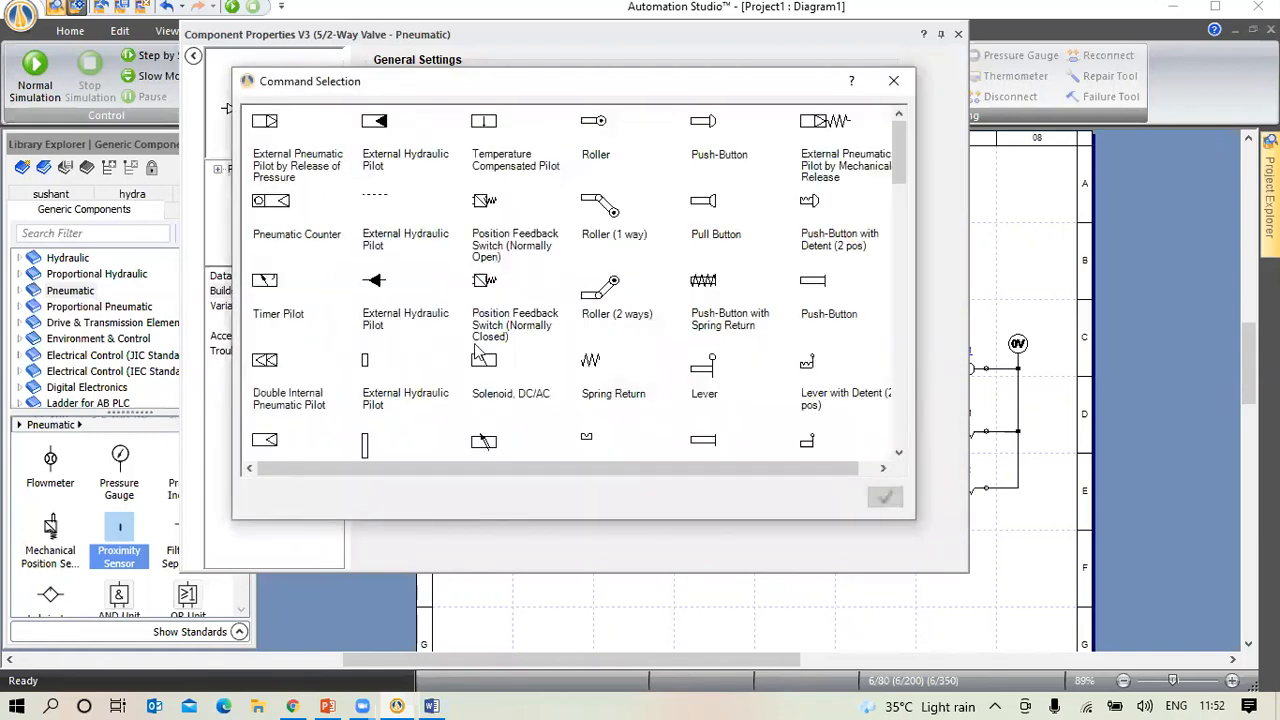
{"action": "left_click", "coordinate": [486, 362]}
{"action": "left_click", "coordinate": [880, 494]}
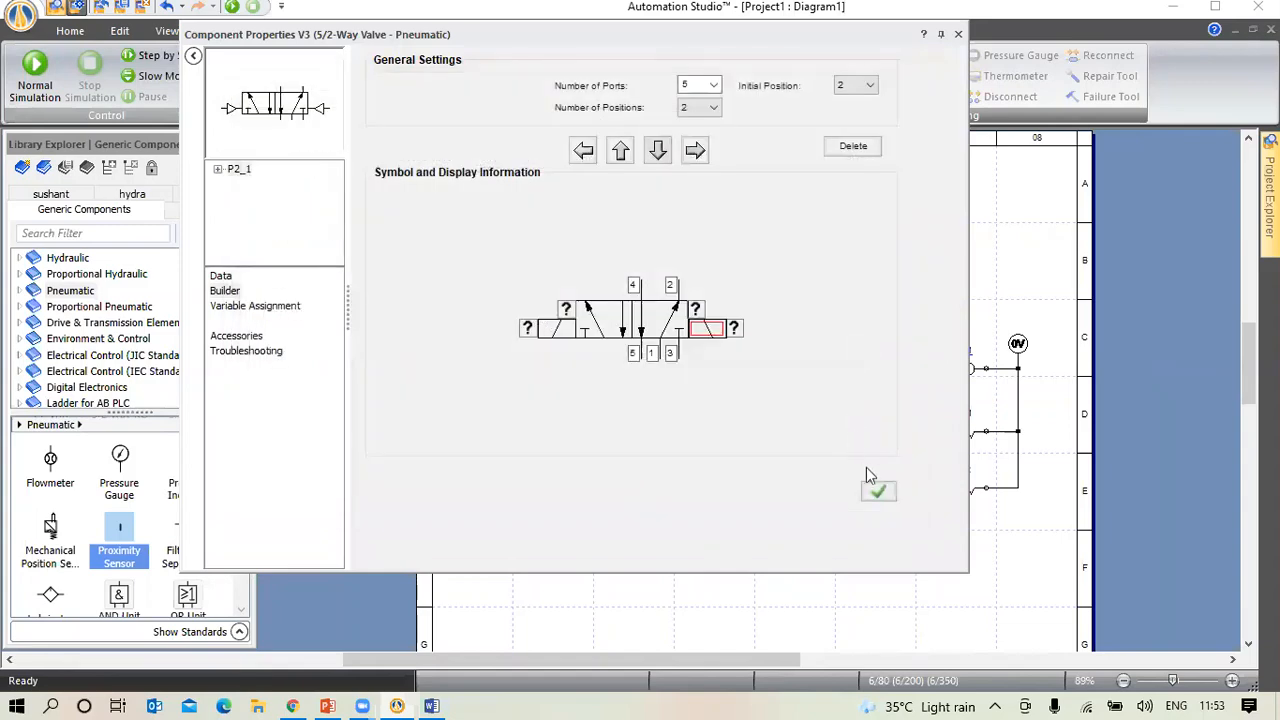
{"action": "left_click", "coordinate": [877, 495]}
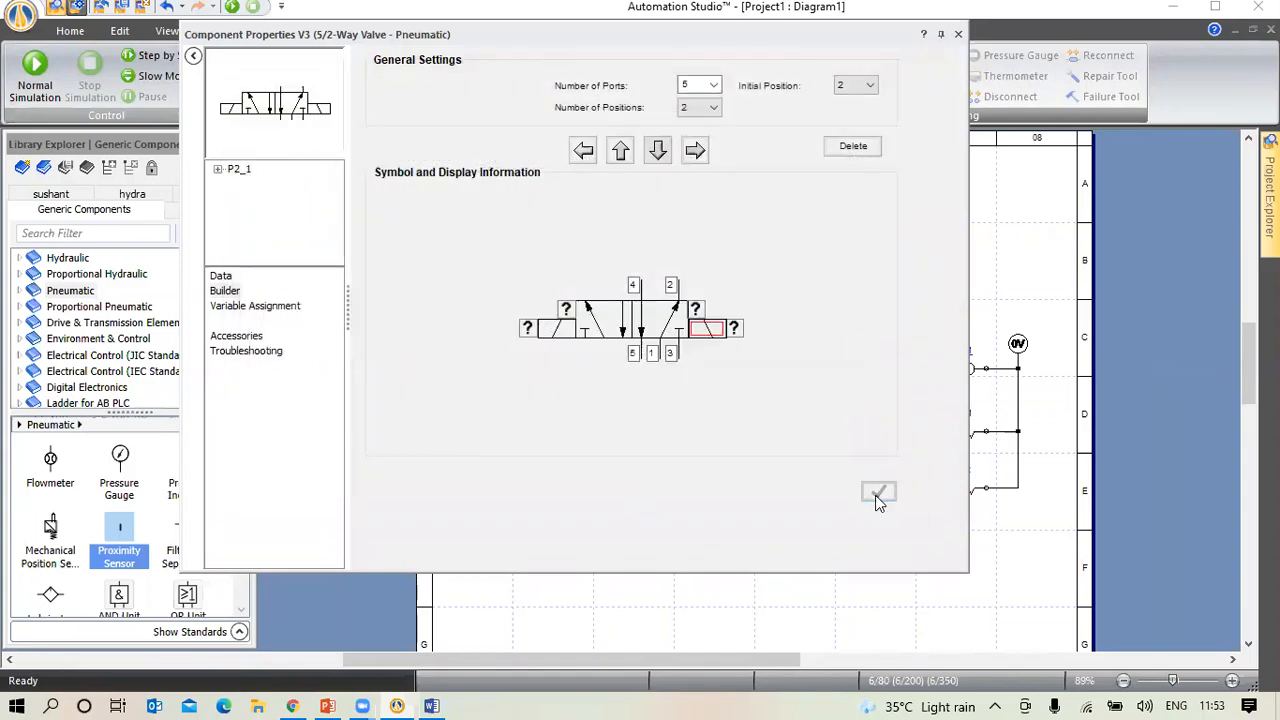
{"action": "left_click", "coordinate": [958, 36]}
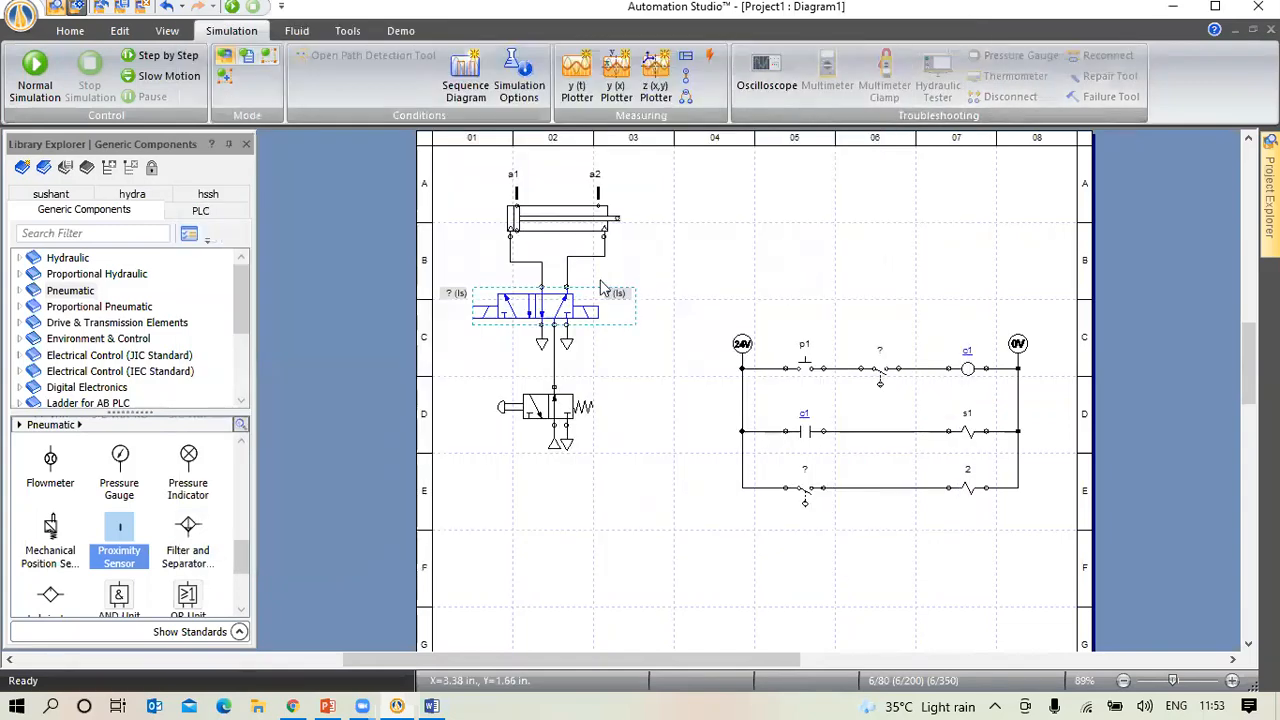
{"action": "left_click", "coordinate": [662, 352]}
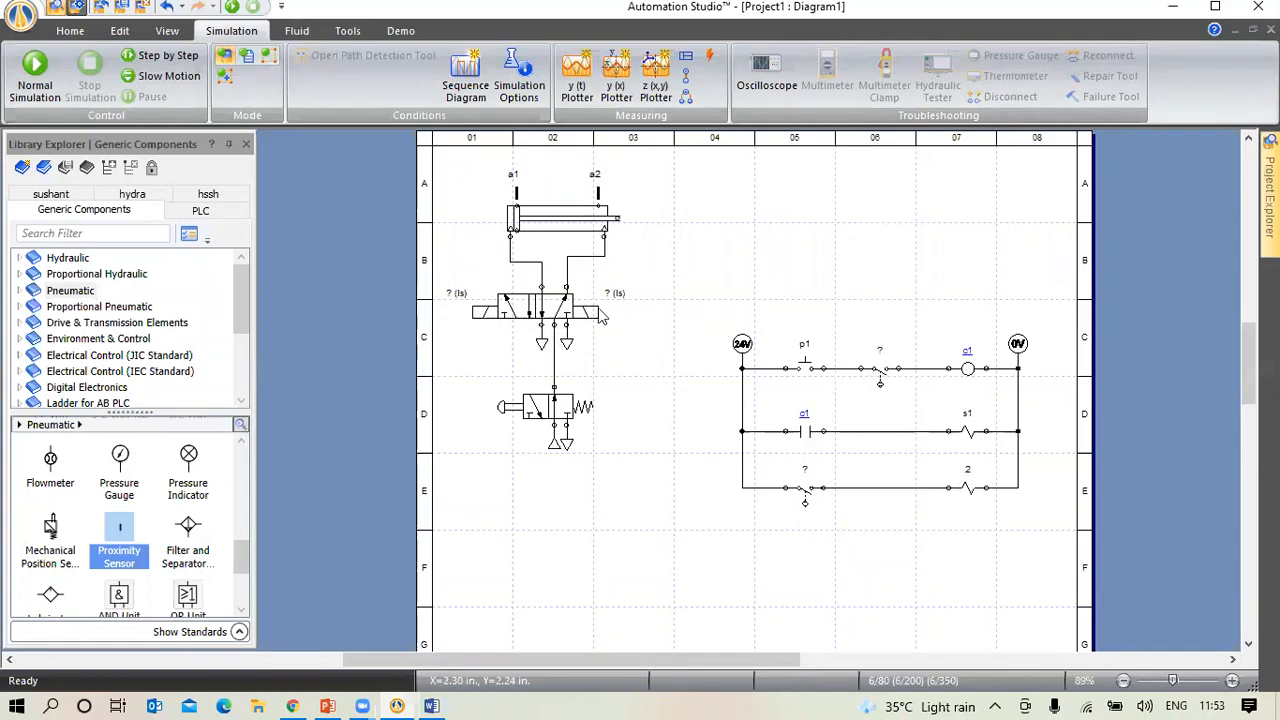
{"action": "double_click", "coordinate": [543, 312]}
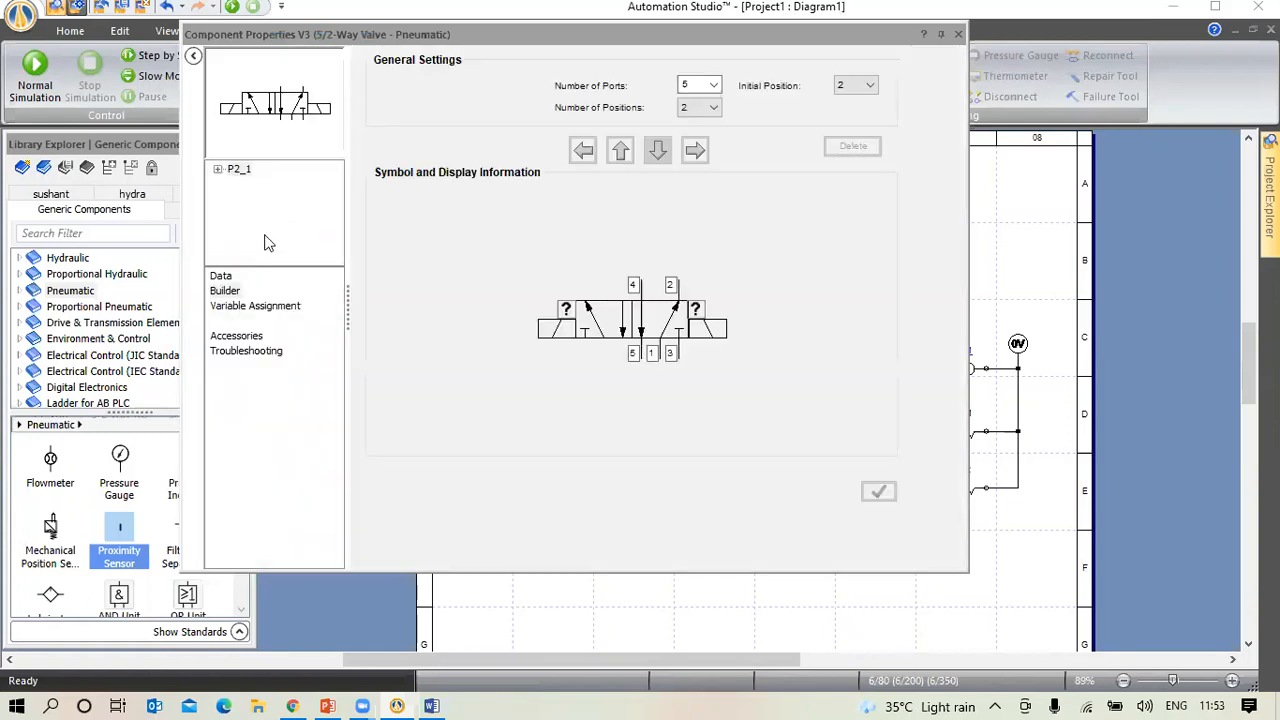
{"action": "left_click", "coordinate": [252, 307]}
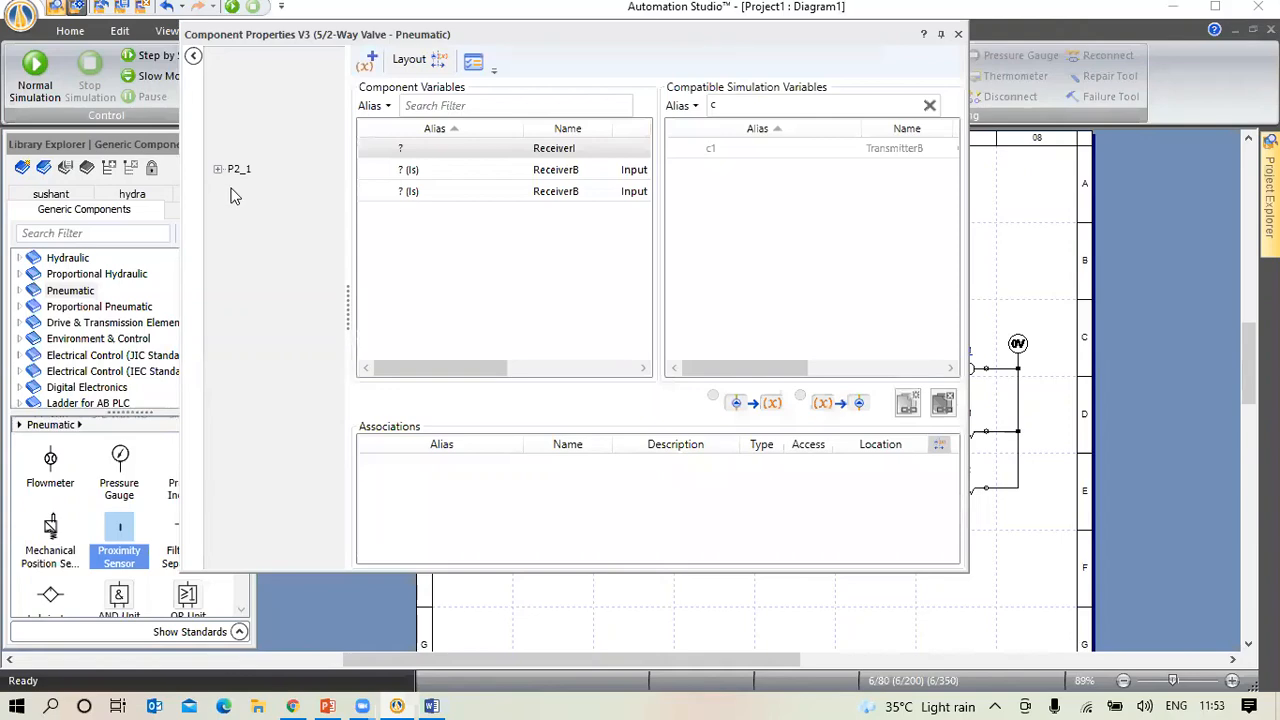
{"action": "left_click", "coordinate": [957, 36]}
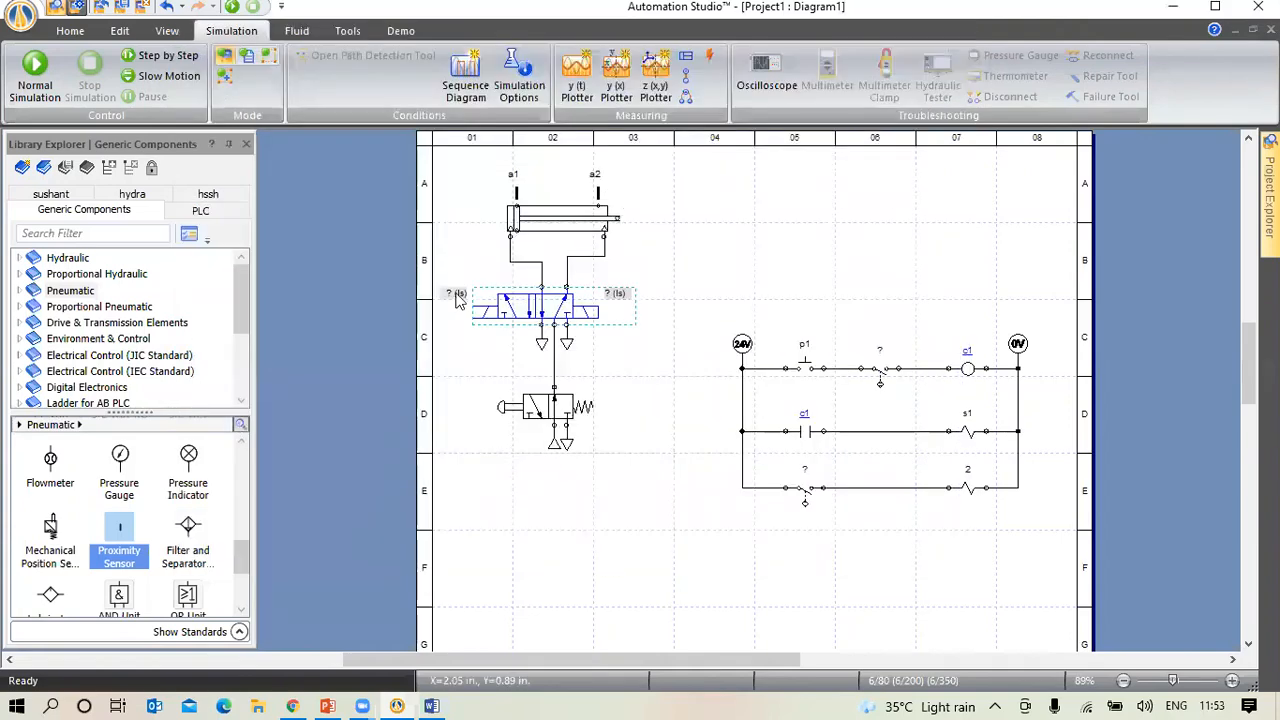
Associate the 5/2-way valve's left solenoid (SOL1) with the simulation variable s1
{"action": "double_click", "coordinate": [557, 318]}
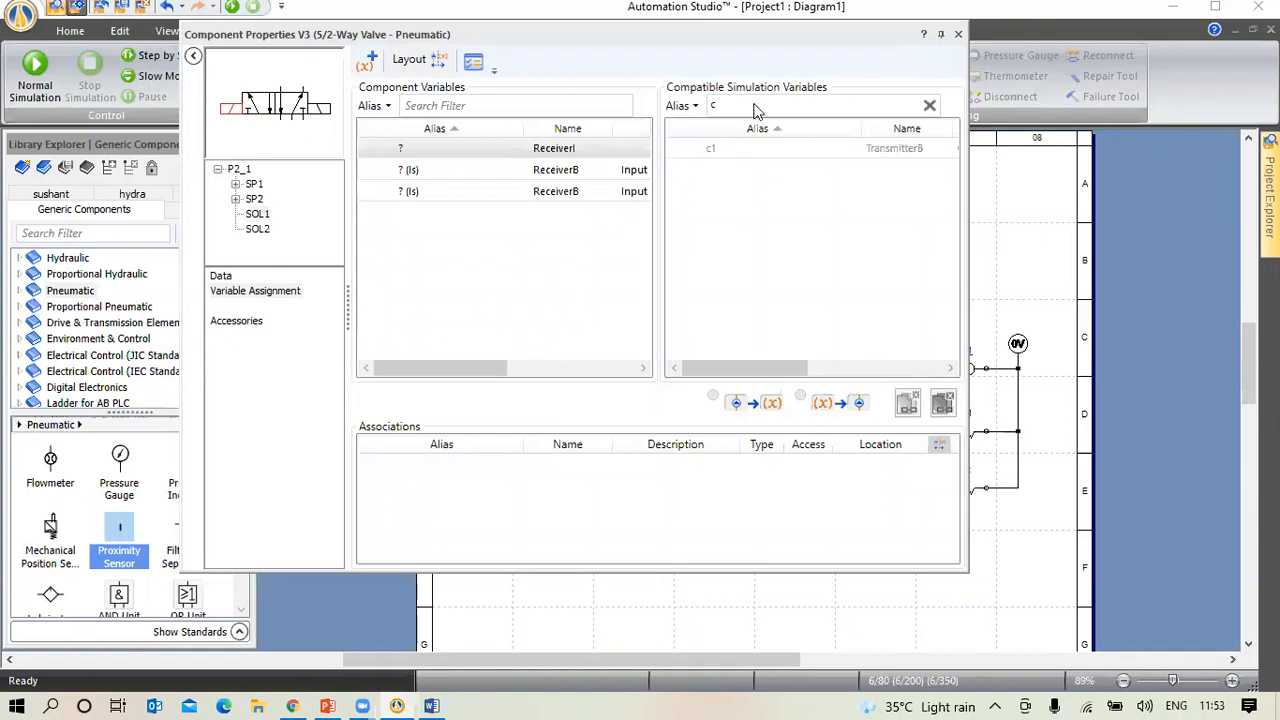
{"action": "left_click", "coordinate": [770, 104]}
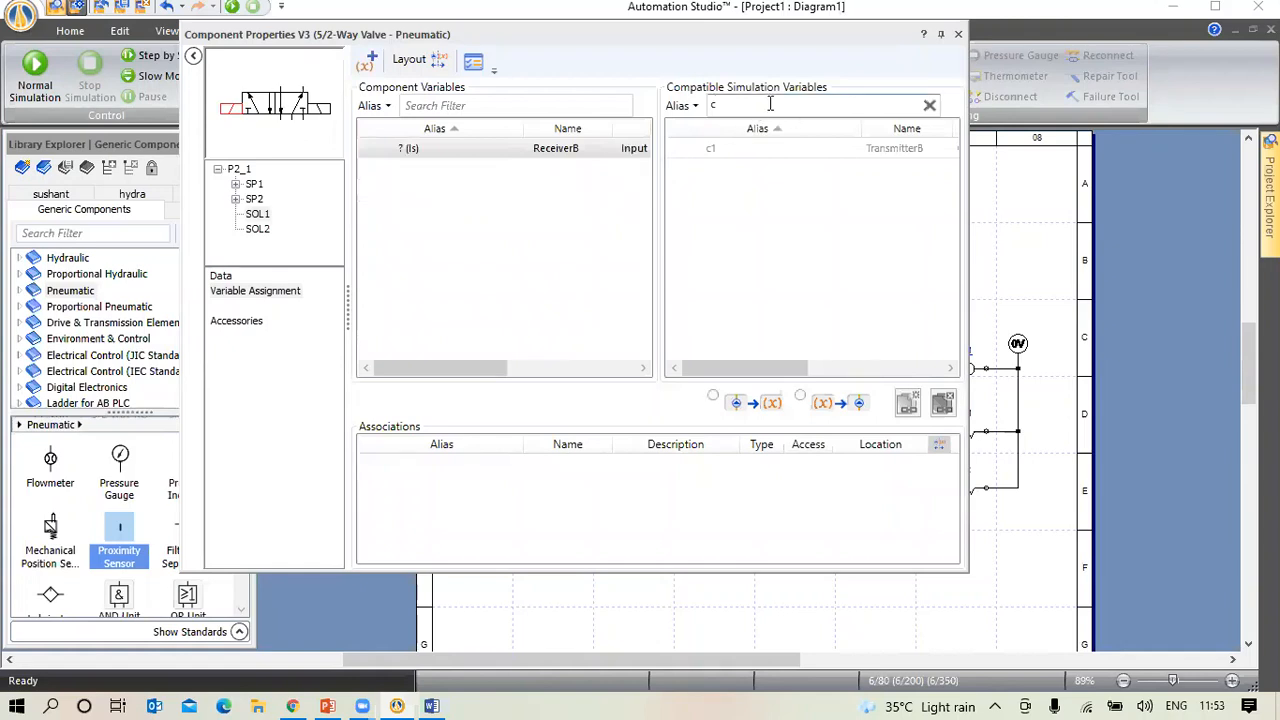
{"action": "key", "text": "BackSpace"}
{"action": "type", "text": "s1"}
{"action": "double_click", "coordinate": [714, 150]}
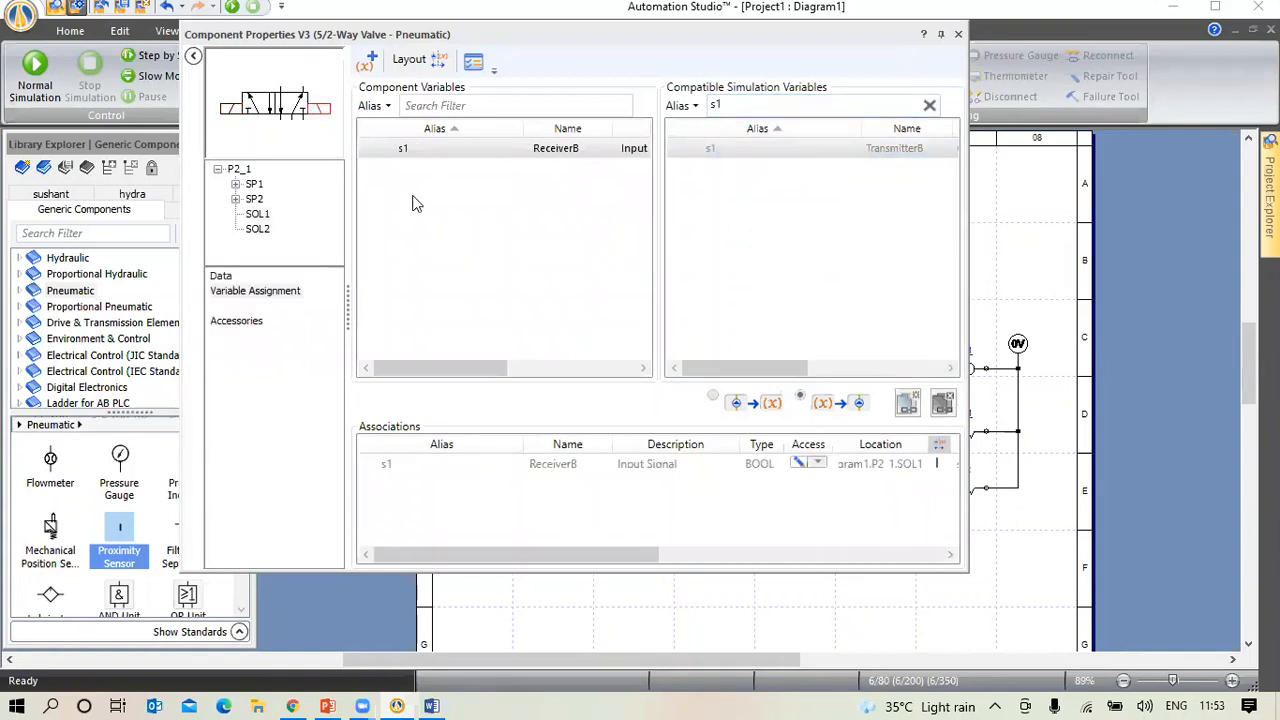
Associate the 5/2-way valve's right solenoid (SOL2) with the simulation variable 2
{"action": "left_click", "coordinate": [812, 102]}
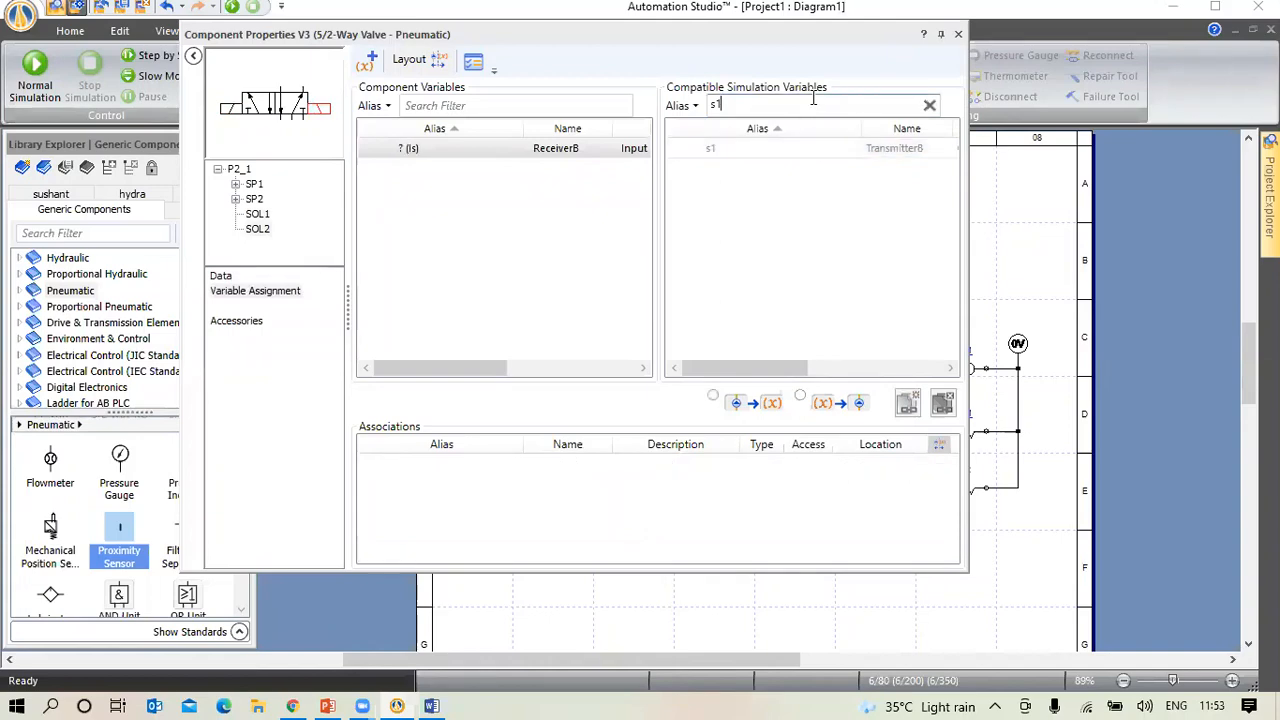
{"action": "key", "text": "BackSpace"}
{"action": "key", "text": "BackSpace"}
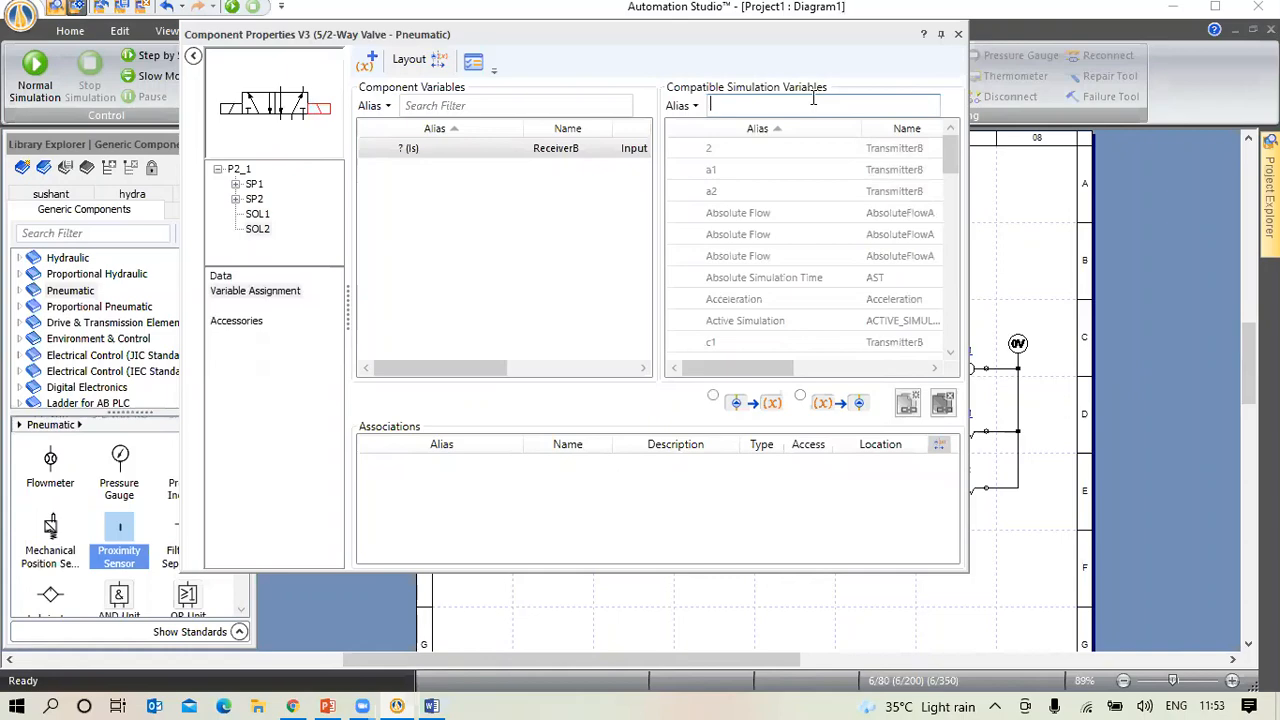
{"action": "type", "text": "2"}
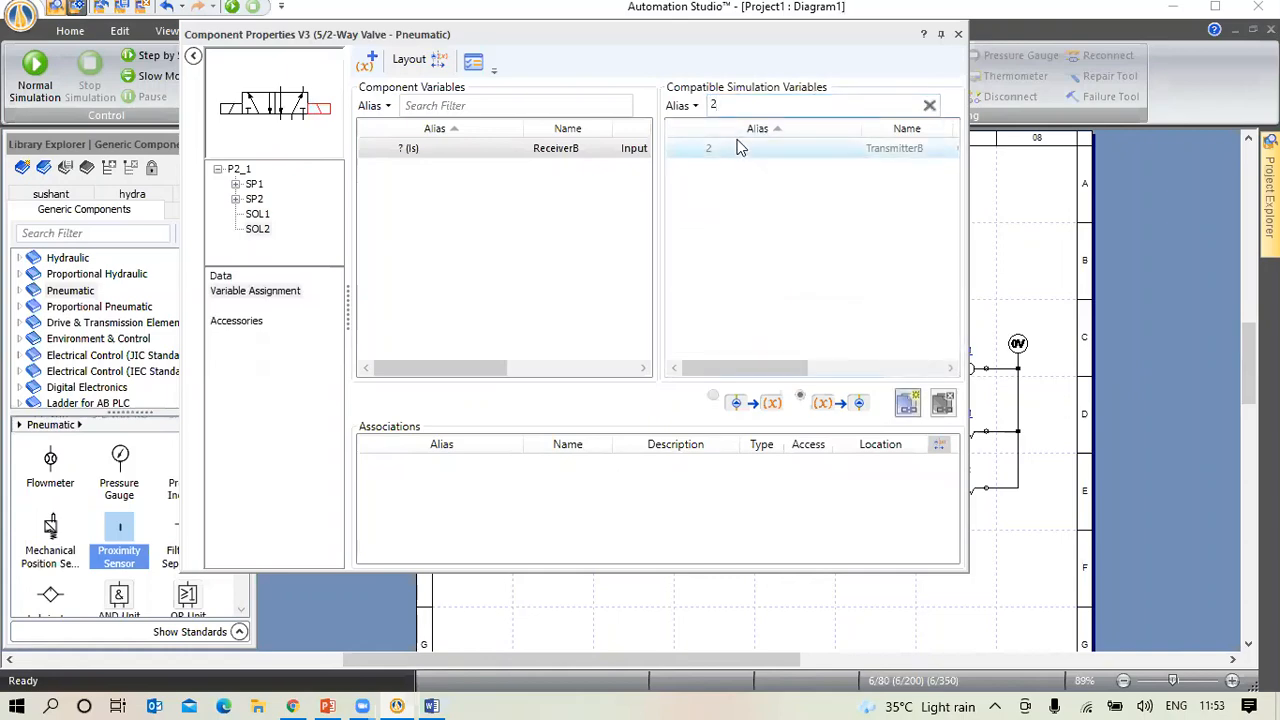
{"action": "double_click", "coordinate": [734, 148]}
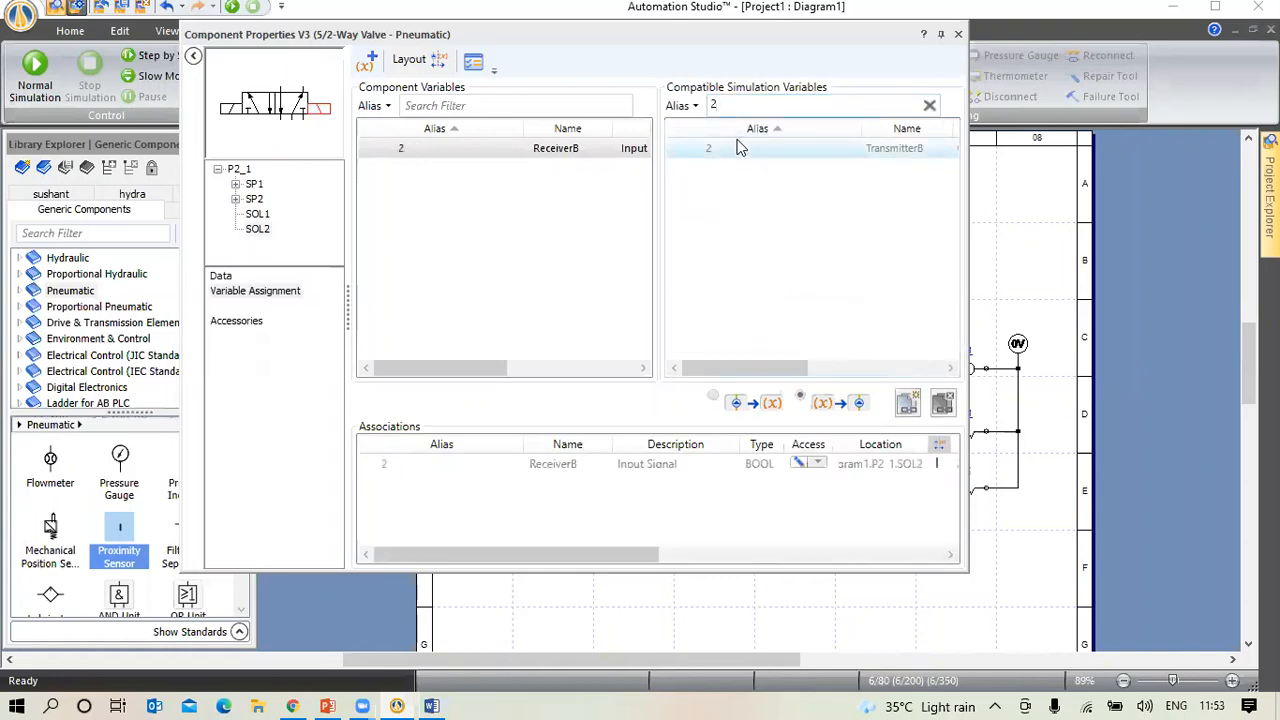
{"action": "left_click", "coordinate": [958, 35]}
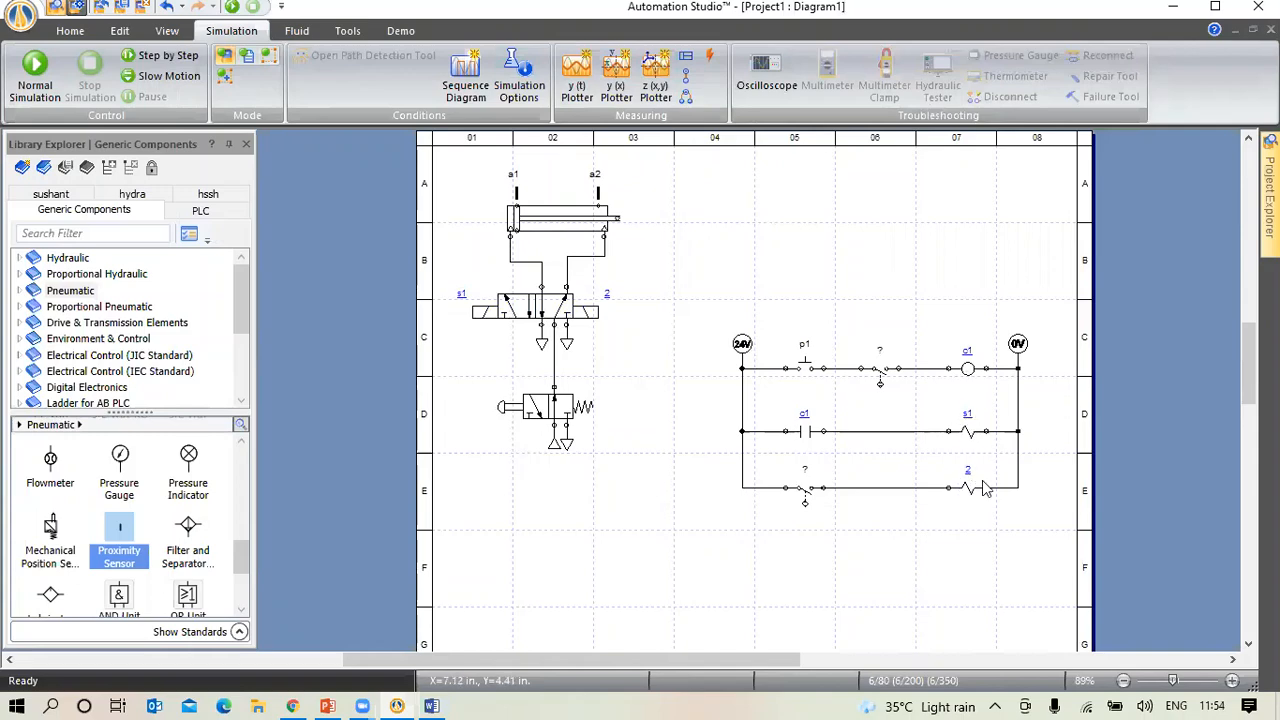
Link the normally open proximity switch in the top rung to the sensor variable a1
{"action": "double_click", "coordinate": [875, 373]}
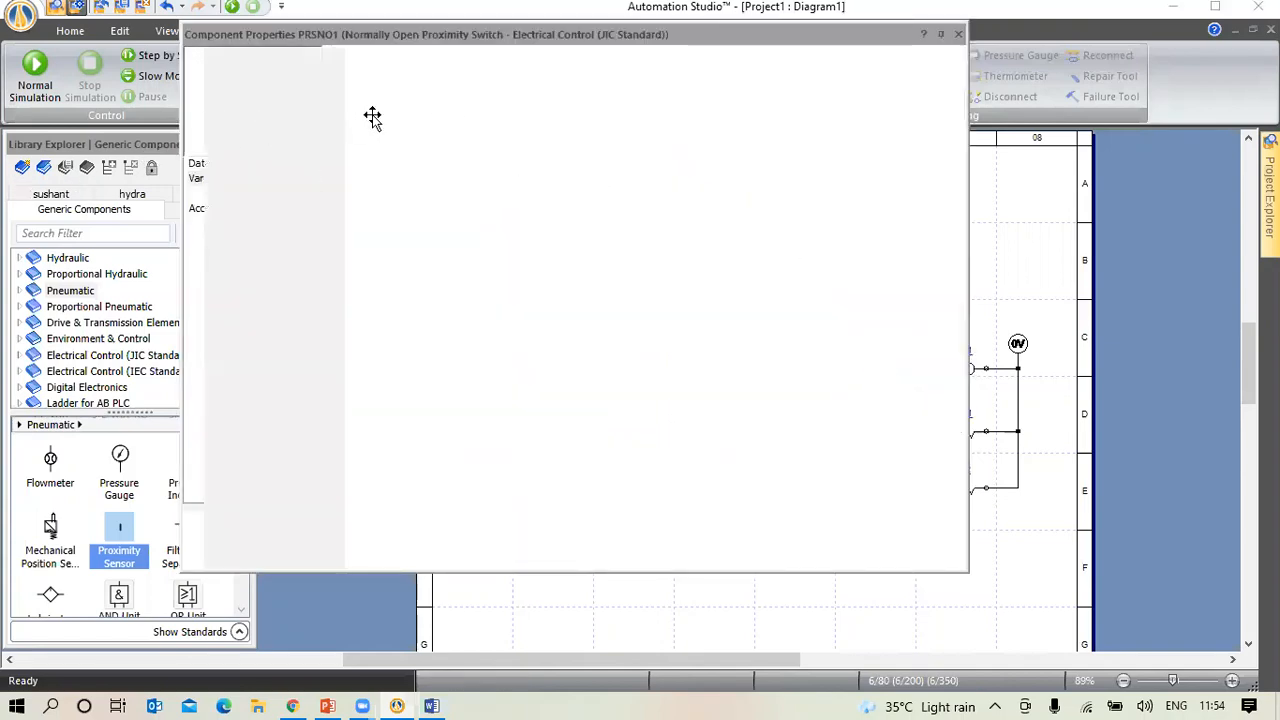
{"action": "left_click", "coordinate": [757, 108]}
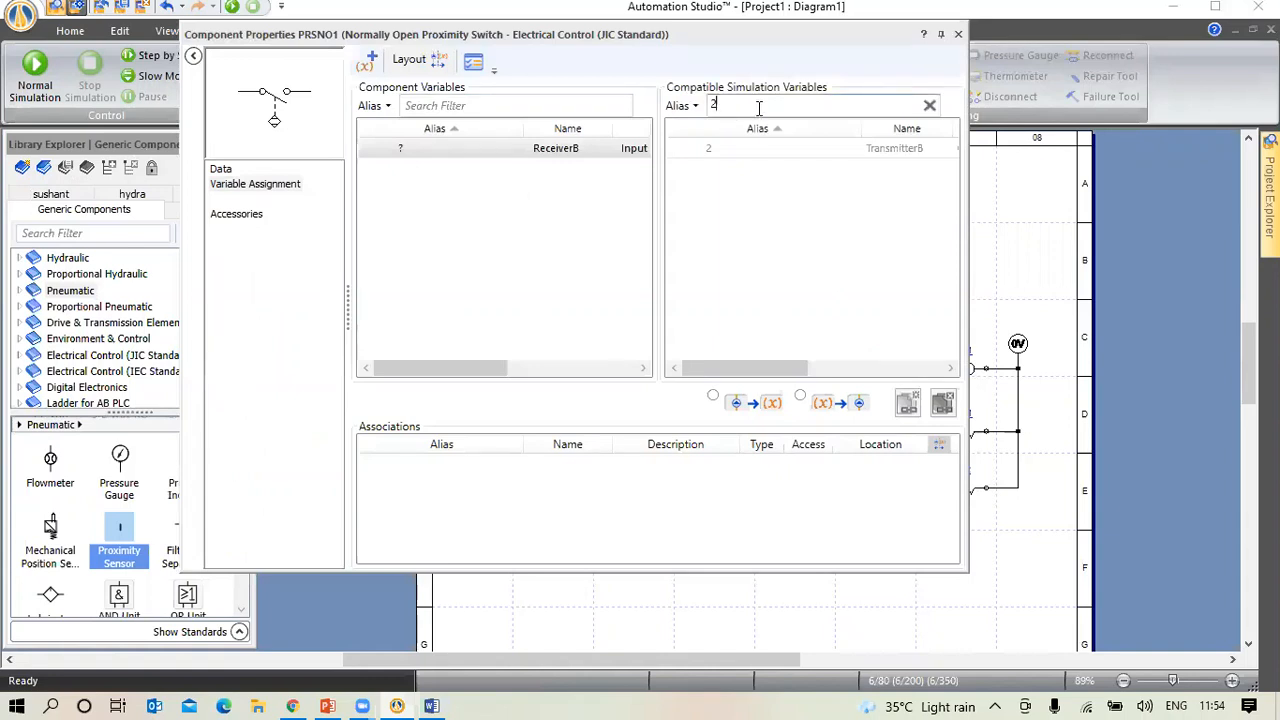
{"action": "key", "text": "BackSpace"}
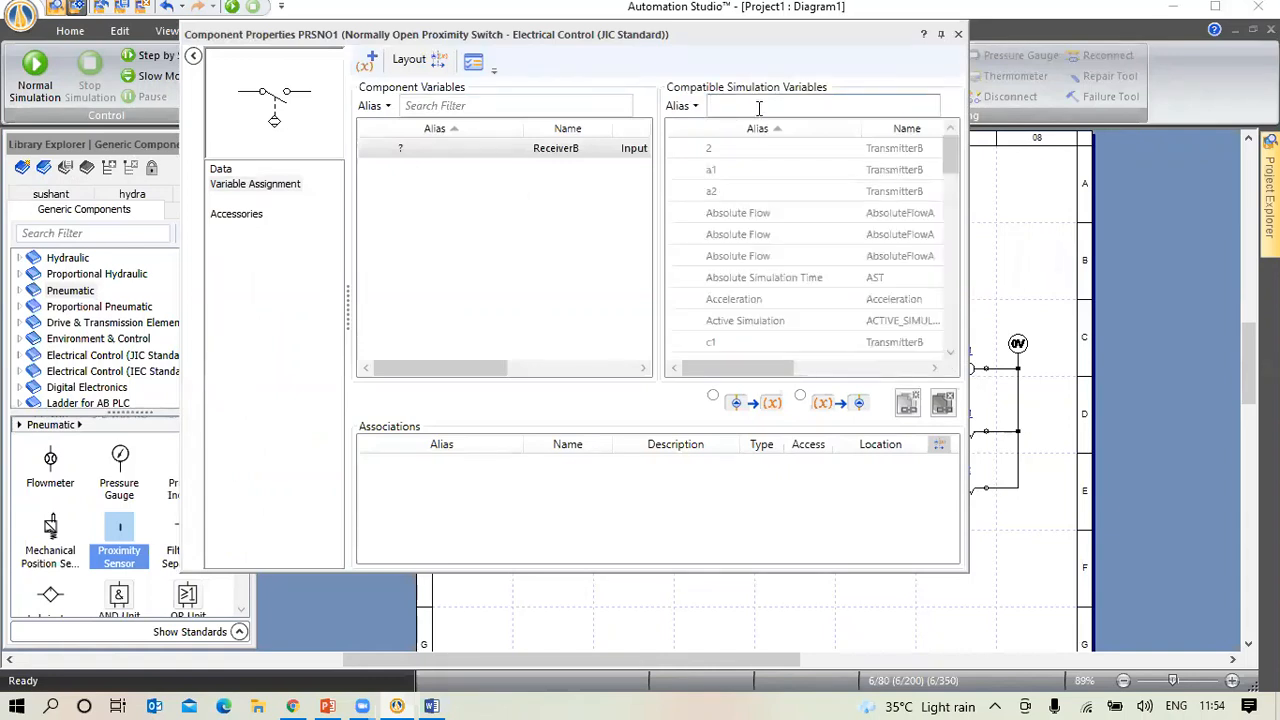
{"action": "type", "text": "a1"}
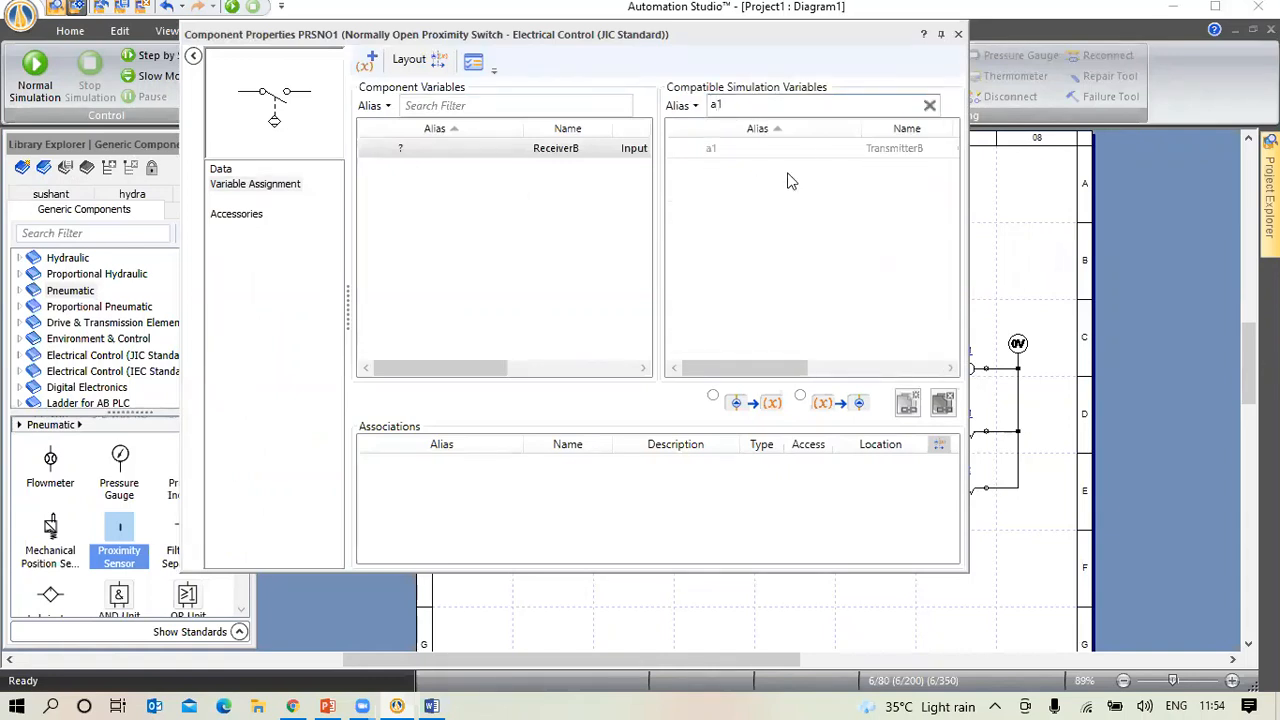
{"action": "double_click", "coordinate": [699, 150]}
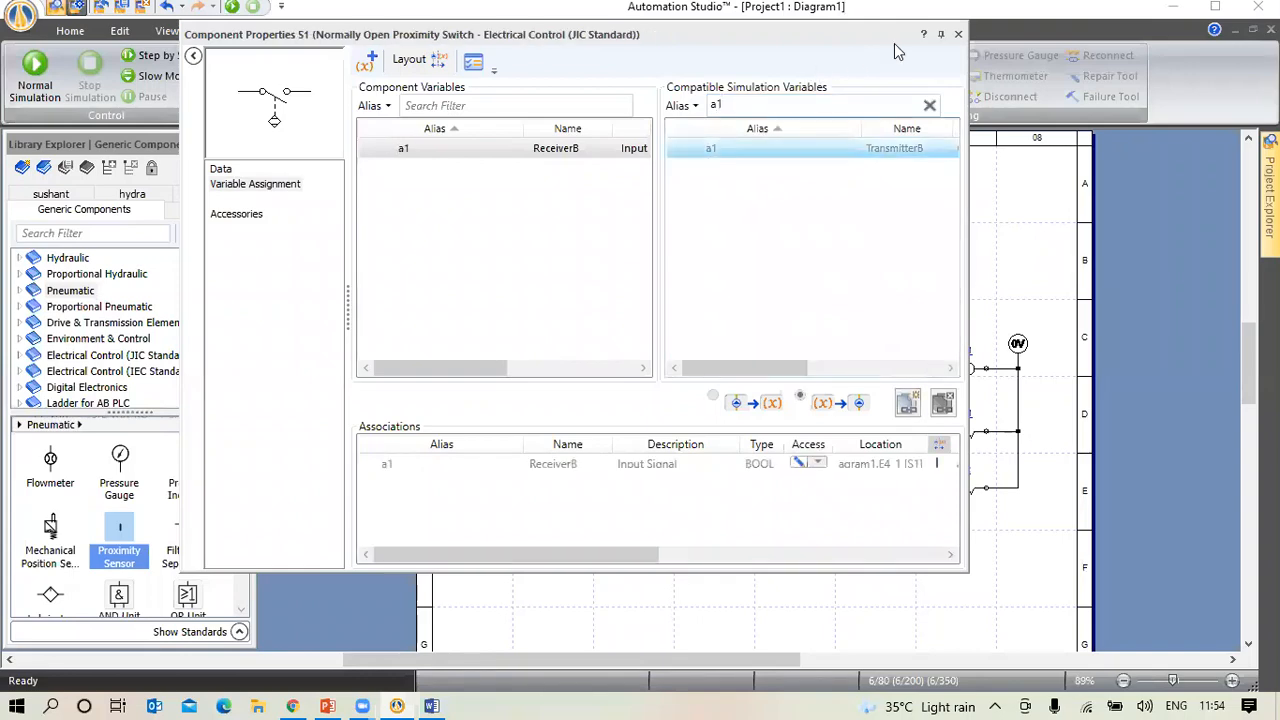
{"action": "left_click", "coordinate": [958, 34]}
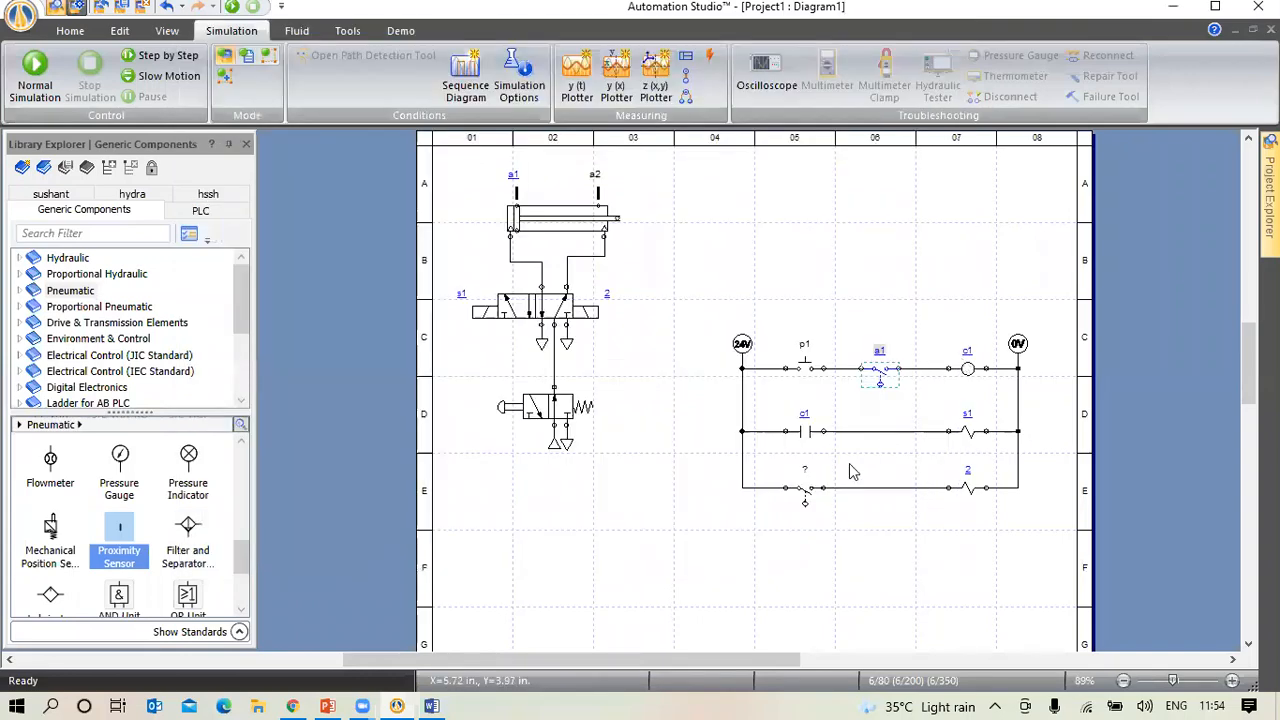
Link the normally open proximity switch in the bottom rung to the sensor variable a2
{"action": "double_click", "coordinate": [798, 490]}
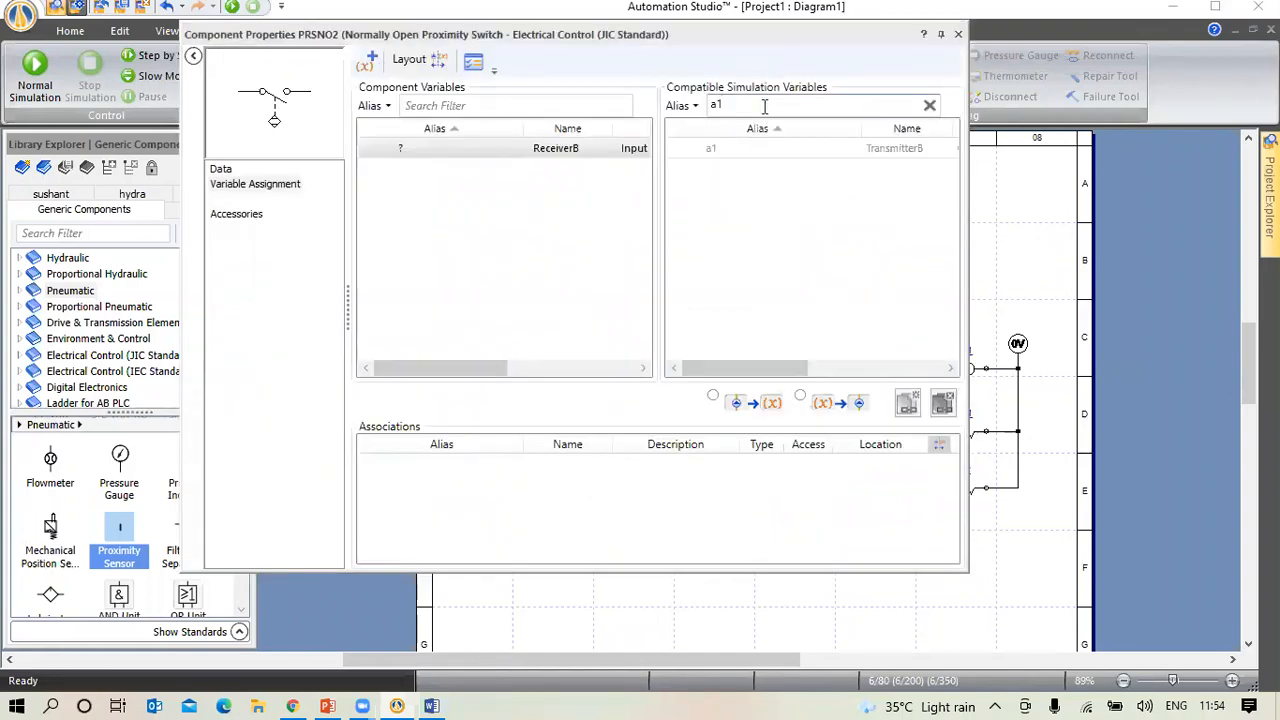
{"action": "key", "text": "BackSpace"}
{"action": "type", "text": "2"}
{"action": "double_click", "coordinate": [708, 148]}
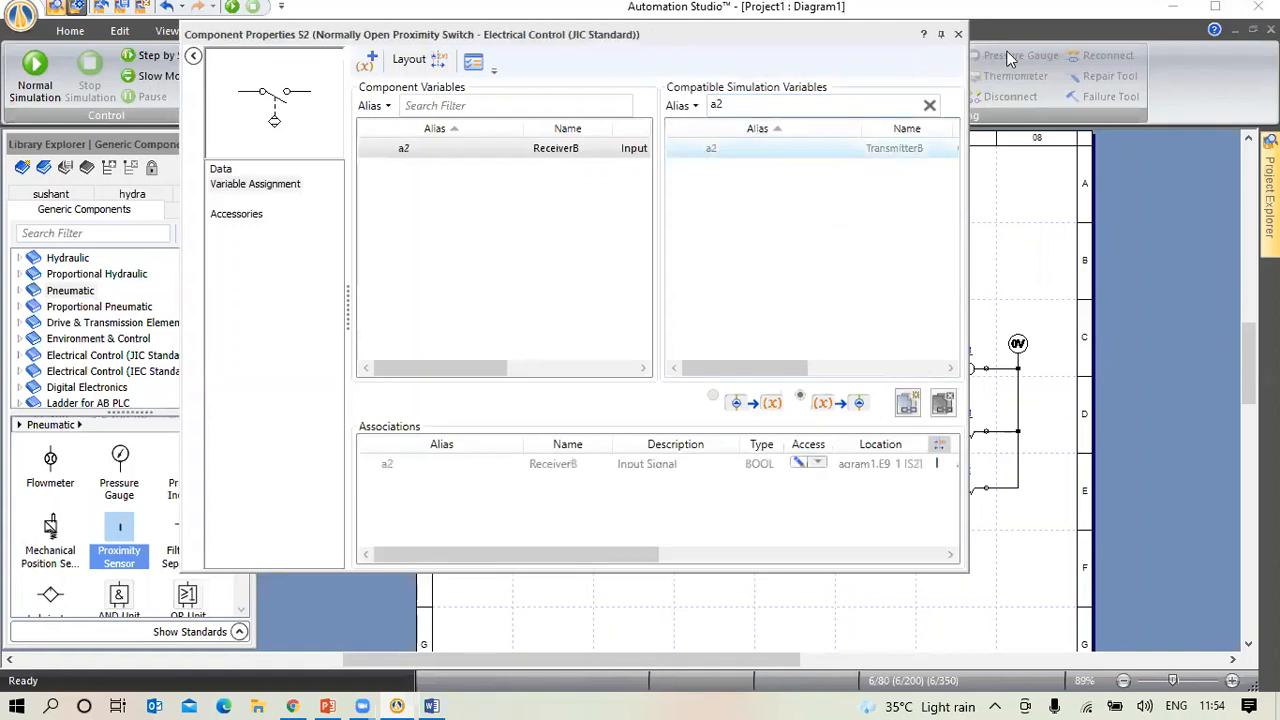
{"action": "left_click", "coordinate": [958, 34]}
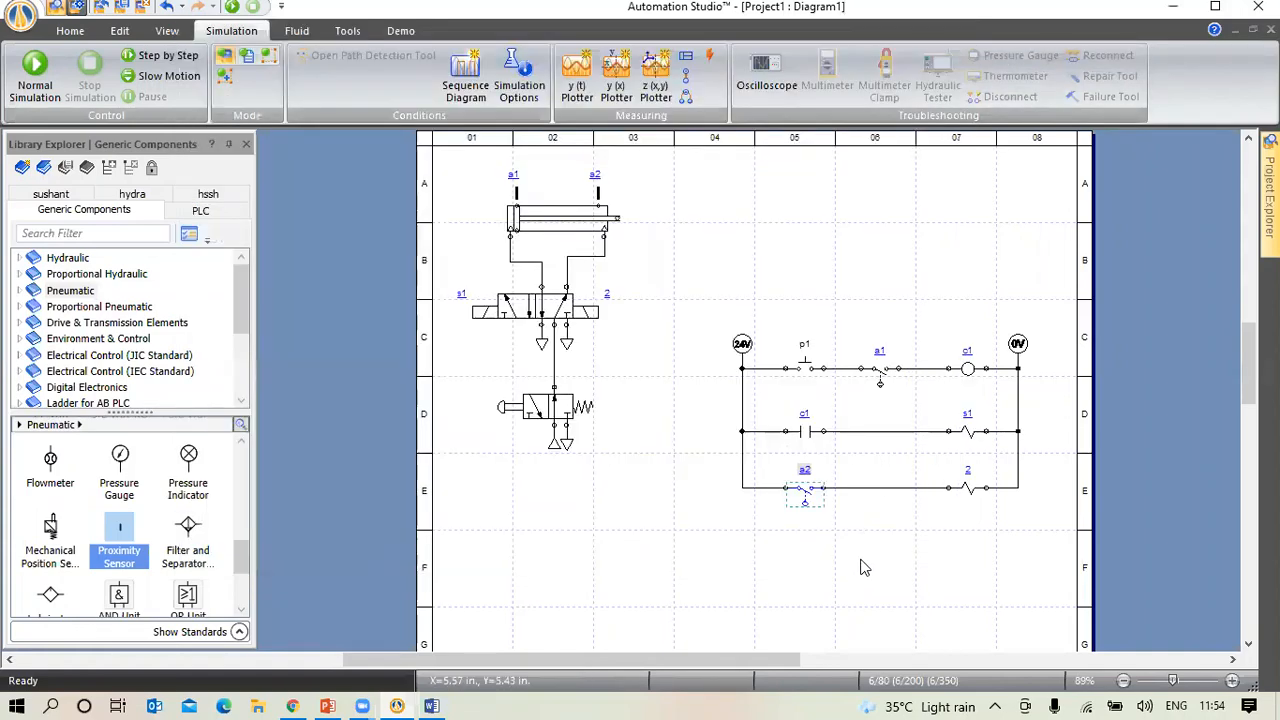
Simulate the electro-pneumatic circuit in normal mode, operate push button p1 in the top rung, and stop the simulation
{"action": "scroll", "coordinate": [800, 535], "scroll_direction": "up", "scroll_amount": 1}
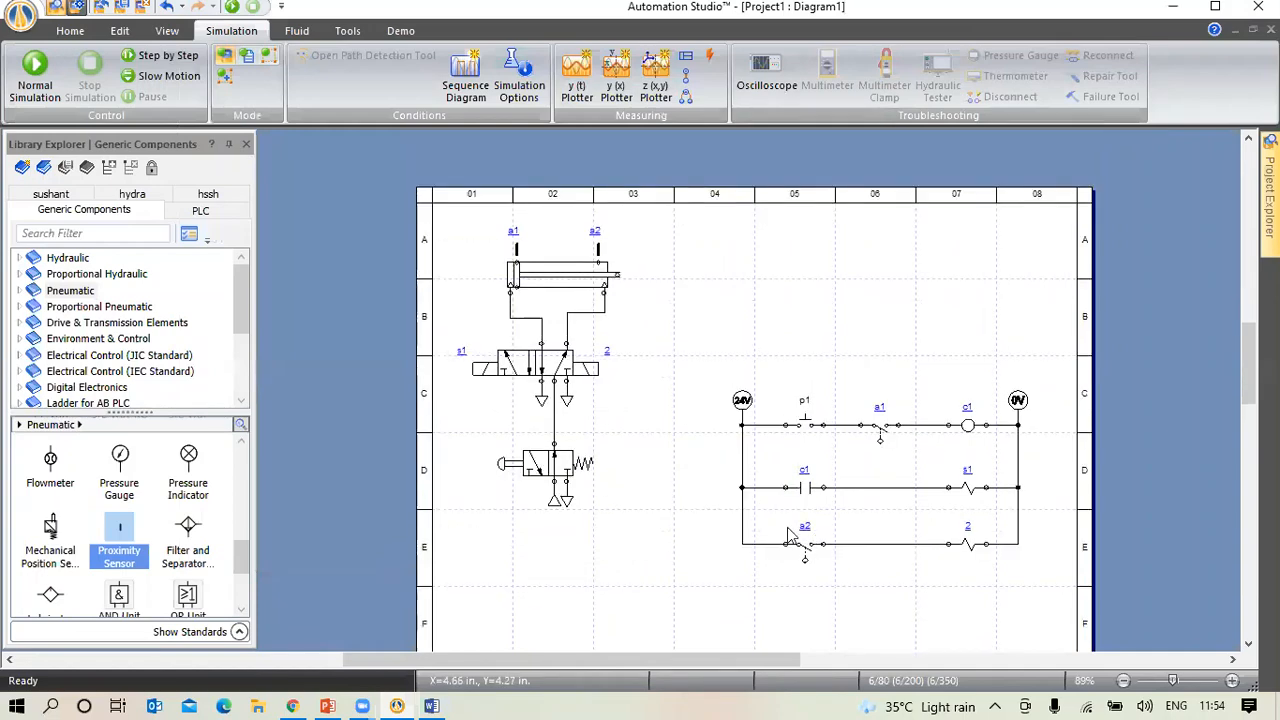
{"action": "scroll", "coordinate": [790, 537], "scroll_direction": "down", "scroll_amount": 1}
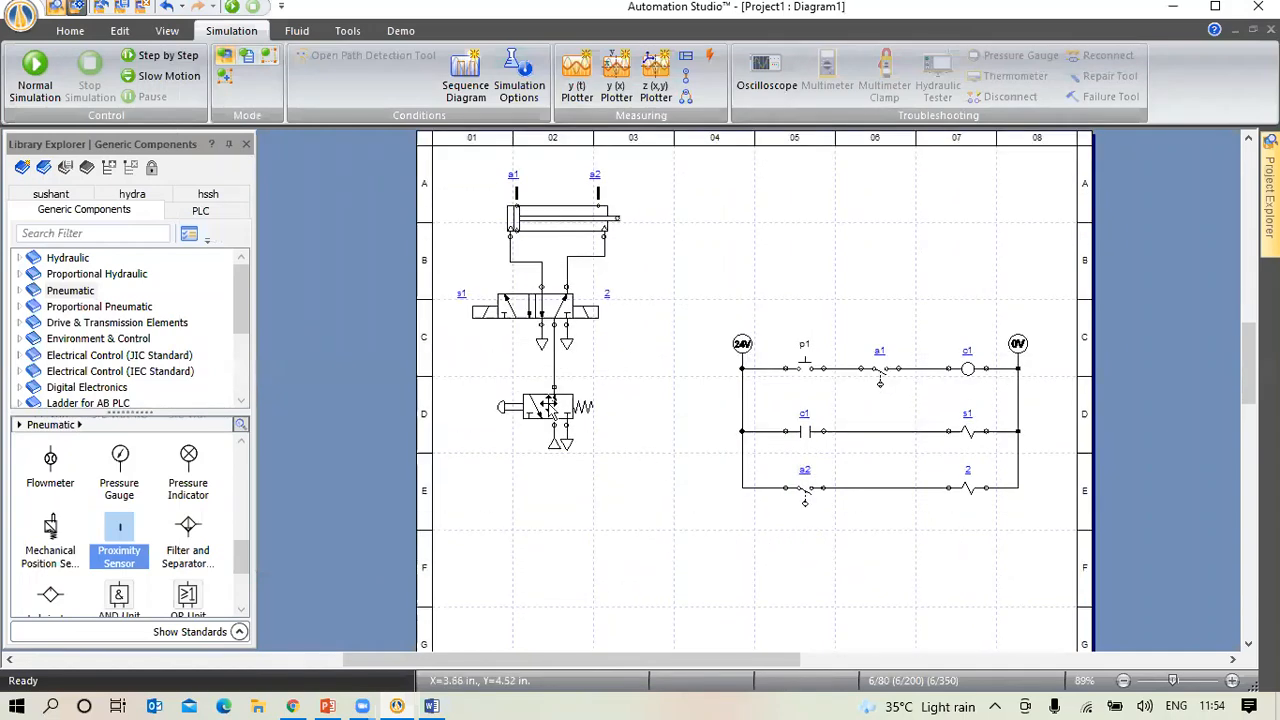
{"action": "left_click", "coordinate": [32, 90]}
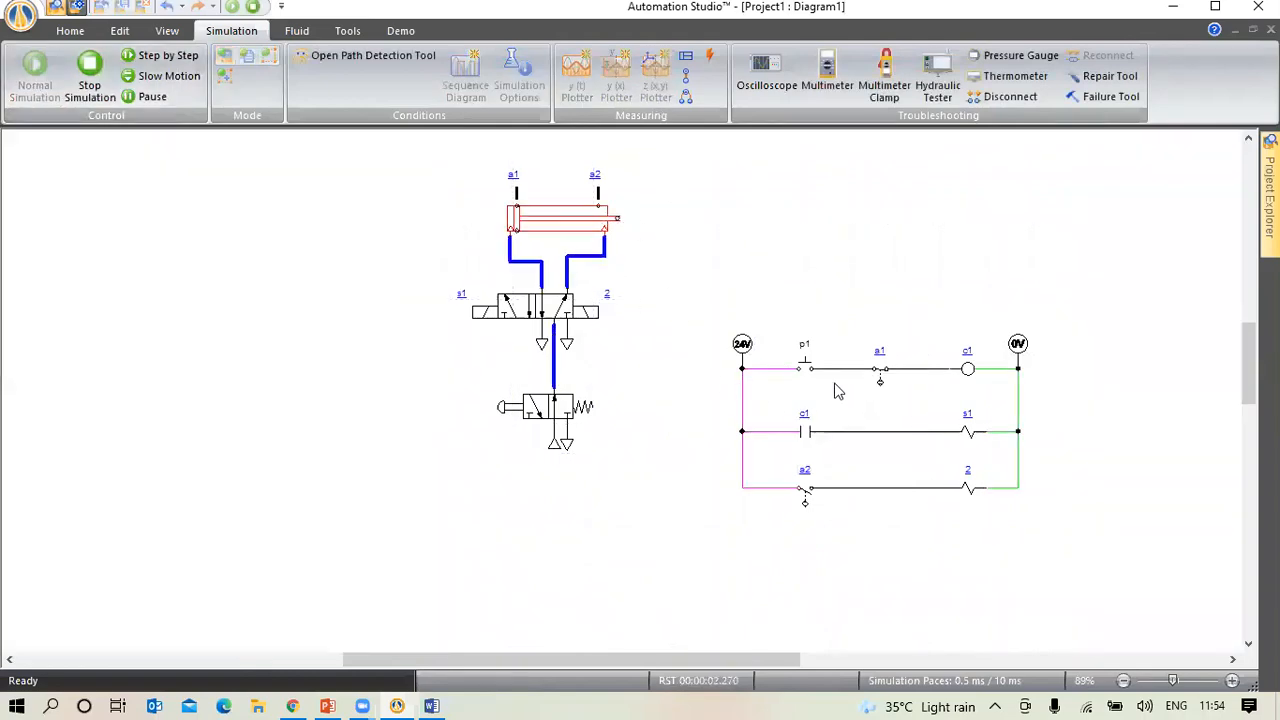
{"action": "left_click", "coordinate": [810, 372]}
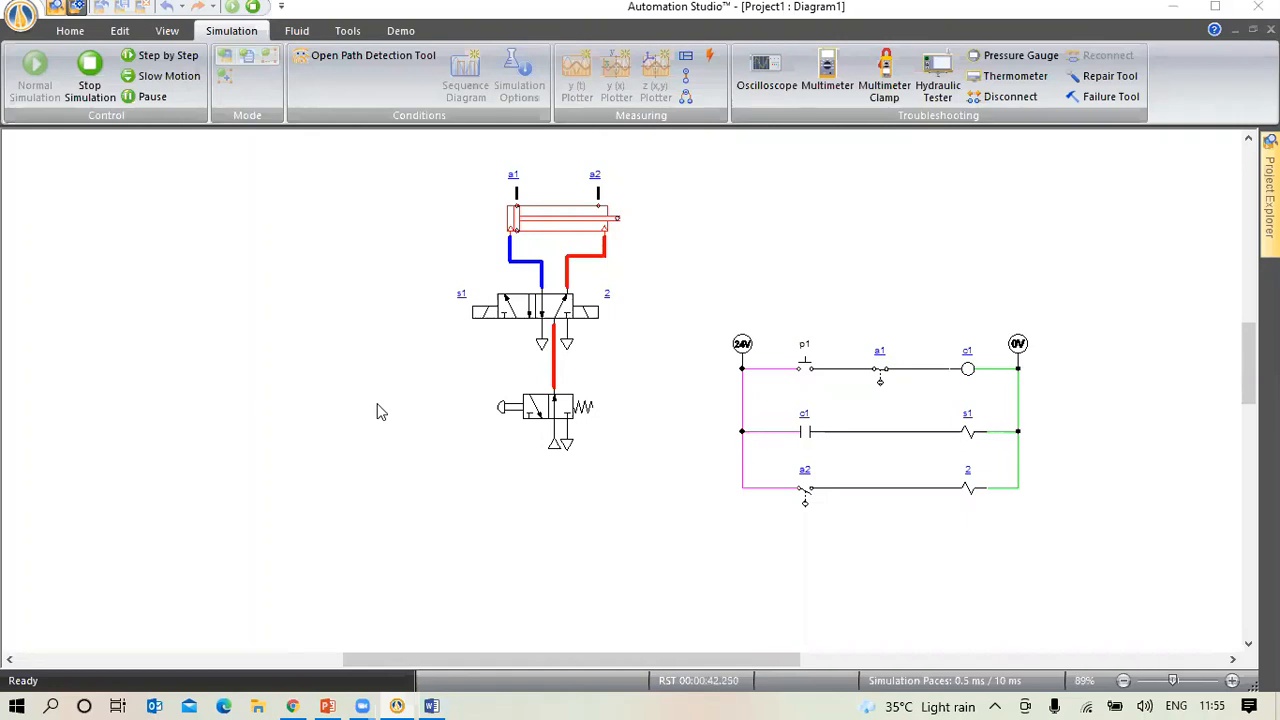
{"action": "left_click", "coordinate": [89, 72]}
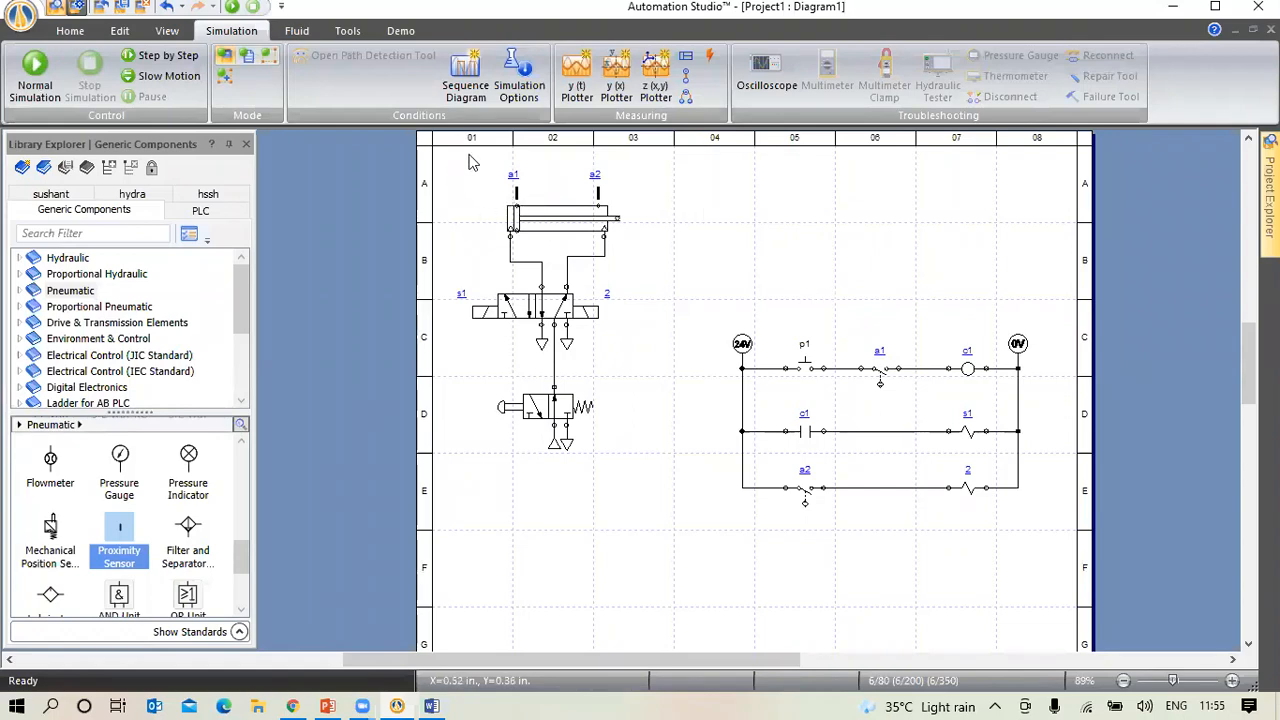
Delete the entire pneumatic circuit and its 24 V relay control circuit from the diagram
{"action": "left_click_drag", "start_coordinate": [452, 175], "coordinate": [1056, 571]}
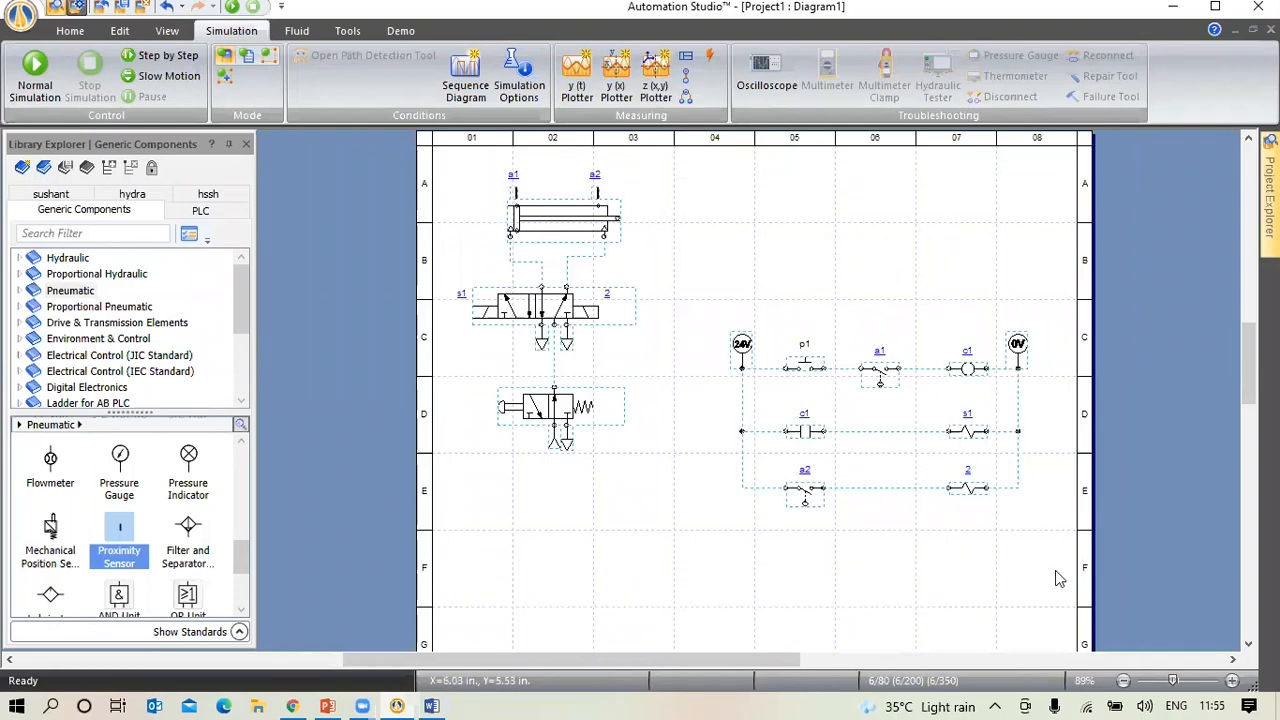
{"action": "key", "text": "Delete"}
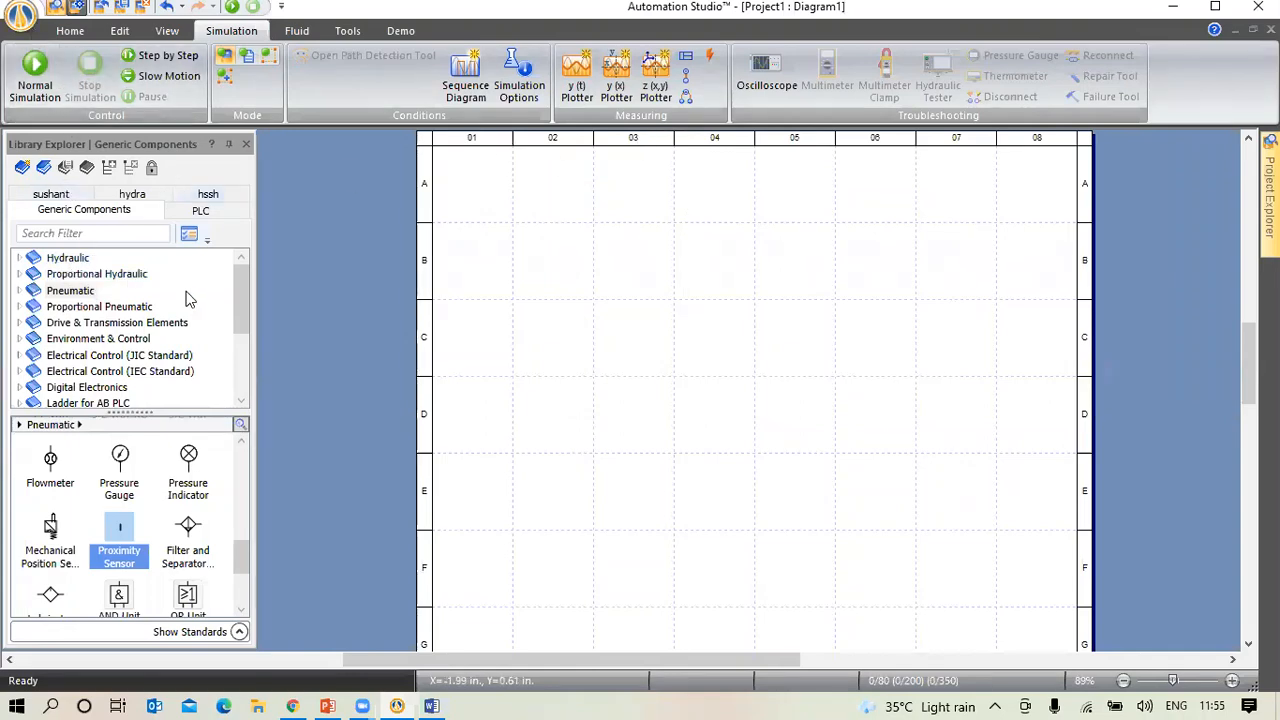
Place a pneumatic double-acting cylinder near the top centre of the empty diagram
{"action": "left_click", "coordinate": [71, 292]}
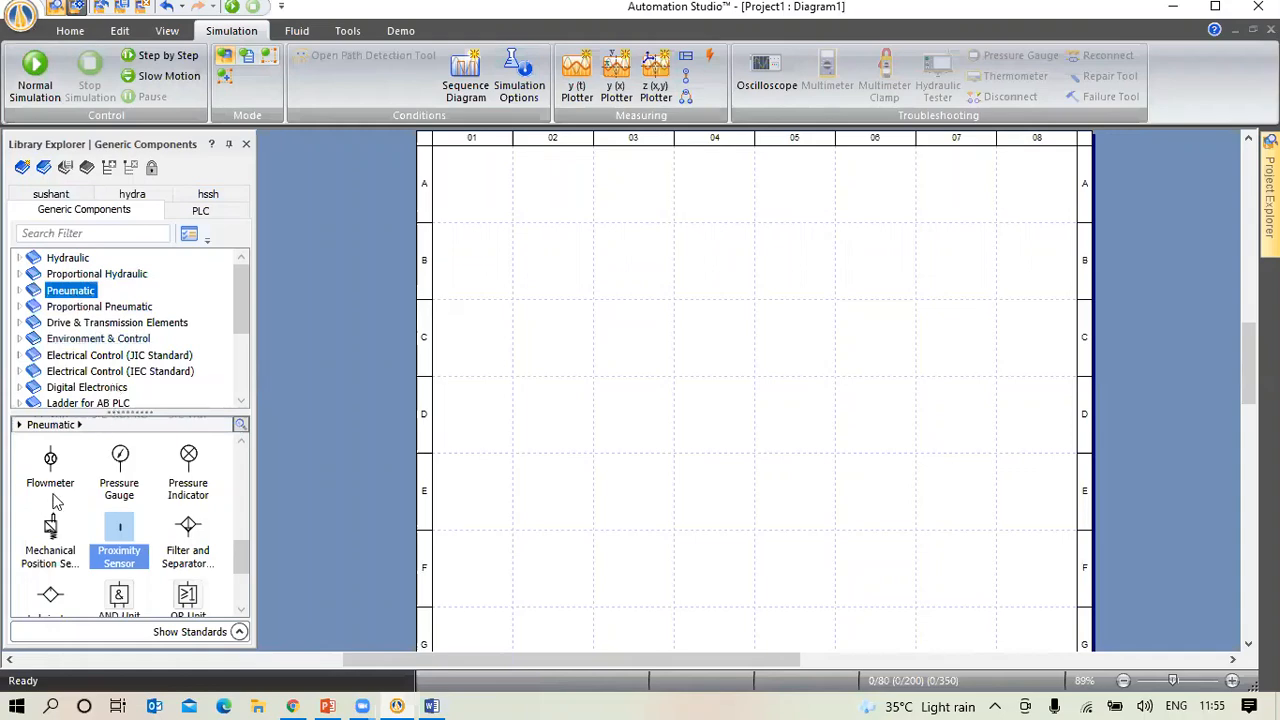
{"action": "scroll", "coordinate": [123, 493], "scroll_direction": "up", "scroll_amount": 1}
{"action": "scroll", "coordinate": [123, 493], "scroll_direction": "up", "scroll_amount": 6}
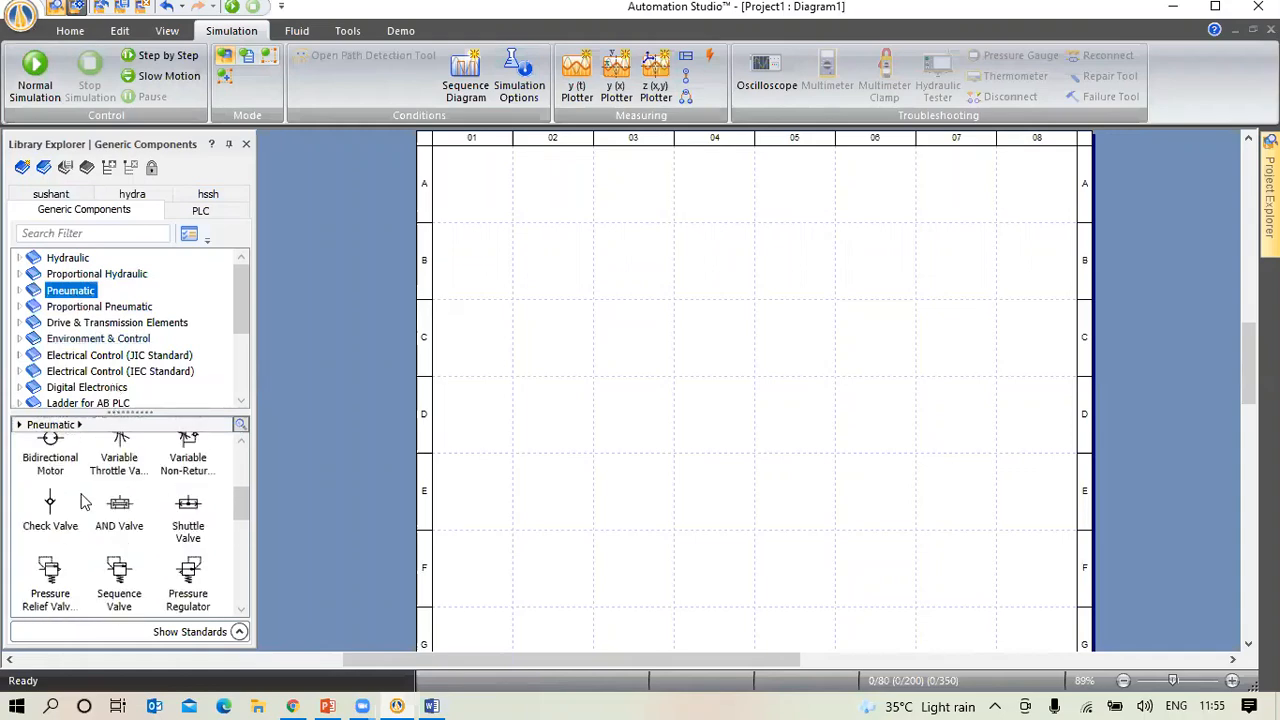
{"action": "scroll", "coordinate": [73, 515], "scroll_direction": "up", "scroll_amount": 1}
{"action": "left_click_drag", "start_coordinate": [48, 515], "coordinate": [705, 205]}
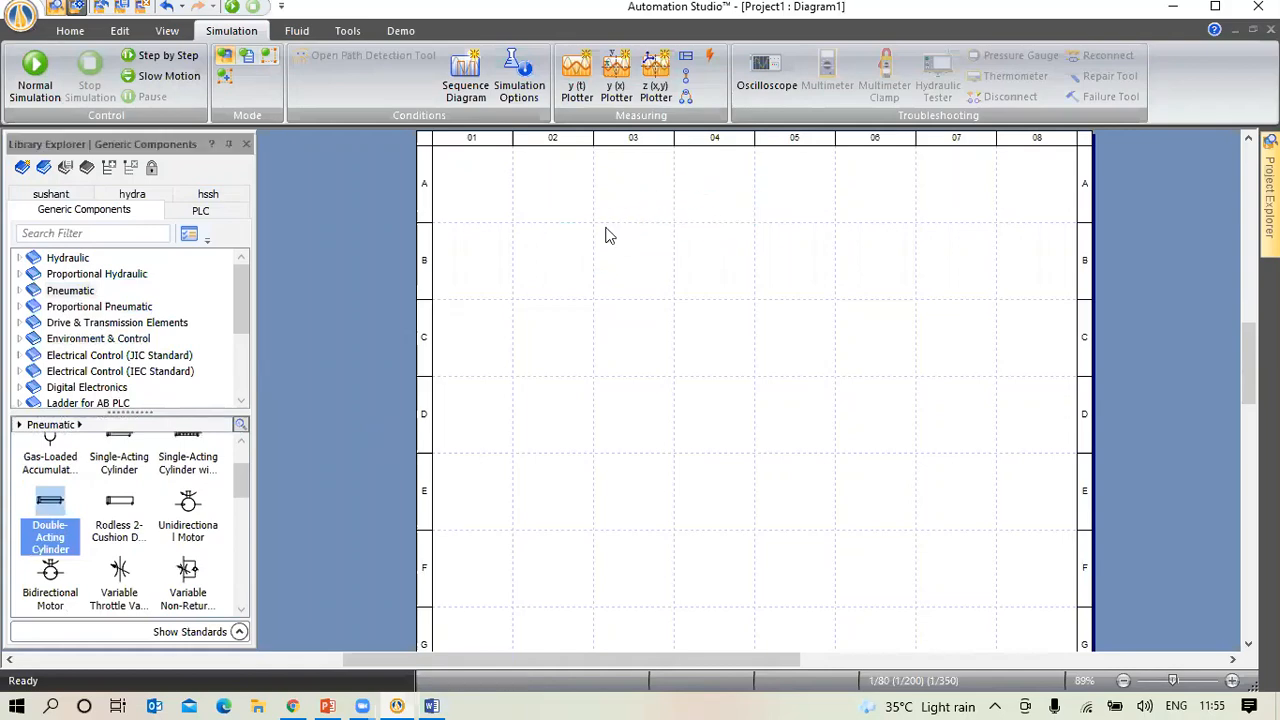
Place a solenoid-operated, spring-return 5/2-way valve directly below the double-acting cylinder
{"action": "scroll", "coordinate": [188, 490], "scroll_direction": "down", "scroll_amount": 3}
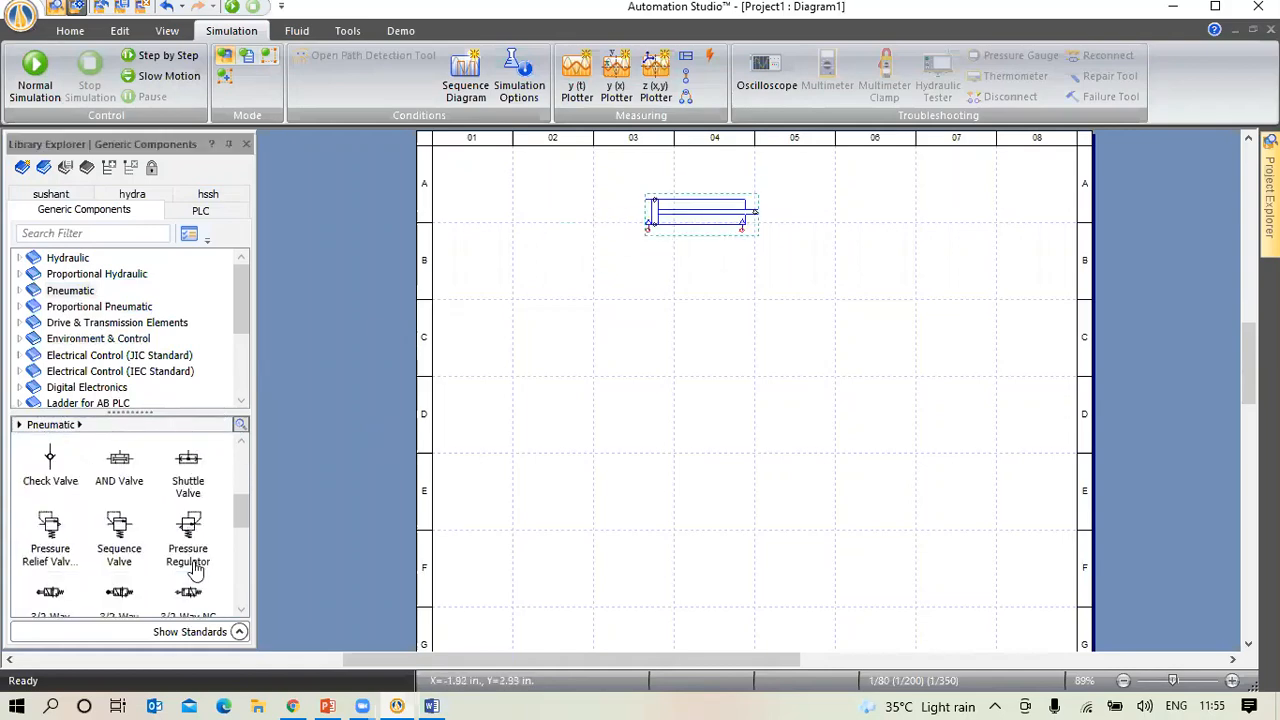
{"action": "scroll", "coordinate": [155, 552], "scroll_direction": "up", "scroll_amount": 3}
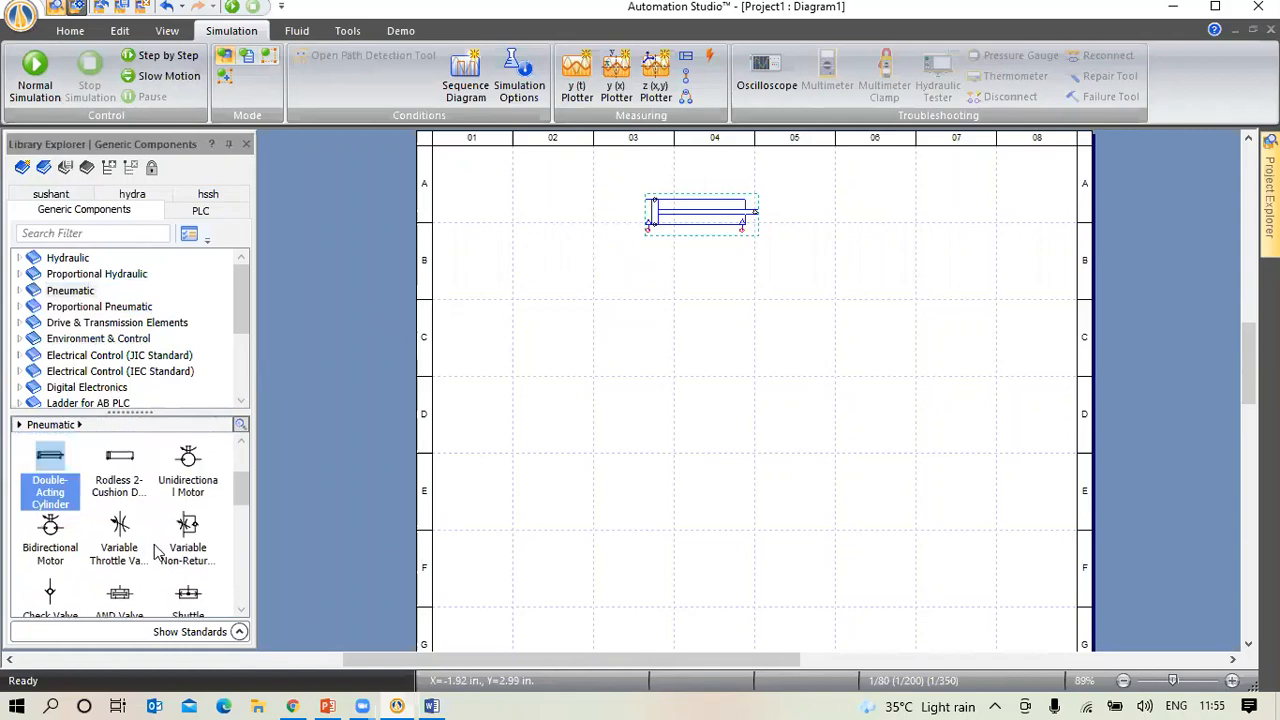
{"action": "scroll", "coordinate": [155, 548], "scroll_direction": "down", "scroll_amount": 6}
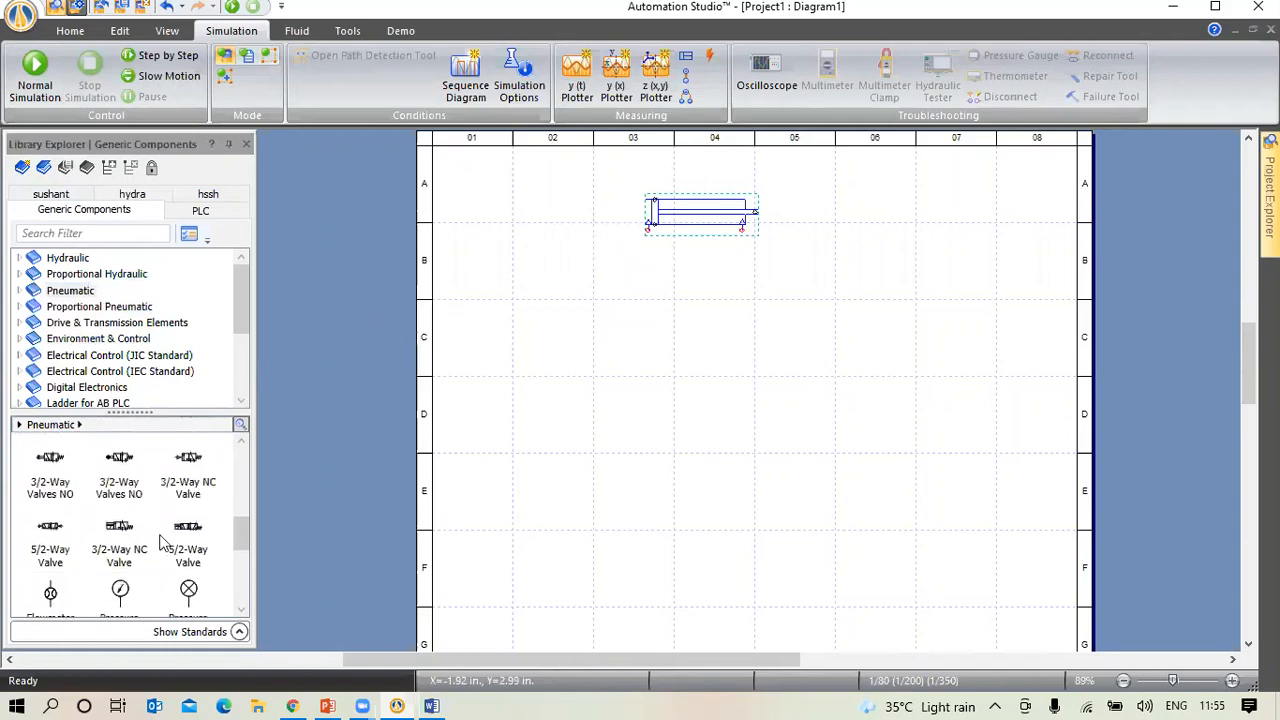
{"action": "left_click_drag", "start_coordinate": [180, 500], "coordinate": [683, 283]}
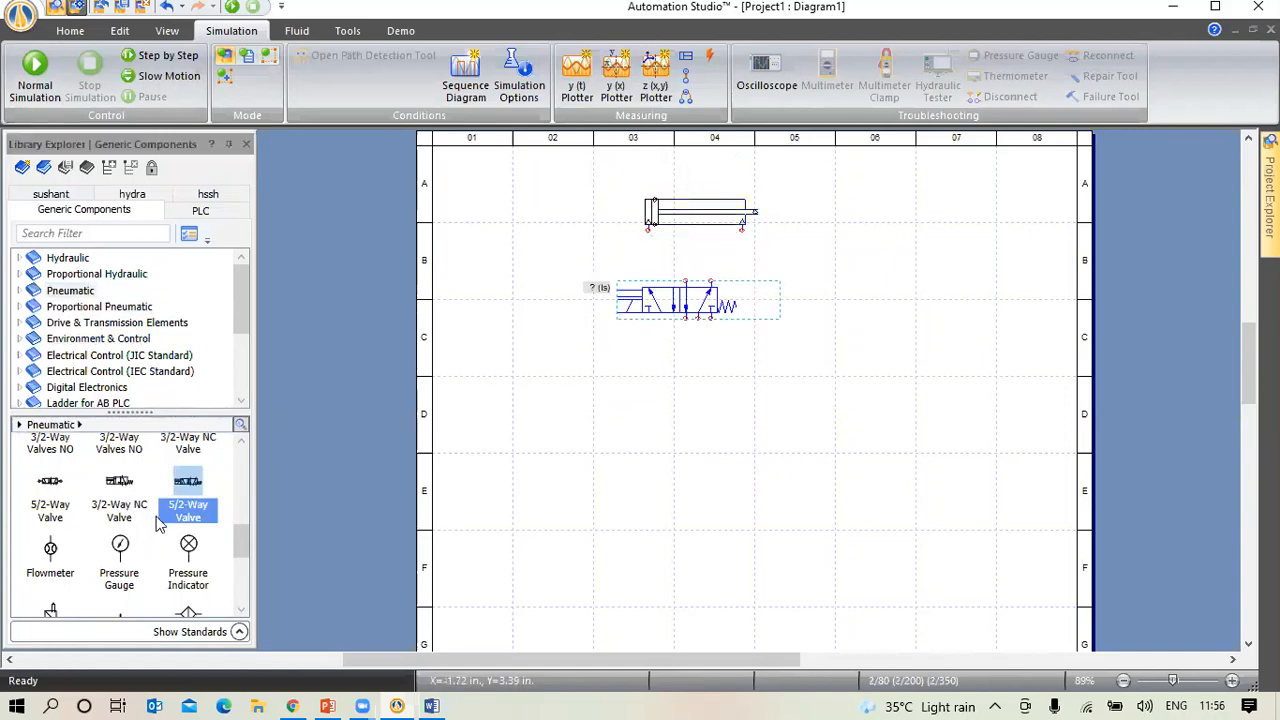
Attach exhausts to the 5/2-way valve's two outer lower ports and a pneumatic pressure source to its middle lower port
{"action": "scroll", "coordinate": [155, 510], "scroll_direction": "up", "scroll_amount": 5}
{"action": "scroll", "coordinate": [155, 500], "scroll_direction": "up", "scroll_amount": 3}
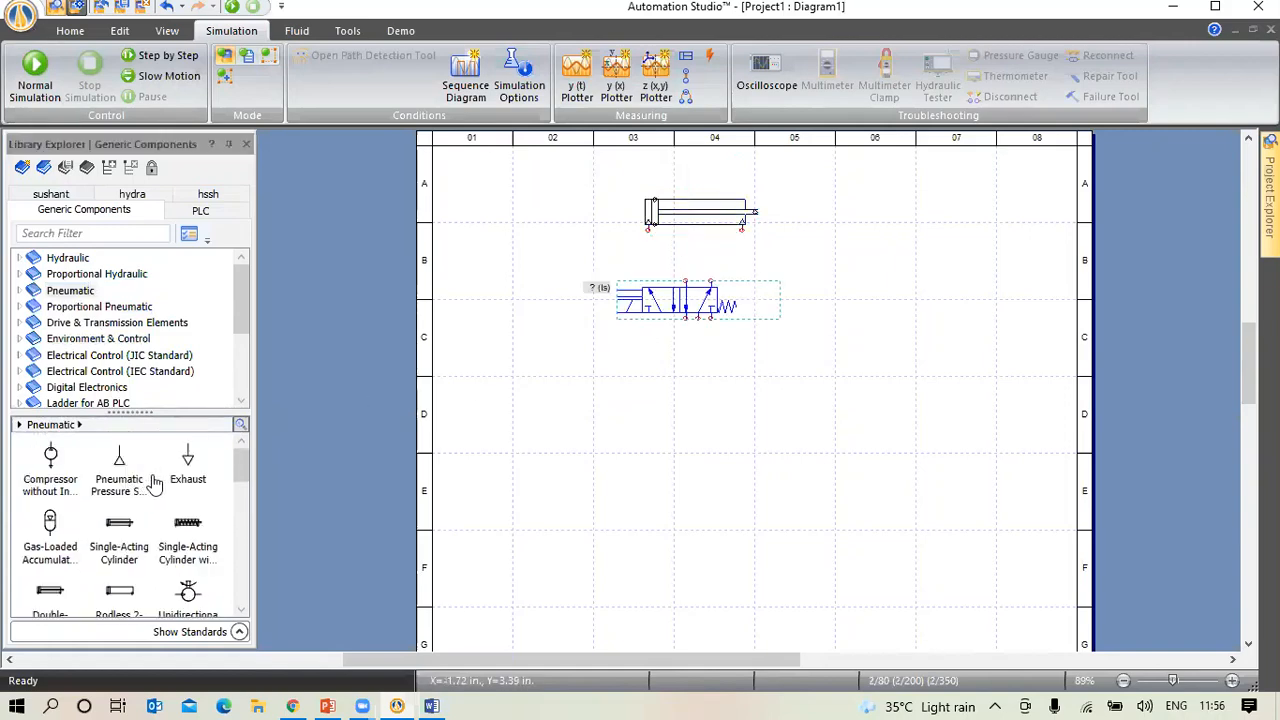
{"action": "left_click", "coordinate": [195, 472]}
{"action": "left_click_drag", "start_coordinate": [197, 478], "coordinate": [688, 332]}
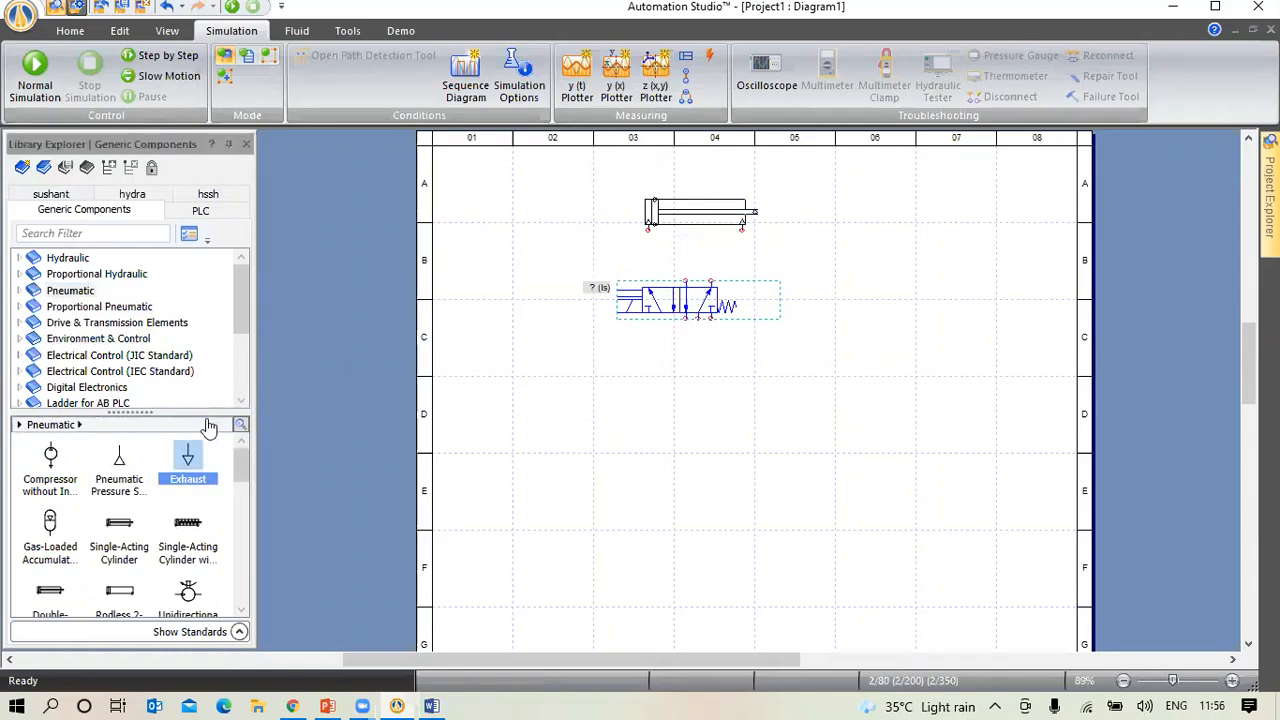
{"action": "left_click_drag", "start_coordinate": [185, 477], "coordinate": [712, 335]}
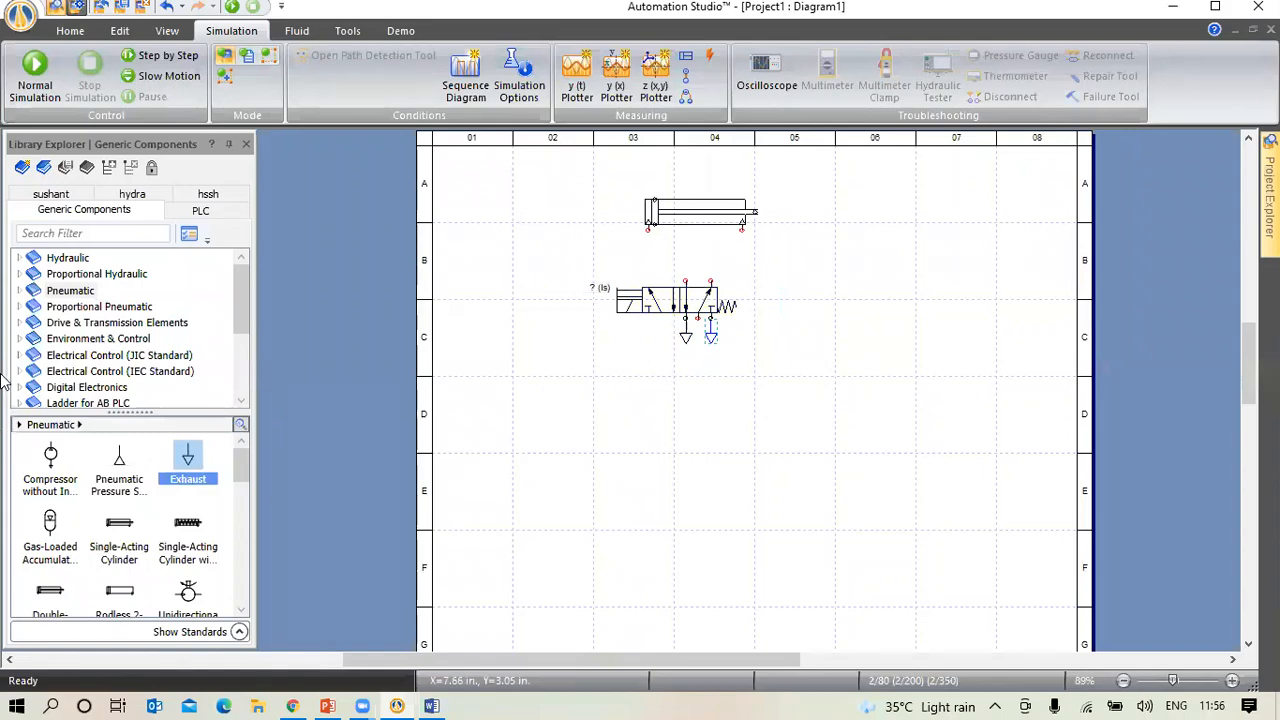
{"action": "left_click", "coordinate": [121, 477]}
{"action": "left_click_drag", "start_coordinate": [121, 477], "coordinate": [709, 330]}
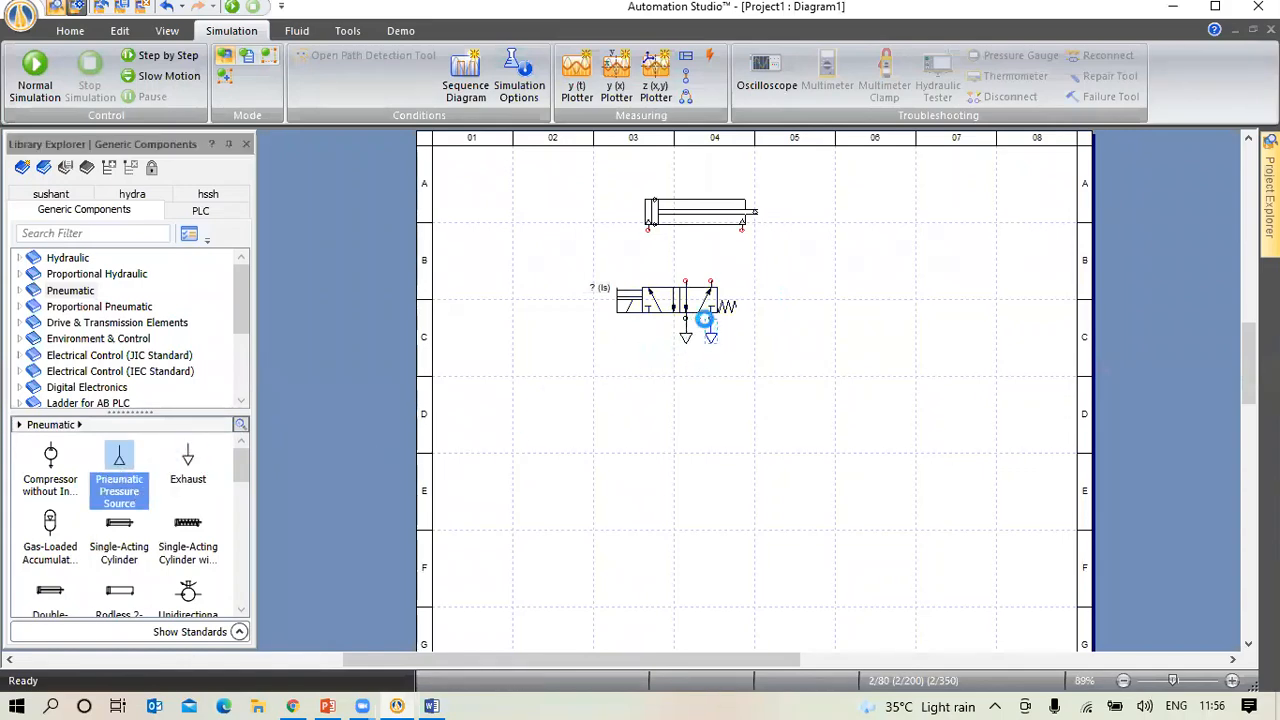
Retry the licence key check and exit Automation Studio without saving the project changes
{"action": "left_click", "coordinate": [914, 444]}
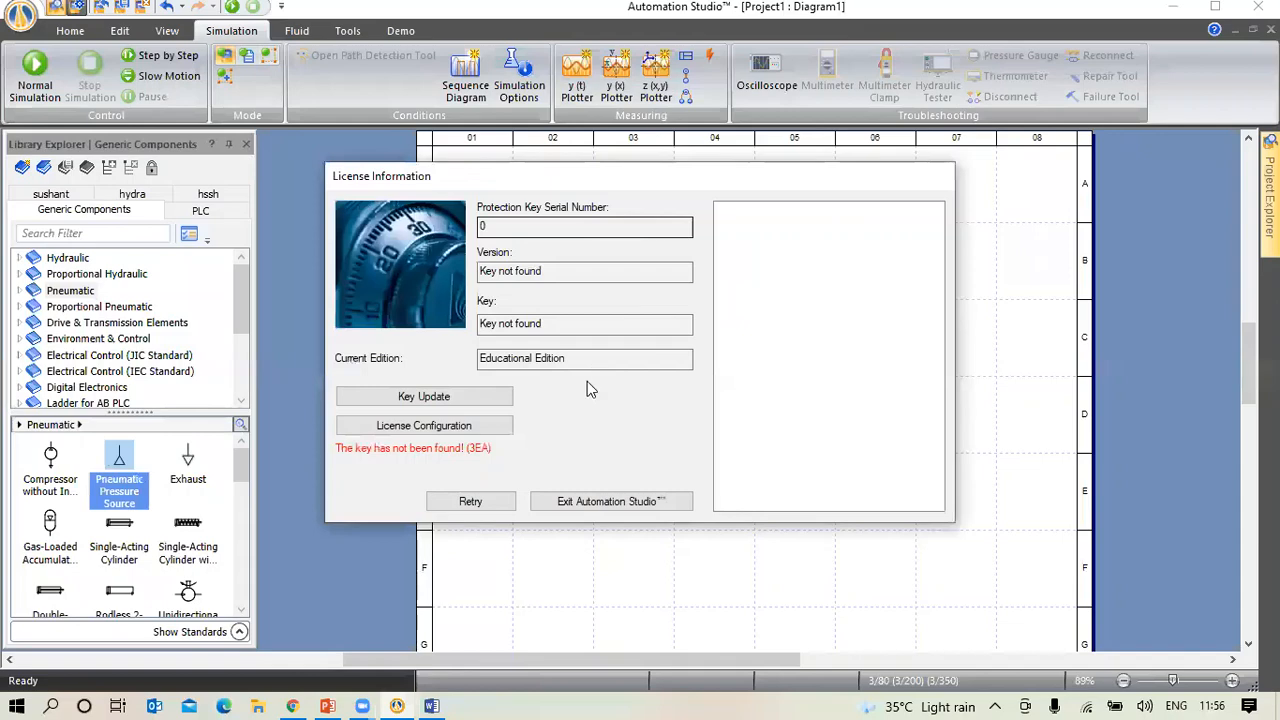
{"action": "left_click", "coordinate": [487, 505]}
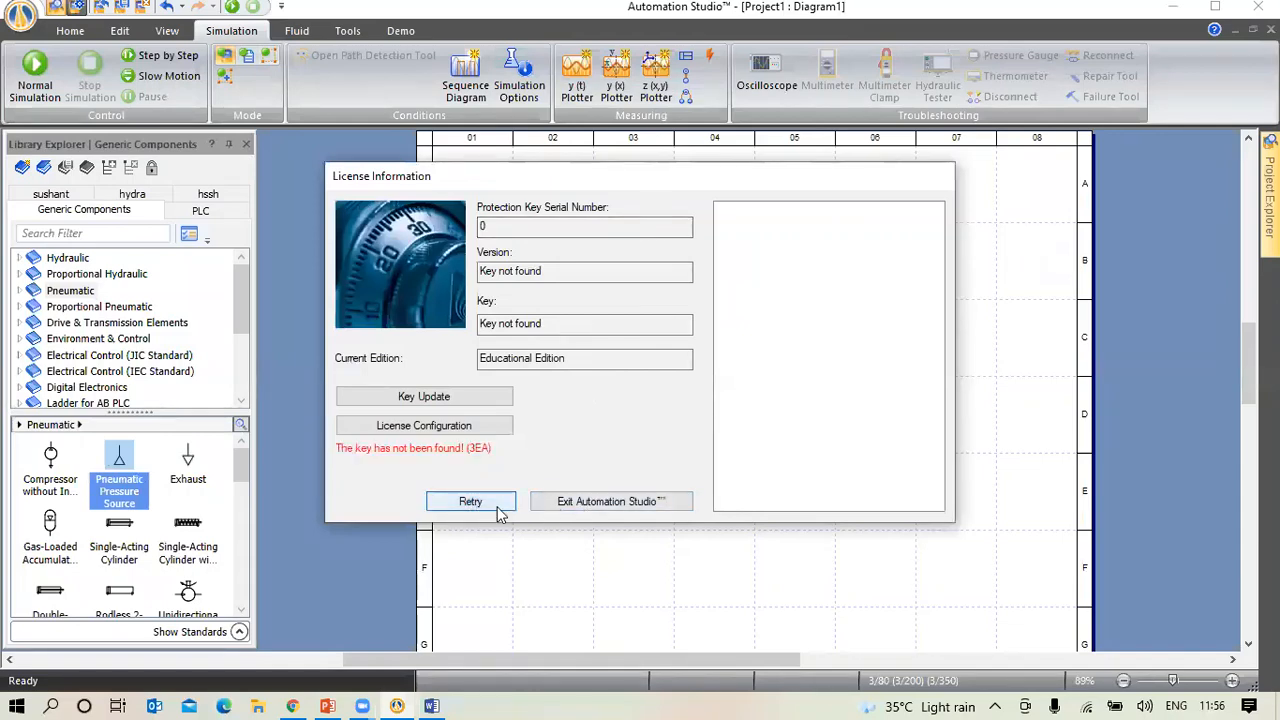
{"action": "left_click", "coordinate": [587, 503]}
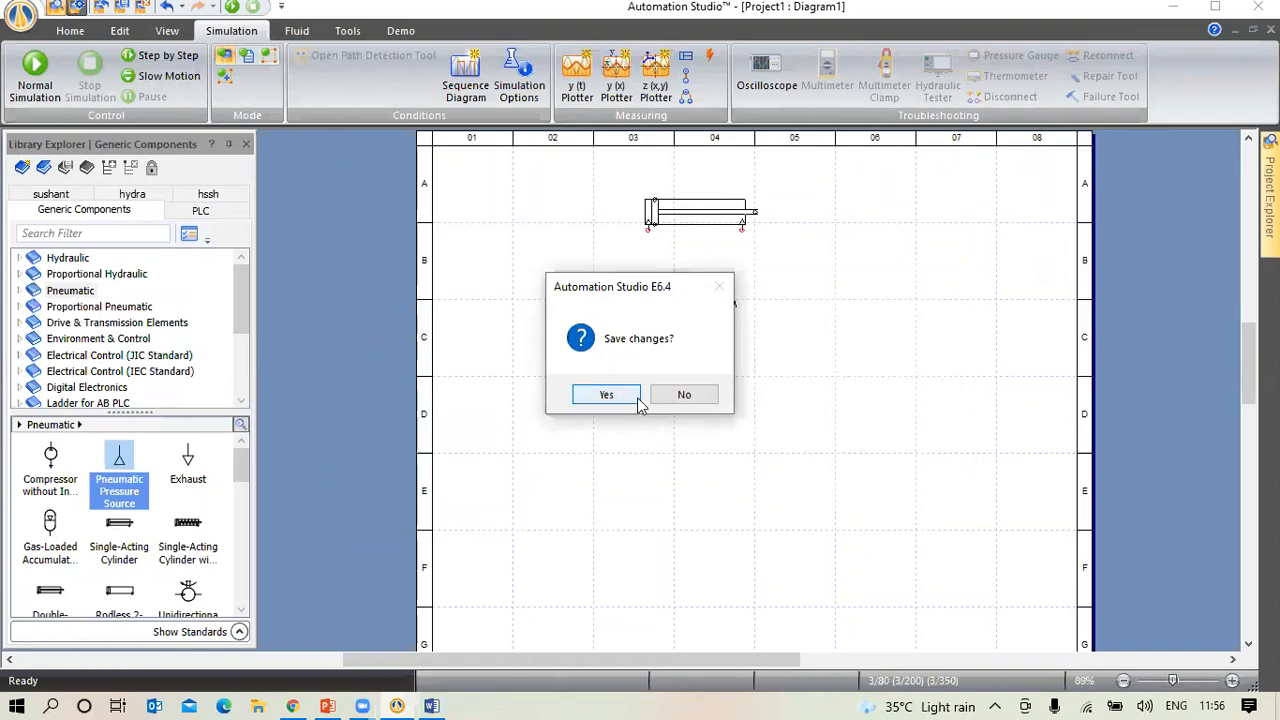
{"action": "left_click", "coordinate": [670, 396]}
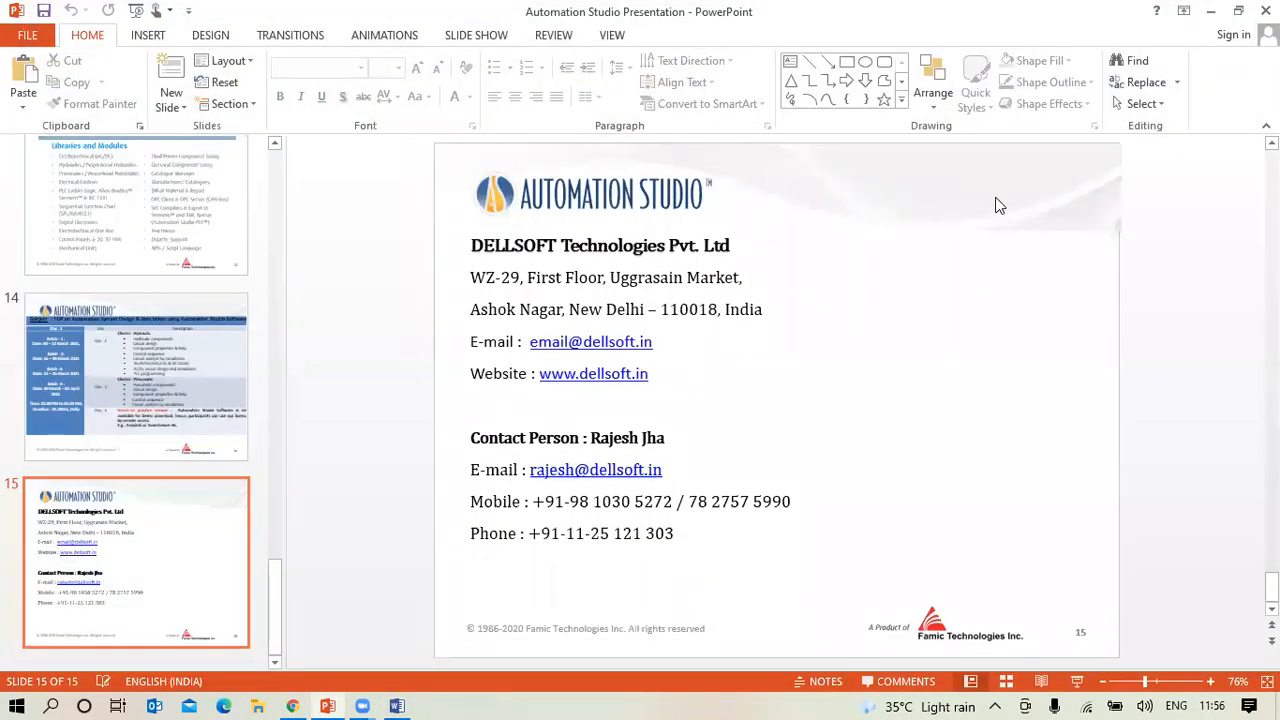
Clear the open windows from view and relaunch Automation Studio 6.4 Educational
{"action": "left_click", "coordinate": [1200, 14]}
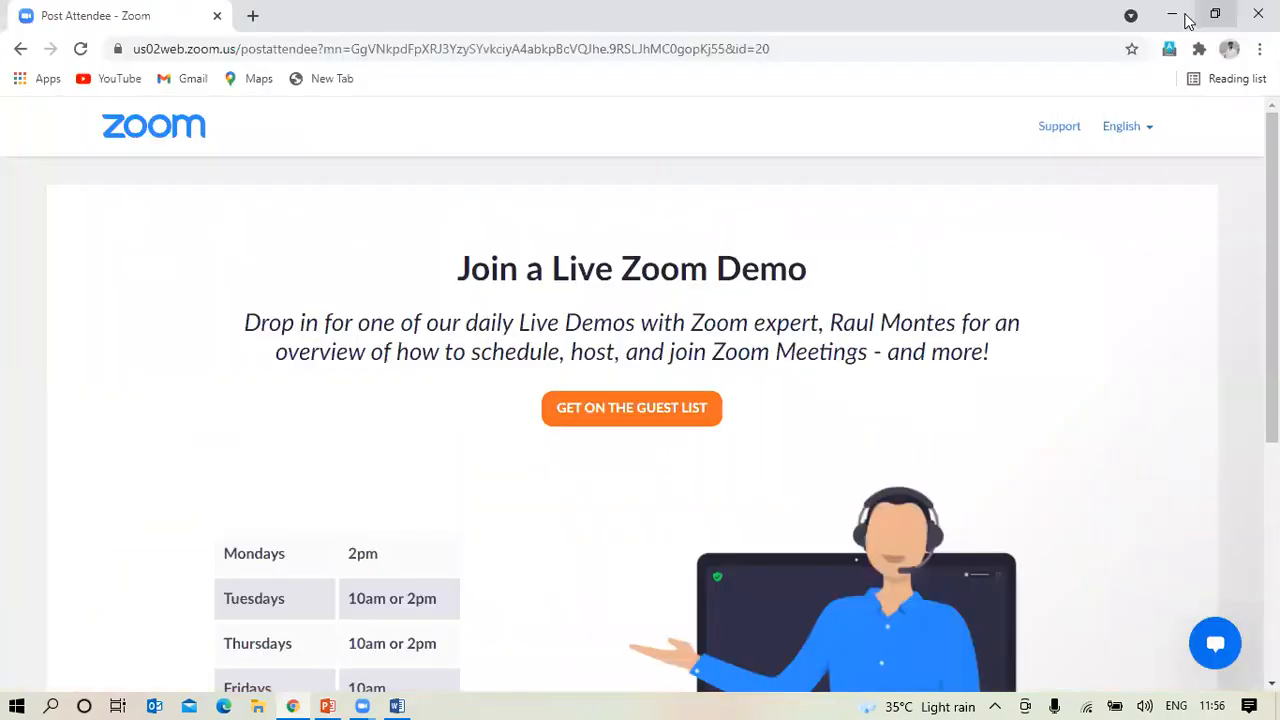
{"action": "key", "text": "super+d"}
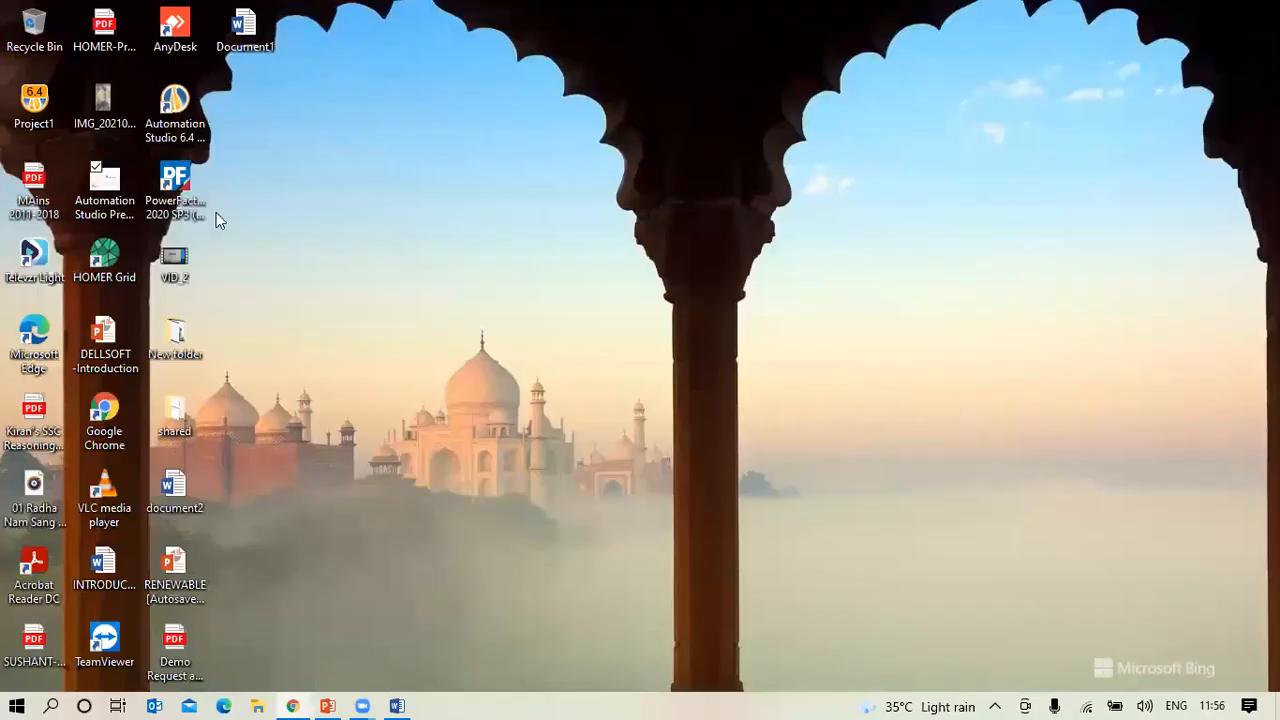
{"action": "double_click", "coordinate": [182, 108]}
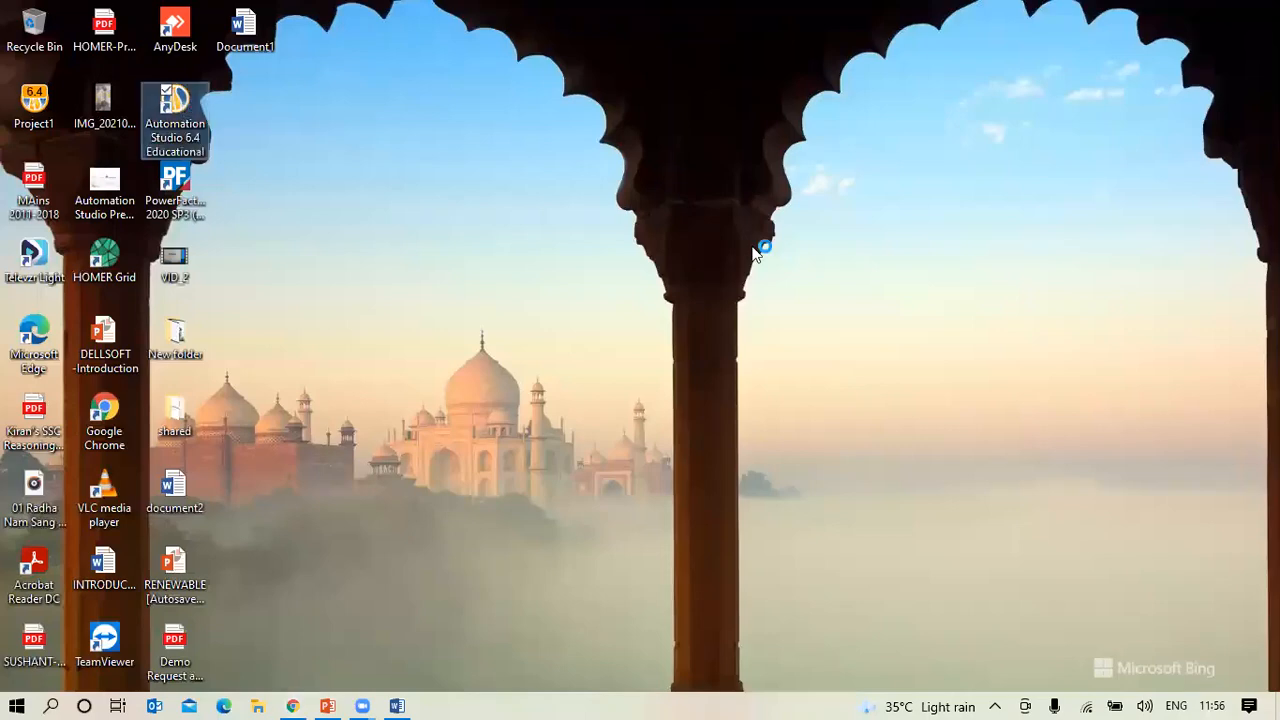
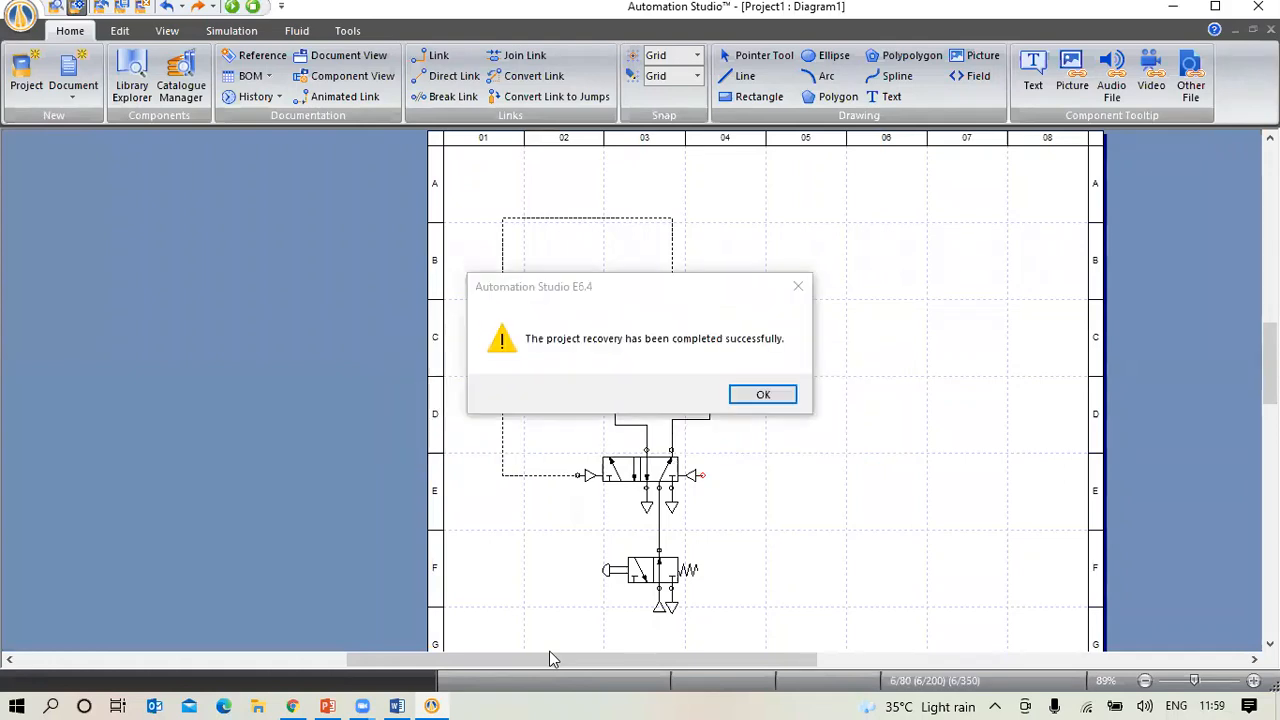
Acknowledge the project recovery and delete the entire recovered circuit from Diagram1
{"action": "left_click", "coordinate": [740, 386]}
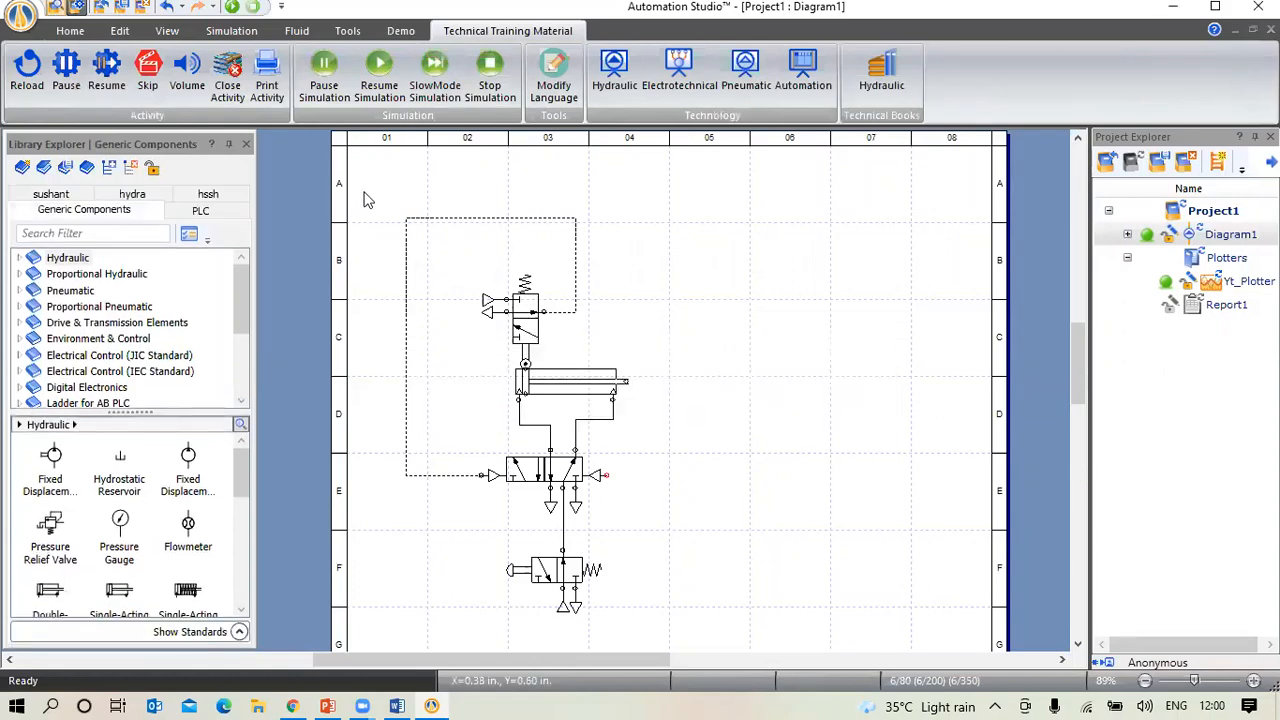
{"action": "key", "text": "ctrl+a"}
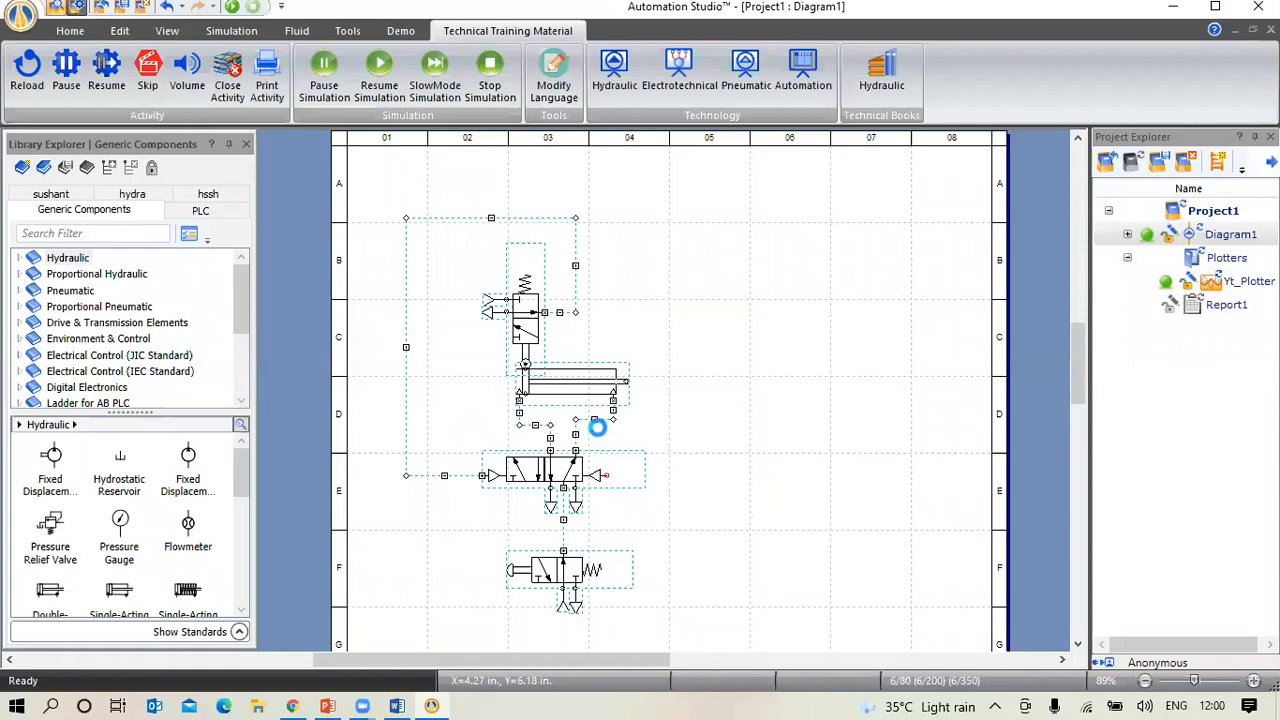
{"action": "key", "text": "Delete"}
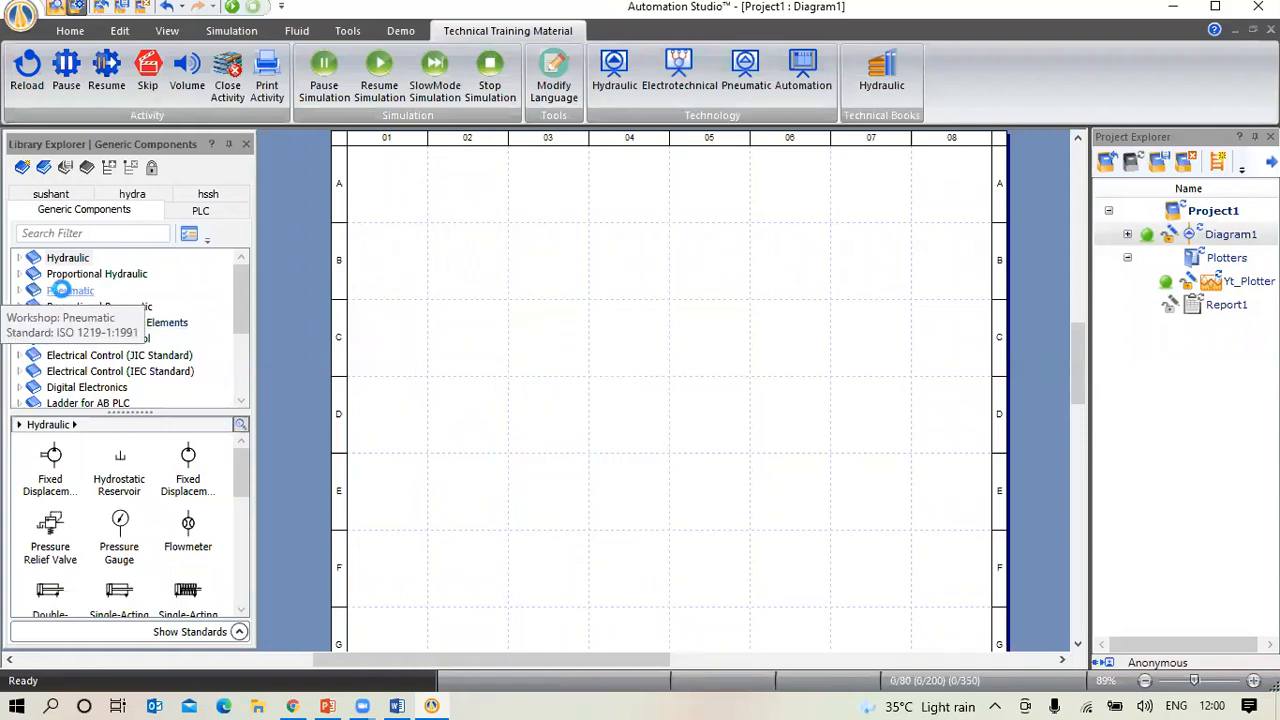
Place a Double-Acting Cylinder from the Pneumatic library near the top of the diagram
{"action": "left_click", "coordinate": [65, 292]}
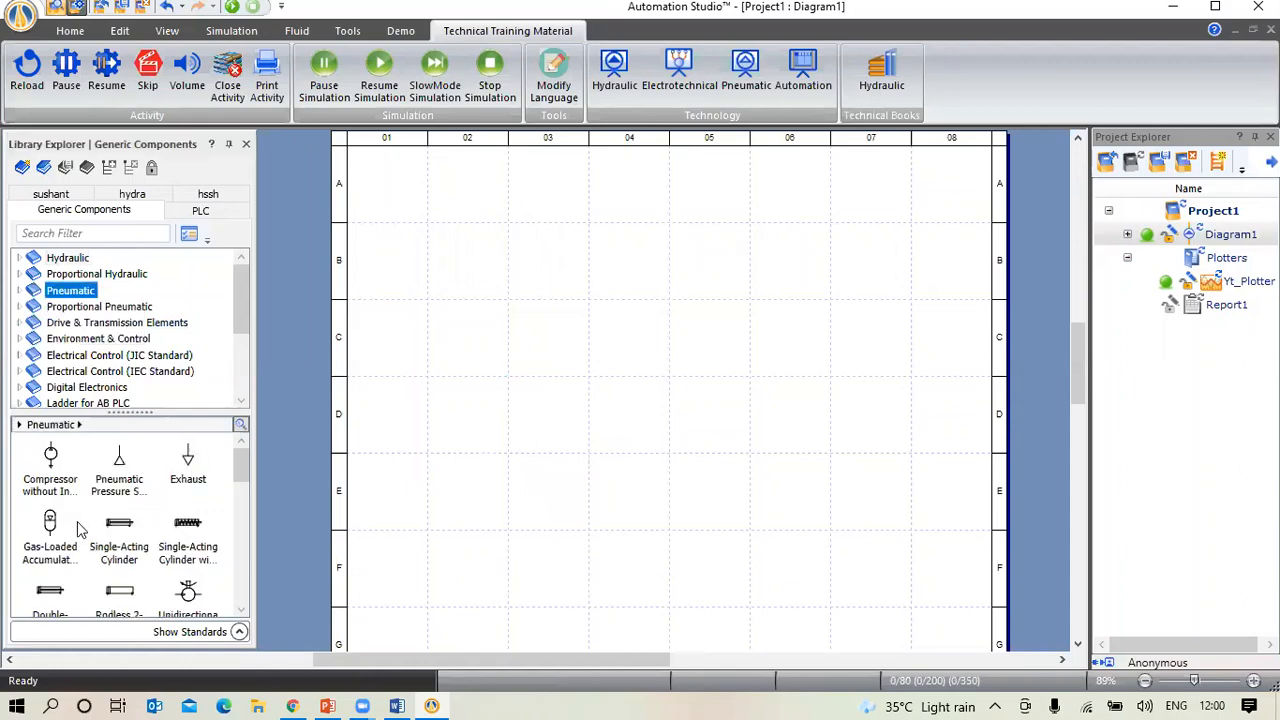
{"action": "scroll", "coordinate": [82, 535], "scroll_direction": "down", "scroll_amount": 3}
{"action": "left_click_drag", "start_coordinate": [42, 522], "coordinate": [623, 200]}
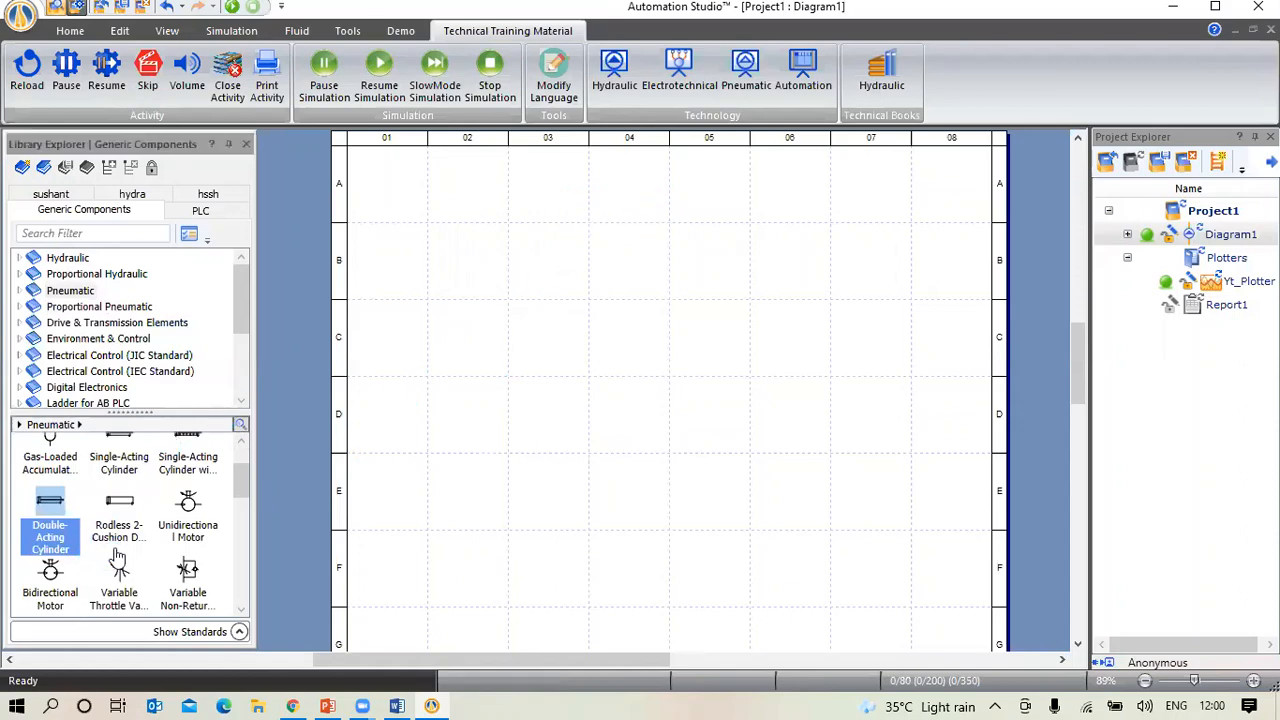
Place a solenoid-operated, spring-return 5/2-Way Valve from the Pneumatic library below the cylinder
{"action": "scroll", "coordinate": [118, 553], "scroll_direction": "down", "scroll_amount": 1}
{"action": "scroll", "coordinate": [118, 553], "scroll_direction": "down", "scroll_amount": 6}
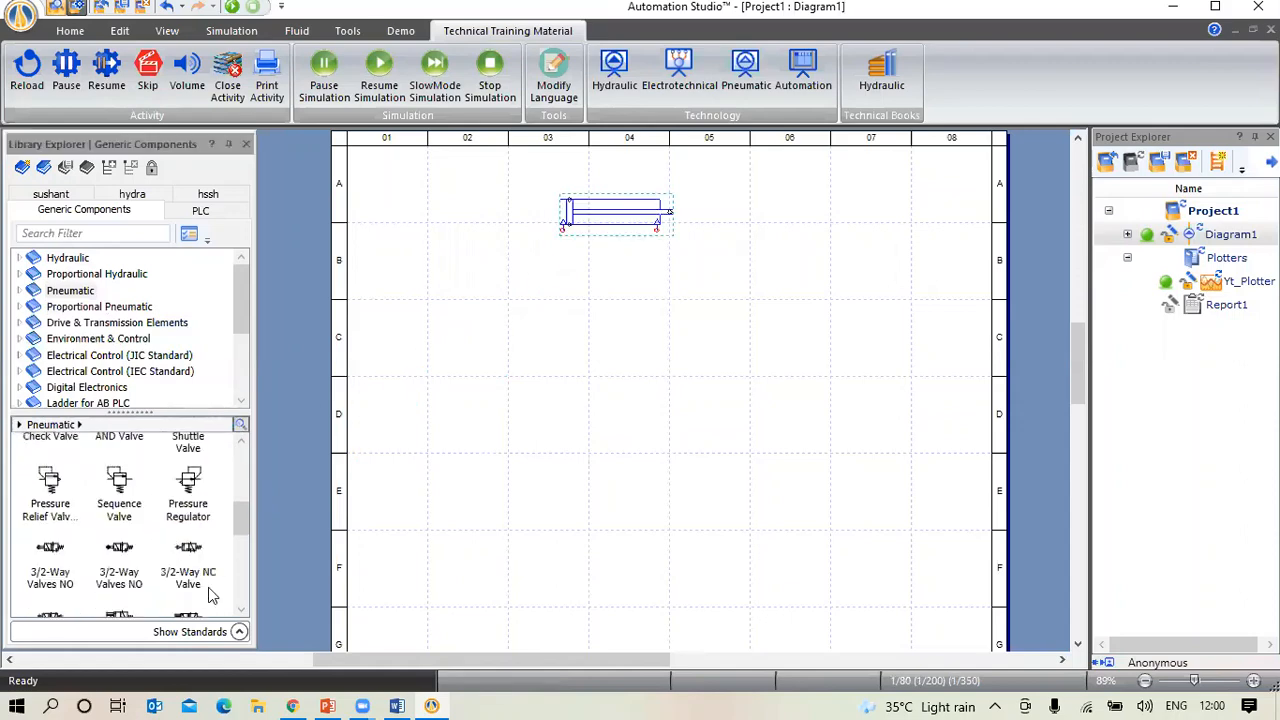
{"action": "left_click_drag", "start_coordinate": [192, 454], "coordinate": [531, 323]}
{"action": "left_click_drag", "start_coordinate": [601, 291], "coordinate": [588, 286]}
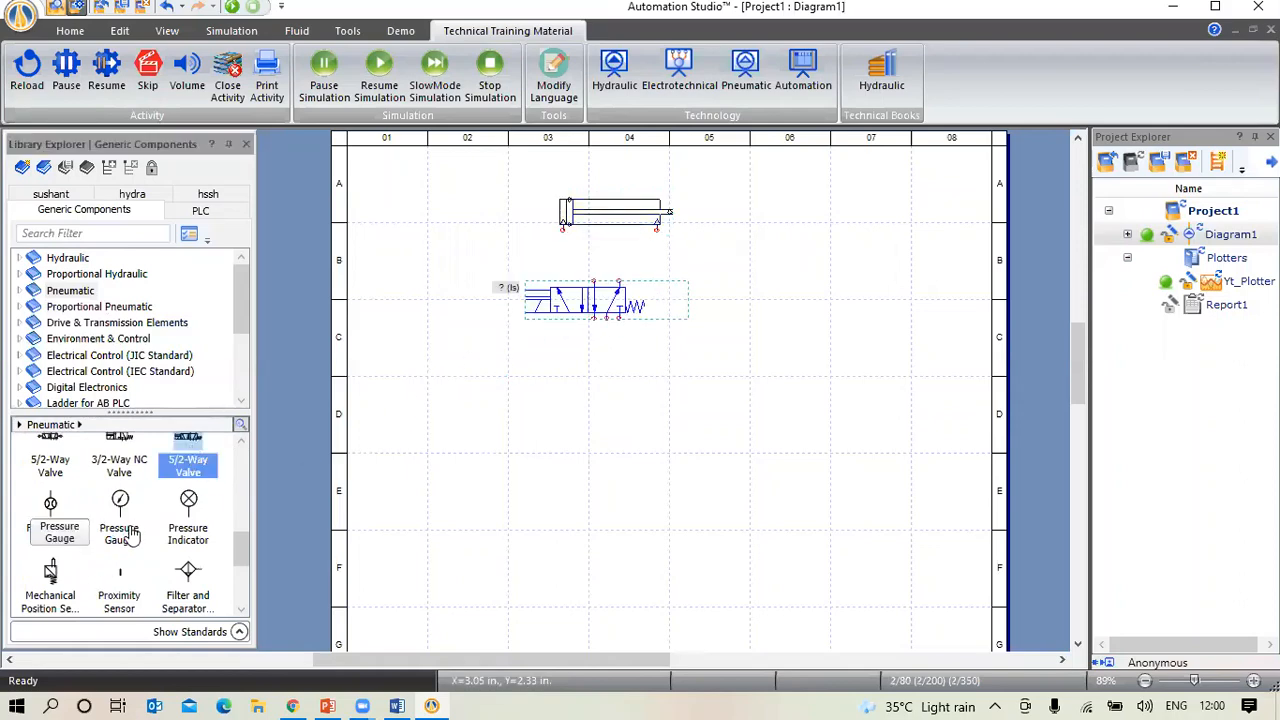
Attach an Exhaust to each outer lower port of the valve and a Pneumatic Pressure Source to the middle one
{"action": "scroll", "coordinate": [100, 535], "scroll_direction": "up", "scroll_amount": 5}
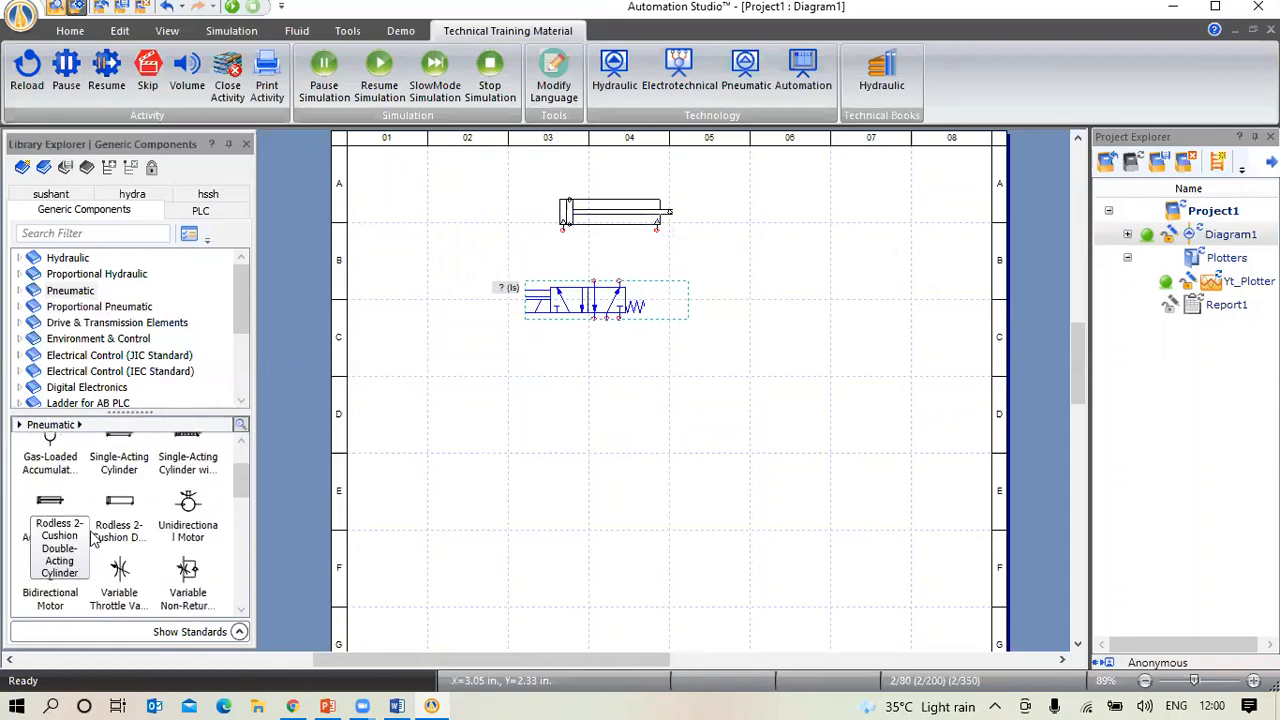
{"action": "scroll", "coordinate": [94, 537], "scroll_direction": "up", "scroll_amount": 3}
{"action": "left_click_drag", "start_coordinate": [183, 470], "coordinate": [600, 333]}
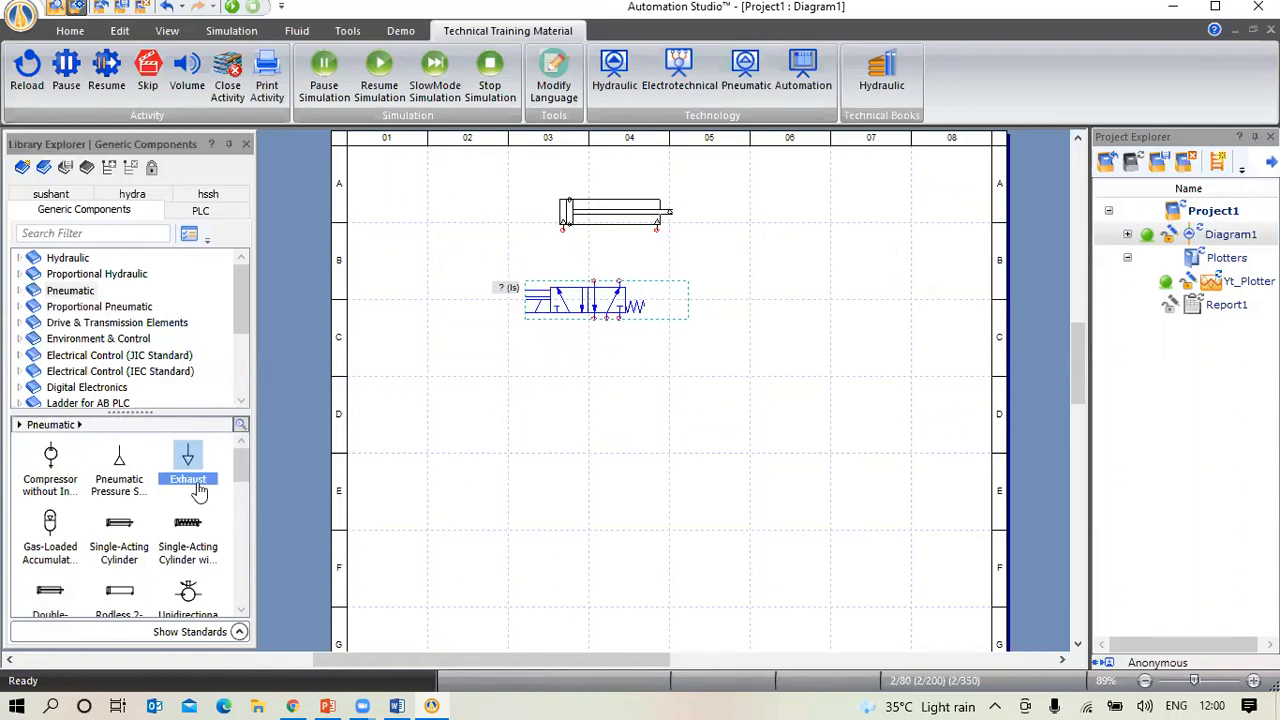
{"action": "left_click_drag", "start_coordinate": [187, 470], "coordinate": [619, 325]}
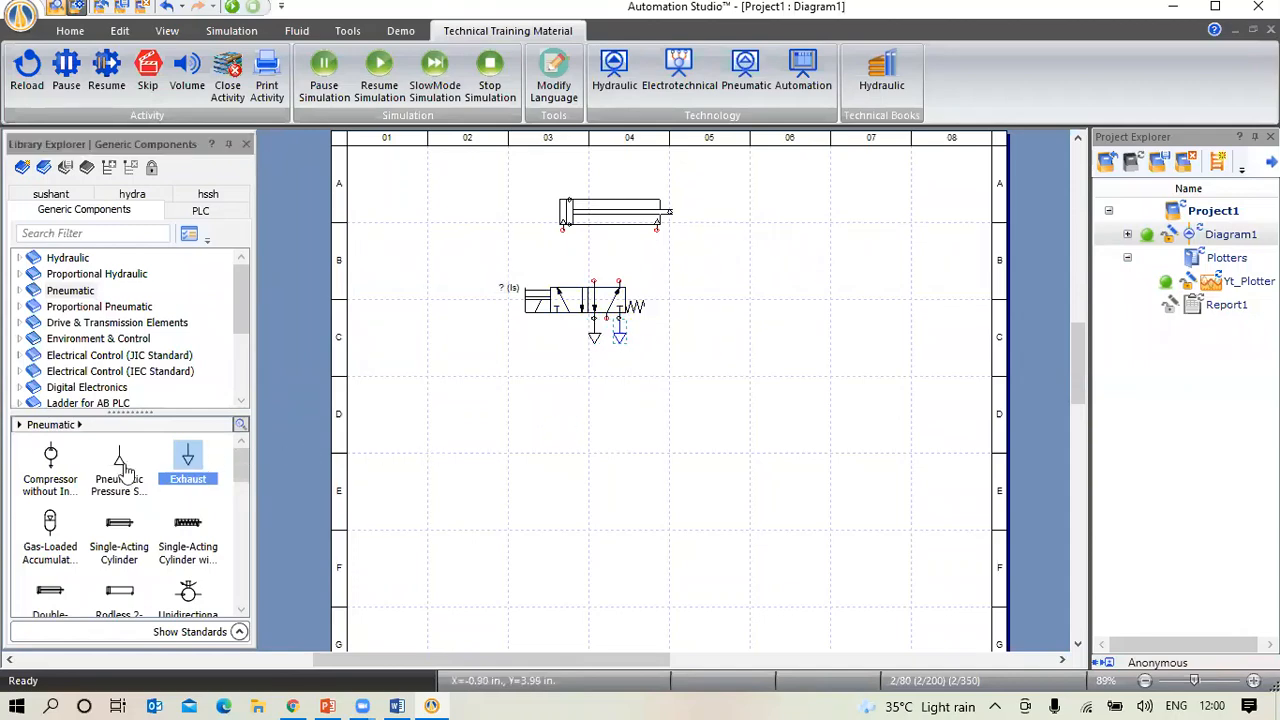
{"action": "left_click_drag", "start_coordinate": [125, 470], "coordinate": [613, 321]}
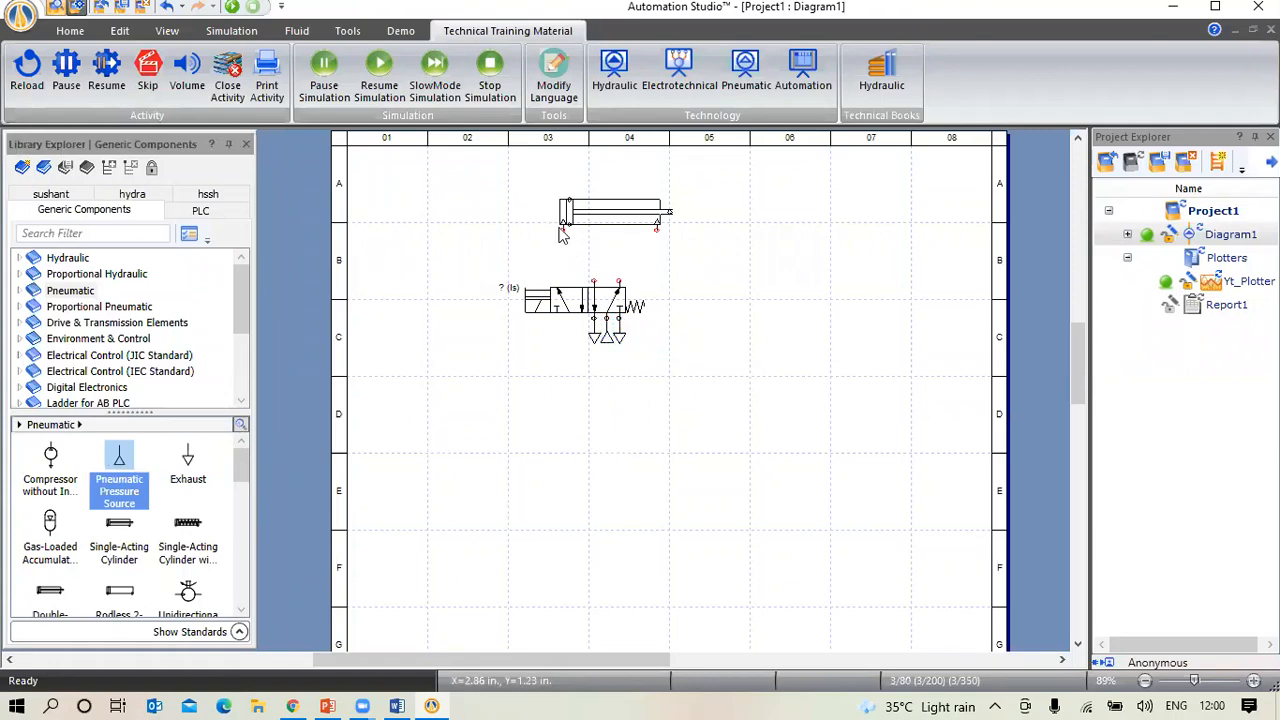
Connect the cylinder's two ports to the two upper ports of the 5/2-way valve
{"action": "left_click_drag", "start_coordinate": [563, 229], "coordinate": [594, 283]}
{"action": "mouse_move", "coordinate": [656, 230]}
{"action": "left_mouse_down"}
{"action": "mouse_move", "coordinate": [618, 255]}
{"action": "mouse_move", "coordinate": [619, 283]}
{"action": "left_mouse_up"}
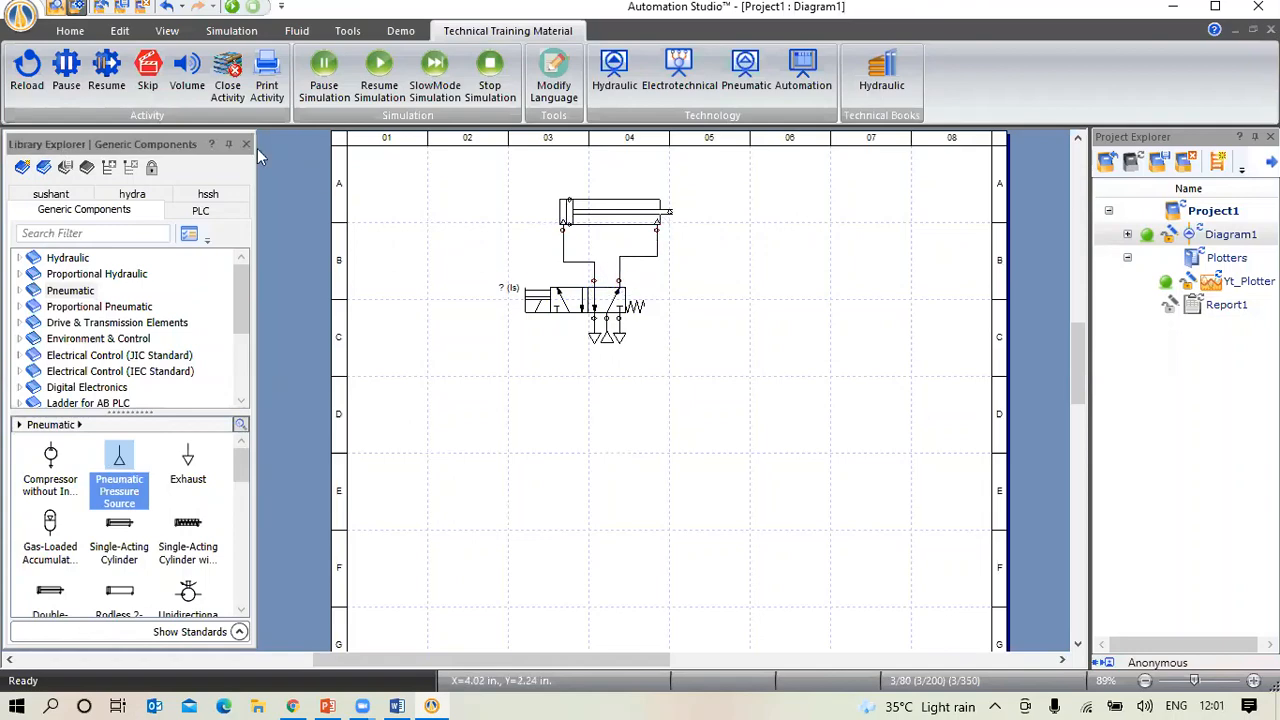
{"action": "left_click", "coordinate": [67, 35]}
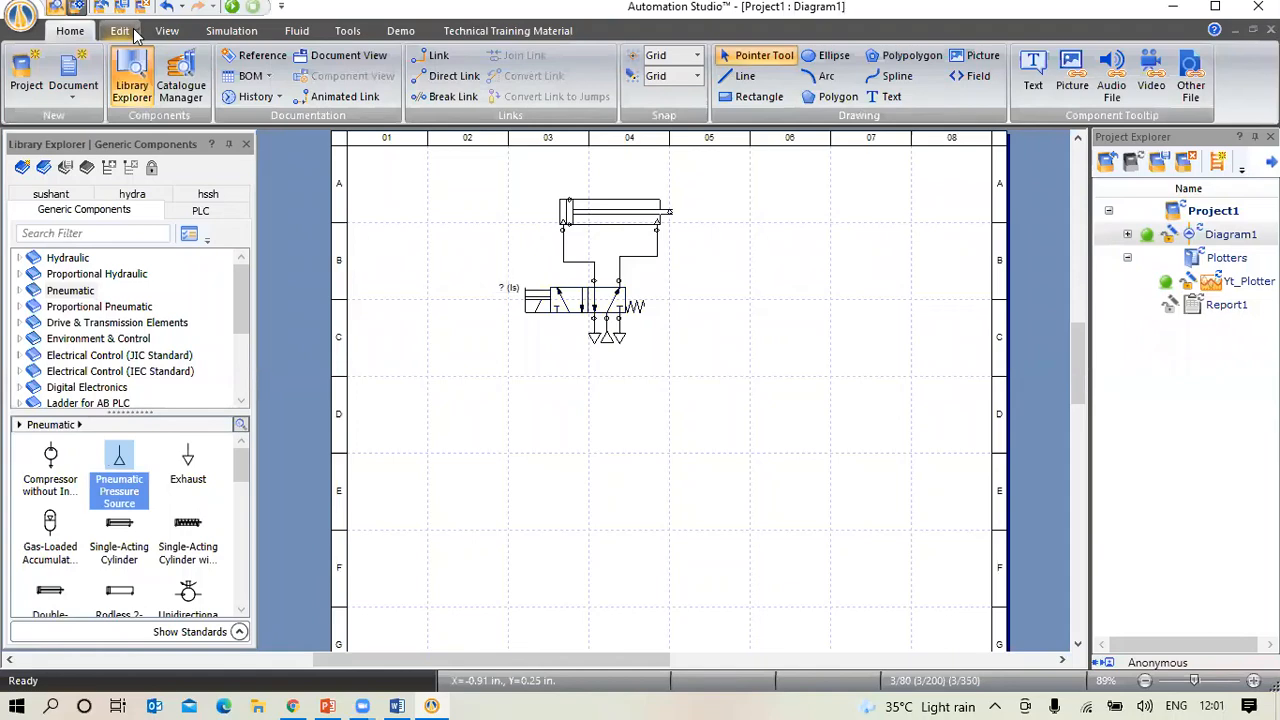
Run a normal simulation and switch the 5/2-way valve to extend and retract the cylinder
{"action": "left_click", "coordinate": [253, 38]}
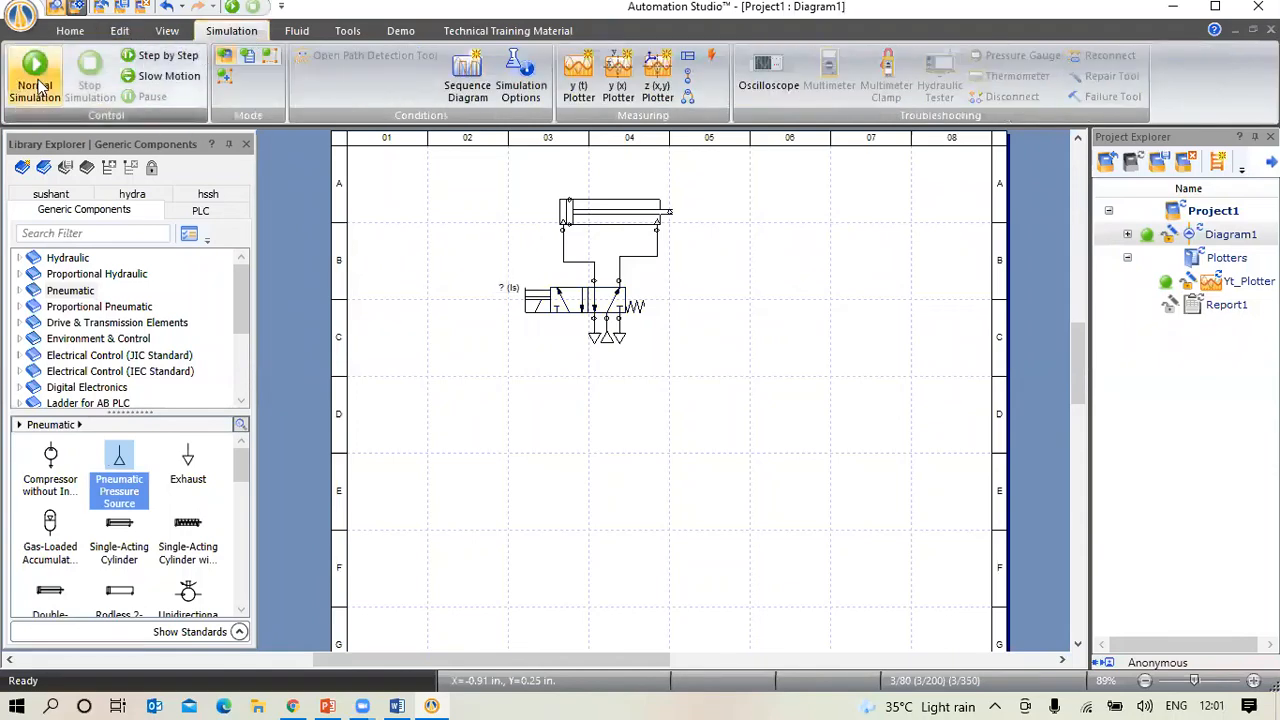
{"action": "left_click", "coordinate": [35, 72]}
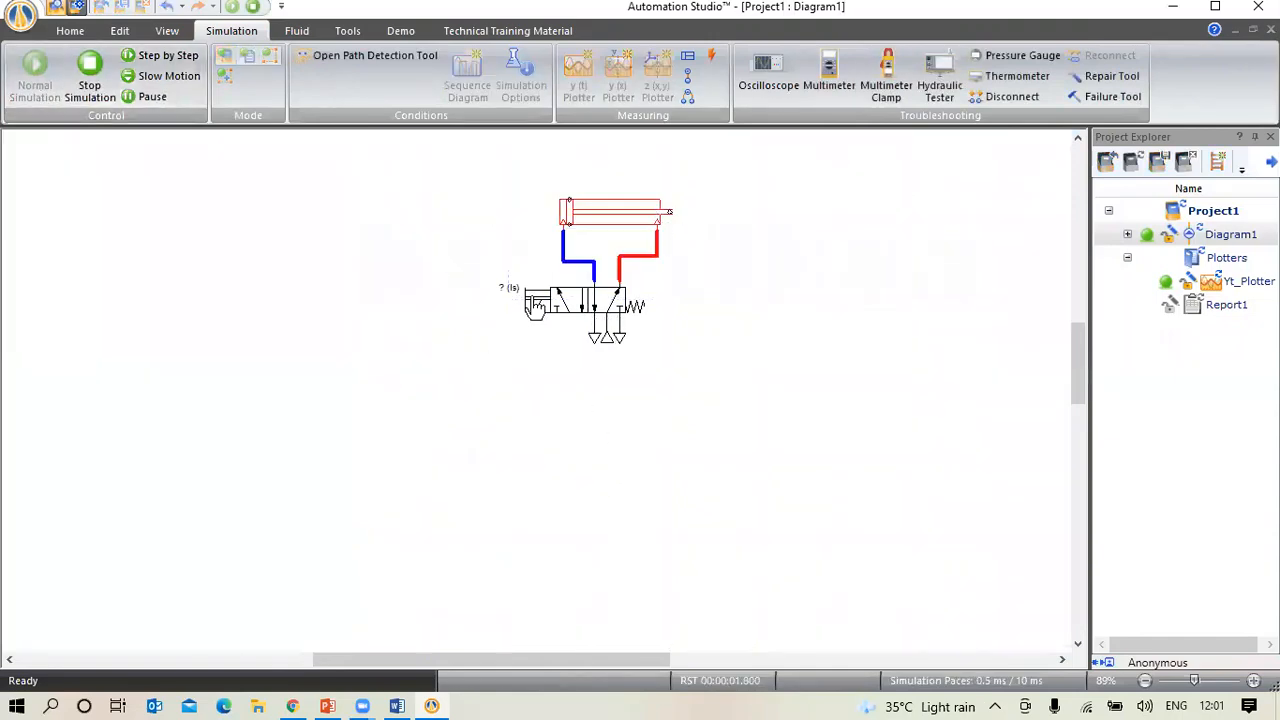
{"action": "left_click", "coordinate": [532, 306]}
{"action": "left_click", "coordinate": [543, 304]}
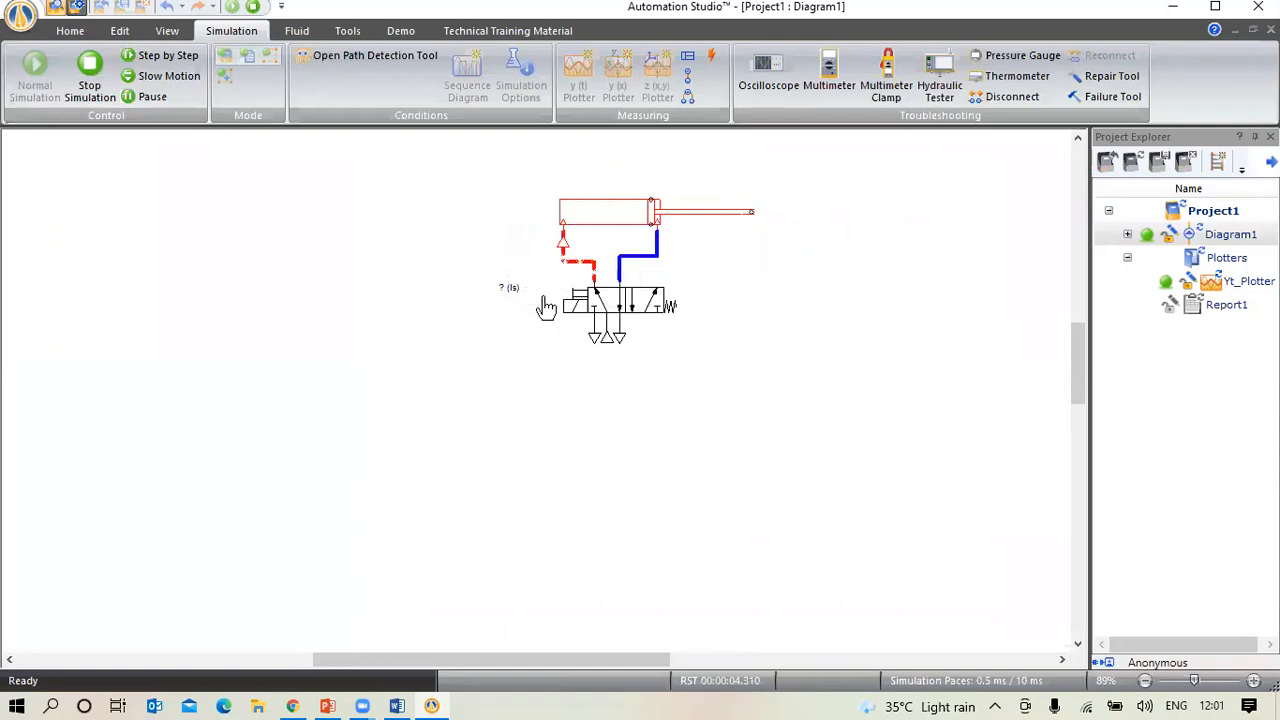
Watch the double-acting cylinder's cutaway animation while switching the valve, and end the simulation
{"action": "right_click", "coordinate": [641, 218]}
{"action": "left_click", "coordinate": [714, 232]}
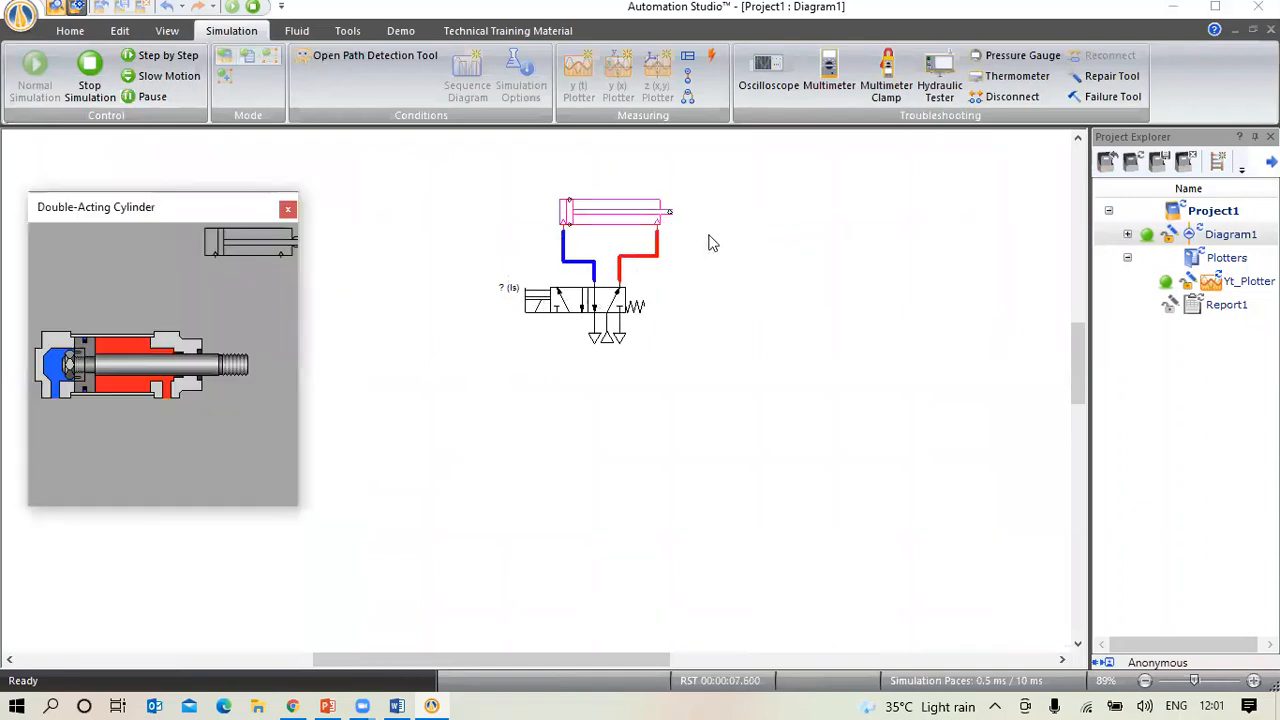
{"action": "left_click", "coordinate": [540, 305]}
{"action": "left_click", "coordinate": [538, 304]}
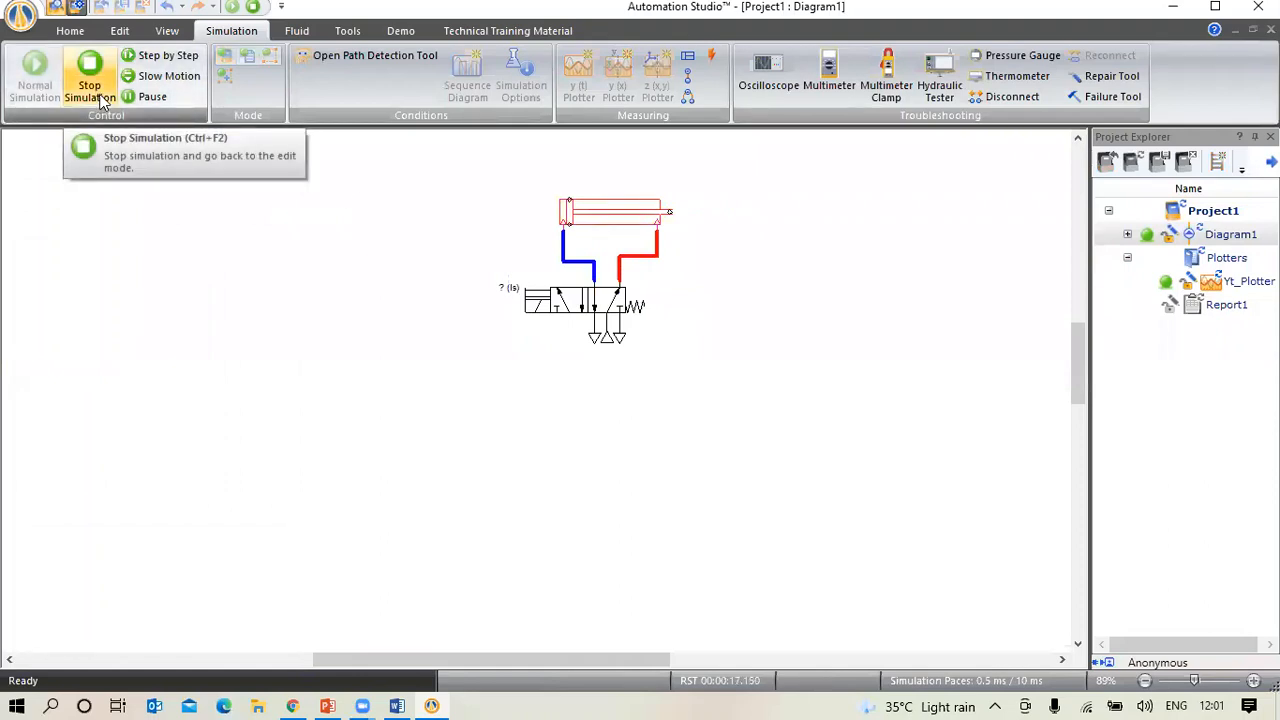
{"action": "left_click", "coordinate": [100, 100]}
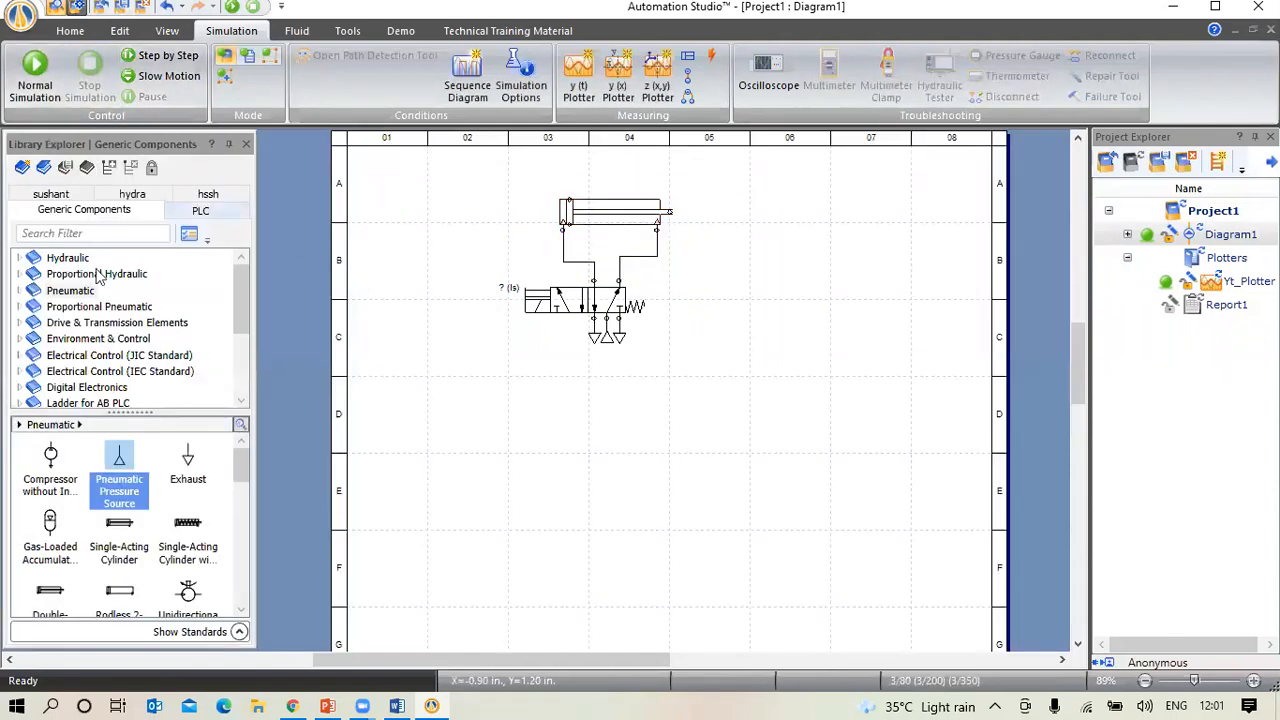
Examine the component categories of the Ladder for AB PLC library and collapse it again
{"action": "scroll", "coordinate": [124, 340], "scroll_direction": "down", "scroll_amount": 1}
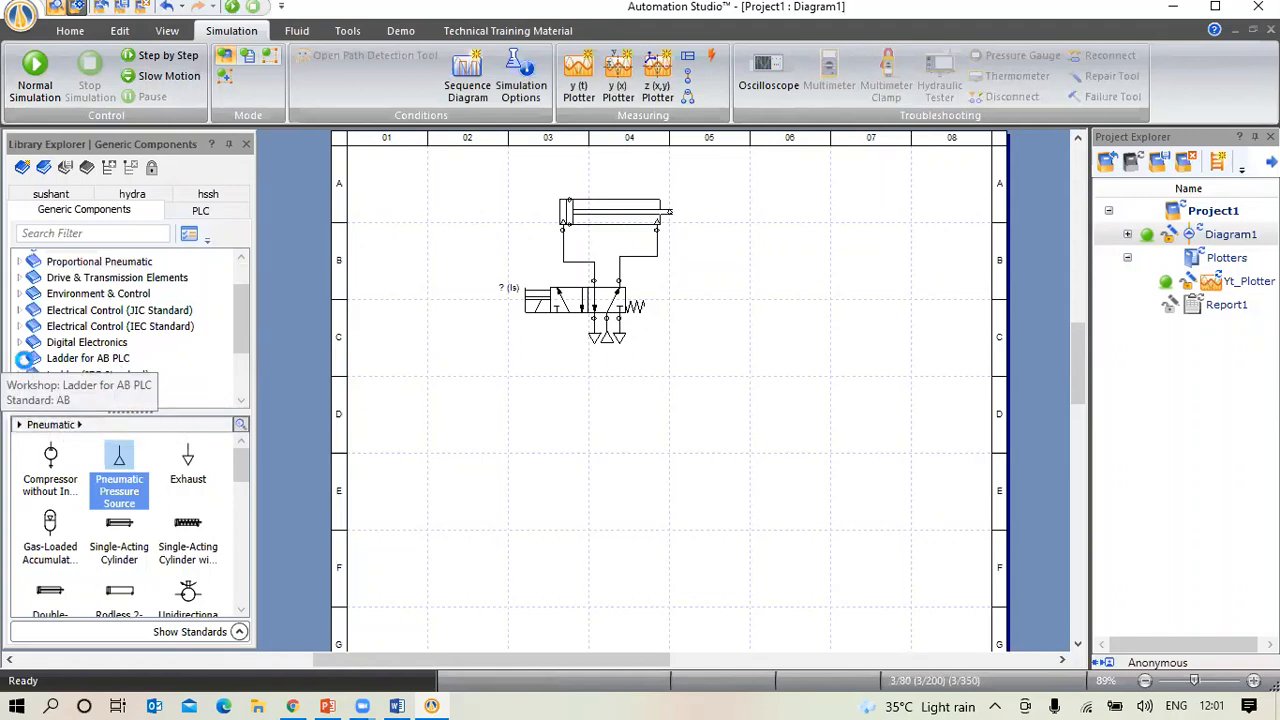
{"action": "left_click", "coordinate": [50, 362]}
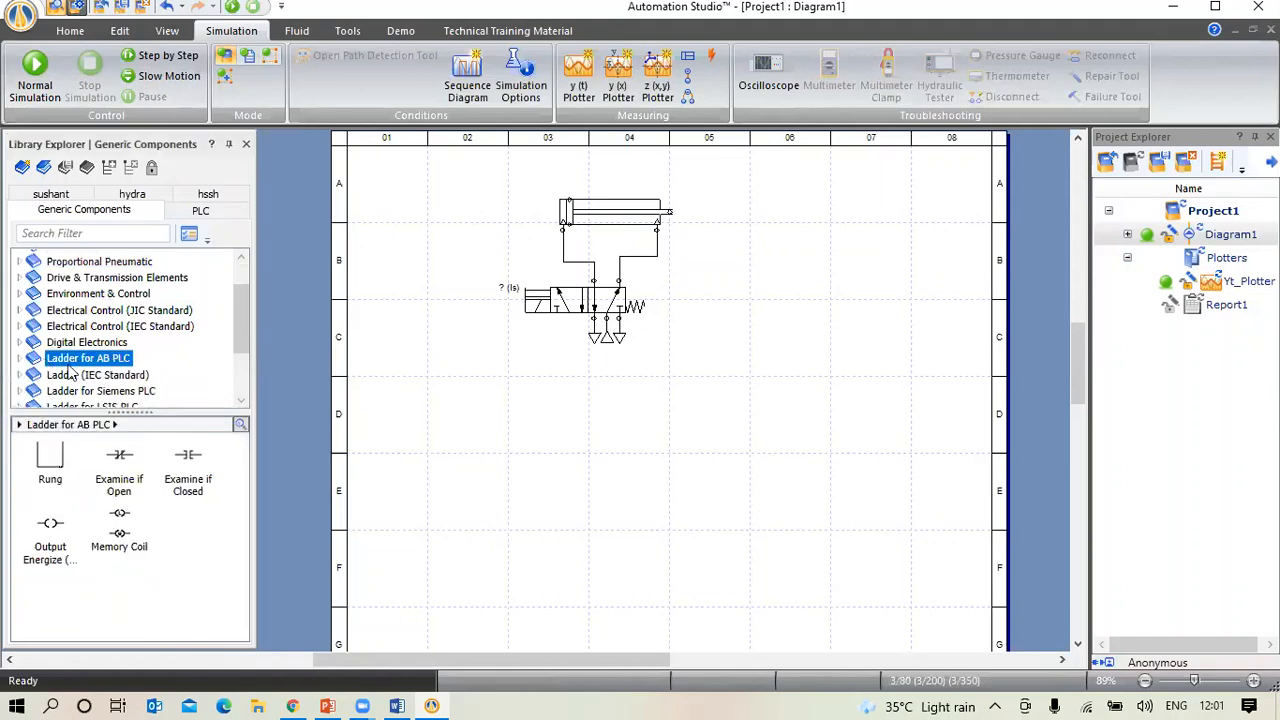
{"action": "left_click", "coordinate": [19, 358]}
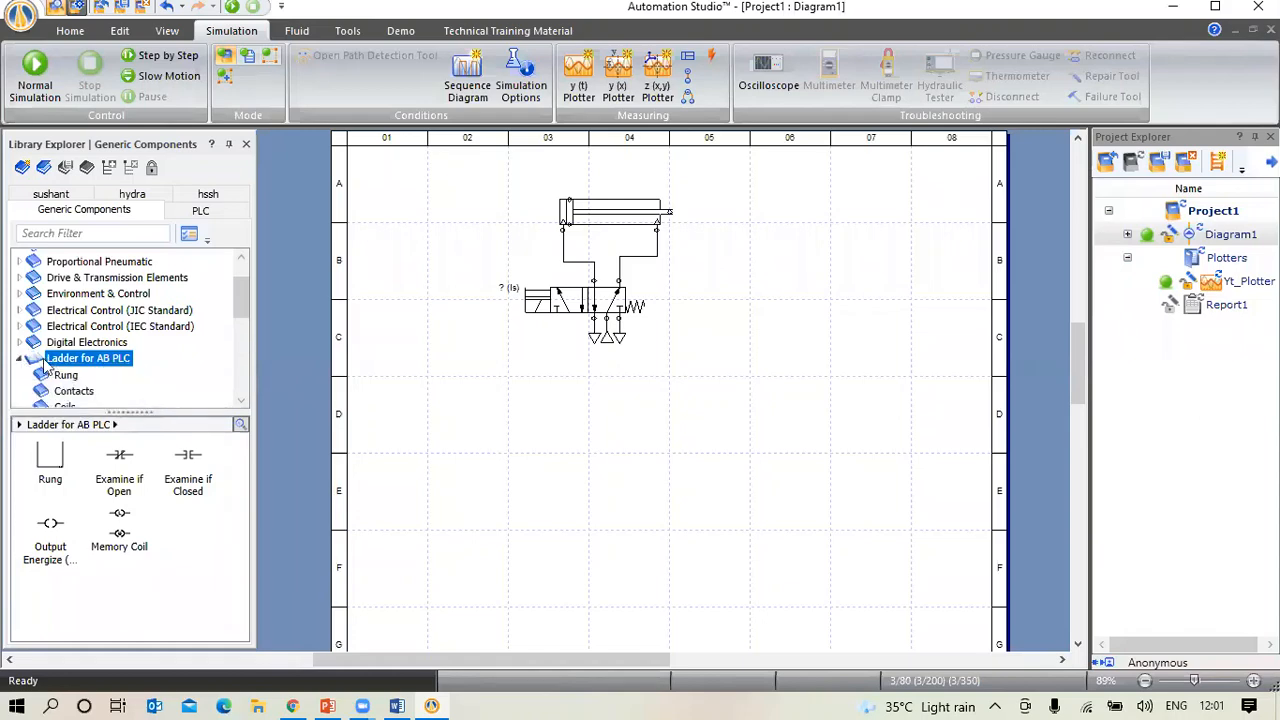
{"action": "scroll", "coordinate": [118, 360], "scroll_direction": "down", "scroll_amount": 1}
{"action": "scroll", "coordinate": [118, 360], "scroll_direction": "down", "scroll_amount": 2}
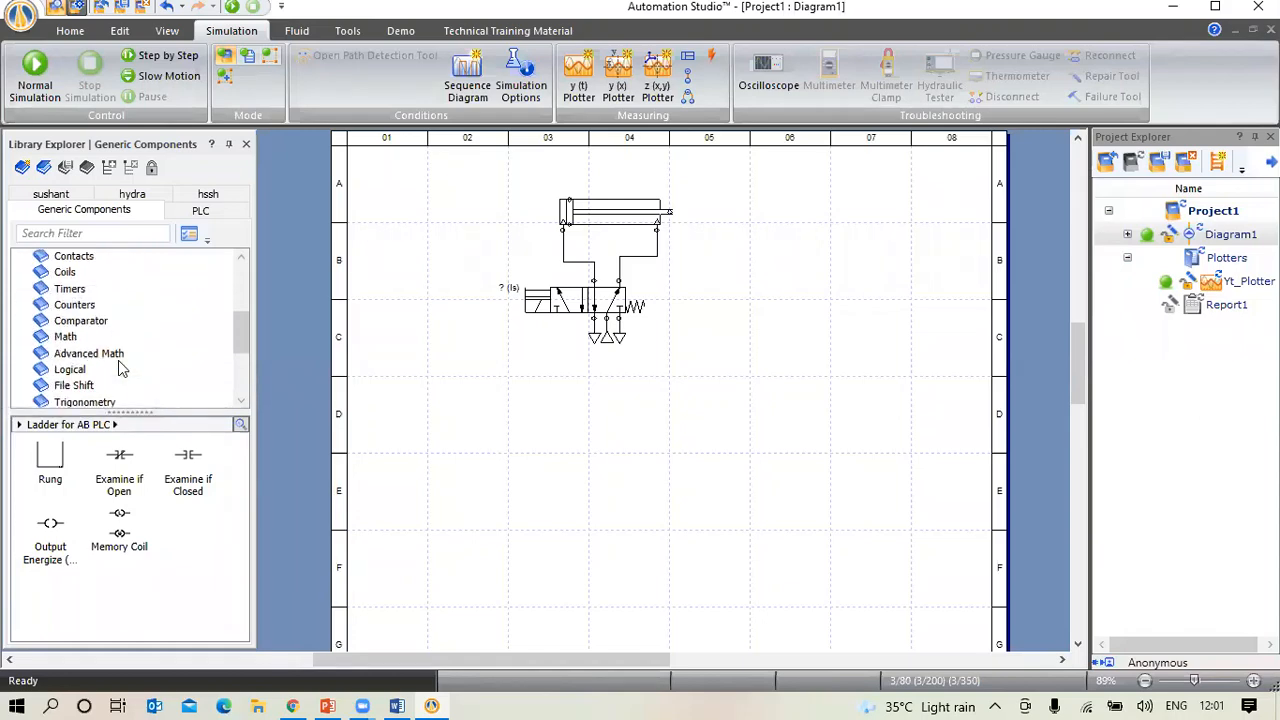
{"action": "scroll", "coordinate": [118, 366], "scroll_direction": "down", "scroll_amount": 1}
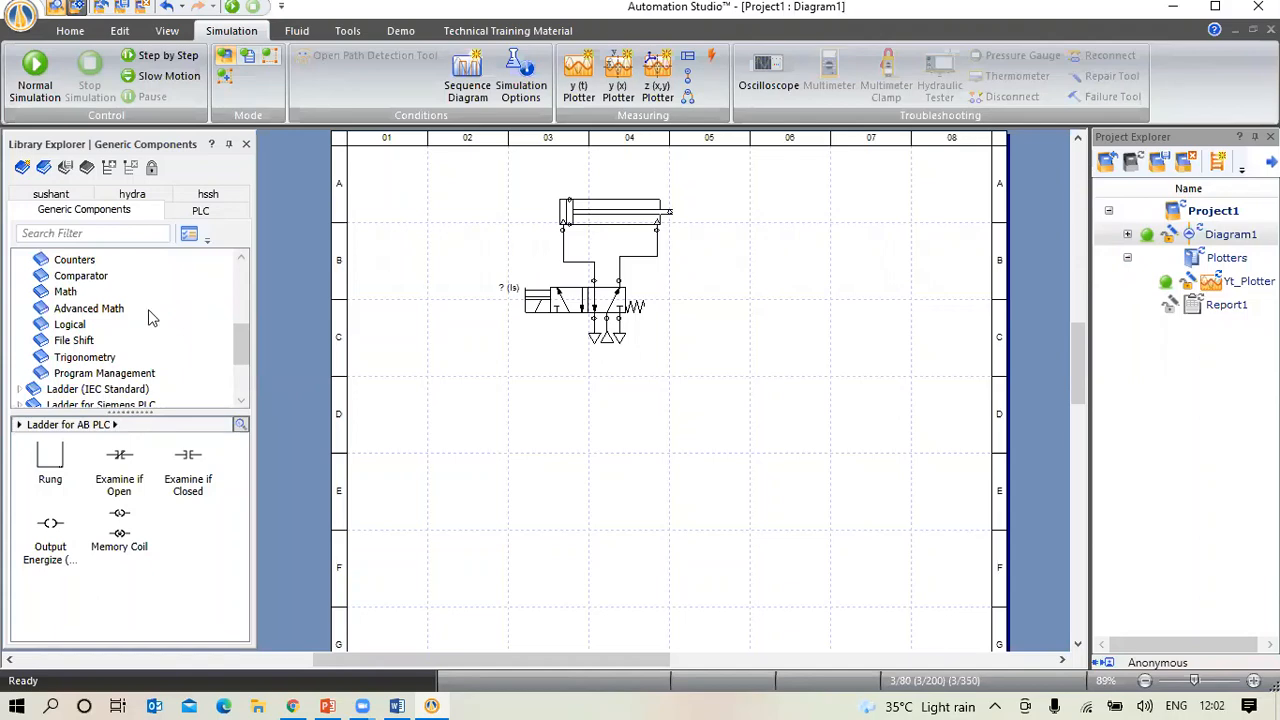
{"action": "scroll", "coordinate": [150, 317], "scroll_direction": "up", "scroll_amount": 1}
{"action": "scroll", "coordinate": [153, 317], "scroll_direction": "down", "scroll_amount": 1}
{"action": "scroll", "coordinate": [150, 313], "scroll_direction": "up", "scroll_amount": 3}
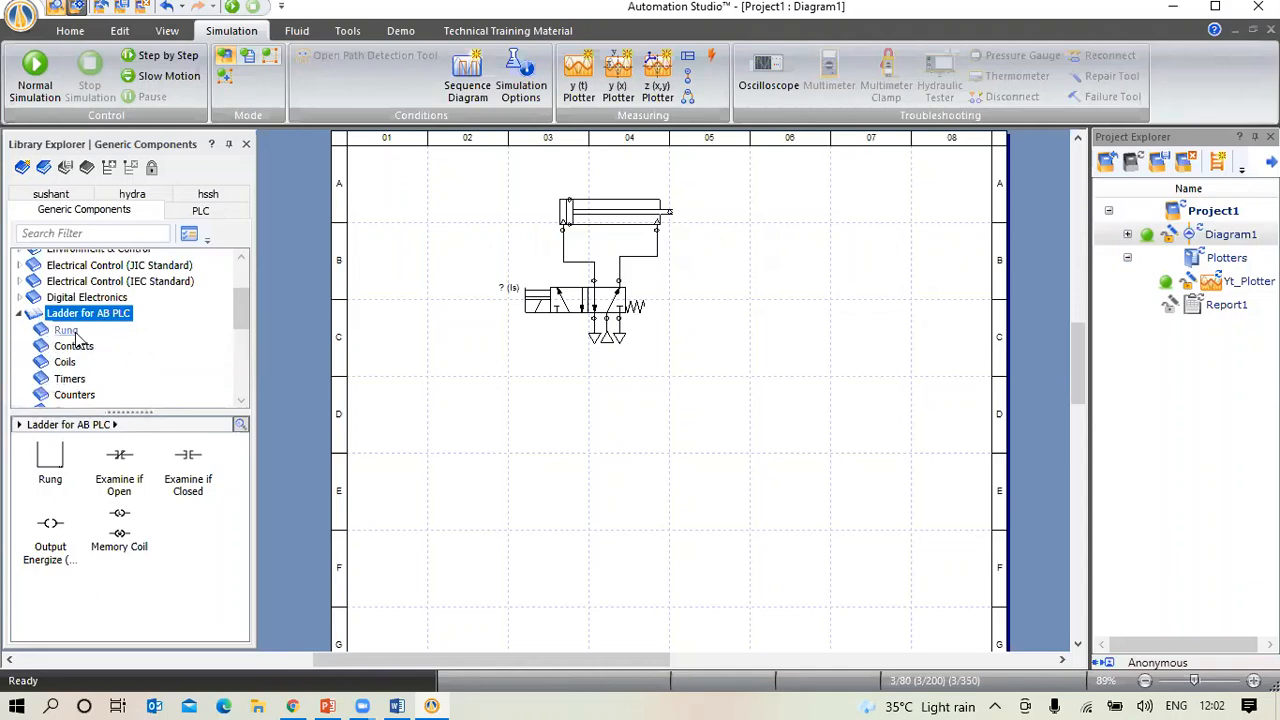
{"action": "left_click", "coordinate": [21, 313]}
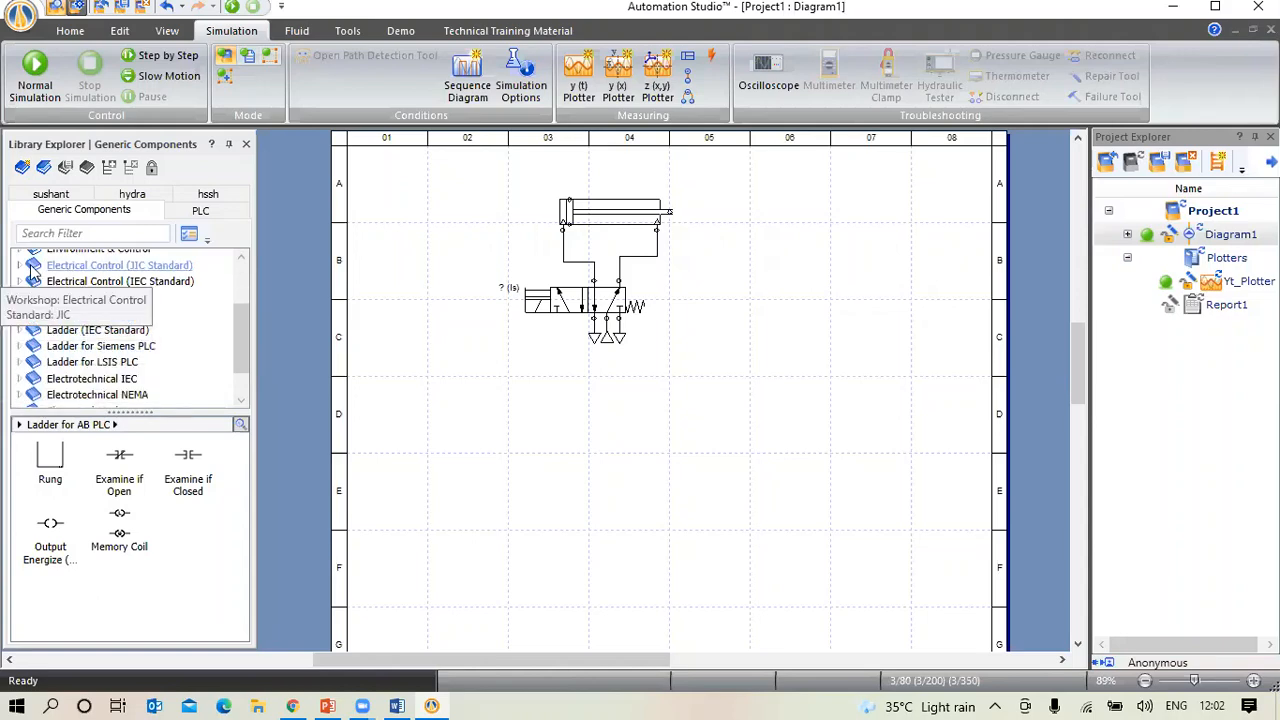
Place a PLC Input Card and a PLC Output Card from the JIC electrical library on opposite sides below the pneumatic circuit, roughly level
{"action": "left_click", "coordinate": [21, 266]}
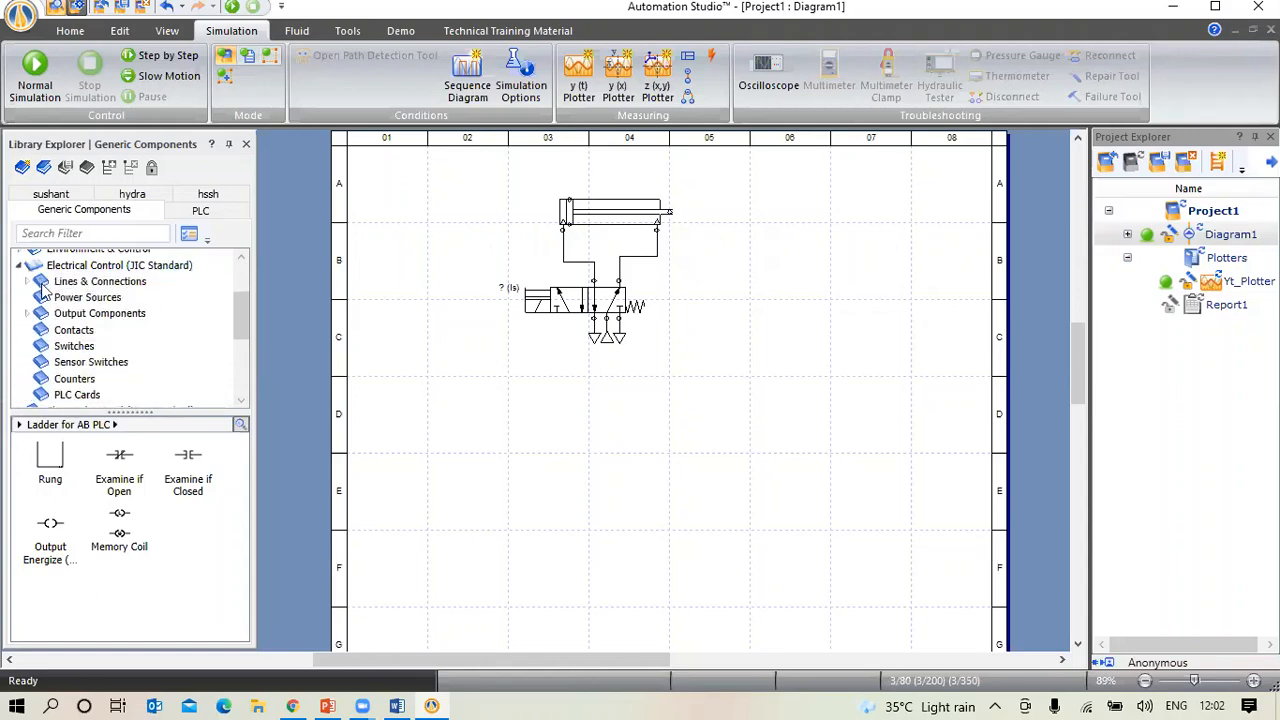
{"action": "scroll", "coordinate": [100, 300], "scroll_direction": "down", "scroll_amount": 2}
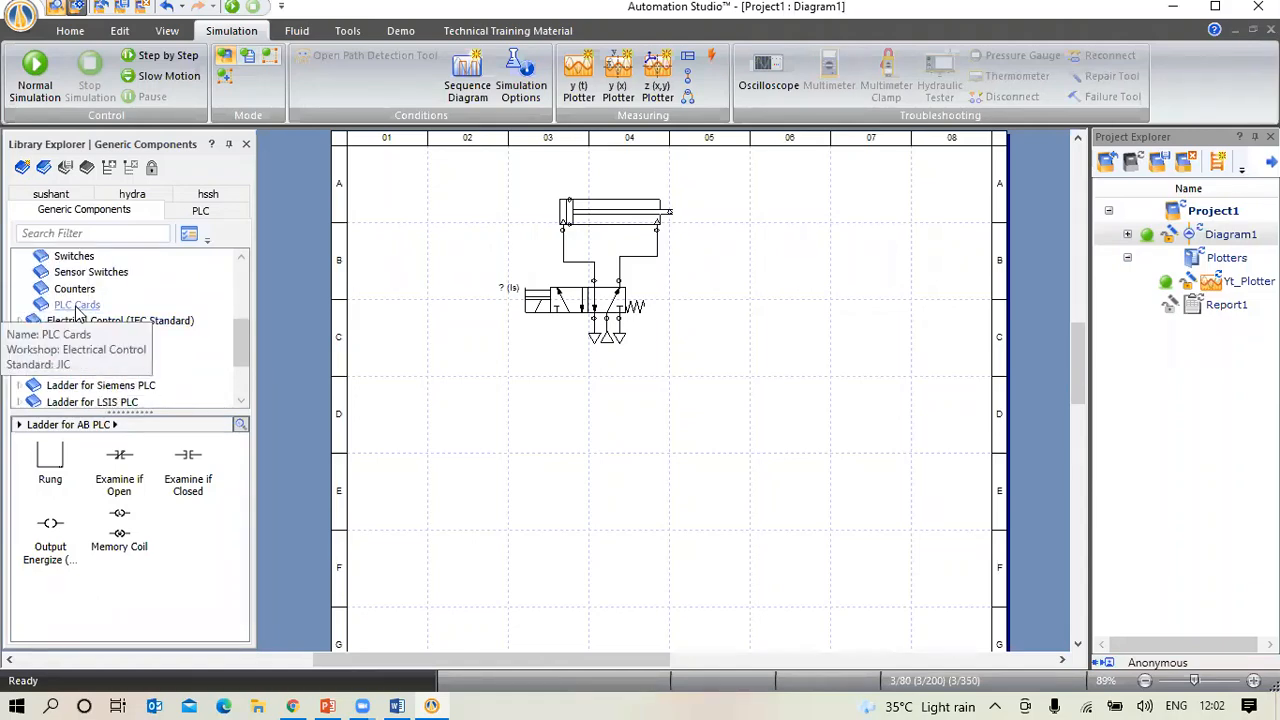
{"action": "left_click", "coordinate": [77, 308]}
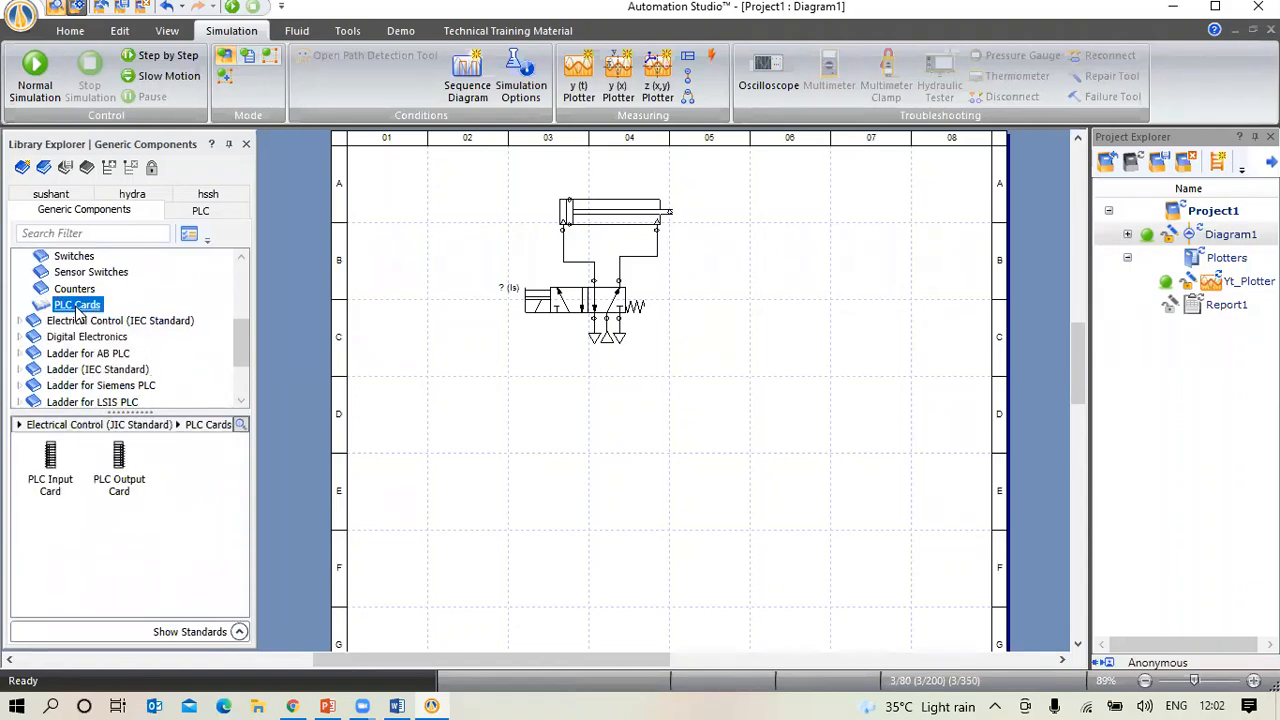
{"action": "left_click", "coordinate": [58, 483]}
{"action": "left_click_drag", "start_coordinate": [58, 483], "coordinate": [459, 408]}
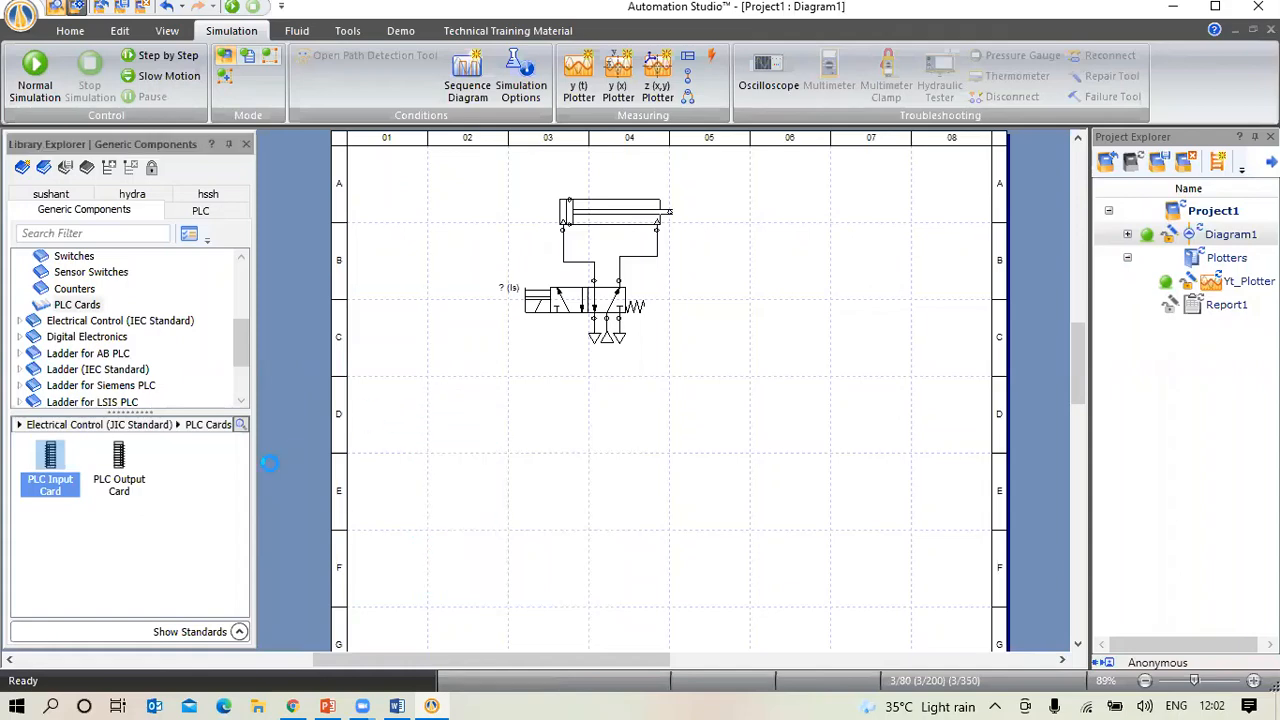
{"action": "left_click", "coordinate": [119, 478]}
{"action": "left_click_drag", "start_coordinate": [119, 478], "coordinate": [885, 383]}
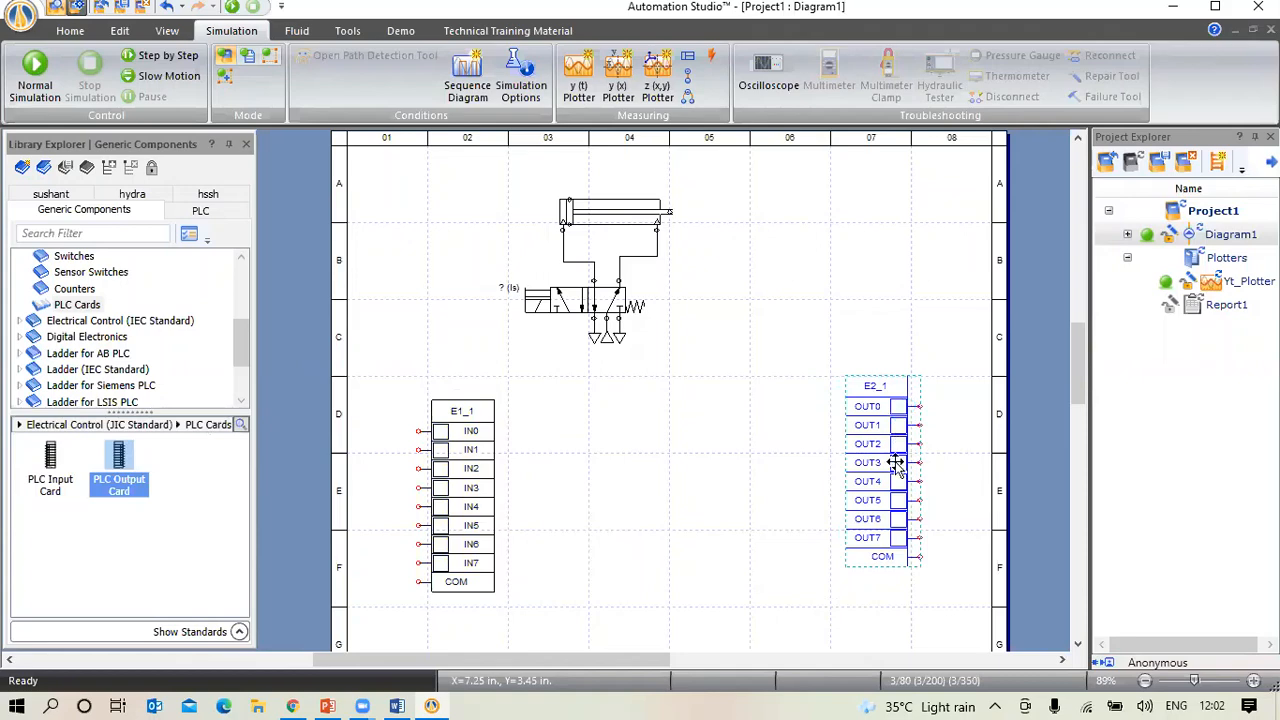
{"action": "left_click_drag", "start_coordinate": [895, 465], "coordinate": [895, 477]}
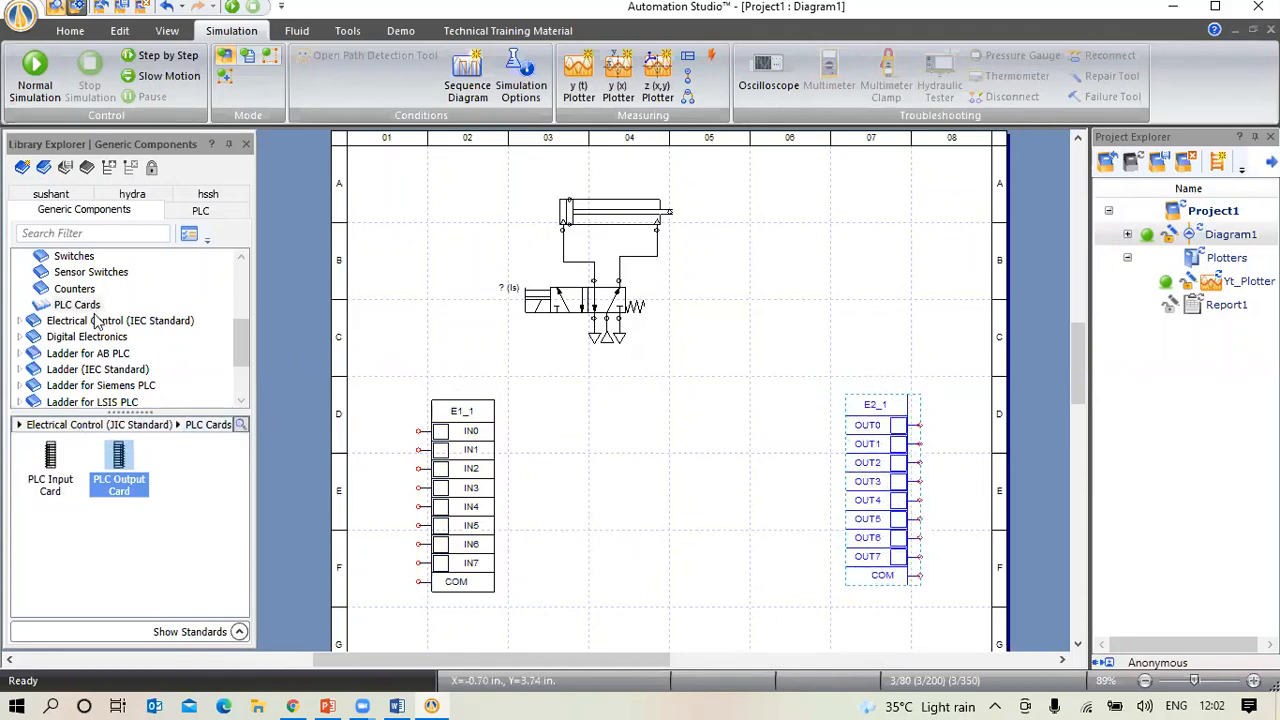
Add a 24 V power supply and a 0 V common on the outer side of each PLC card
{"action": "scroll", "coordinate": [97, 318], "scroll_direction": "up", "scroll_amount": 3}
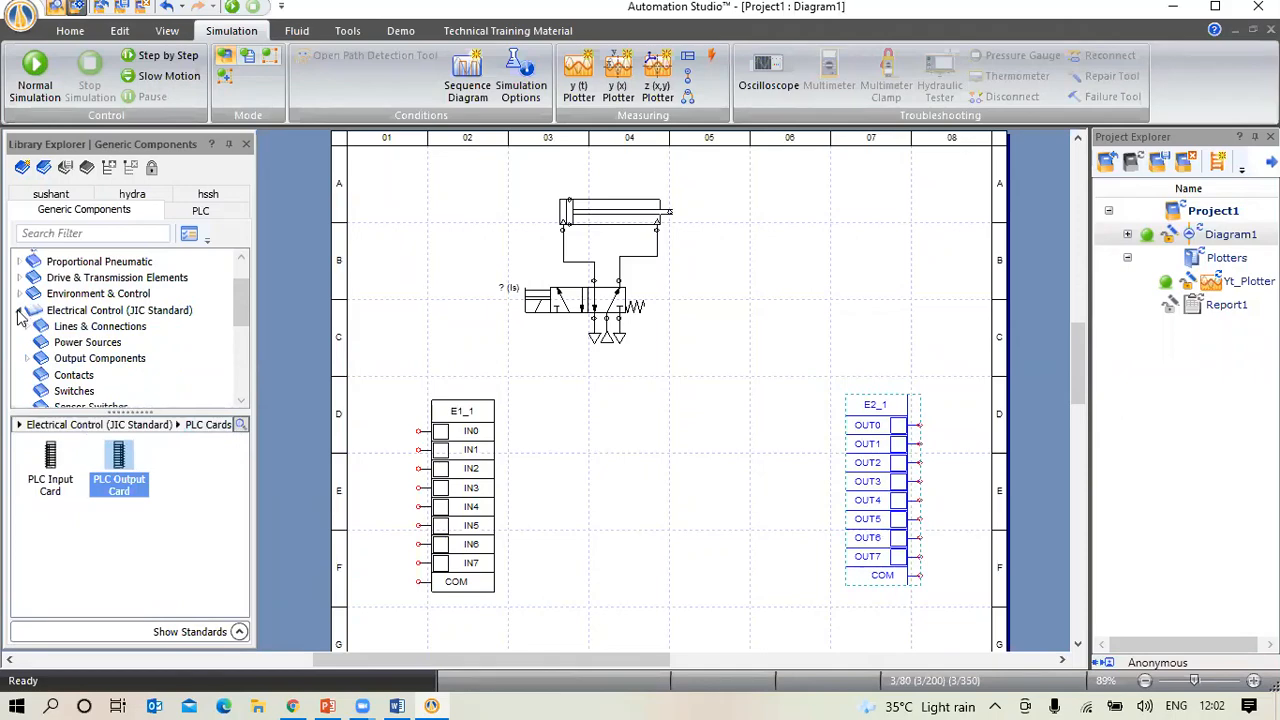
{"action": "left_click", "coordinate": [21, 313]}
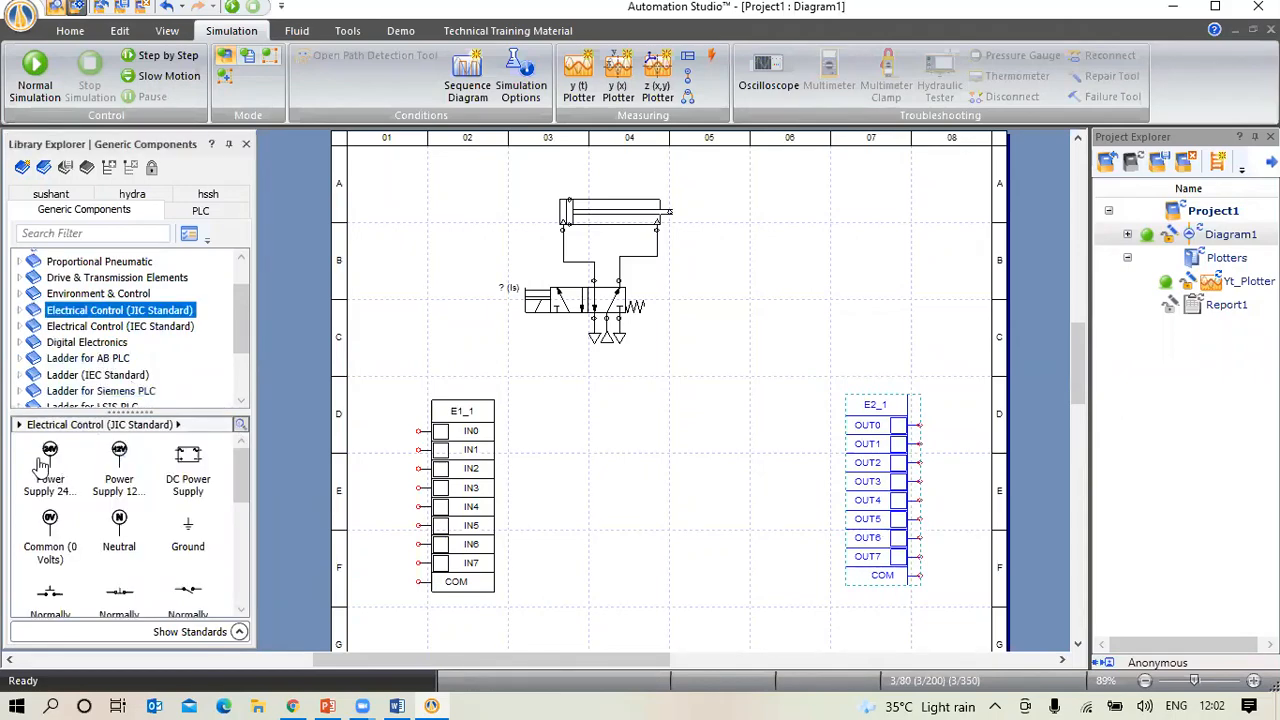
{"action": "left_click_drag", "start_coordinate": [54, 462], "coordinate": [357, 404]}
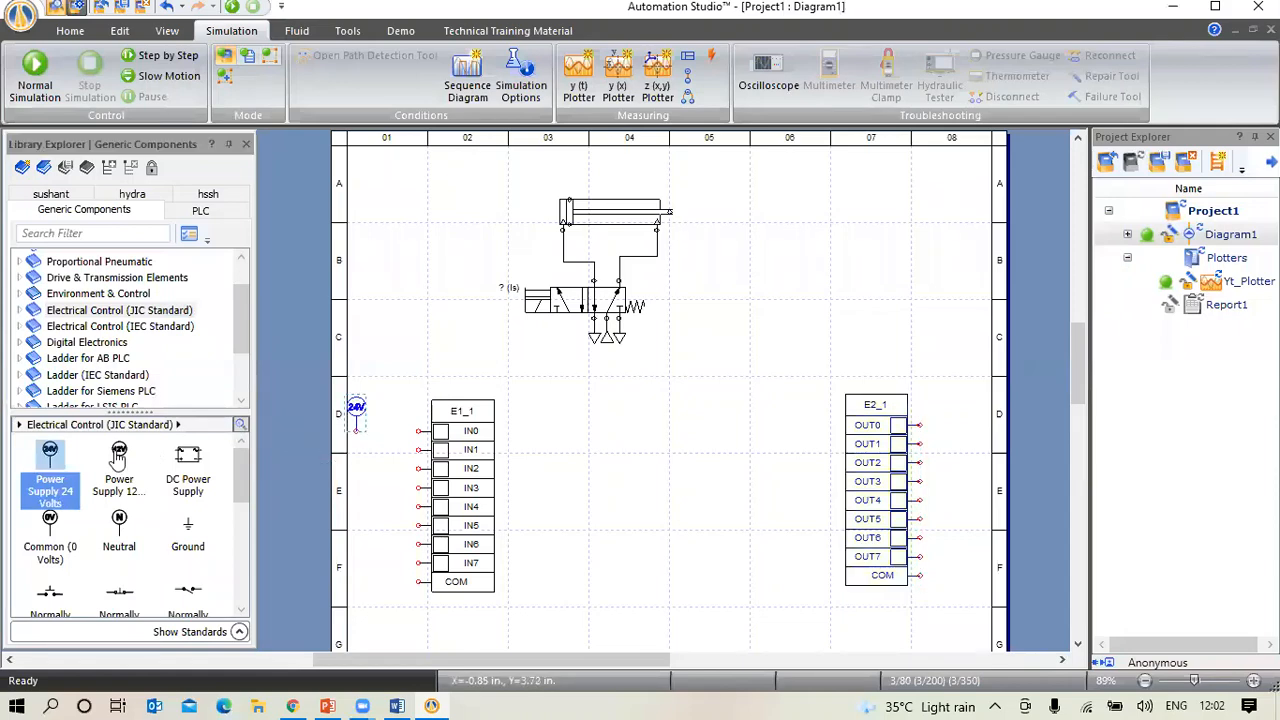
{"action": "left_click_drag", "start_coordinate": [122, 517], "coordinate": [984, 396]}
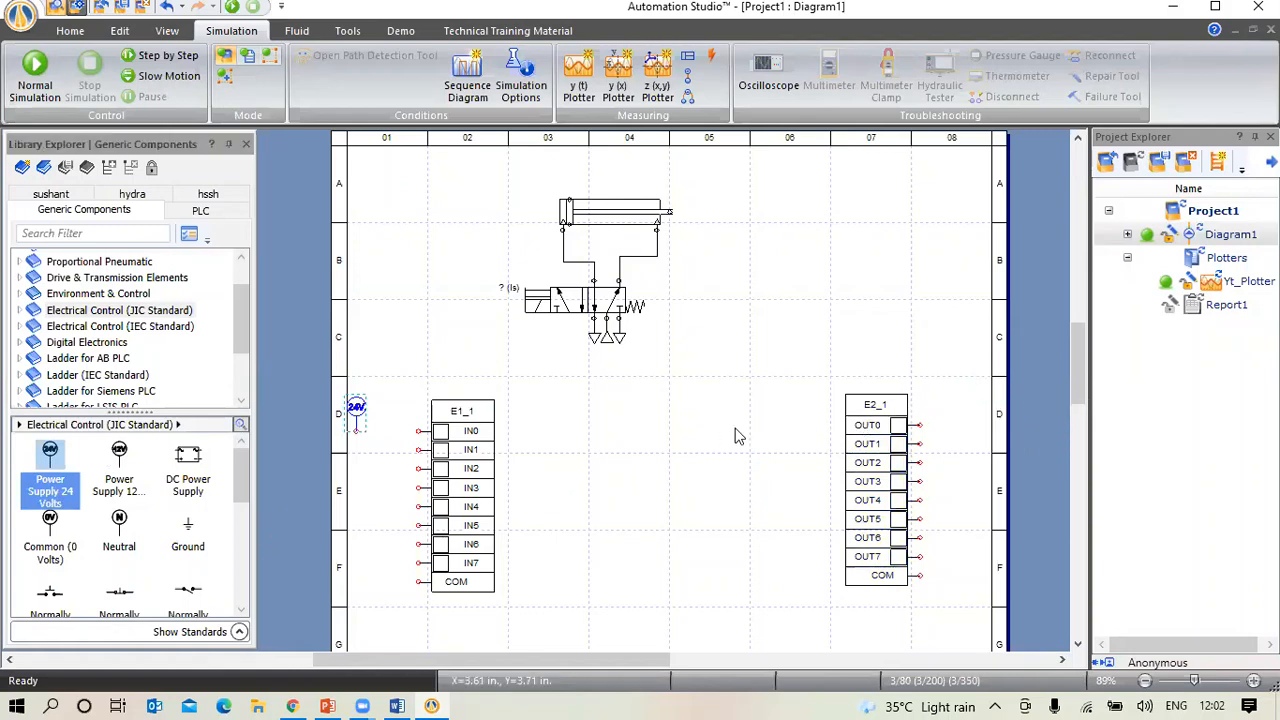
{"action": "left_click_drag", "start_coordinate": [49, 530], "coordinate": [358, 561]}
{"action": "left_click_drag", "start_coordinate": [595, 557], "coordinate": [989, 551]}
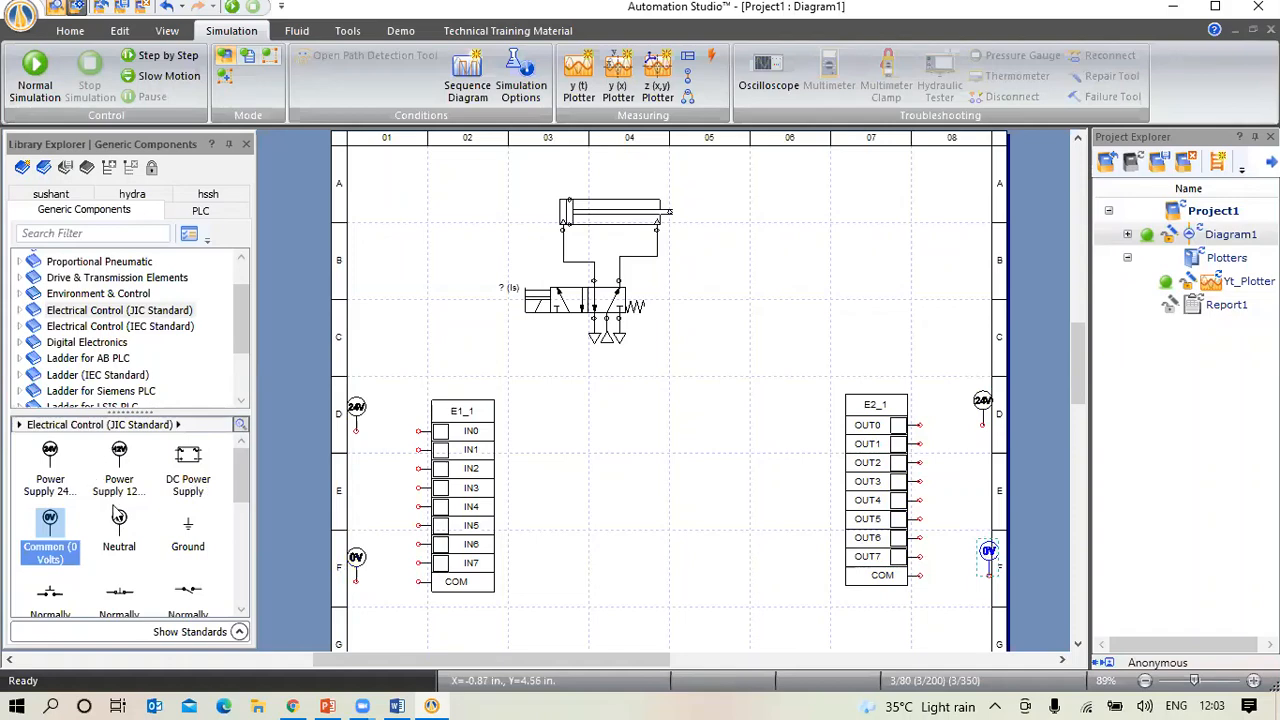
Insert a normally open push-button between the 24 V supply and IN0 of the input card, with the alias "switch"
{"action": "left_click", "coordinate": [52, 600]}
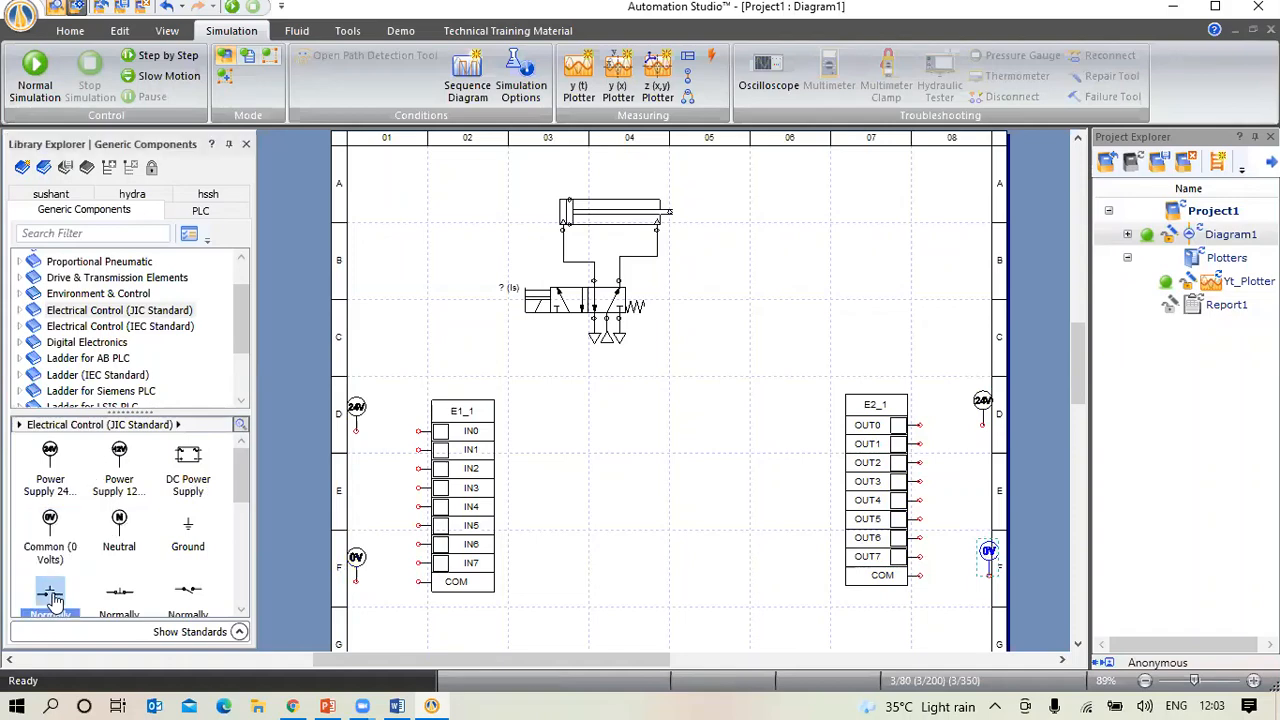
{"action": "left_click_drag", "start_coordinate": [52, 600], "coordinate": [395, 428]}
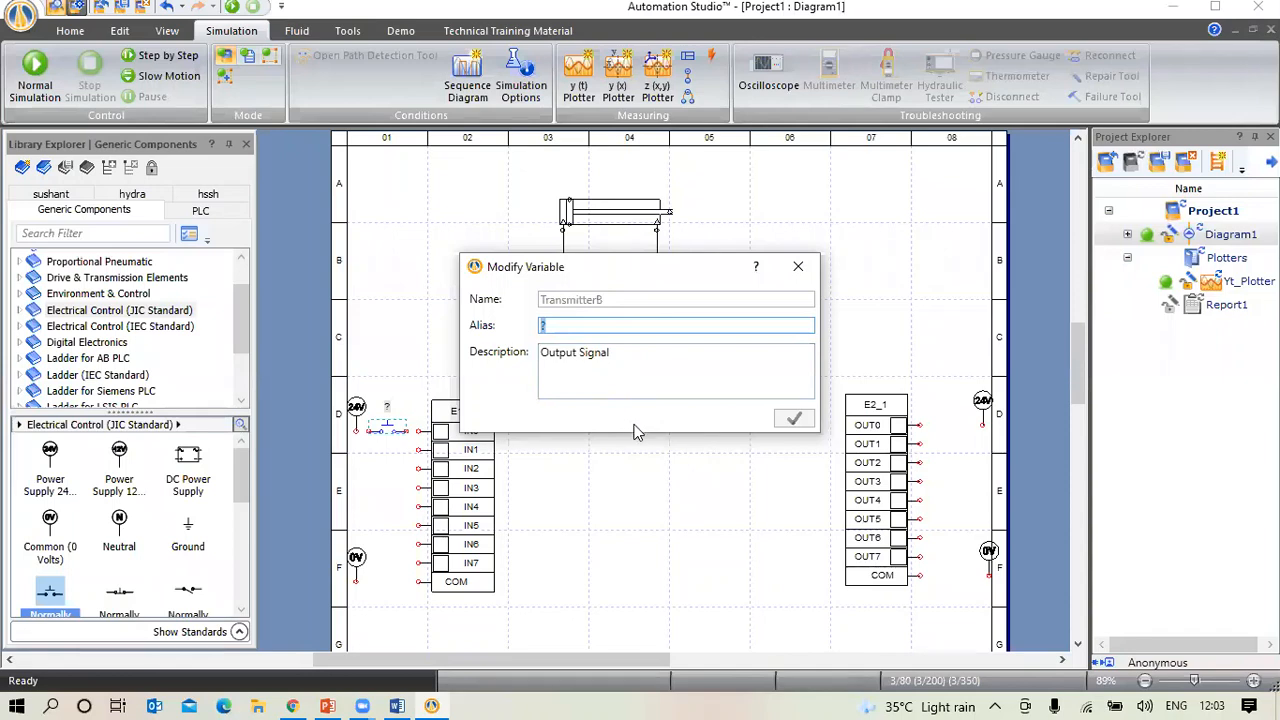
{"action": "type", "text": "switch"}
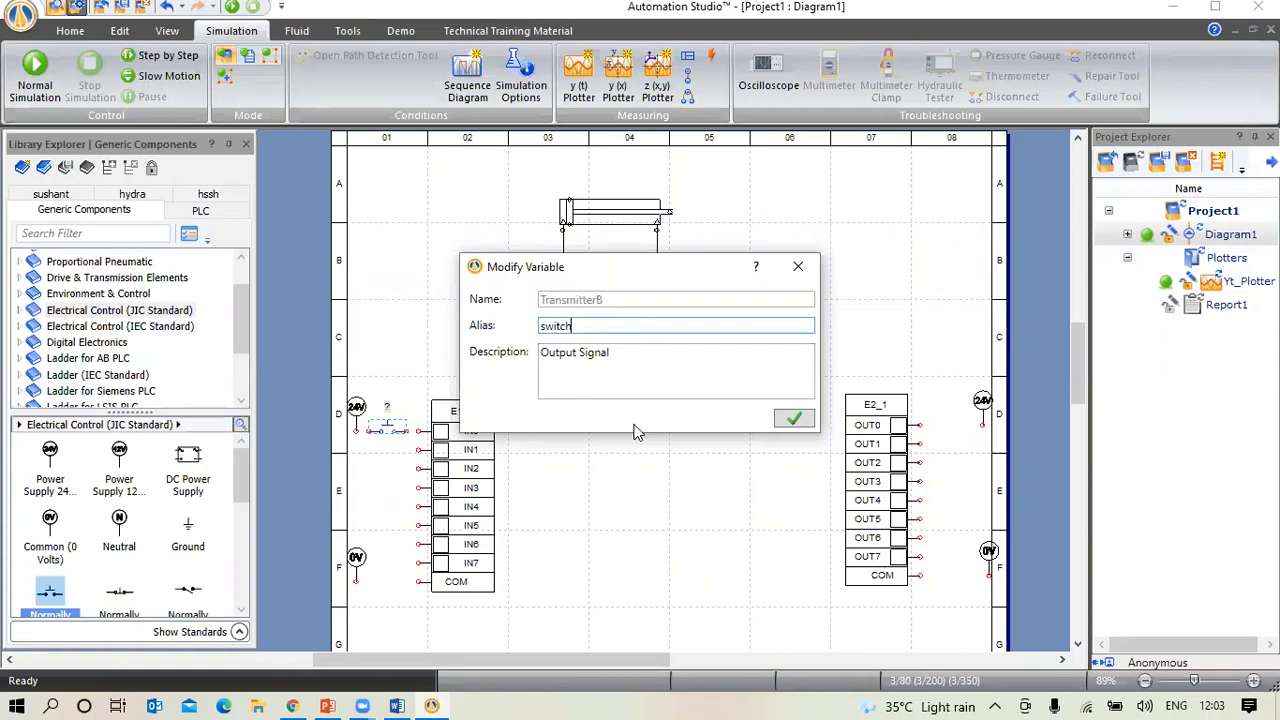
{"action": "key", "text": "Return"}
Insert a DC/AC solenoid between OUT0 of the output card and its 24 V supply, with the alias "s1"
{"action": "scroll", "coordinate": [100, 563], "scroll_direction": "down", "scroll_amount": 1}
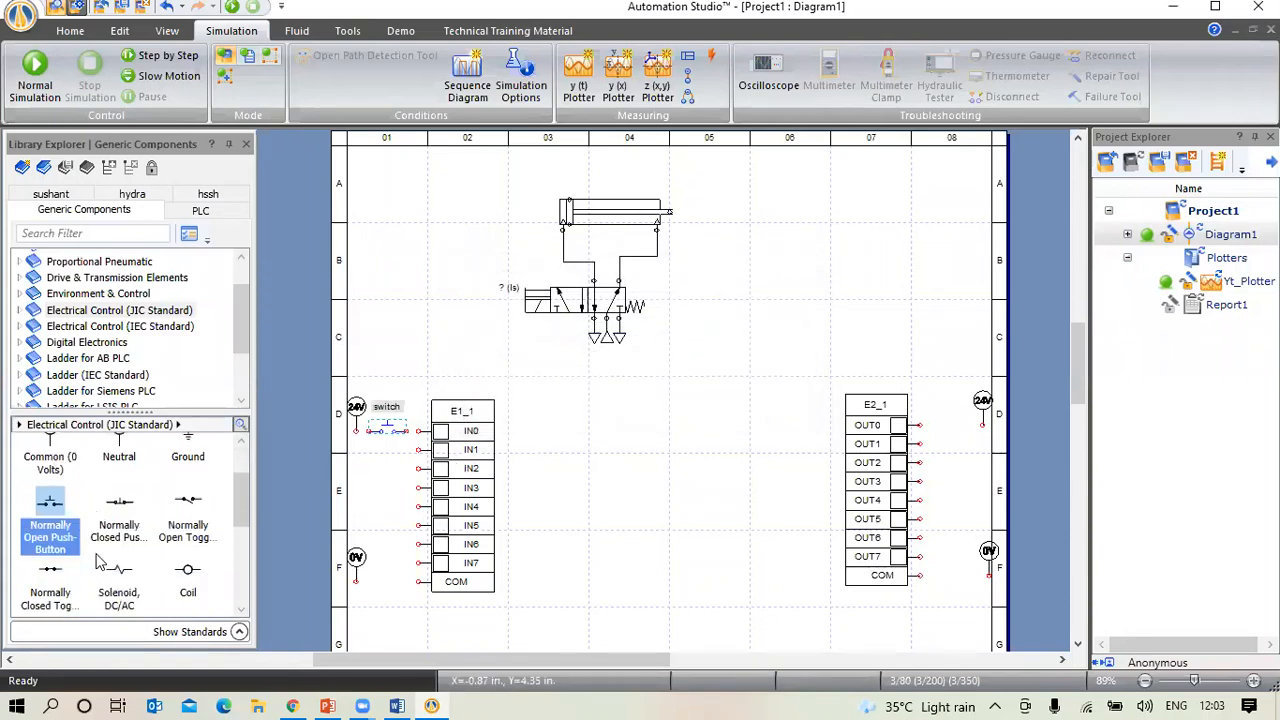
{"action": "left_click_drag", "start_coordinate": [119, 572], "coordinate": [951, 416]}
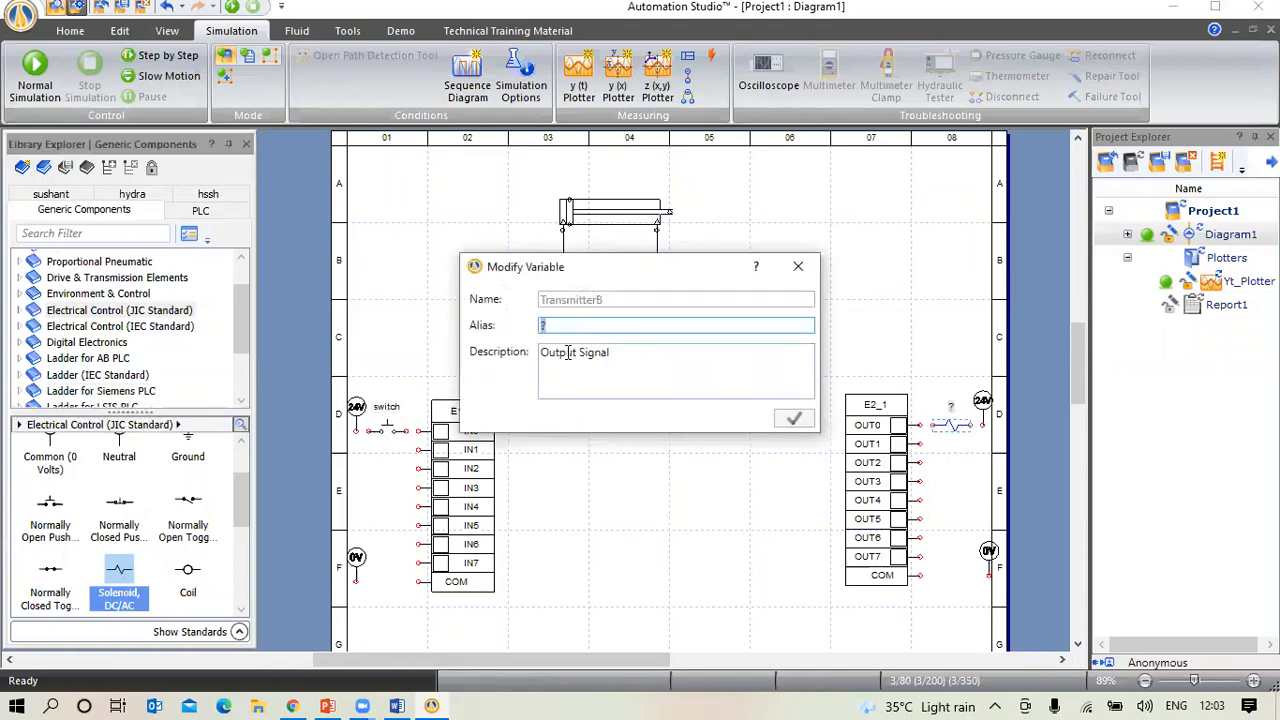
{"action": "type", "text": "s1"}
{"action": "key", "text": "Return"}
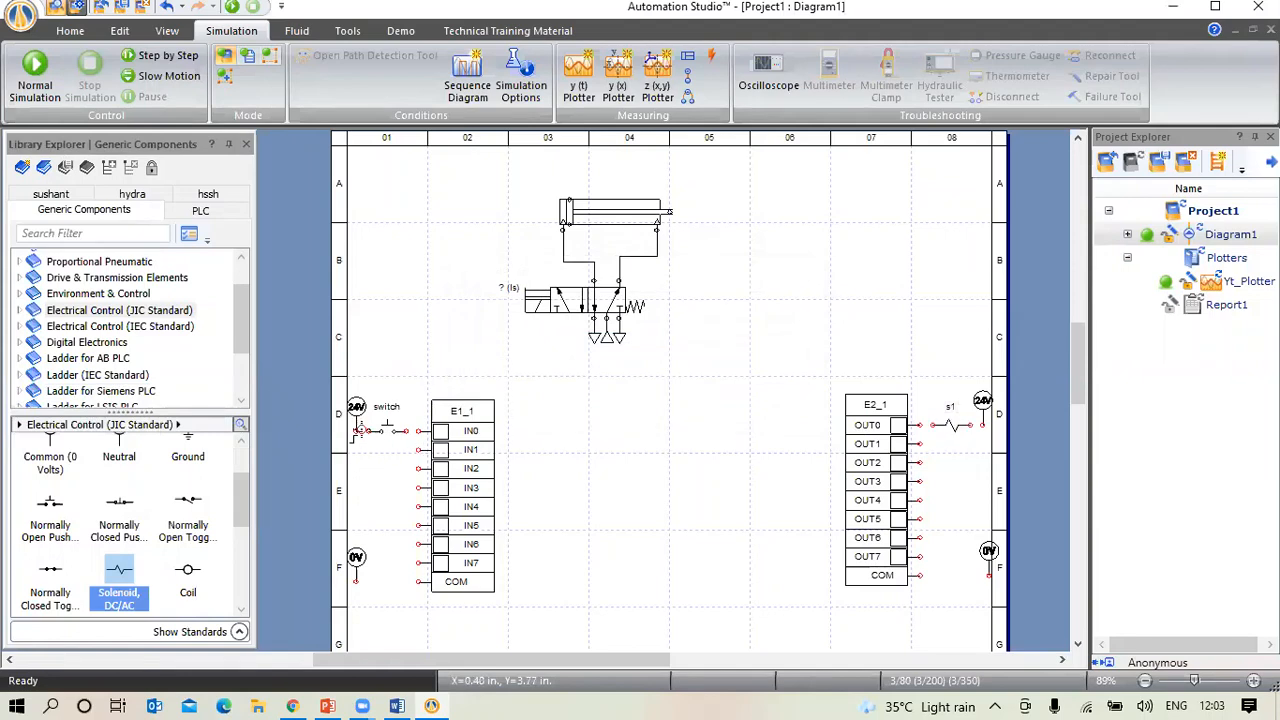
Wire the push-button to 24 V and IN0, the solenoid to OUT0 and 24 V, and both cards' COM terminals to their 0 V commons
{"action": "left_click_drag", "start_coordinate": [367, 430], "coordinate": [418, 431]}
{"action": "left_click_drag", "start_coordinate": [920, 425], "coordinate": [933, 425]}
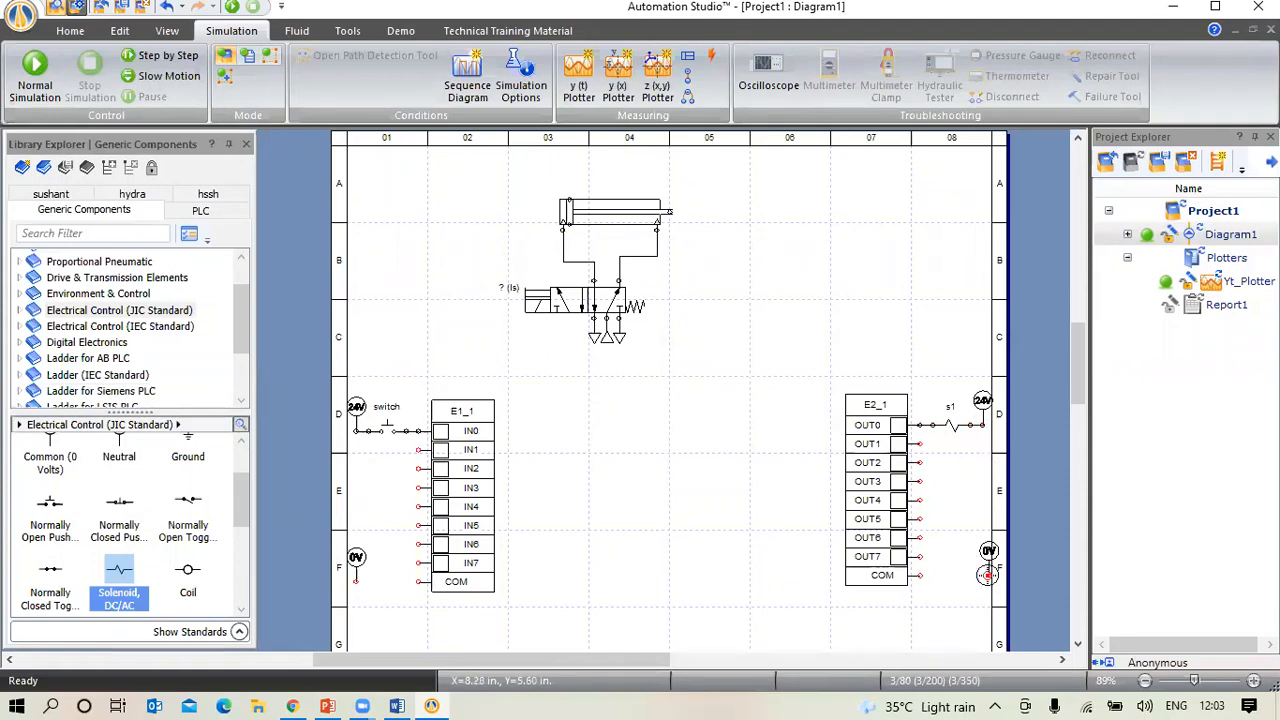
{"action": "left_click_drag", "start_coordinate": [988, 575], "coordinate": [923, 575]}
{"action": "left_click_drag", "start_coordinate": [356, 580], "coordinate": [418, 580]}
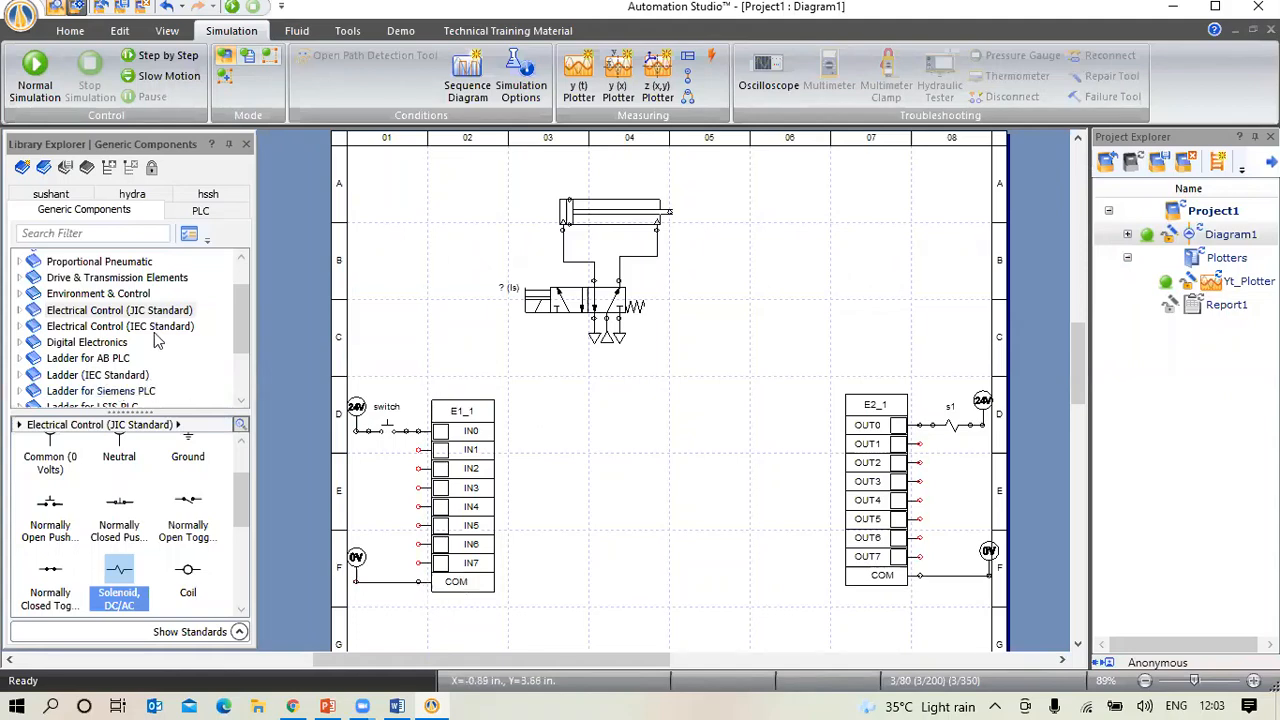
Place a Ladder for AB PLC rung between the two PLC cards, then shrink and shift it to clear both cards
{"action": "left_click", "coordinate": [88, 360]}
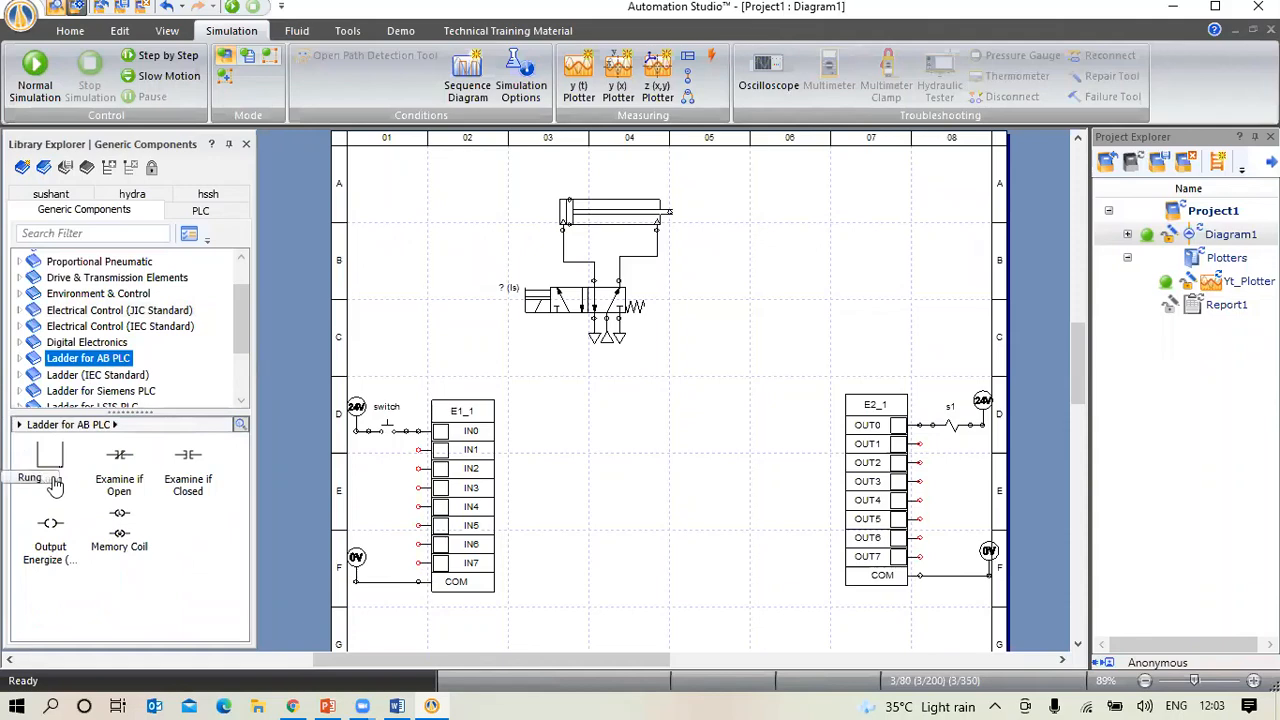
{"action": "left_click", "coordinate": [48, 466]}
{"action": "left_click_drag", "start_coordinate": [48, 466], "coordinate": [674, 350]}
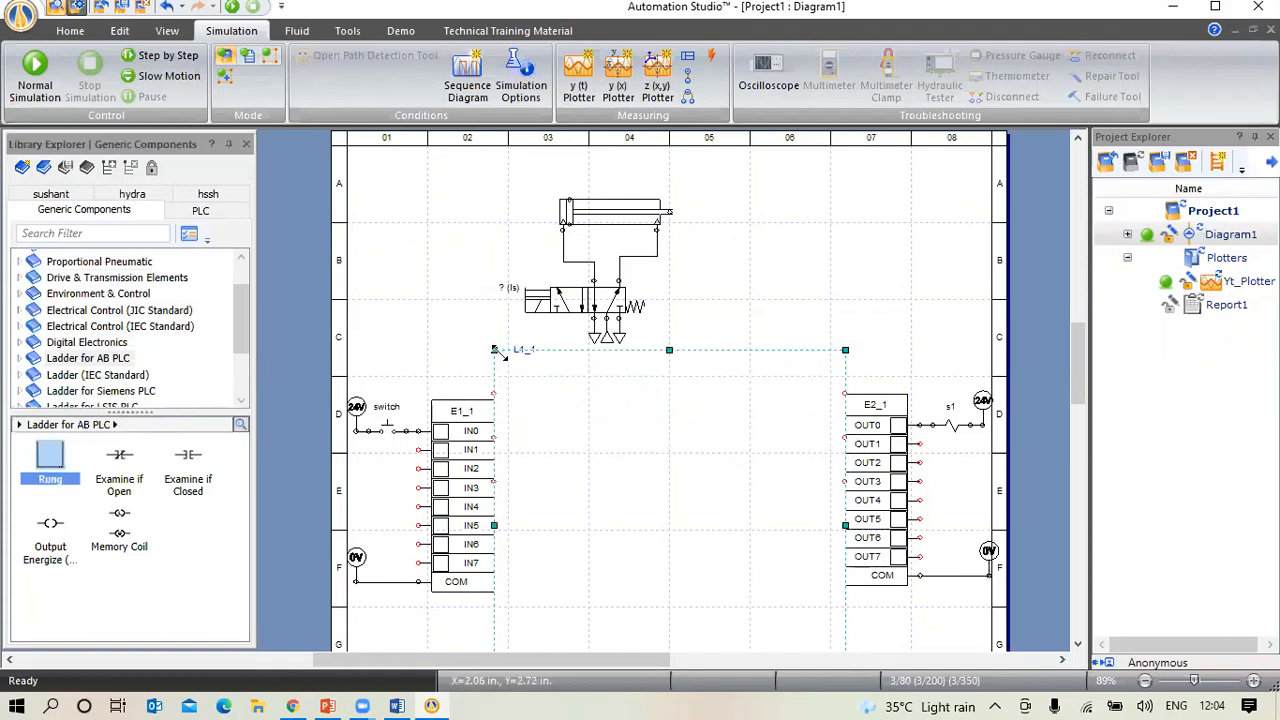
{"action": "left_click_drag", "start_coordinate": [498, 353], "coordinate": [519, 368]}
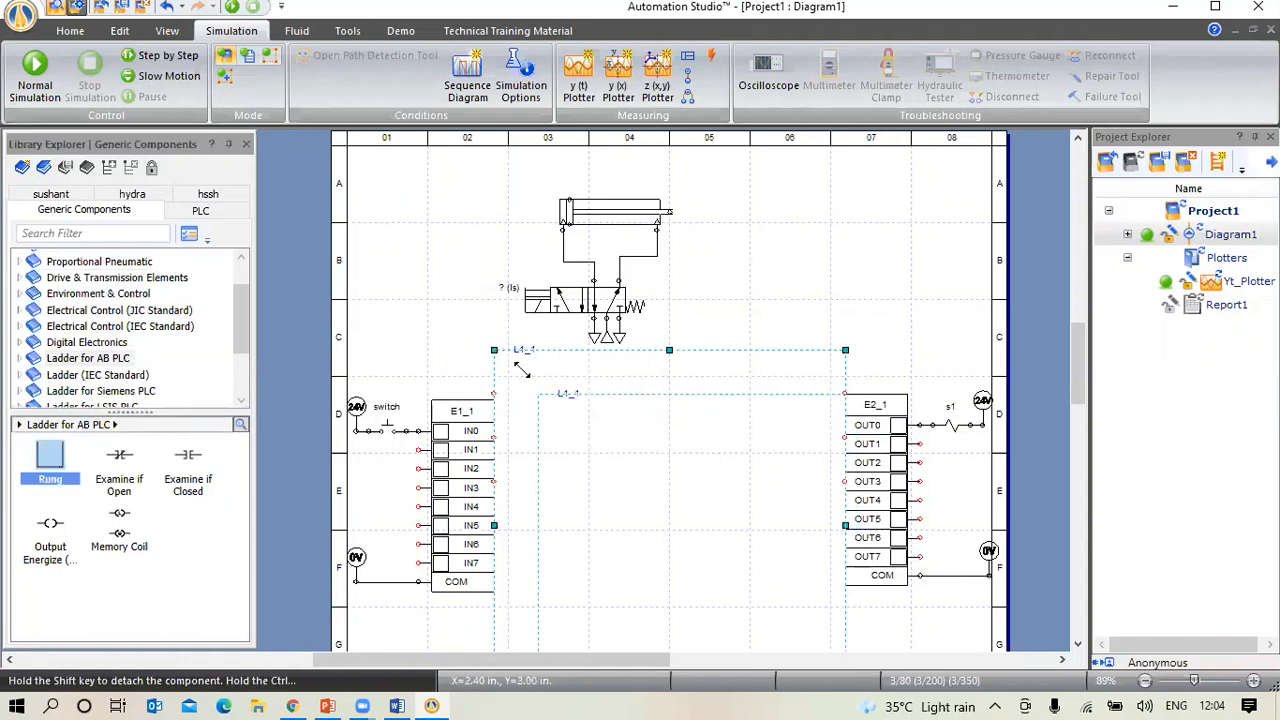
{"action": "left_click_drag", "start_coordinate": [510, 362], "coordinate": [538, 393]}
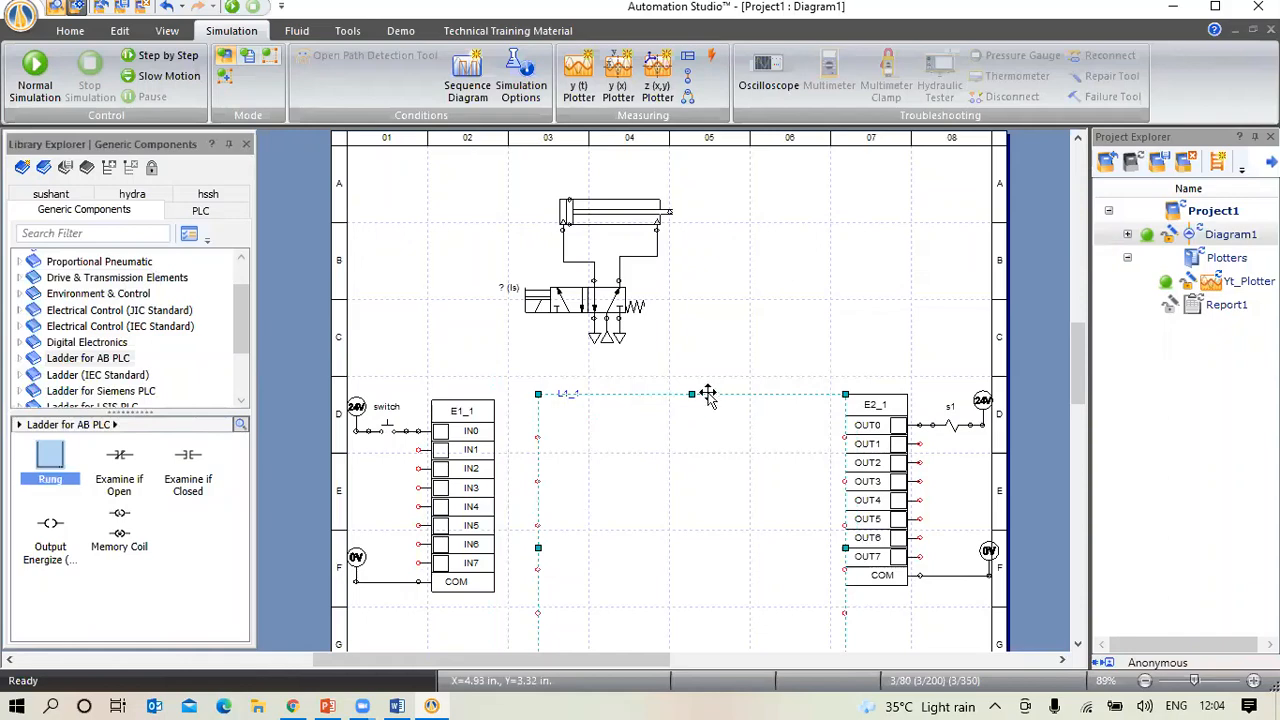
{"action": "left_click_drag", "start_coordinate": [703, 394], "coordinate": [714, 362]}
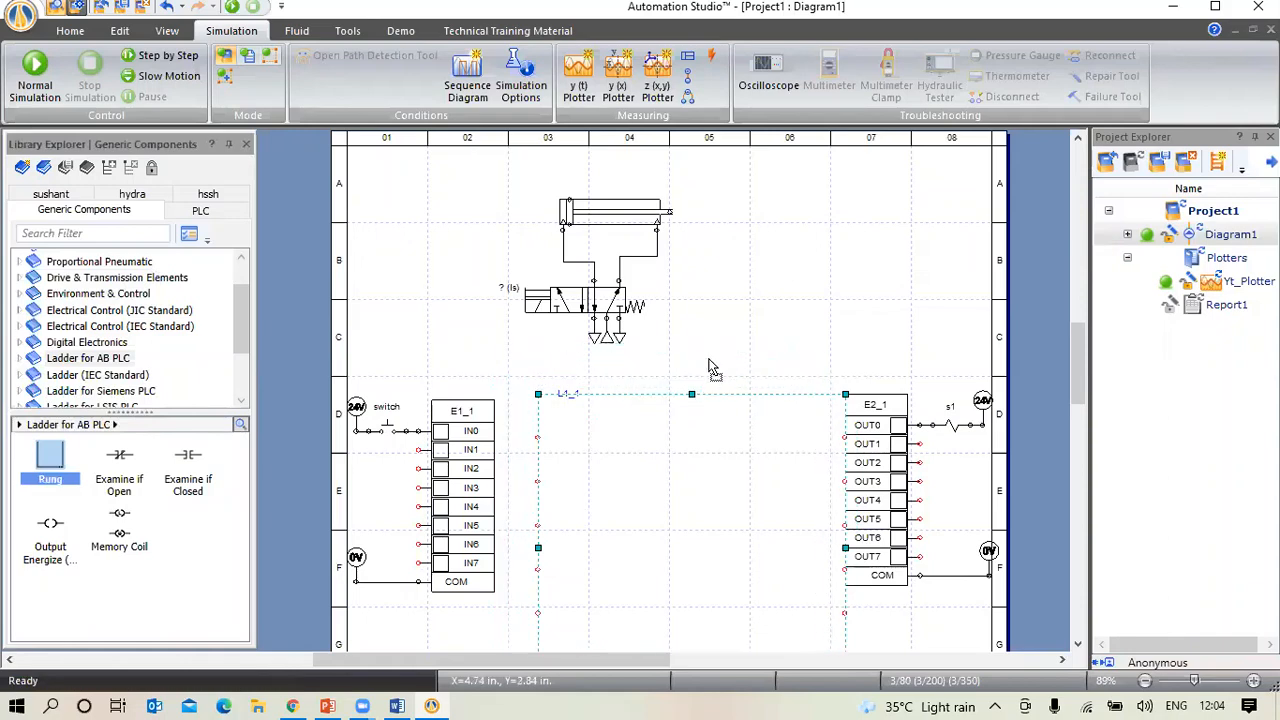
{"action": "left_click", "coordinate": [868, 336]}
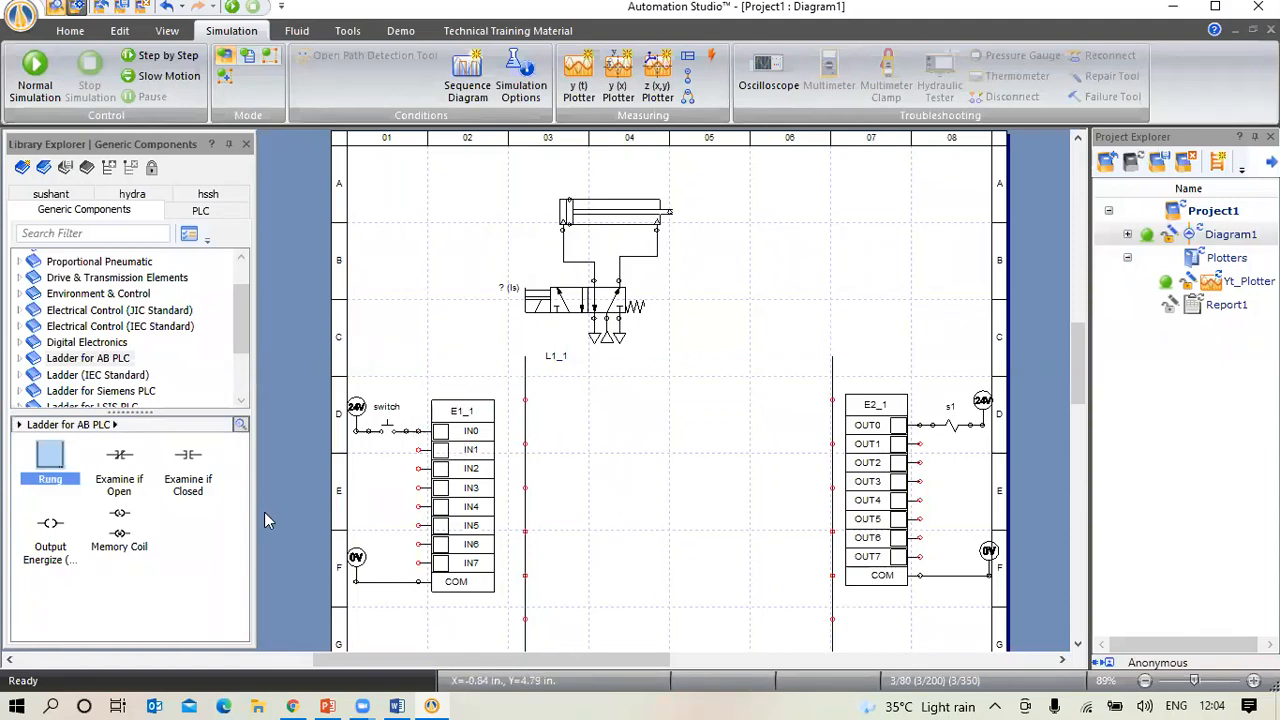
Add an Examine if Closed contact and an Output Energize coil with alias "out", and wire them across the ladder's first rung
{"action": "left_click", "coordinate": [186, 486]}
{"action": "left_click_drag", "start_coordinate": [186, 486], "coordinate": [572, 400]}
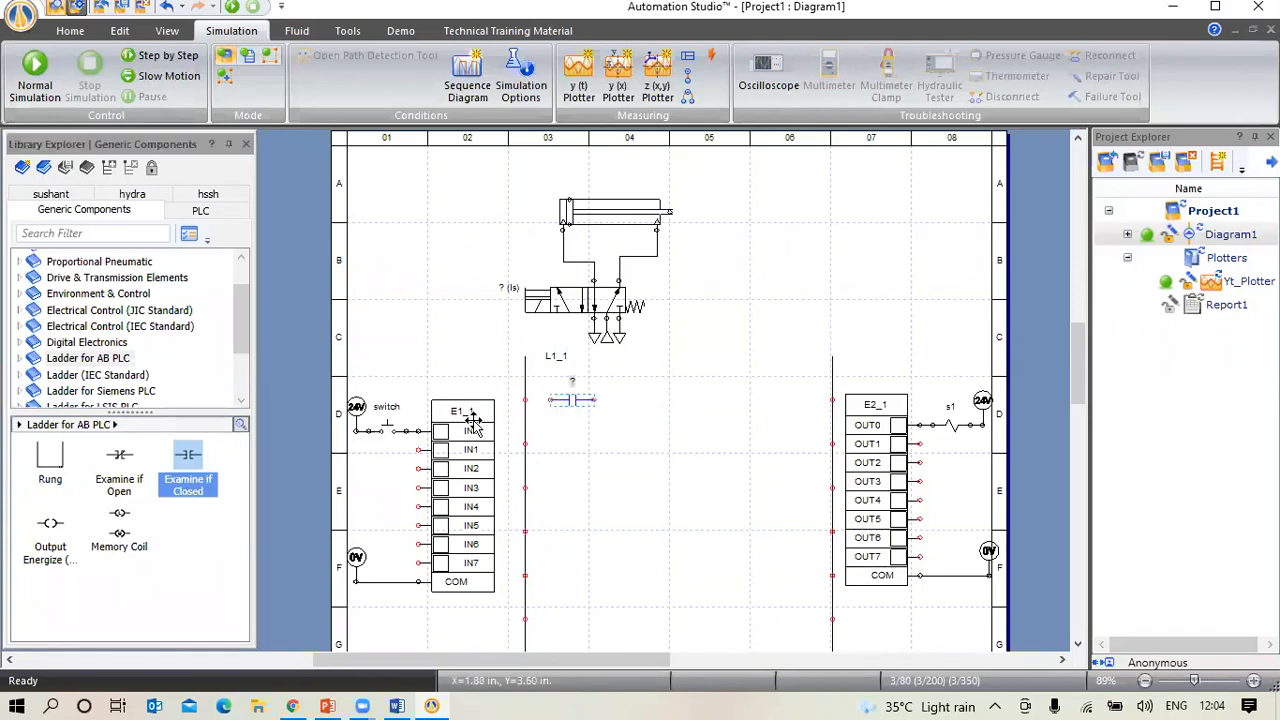
{"action": "left_click", "coordinate": [50, 540]}
{"action": "left_click_drag", "start_coordinate": [50, 545], "coordinate": [778, 398]}
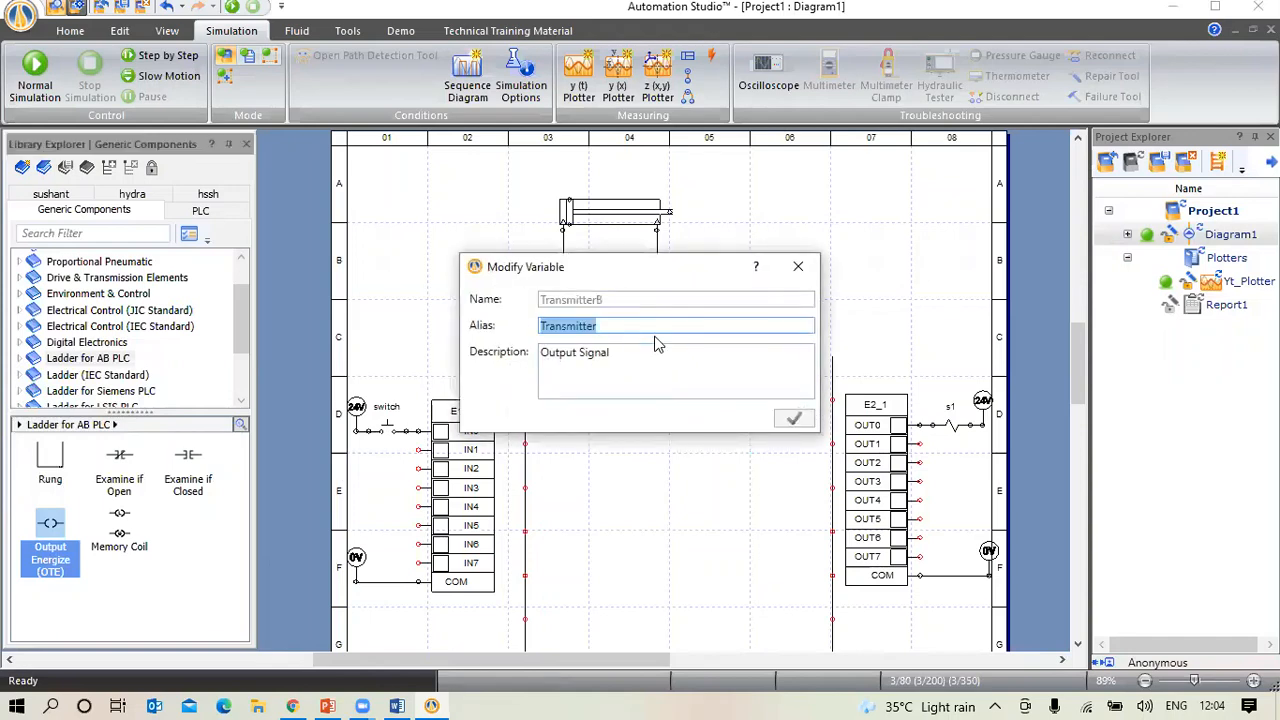
{"action": "type", "text": "out"}
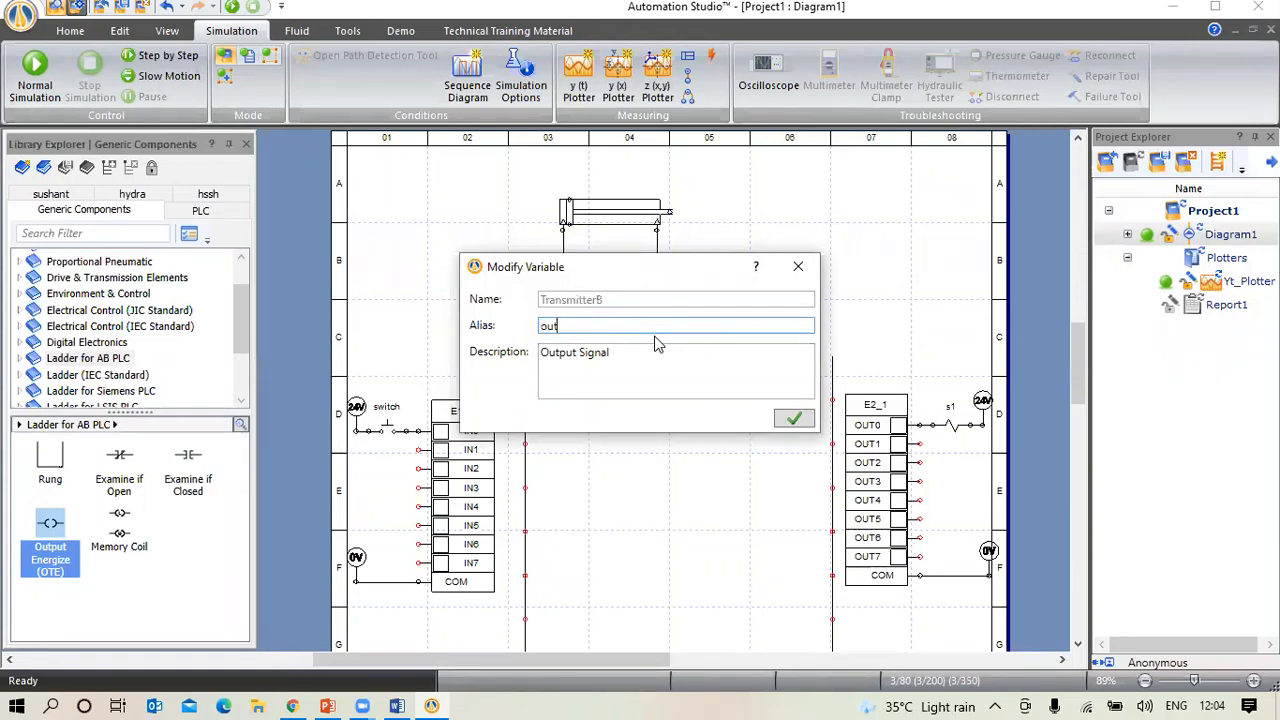
{"action": "key", "text": "Return"}
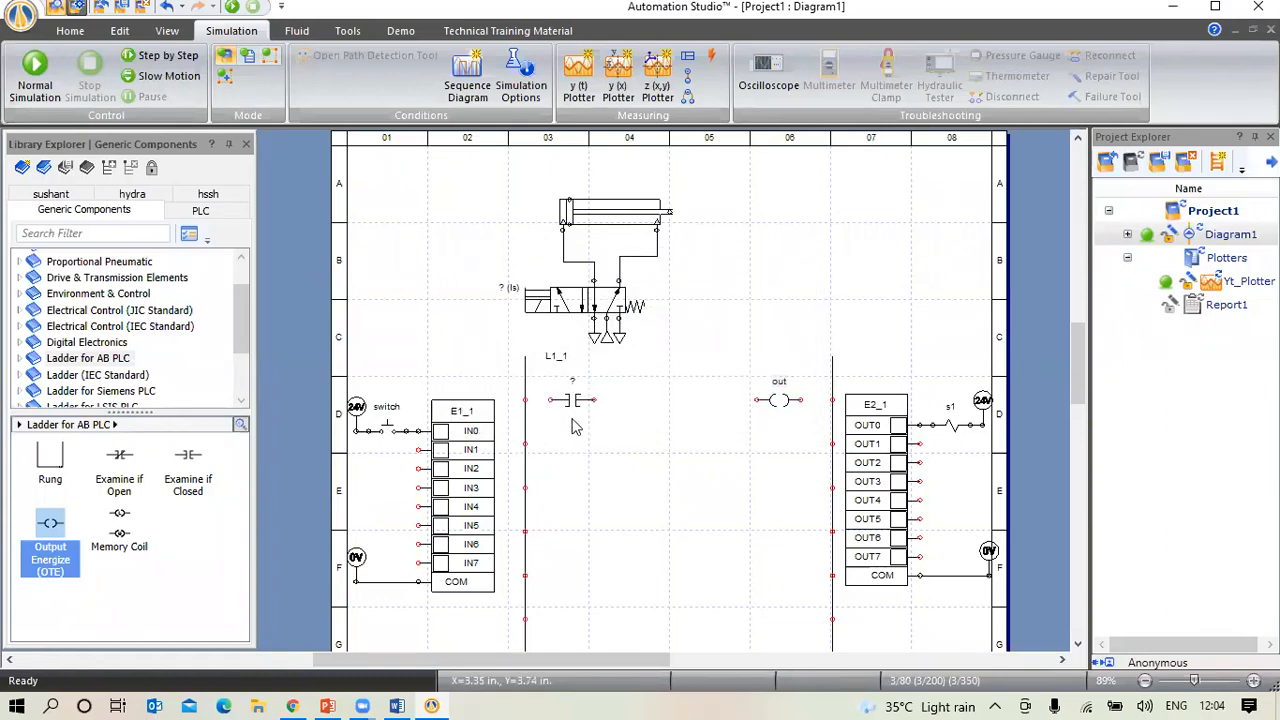
{"action": "left_click_drag", "start_coordinate": [595, 401], "coordinate": [832, 401]}
{"action": "left_click_drag", "start_coordinate": [562, 400], "coordinate": [524, 400]}
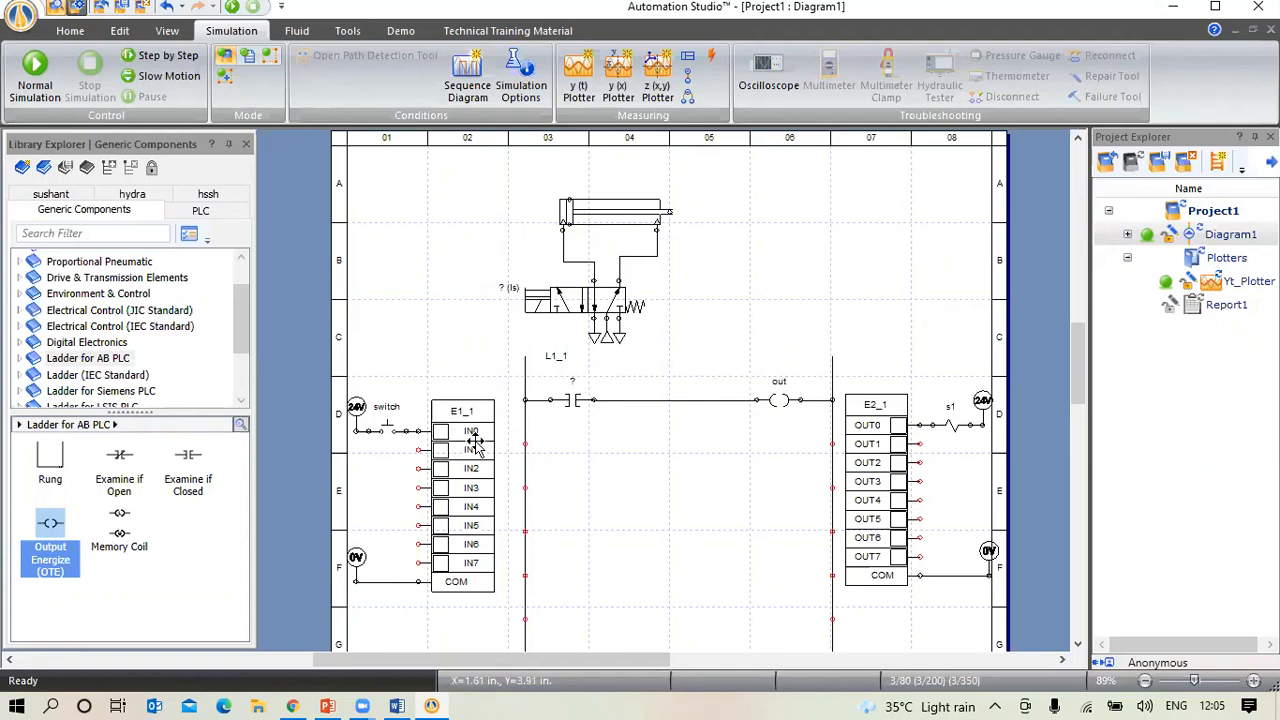
Link the Examine if Closed contact on the first rung to input IN0 of card E1_1
{"action": "double_click", "coordinate": [568, 402]}
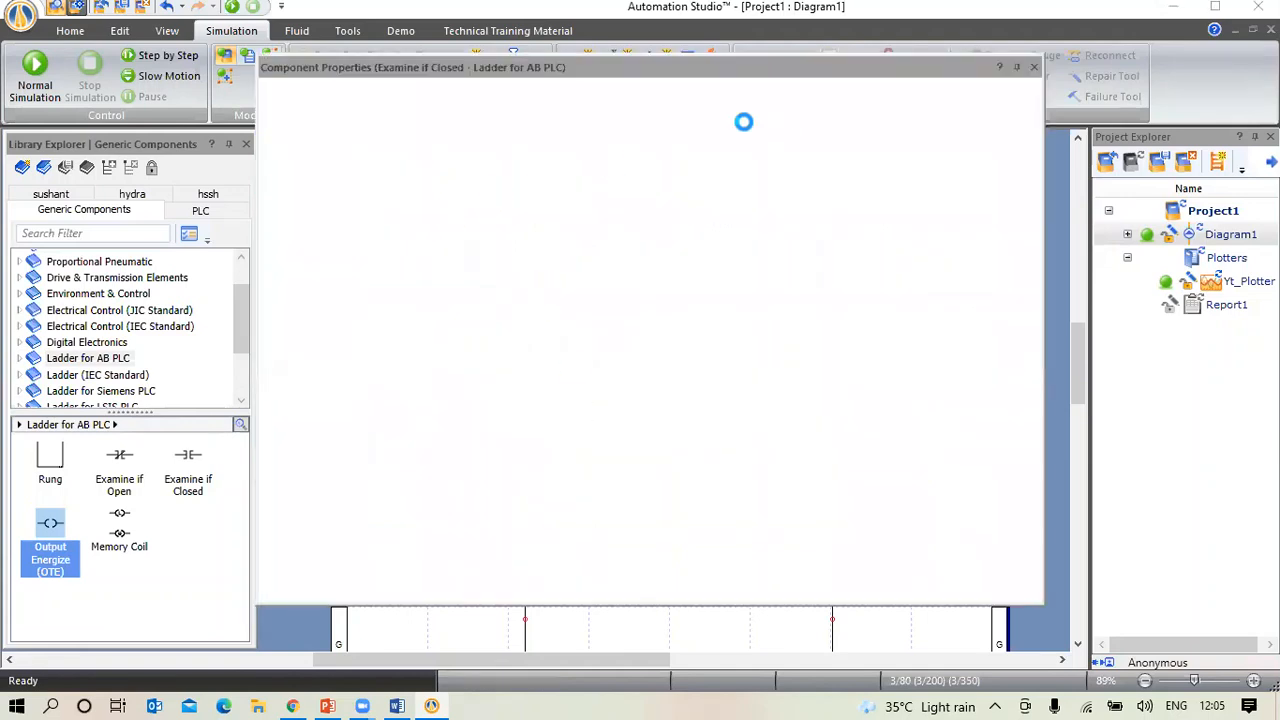
{"action": "left_click", "coordinate": [838, 142]}
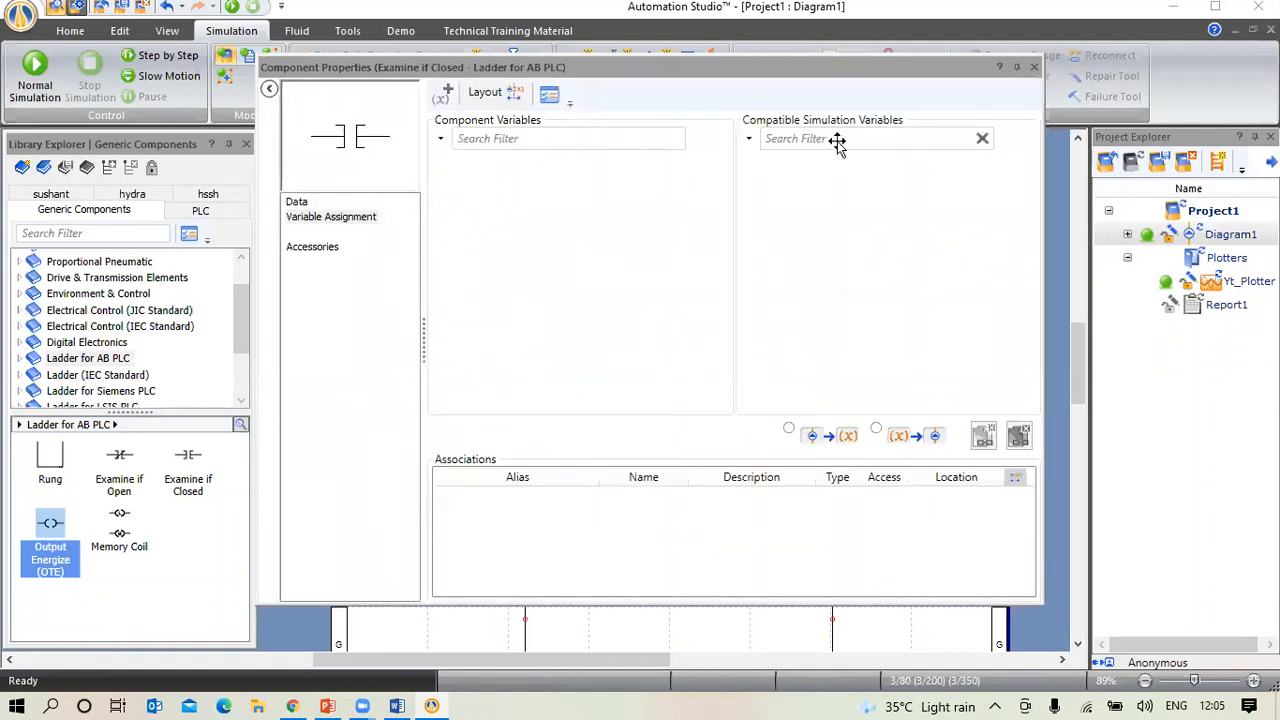
{"action": "type", "text": "a2"}
{"action": "key", "text": "BackSpace"}
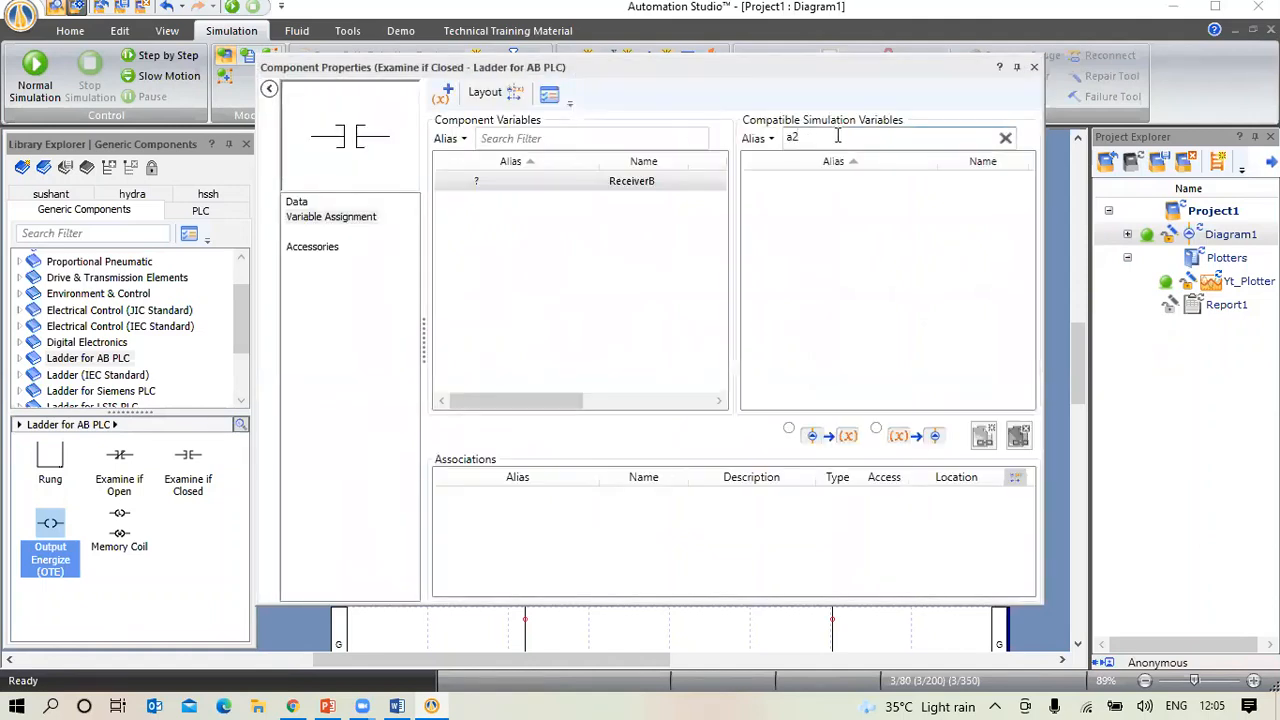
{"action": "key", "text": "BackSpace"}
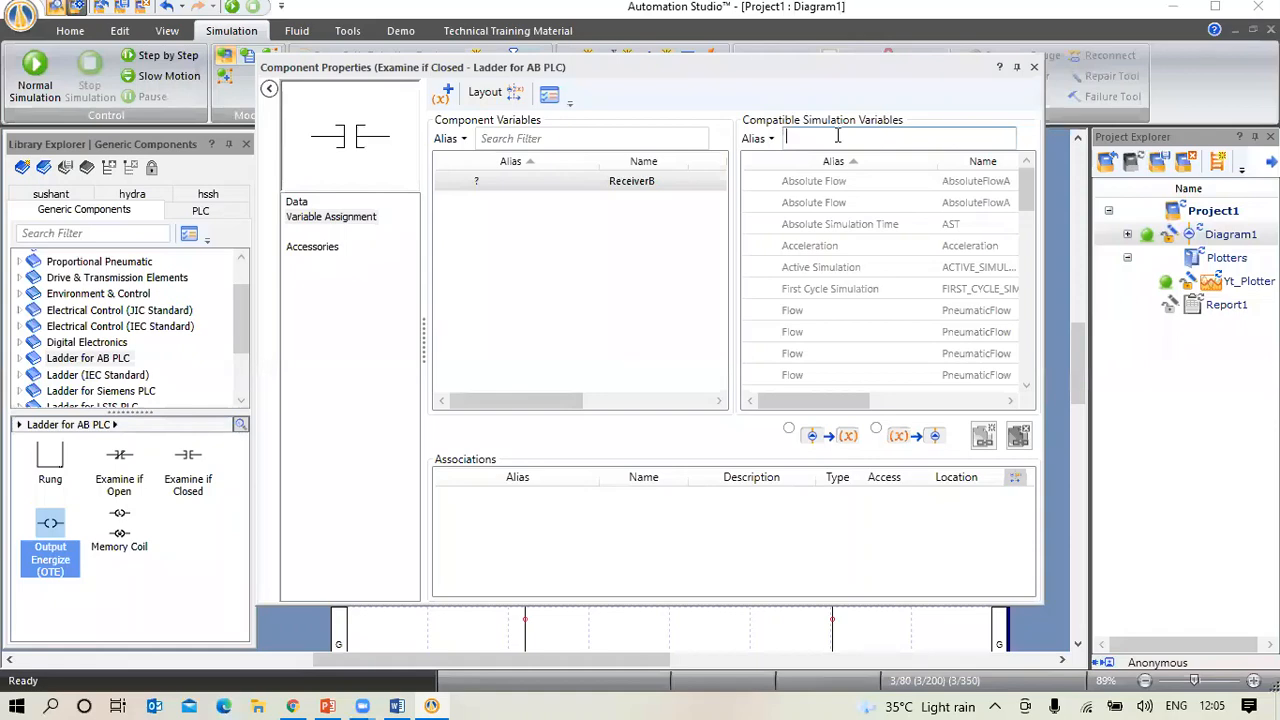
{"action": "type", "text": "o"}
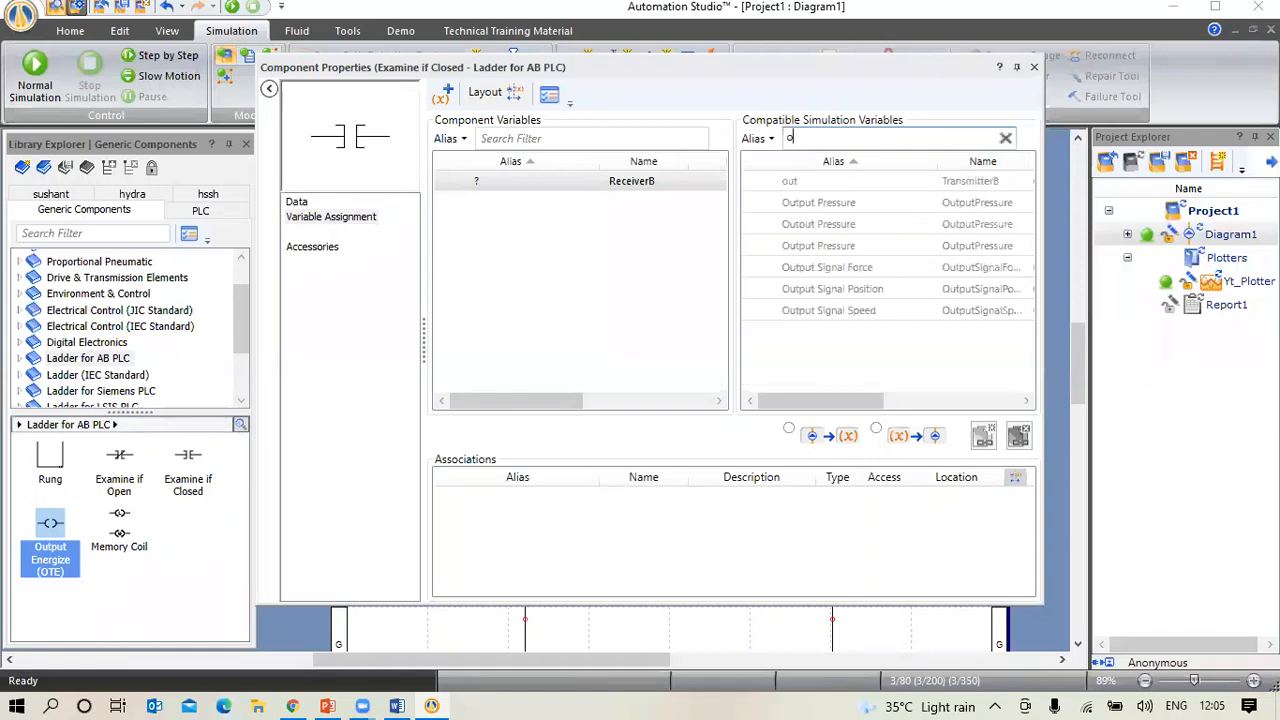
{"action": "key", "text": "BackSpace"}
{"action": "type", "text": "in"}
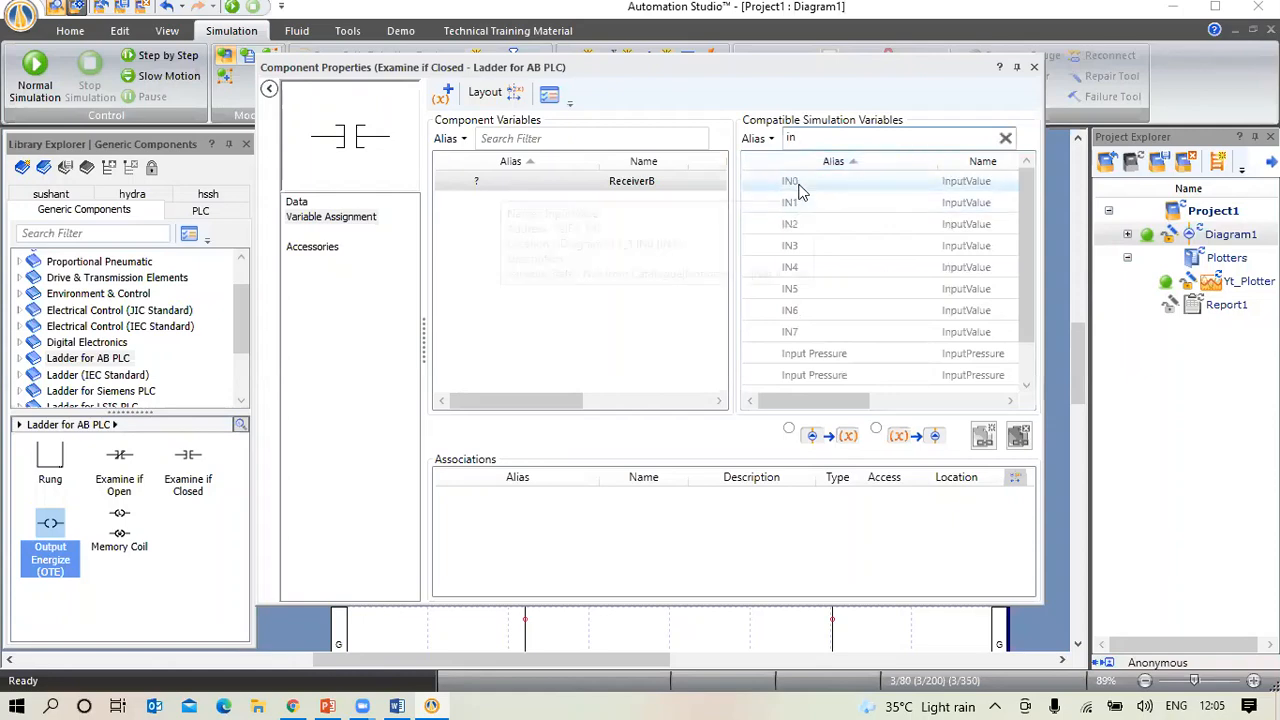
{"action": "left_click_drag", "start_coordinate": [797, 190], "coordinate": [530, 203]}
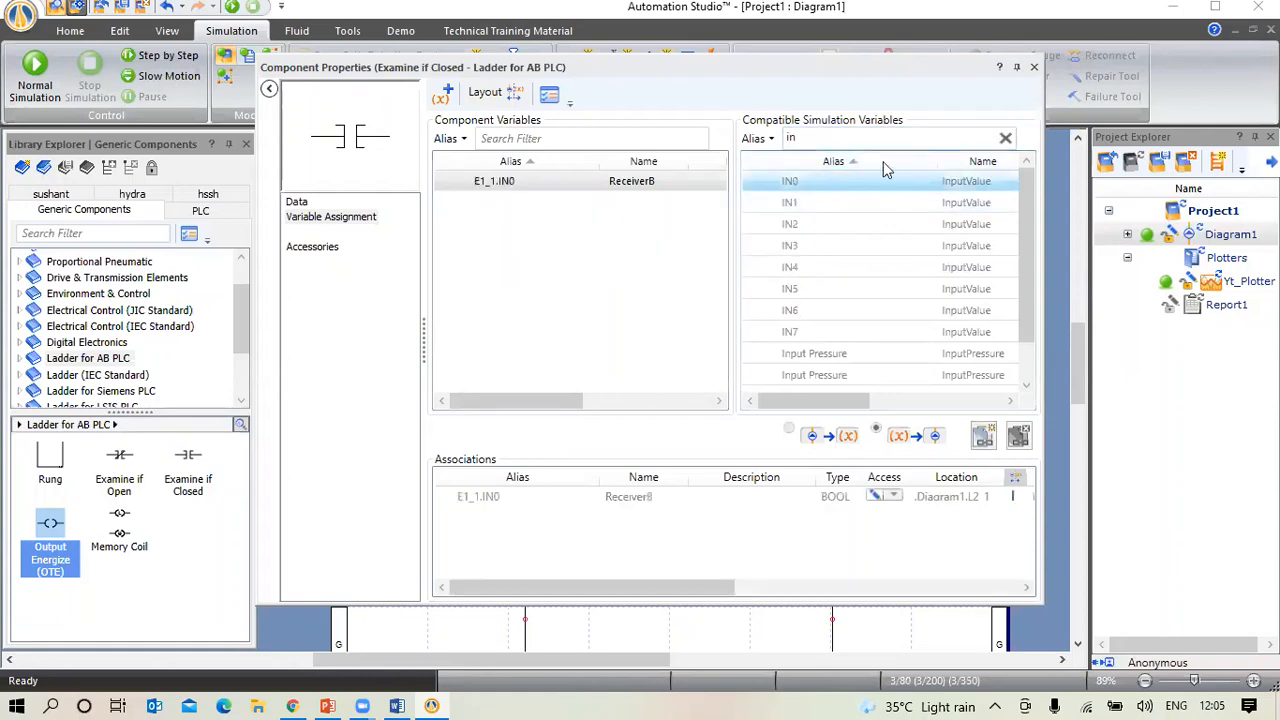
{"action": "left_click", "coordinate": [1035, 68]}
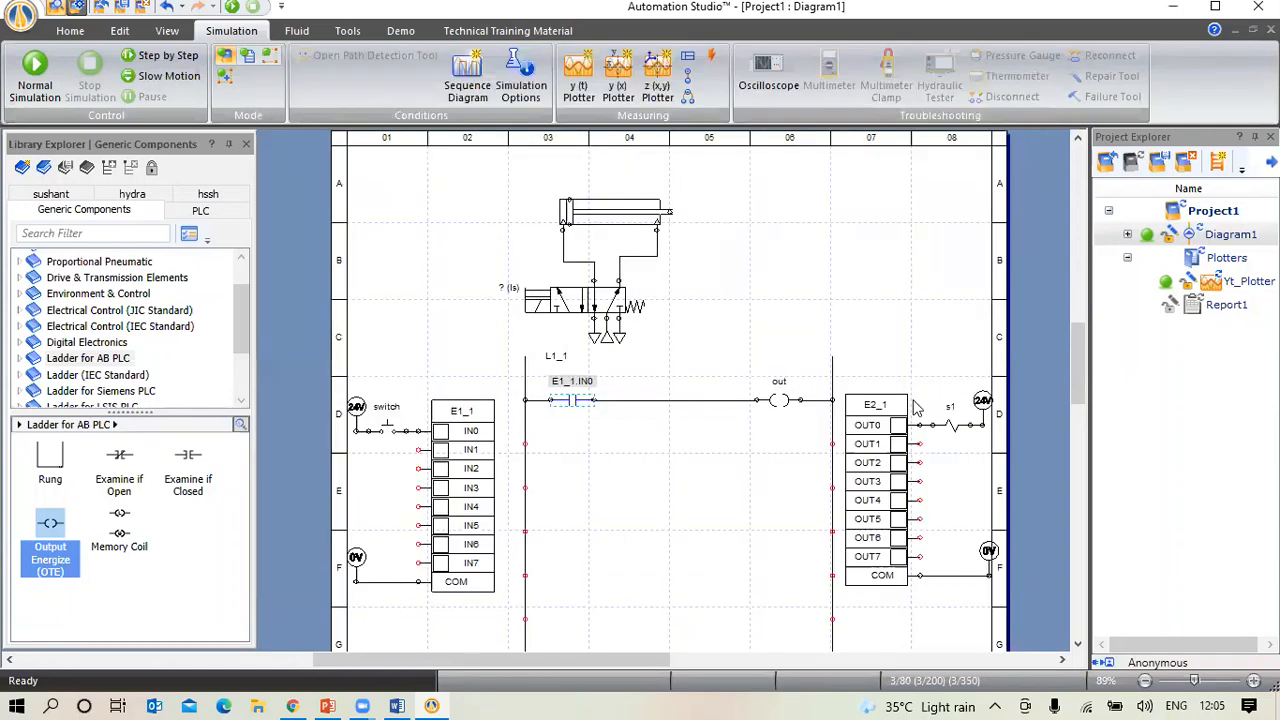
Link the Output Energize coil on the first rung to OUT0 of the output card
{"action": "double_click", "coordinate": [783, 404]}
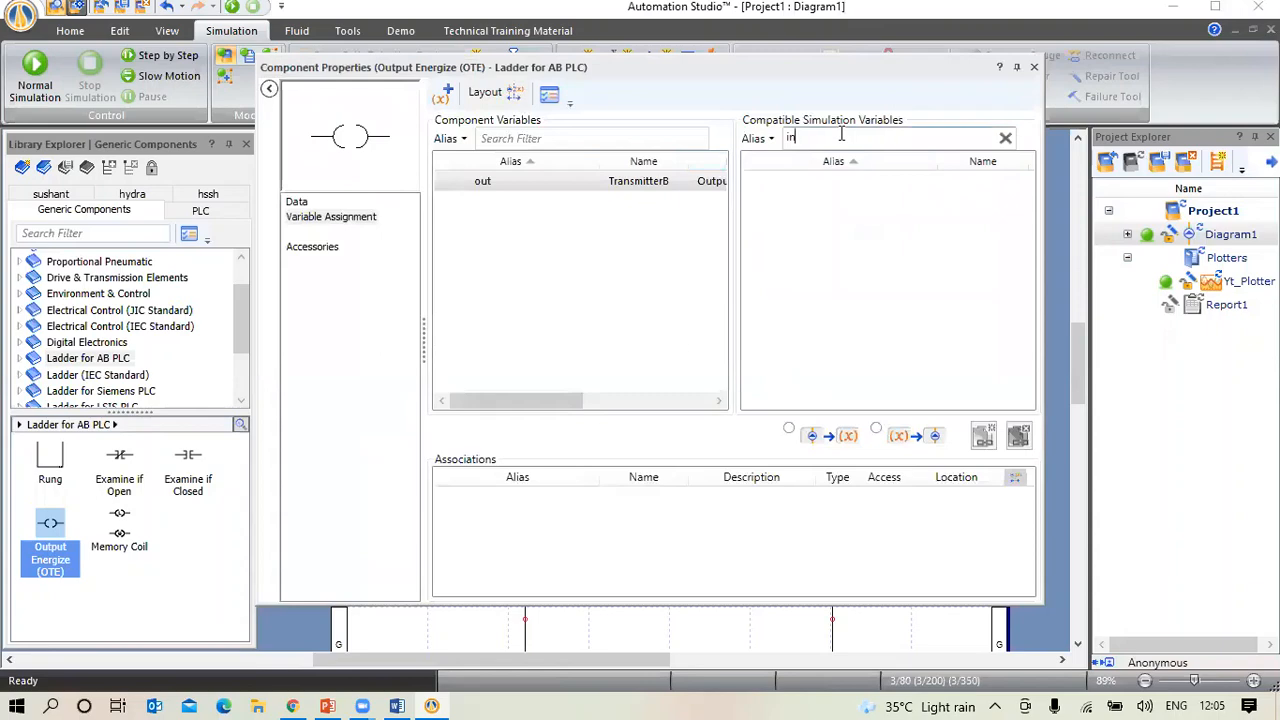
{"action": "key", "text": "BackSpace"}
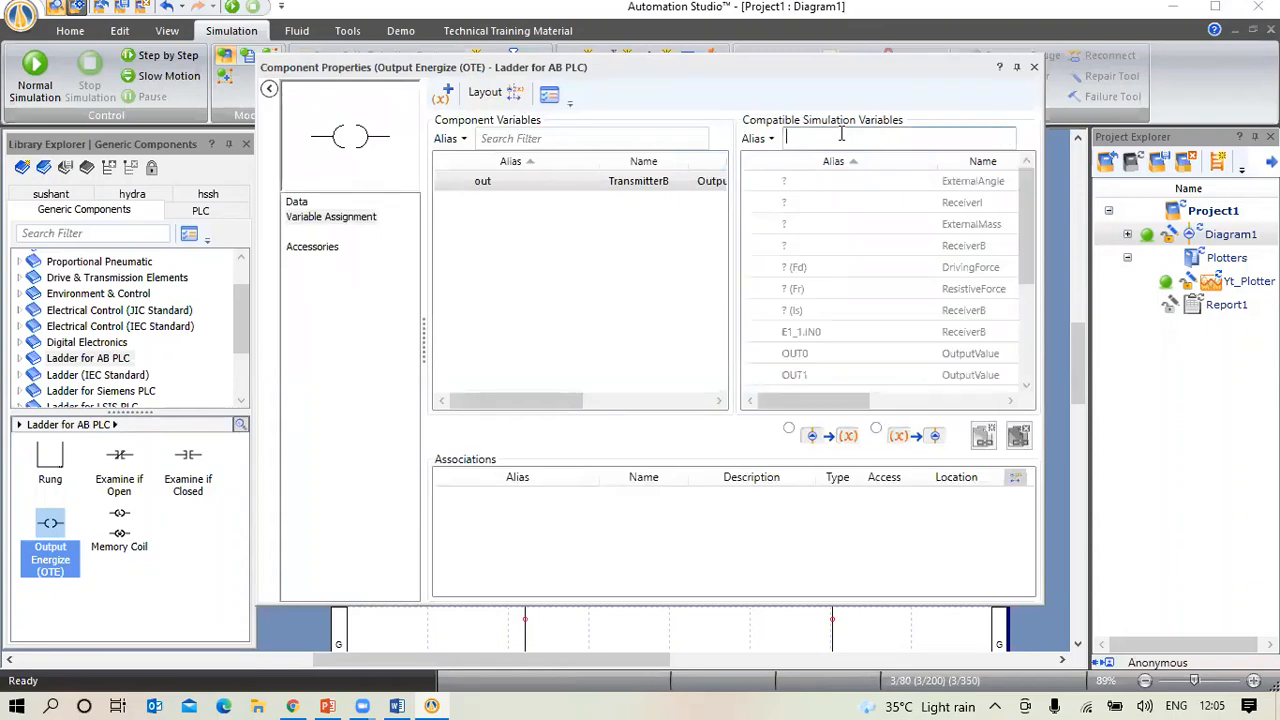
{"action": "type", "text": "ou"}
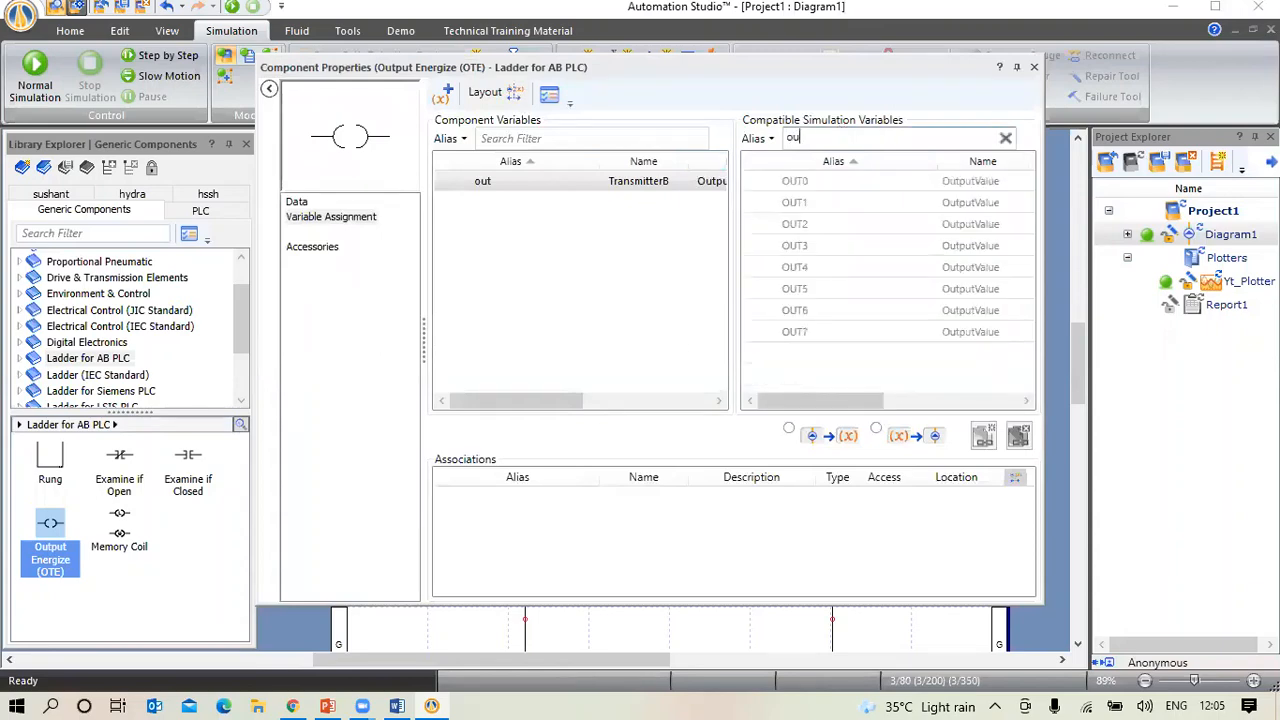
{"action": "left_click", "coordinate": [797, 184]}
{"action": "double_click", "coordinate": [797, 184]}
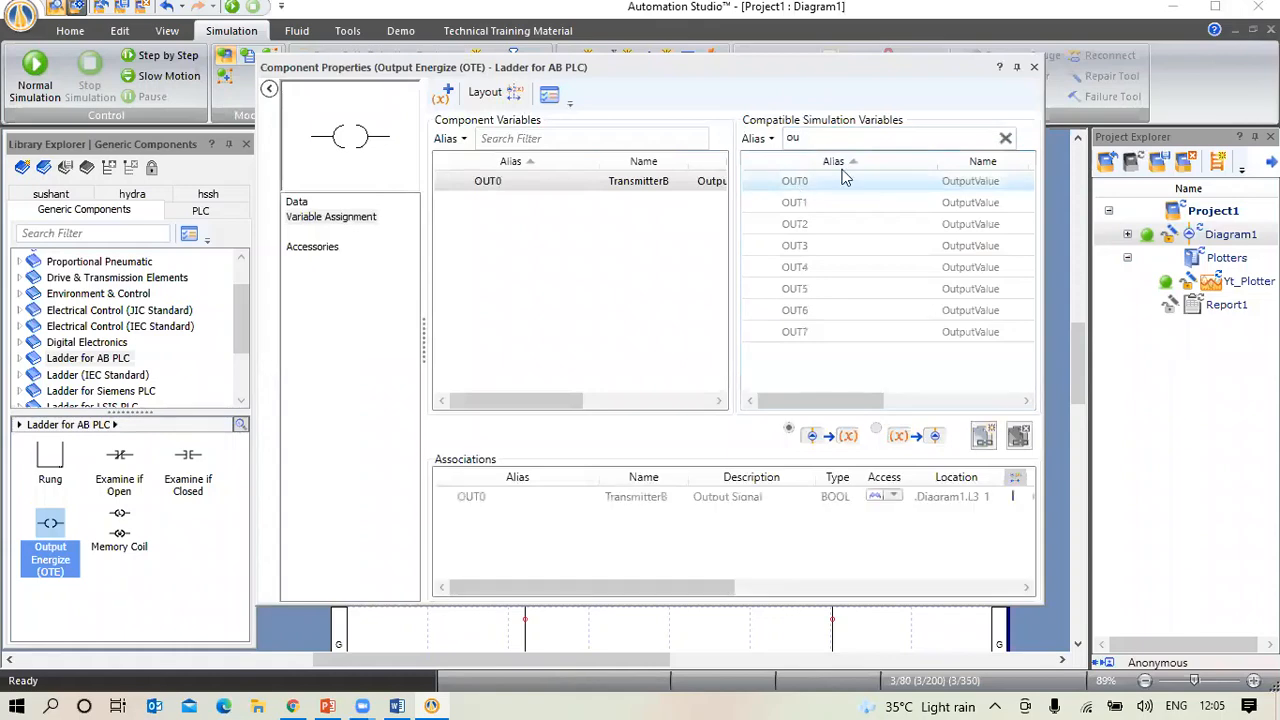
{"action": "left_click", "coordinate": [845, 180]}
{"action": "left_click", "coordinate": [1034, 68]}
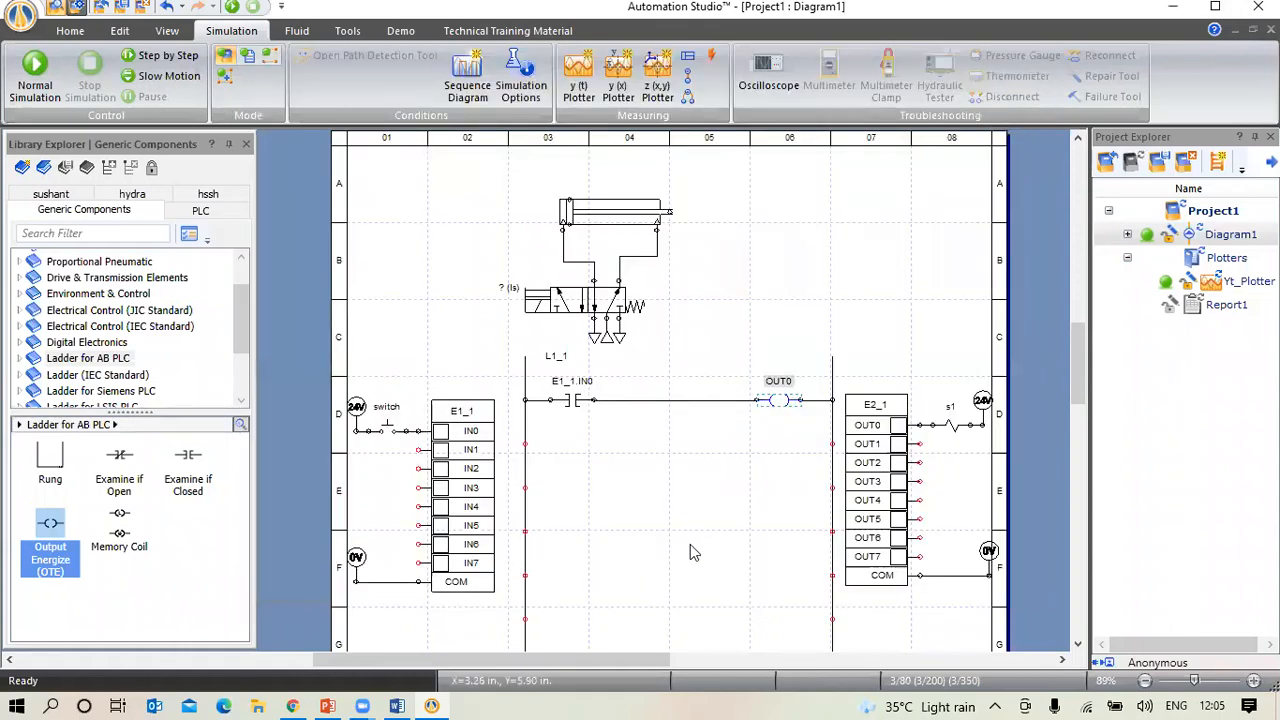
Run a normal simulation, try to actuate the 5/2-way valve directly at its solenoid side, and stop the simulation
{"action": "left_click", "coordinate": [33, 72]}
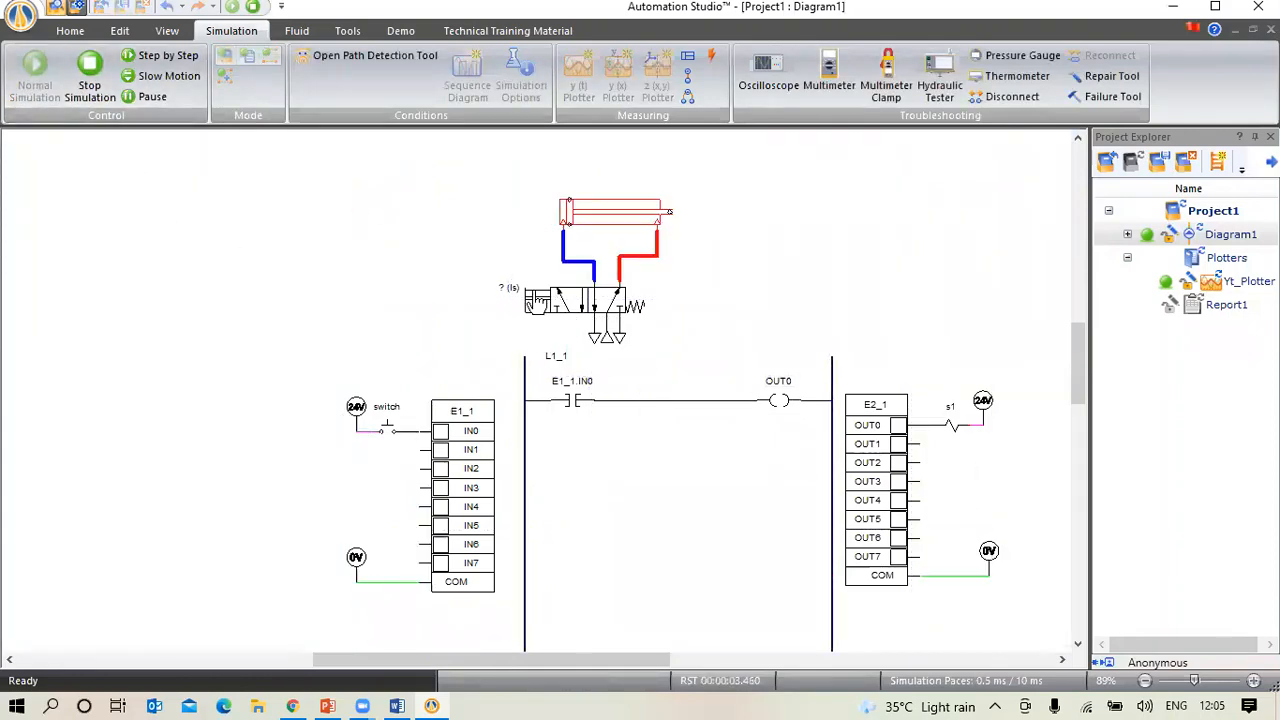
{"action": "left_click", "coordinate": [538, 302]}
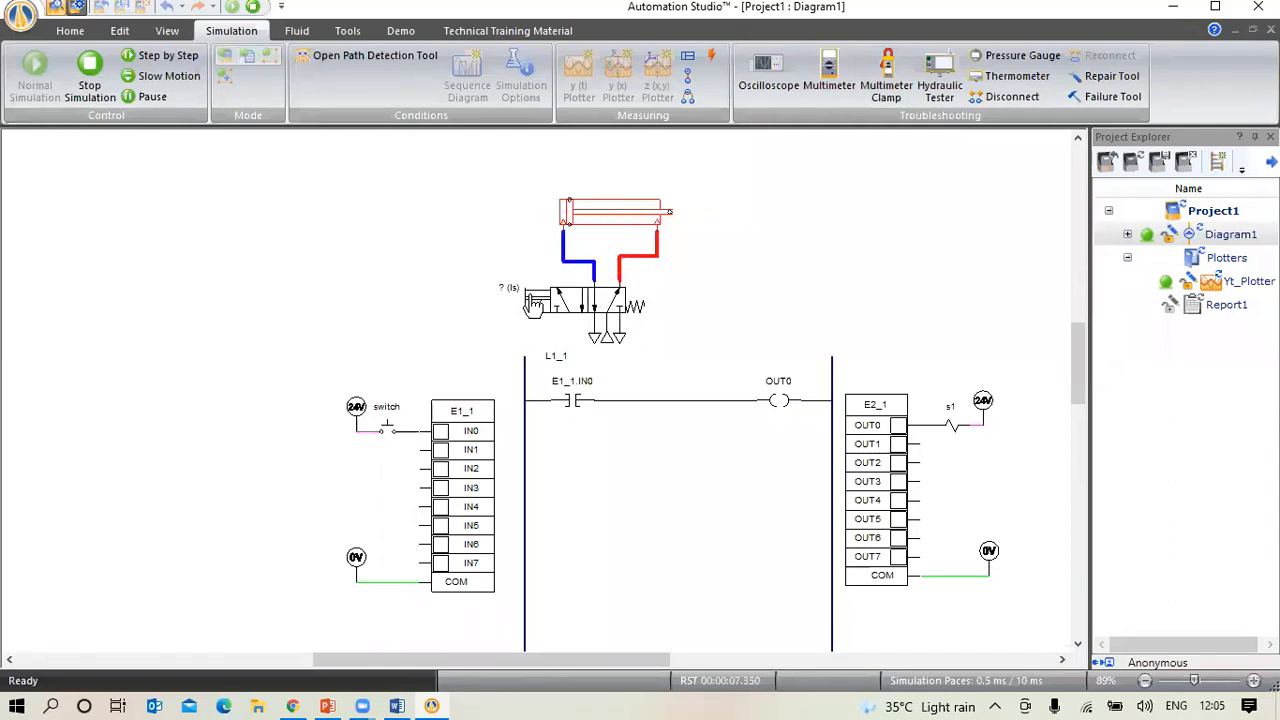
{"action": "left_click", "coordinate": [531, 298]}
{"action": "left_click", "coordinate": [89, 72]}
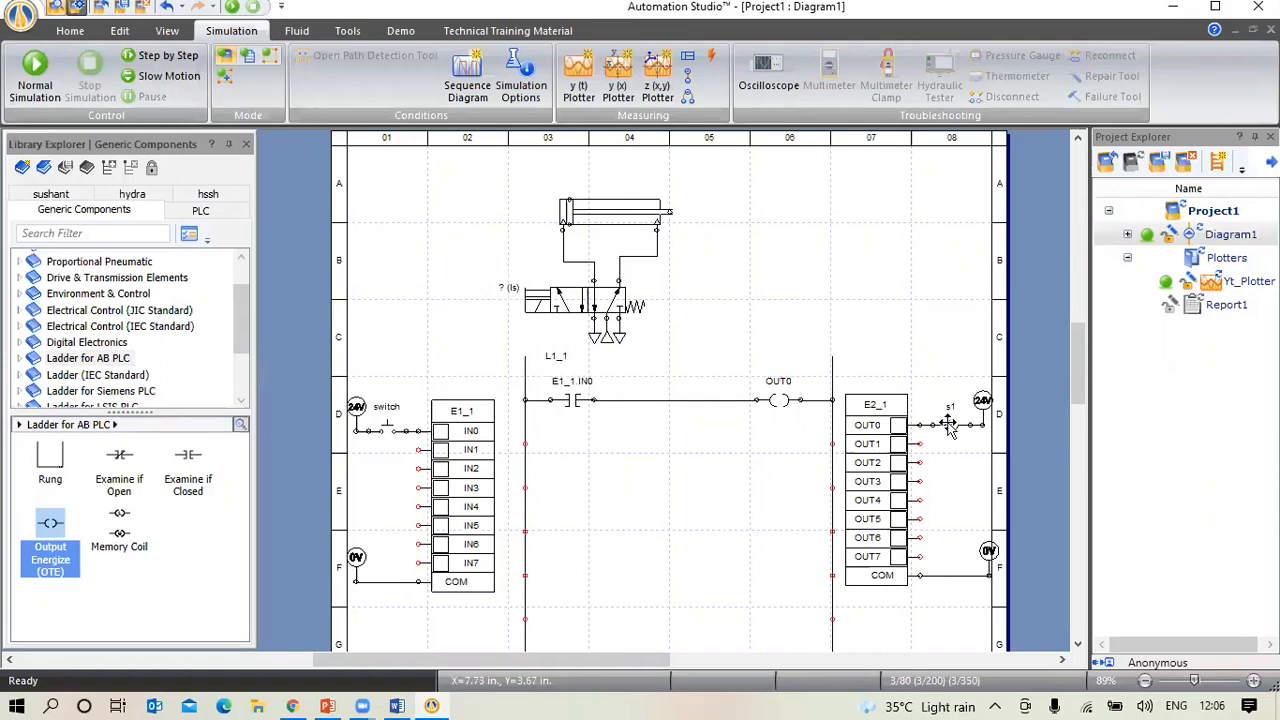
Assign the solenoid variable "s1" to the solenoid input of the 5/2-way valve
{"action": "double_click", "coordinate": [583, 300]}
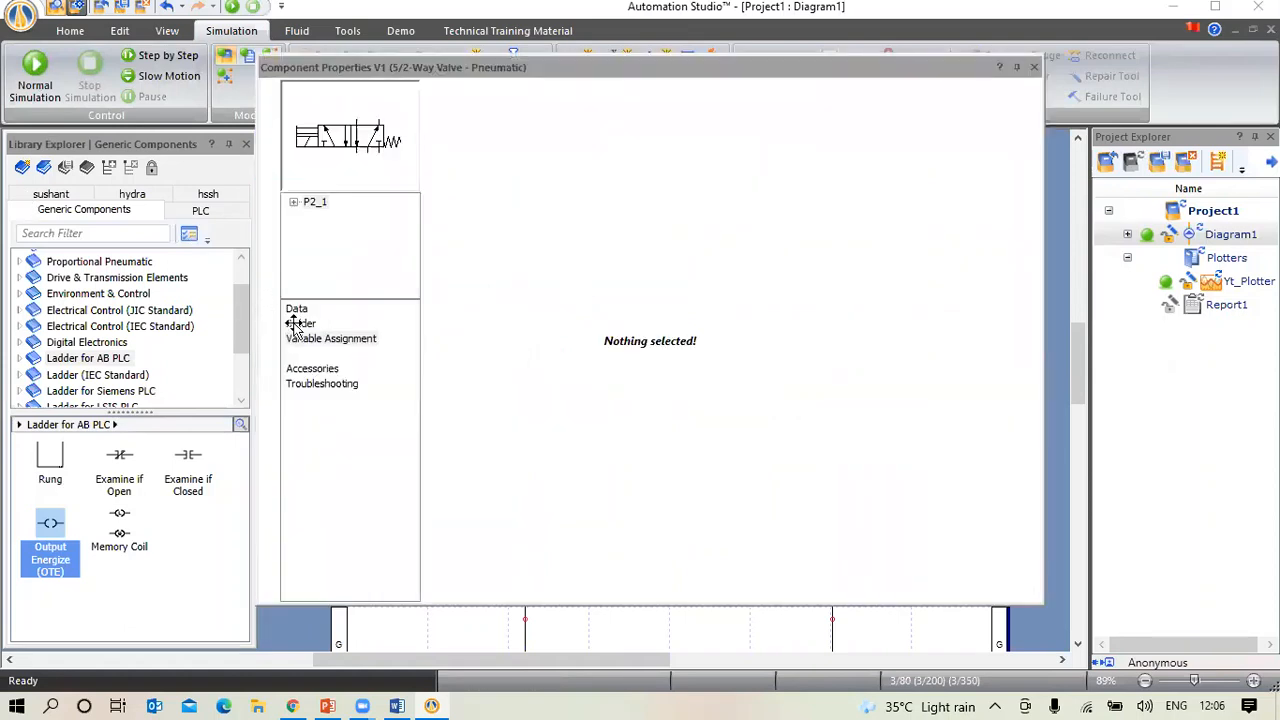
{"action": "left_click", "coordinate": [300, 336]}
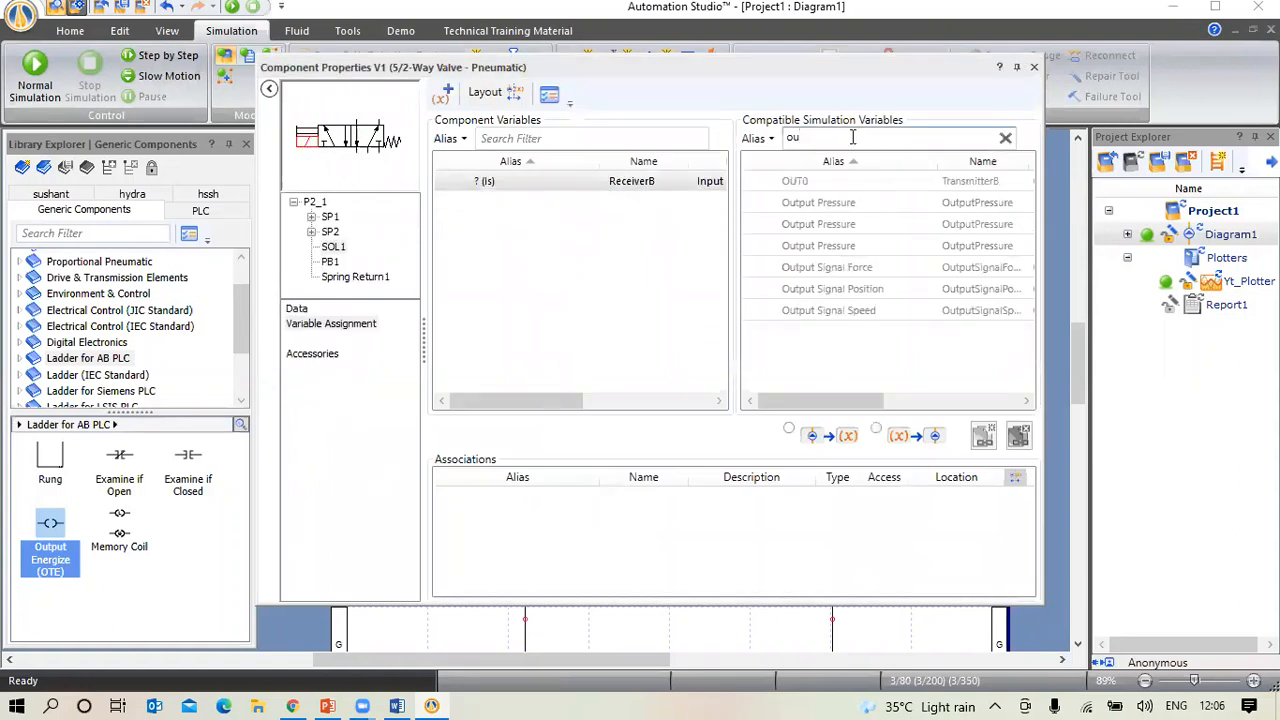
{"action": "key", "text": "BackSpace"}
{"action": "type", "text": "s1"}
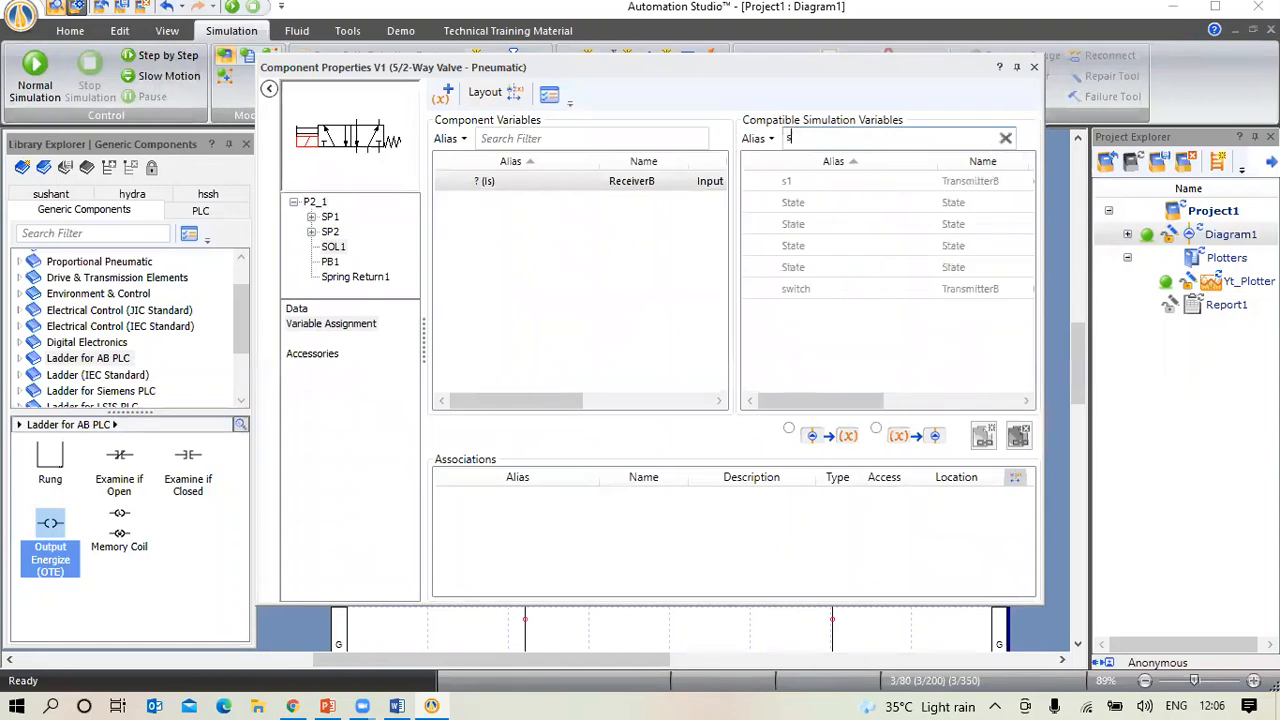
{"action": "double_click", "coordinate": [780, 184]}
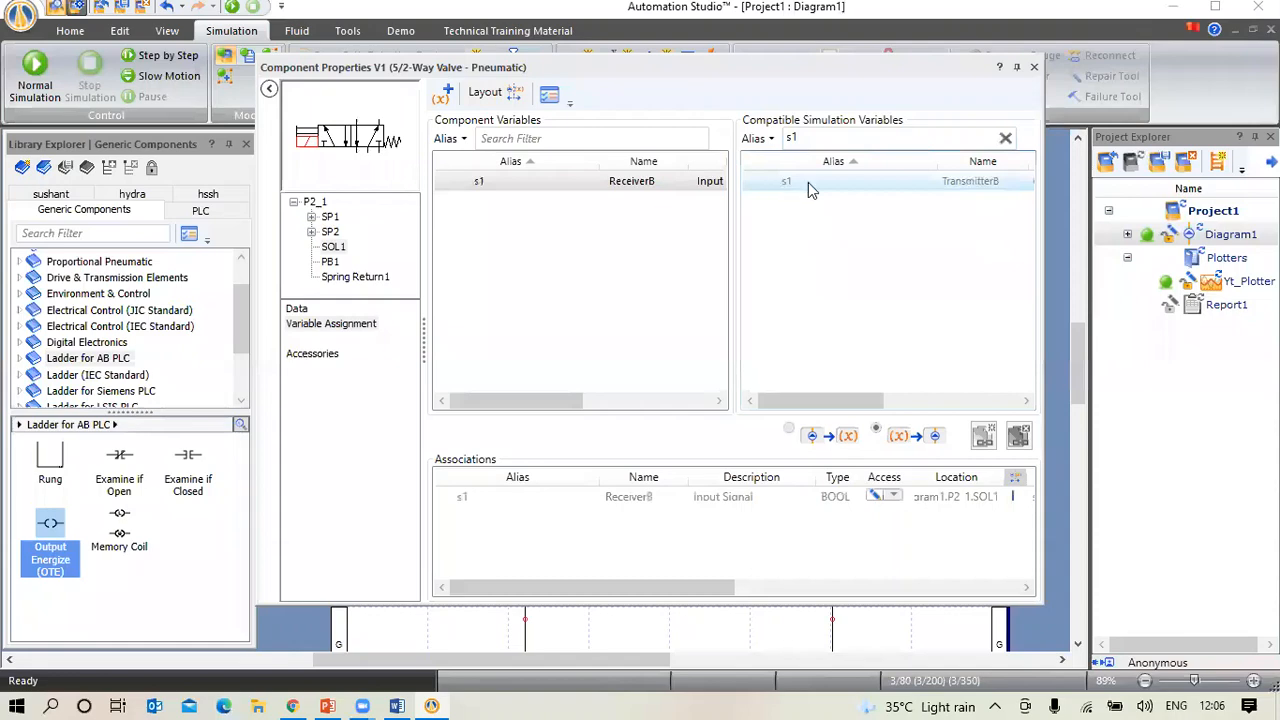
{"action": "mouse_move", "coordinate": [811, 189]}
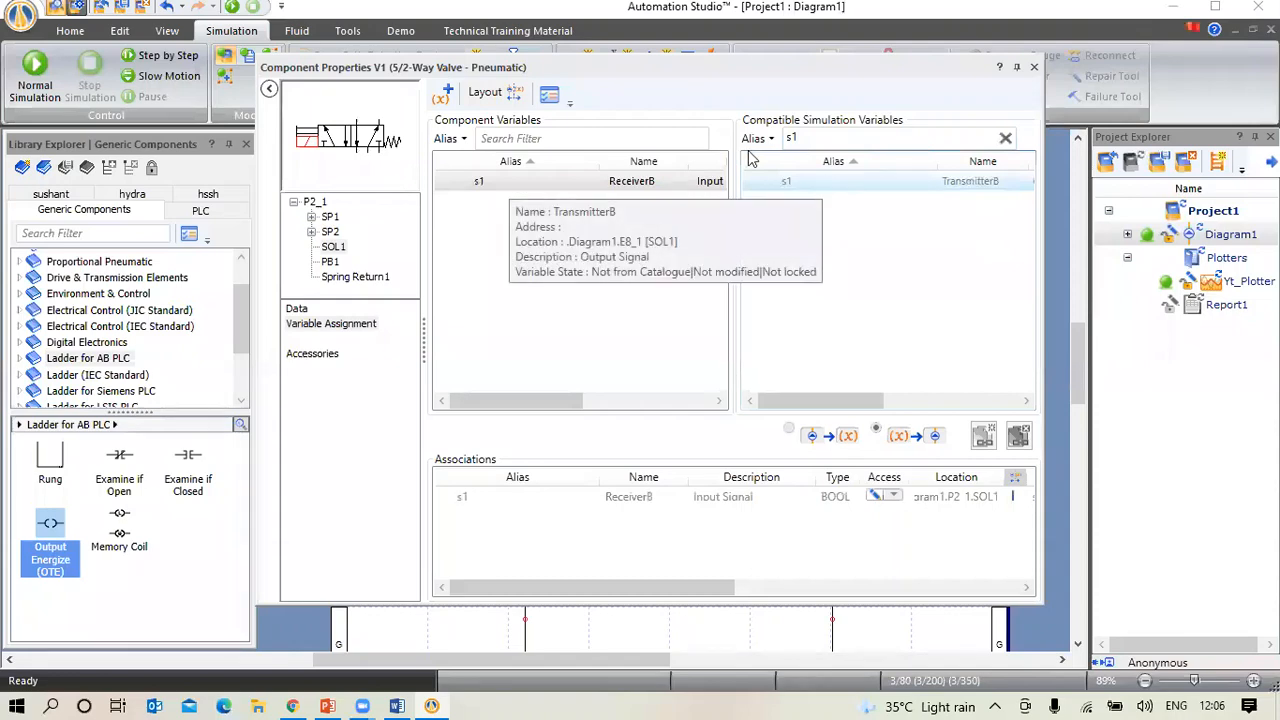
{"action": "left_click", "coordinate": [1034, 67]}
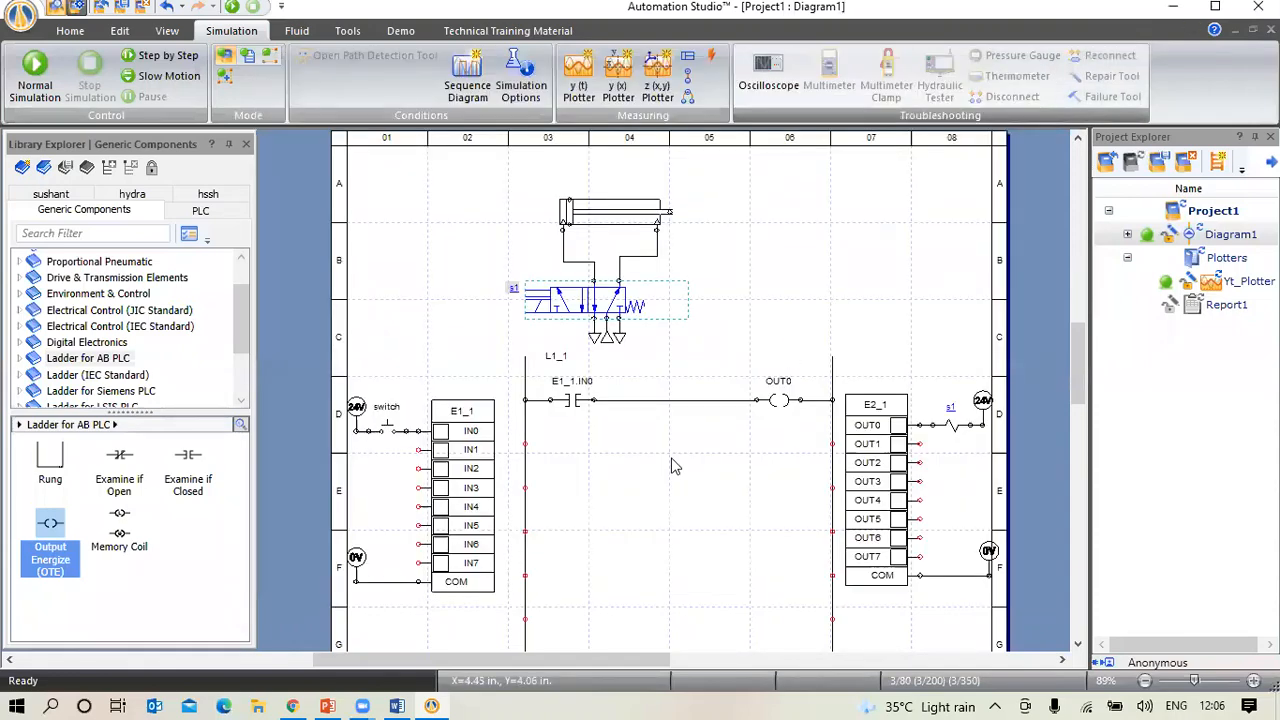
Test the circuit in a normal simulation by operating the push-button "switch" to check the cylinder's movement, then stop the simulation
{"action": "left_click", "coordinate": [35, 72]}
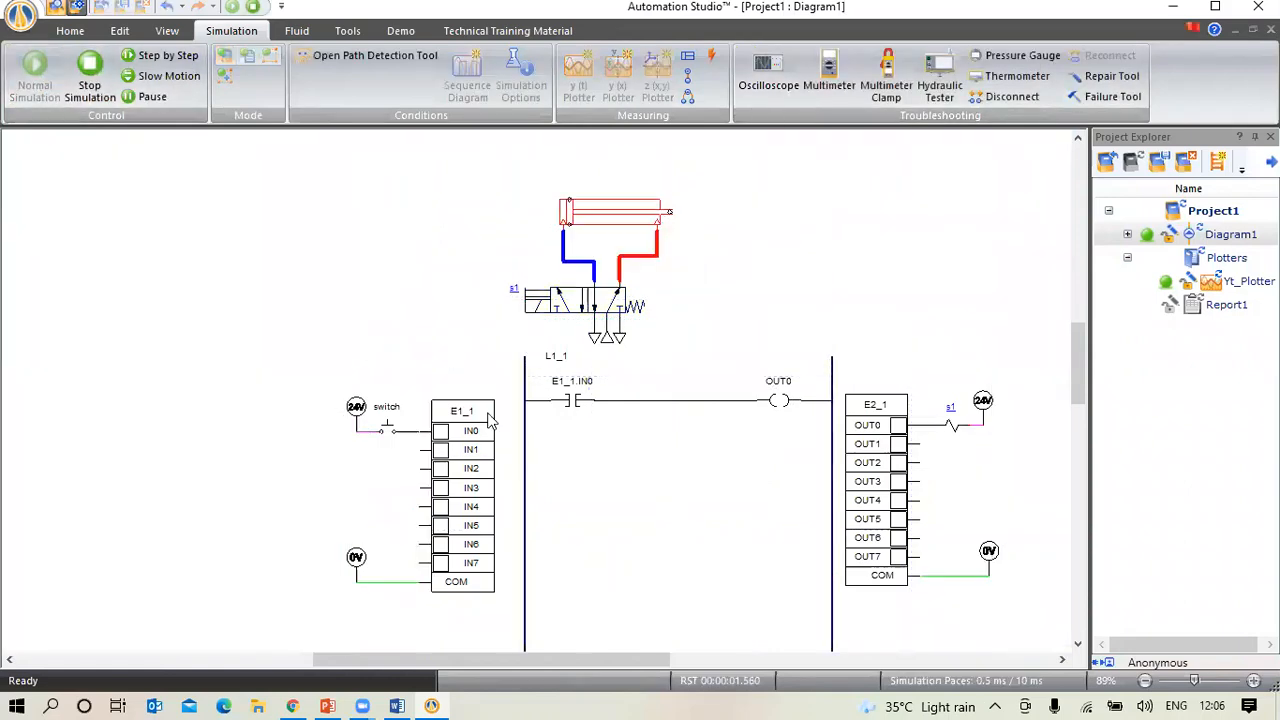
{"action": "left_click", "coordinate": [390, 433]}
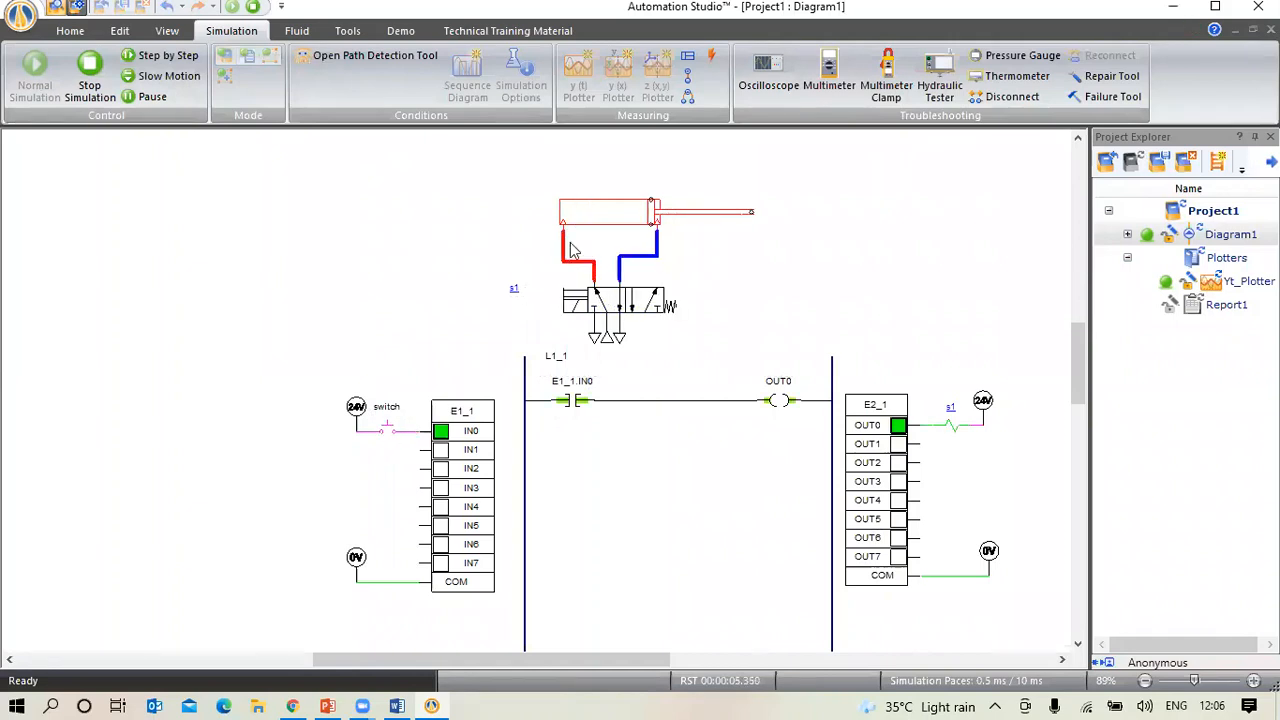
{"action": "left_click", "coordinate": [393, 432]}
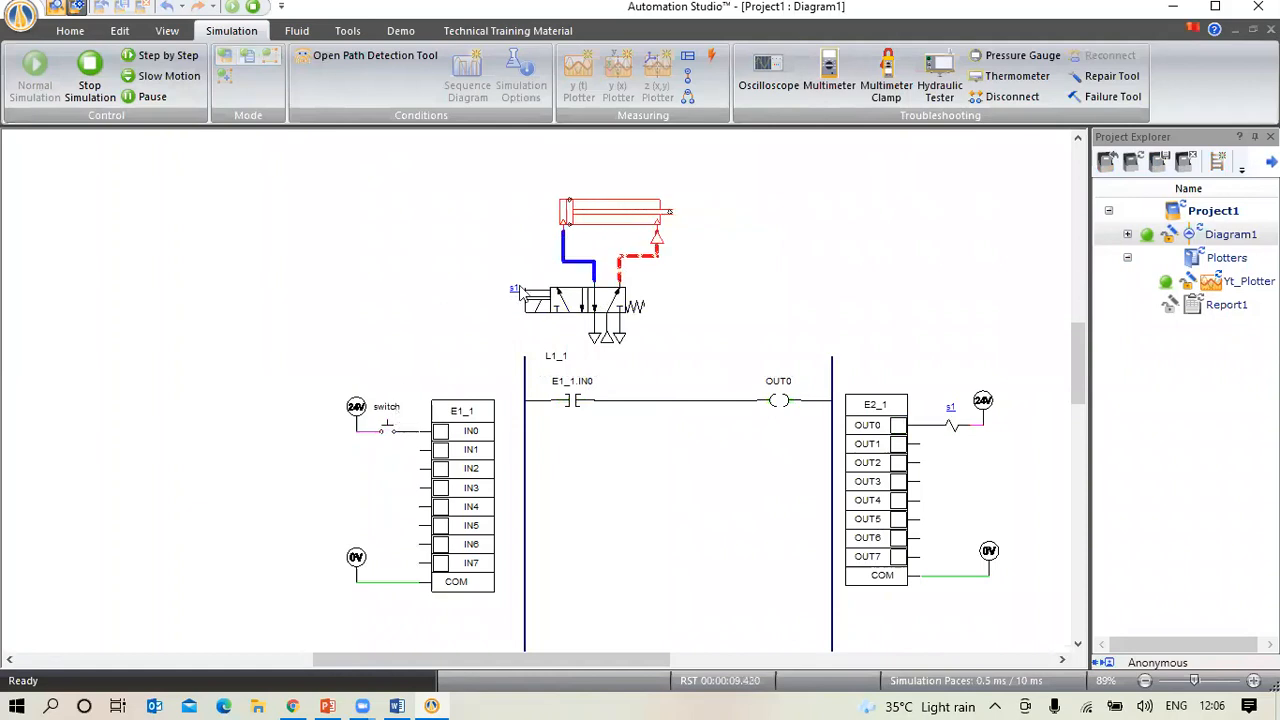
{"action": "scroll", "coordinate": [826, 588], "scroll_direction": "down", "scroll_amount": 1}
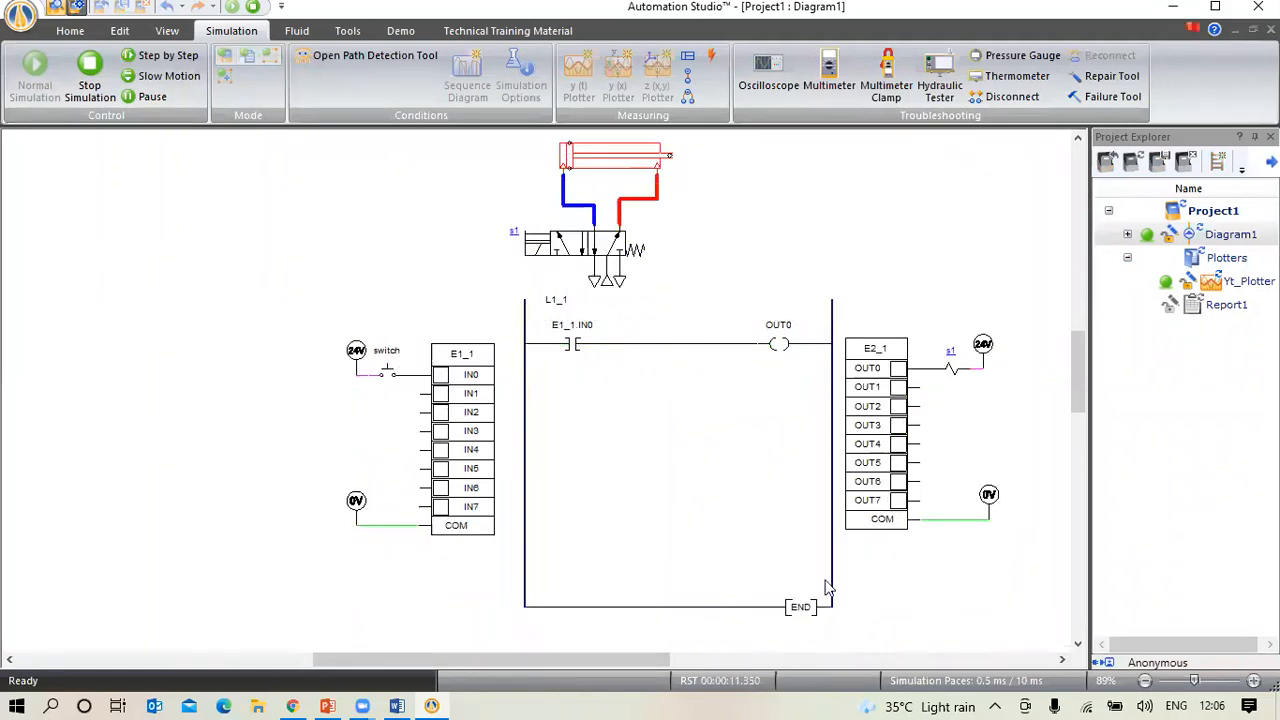
{"action": "left_click", "coordinate": [385, 380]}
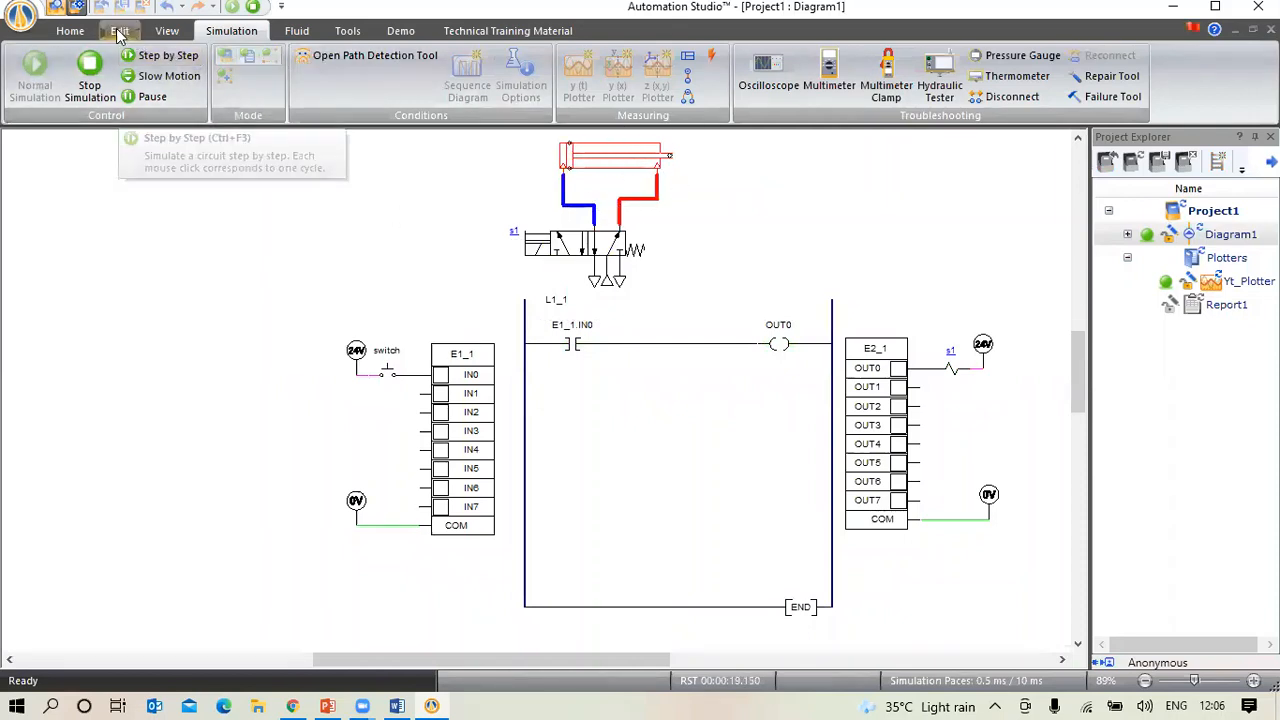
{"action": "left_click", "coordinate": [89, 85]}
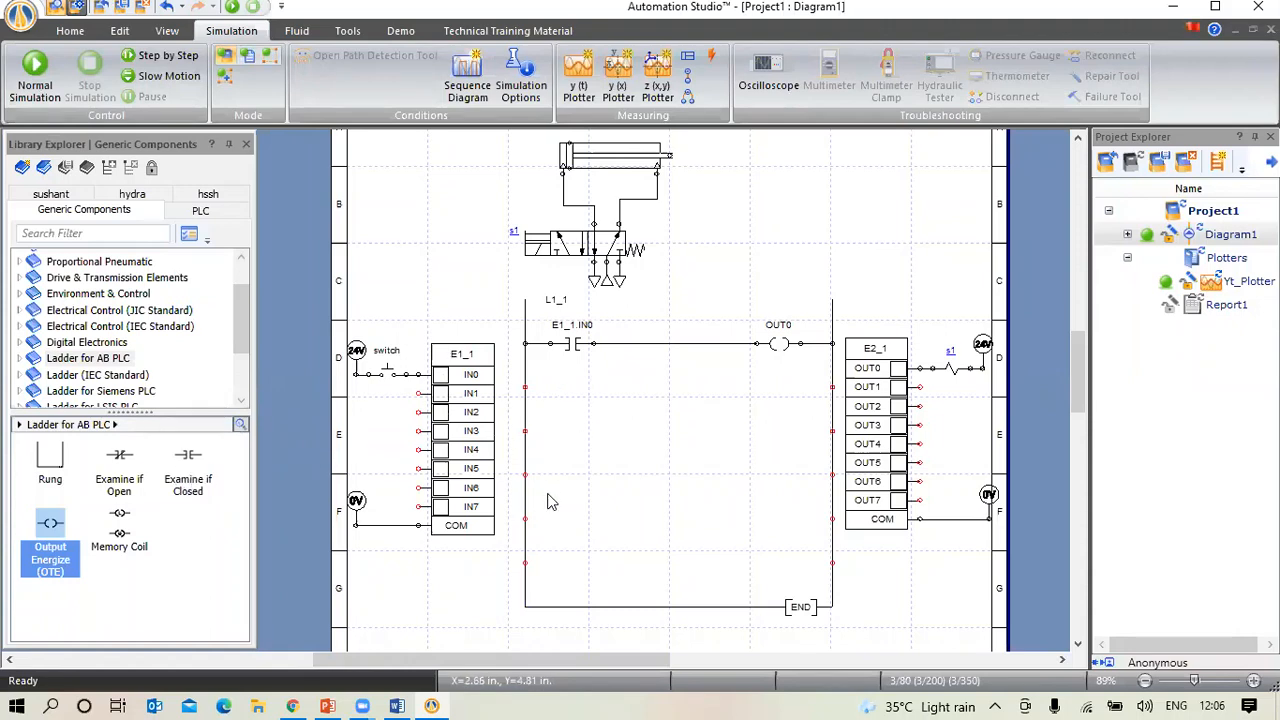
Place three more Examine if Closed contacts below the first contact, one each at the second, third and fourth rung levels
{"action": "left_click", "coordinate": [197, 476]}
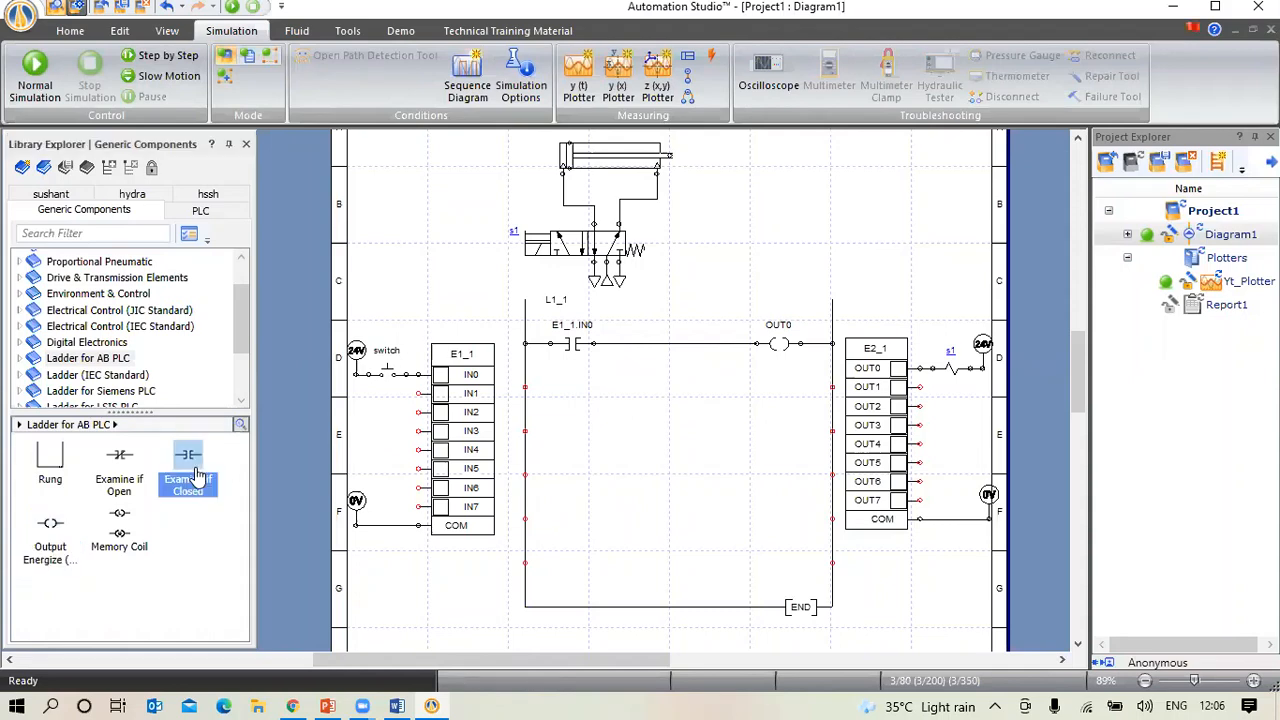
{"action": "left_click_drag", "start_coordinate": [197, 476], "coordinate": [570, 390]}
{"action": "left_click_drag", "start_coordinate": [190, 494], "coordinate": [566, 423]}
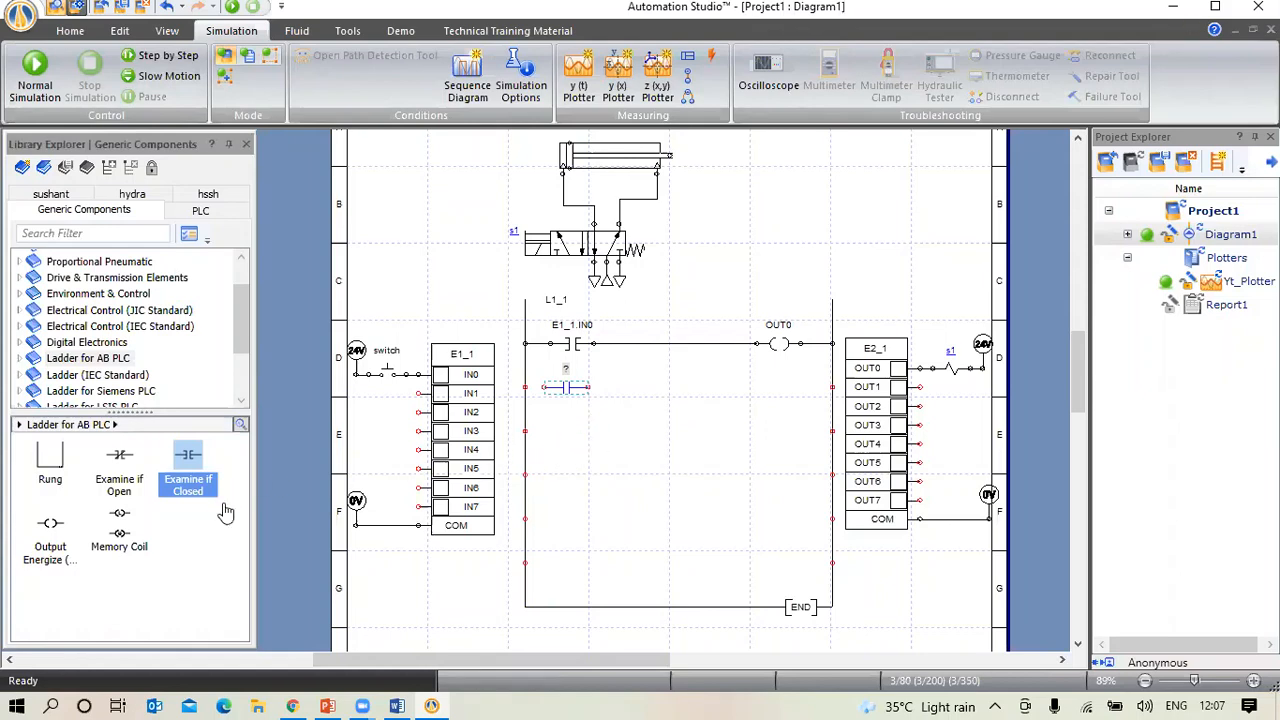
{"action": "left_click_drag", "start_coordinate": [190, 484], "coordinate": [570, 475]}
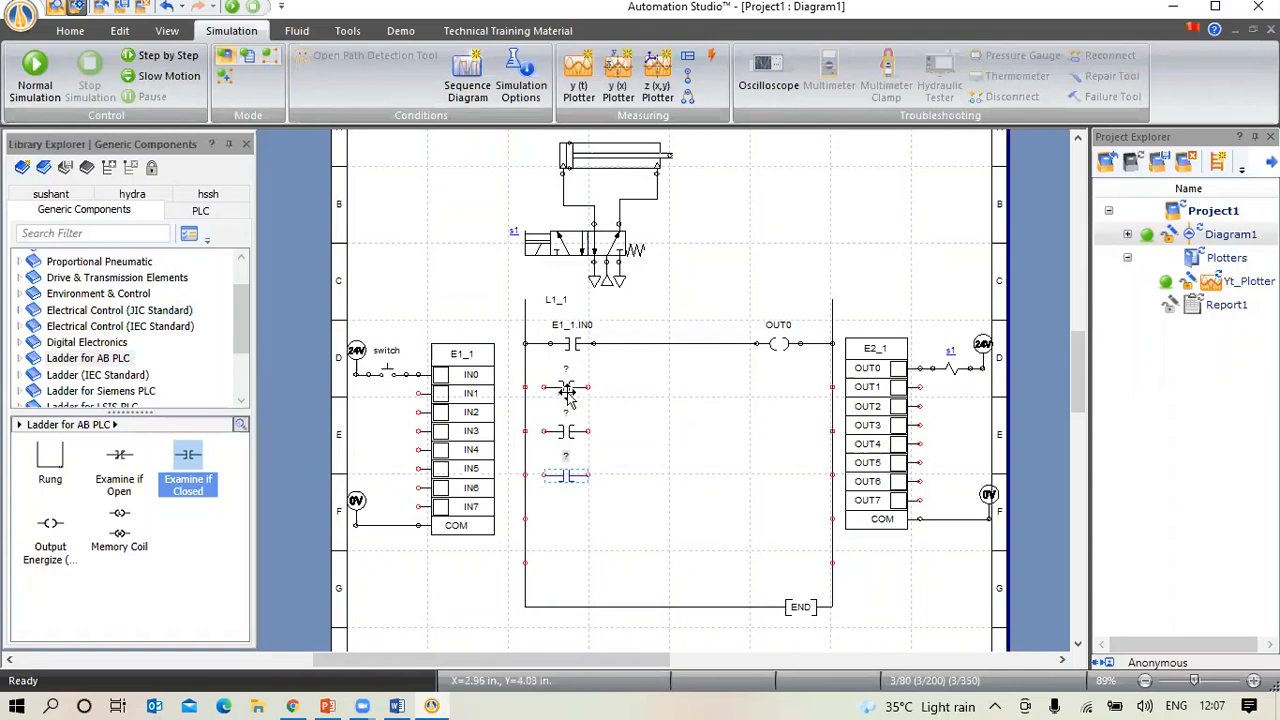
Move the OUT0 coil from the first rung down to the third rung level
{"action": "left_click", "coordinate": [786, 345]}
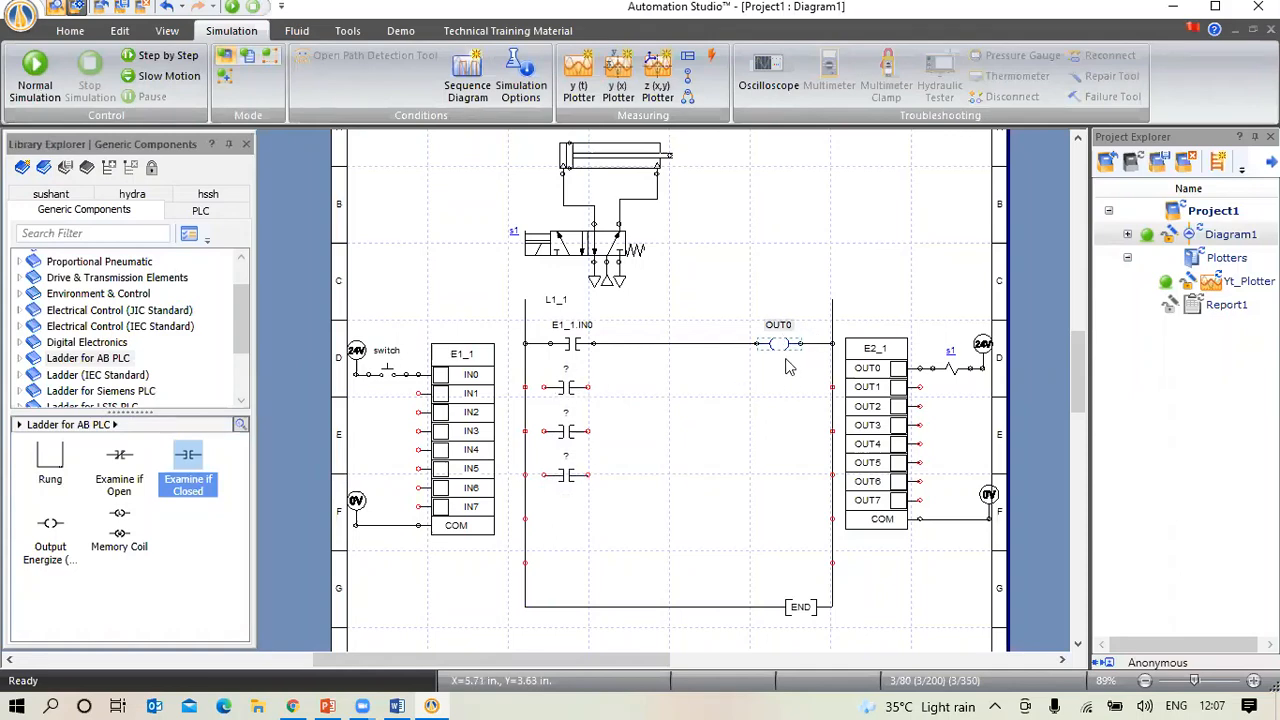
{"action": "left_click_drag", "start_coordinate": [779, 343], "coordinate": [780, 432]}
{"action": "left_click", "coordinate": [757, 488]}
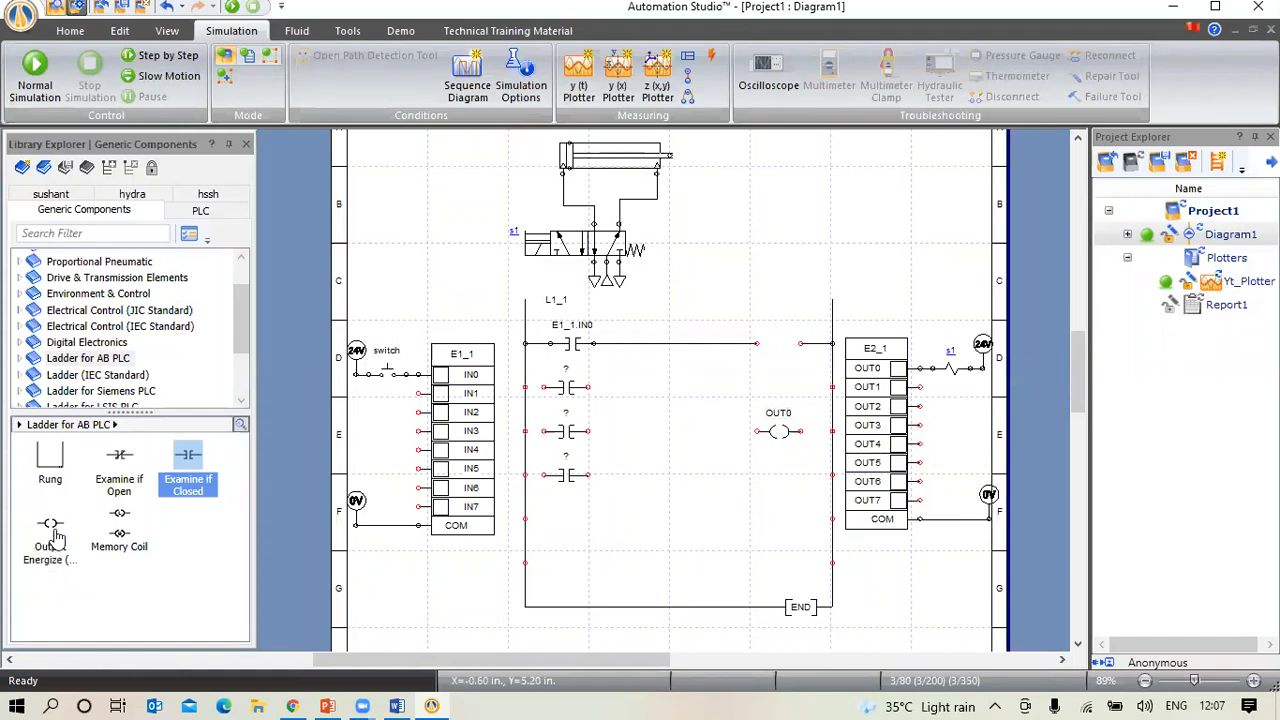
Place an Output Energize (OTE) coil in the gap on the first rung and give it the alias "abc"
{"action": "left_click_drag", "start_coordinate": [58, 538], "coordinate": [784, 346]}
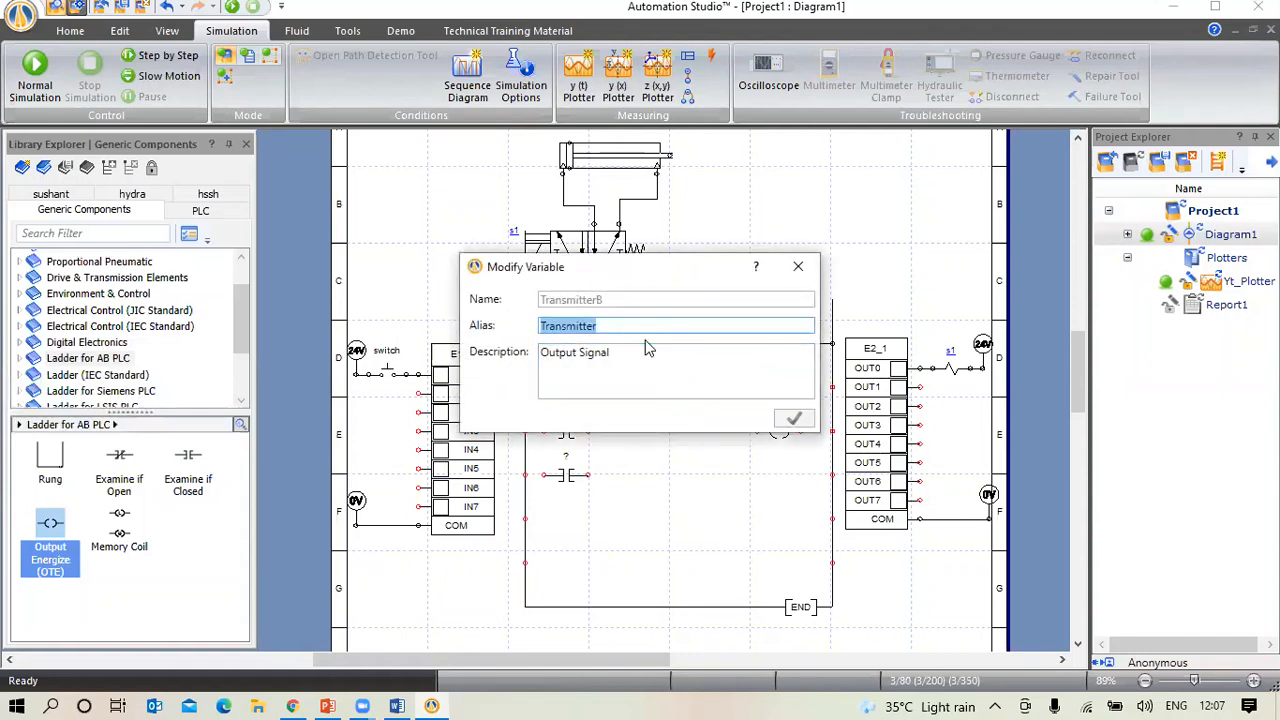
{"action": "type", "text": "abc"}
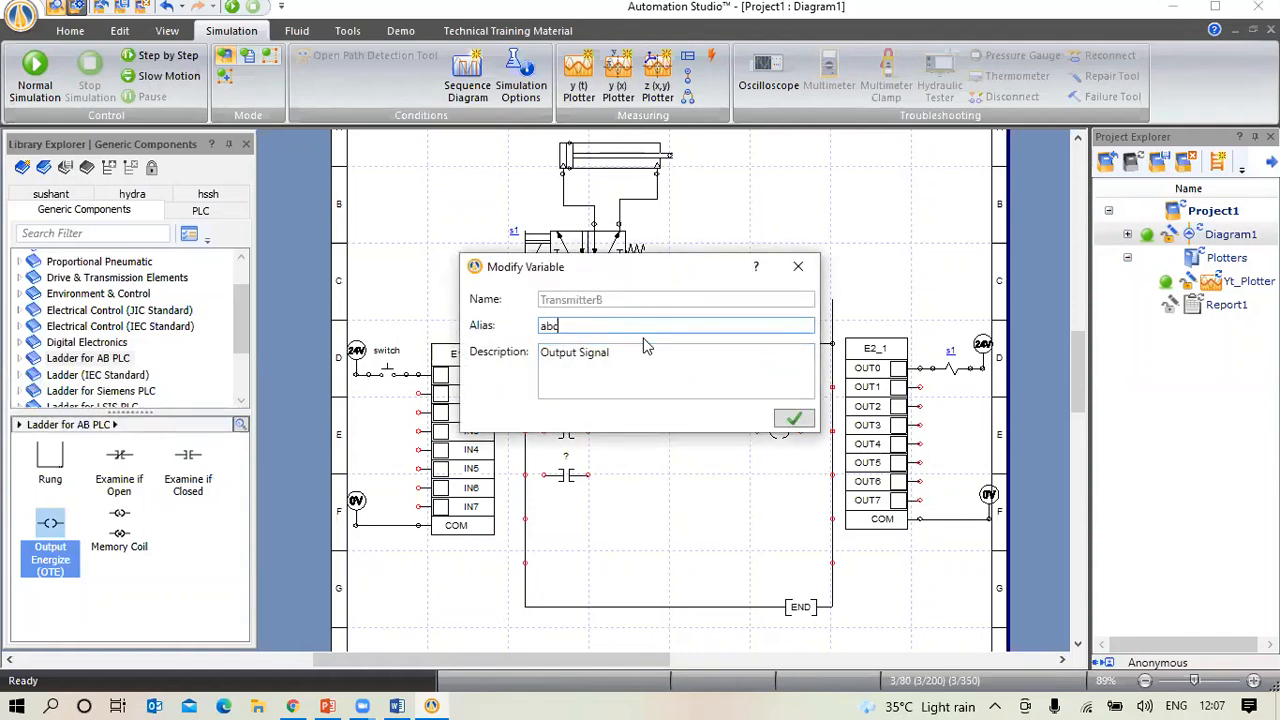
{"action": "key", "text": "Return"}
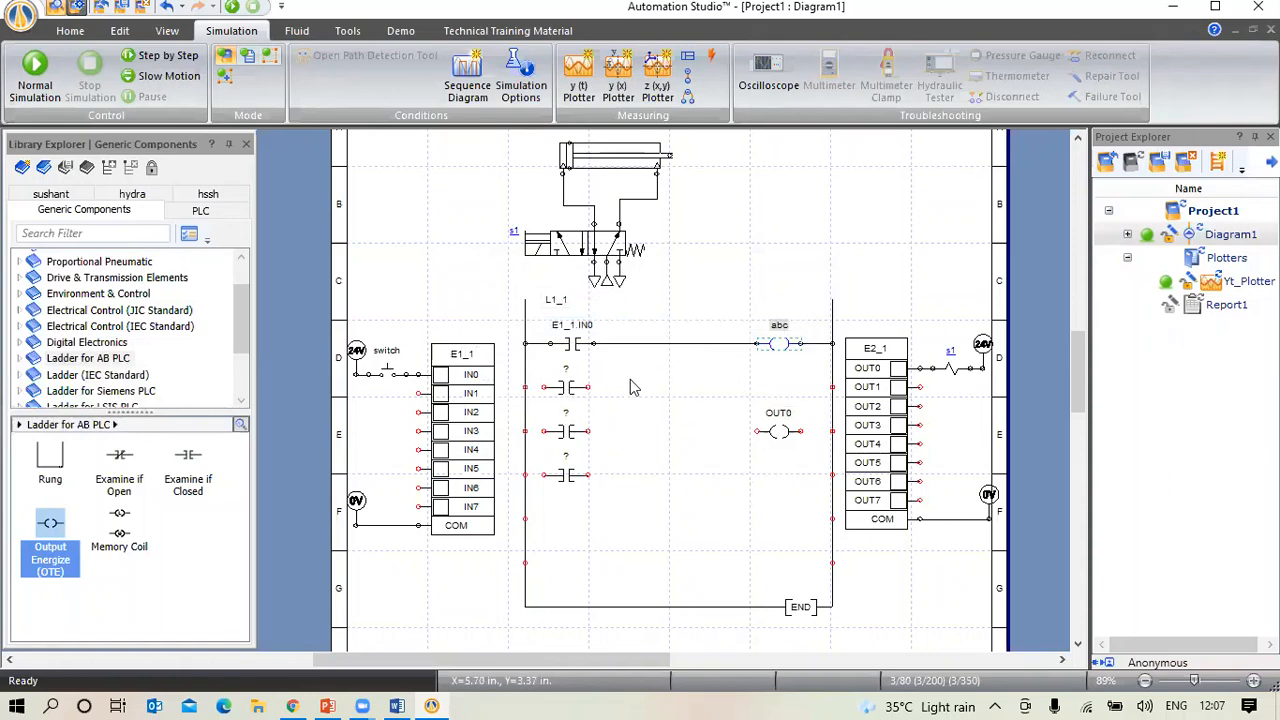
Assign the coil variable "abc" to the Examine if Closed contact at the second rung level
{"action": "double_click", "coordinate": [569, 393]}
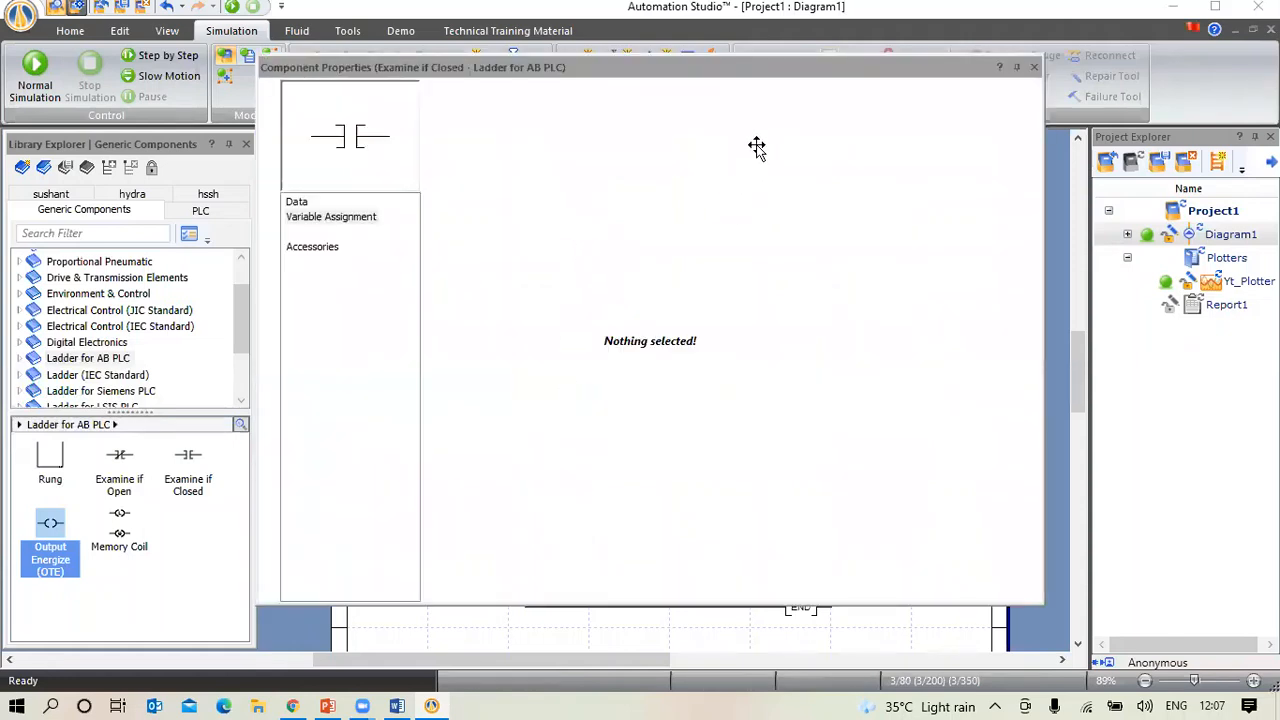
{"action": "left_click", "coordinate": [815, 137]}
{"action": "type", "text": "s1"}
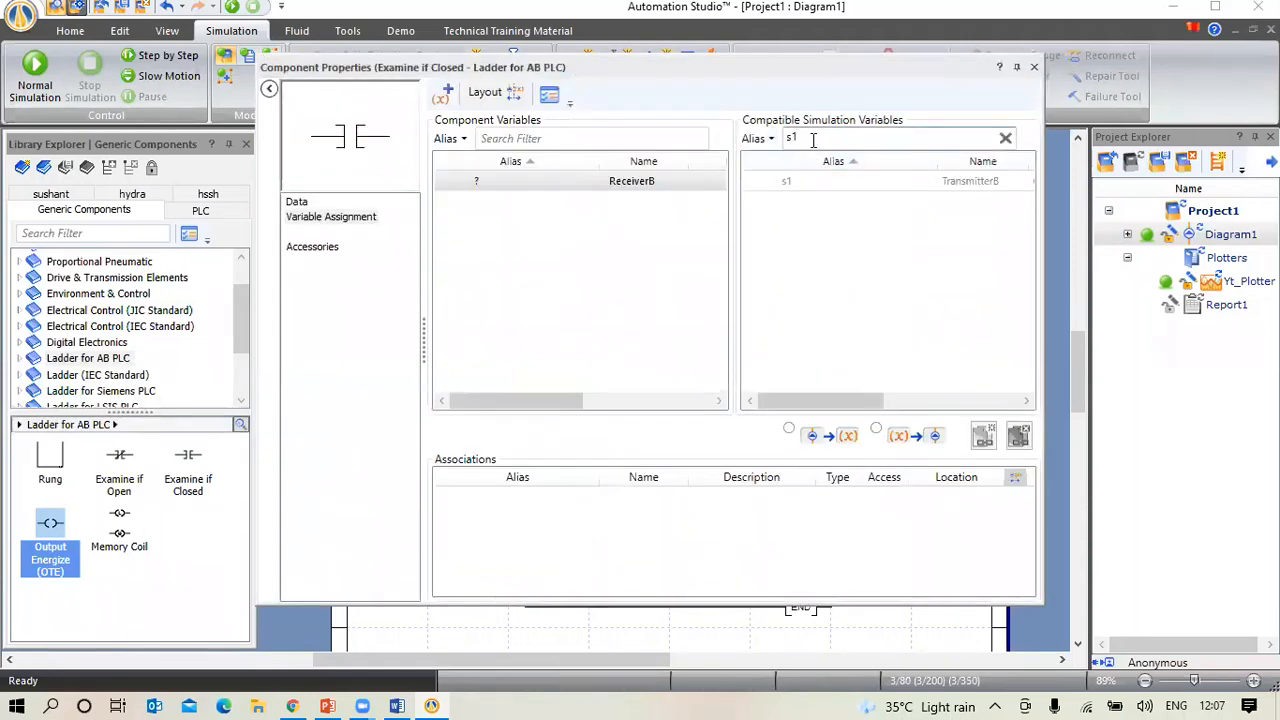
{"action": "key", "text": "BackSpace"}
{"action": "key", "text": "BackSpace"}
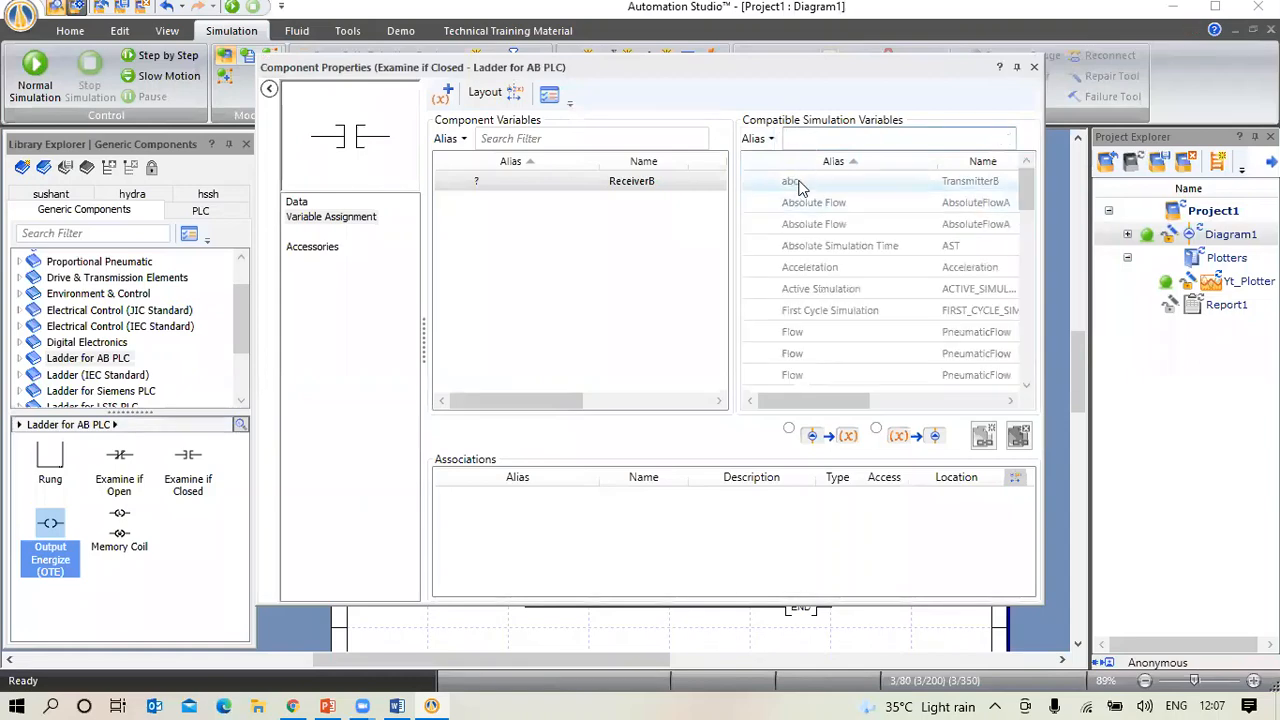
{"action": "type", "text": "a"}
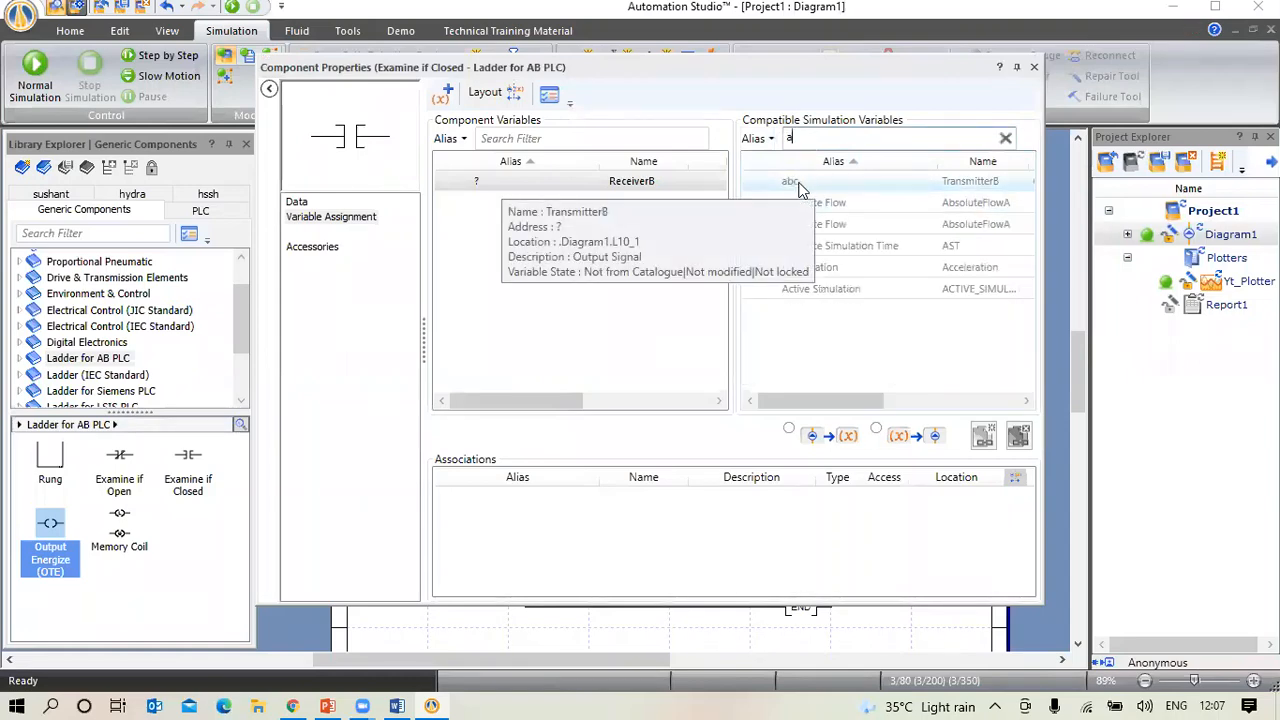
{"action": "type", "text": "bc"}
{"action": "double_click", "coordinate": [800, 183]}
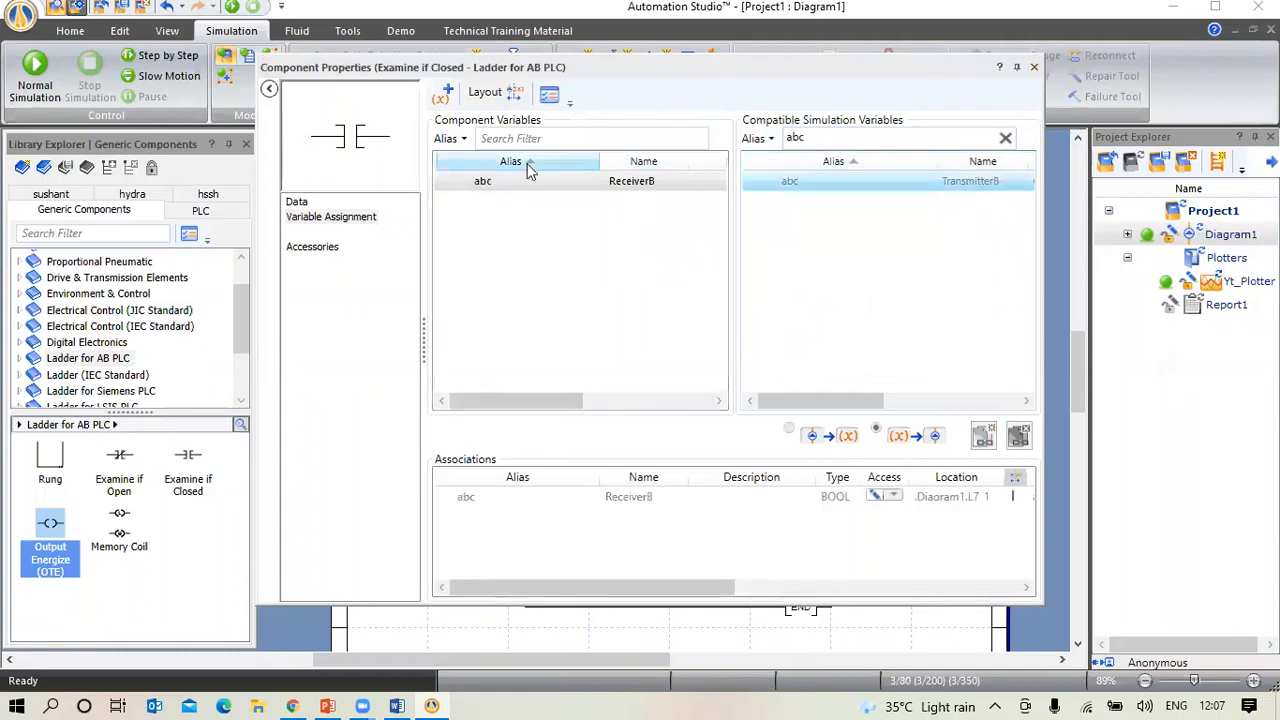
{"action": "left_click", "coordinate": [1035, 68]}
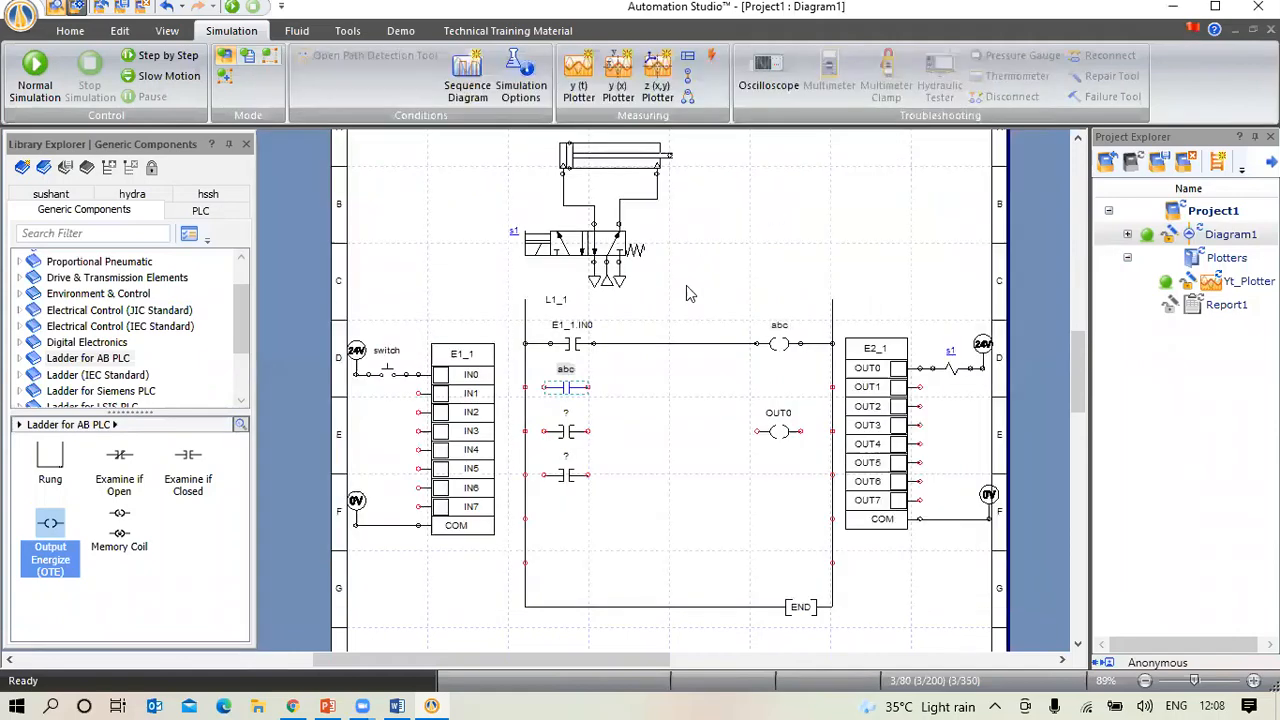
Assign the variable "abc" to the Examine if Closed contacts at the third and fourth rung levels
{"action": "double_click", "coordinate": [567, 432]}
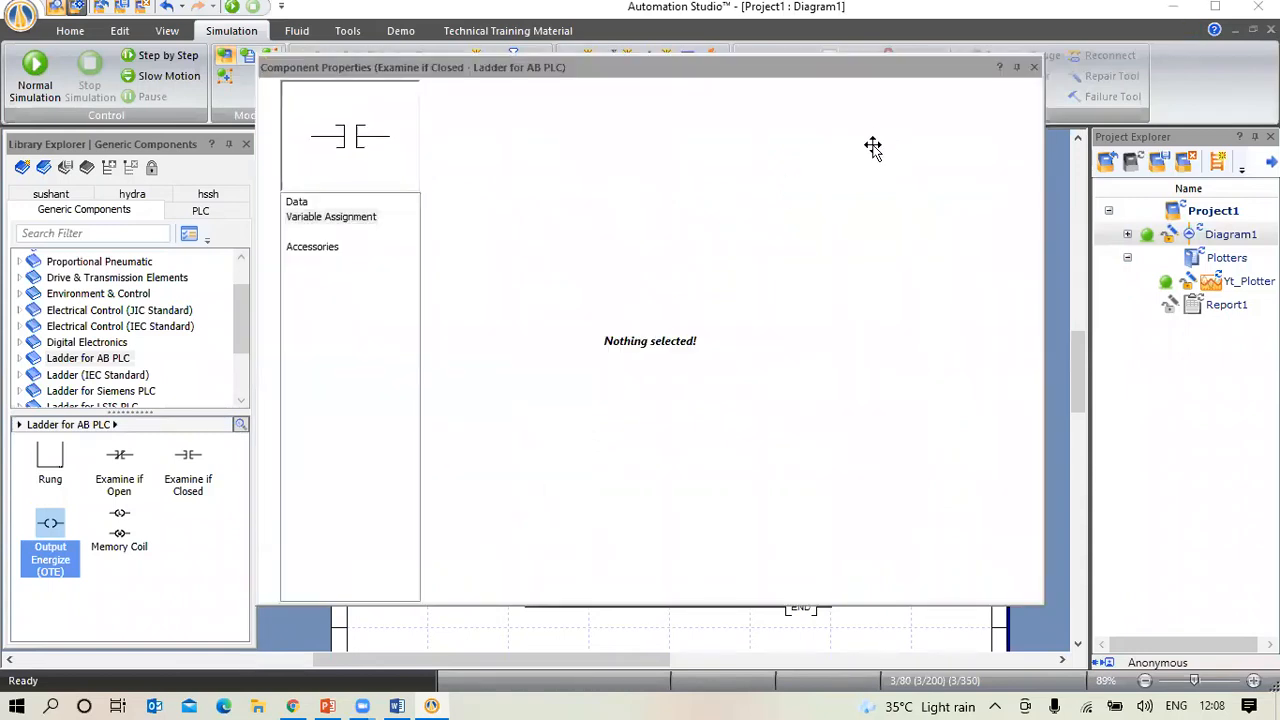
{"action": "double_click", "coordinate": [798, 186]}
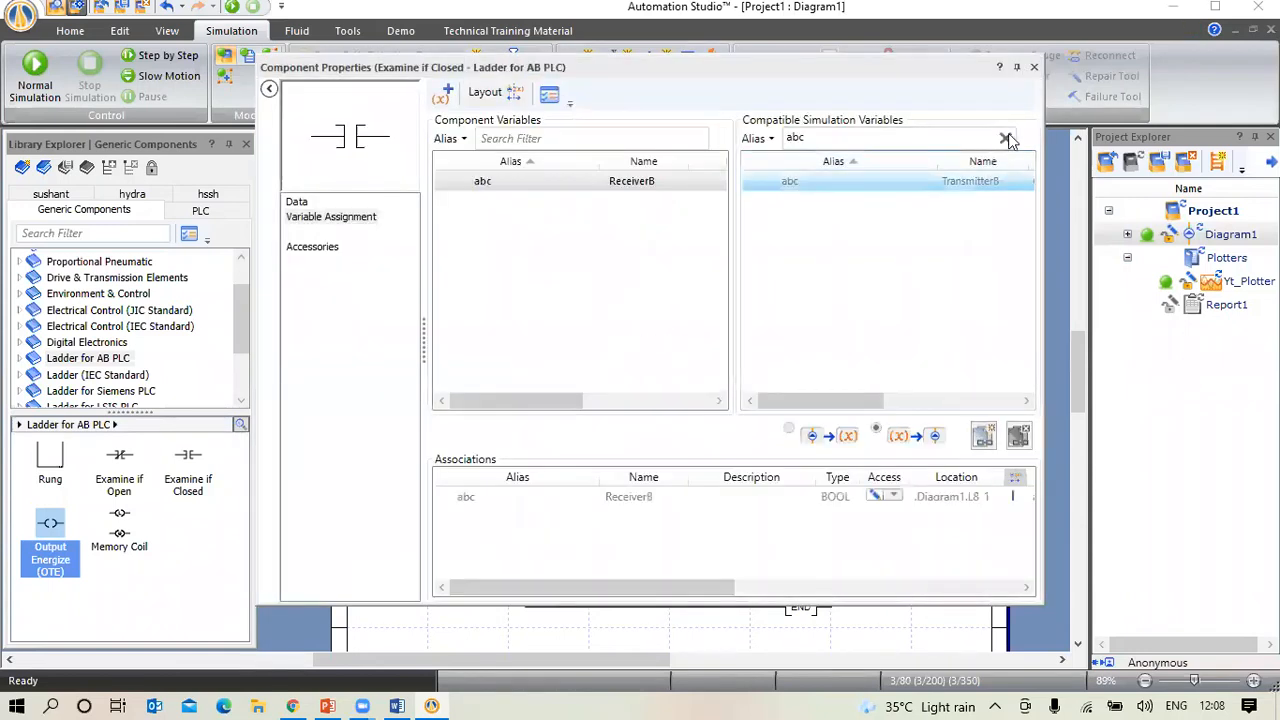
{"action": "left_click", "coordinate": [1034, 67]}
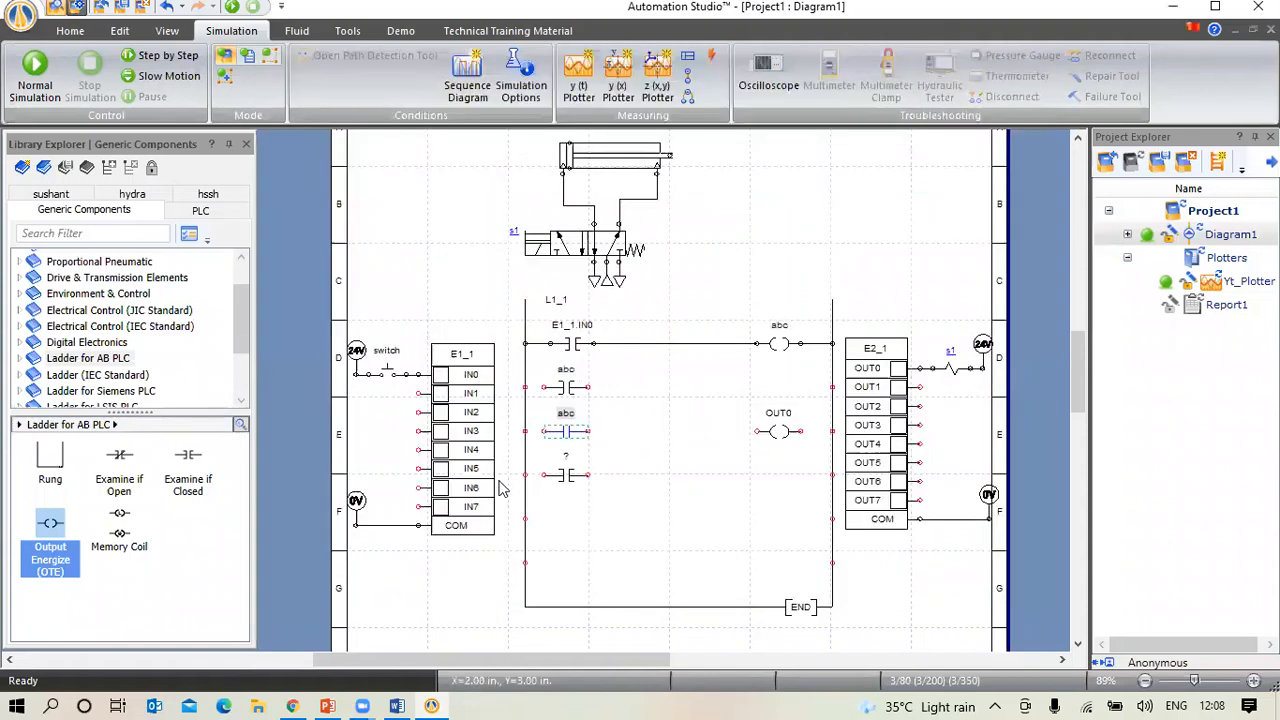
{"action": "double_click", "coordinate": [567, 474]}
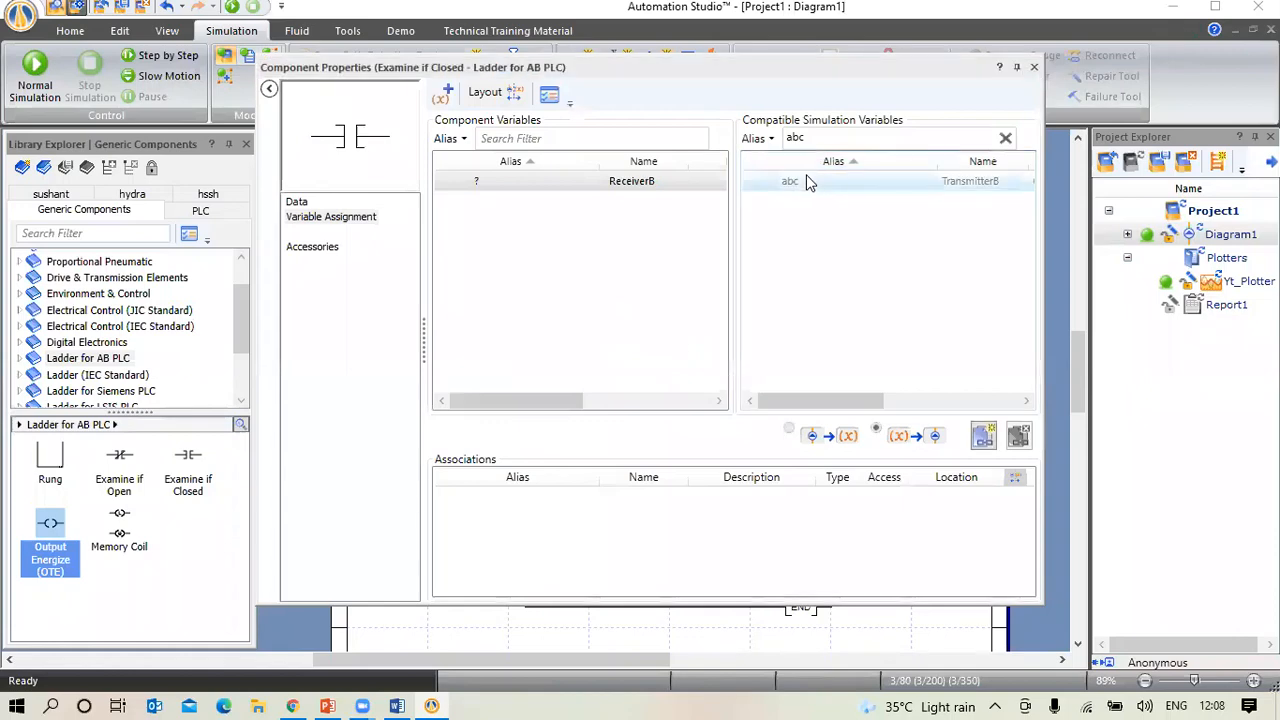
{"action": "double_click", "coordinate": [810, 182]}
{"action": "left_click", "coordinate": [1035, 68]}
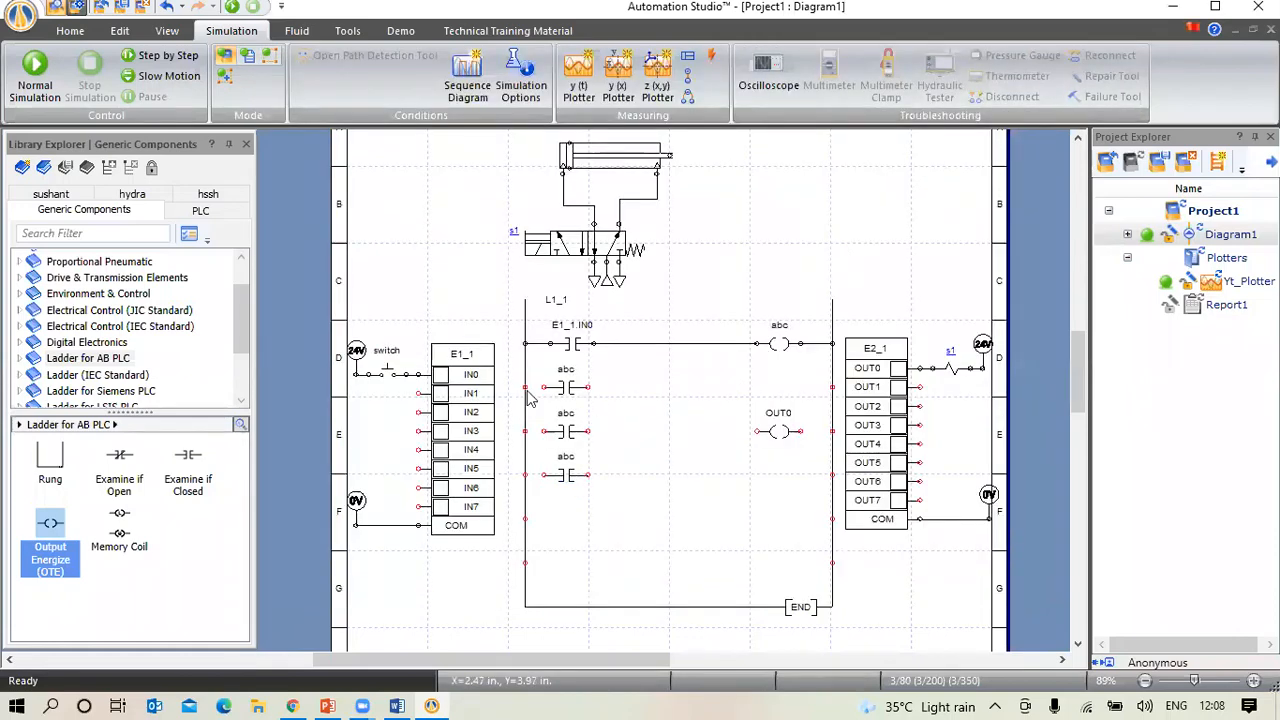
Wire the second-level "abc" contact in parallel with the E1_1.IN0 contact, and wire the third rung's contact and OUT0 coil between both rails
{"action": "left_click", "coordinate": [588, 387]}
{"action": "left_click", "coordinate": [591, 345]}
{"action": "left_click", "coordinate": [526, 432]}
{"action": "left_click", "coordinate": [755, 432]}
{"action": "left_click", "coordinate": [588, 431]}
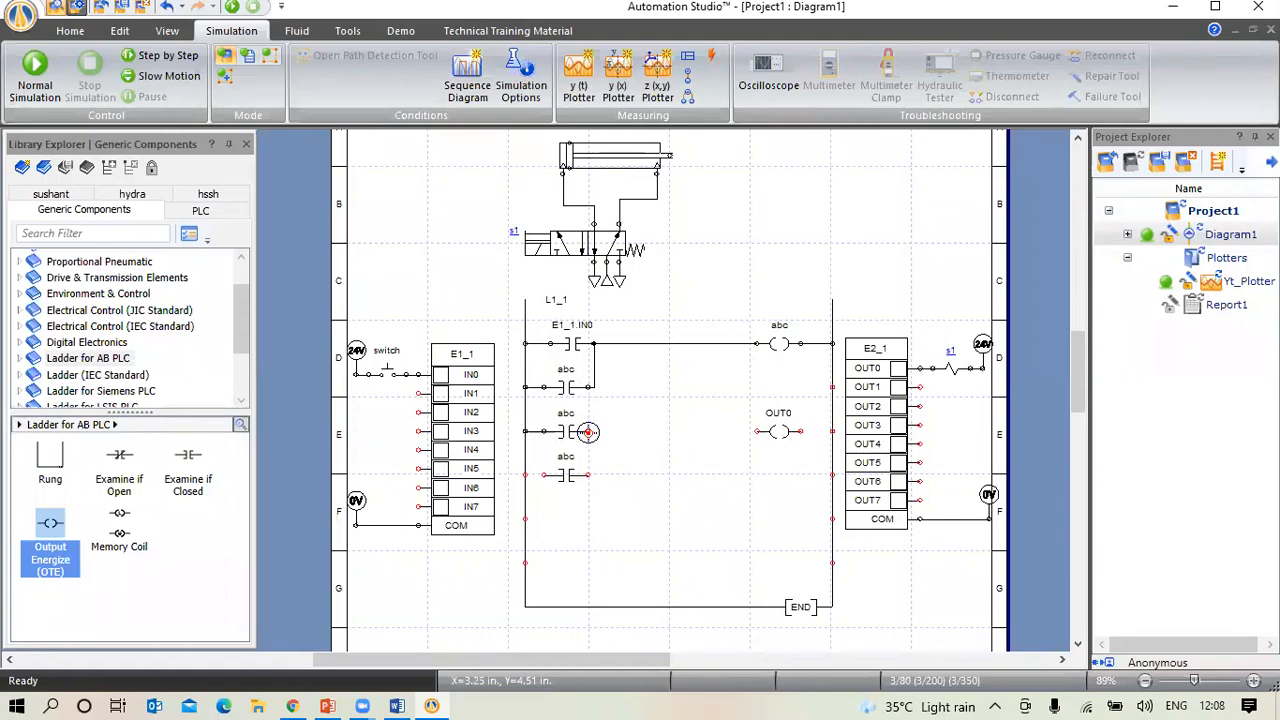
{"action": "left_click", "coordinate": [800, 431]}
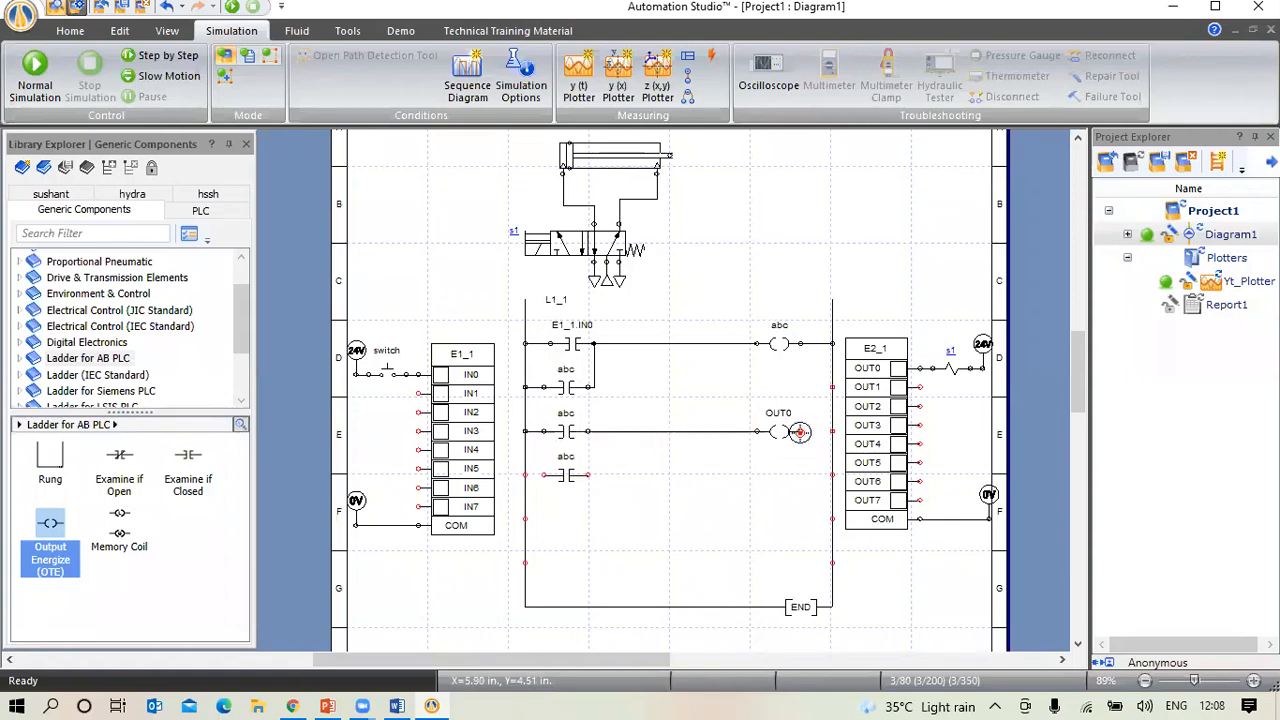
{"action": "left_click", "coordinate": [832, 431]}
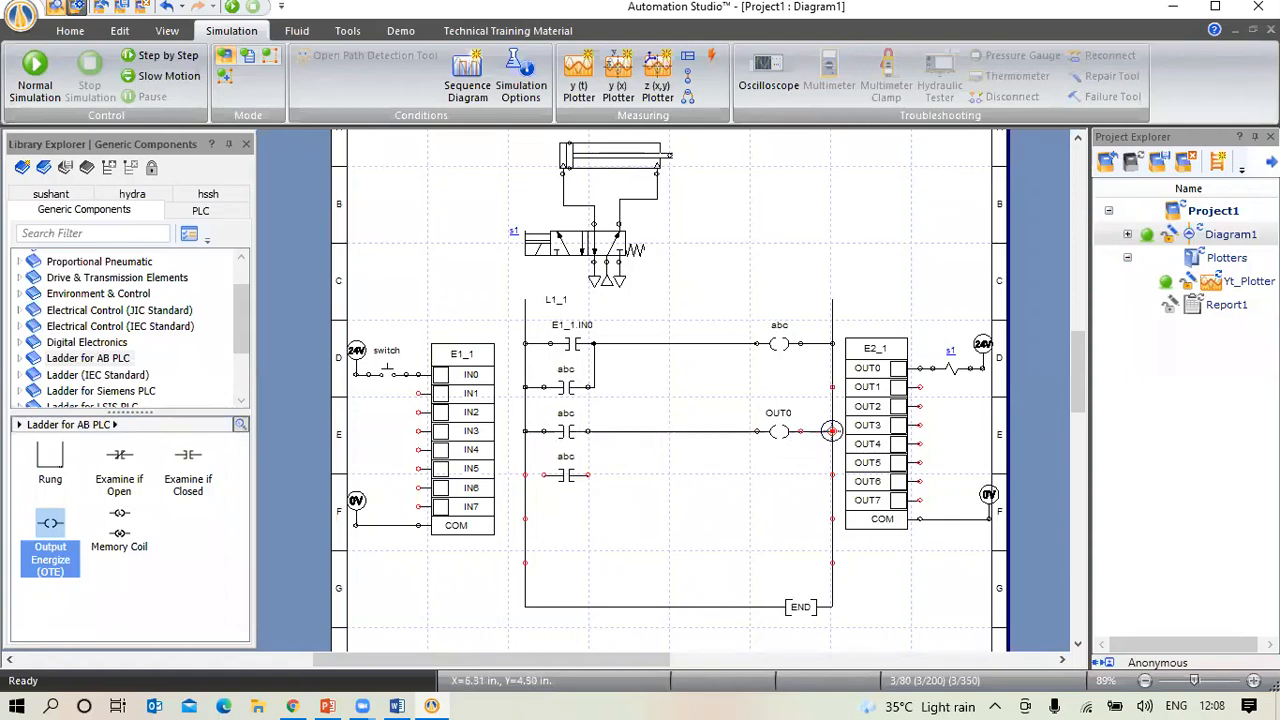
Complete the fourth rung by connecting its "abc" contact to the left rail, adding a Timer ON-Delay (TON), and wiring the timer's EN output to the right rail
{"action": "left_click", "coordinate": [525, 475]}
{"action": "left_click", "coordinate": [545, 475]}
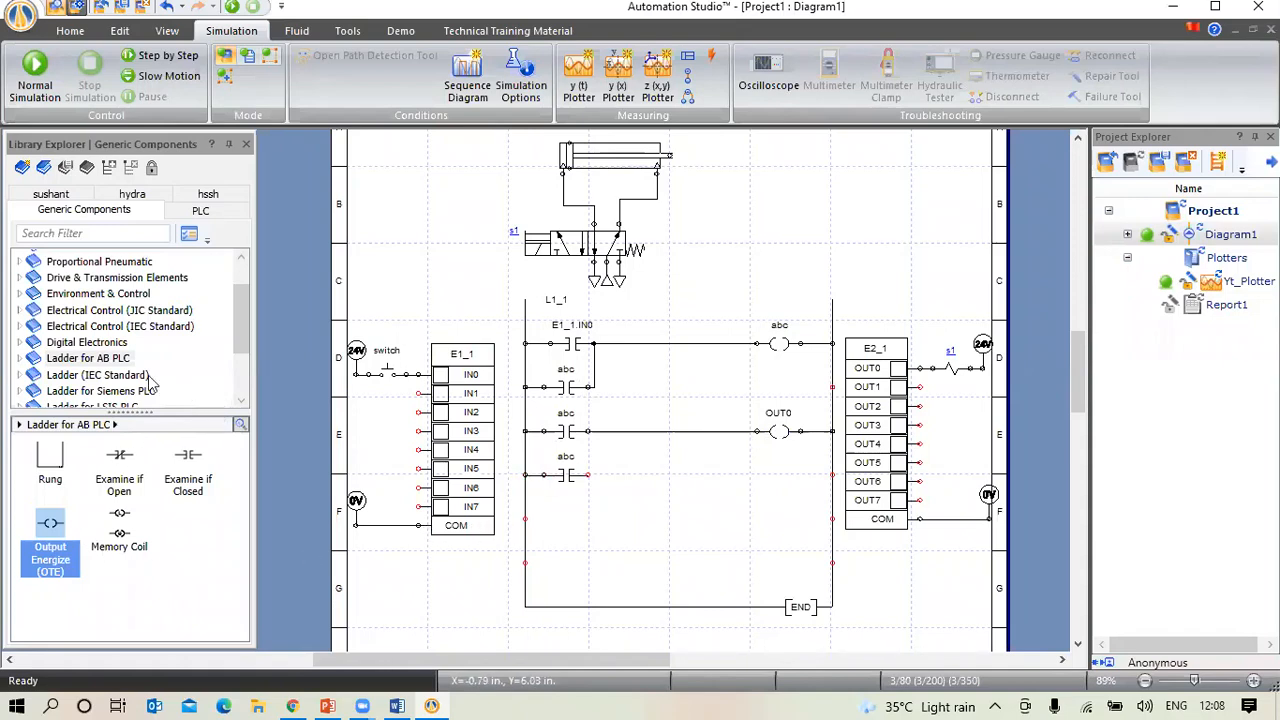
{"action": "left_click", "coordinate": [20, 360]}
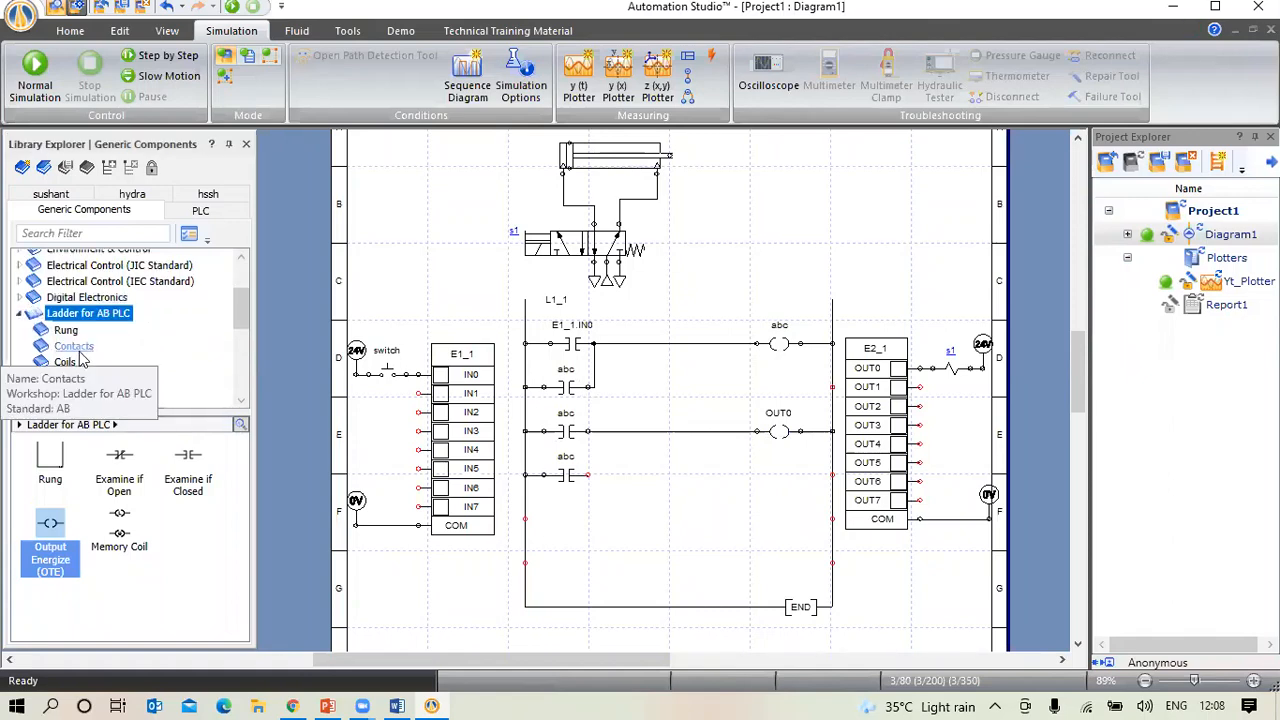
{"action": "scroll", "coordinate": [100, 365], "scroll_direction": "down", "scroll_amount": 1}
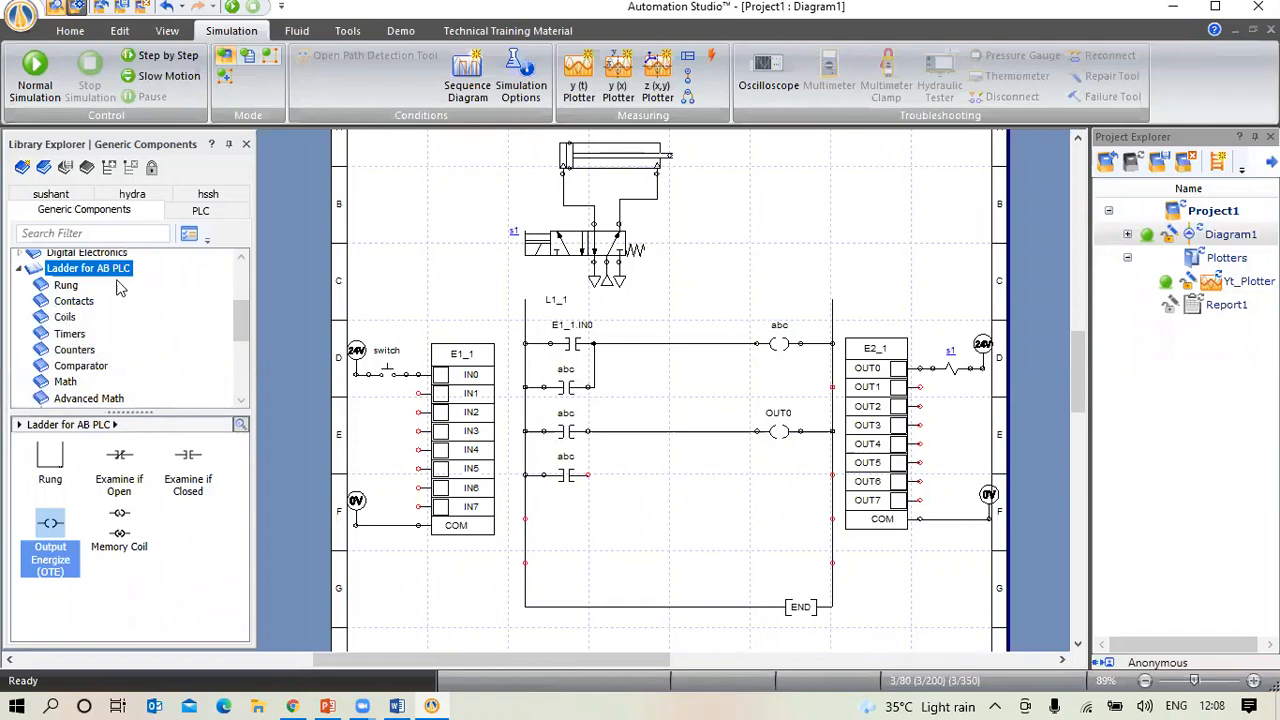
{"action": "left_click", "coordinate": [69, 335]}
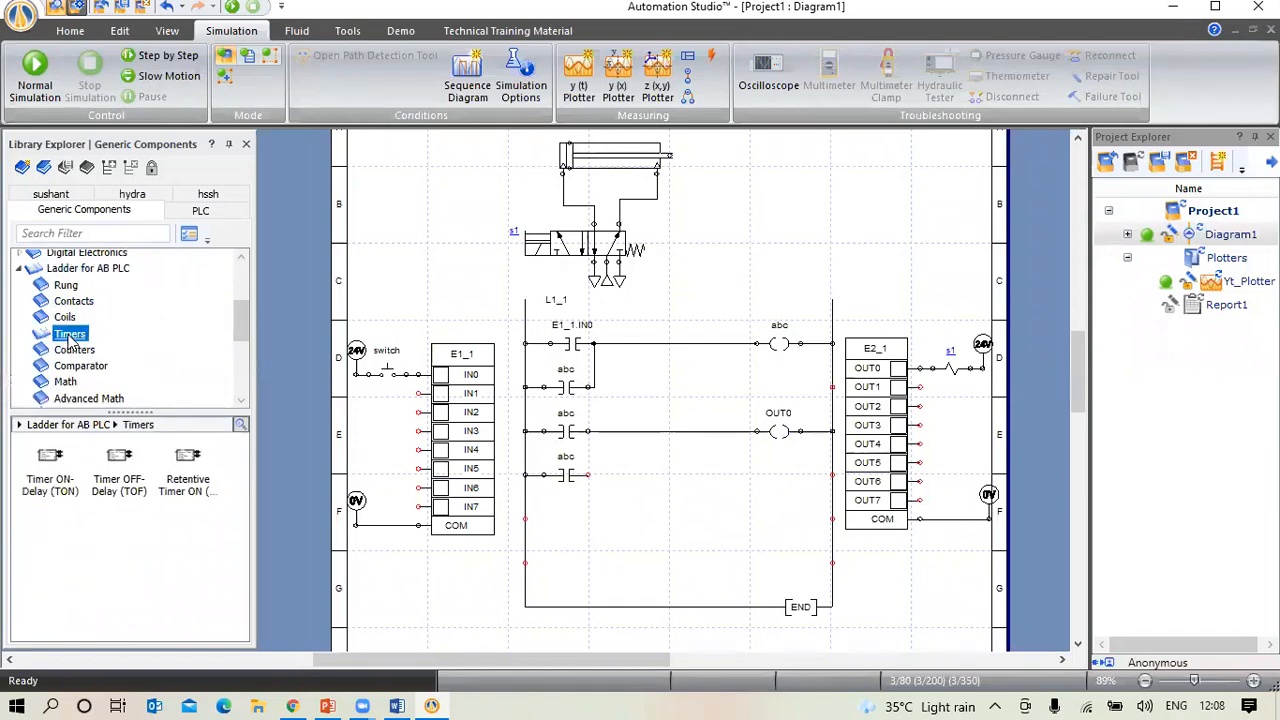
{"action": "left_click", "coordinate": [52, 470]}
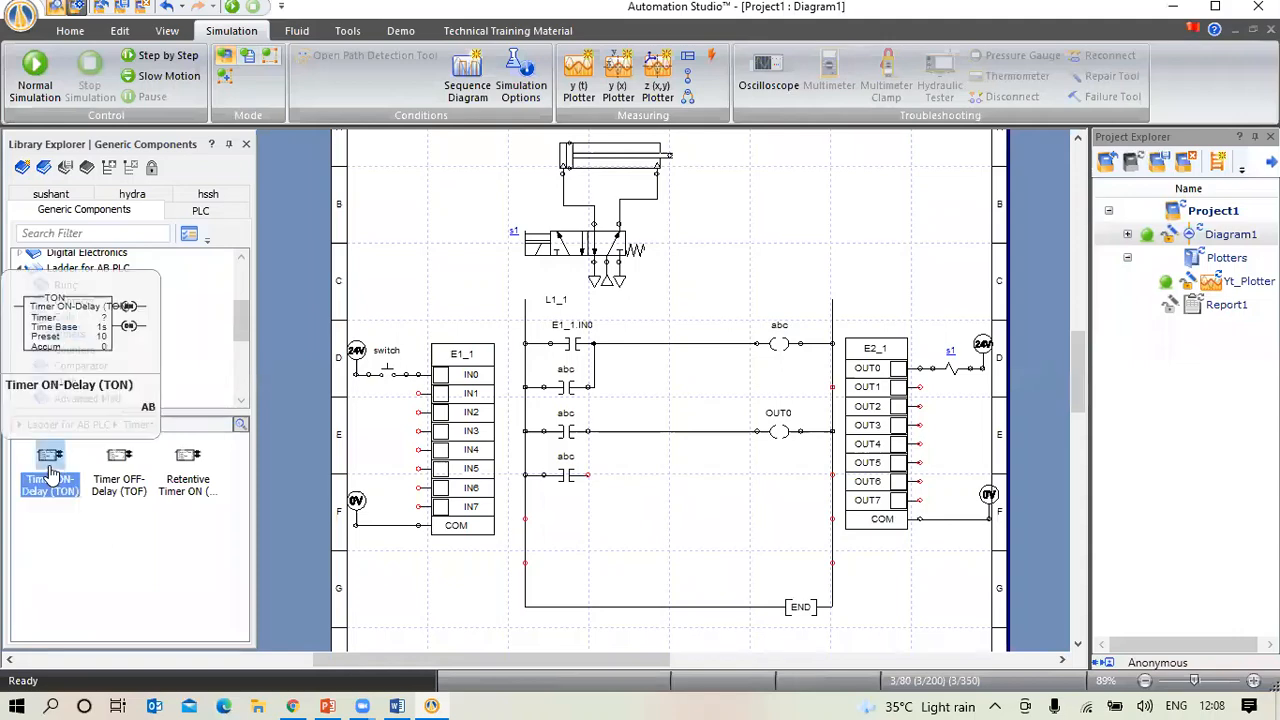
{"action": "left_click_drag", "start_coordinate": [52, 470], "coordinate": [722, 468]}
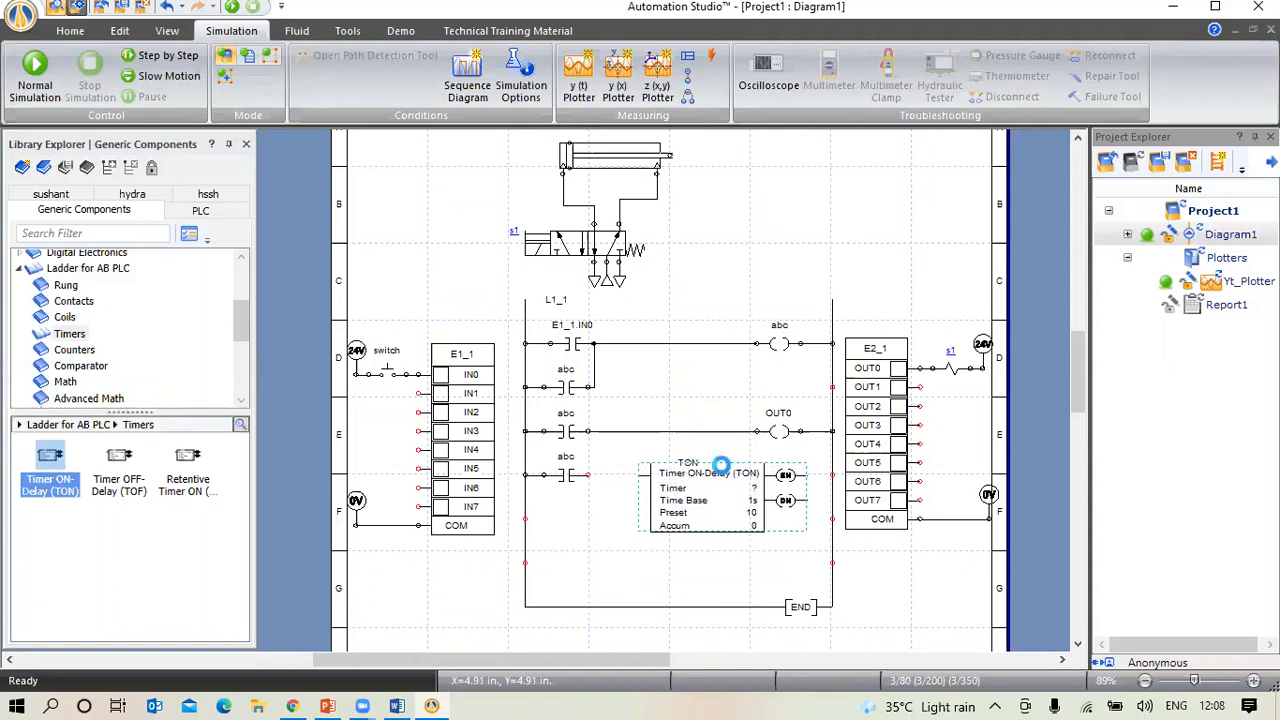
{"action": "left_click", "coordinate": [607, 505]}
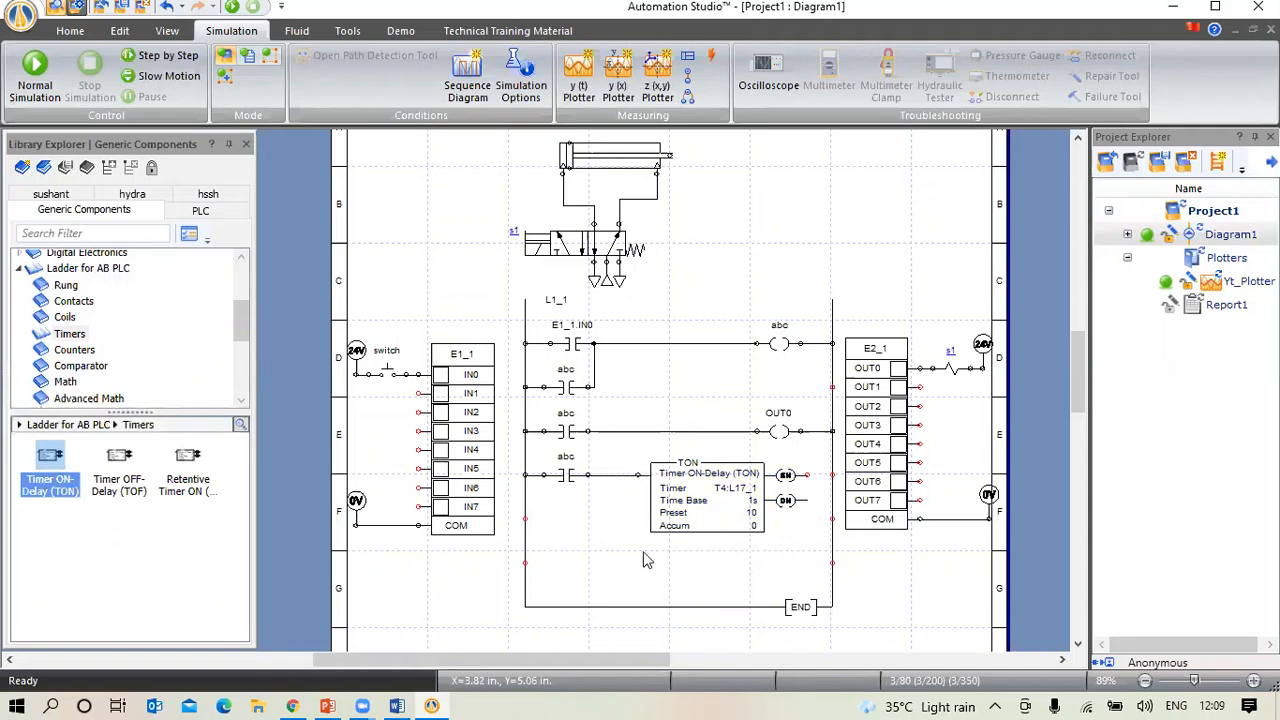
{"action": "left_click", "coordinate": [806, 474]}
{"action": "left_click", "coordinate": [834, 474]}
Insert an Examine if Open contact in the first rung between the parallel branch and the "abc" coil
{"action": "left_click", "coordinate": [21, 270]}
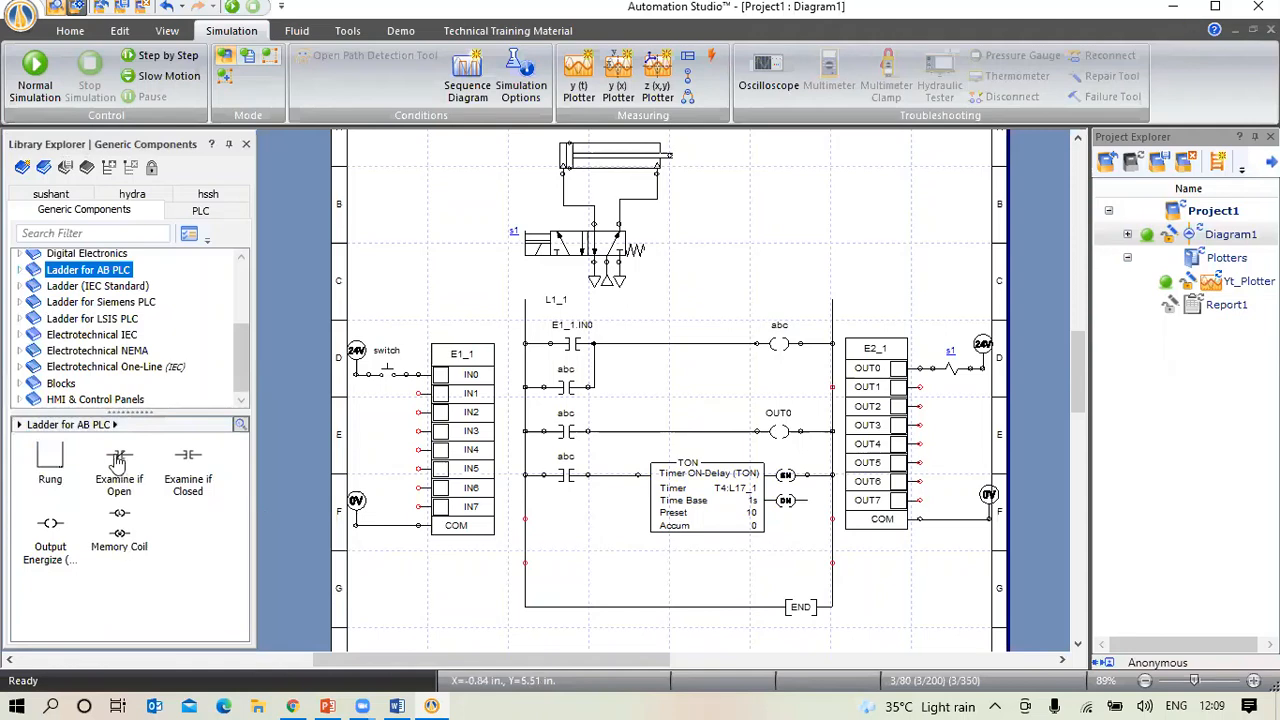
{"action": "left_click_drag", "start_coordinate": [117, 465], "coordinate": [666, 340]}
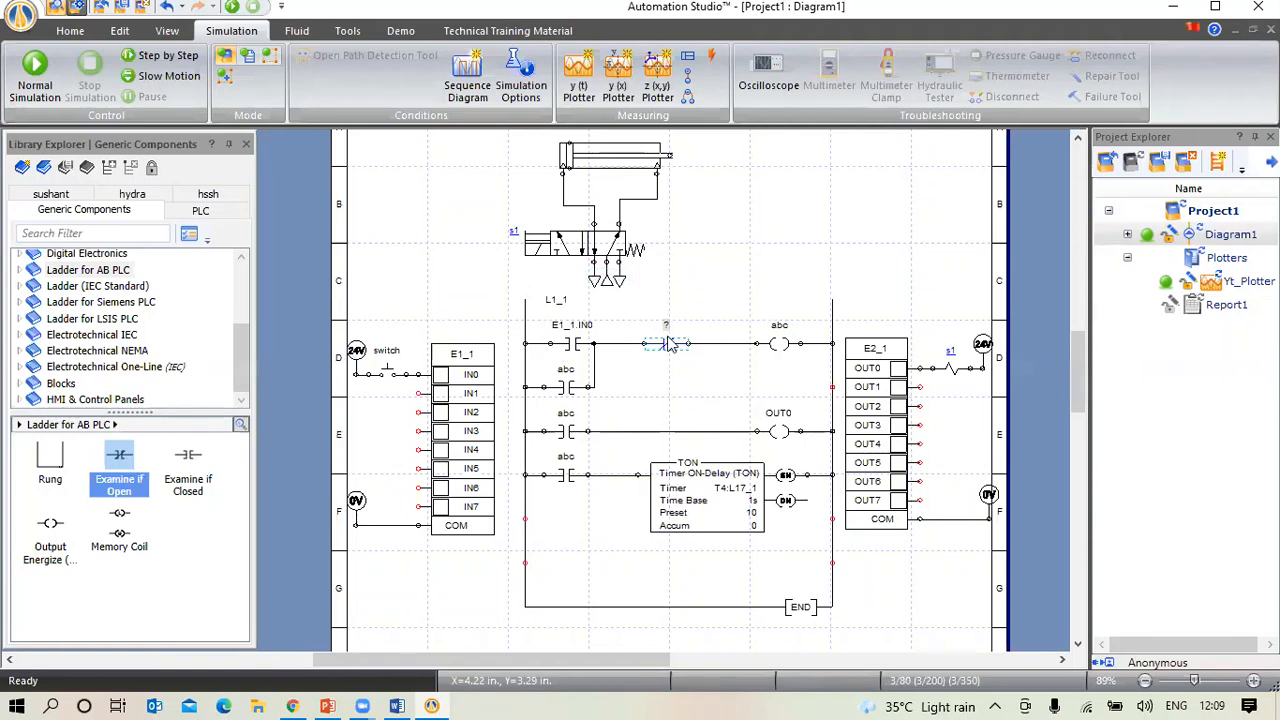
{"action": "left_click", "coordinate": [688, 395]}
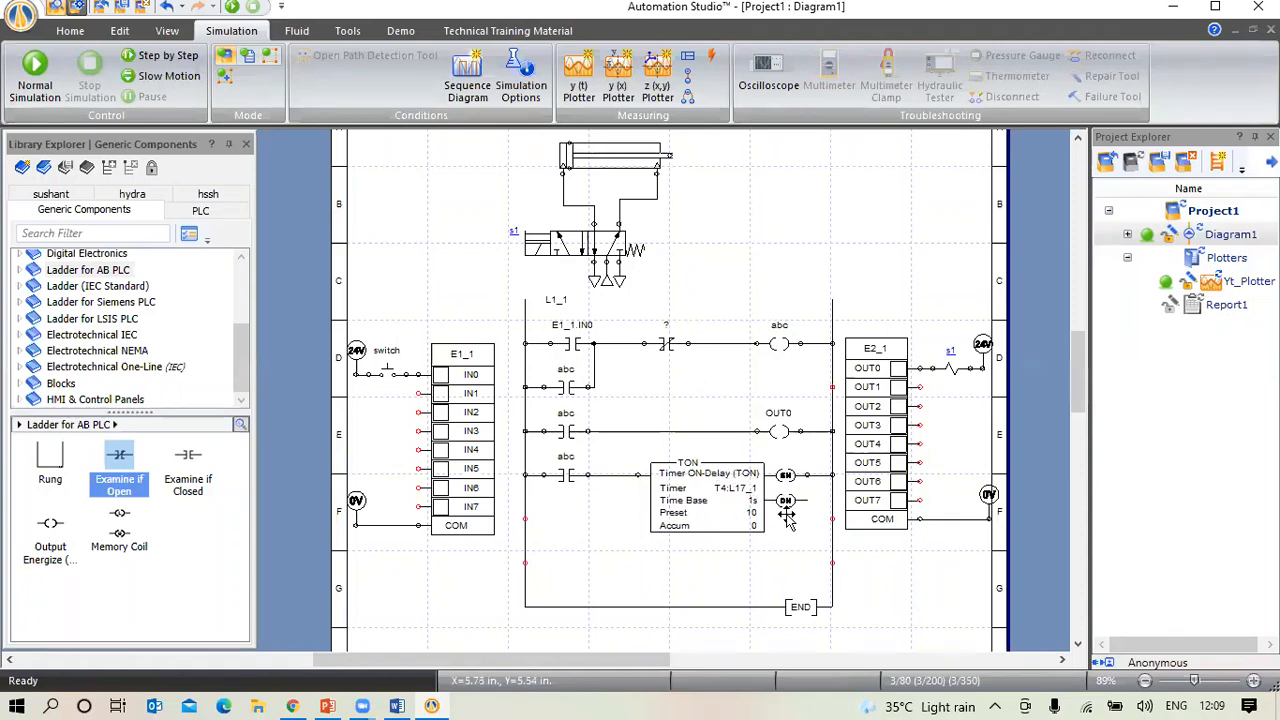
Assign the timer's "DN" variable to the Examine if Open contact on the first rung
{"action": "double_click", "coordinate": [668, 345]}
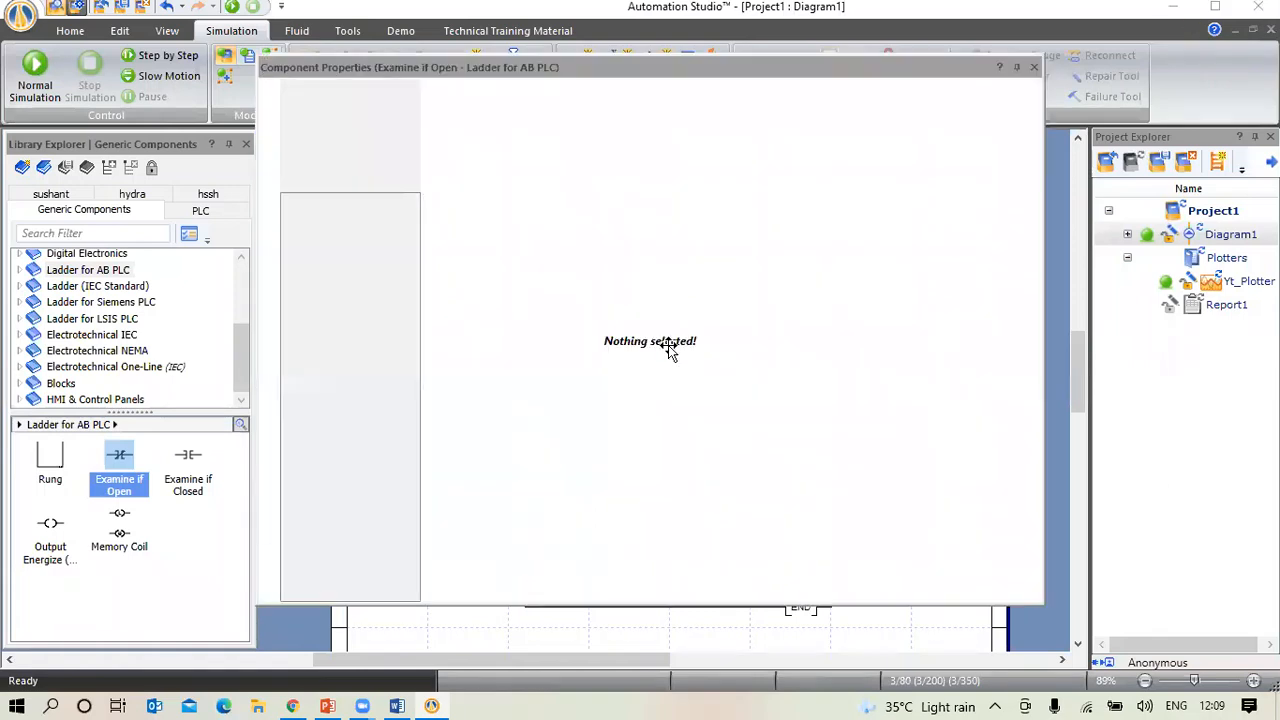
{"action": "left_click", "coordinate": [300, 220]}
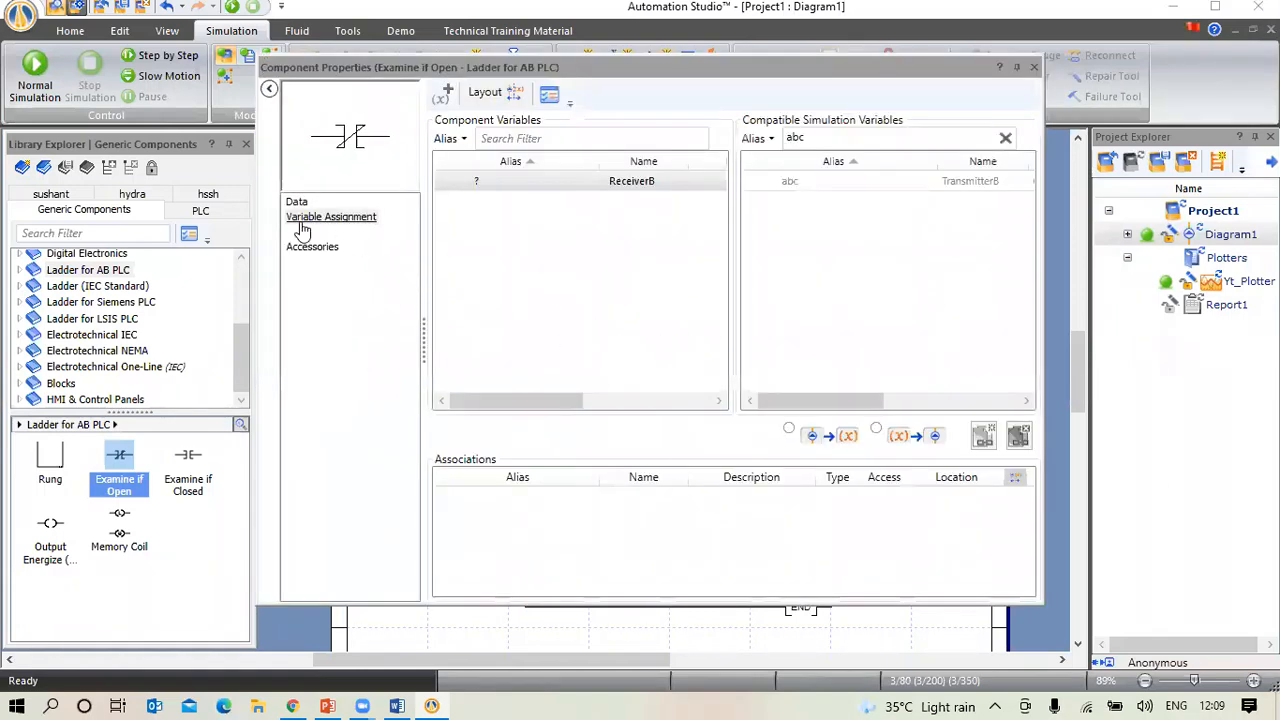
{"action": "left_click", "coordinate": [856, 137]}
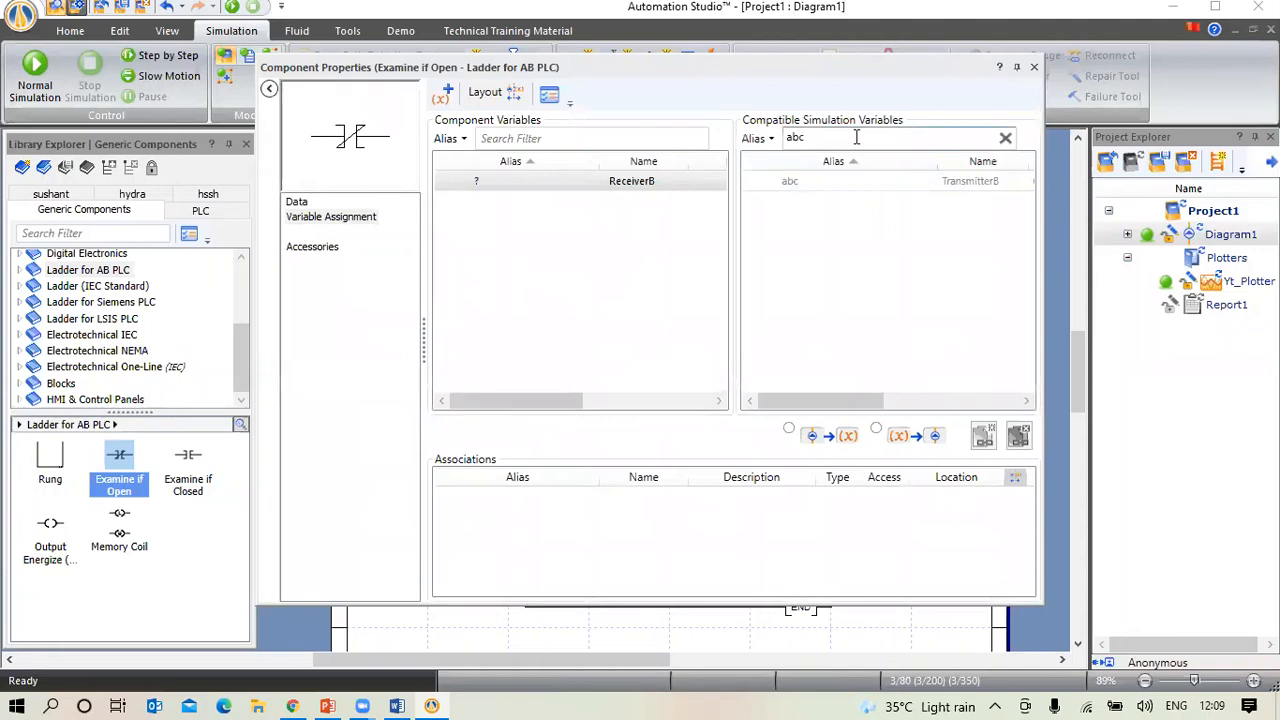
{"action": "key", "text": "BackSpace"}
{"action": "key", "text": "BackSpace"}
{"action": "key", "text": "BackSpace"}
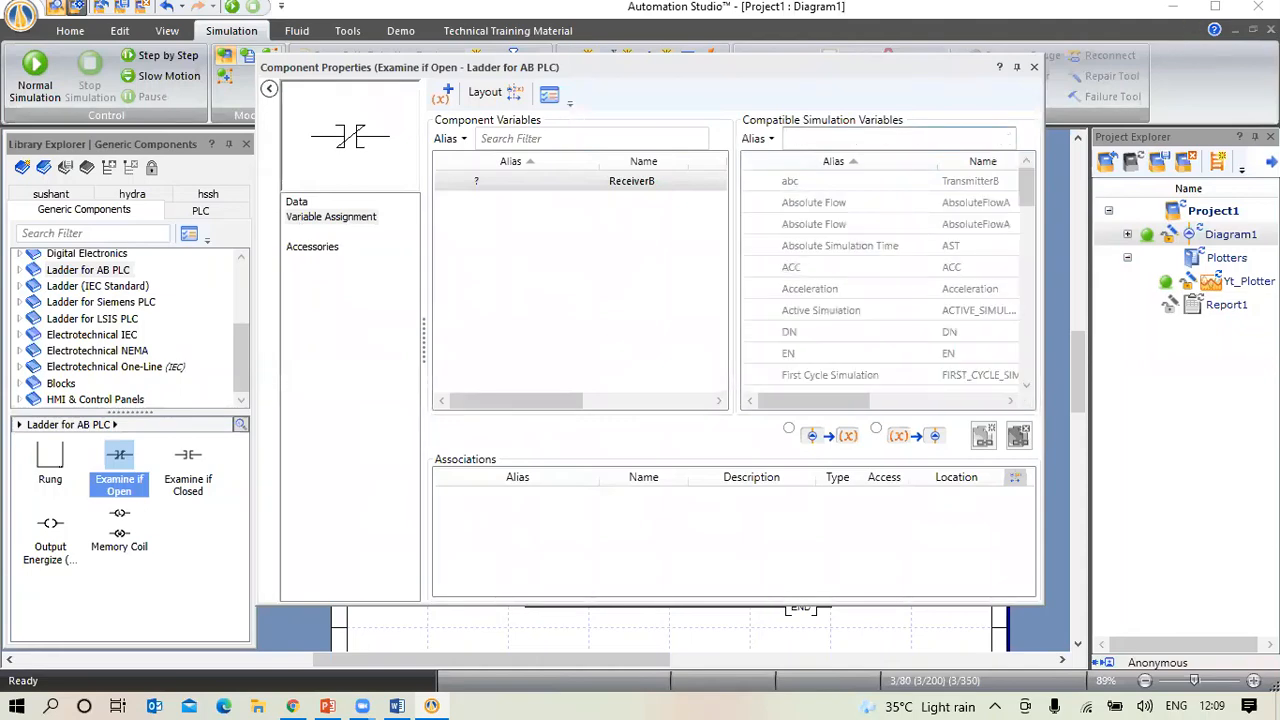
{"action": "type", "text": "dn"}
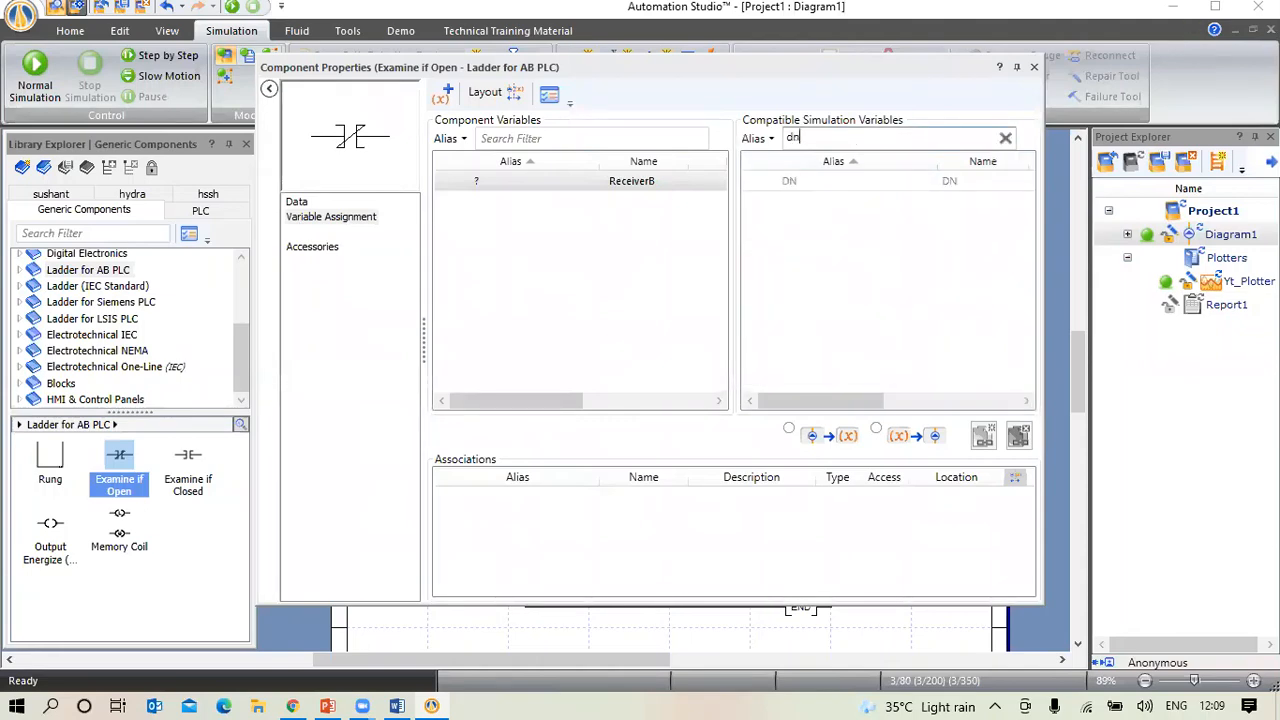
{"action": "double_click", "coordinate": [786, 180]}
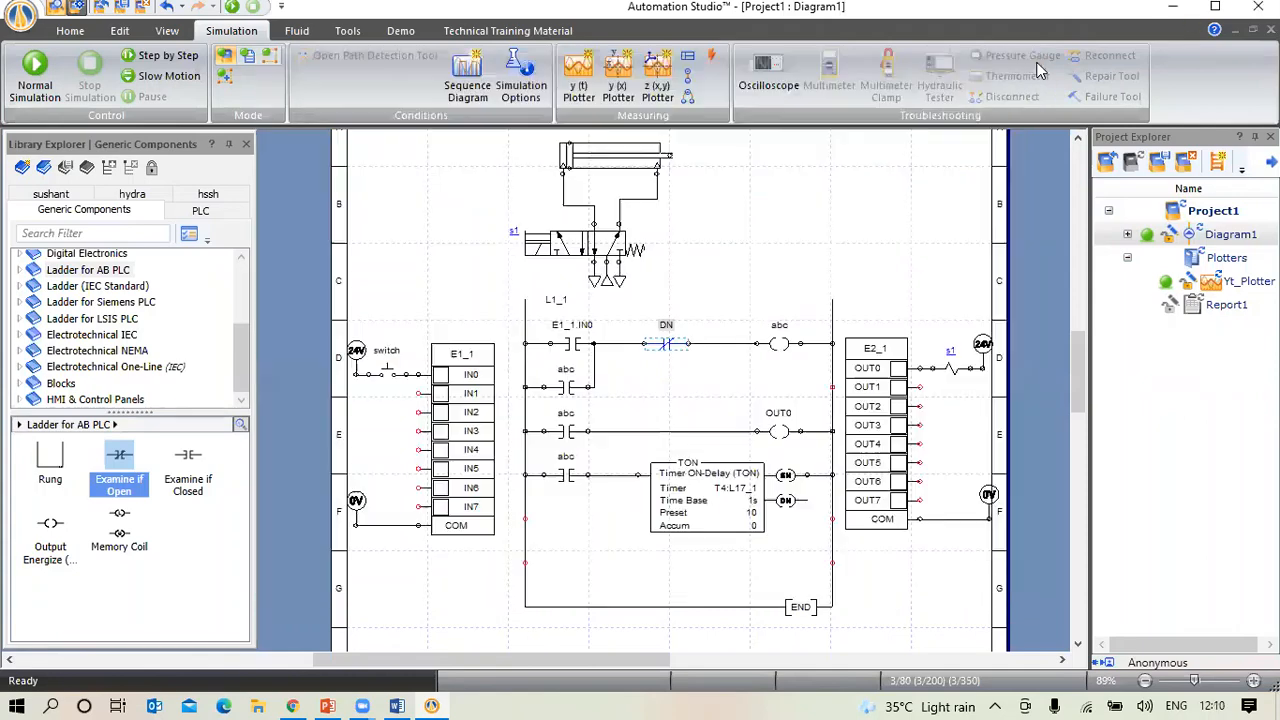
Simulate the circuit, actuate the input switch to check the latch and timer reset, and stop the simulation
{"action": "left_click", "coordinate": [1034, 67]}
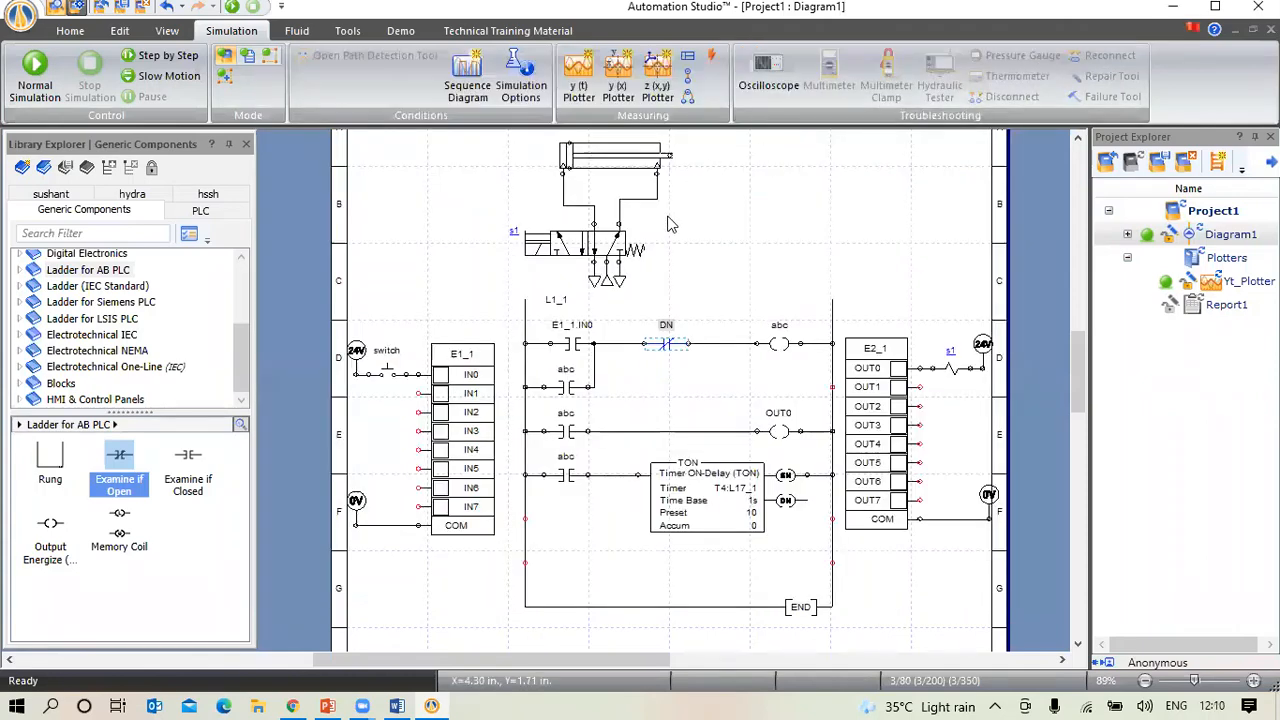
{"action": "left_click", "coordinate": [40, 72]}
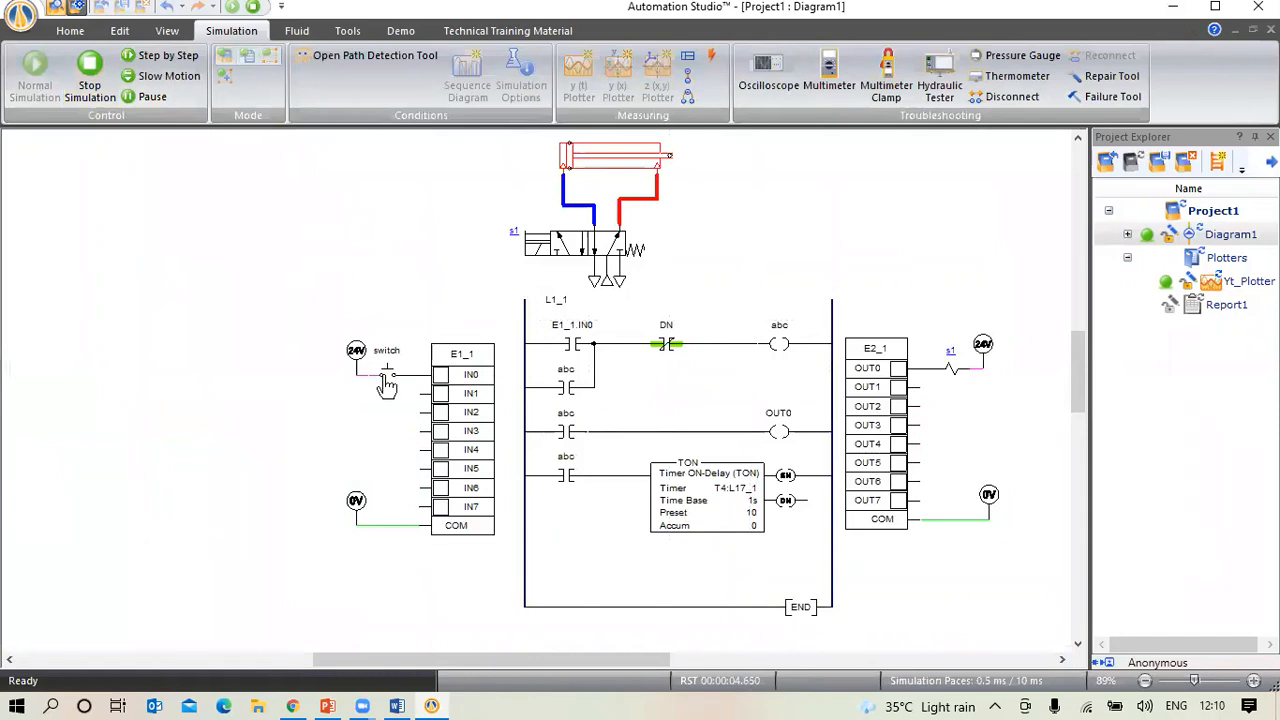
{"action": "left_click", "coordinate": [387, 380]}
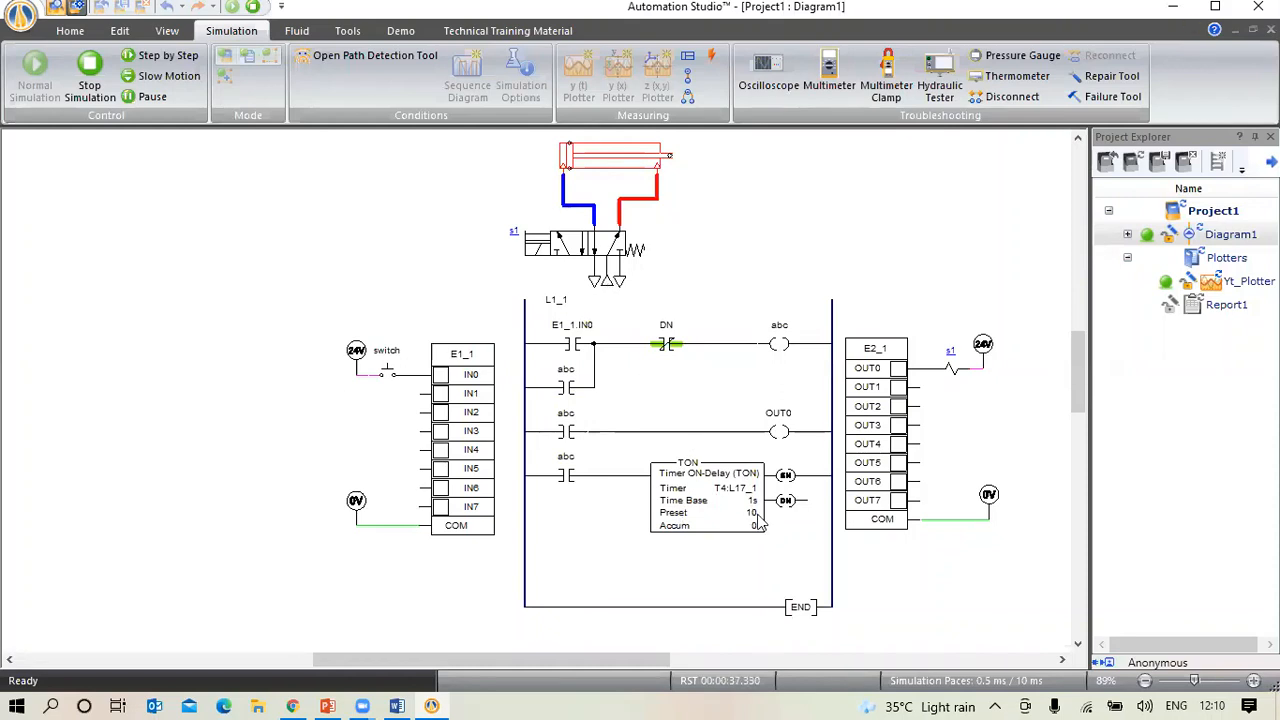
{"action": "left_click", "coordinate": [89, 68]}
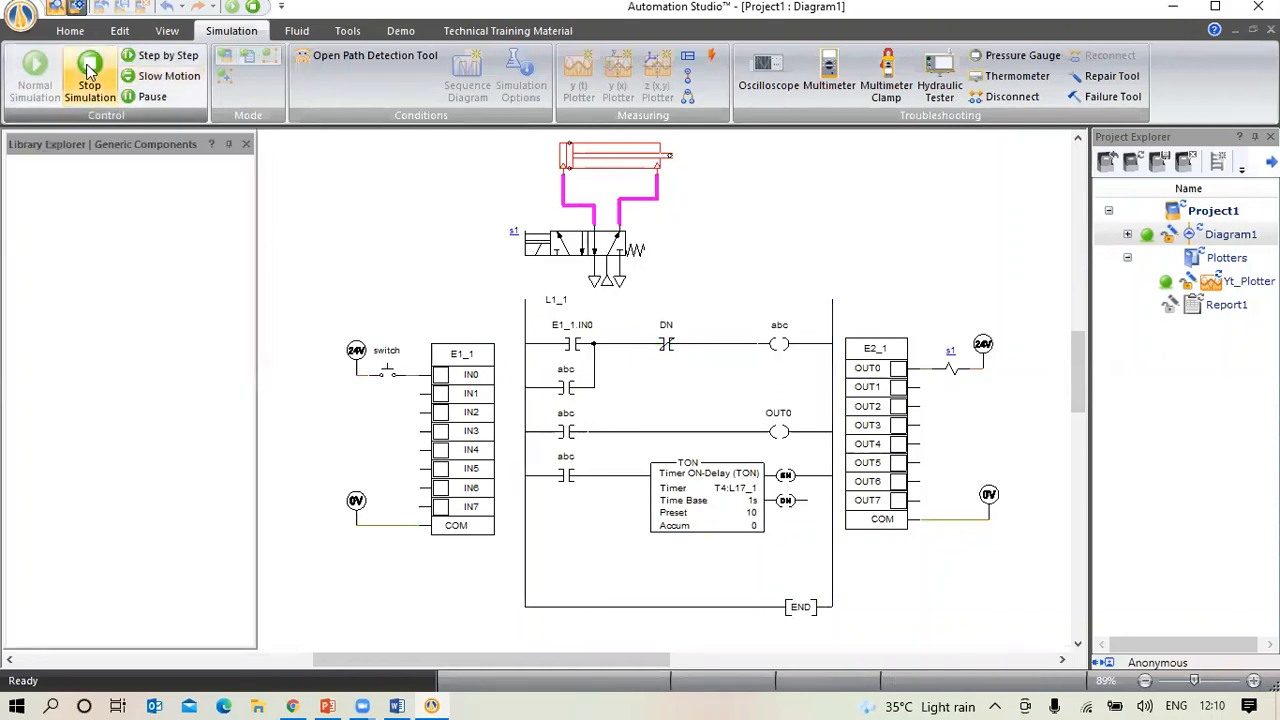
Set the Timer ON-Delay's preset (PRE) to 6 in its component data
{"action": "double_click", "coordinate": [714, 515]}
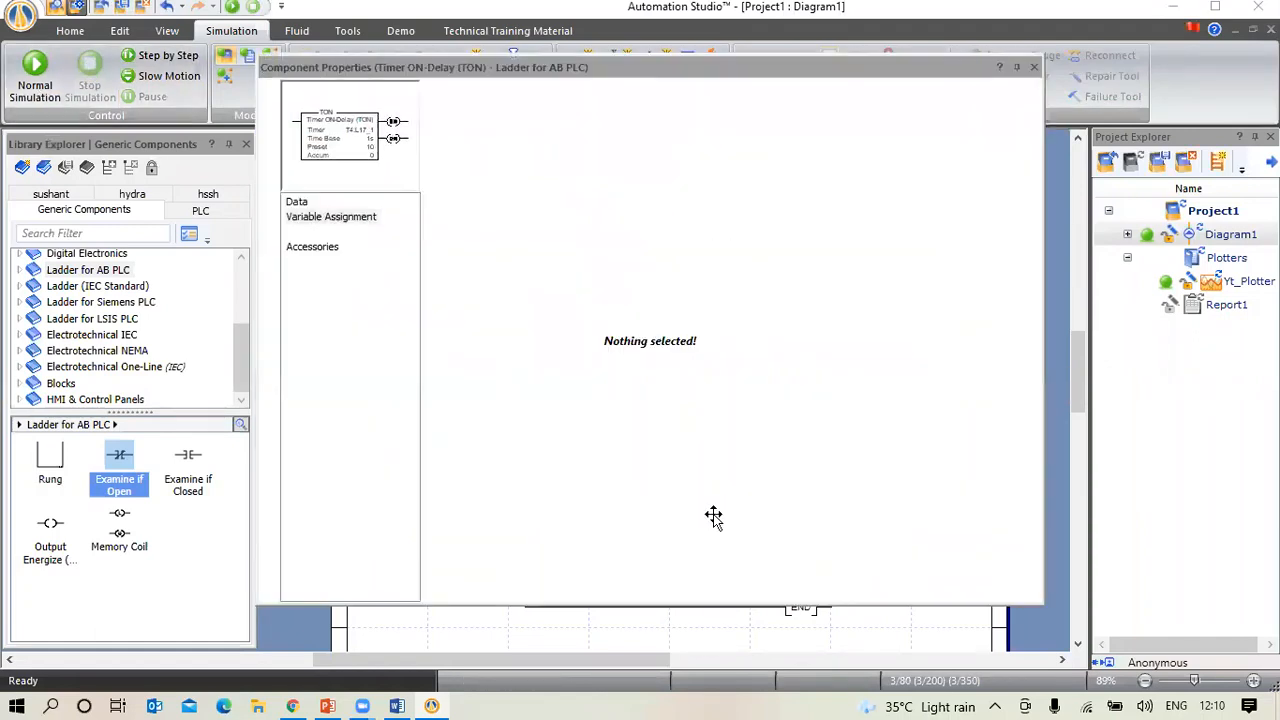
{"action": "left_click", "coordinate": [297, 200]}
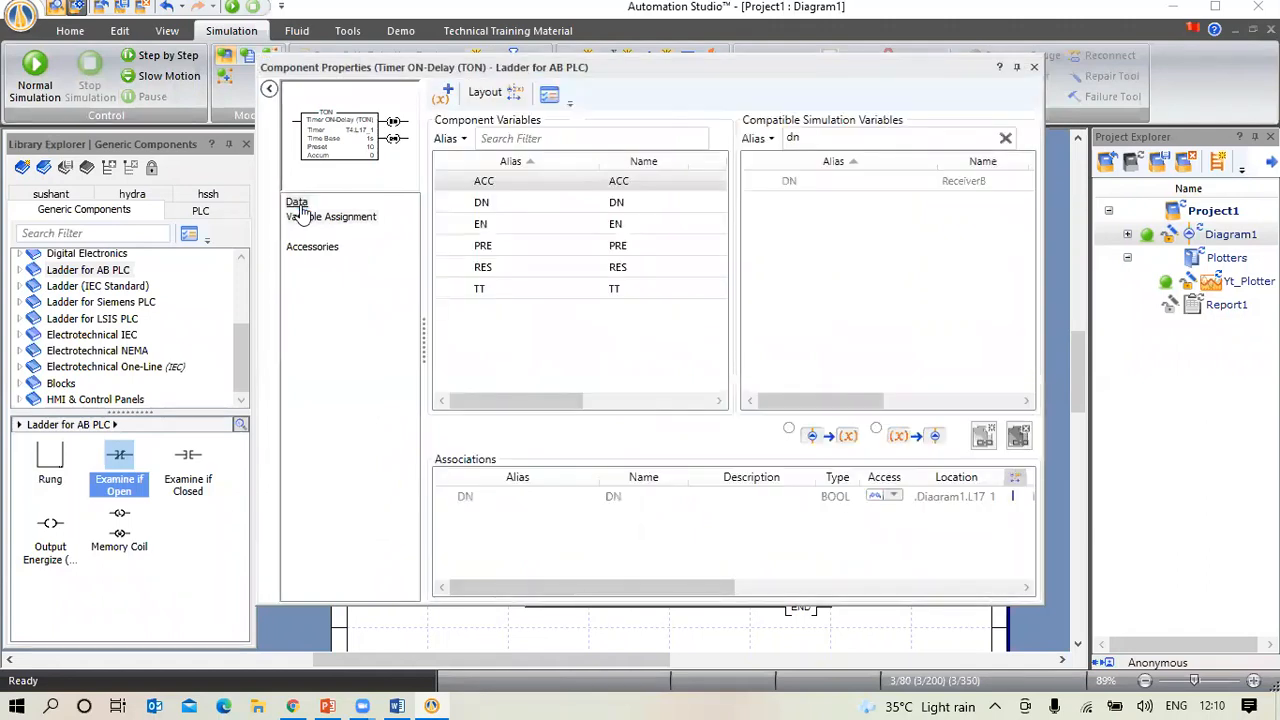
{"action": "left_click", "coordinate": [298, 203]}
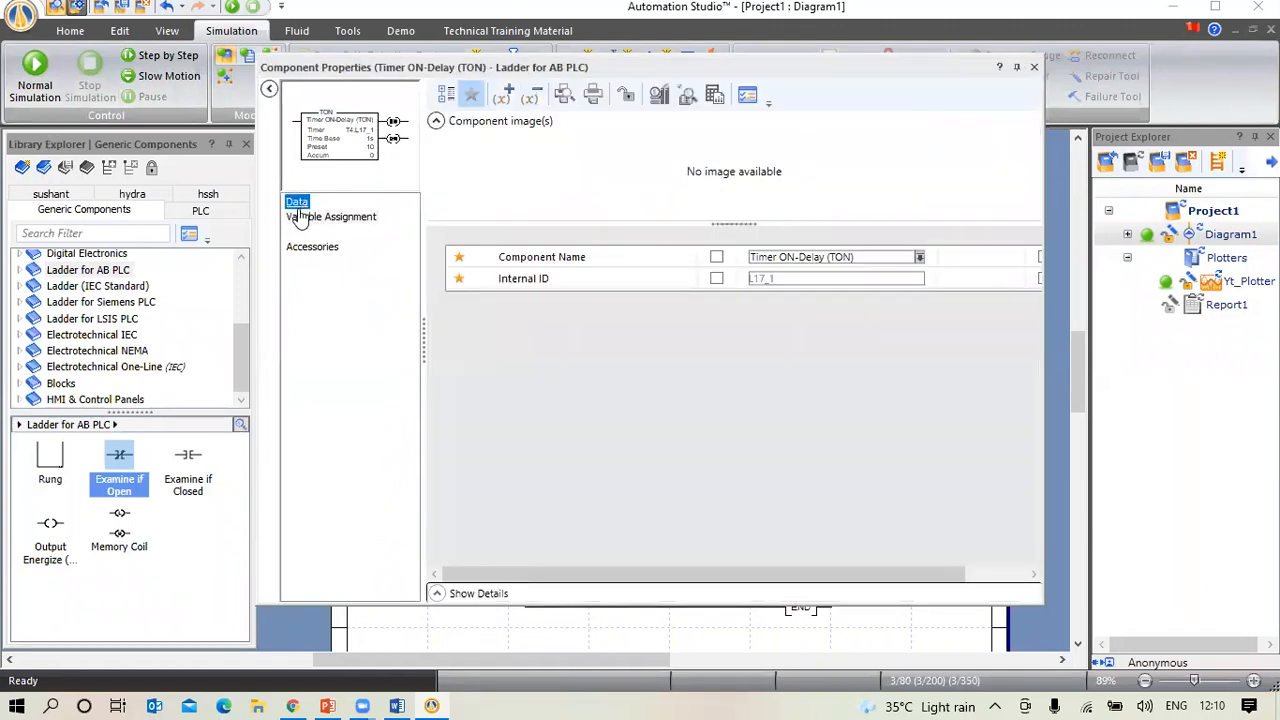
{"action": "left_click", "coordinate": [474, 100]}
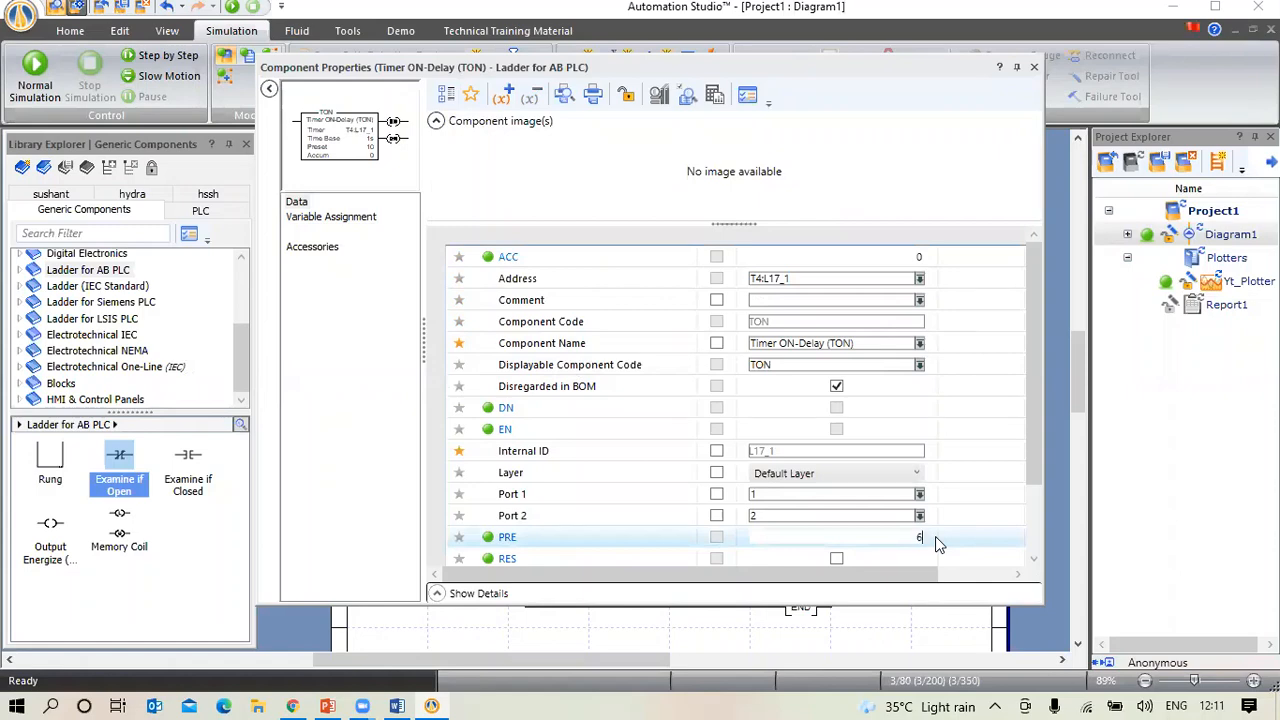
{"action": "key", "text": "Return"}
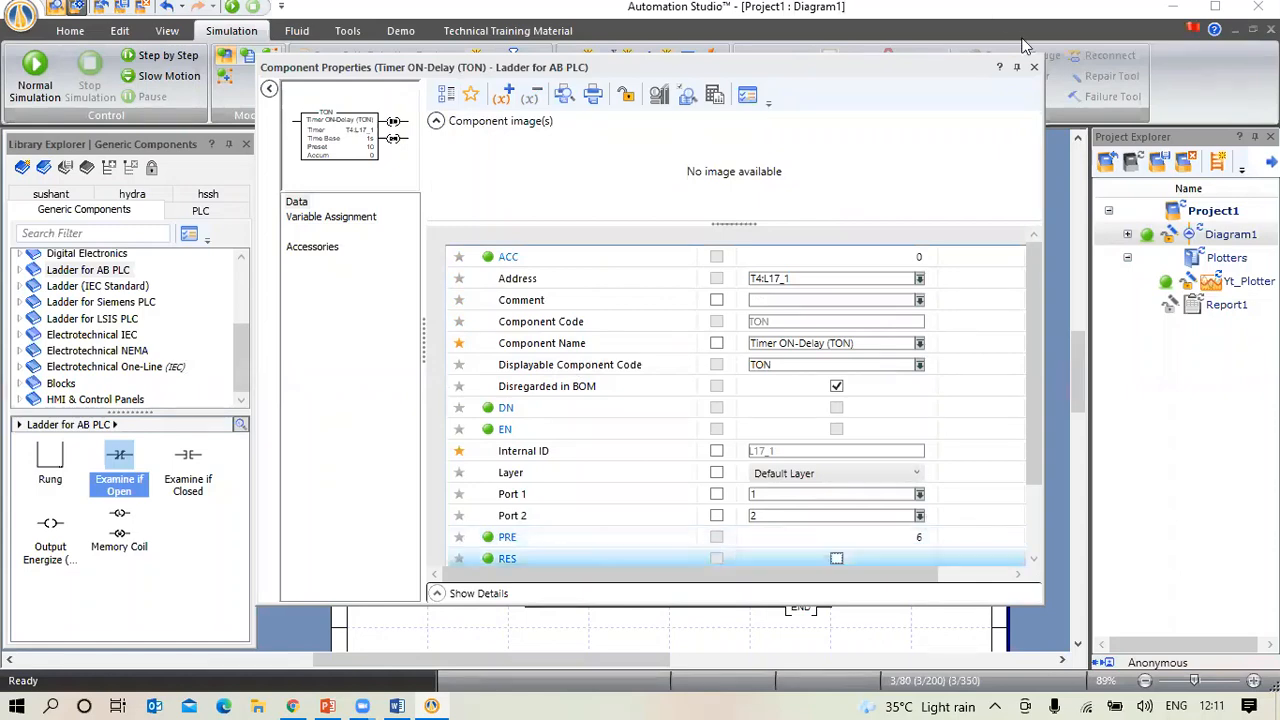
{"action": "left_click", "coordinate": [1034, 67]}
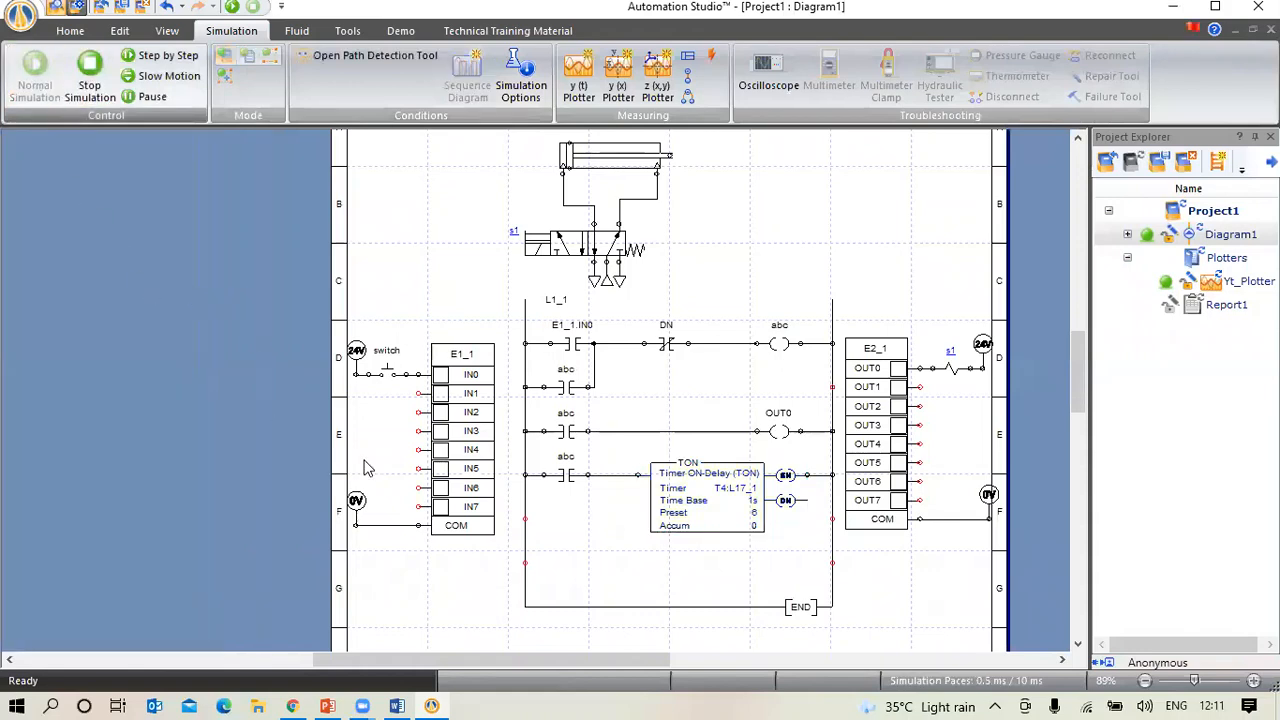
Simulate the circuit again with the shortened timer preset, actuate the input switch, and stop the simulation
{"action": "left_click", "coordinate": [389, 374]}
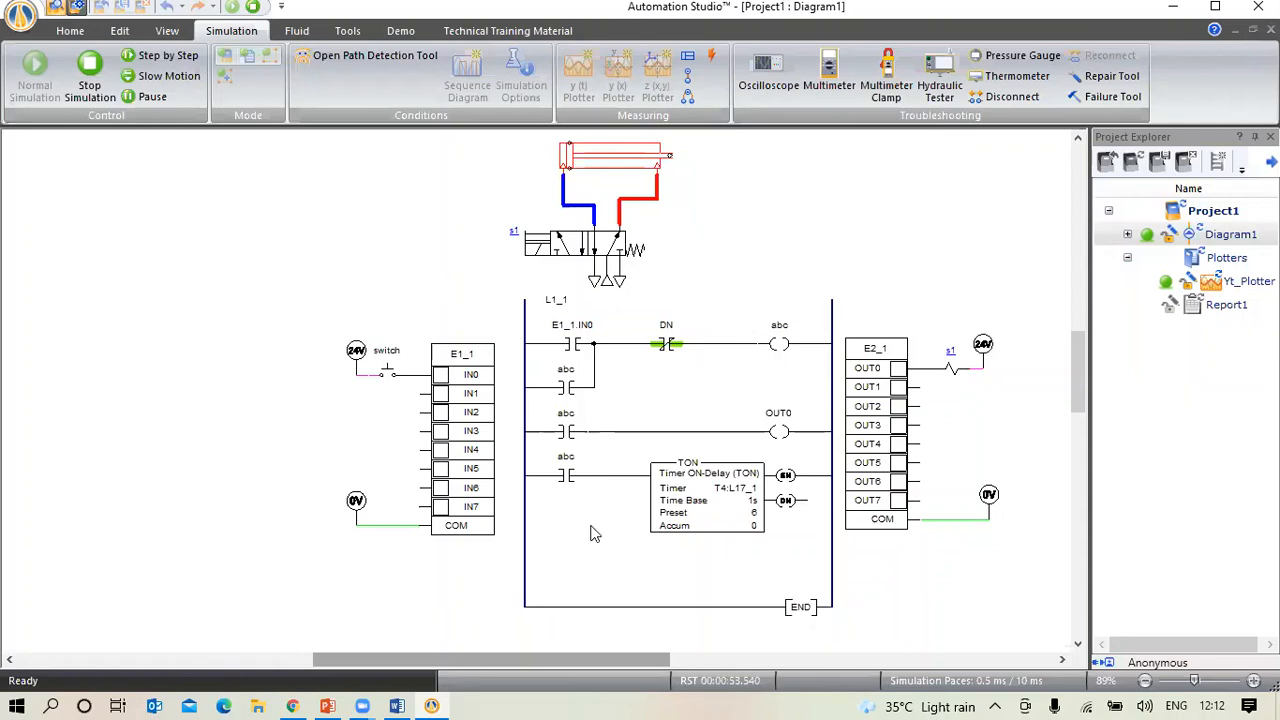
{"action": "left_click", "coordinate": [90, 84]}
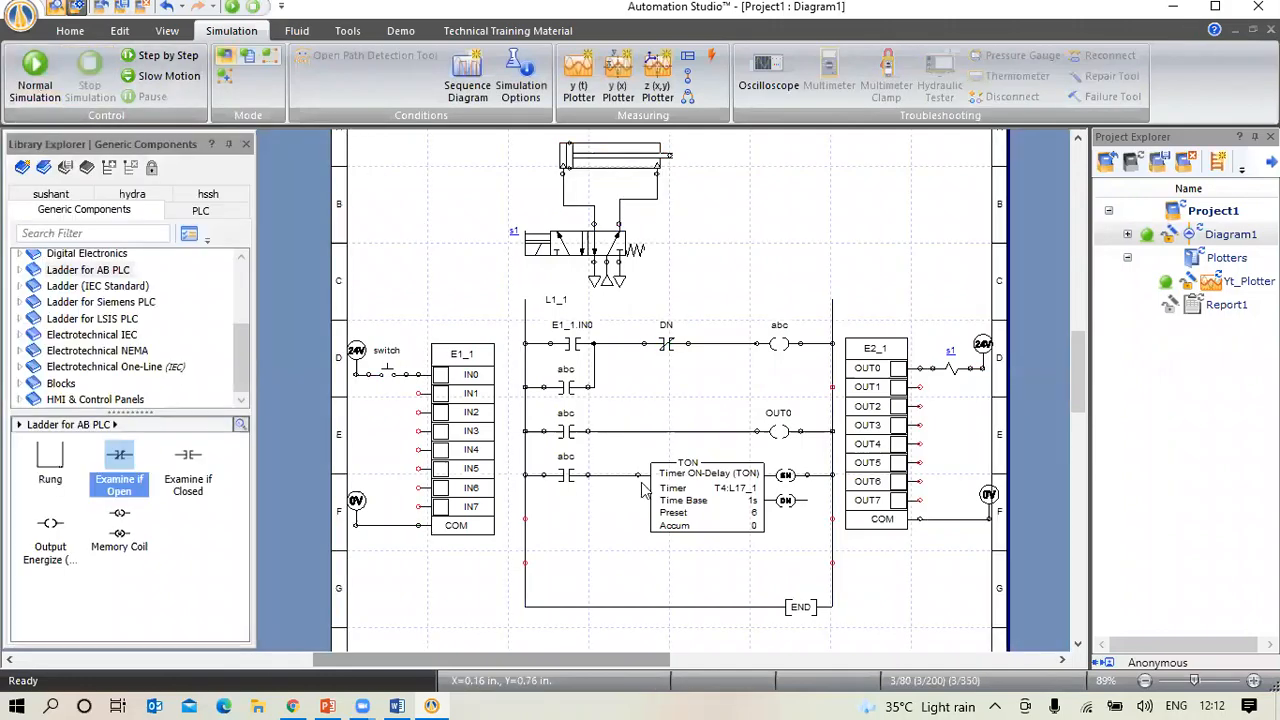
Delete all components from the diagram and display the Electrotechnical IEC component library
{"action": "key", "text": "ctrl+a"}
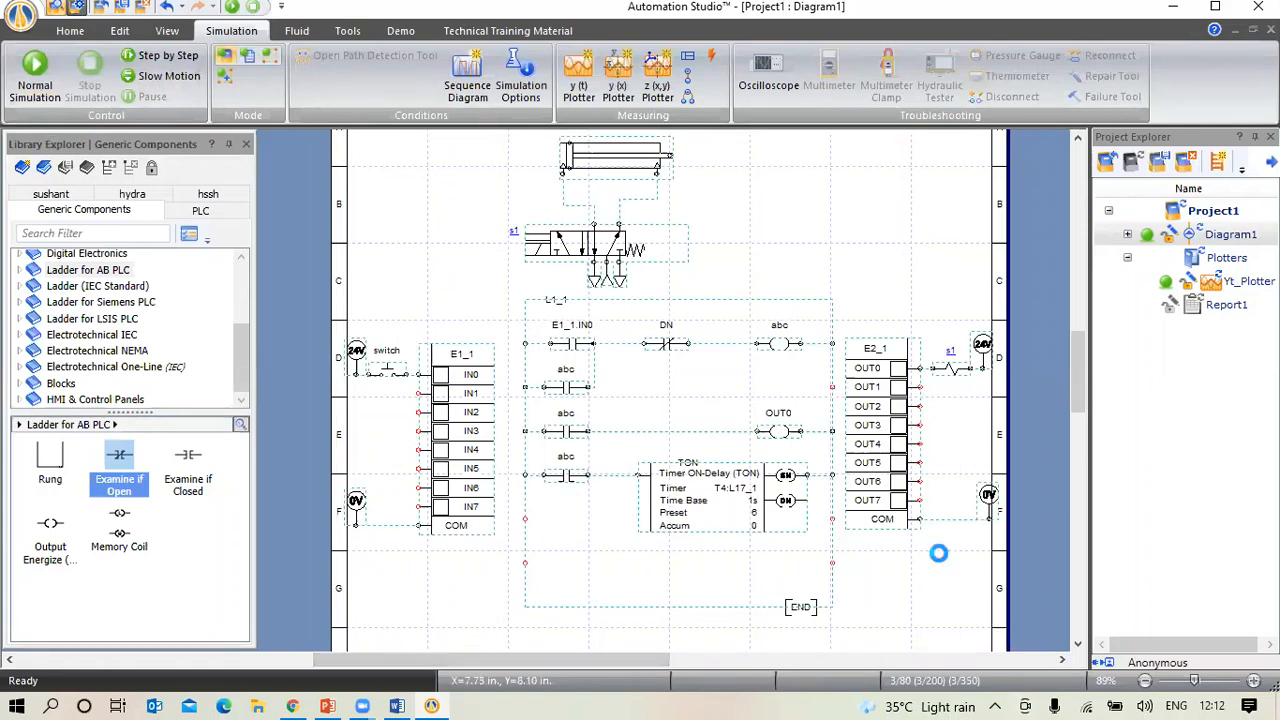
{"action": "key", "text": "Delete"}
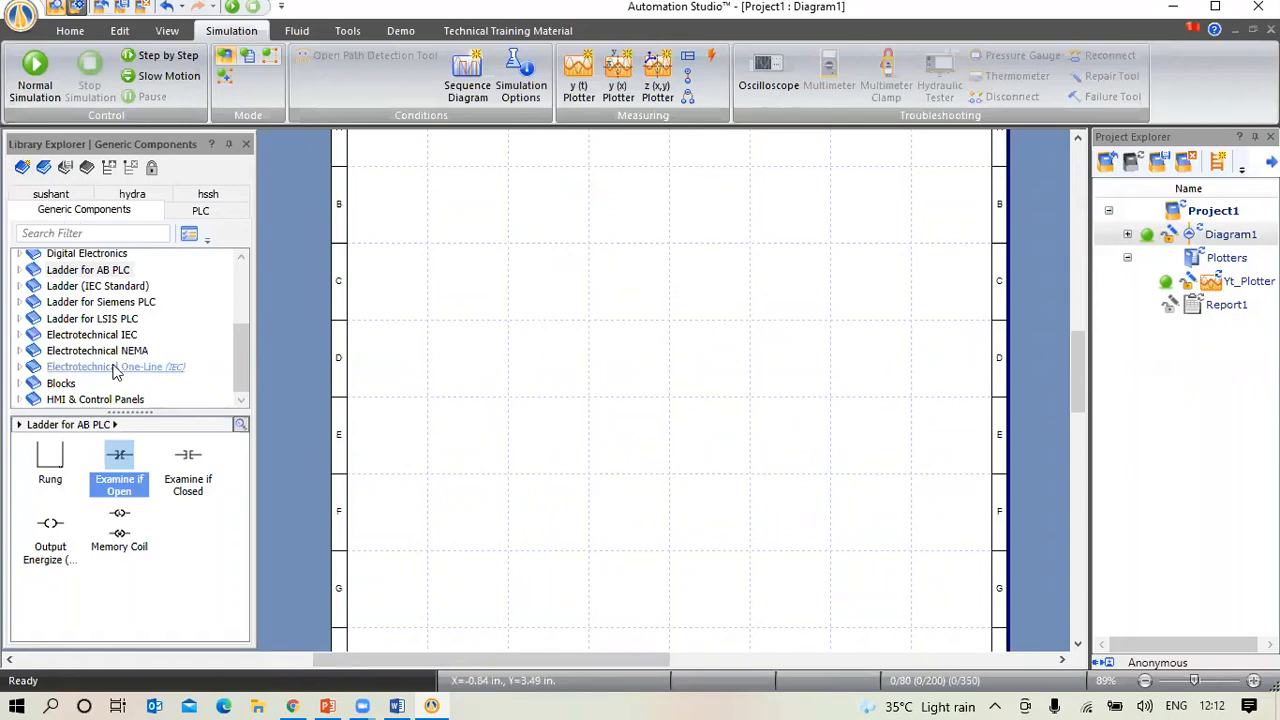
{"action": "scroll", "coordinate": [117, 360], "scroll_direction": "up", "scroll_amount": 2}
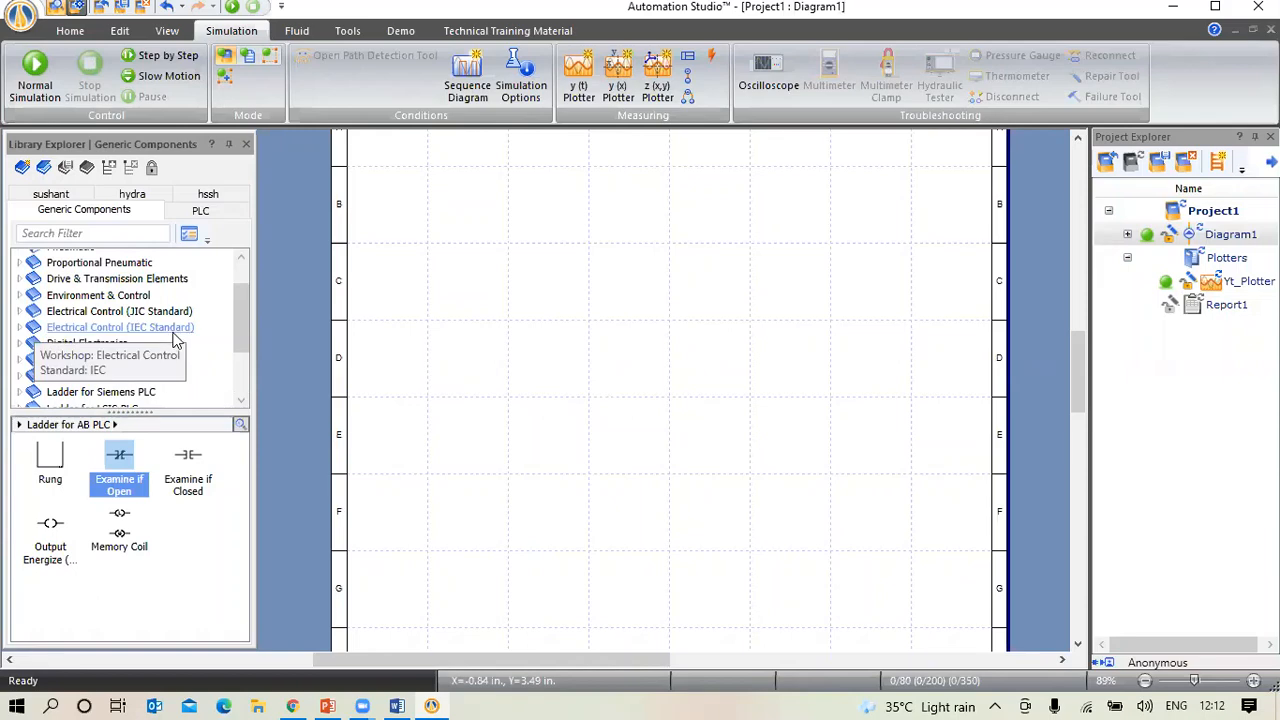
{"action": "scroll", "coordinate": [177, 342], "scroll_direction": "down", "scroll_amount": 2}
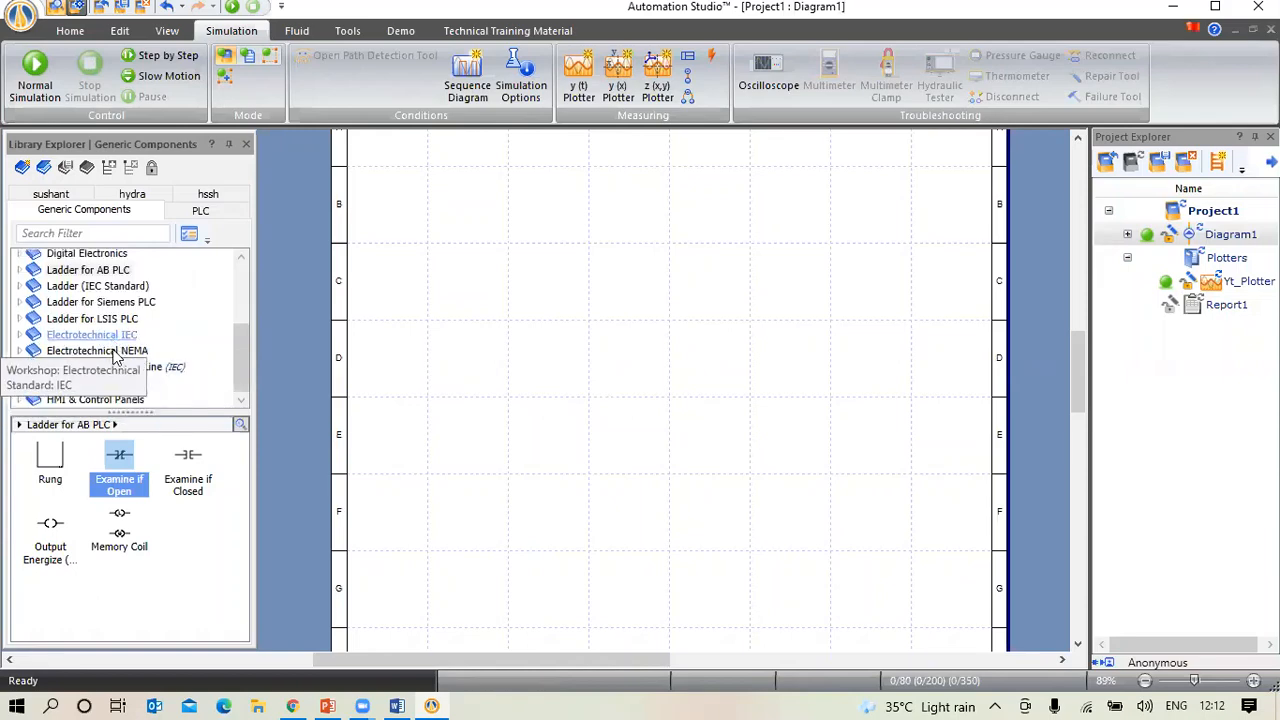
{"action": "left_click", "coordinate": [113, 345]}
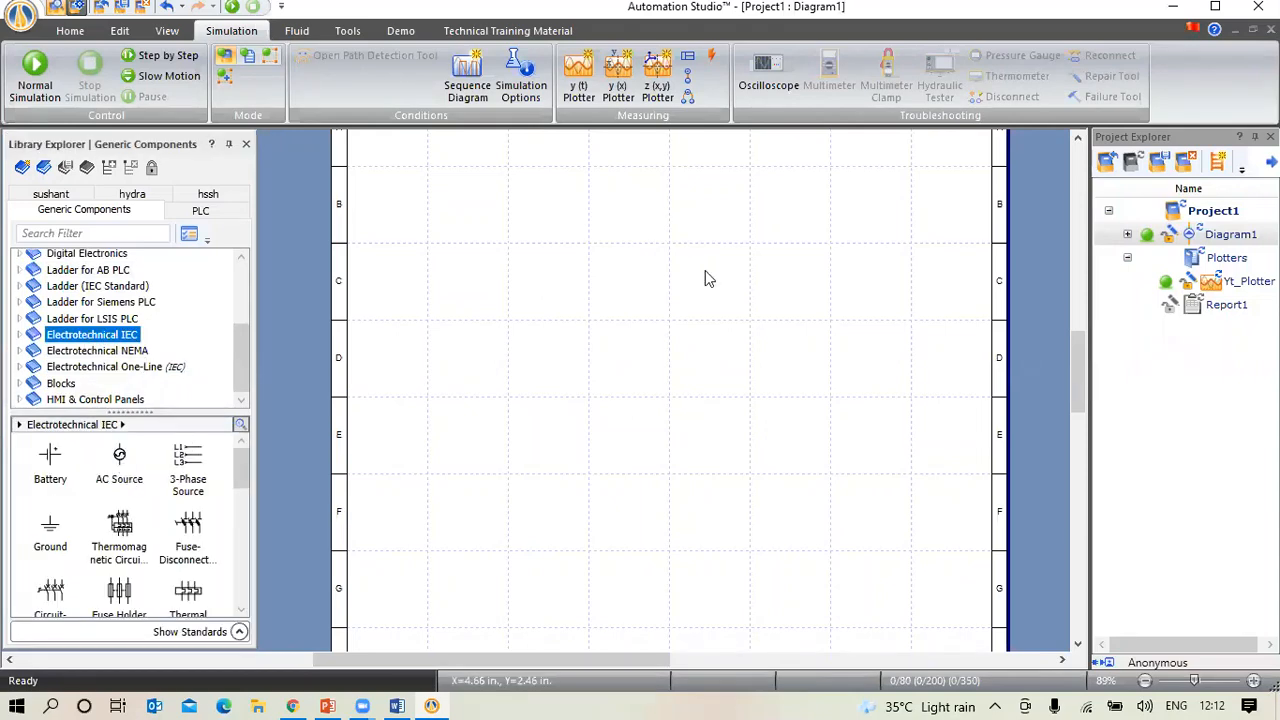
{"action": "left_click", "coordinate": [121, 466]}
{"action": "right_click", "coordinate": [122, 463]}
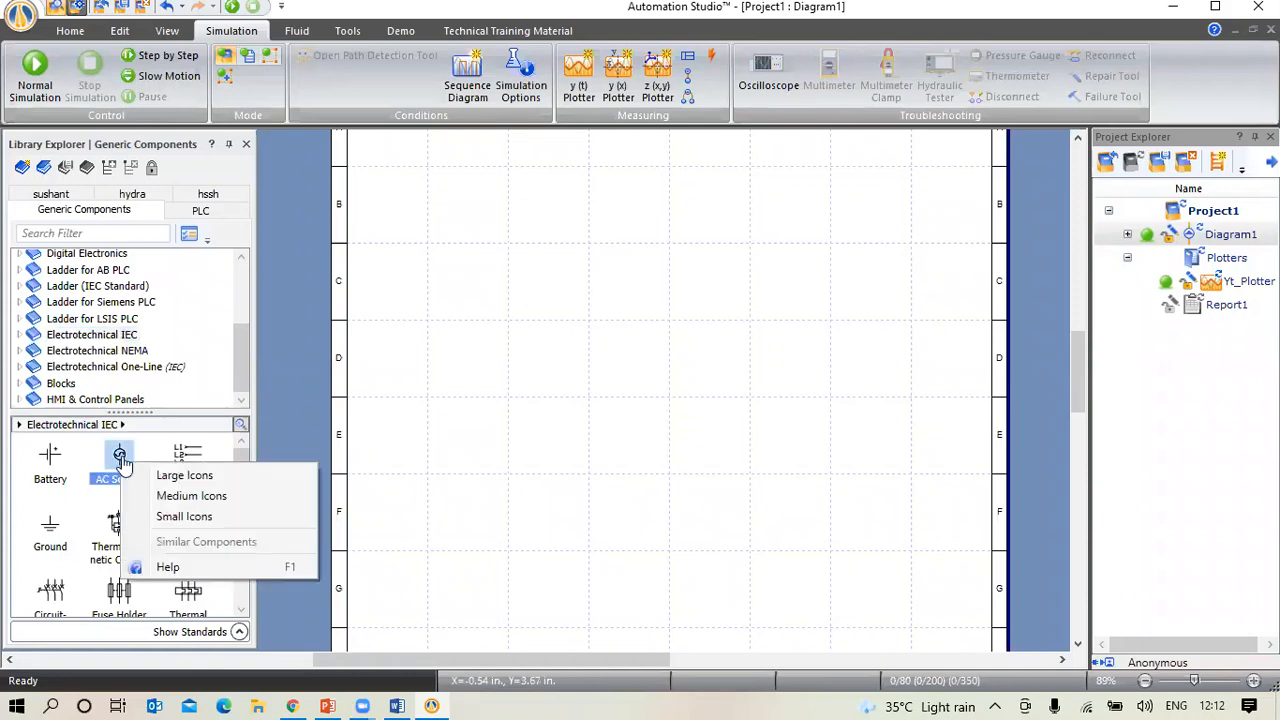
{"action": "left_click", "coordinate": [476, 433]}
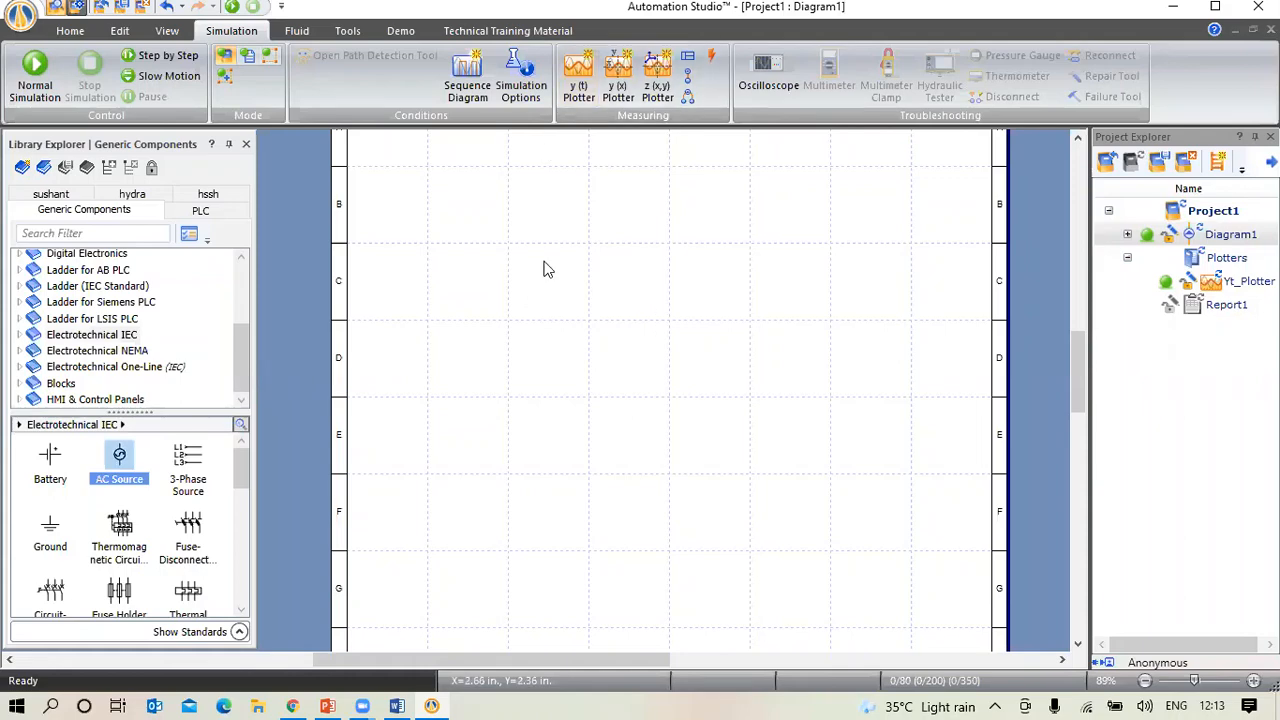
Add a new electrotechnical diagram to the project using the Default template
{"action": "left_click", "coordinate": [70, 30]}
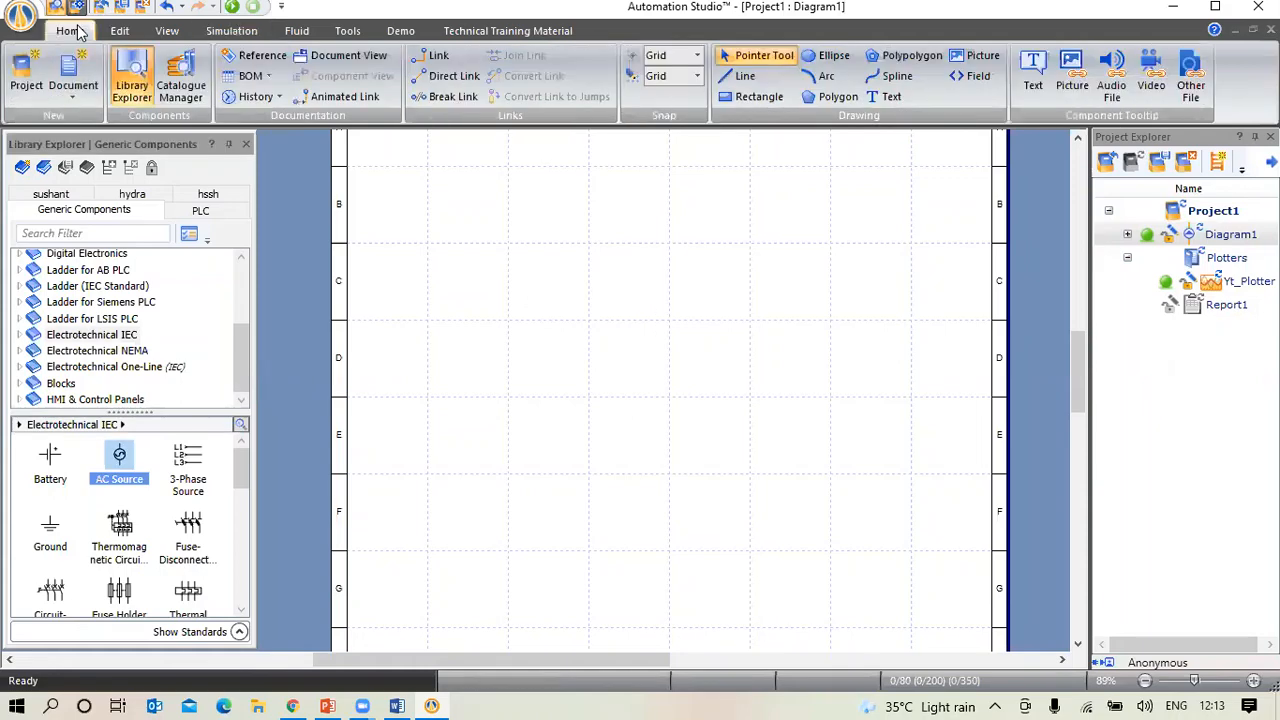
{"action": "left_click", "coordinate": [71, 95]}
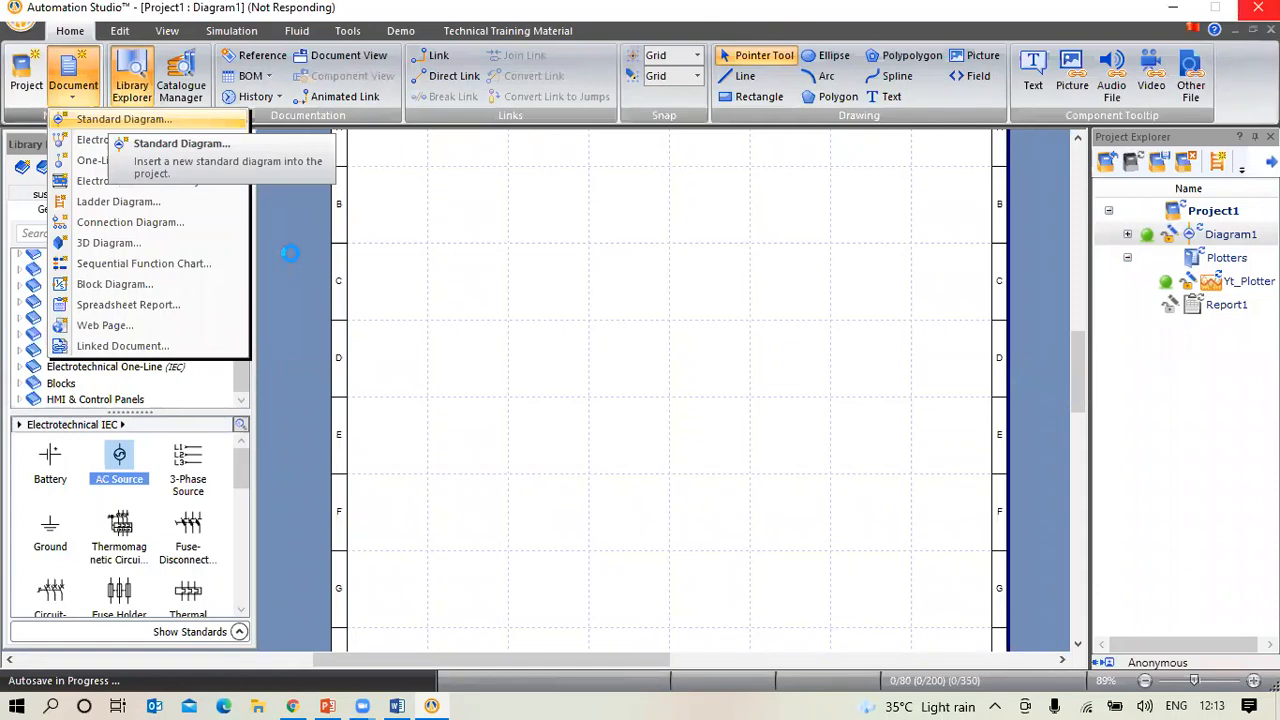
{"action": "left_click", "coordinate": [74, 88]}
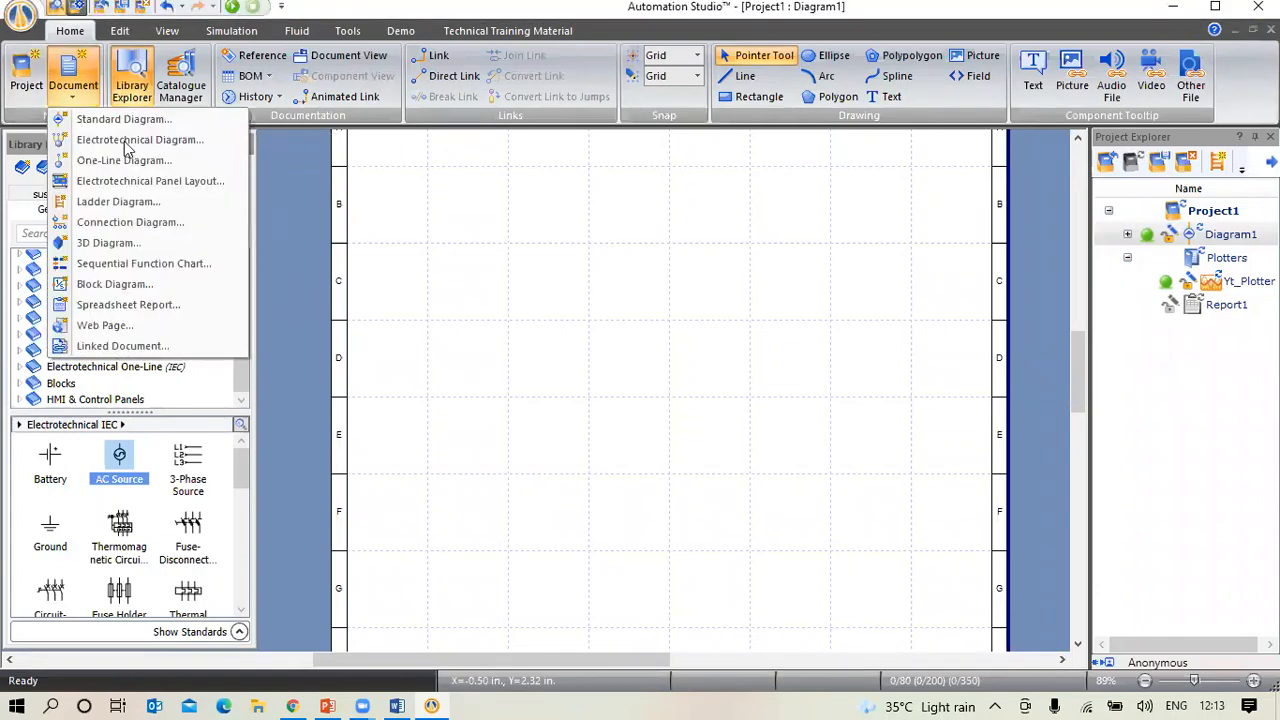
{"action": "left_click", "coordinate": [127, 145]}
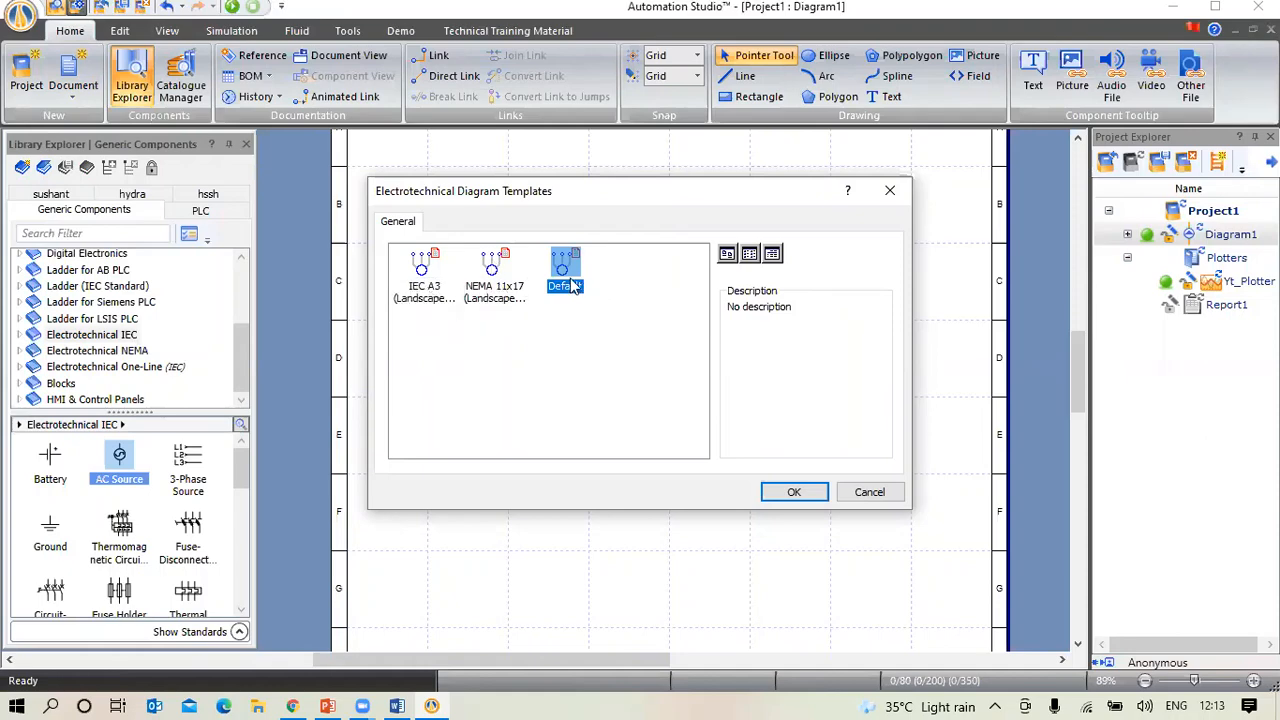
{"action": "left_click", "coordinate": [800, 492]}
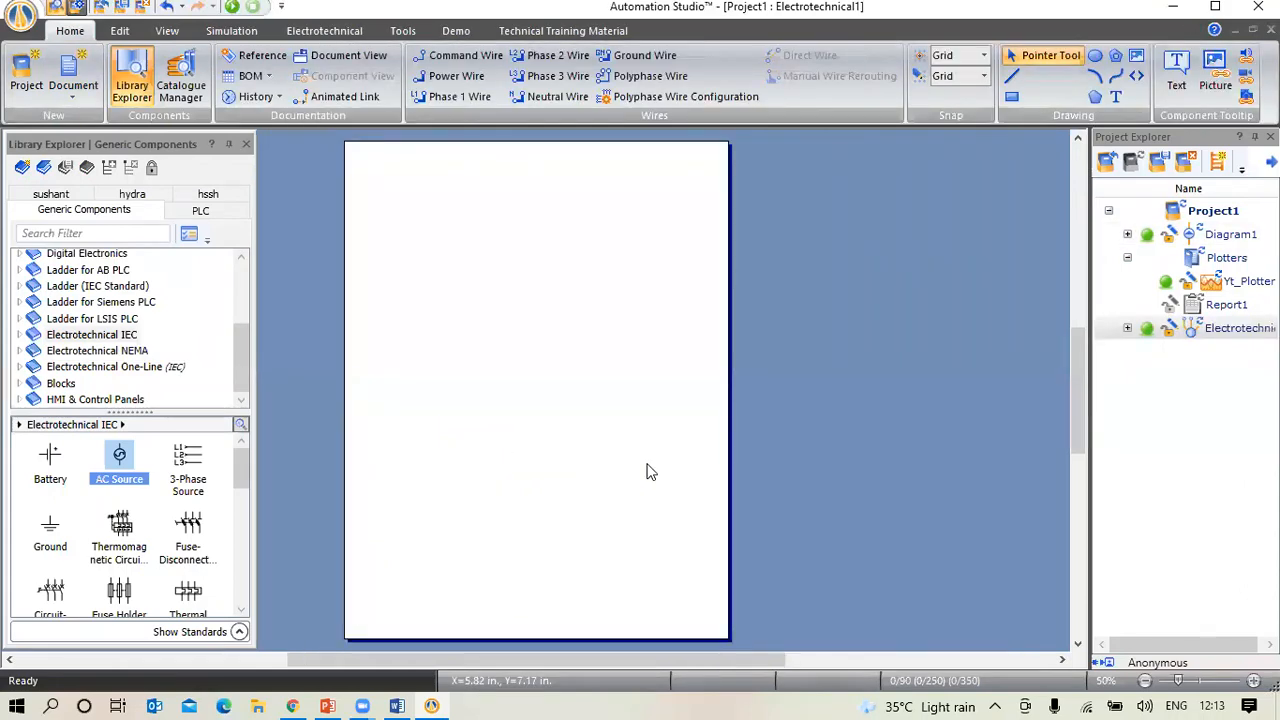
Place an AC Source near the left edge of the electrotechnical sheet
{"action": "scroll", "coordinate": [435, 620], "scroll_direction": "up", "scroll_amount": 2}
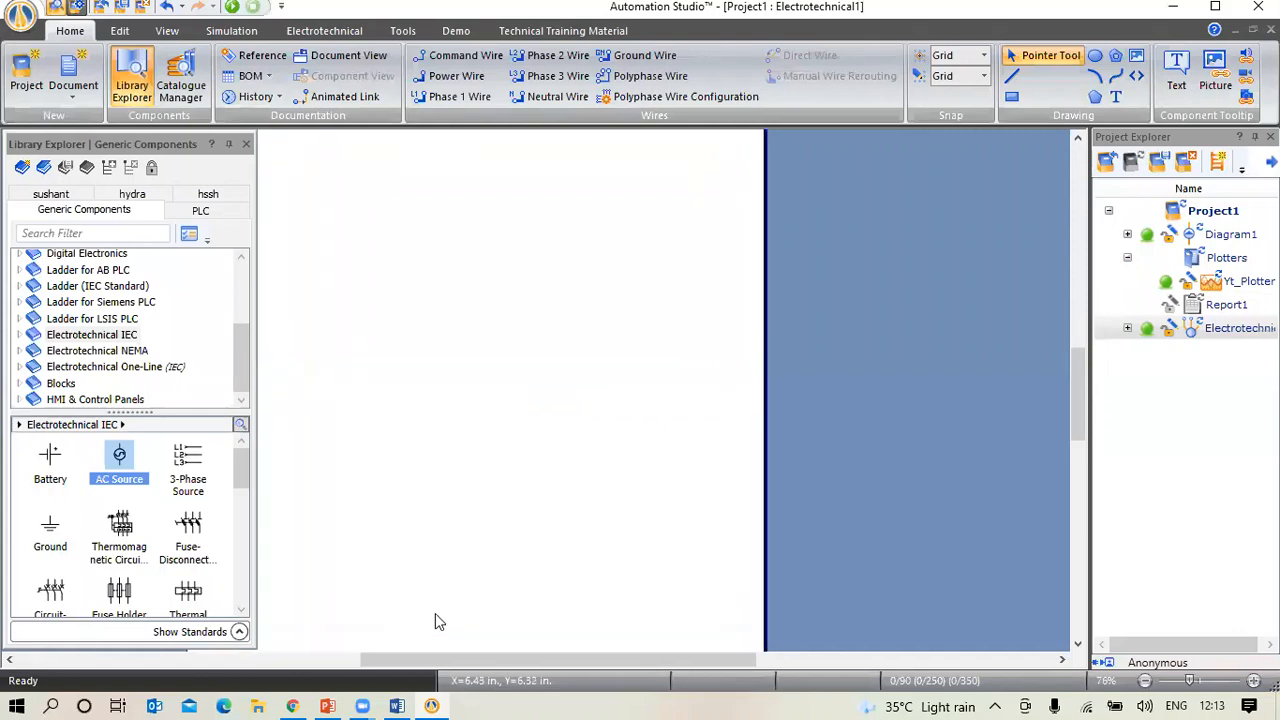
{"action": "scroll", "coordinate": [450, 660], "scroll_direction": "left", "scroll_amount": 3}
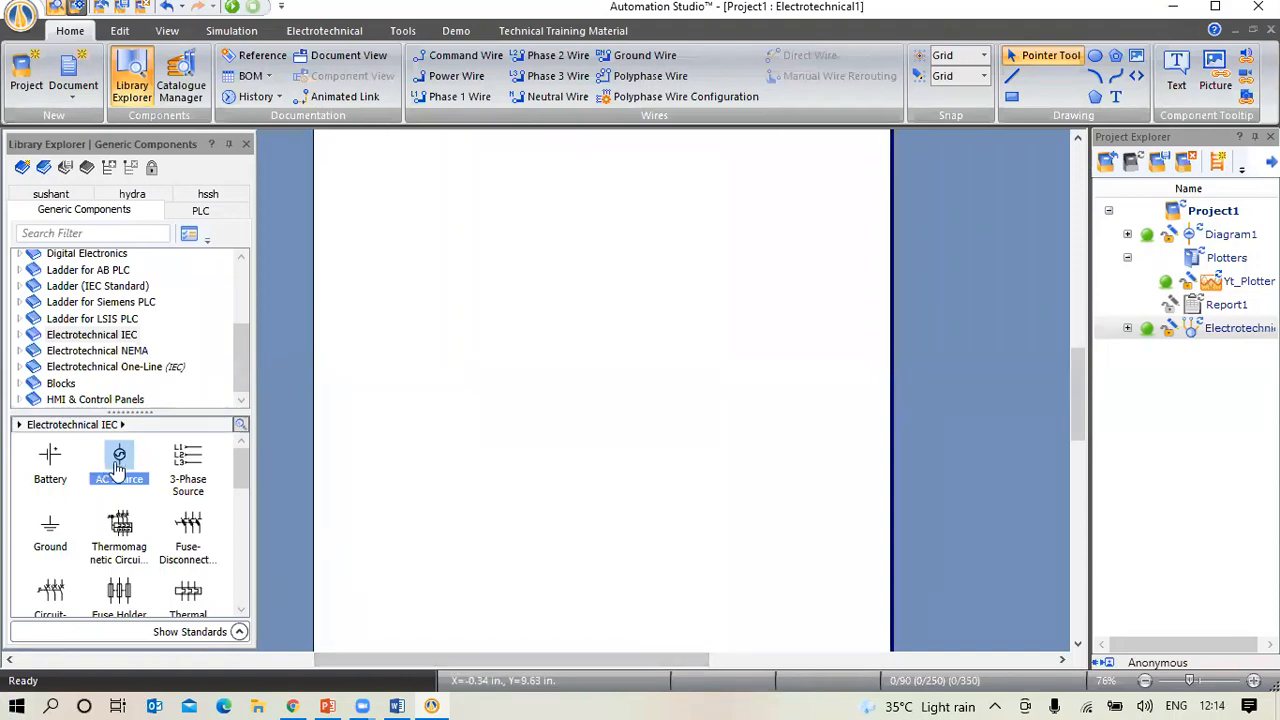
{"action": "left_click_drag", "start_coordinate": [118, 467], "coordinate": [393, 299]}
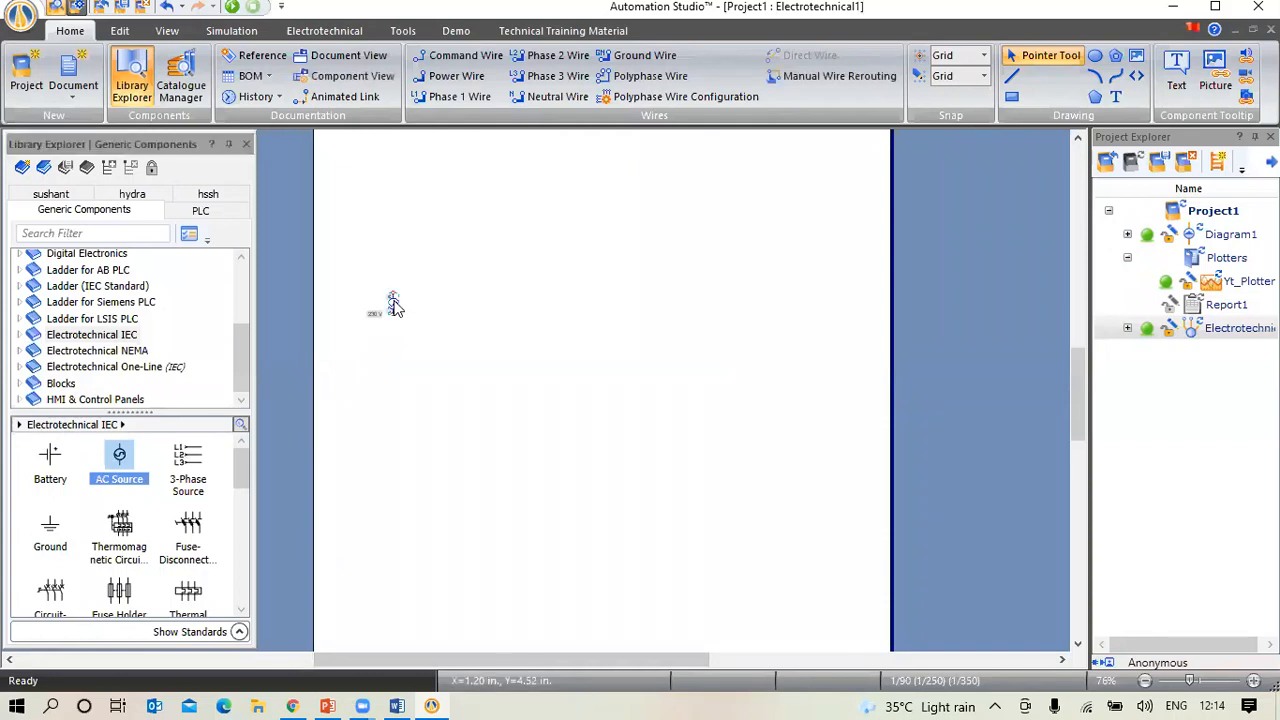
Place a Resistor horizontally, slightly above and to the right of the AC source
{"action": "scroll", "coordinate": [145, 512], "scroll_direction": "down", "scroll_amount": 1}
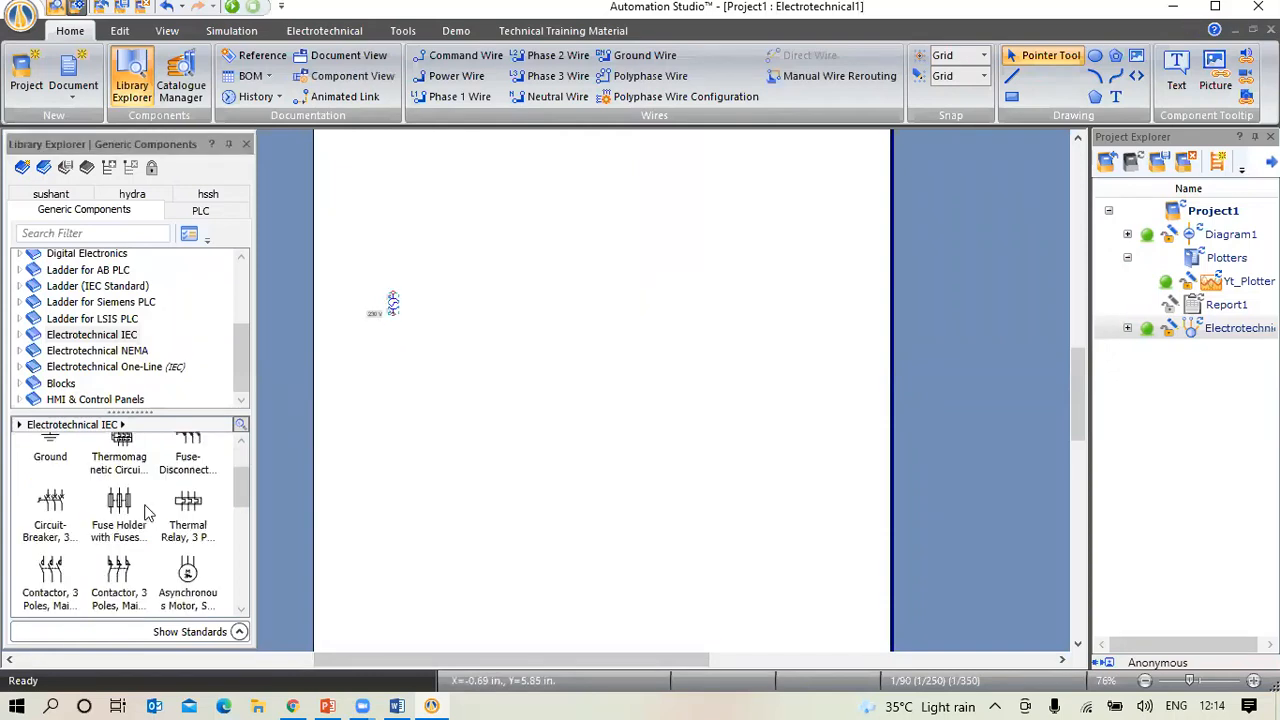
{"action": "scroll", "coordinate": [145, 512], "scroll_direction": "down", "scroll_amount": 2}
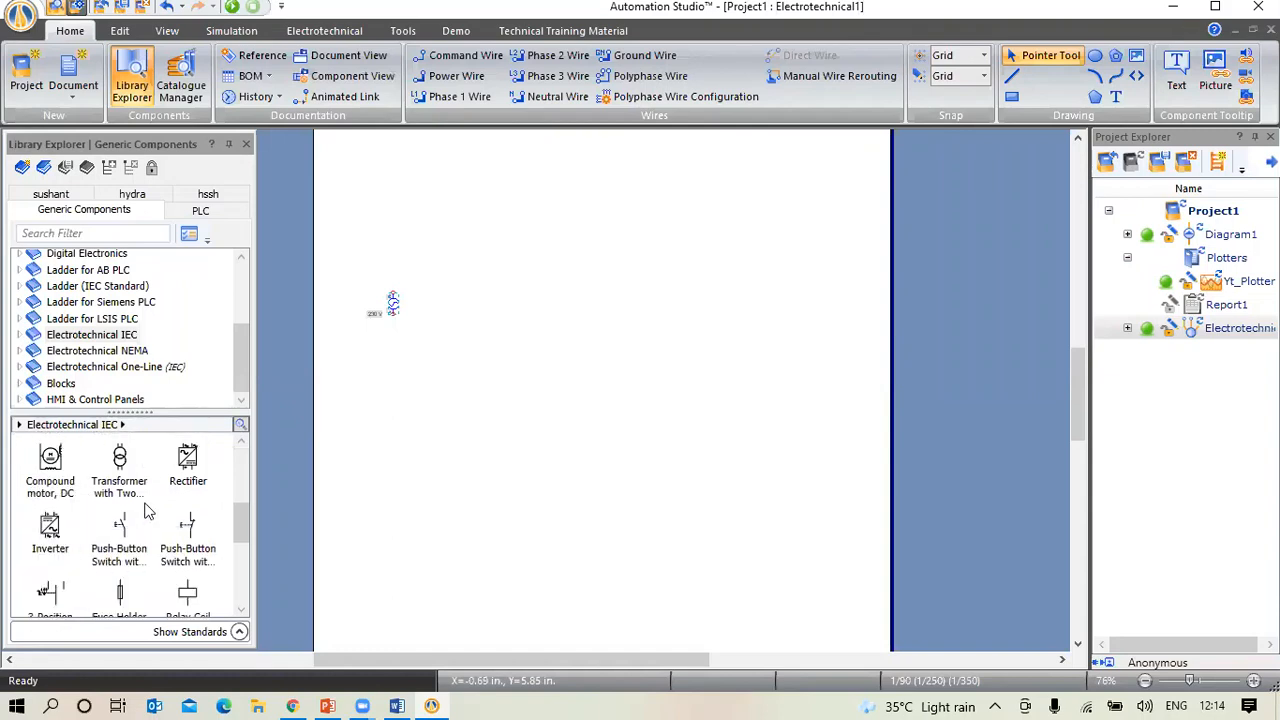
{"action": "scroll", "coordinate": [145, 512], "scroll_direction": "down", "scroll_amount": 2}
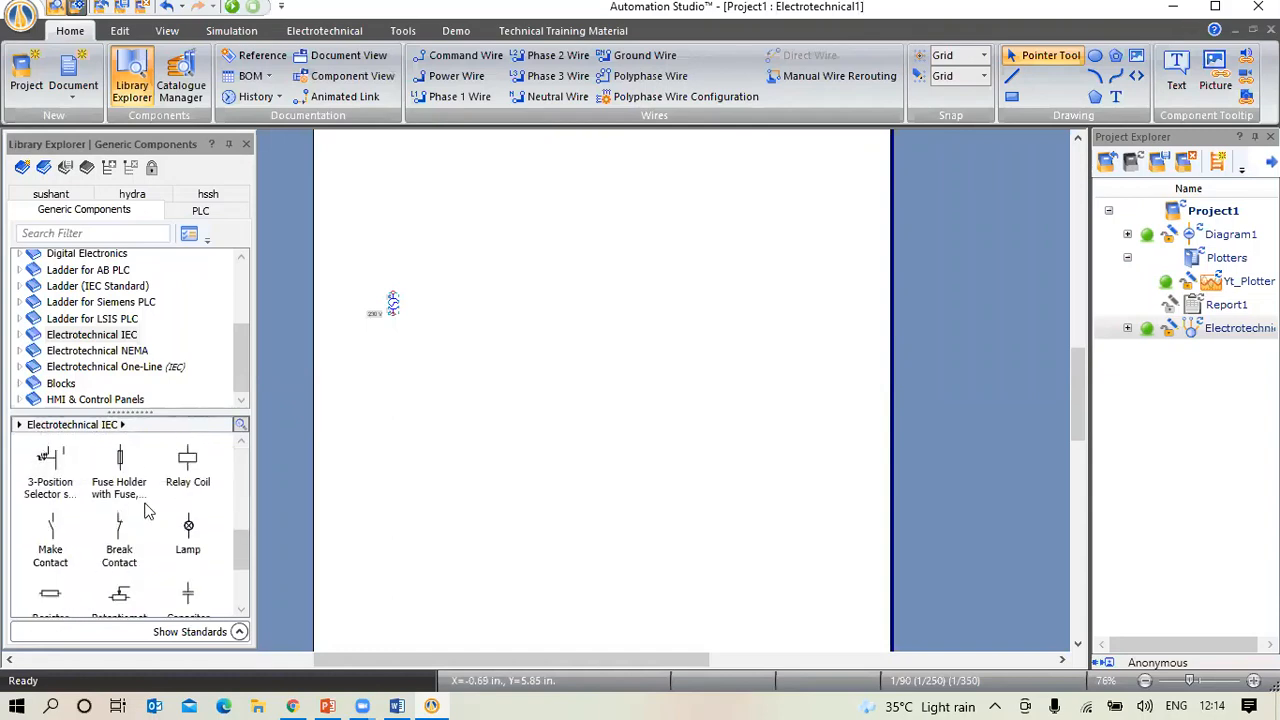
{"action": "scroll", "coordinate": [145, 512], "scroll_direction": "down", "scroll_amount": 1}
{"action": "left_click", "coordinate": [50, 558]}
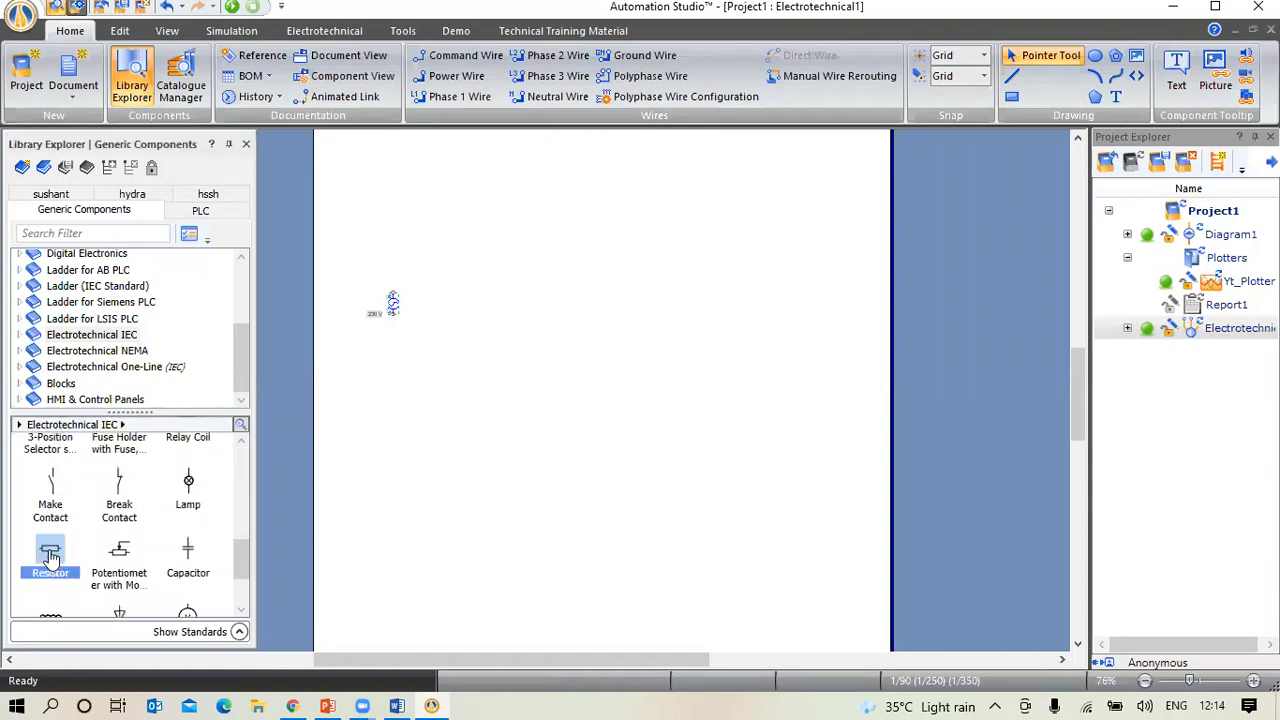
{"action": "left_click_drag", "start_coordinate": [63, 557], "coordinate": [440, 262]}
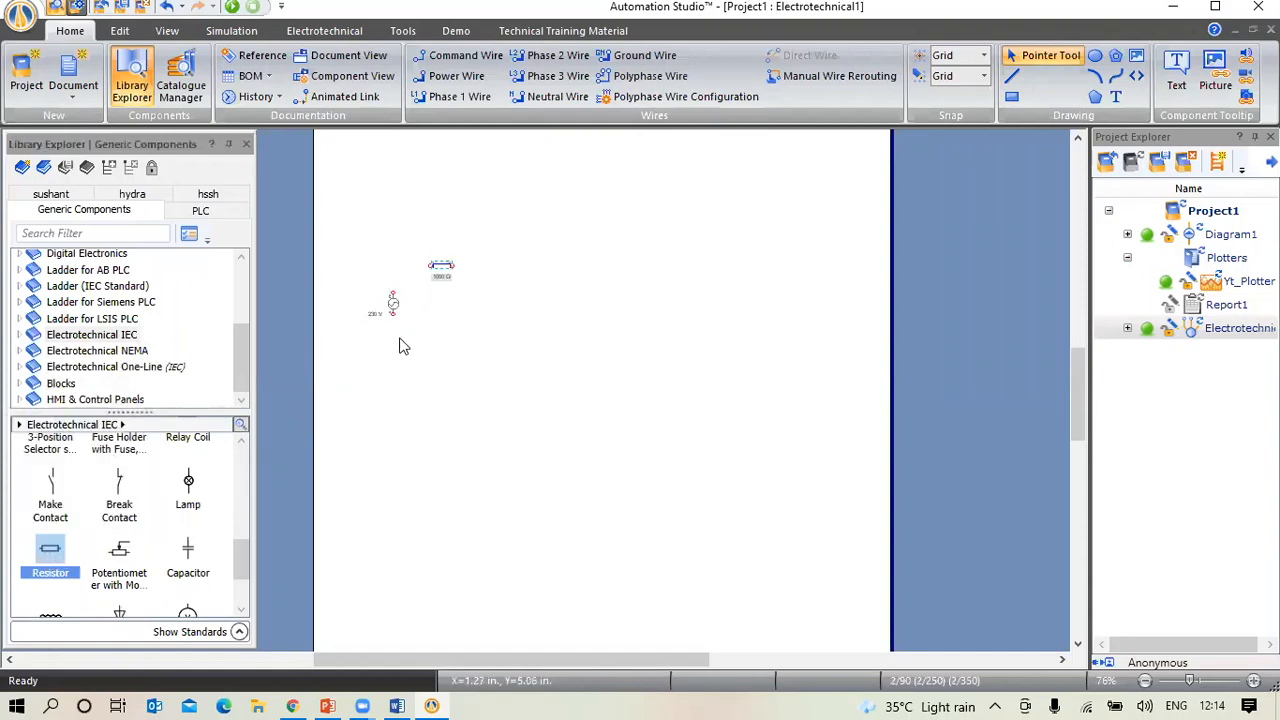
Place an Inductor to the right of the AC source, below and to the right of the resistor
{"action": "scroll", "coordinate": [145, 540], "scroll_direction": "down", "scroll_amount": 1}
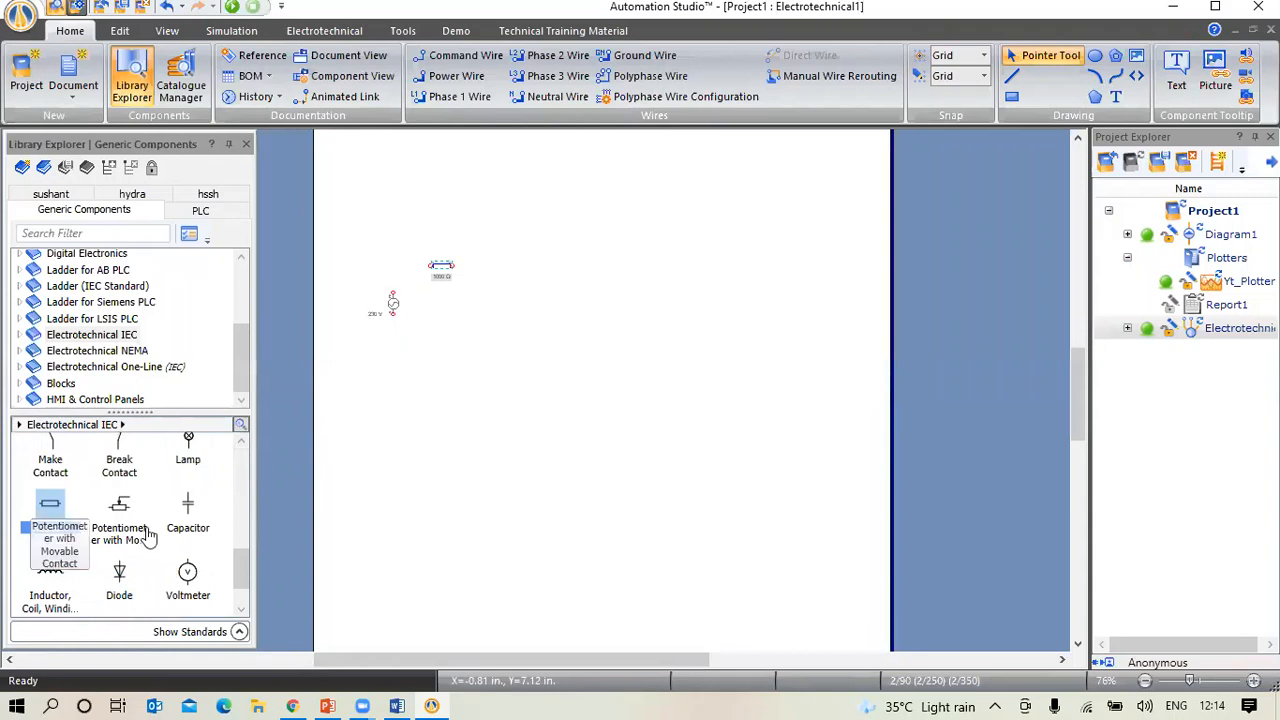
{"action": "left_click", "coordinate": [52, 578]}
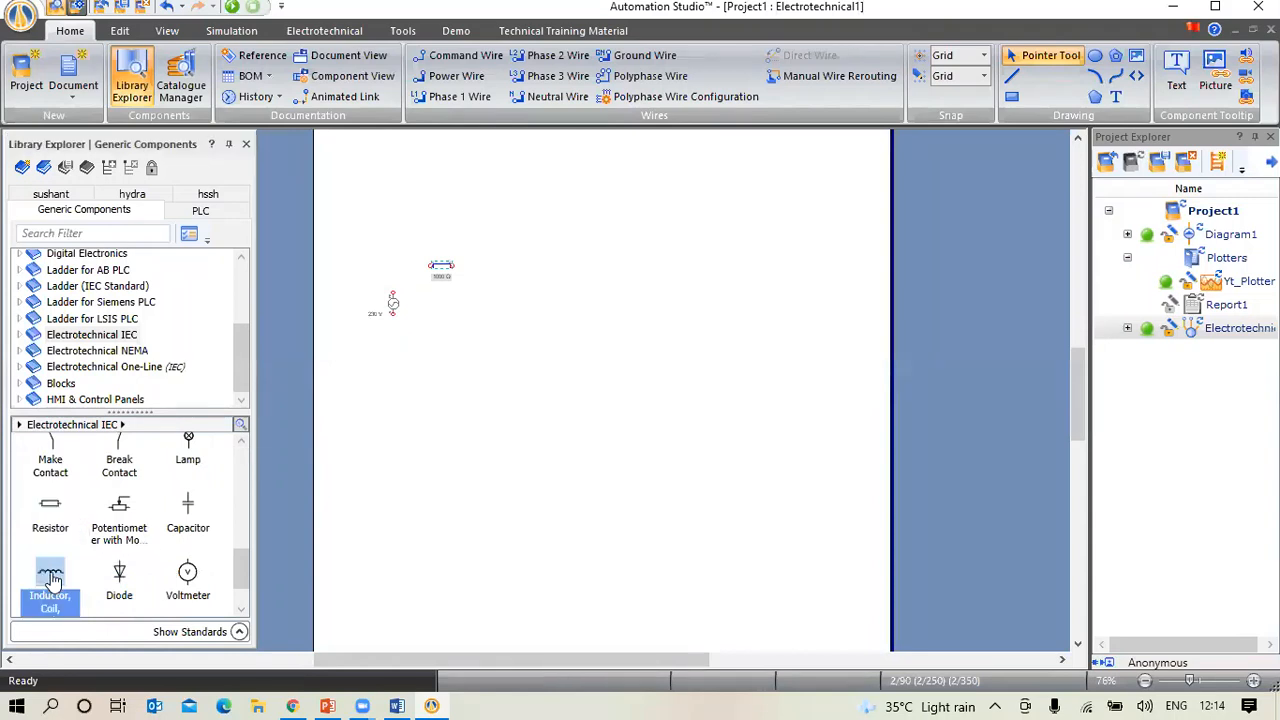
{"action": "left_click_drag", "start_coordinate": [52, 578], "coordinate": [500, 303]}
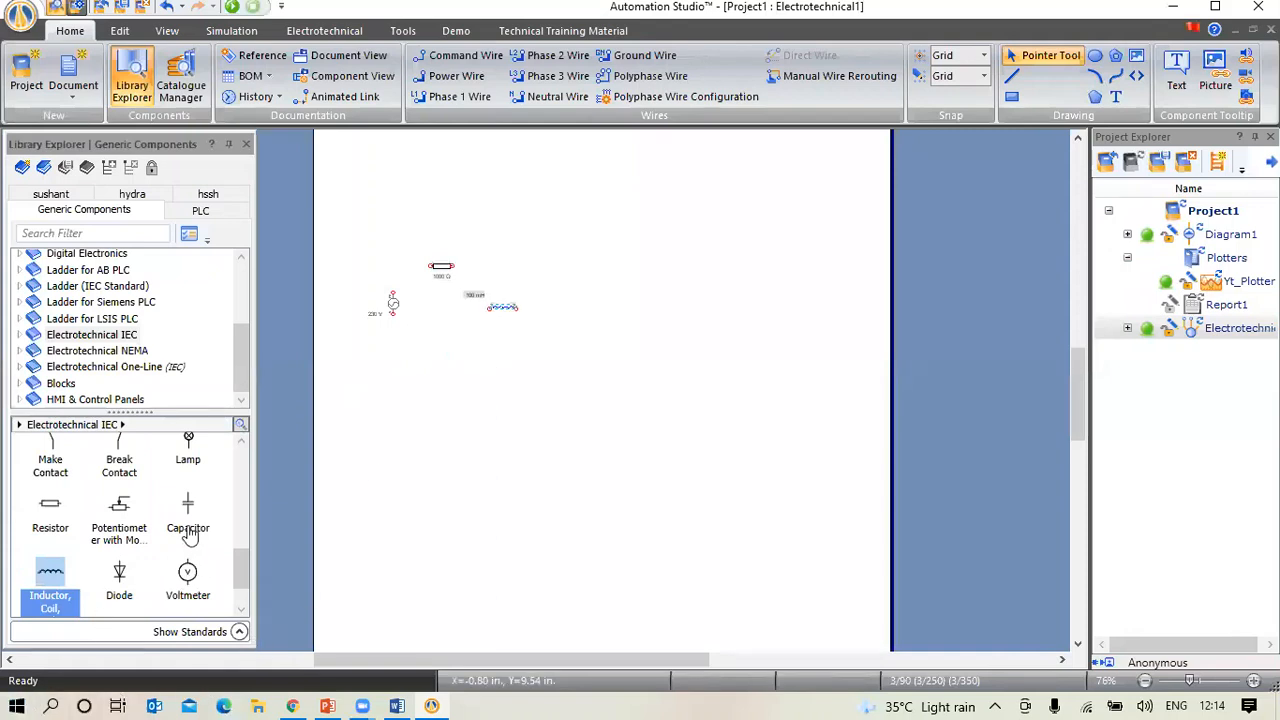
Place a Capacitor below the resistor, between the AC source and the inductor
{"action": "left_click_drag", "start_coordinate": [189, 530], "coordinate": [443, 335]}
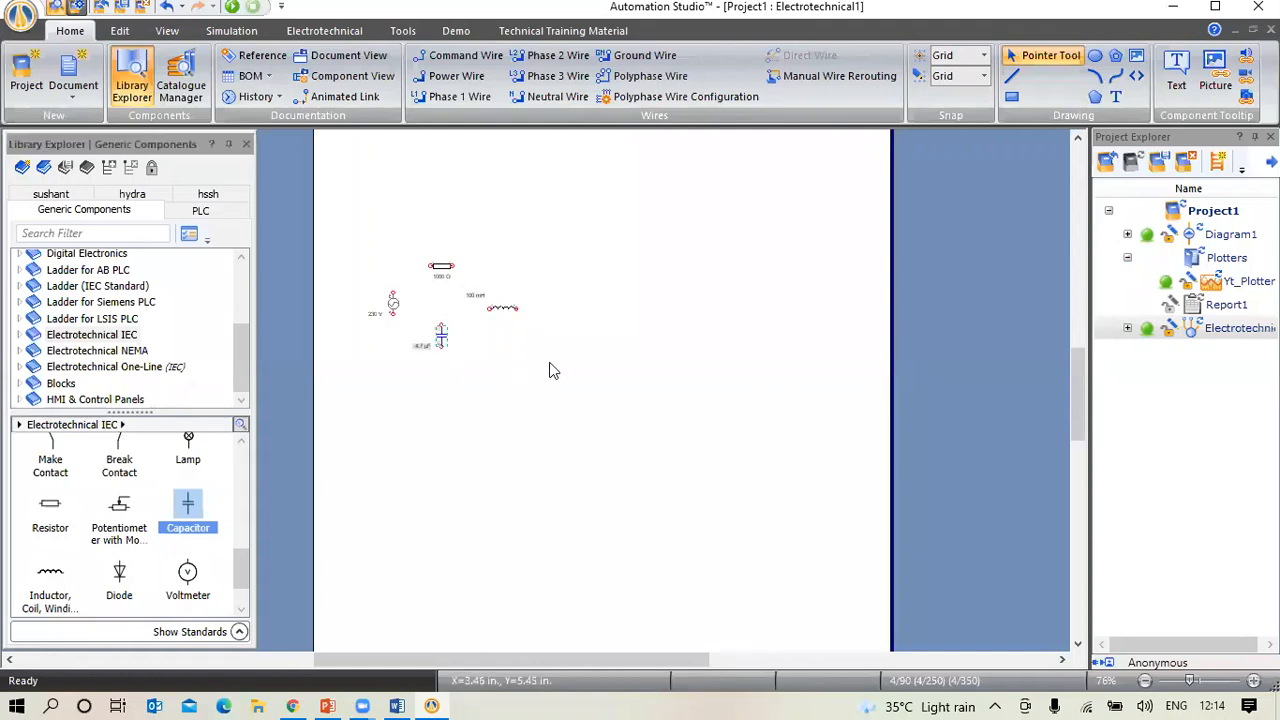
Rotate the 100 mH inductor to the right so it stands vertically
{"action": "right_click", "coordinate": [587, 294]}
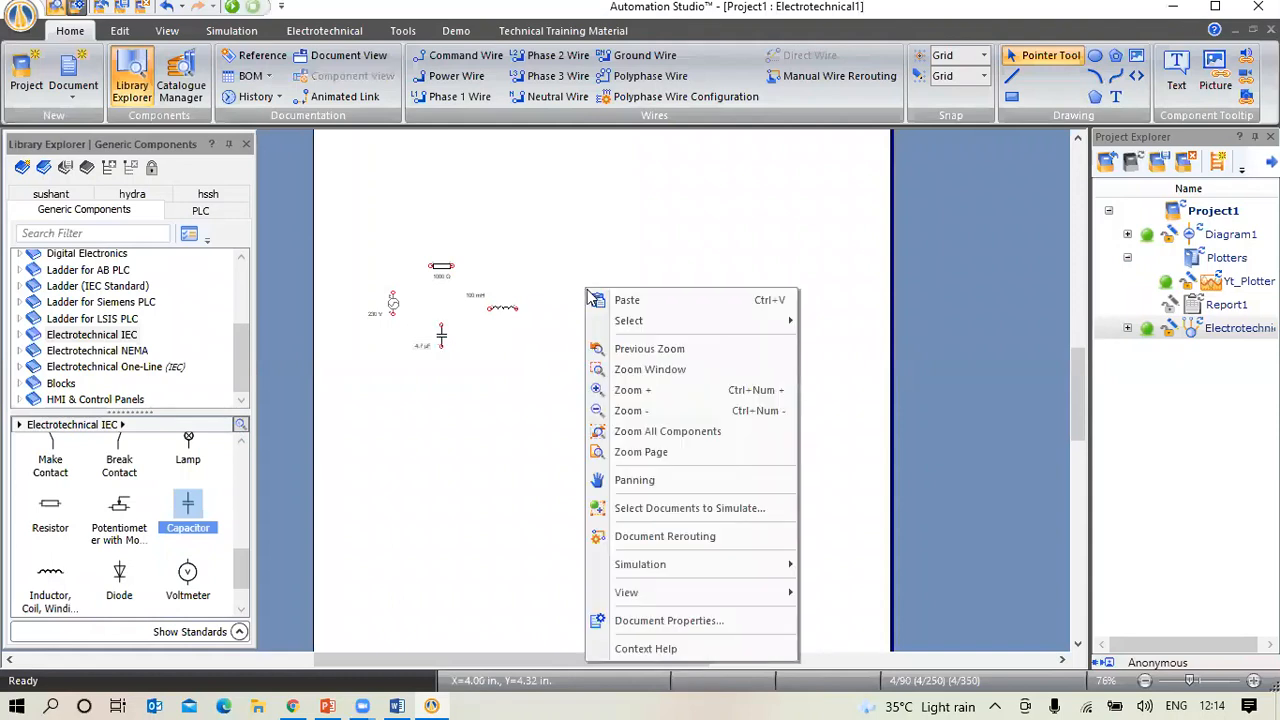
{"action": "left_click", "coordinate": [652, 435]}
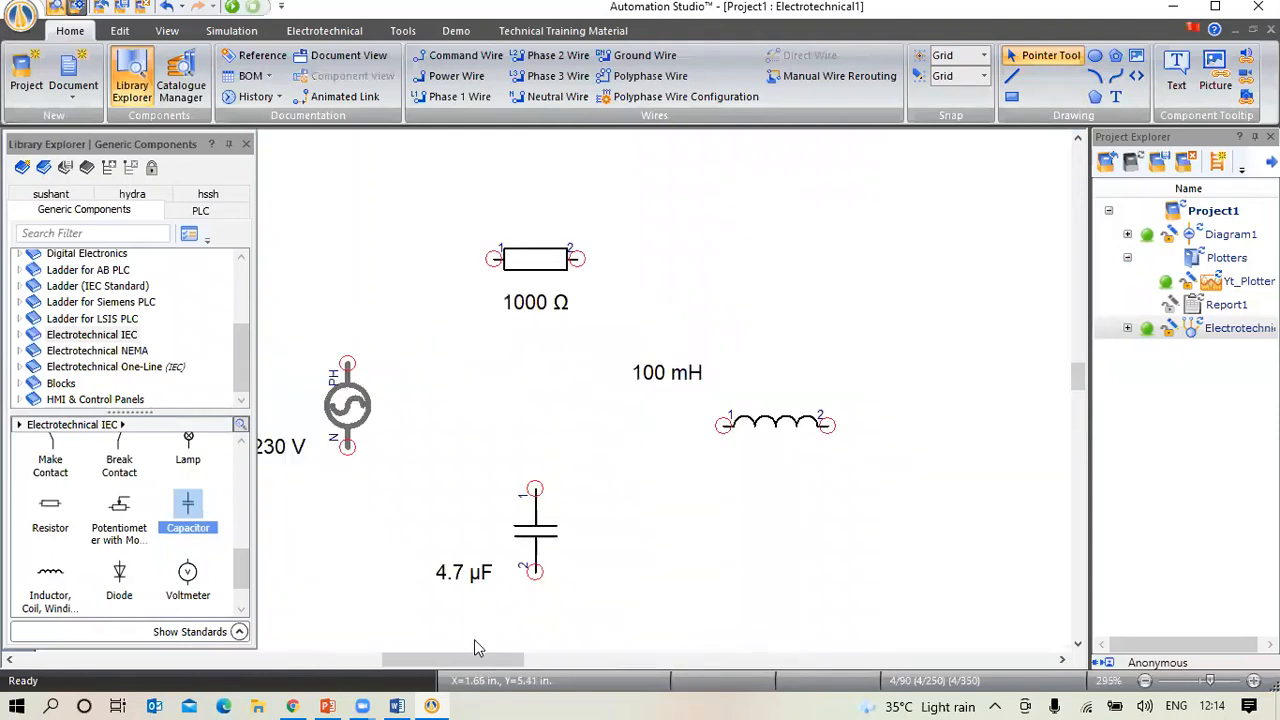
{"action": "left_click_drag", "start_coordinate": [472, 662], "coordinate": [462, 665]}
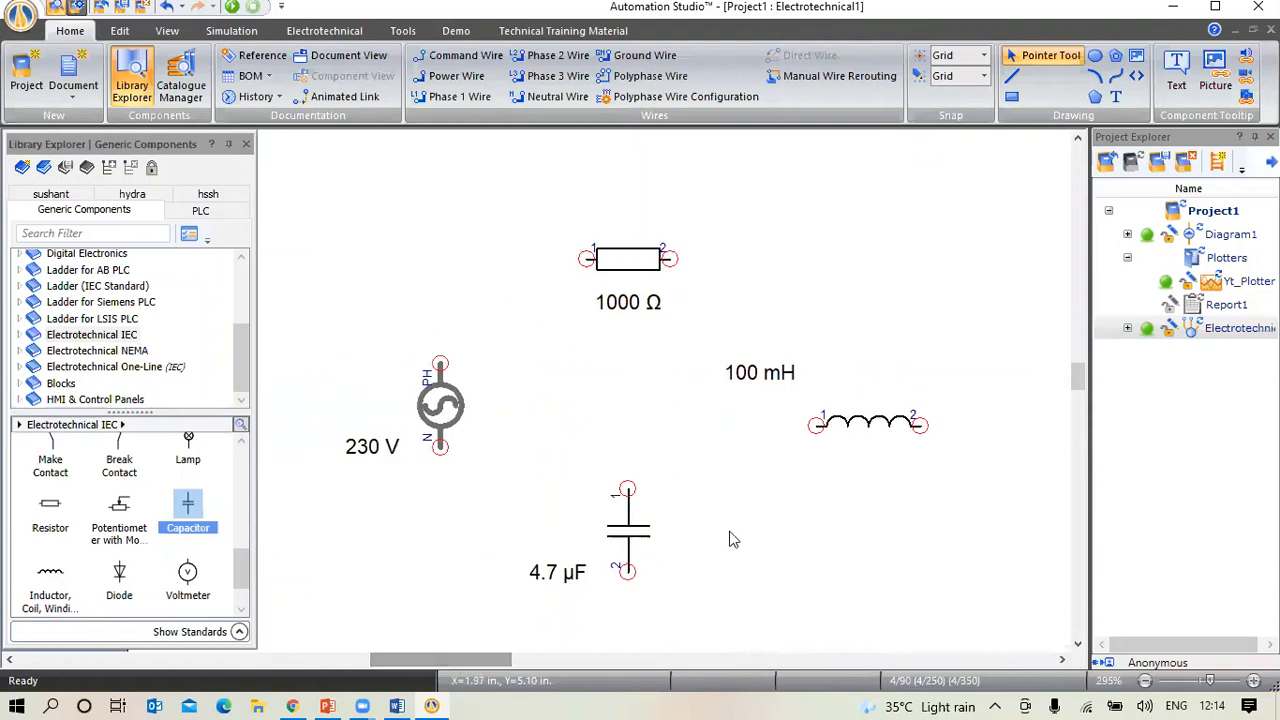
{"action": "left_click", "coordinate": [855, 422]}
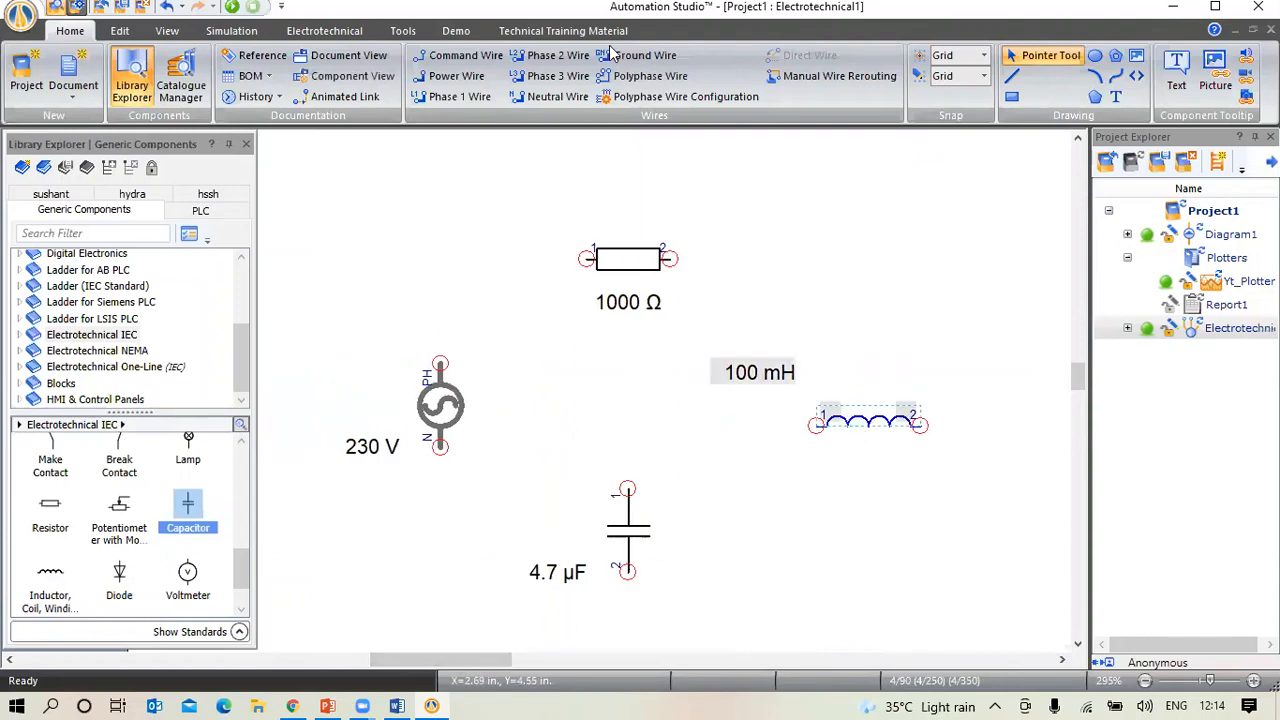
{"action": "right_click", "coordinate": [846, 418]}
{"action": "mouse_move", "coordinate": [941, 257]}
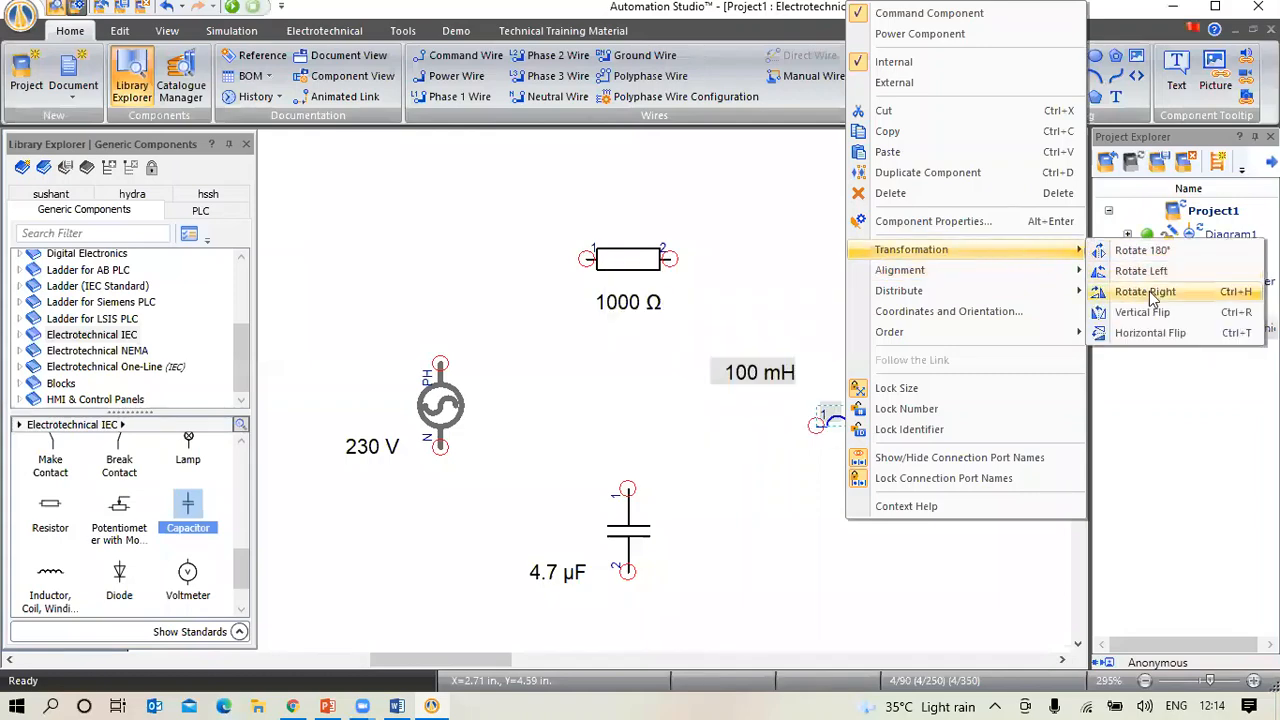
{"action": "left_click", "coordinate": [1150, 294]}
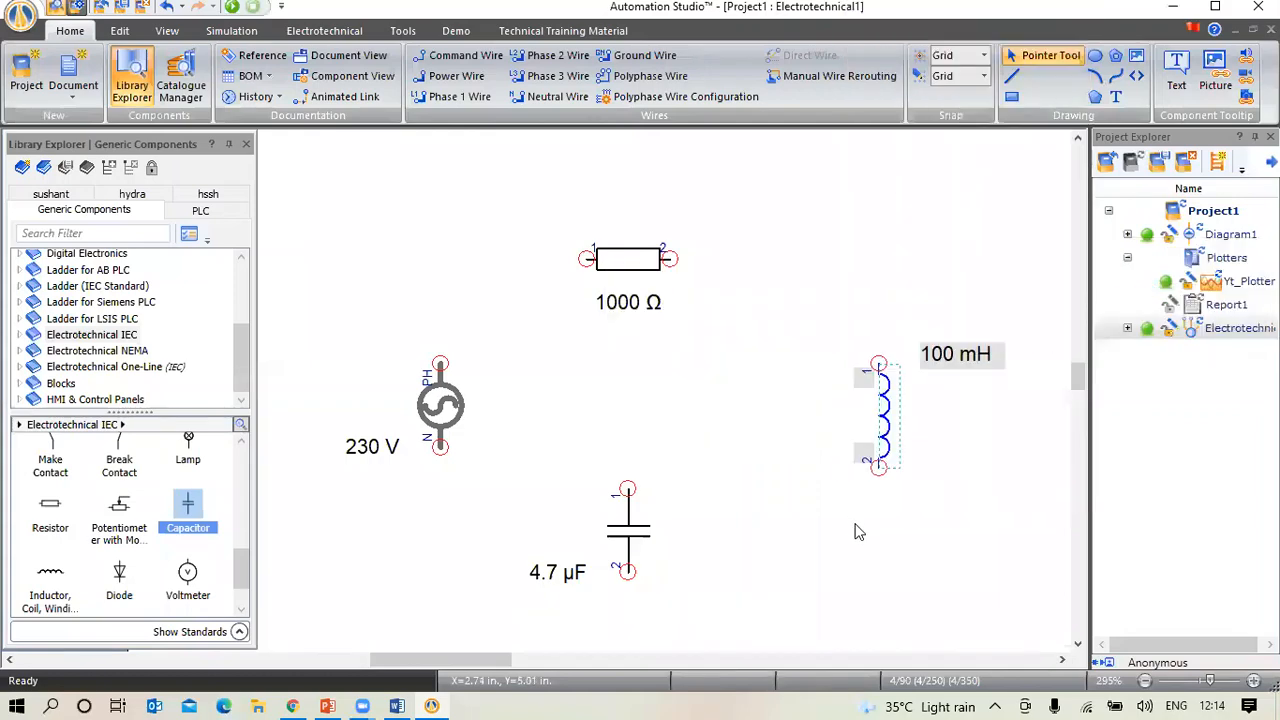
Rotate the 4.7 µF capacitor to the left so it lies horizontally
{"action": "left_click", "coordinate": [635, 540]}
{"action": "right_click", "coordinate": [631, 532]}
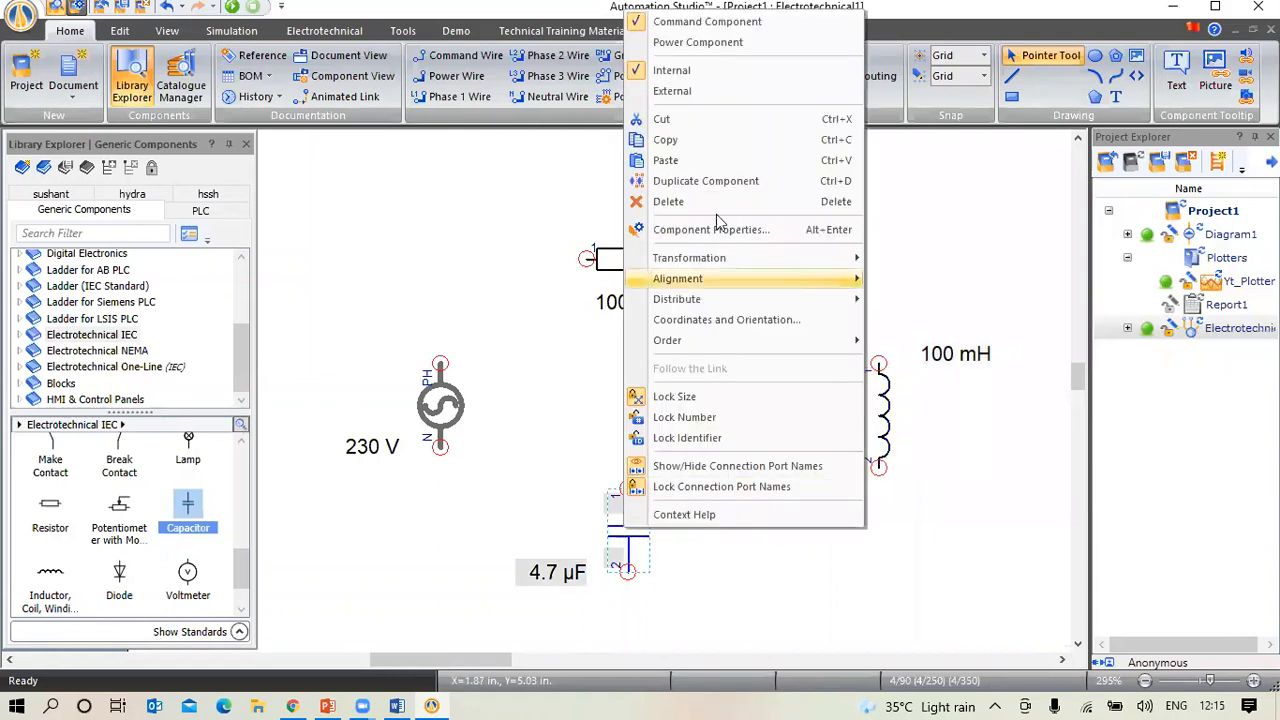
{"action": "mouse_move", "coordinate": [731, 258]}
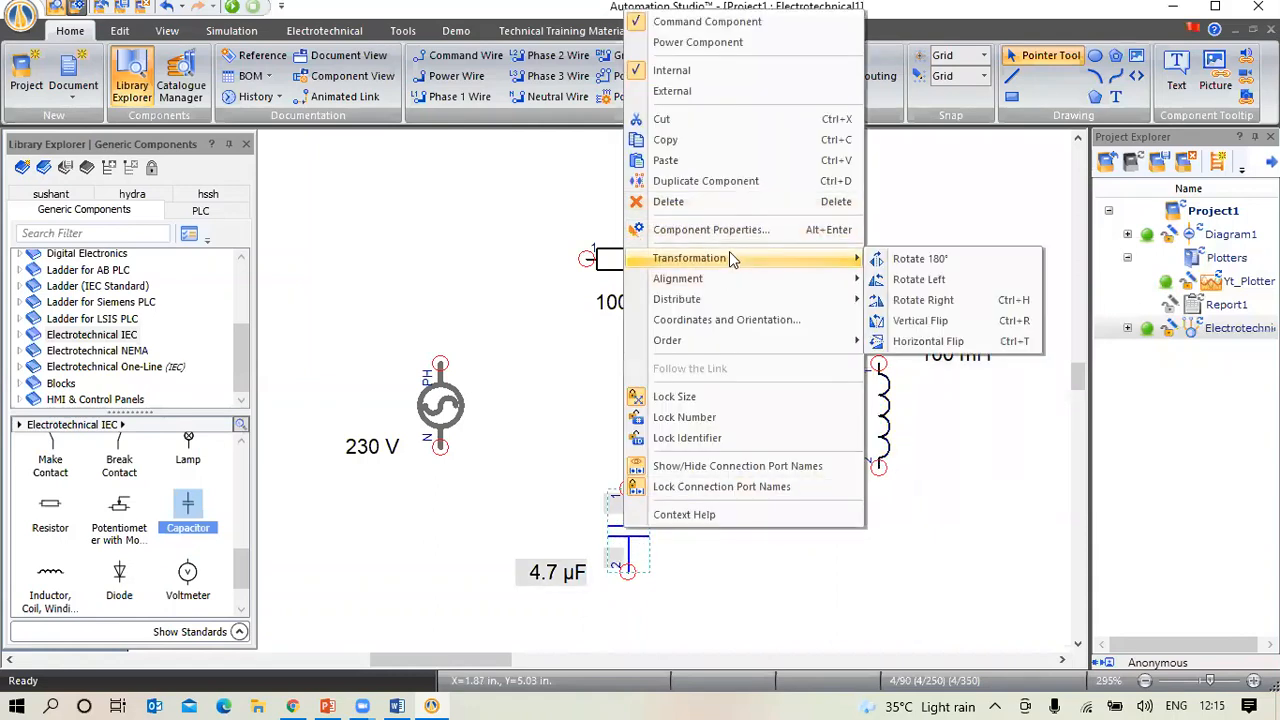
{"action": "left_click", "coordinate": [946, 281]}
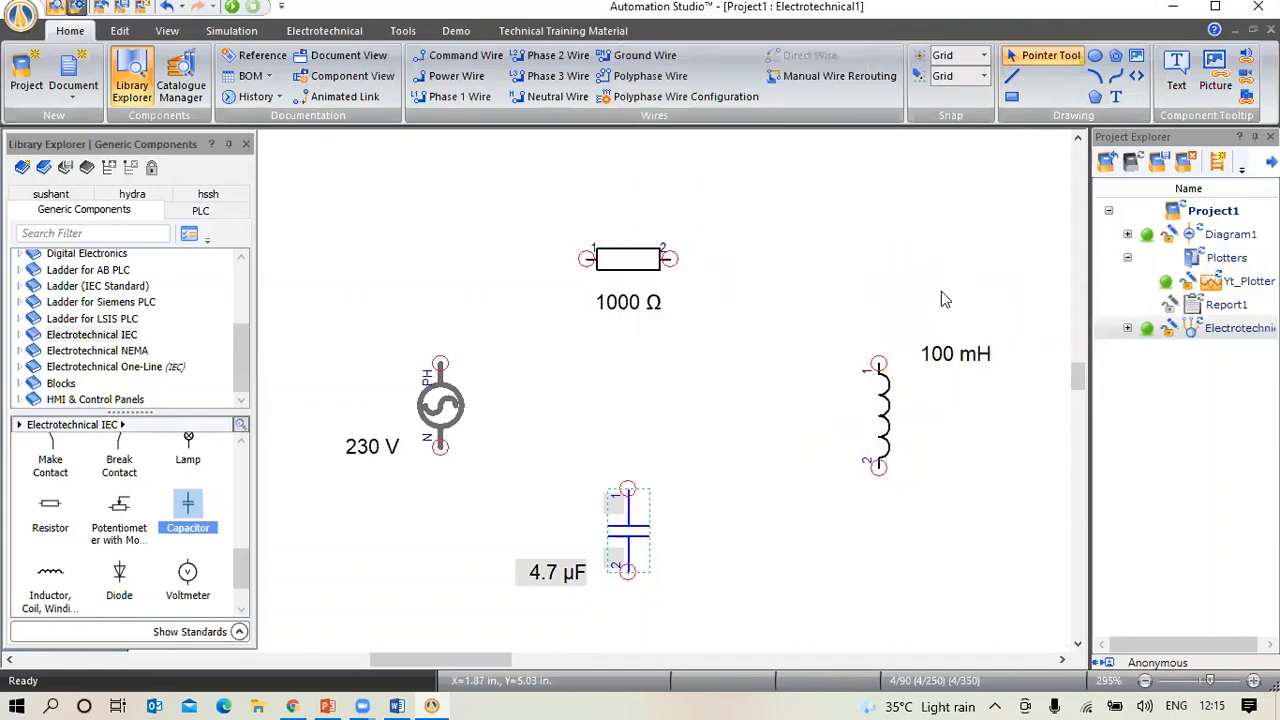
{"action": "left_click", "coordinate": [744, 575]}
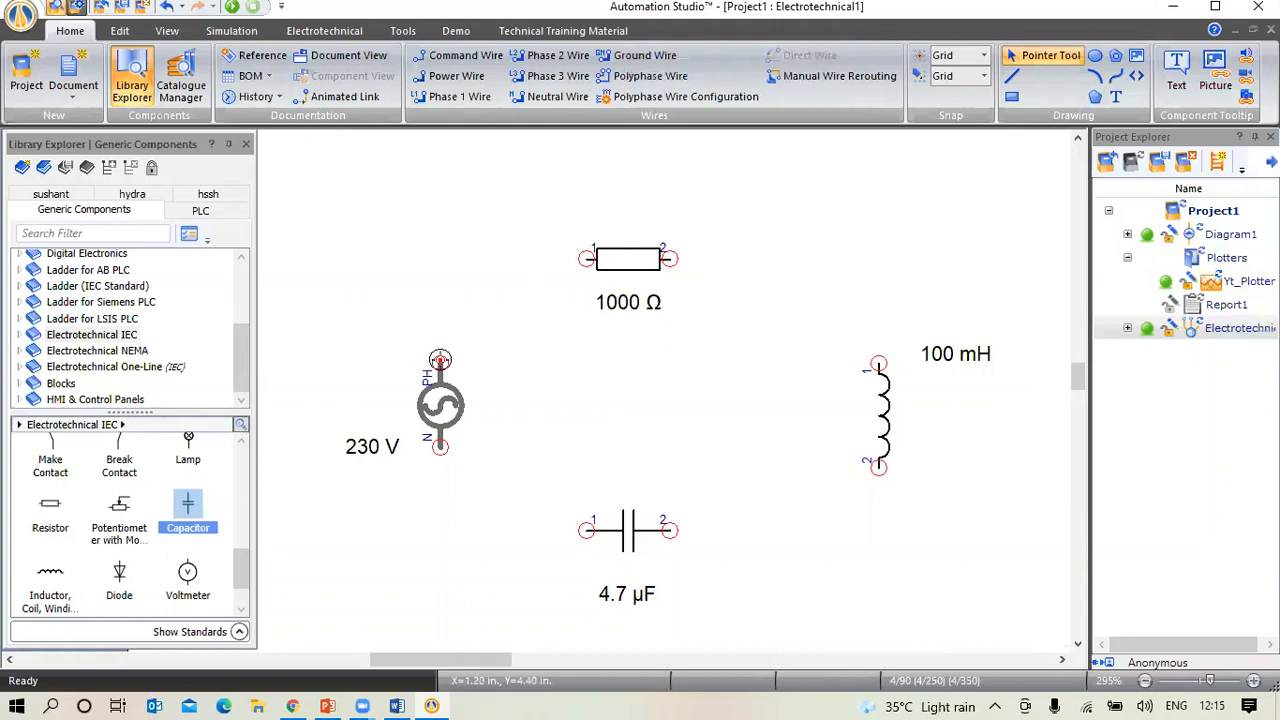
Wire the AC source, resistor, inductor and capacitor in a series loop, from the source's PH terminal back to N
{"action": "left_click_drag", "start_coordinate": [440, 360], "coordinate": [575, 255]}
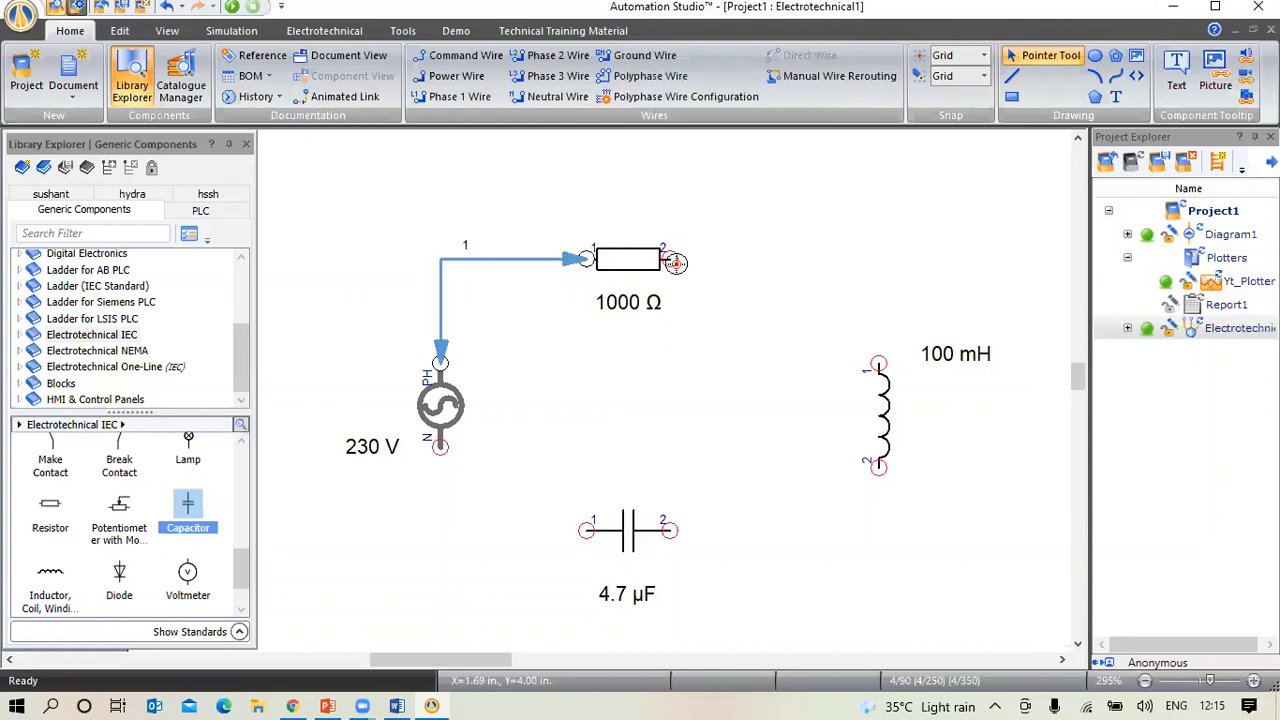
{"action": "left_click_drag", "start_coordinate": [675, 258], "coordinate": [878, 364]}
{"action": "left_click_drag", "start_coordinate": [878, 466], "coordinate": [670, 530]}
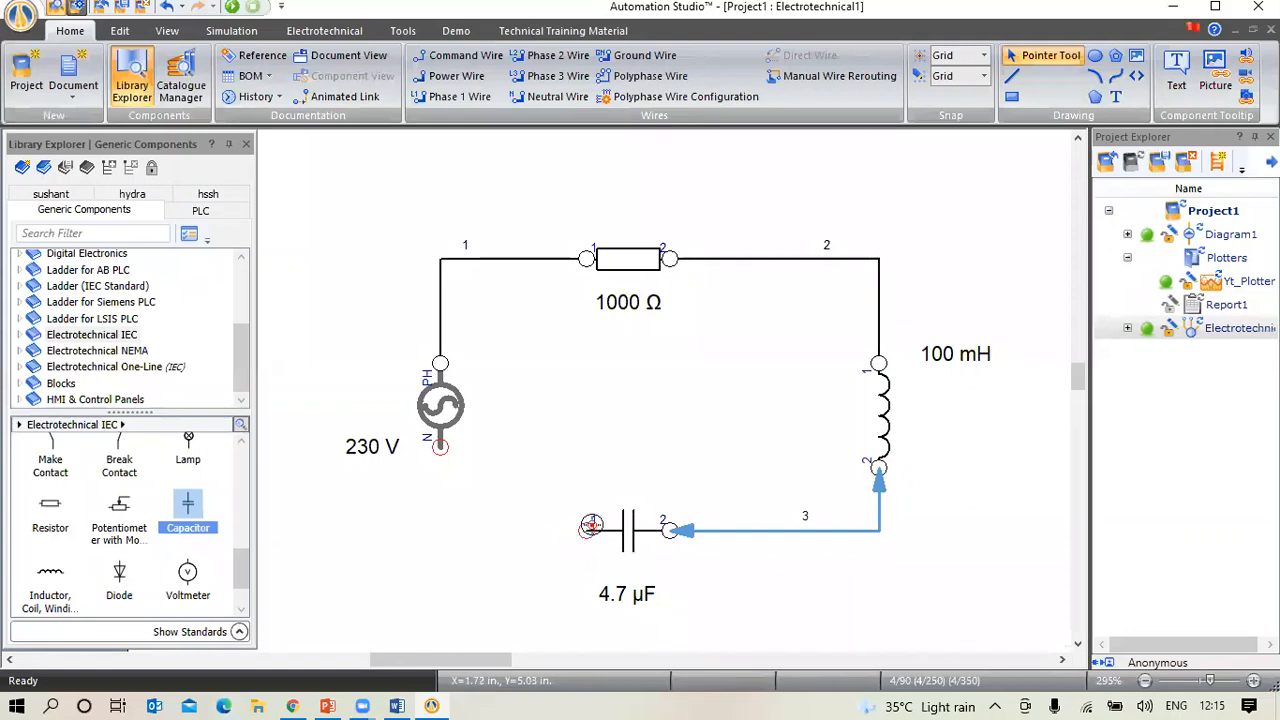
{"action": "left_click_drag", "start_coordinate": [587, 529], "coordinate": [440, 447]}
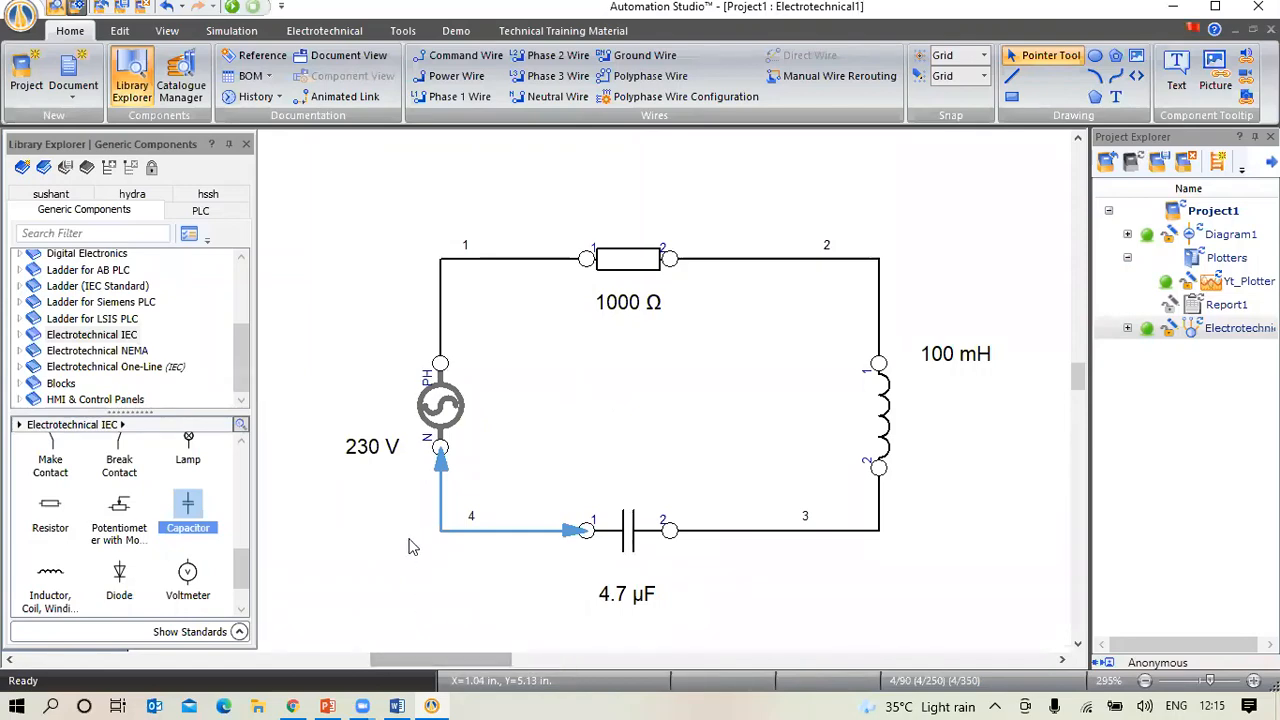
Start the normal simulation and measure the AC voltage across the source with the multimeter, red probe on PH and black on N
{"action": "left_click", "coordinate": [232, 31]}
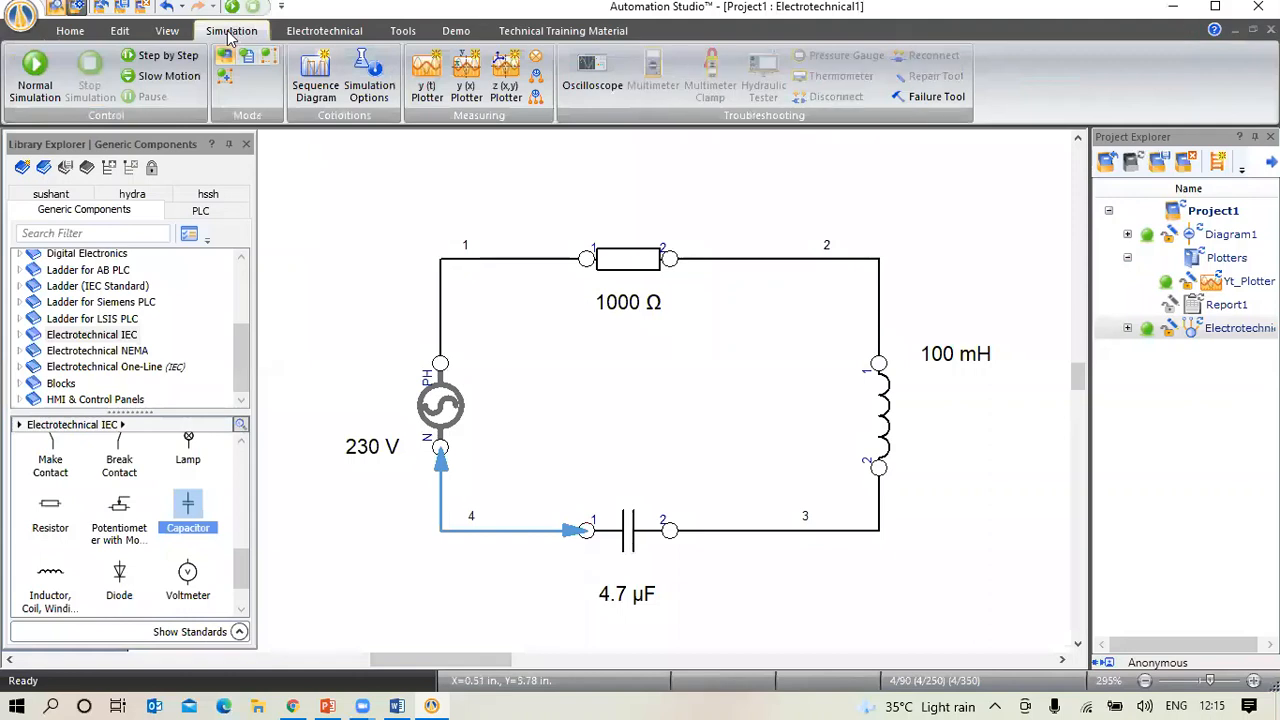
{"action": "left_click", "coordinate": [35, 78]}
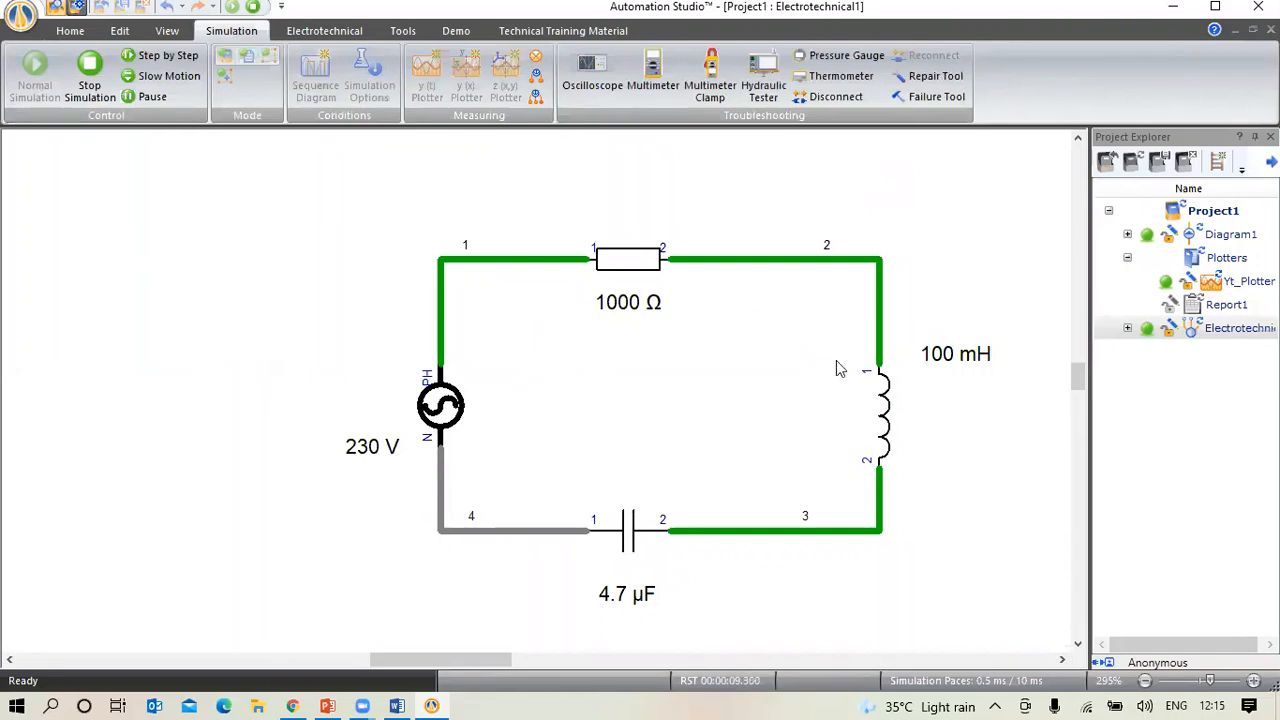
{"action": "left_click", "coordinate": [660, 89]}
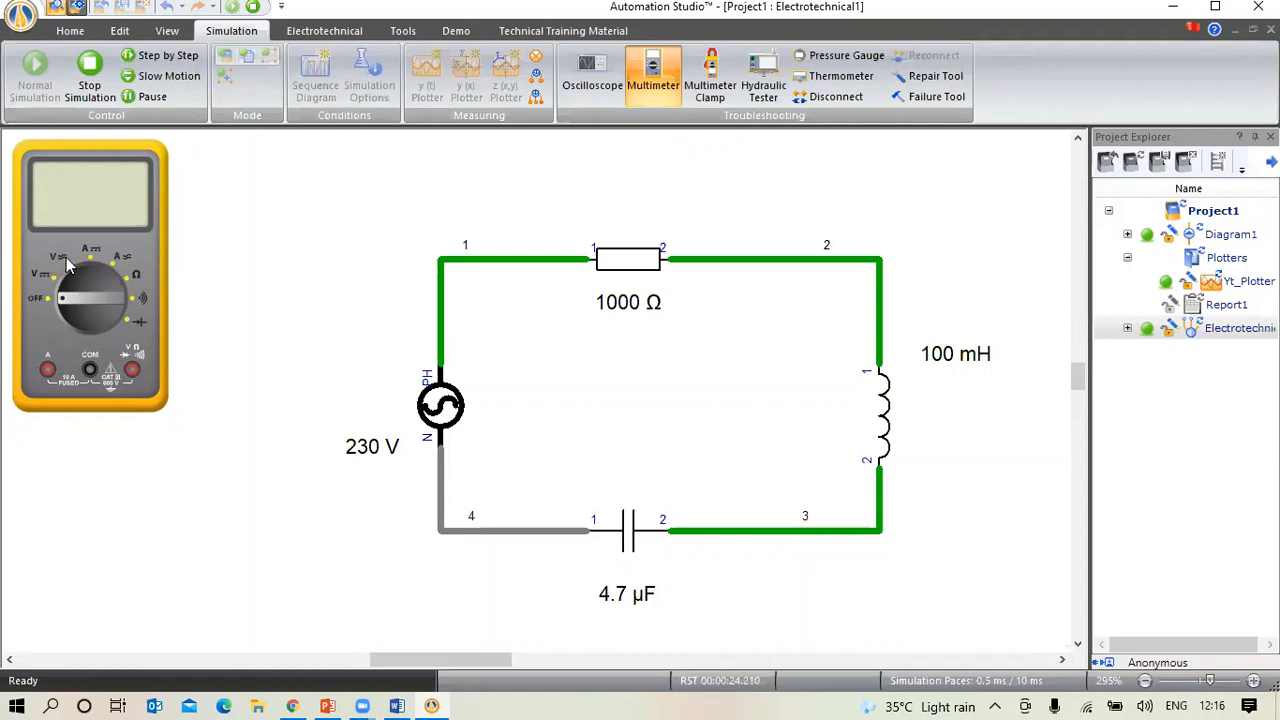
{"action": "left_click", "coordinate": [67, 260]}
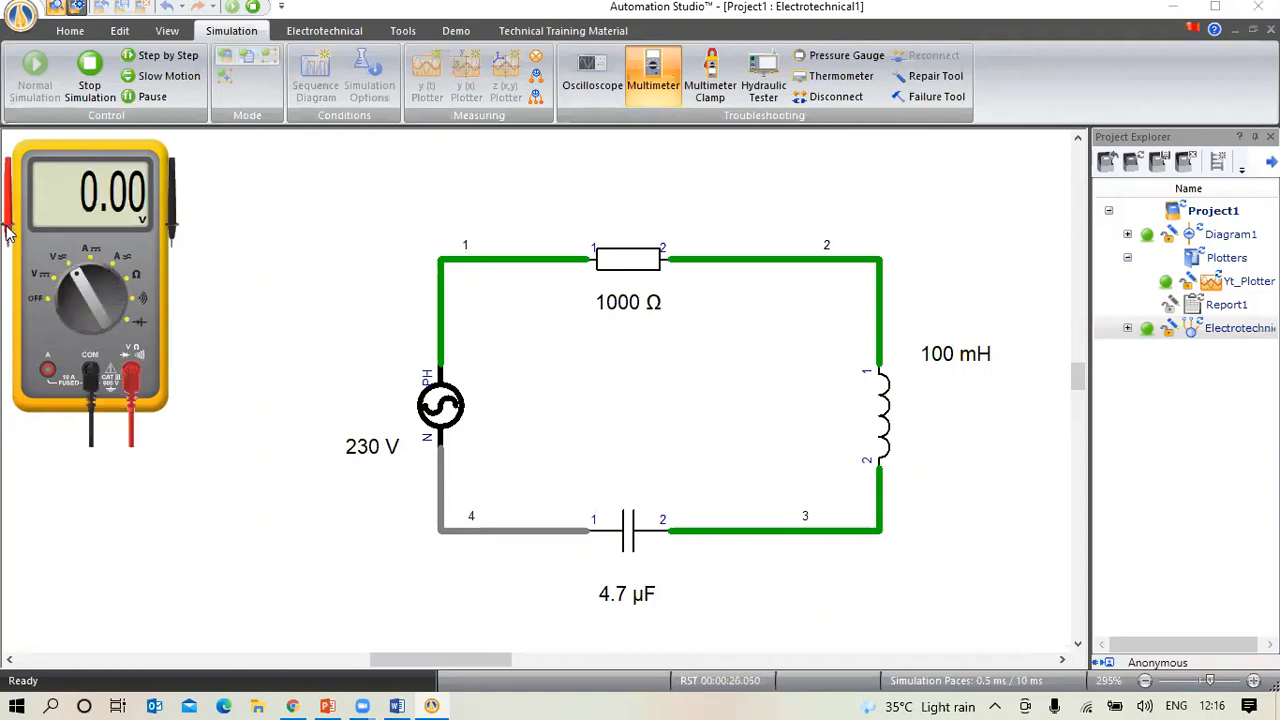
{"action": "left_click_drag", "start_coordinate": [8, 200], "coordinate": [444, 350]}
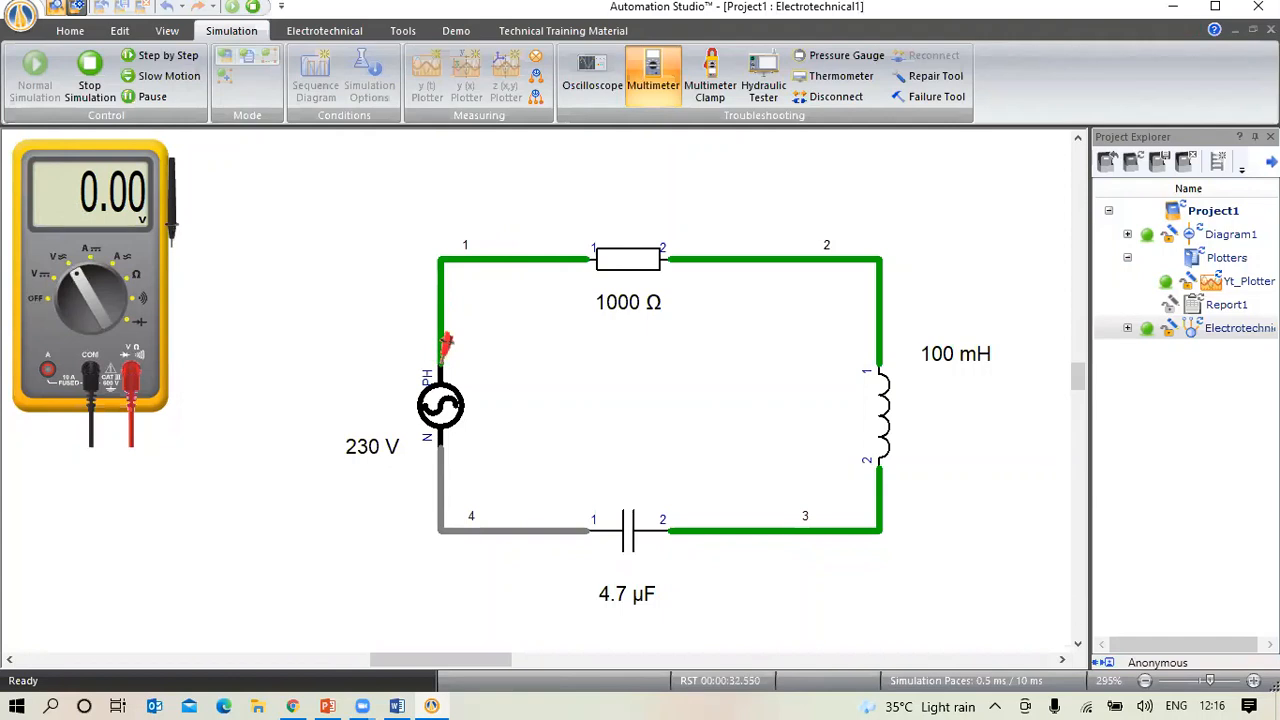
{"action": "left_click_drag", "start_coordinate": [172, 235], "coordinate": [445, 430]}
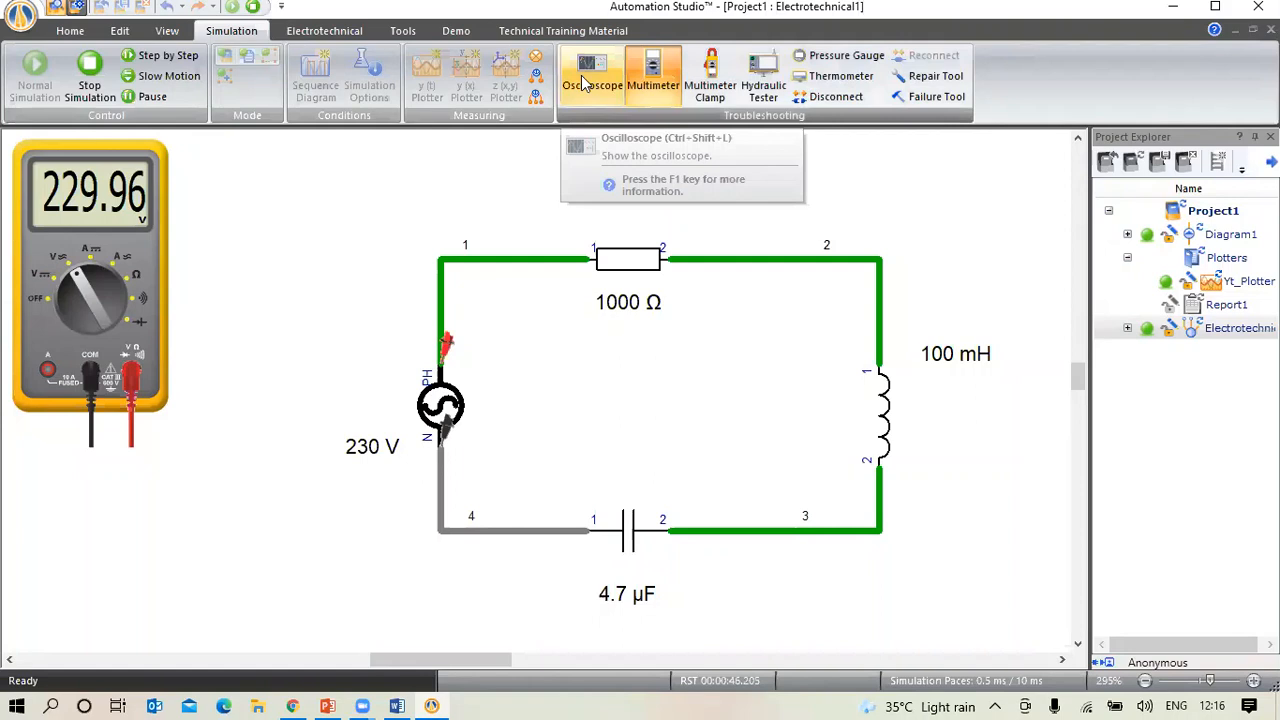
{"action": "left_click", "coordinate": [609, 98]}
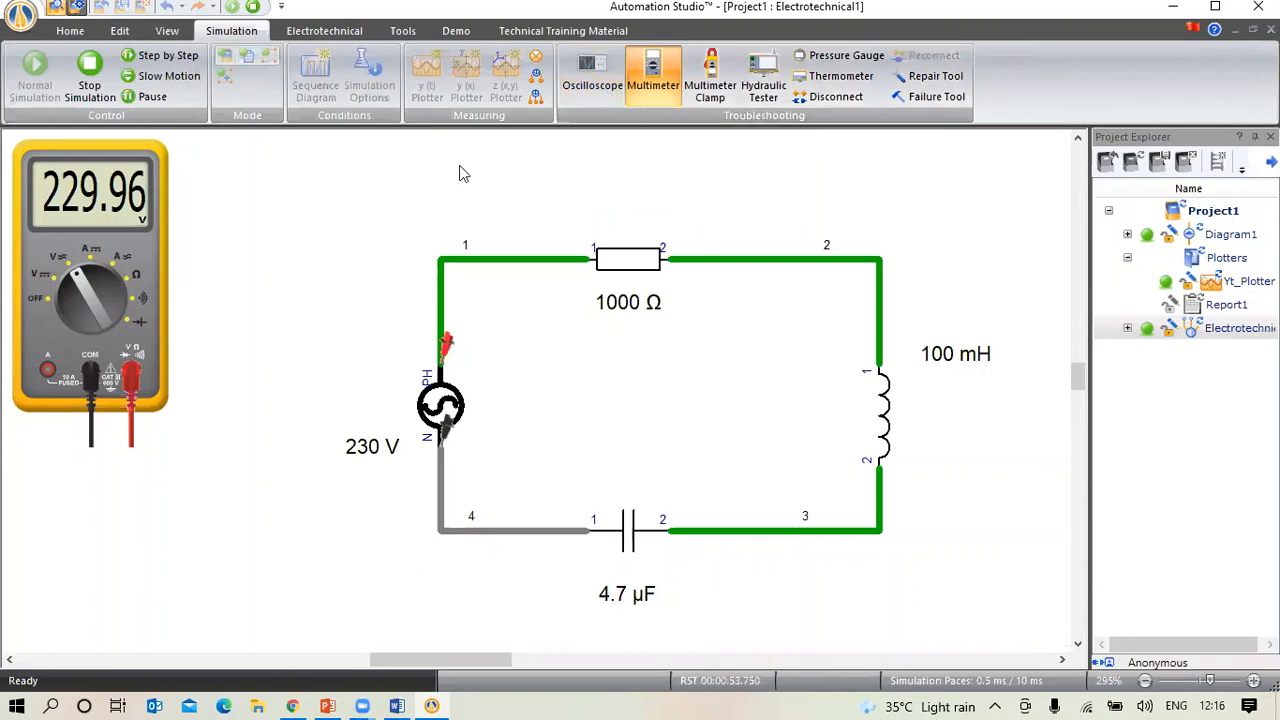
Switch the multimeter off and disconnect the wire at the AC source's PH terminal, leaving a gap in the circuit
{"action": "left_click", "coordinate": [48, 305]}
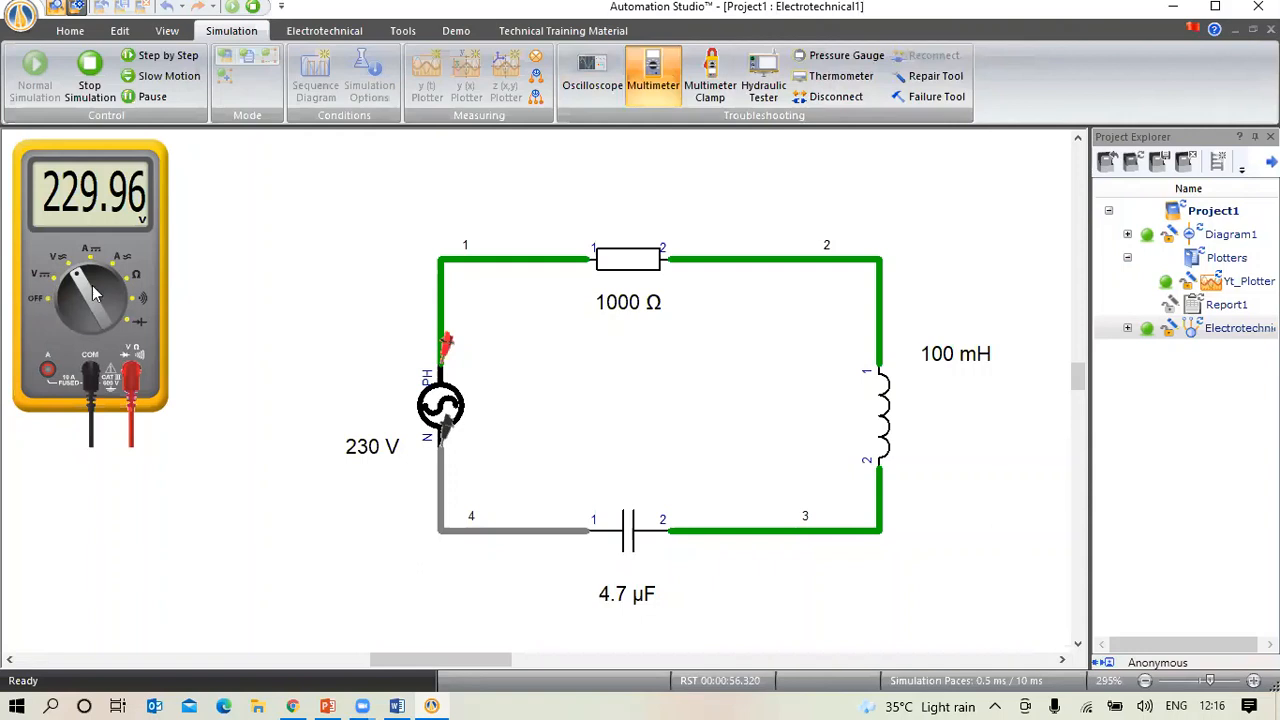
{"action": "left_click", "coordinate": [830, 96]}
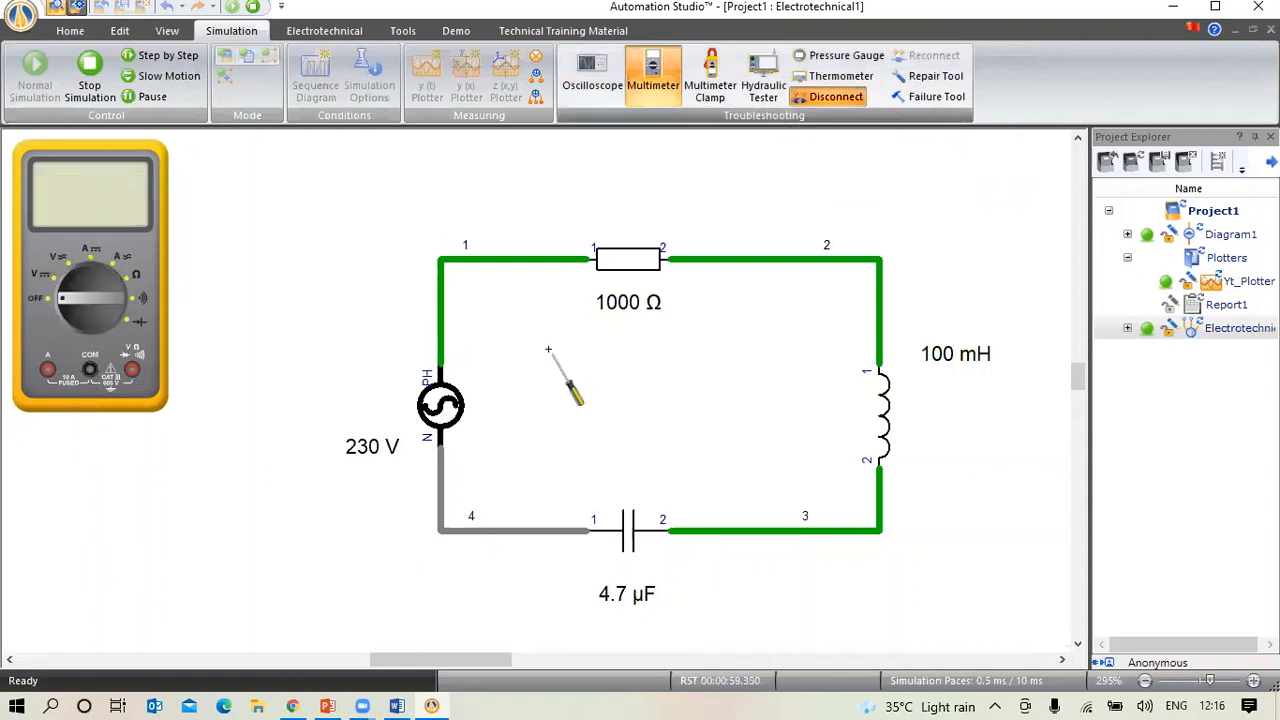
{"action": "left_click", "coordinate": [441, 366]}
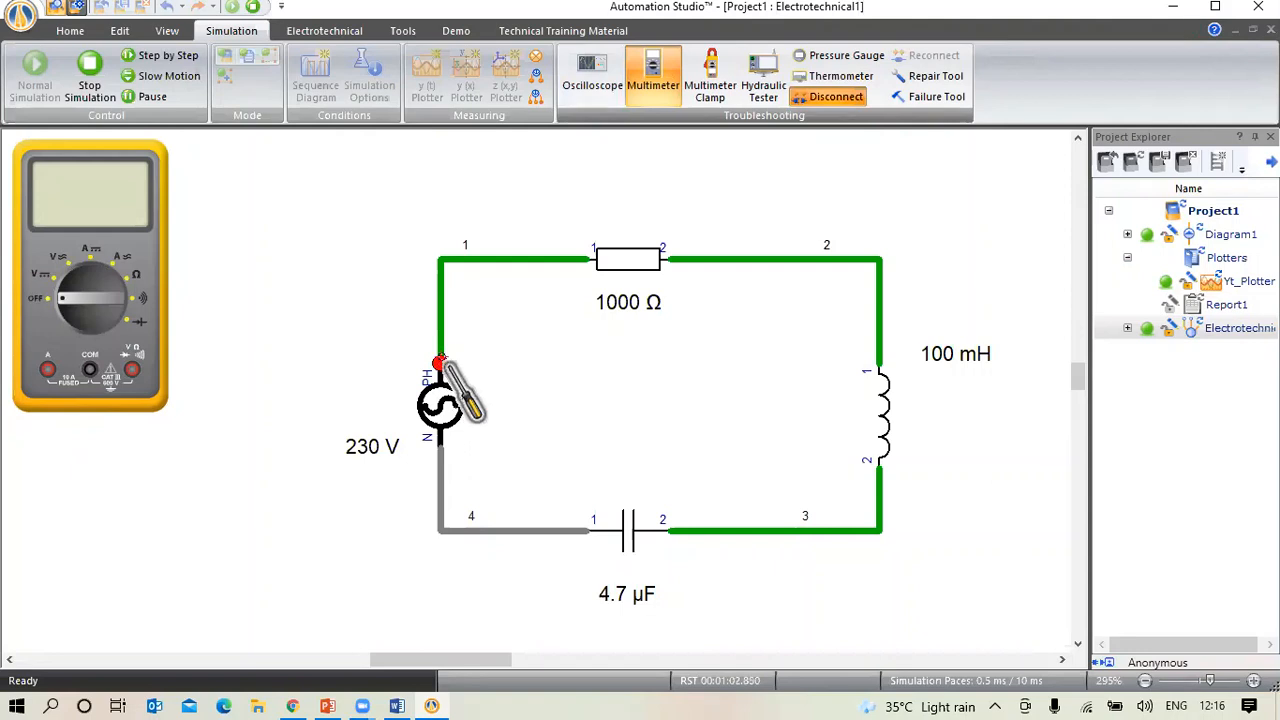
{"action": "left_click", "coordinate": [440, 322]}
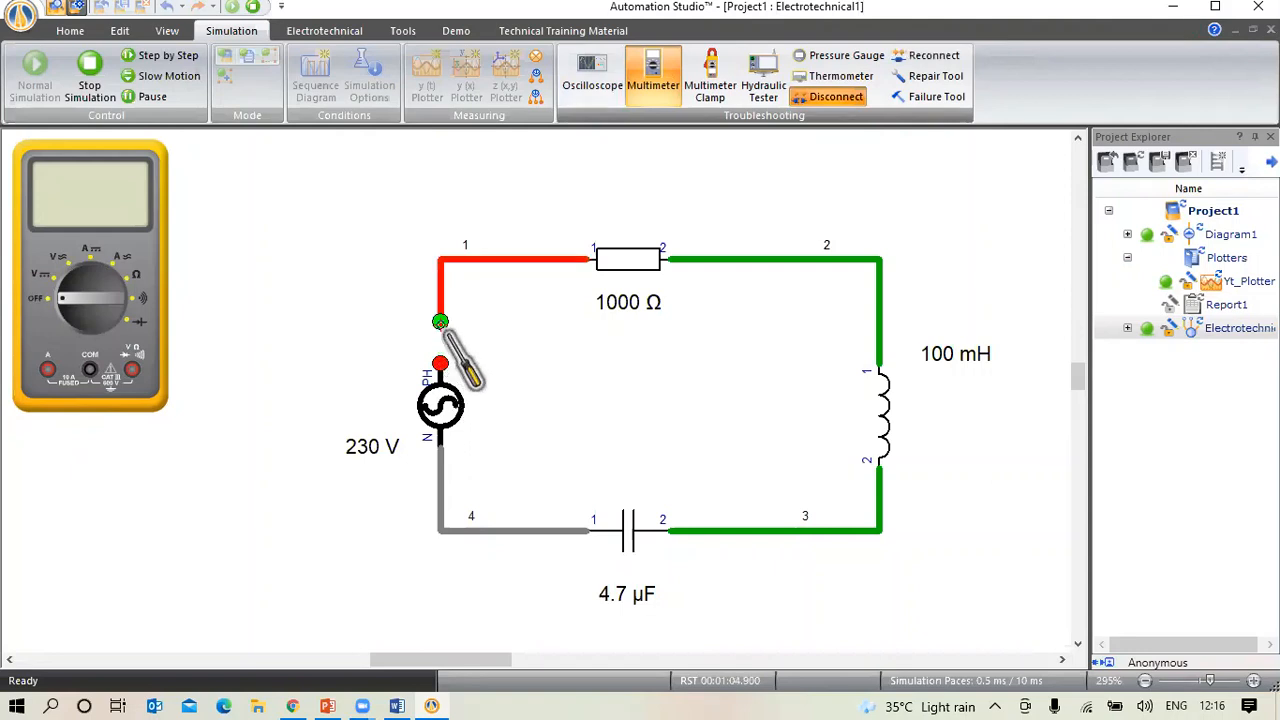
{"action": "left_click", "coordinate": [502, 324]}
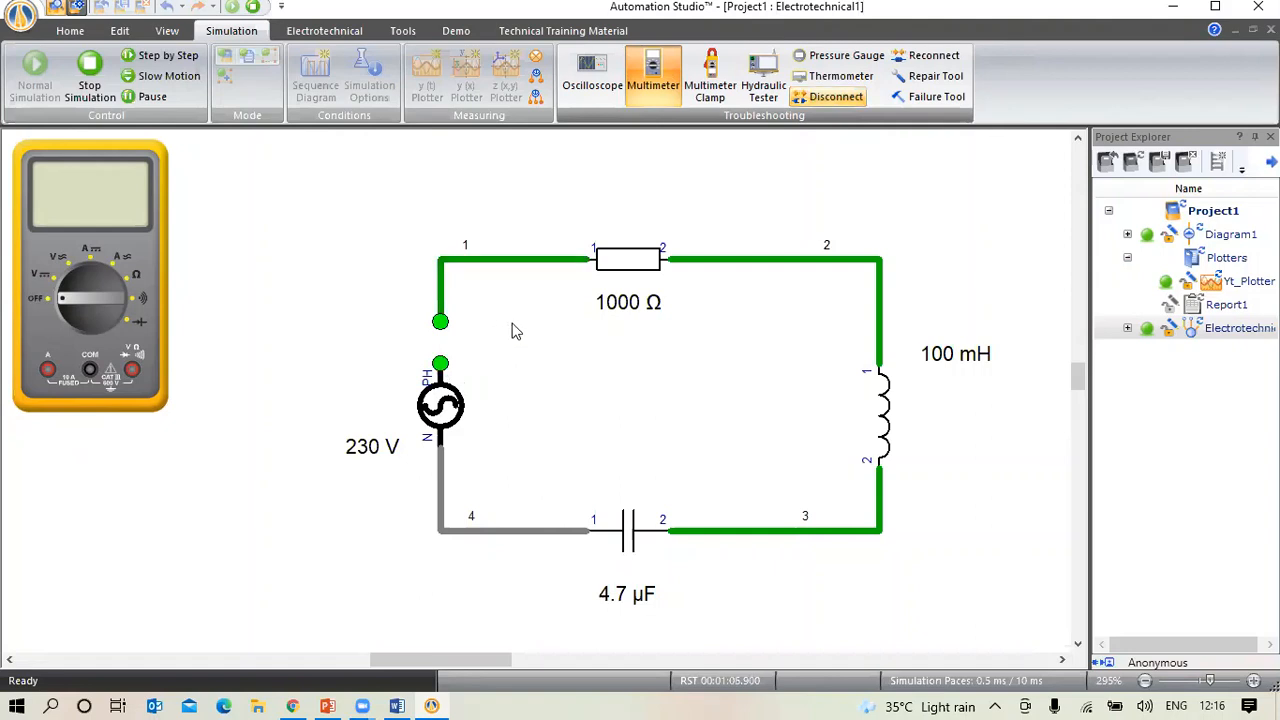
Measure the AC current across the gap with the multimeter, red probe on the source side and black probe on the wire end
{"action": "left_click", "coordinate": [113, 268]}
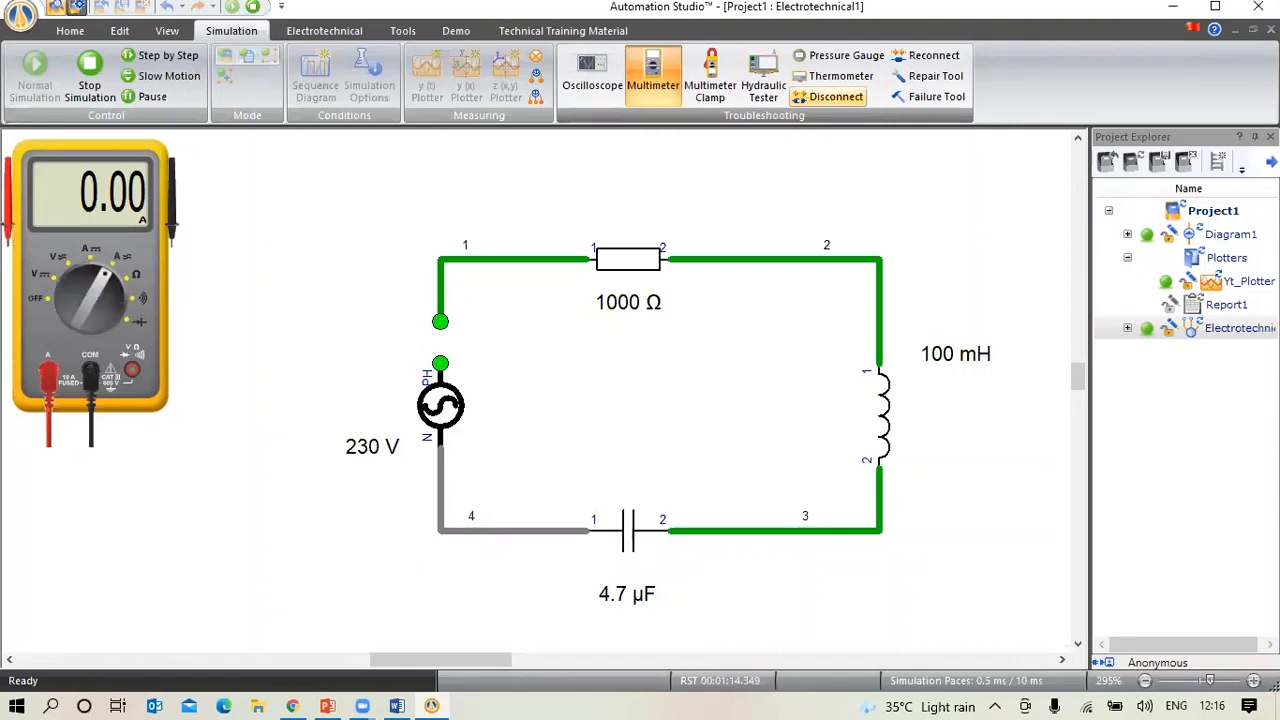
{"action": "left_click_drag", "start_coordinate": [7, 170], "coordinate": [441, 341]}
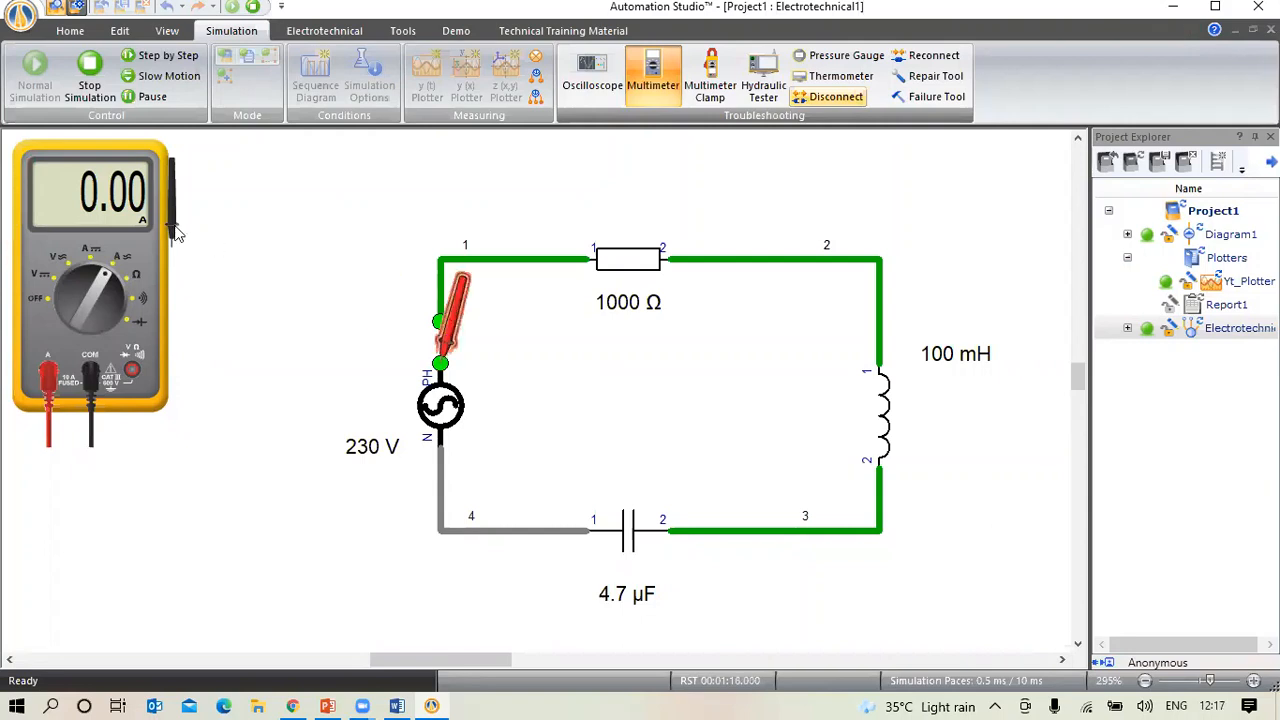
{"action": "left_click_drag", "start_coordinate": [173, 195], "coordinate": [447, 306]}
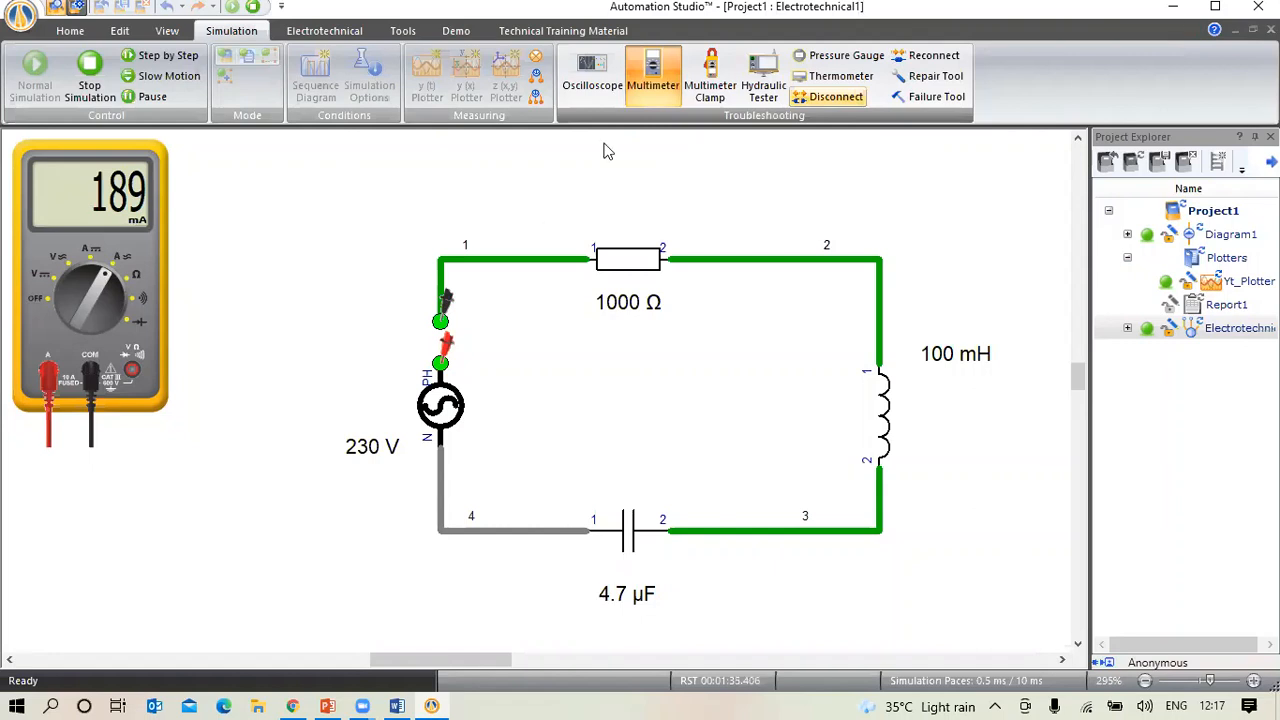
Close the multimeter and stop the simulation
{"action": "left_click", "coordinate": [535, 89]}
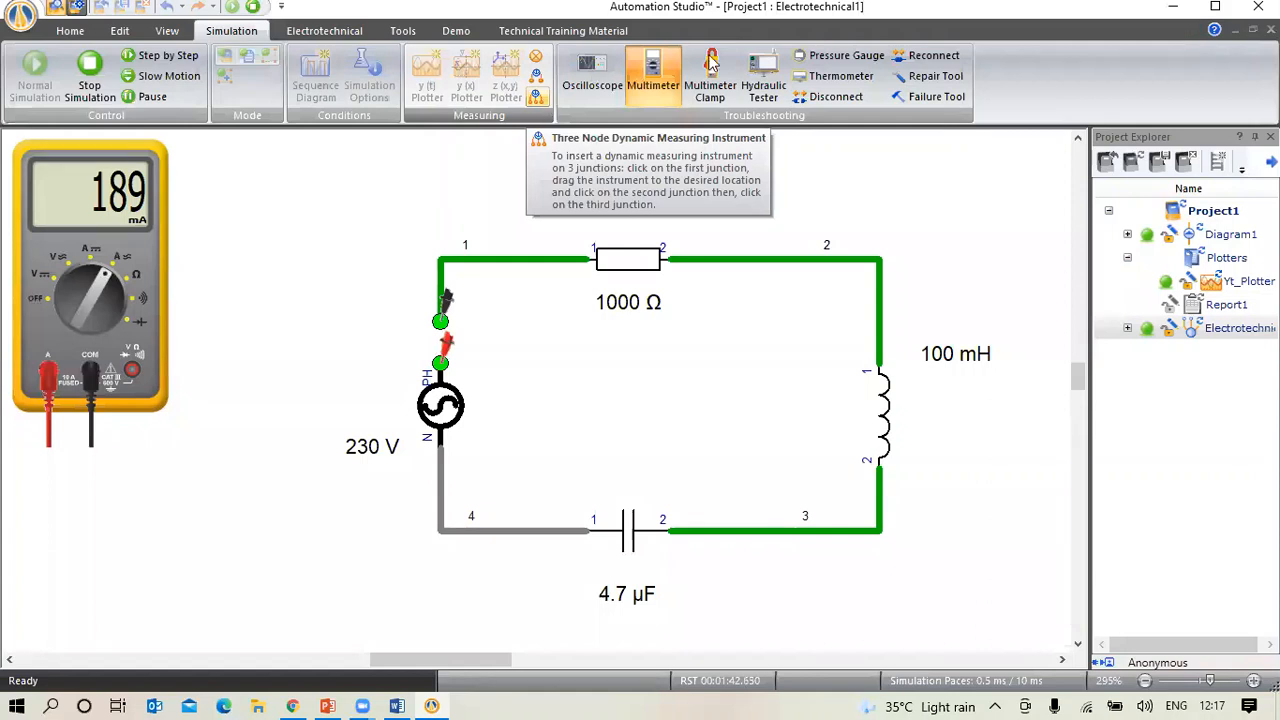
{"action": "left_click", "coordinate": [655, 82]}
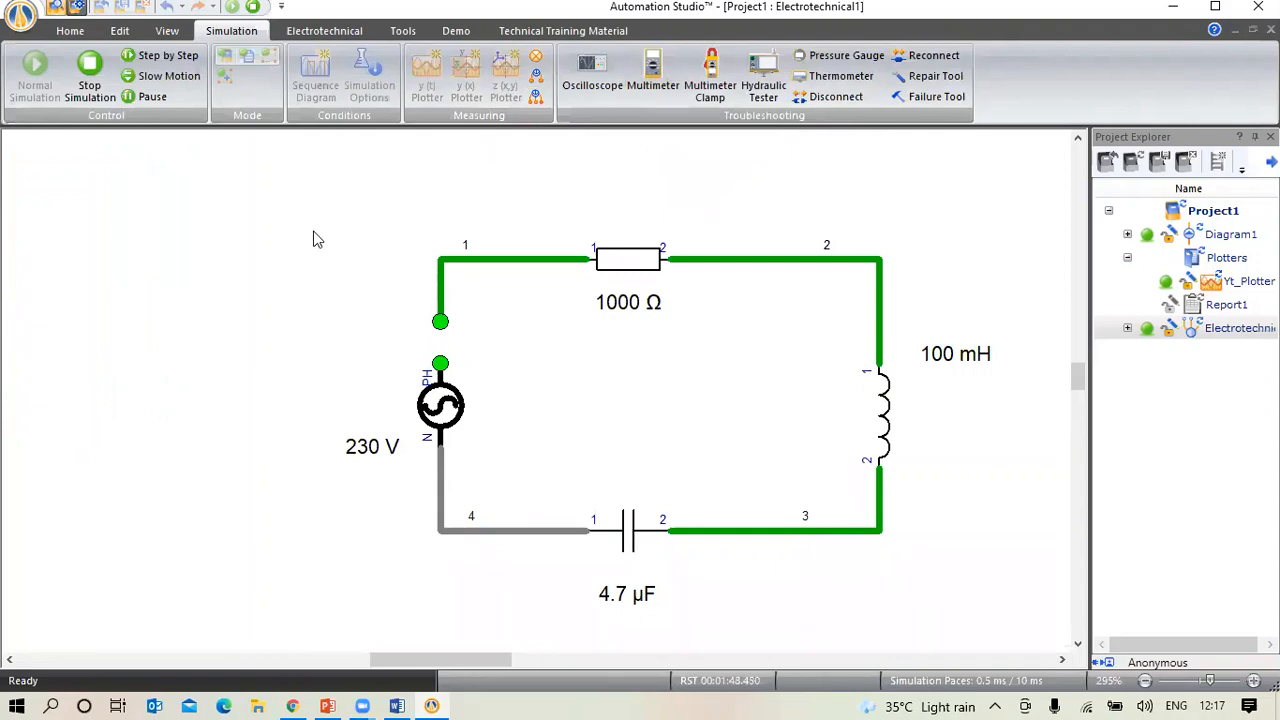
{"action": "left_click", "coordinate": [91, 72]}
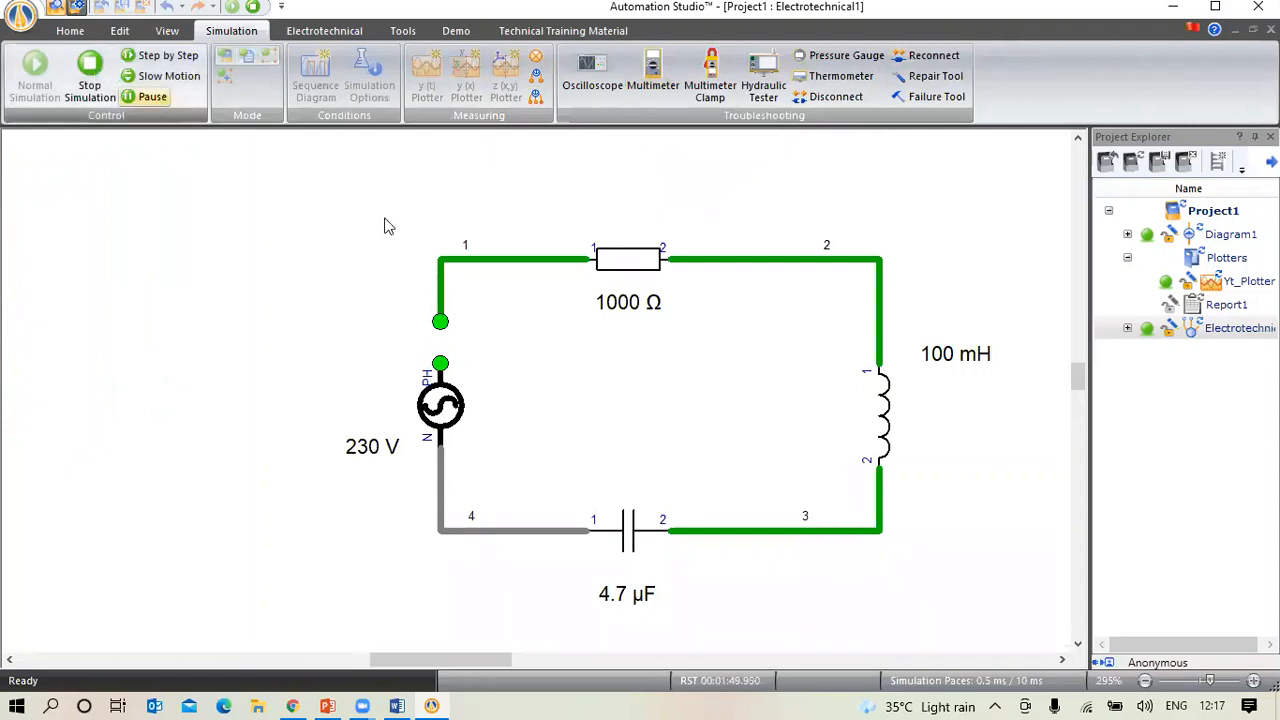
Move the whole RLC circuit to the upper-right area of the electrotechnical sheet
{"action": "left_click", "coordinate": [1146, 683]}
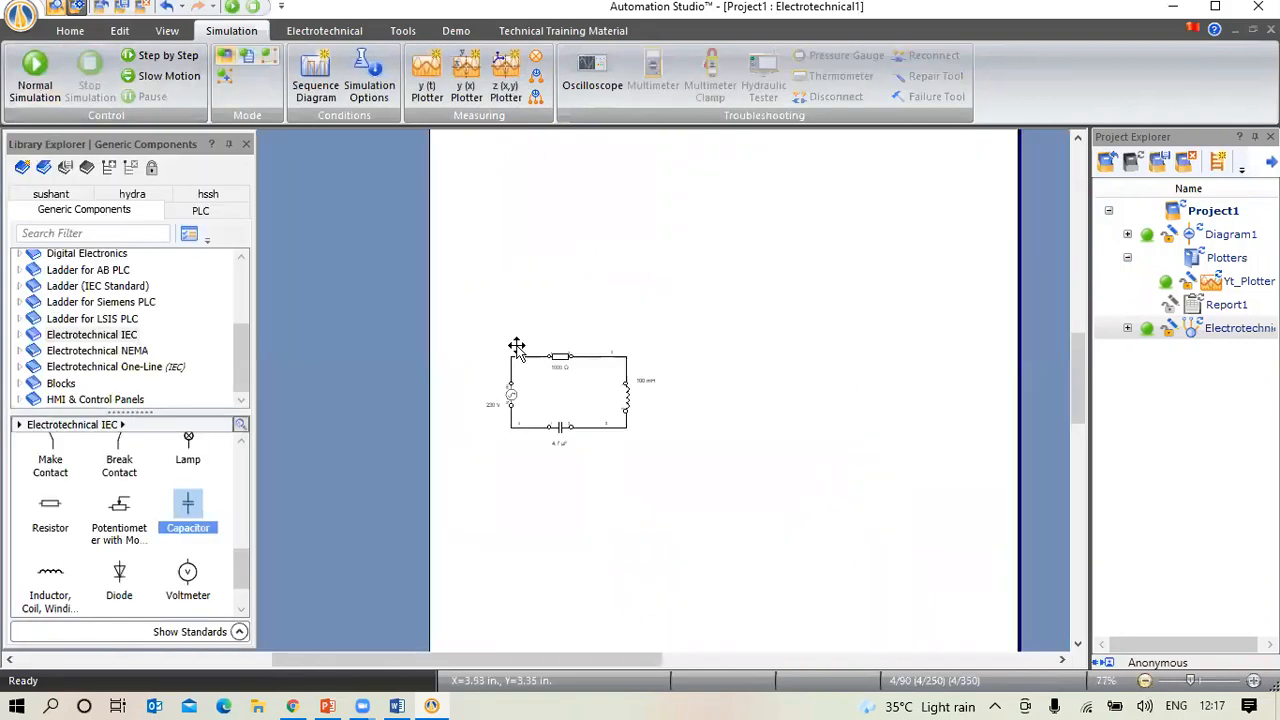
{"action": "left_click_drag", "start_coordinate": [557, 363], "coordinate": [858, 167]}
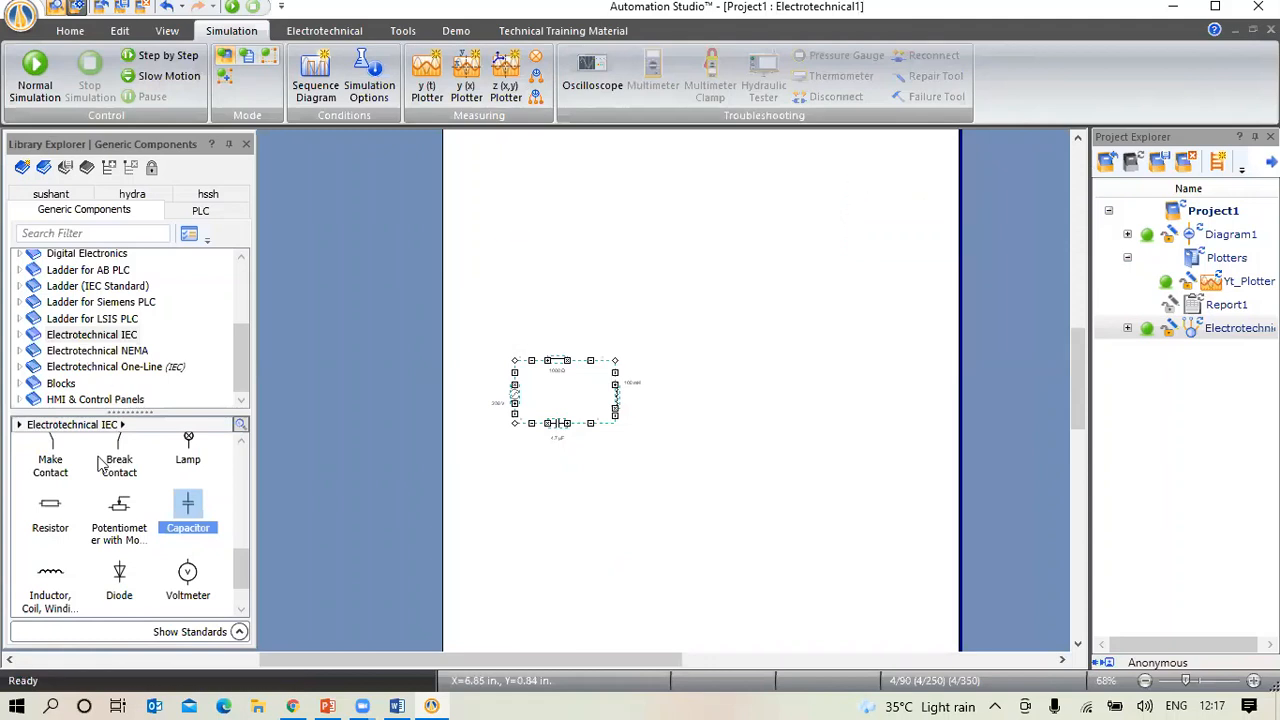
{"action": "scroll", "coordinate": [110, 527], "scroll_direction": "up", "scroll_amount": 2}
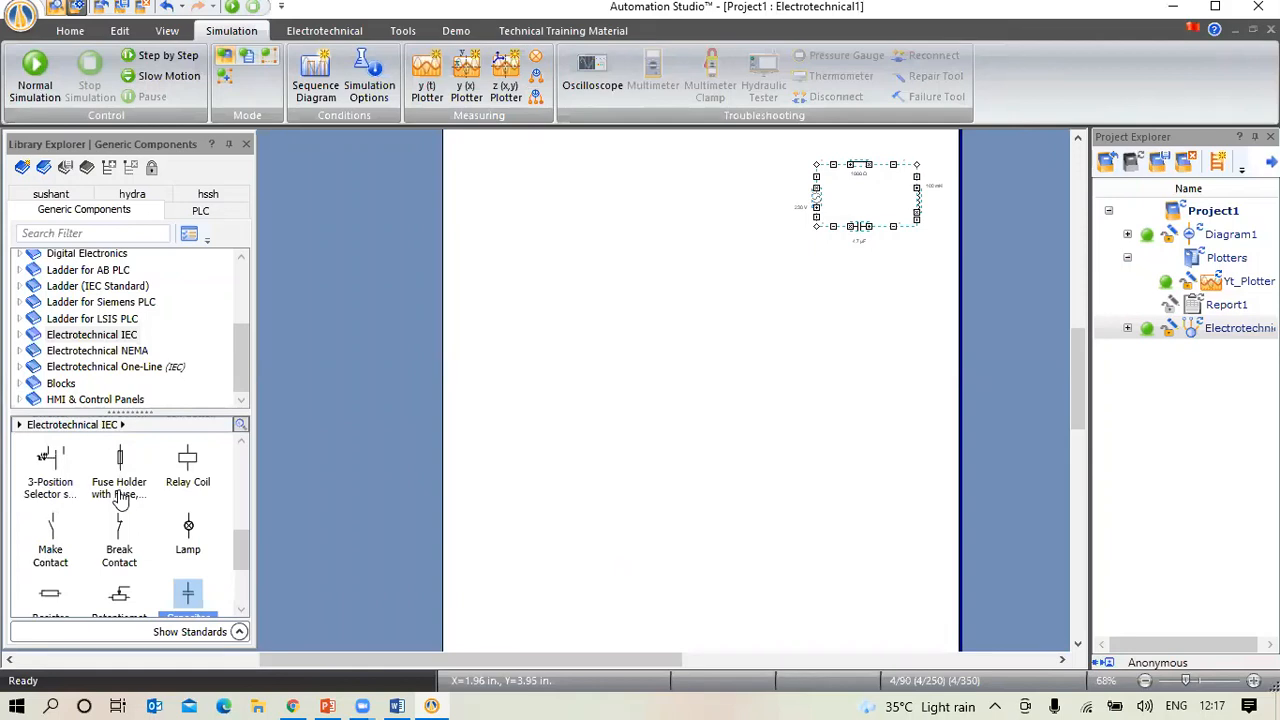
Place a 3-Phase Source in the upper-left area of the sheet, level with the lower side of the RLC circuit
{"action": "scroll", "coordinate": [120, 490], "scroll_direction": "up", "scroll_amount": 5}
{"action": "scroll", "coordinate": [120, 497], "scroll_direction": "up", "scroll_amount": 2}
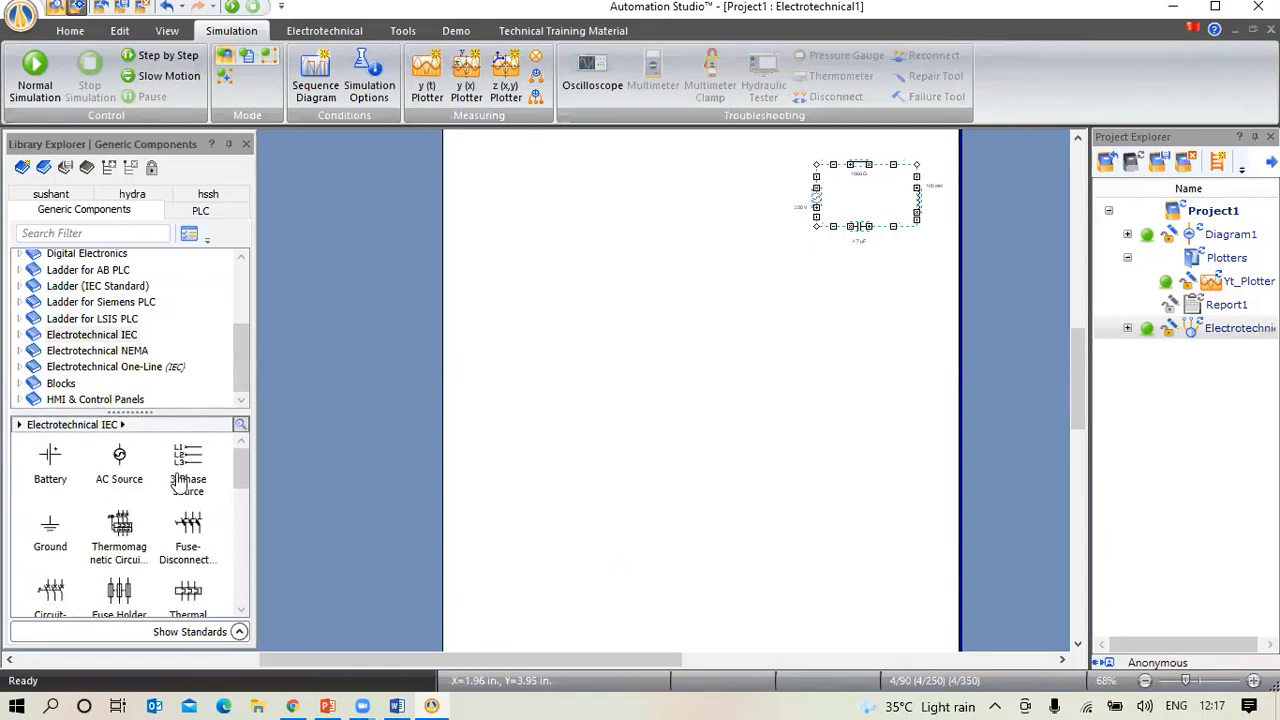
{"action": "left_click", "coordinate": [178, 483]}
{"action": "left_click_drag", "start_coordinate": [178, 483], "coordinate": [518, 238]}
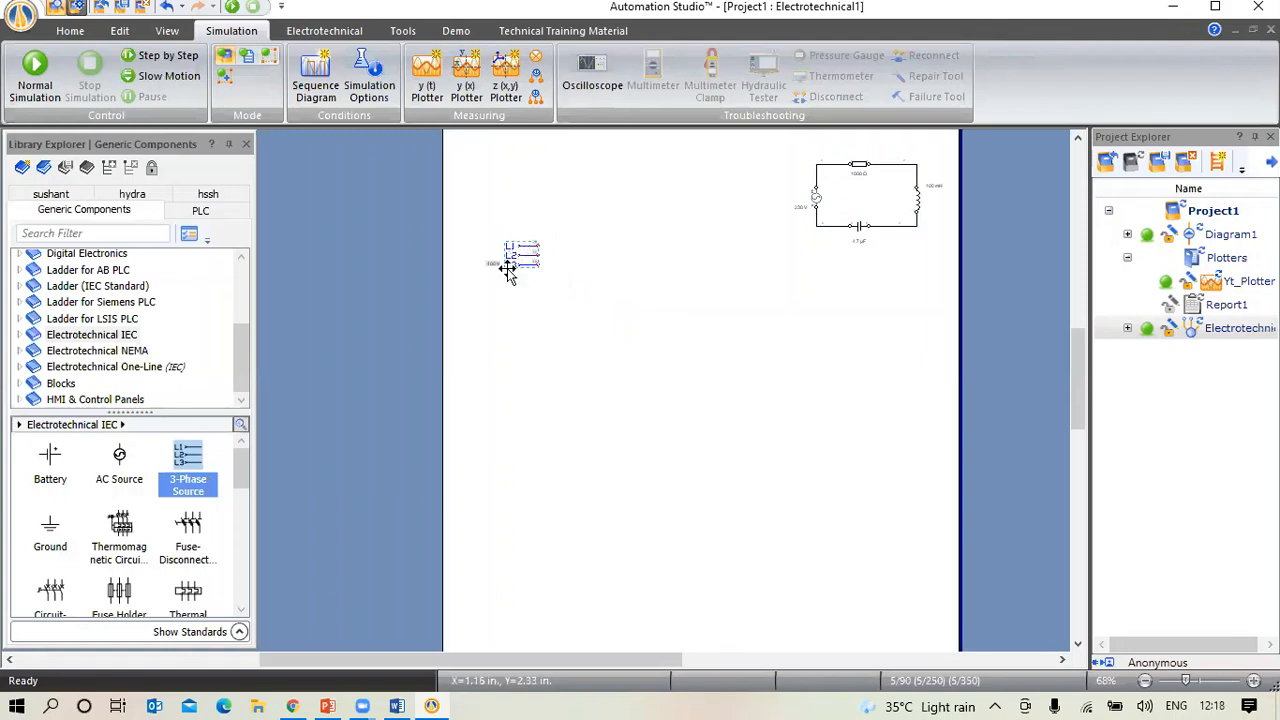
Place a 3-pole thermomagnetic circuit-breaker below the 3-phase source and set its protection state alias to "ac breaker"
{"action": "left_click", "coordinate": [125, 540]}
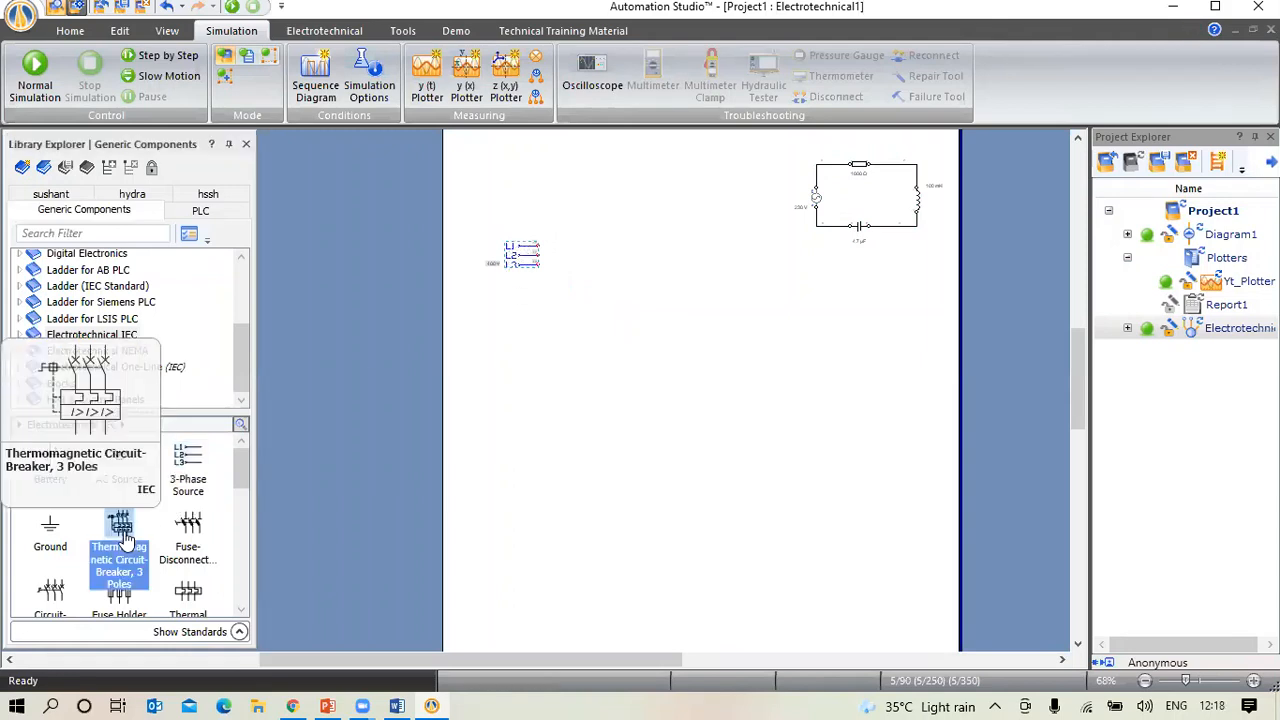
{"action": "left_click_drag", "start_coordinate": [125, 540], "coordinate": [571, 310]}
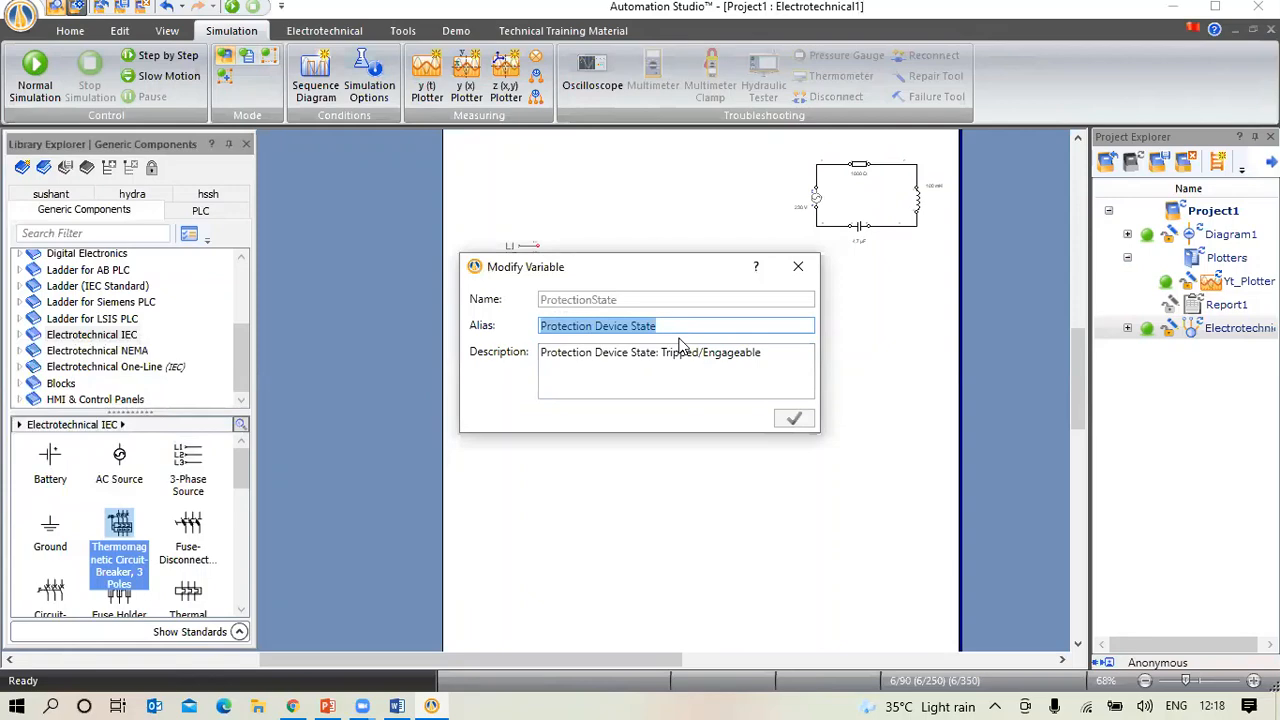
{"action": "type", "text": "ac brea"}
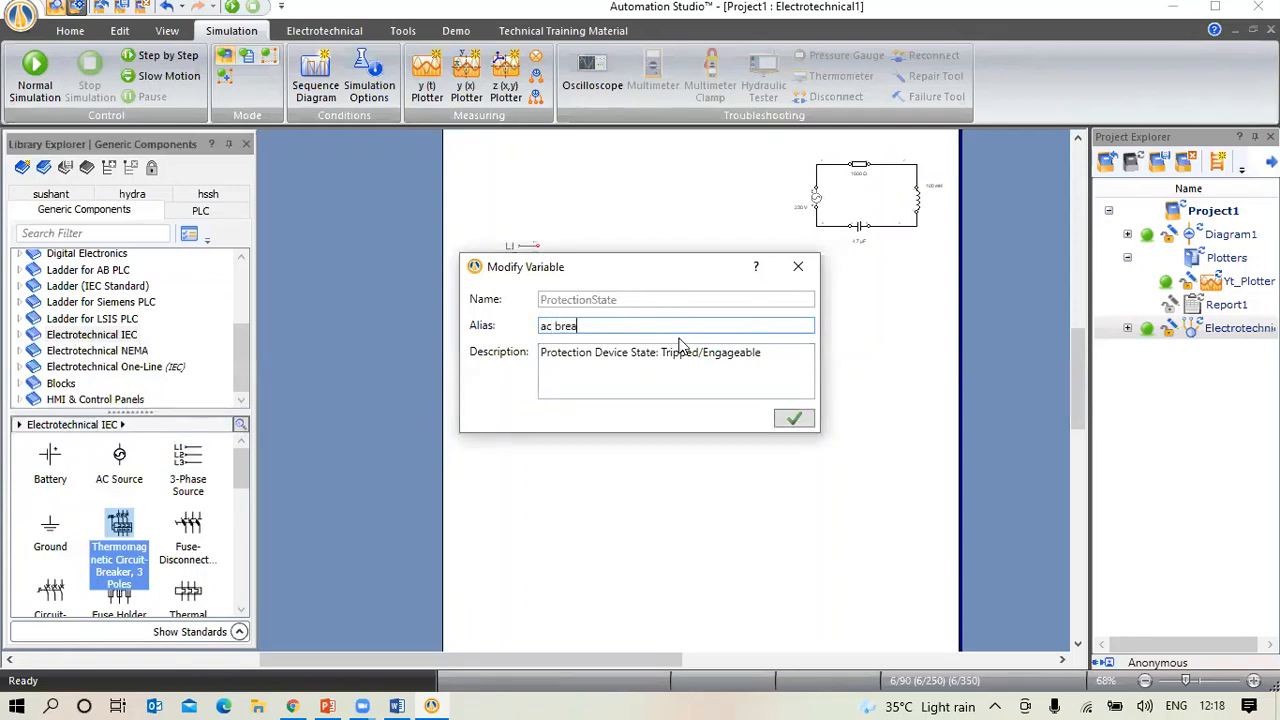
{"action": "type", "text": "ker"}
{"action": "key", "text": "Return"}
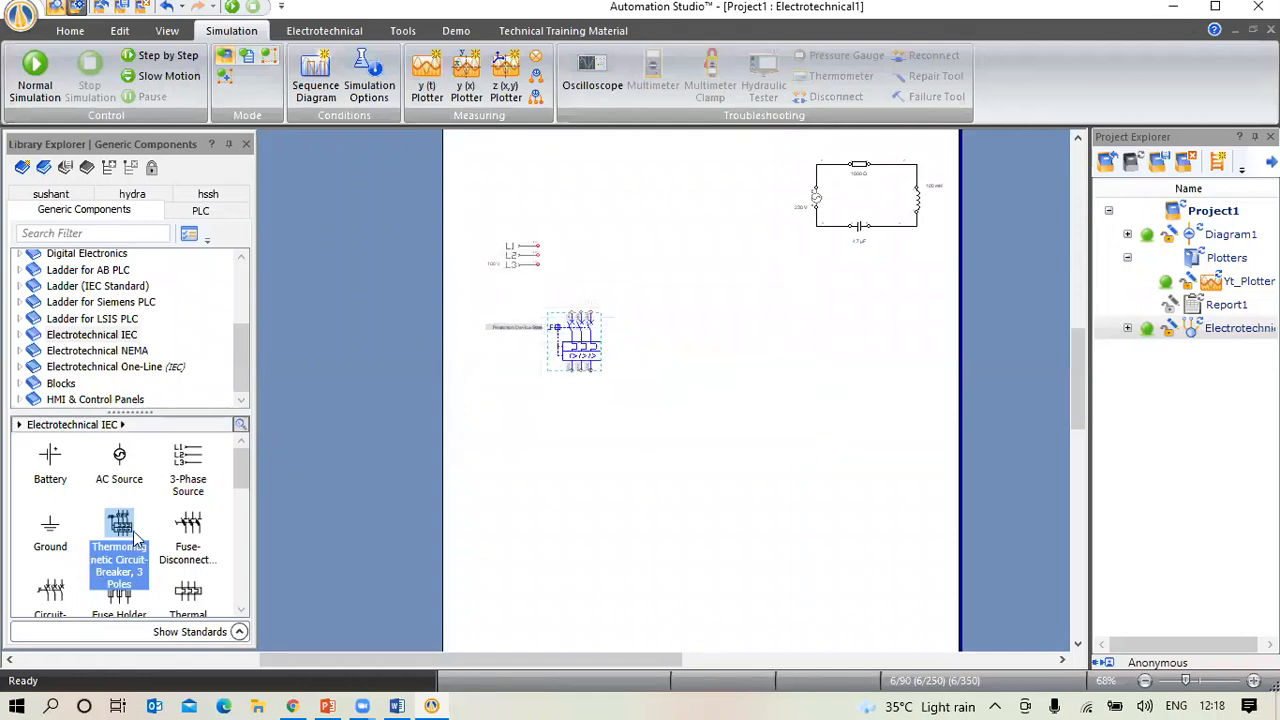
Place a 3-pole main make contactor in line below the breaker and a three-phase squirrel cage asynchronous motor beneath it
{"action": "scroll", "coordinate": [130, 545], "scroll_direction": "down", "scroll_amount": 2}
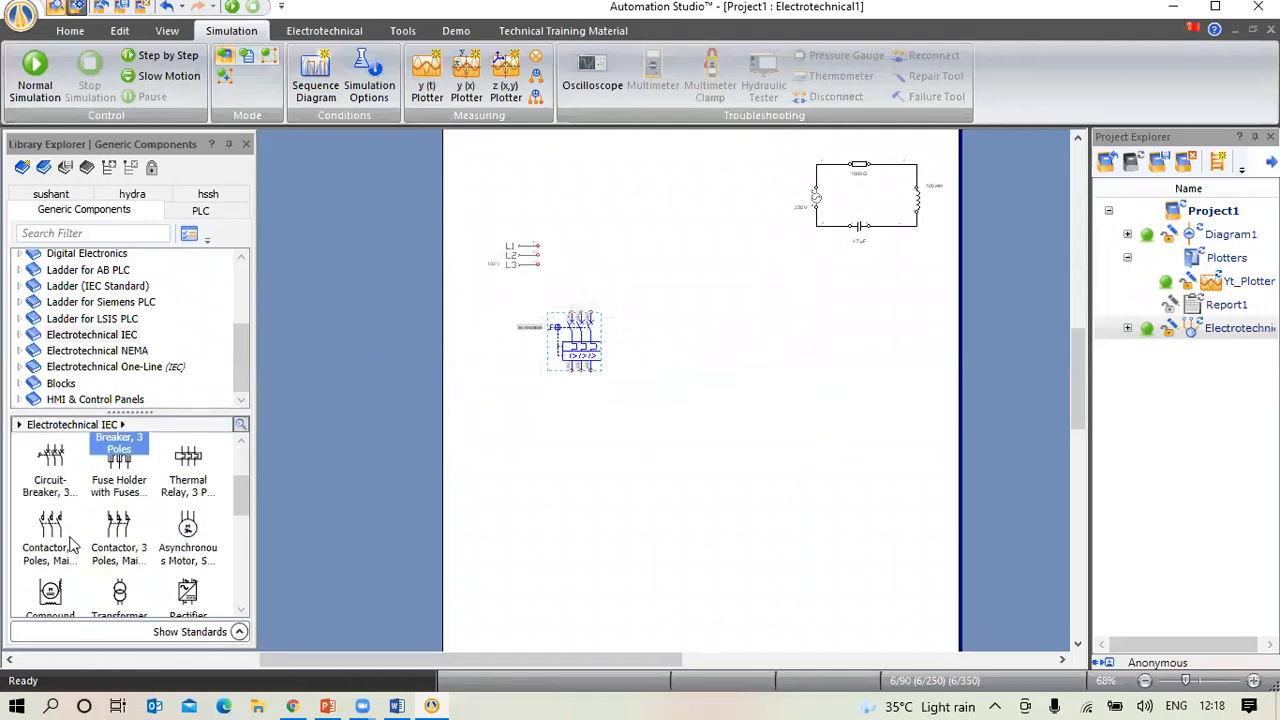
{"action": "left_click_drag", "start_coordinate": [52, 545], "coordinate": [668, 448]}
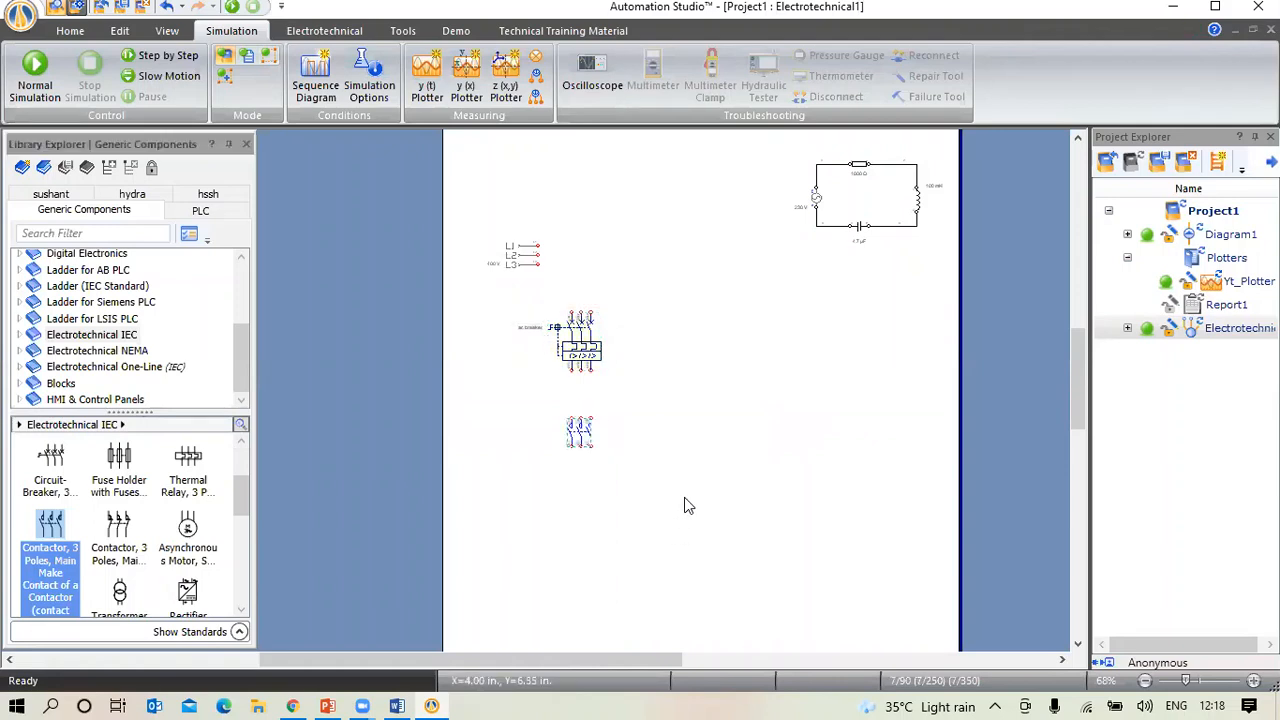
{"action": "scroll", "coordinate": [684, 505], "scroll_direction": "up", "scroll_amount": 3}
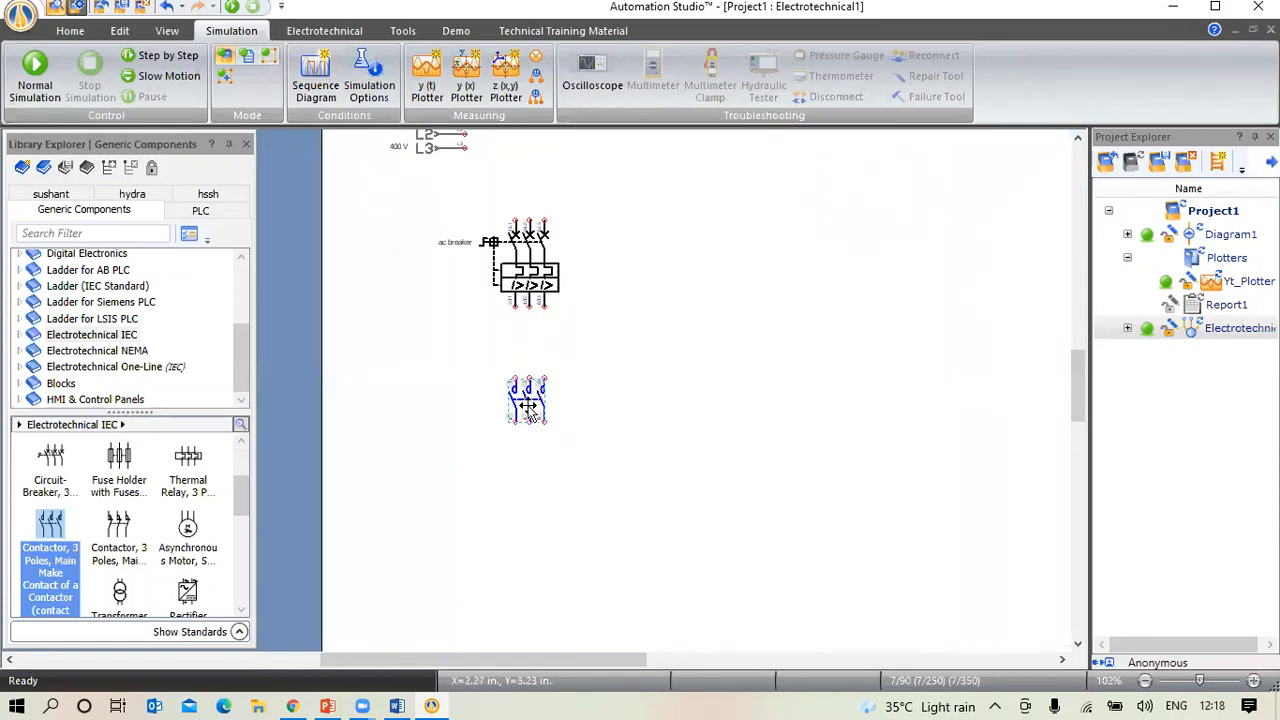
{"action": "left_click_drag", "start_coordinate": [528, 405], "coordinate": [533, 360]}
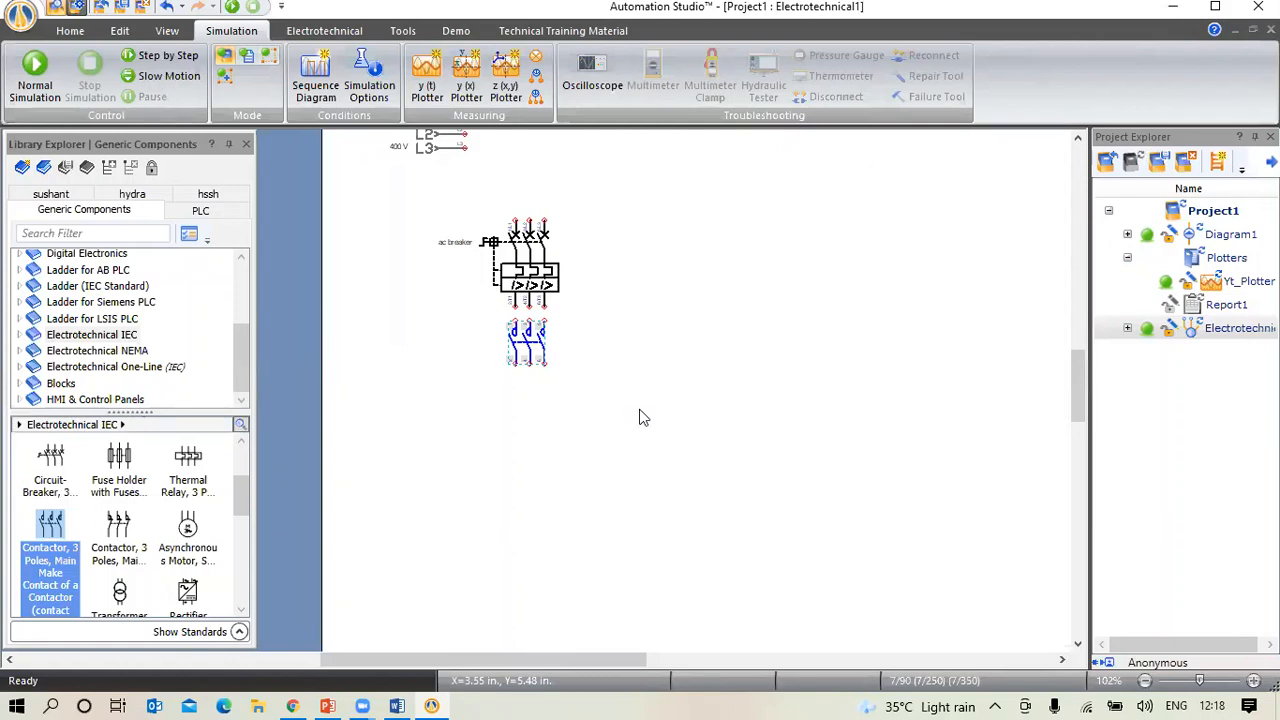
{"action": "key", "text": "Down"}
{"action": "key", "text": "Down"}
{"action": "key", "text": "Down"}
{"action": "key", "text": "Down"}
{"action": "key", "text": "Down"}
{"action": "left_click", "coordinate": [643, 416]}
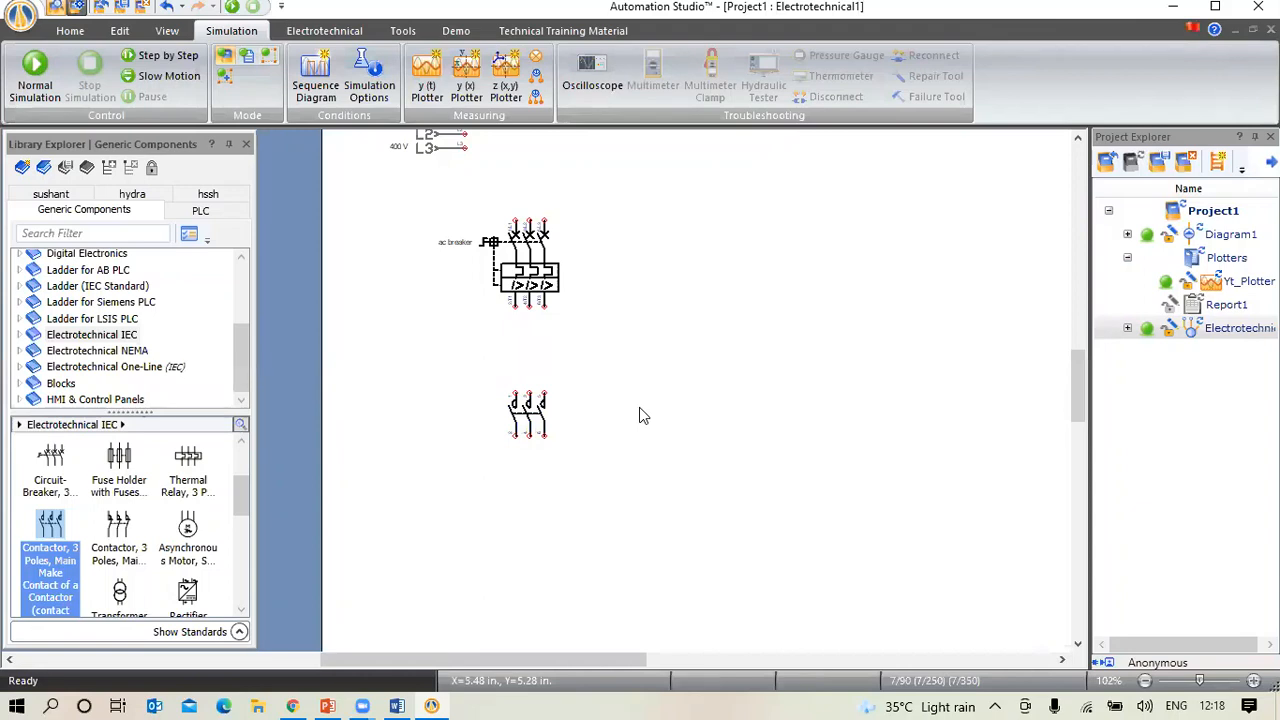
{"action": "left_click_drag", "start_coordinate": [190, 535], "coordinate": [536, 494]}
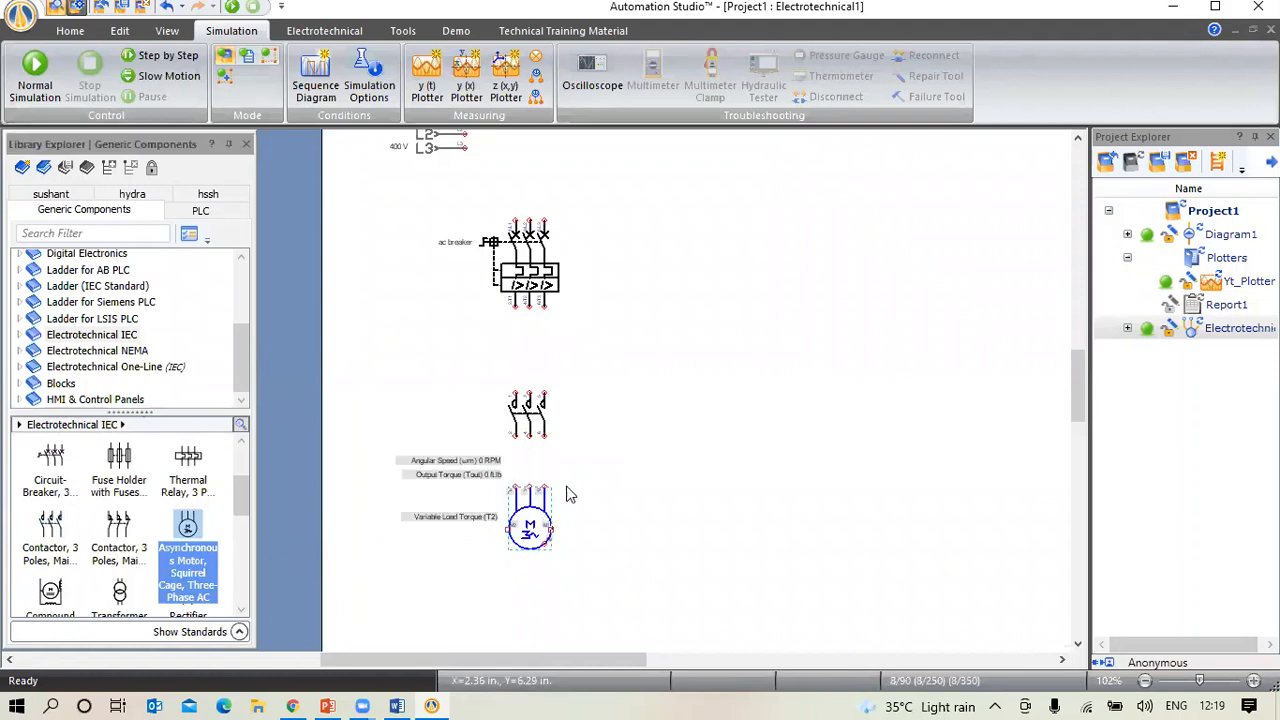
Connect L1, L2 and L3 of the 3-phase source to the breaker's upper terminals with a polyphase wire
{"action": "scroll", "coordinate": [672, 482], "scroll_direction": "up", "scroll_amount": 1}
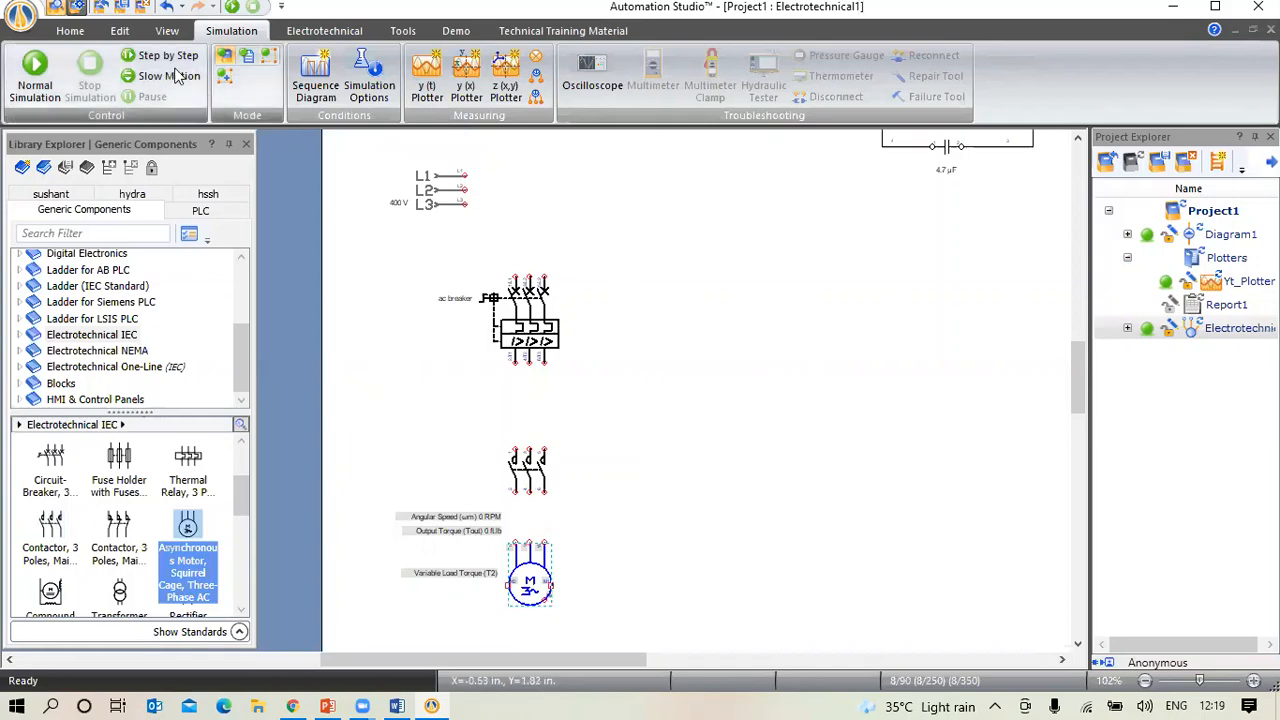
{"action": "left_click", "coordinate": [72, 32]}
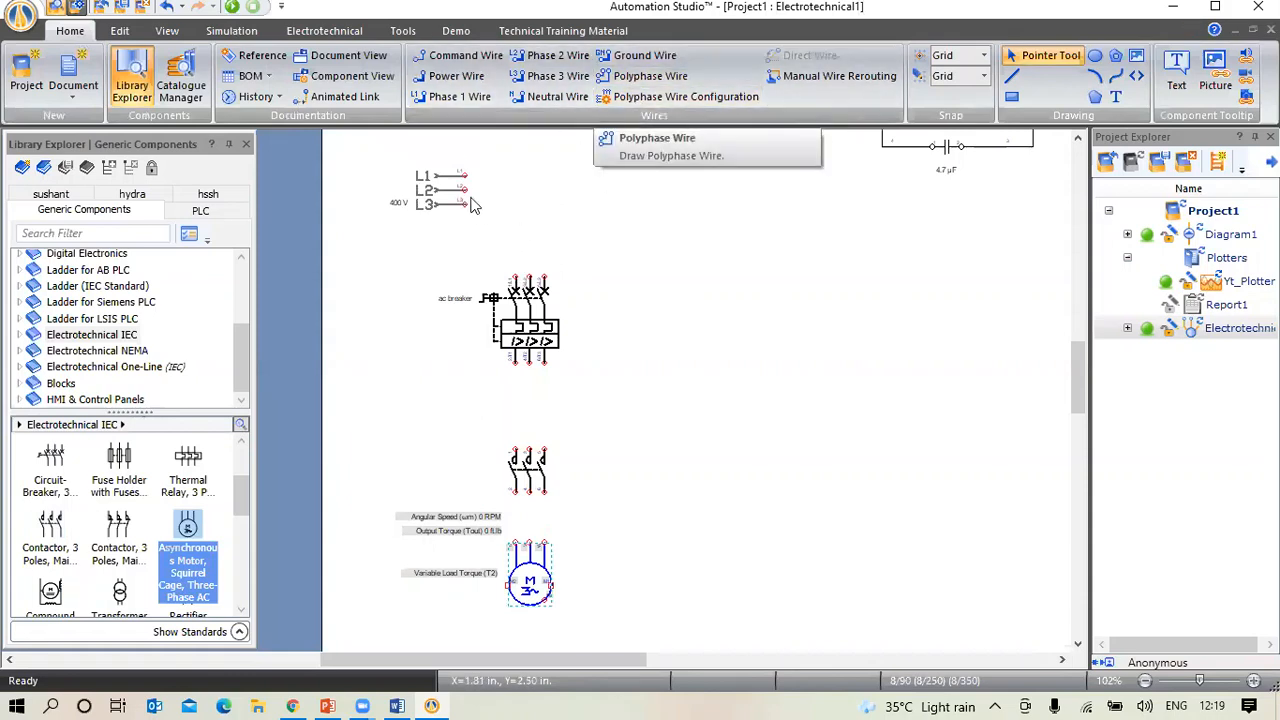
{"action": "left_click", "coordinate": [655, 87]}
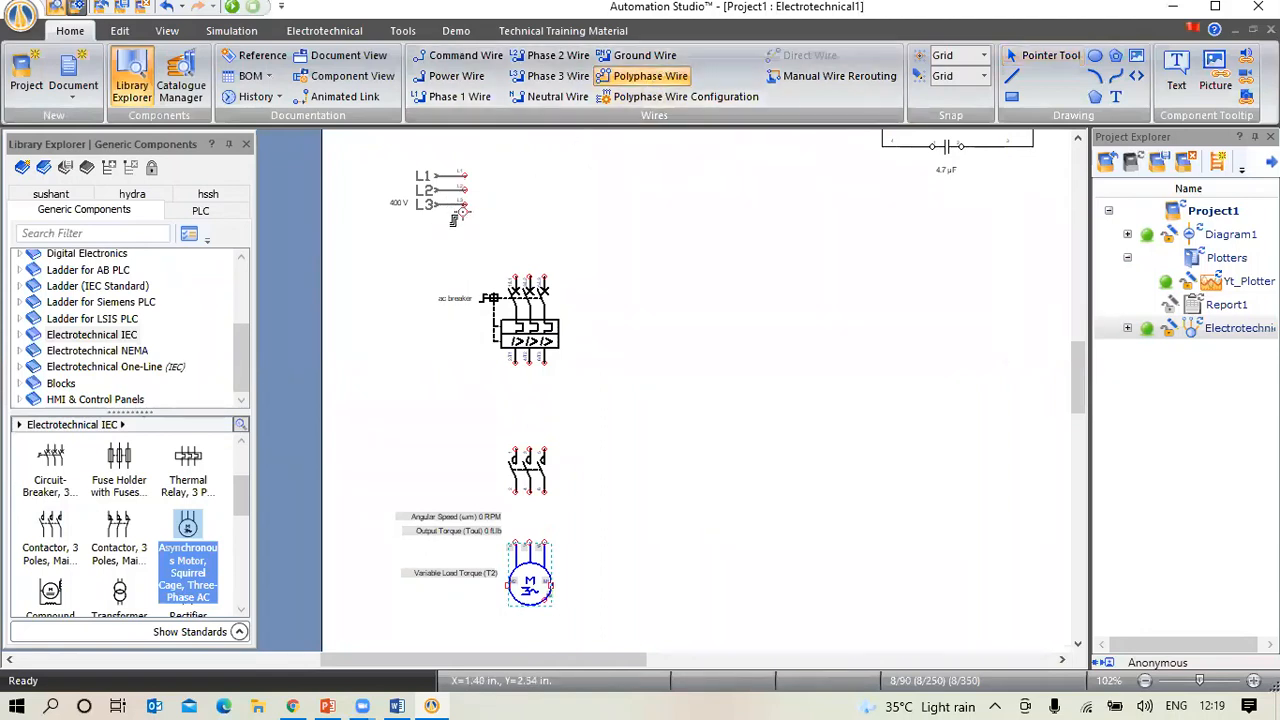
{"action": "left_click", "coordinate": [466, 176]}
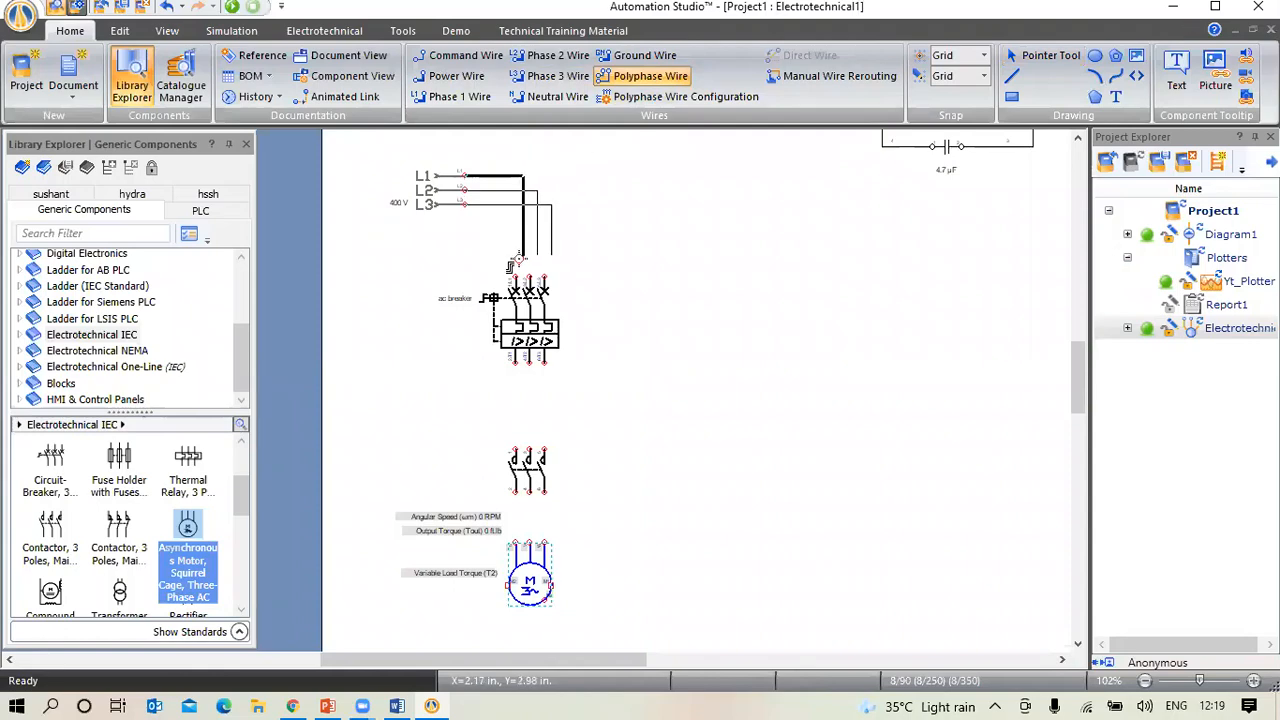
{"action": "left_click", "coordinate": [513, 273]}
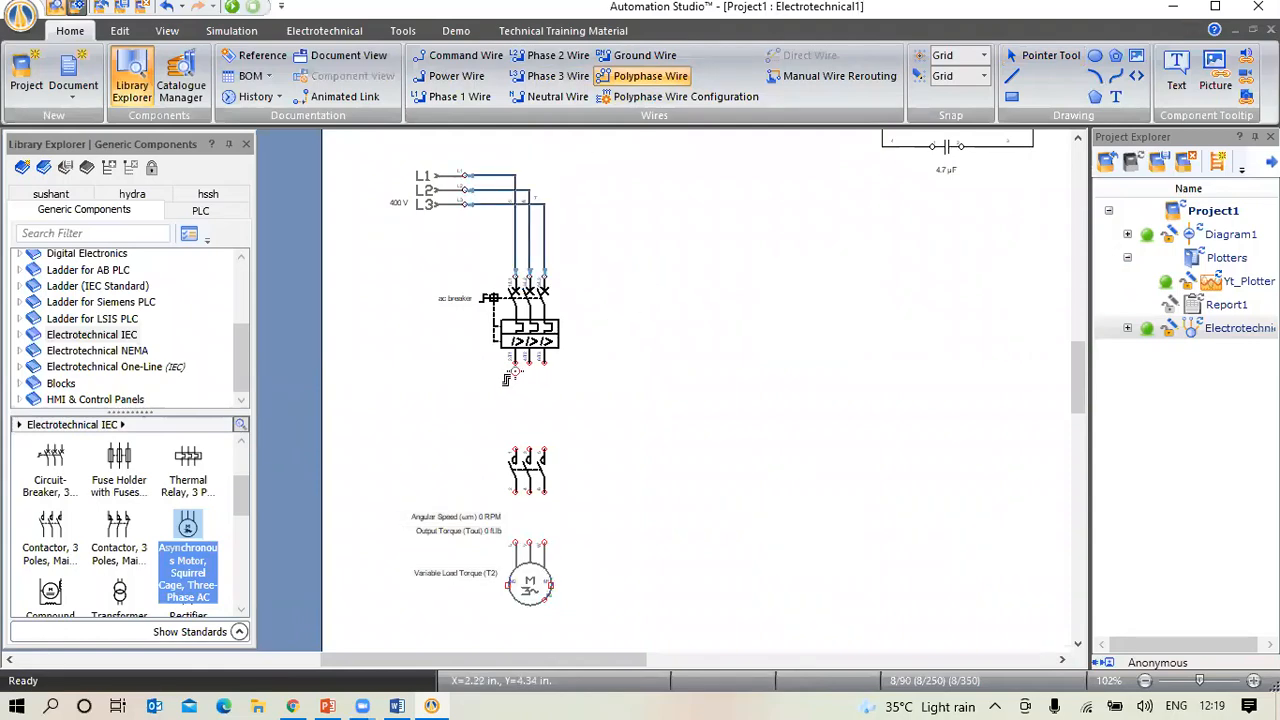
Draw polyphase wires from the breaker's lower terminals to the contactor and from the contactor to the motor
{"action": "left_click", "coordinate": [516, 362]}
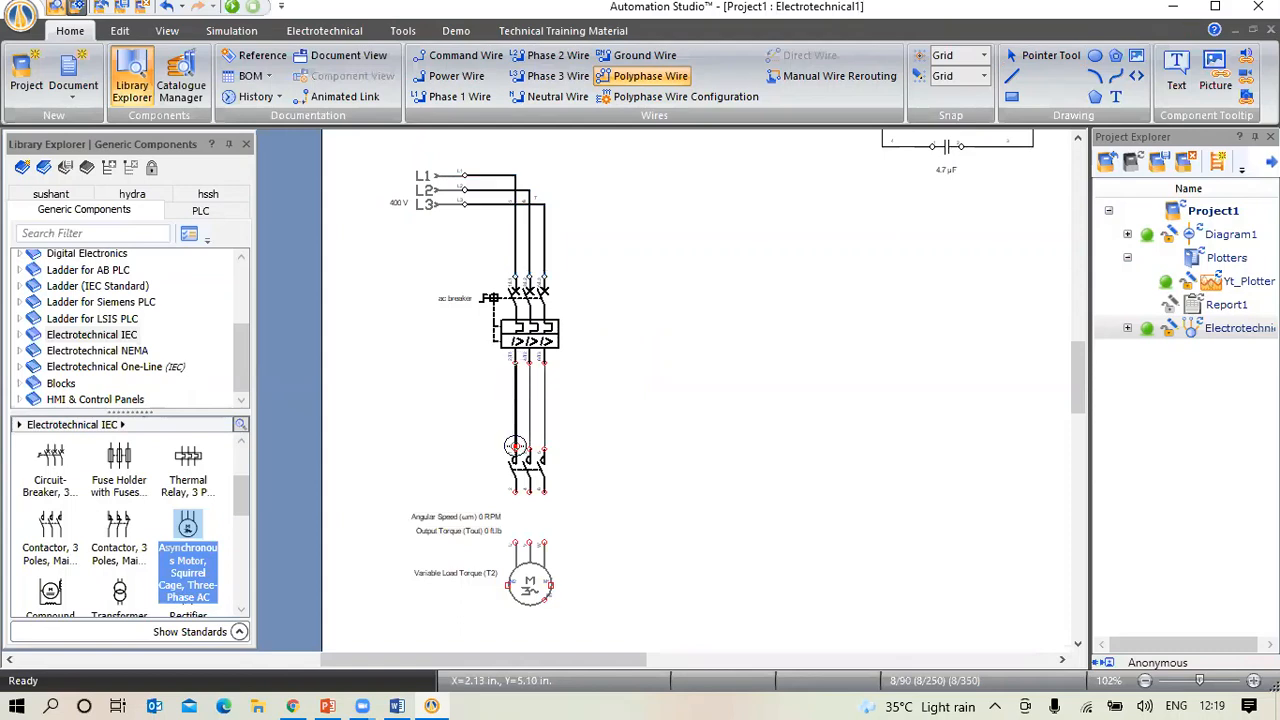
{"action": "left_click", "coordinate": [515, 450]}
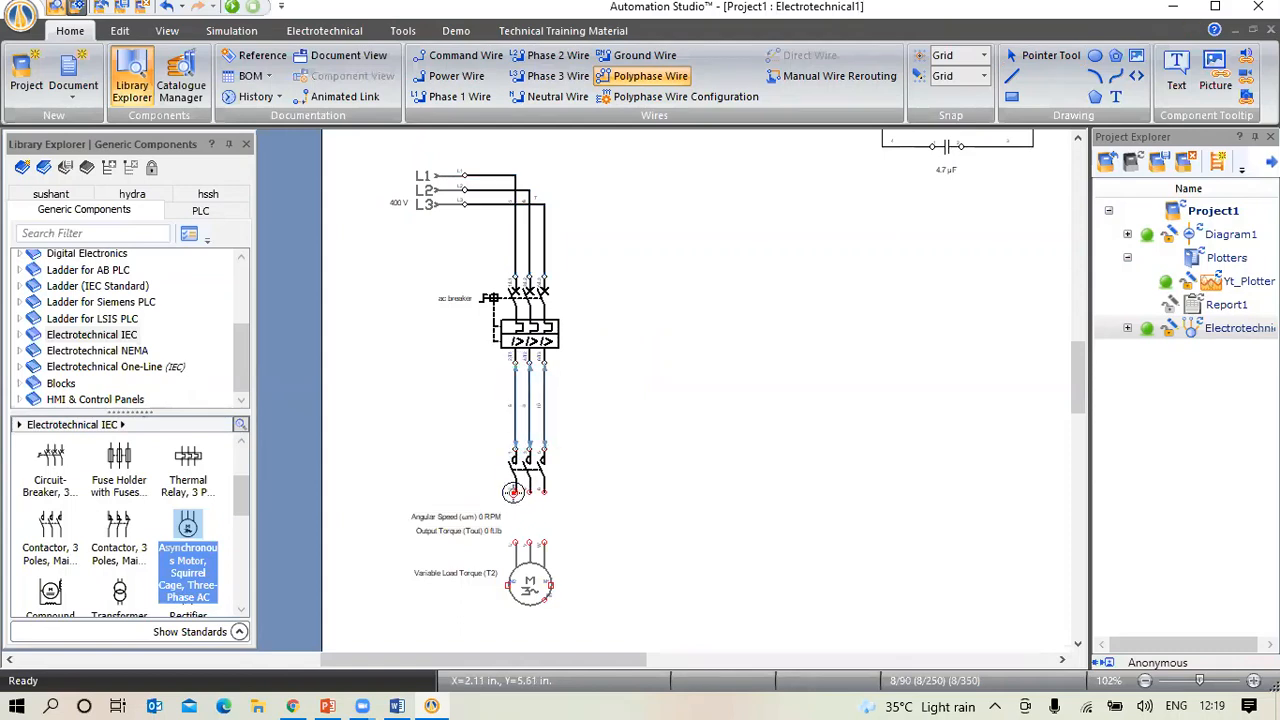
{"action": "left_click", "coordinate": [515, 491]}
{"action": "left_click", "coordinate": [515, 543]}
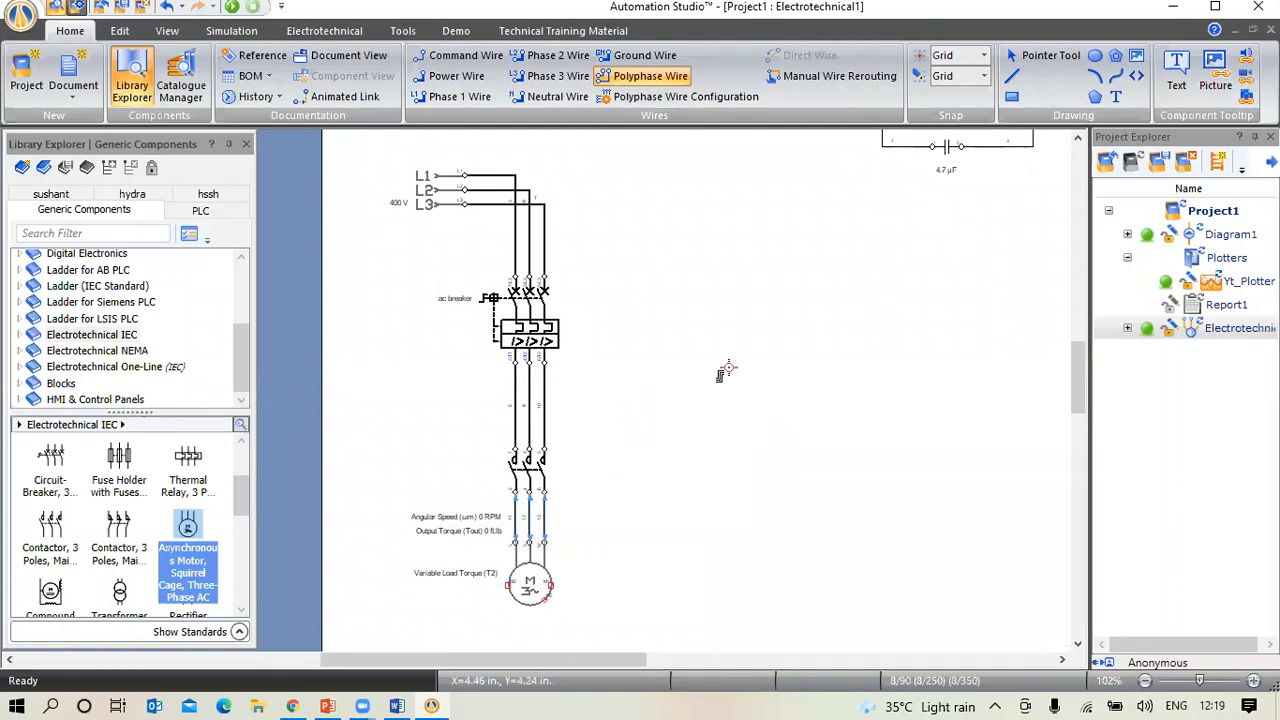
{"action": "key", "text": "Escape"}
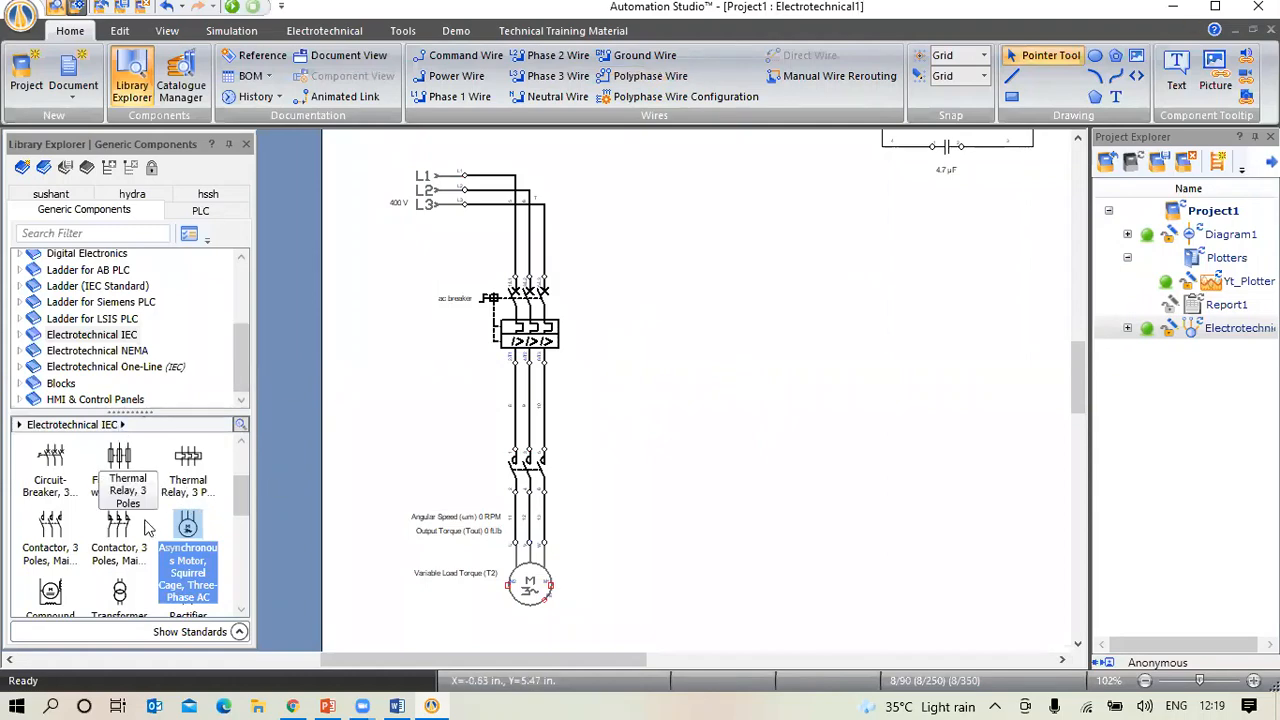
Place a two-winding transformer beside the motor circuit, plus one ground symbol near the transformer and one near the motor
{"action": "left_click", "coordinate": [120, 592]}
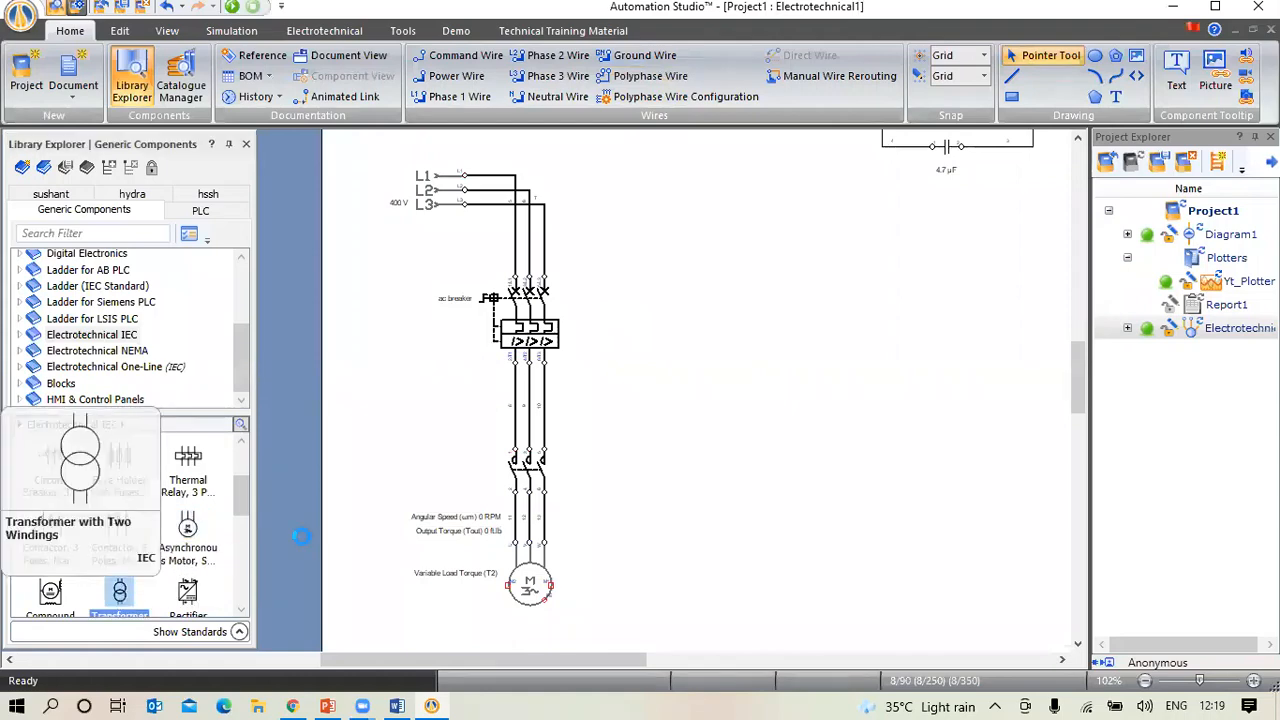
{"action": "left_click_drag", "start_coordinate": [120, 596], "coordinate": [720, 386]}
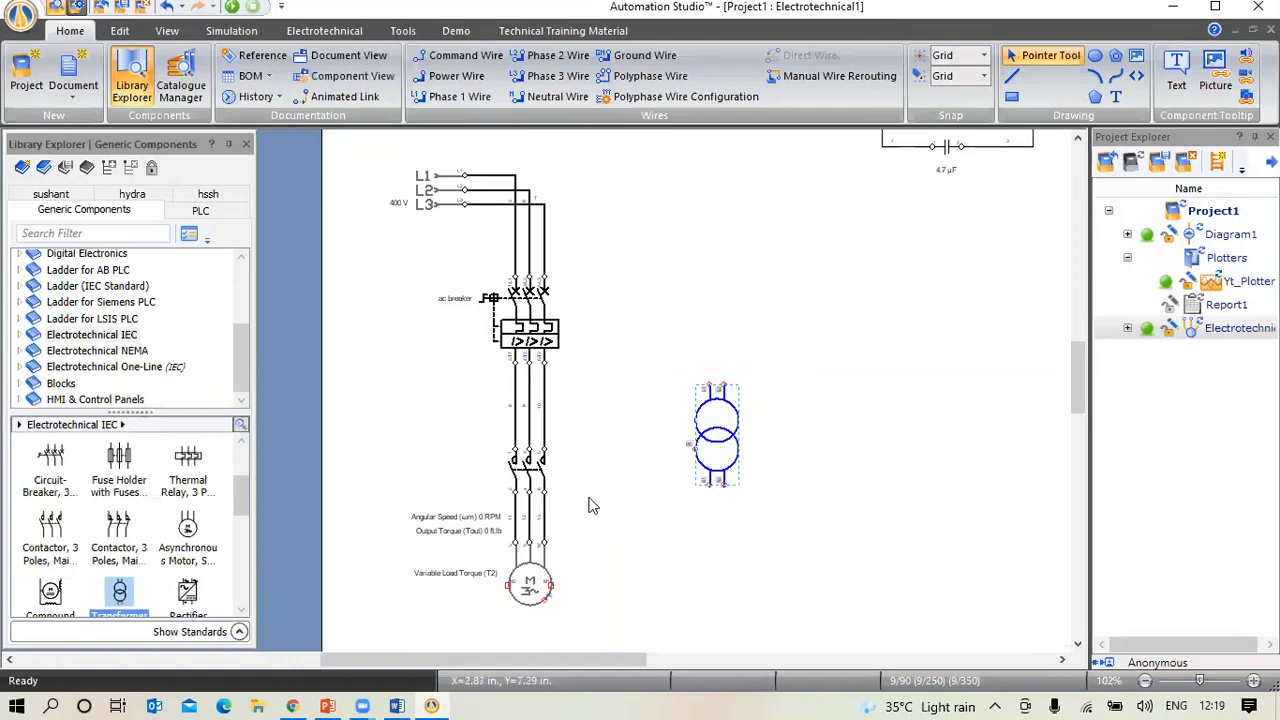
{"action": "scroll", "coordinate": [88, 509], "scroll_direction": "up", "scroll_amount": 2}
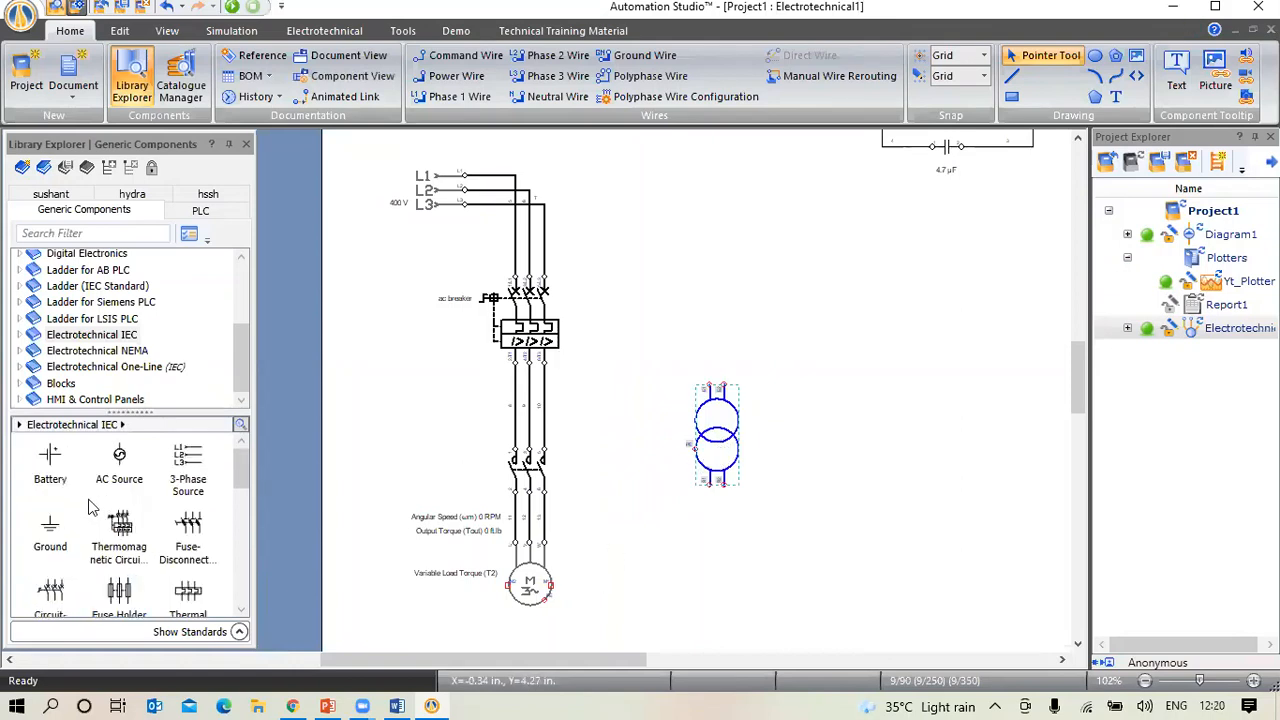
{"action": "left_click_drag", "start_coordinate": [60, 546], "coordinate": [651, 464]}
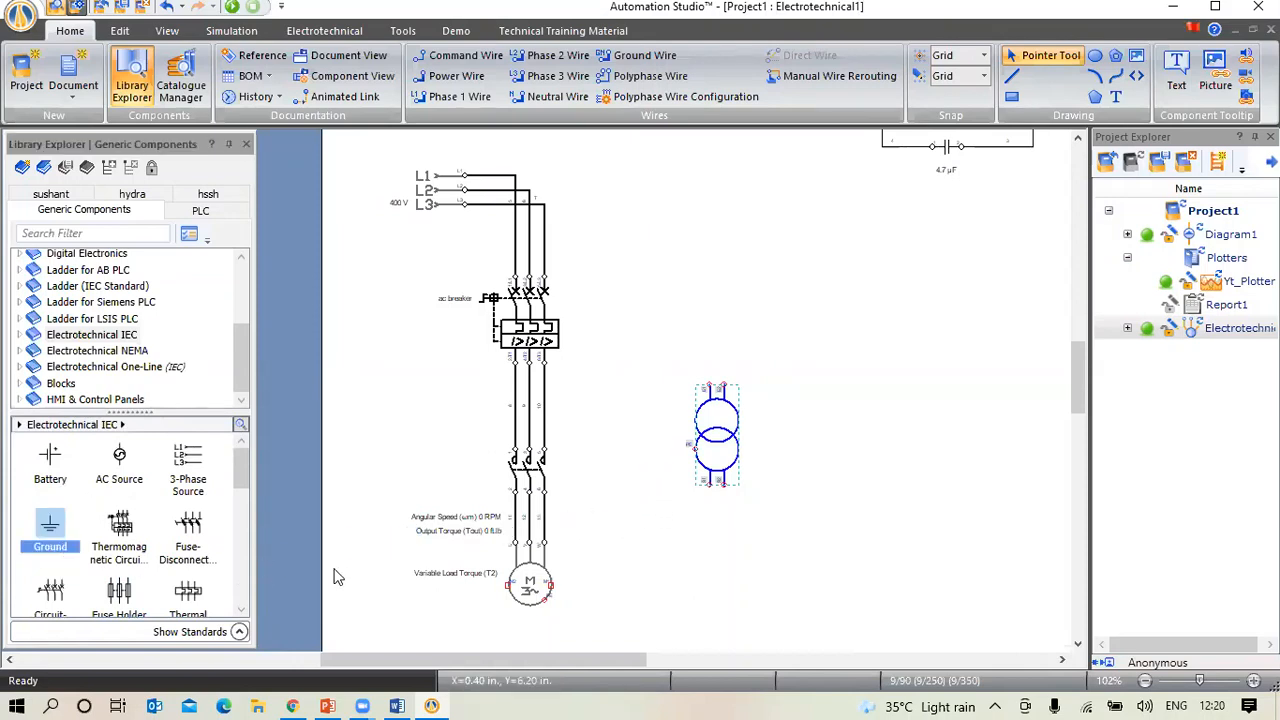
{"action": "left_click_drag", "start_coordinate": [50, 556], "coordinate": [602, 616]}
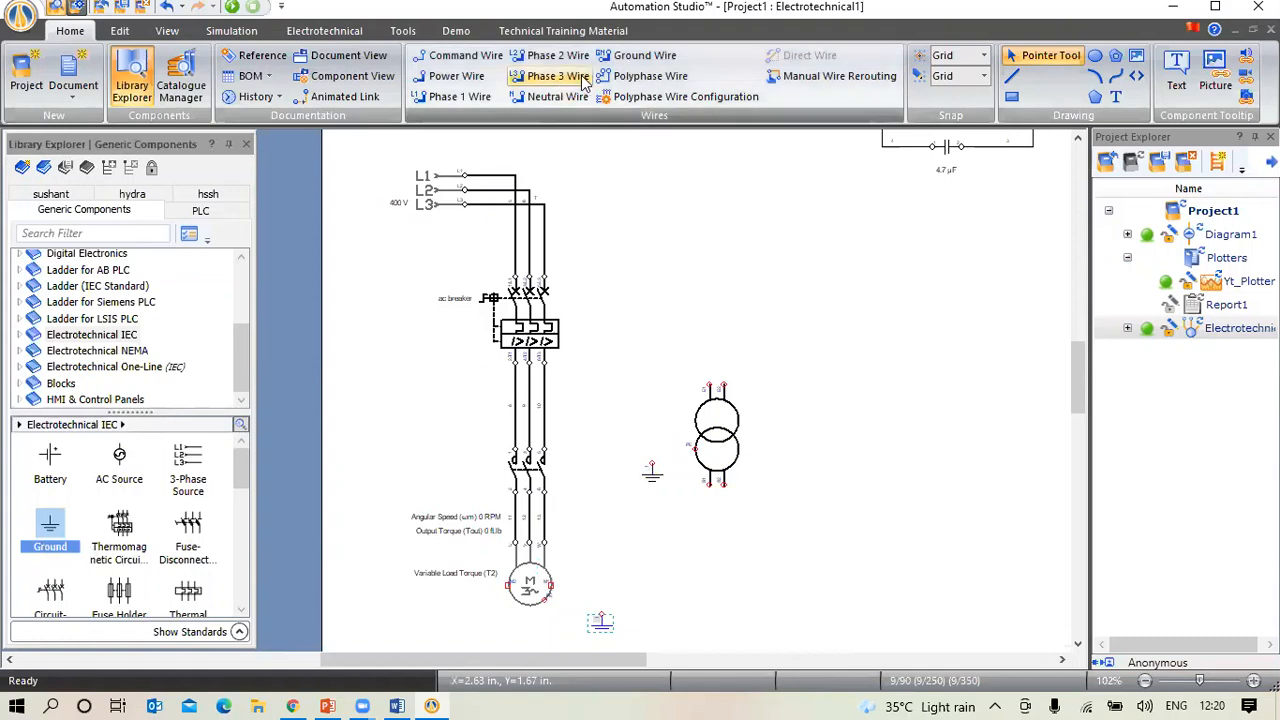
Connect the transformer's and the motor's earth terminals to their nearby ground symbols with ground wires
{"action": "left_click", "coordinate": [645, 62]}
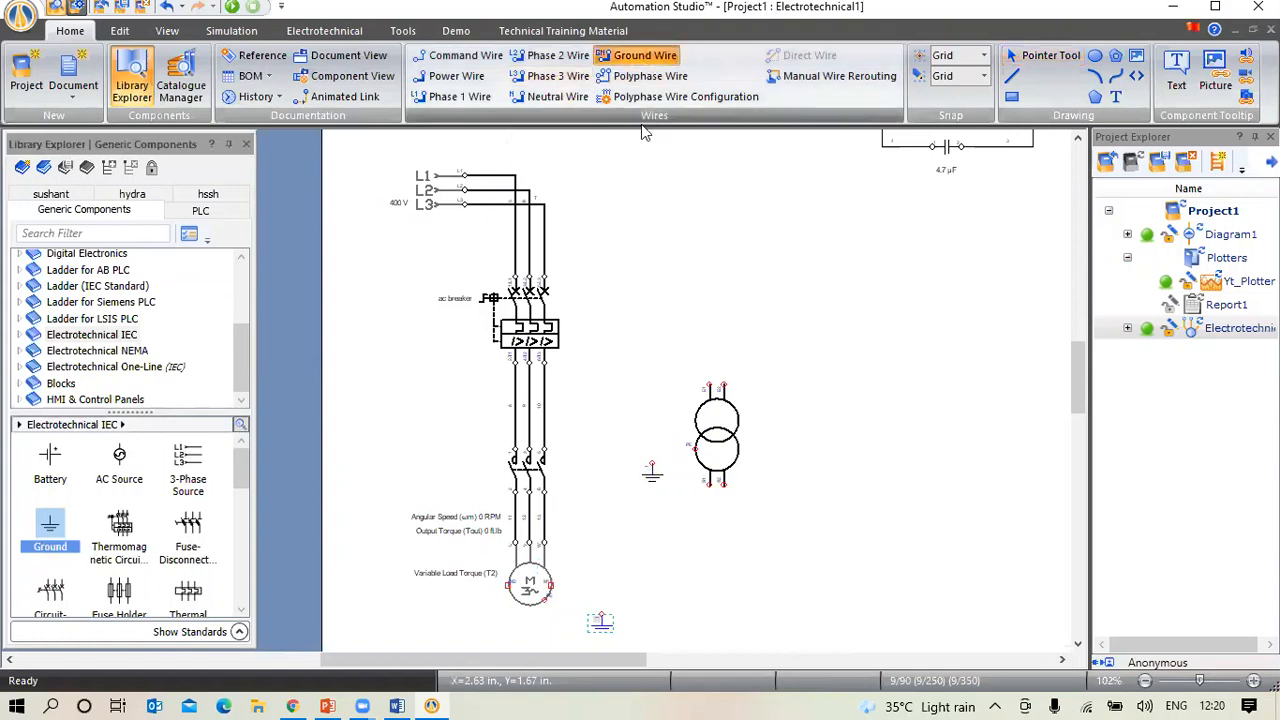
{"action": "left_click_drag", "start_coordinate": [652, 463], "coordinate": [692, 450]}
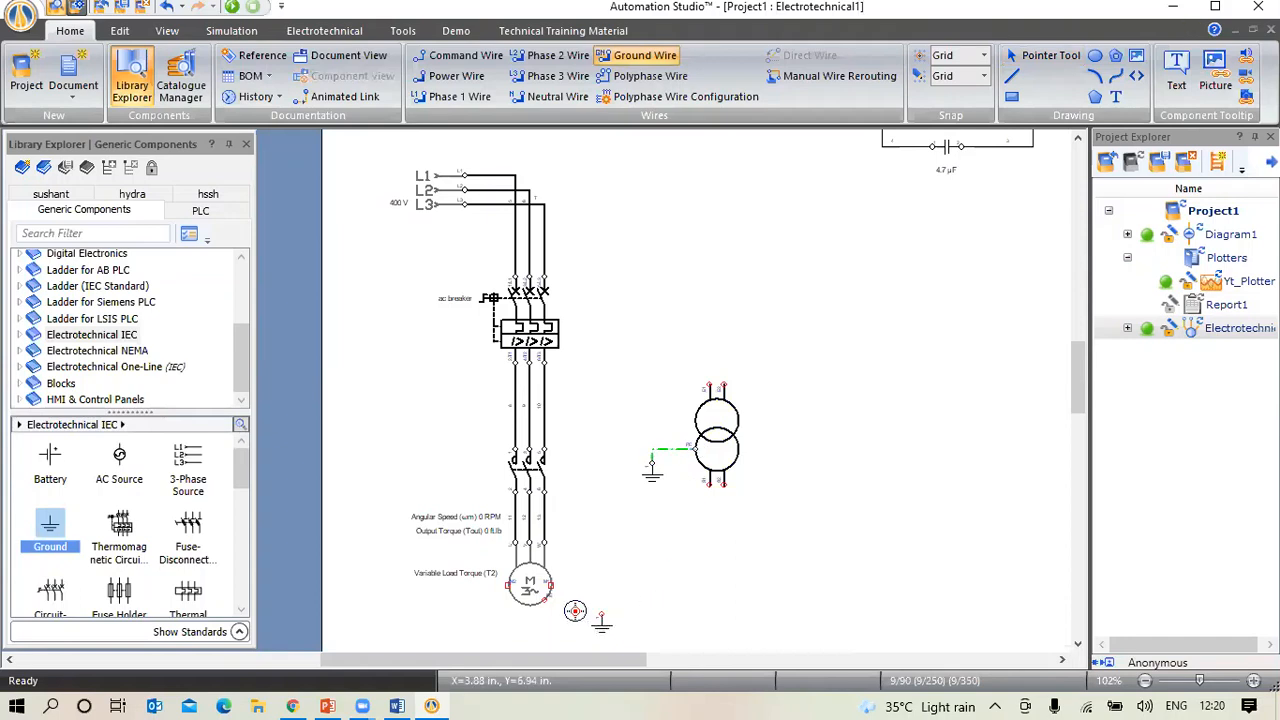
{"action": "left_click_drag", "start_coordinate": [575, 611], "coordinate": [543, 597]}
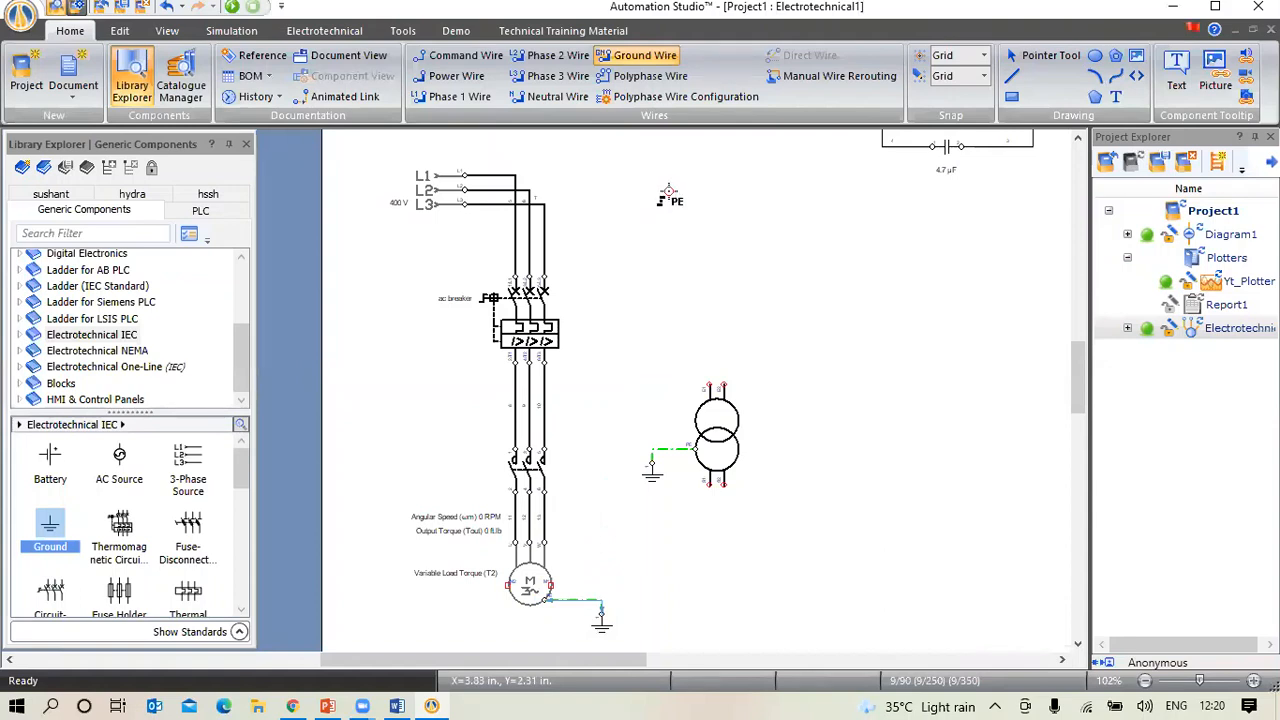
{"action": "key", "text": "Escape"}
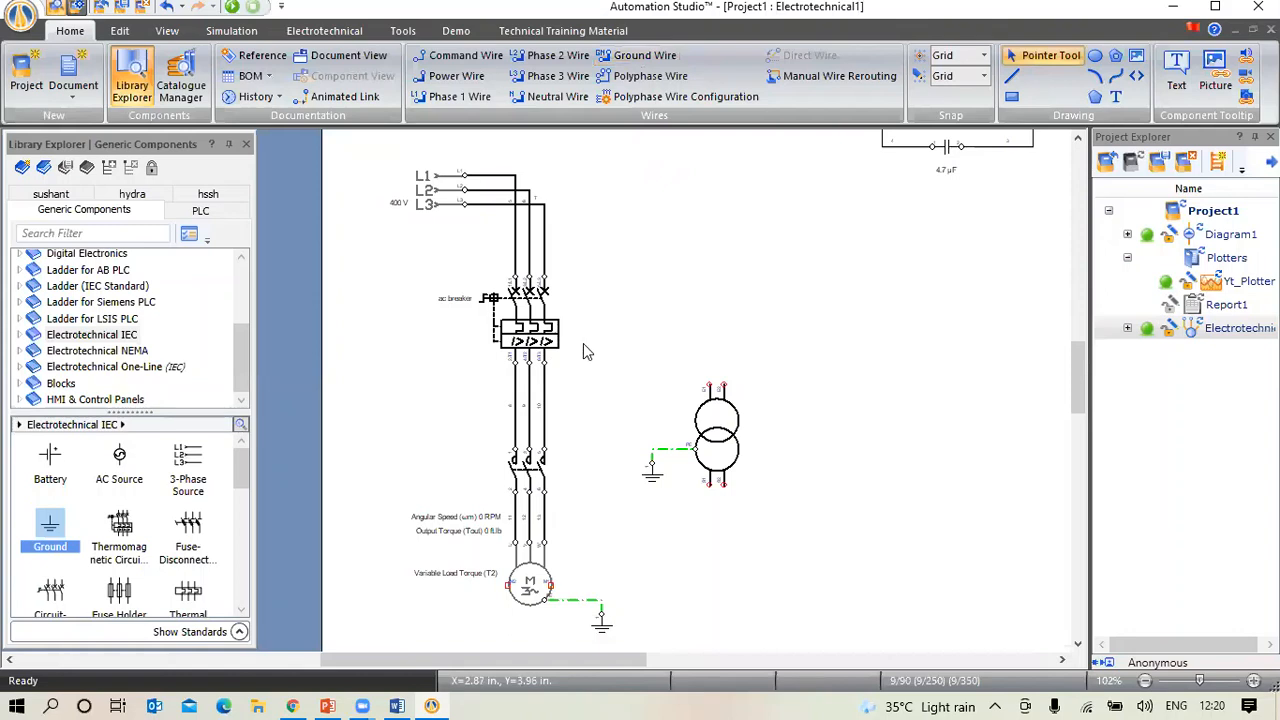
Place a make-contact push-button switch with automatic return up and to the right of the transformer, with the alias "strt"
{"action": "scroll", "coordinate": [152, 530], "scroll_direction": "down", "scroll_amount": 2}
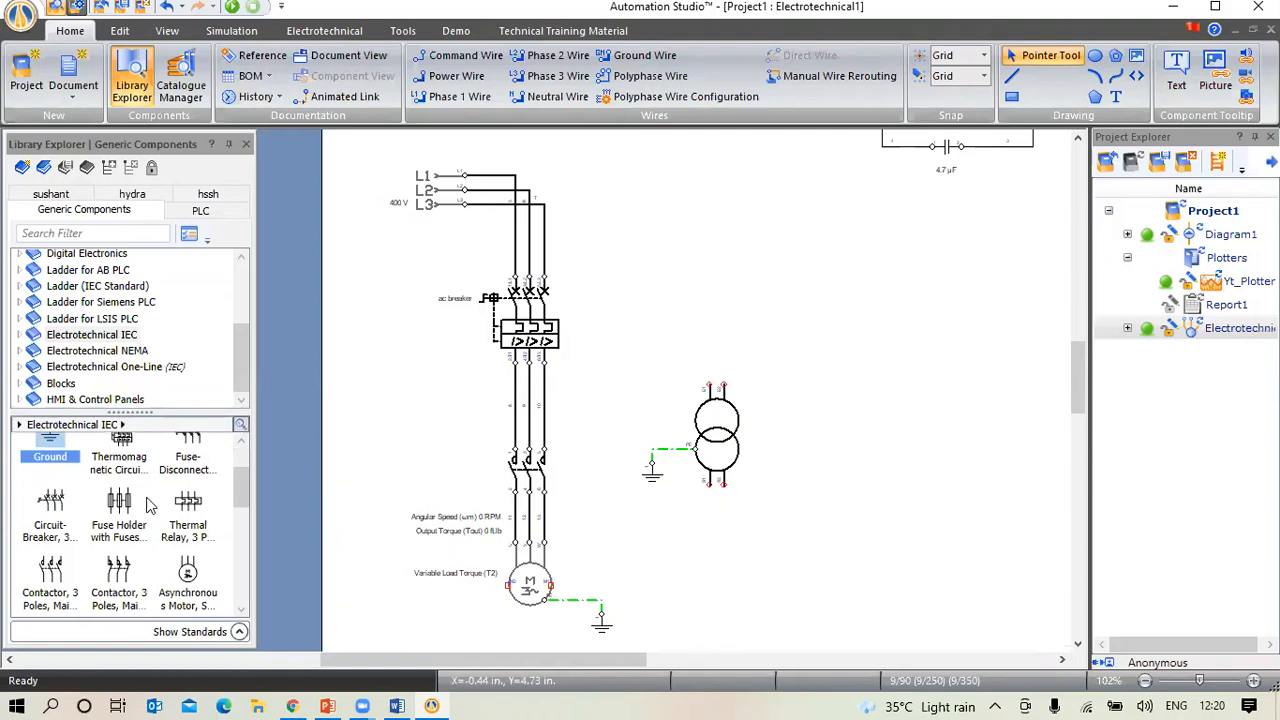
{"action": "scroll", "coordinate": [148, 511], "scroll_direction": "down", "scroll_amount": 4}
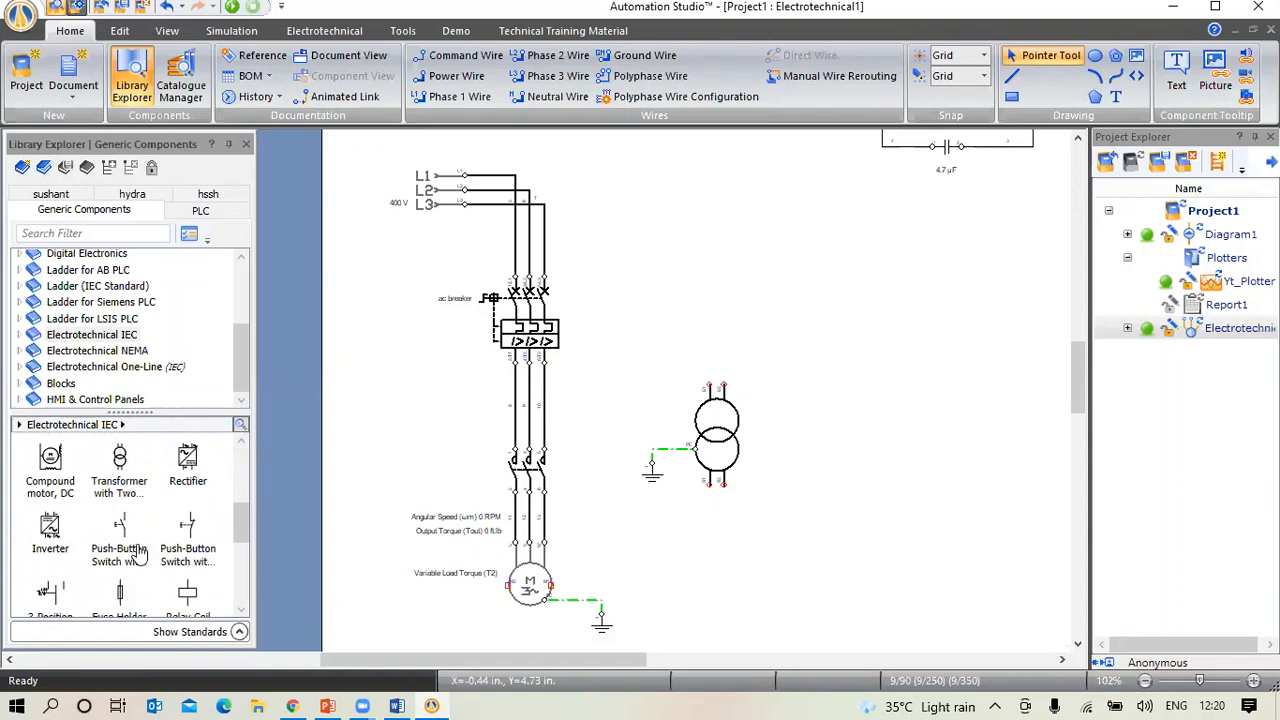
{"action": "left_click", "coordinate": [123, 538]}
{"action": "left_click_drag", "start_coordinate": [123, 538], "coordinate": [850, 338]}
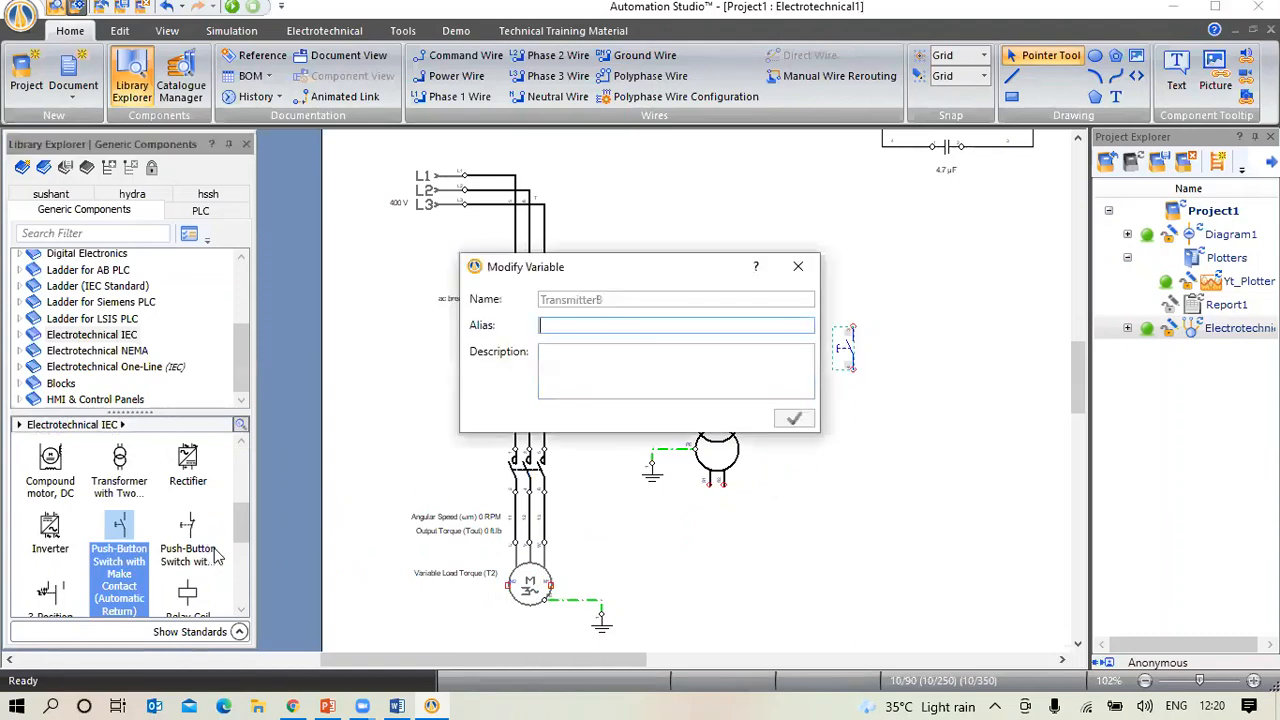
{"action": "type", "text": "s"}
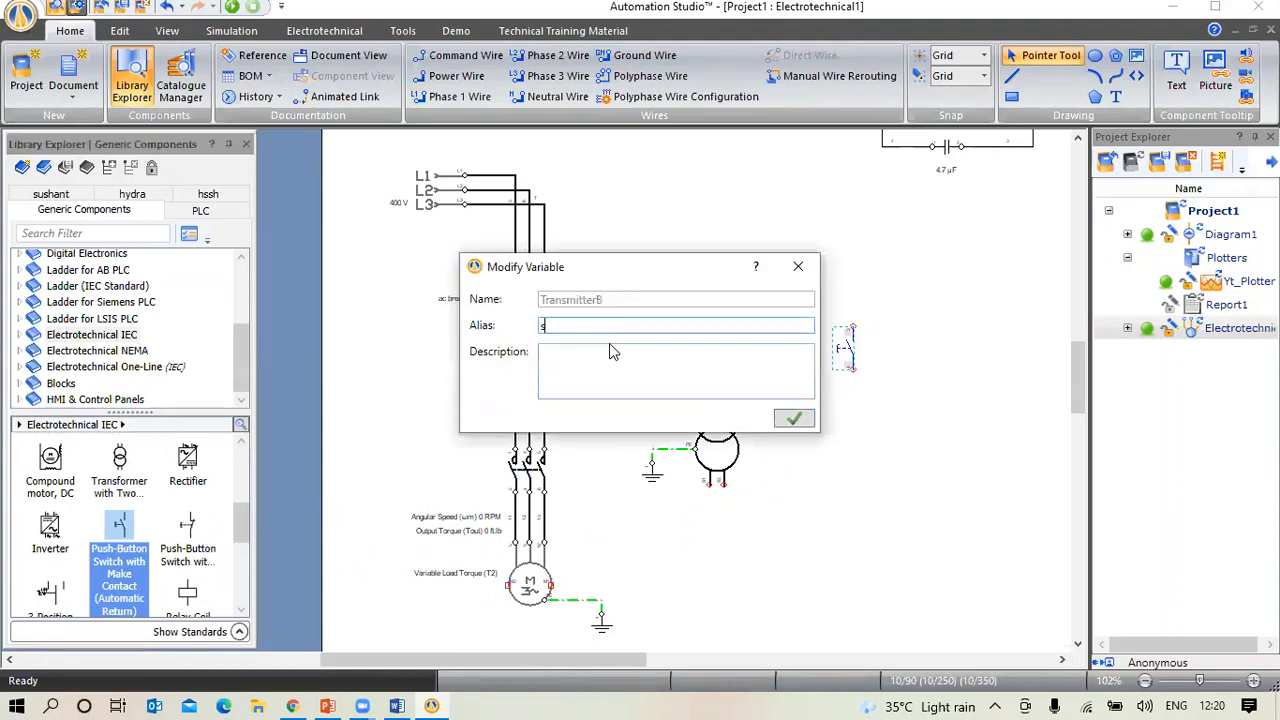
{"action": "type", "text": "trt"}
{"action": "key", "text": "Return"}
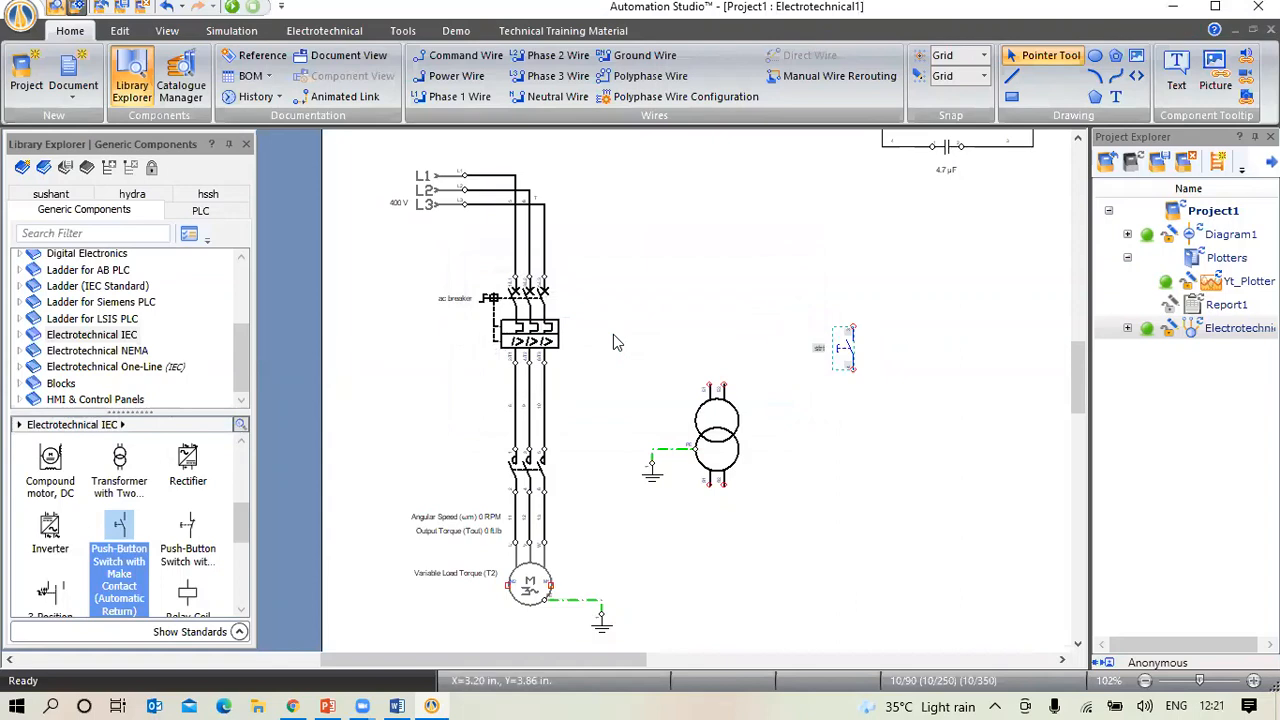
Place a break-contact push-button switch with automatic return below the start push button, with the alias "stop"
{"action": "scroll", "coordinate": [205, 527], "scroll_direction": "down", "scroll_amount": 2}
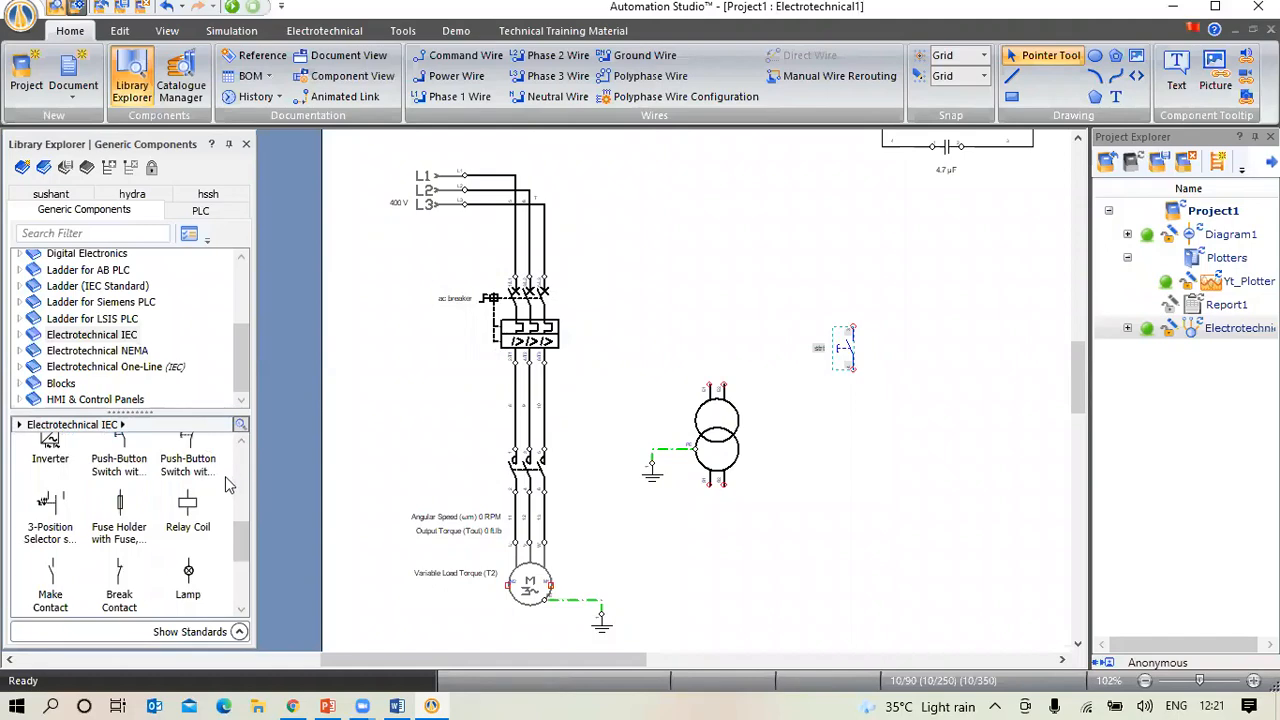
{"action": "scroll", "coordinate": [190, 540], "scroll_direction": "up", "scroll_amount": 1}
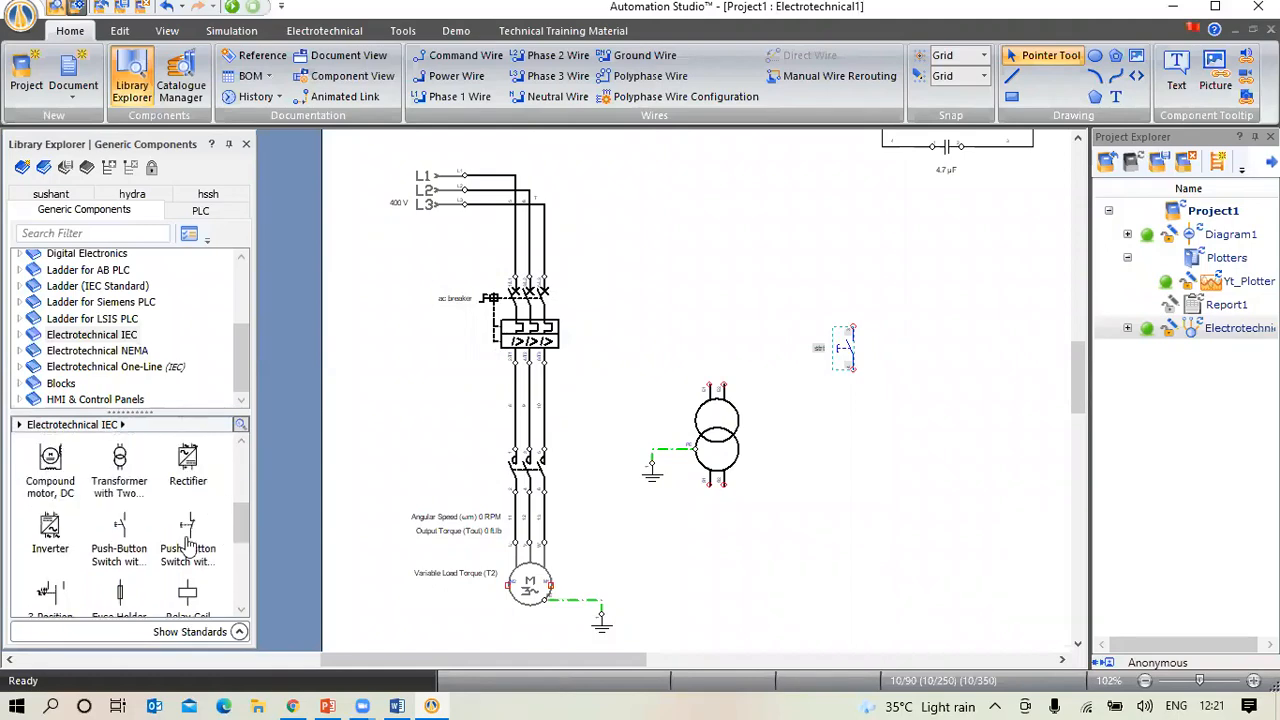
{"action": "left_click_drag", "start_coordinate": [187, 540], "coordinate": [846, 430]}
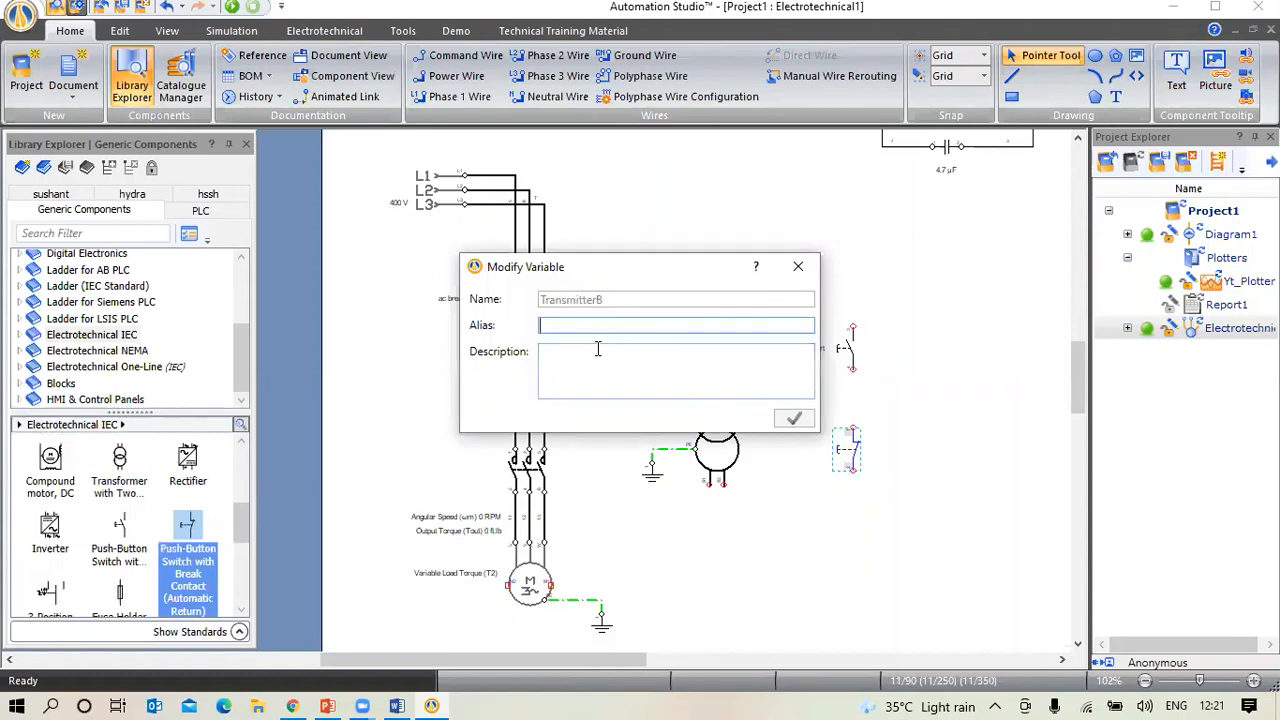
{"action": "type", "text": "stop"}
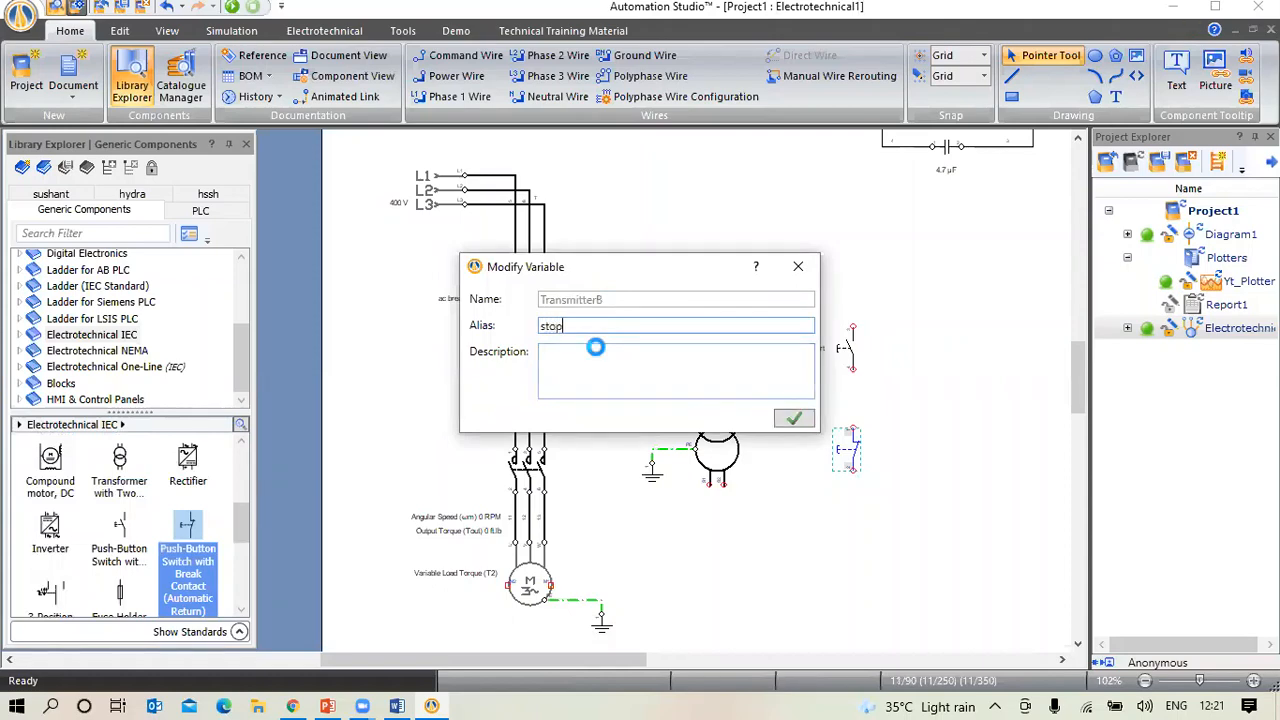
{"action": "key", "text": "Return"}
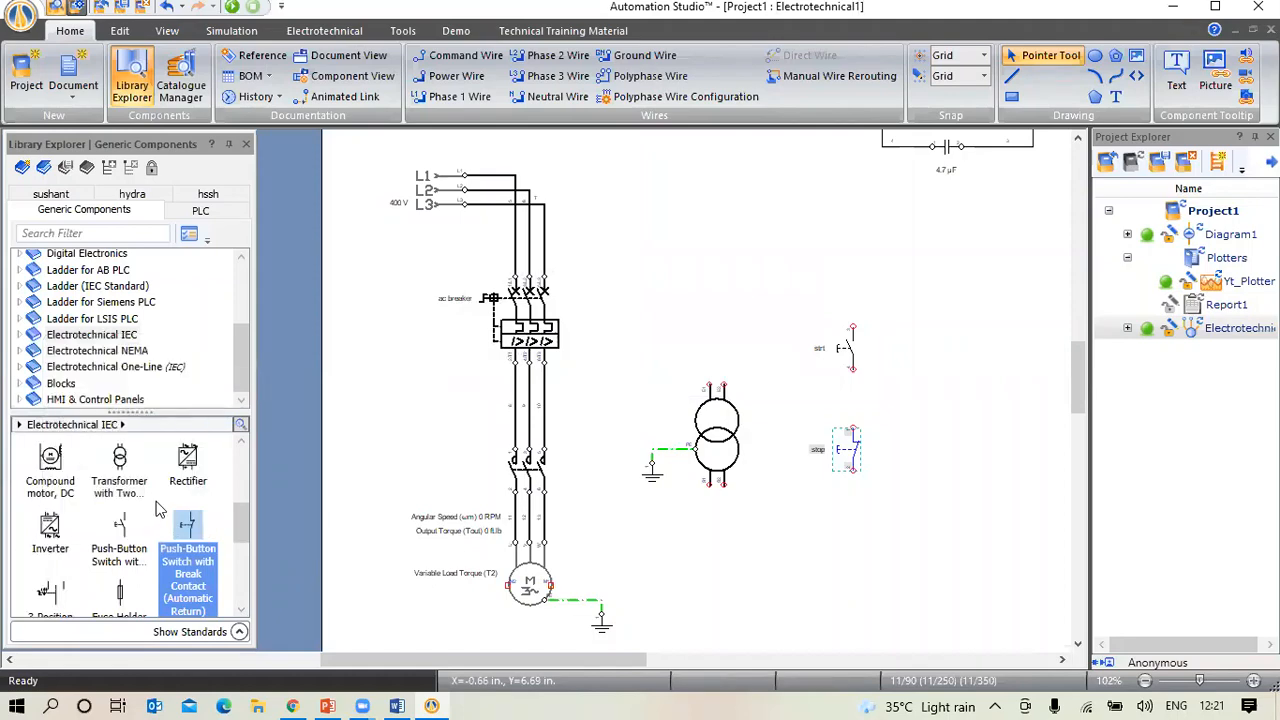
Place a relay coil below the stop push button, with the alias "c1"
{"action": "scroll", "coordinate": [190, 535], "scroll_direction": "down", "scroll_amount": 2}
{"action": "left_click_drag", "start_coordinate": [190, 527], "coordinate": [861, 525]}
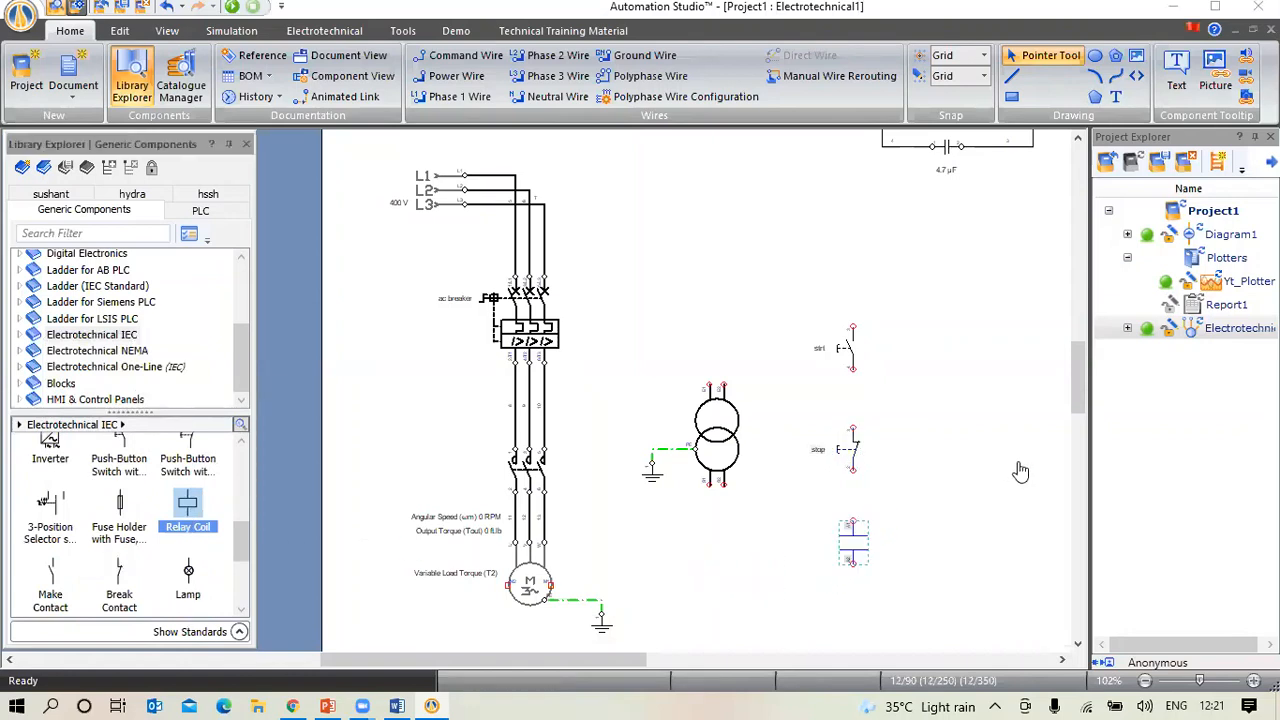
{"action": "left_click", "coordinate": [572, 321]}
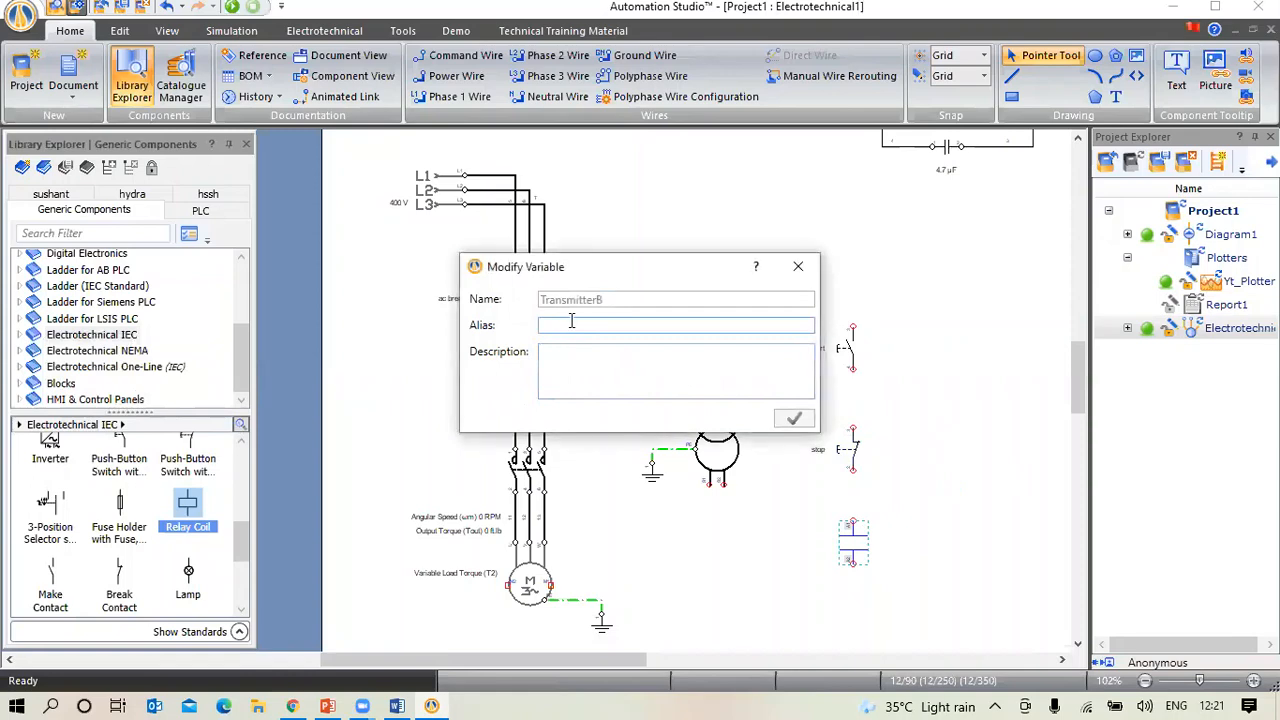
{"action": "type", "text": "c1"}
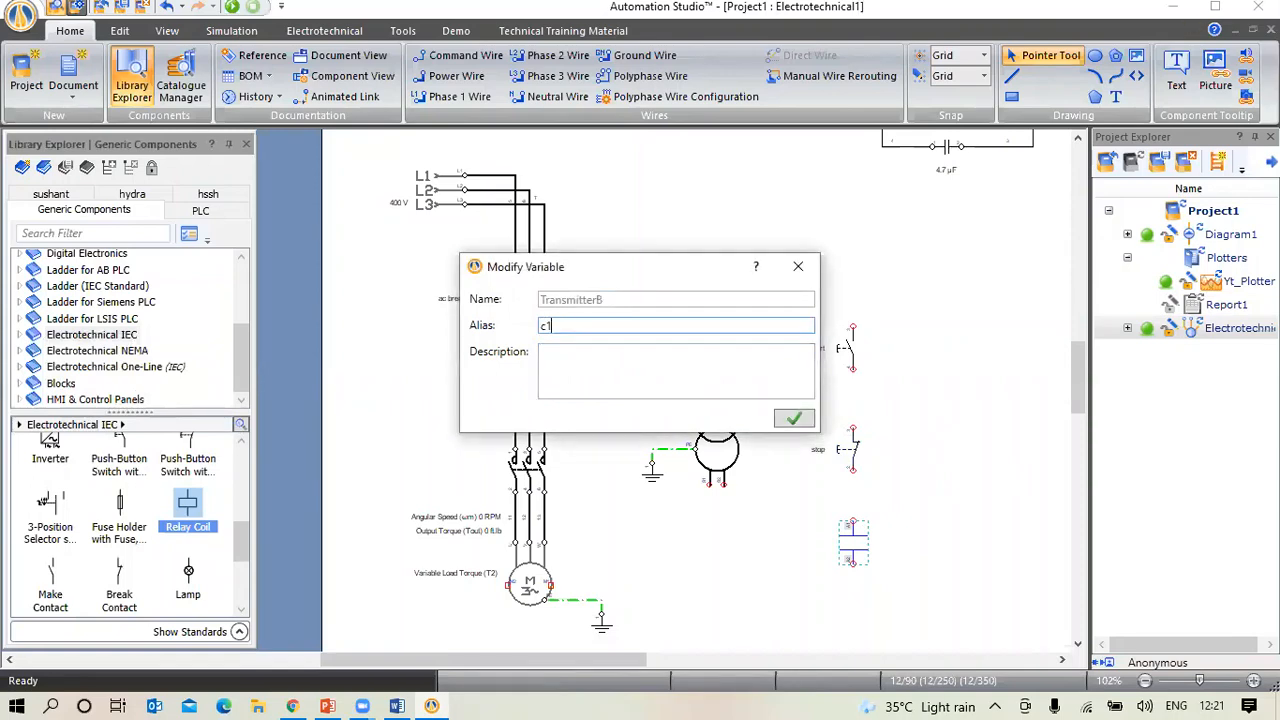
{"action": "key", "text": "Return"}
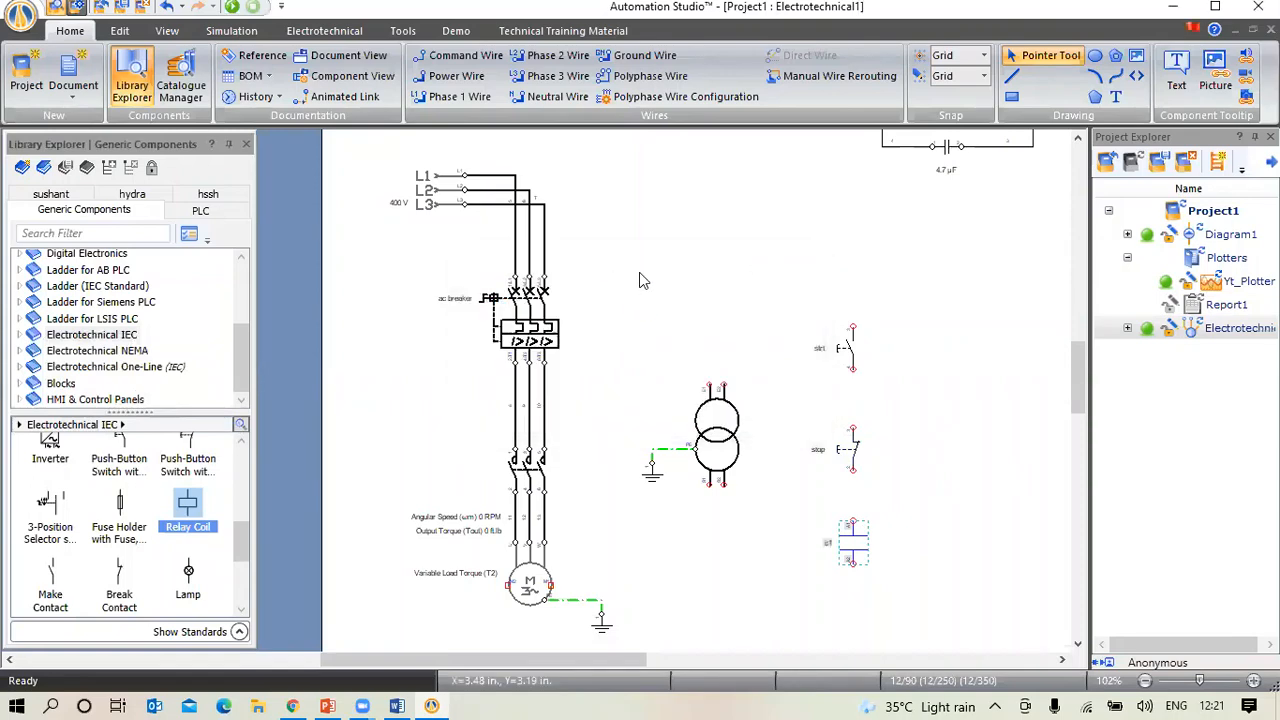
{"action": "left_click", "coordinate": [639, 272]}
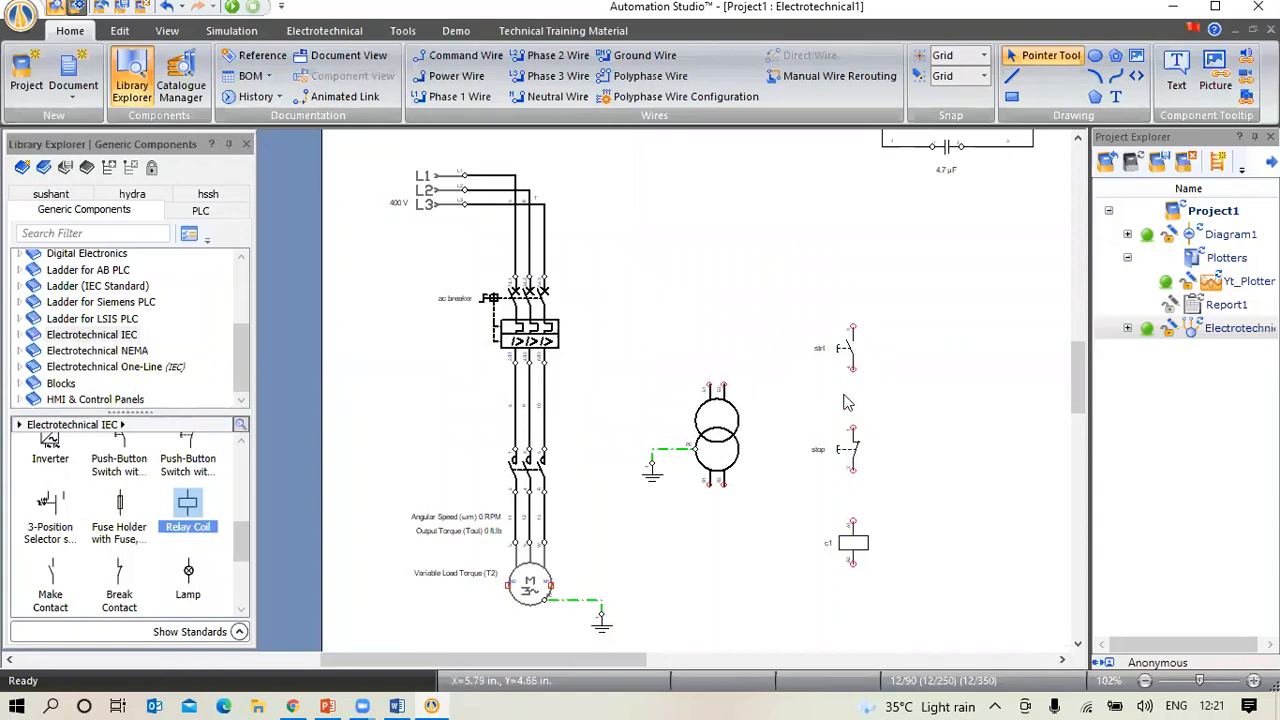
Wire the start button, stop button and coil c1 in series across the transformer's two lower terminals with command wires
{"action": "left_click", "coordinate": [470, 57]}
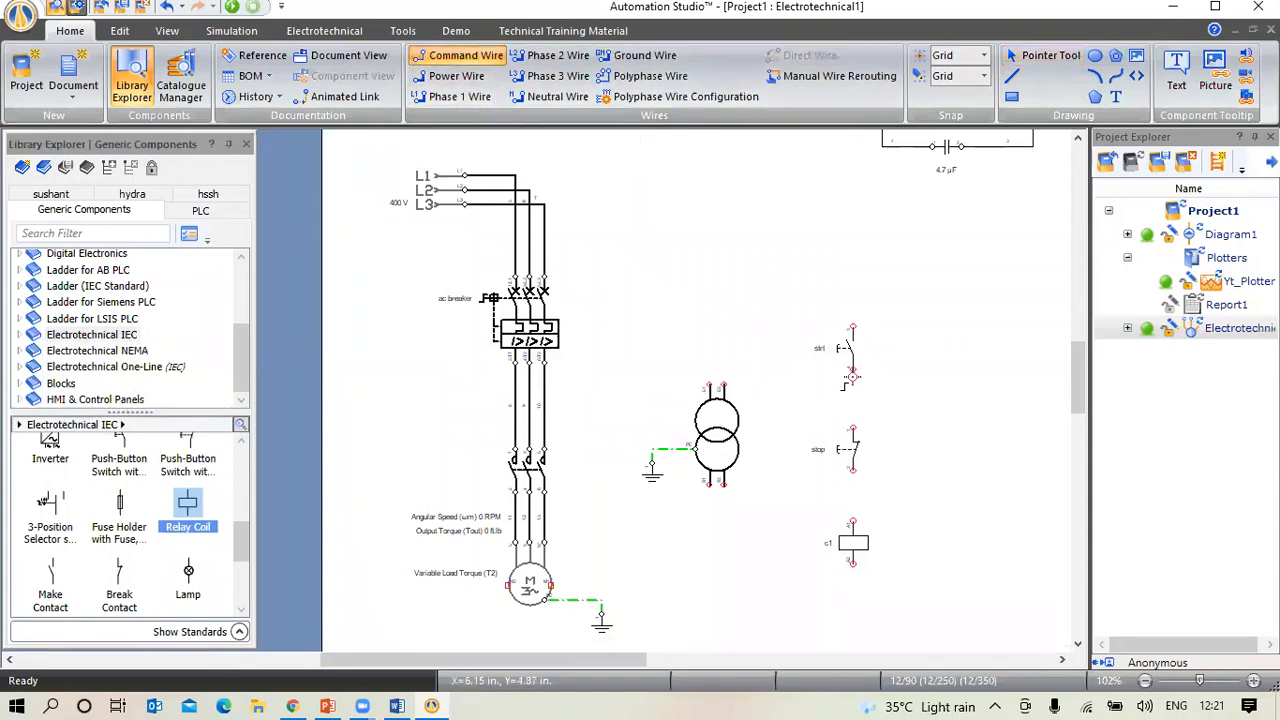
{"action": "mouse_move", "coordinate": [852, 377]}
{"action": "left_mouse_down"}
{"action": "mouse_move", "coordinate": [858, 548]}
{"action": "mouse_move", "coordinate": [743, 605]}
{"action": "mouse_move", "coordinate": [699, 589]}
{"action": "mouse_move", "coordinate": [708, 485]}
{"action": "left_mouse_up"}
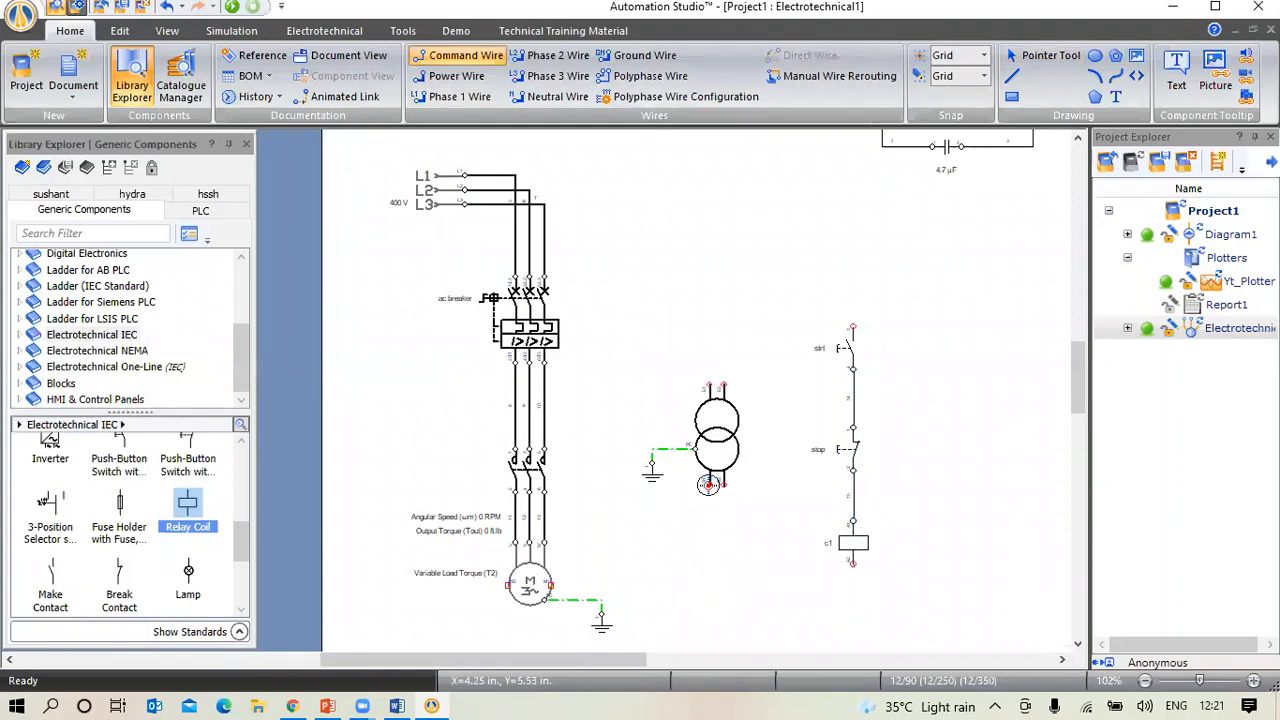
{"action": "left_click_drag", "start_coordinate": [852, 327], "coordinate": [721, 487]}
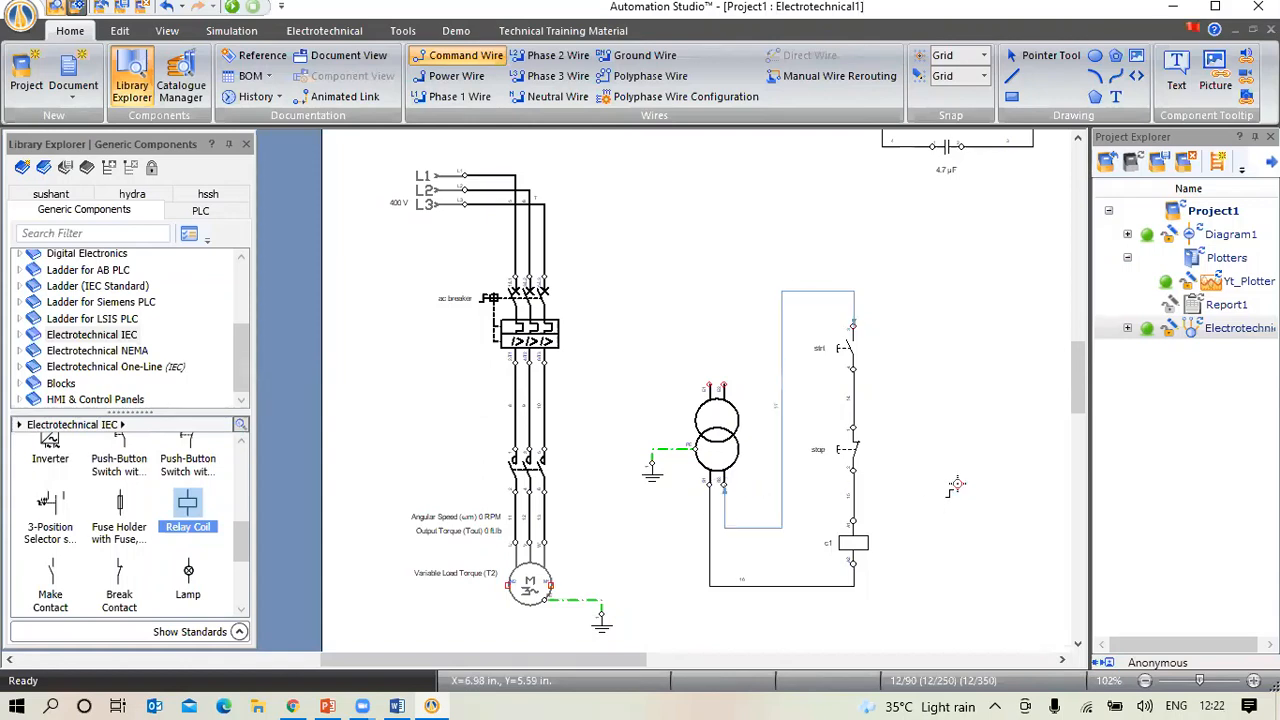
{"action": "key", "text": "Escape"}
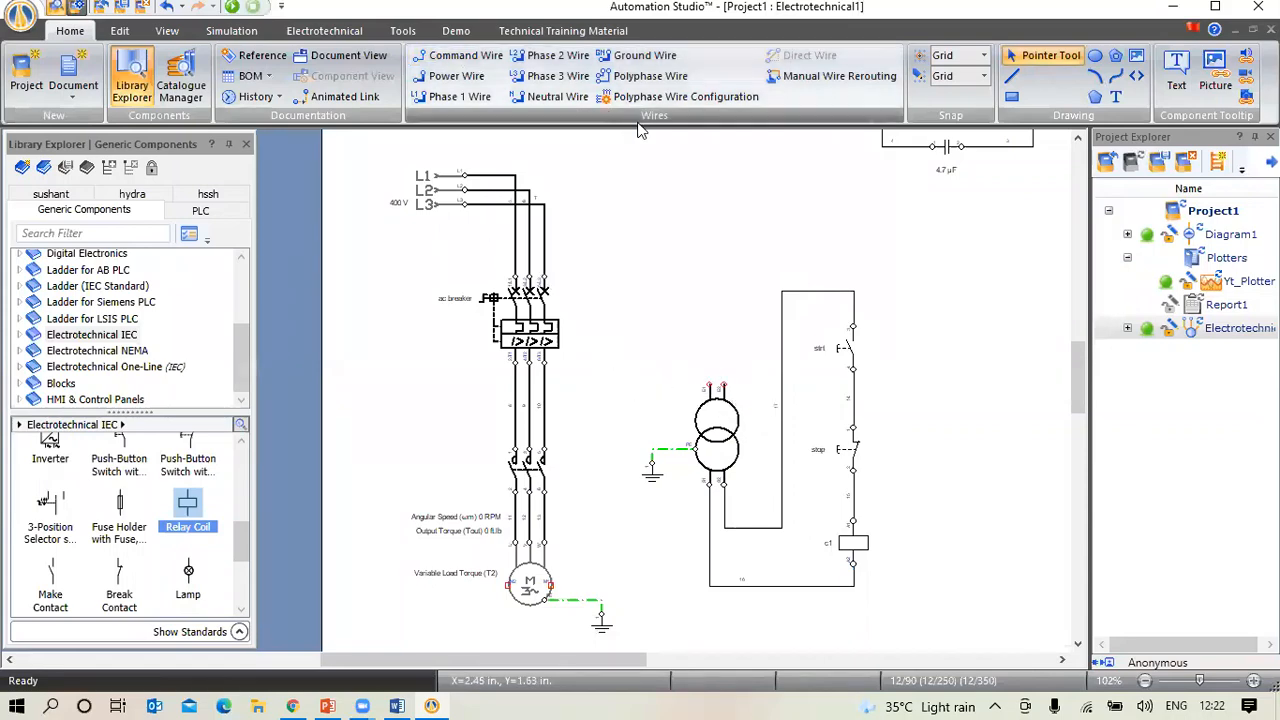
Connect the transformer's two upper terminals to the breaker's first and second lower terminals with power wires
{"action": "left_click", "coordinate": [458, 78]}
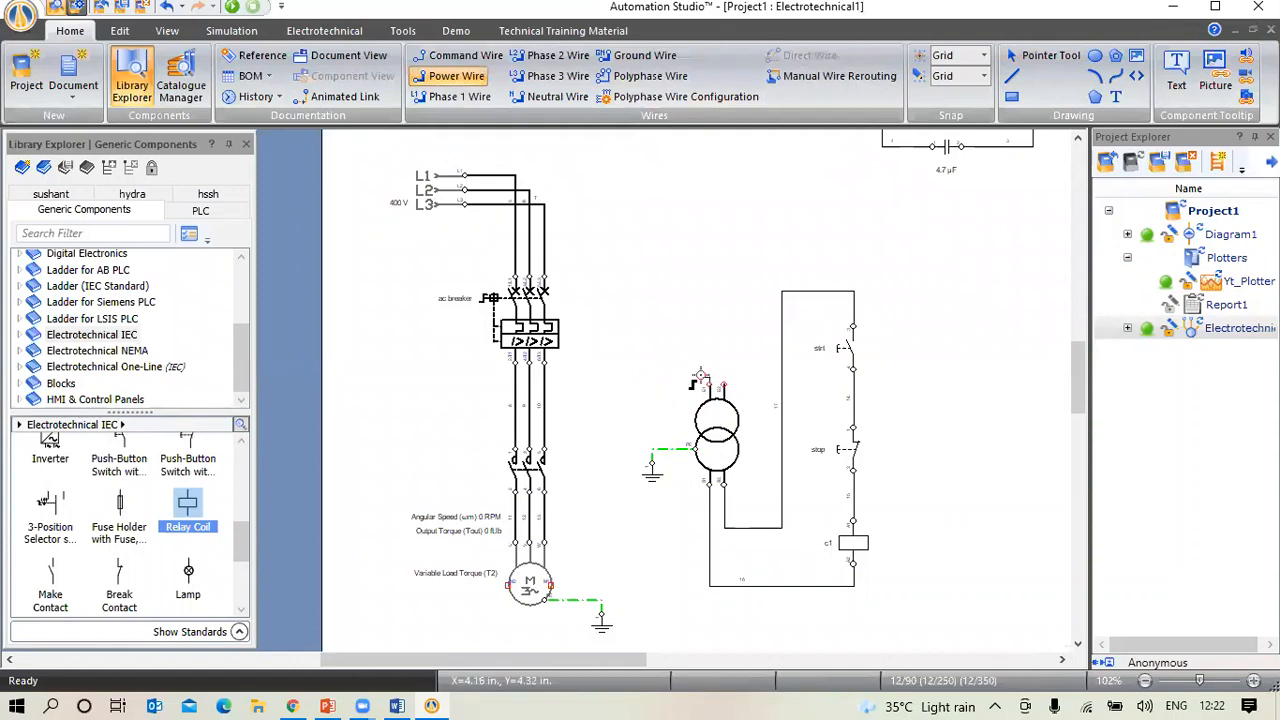
{"action": "left_click", "coordinate": [702, 378]}
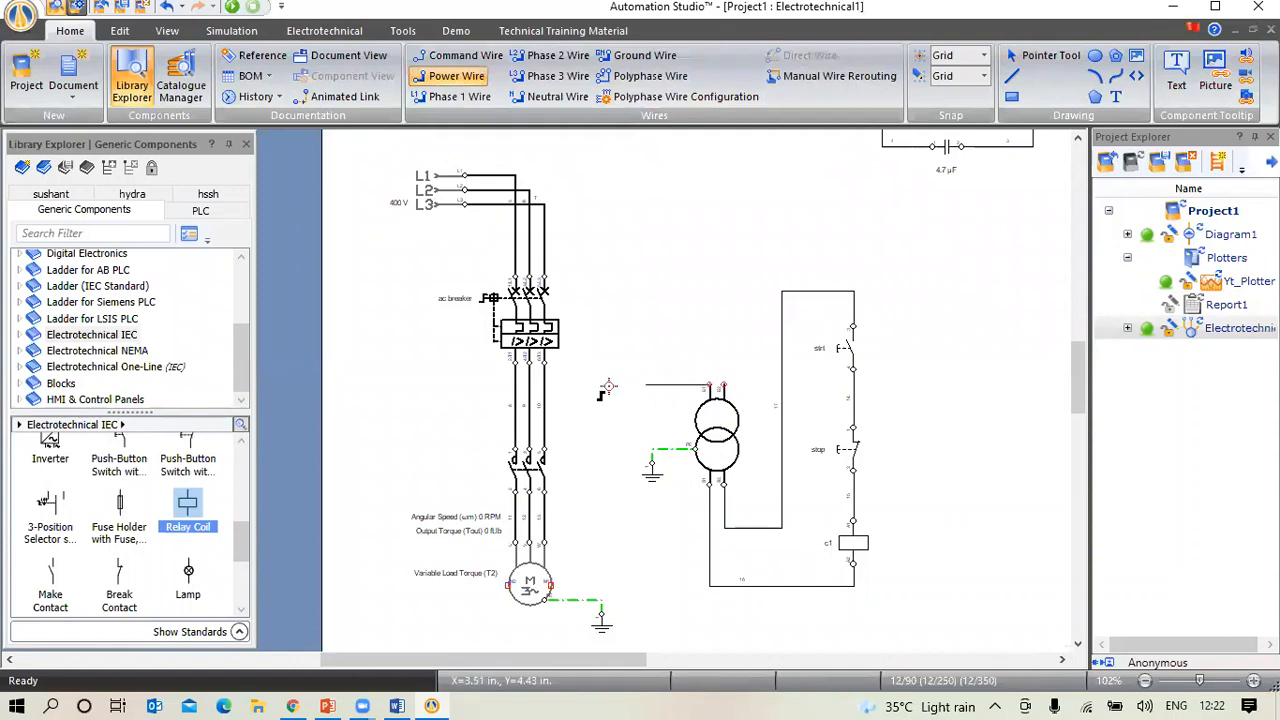
{"action": "key", "text": "Escape"}
{"action": "left_click", "coordinate": [514, 361]}
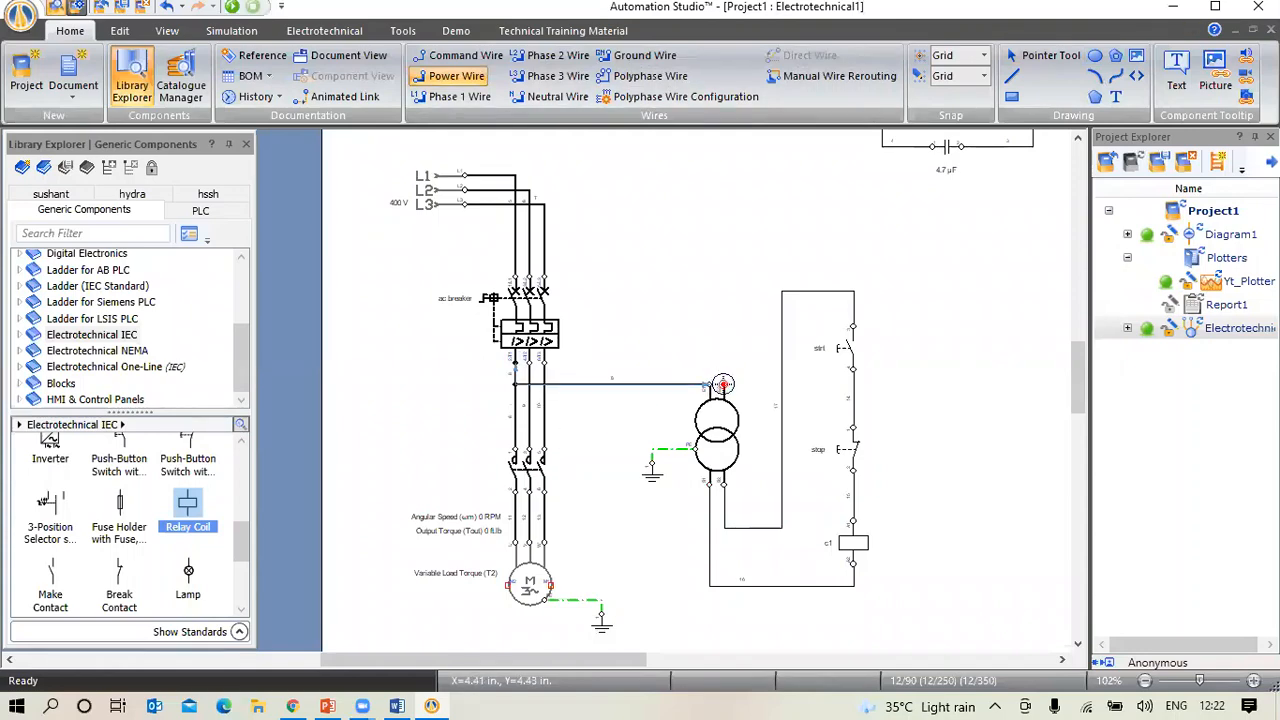
{"action": "left_click", "coordinate": [726, 382]}
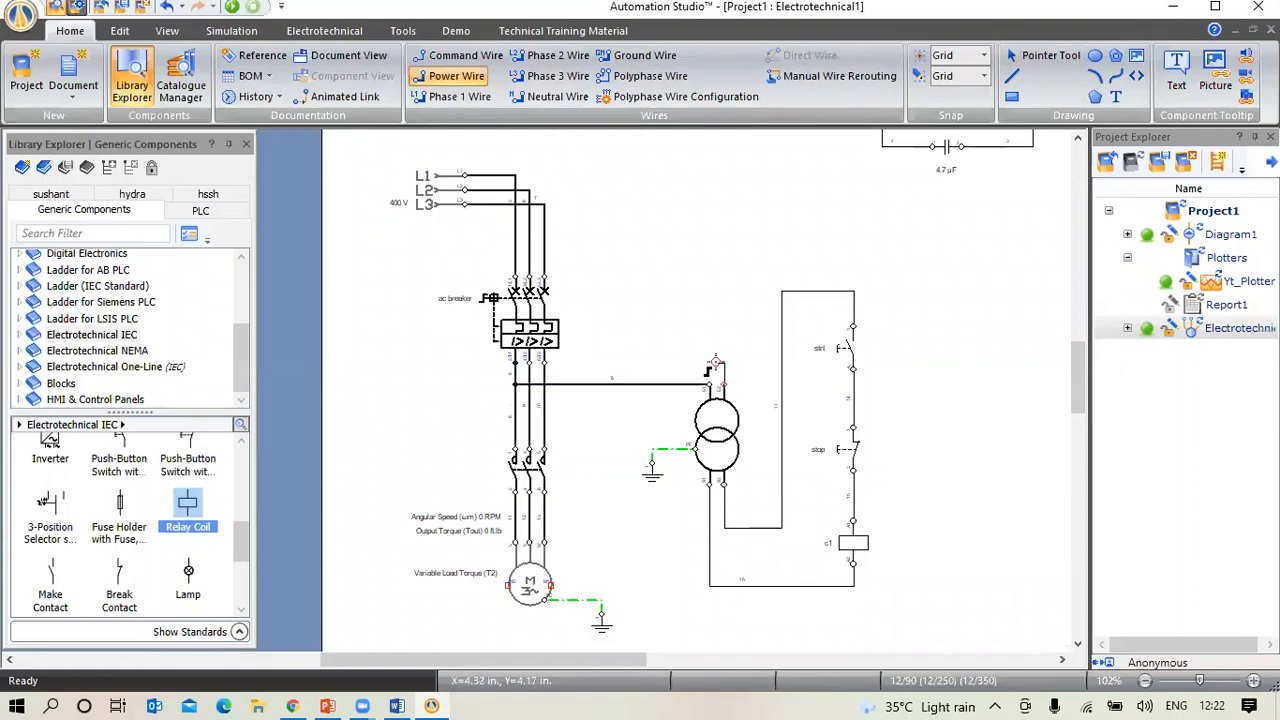
{"action": "left_click", "coordinate": [530, 363]}
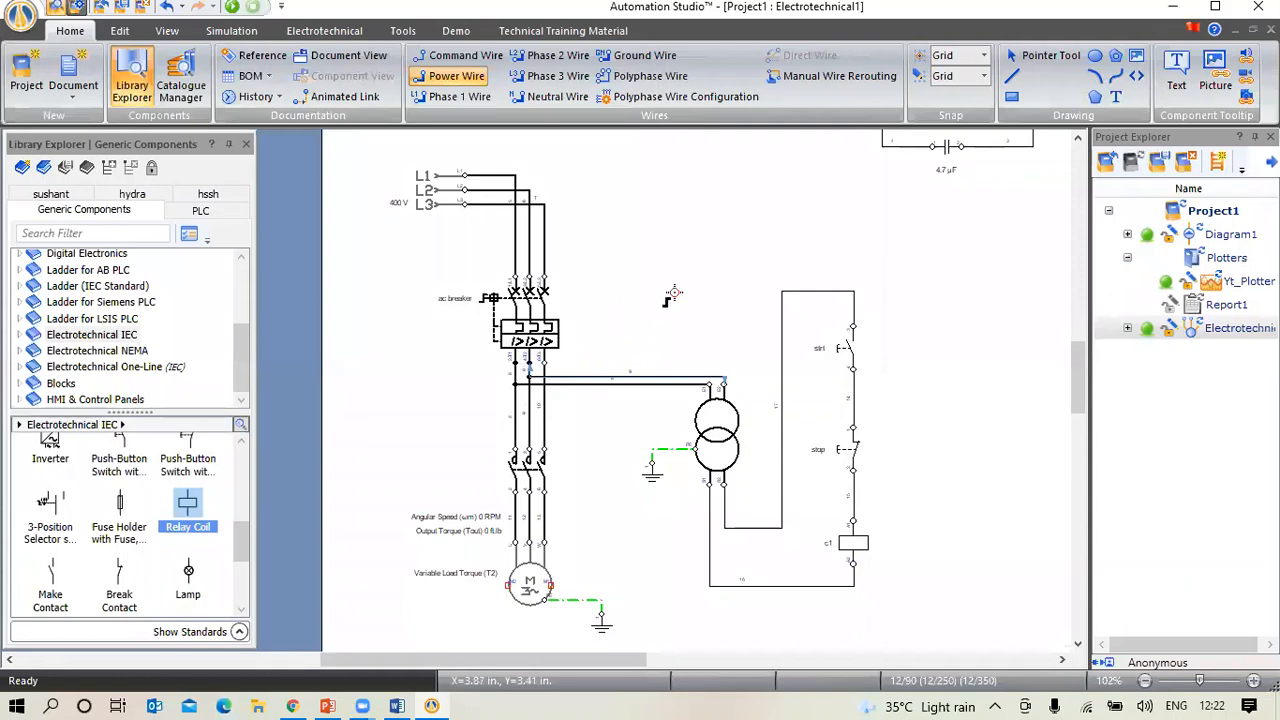
{"action": "key", "text": "Escape"}
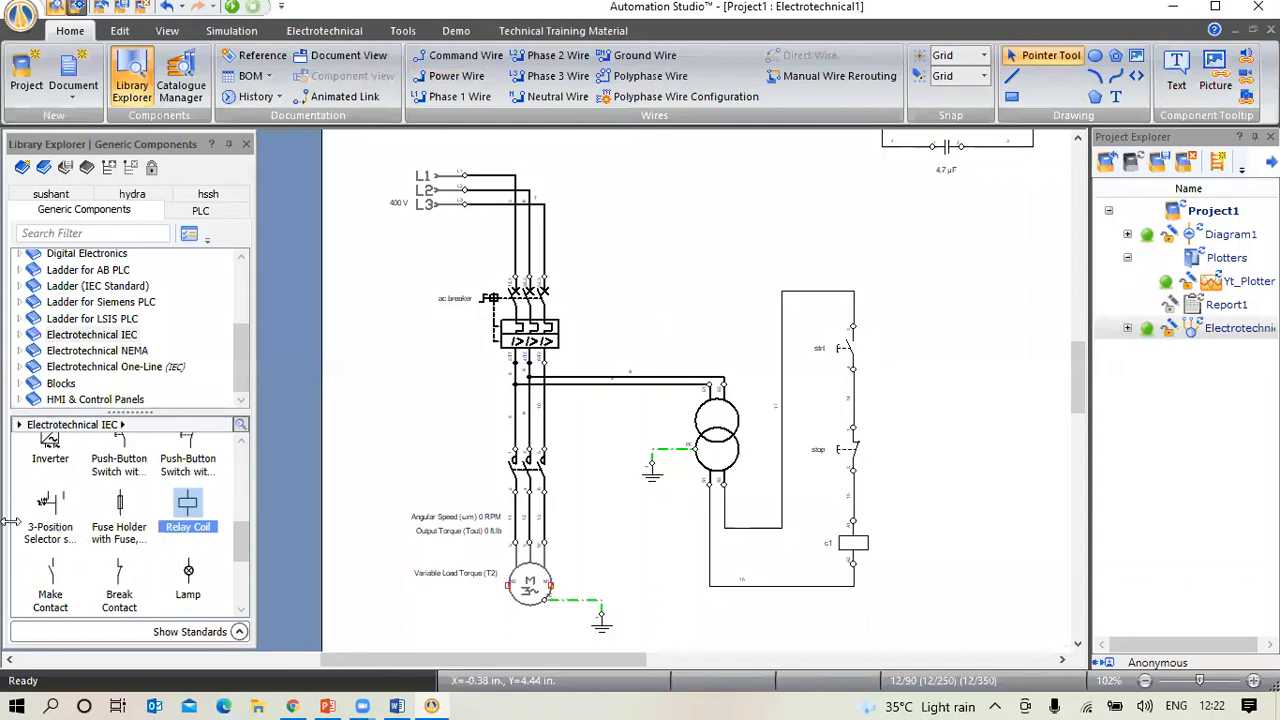
Insert an ammeter in series into the L3 line between the three-phase supply and the breaker
{"action": "scroll", "coordinate": [148, 577], "scroll_direction": "down", "scroll_amount": 2}
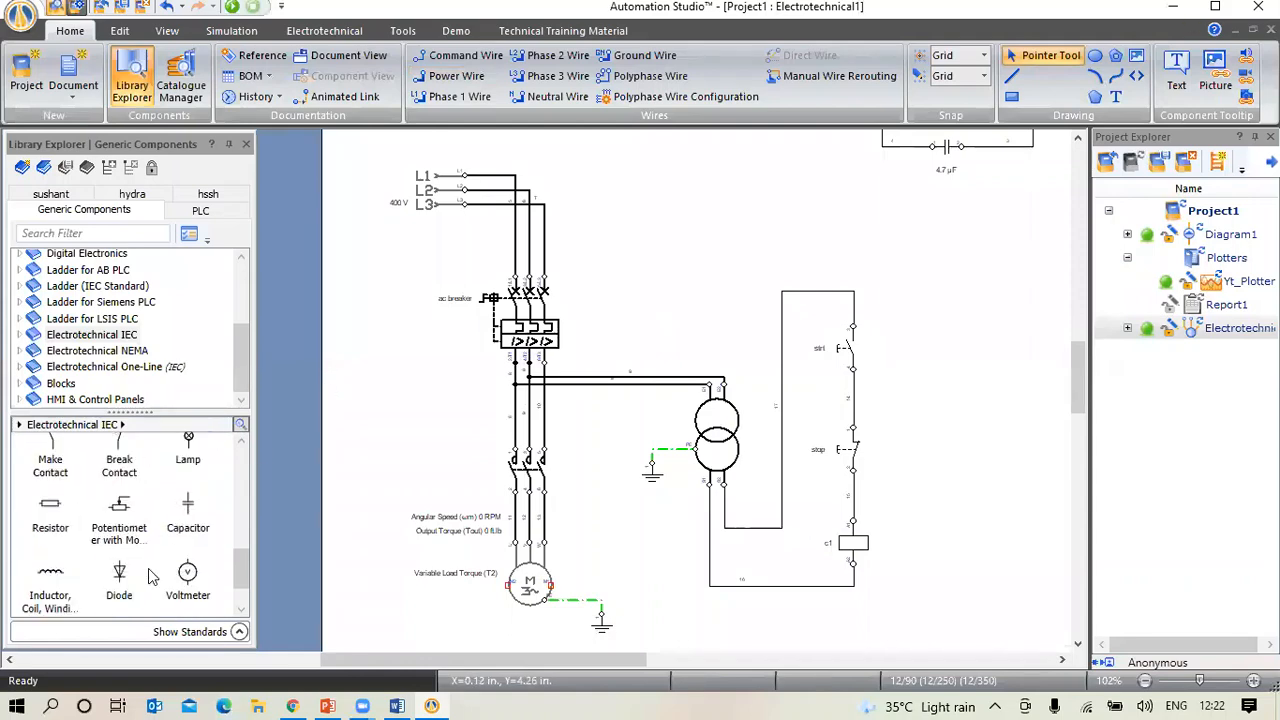
{"action": "scroll", "coordinate": [148, 577], "scroll_direction": "down", "scroll_amount": 1}
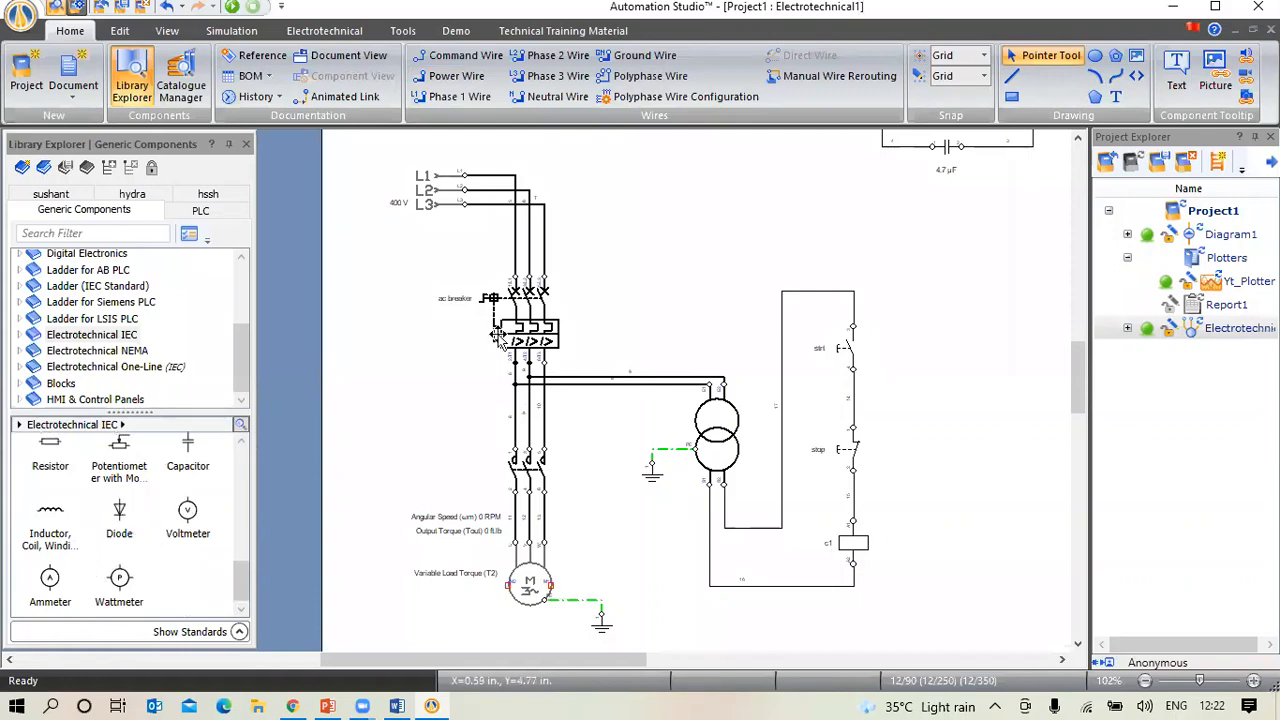
{"action": "left_click", "coordinate": [49, 584]}
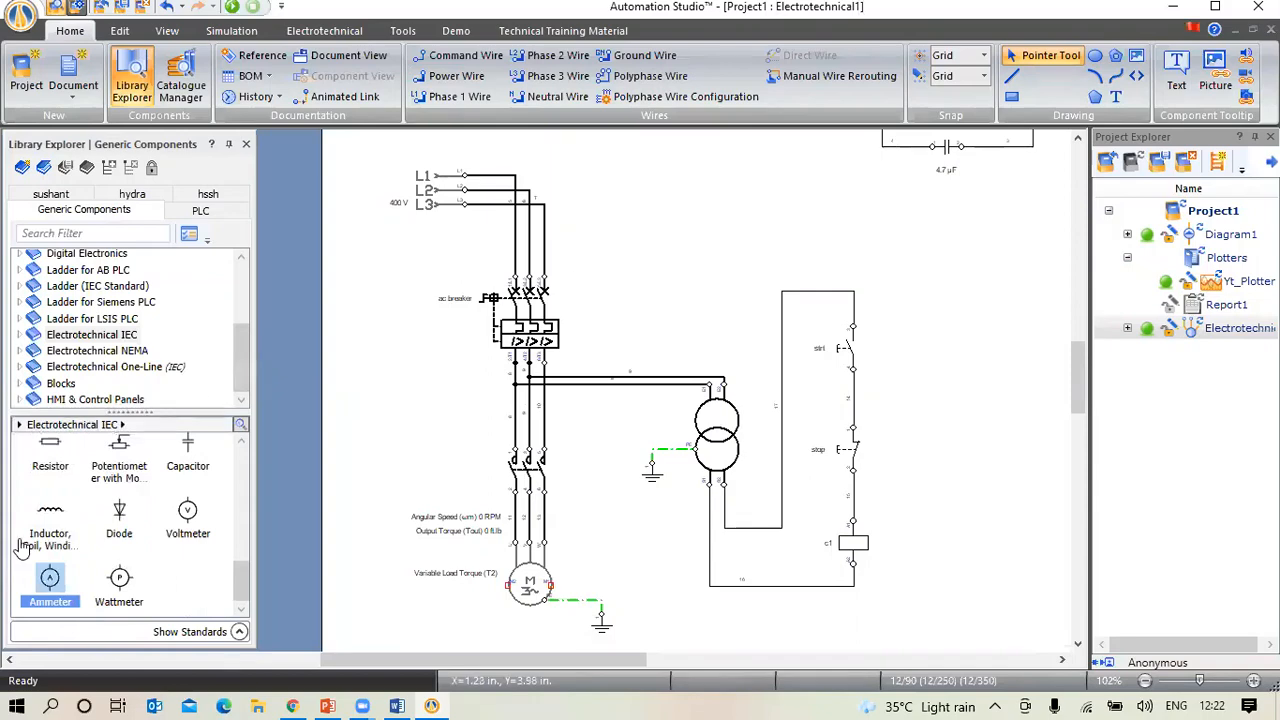
{"action": "left_click_drag", "start_coordinate": [49, 590], "coordinate": [675, 206]}
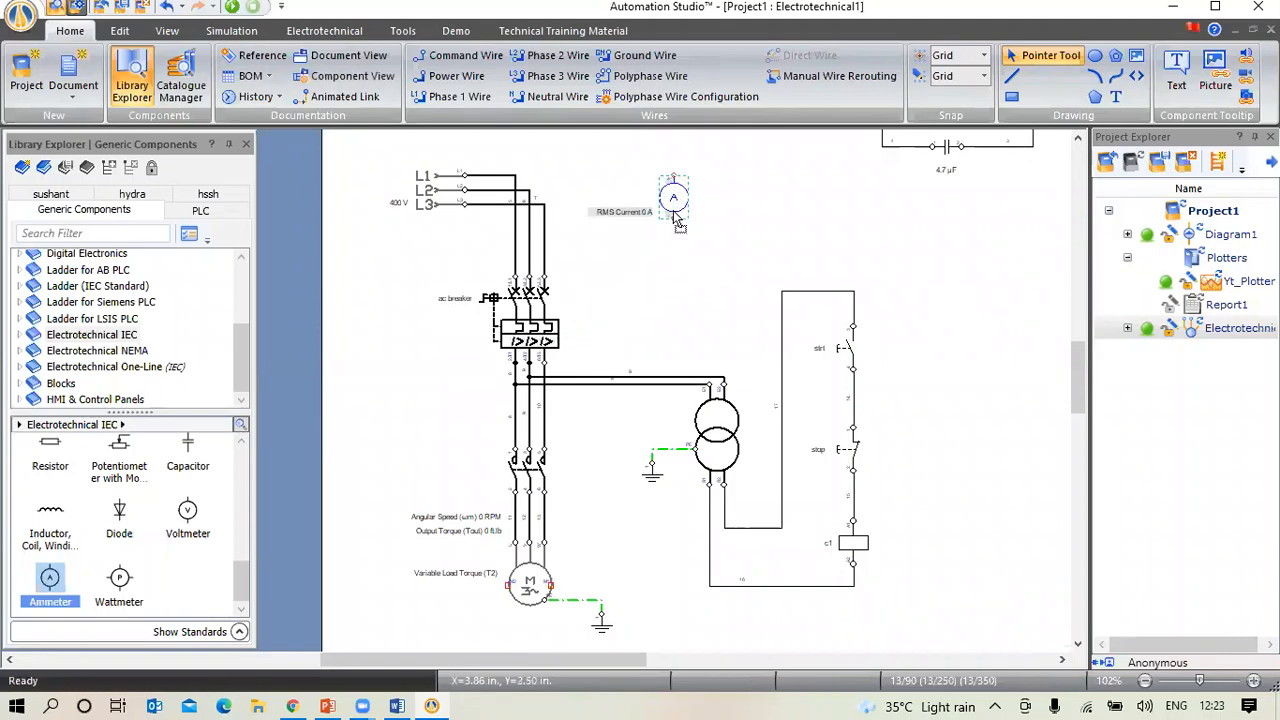
{"action": "mouse_move", "coordinate": [681, 215]}
{"action": "left_mouse_down"}
{"action": "mouse_move", "coordinate": [703, 223]}
{"action": "mouse_move", "coordinate": [690, 215]}
{"action": "left_mouse_up"}
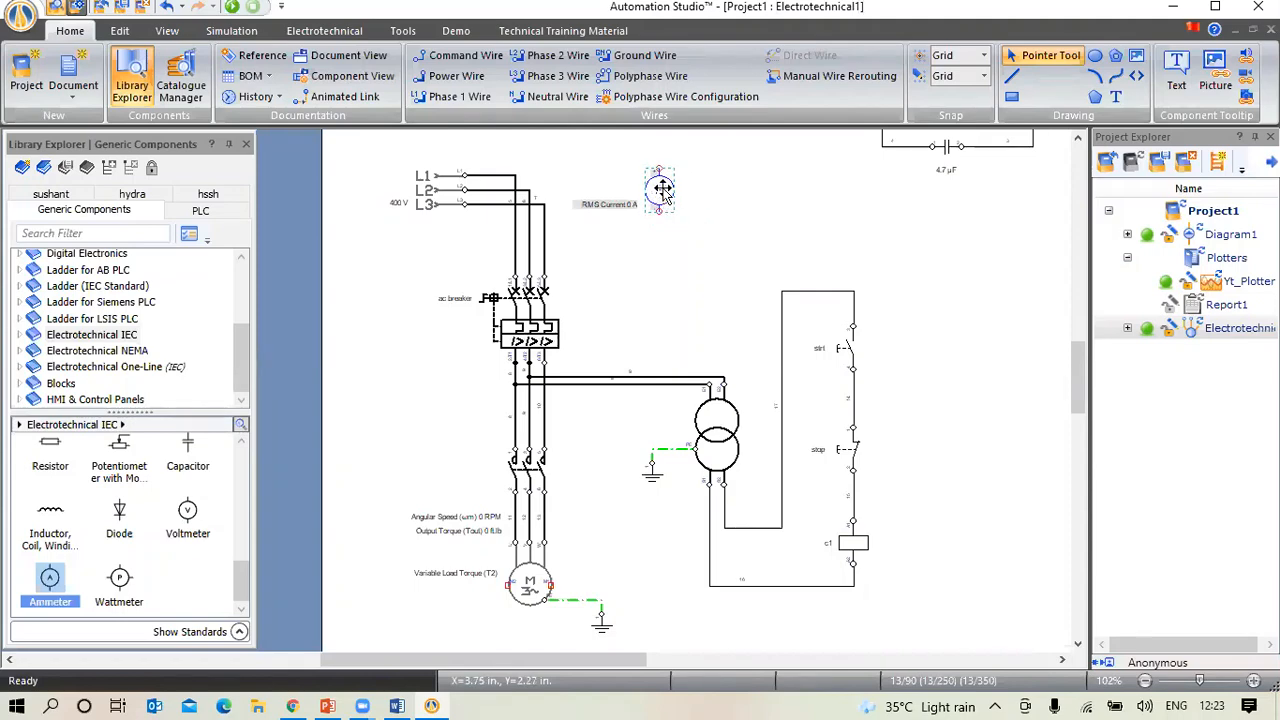
{"action": "left_click_drag", "start_coordinate": [664, 178], "coordinate": [554, 258]}
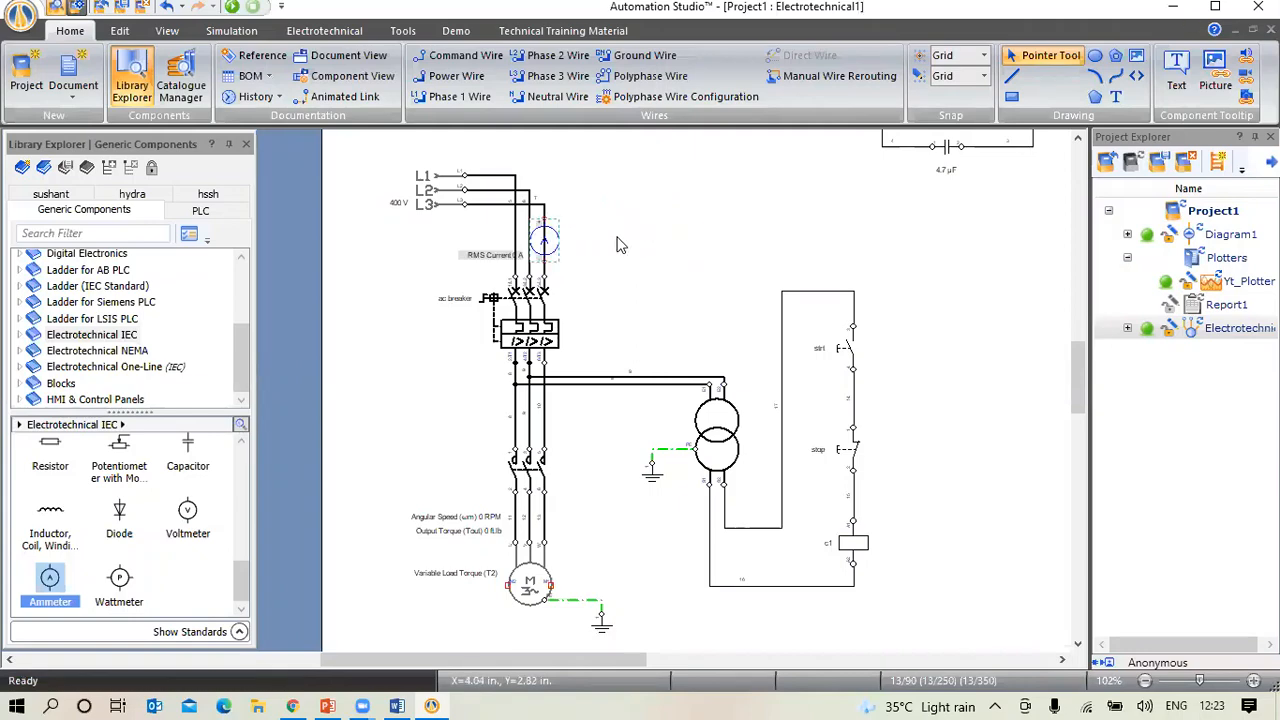
{"action": "left_click", "coordinate": [553, 243]}
{"action": "left_click_drag", "start_coordinate": [702, 228], "coordinate": [550, 242]}
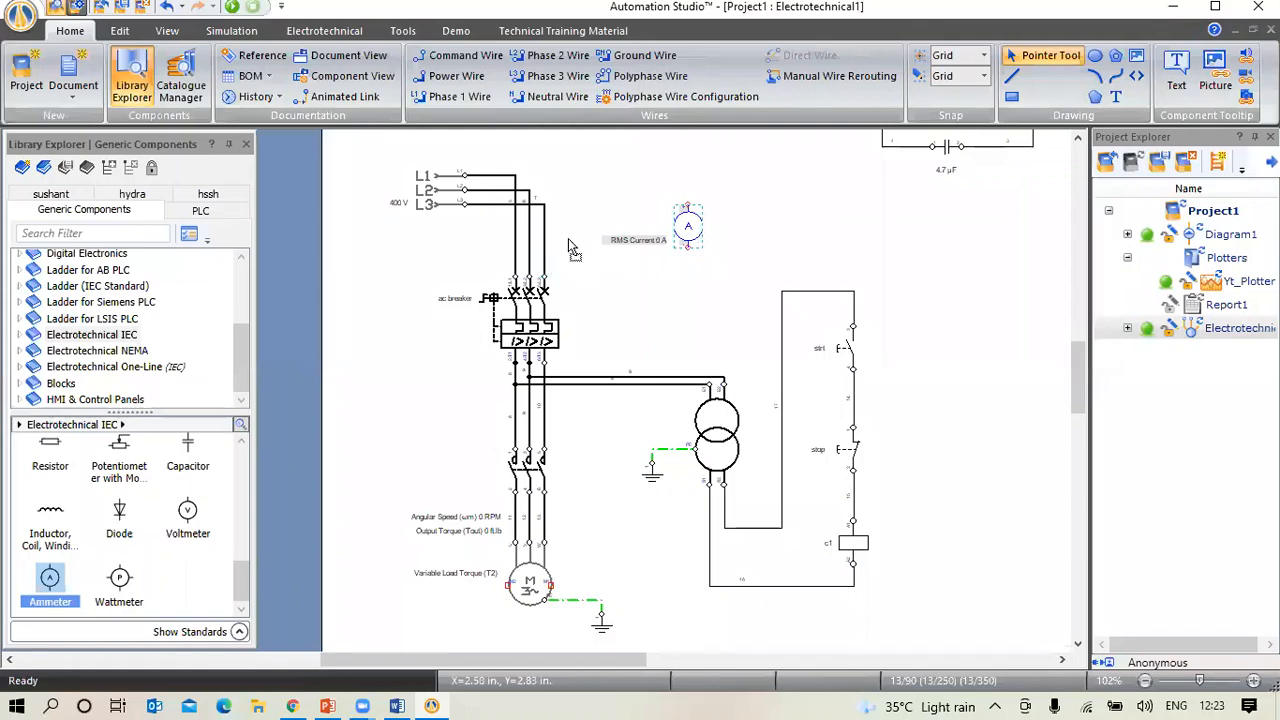
{"action": "left_click", "coordinate": [637, 238]}
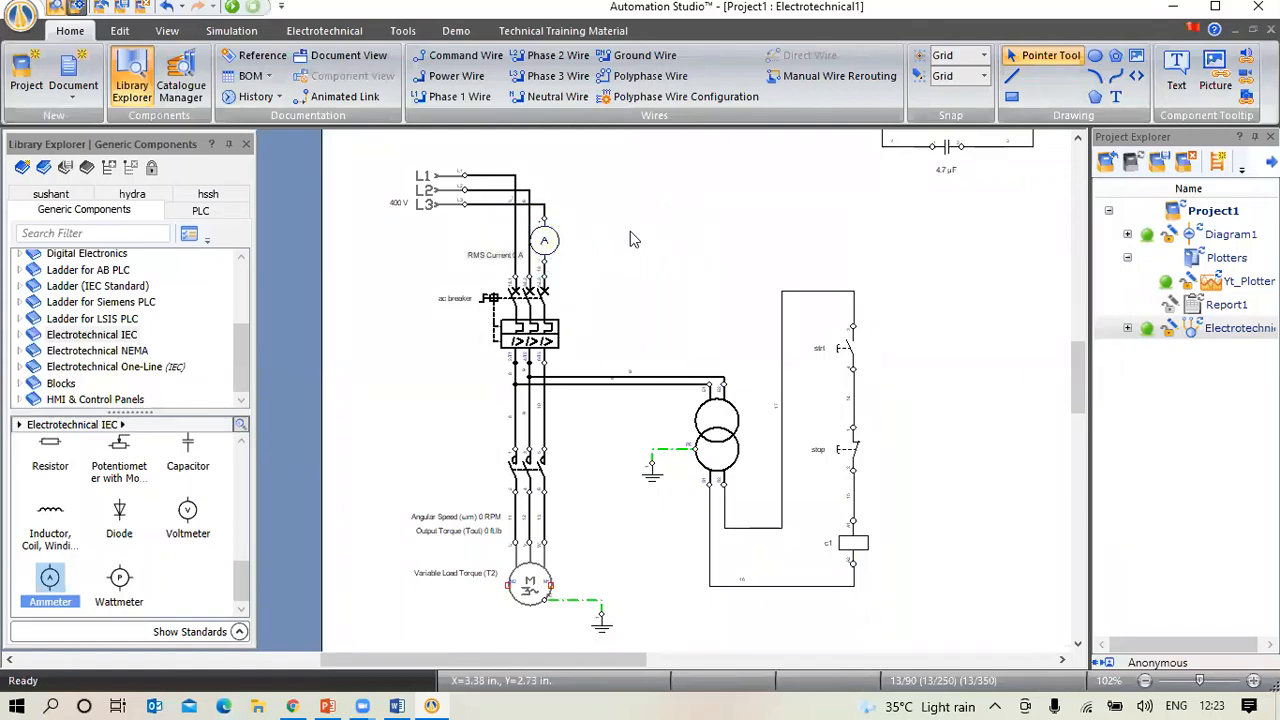
Run the normal simulation, close the AC breaker and operate the start push button to test the motor circuit
{"action": "left_click", "coordinate": [231, 31]}
{"action": "left_click", "coordinate": [35, 75]}
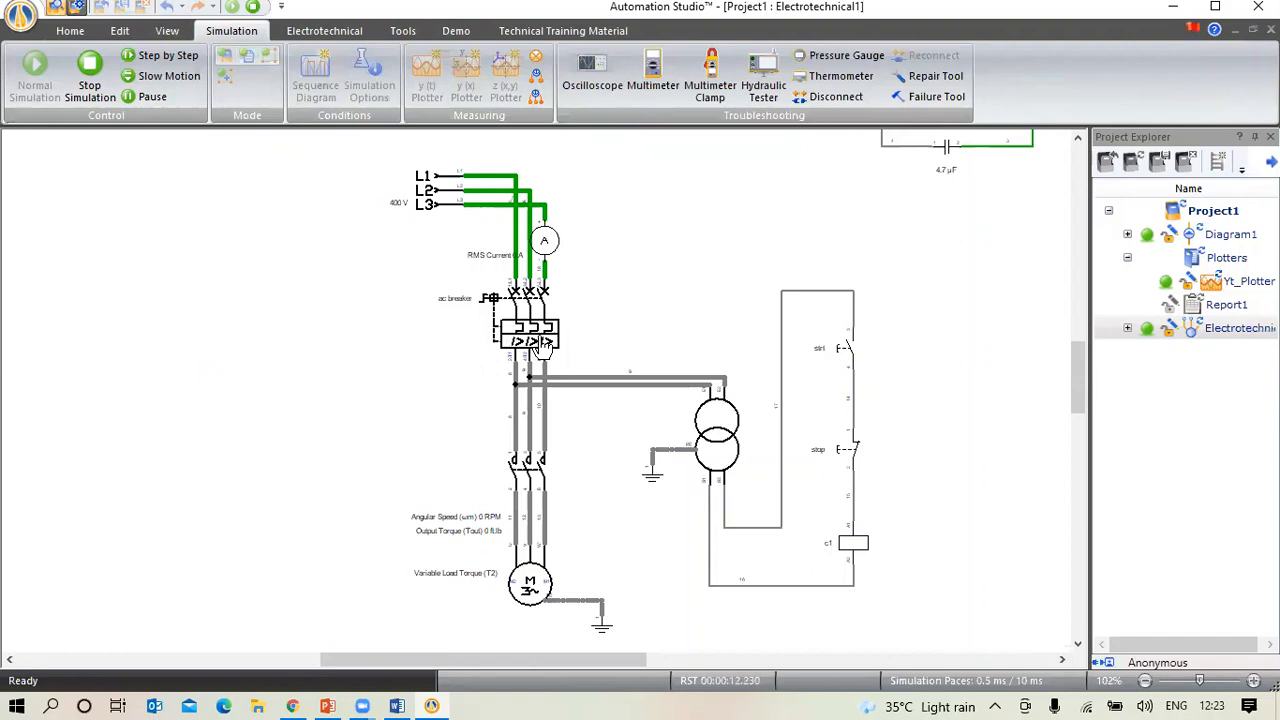
{"action": "left_click", "coordinate": [542, 345]}
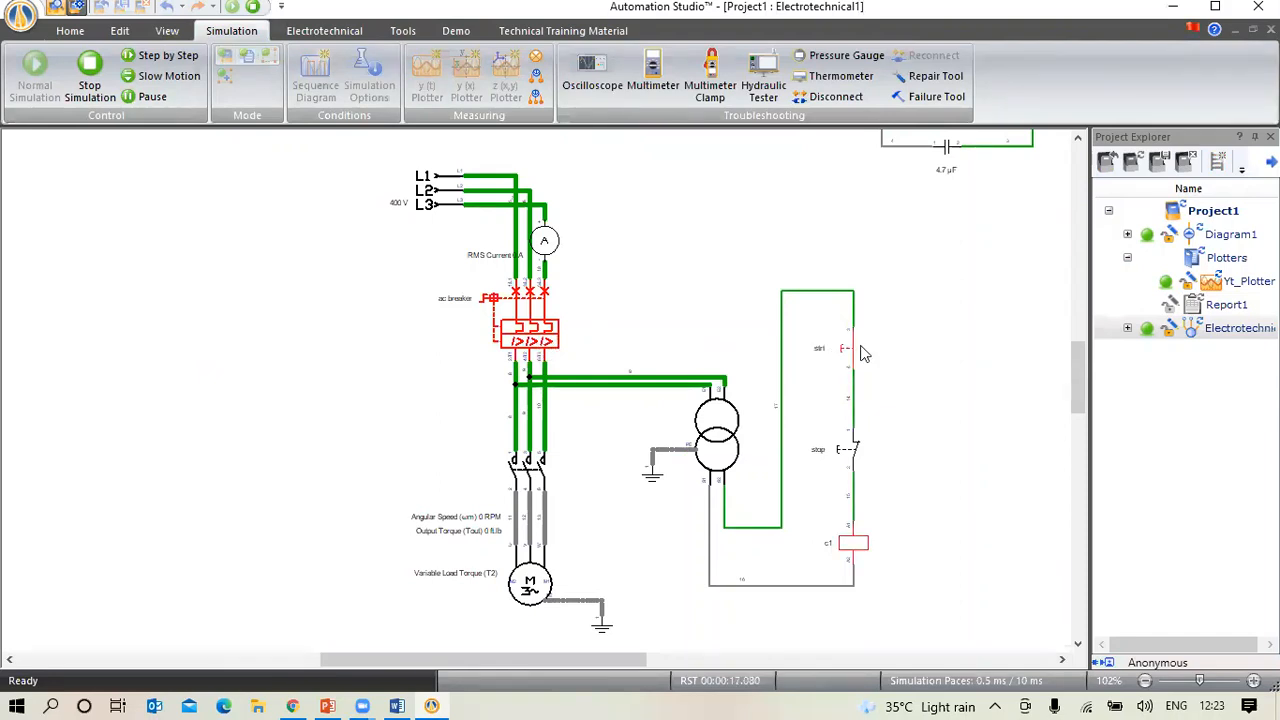
{"action": "left_click", "coordinate": [846, 350]}
{"action": "left_click", "coordinate": [848, 349]}
Set the running motor's constant load torque to 14.65 ft.lb and close its setting window
{"action": "left_click", "coordinate": [529, 578]}
{"action": "left_click_drag", "start_coordinate": [609, 655], "coordinate": [622, 658]}
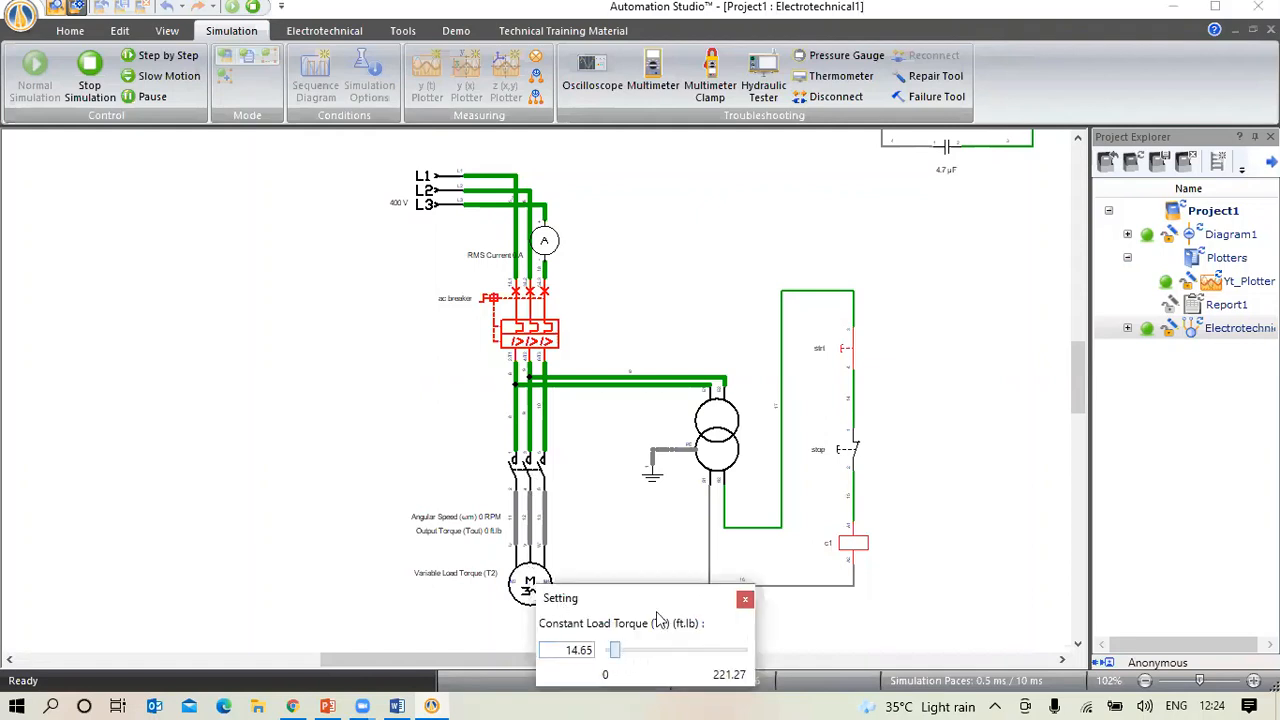
{"action": "left_click", "coordinate": [865, 390]}
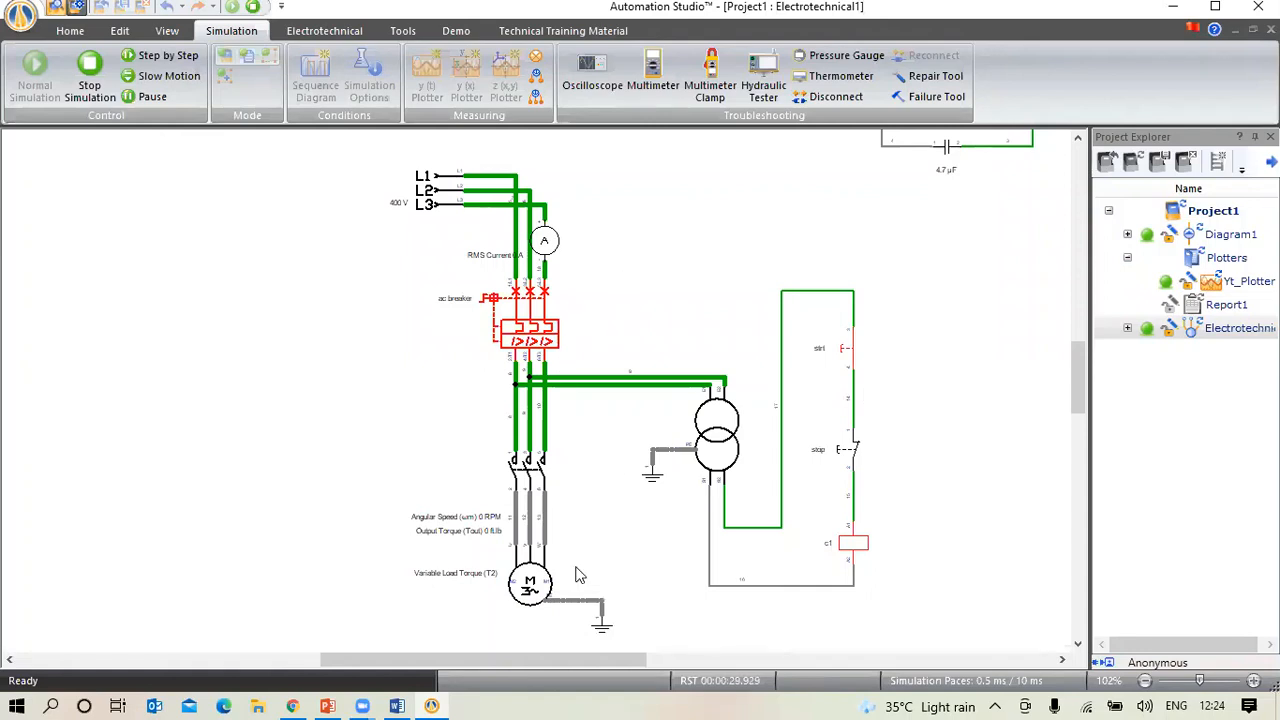
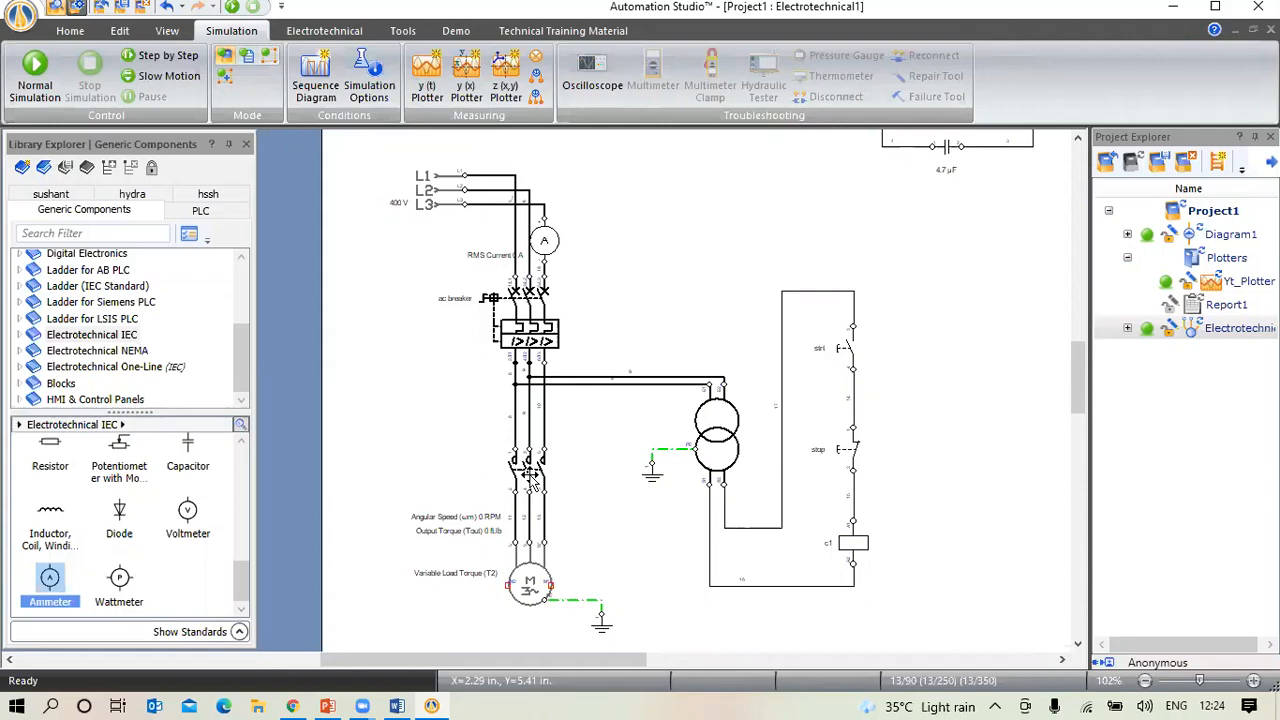
Assign the three-pole contactor's input variable to the coil variable c1 and close its component properties
{"action": "double_click", "coordinate": [530, 482]}
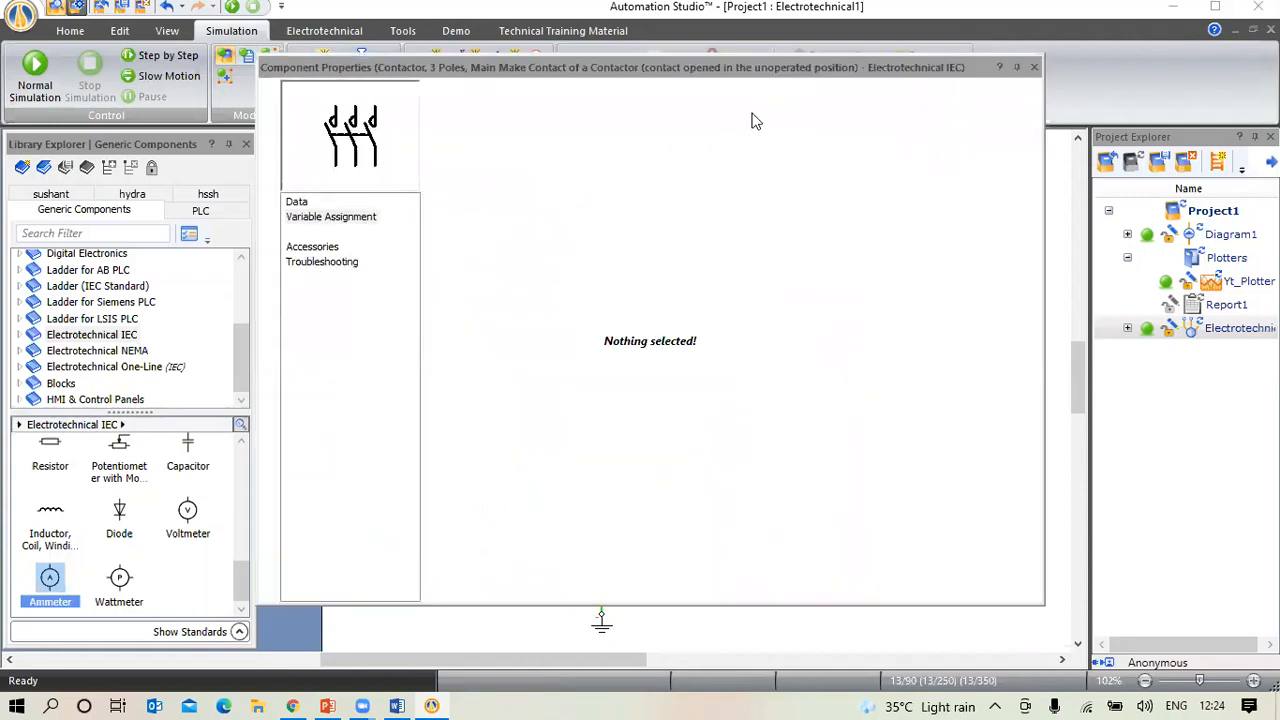
{"action": "left_click", "coordinate": [824, 139]}
{"action": "type", "text": "dn"}
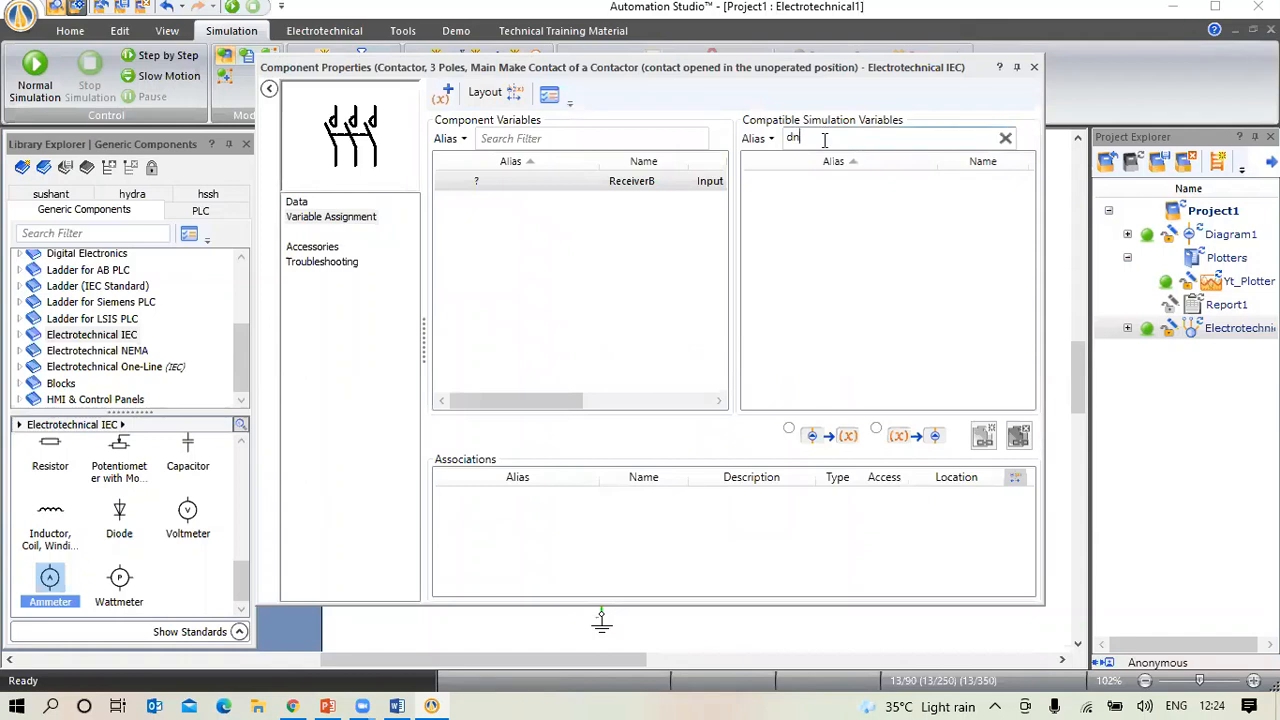
{"action": "key", "text": "BackSpace"}
{"action": "key", "text": "BackSpace"}
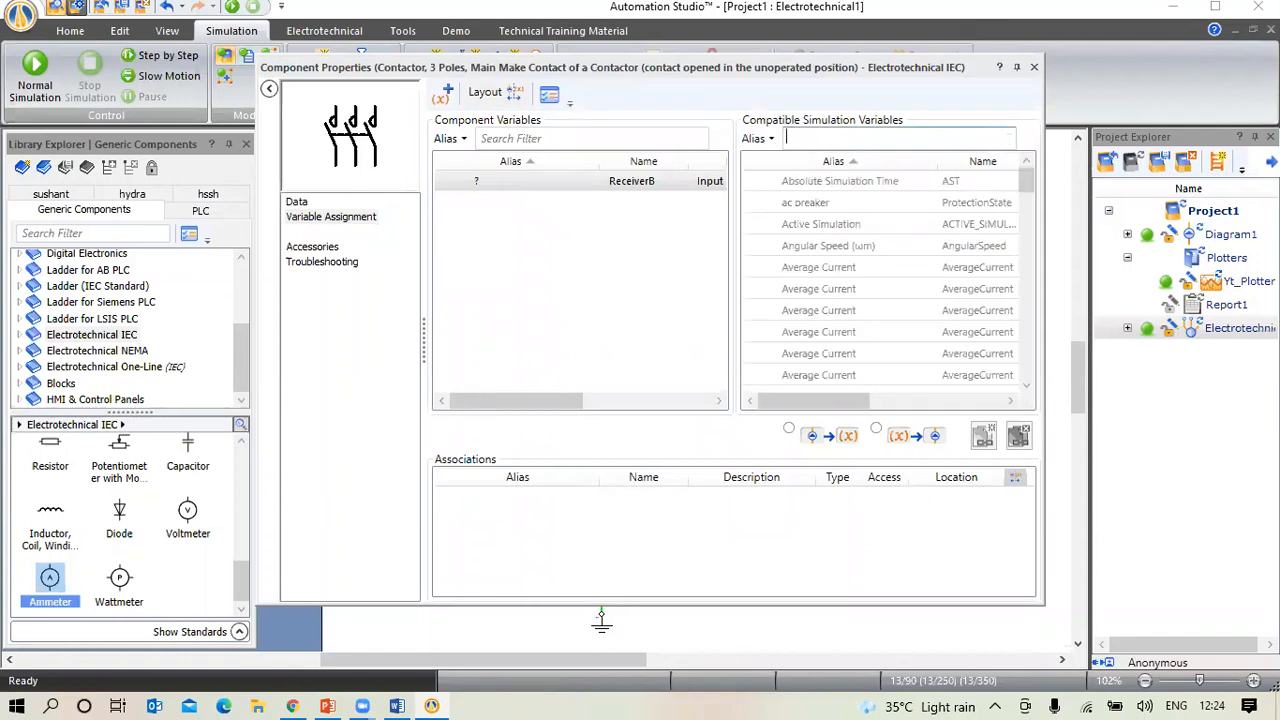
{"action": "type", "text": "c1"}
{"action": "left_click", "coordinate": [788, 181]}
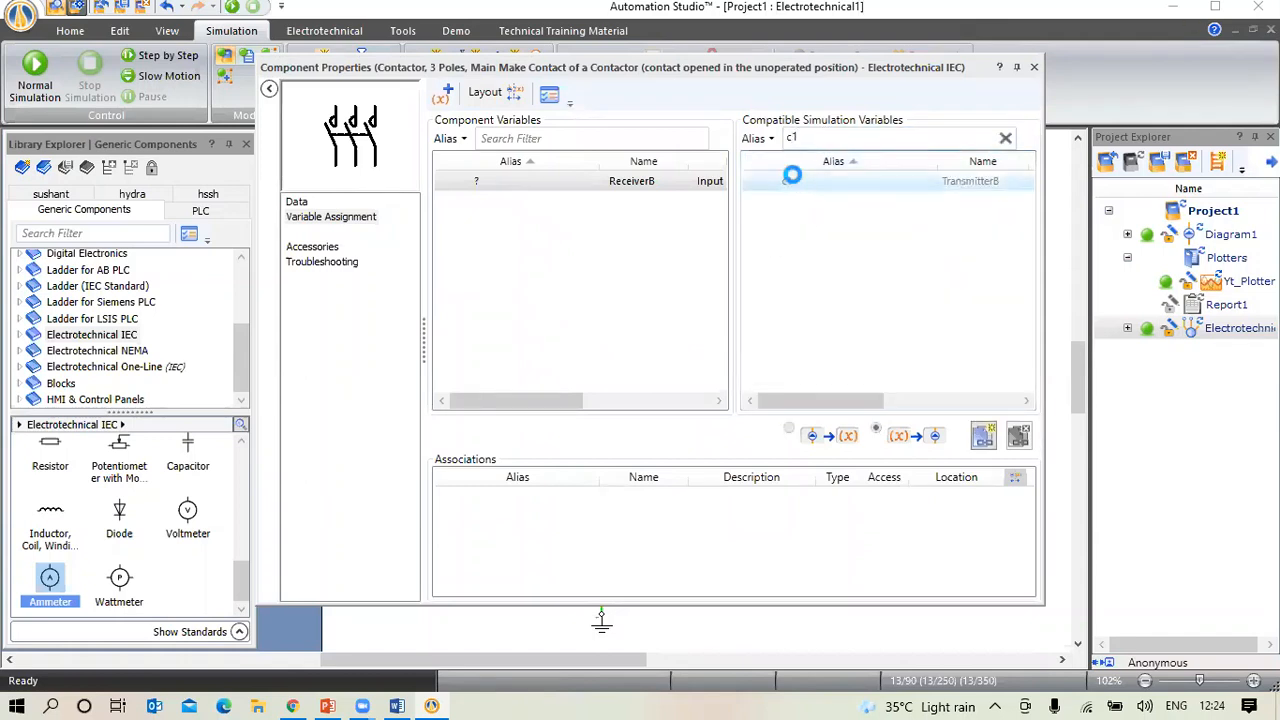
{"action": "left_click", "coordinate": [590, 177]}
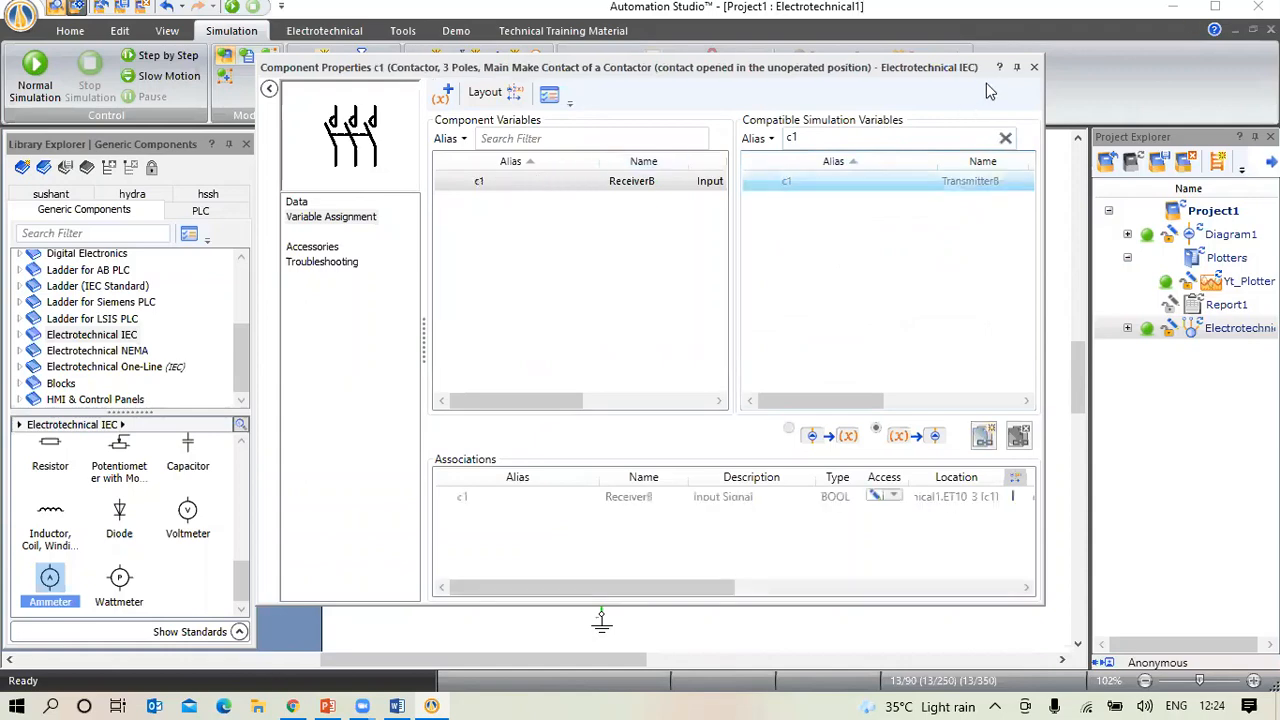
{"action": "left_click", "coordinate": [1035, 68]}
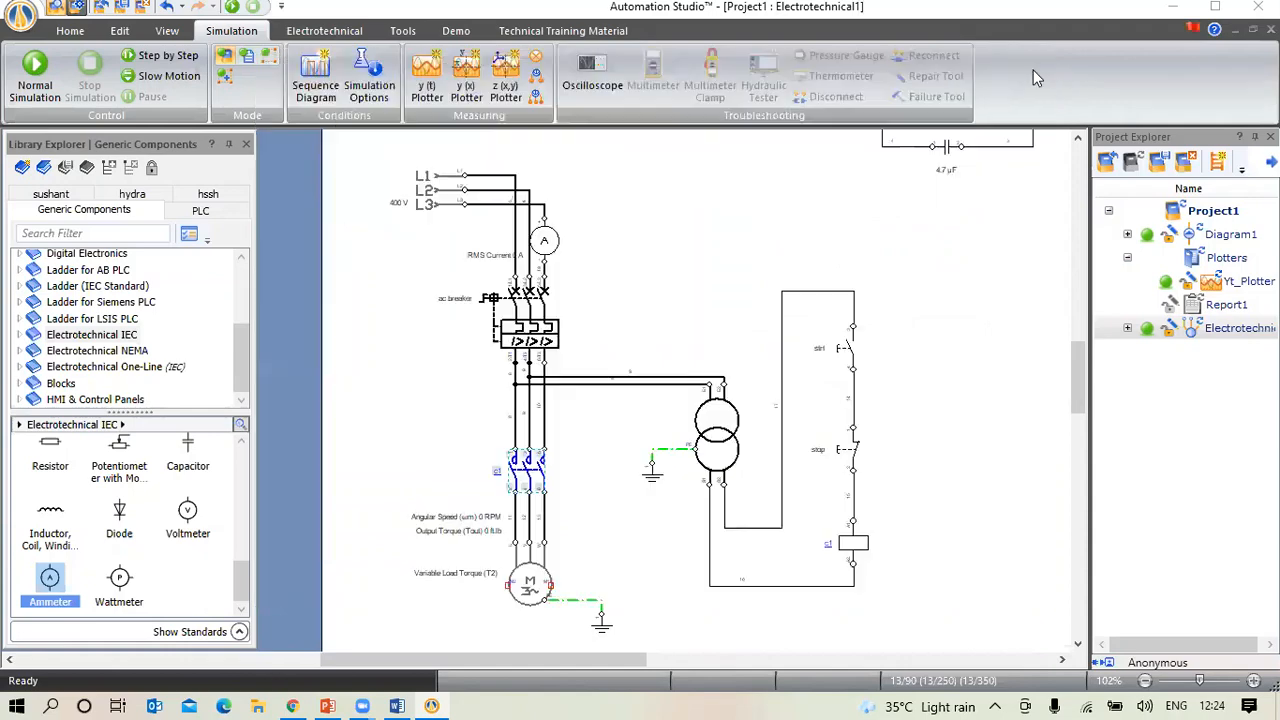
Run the normal simulation, close the AC breaker and operate the start push button to run the motor through contactor c1
{"action": "left_click", "coordinate": [33, 80]}
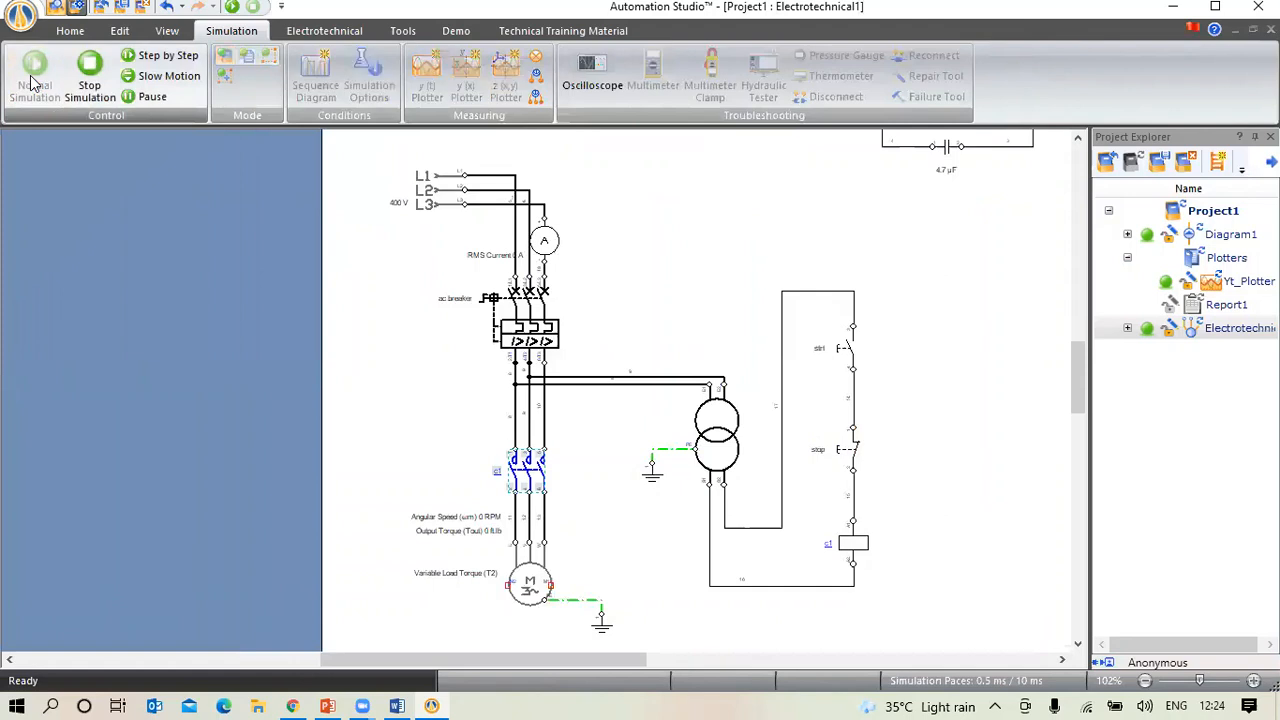
{"action": "left_click", "coordinate": [527, 344]}
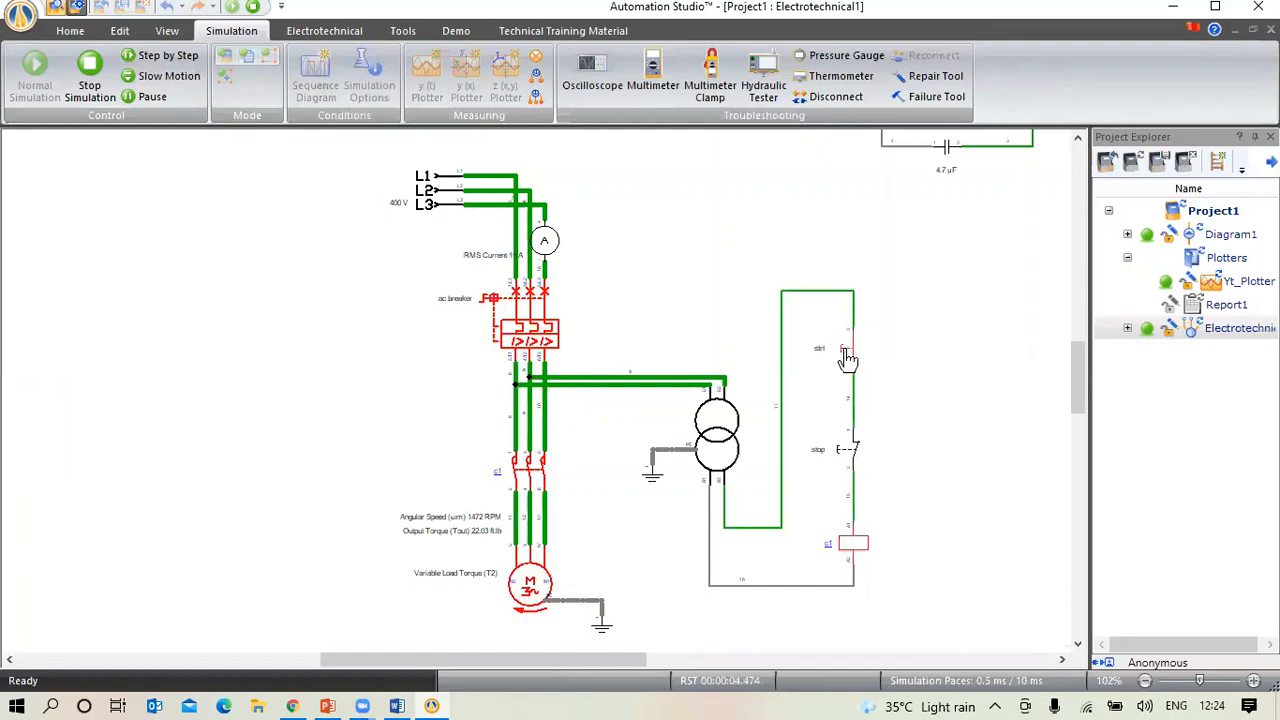
{"action": "left_click", "coordinate": [847, 355]}
Examine the energised breaker, transformer feed, contactor c1 and motor in the running simulation
{"action": "right_click", "coordinate": [638, 227]}
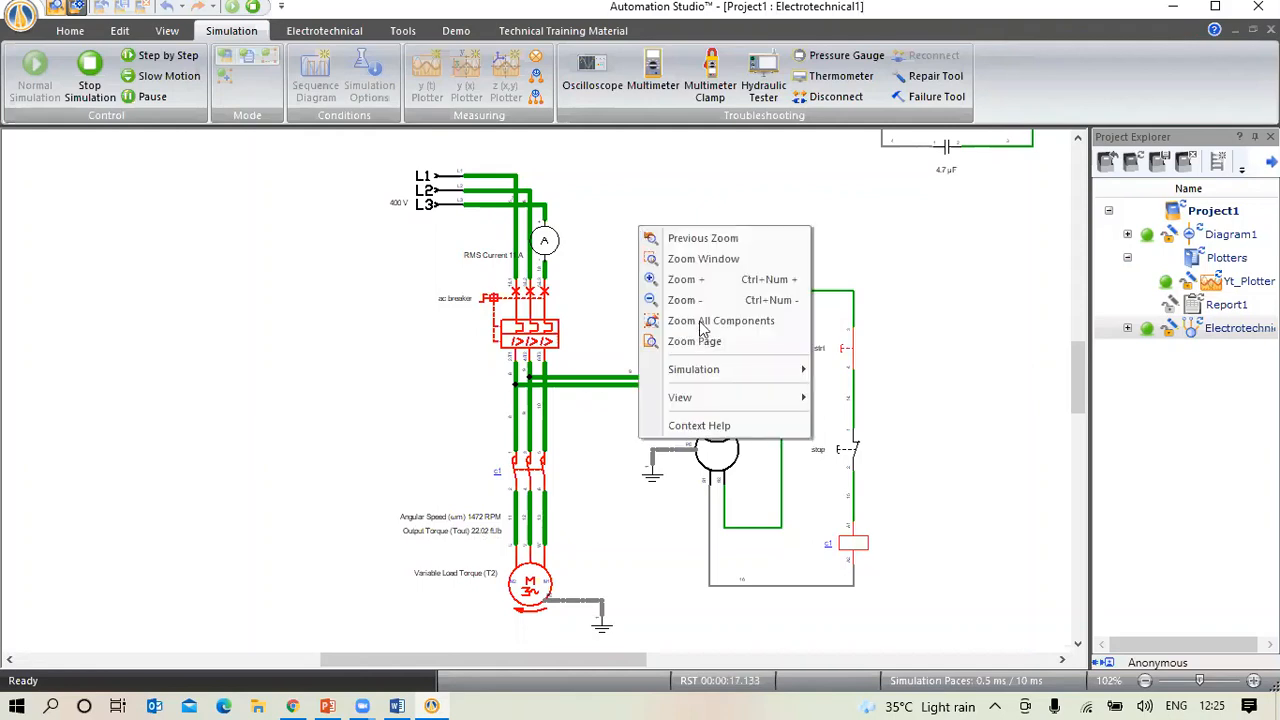
{"action": "left_click", "coordinate": [720, 320]}
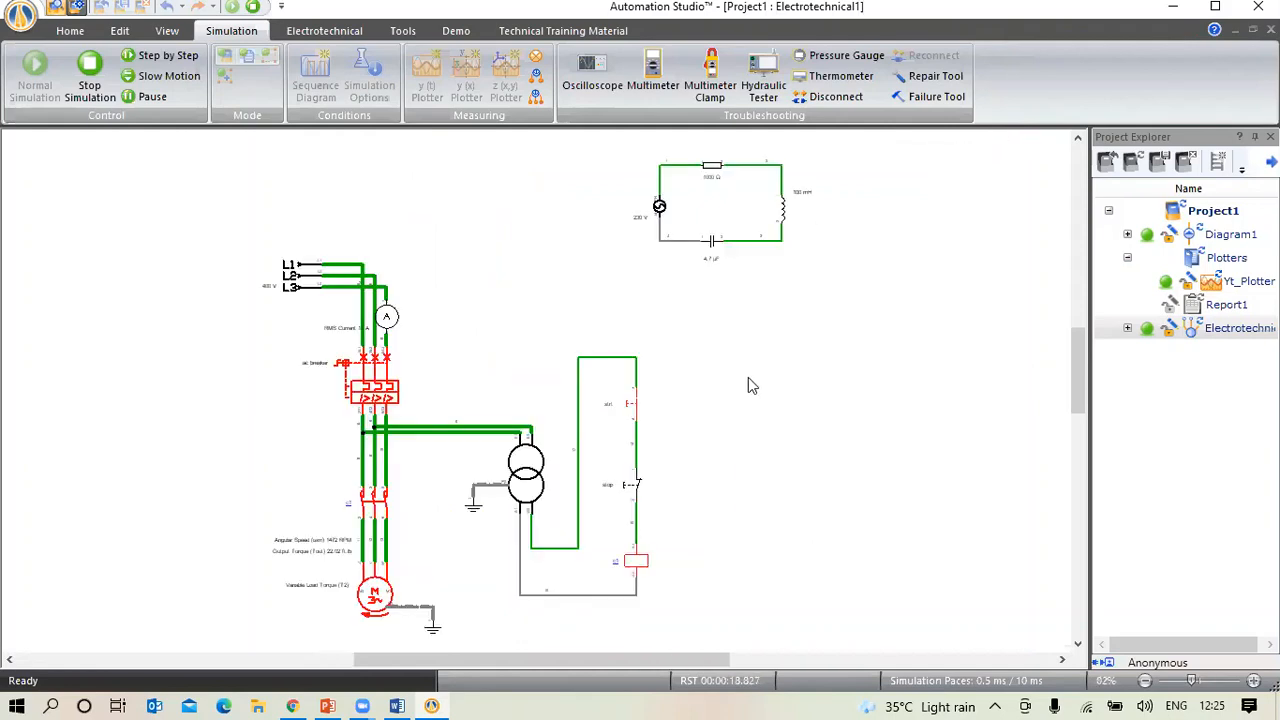
{"action": "right_click", "coordinate": [745, 378]}
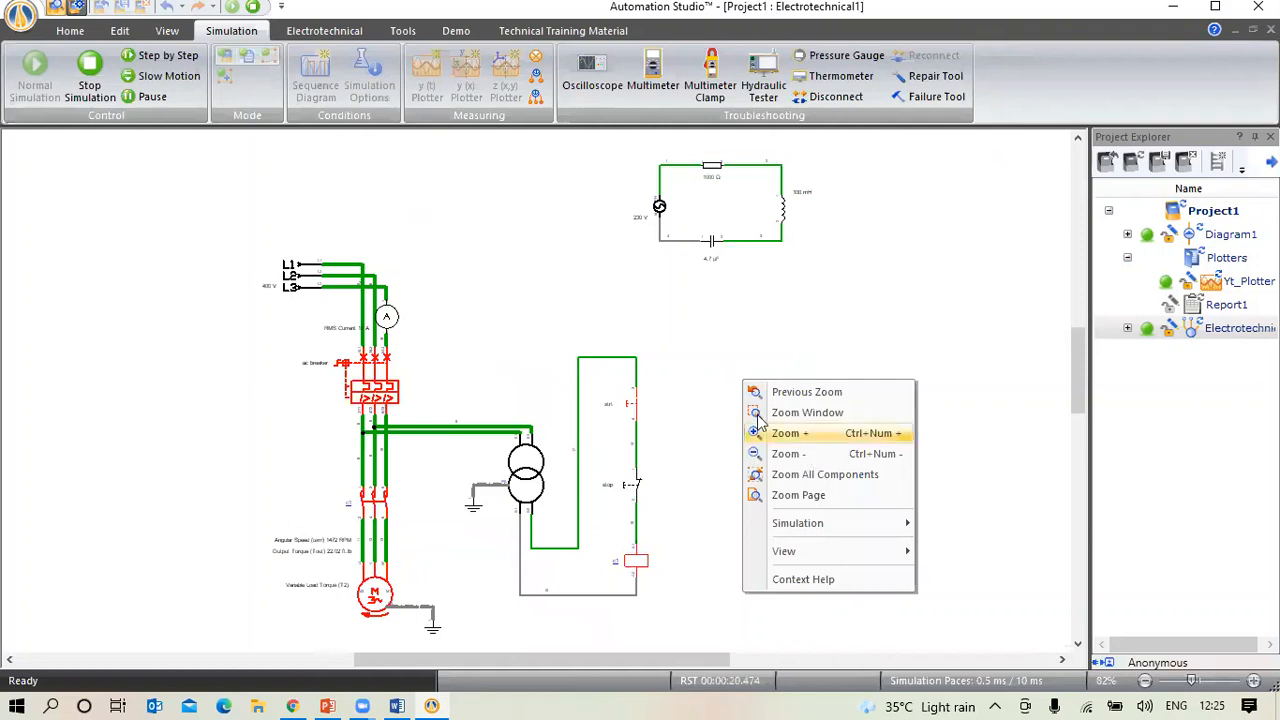
{"action": "left_click", "coordinate": [729, 445]}
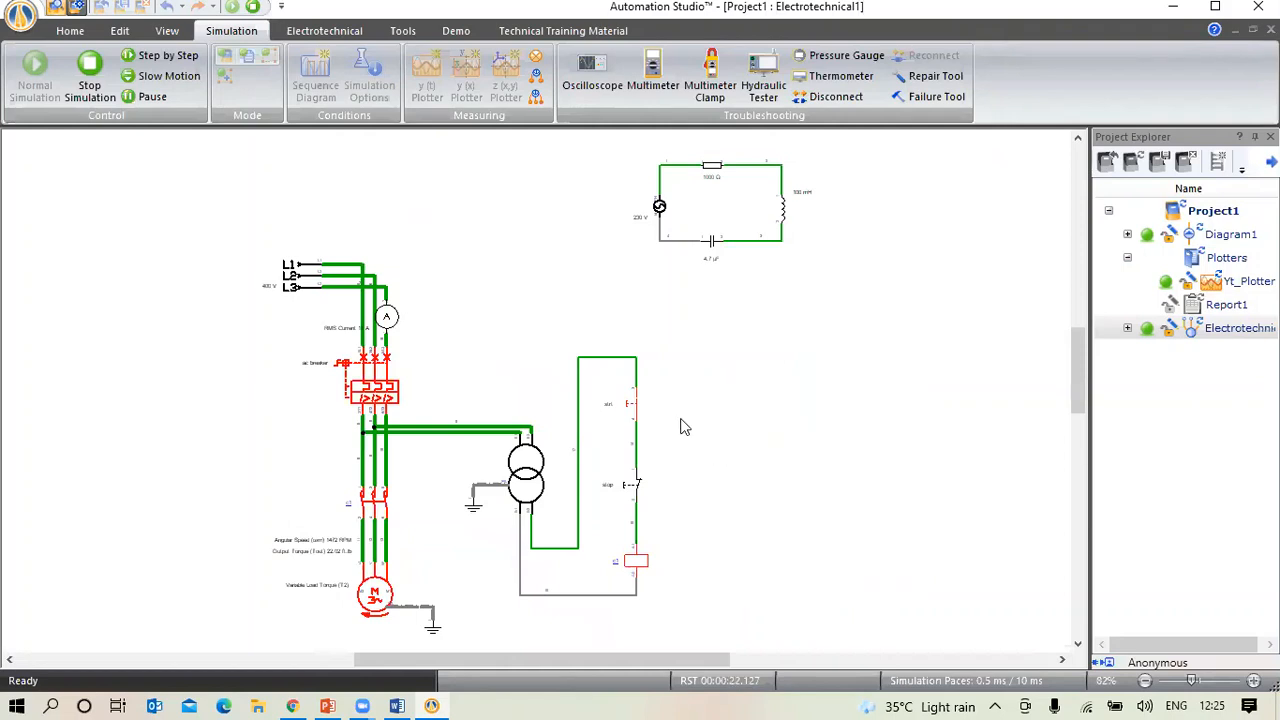
{"action": "scroll", "coordinate": [686, 422], "scroll_direction": "up", "scroll_amount": 5}
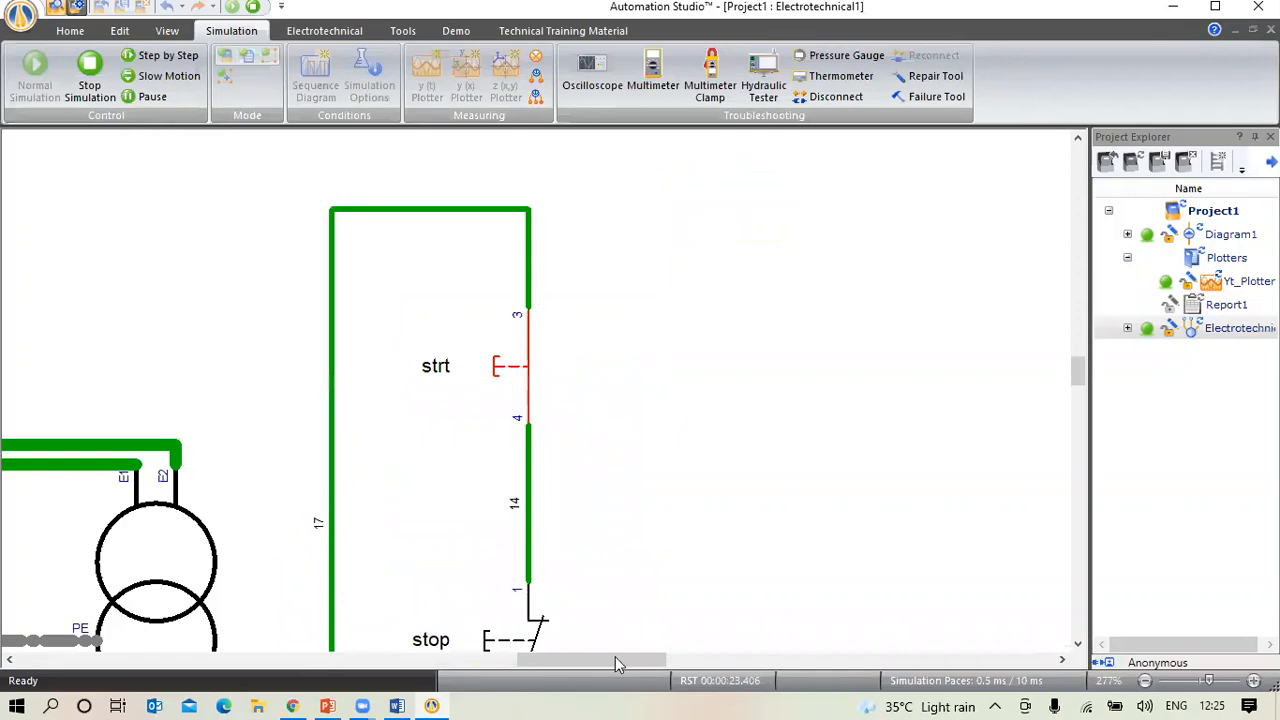
{"action": "left_click", "coordinate": [510, 660]}
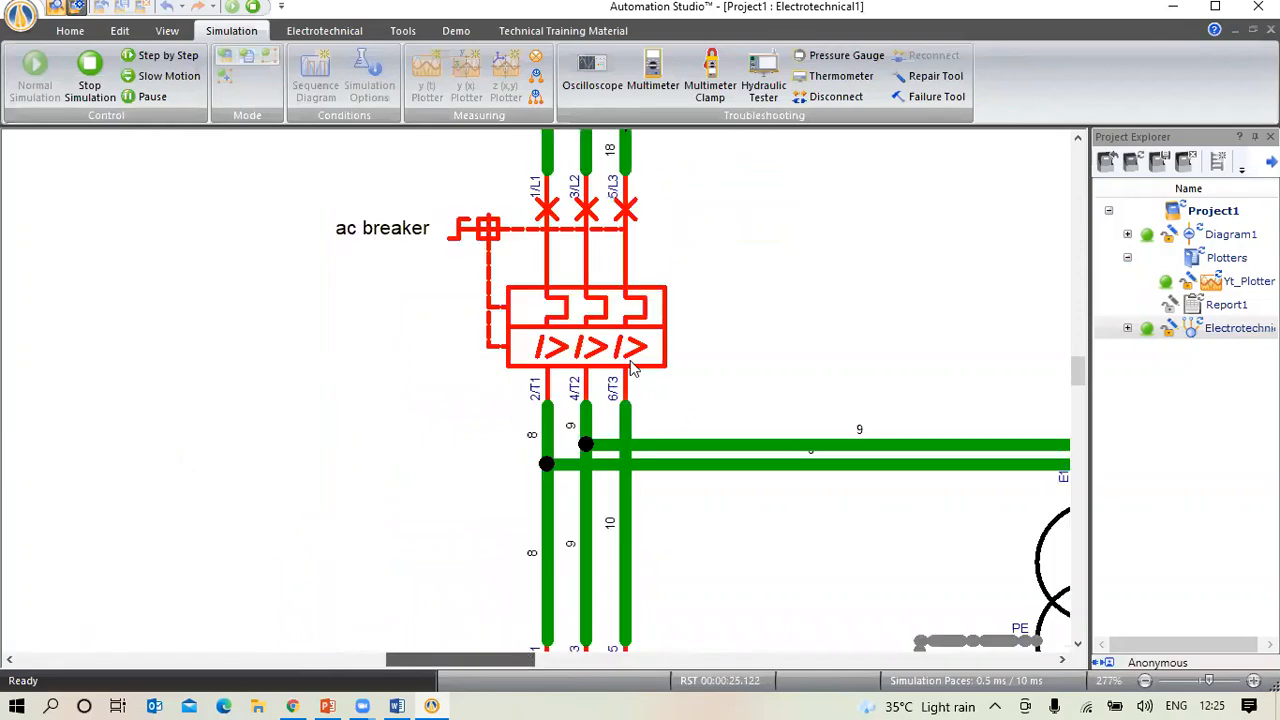
{"action": "scroll", "coordinate": [630, 361], "scroll_direction": "right", "scroll_amount": 1}
{"action": "scroll", "coordinate": [630, 361], "scroll_direction": "down", "scroll_amount": 1}
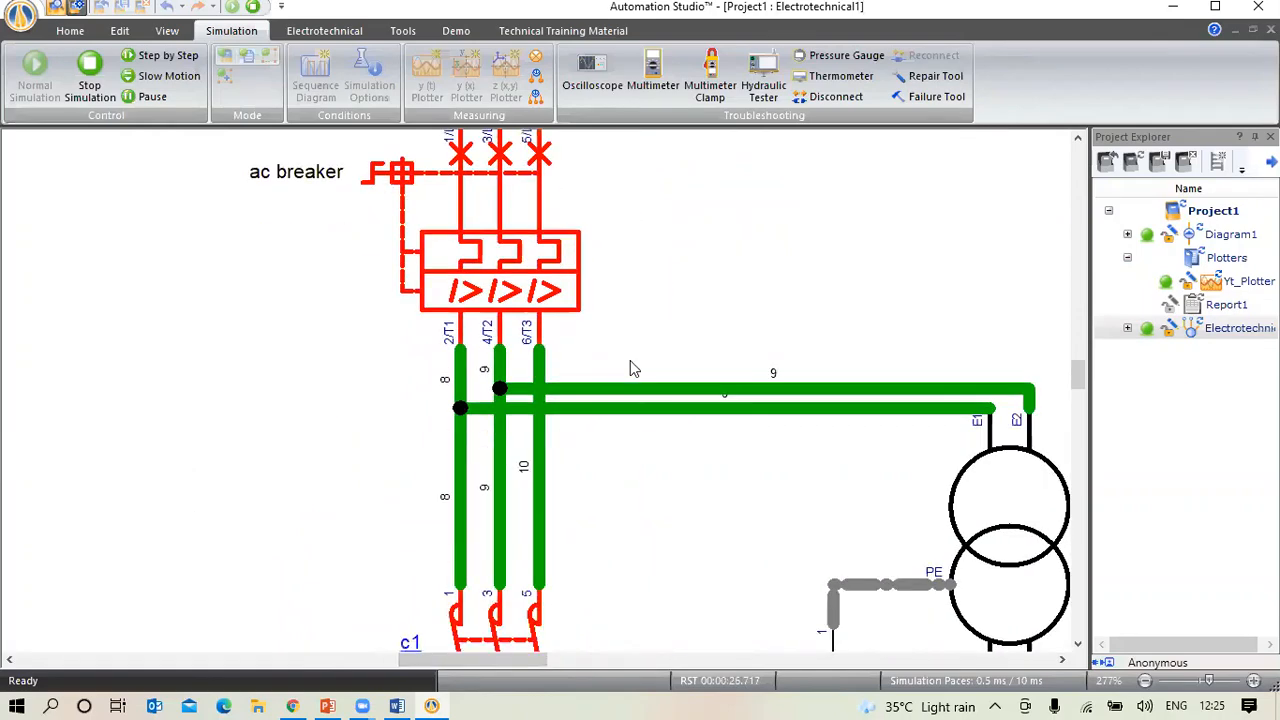
{"action": "scroll", "coordinate": [630, 368], "scroll_direction": "down", "scroll_amount": 2}
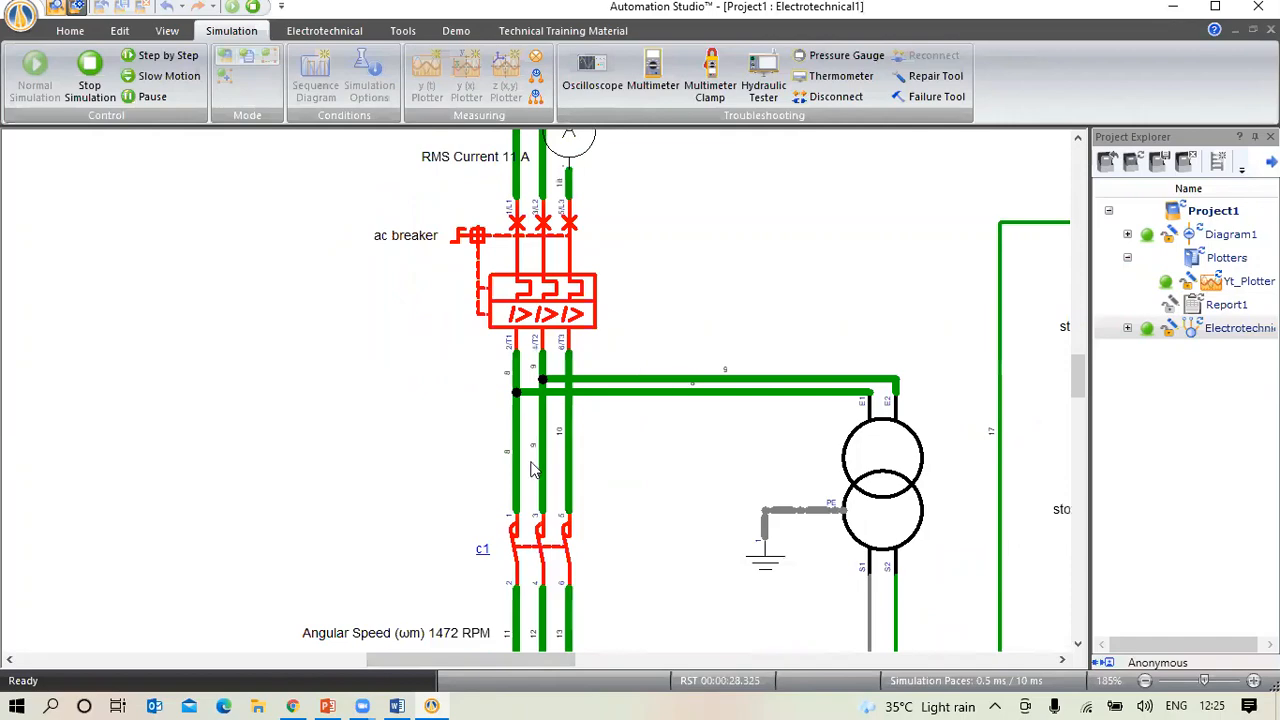
{"action": "scroll", "coordinate": [533, 470], "scroll_direction": "down", "scroll_amount": 2}
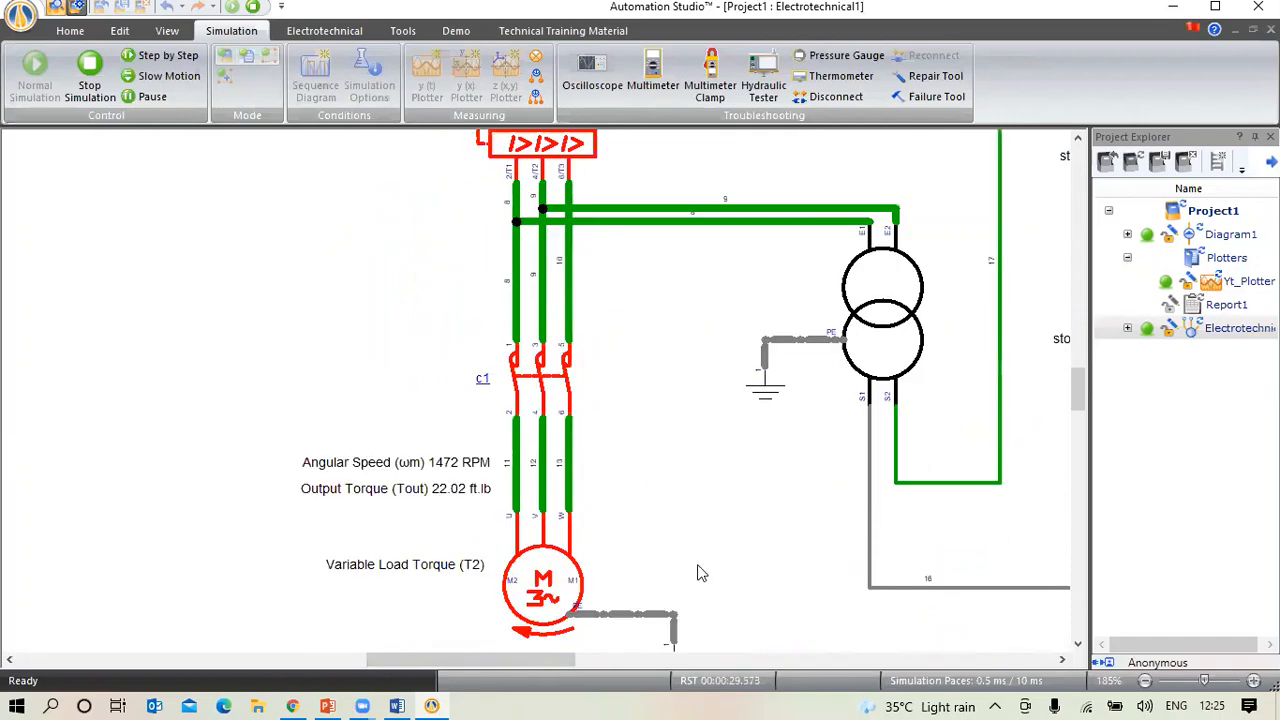
{"action": "scroll", "coordinate": [556, 486], "scroll_direction": "down", "scroll_amount": 1}
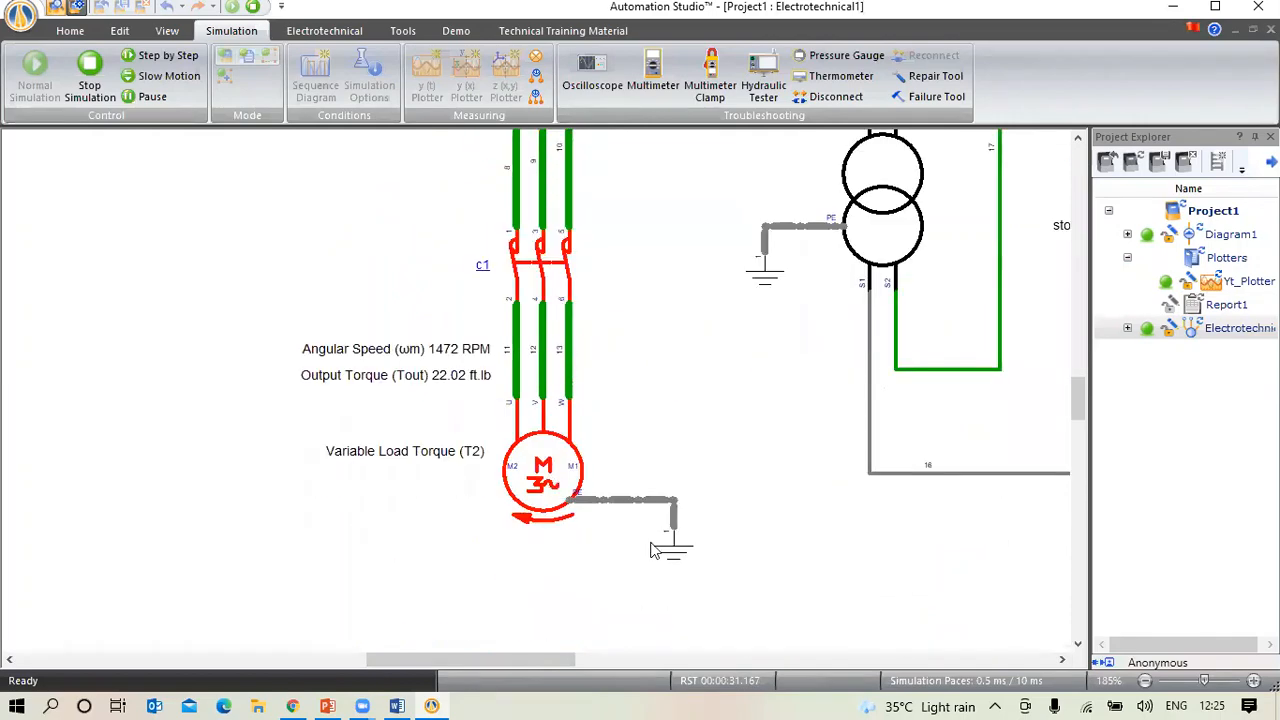
Set the running motor's constant load torque to 104.04 ft.lb
{"action": "left_click", "coordinate": [670, 550]}
{"action": "left_click", "coordinate": [671, 542]}
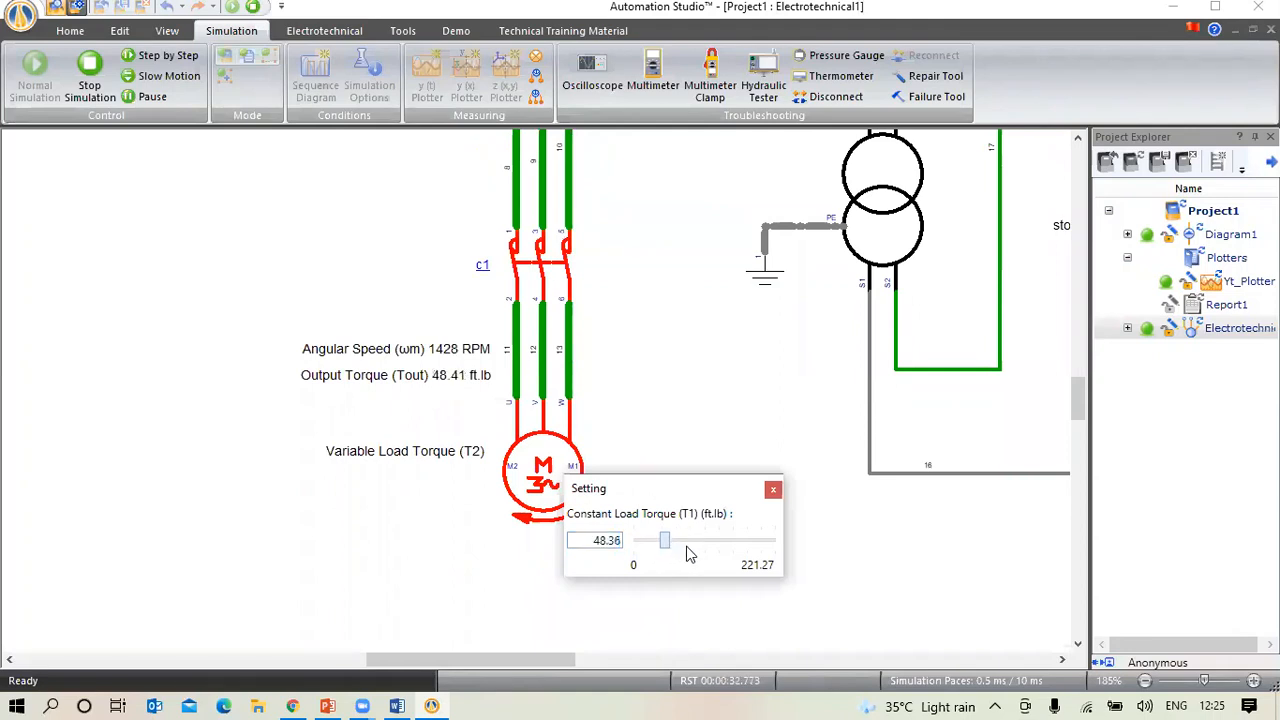
{"action": "left_click", "coordinate": [688, 553]}
{"action": "mouse_move", "coordinate": [687, 547]}
{"action": "left_mouse_down"}
{"action": "mouse_move", "coordinate": [713, 552]}
{"action": "mouse_move", "coordinate": [699, 554]}
{"action": "left_mouse_up"}
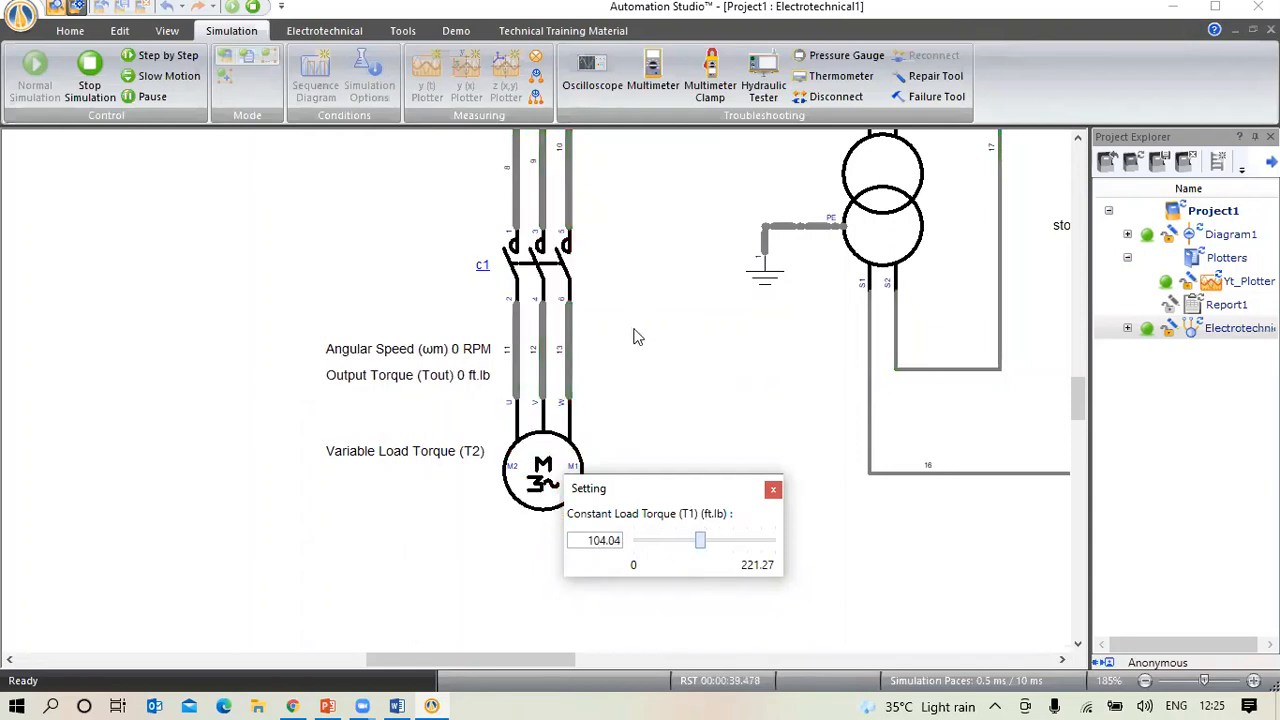
Reclose the AC breaker to try running the motor under the increased load torque
{"action": "scroll", "coordinate": [633, 331], "scroll_direction": "up", "scroll_amount": 3}
{"action": "scroll", "coordinate": [785, 297], "scroll_direction": "up", "scroll_amount": 2}
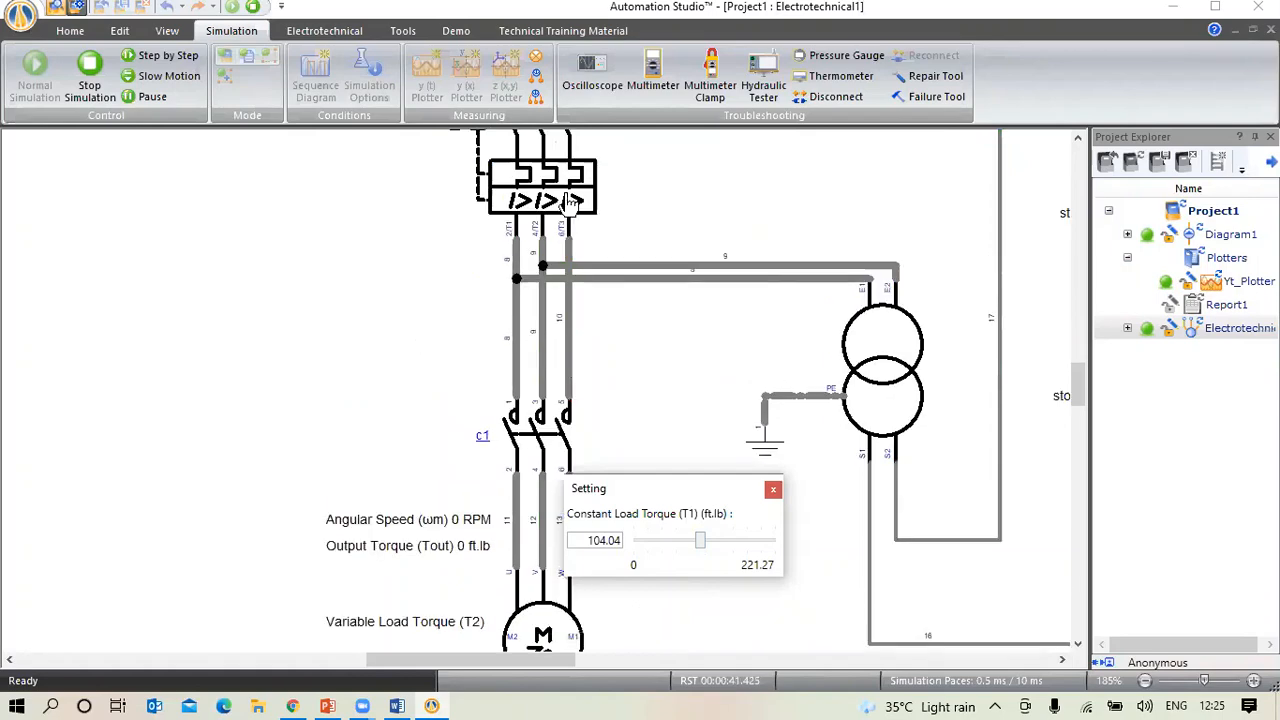
{"action": "left_click", "coordinate": [668, 462]}
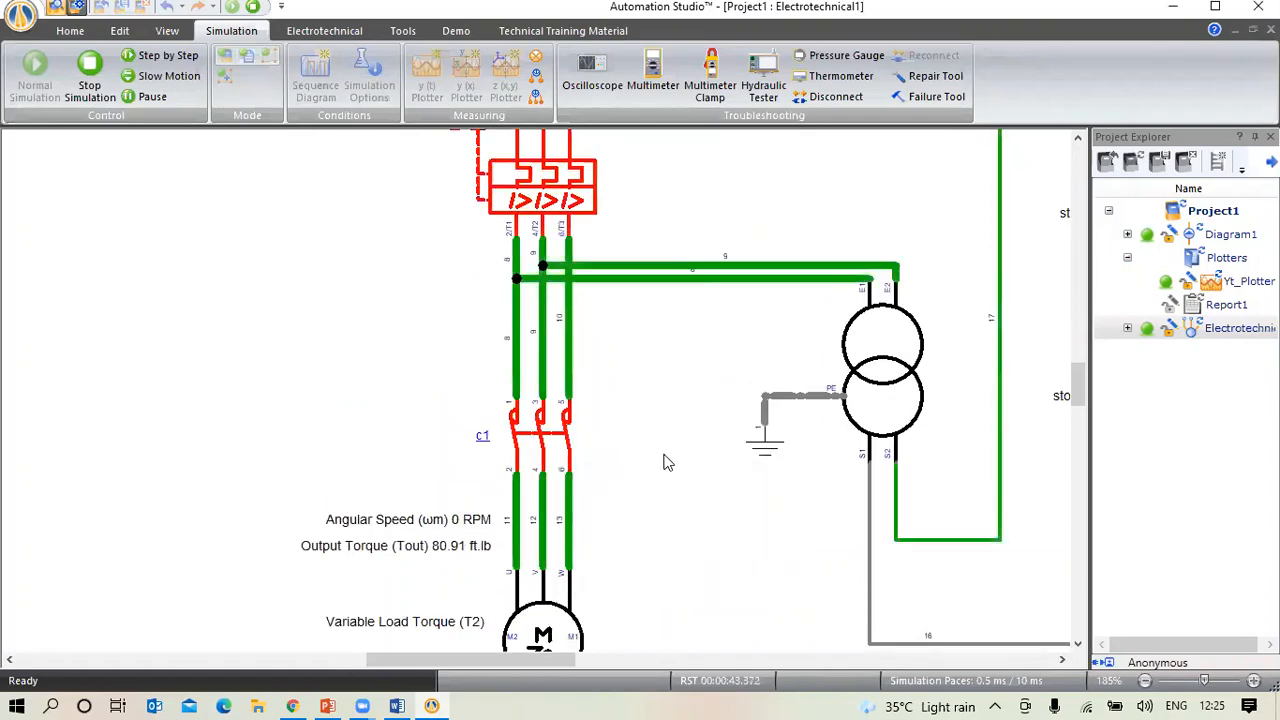
Open the motor's load torque setting and operate the start push button to try restarting the motor
{"action": "scroll", "coordinate": [668, 462], "scroll_direction": "down", "scroll_amount": 3}
{"action": "scroll", "coordinate": [758, 392], "scroll_direction": "down", "scroll_amount": 2}
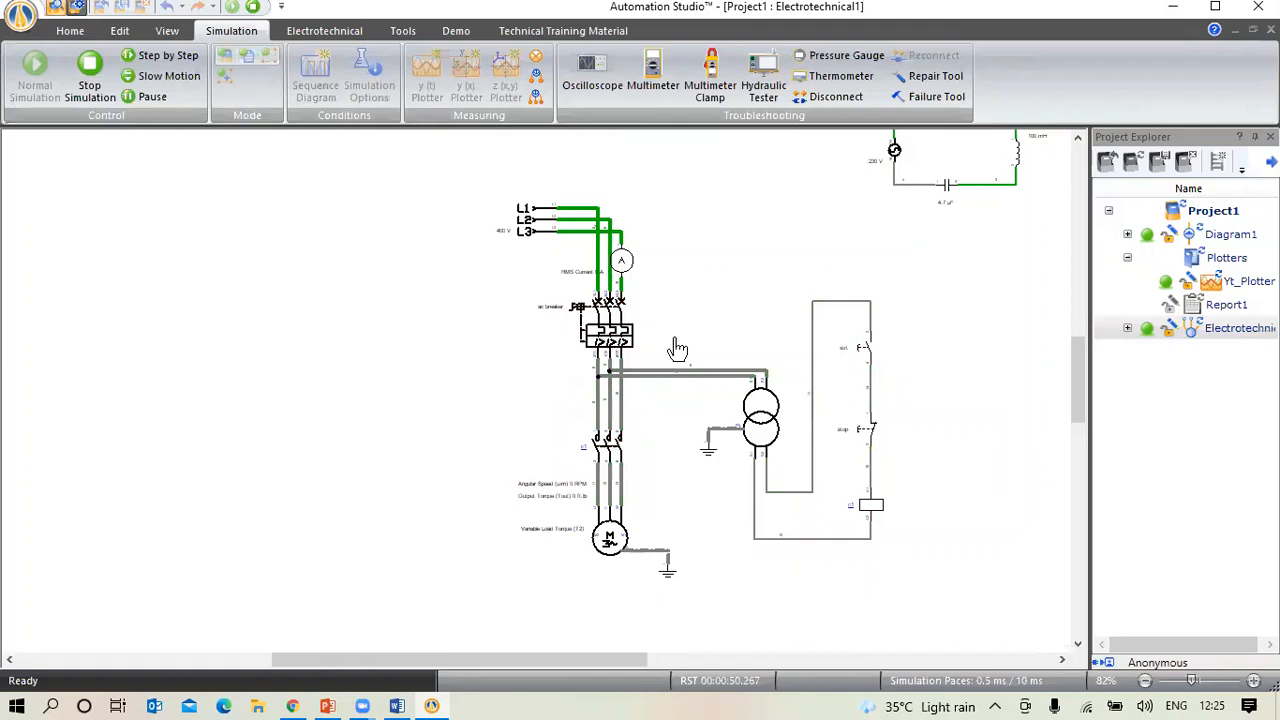
{"action": "left_click", "coordinate": [860, 356]}
{"action": "left_click", "coordinate": [606, 543]}
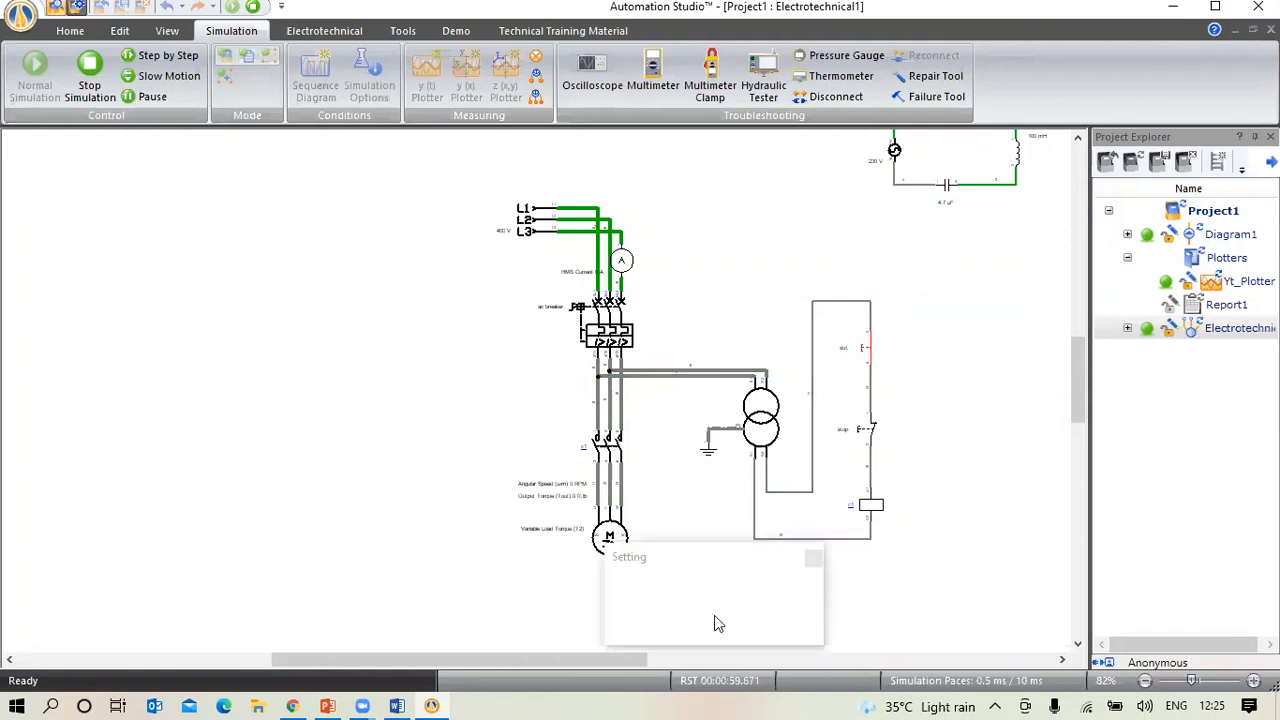
{"action": "left_click", "coordinate": [866, 358]}
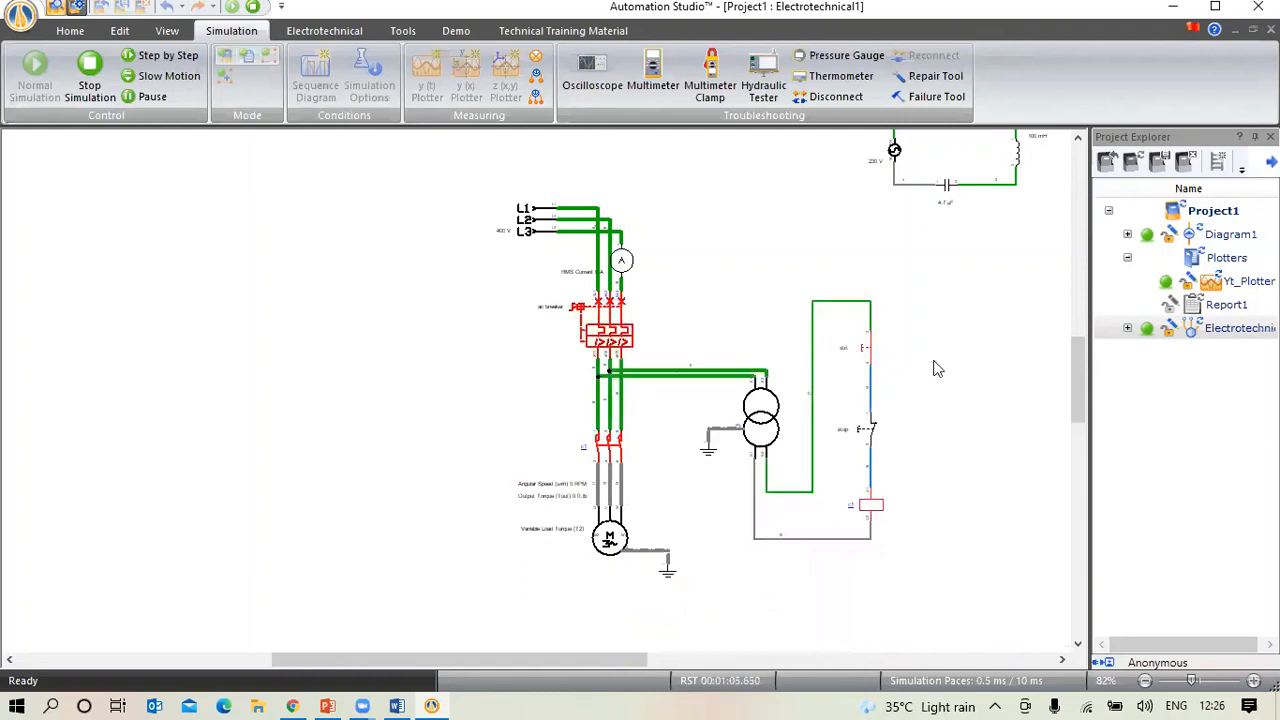
Operate the stop push button to release contactor c1, and end the simulation
{"action": "left_click", "coordinate": [870, 438]}
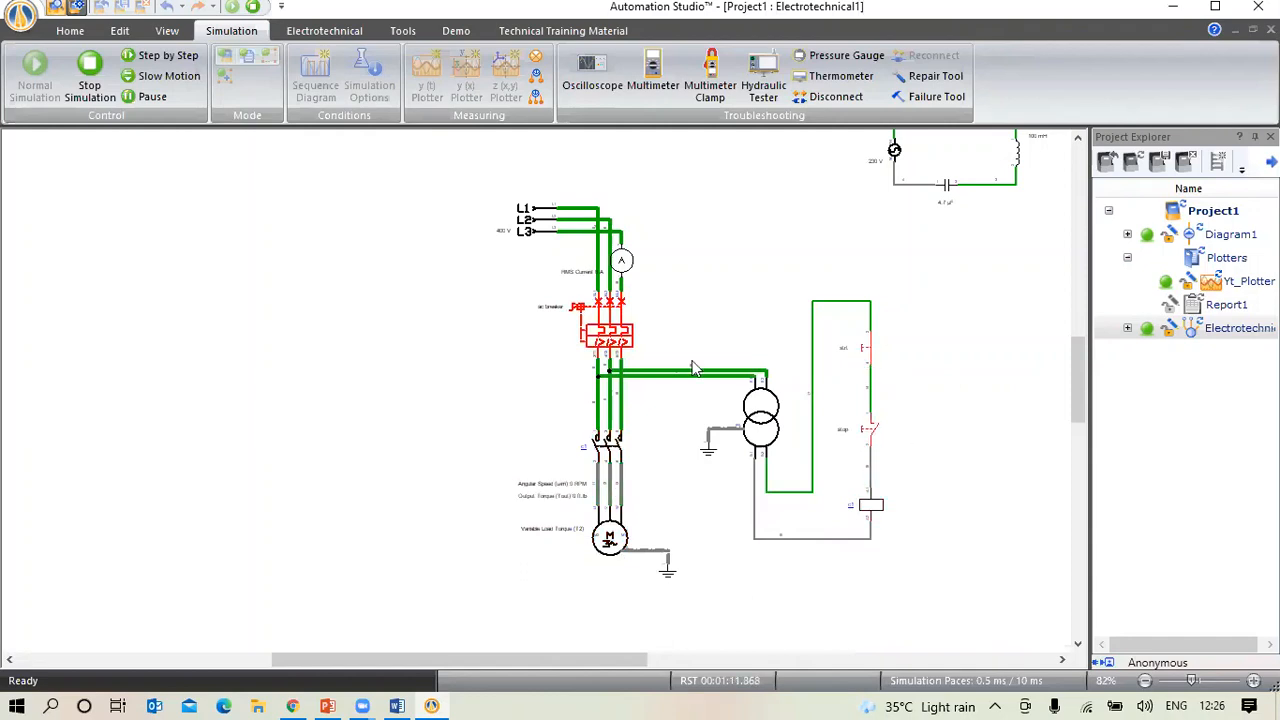
{"action": "left_click", "coordinate": [537, 77]}
{"action": "left_click", "coordinate": [90, 88]}
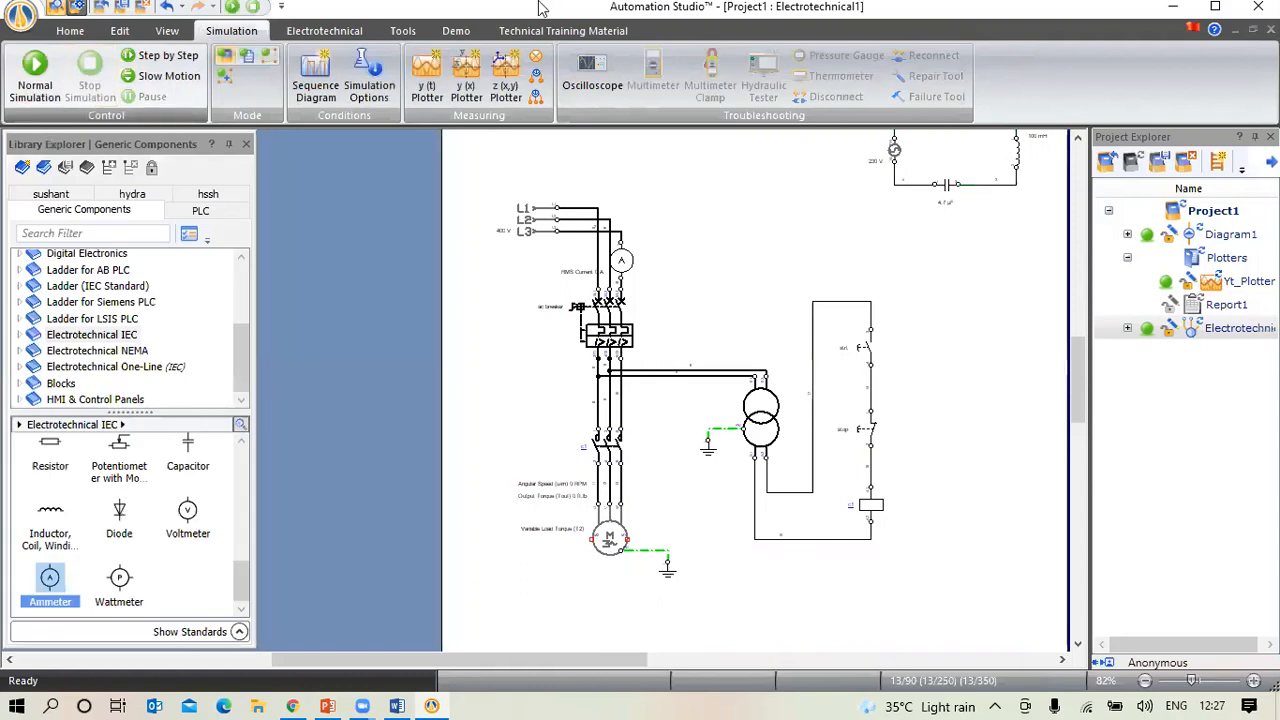
Open the Hydraulic training activities catalogue and select the Pascal Principle activity in the Physics category
{"action": "left_click", "coordinate": [553, 31]}
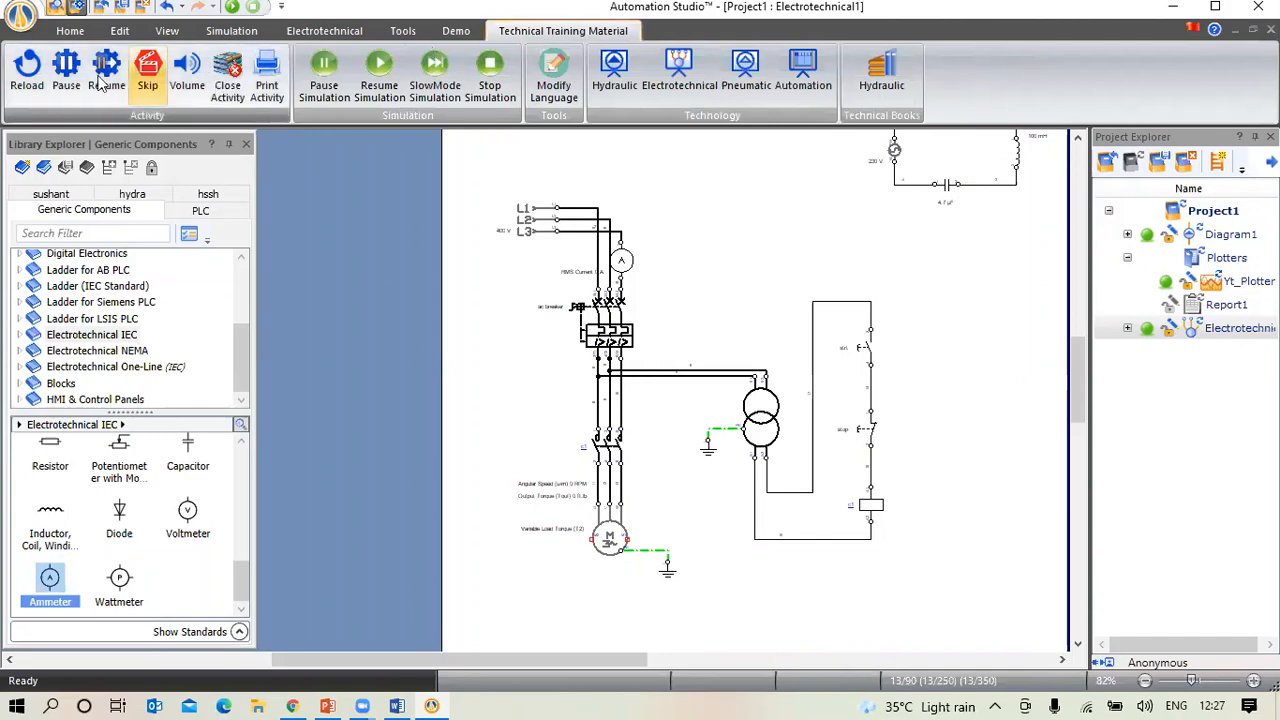
{"action": "left_click", "coordinate": [72, 33]}
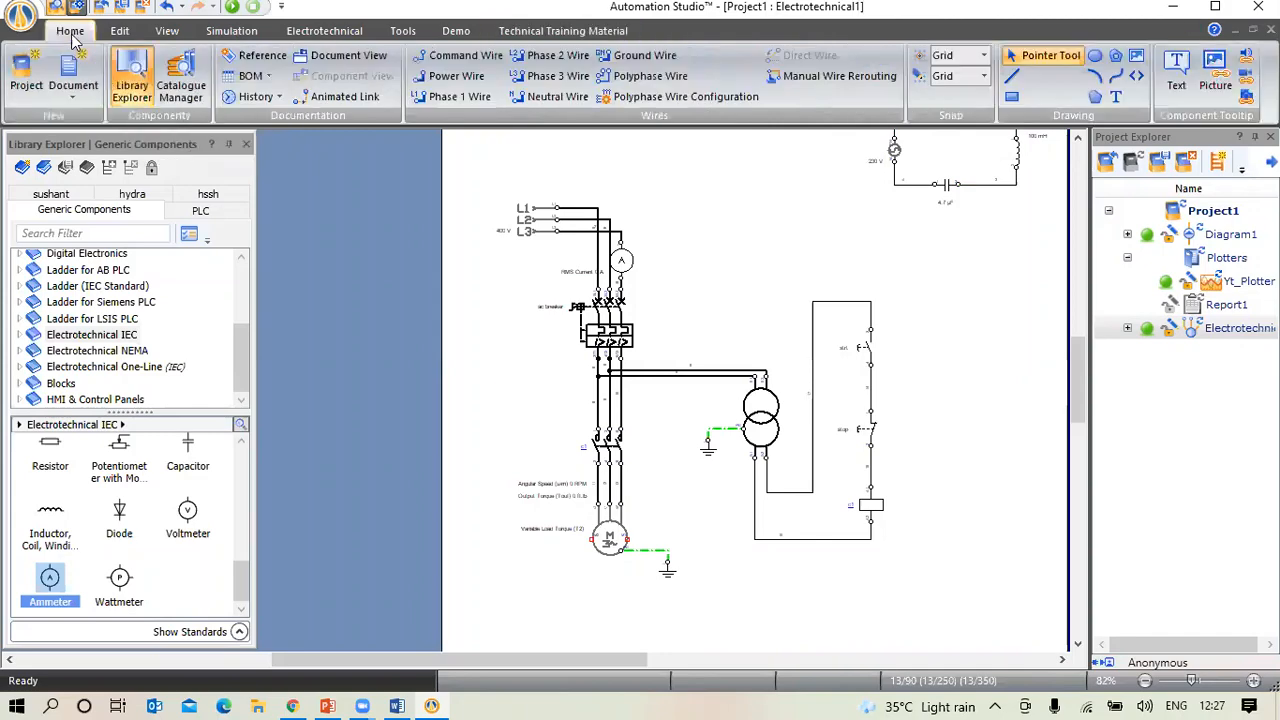
{"action": "left_click", "coordinate": [181, 92]}
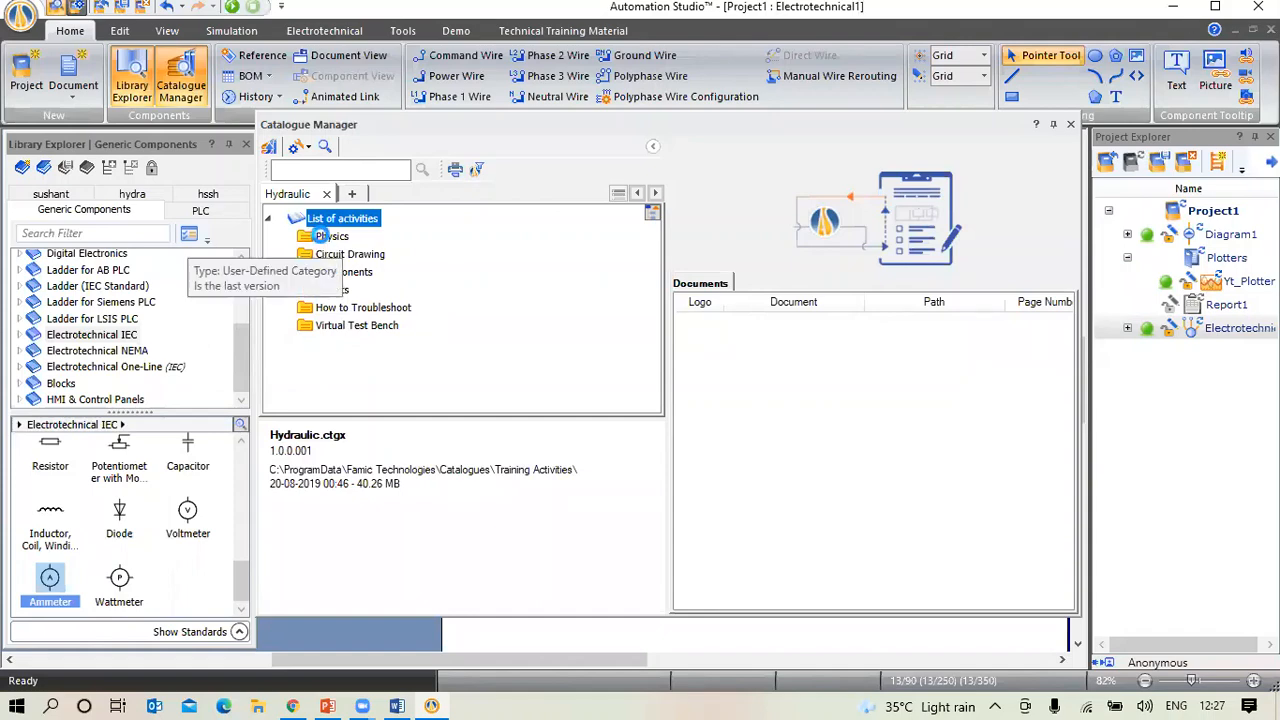
{"action": "double_click", "coordinate": [321, 243]}
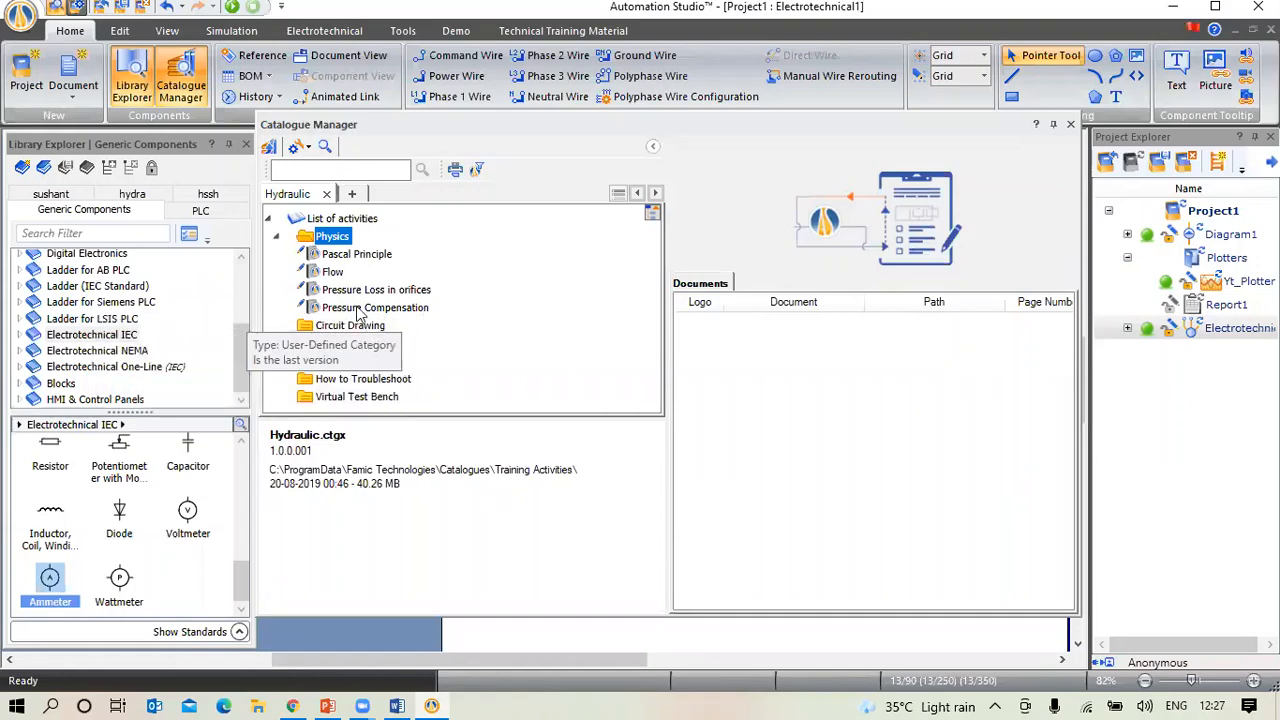
{"action": "left_click", "coordinate": [343, 256]}
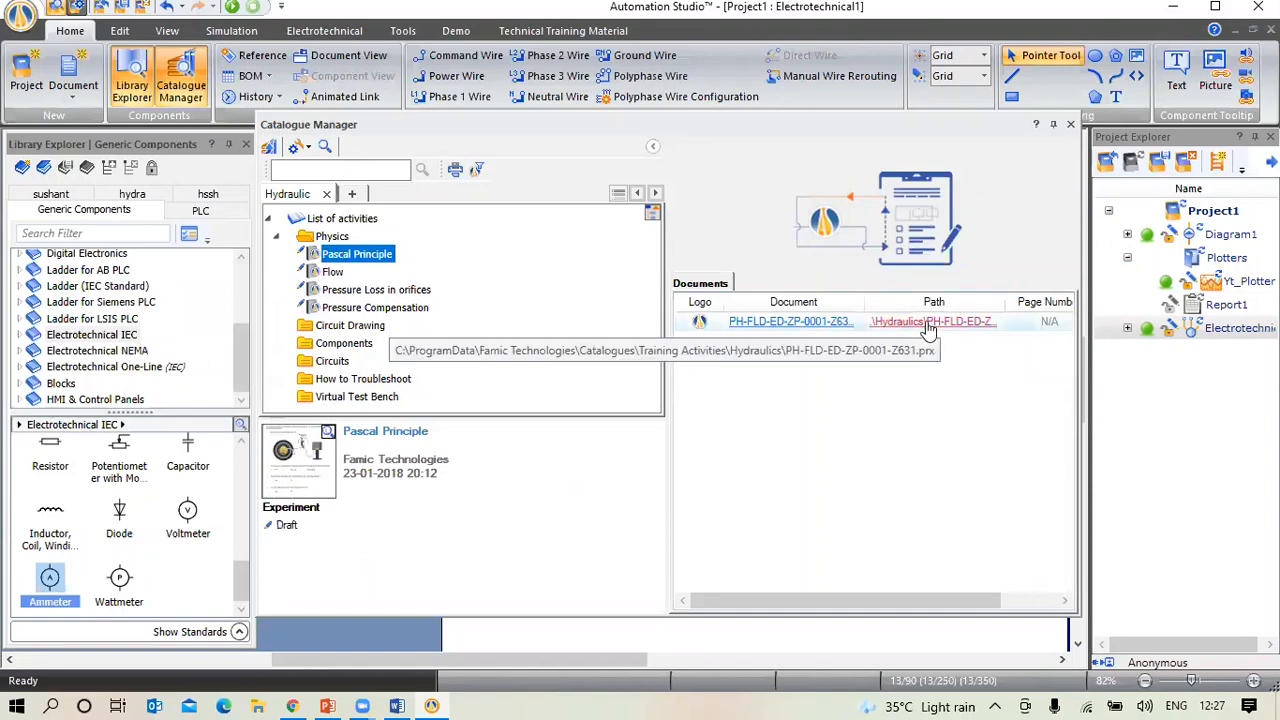
Open the Pascal Principle activity's project document PH-FLD-ED-ZP-0001-Z631, discarding the changes to Project1
{"action": "left_click", "coordinate": [845, 326]}
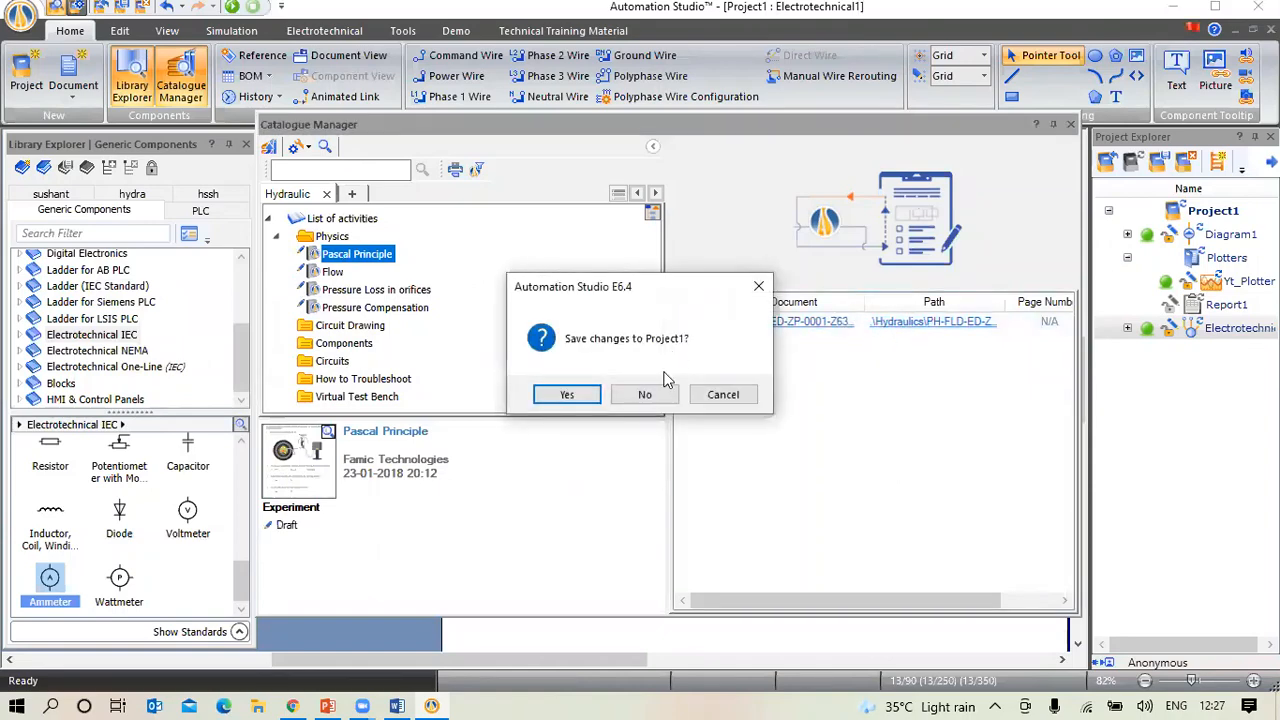
{"action": "left_click", "coordinate": [641, 396]}
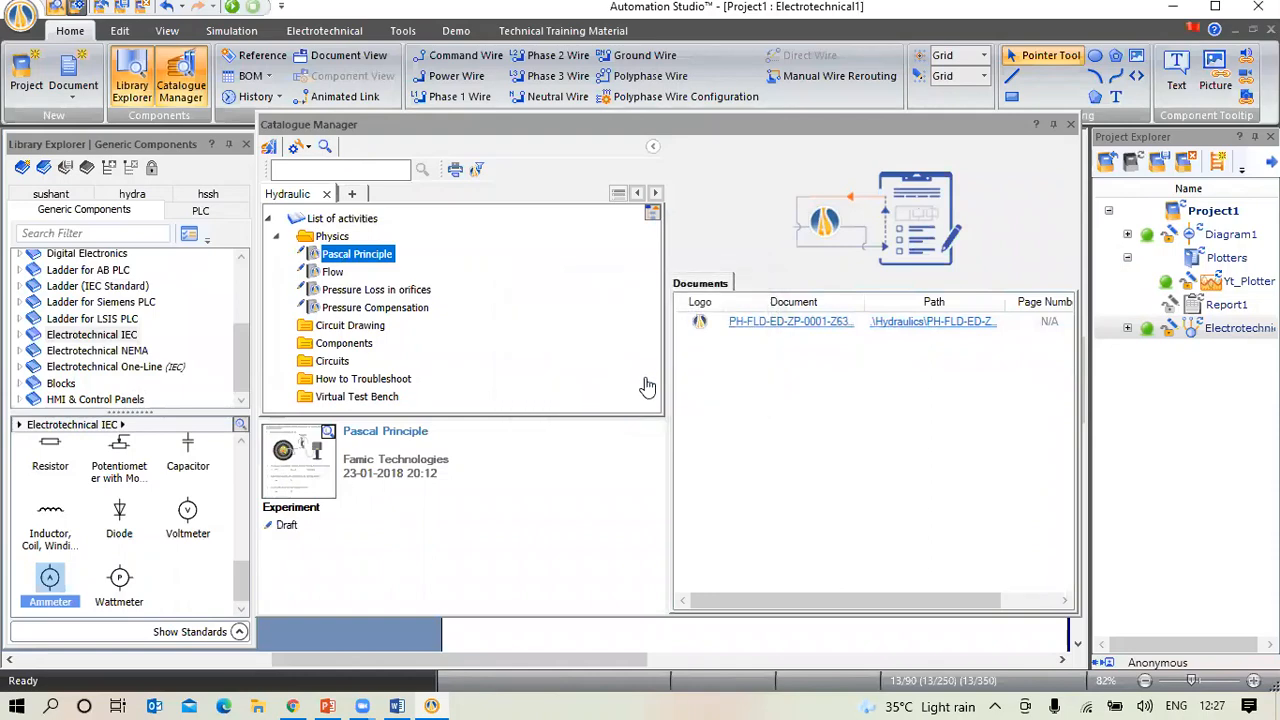
{"action": "left_click", "coordinate": [805, 323]}
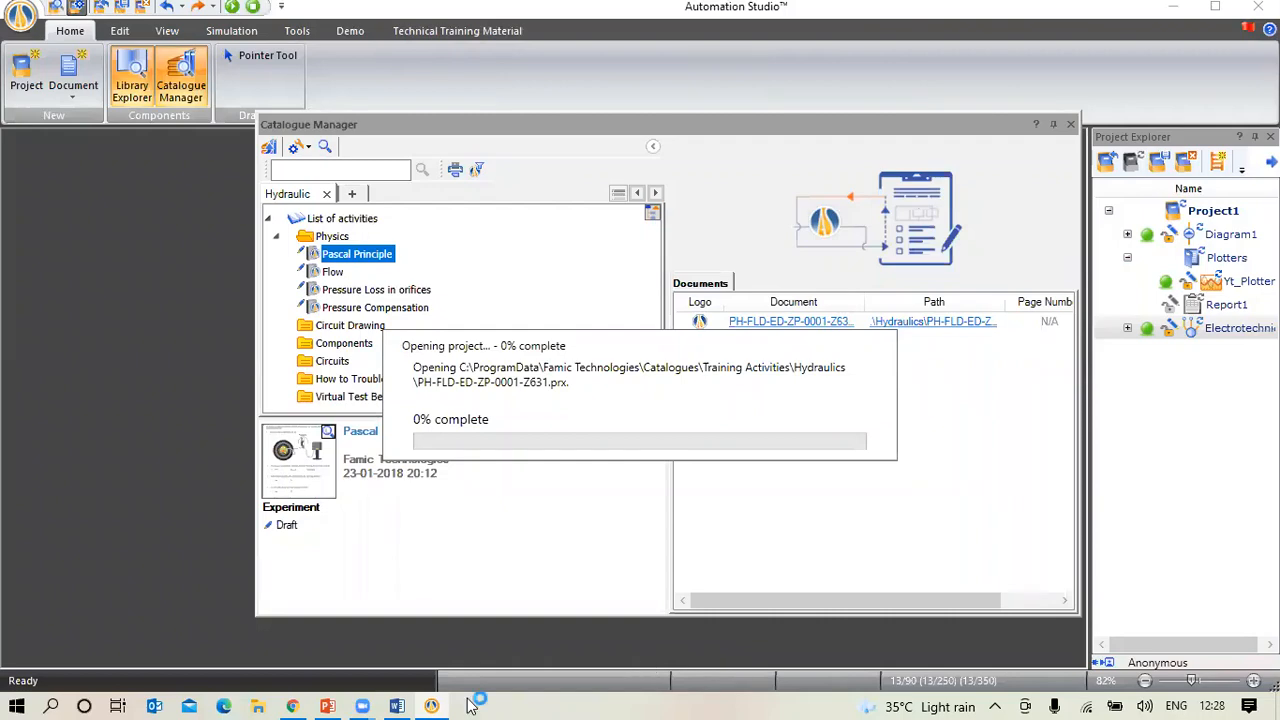
Switch to the PowerPoint contact slide while the project loads, and return to Automation Studio
{"action": "left_click", "coordinate": [327, 706]}
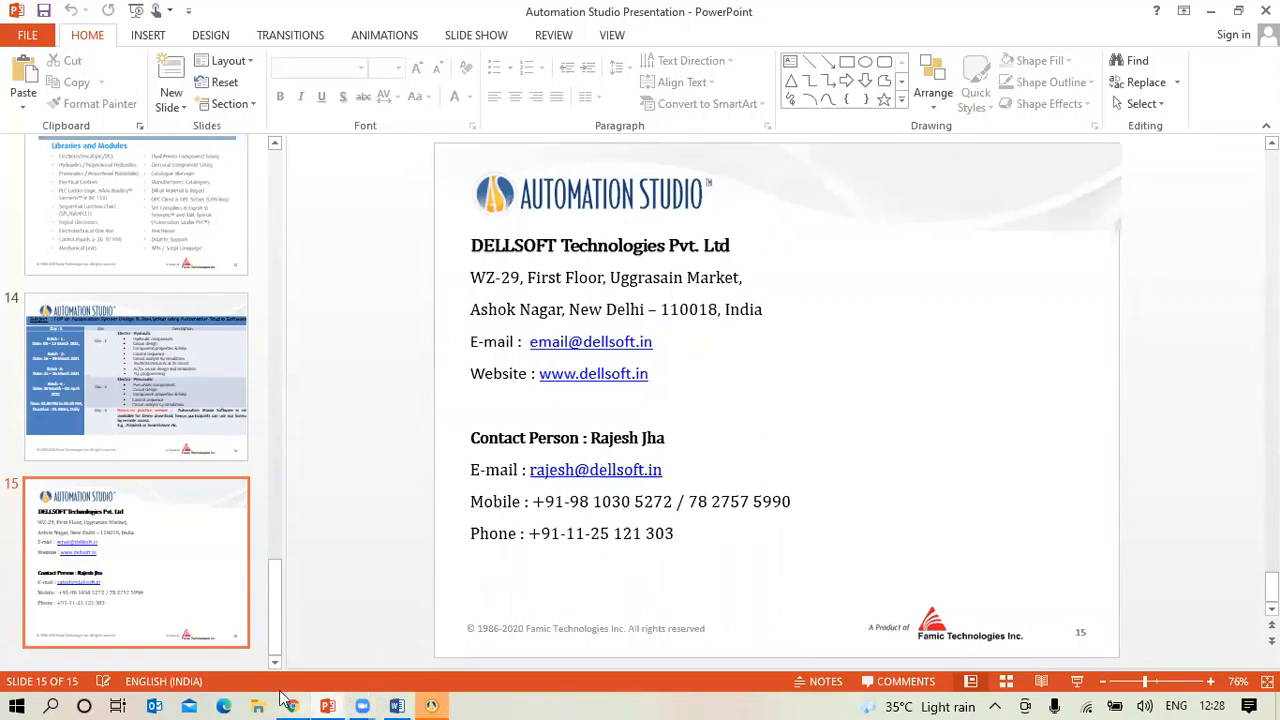
{"action": "left_click", "coordinate": [428, 703]}
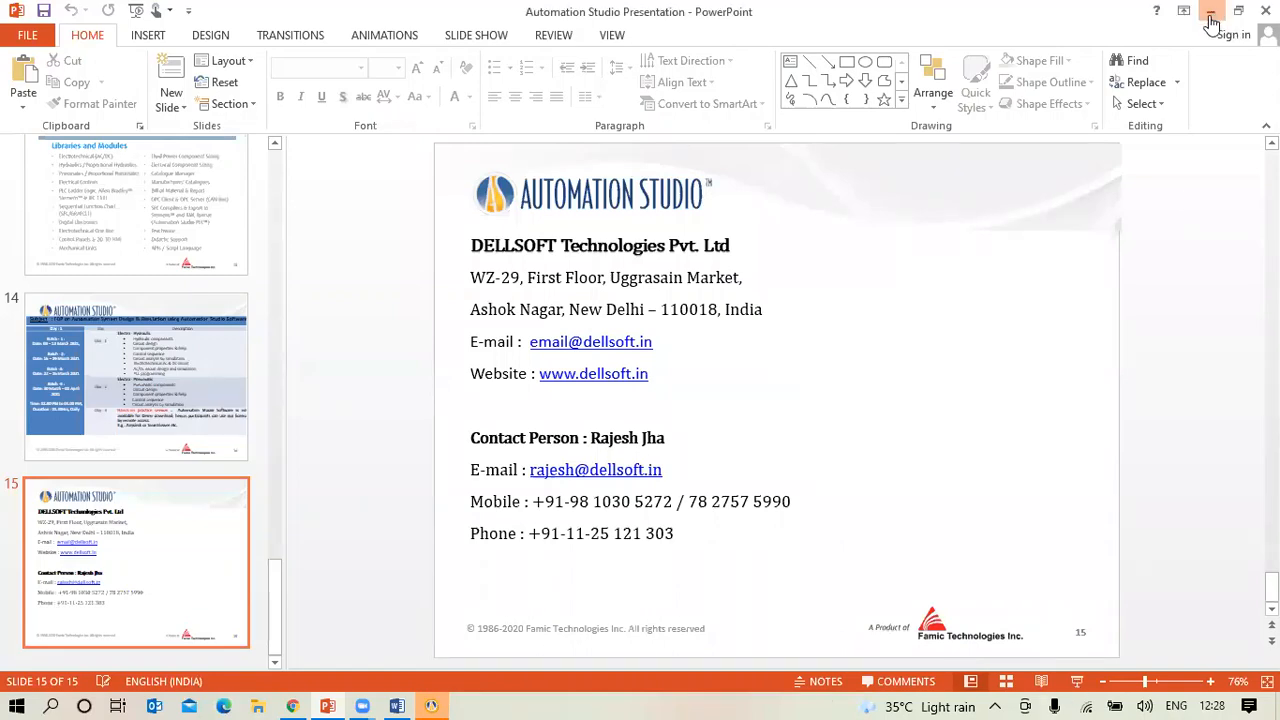
{"action": "left_click", "coordinate": [1211, 18]}
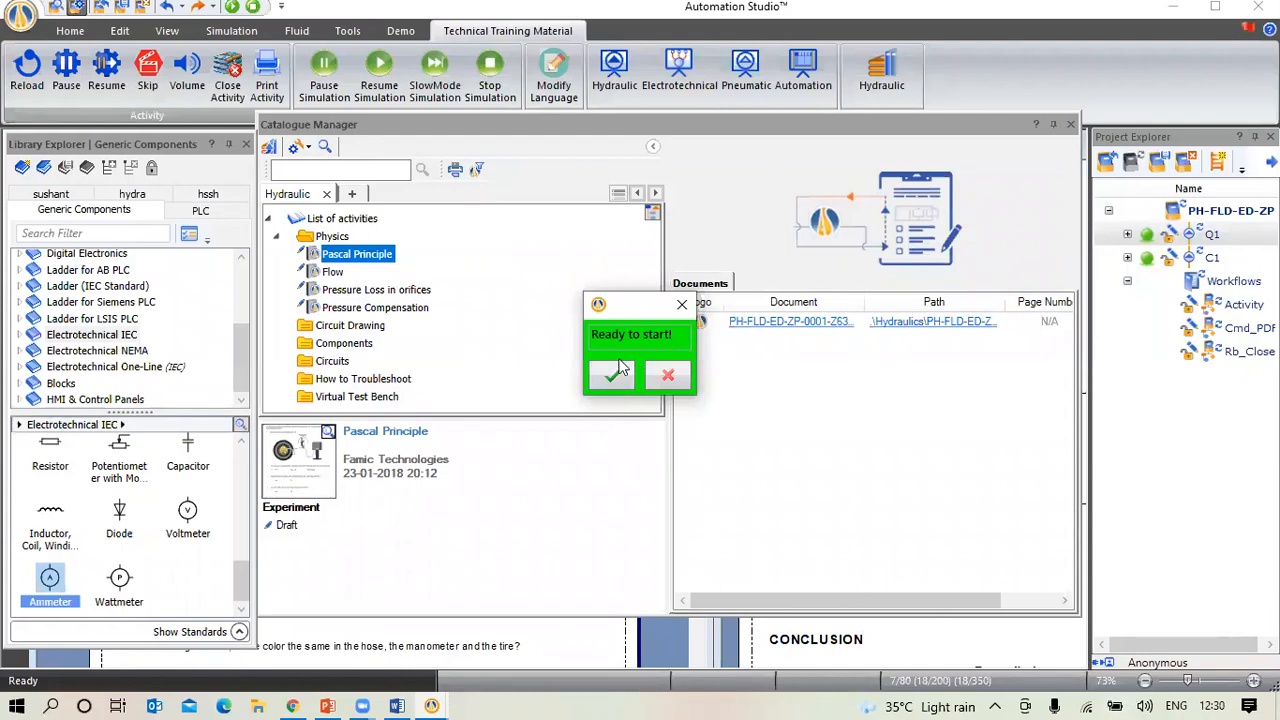
Start the Pascal's Law activity, acknowledge its introductions, and mark the pneumatic tire-inflation steps as completed
{"action": "left_click", "coordinate": [620, 390]}
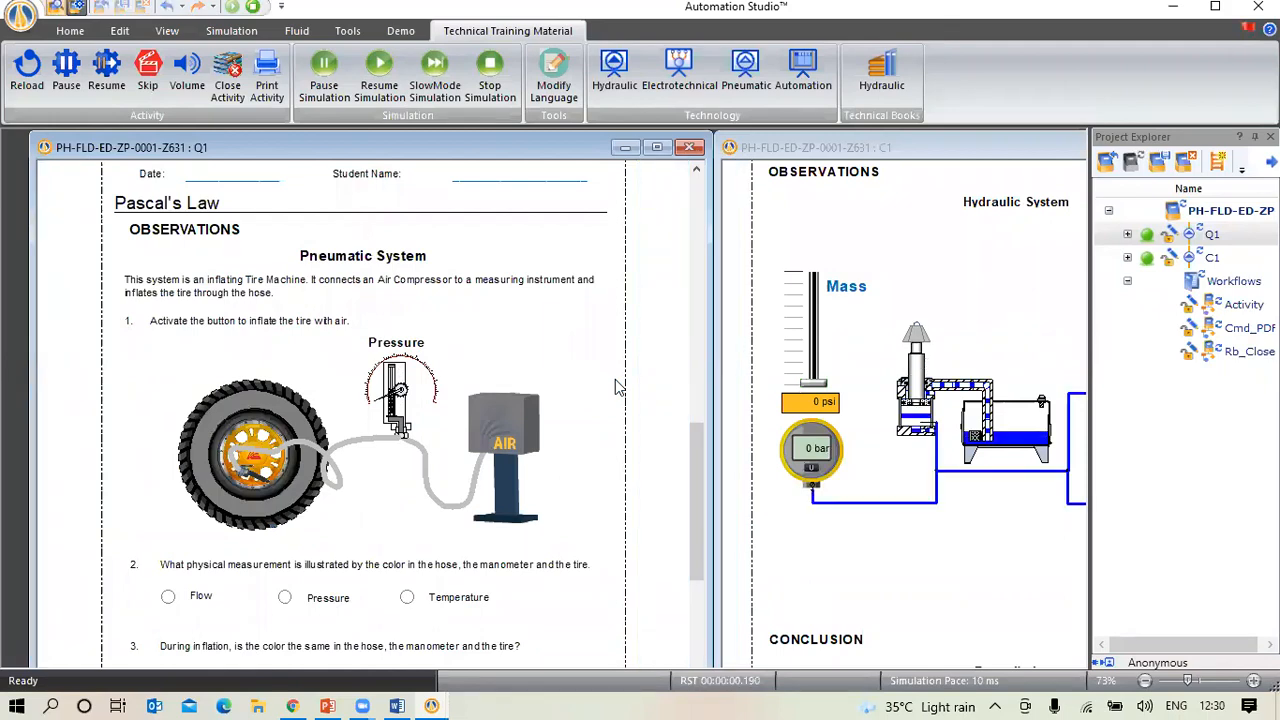
{"action": "left_click", "coordinate": [203, 182]}
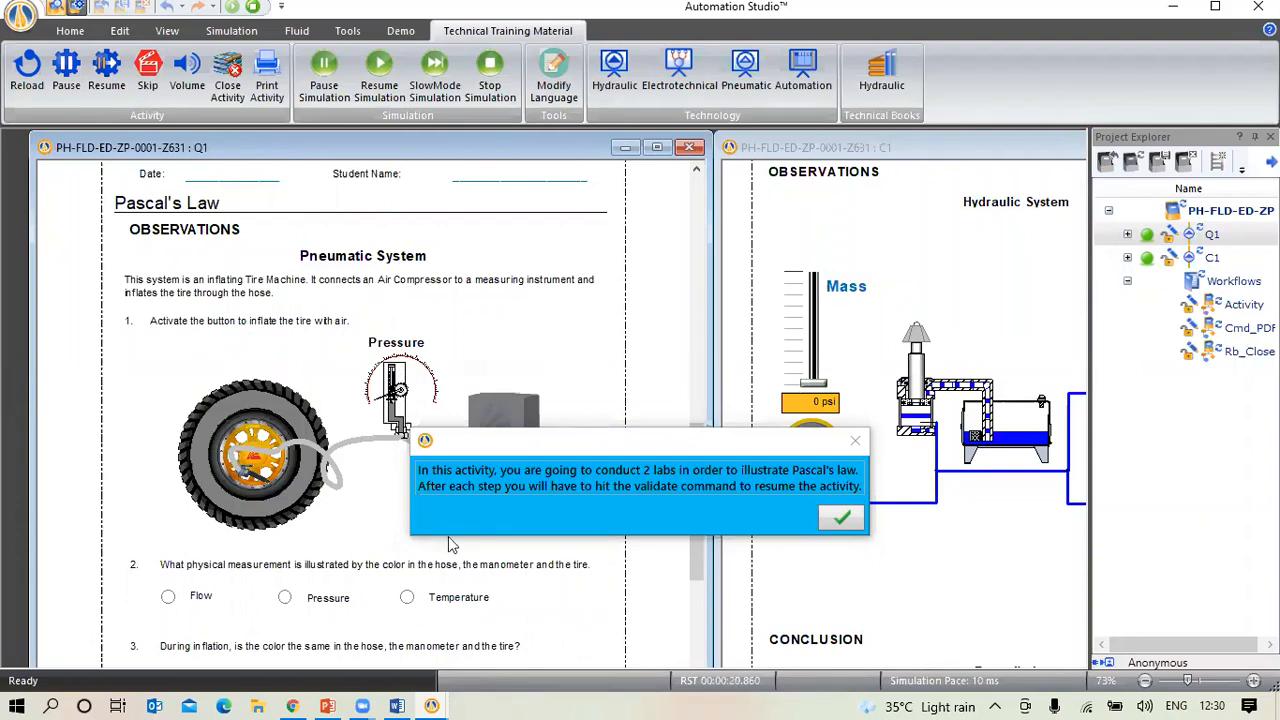
{"action": "left_click", "coordinate": [843, 517]}
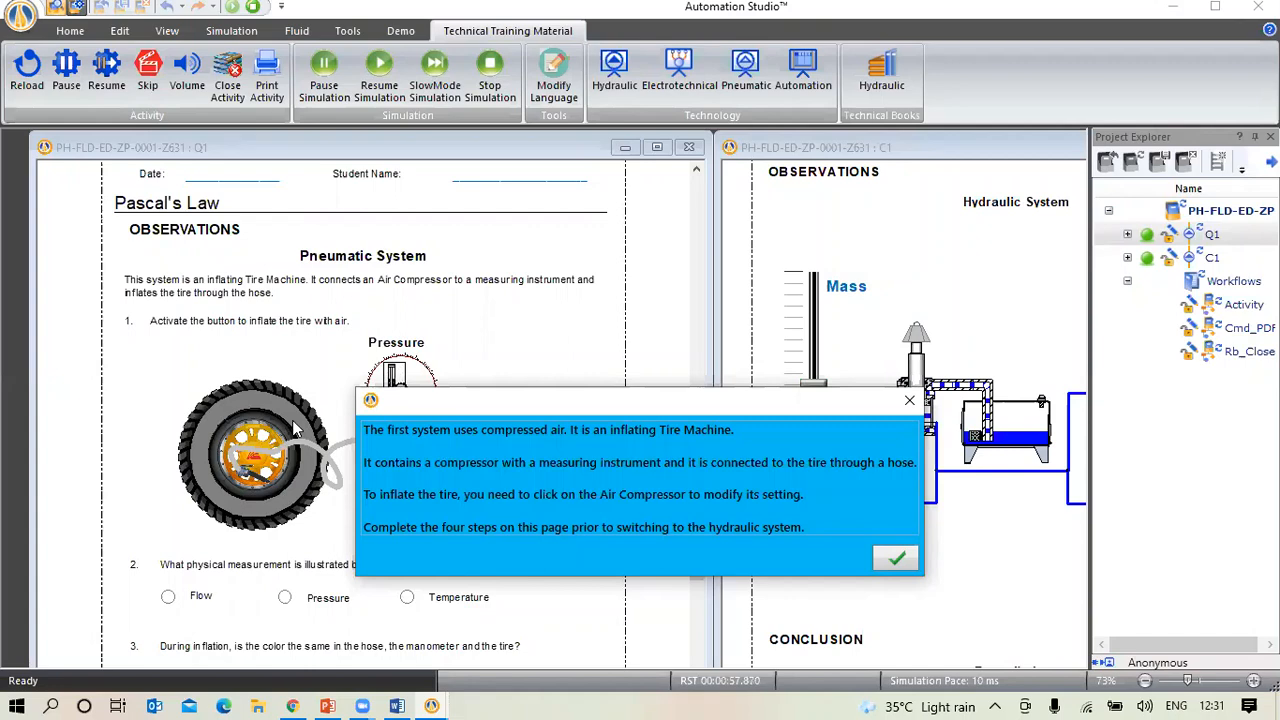
{"action": "left_click", "coordinate": [898, 563]}
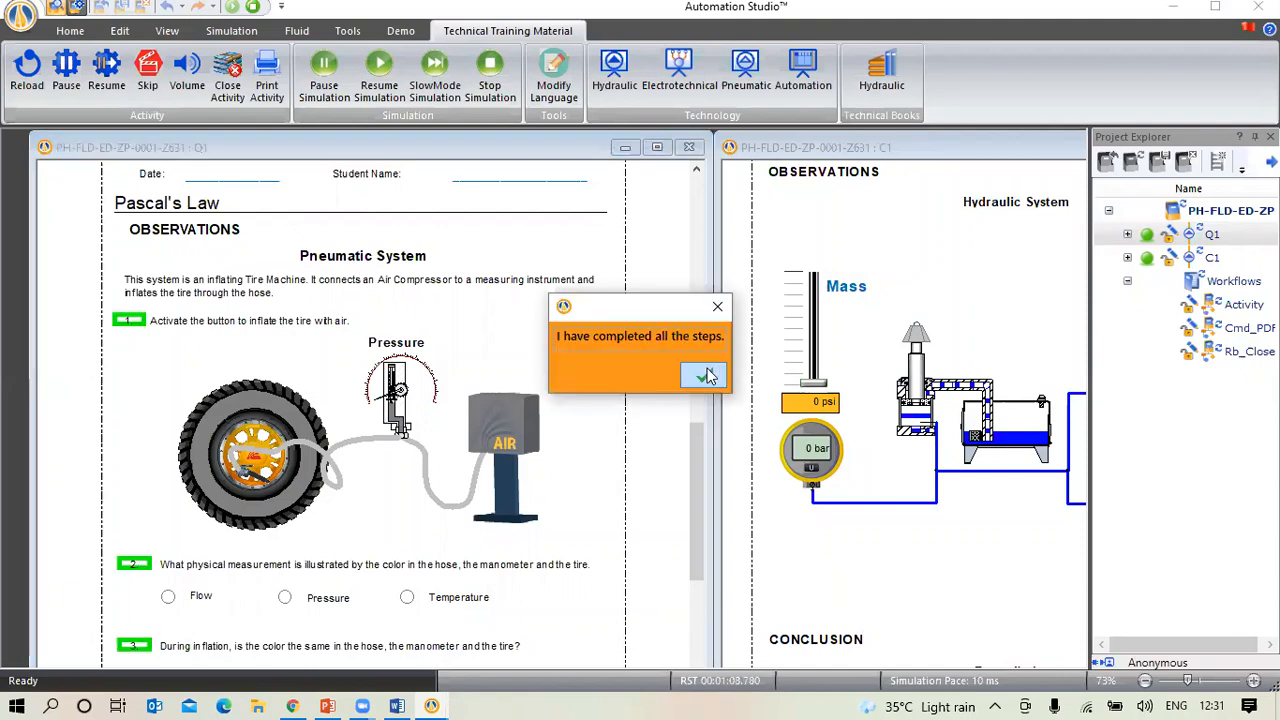
{"action": "left_click", "coordinate": [735, 373]}
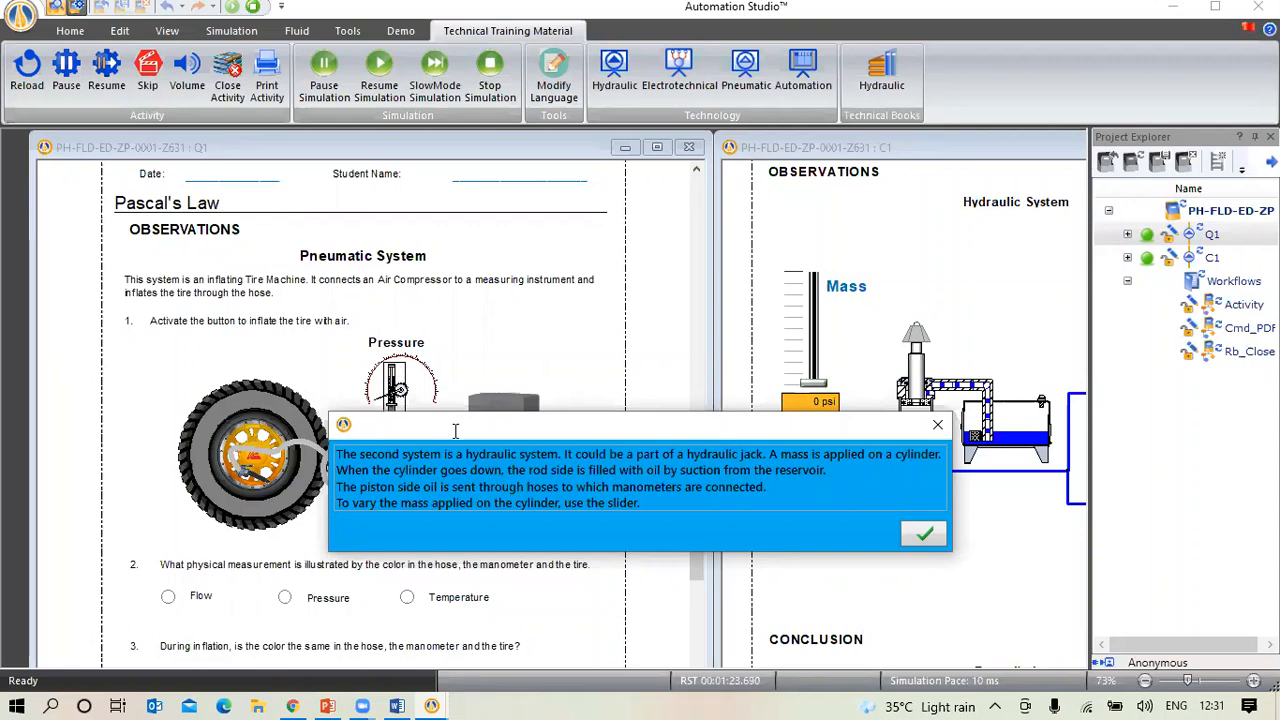
Acknowledge the hydraulic system instructions and mark its steps as completed to reach the Pascal's Law conclusion
{"action": "left_click", "coordinate": [918, 535]}
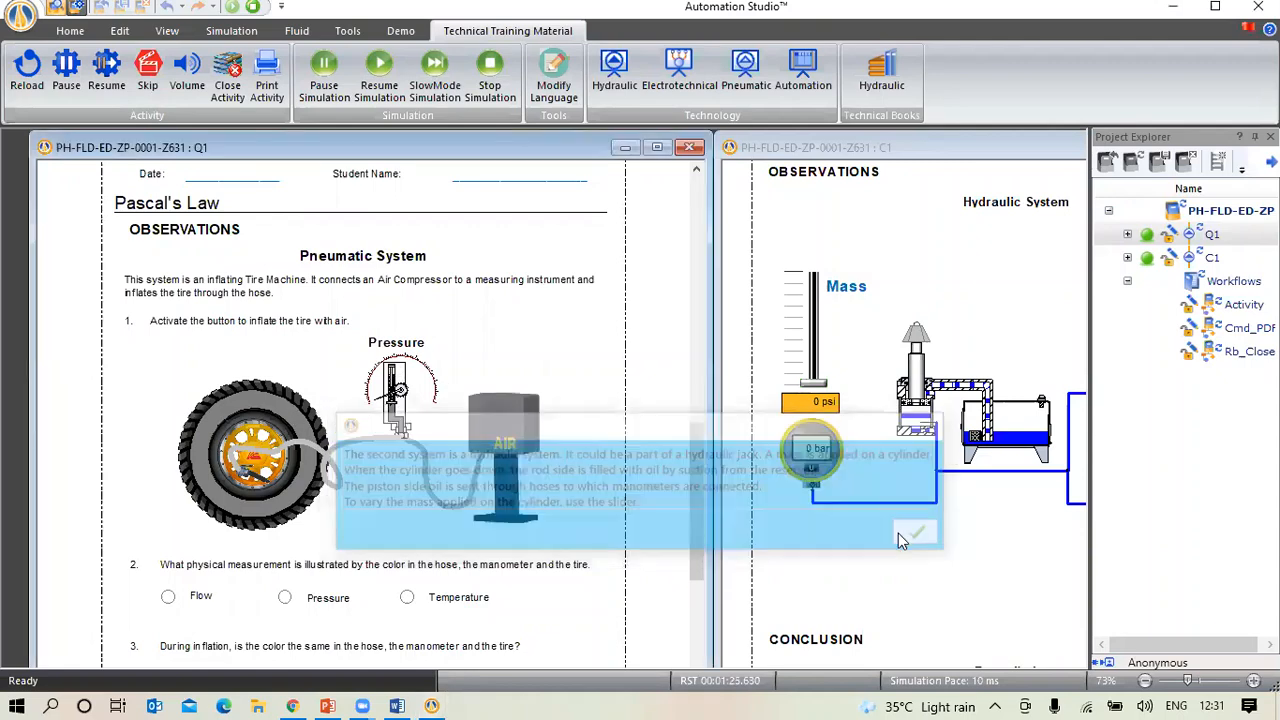
{"action": "left_click", "coordinate": [918, 533]}
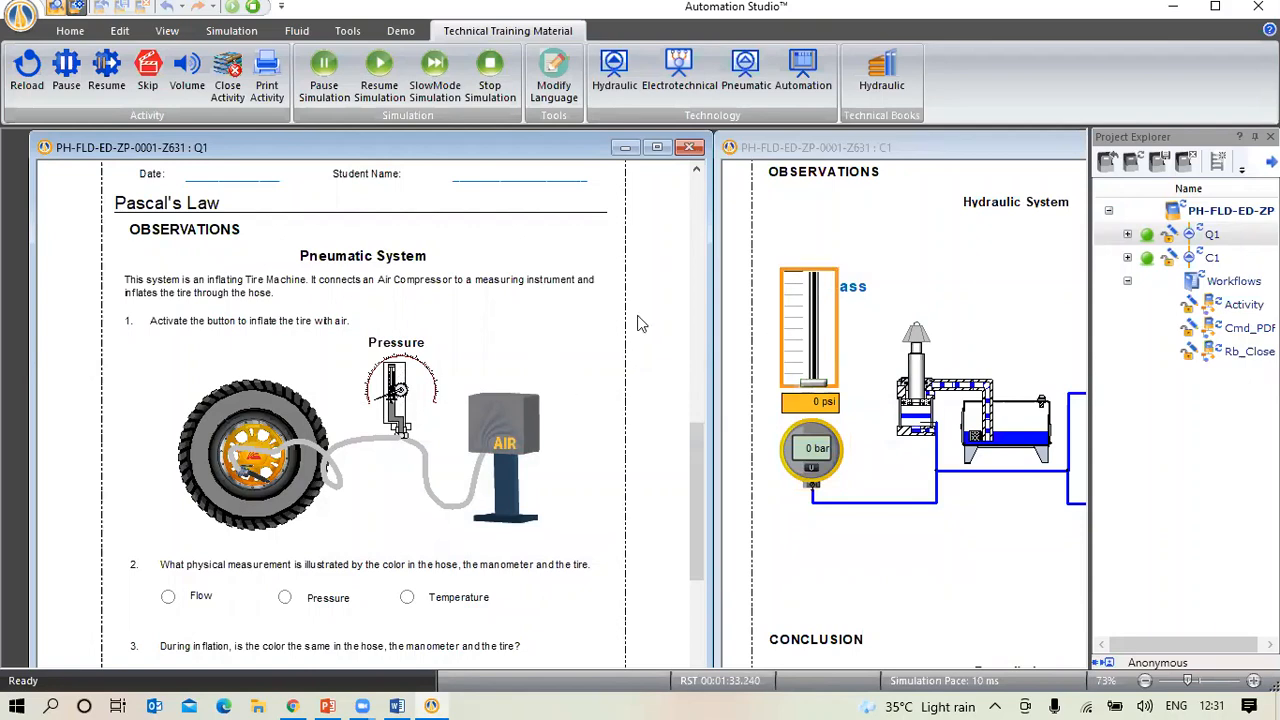
{"action": "left_click", "coordinate": [494, 376]}
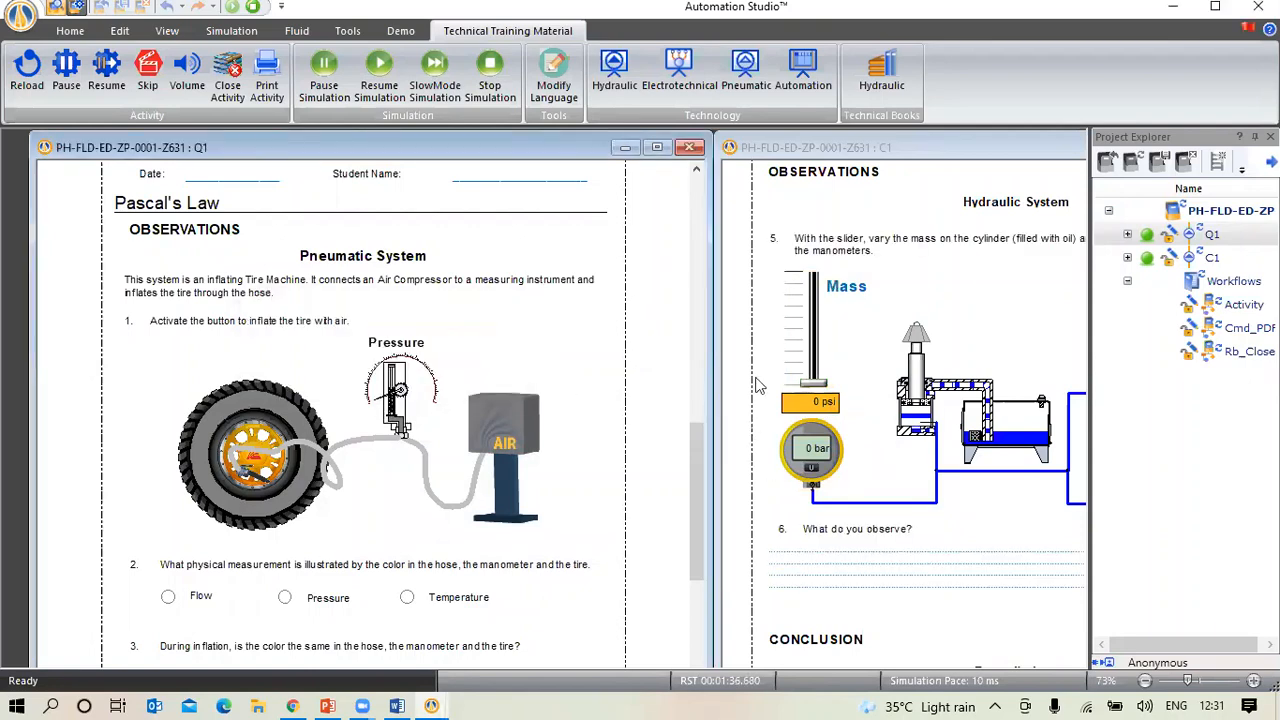
{"action": "scroll", "coordinate": [757, 386], "scroll_direction": "down", "scroll_amount": 3}
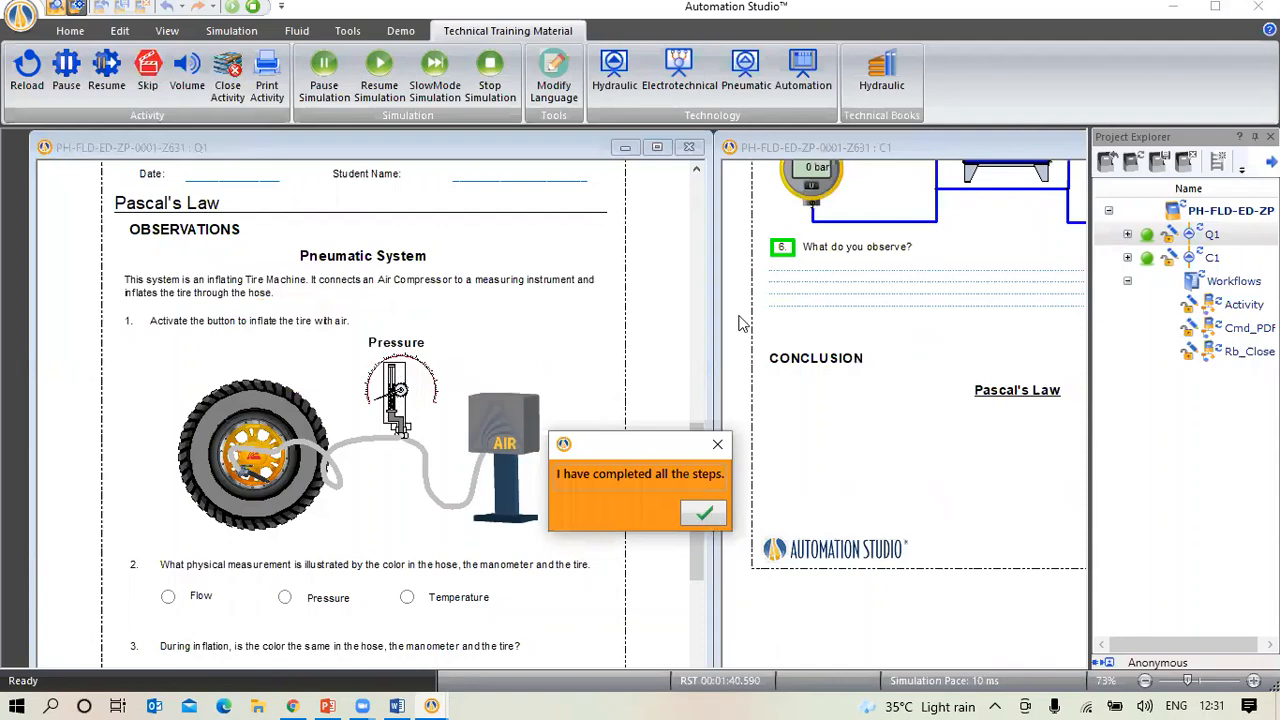
{"action": "left_click", "coordinate": [706, 515]}
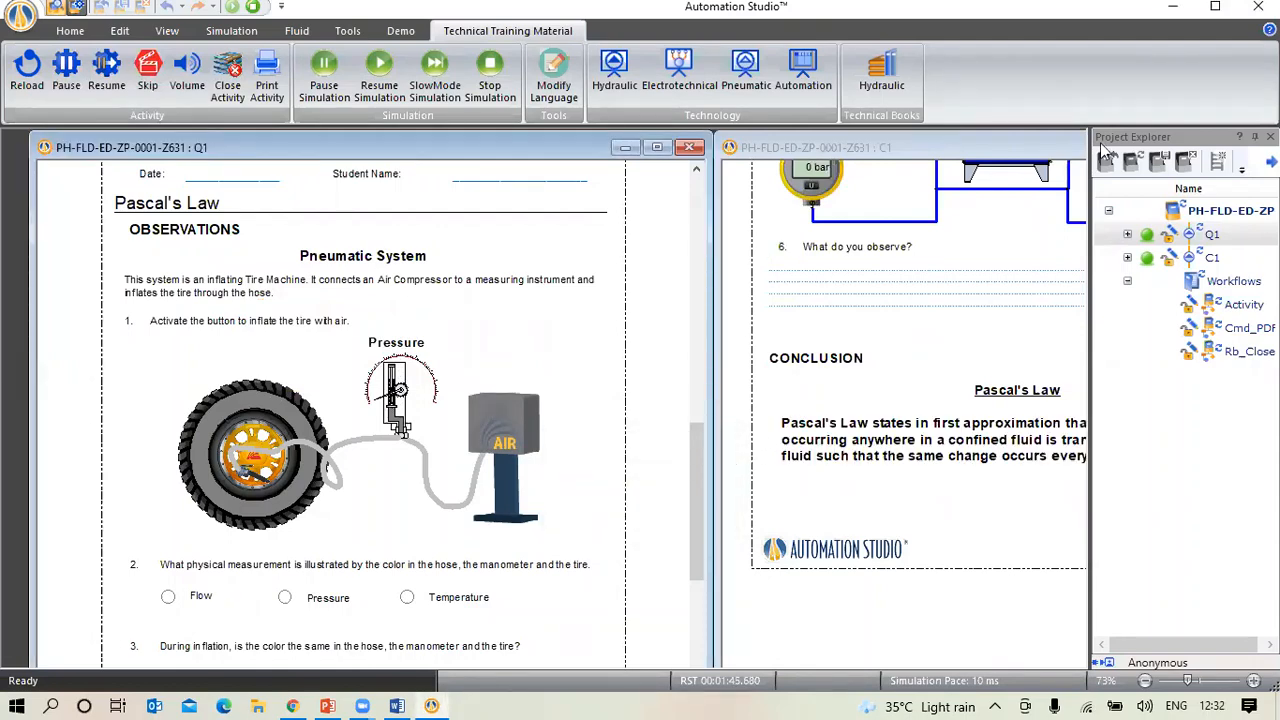
Auto-hide the Project Explorer to view the full Pascal's Law conclusion, and close the activity project
{"action": "left_click", "coordinate": [1255, 137]}
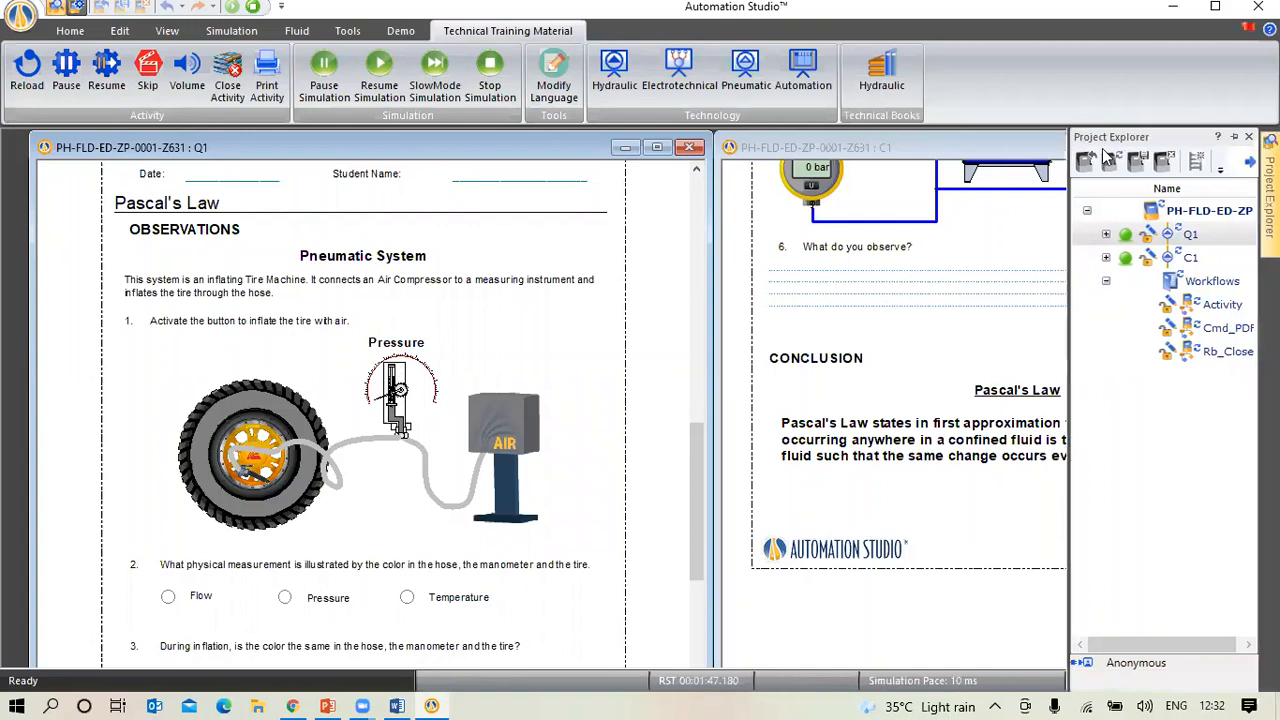
{"action": "left_click", "coordinate": [1030, 330]}
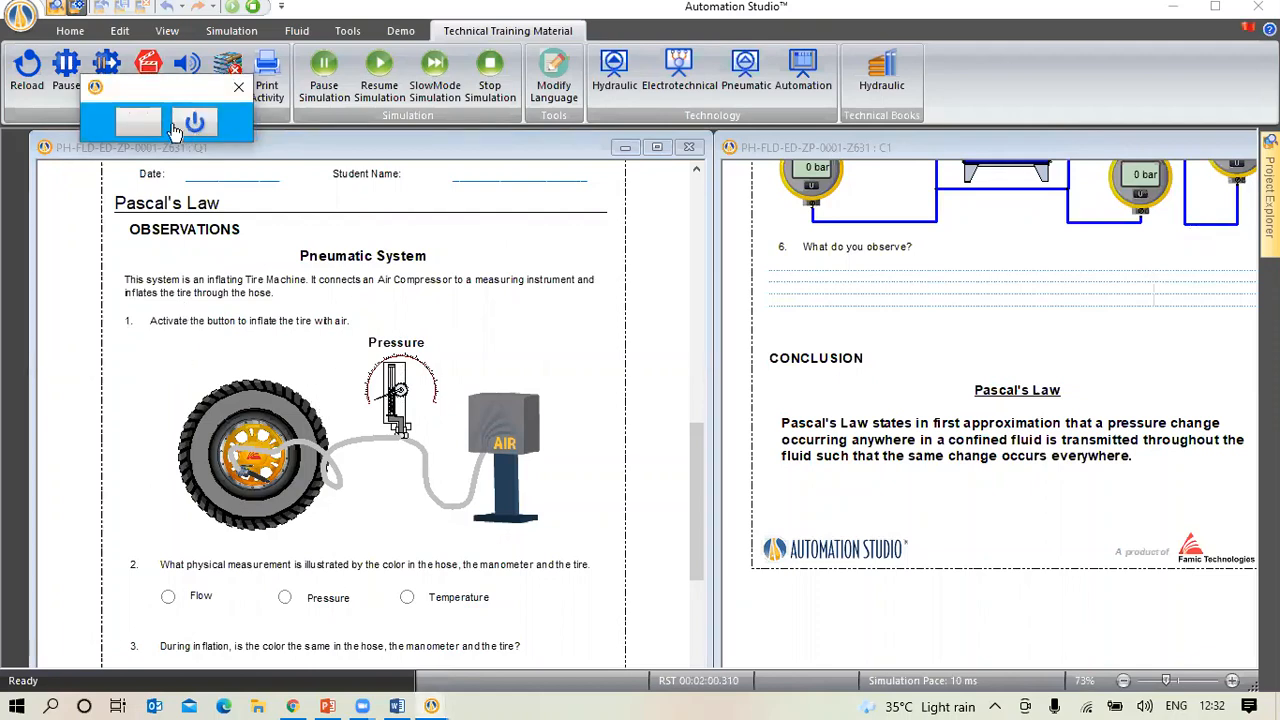
{"action": "left_click_drag", "start_coordinate": [137, 126], "coordinate": [617, 362]}
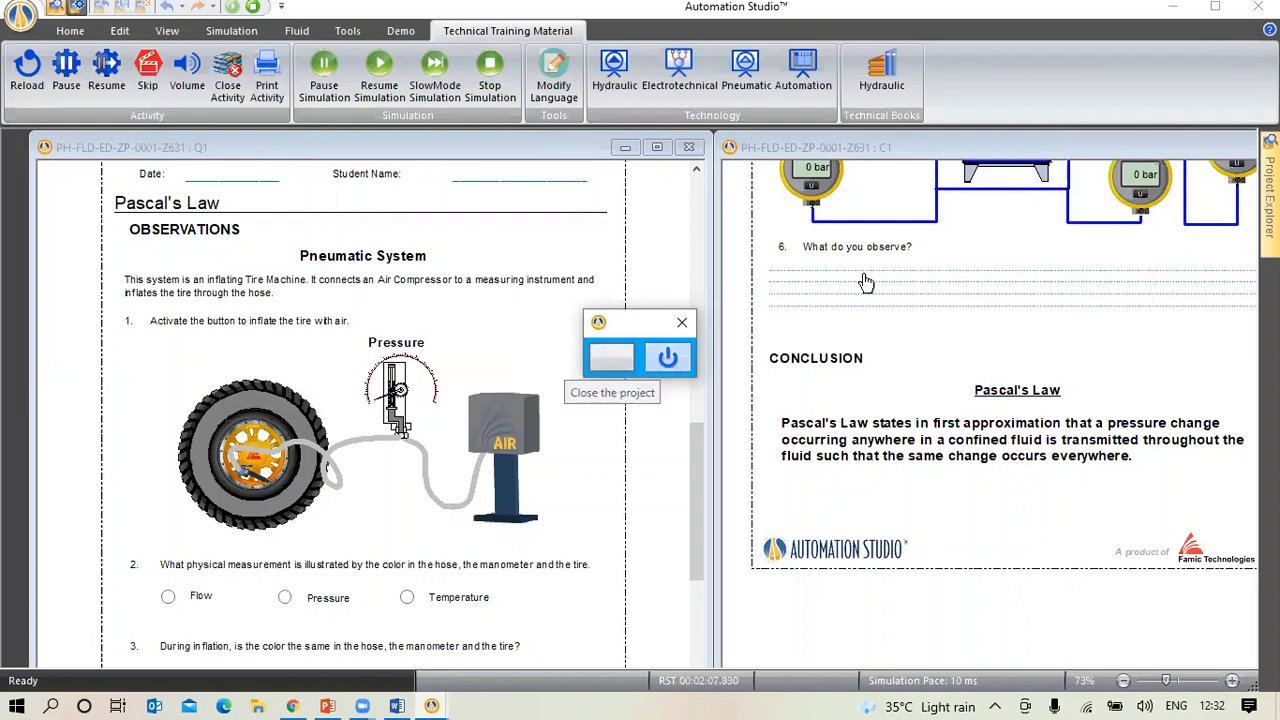
{"action": "left_click", "coordinate": [668, 362]}
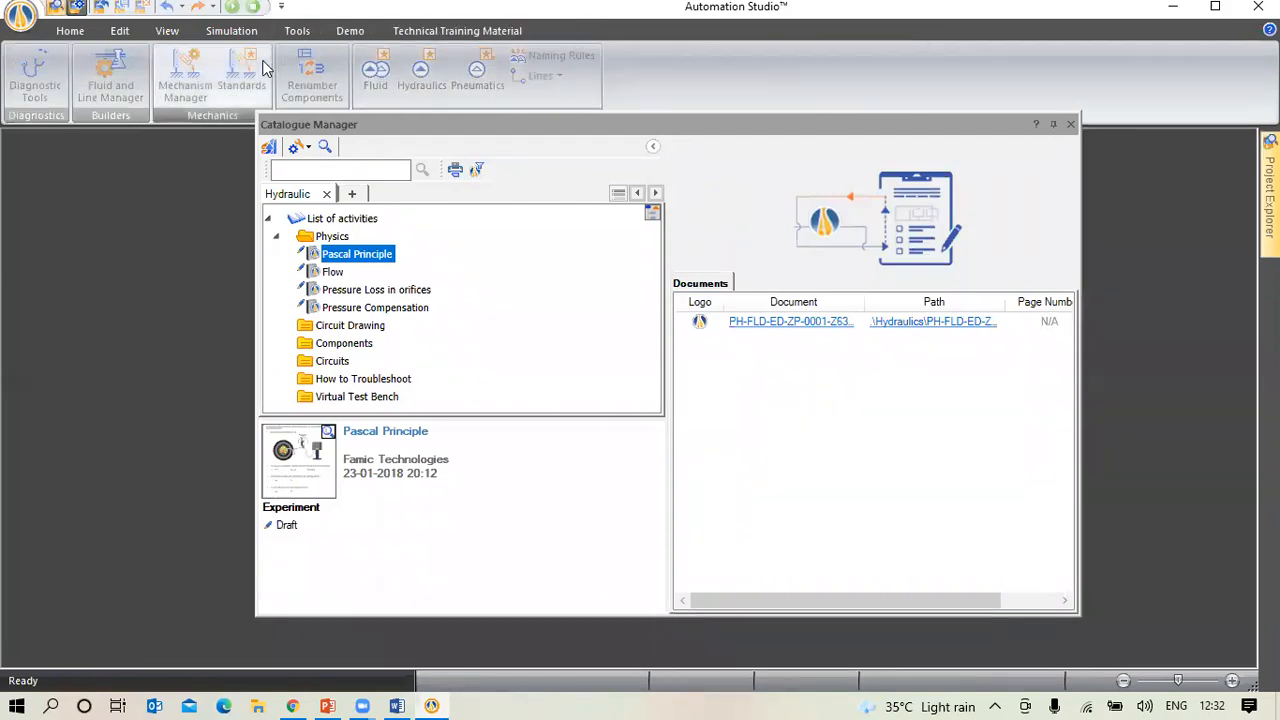
Switch to the PowerPoint presentation to show the closing slide with the company's contact details
{"action": "left_click", "coordinate": [72, 31]}
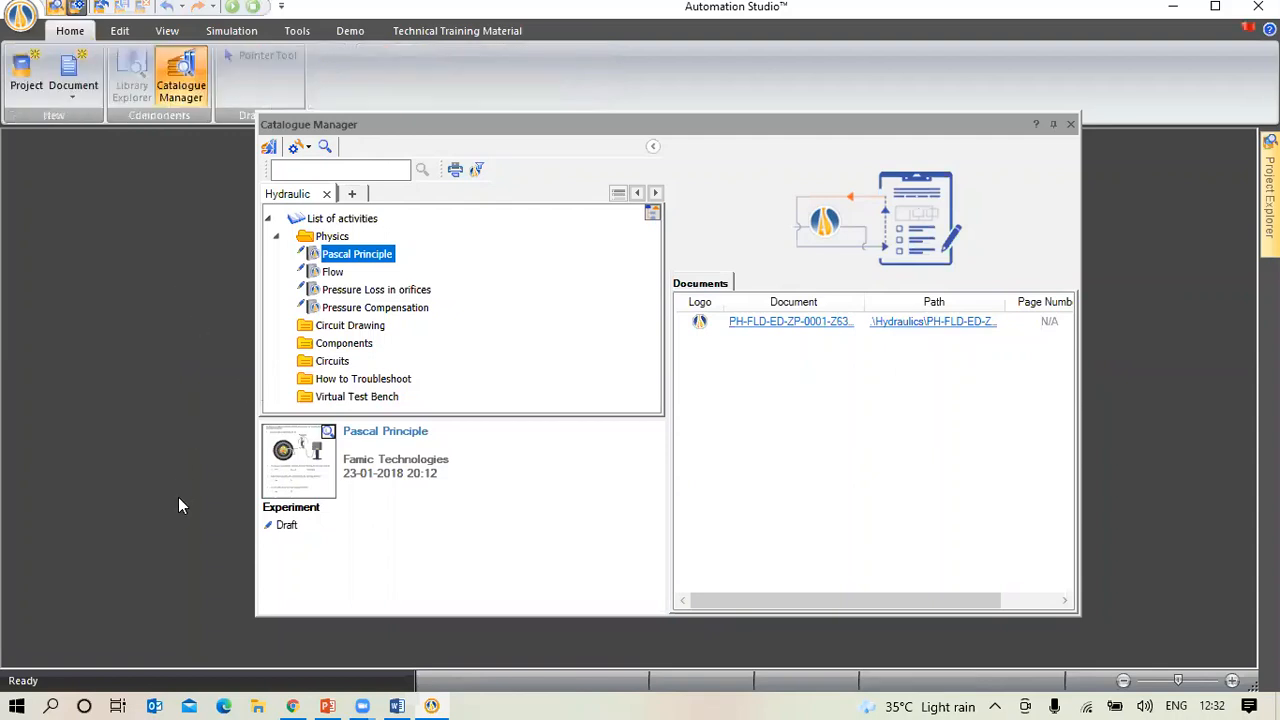
{"action": "left_click", "coordinate": [544, 586]}
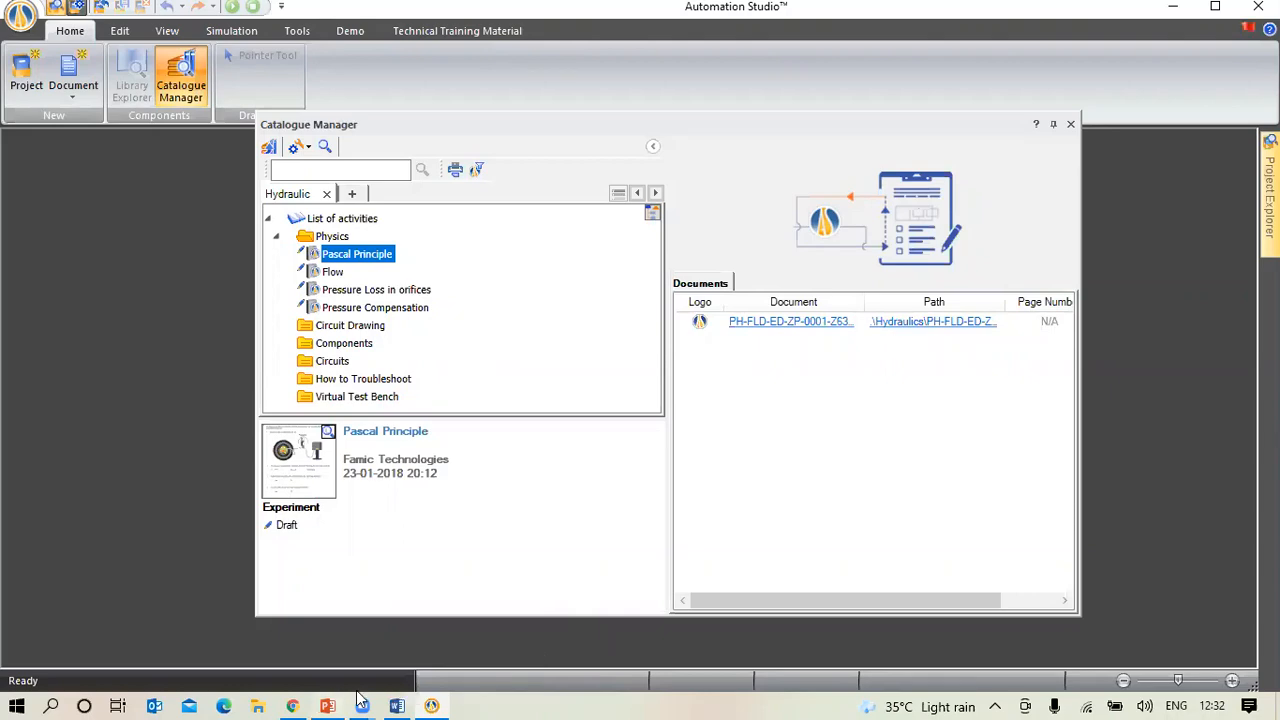
{"action": "left_click", "coordinate": [329, 706]}
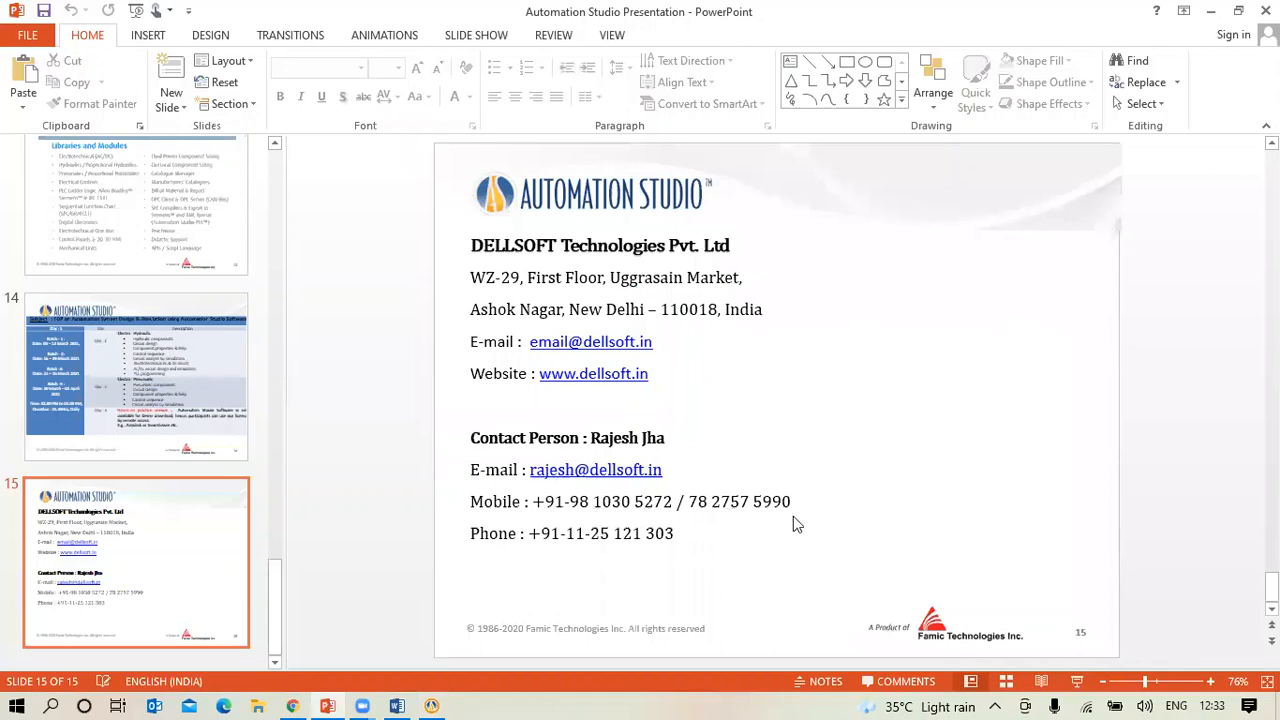
{"action": "left_click", "coordinate": [501, 693]}
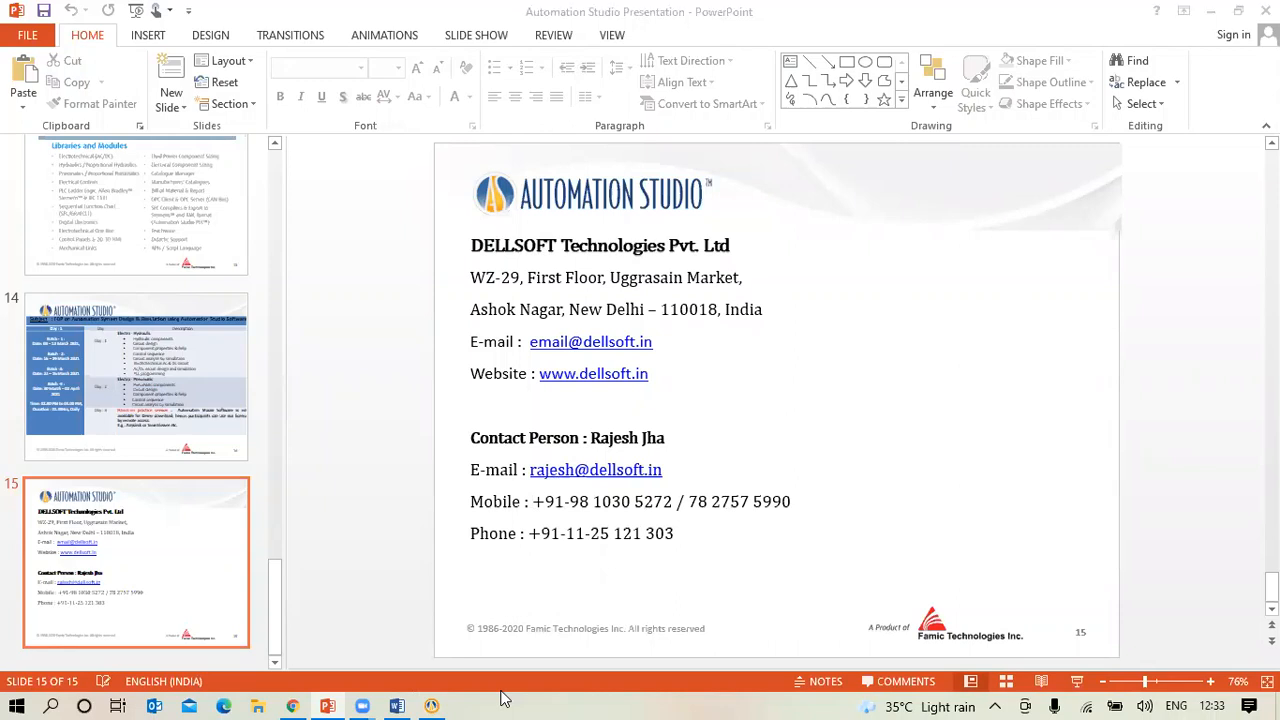